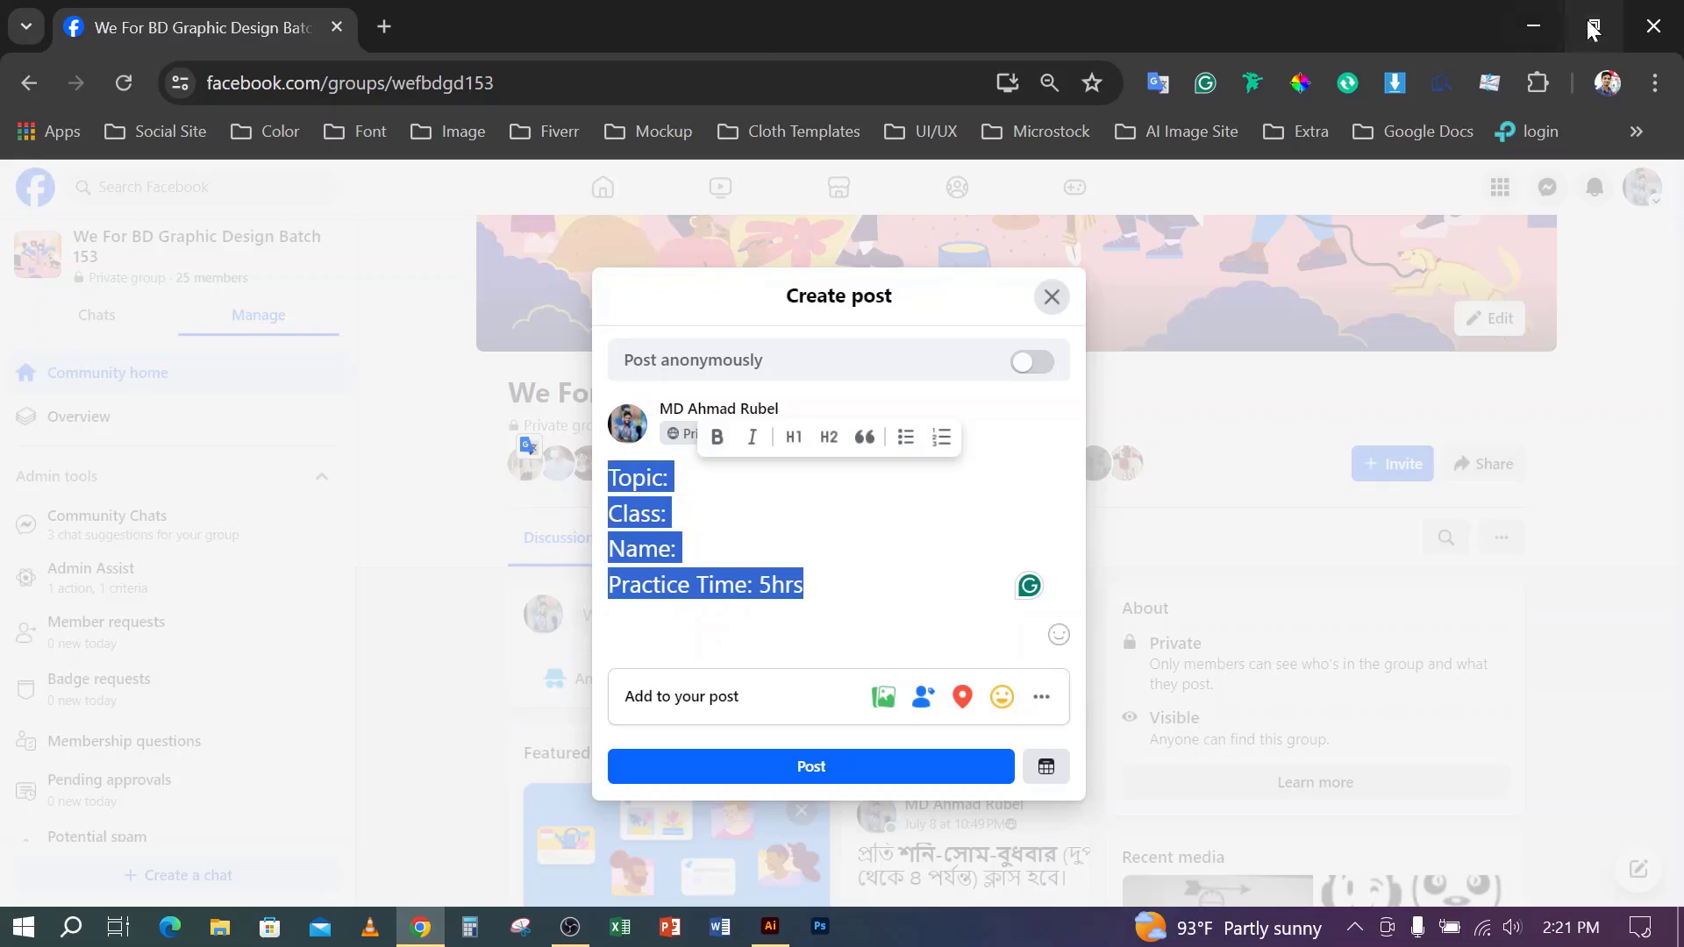
# - Switch to Illustrator and start a new document with Pixels as the unit
pyautogui.click(1516, 21)
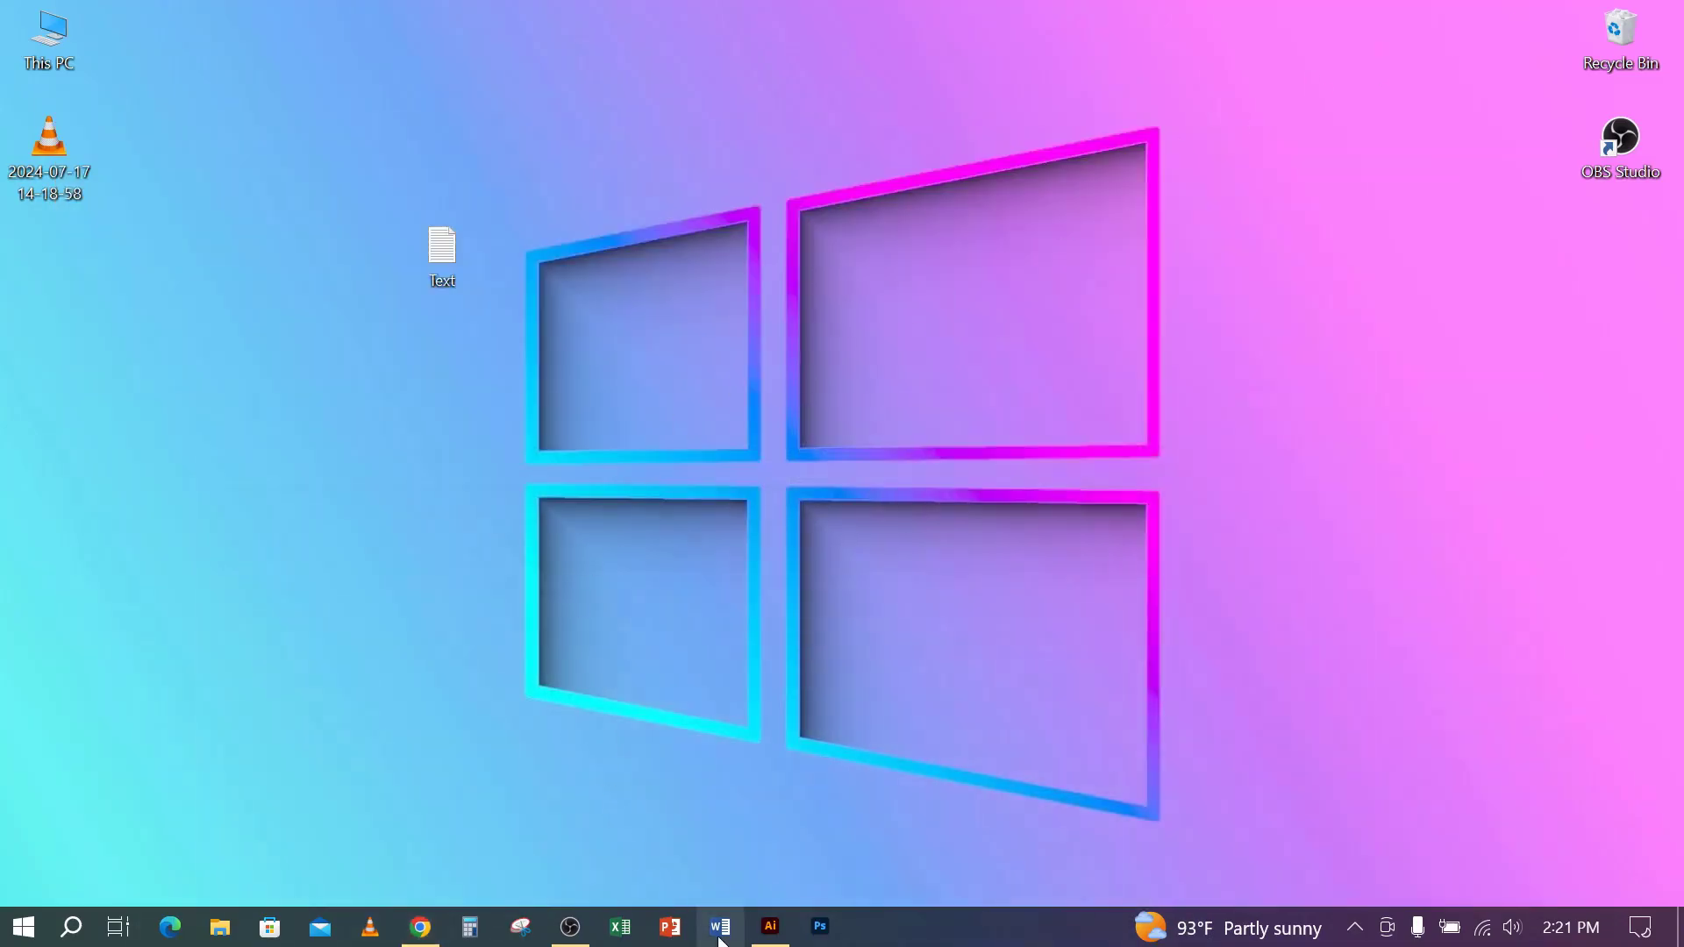
pyautogui.click(776, 935)
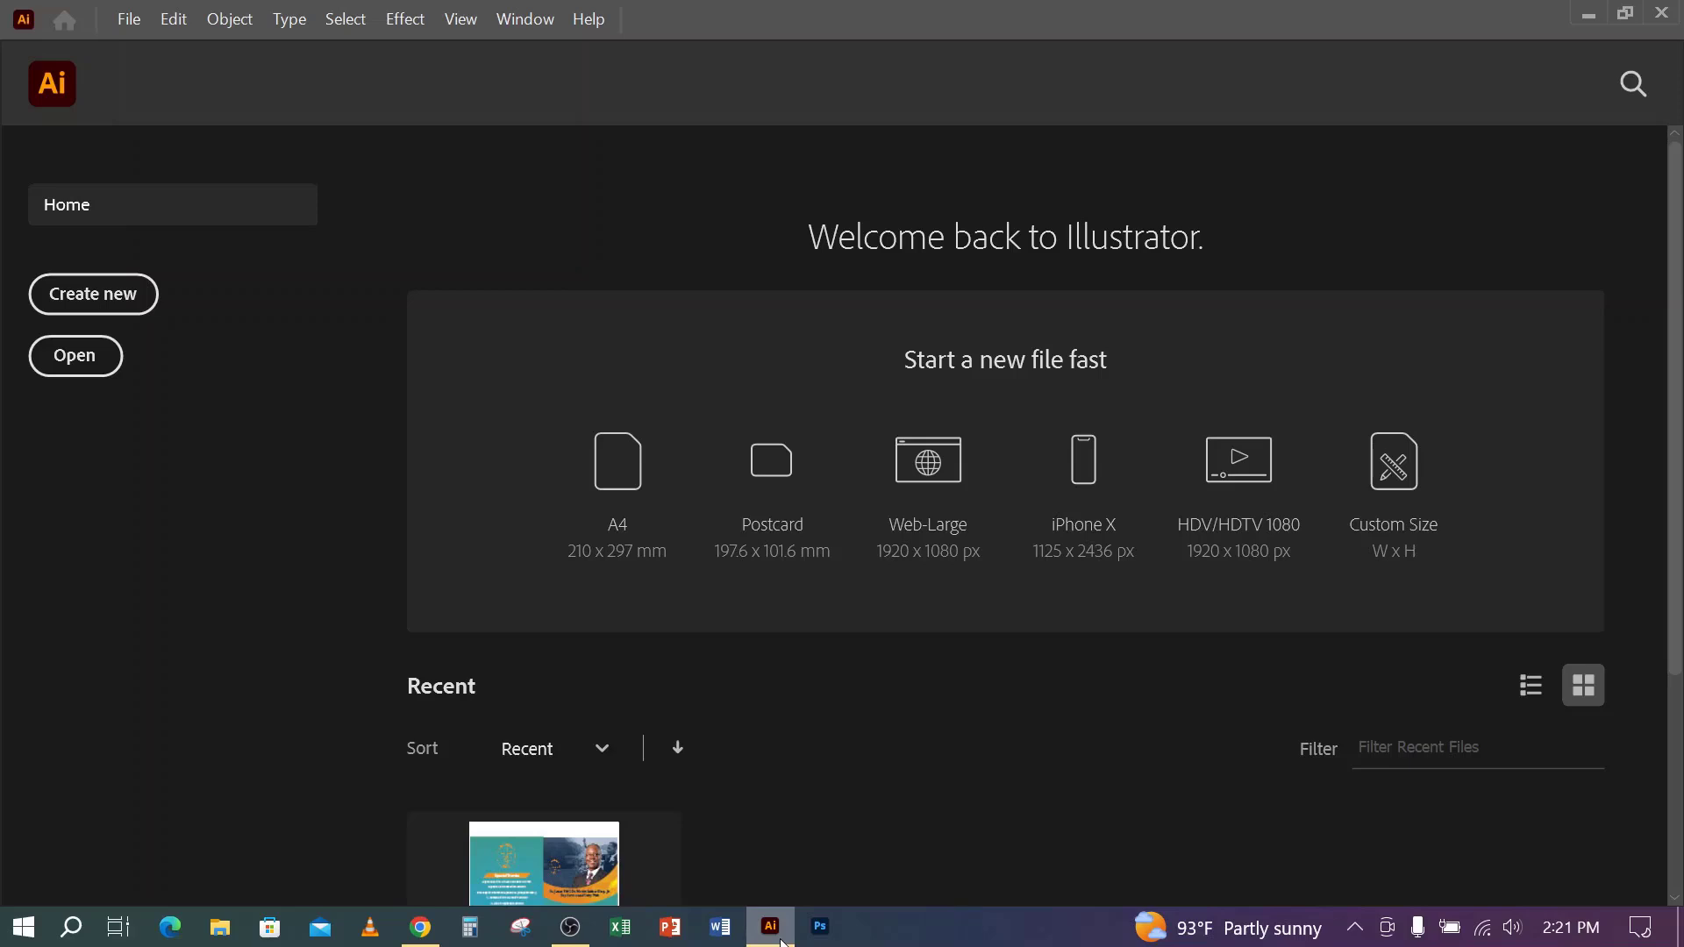
pyautogui.hotkey('ctrl', 'n')
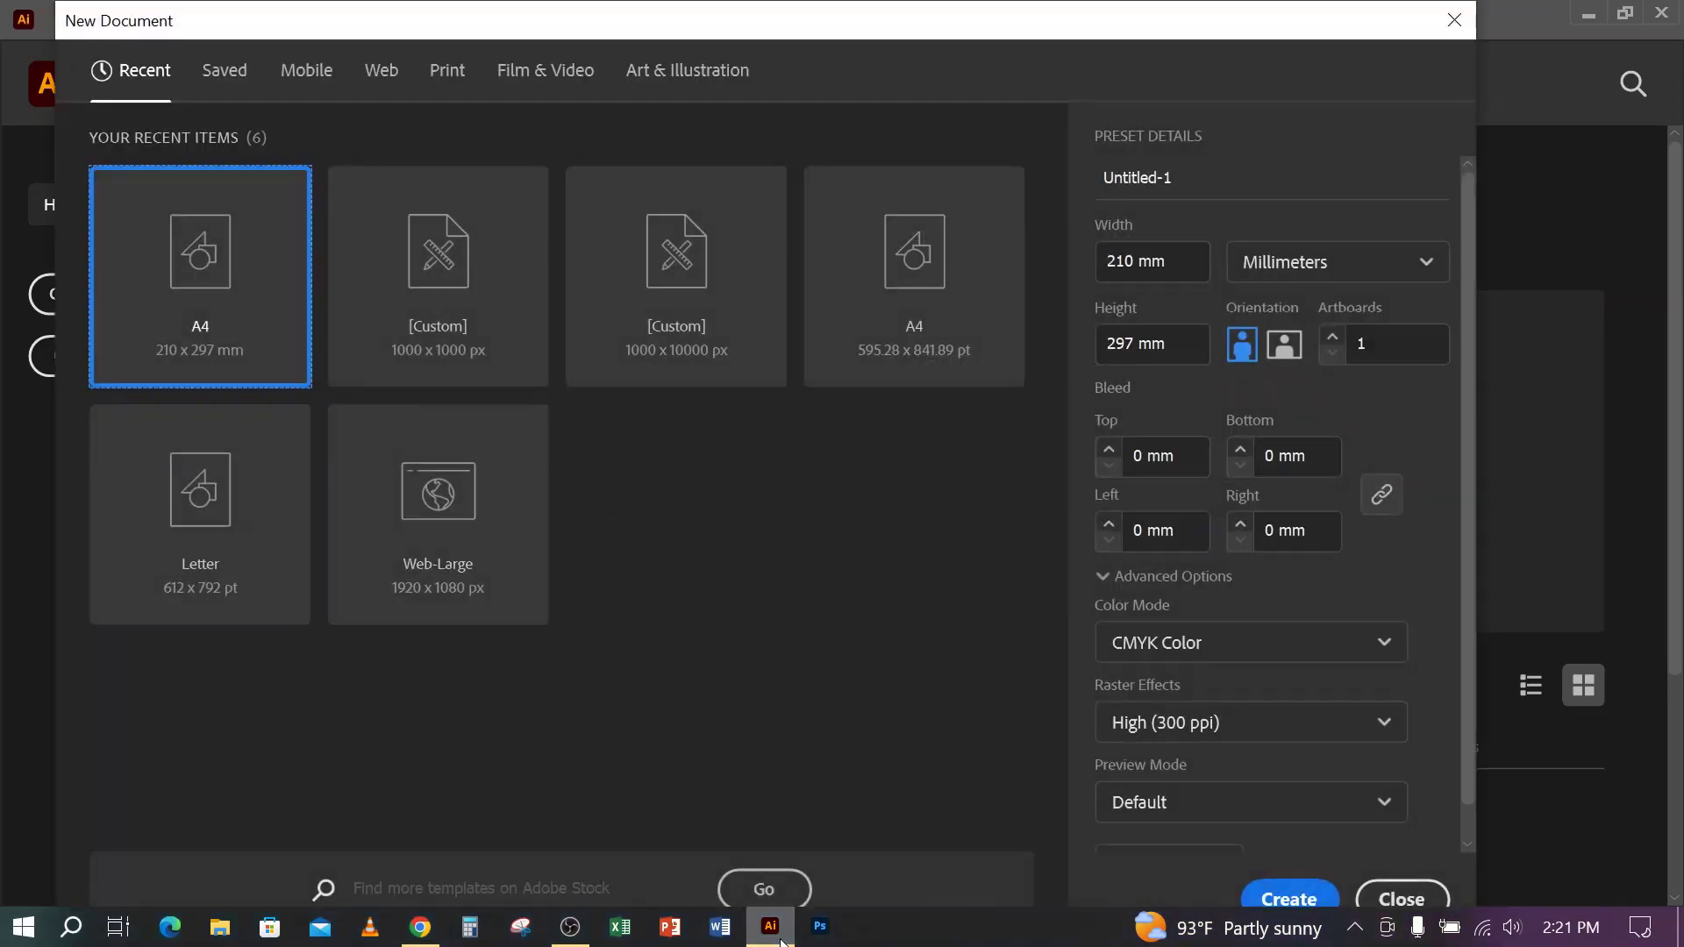
pyautogui.click(1298, 263)
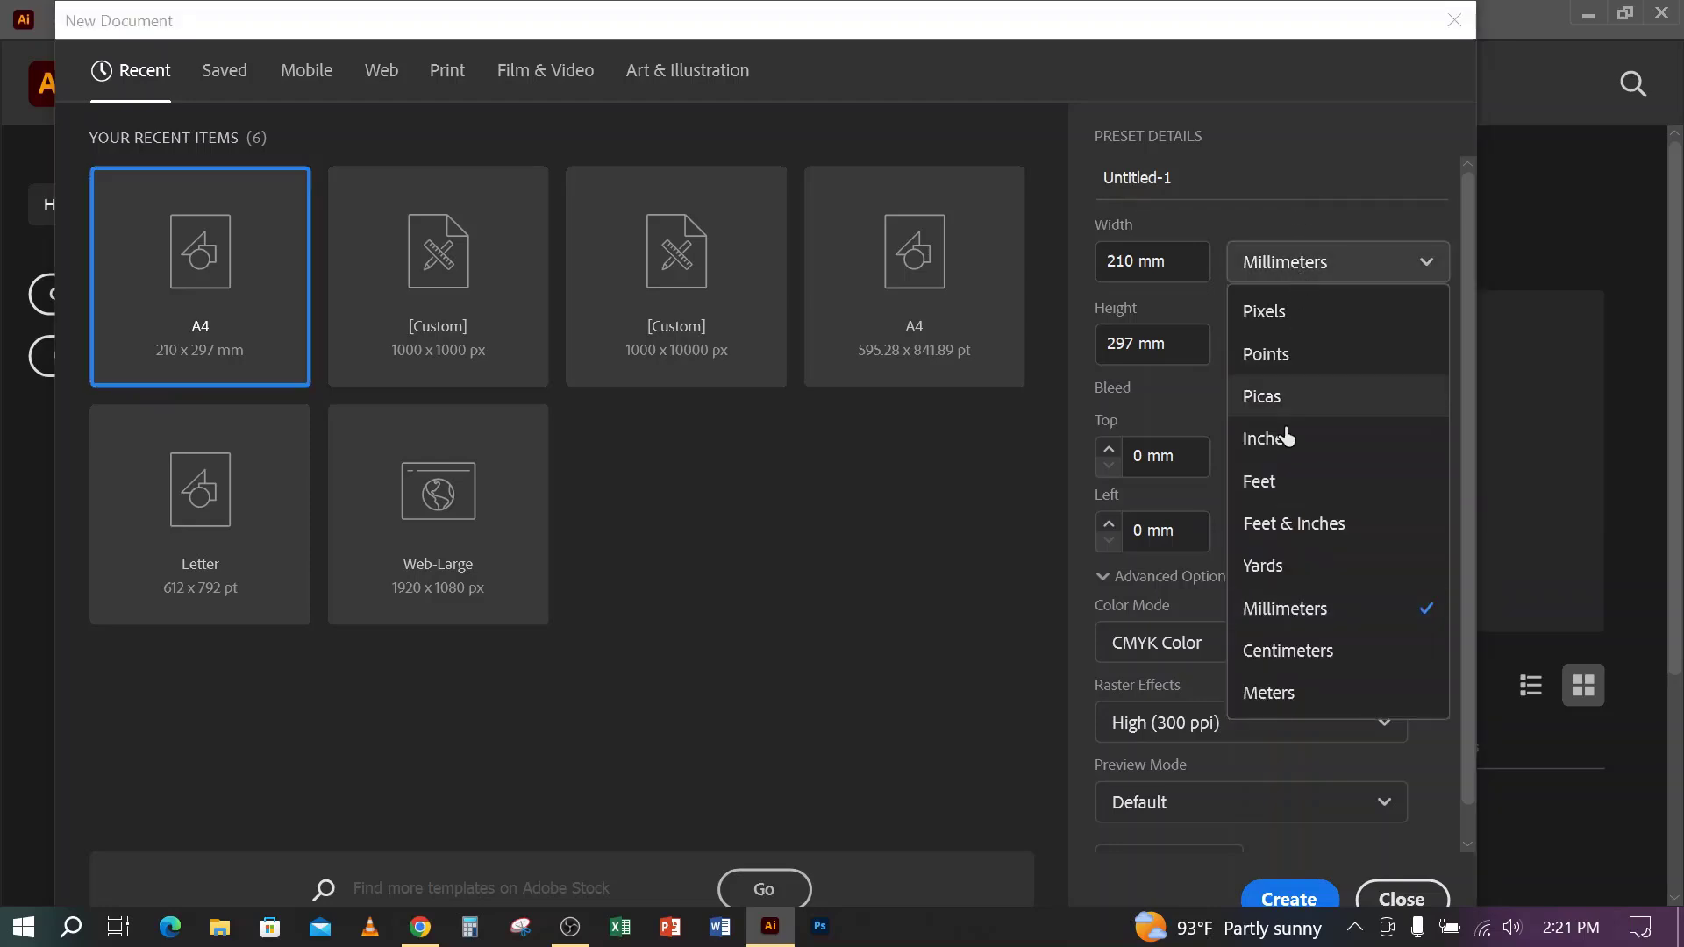
pyautogui.click(1266, 314)
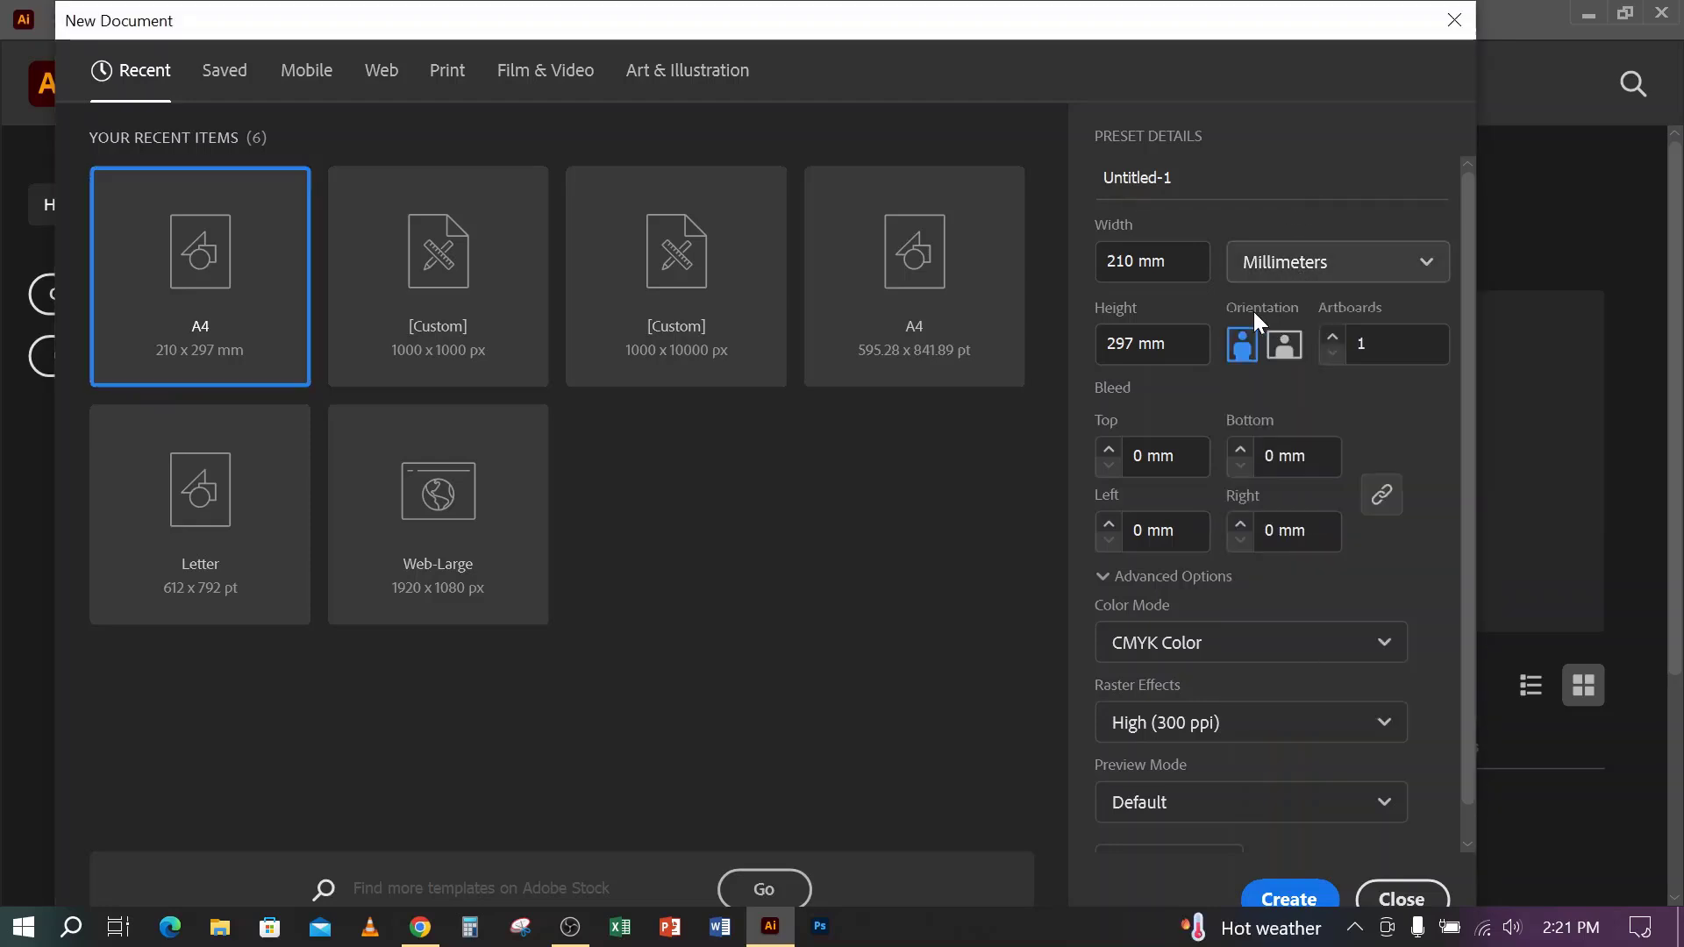
# - Set the new document's width to 1000 px
pyautogui.click(1137, 256)
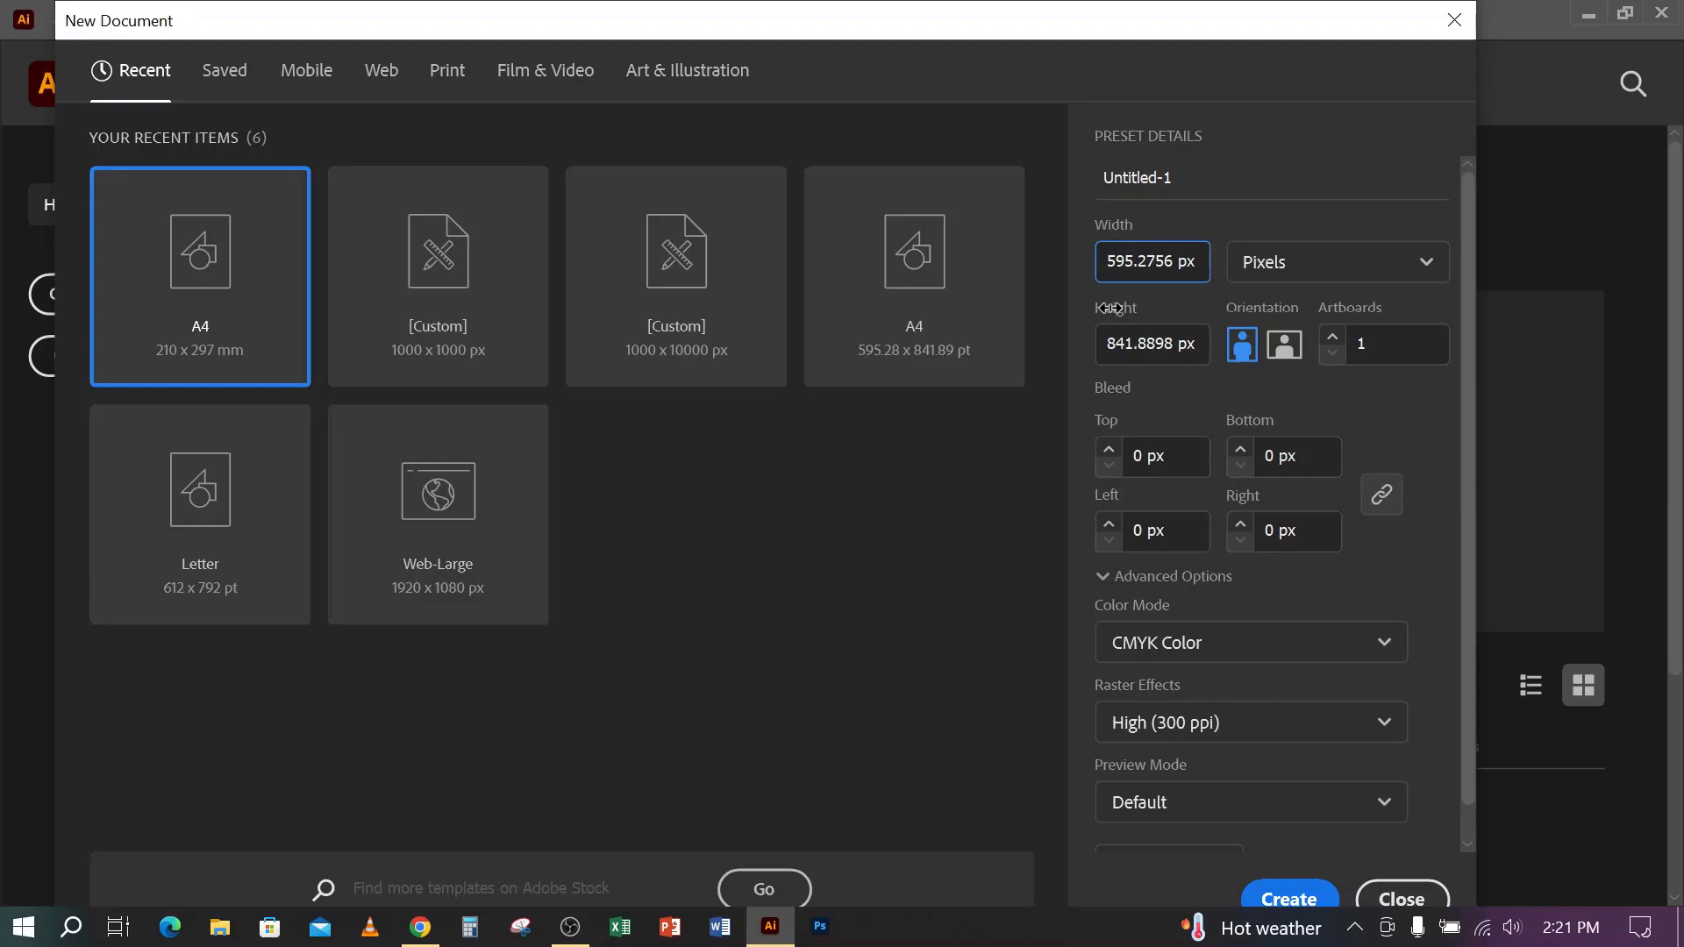
pyautogui.press('BackSpace')
pyautogui.press('BackSpace')
pyautogui.press('BackSpace')
pyautogui.press('BackSpace')
pyautogui.press('BackSpace')
pyautogui.press('BackSpace')
pyautogui.press('BackSpace')
pyautogui.press('BackSpace')
pyautogui.press('BackSpace')
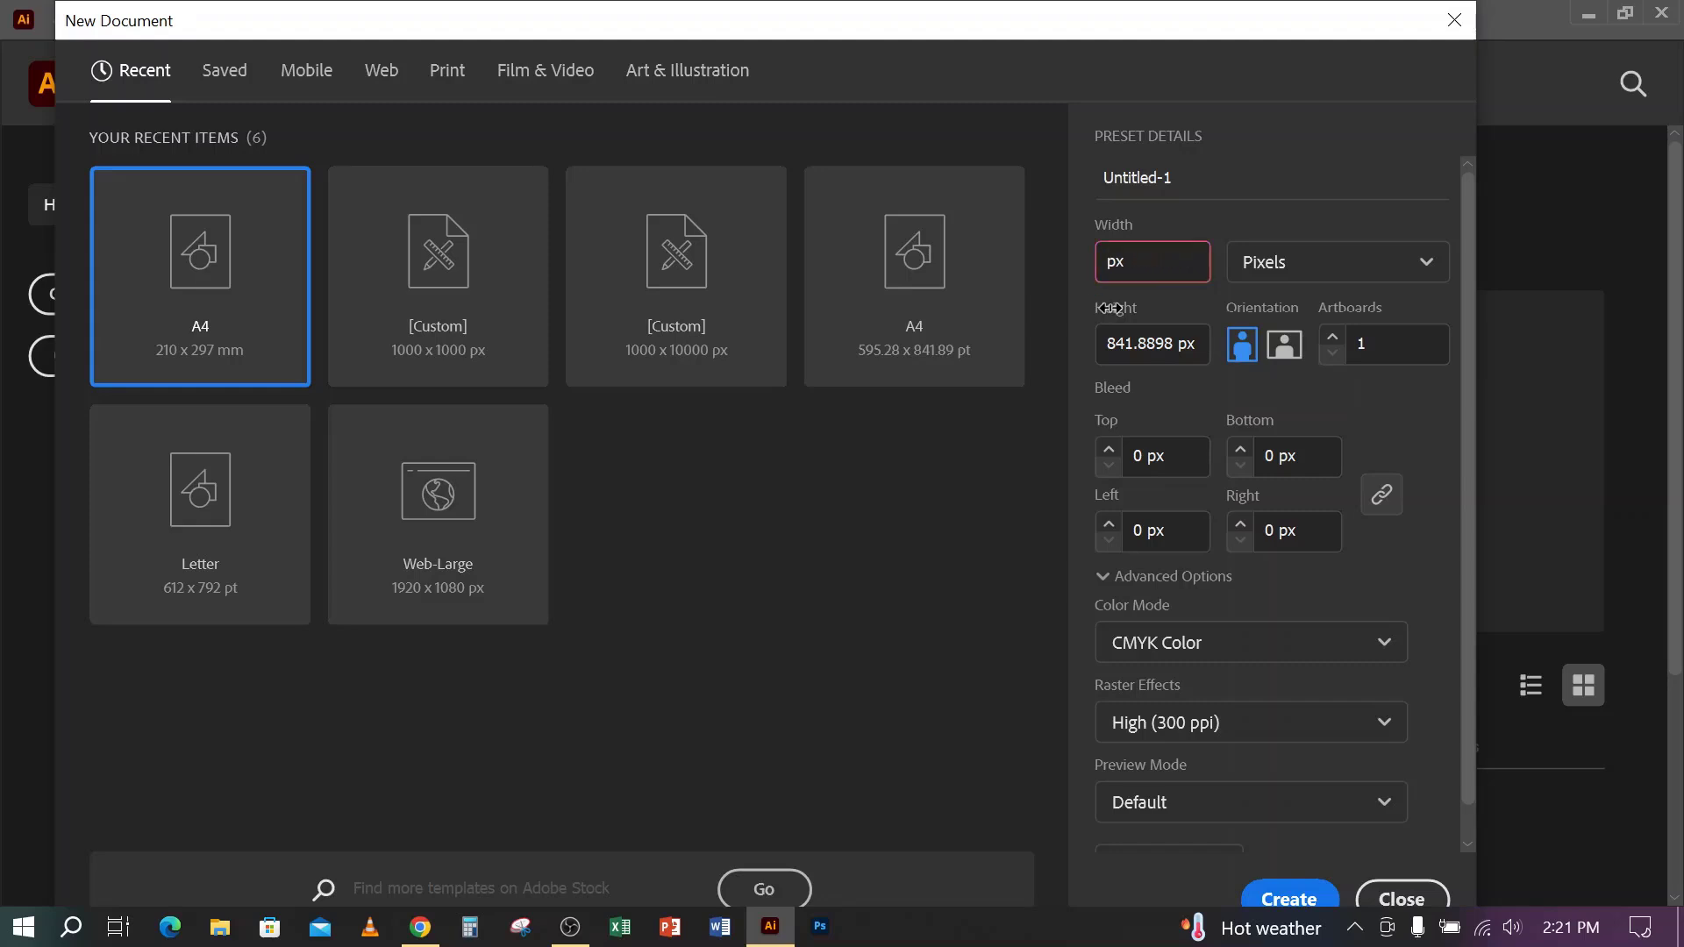
pyautogui.write('10000')
pyautogui.press('BackSpace')
# - Set the new document's height to 10000 px
pyautogui.click(1176, 339)
pyautogui.press('BackSpace')
pyautogui.press('BackSpace')
pyautogui.press('BackSpace')
pyautogui.press('BackSpace')
pyautogui.press('BackSpace')
pyautogui.press('BackSpace')
pyautogui.press('BackSpace')
pyautogui.press('BackSpace')
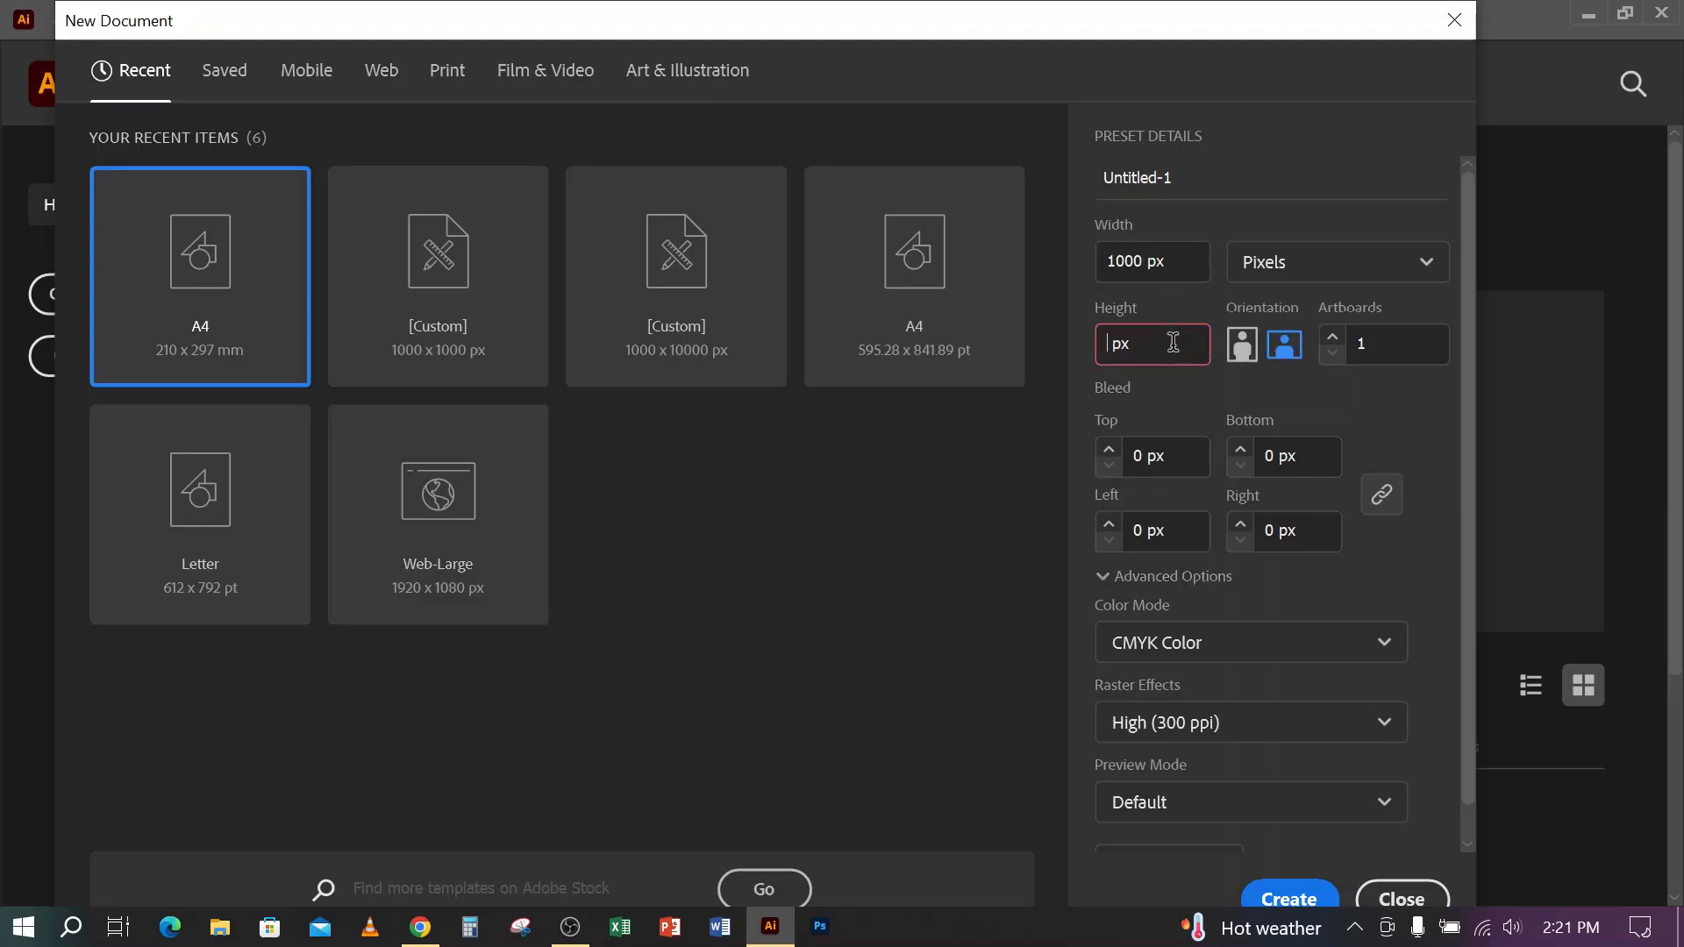
pyautogui.write('10000')
# - Set the color mode to RGB Color and create the document, then view its document setup without changing anything
pyautogui.click(1228, 658)
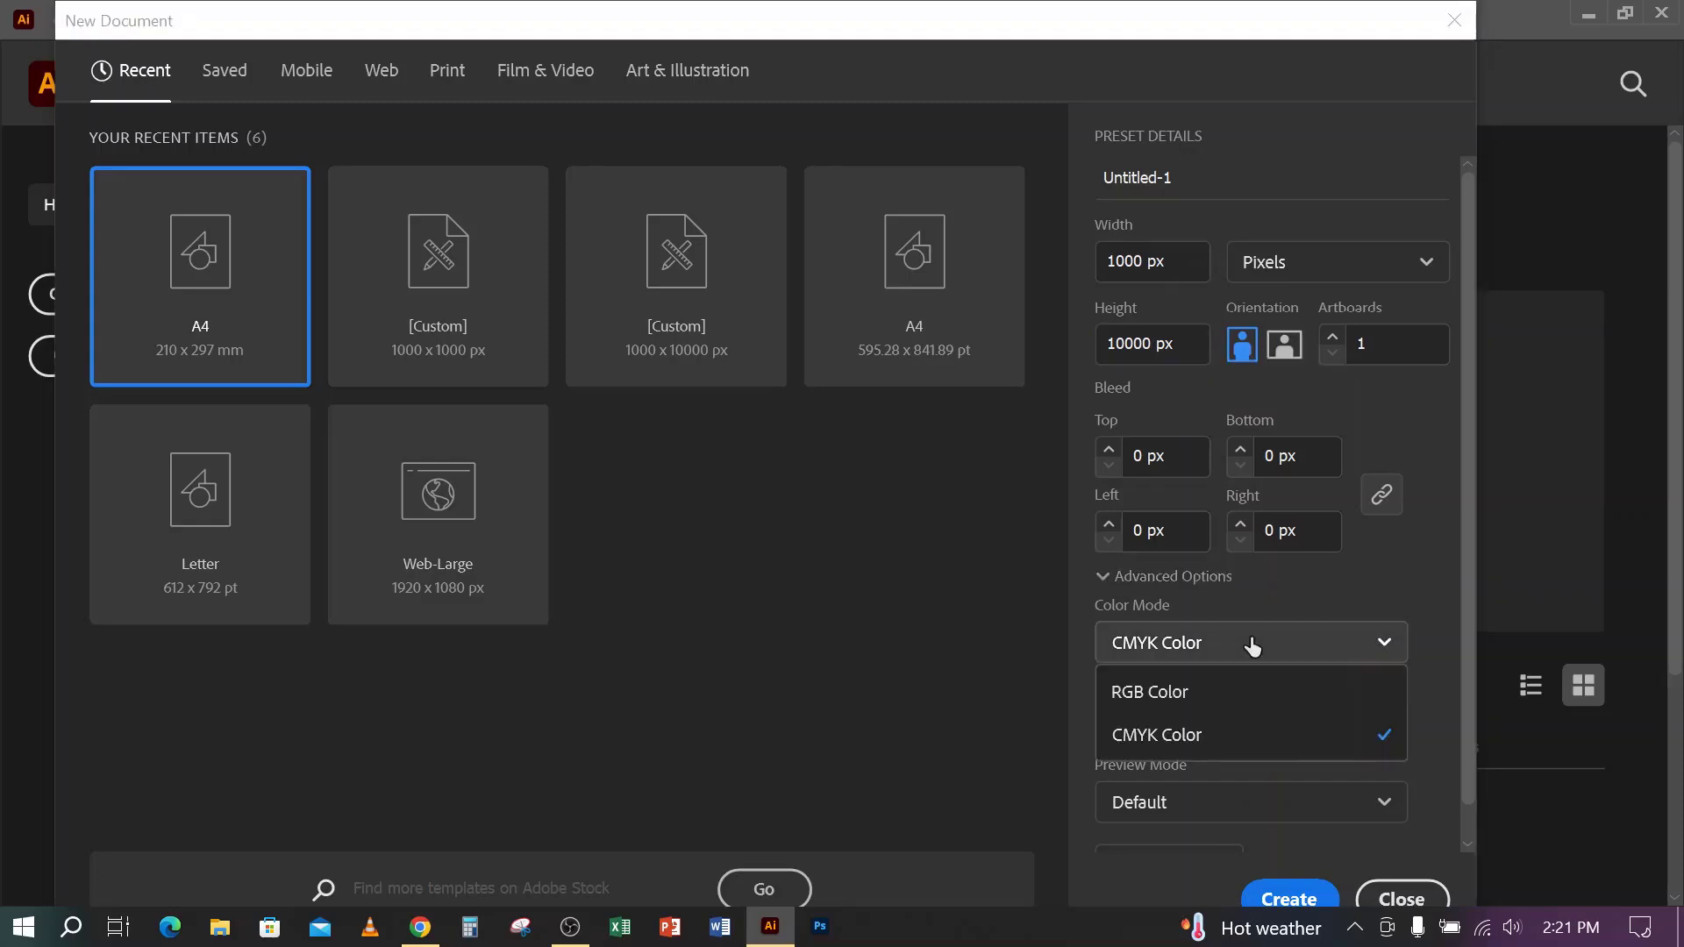
pyautogui.click(1165, 691)
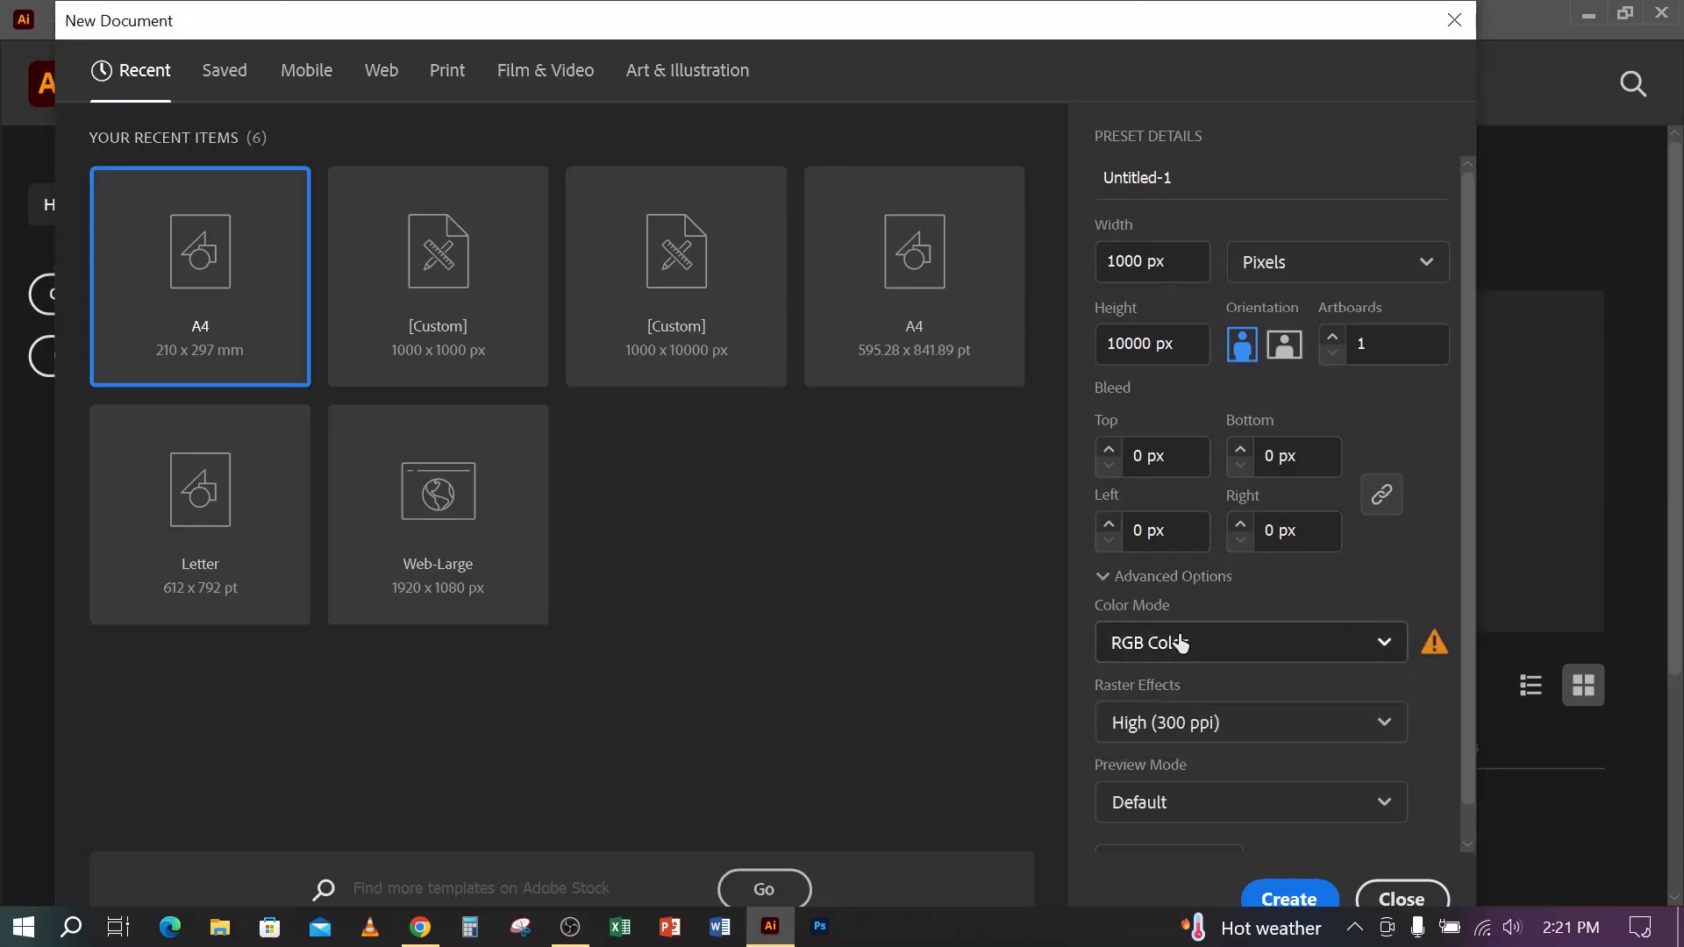
pyautogui.click(1173, 643)
pyautogui.click(1175, 693)
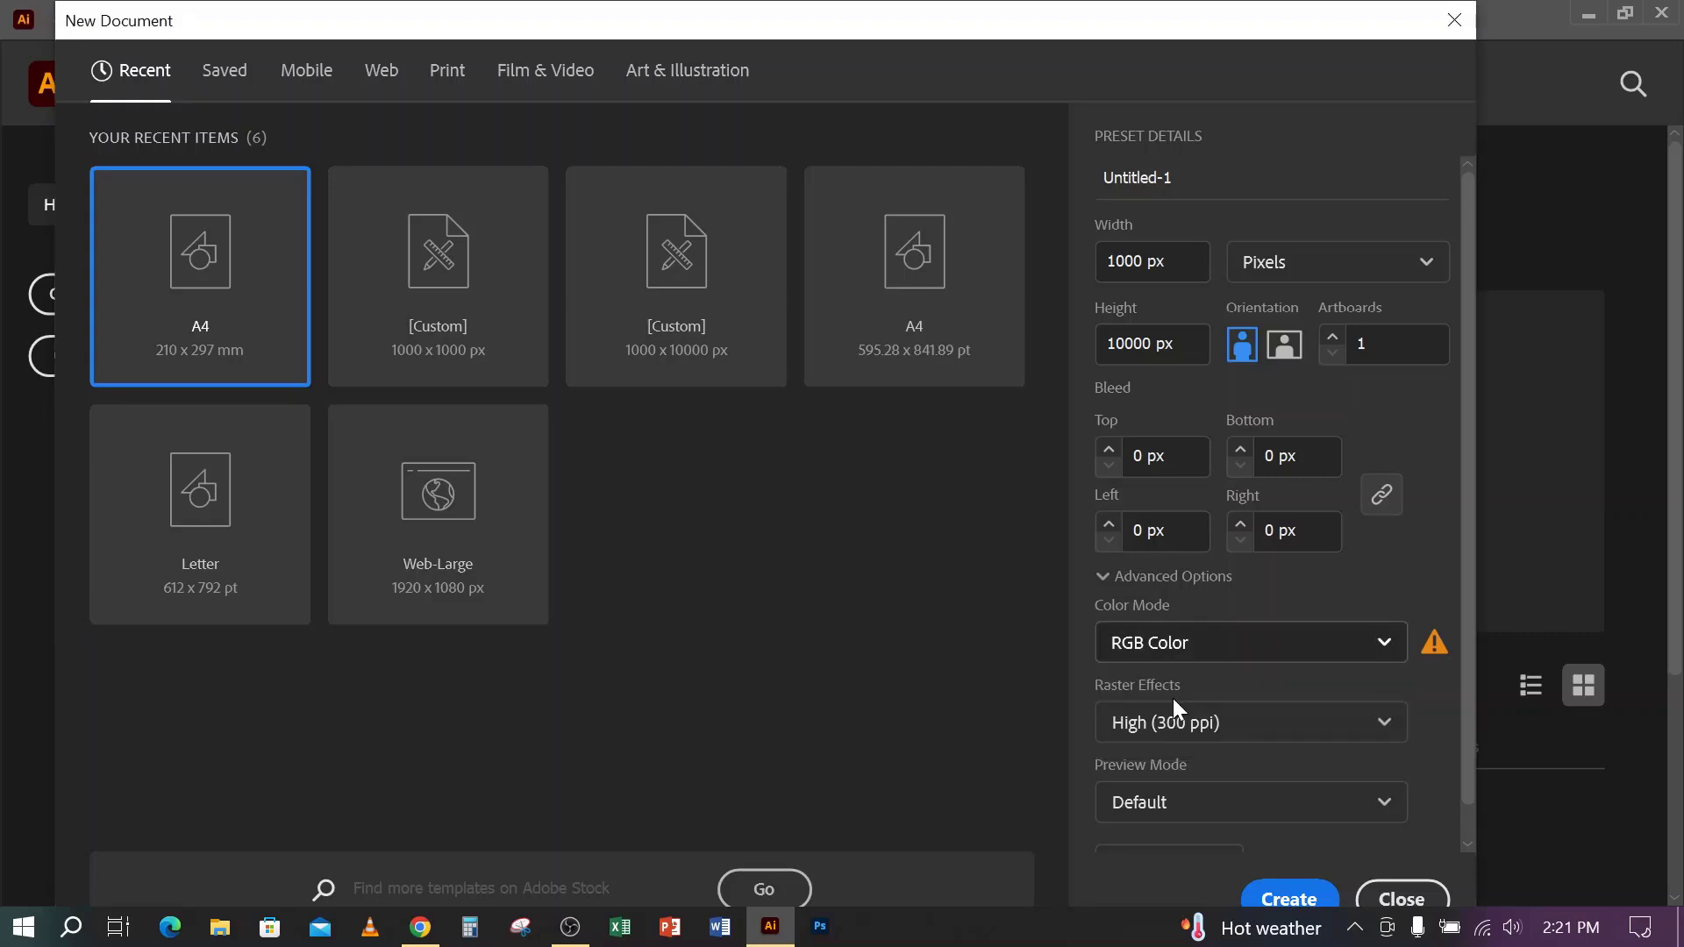
pyautogui.click(1287, 898)
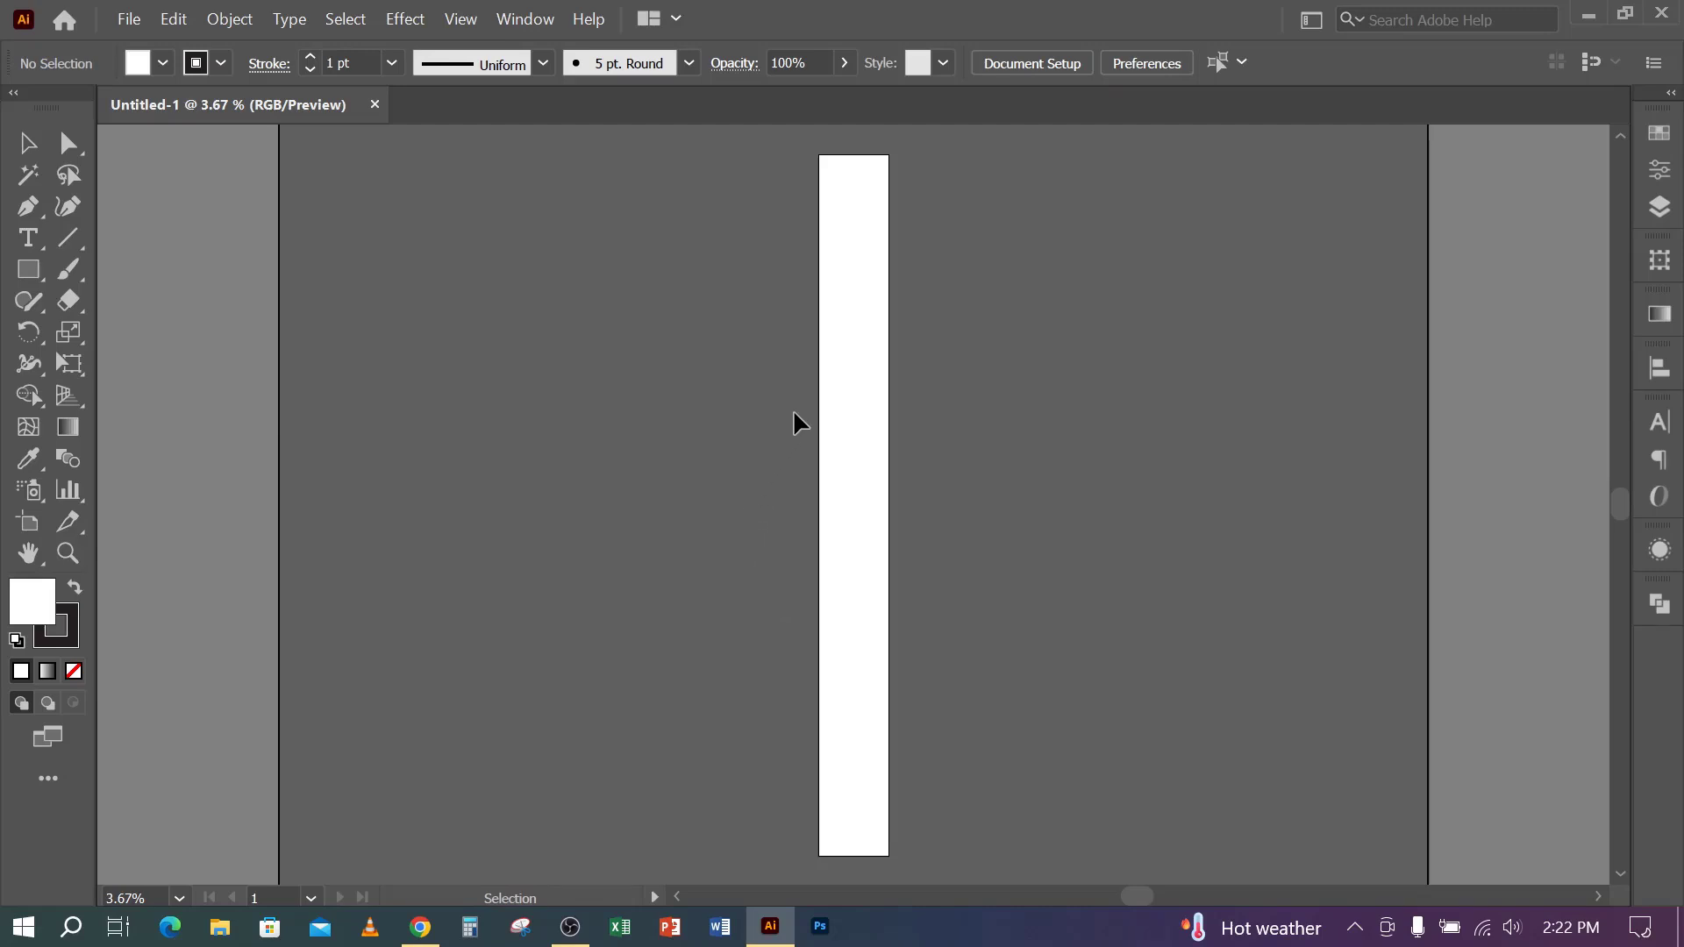
pyautogui.click(1032, 64)
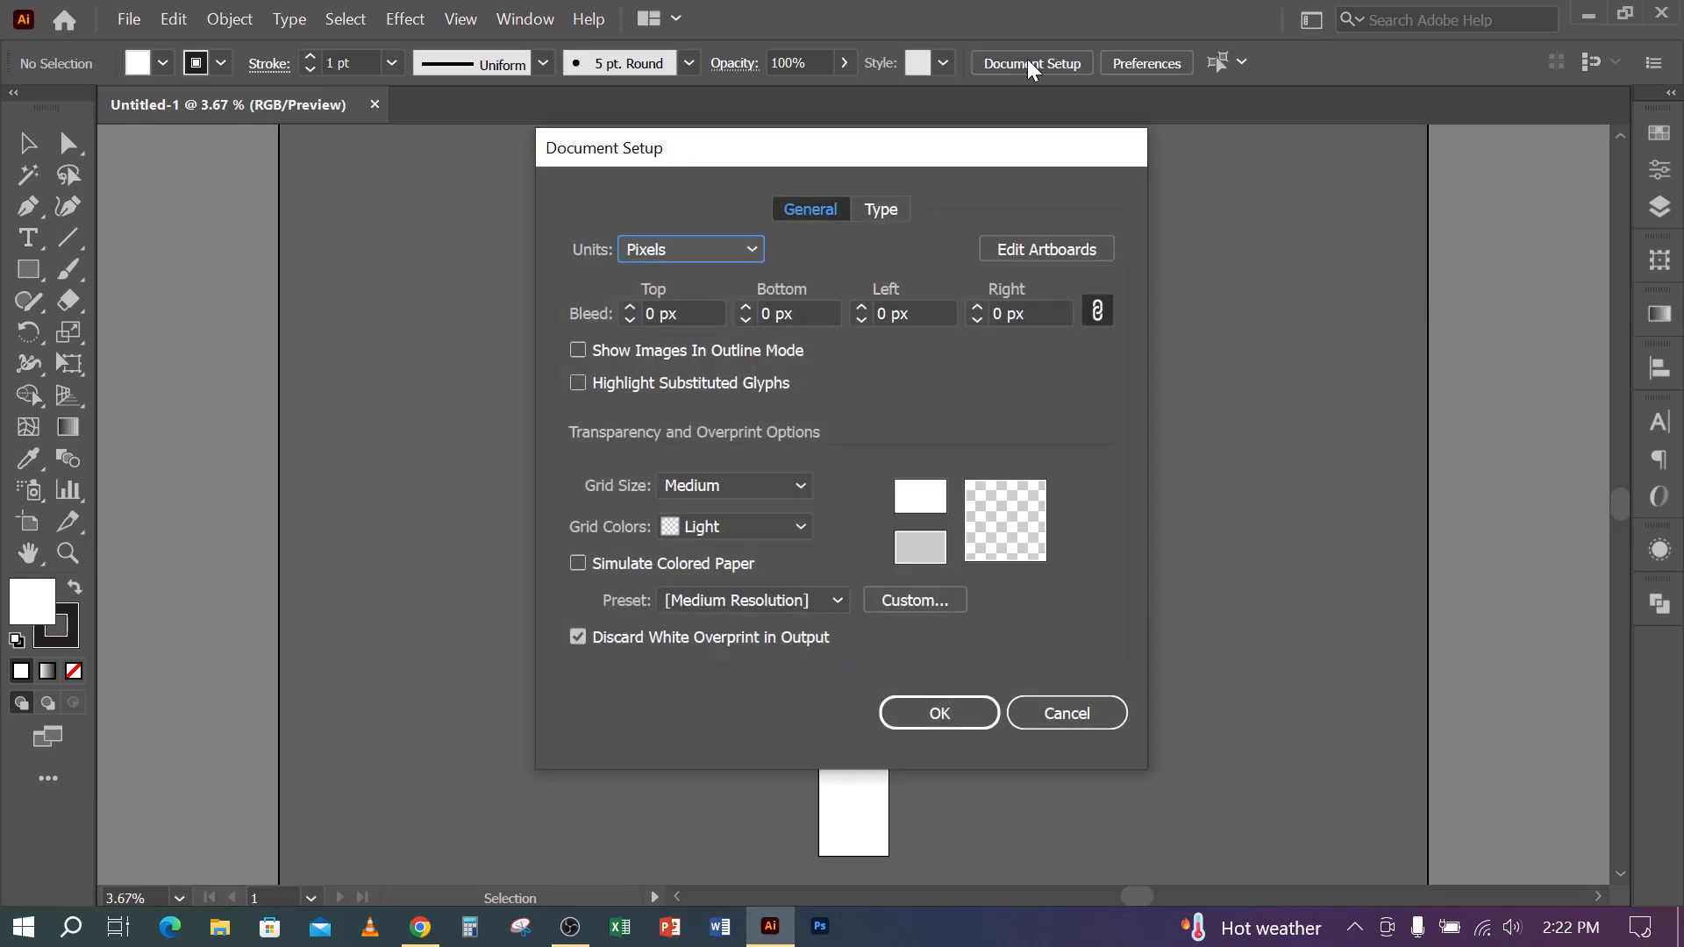
pyautogui.click(1069, 712)
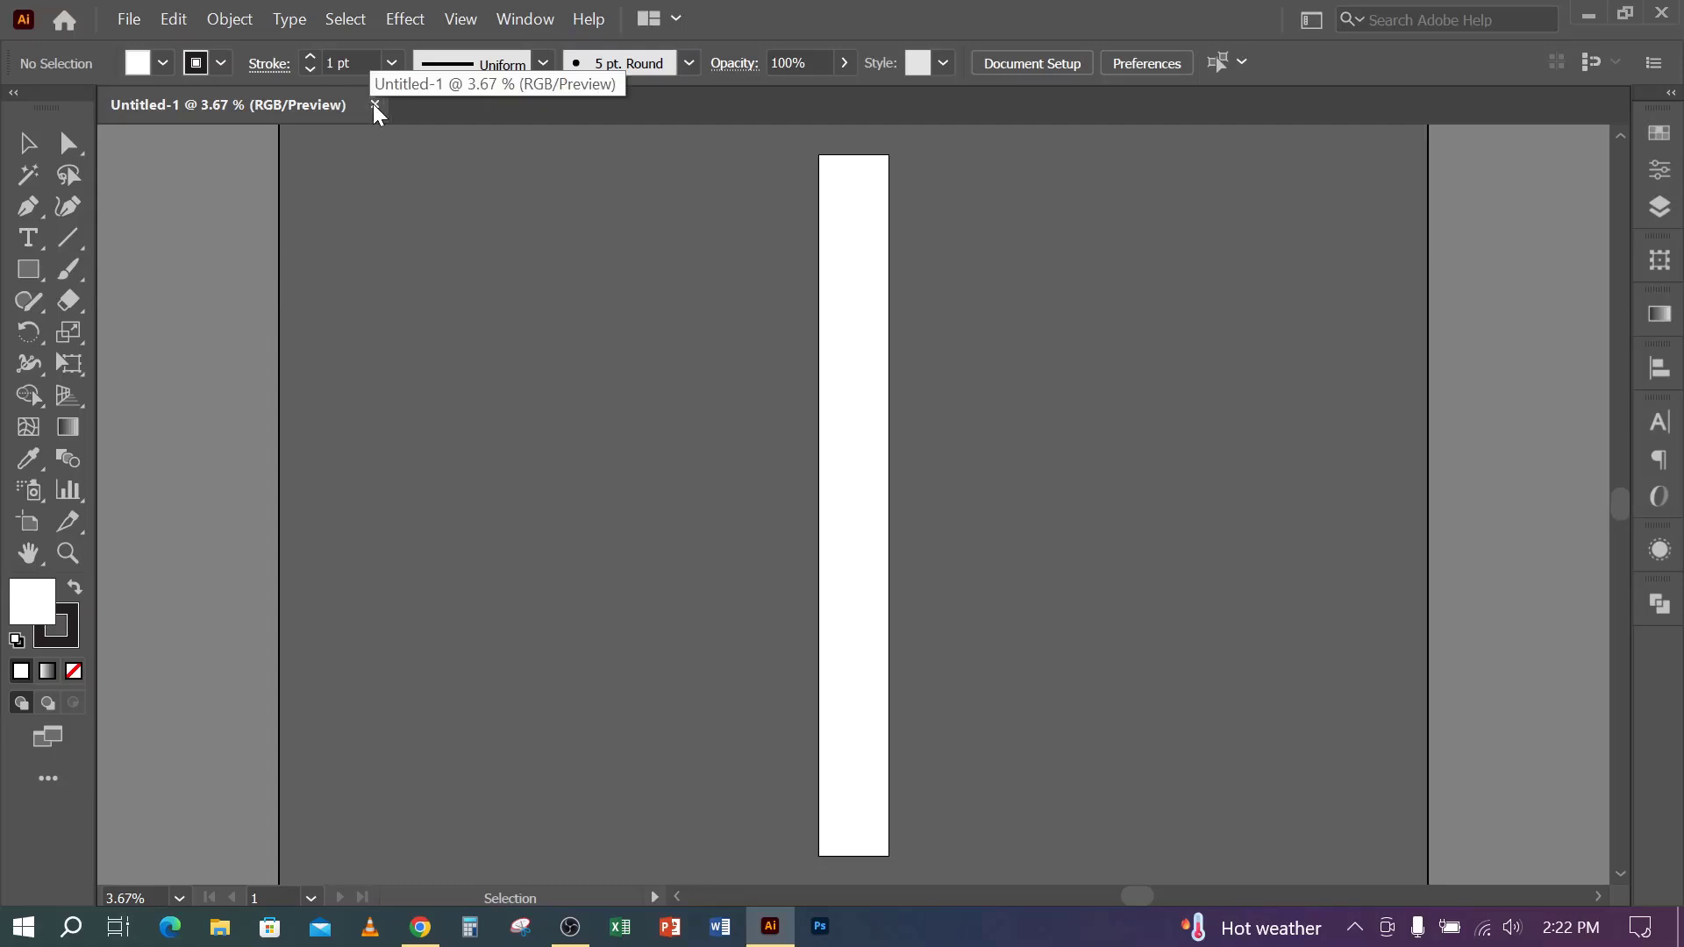
# - Create another document with the height set to 1000 px and close the tall 10000 px document
pyautogui.hotkey('ctrl', 'n')
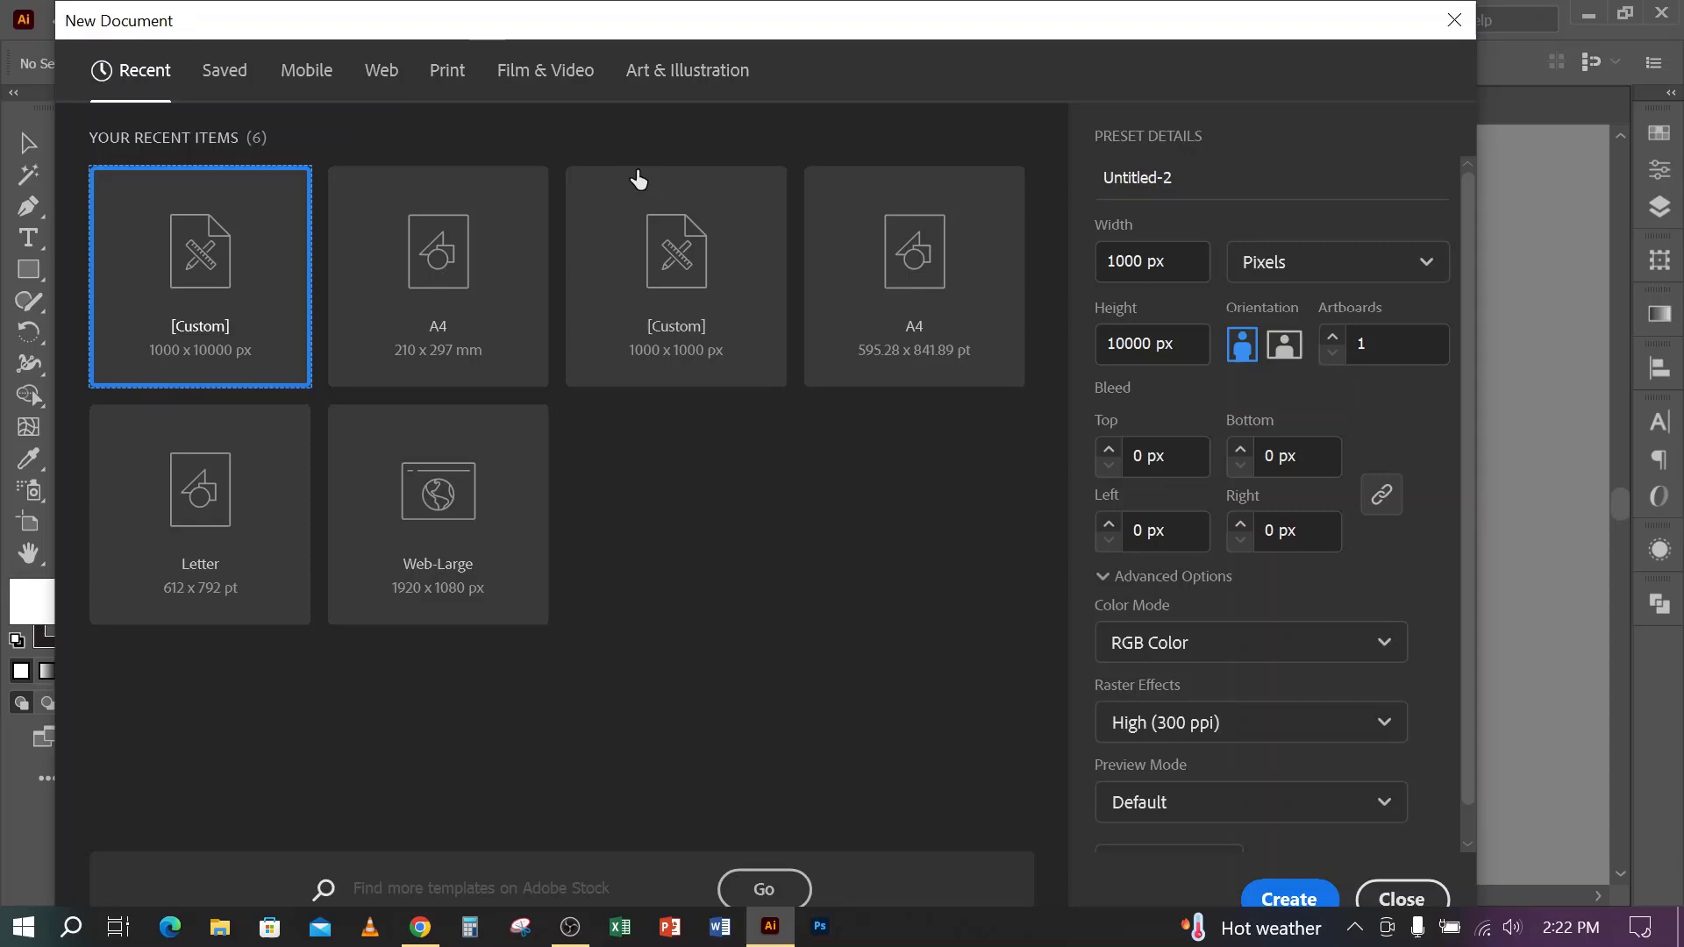
pyautogui.click(1143, 343)
pyautogui.press('BackSpace')
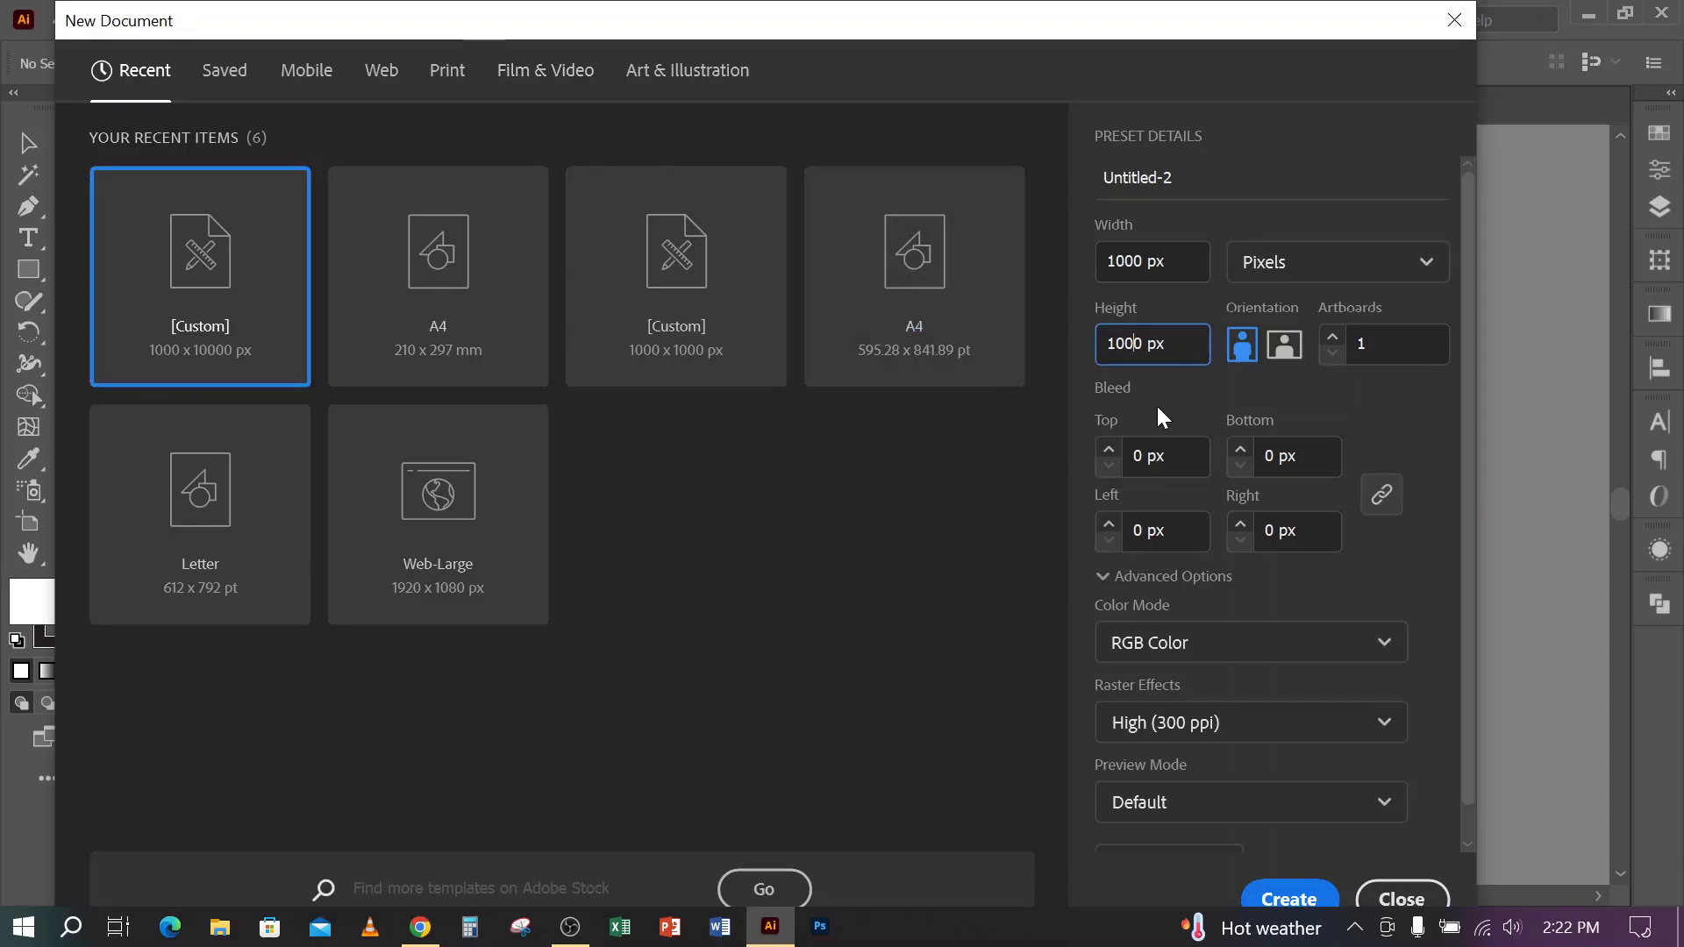
pyautogui.click(1286, 901)
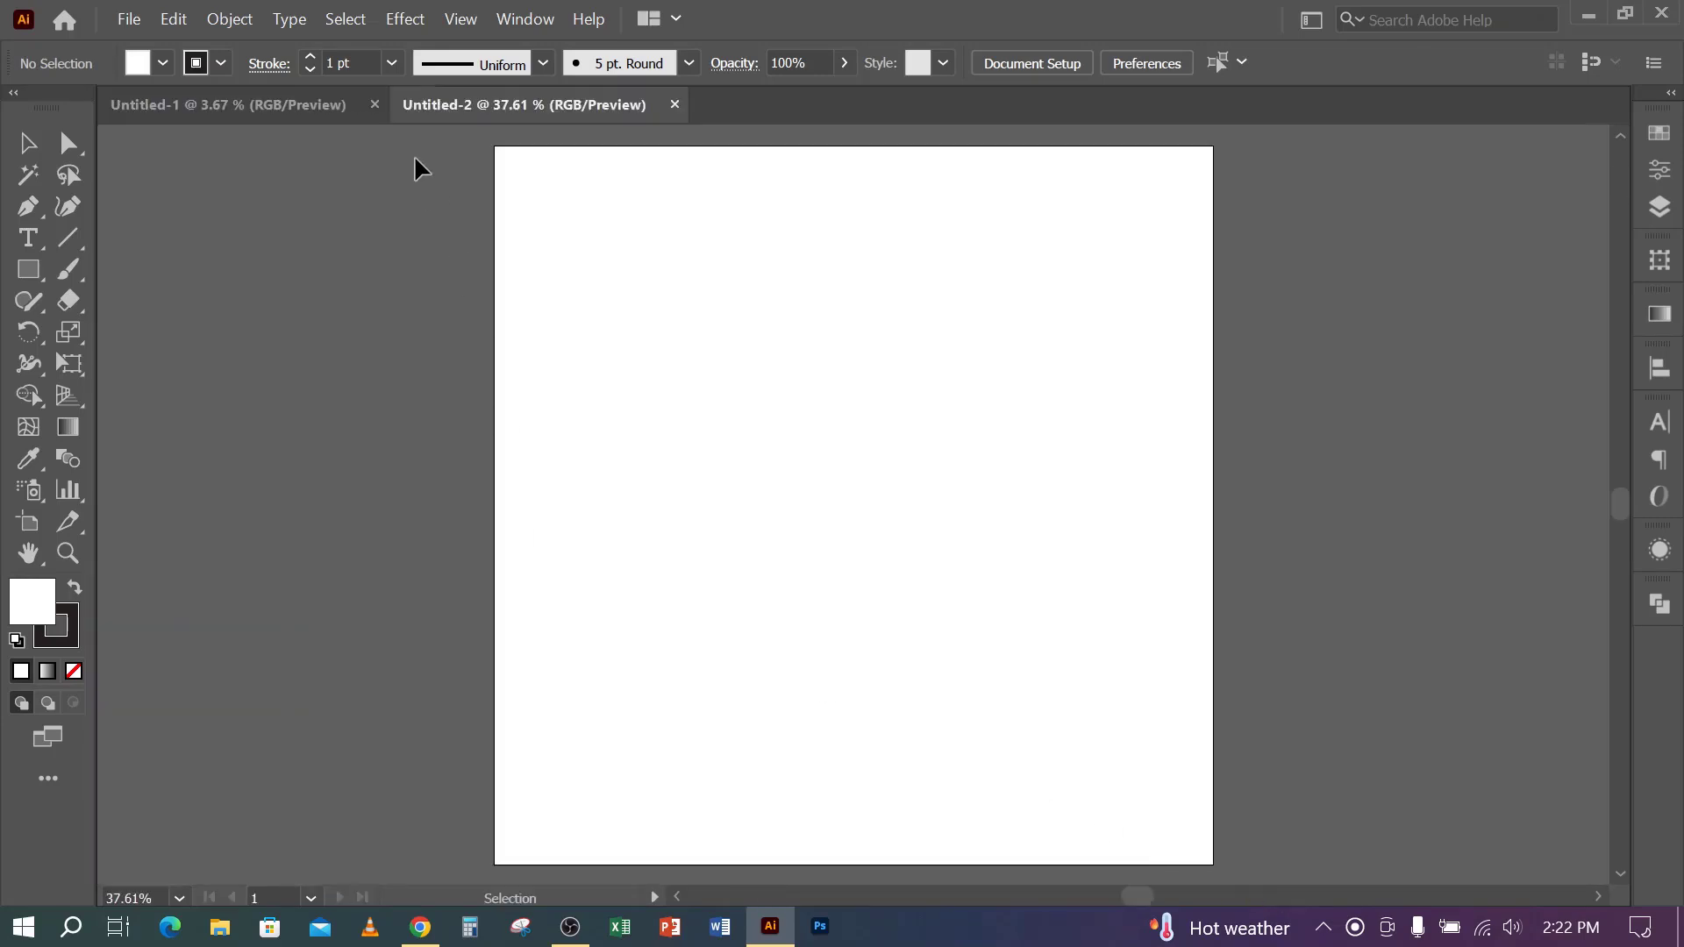
pyautogui.click(360, 114)
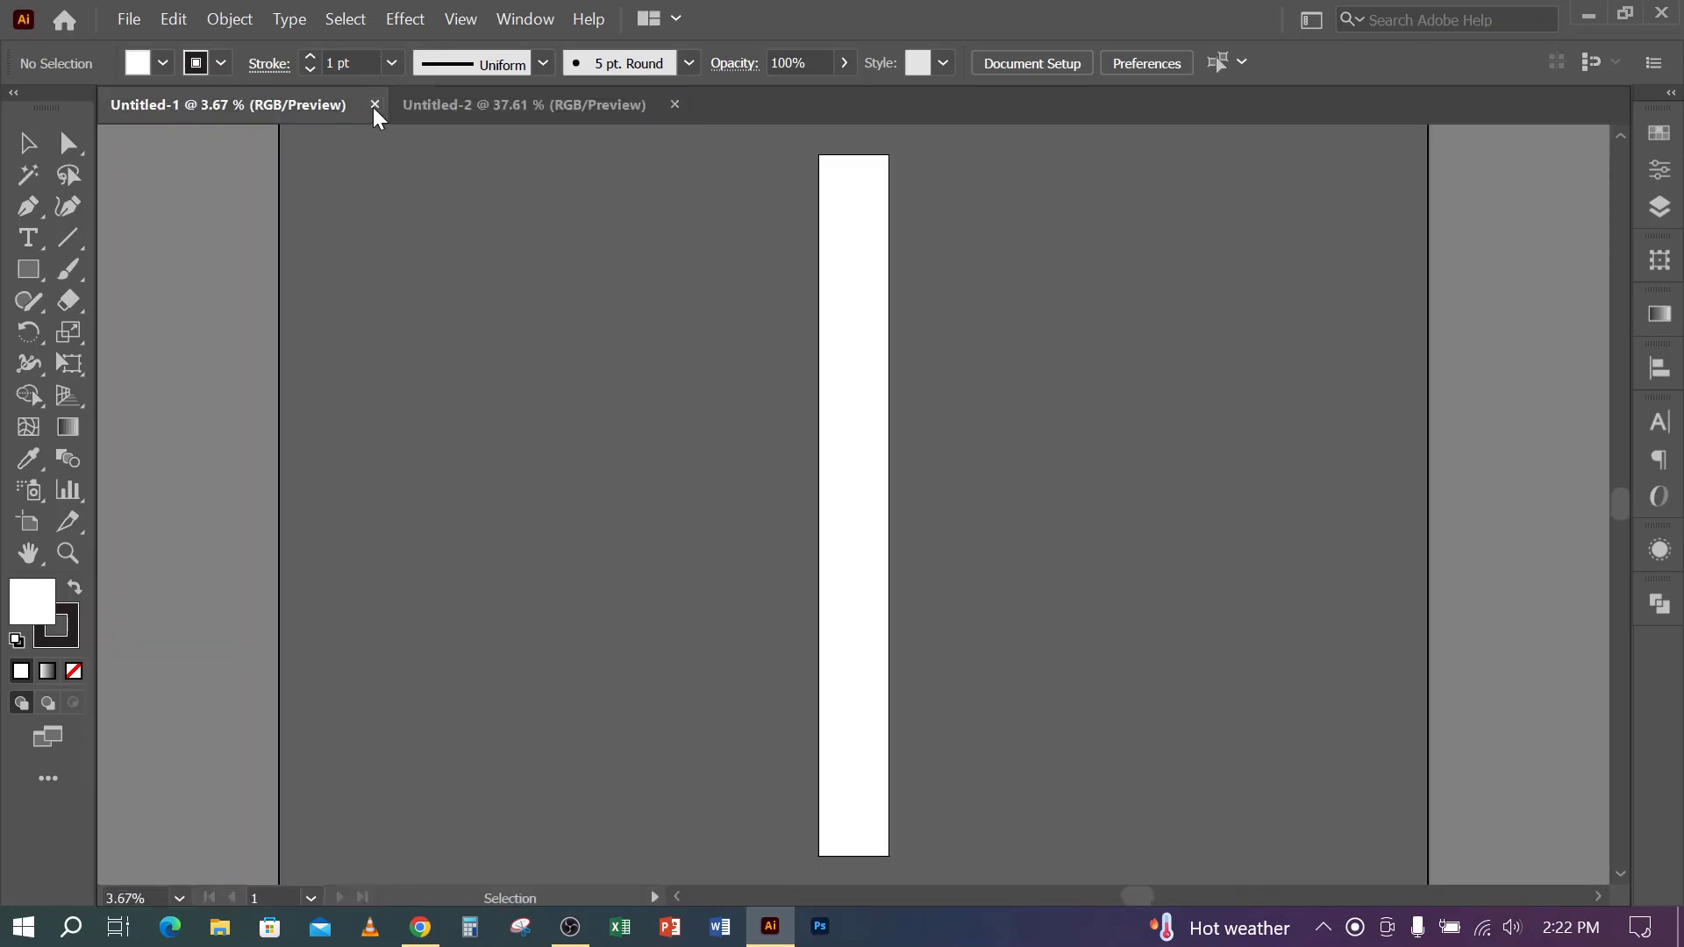
pyautogui.click(374, 105)
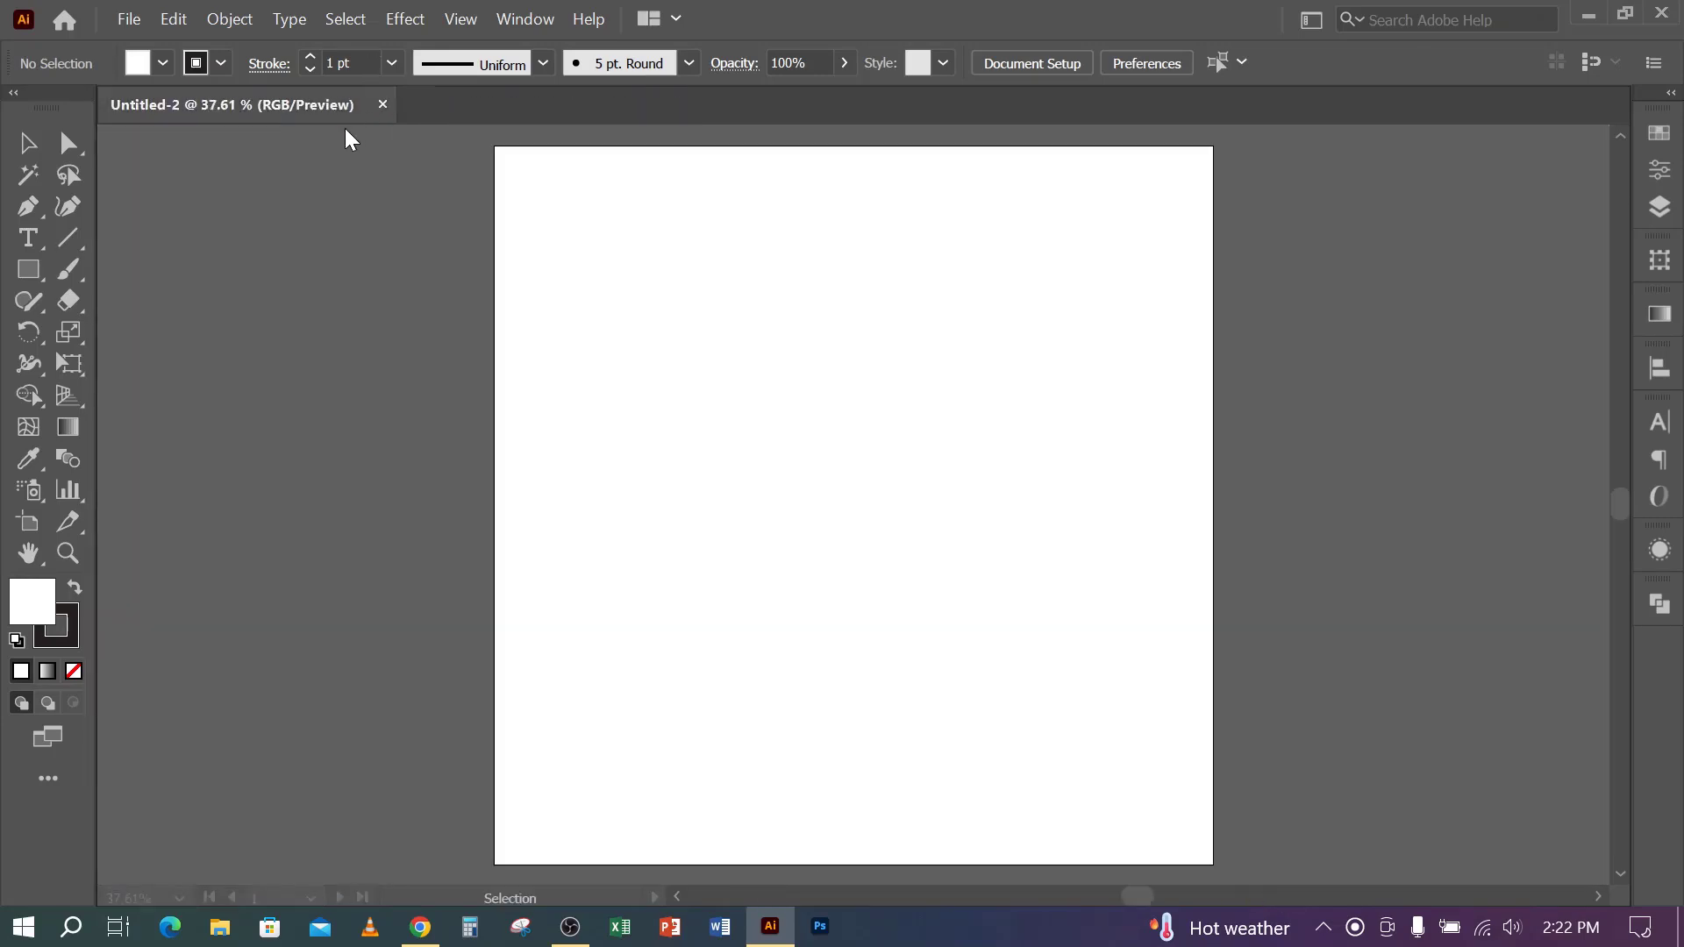
# - Set the default stroke to None in the square document
pyautogui.click(221, 63)
pyautogui.click(17, 107)
pyautogui.click(828, 16)
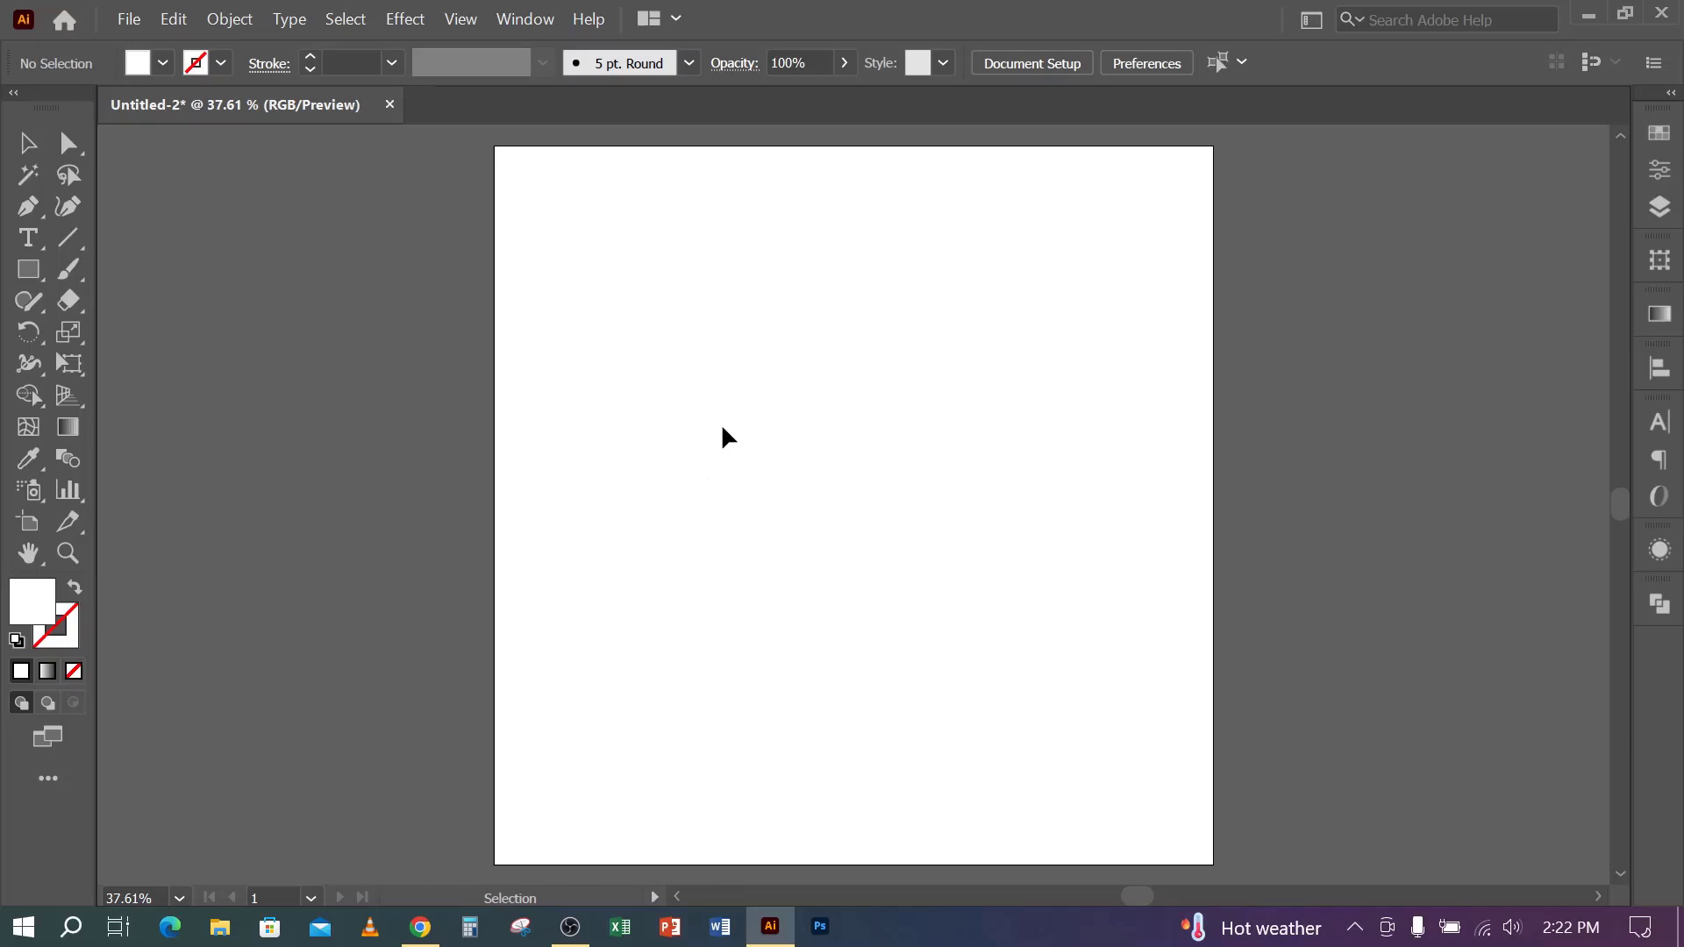
# - Switch to Chrome and search Google for "free stock image" in a new tab
pyautogui.click(420, 927)
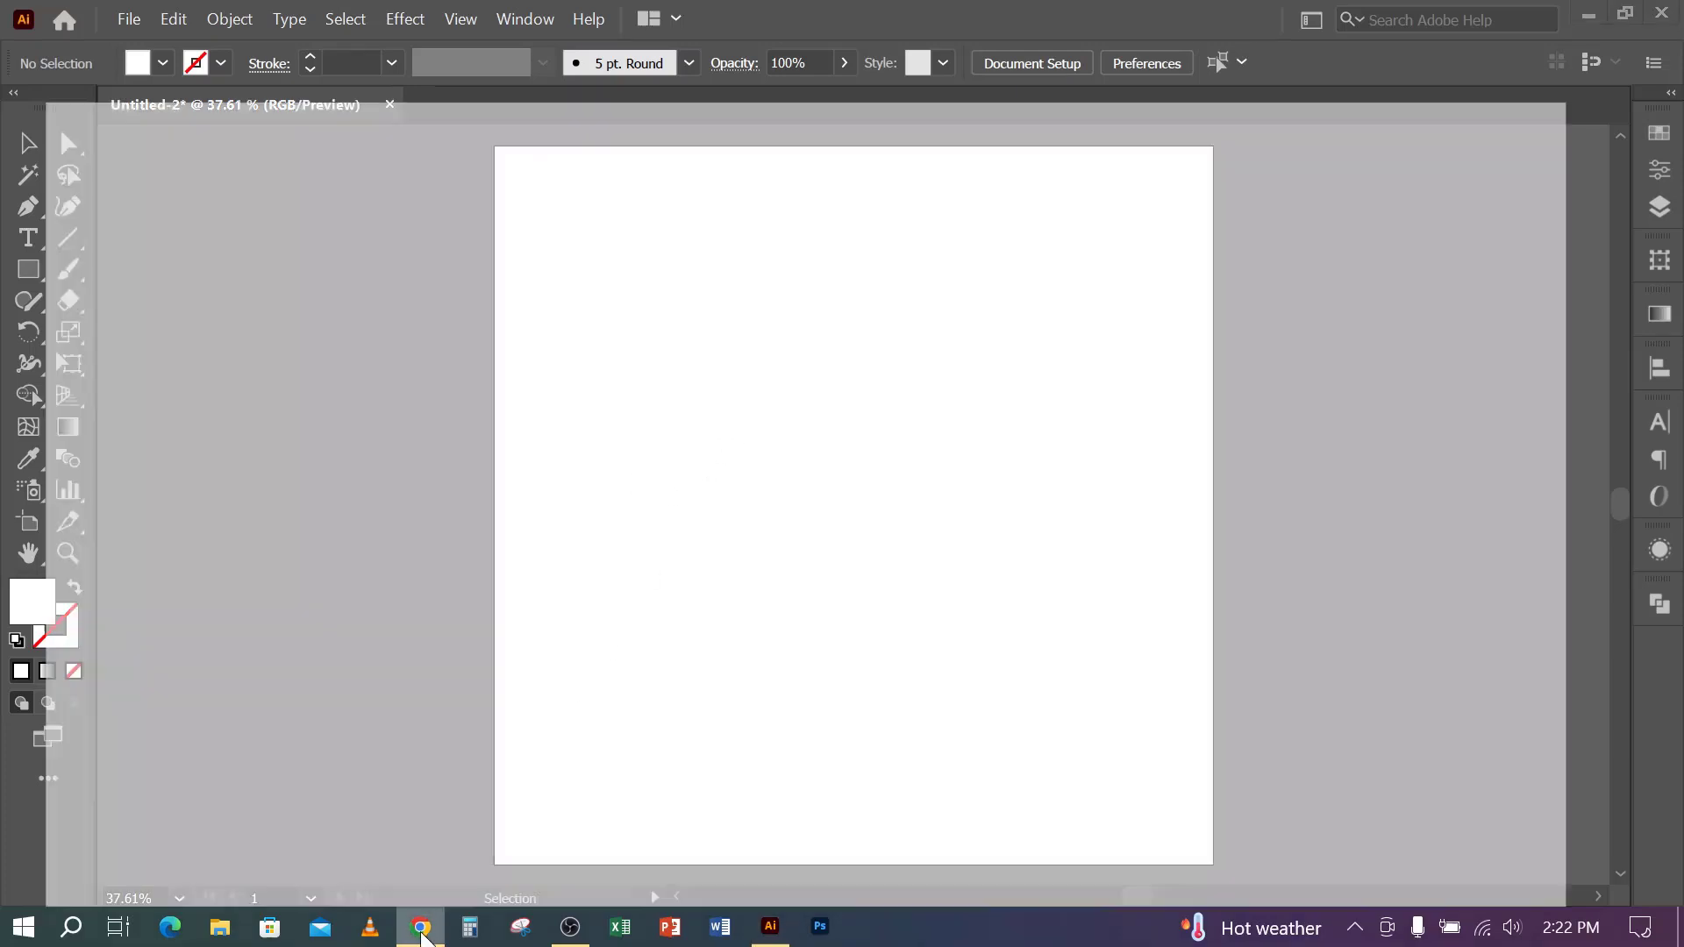
pyautogui.click(385, 26)
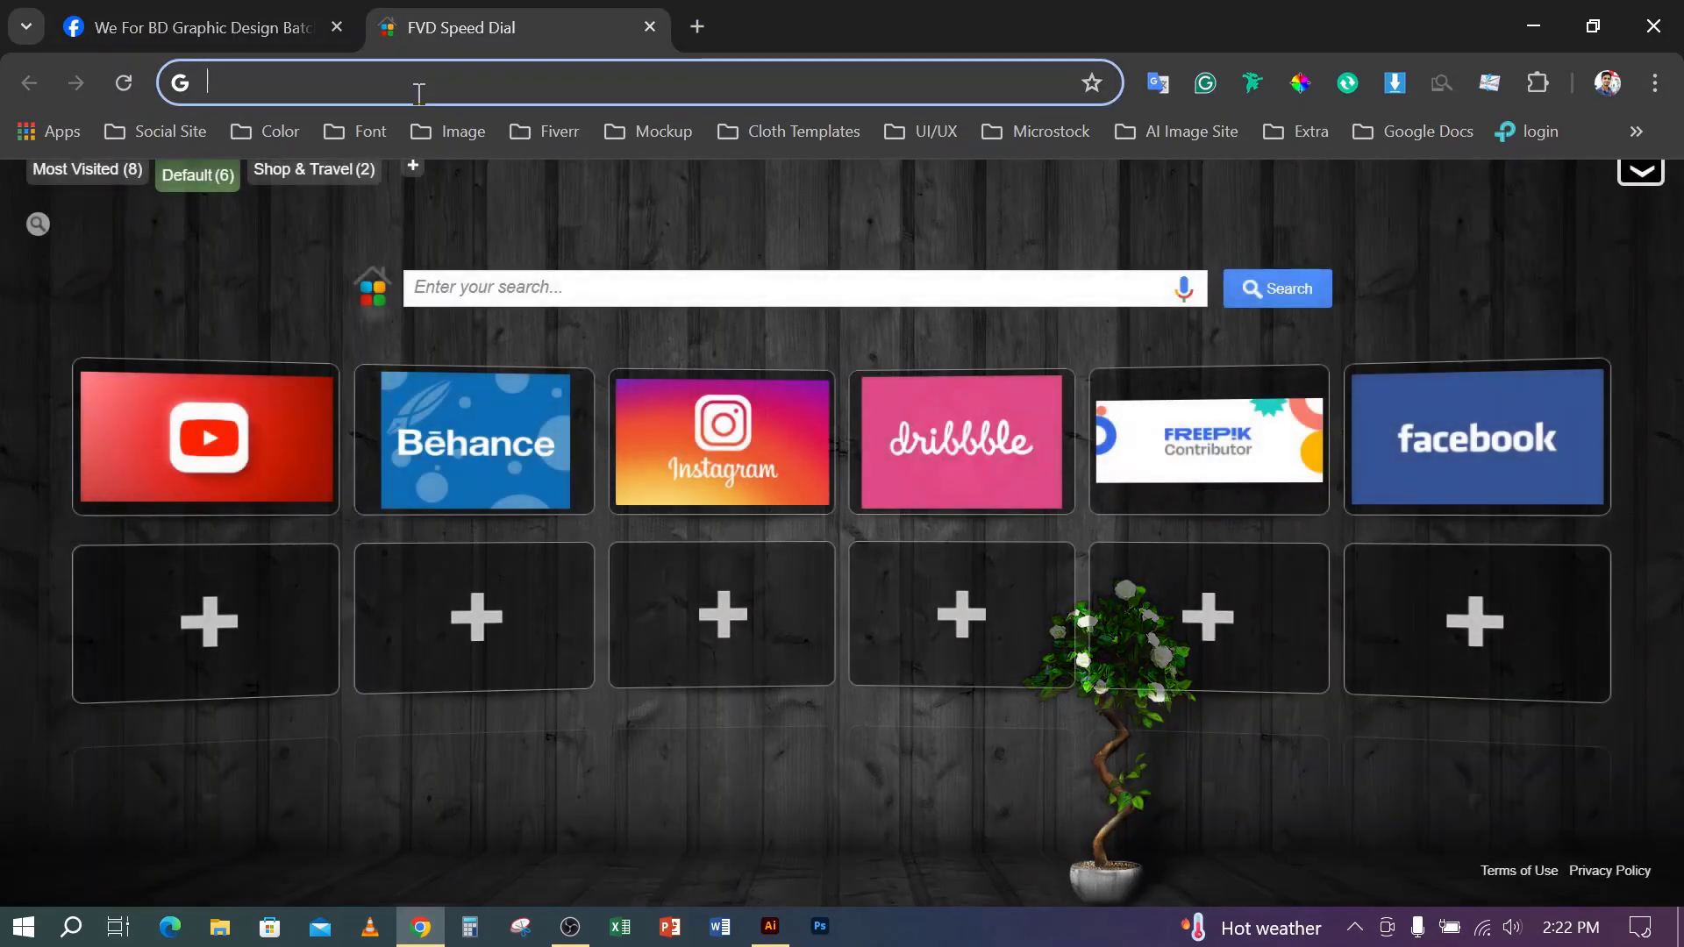
pyautogui.write('free ')
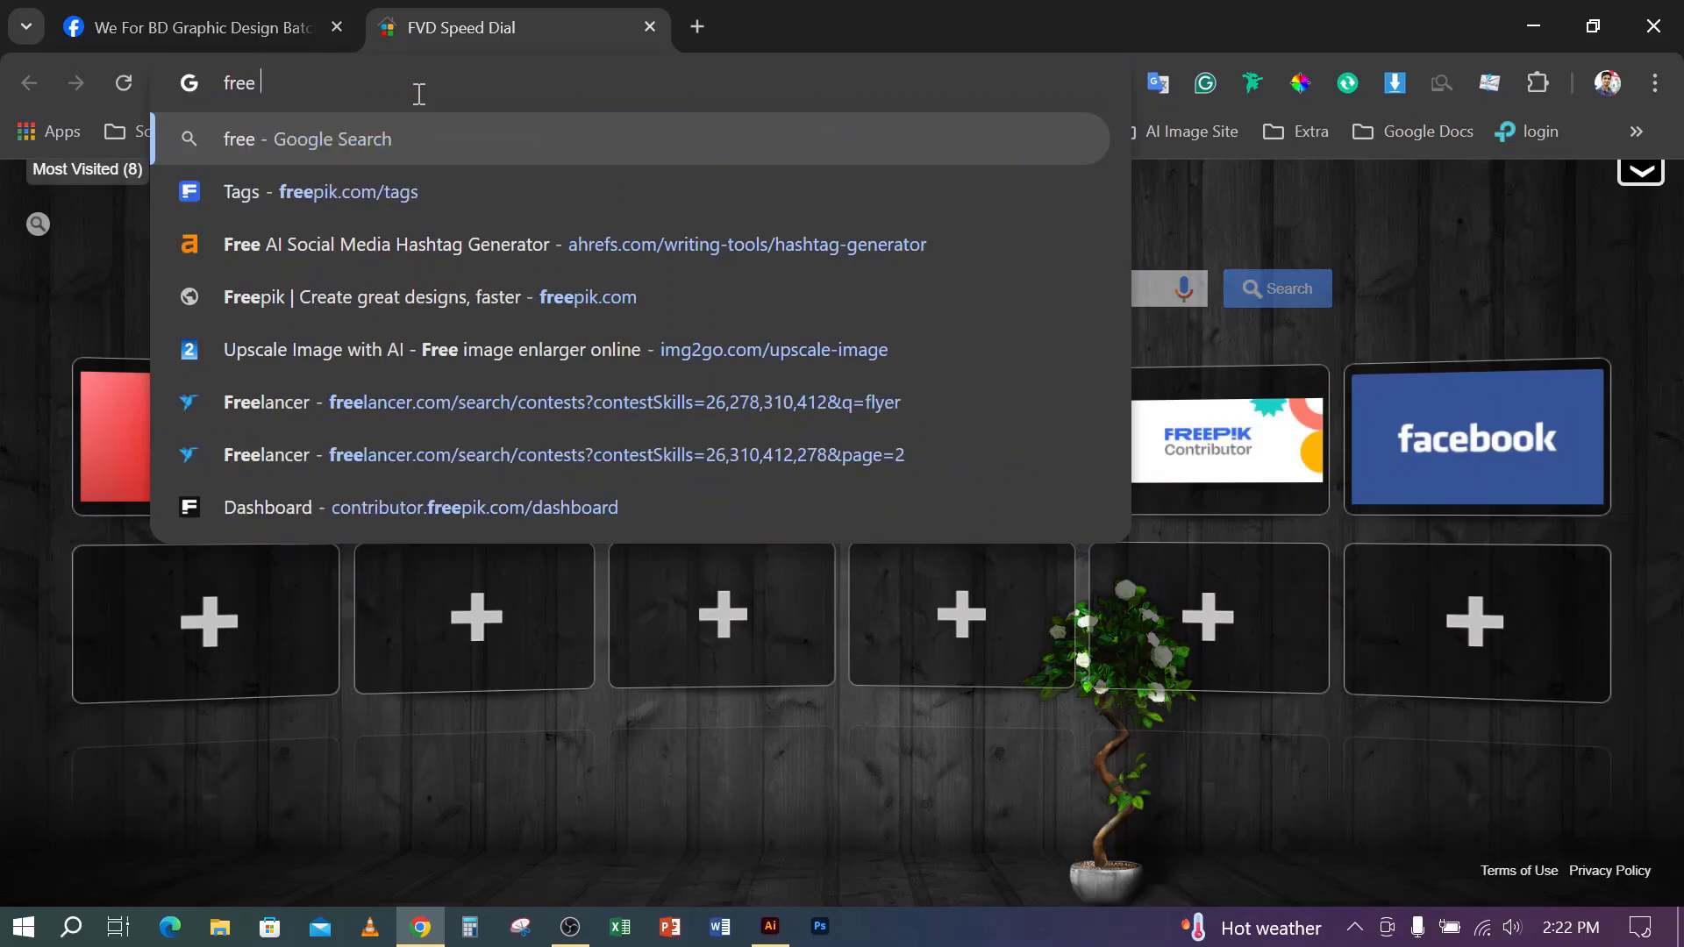
pyautogui.write('stock ')
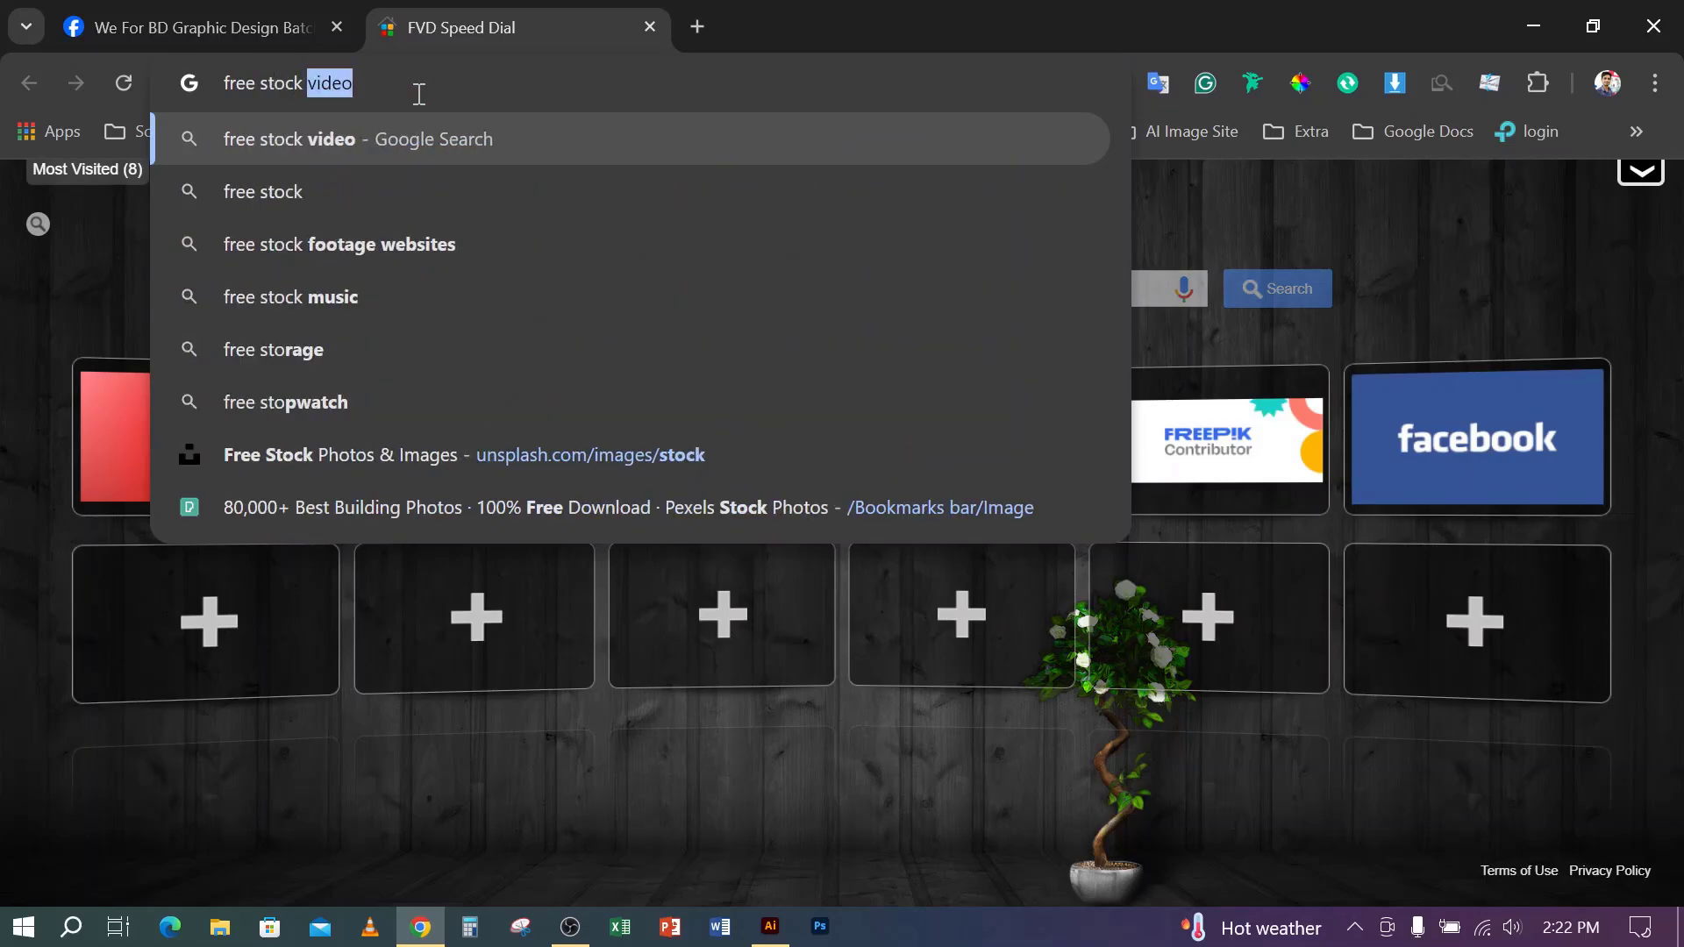
pyautogui.write('image')
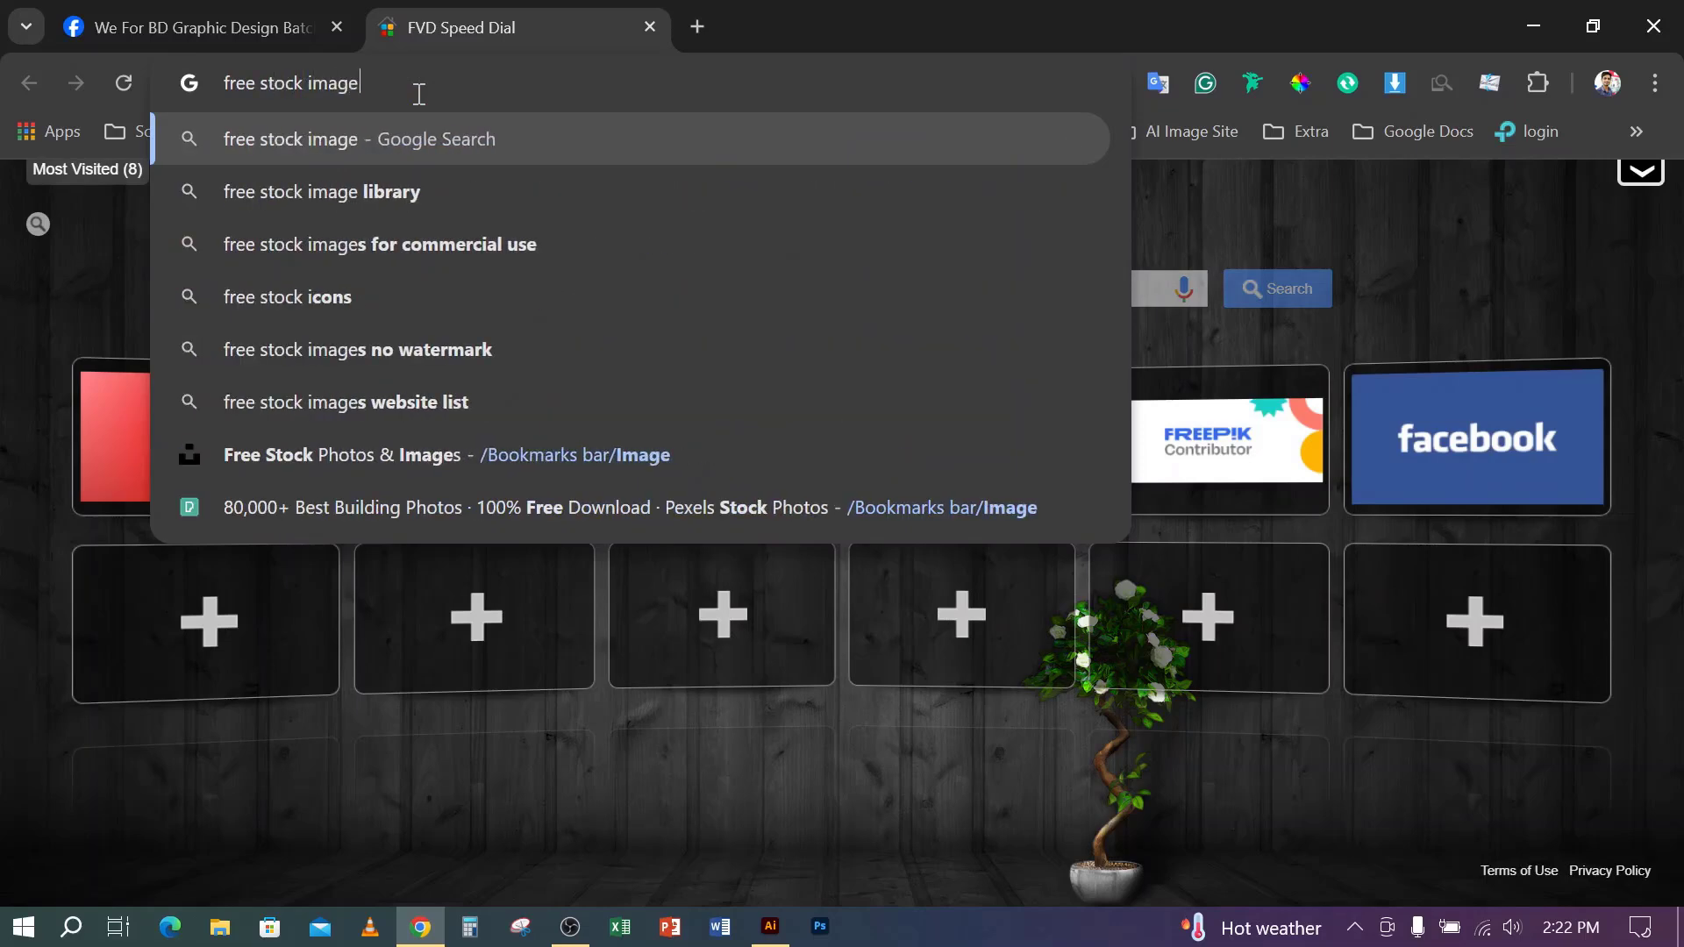
pyautogui.press('Return')
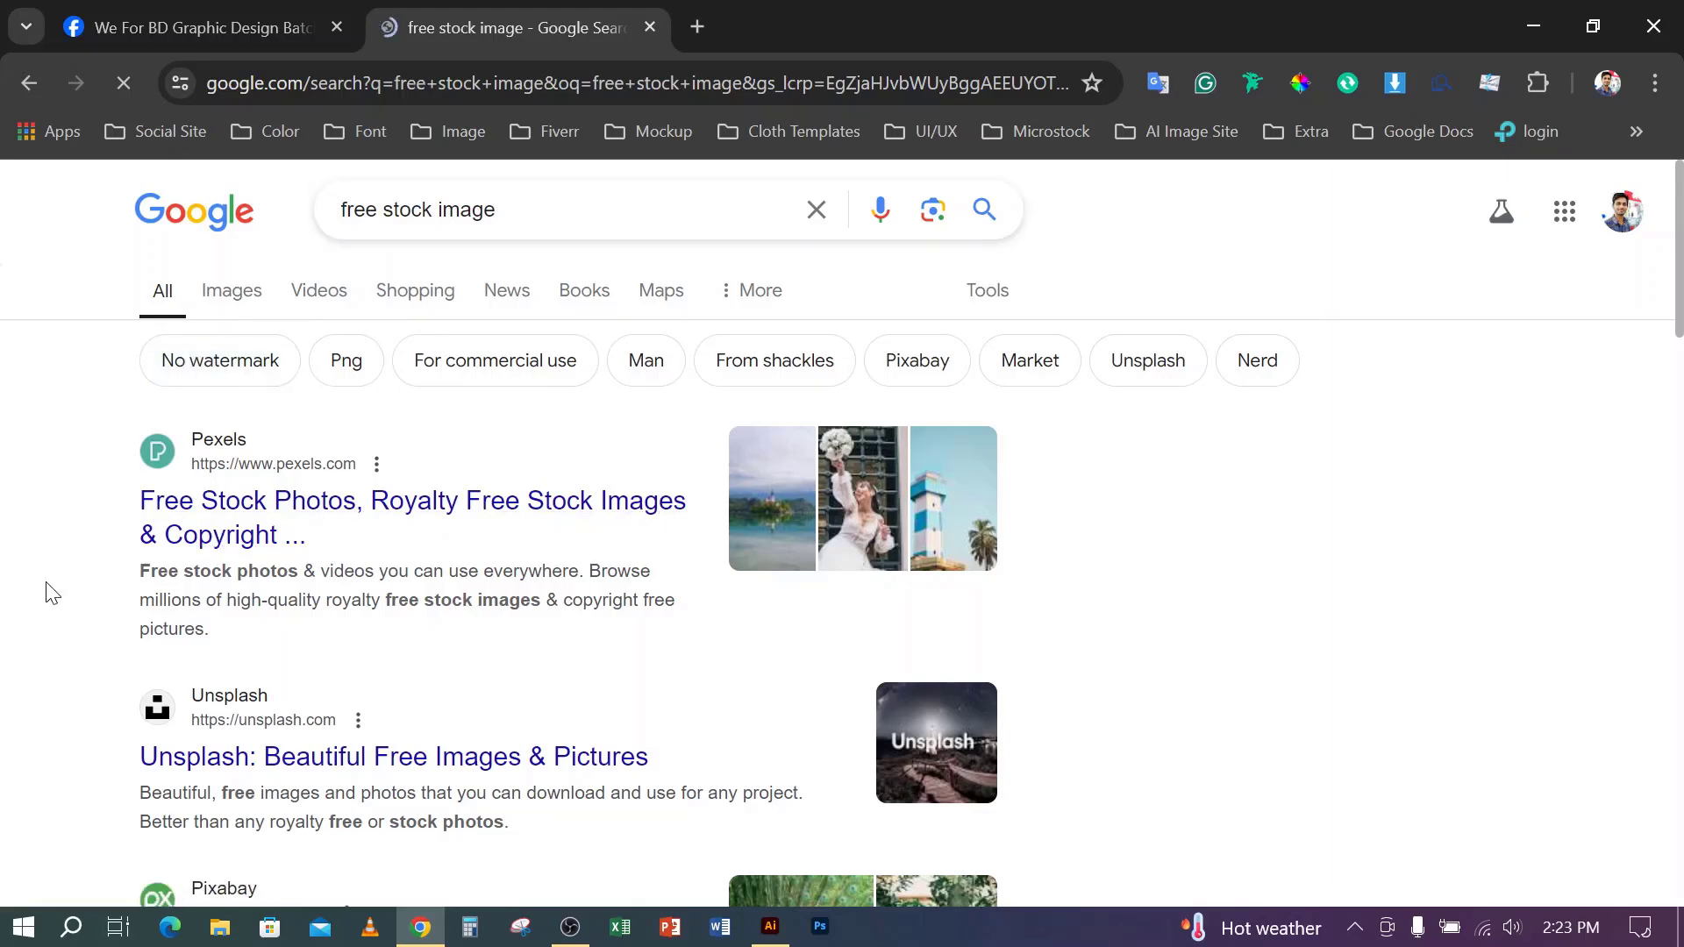
# - Open the Pexels, Unsplash and Pixabay search results in separate new tabs
pyautogui.scroll(-2, 29, 554)
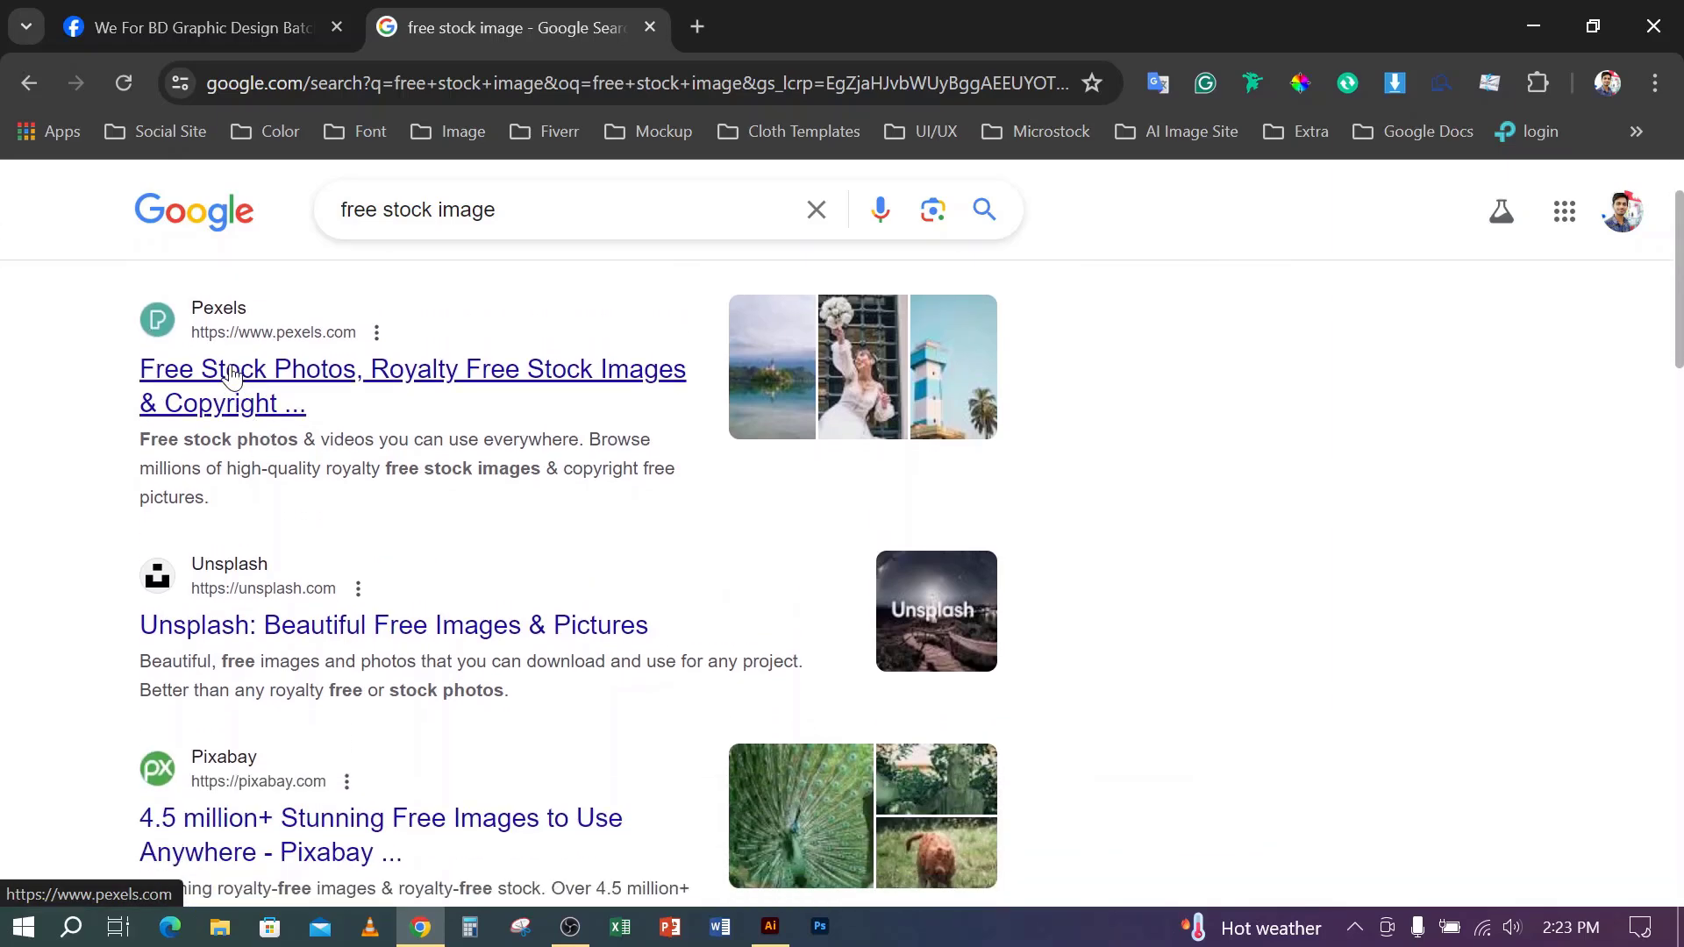
pyautogui.middleClick(232, 375)
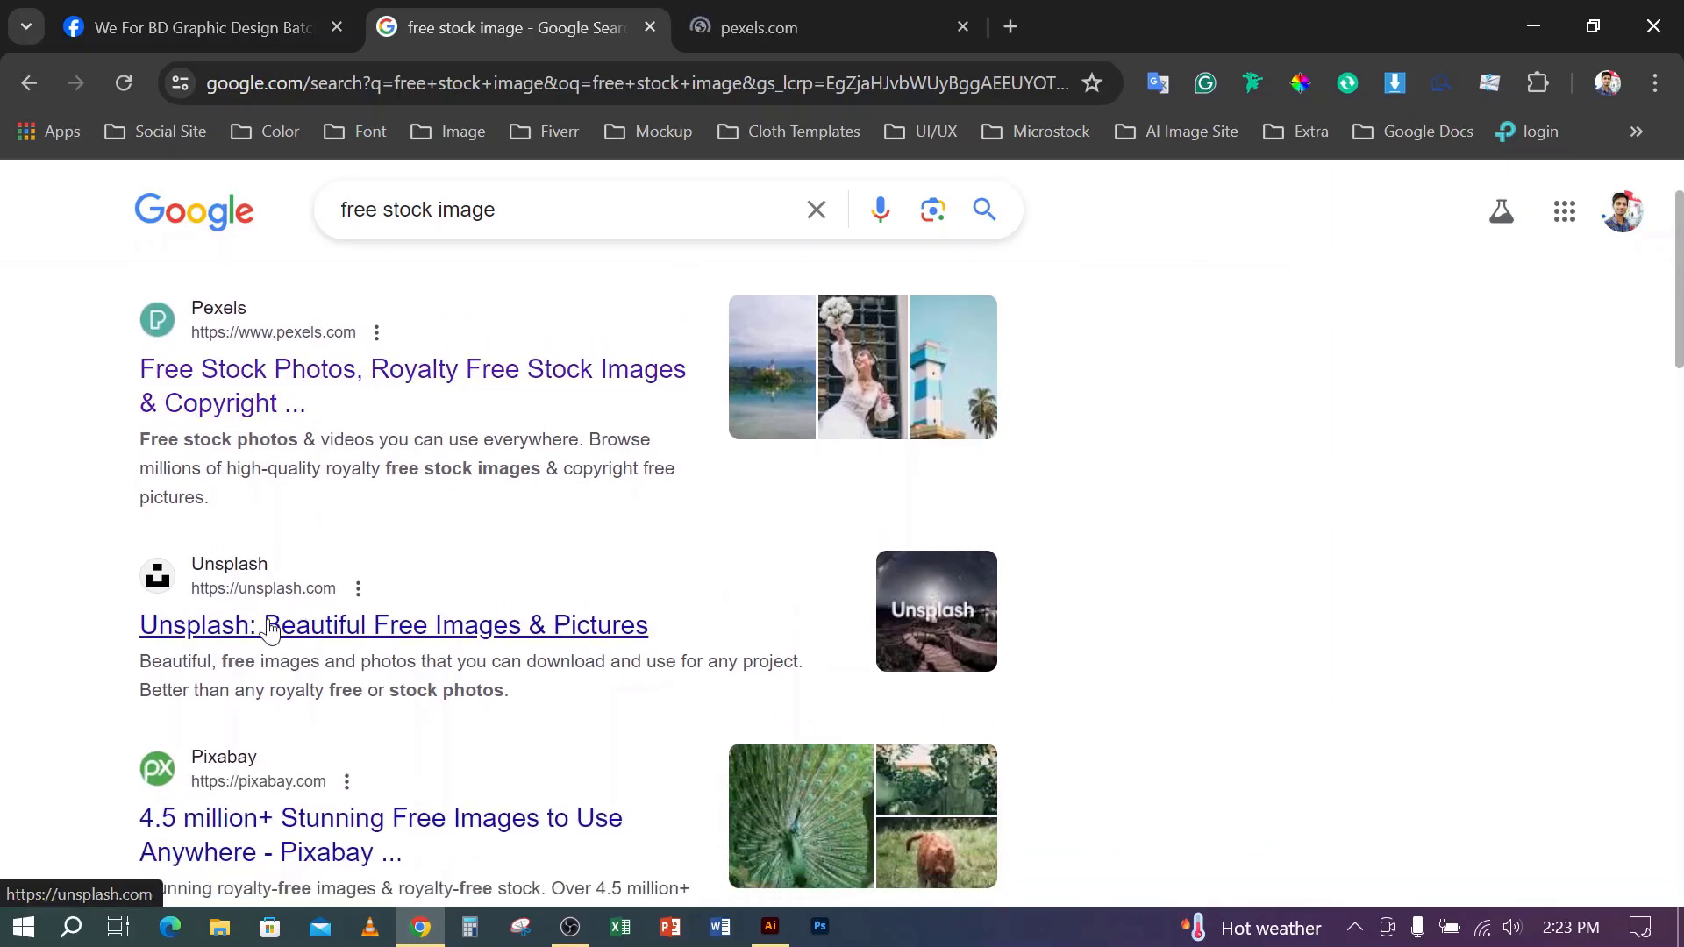
pyautogui.middleClick(264, 794)
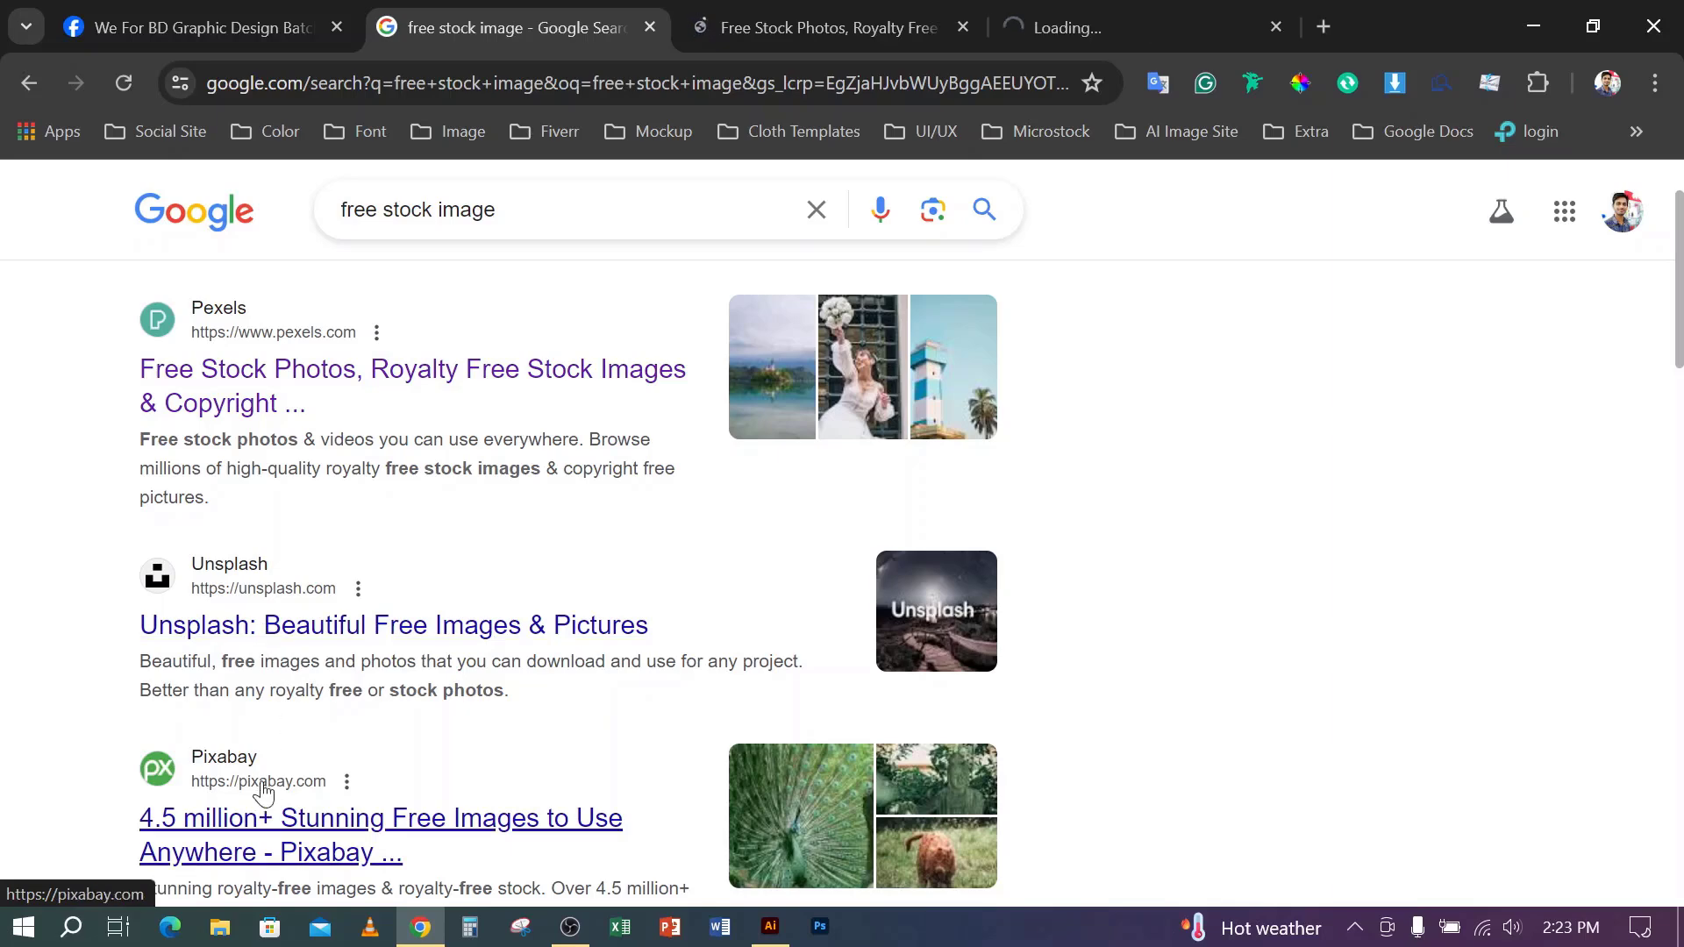
pyautogui.middleClick(224, 826)
# - Look over the newly opened Unsplash and Pixabay home pages and their free image listings
pyautogui.click(790, 30)
pyautogui.click(953, 37)
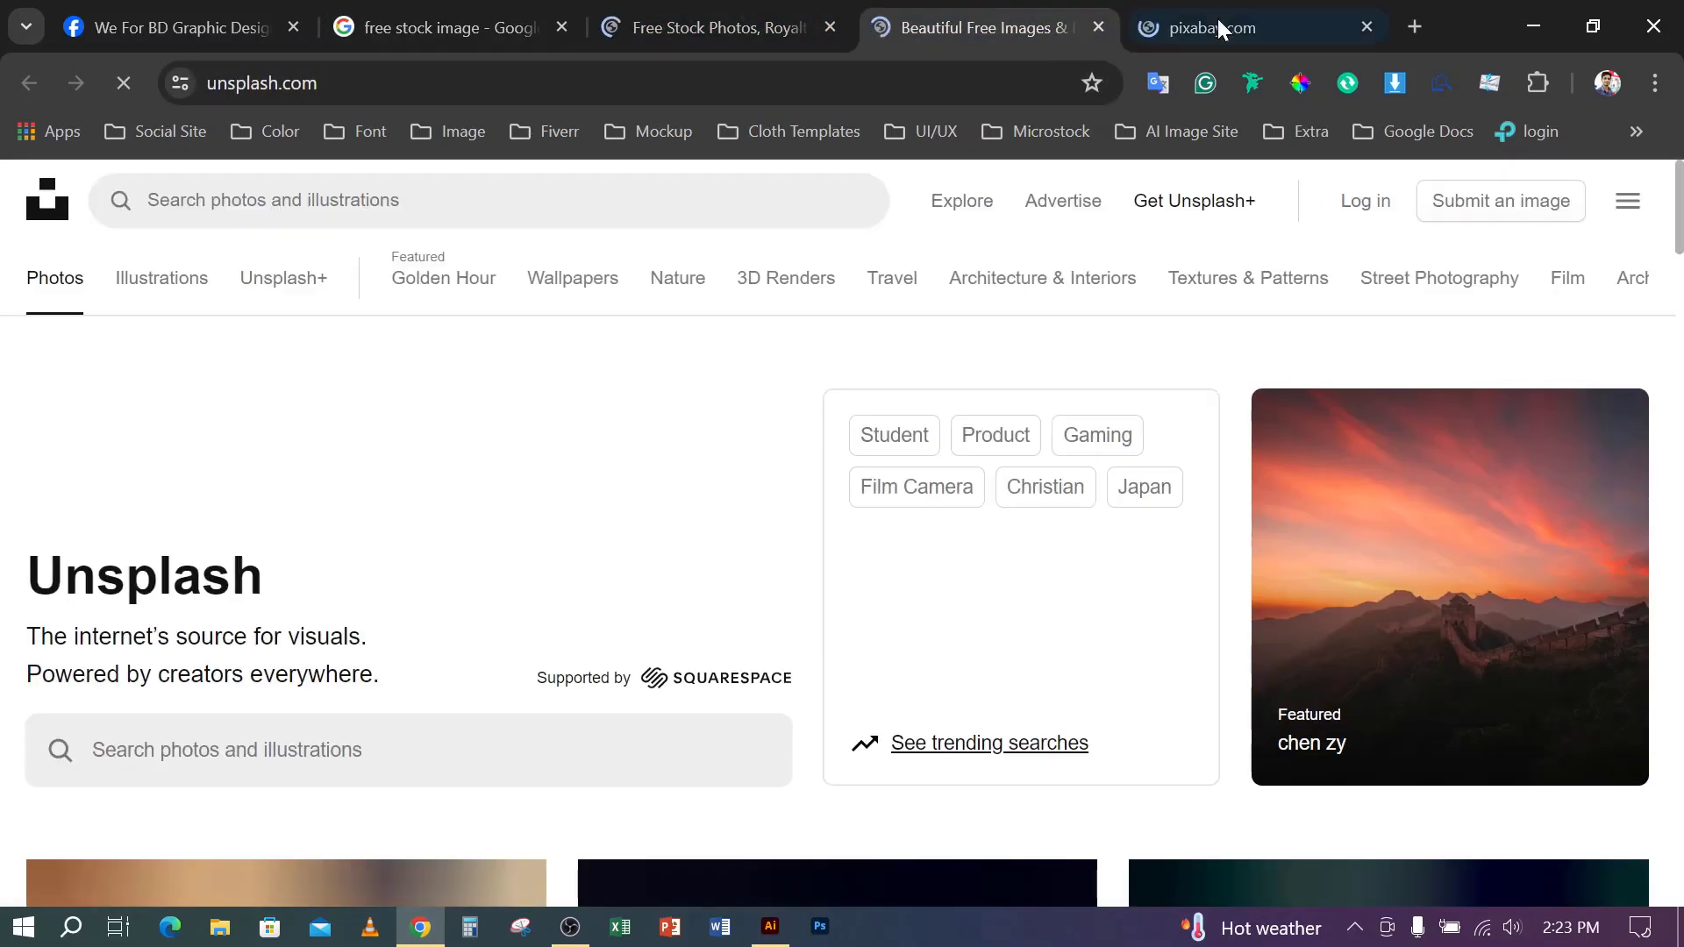
pyautogui.click(1218, 25)
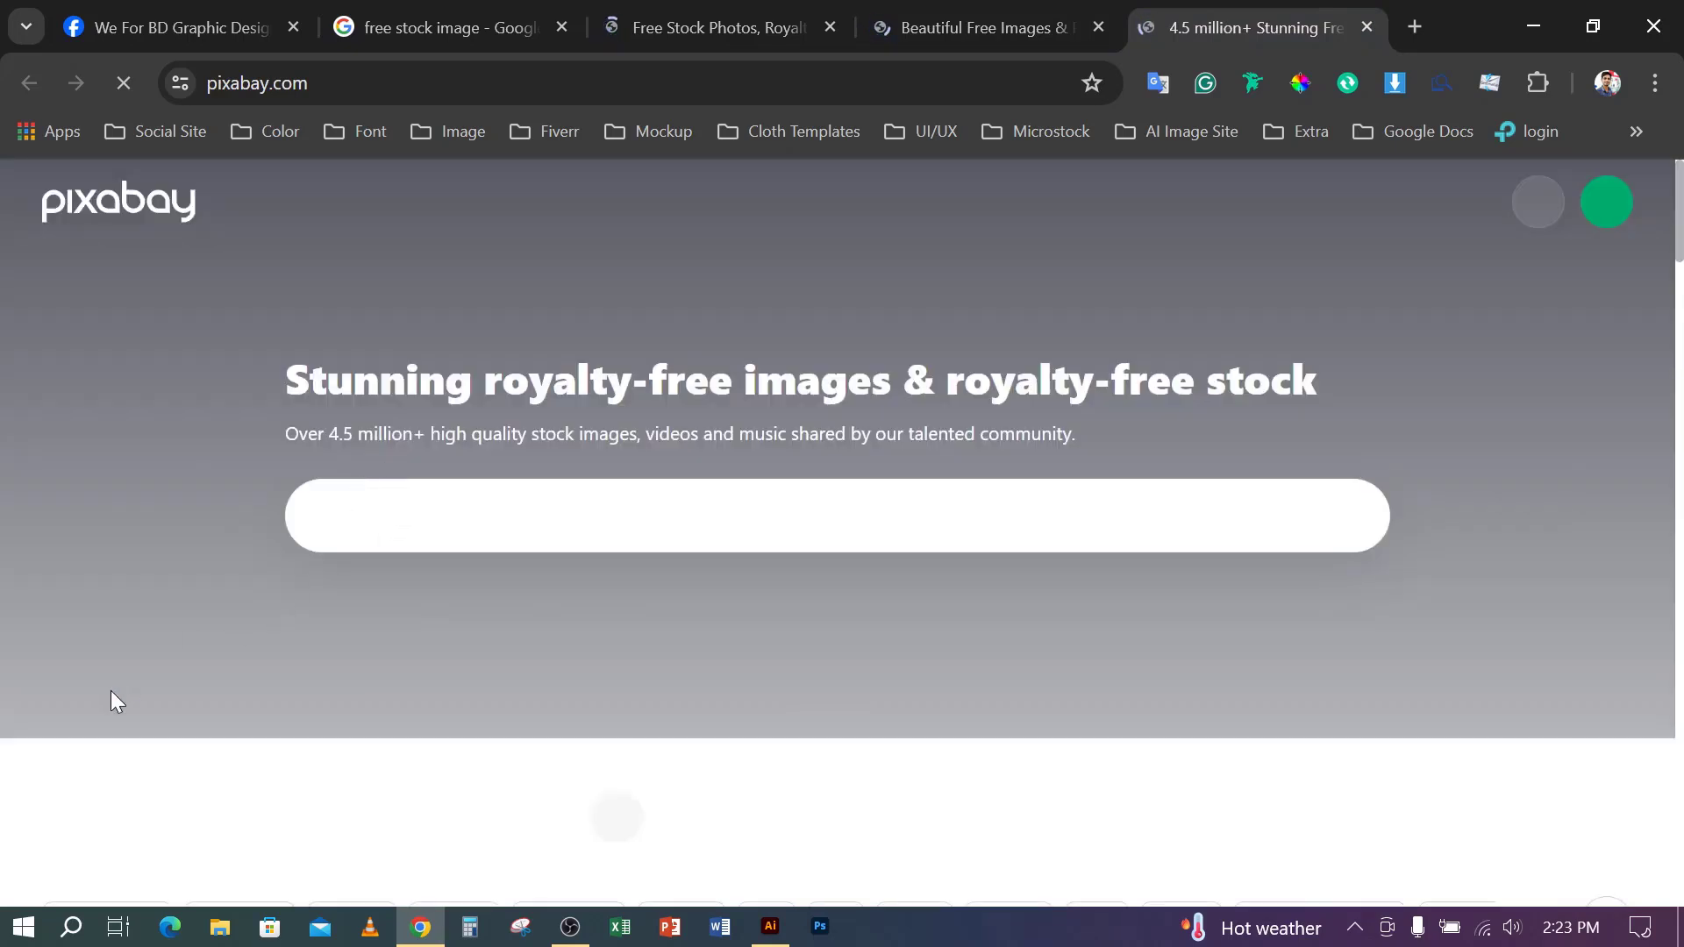
pyautogui.scroll(-5, 128, 693)
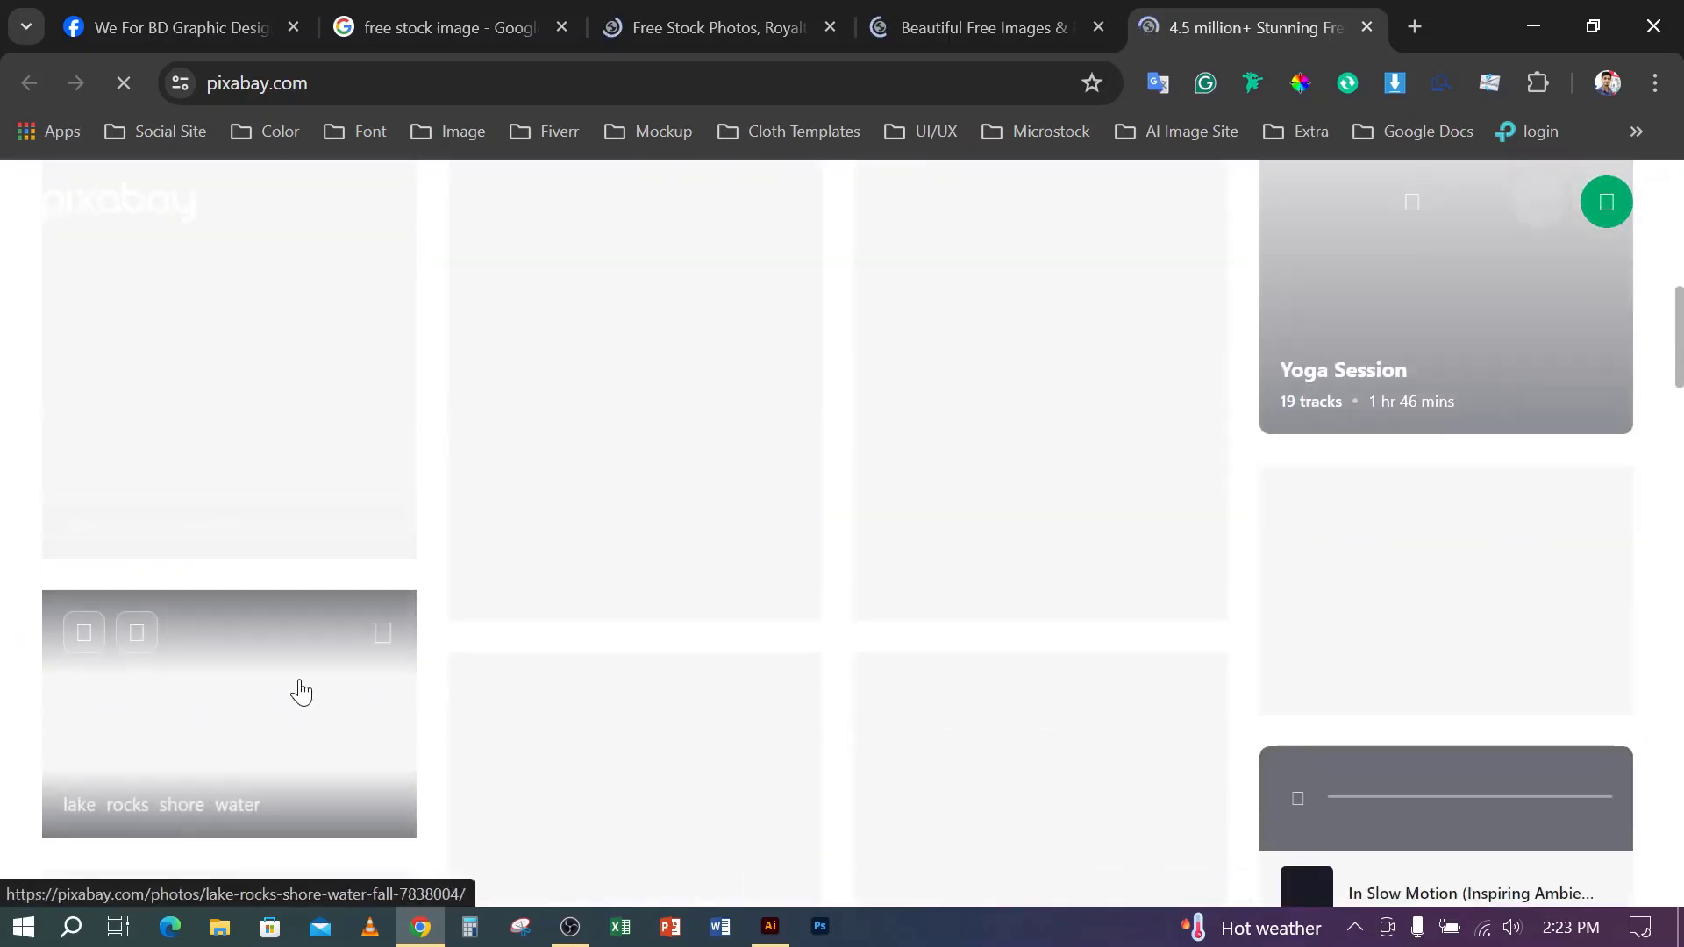
# - Open the photo of a person working at a laptop with portable drives from the Unsplash home page
pyautogui.click(1062, 18)
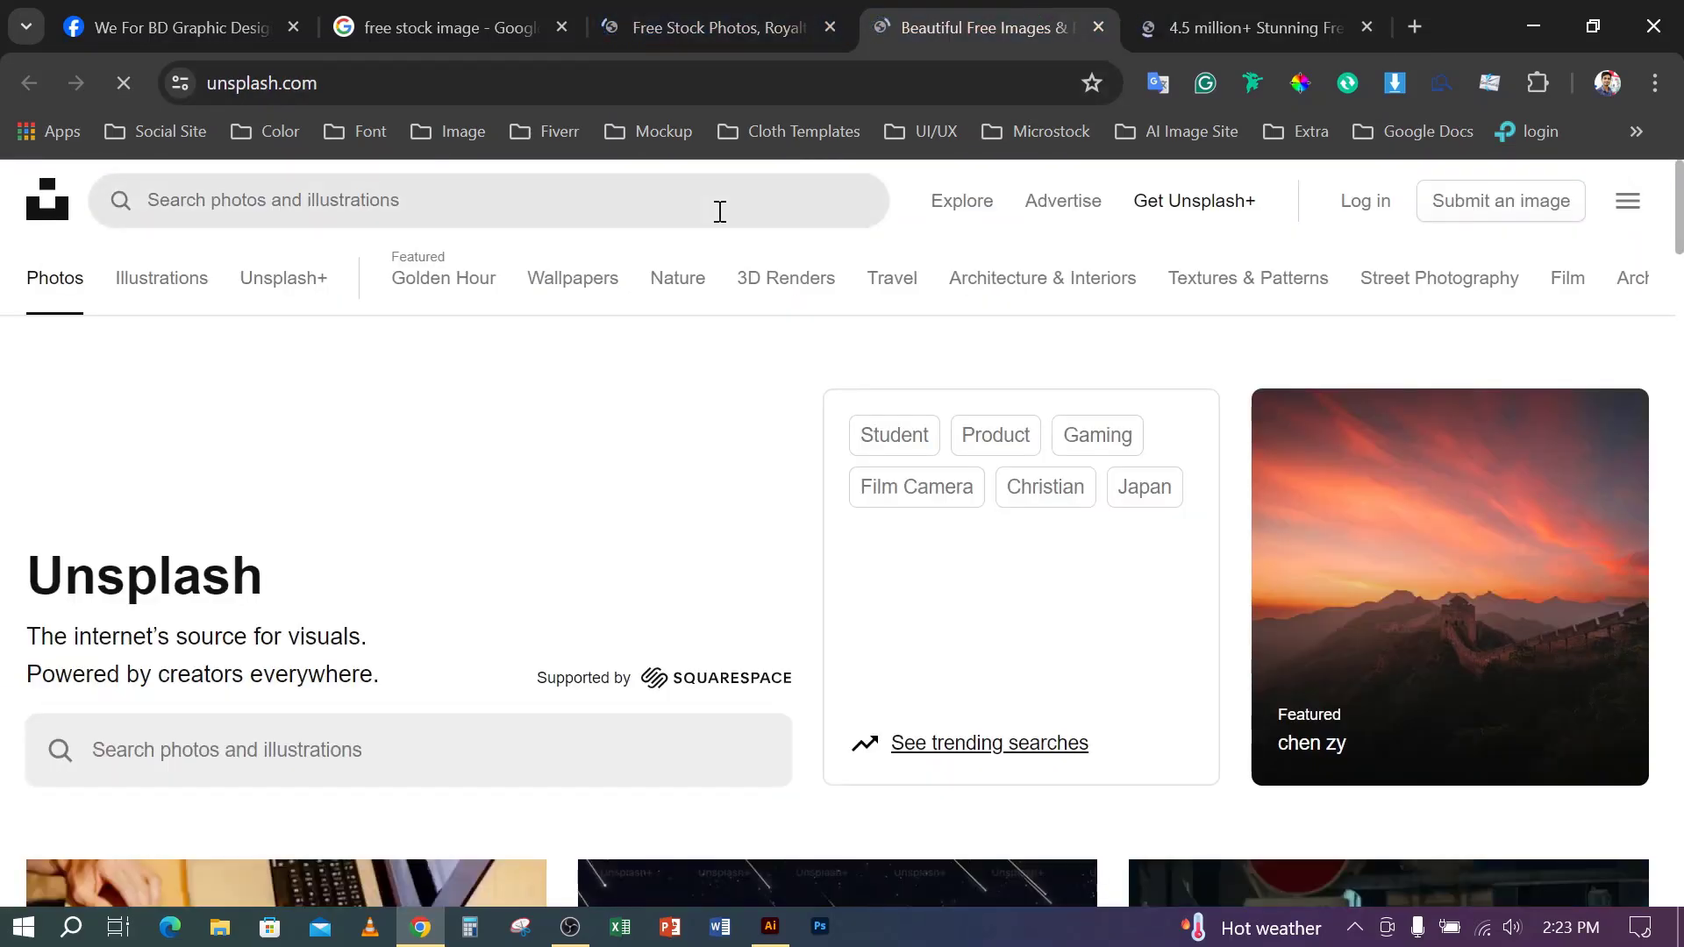
pyautogui.scroll(-4, 782, 474)
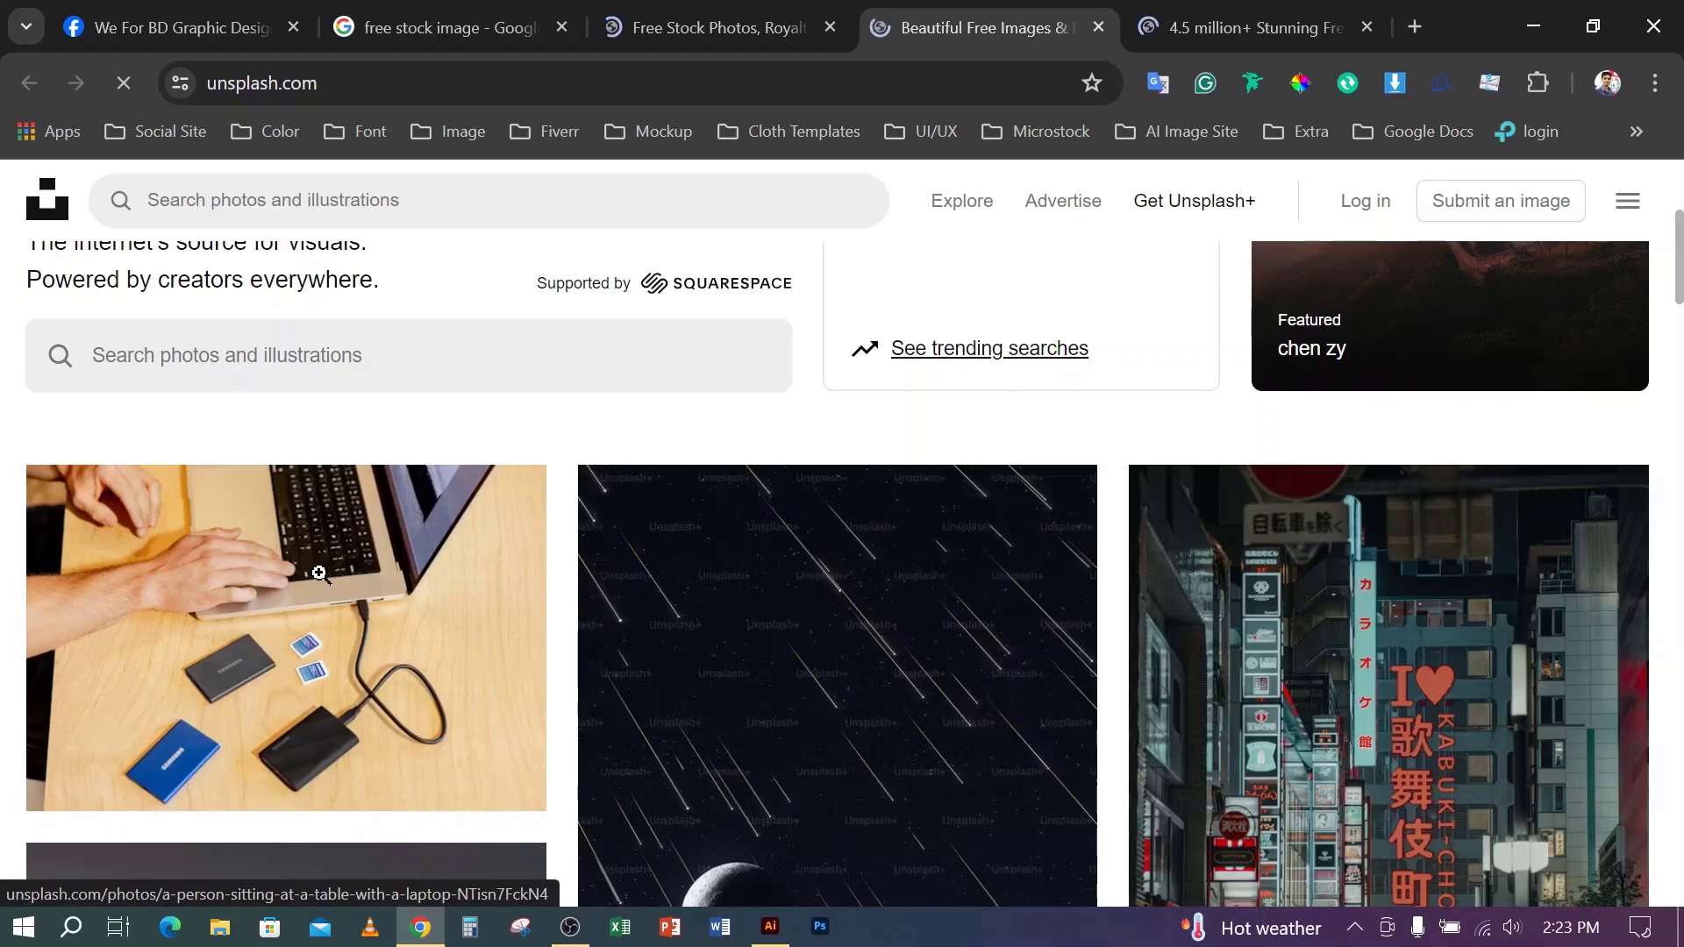
pyautogui.click(237, 618)
# - Try to download the photo of the castle on Lake Bled from the Pexels home page
pyautogui.click(693, 27)
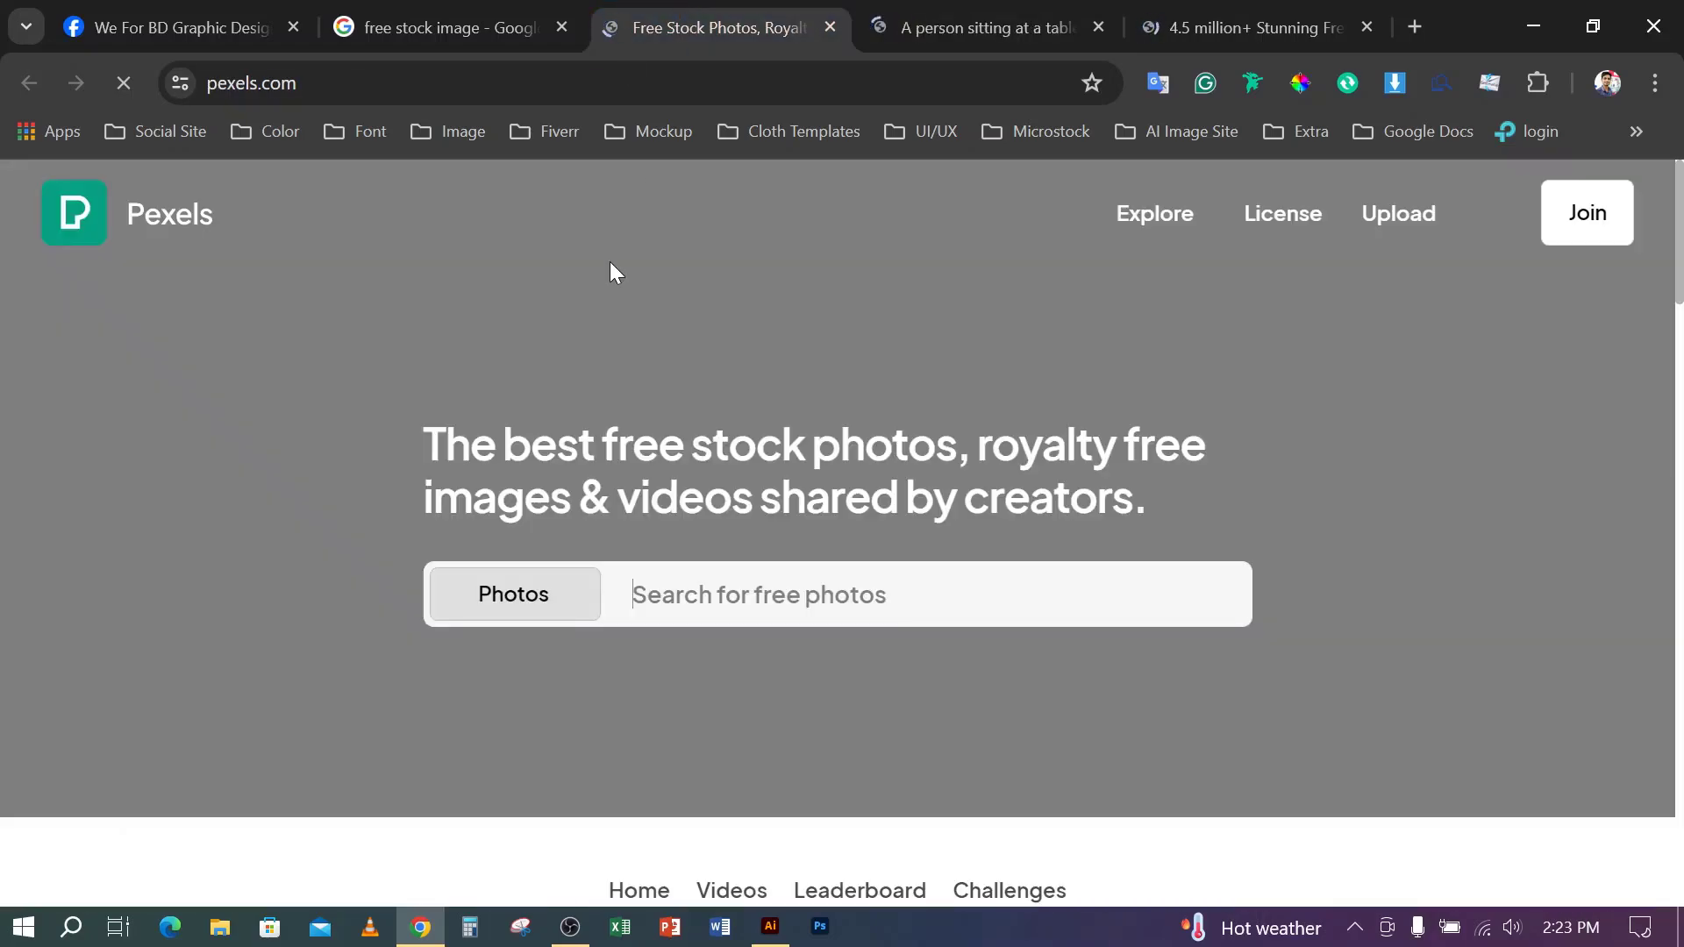
pyautogui.scroll(-8, 591, 386)
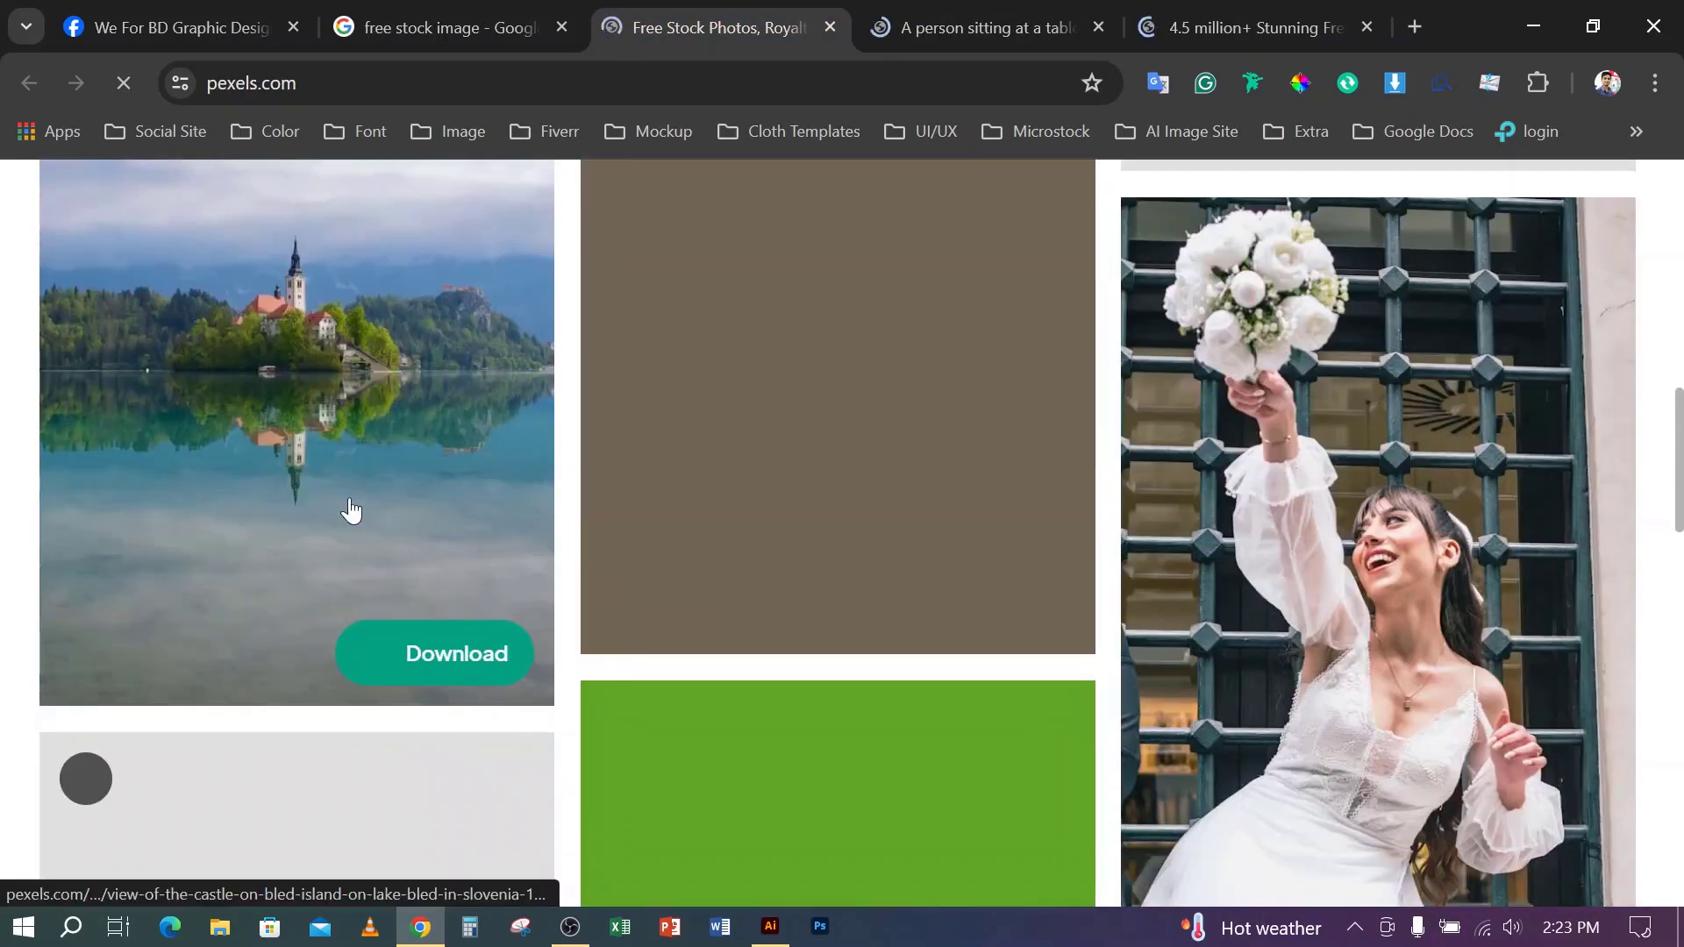
pyautogui.click(439, 665)
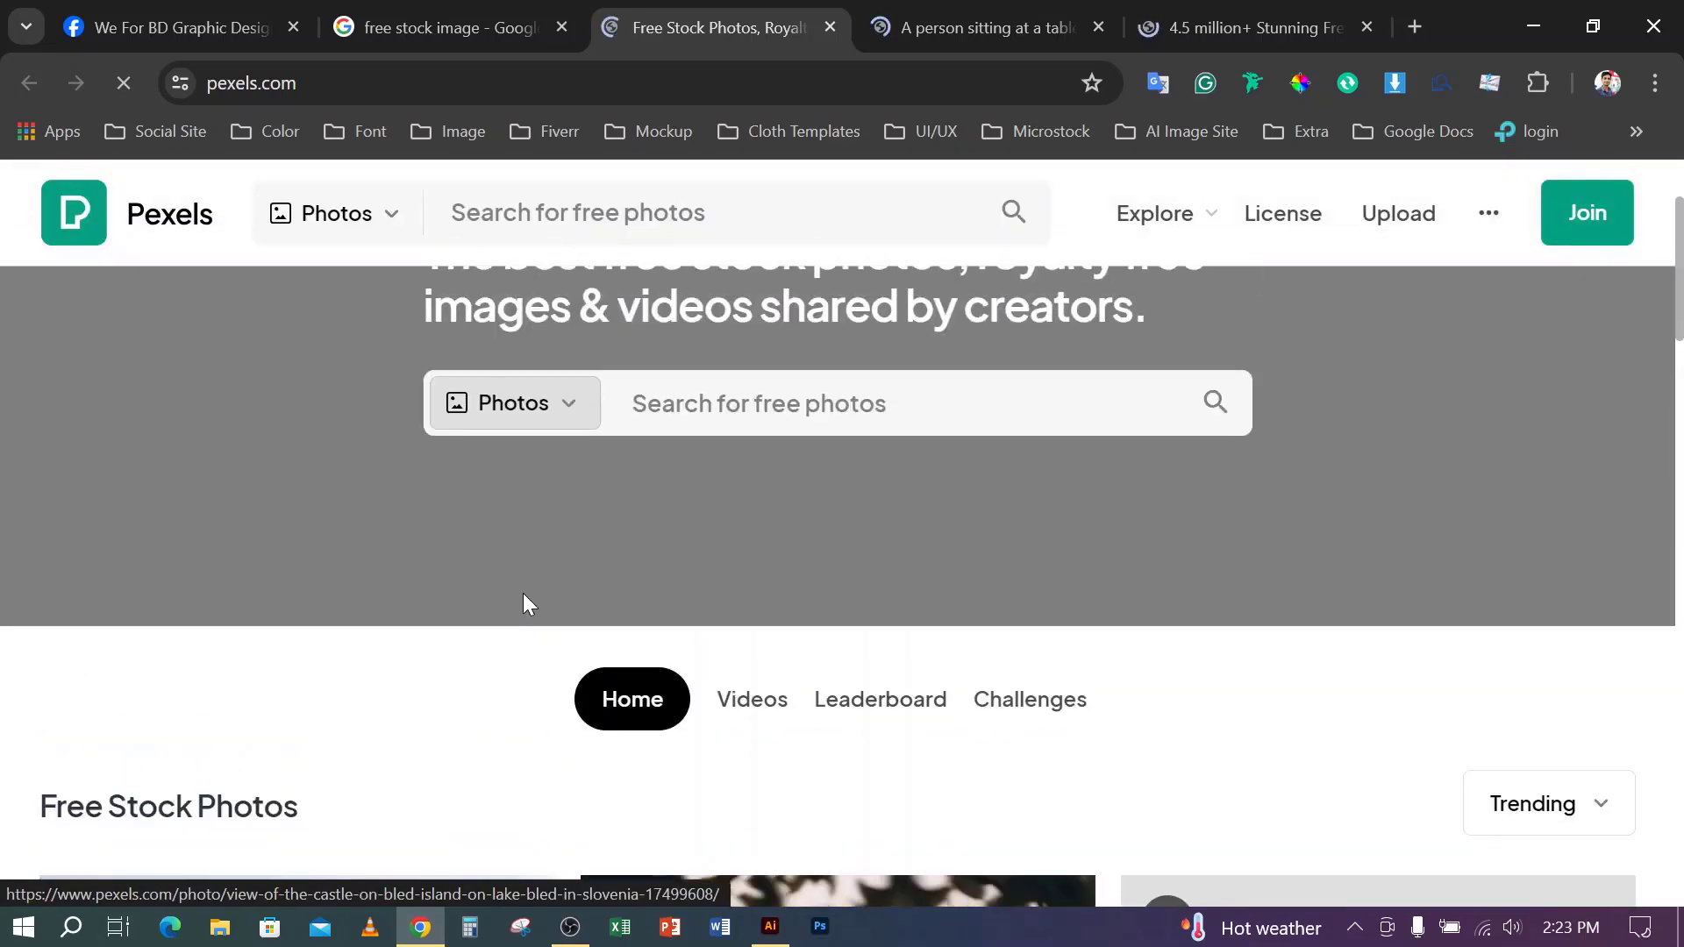
pyautogui.scroll(2, 522, 593)
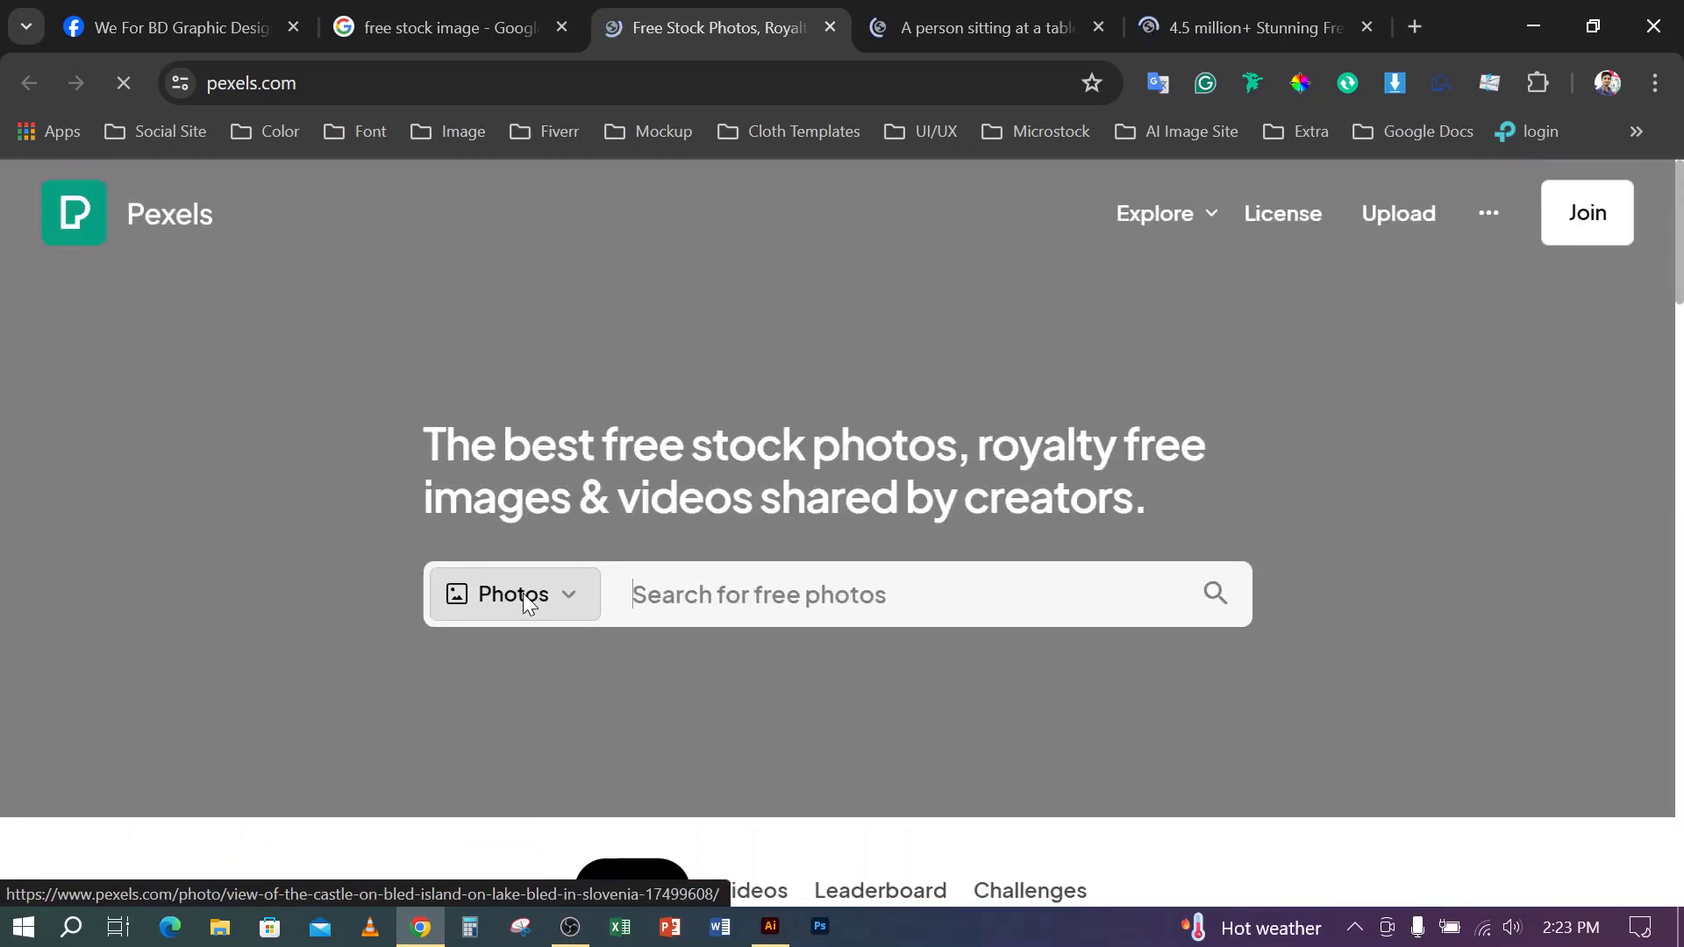
# - Start the free download of the laptop photo on Unsplash and return to the Pixabay page
pyautogui.click(986, 12)
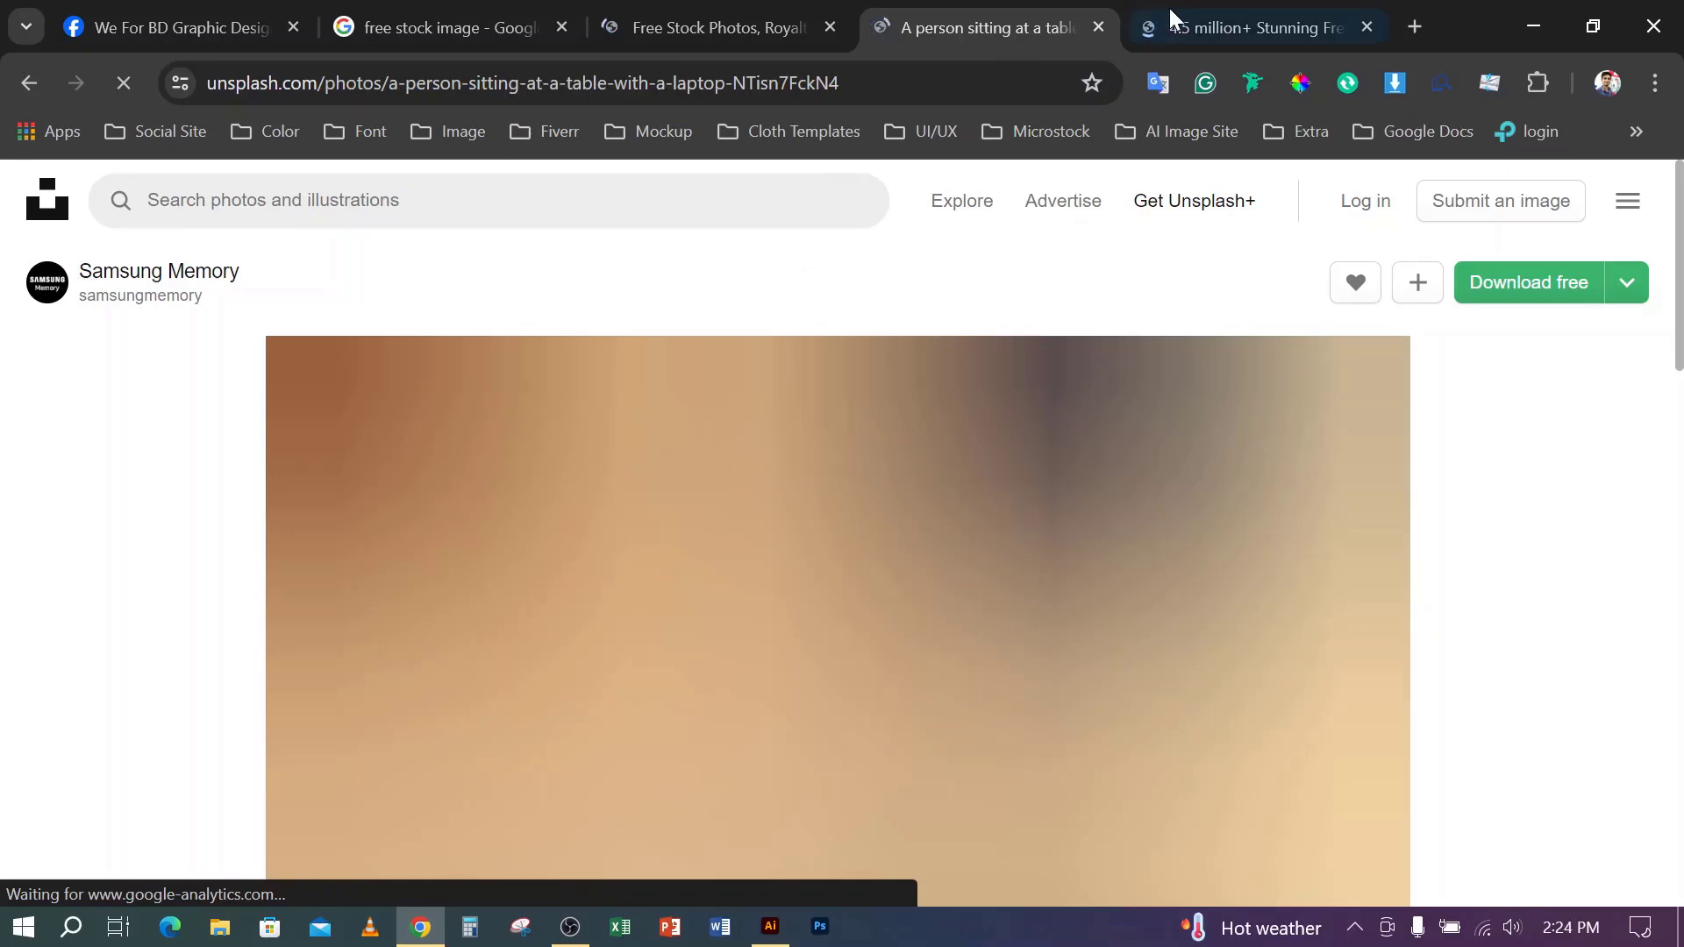
pyautogui.click(1276, 10)
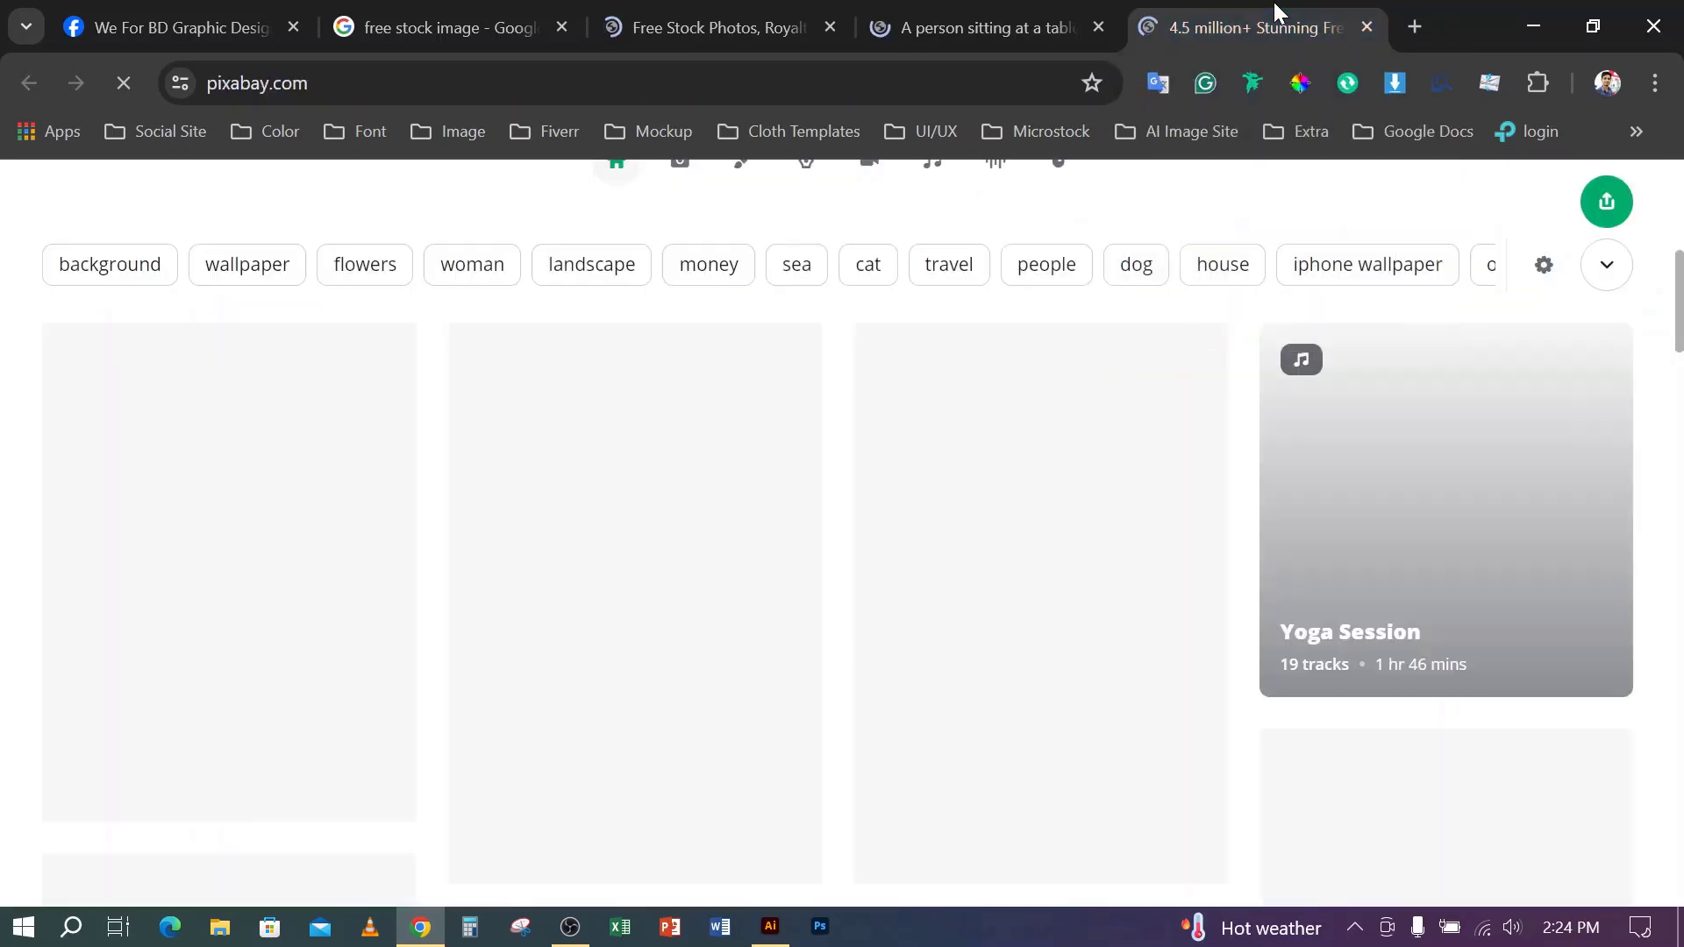
pyautogui.click(991, 11)
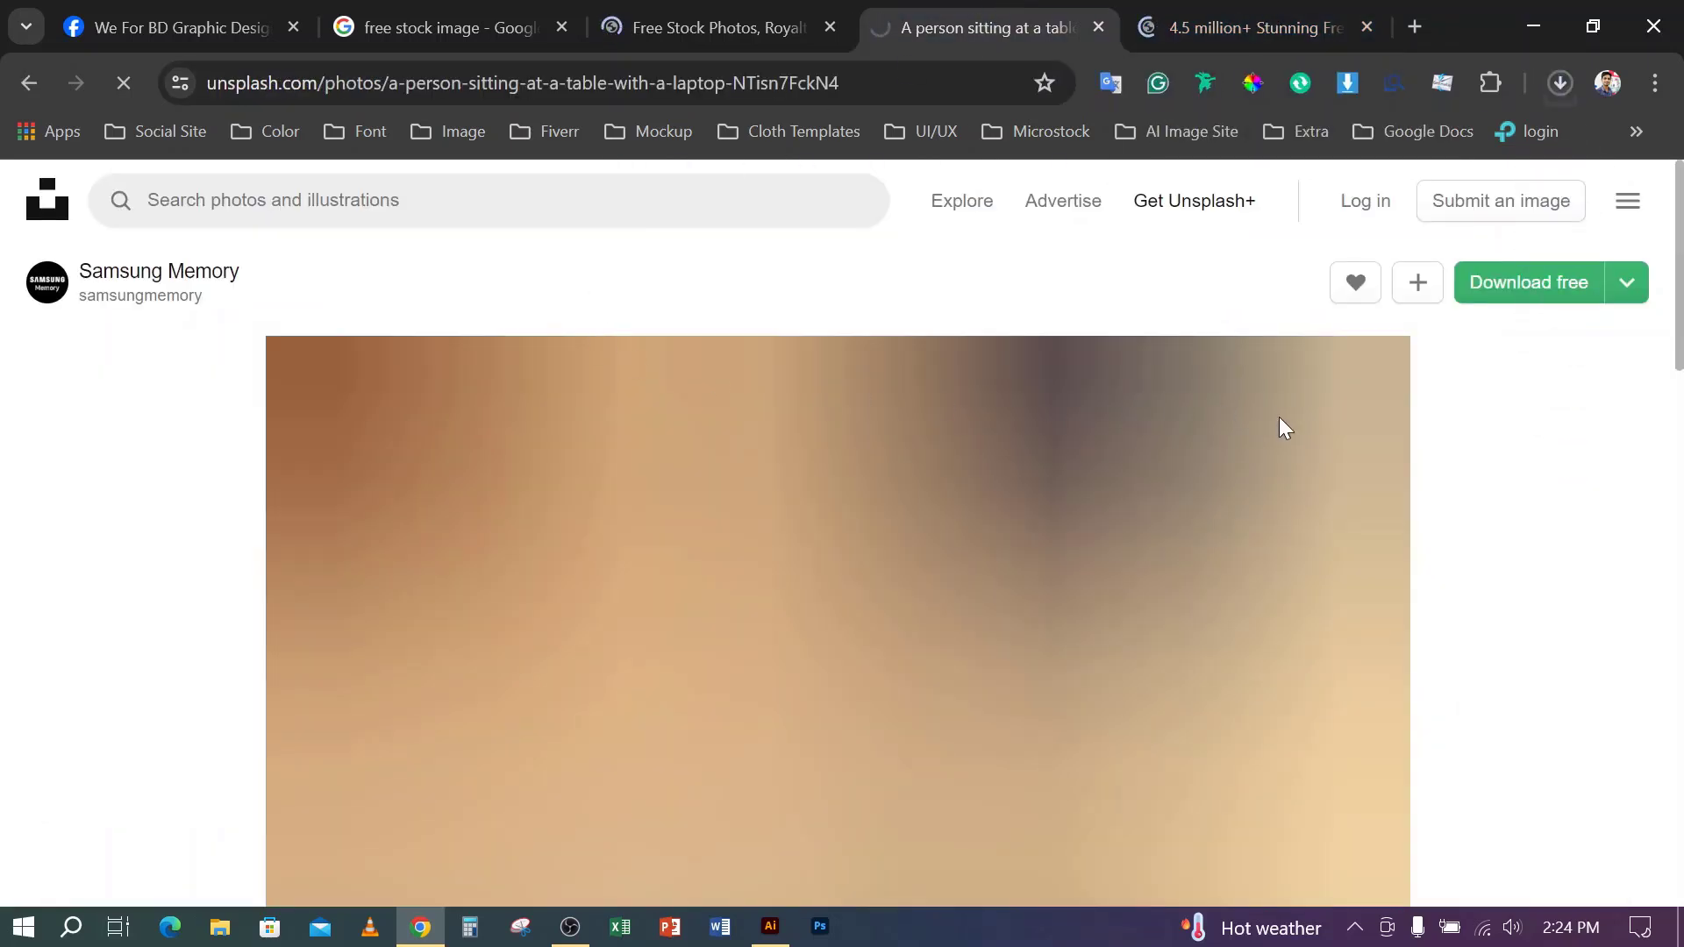
pyautogui.click(1272, 8)
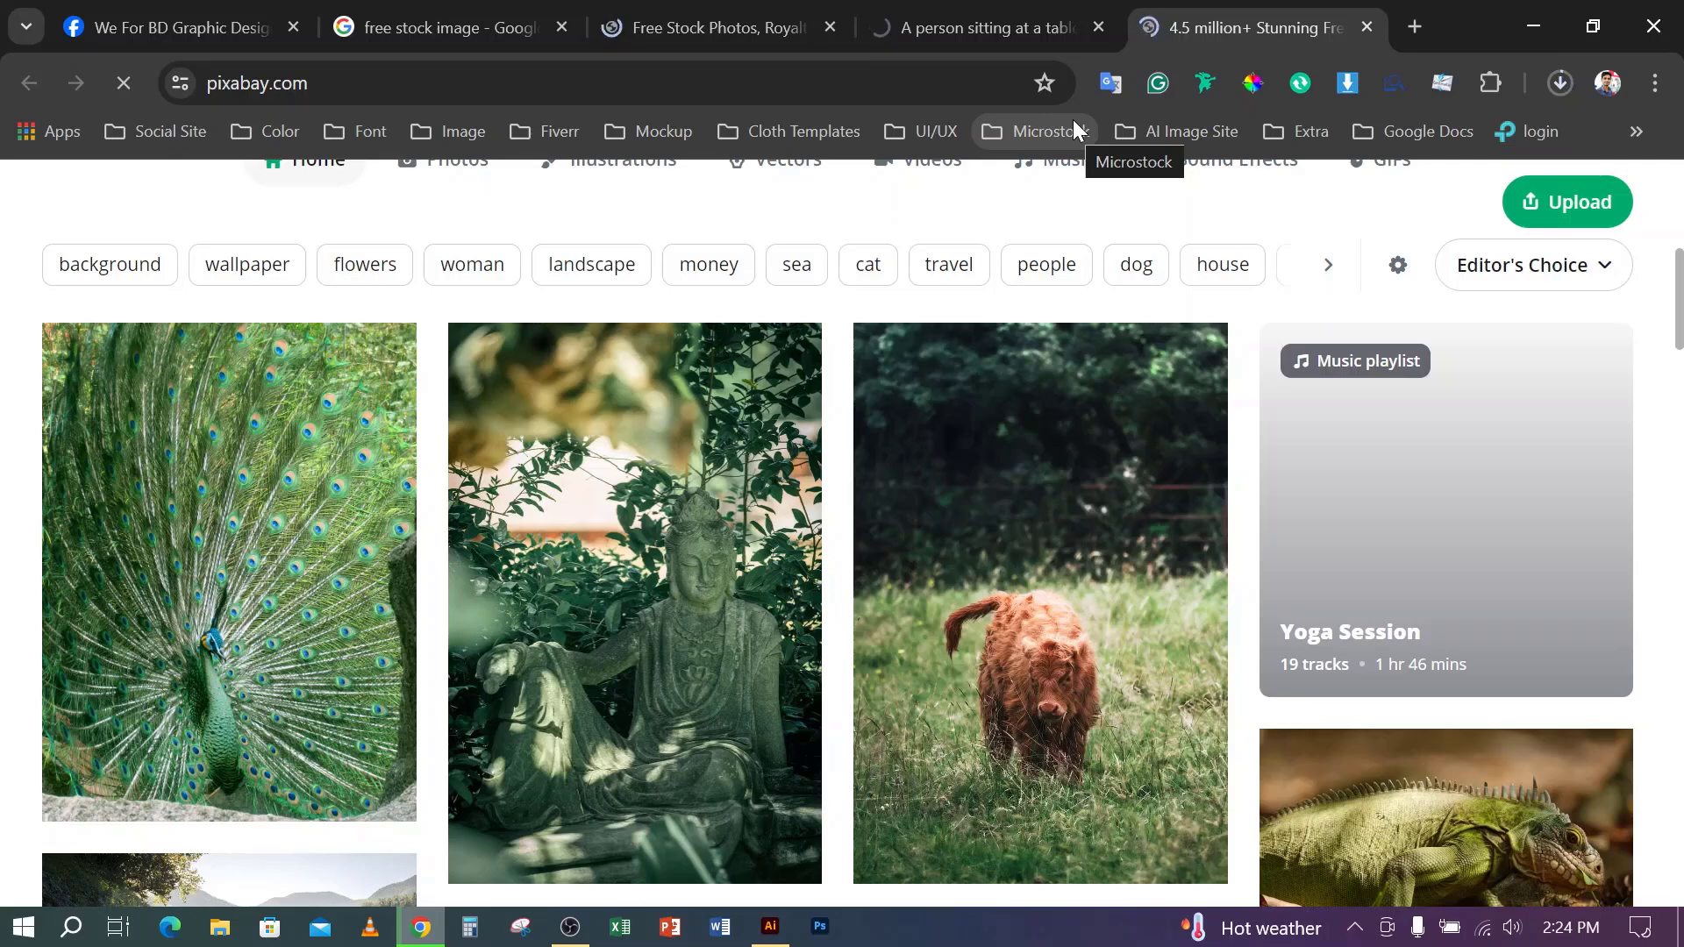
# - Check the progress of the Unsplash photo in the recent download history while revisiting the Unsplash and Pexels pages
pyautogui.click(1554, 82)
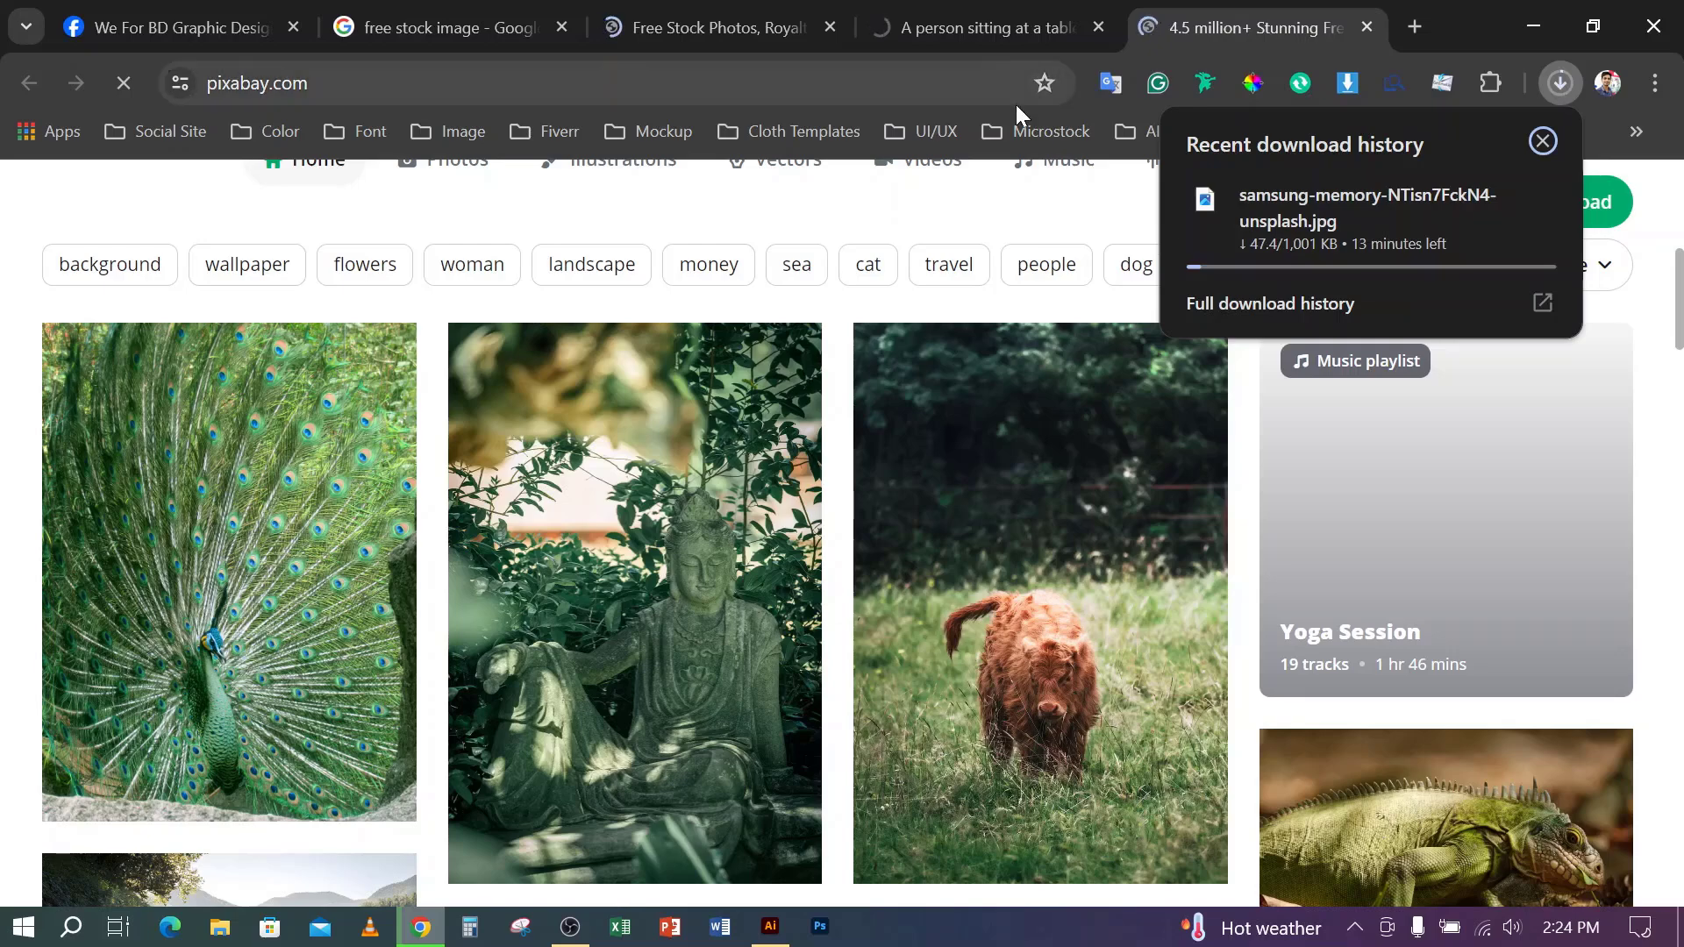
pyautogui.click(987, 24)
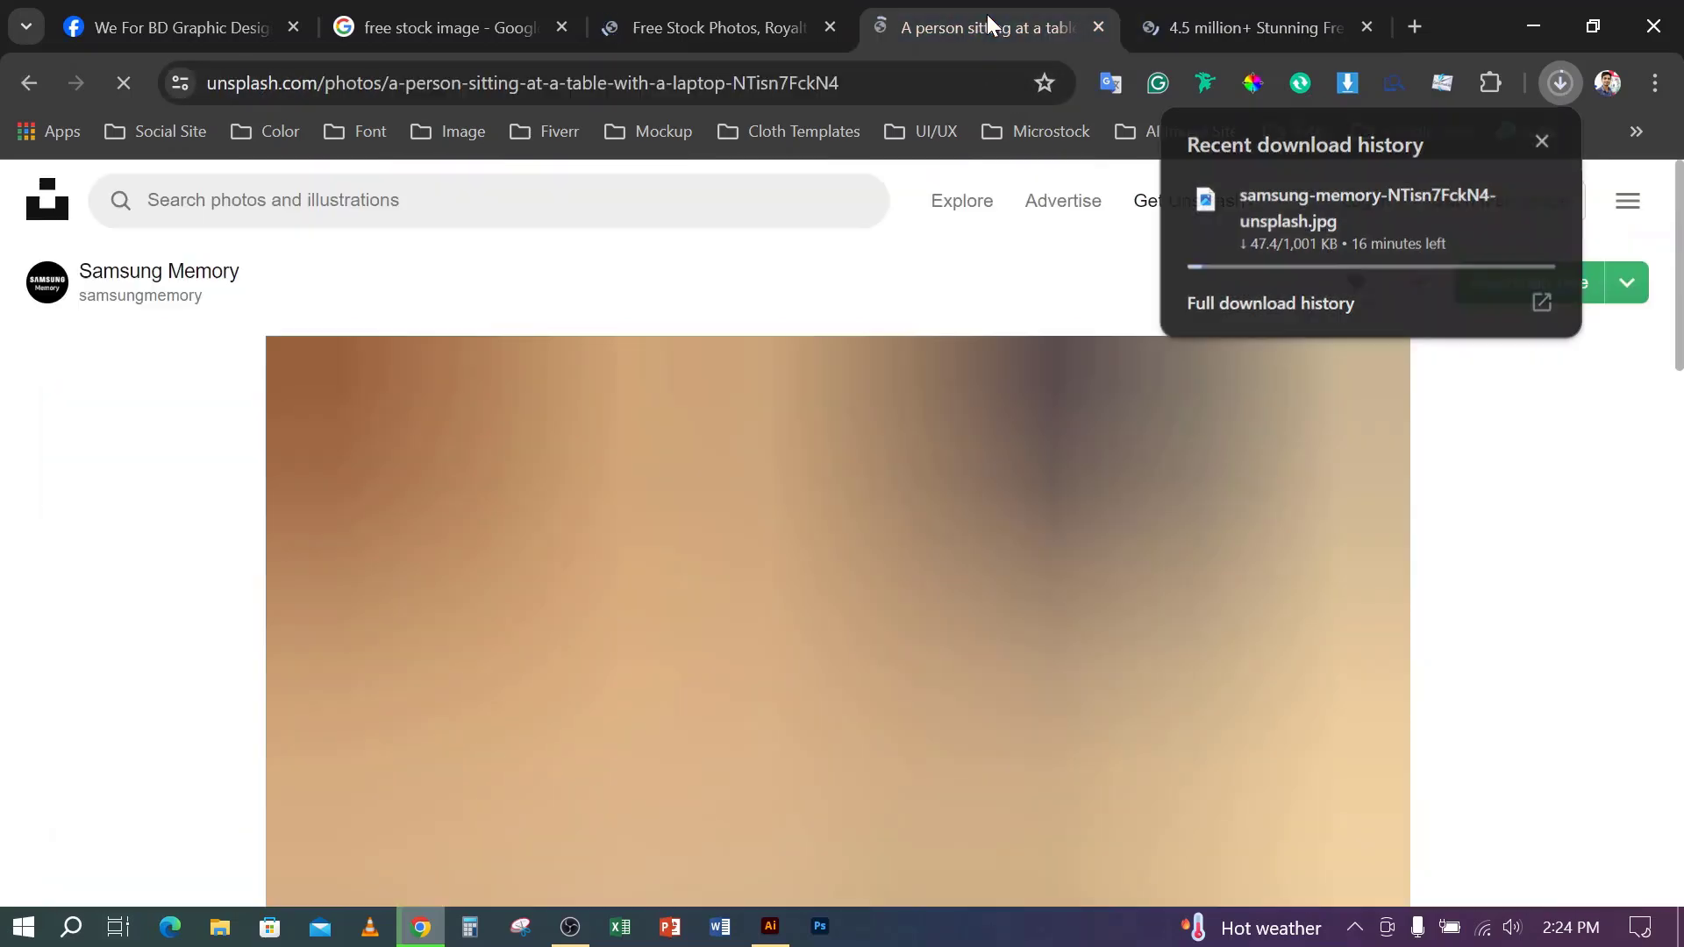
pyautogui.click(763, 21)
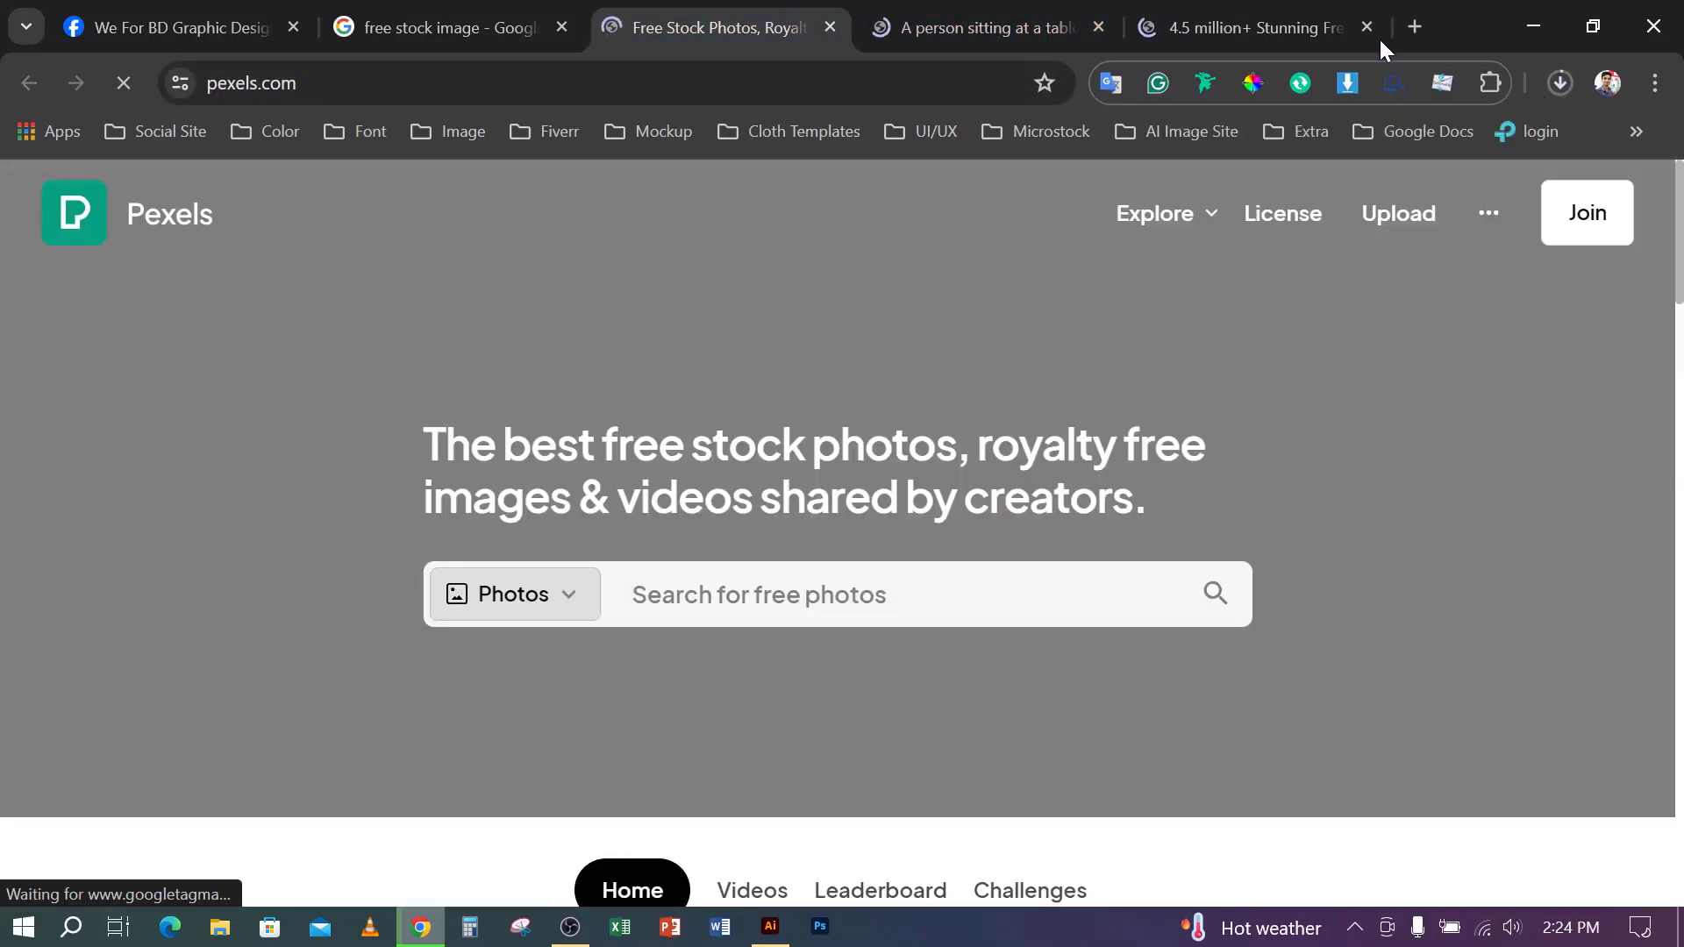
pyautogui.click(1556, 83)
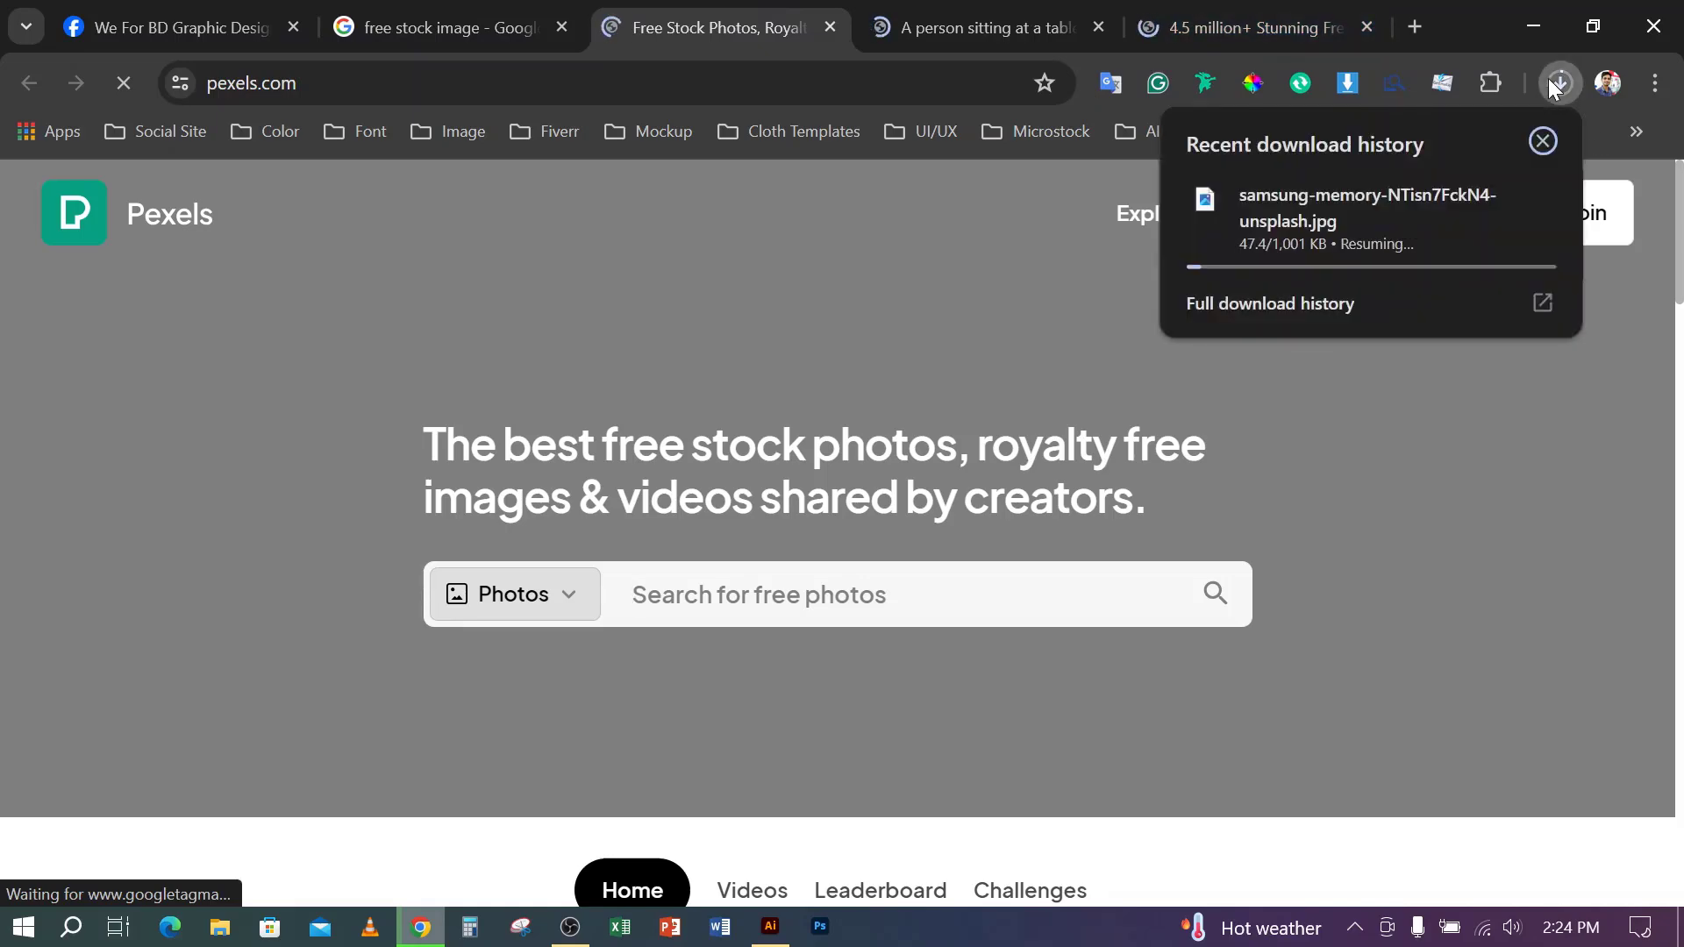
pyautogui.click(988, 22)
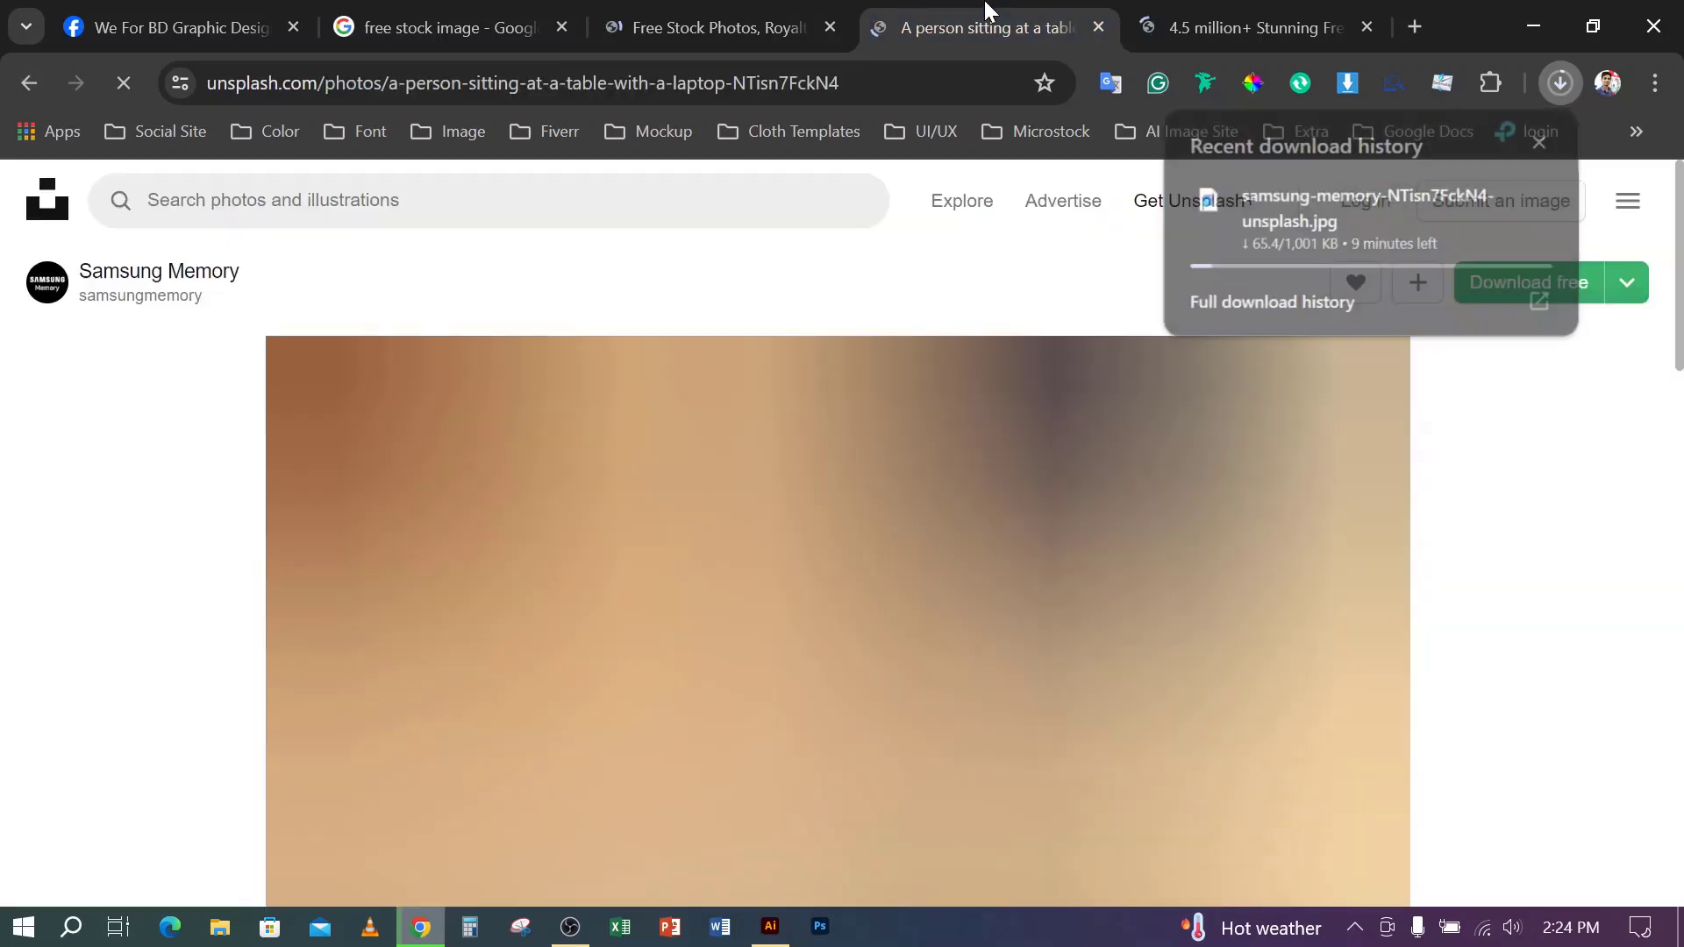
# - Switch the Google search for "free stock image" to image results
pyautogui.click(461, 22)
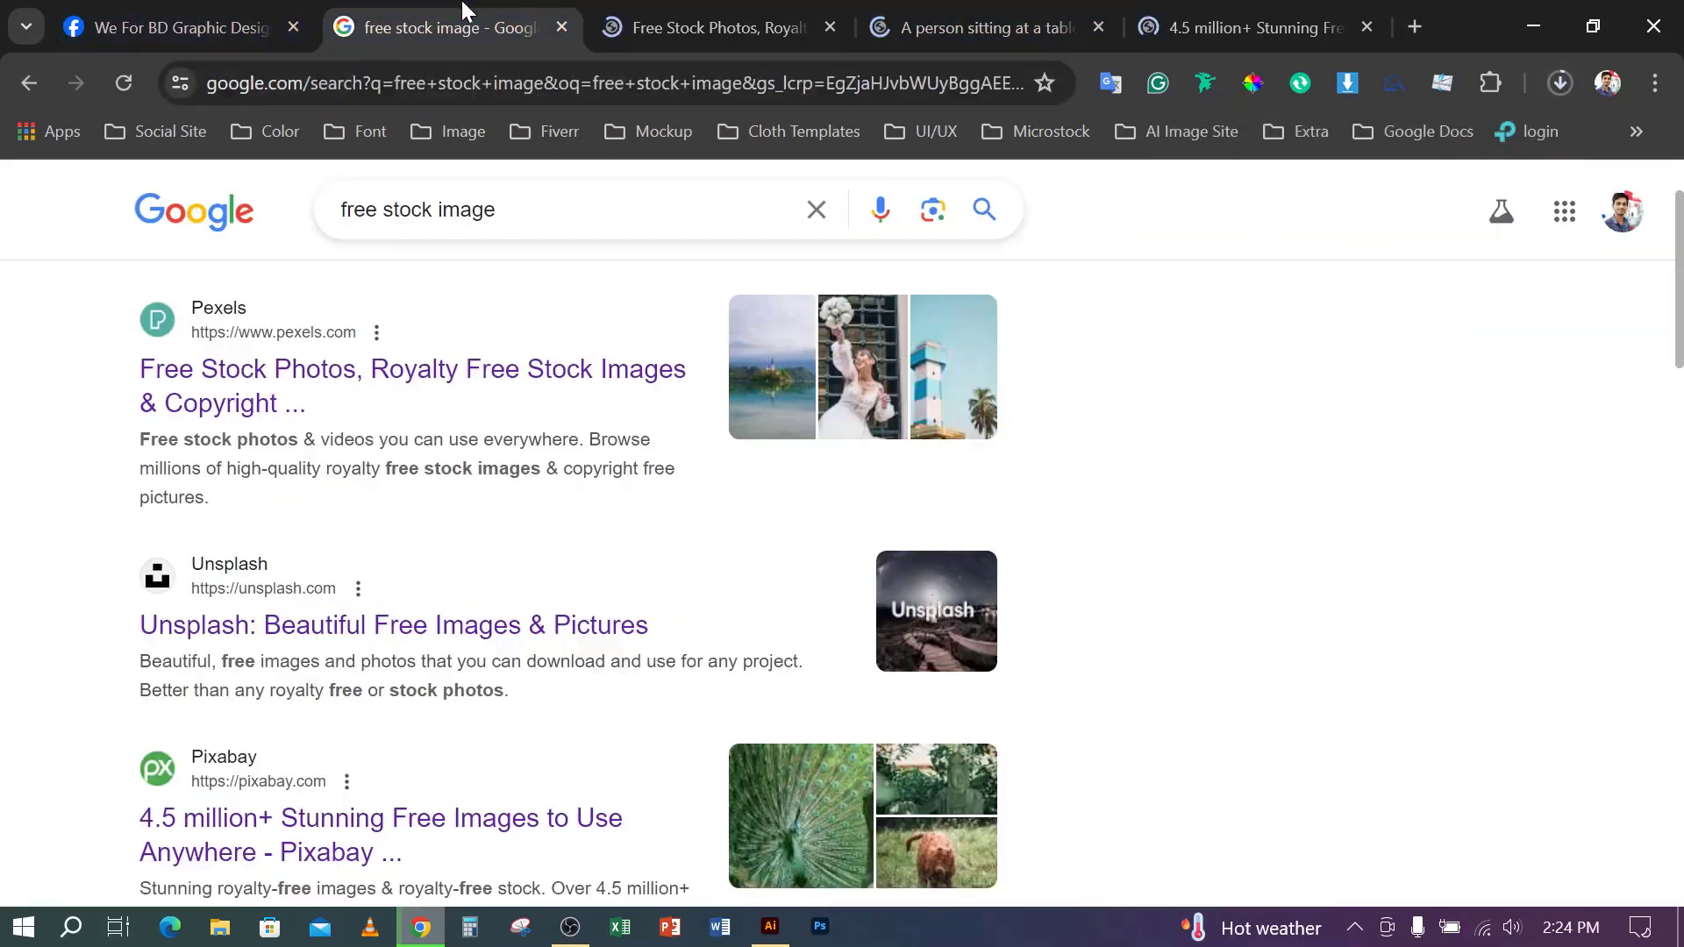
pyautogui.scroll(1, 259, 351)
pyautogui.click(250, 293)
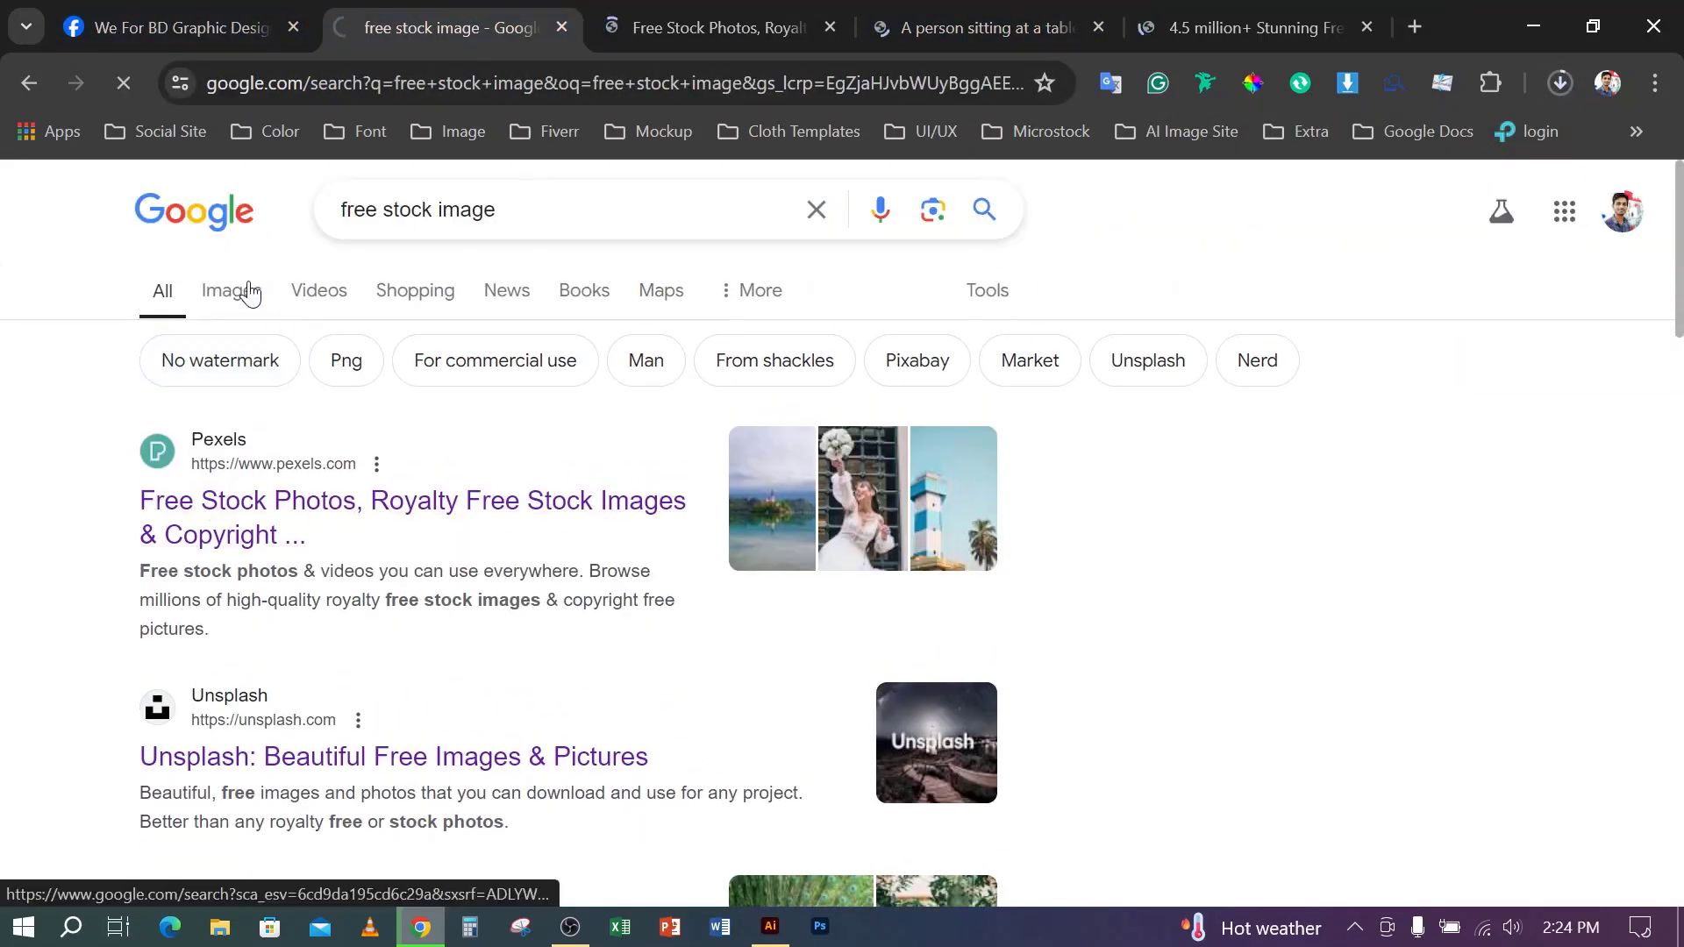
# - Review the Pexels, Unsplash and Pixabay pages again, previewing the highland cattle photo on Pixabay
pyautogui.click(712, 18)
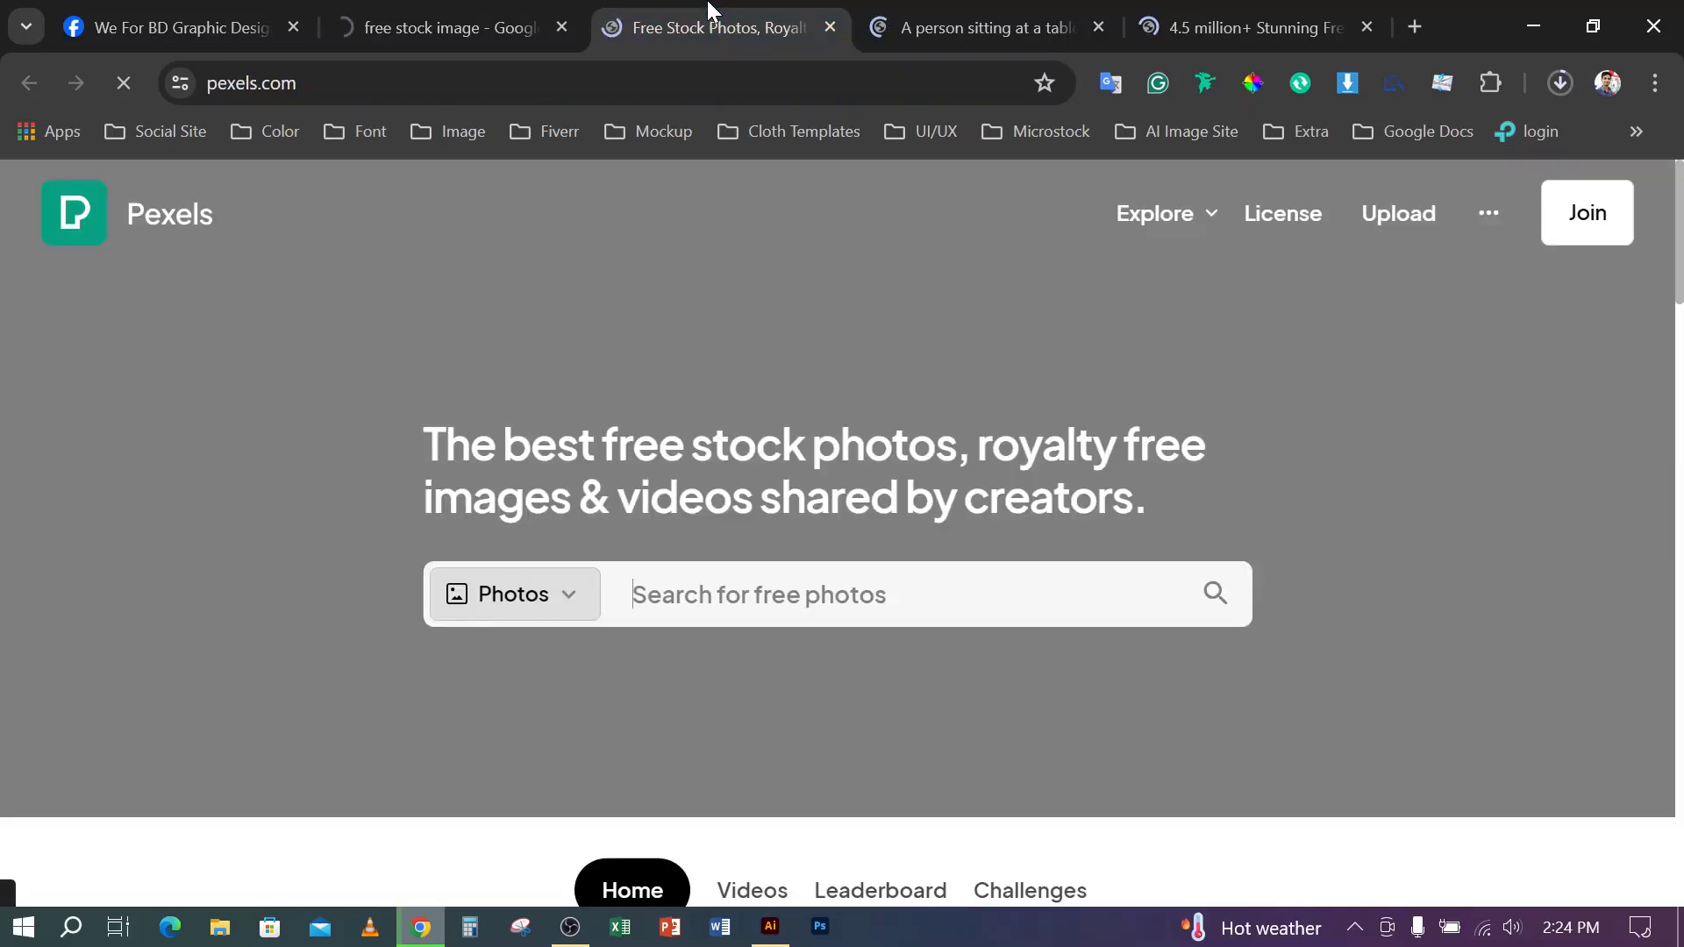
pyautogui.click(357, 77)
pyautogui.click(1017, 19)
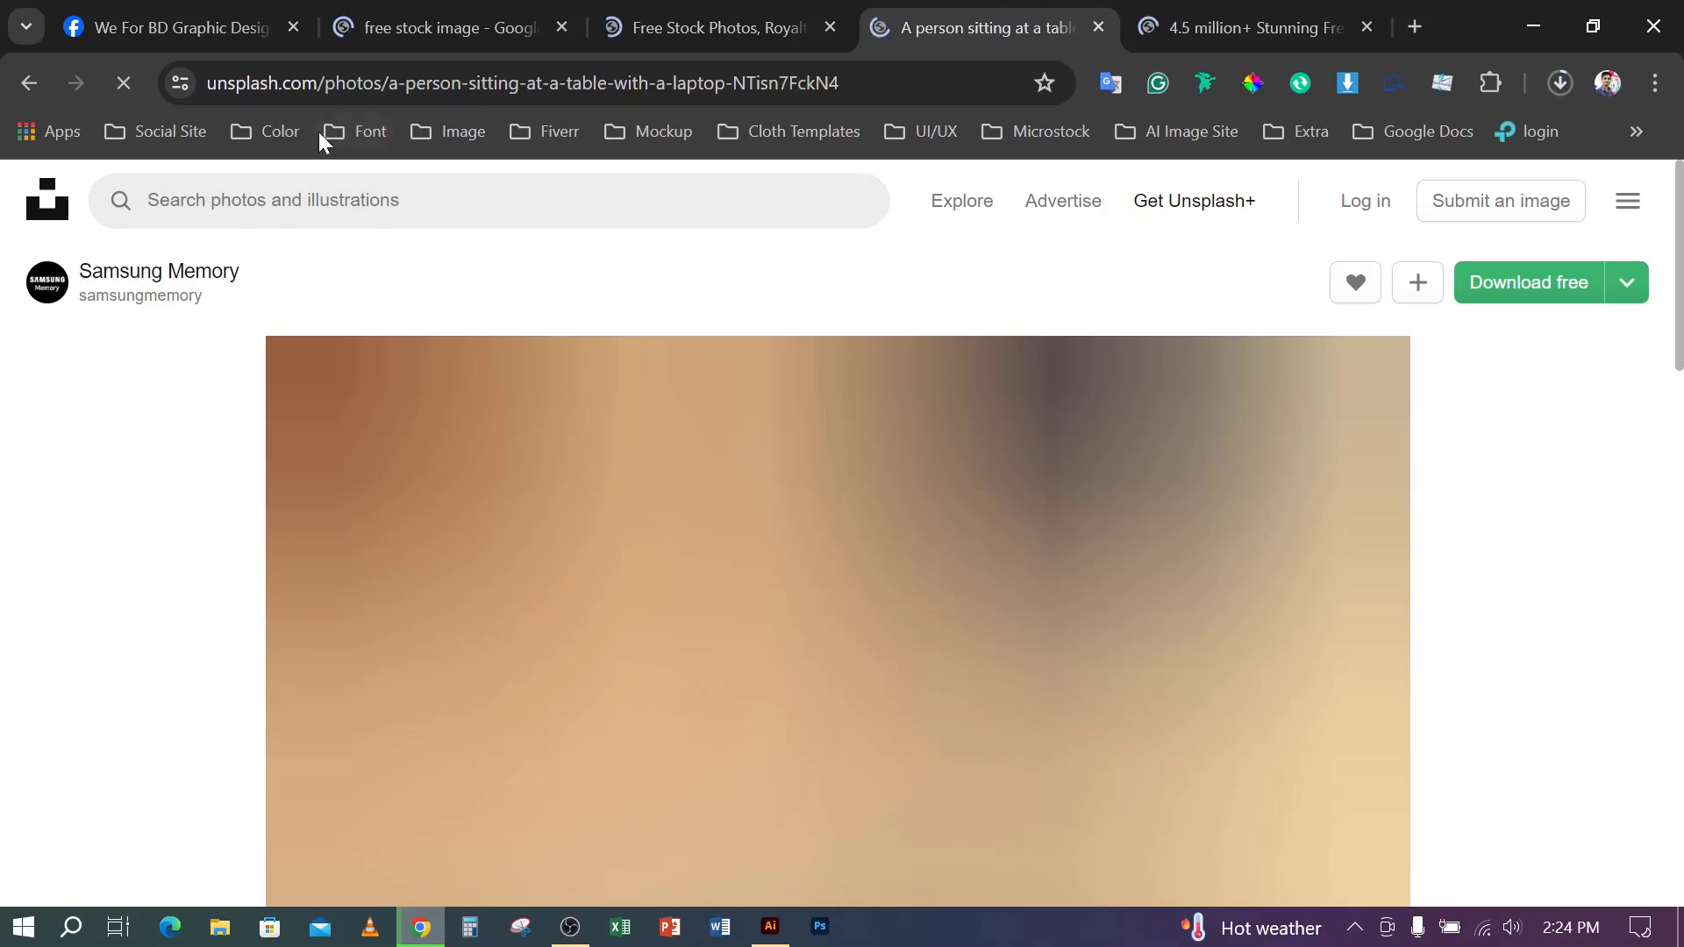
pyautogui.click(1245, 12)
pyautogui.moveTo(896, 390)
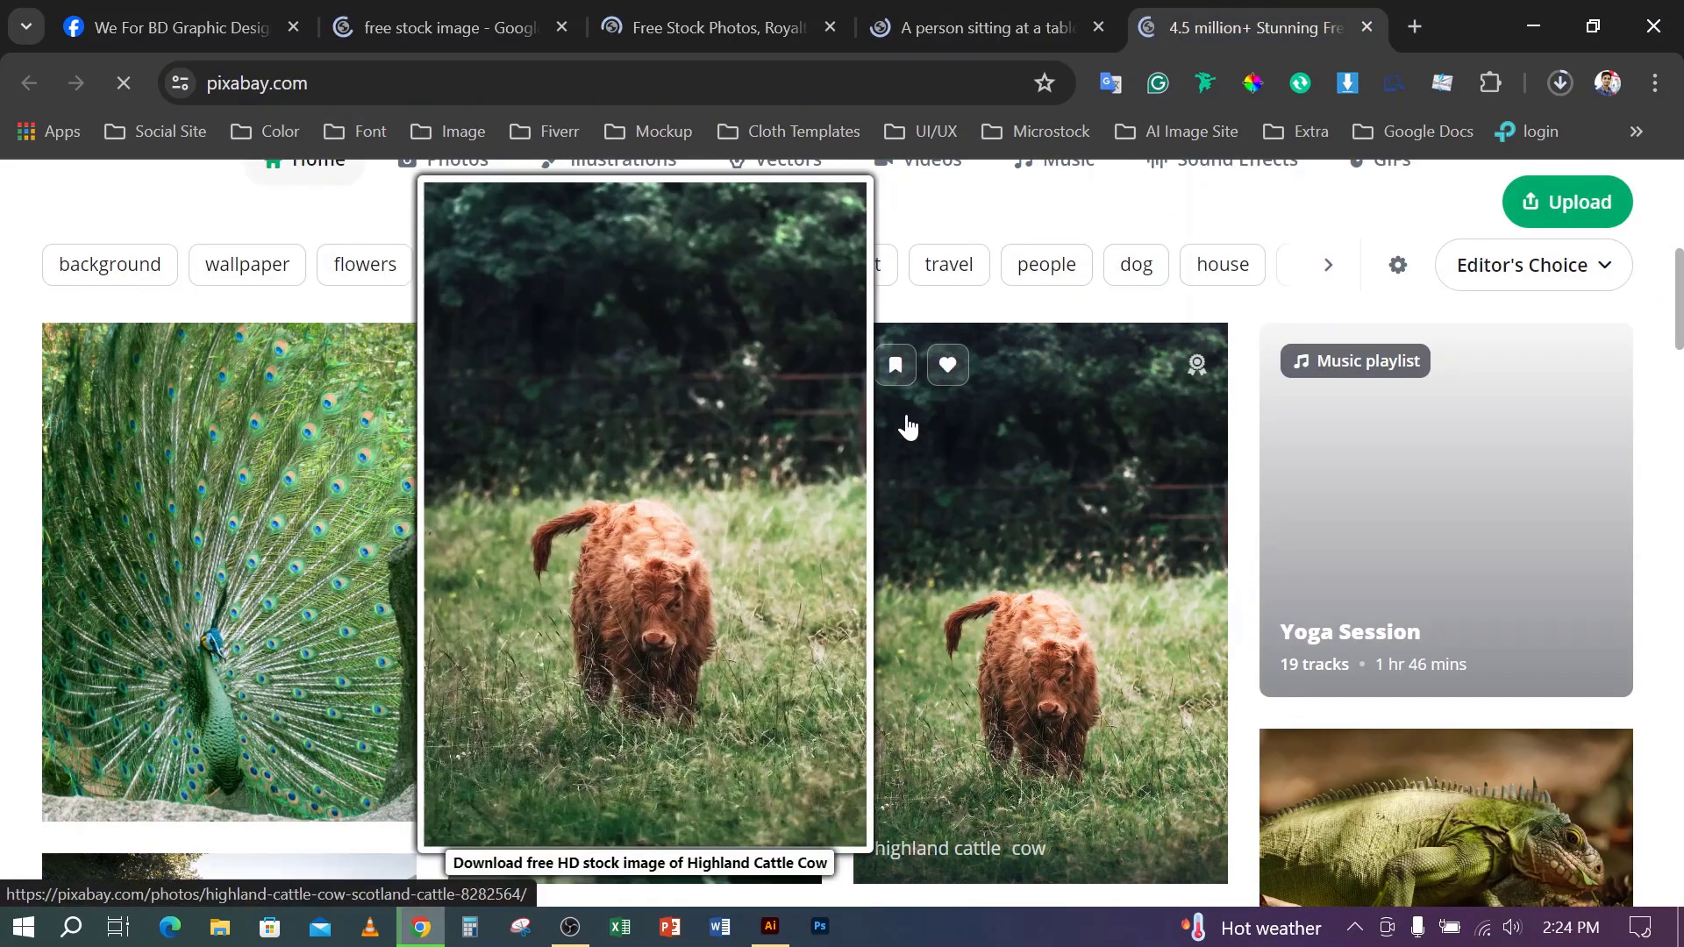
# - Browse the Google image results for "free stock image" and compare them with the Pexels page
pyautogui.click(470, 14)
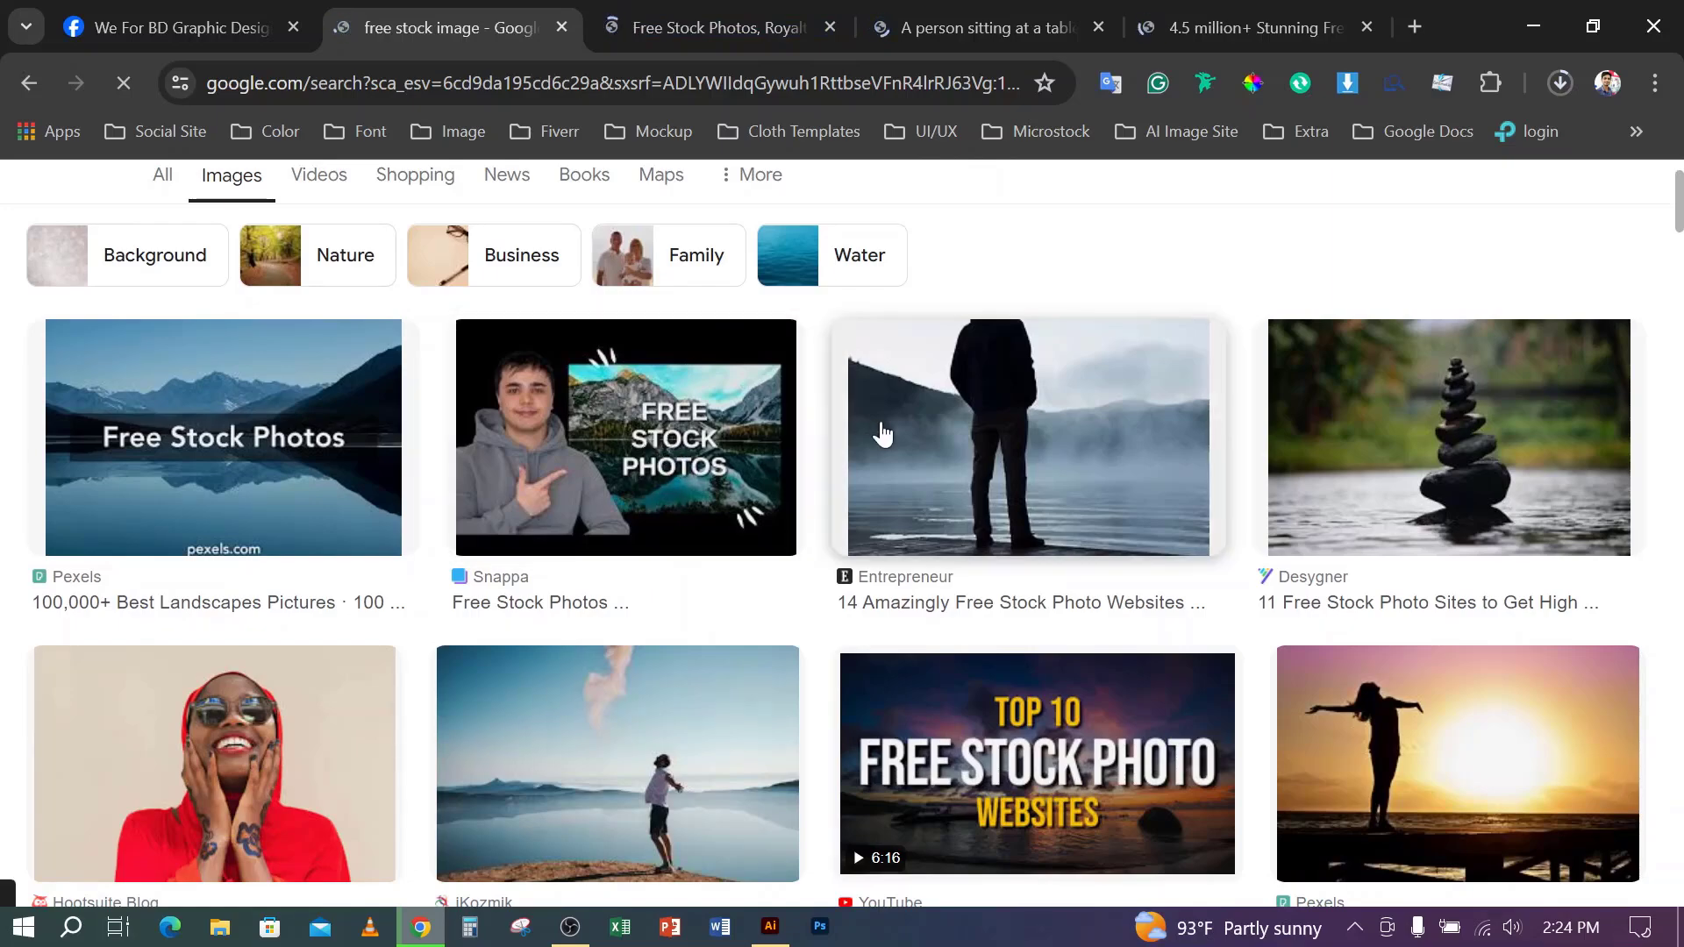
pyautogui.scroll(-4, 880, 434)
pyautogui.scroll(4, 880, 433)
pyautogui.click(702, 27)
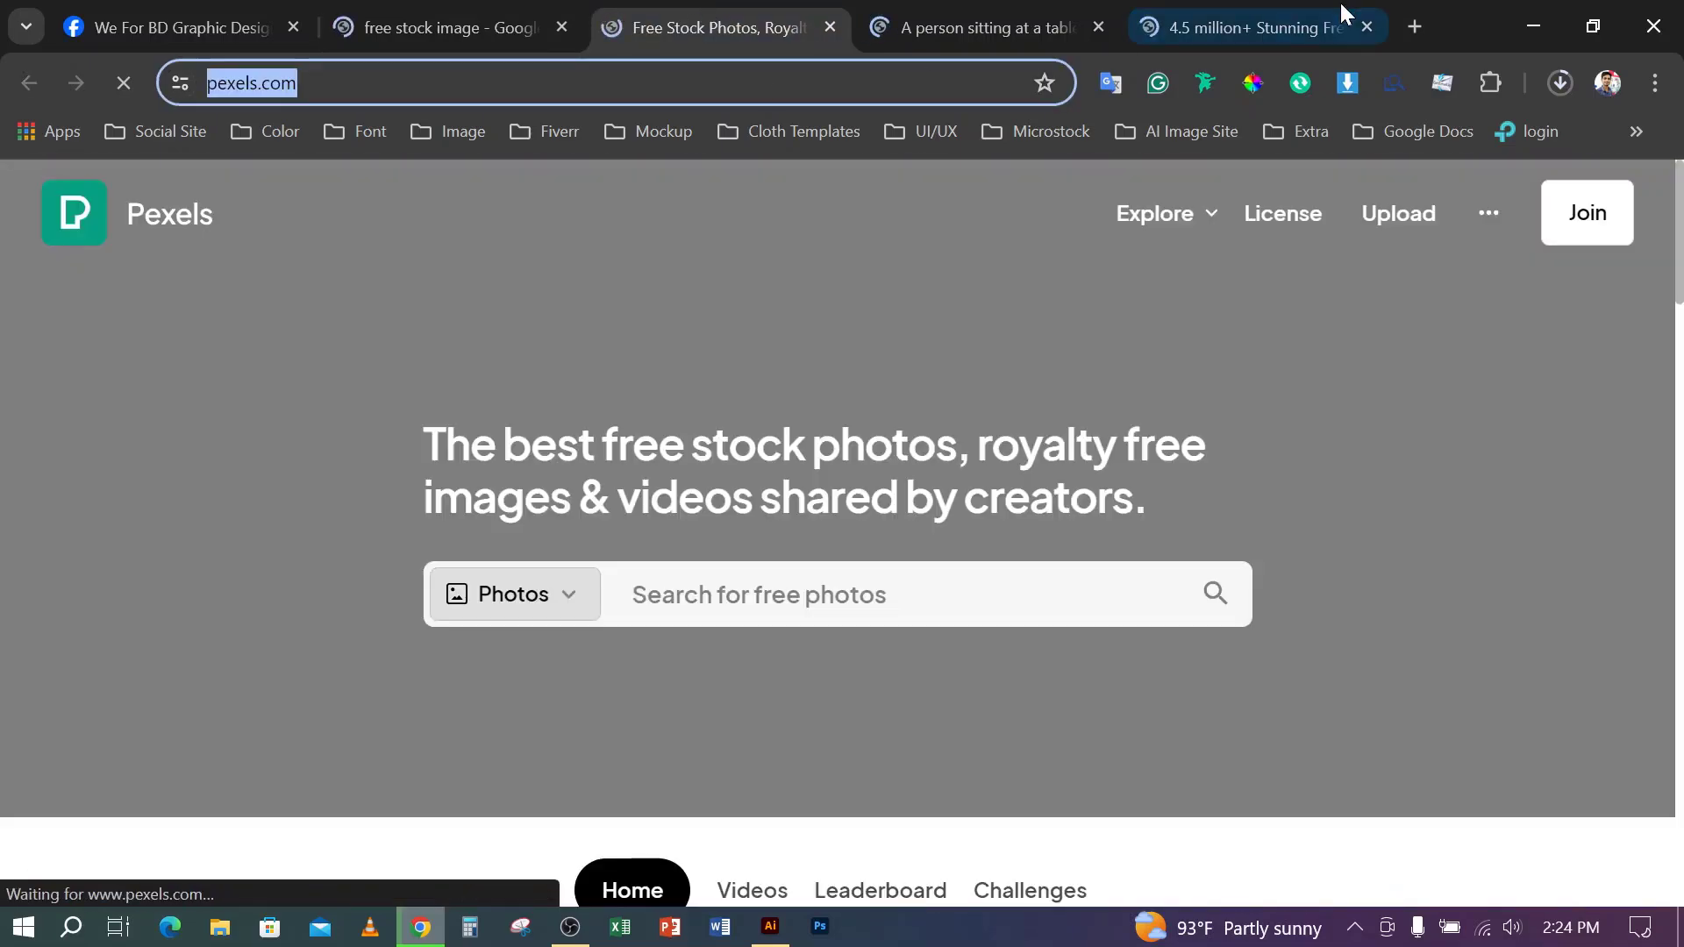
pyautogui.click(377, 22)
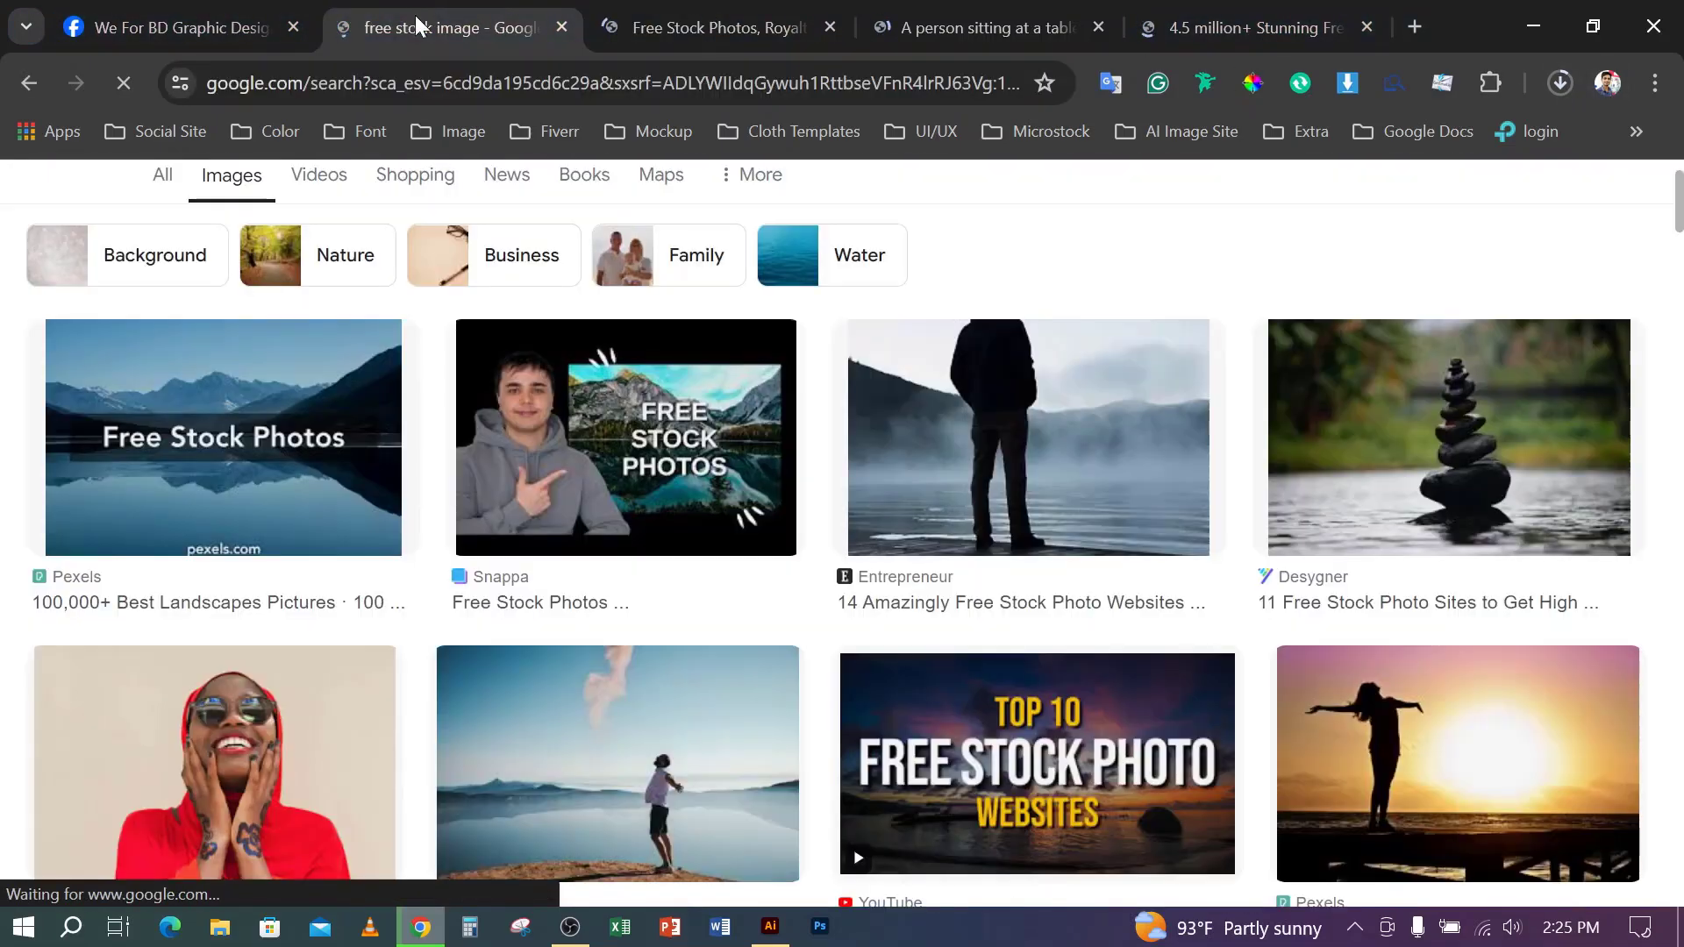
pyautogui.scroll(-2, 883, 732)
pyautogui.scroll(2, 879, 721)
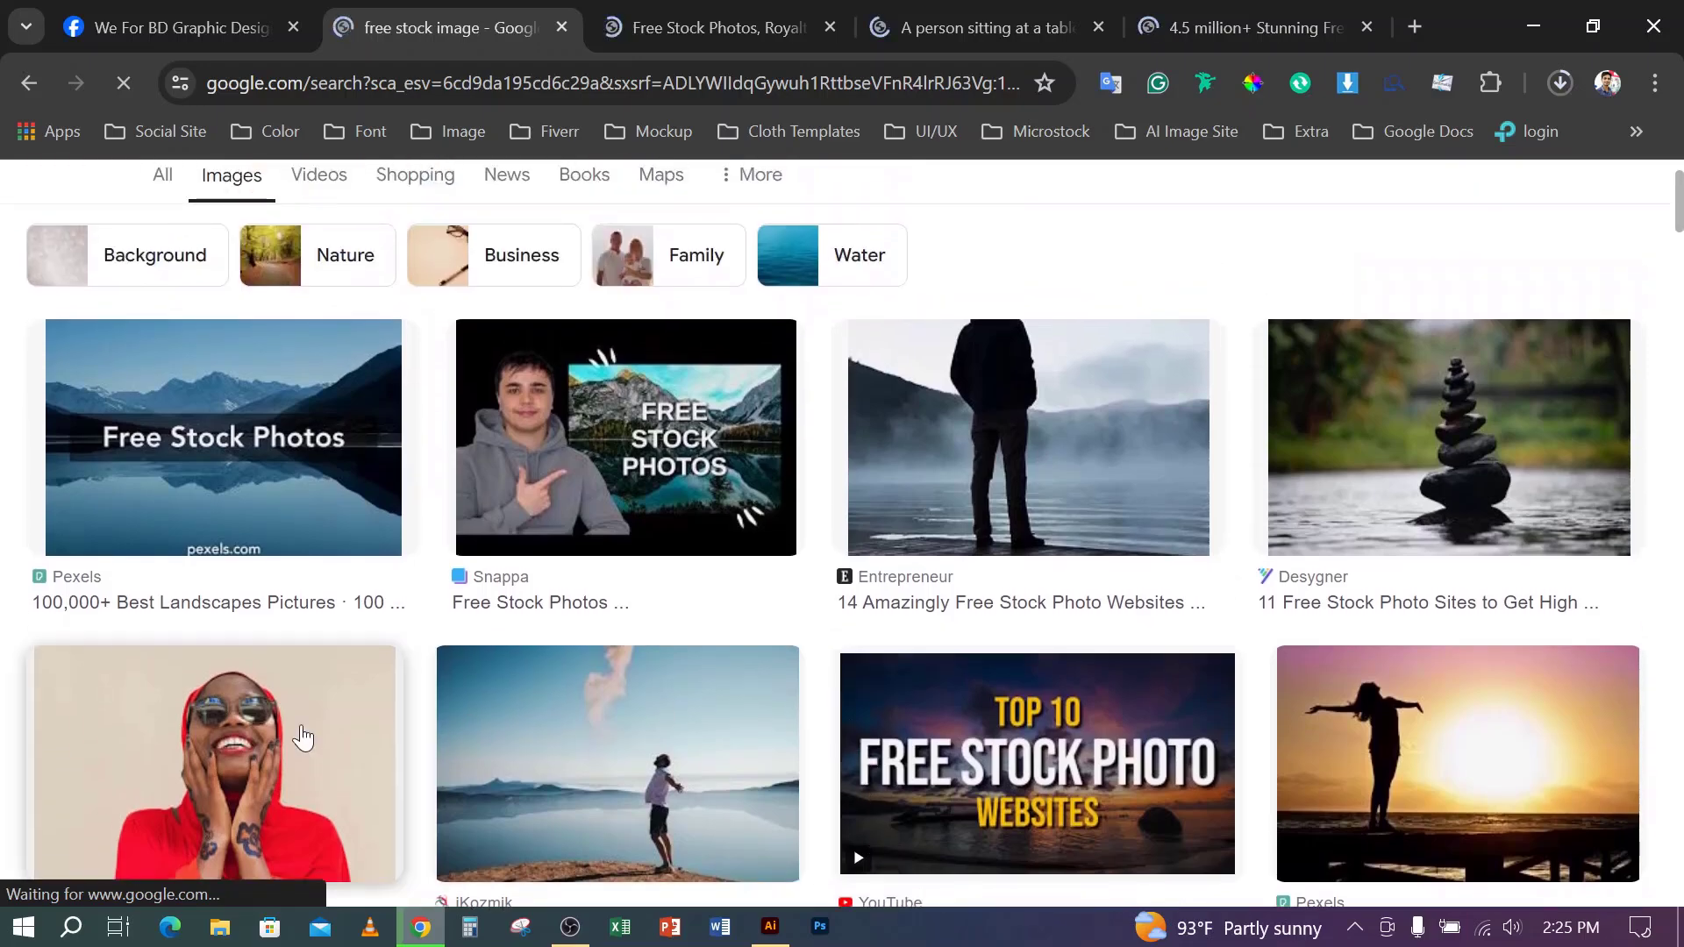
# - Bring up the image save dialog for the red-hooded portrait in the Google results and dismiss it without saving
pyautogui.scroll(-2, 215, 690)
pyautogui.rightClick(230, 571)
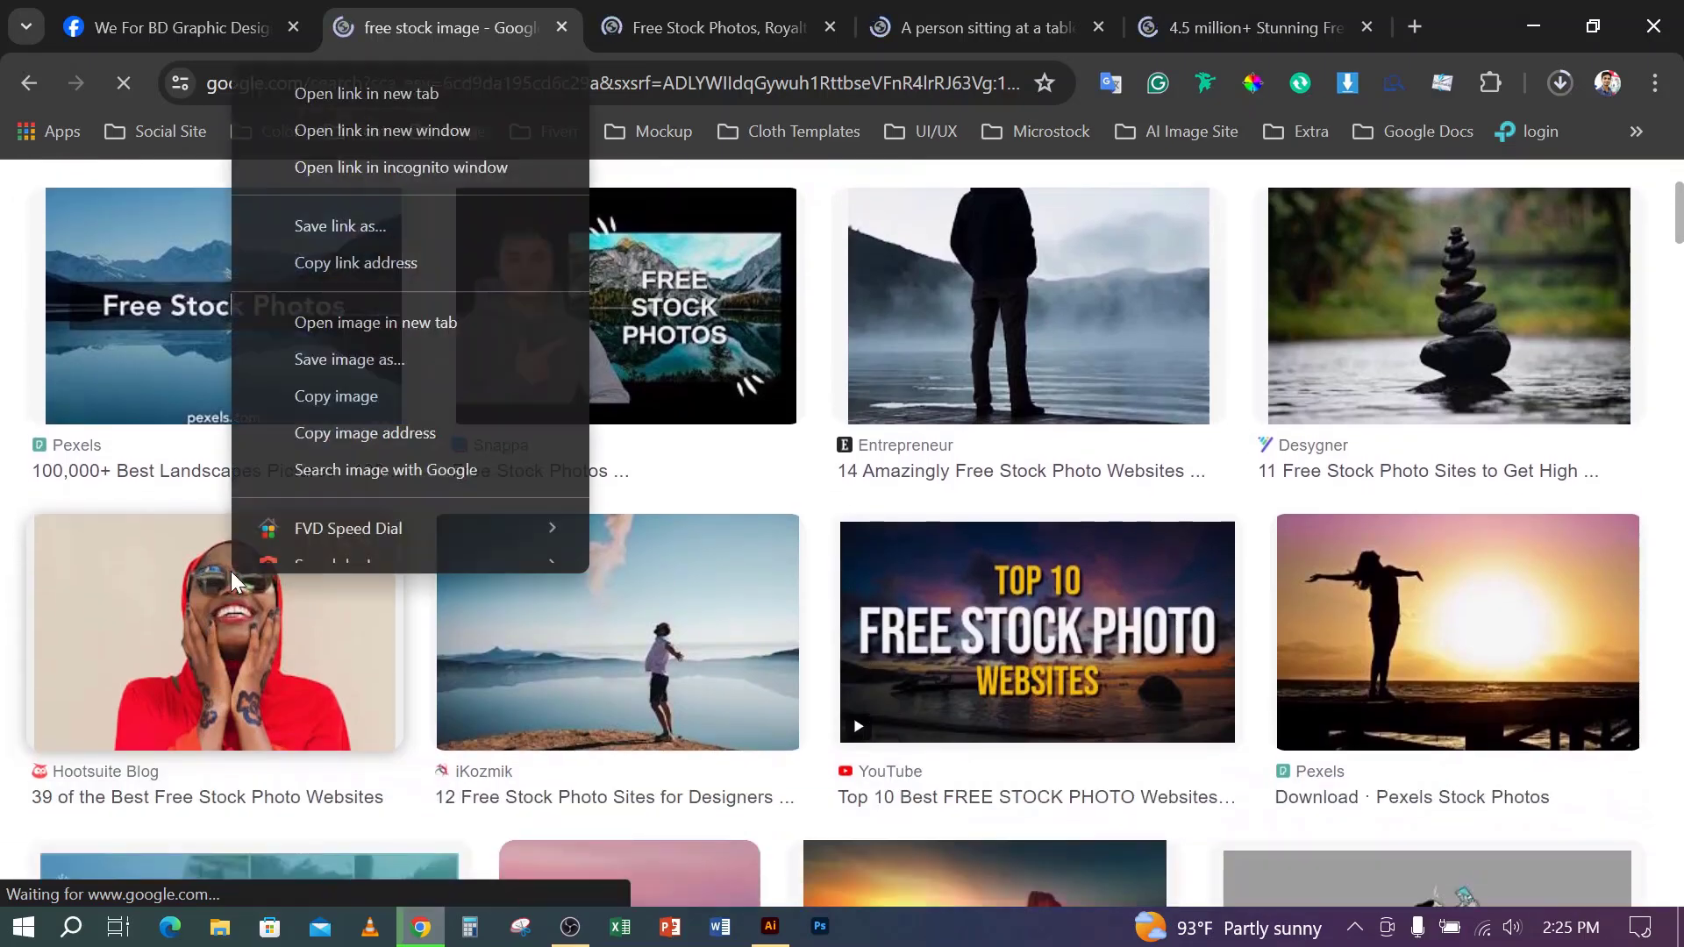
pyautogui.click(383, 376)
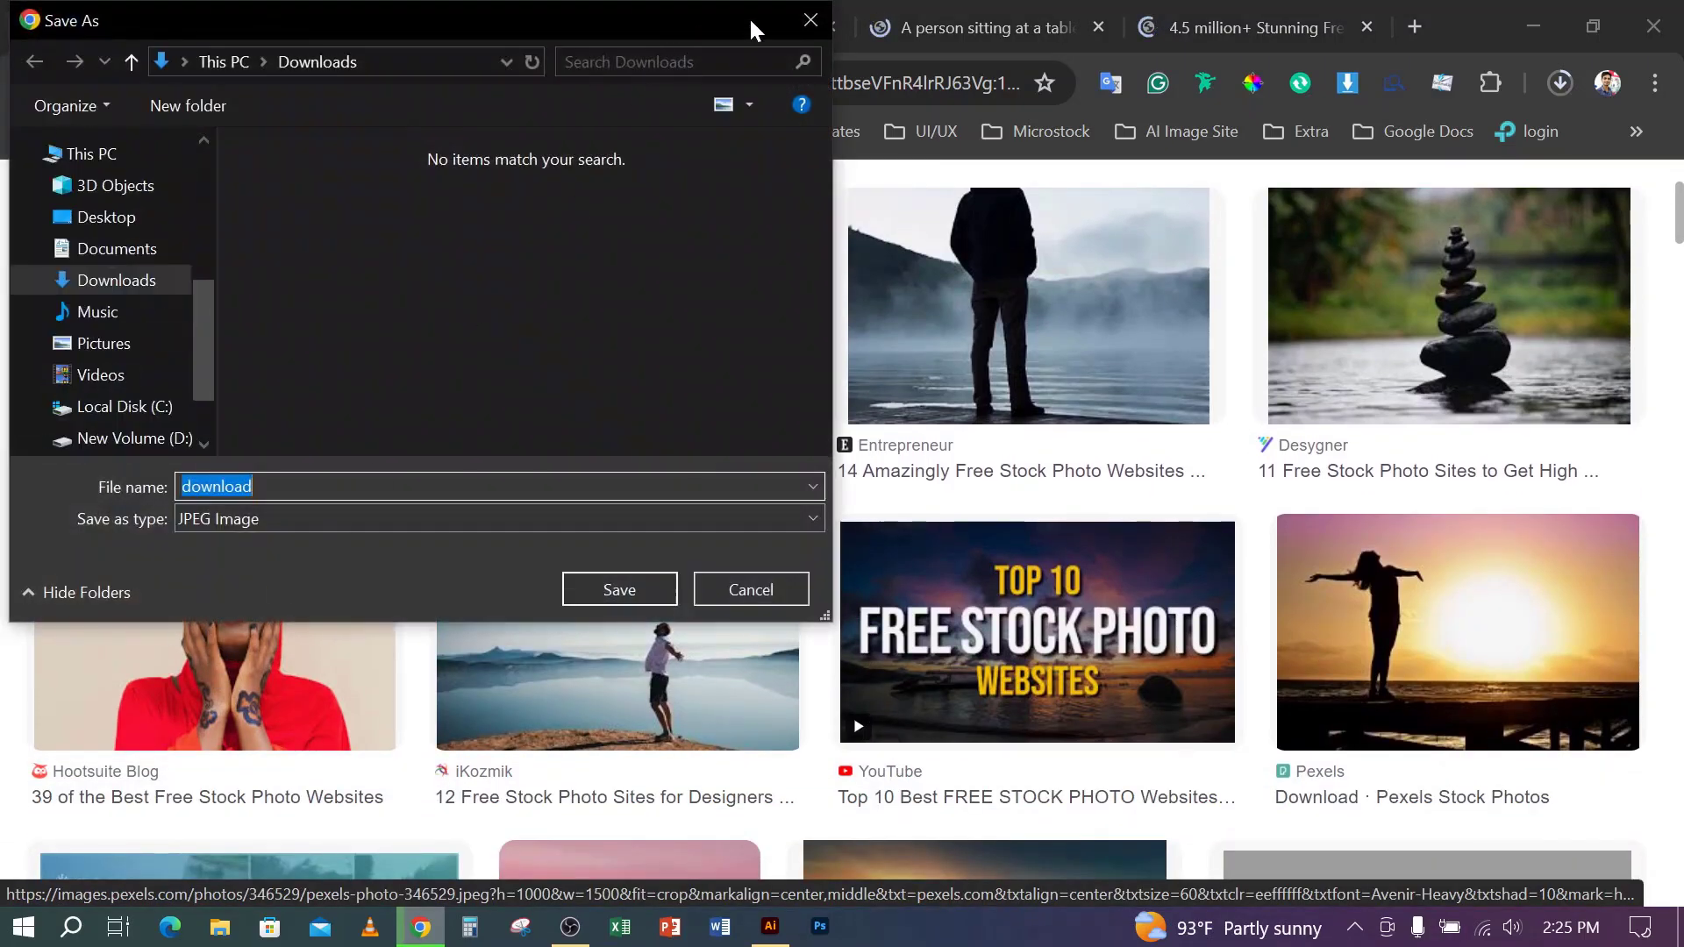
pyautogui.click(813, 16)
pyautogui.scroll(4, 430, 421)
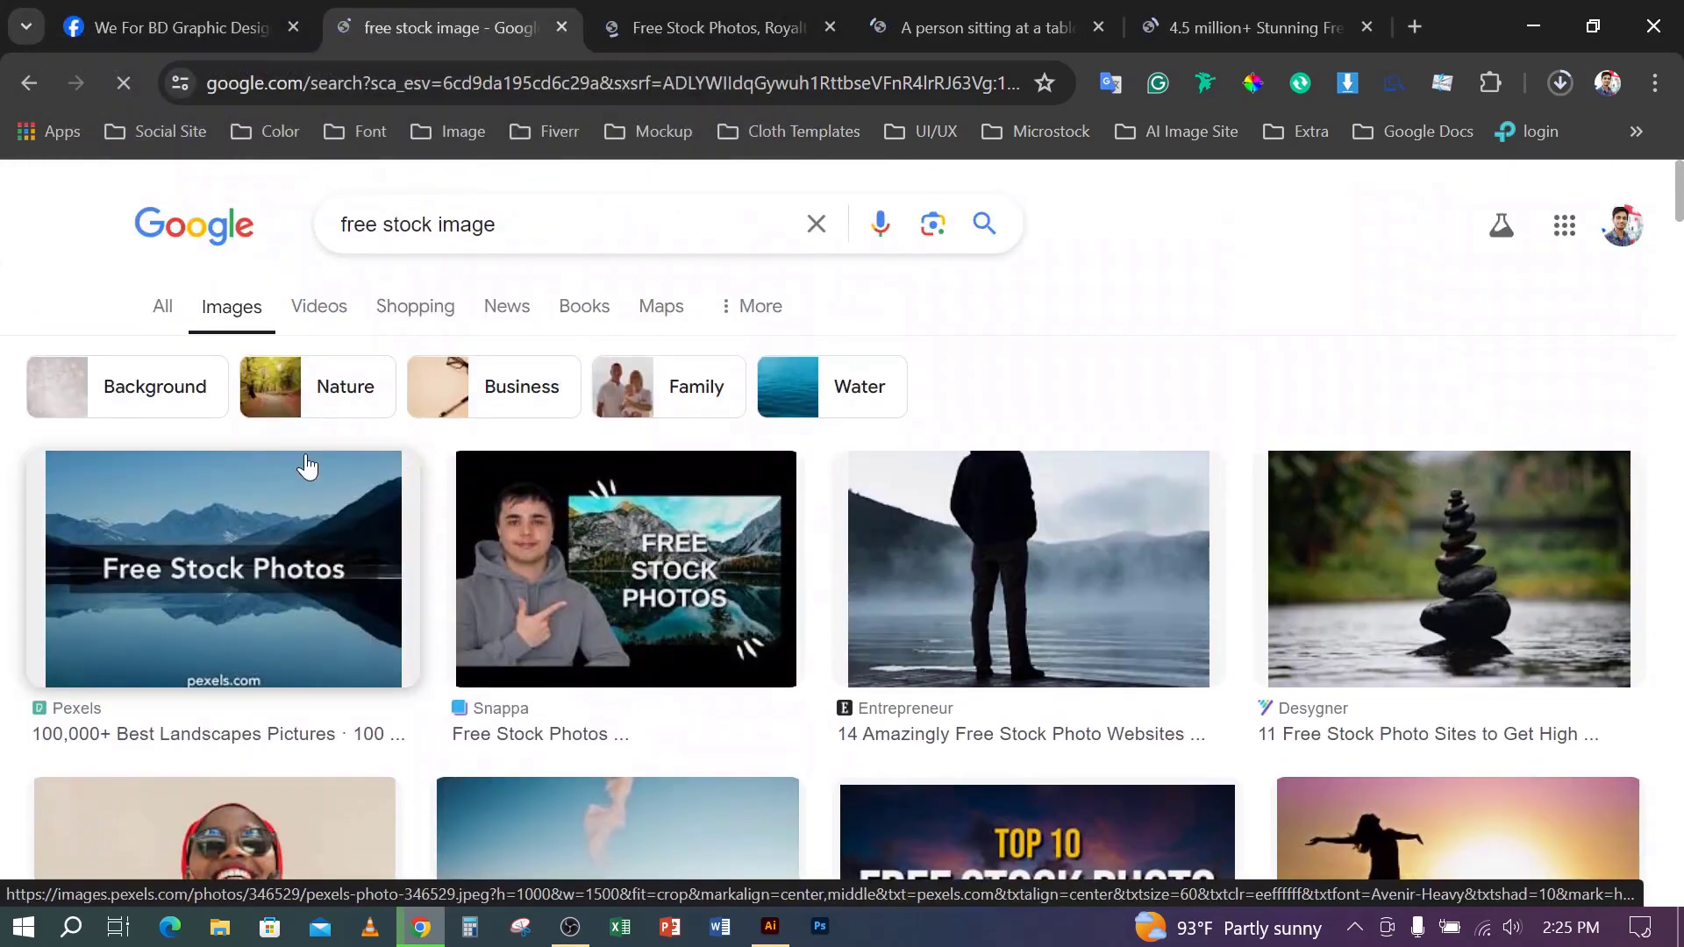
pyautogui.scroll(-5, 281, 508)
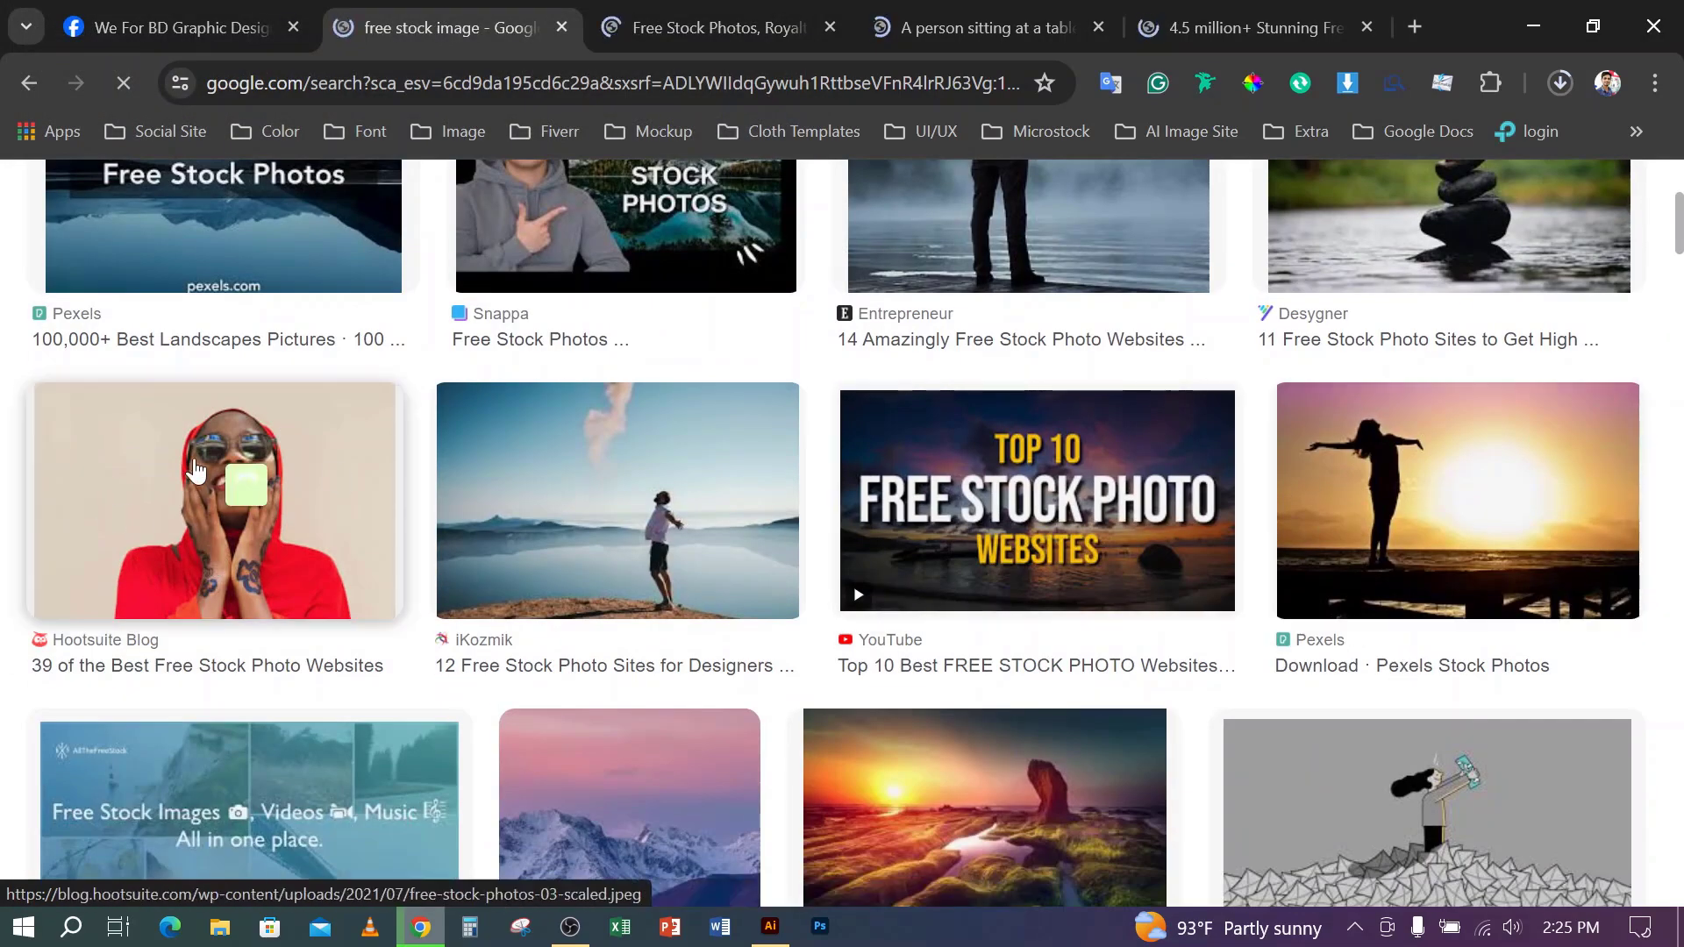
pyautogui.rightClick(197, 462)
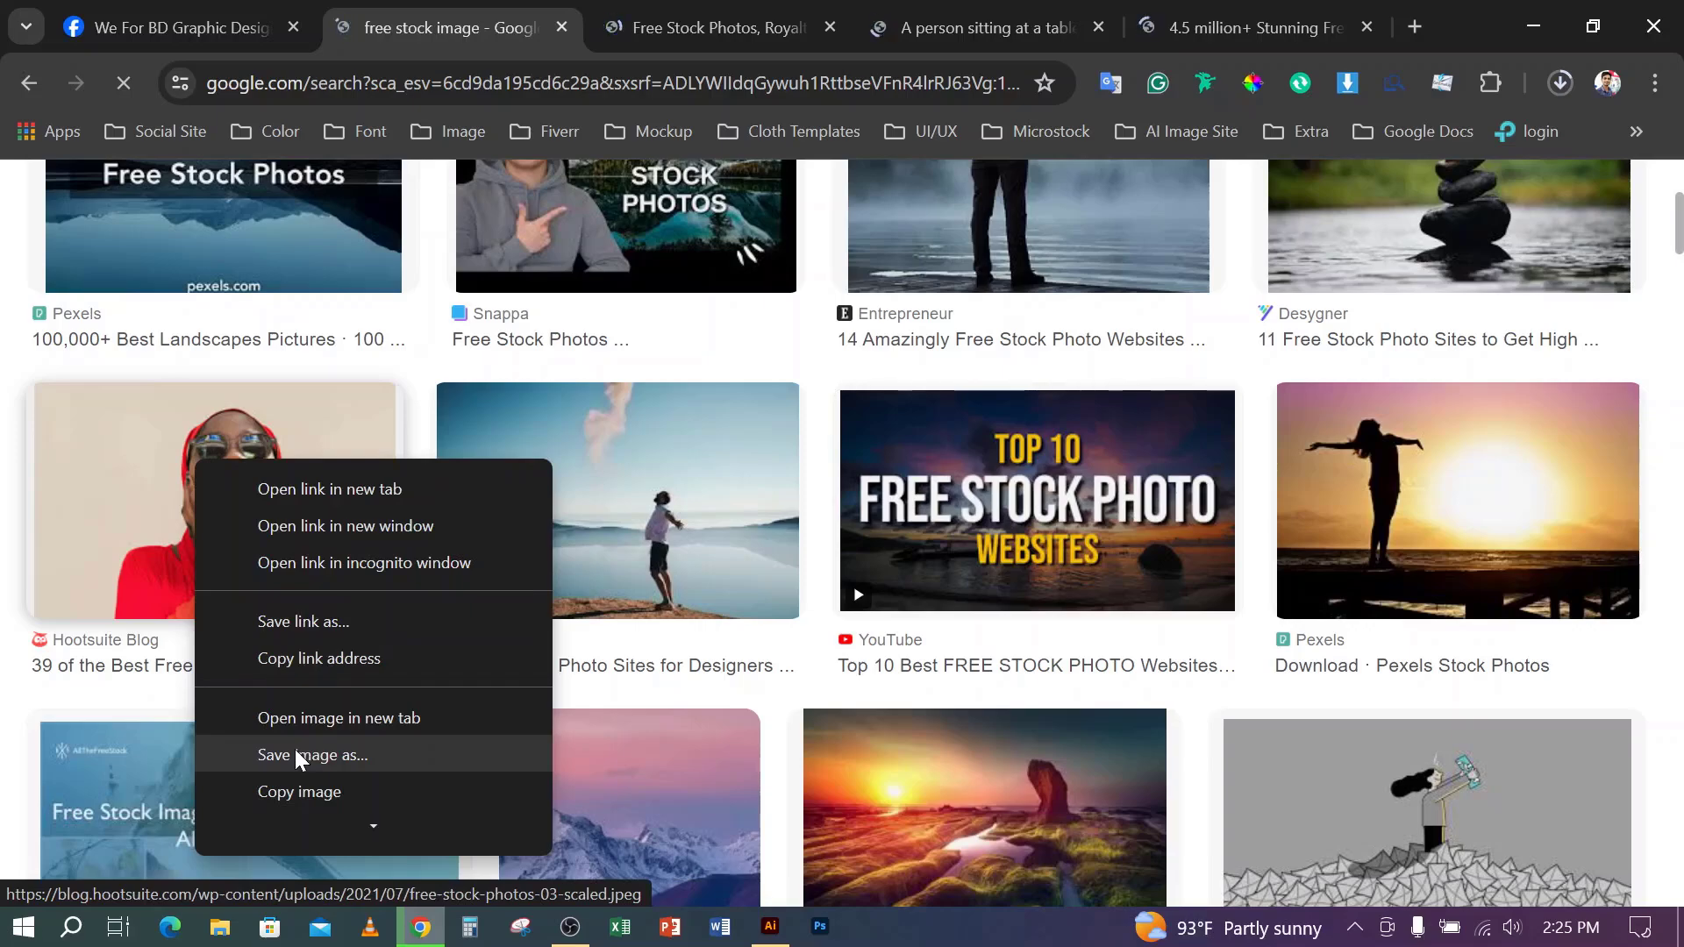
pyautogui.click(336, 756)
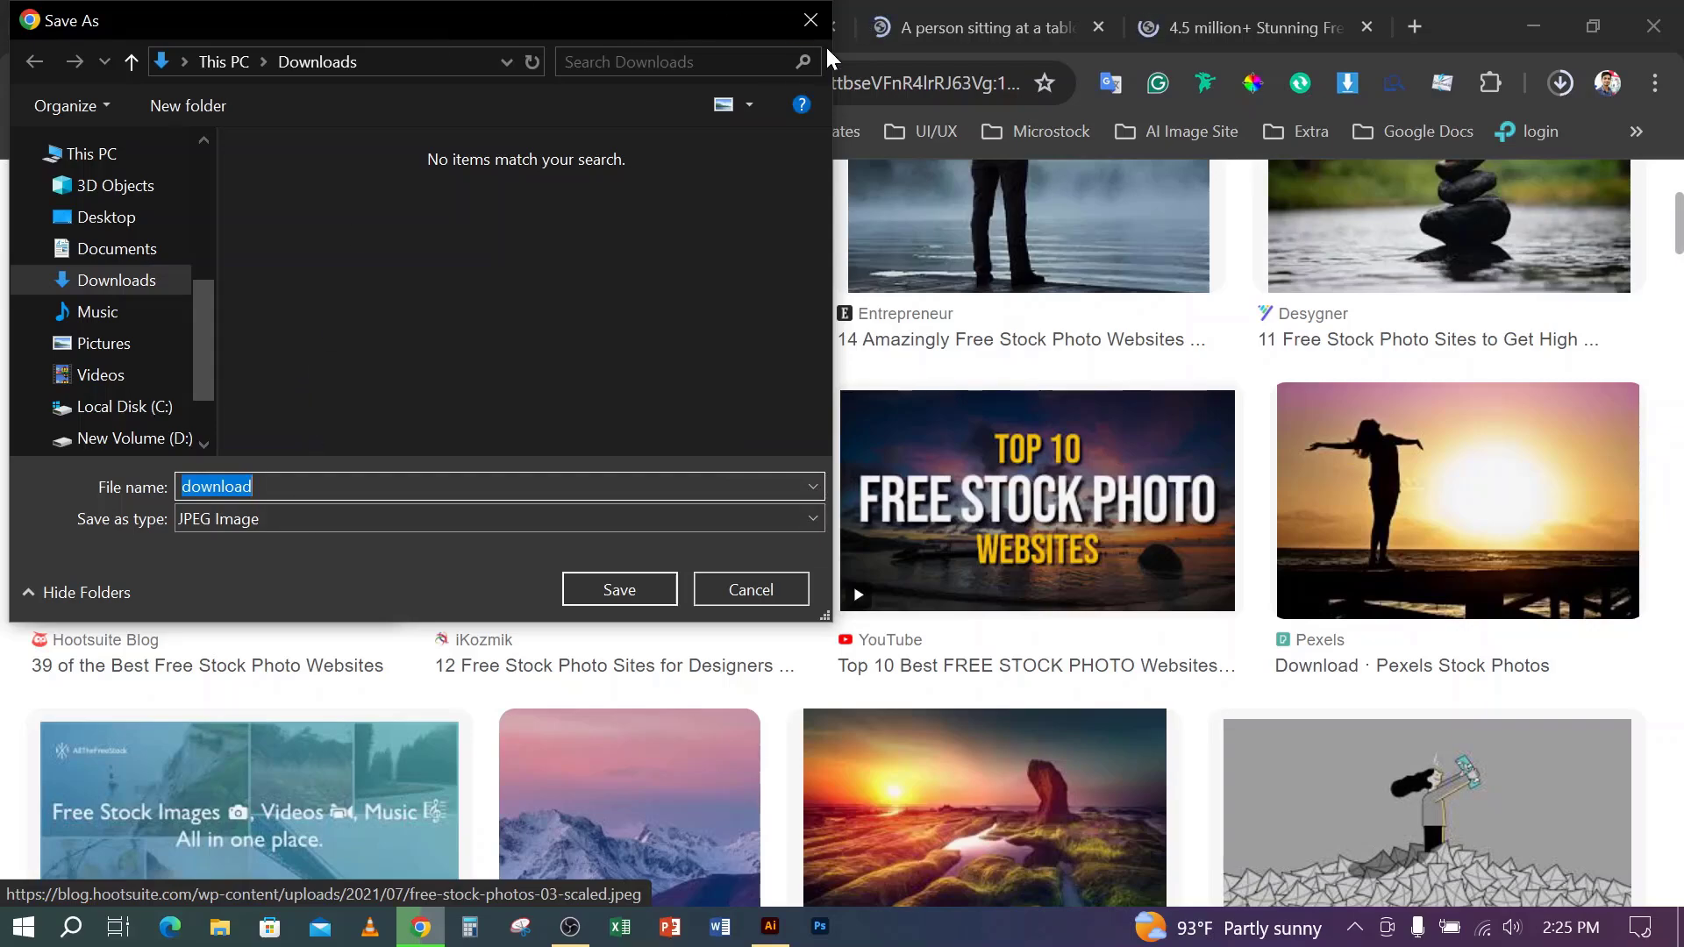
pyautogui.click(811, 19)
pyautogui.scroll(-3, 1011, 524)
pyautogui.scroll(-1, 1011, 524)
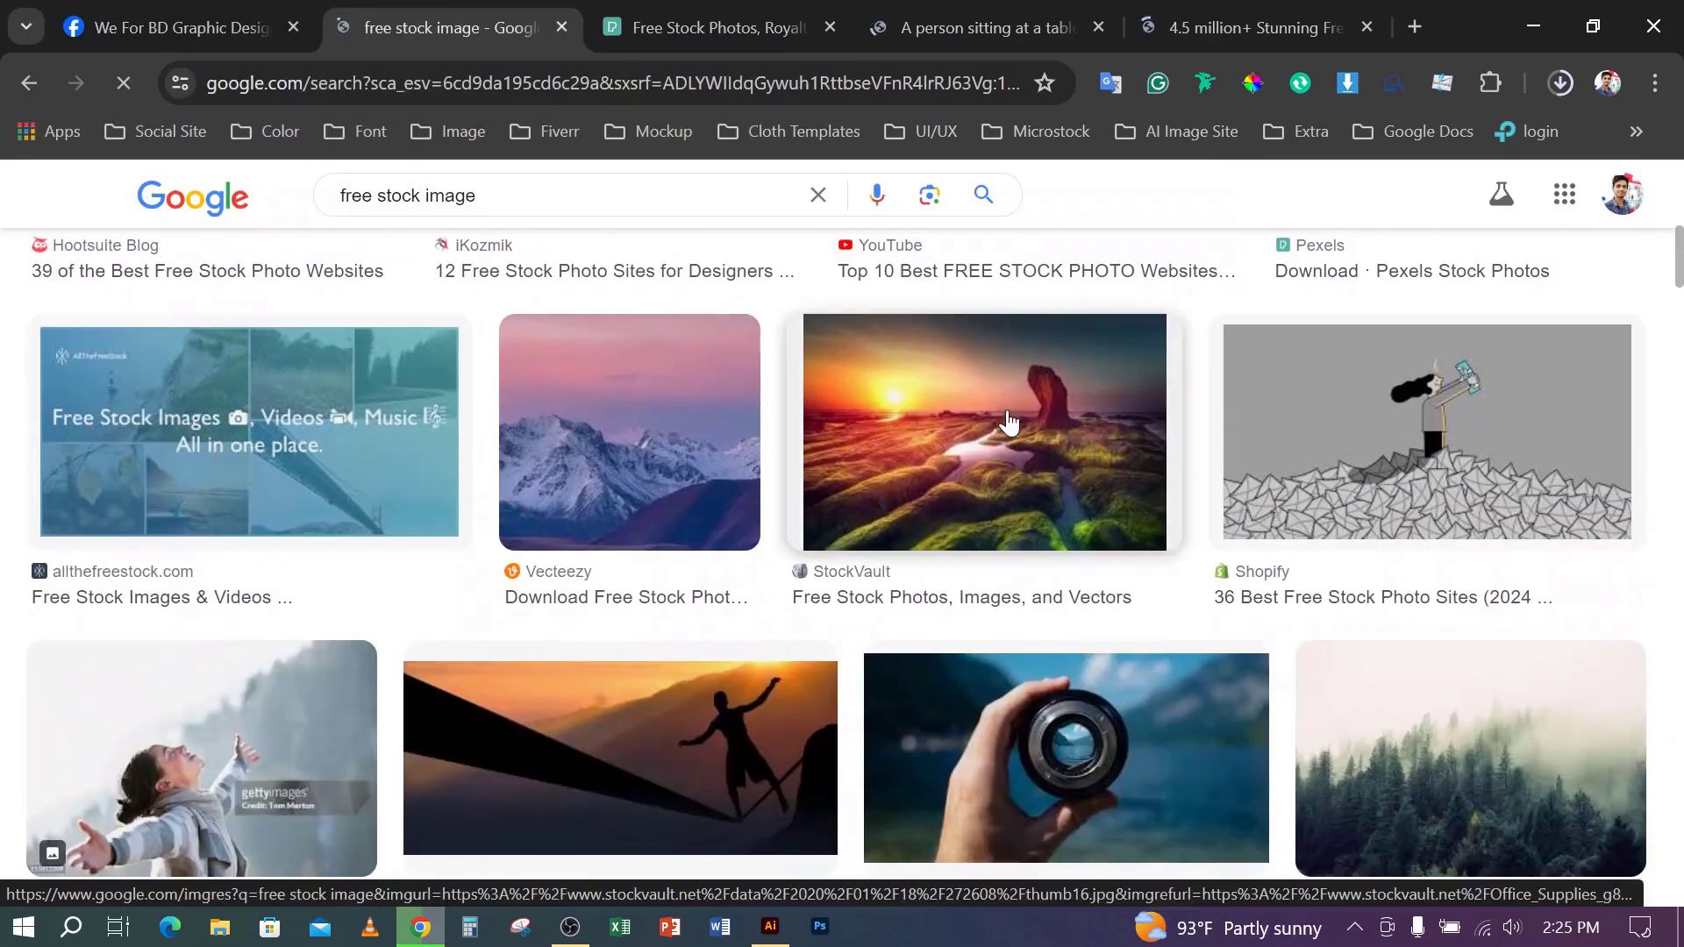
pyautogui.rightClick(1035, 433)
pyautogui.click(1118, 710)
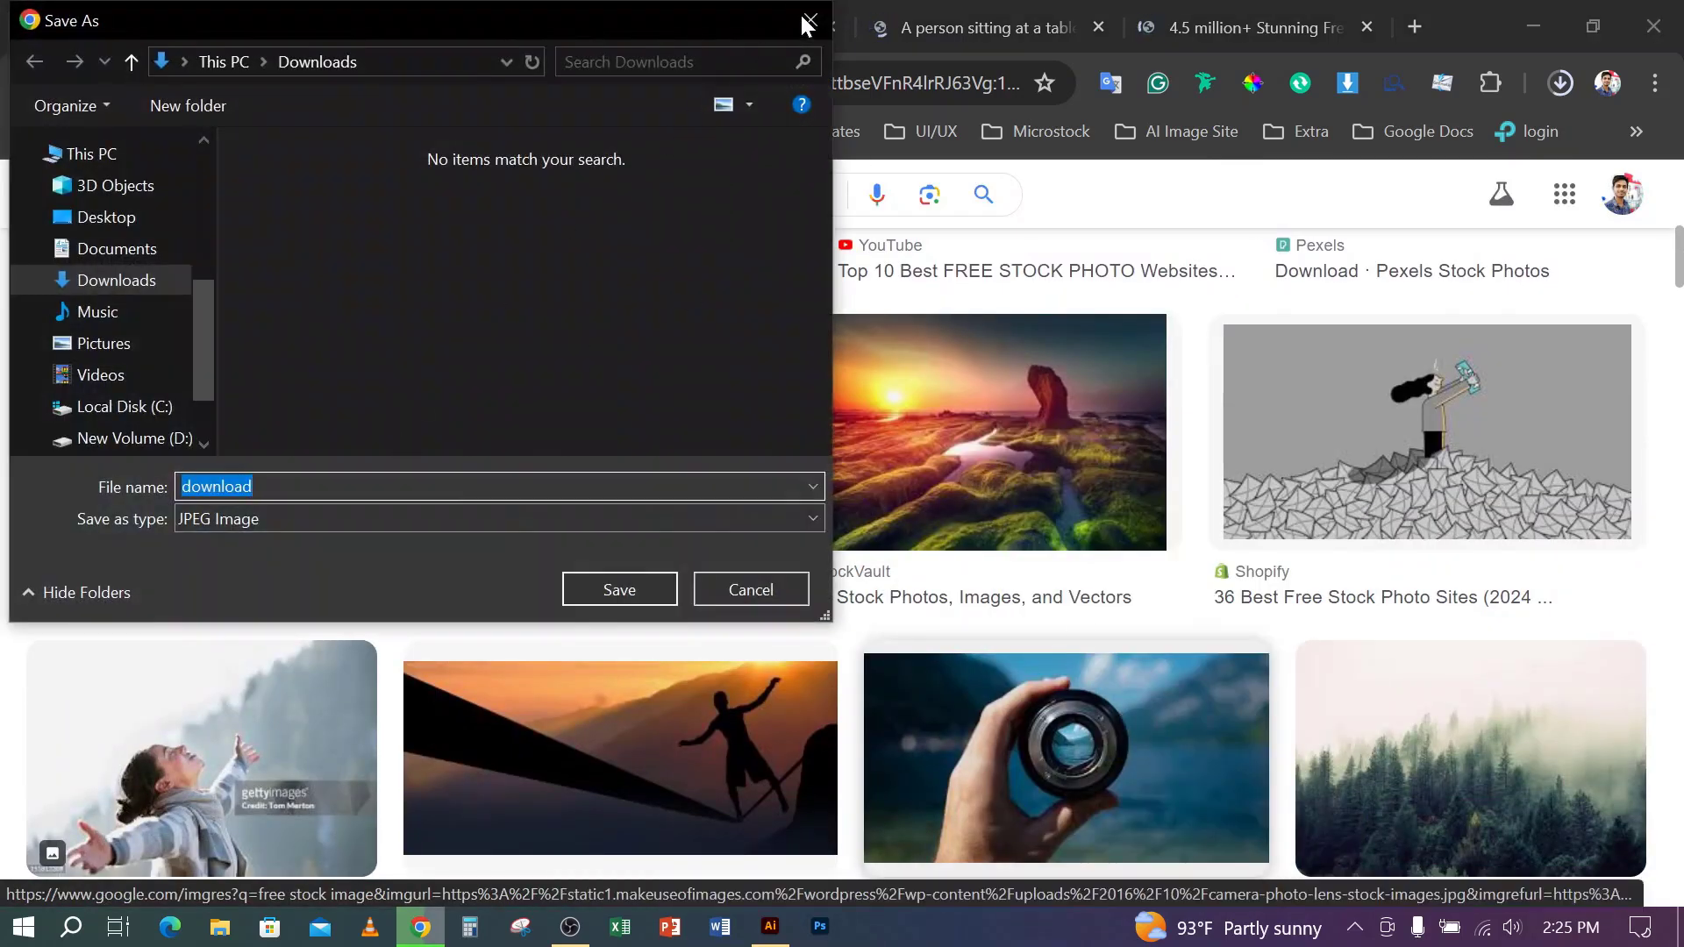
pyautogui.click(808, 21)
pyautogui.scroll(-5, 538, 507)
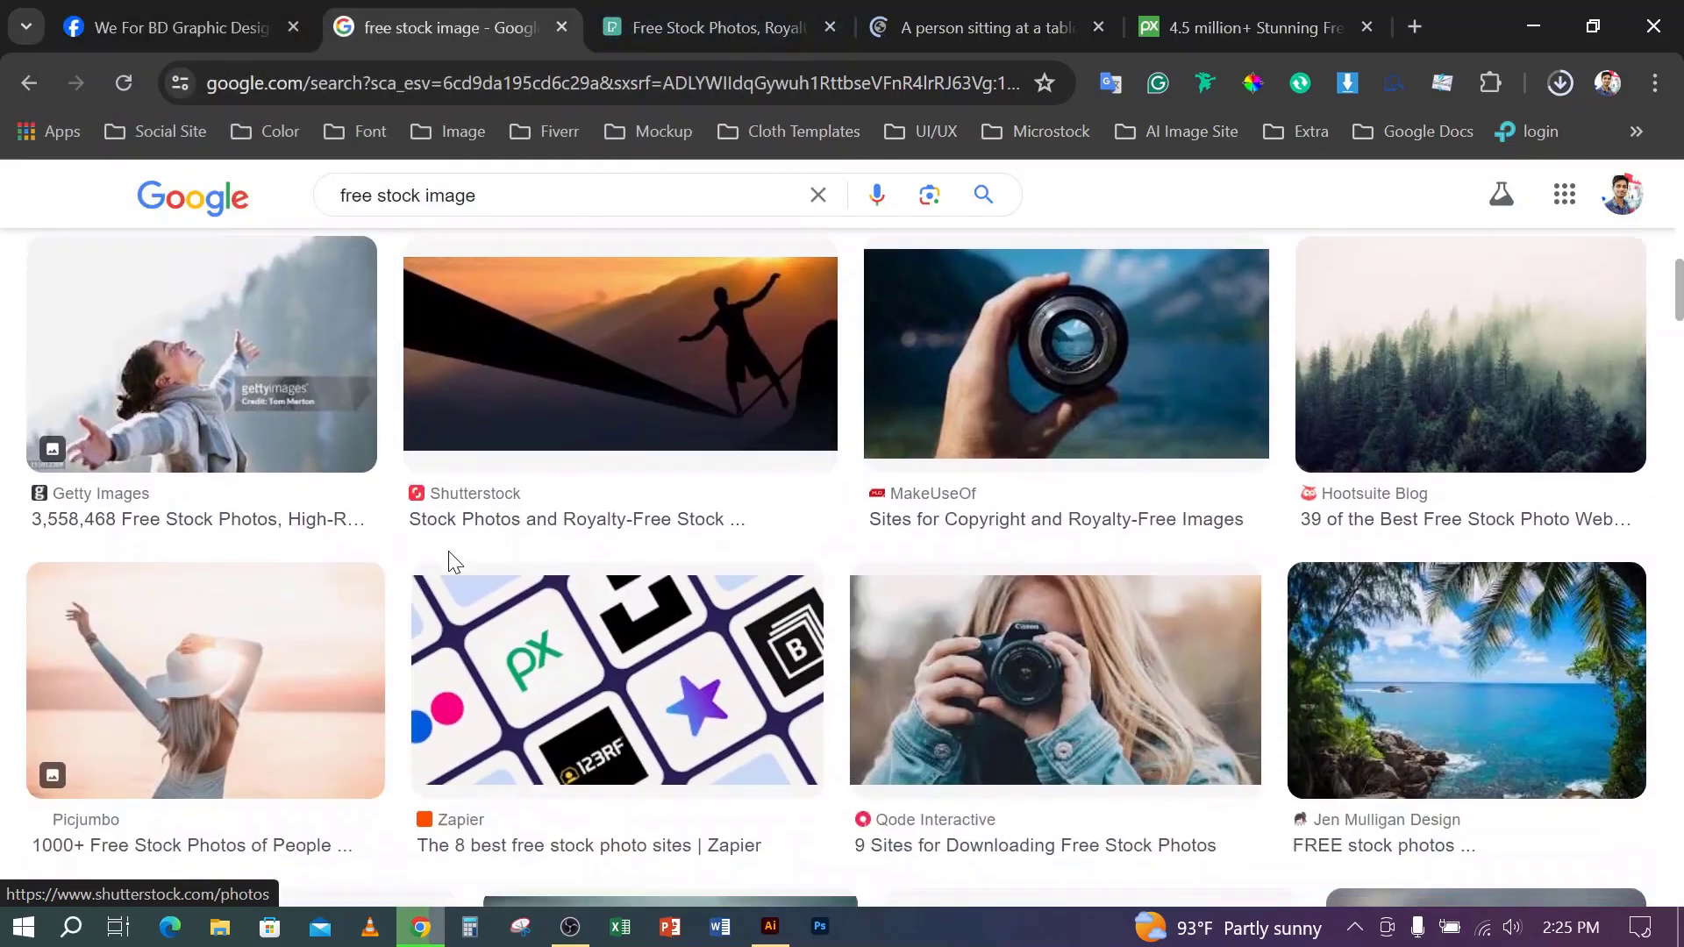
pyautogui.scroll(-3, 453, 561)
pyautogui.scroll(3, 442, 570)
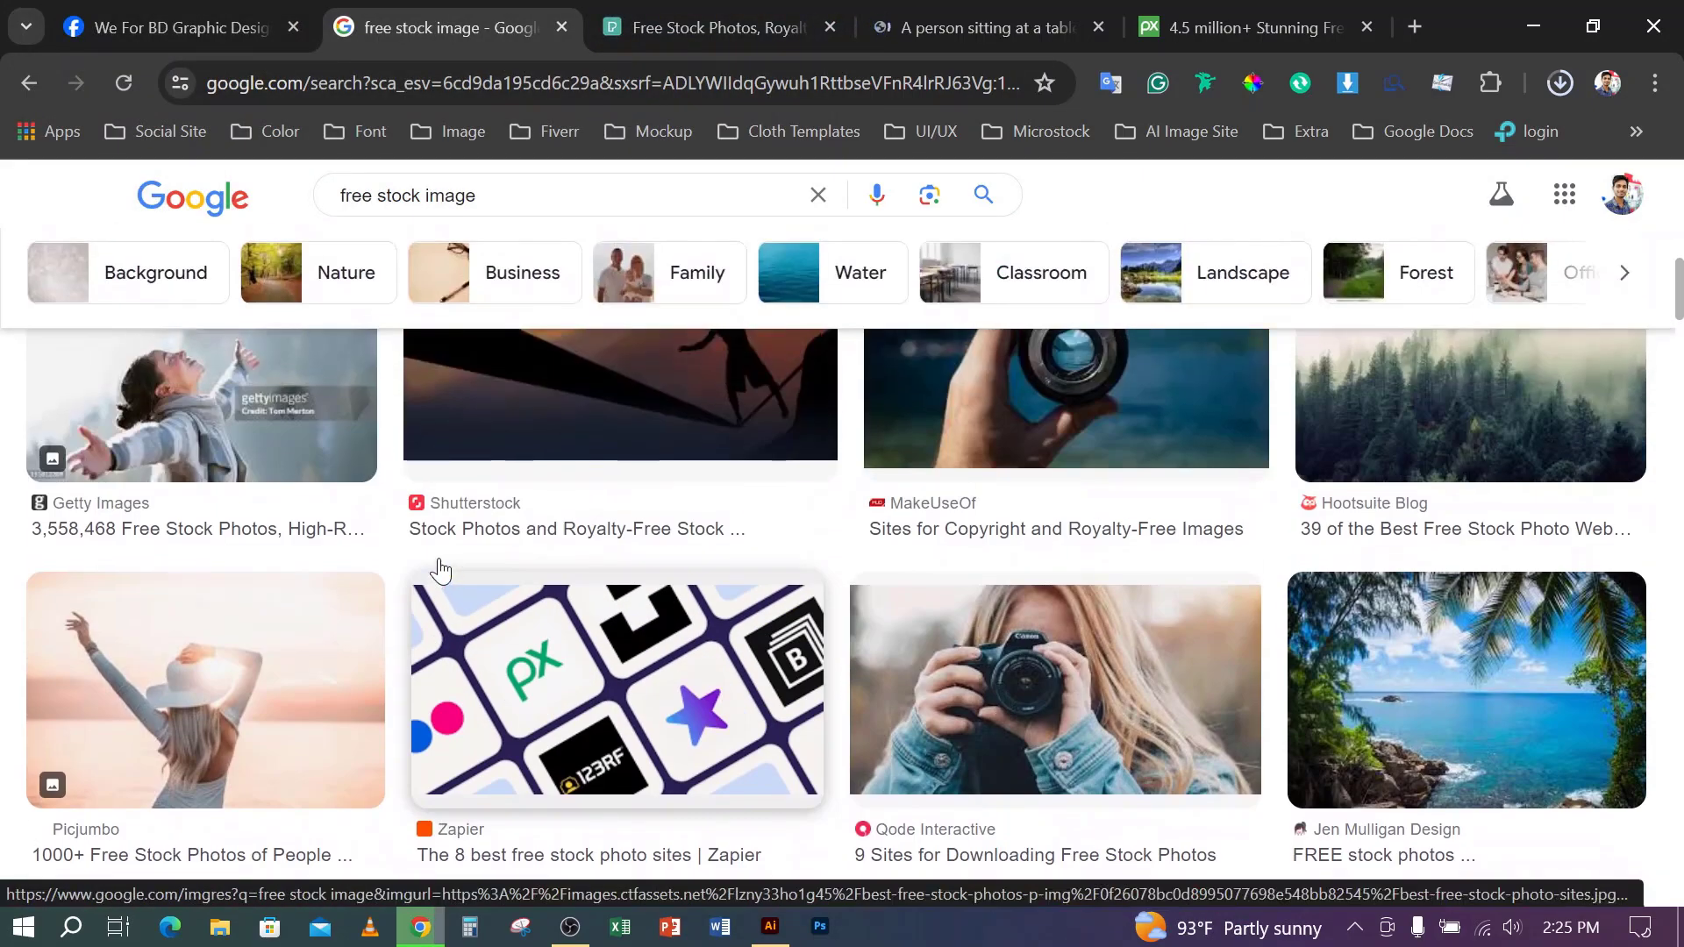
pyautogui.scroll(2, 440, 571)
pyautogui.rightClick(206, 448)
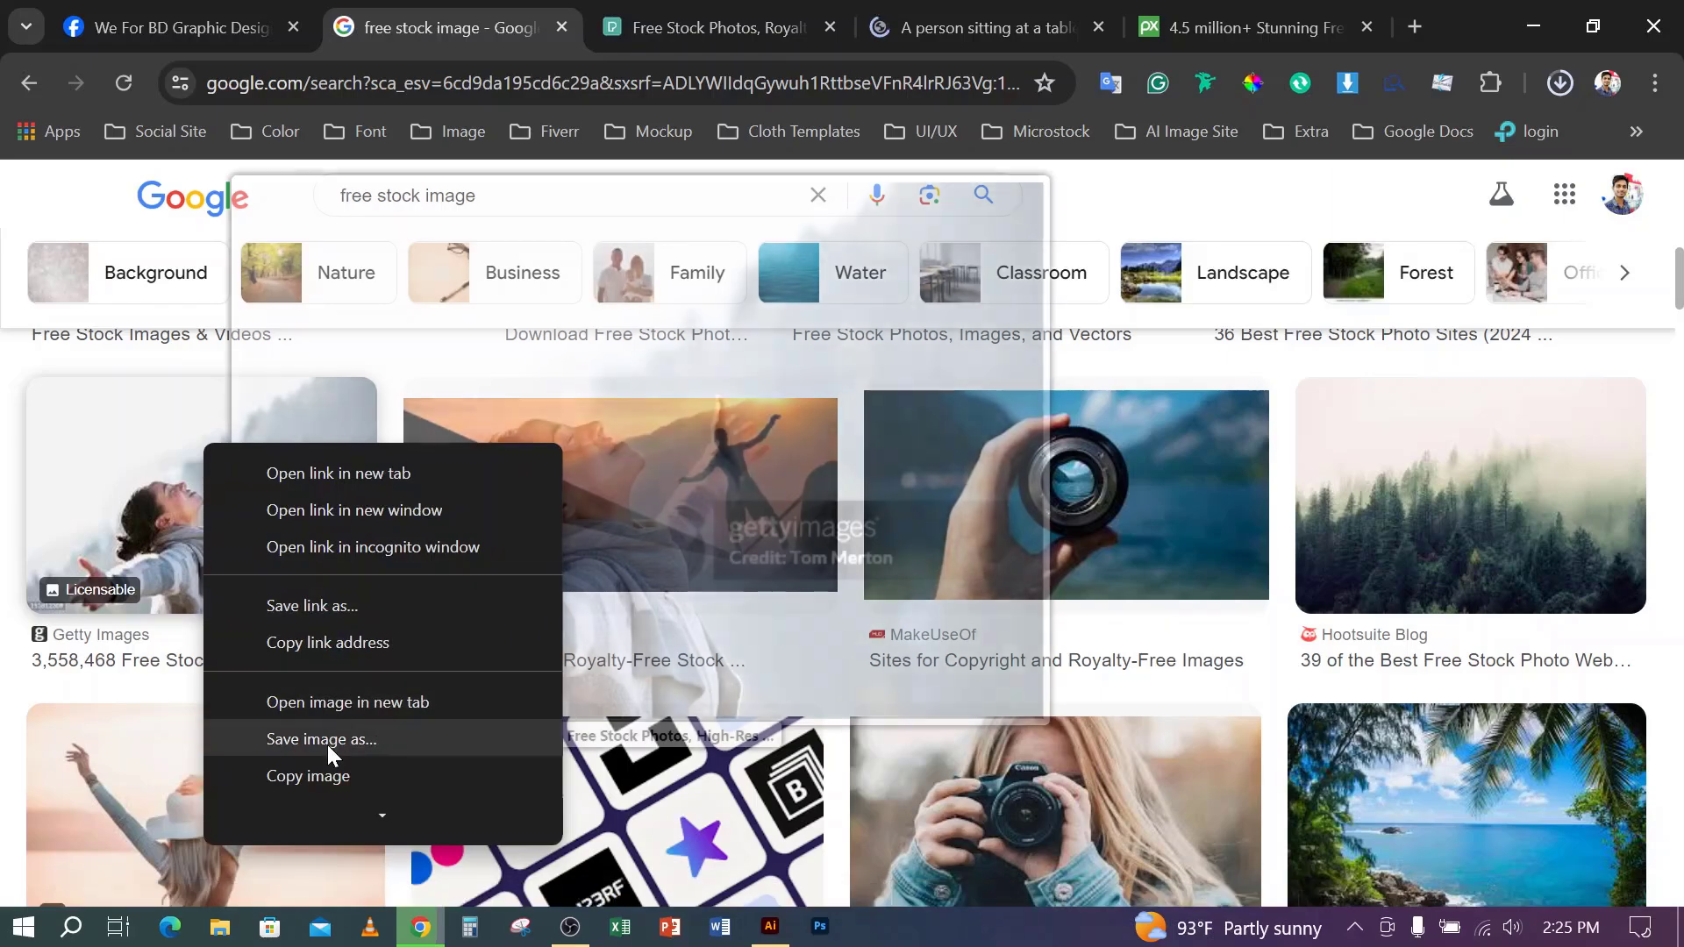
pyautogui.click(321, 740)
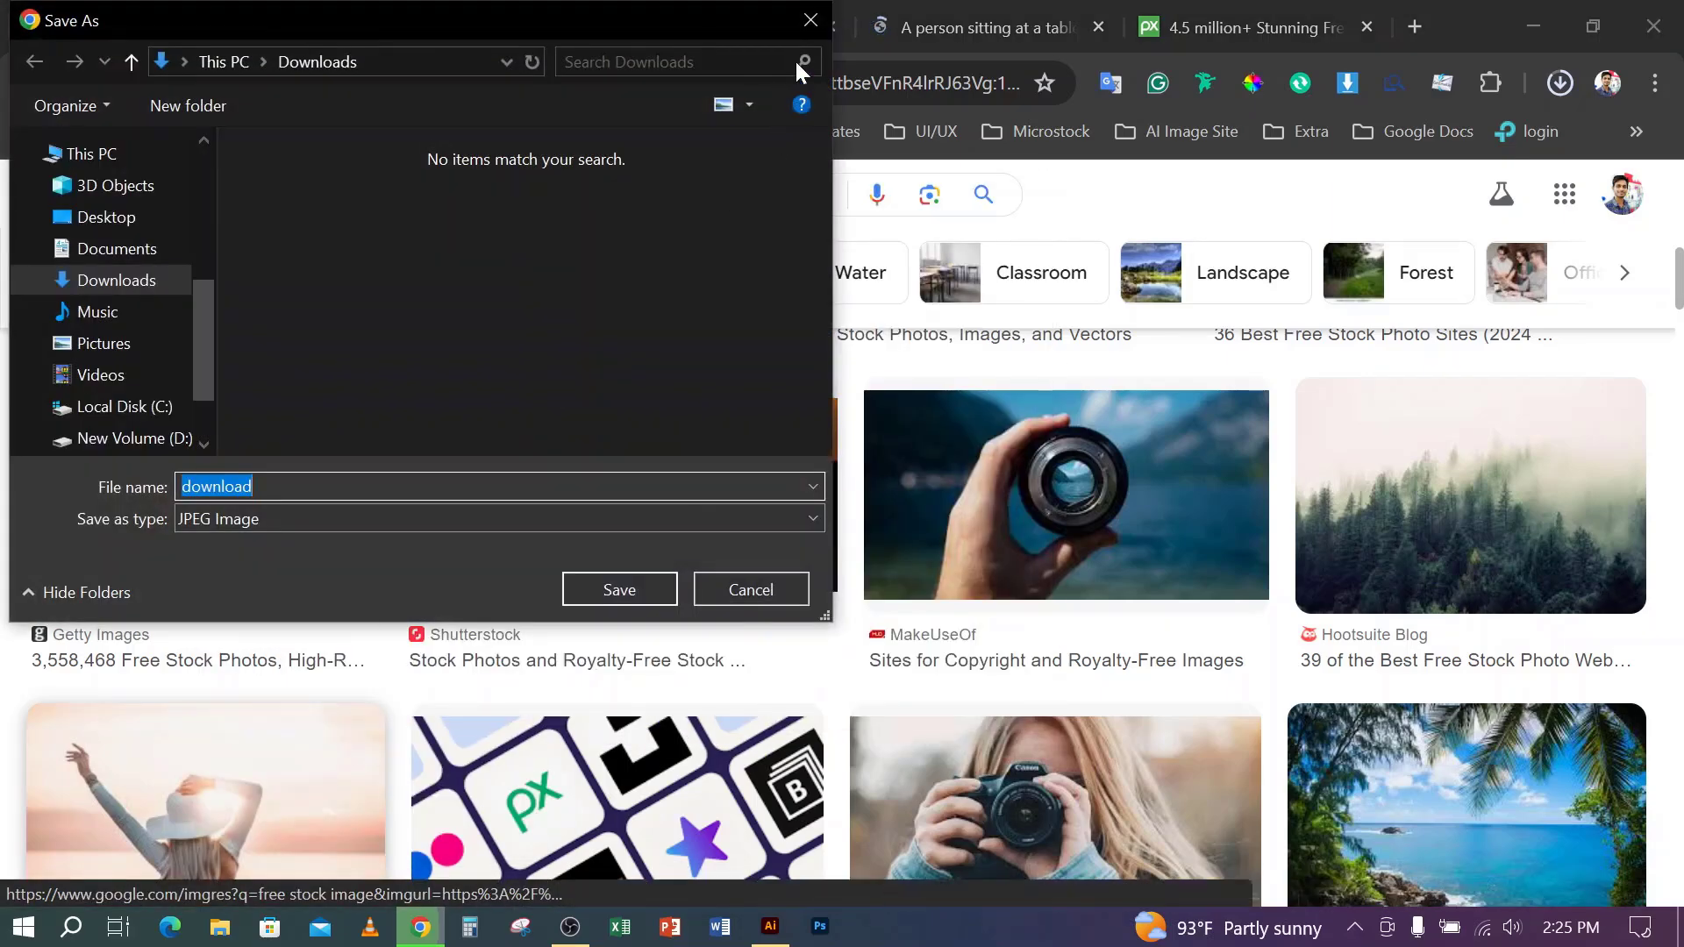
pyautogui.click(810, 20)
# - Save the Freepik photo of three laughing women from the Google results into Downloads as a JPEG named images
pyautogui.scroll(-10, 987, 500)
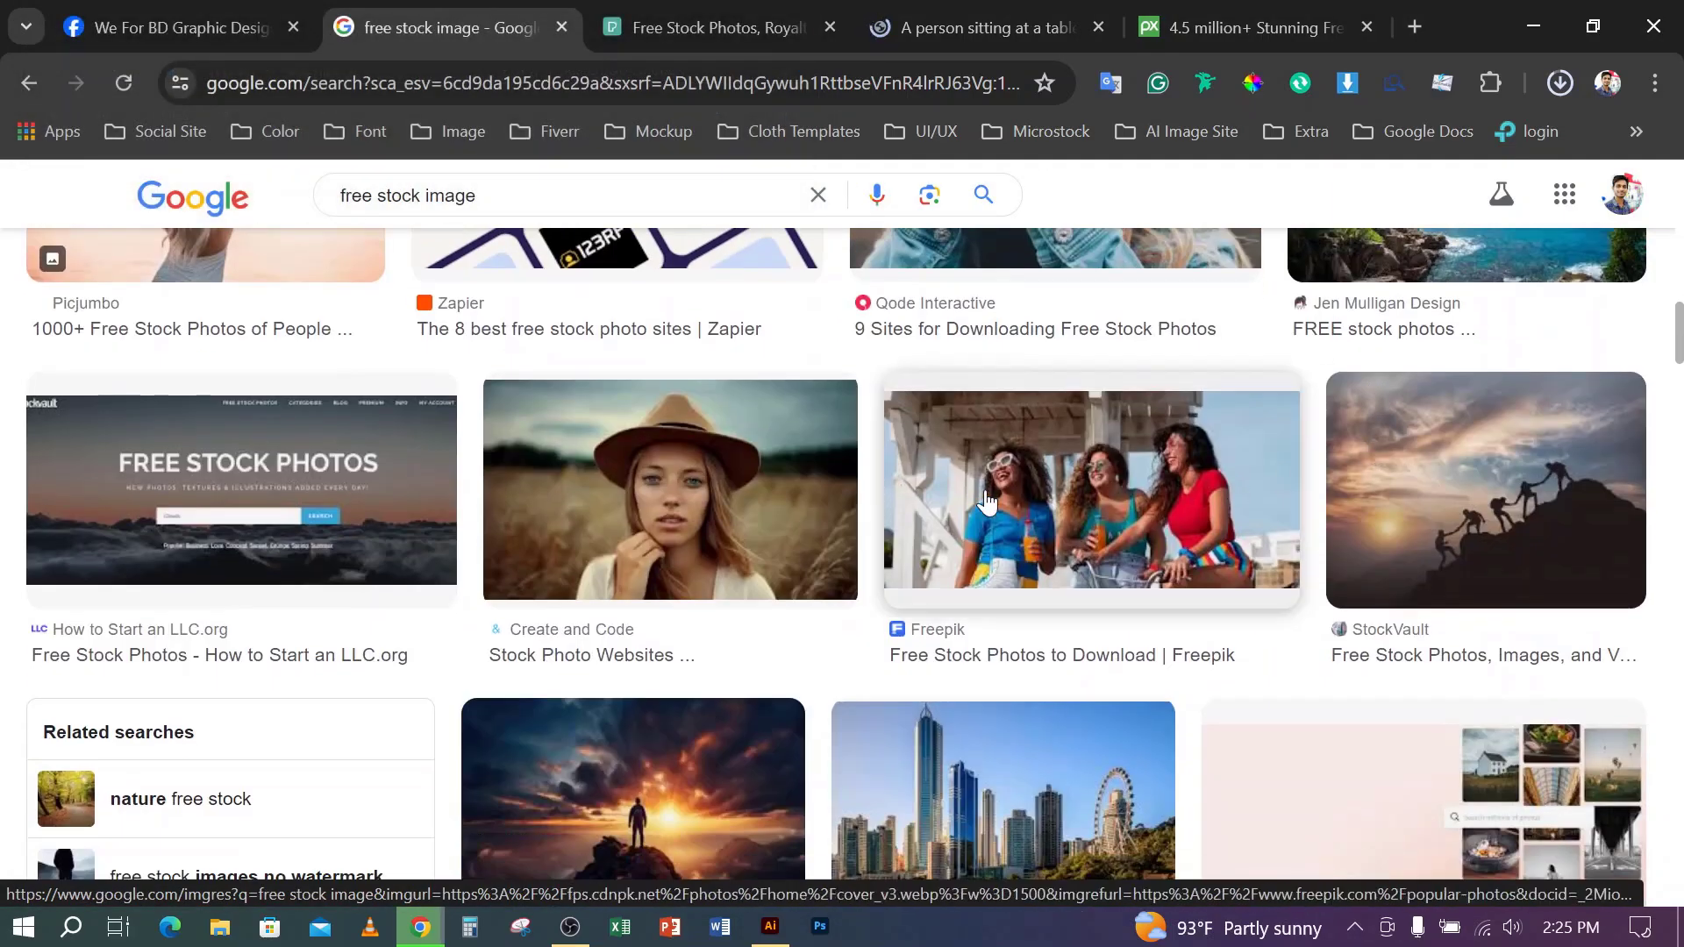
pyautogui.rightClick(985, 496)
pyautogui.click(1085, 419)
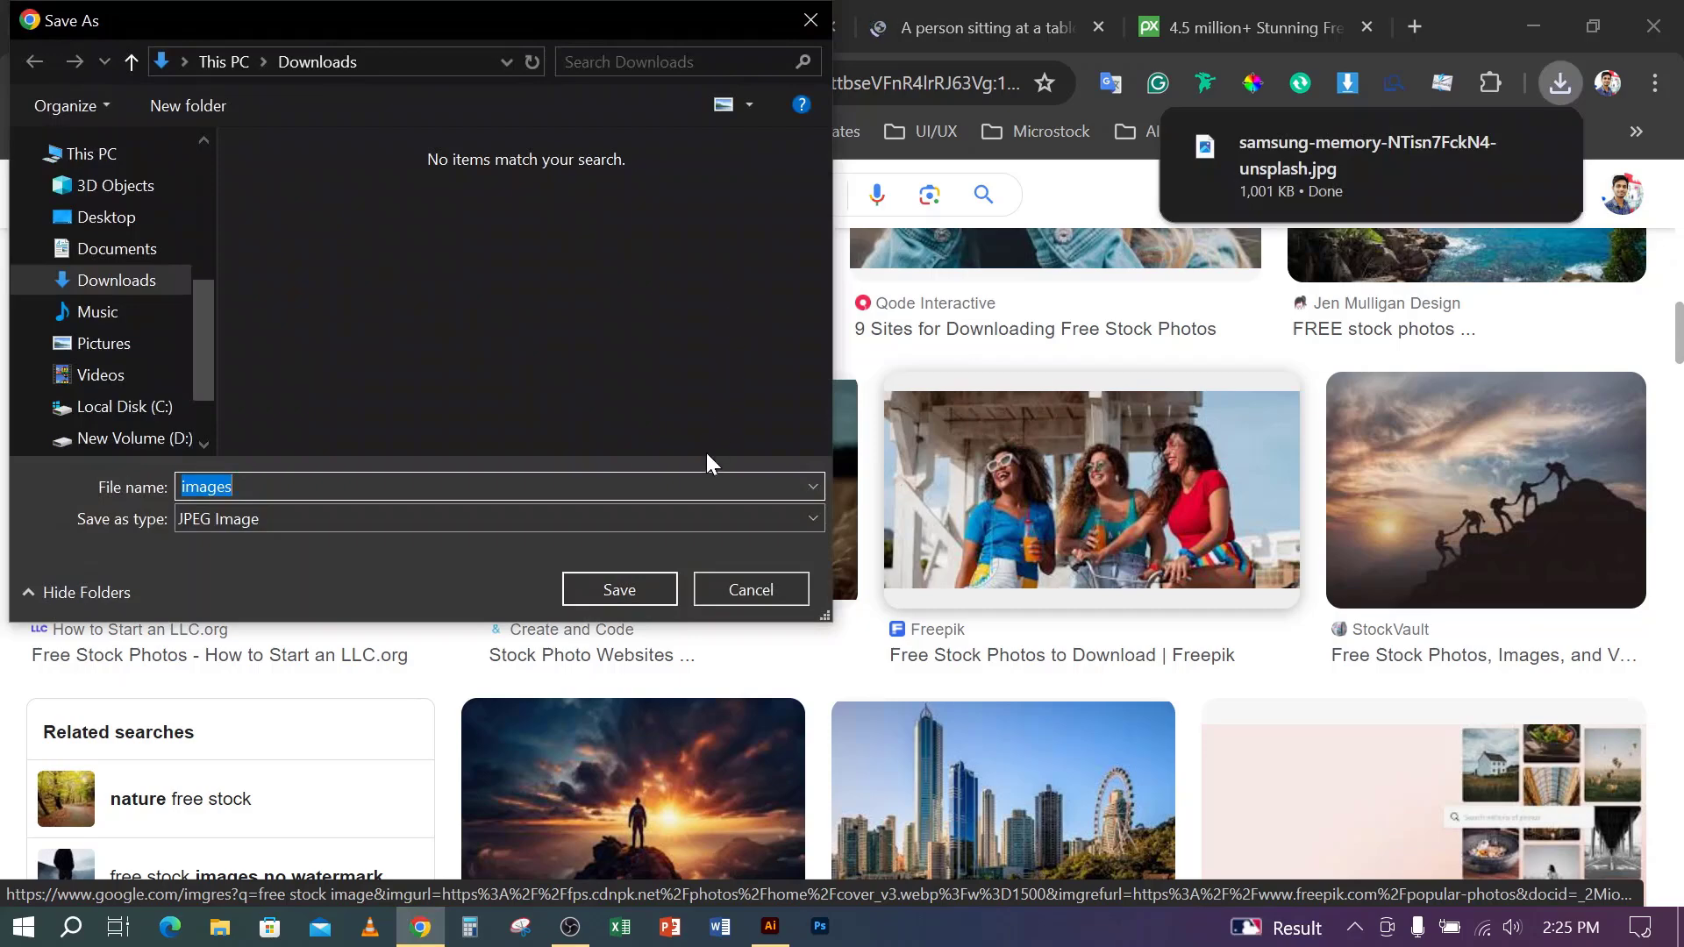
pyautogui.click(659, 585)
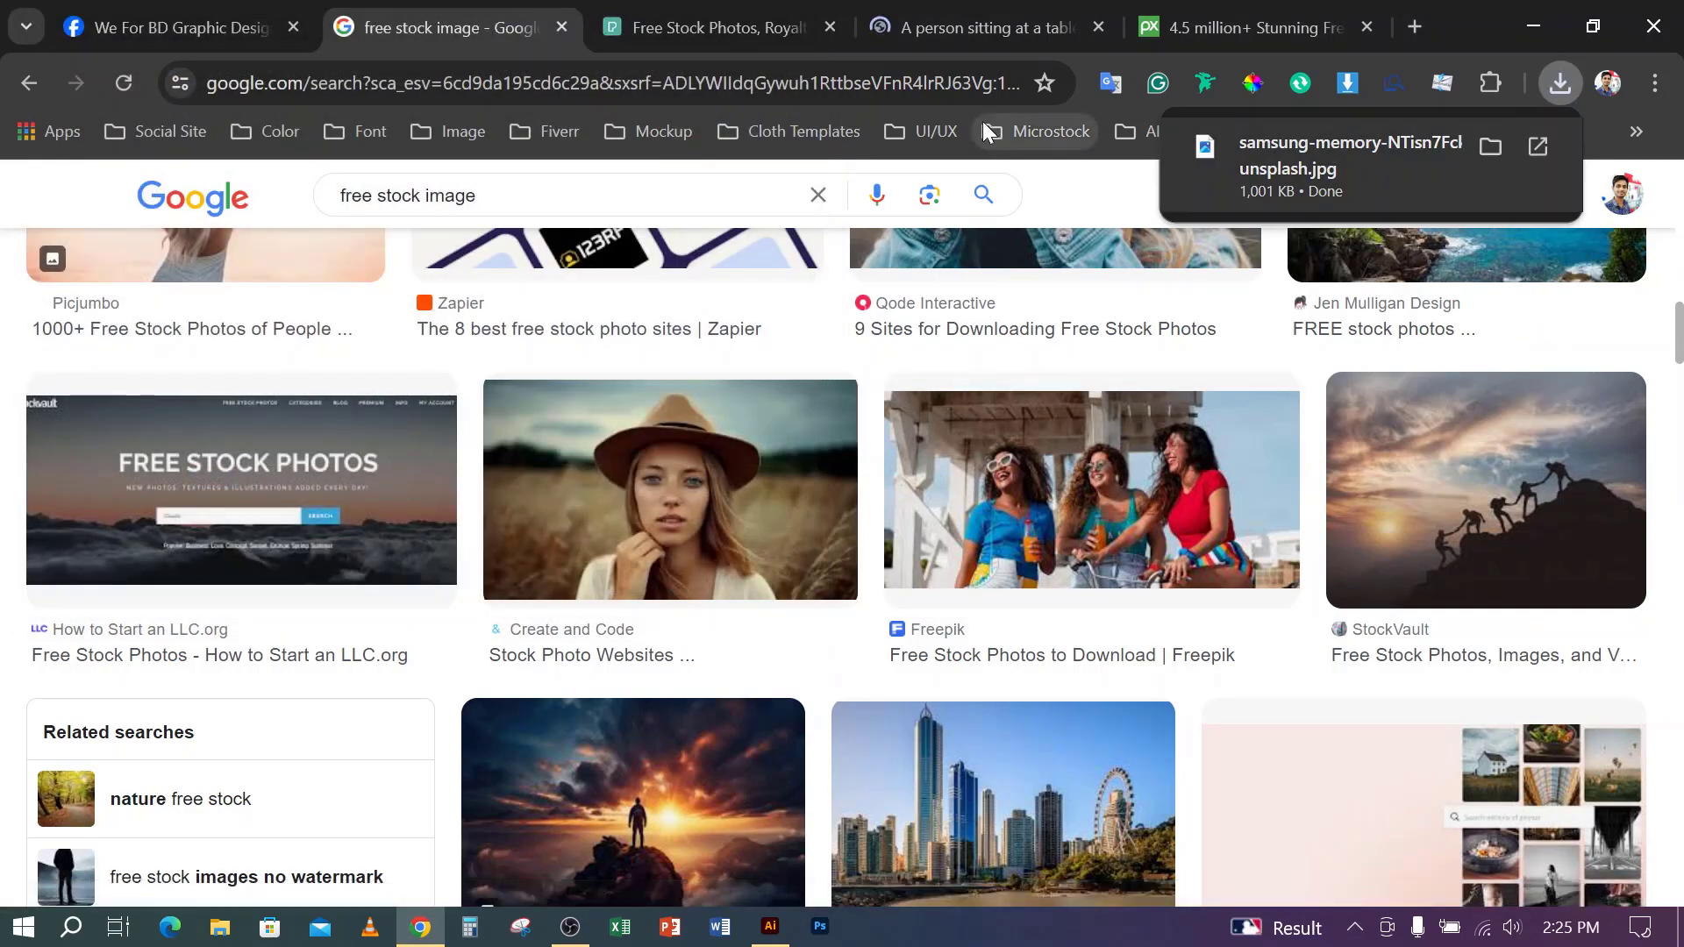
# - Leave the browser and open the Downloads folder in File Explorer
pyautogui.click(1541, 27)
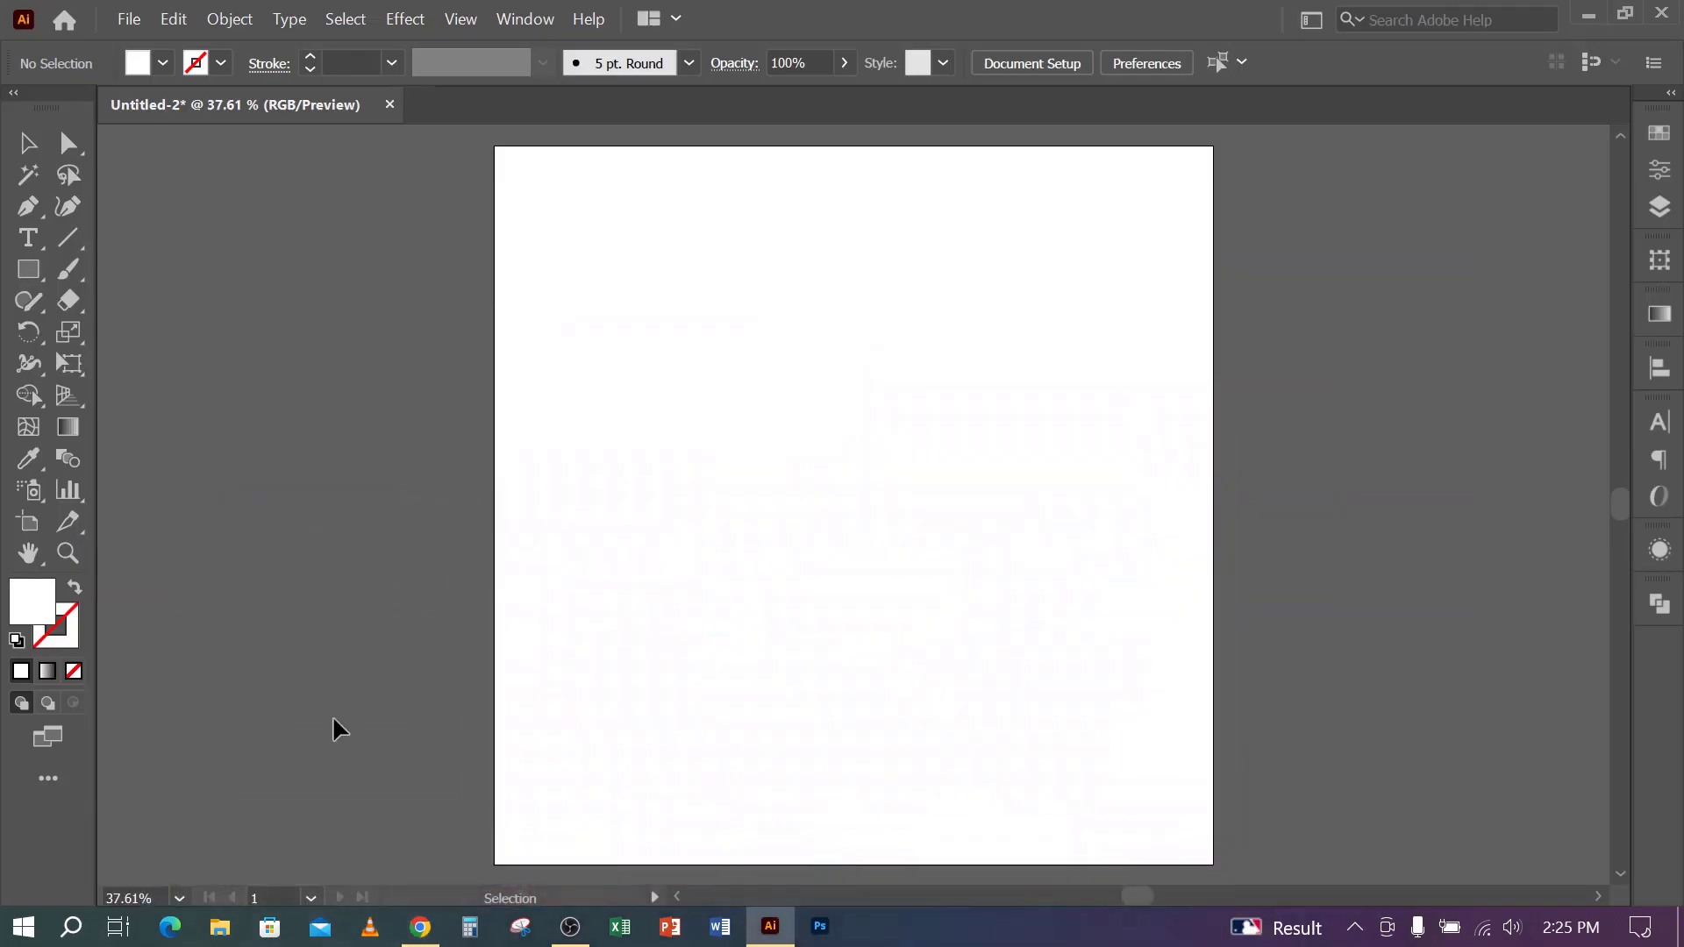
pyautogui.click(420, 927)
pyautogui.click(420, 927)
pyautogui.click(221, 931)
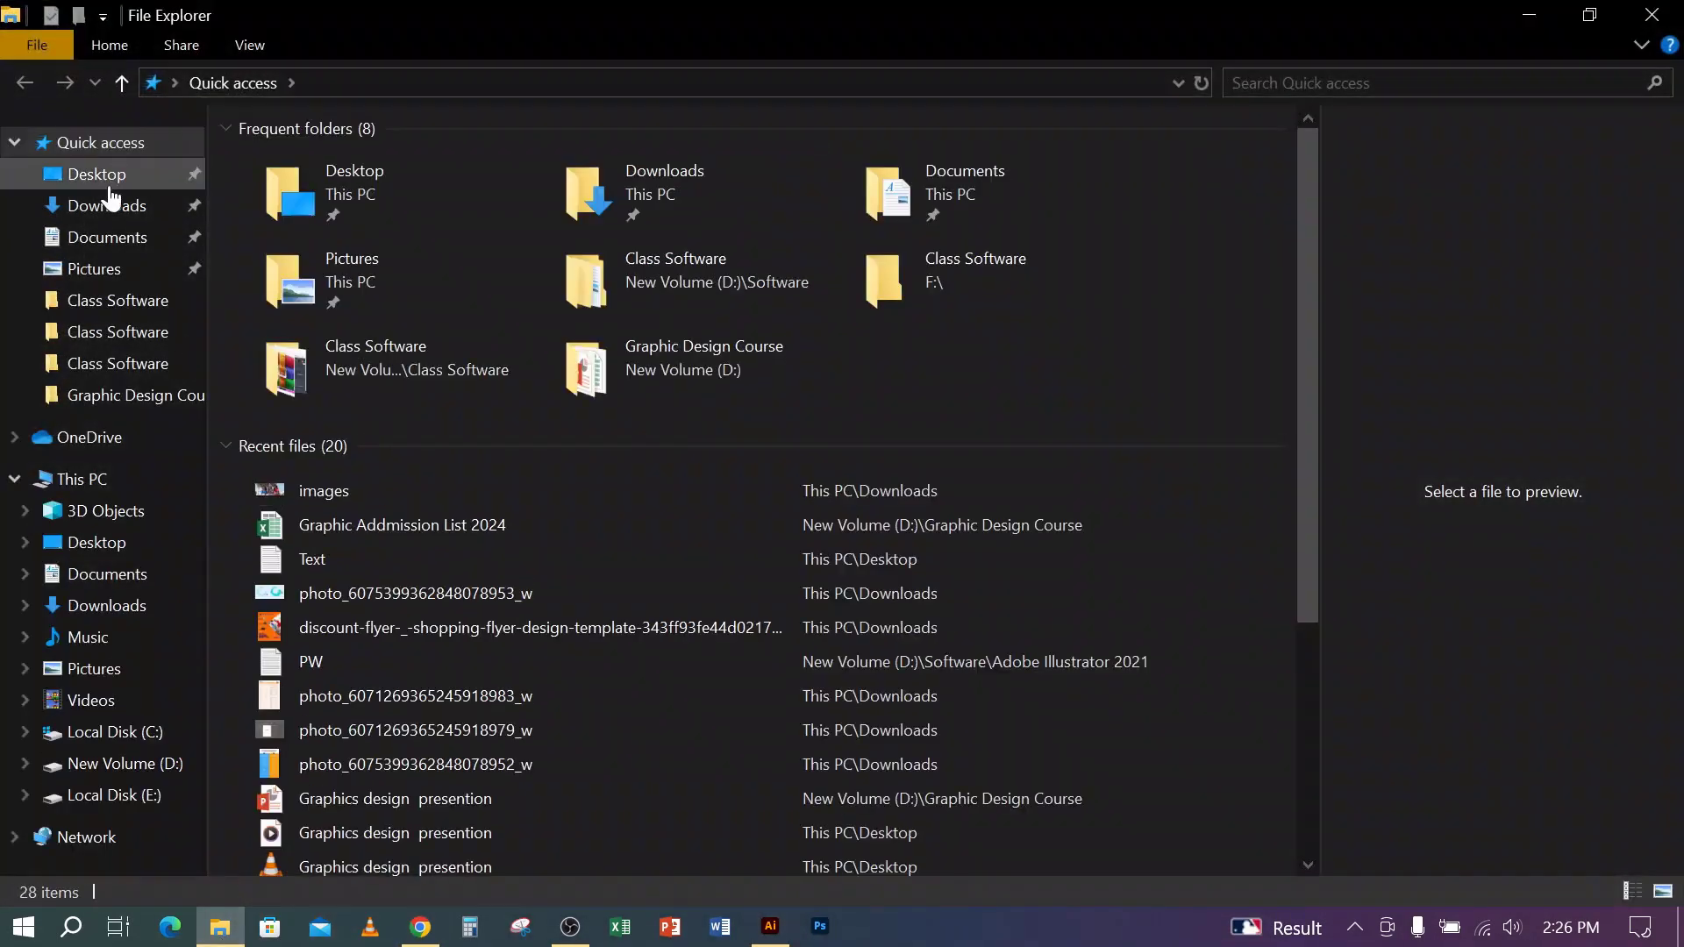
pyautogui.click(99, 211)
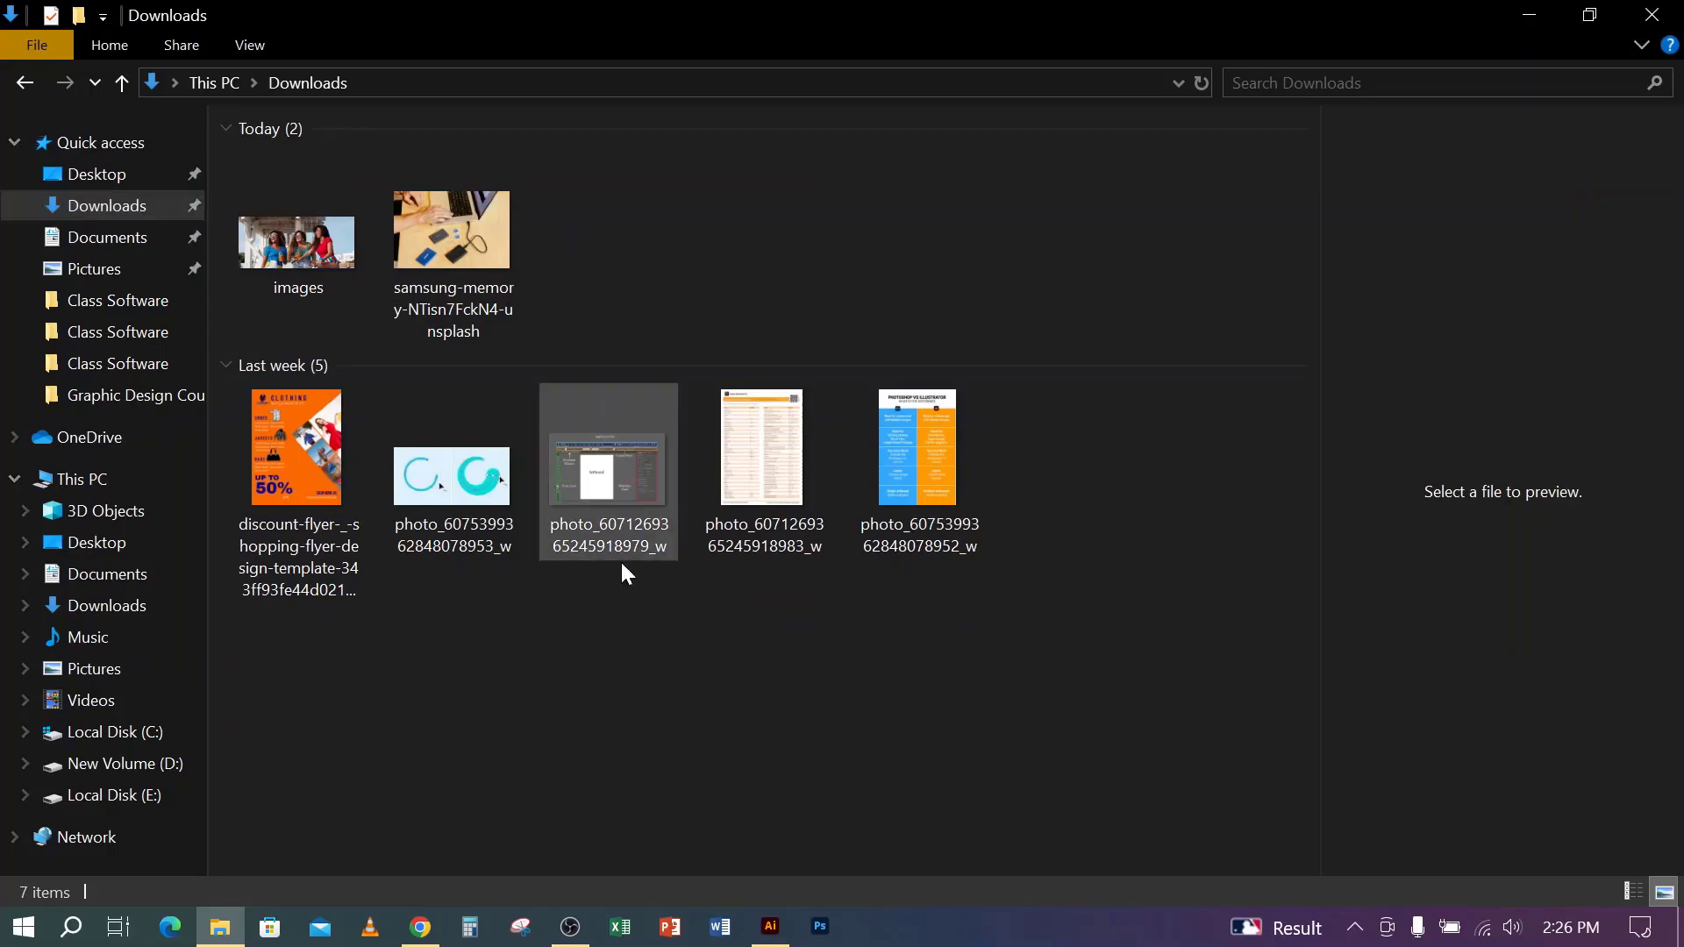
# - Bring the images photo from the Downloads folder onto the empty Illustrator artboard
pyautogui.click(770, 927)
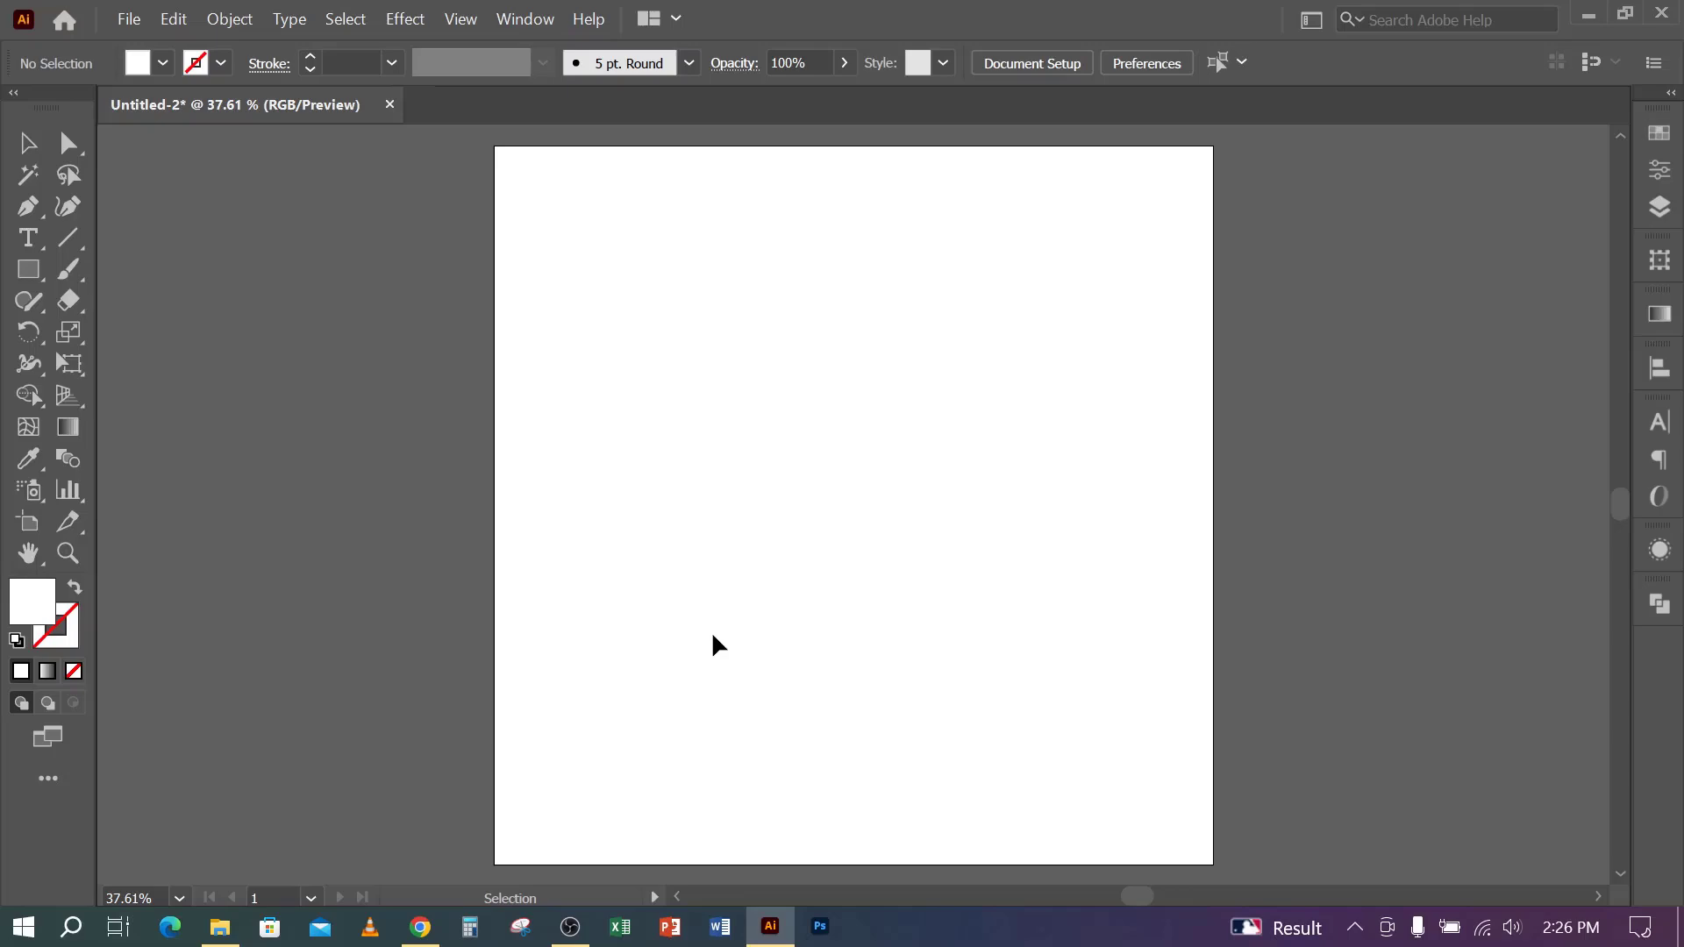
pyautogui.click(220, 927)
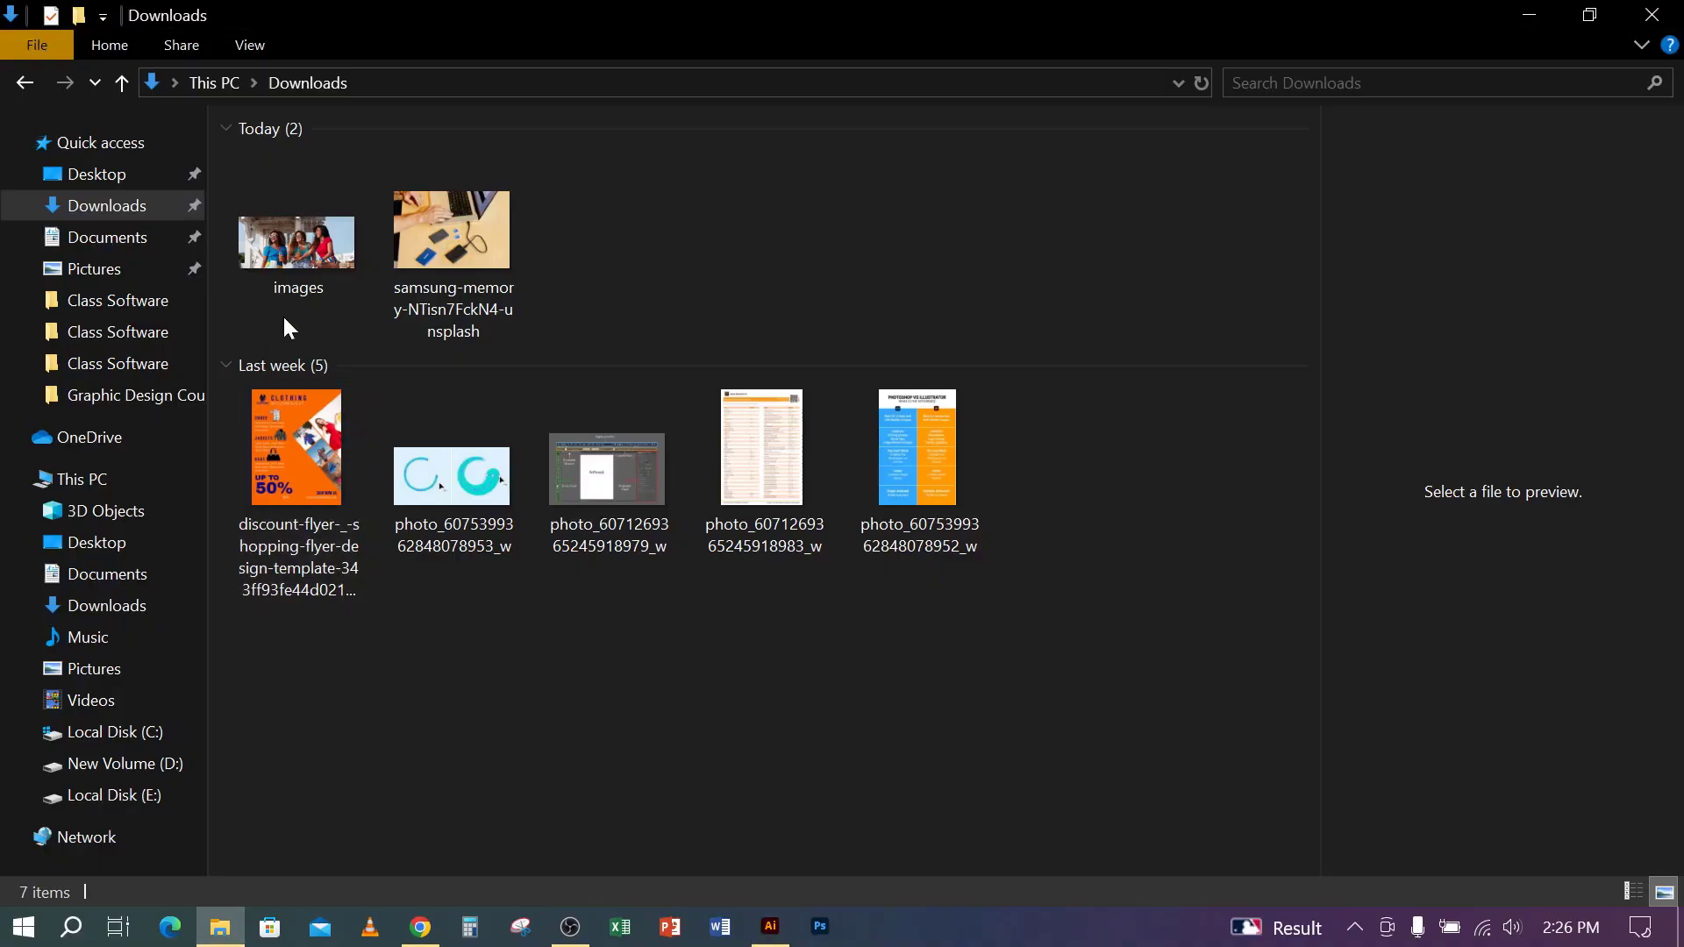
pyautogui.click(293, 237)
pyautogui.moveTo(293, 237); pyautogui.dragTo(783, 417)
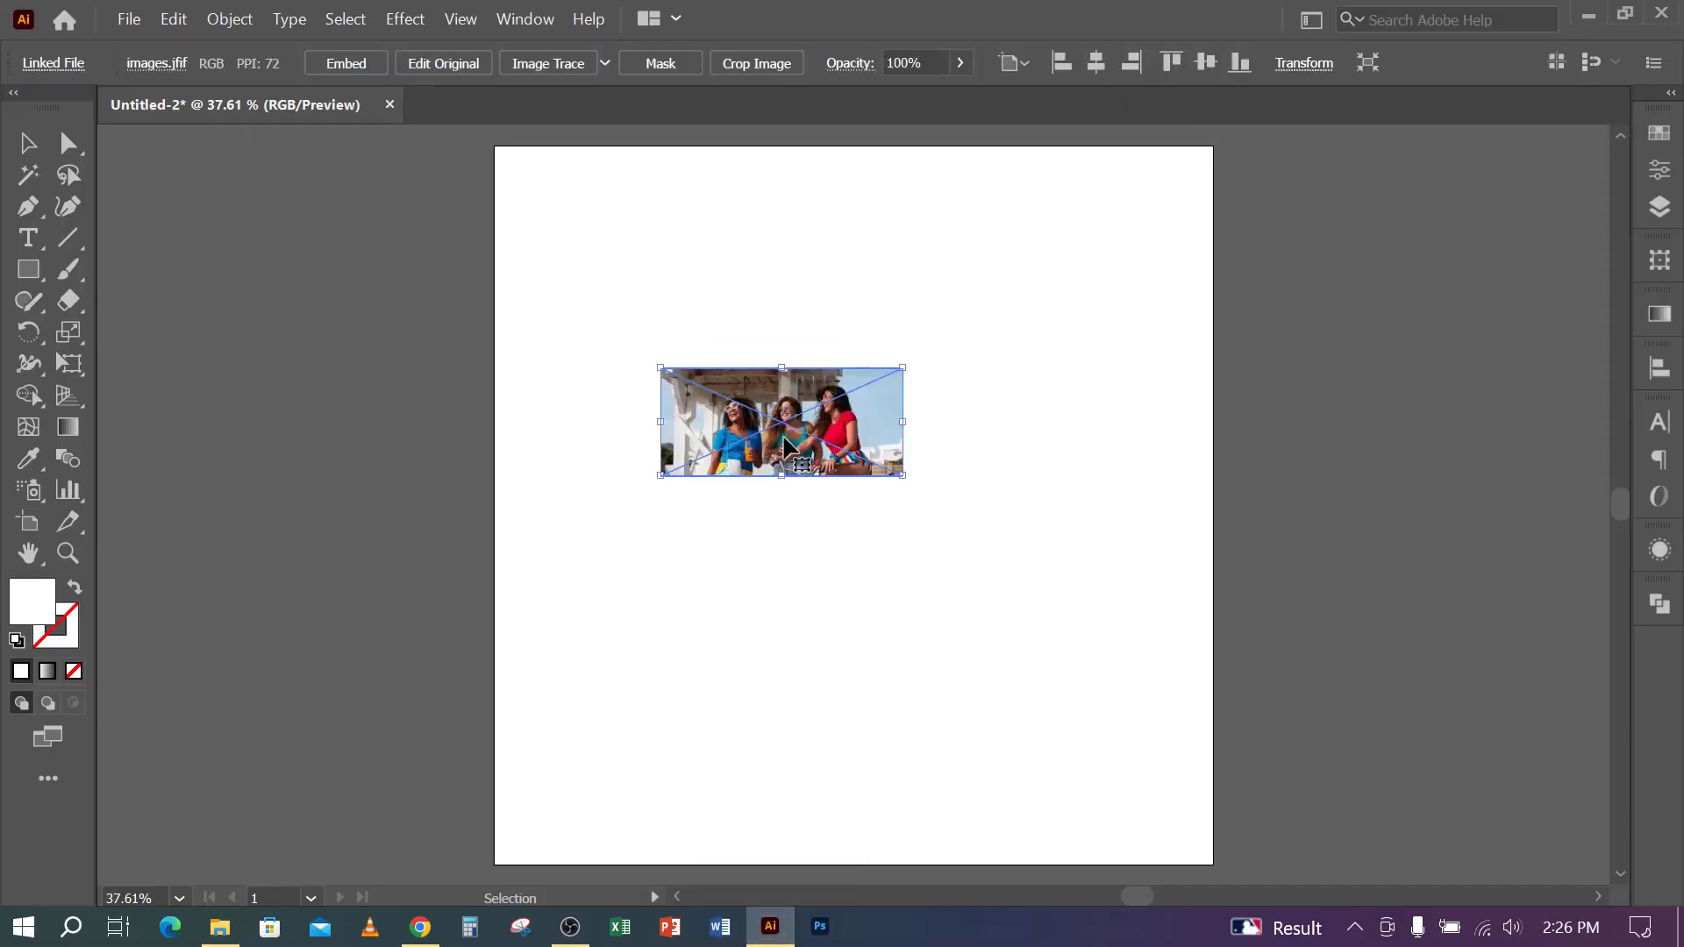
# - Bring the samsung-memory-NTisn7FckN4-unsplash photo from Downloads into the Illustrator document and embed it
pyautogui.click(220, 927)
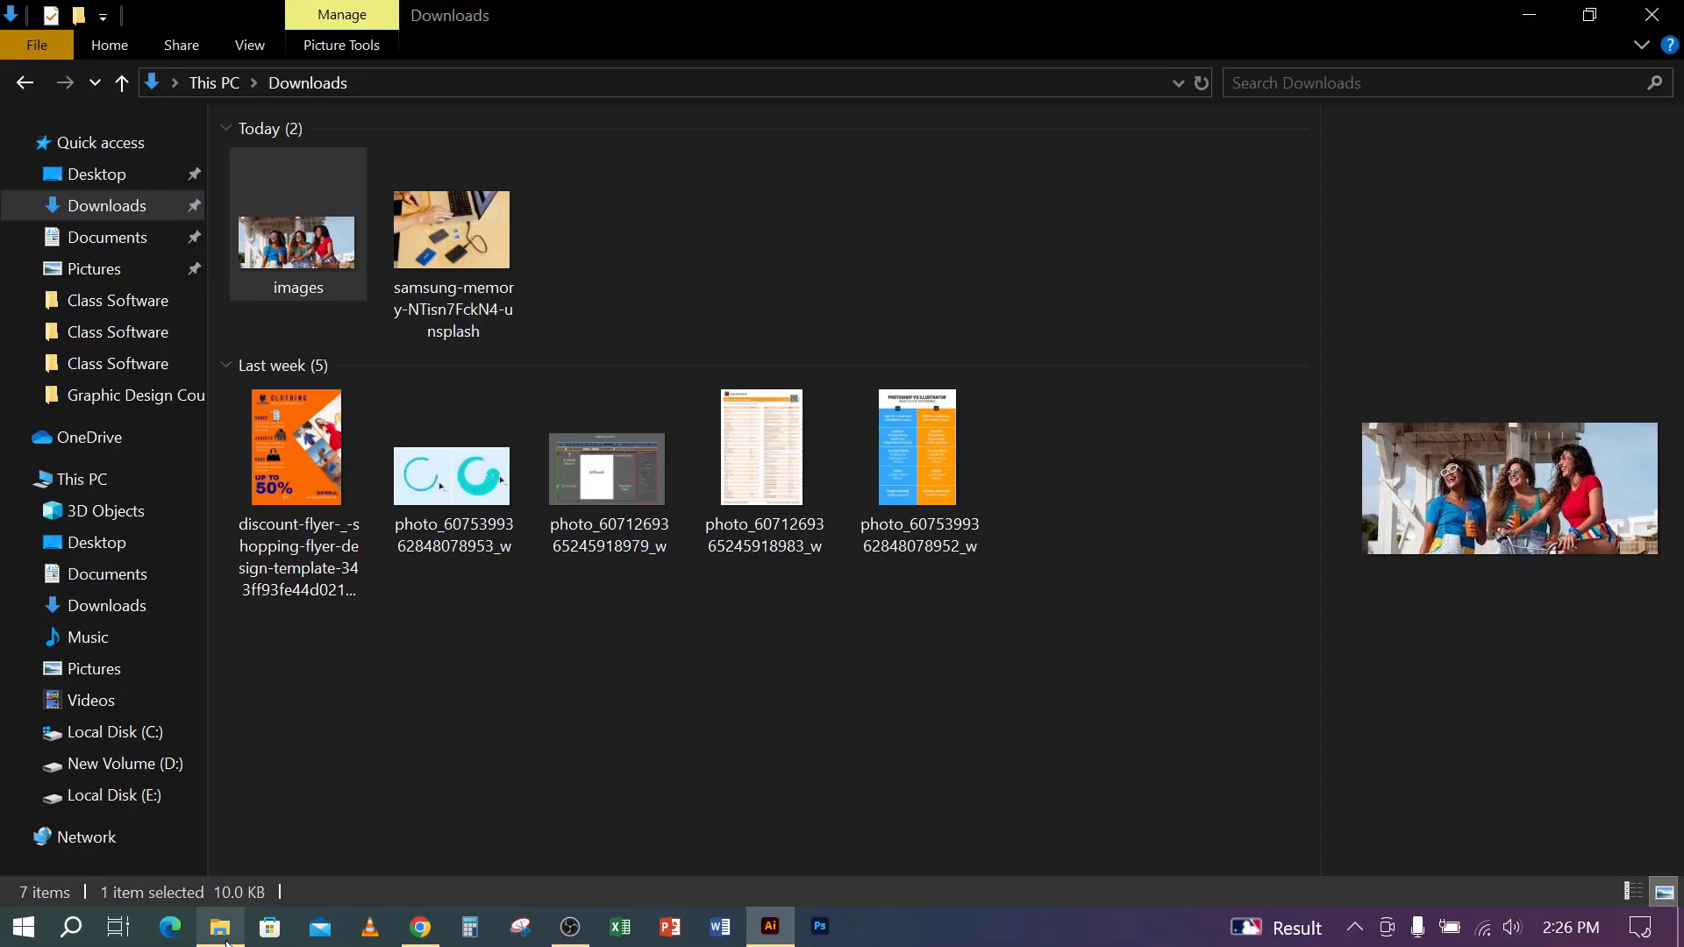
pyautogui.moveTo(454, 224); pyautogui.dragTo(565, 356)
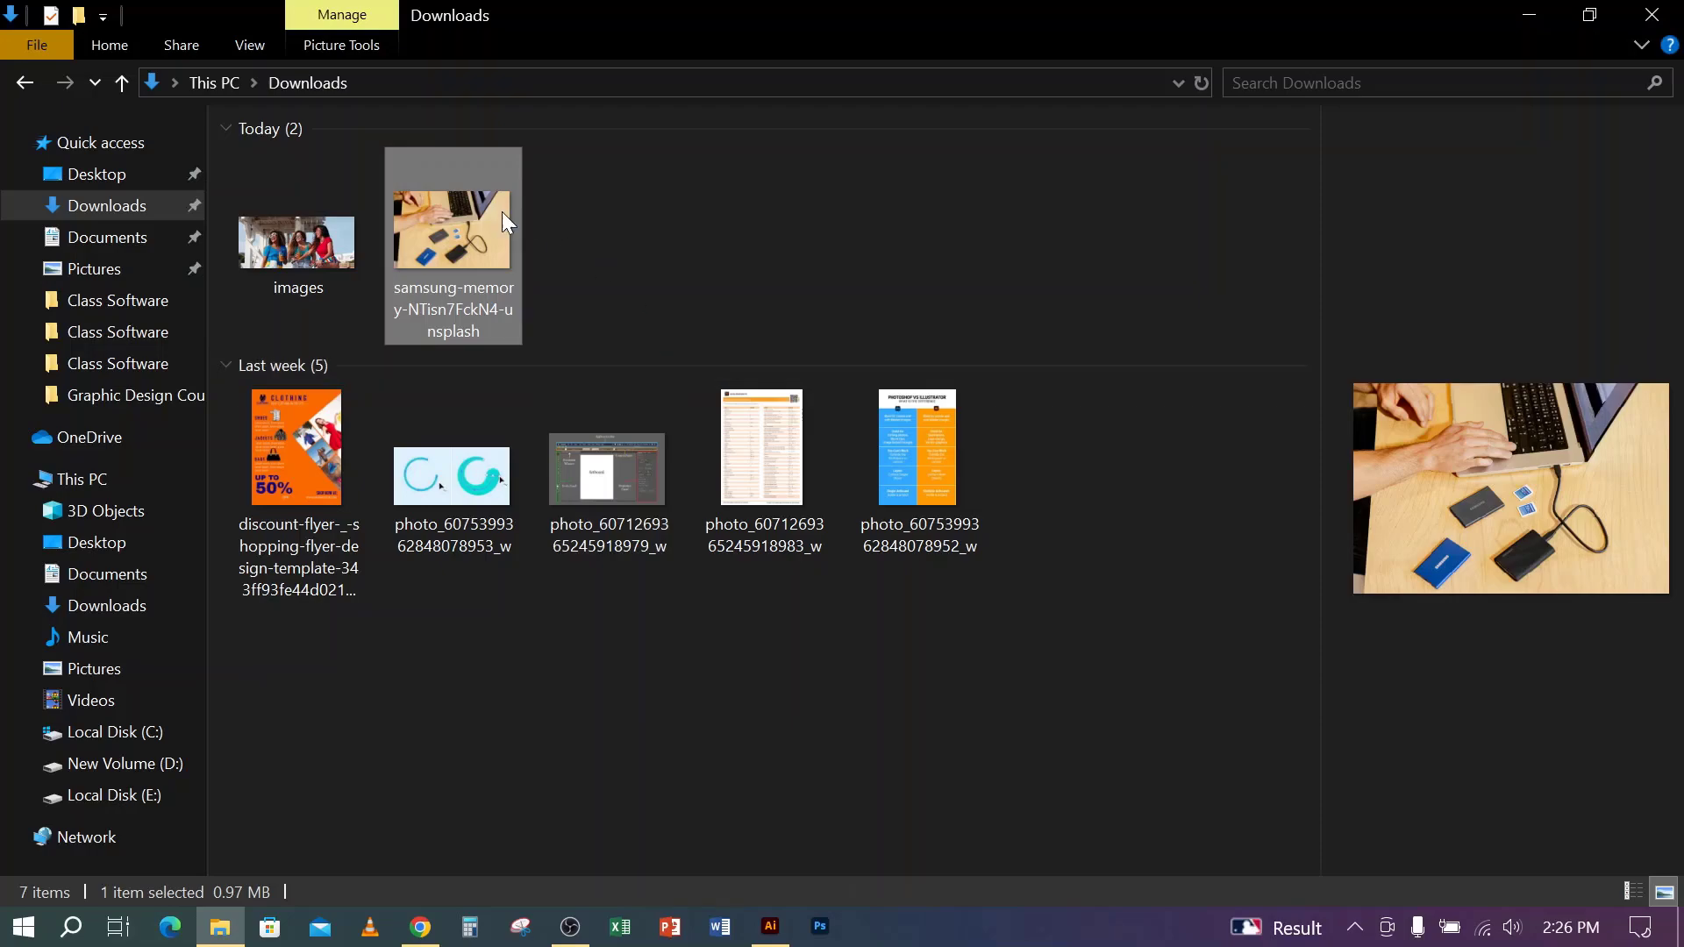
pyautogui.moveTo(502, 213); pyautogui.dragTo(1076, 456)
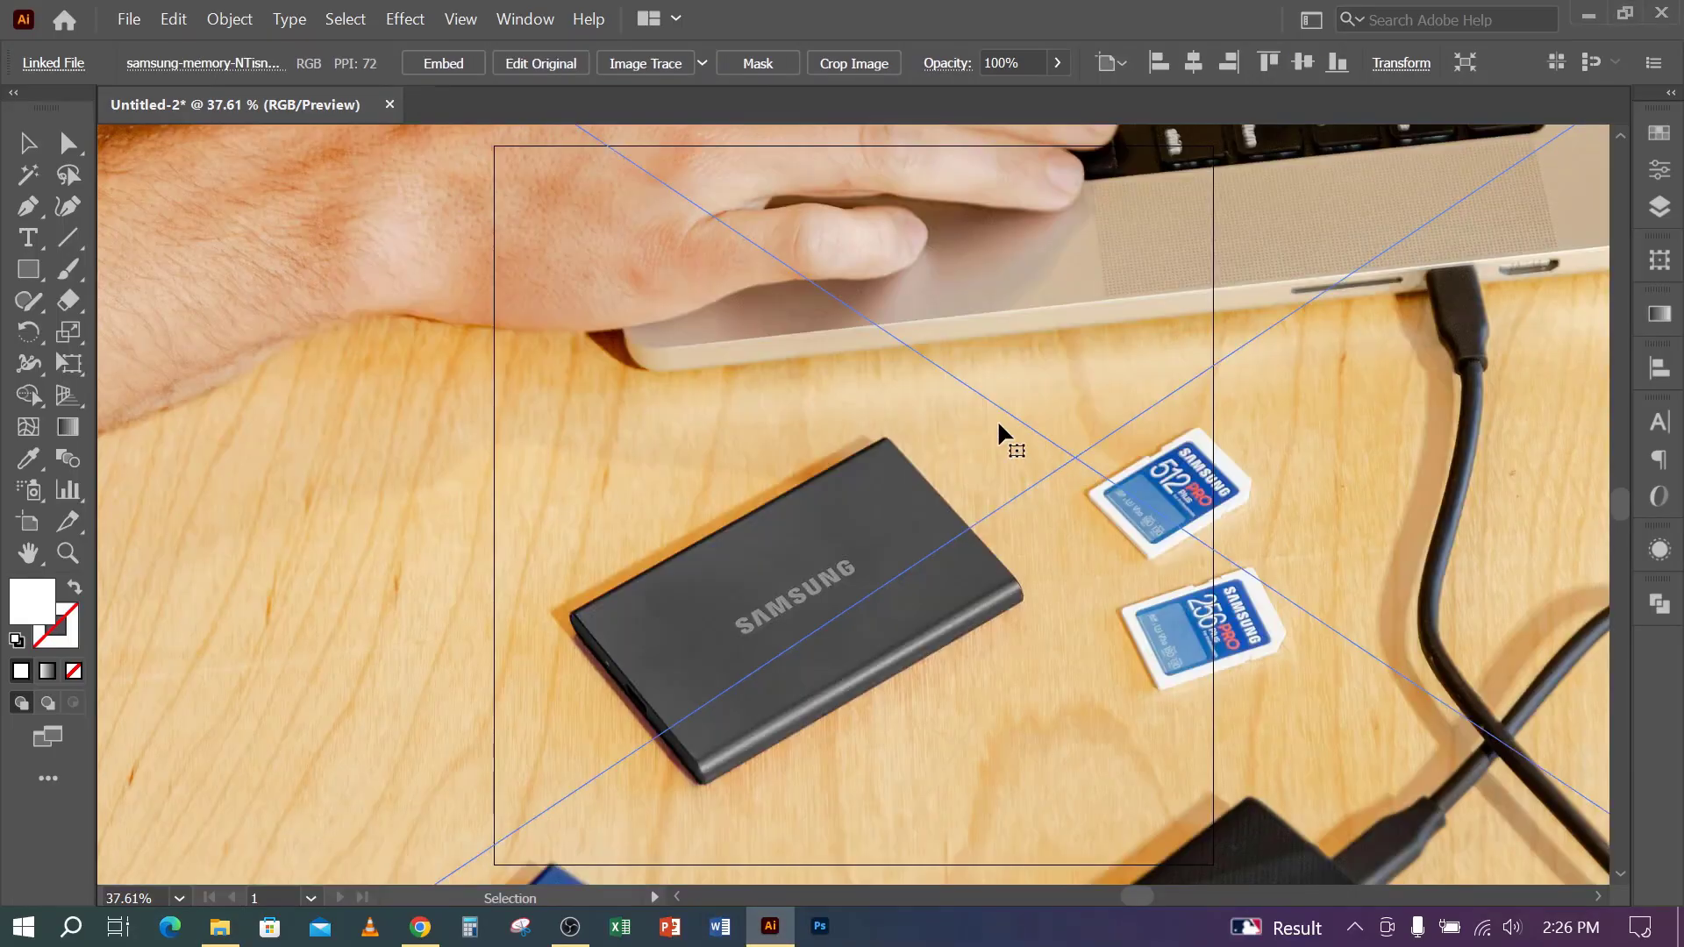
pyautogui.click(444, 61)
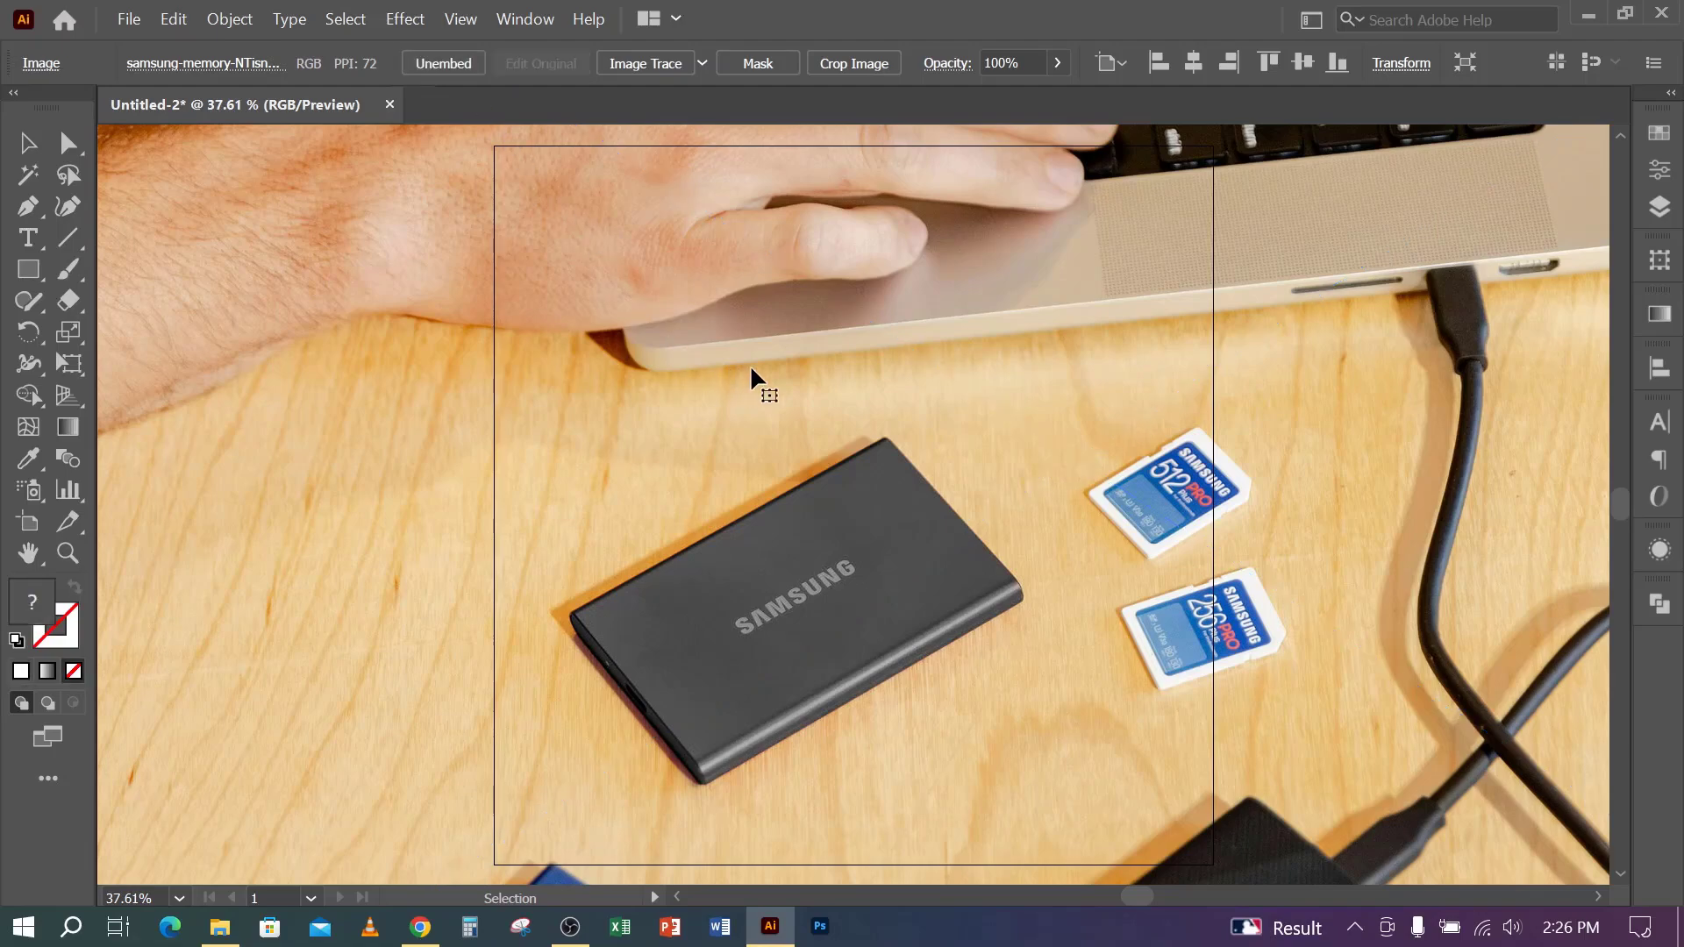
# - Move the embedded laptop photo downward so it uncovers the upper edge of the artboard
pyautogui.scroll(-3, 750, 364)
pyautogui.scroll(-1, 750, 364)
pyautogui.scroll(1, 750, 365)
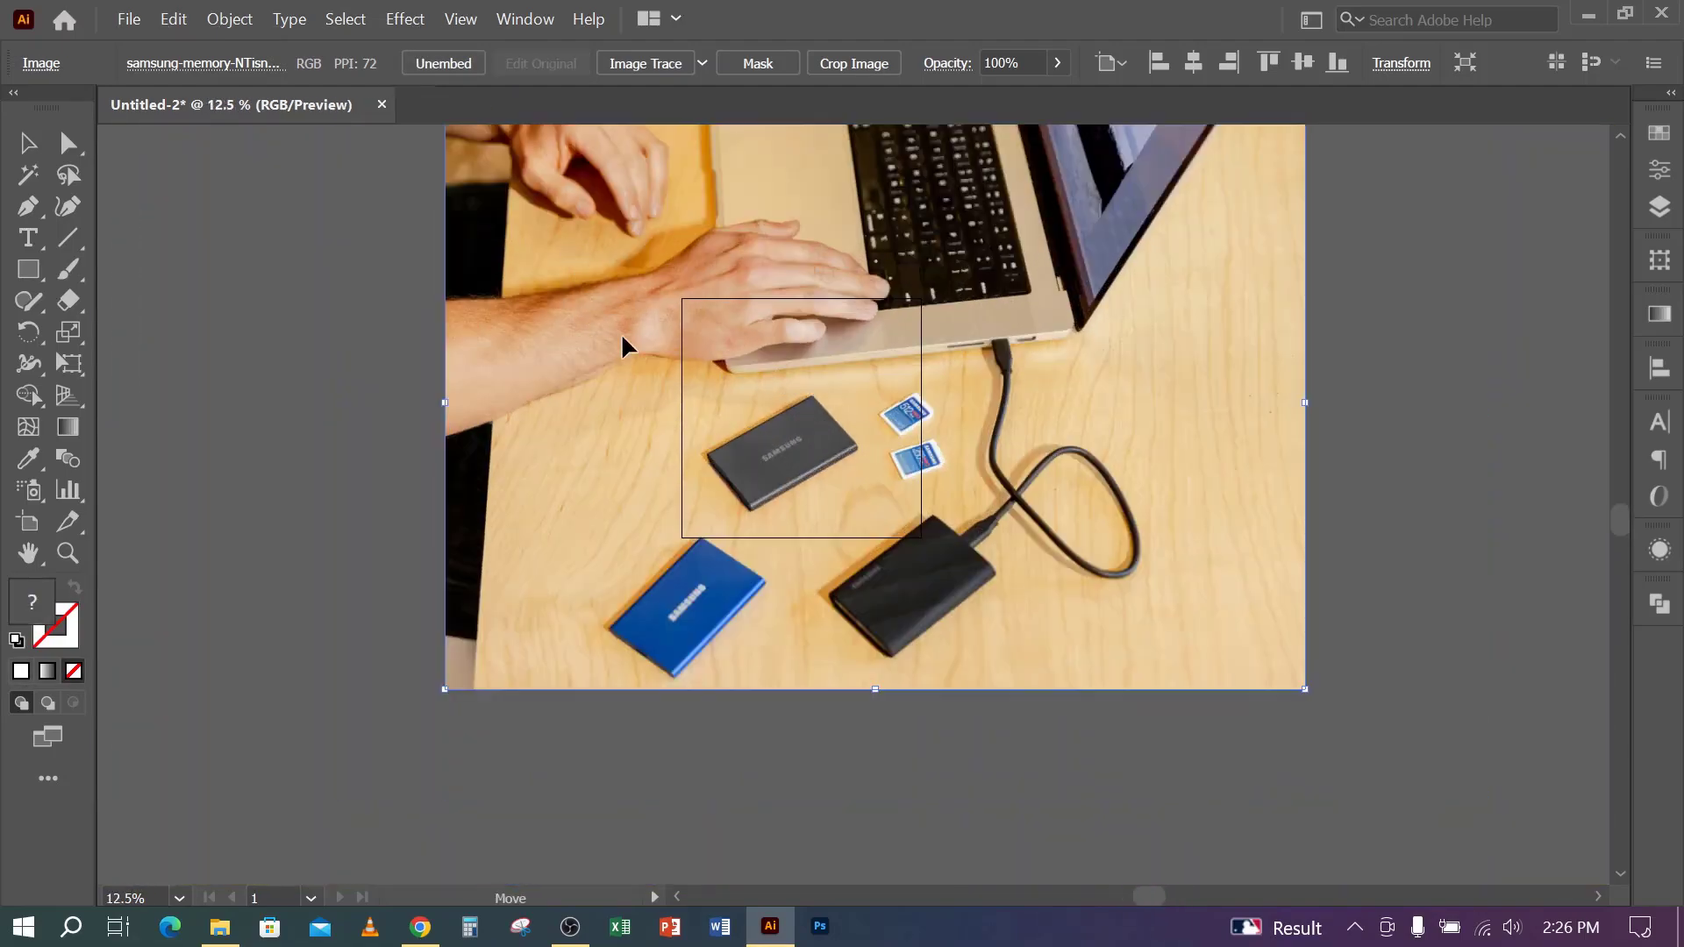
pyautogui.moveTo(622, 338); pyautogui.dragTo(515, 496)
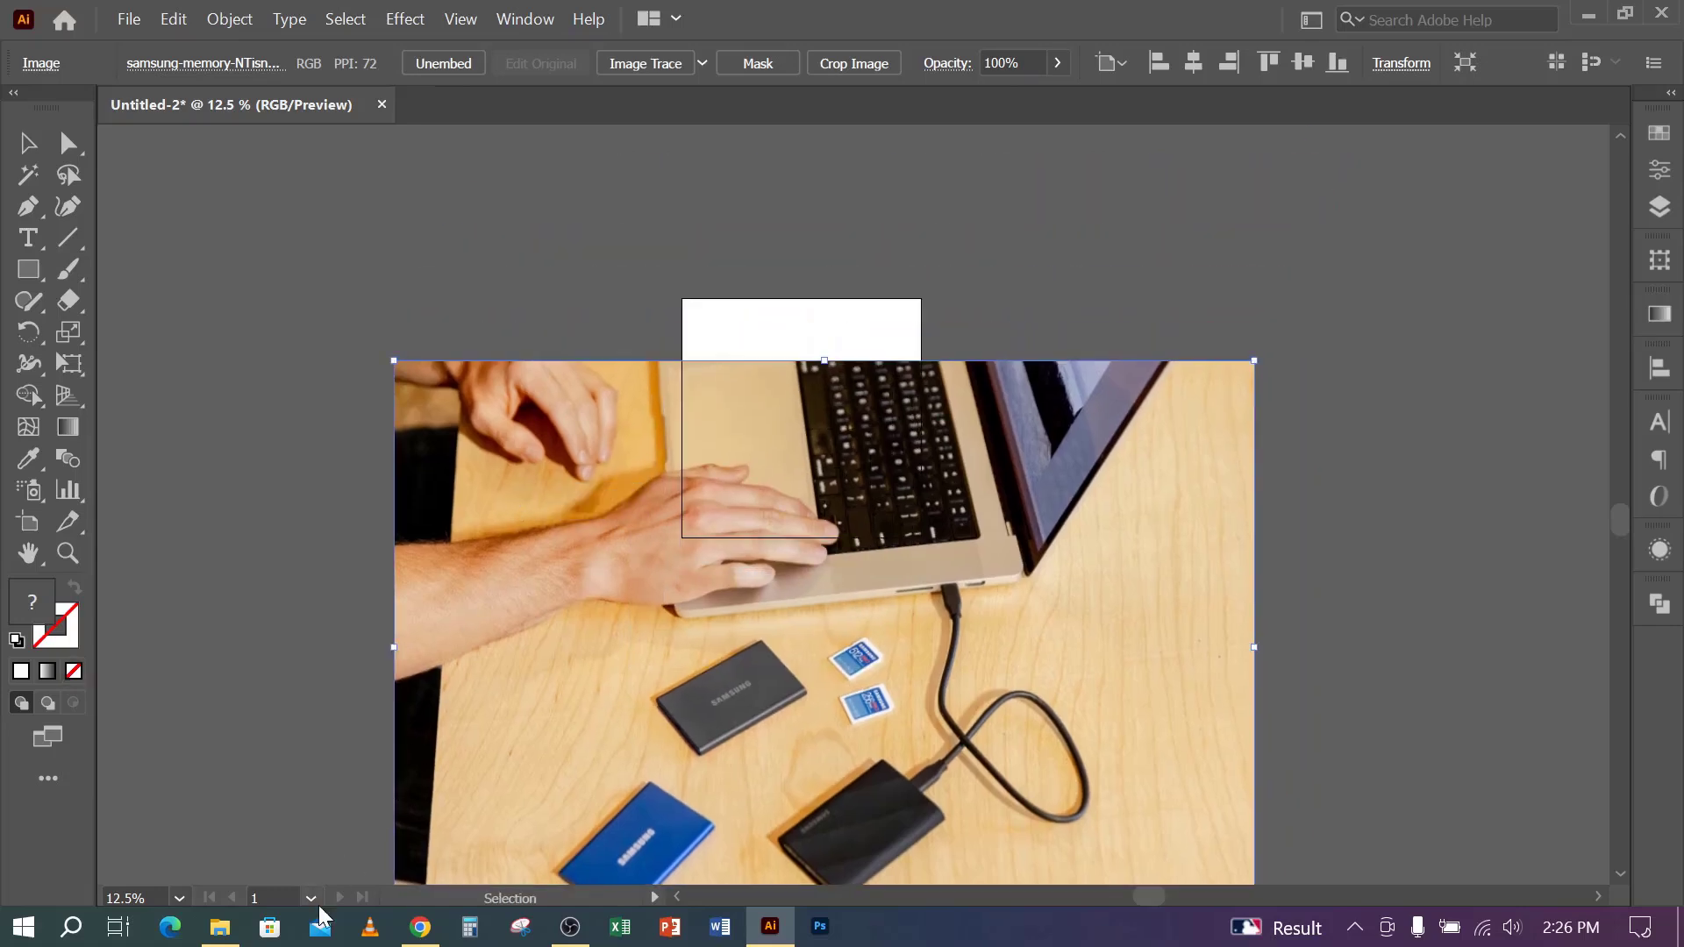
# - Bring the orange clothing discount flyer from Downloads into the Illustrator document and delete it again
pyautogui.click(219, 927)
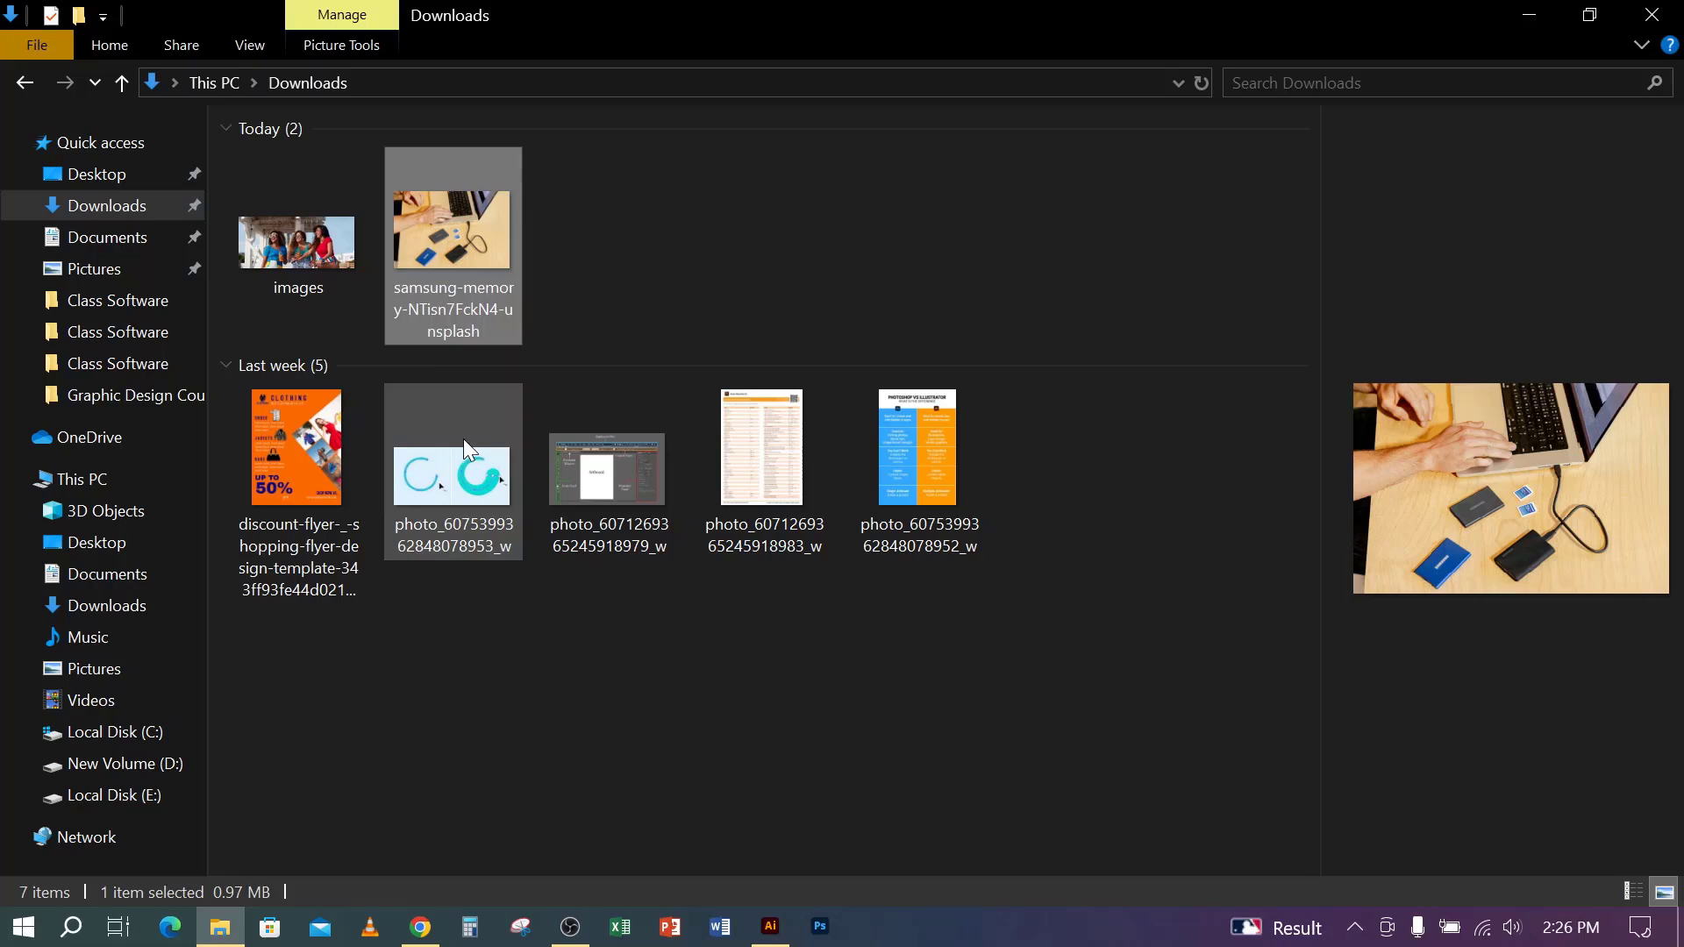
pyautogui.click(283, 484)
pyautogui.moveTo(282, 484); pyautogui.dragTo(944, 279)
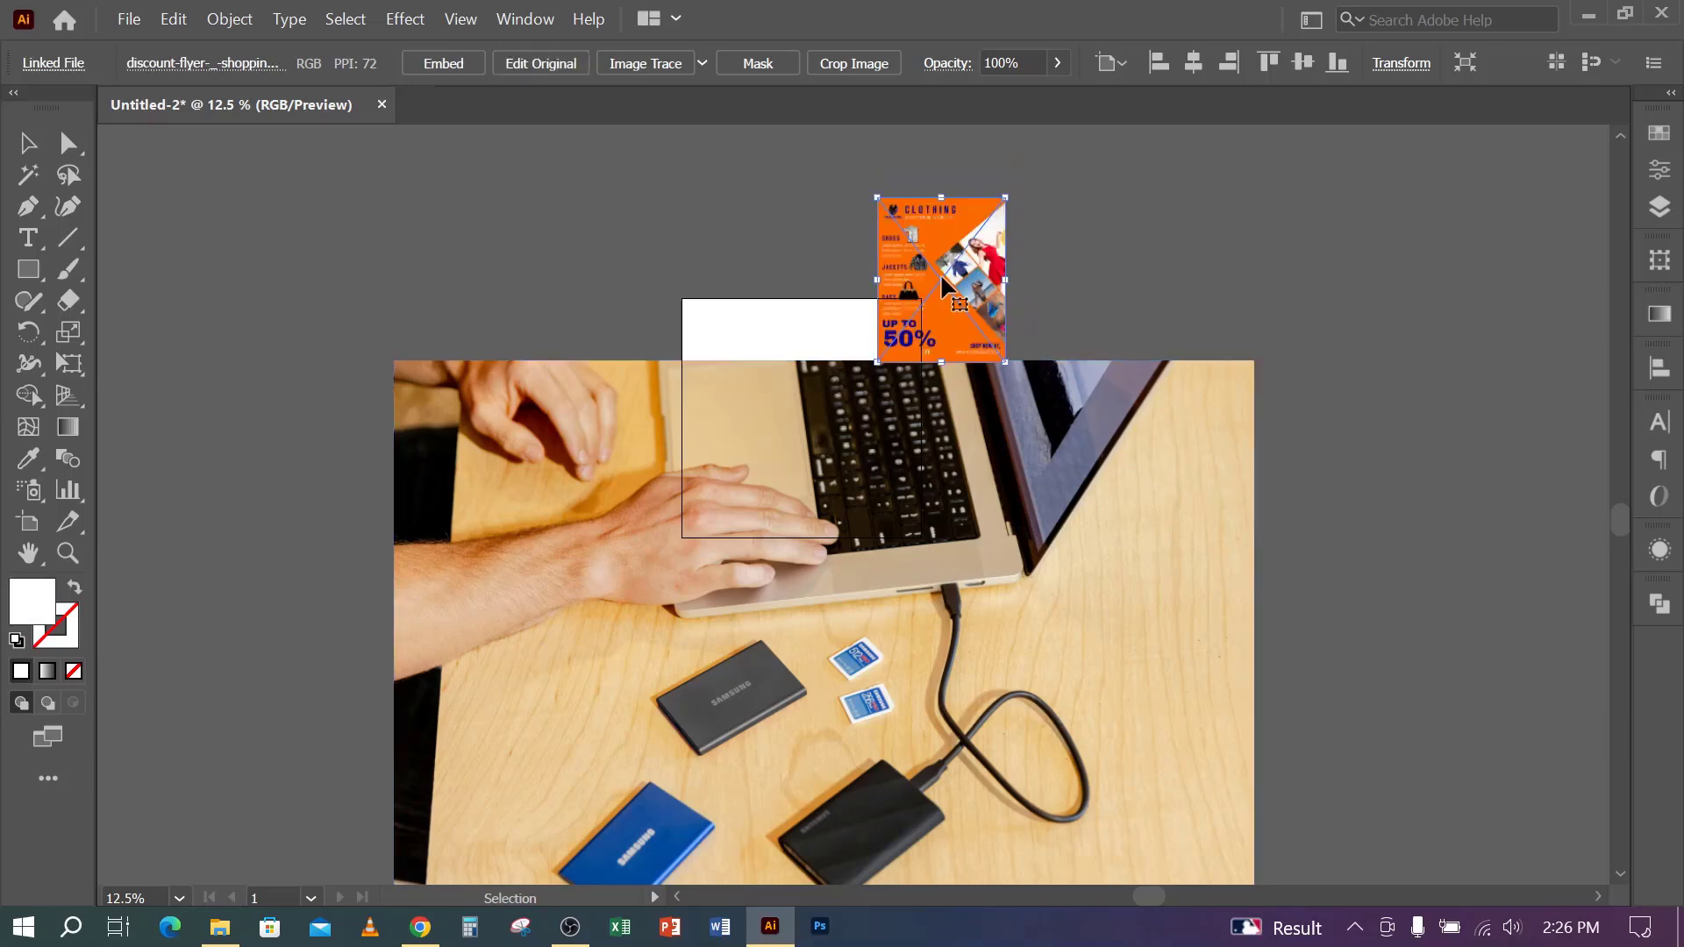
pyautogui.press('\\')
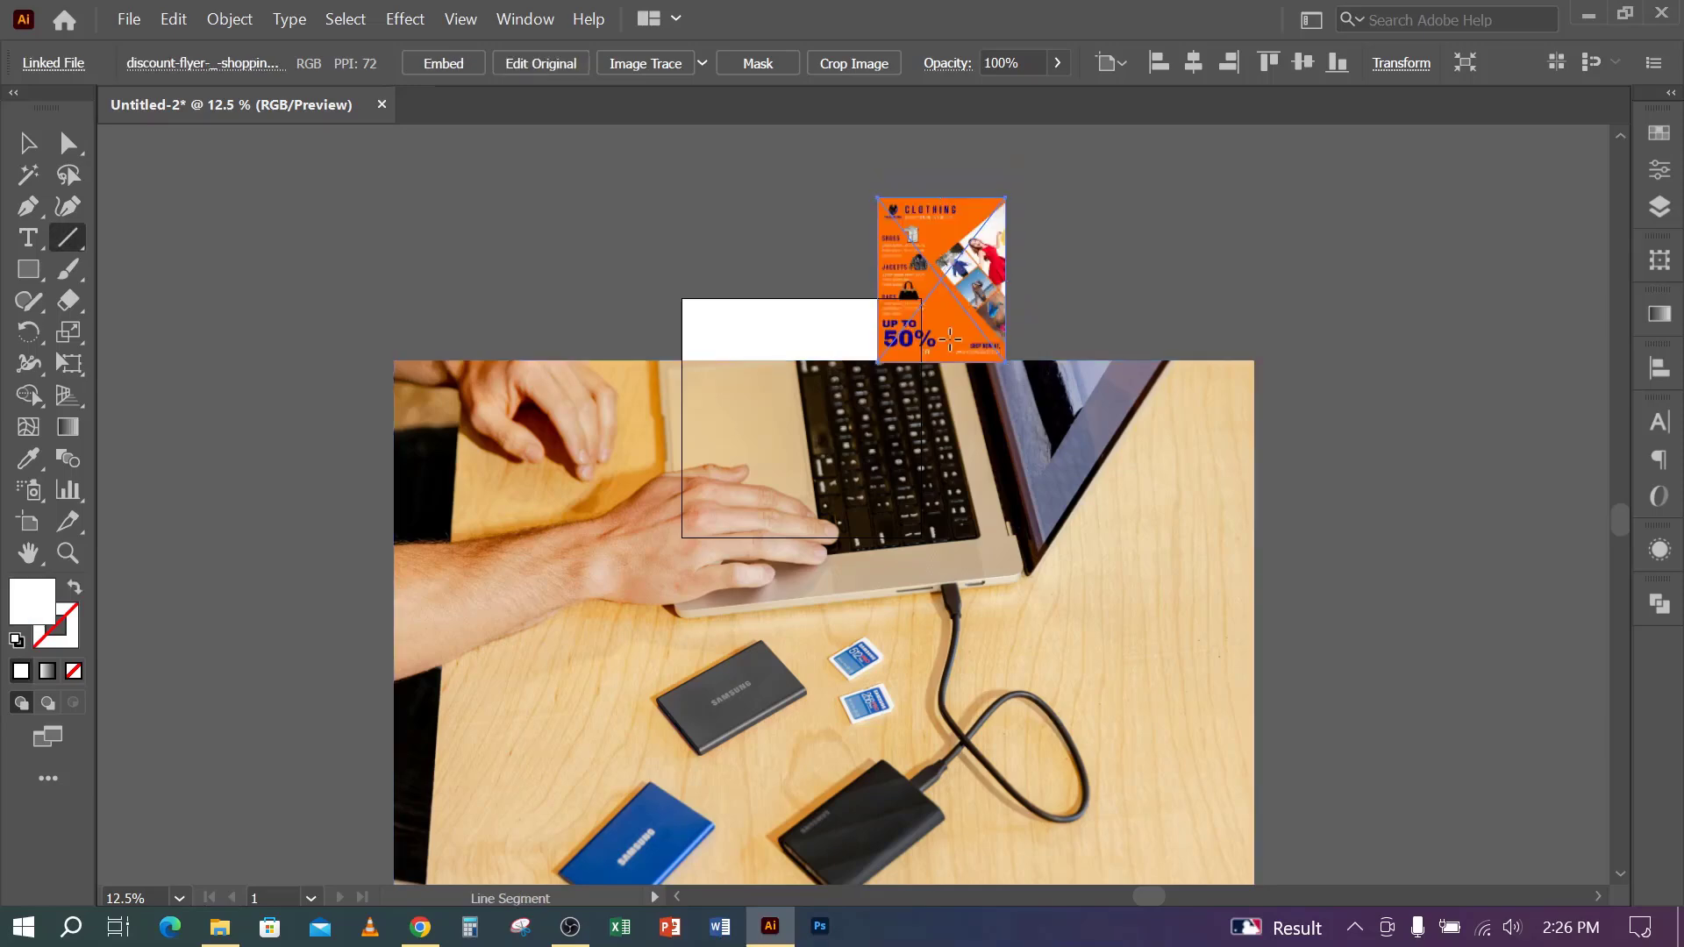
pyautogui.press('Delete')
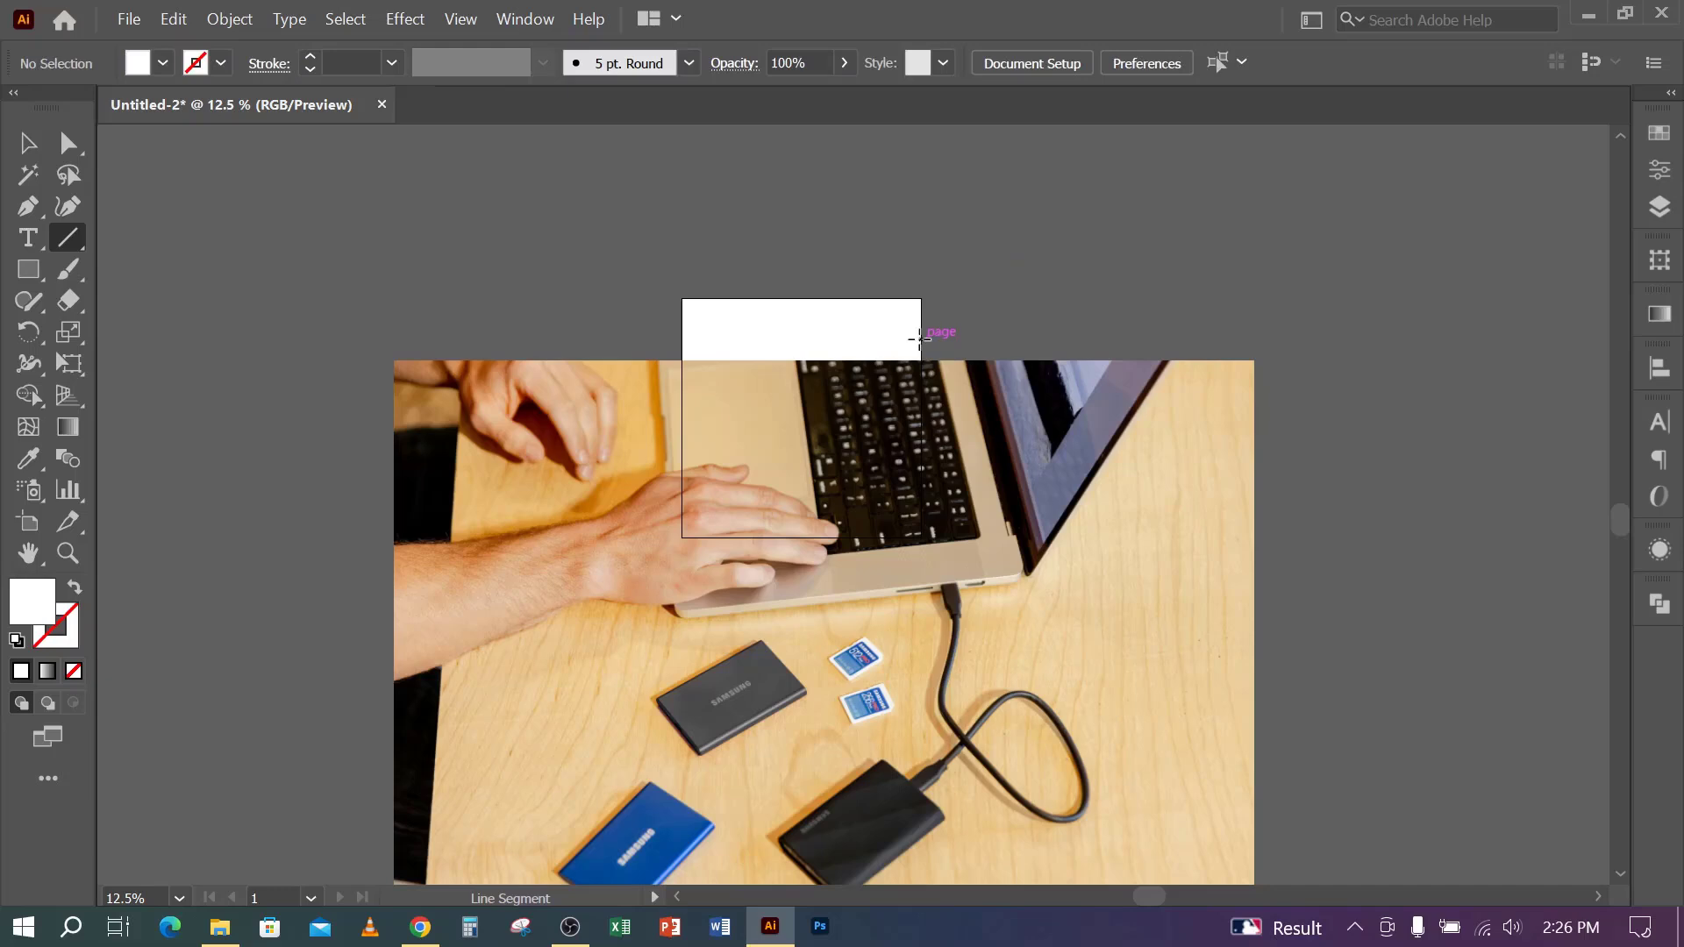
# - Delete the laptop photo and the photo of the three women to clear the artboard
pyautogui.press('v')
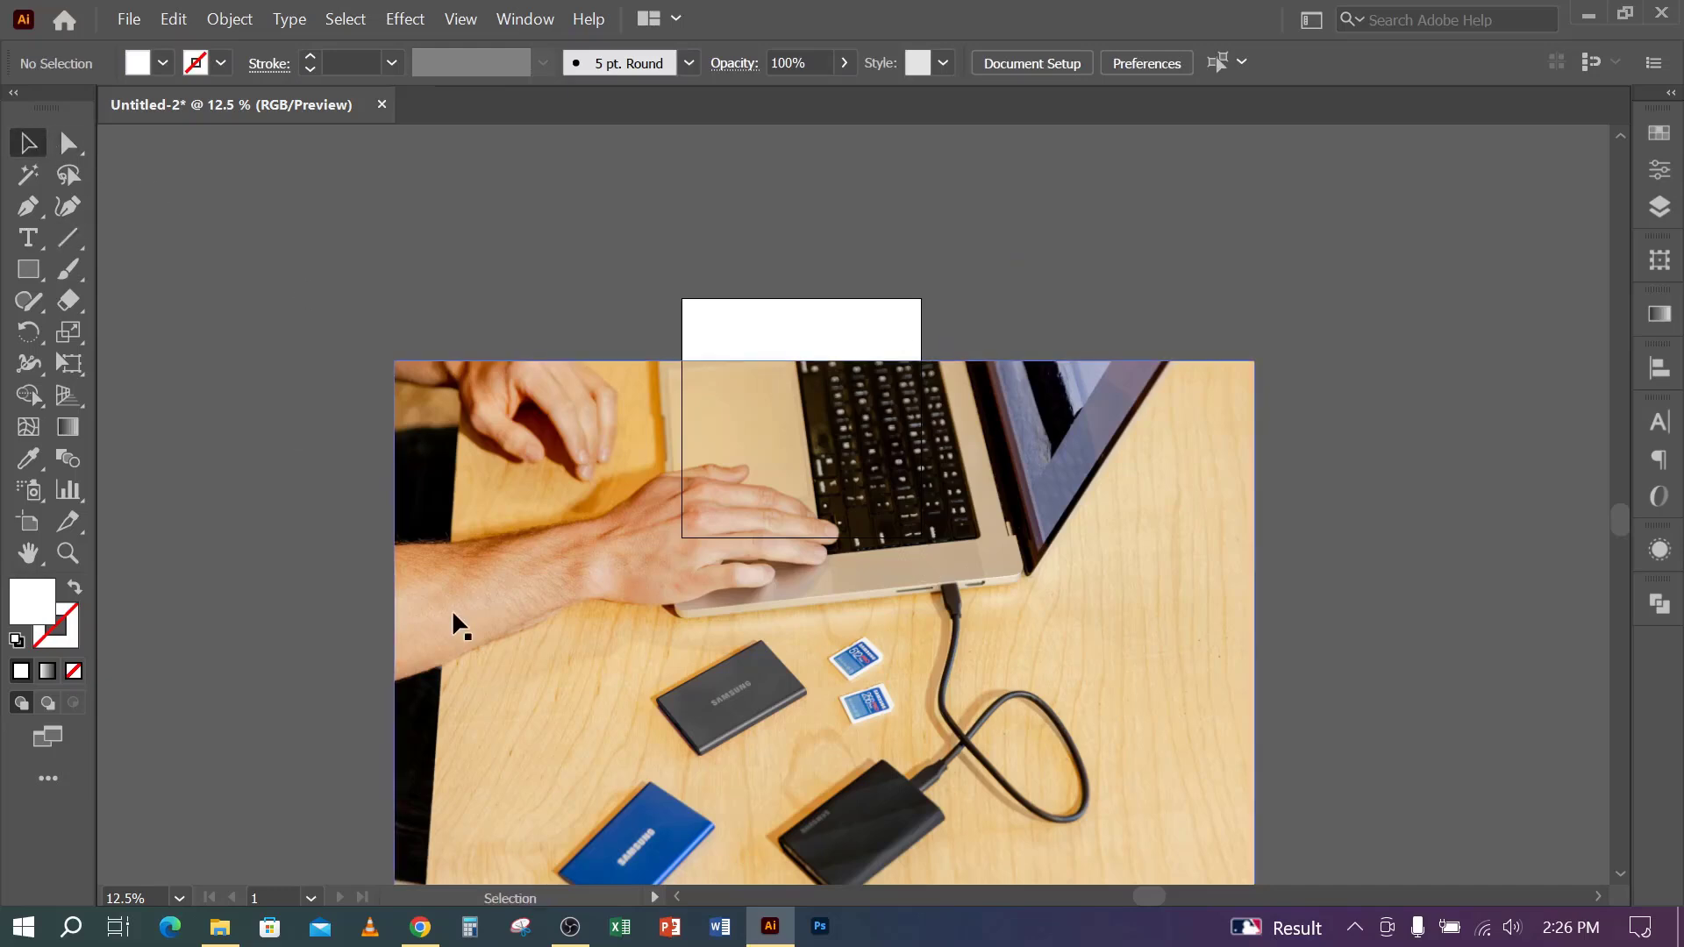
pyautogui.moveTo(451, 608); pyautogui.dragTo(565, 535)
pyautogui.press('Delete')
pyautogui.moveTo(640, 325); pyautogui.dragTo(898, 544)
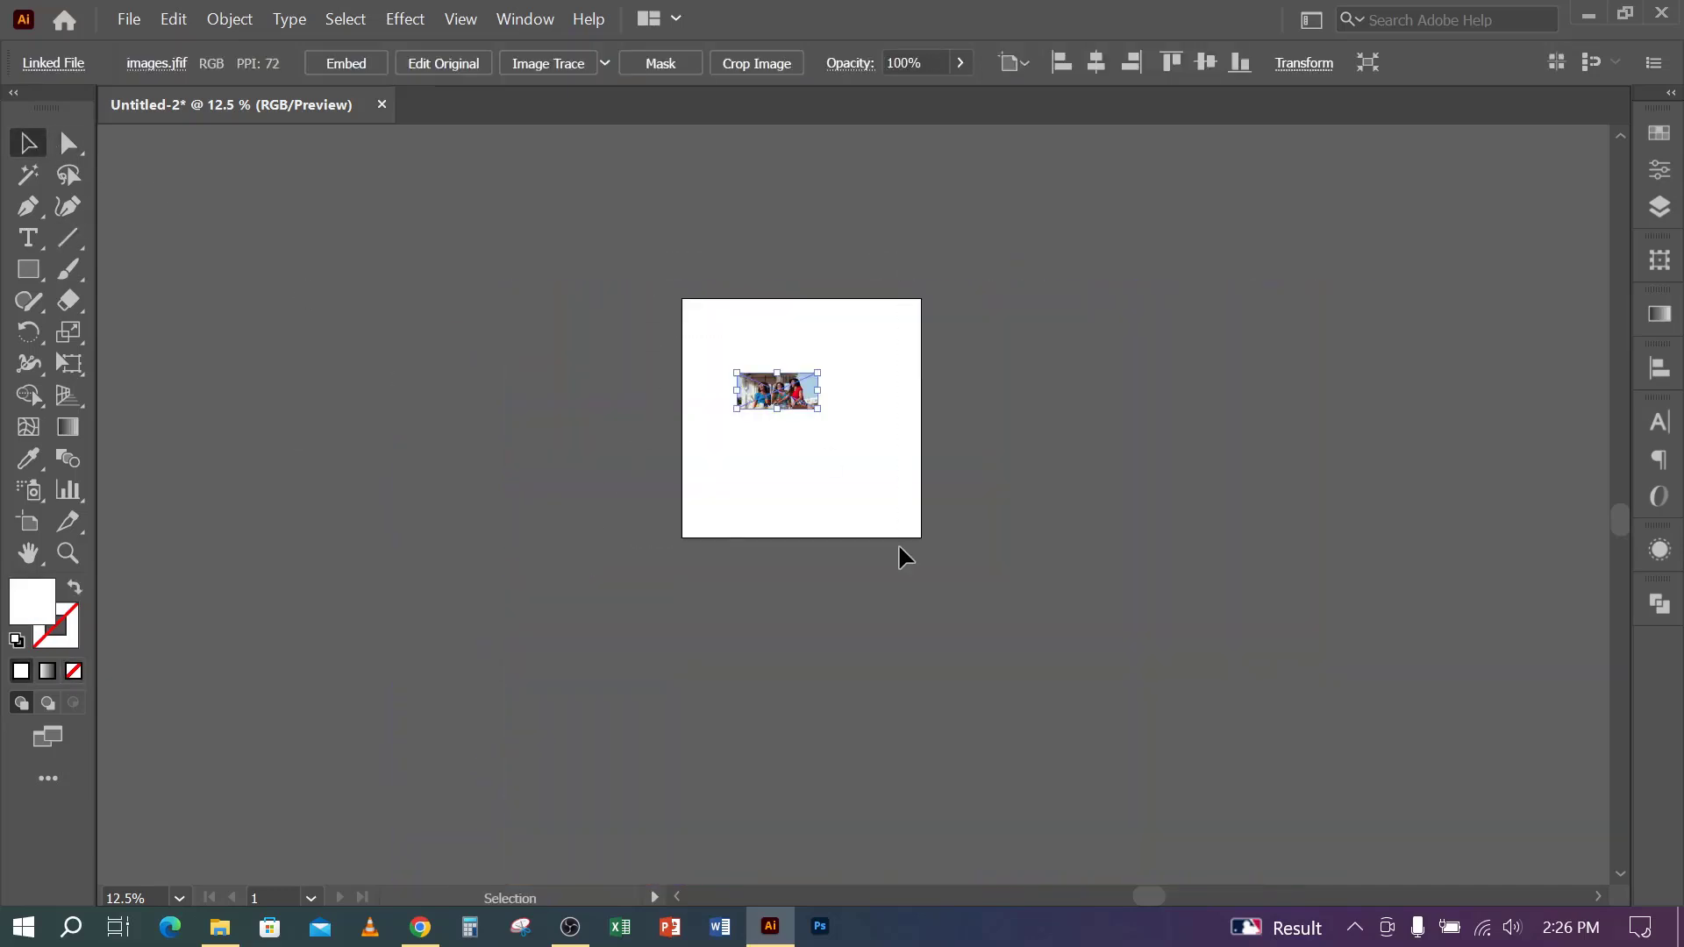
pyautogui.press('Delete')
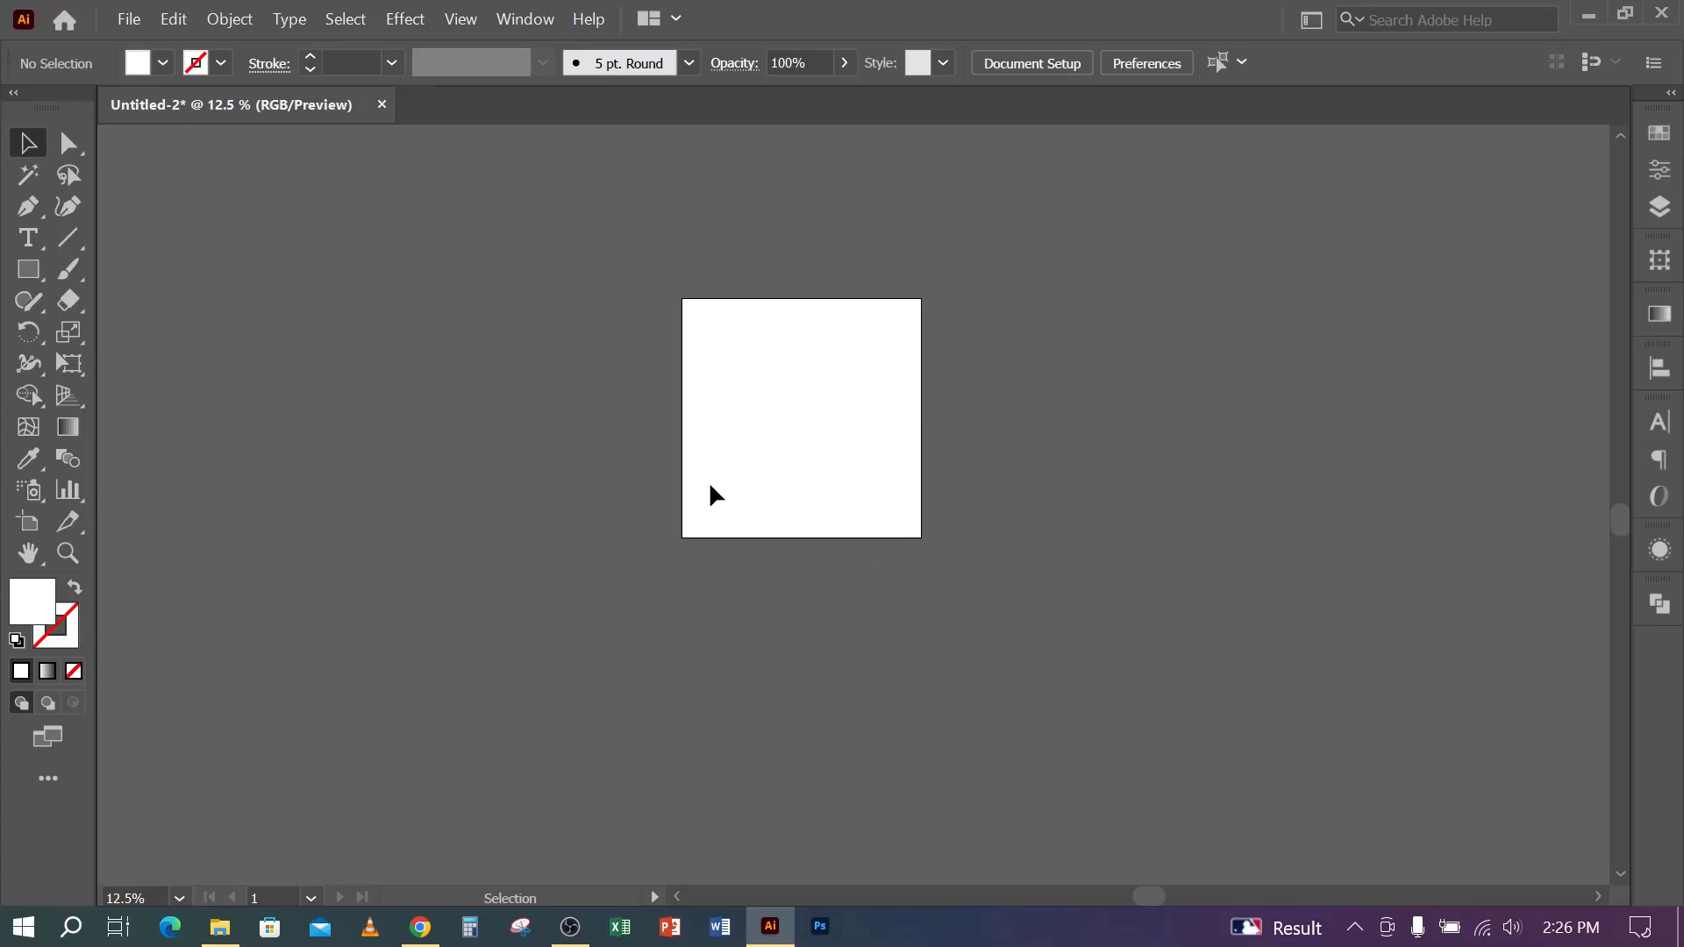
# - Place the samsung-memory-NTisn7FckN4-unsplash photo from Downloads into the document at its full size
pyautogui.hotkey('ctrl', '0')
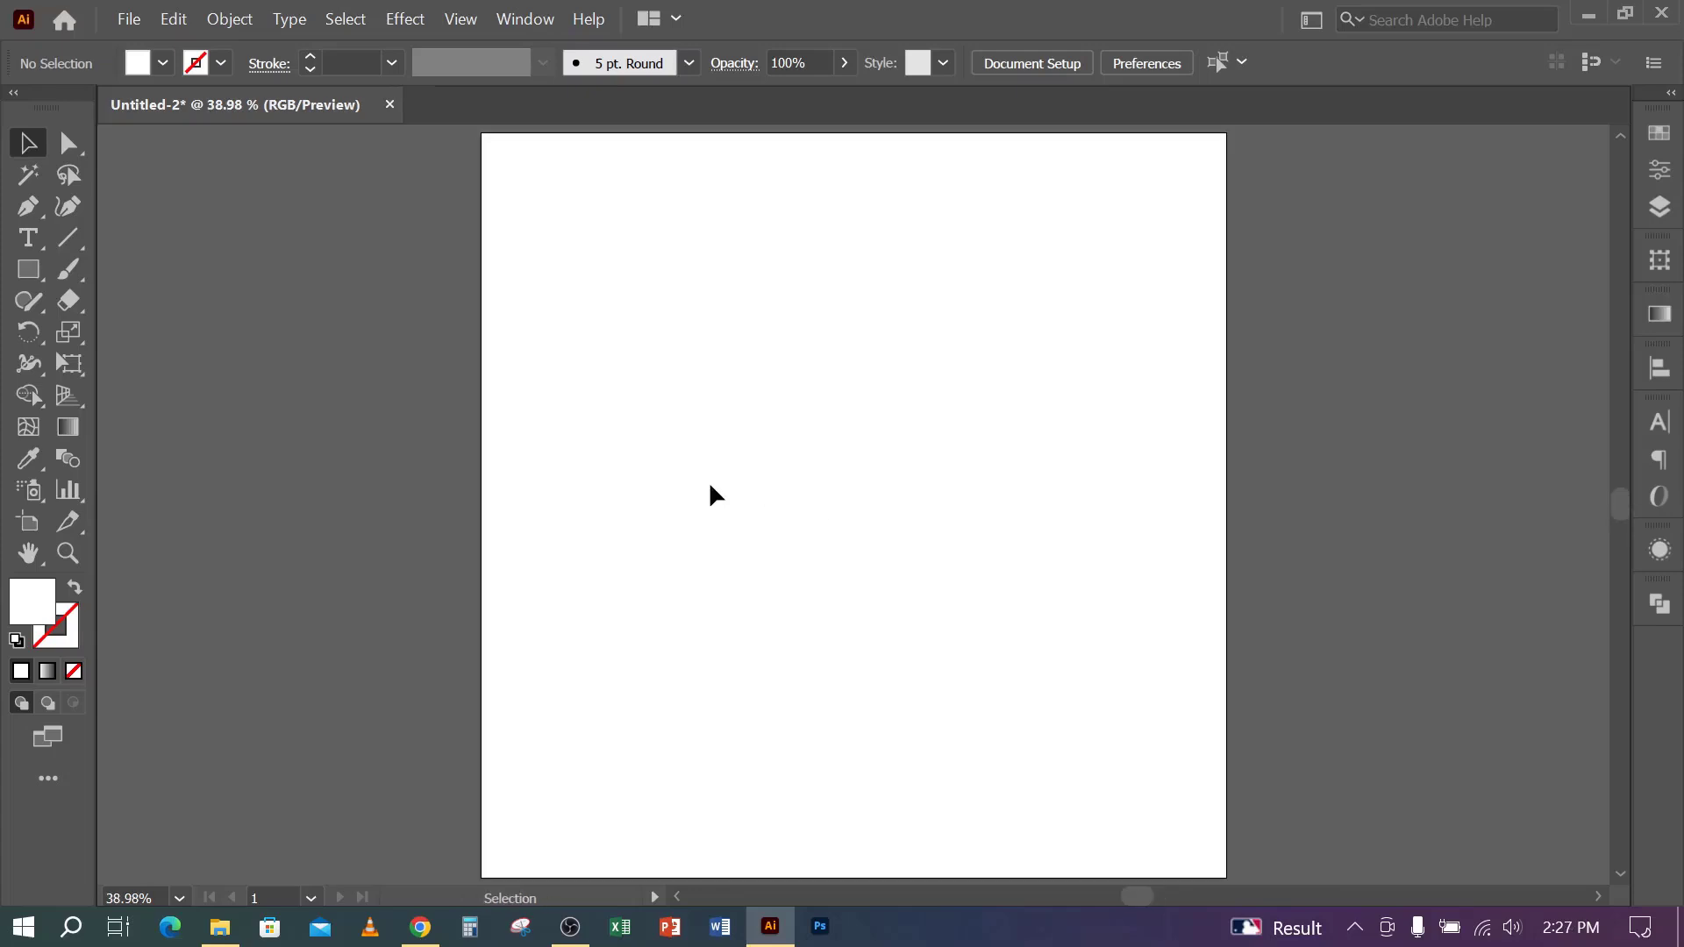
pyautogui.click(123, 19)
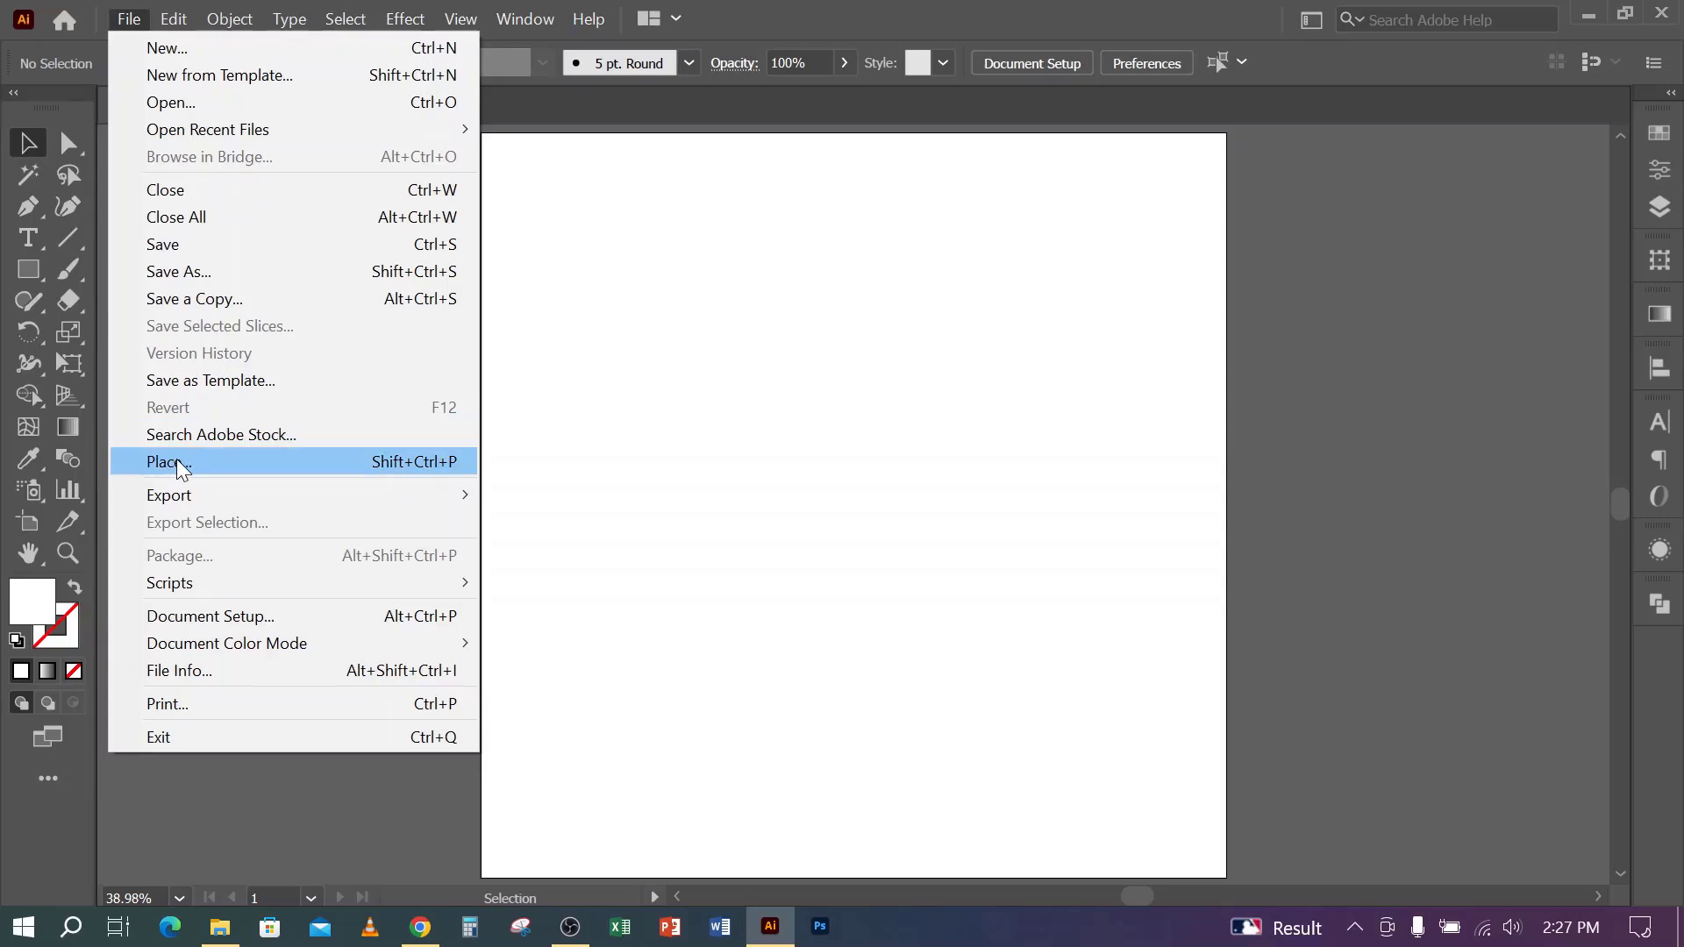
pyautogui.click(176, 461)
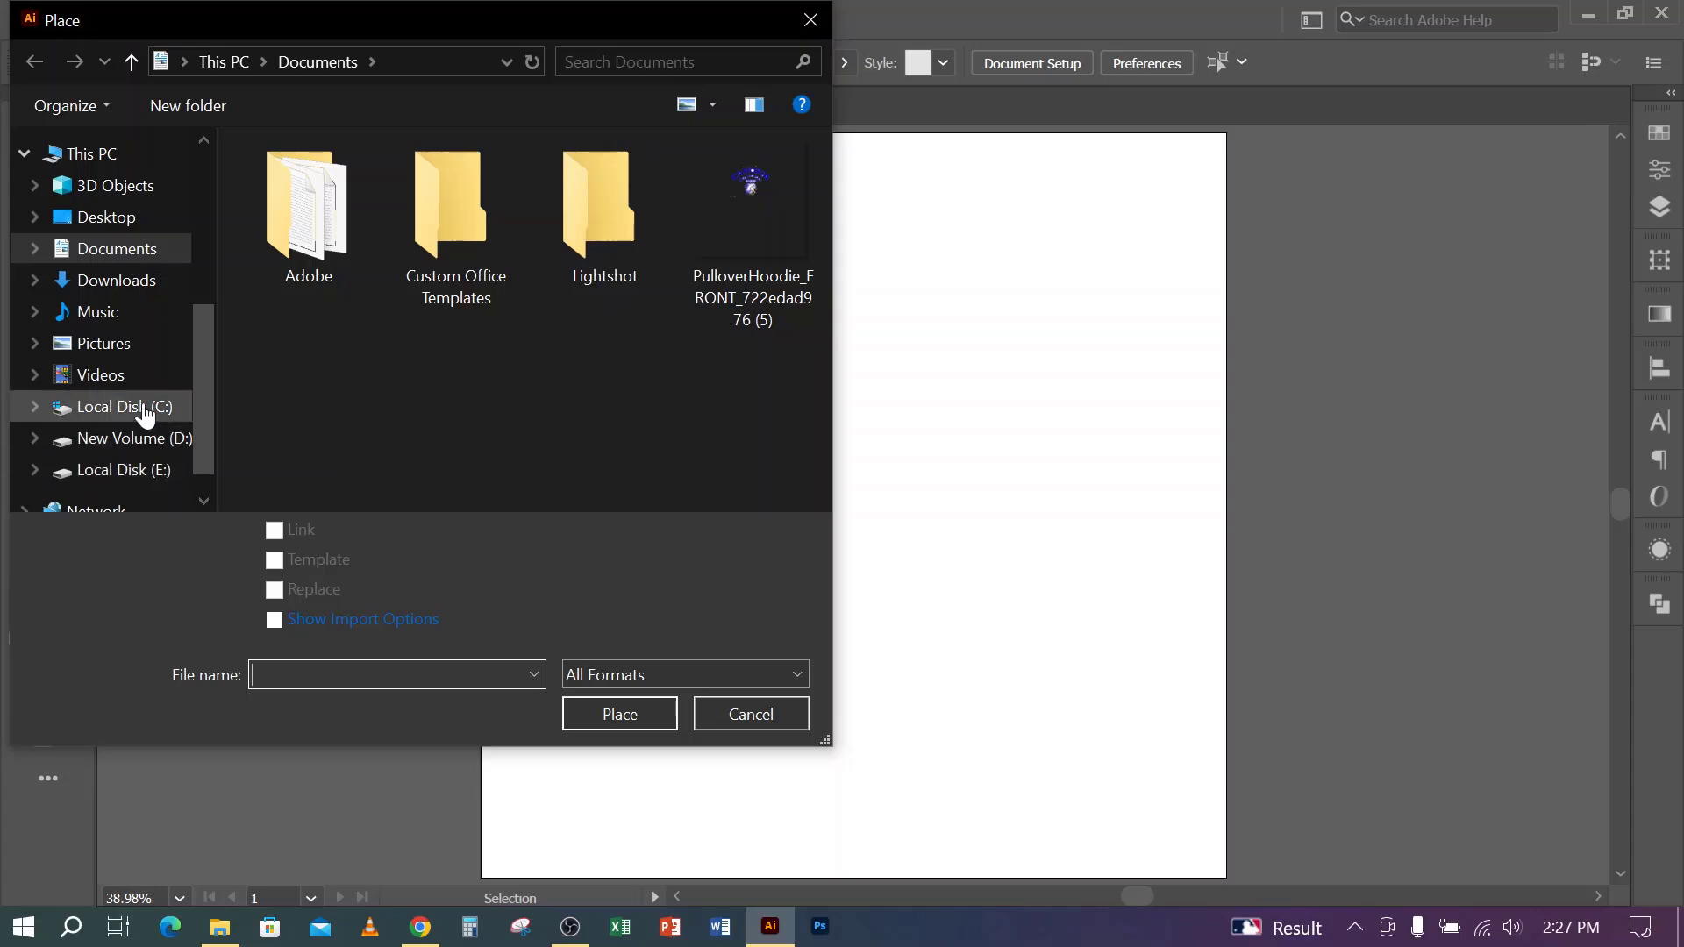
pyautogui.click(117, 283)
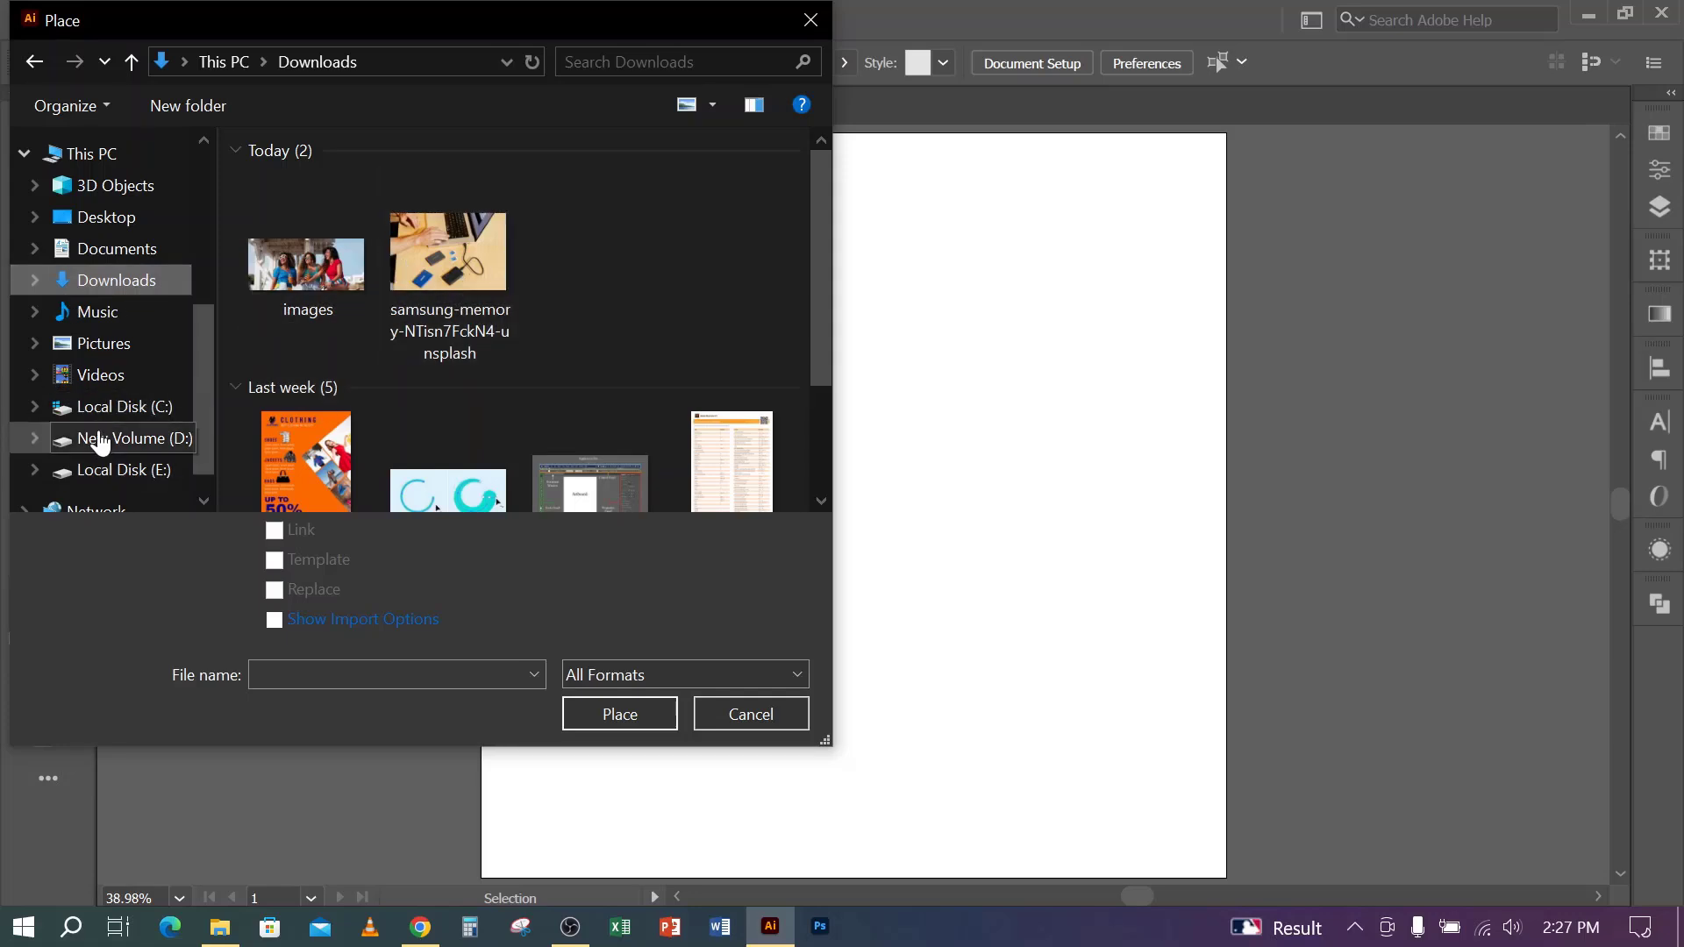
pyautogui.click(129, 451)
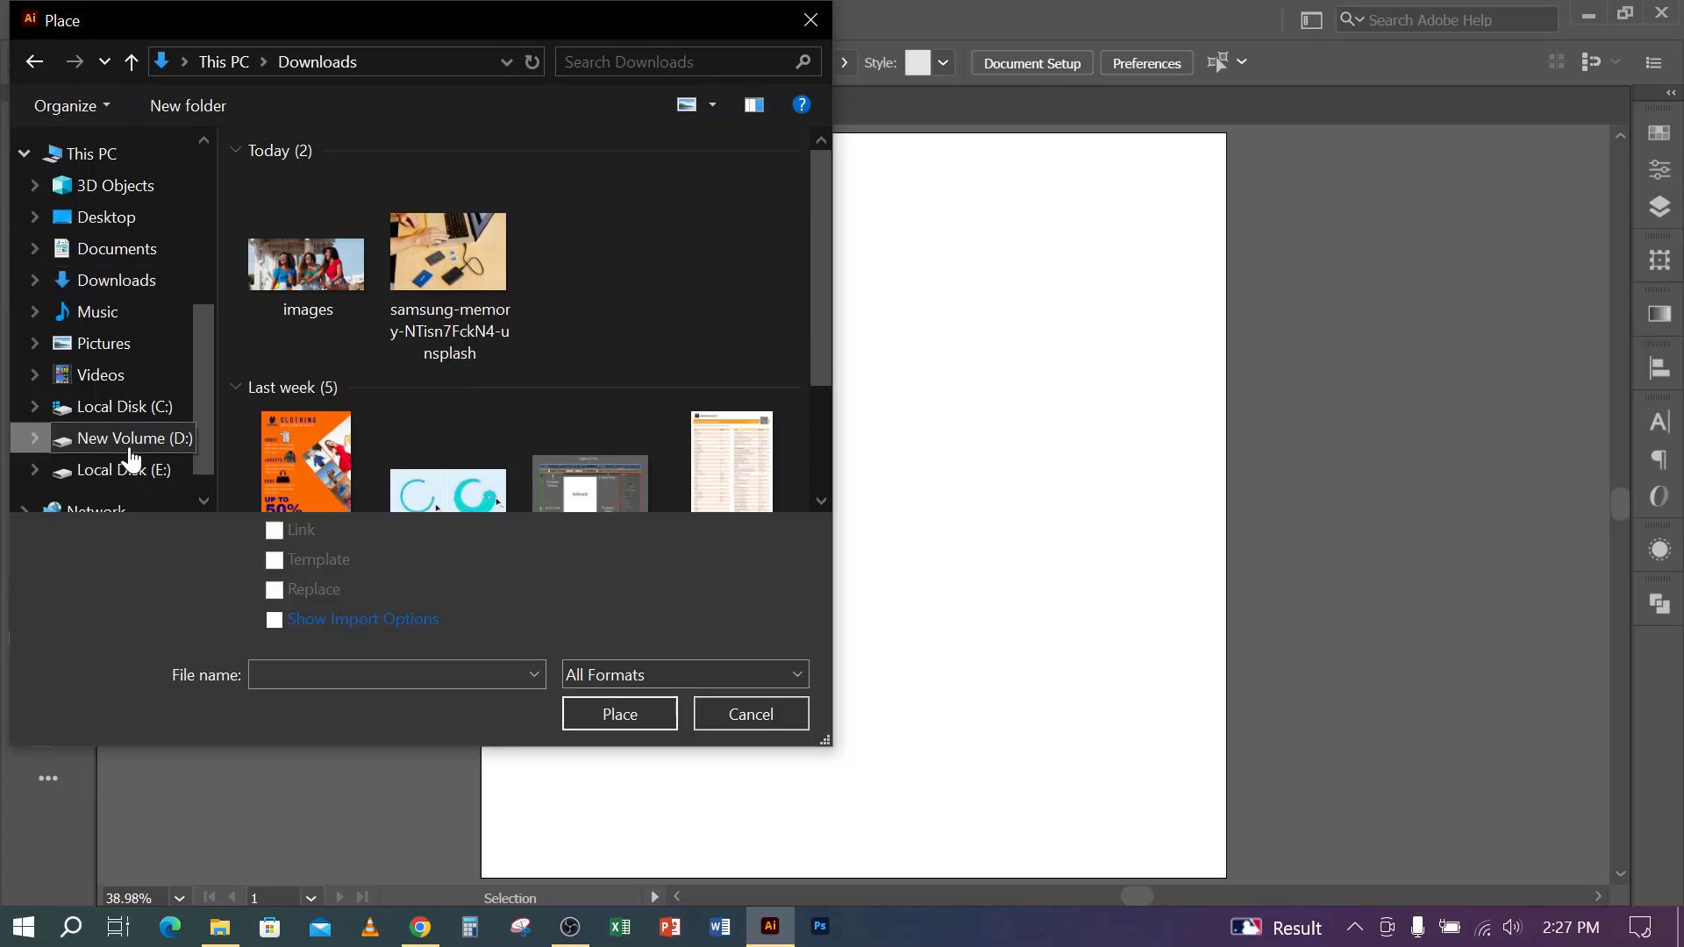
pyautogui.click(106, 290)
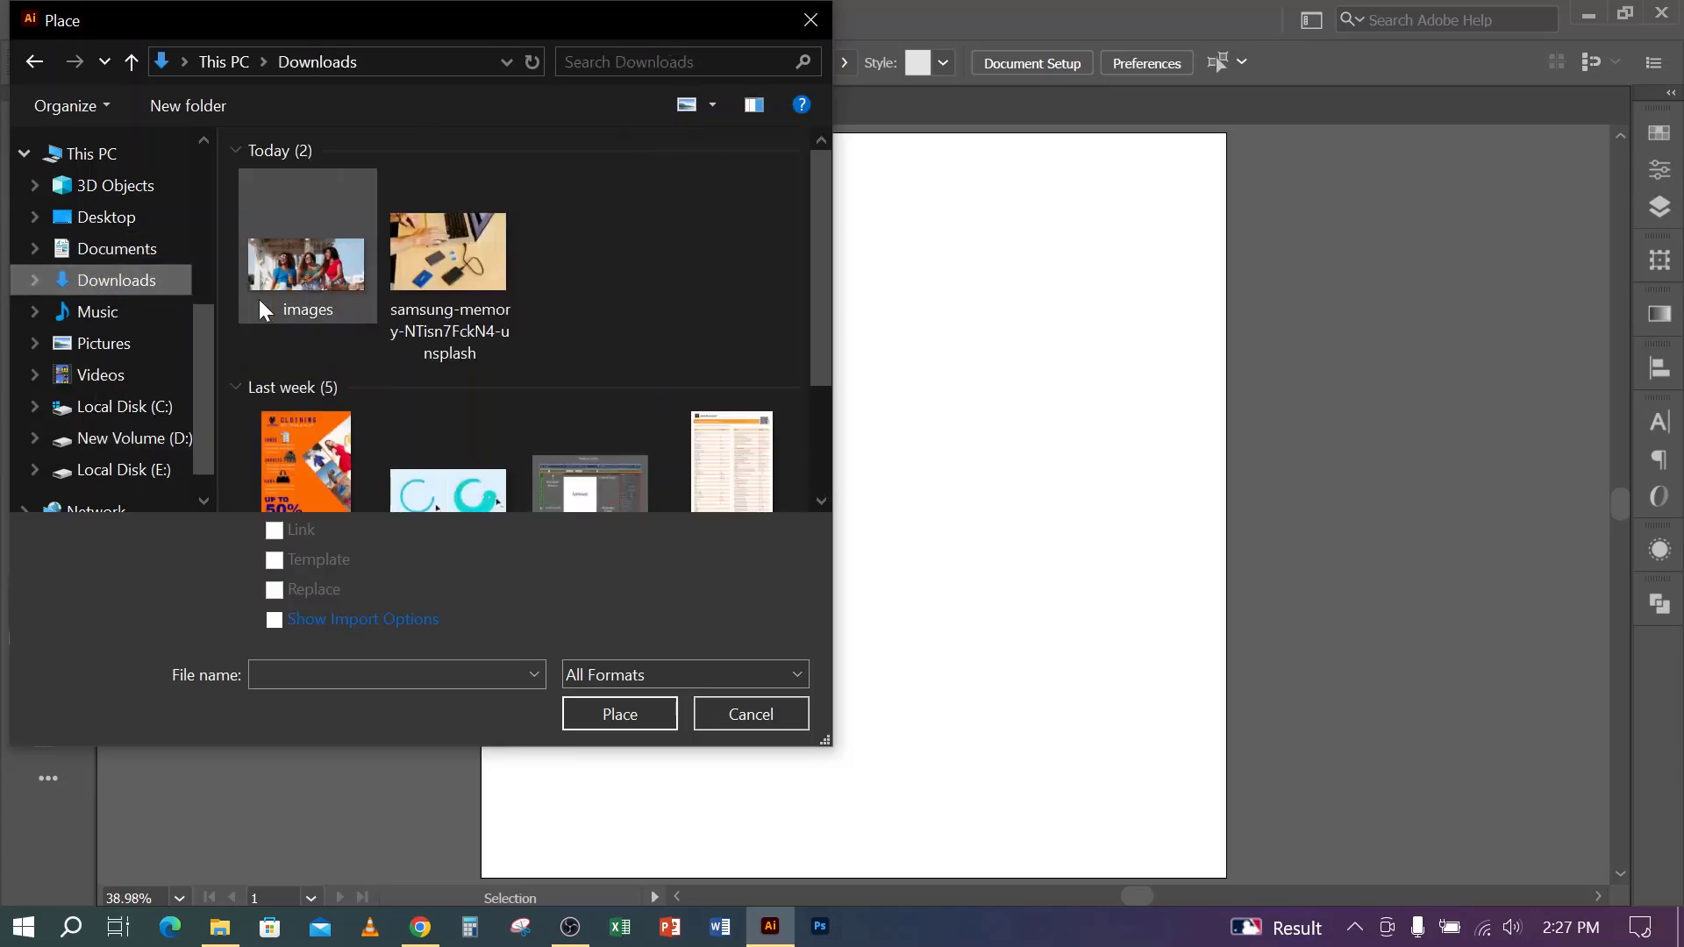
pyautogui.click(438, 242)
pyautogui.click(605, 711)
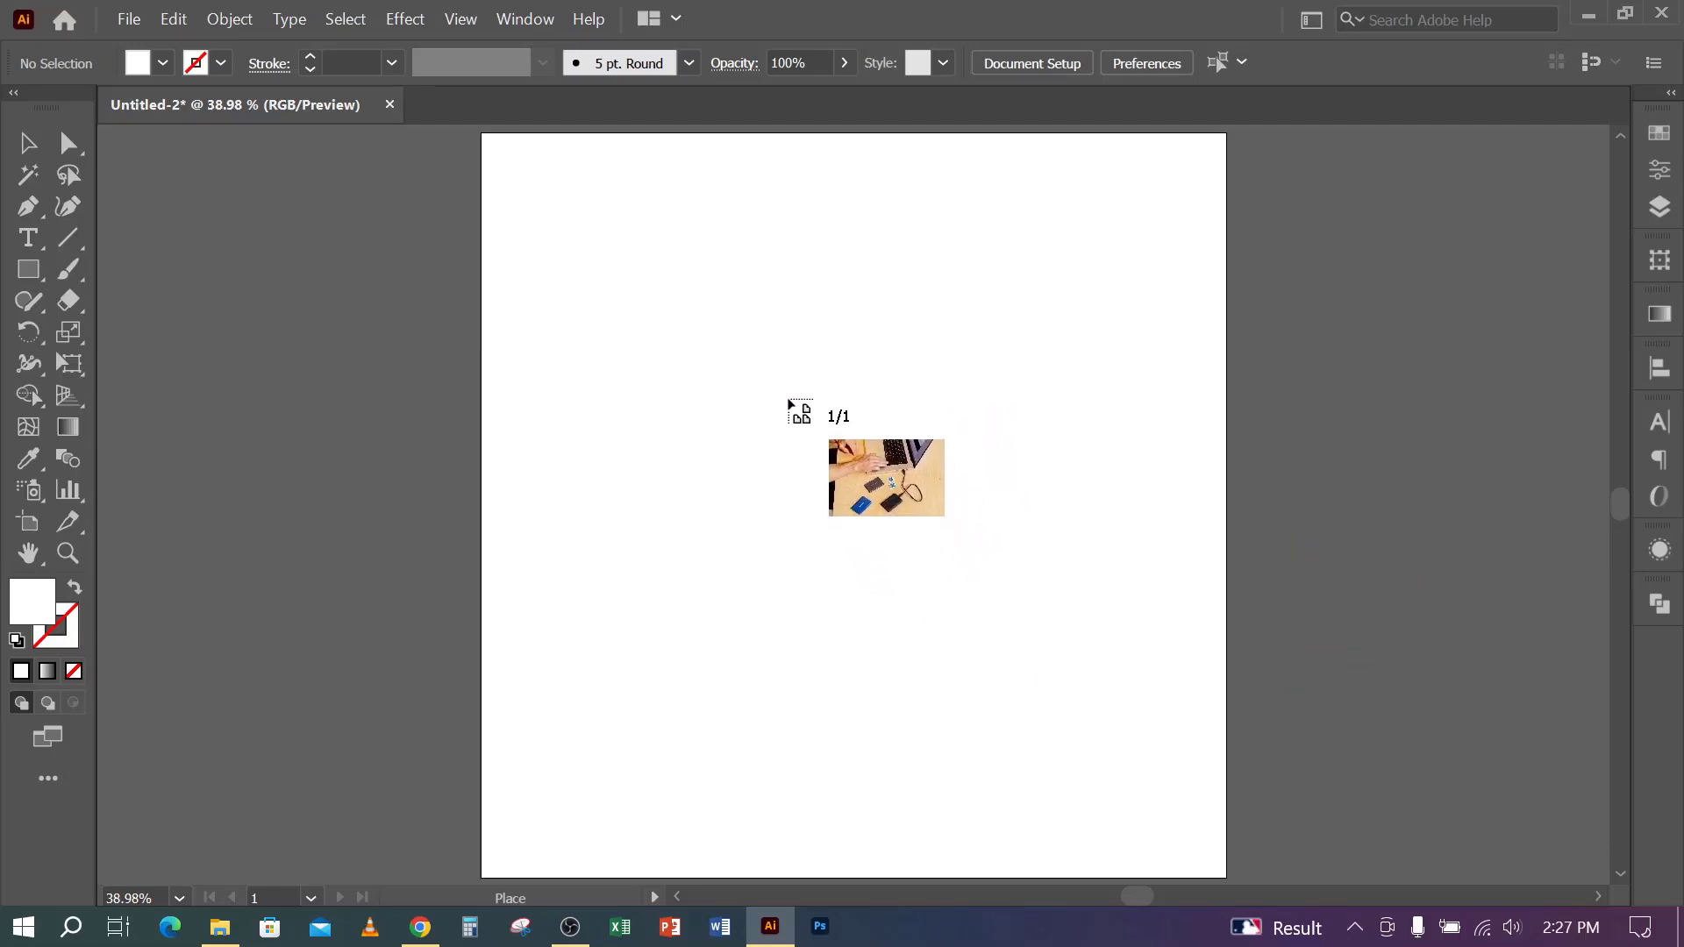
pyautogui.click(788, 400)
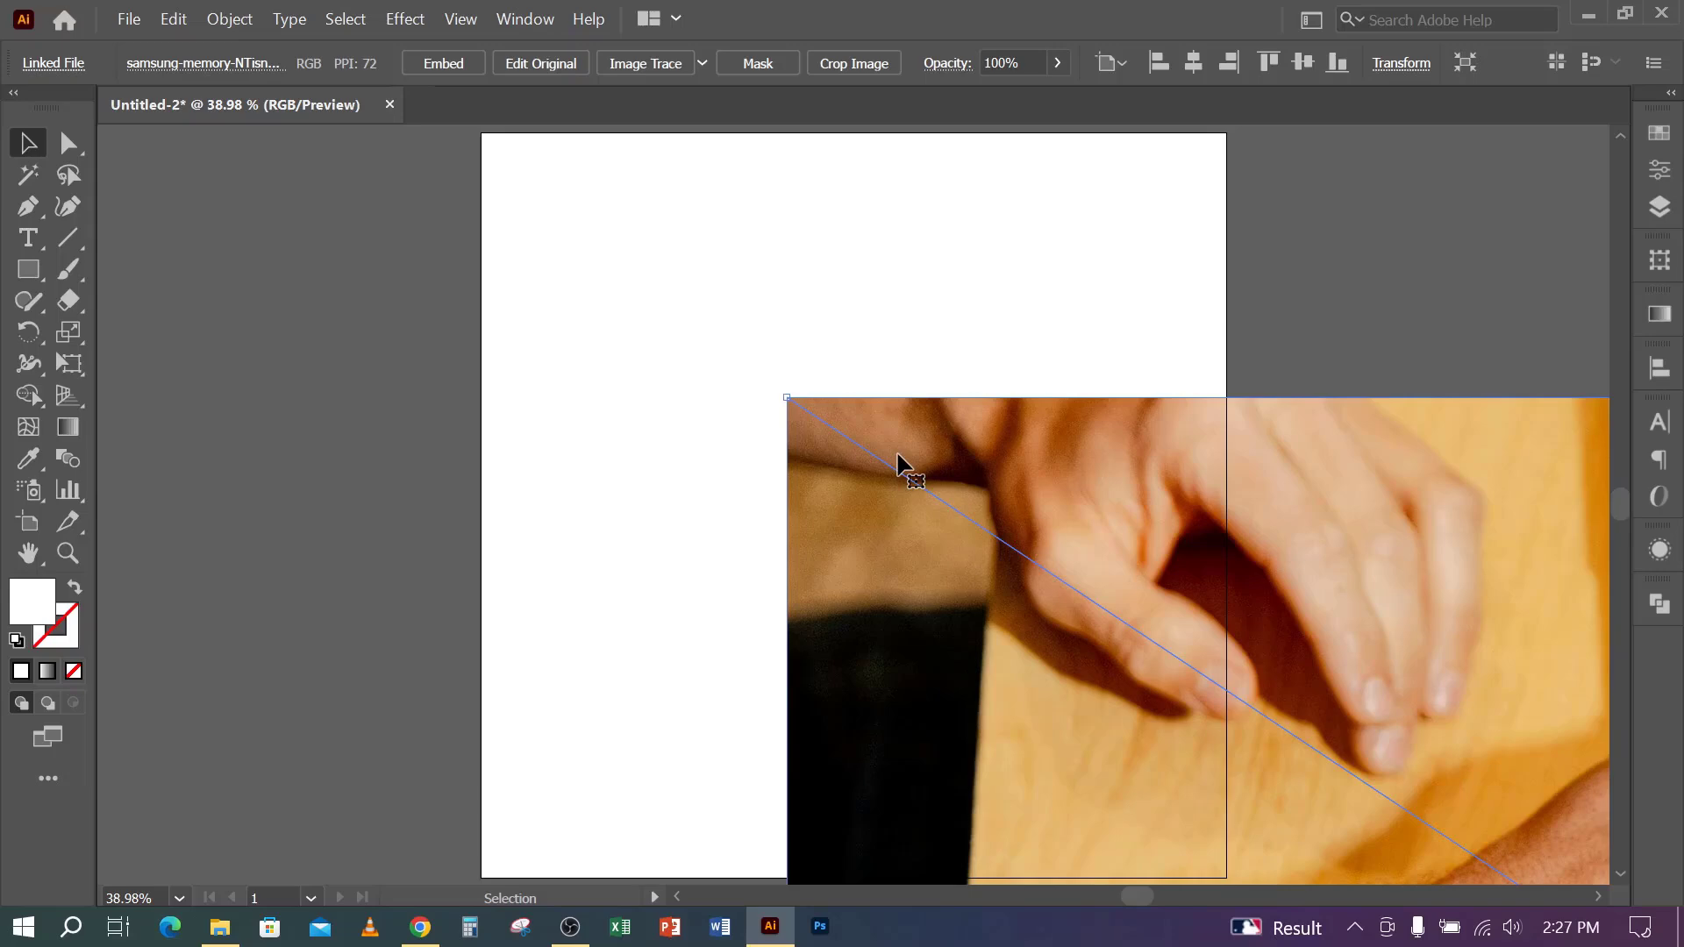
# - Move the oversized laptop photo toward the artboard and delete it
pyautogui.scroll(-5, 1244, 443)
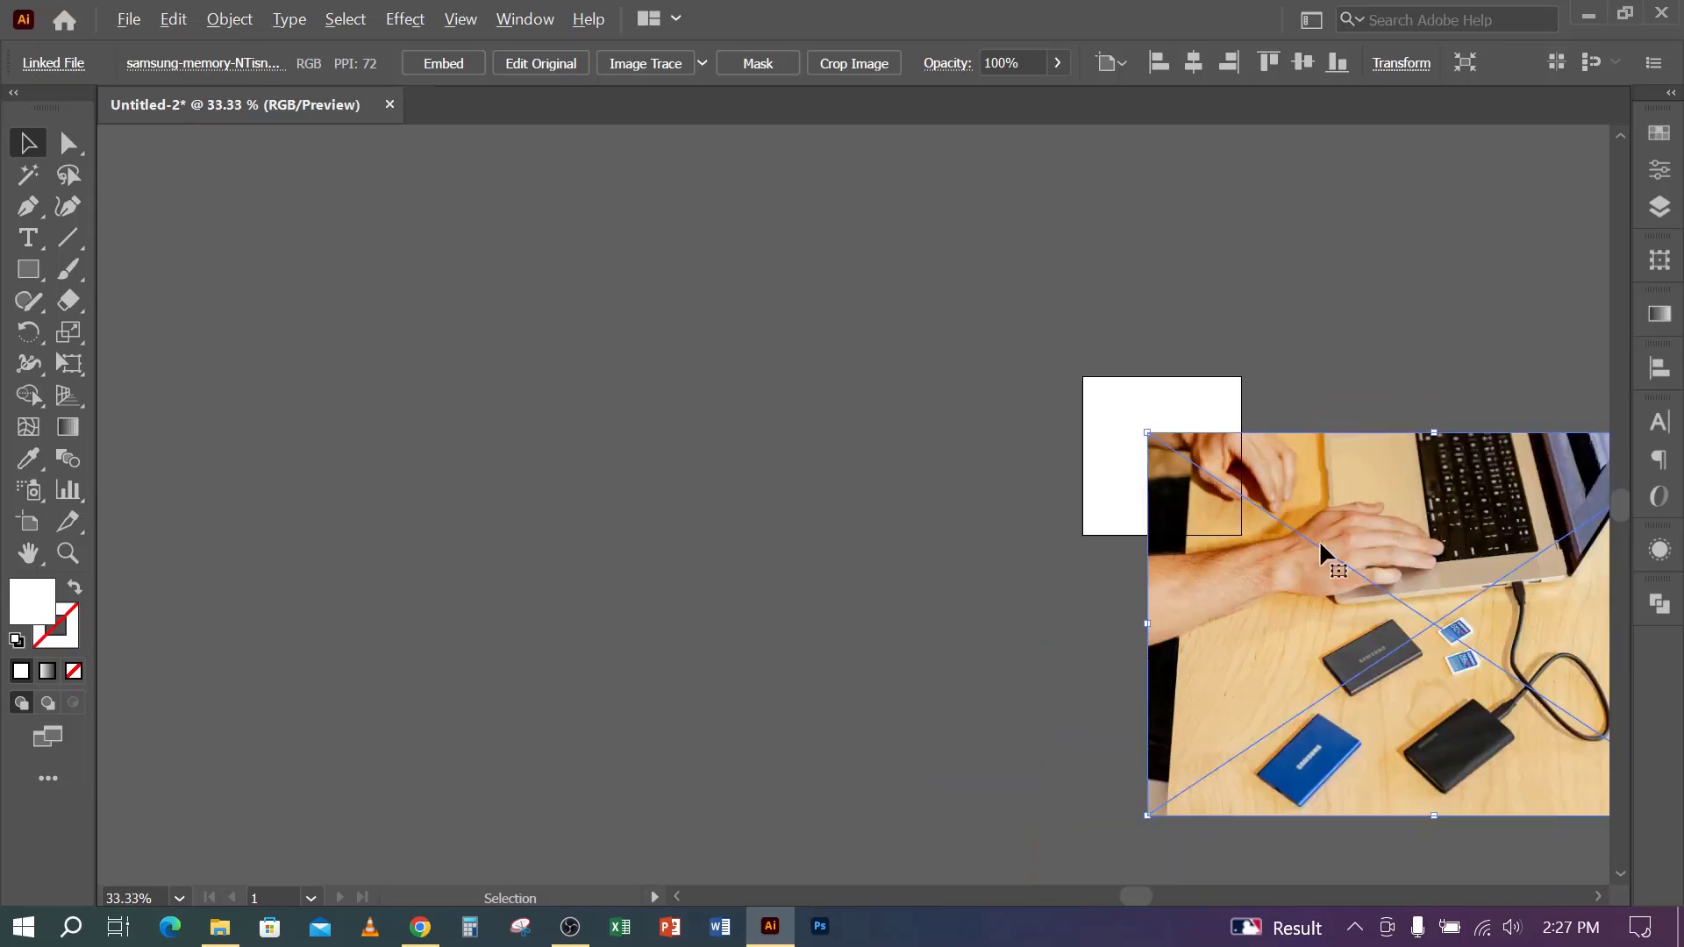
pyautogui.moveTo(1364, 589); pyautogui.dragTo(899, 551)
pyautogui.moveTo(1000, 597); pyautogui.dragTo(1045, 528)
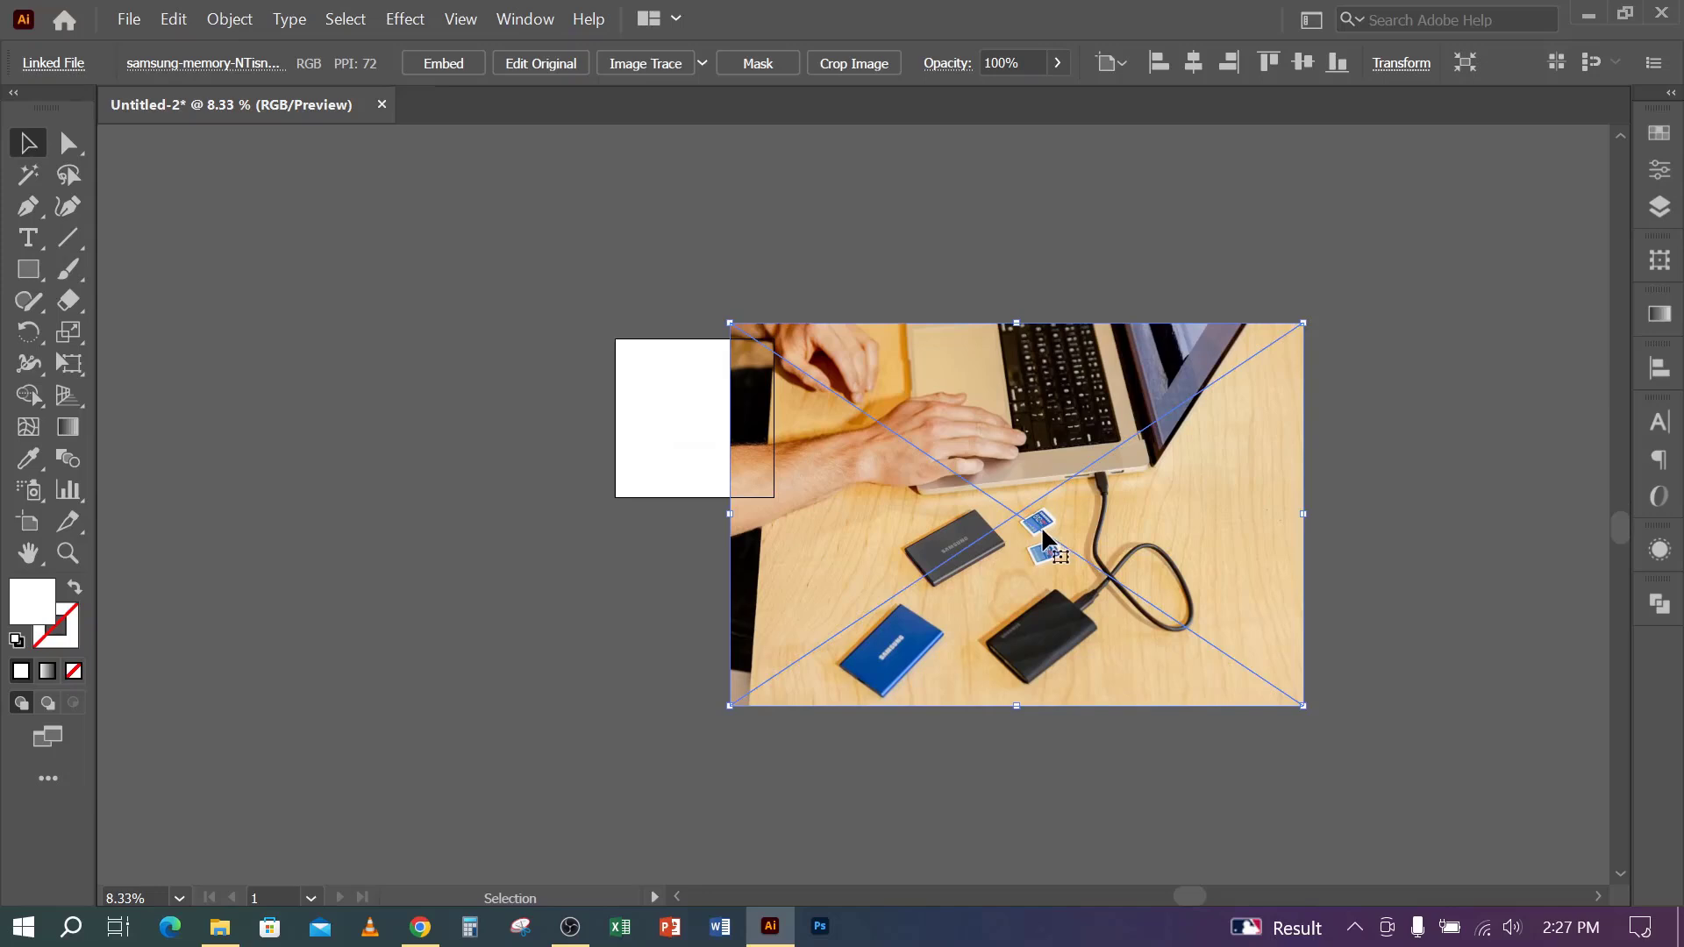
pyautogui.press('Delete')
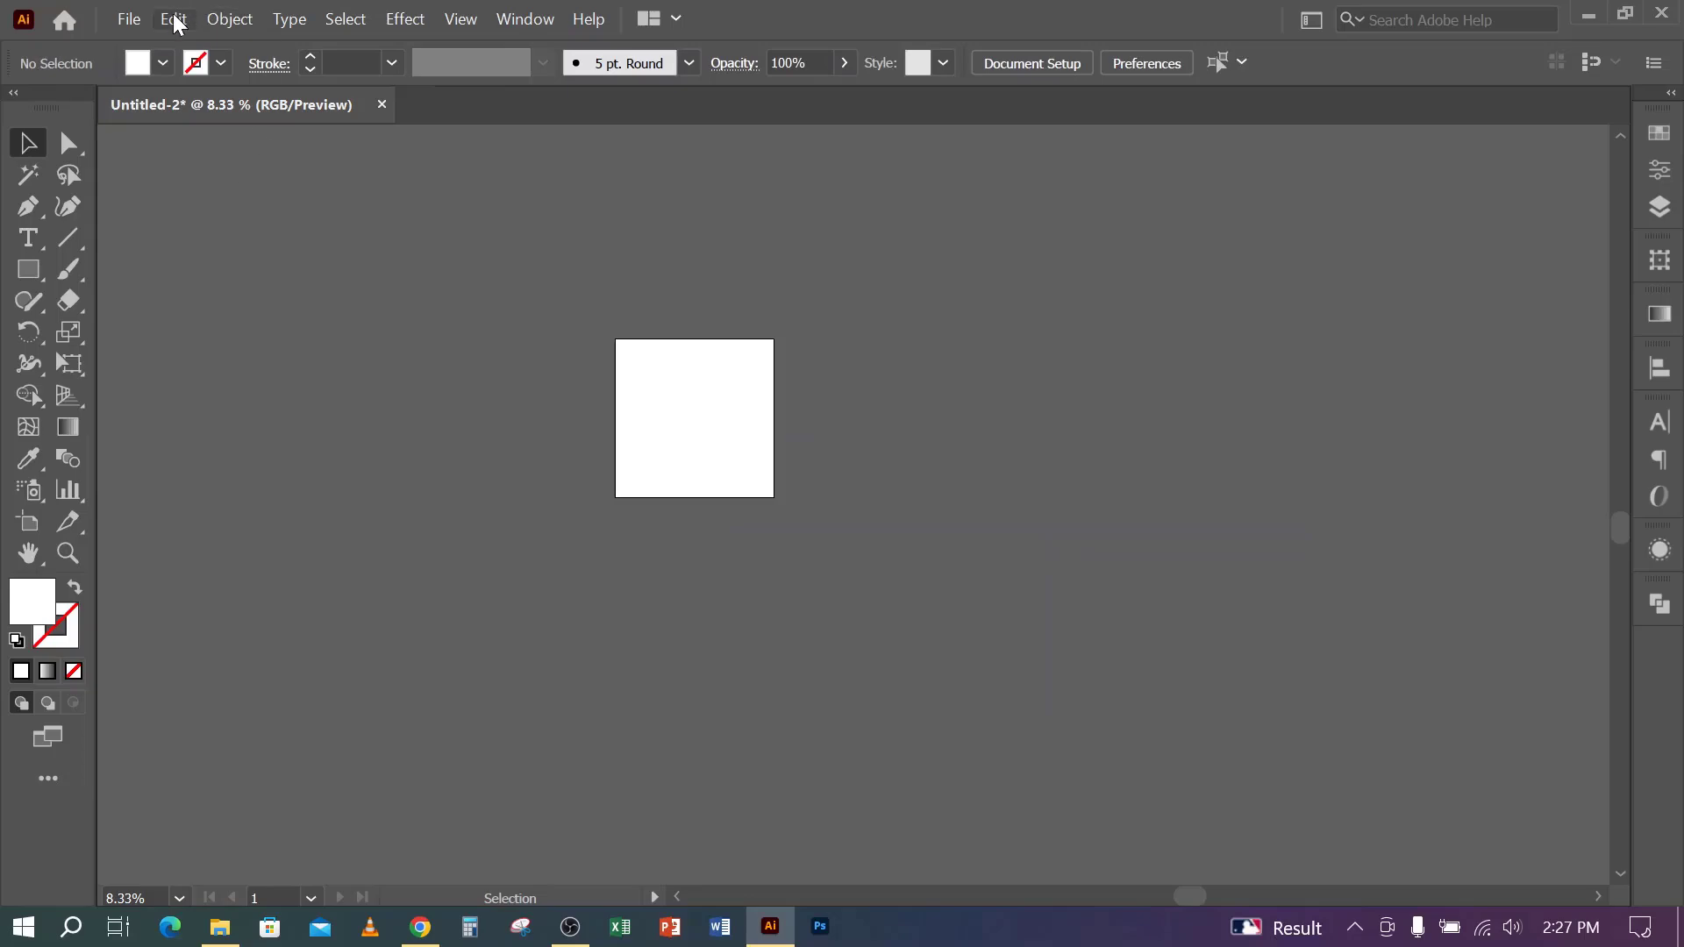
# - Place the samsung-memory-NTisn7FckN4-unsplash photo as a link in the artboard's upper-left area, scaled to about half the artboard's width
pyautogui.click(129, 18)
pyautogui.click(243, 470)
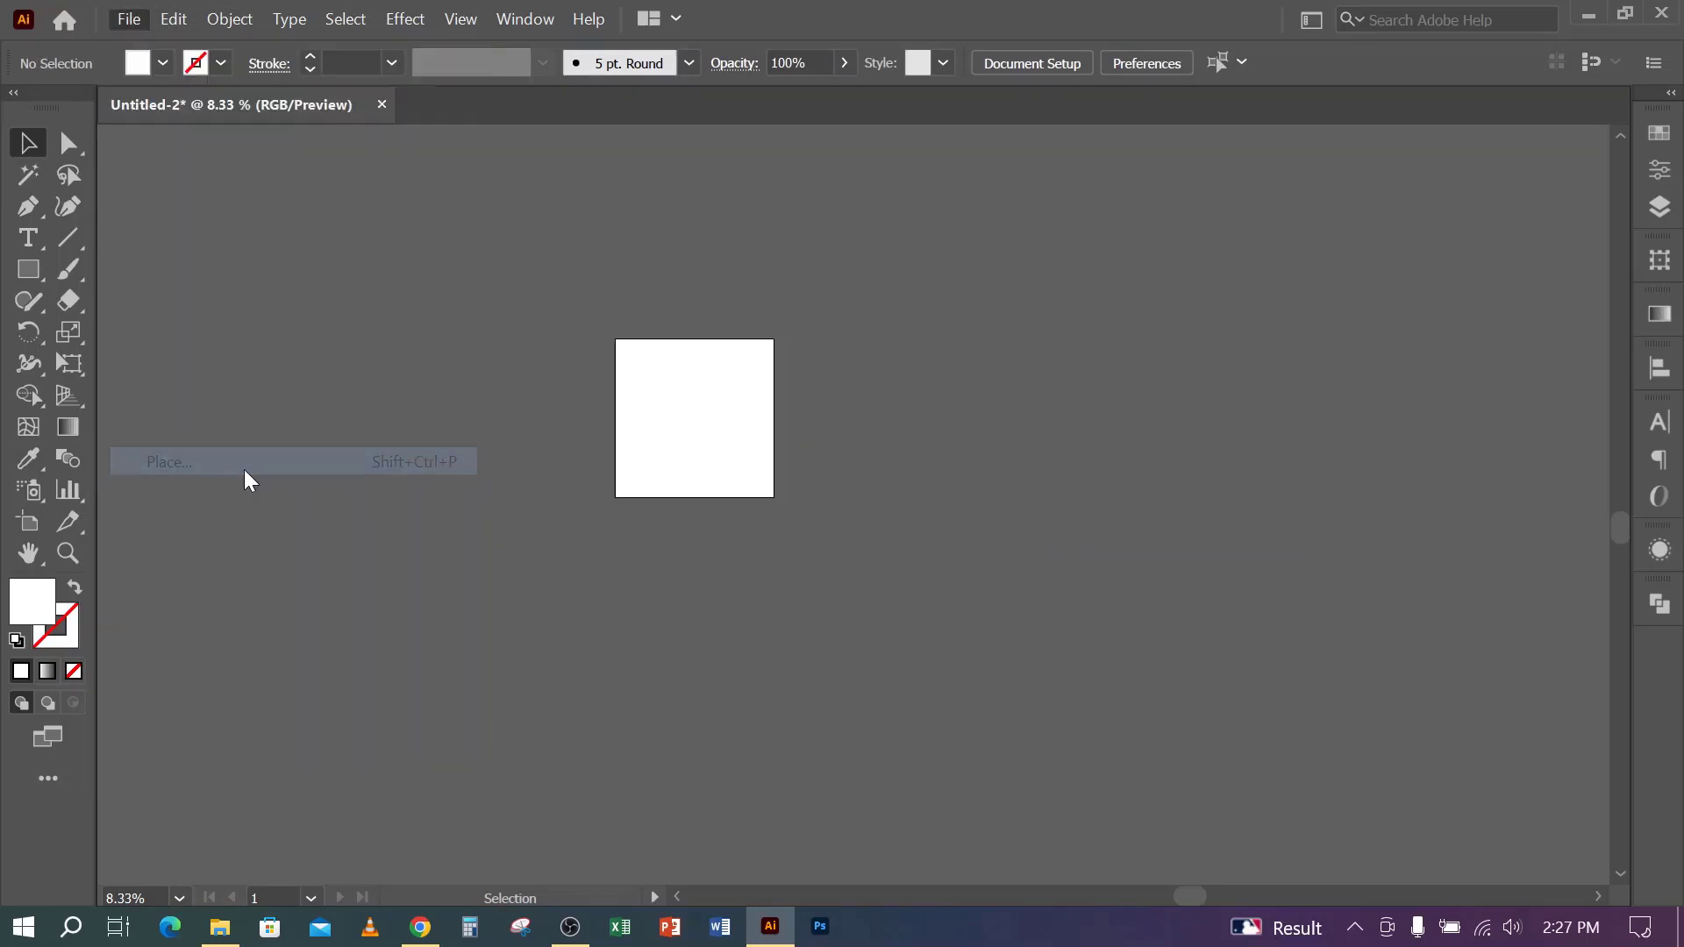
pyautogui.click(461, 245)
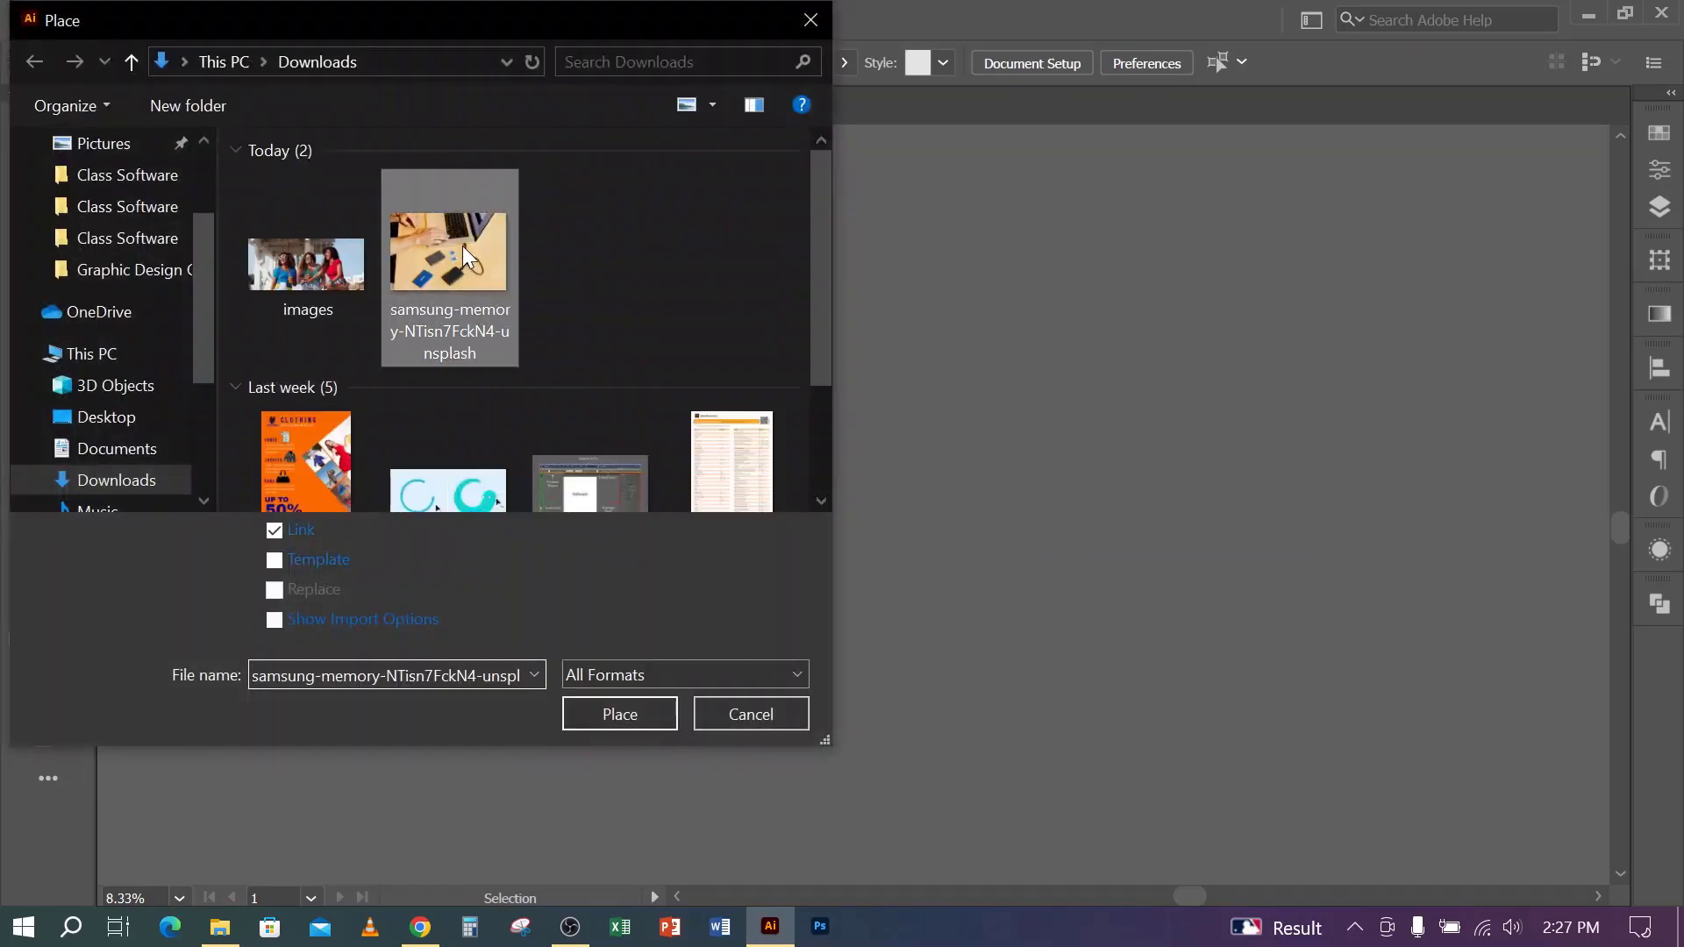
pyautogui.click(614, 712)
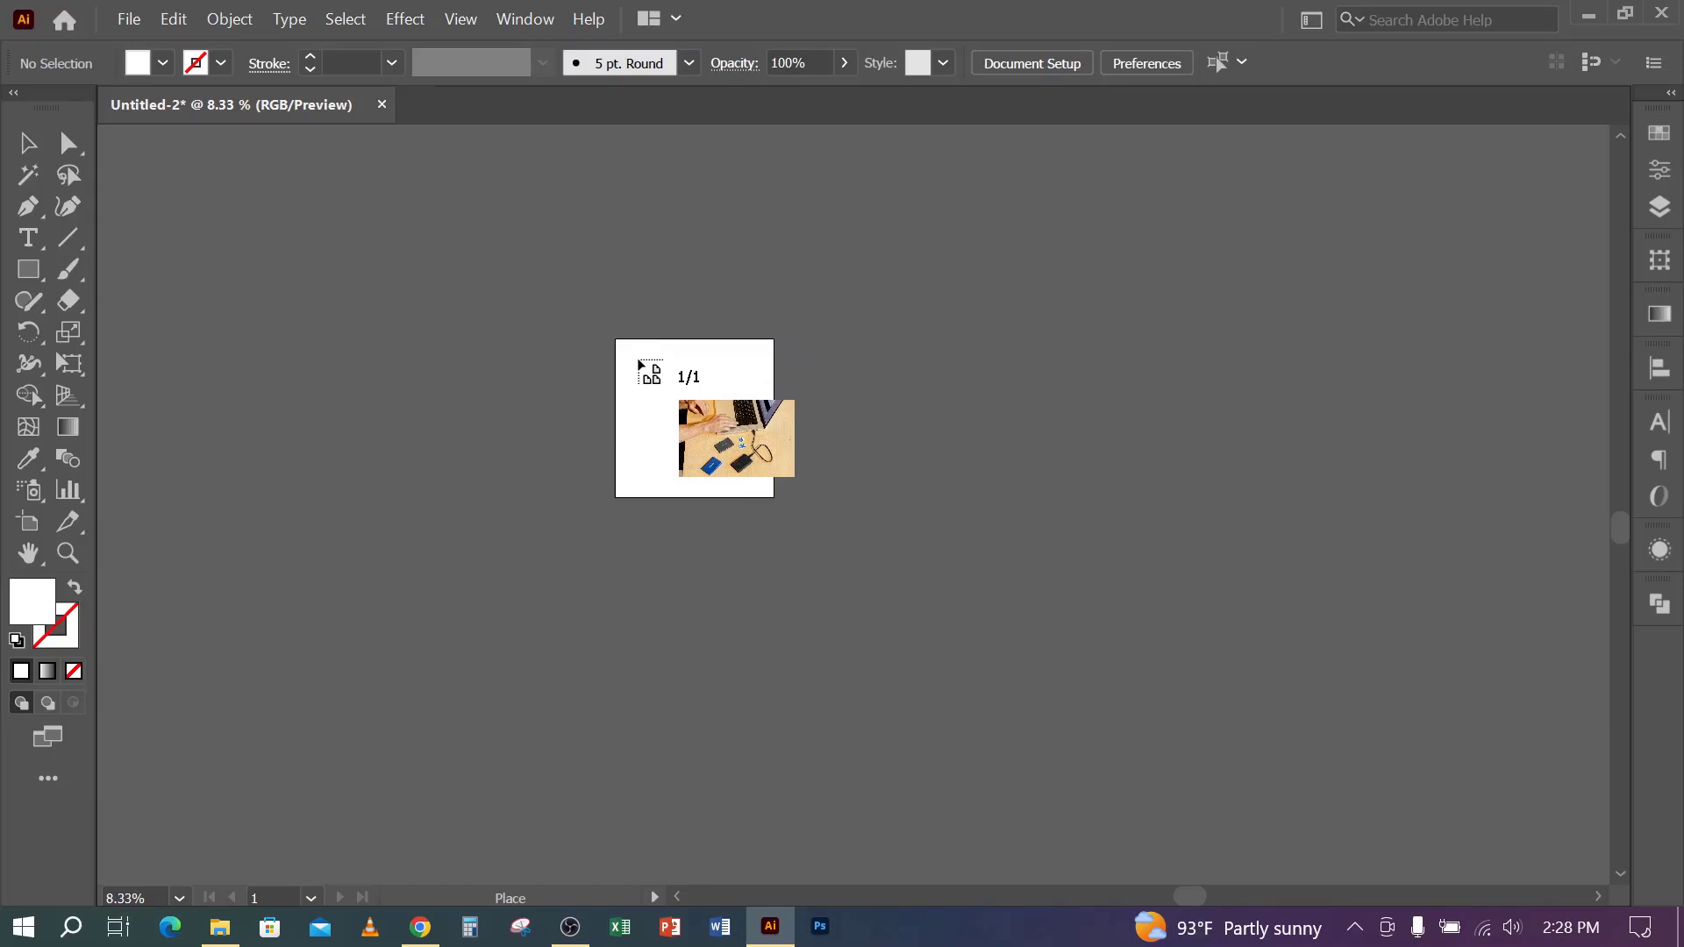
pyautogui.moveTo(638, 360); pyautogui.dragTo(715, 434)
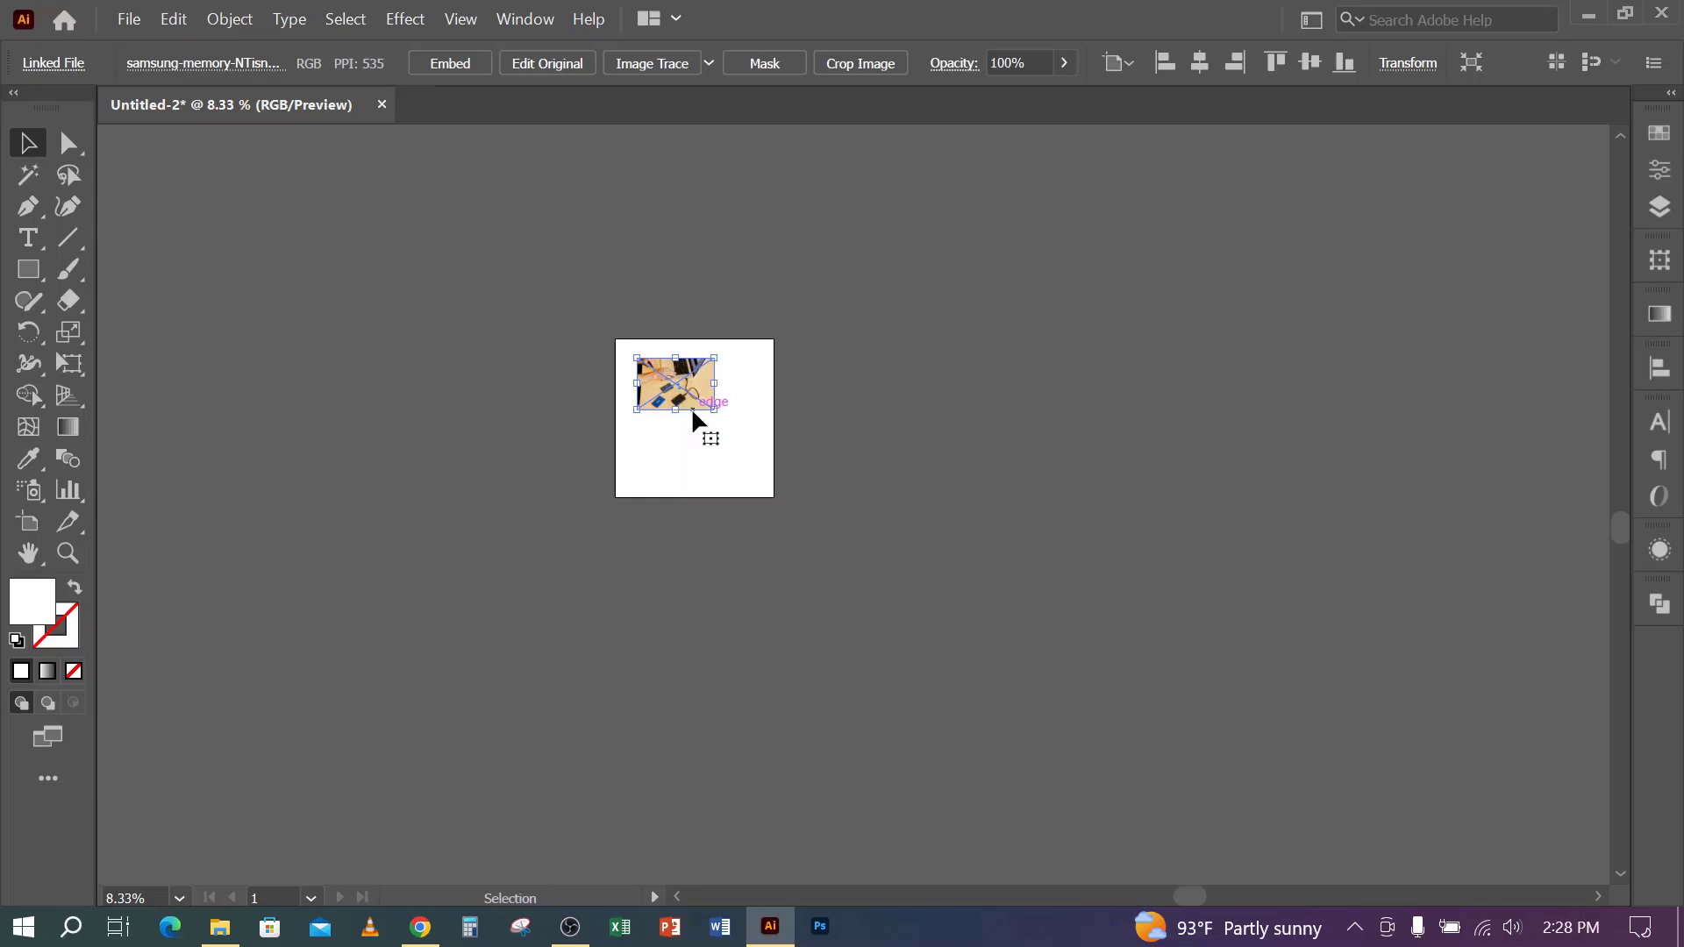
# - Embed the scaled laptop photo in the document and deselect it
pyautogui.scroll(3, 732, 312)
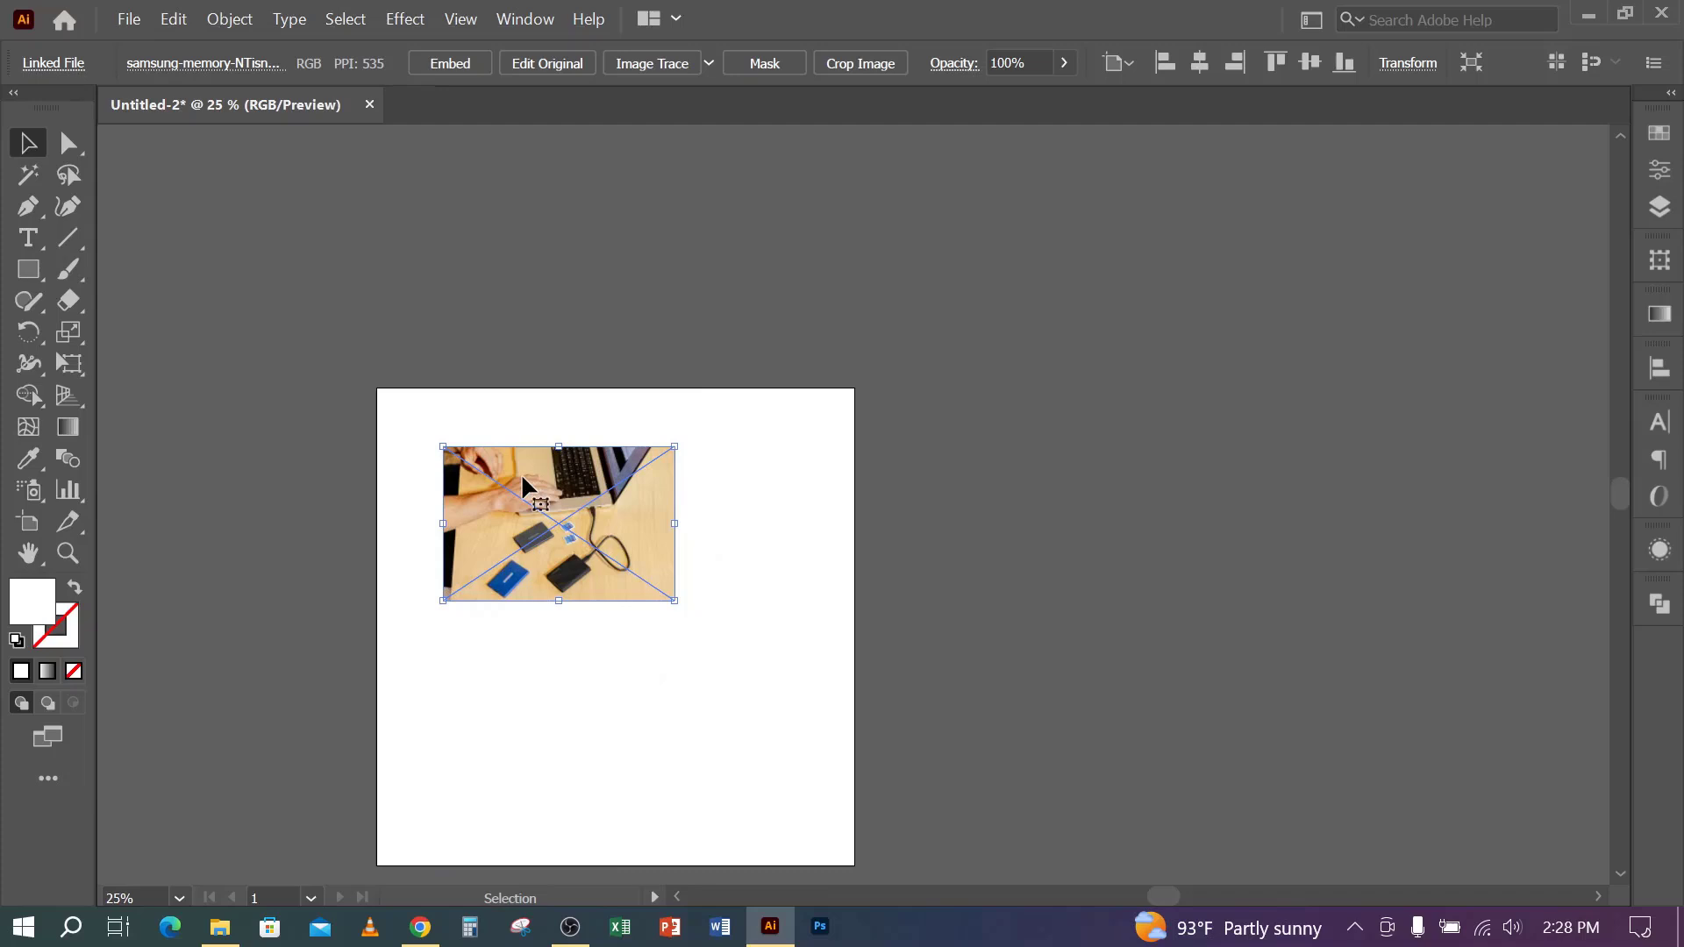
pyautogui.scroll(-2, 480, 413)
pyautogui.scroll(1, 484, 399)
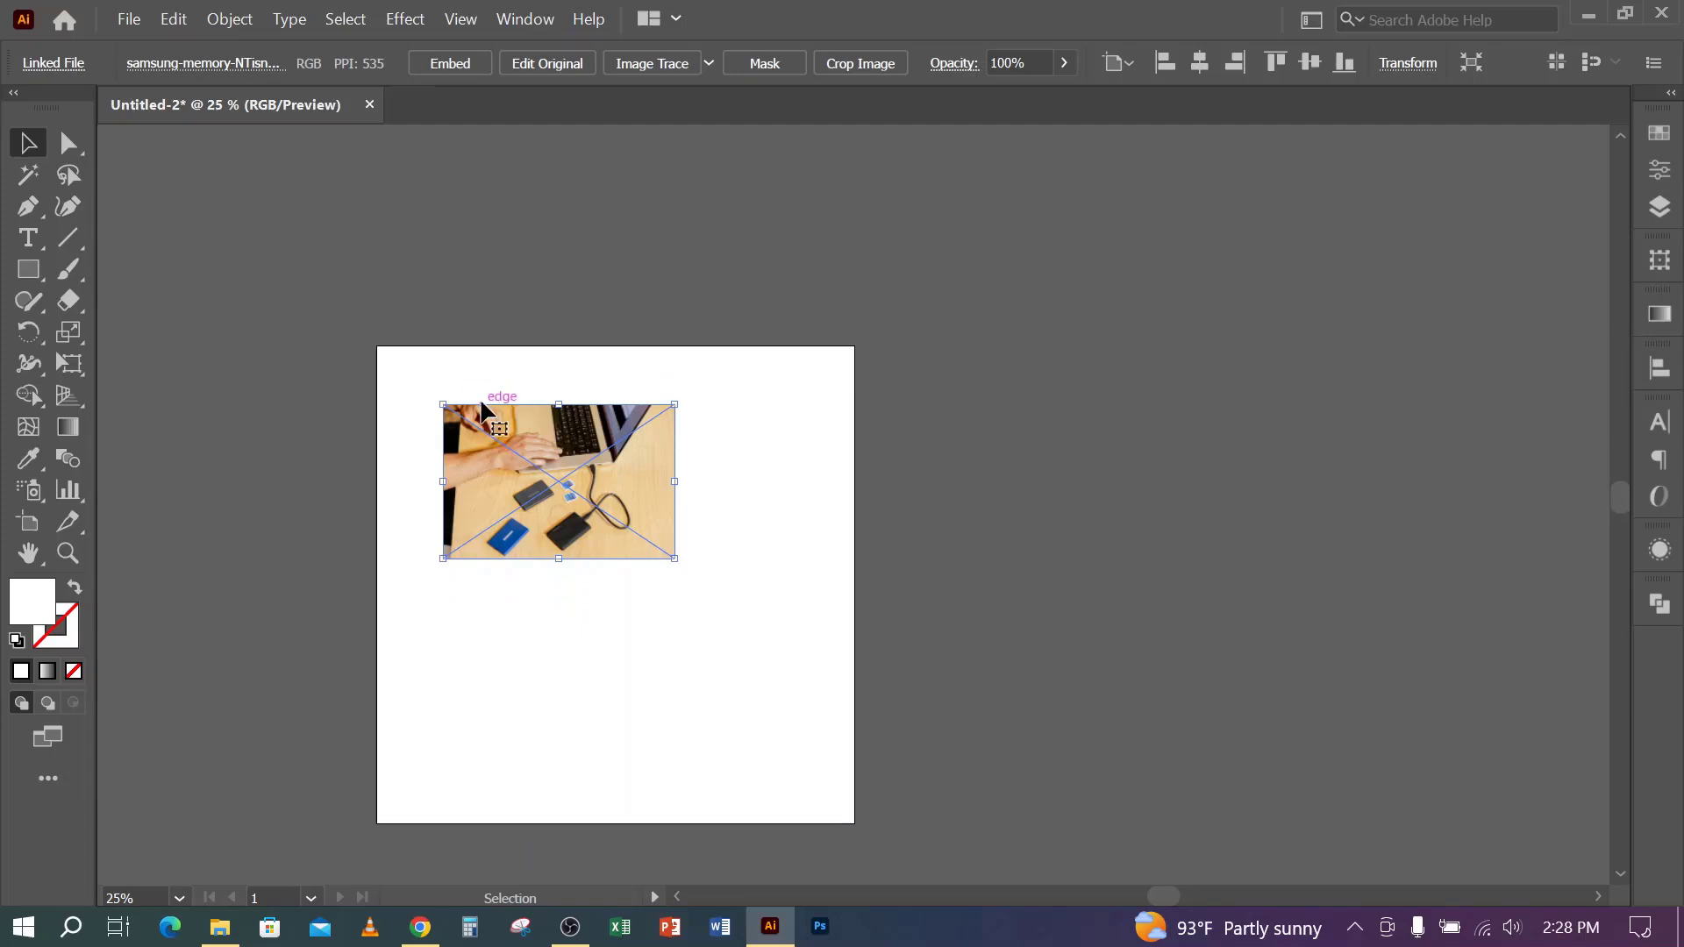
pyautogui.scroll(-1, 481, 407)
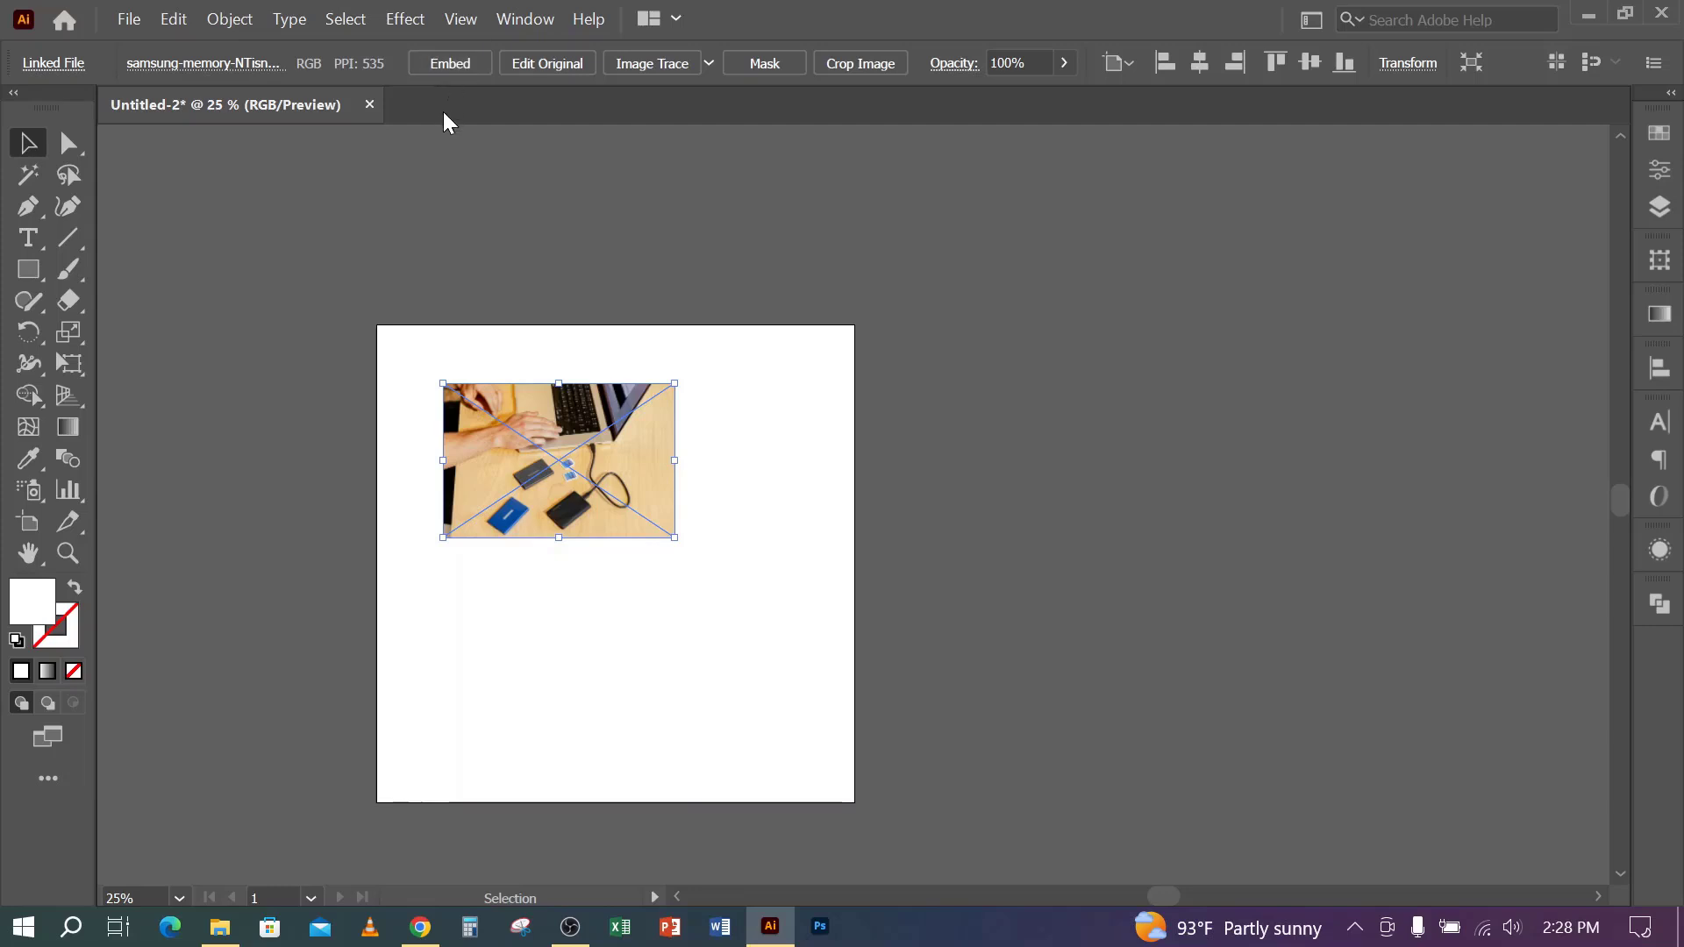
pyautogui.click(455, 63)
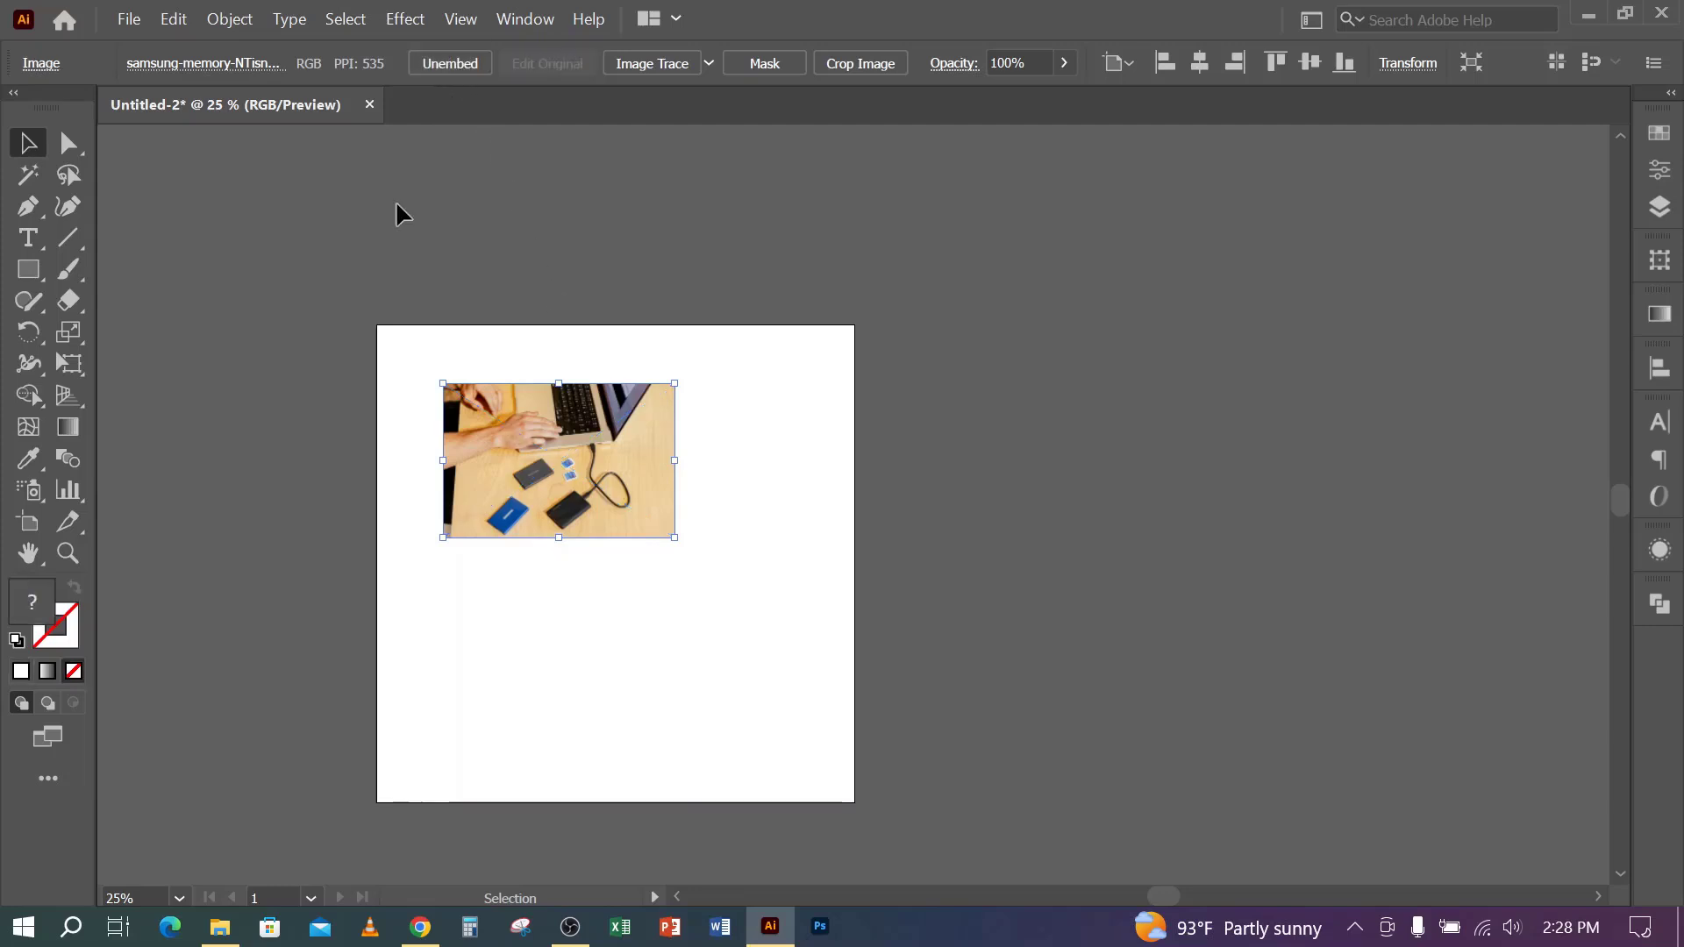
pyautogui.click(364, 342)
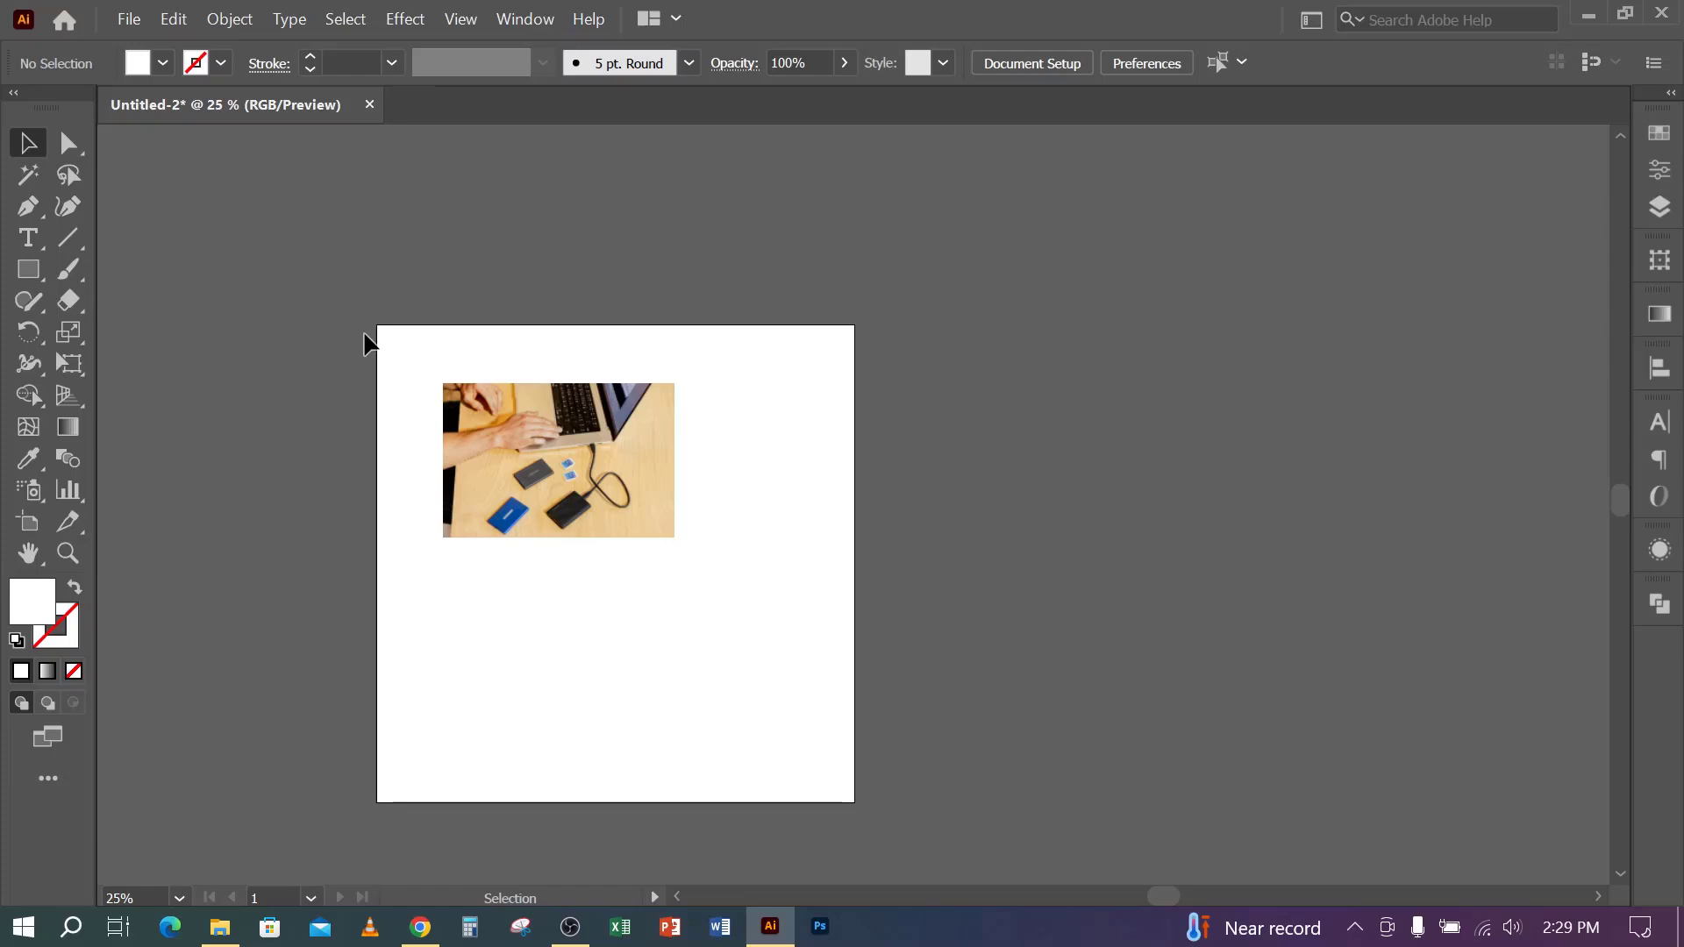
# - Place the images photo of the three women from Downloads to the right of the artboard, scaled slightly wider than the artboard
pyautogui.click(131, 19)
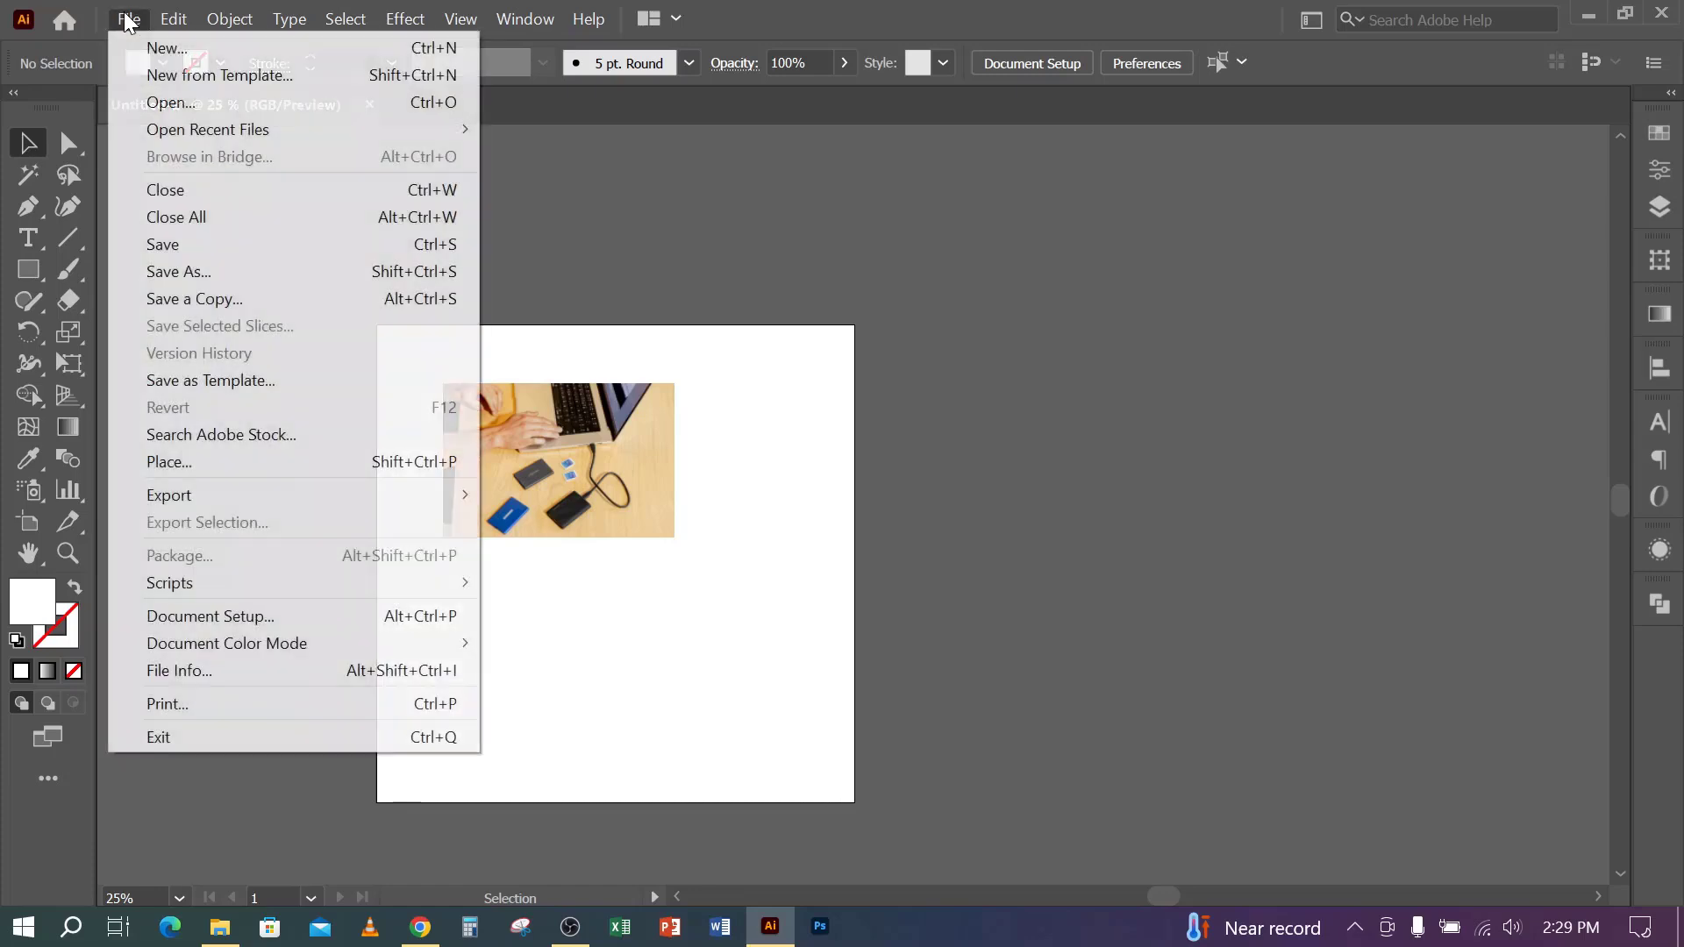
pyautogui.click(167, 462)
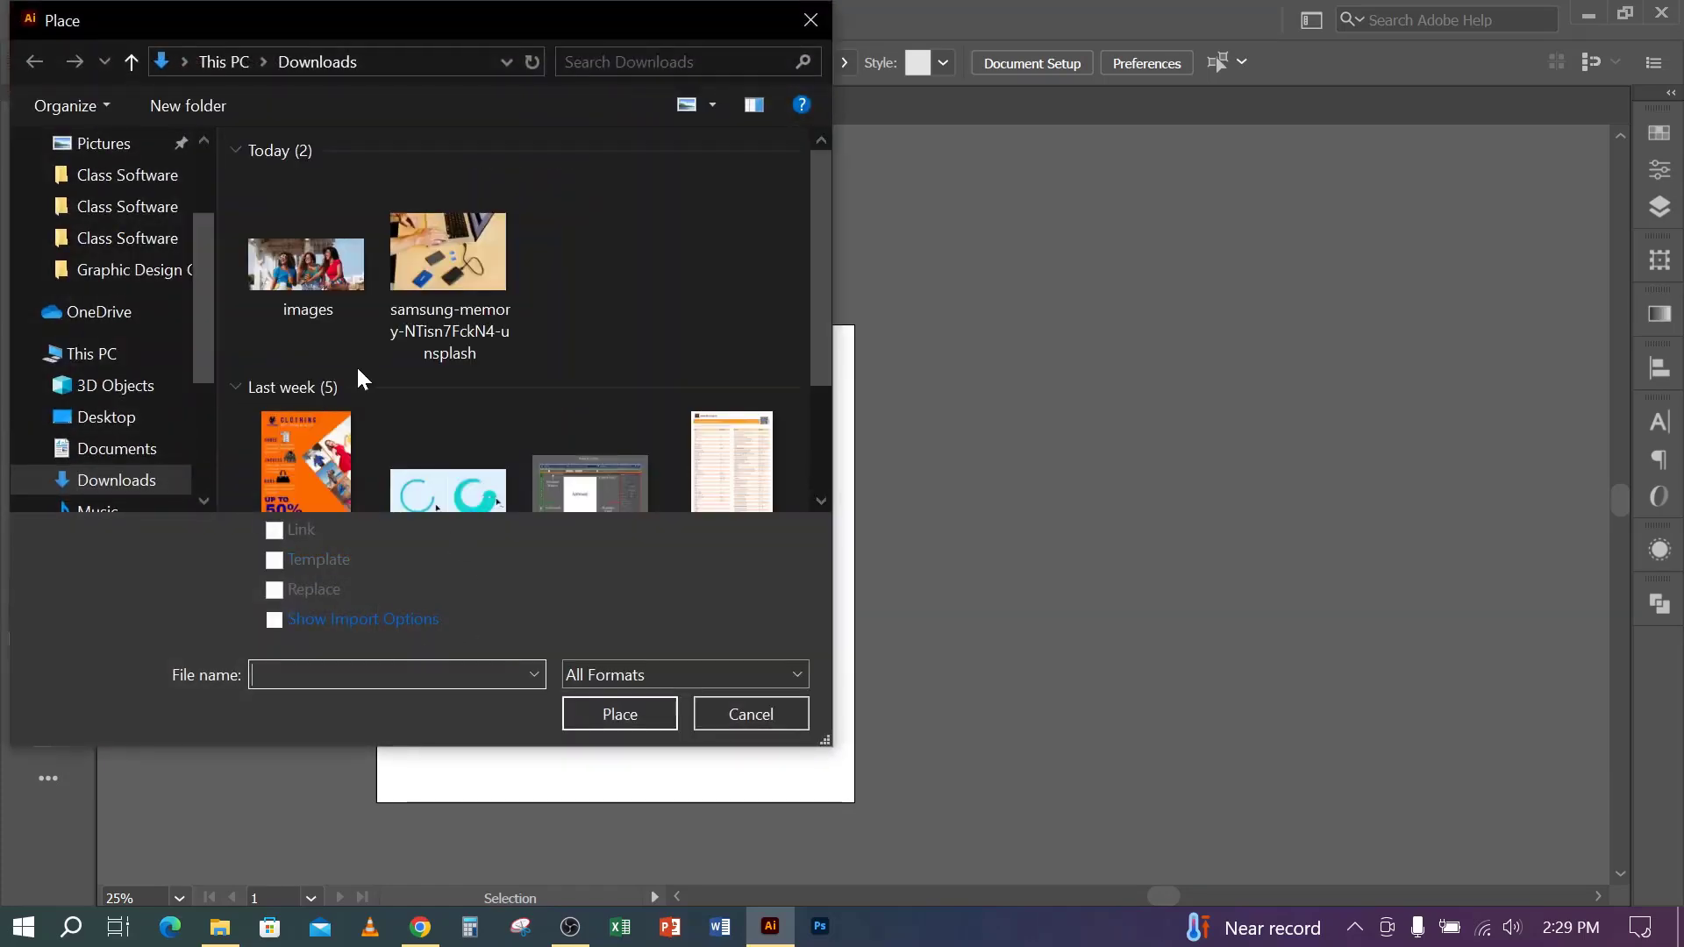
pyautogui.click(296, 276)
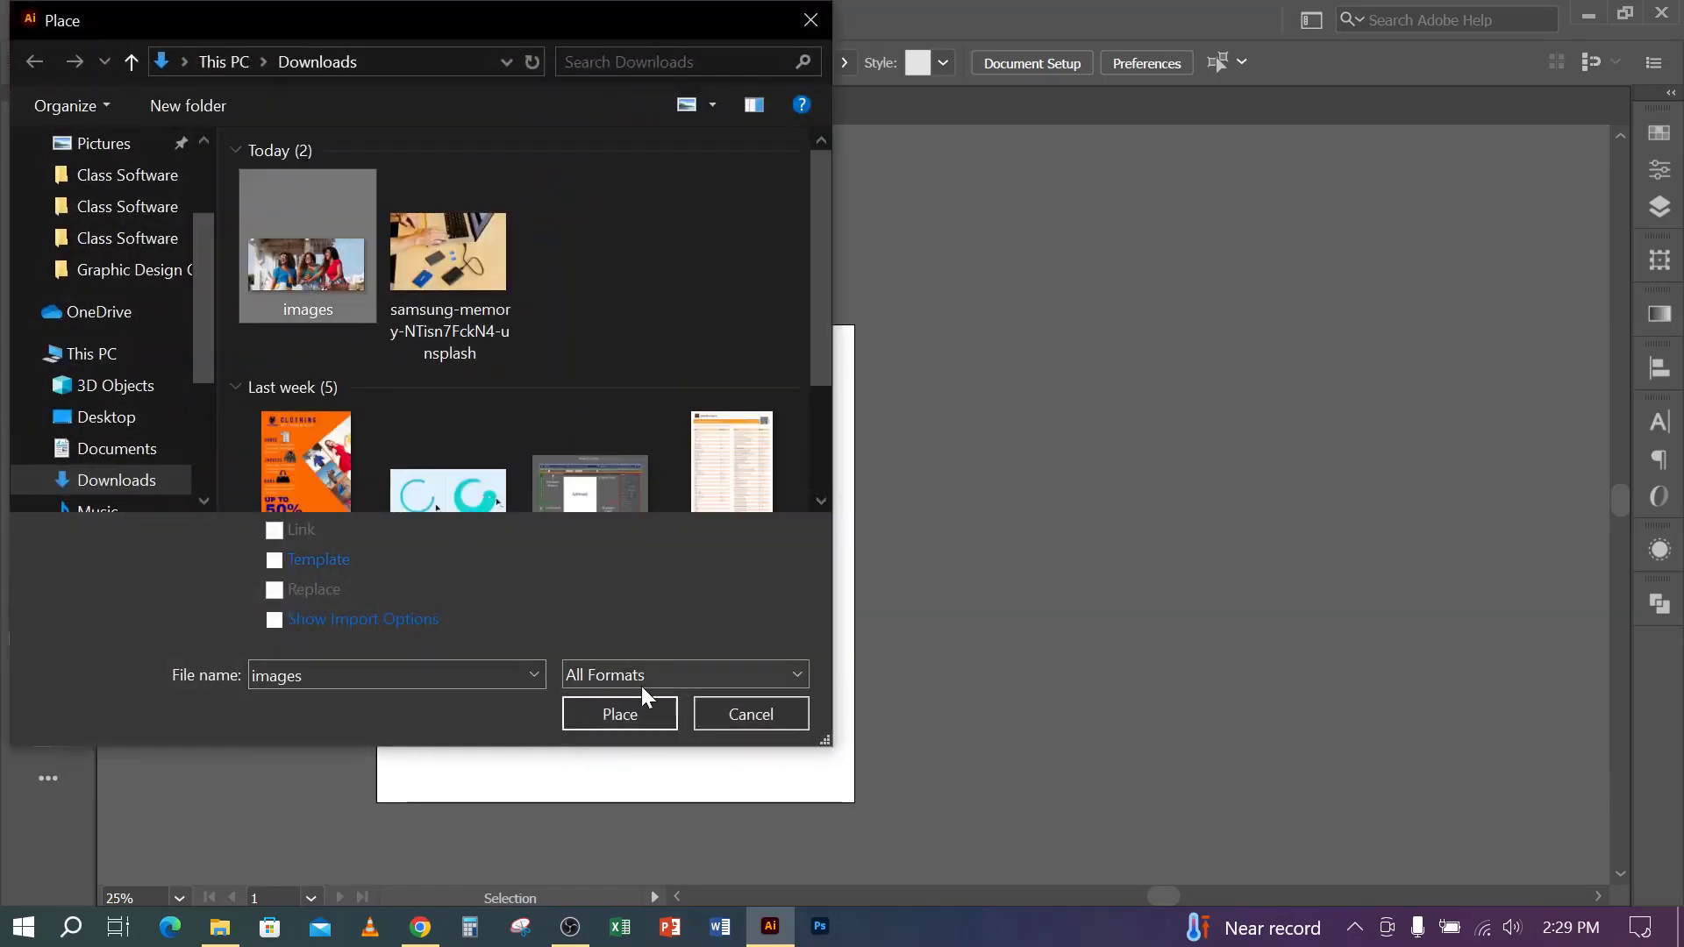
pyautogui.click(630, 716)
pyautogui.moveTo(918, 258); pyautogui.dragTo(1461, 679)
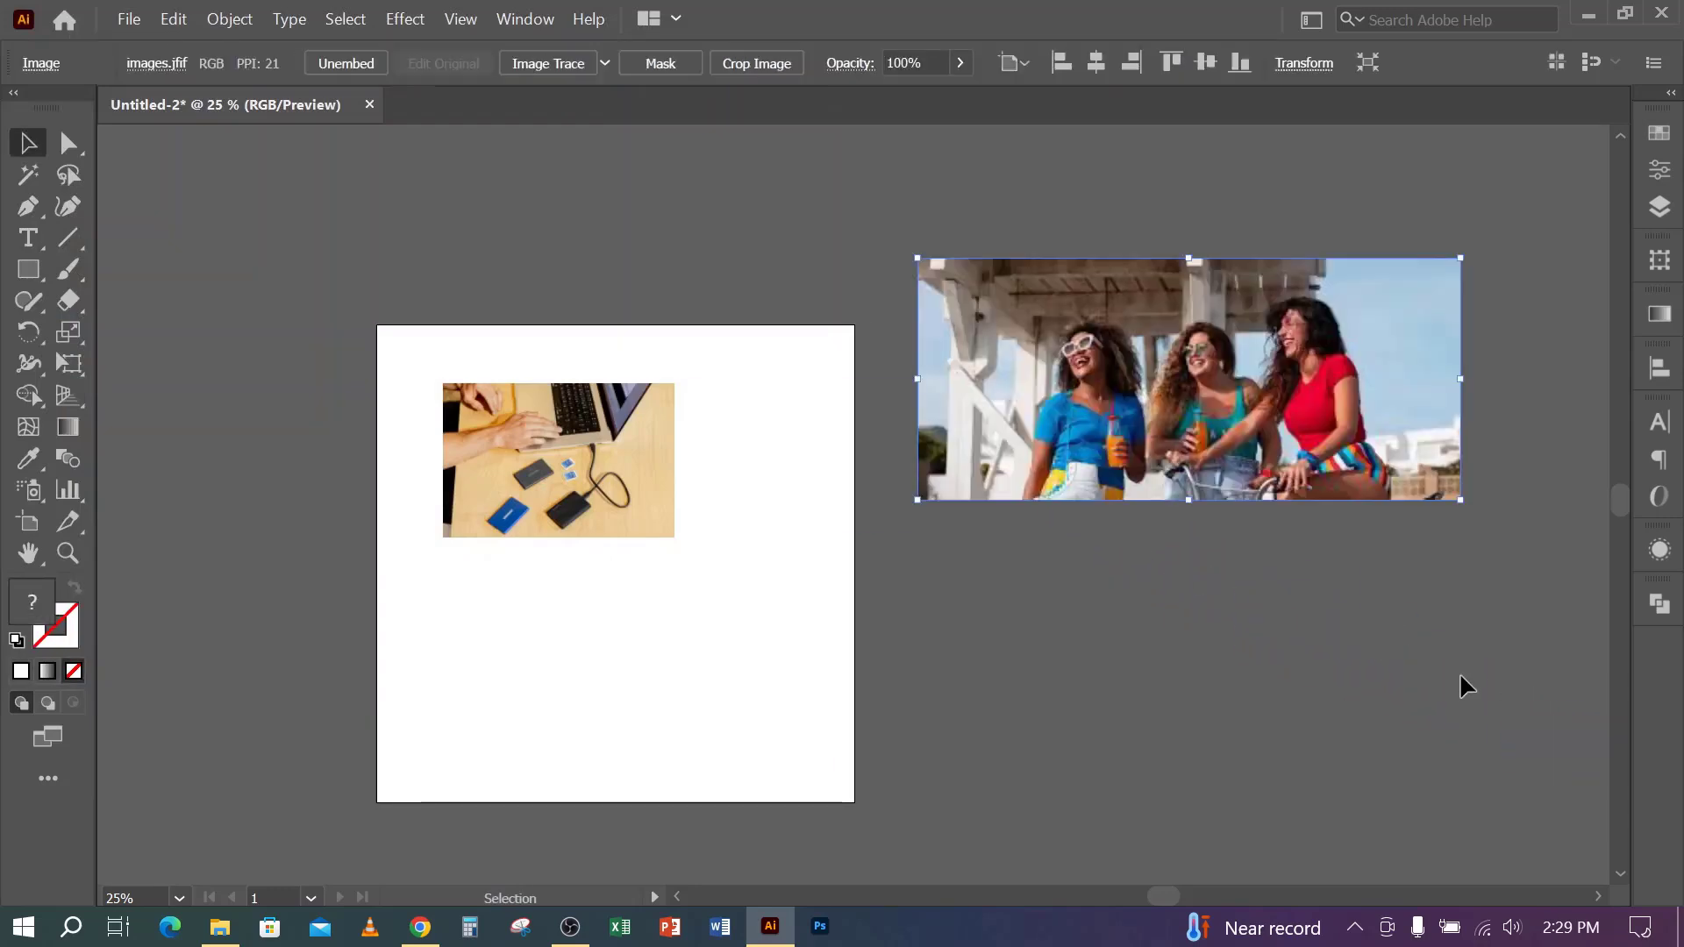
# - Move the photo of the three women across the artboard's right edge and the laptop photo above the artboard's upper-left corner
pyautogui.scroll(3, 1255, 572)
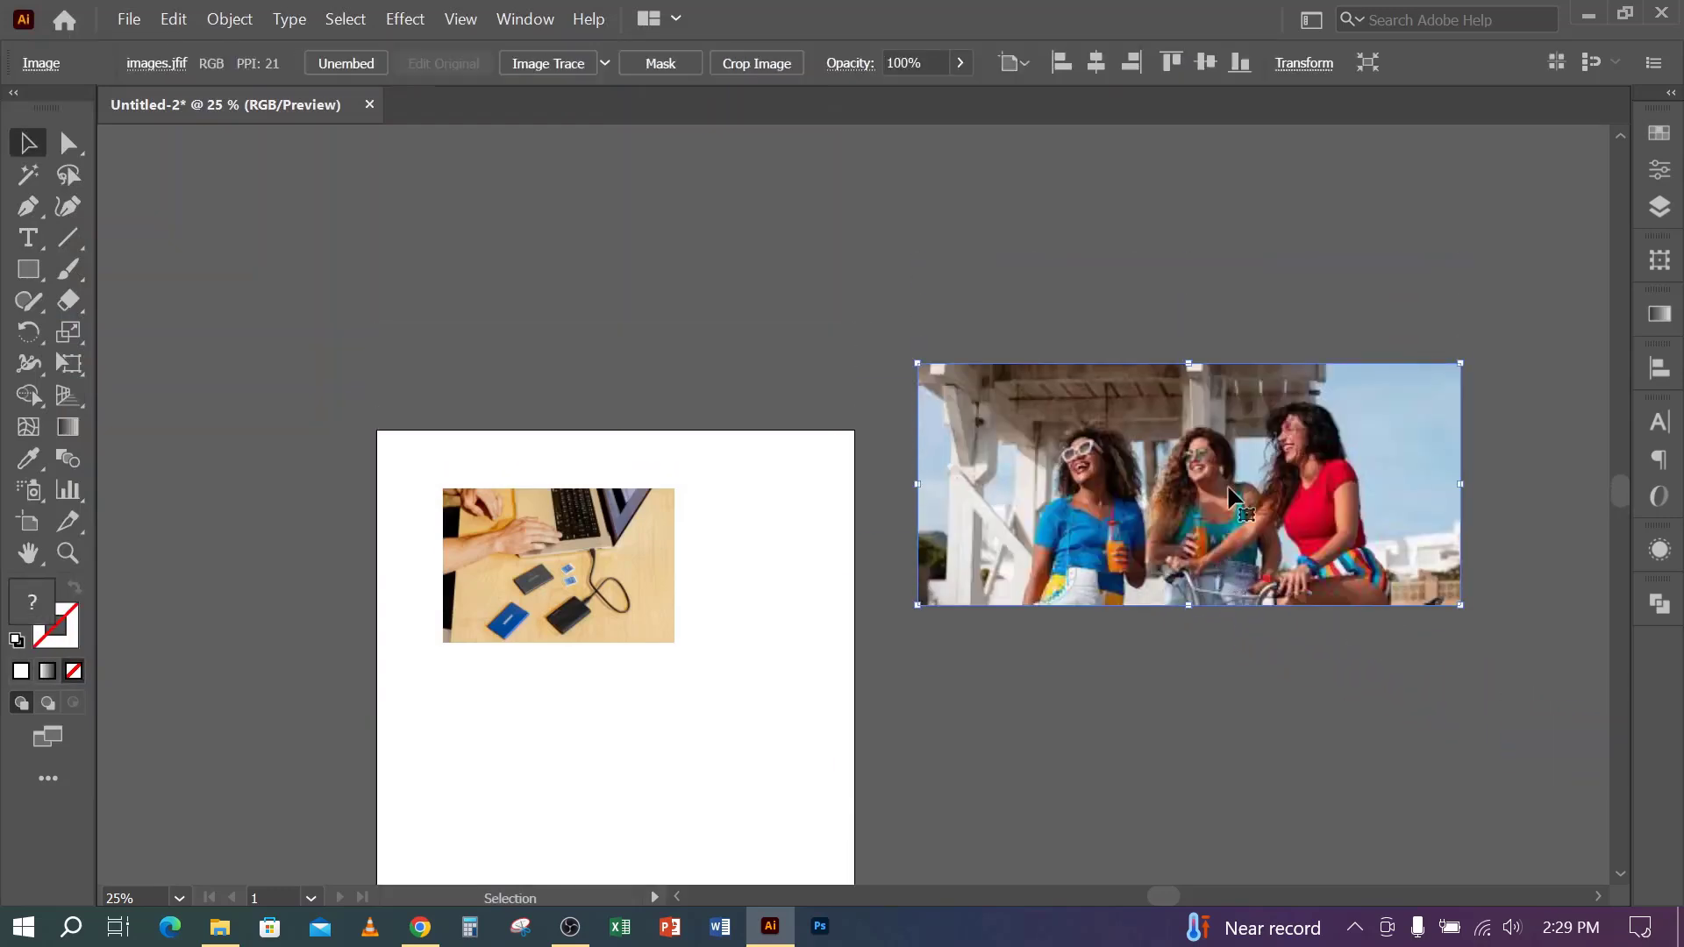
pyautogui.moveTo(1183, 491); pyautogui.dragTo(799, 303)
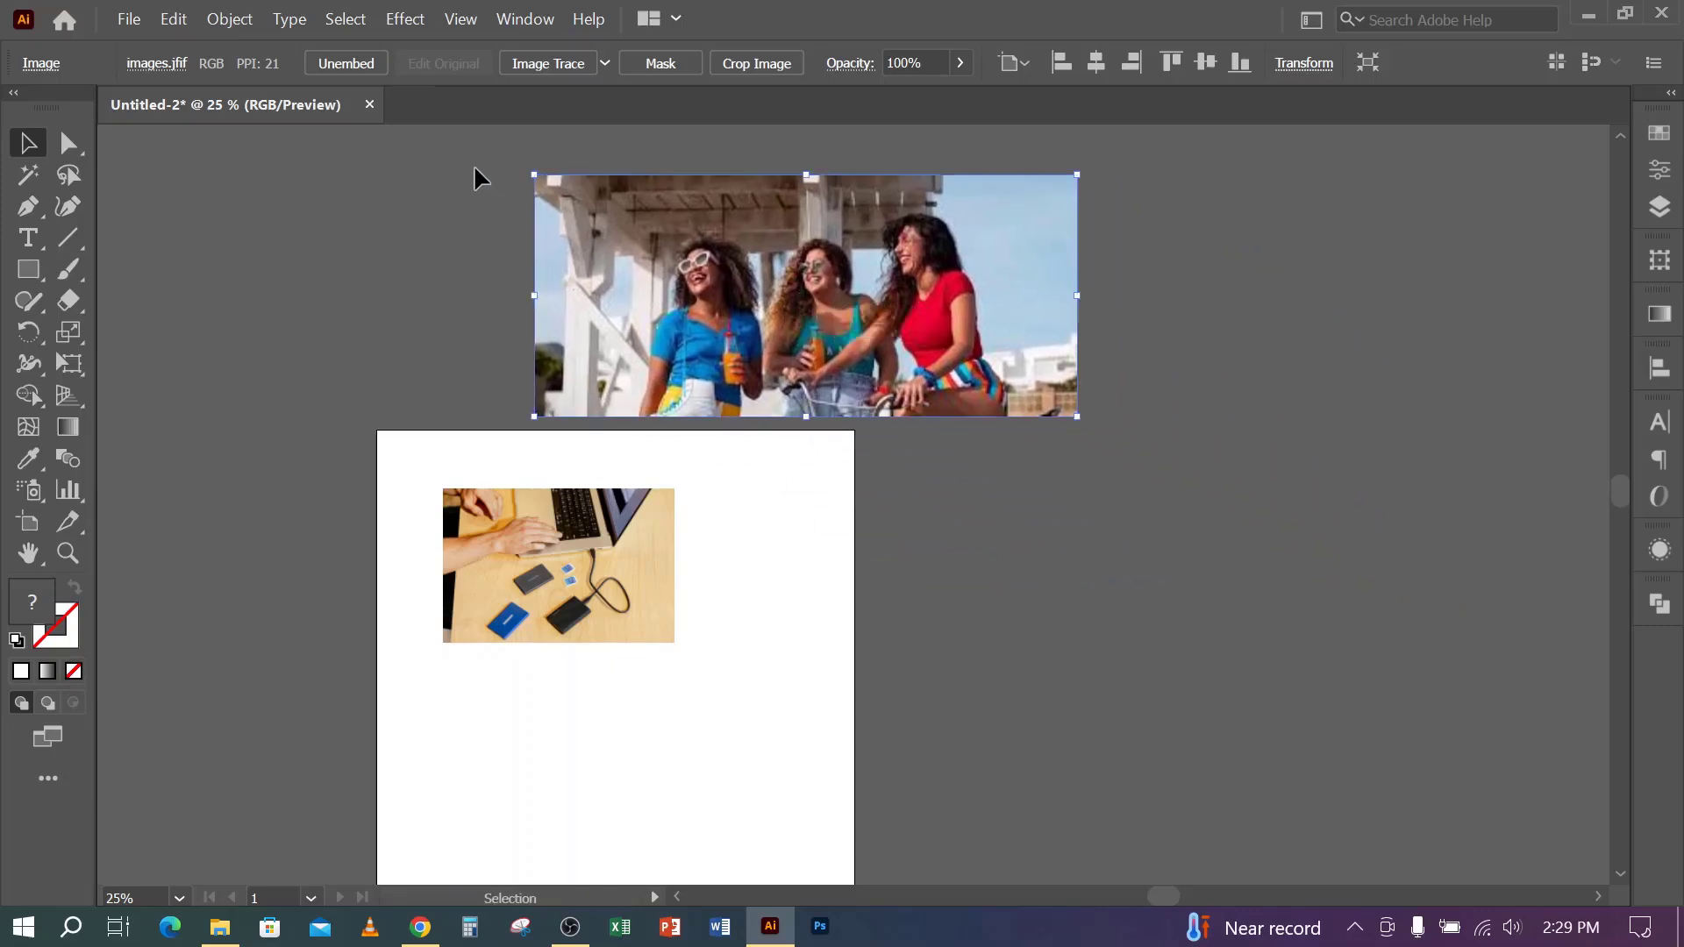
pyautogui.click(446, 300)
pyautogui.moveTo(931, 330); pyautogui.dragTo(787, 321)
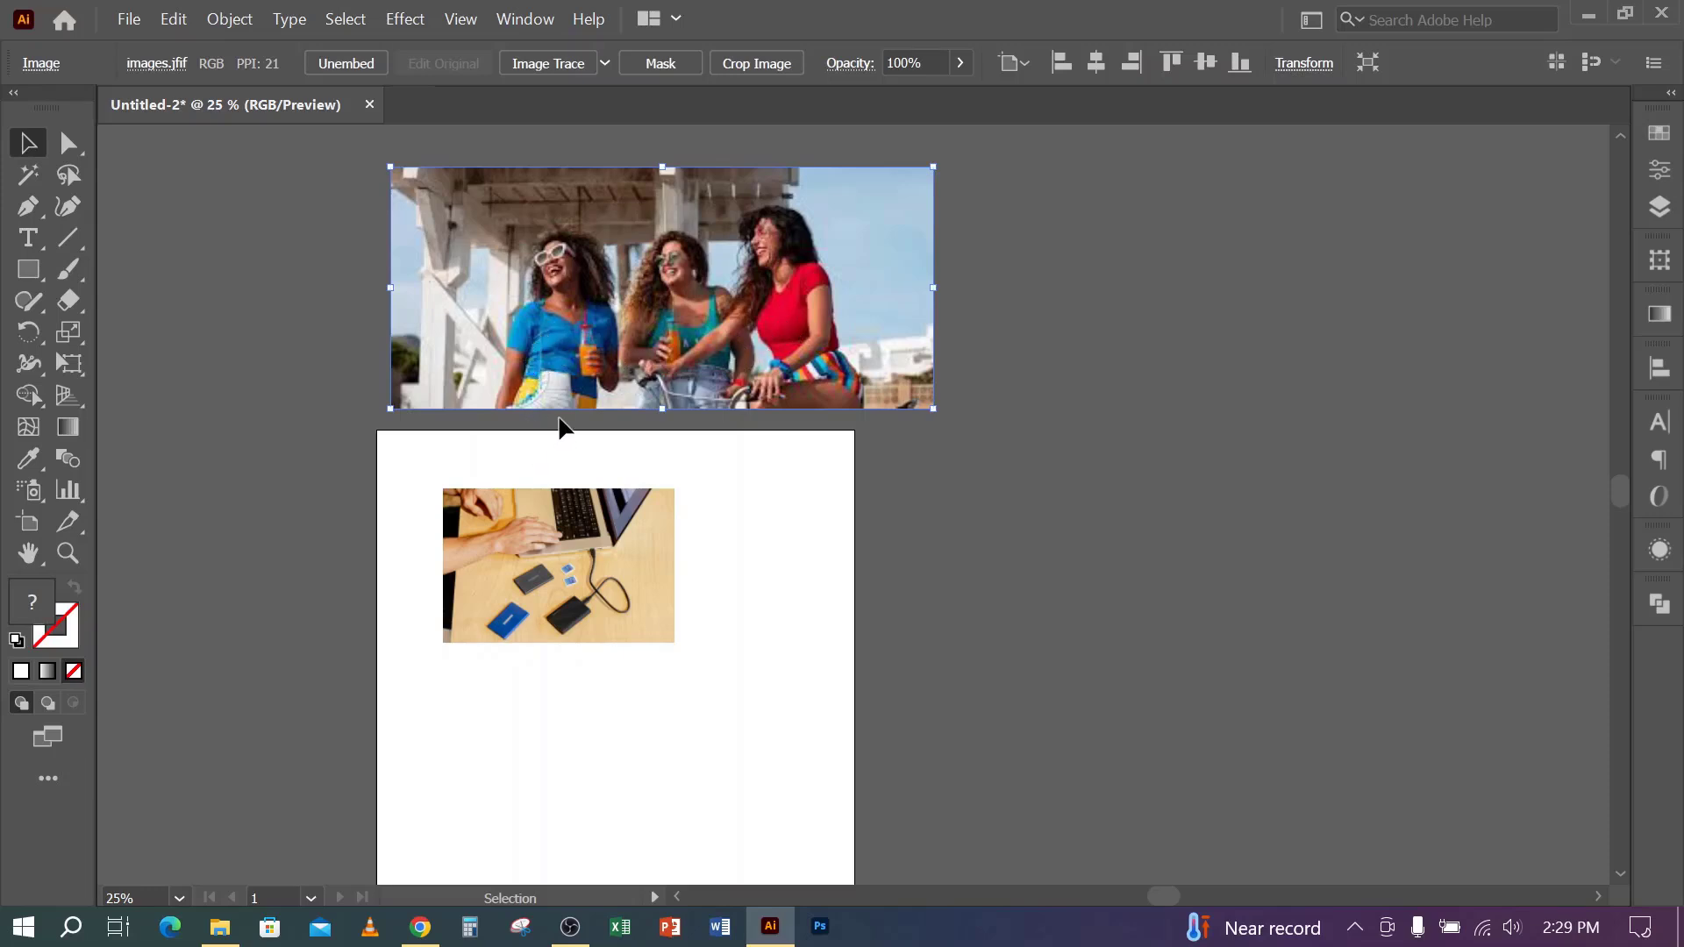
pyautogui.moveTo(509, 333); pyautogui.dragTo(839, 605)
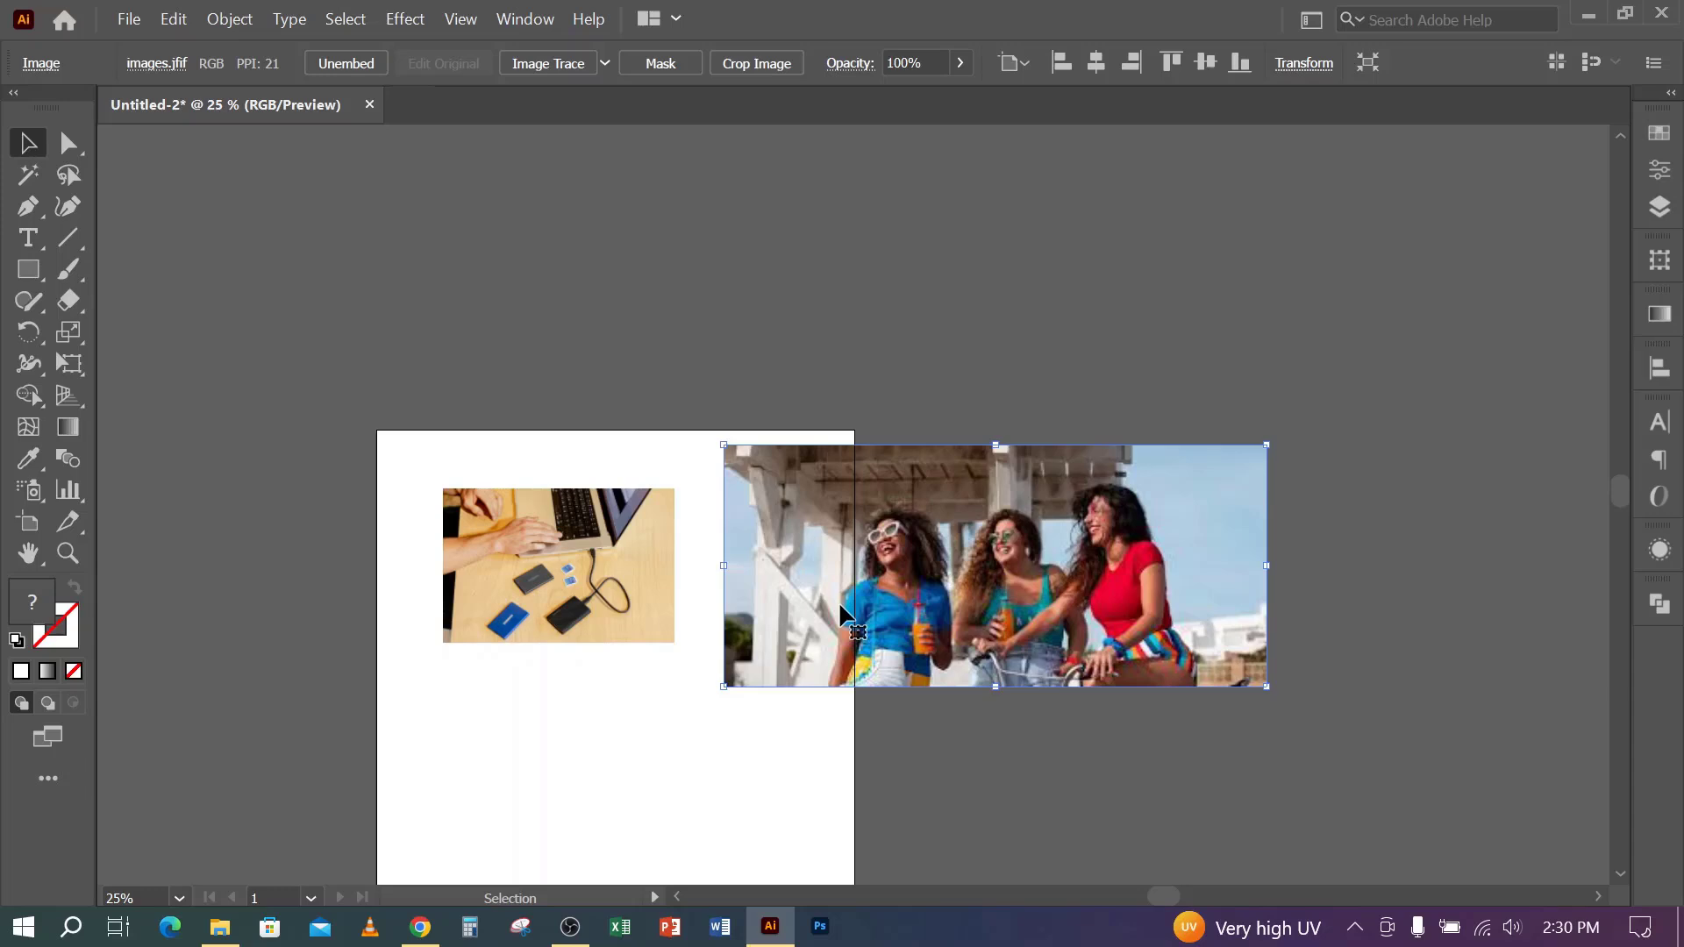
pyautogui.moveTo(573, 570); pyautogui.dragTo(393, 271)
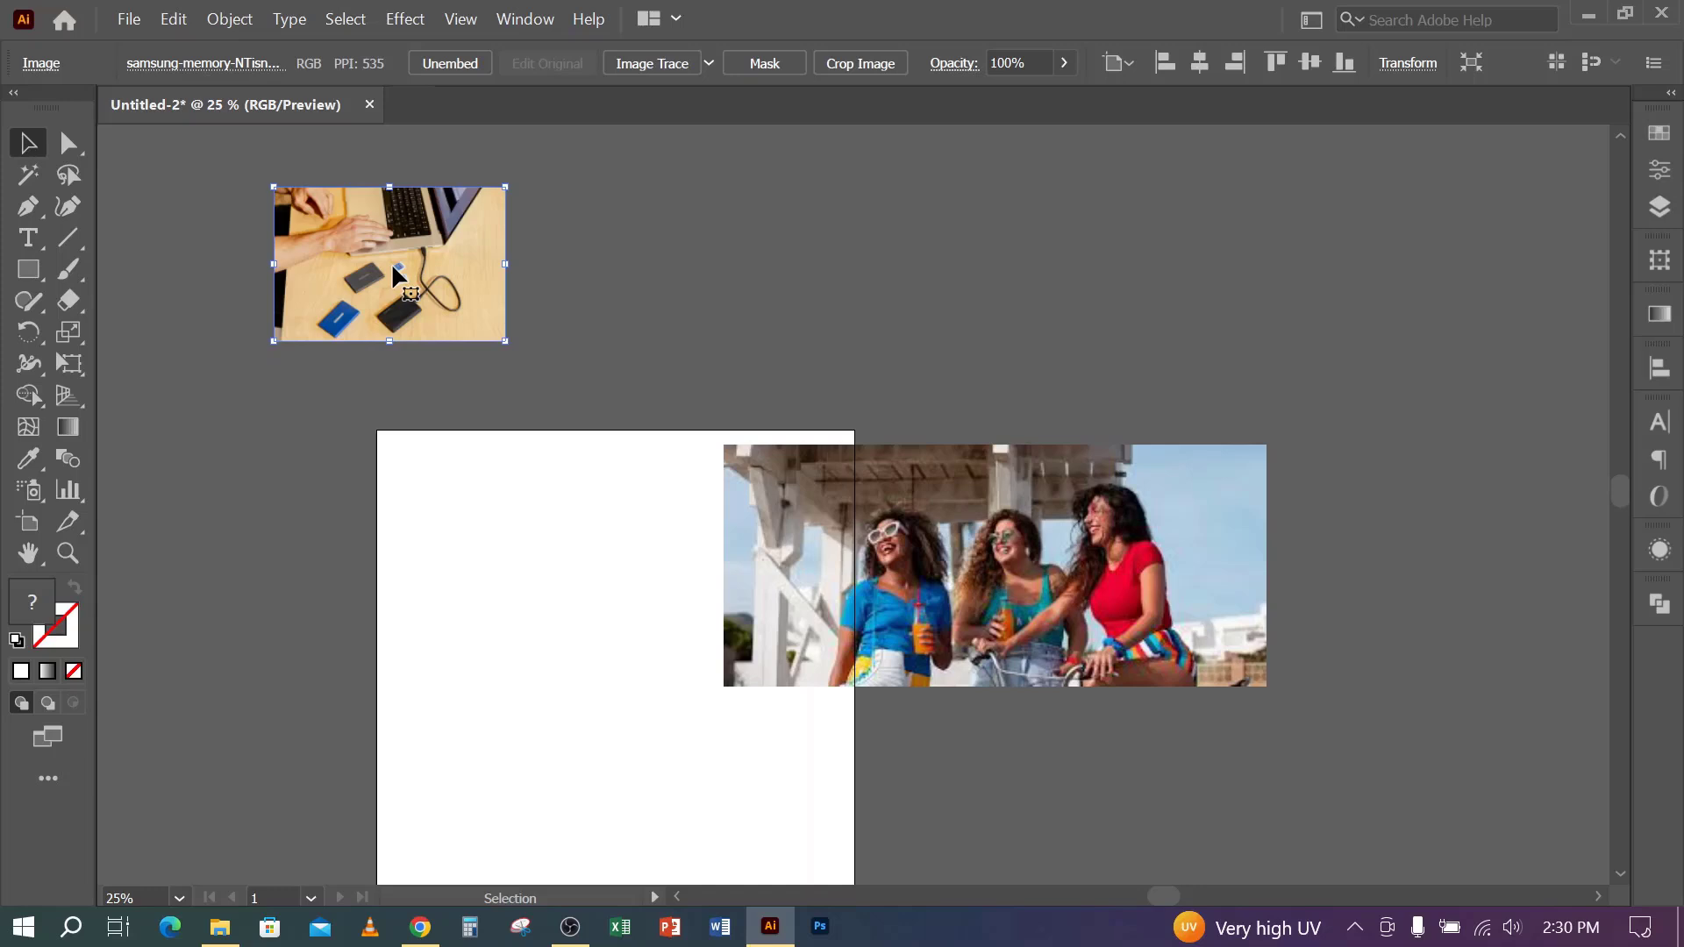
# - Show the Links panel, move it above the photo of the three women, check its options and make it taller
pyautogui.click(522, 19)
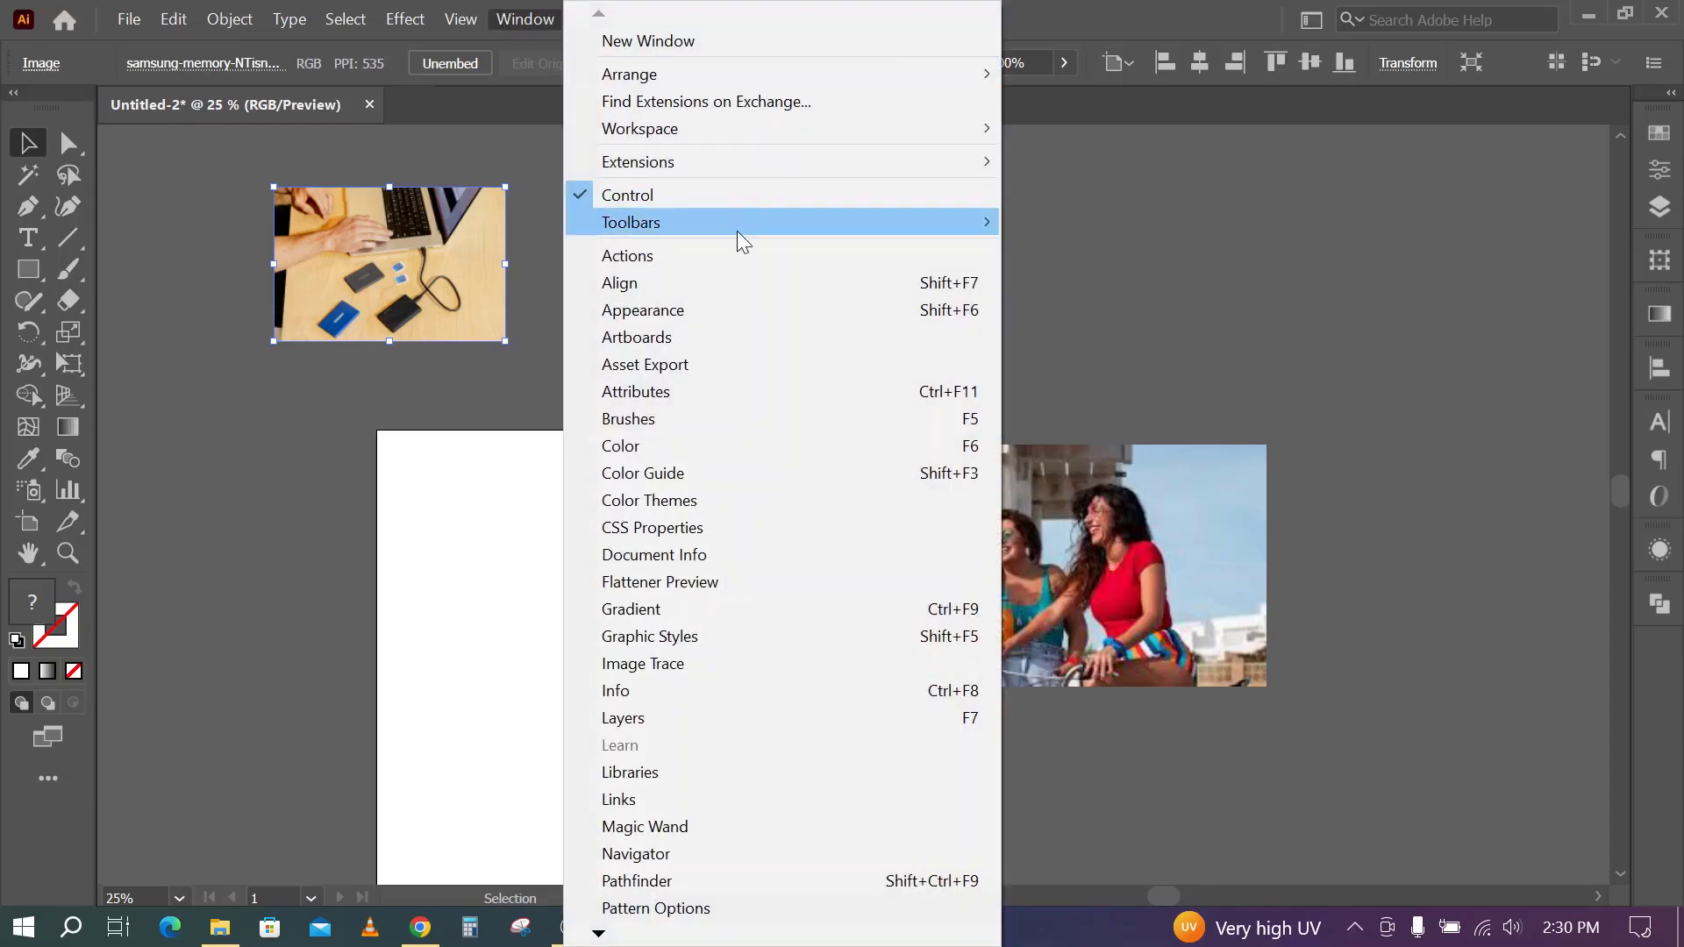
pyautogui.click(644, 800)
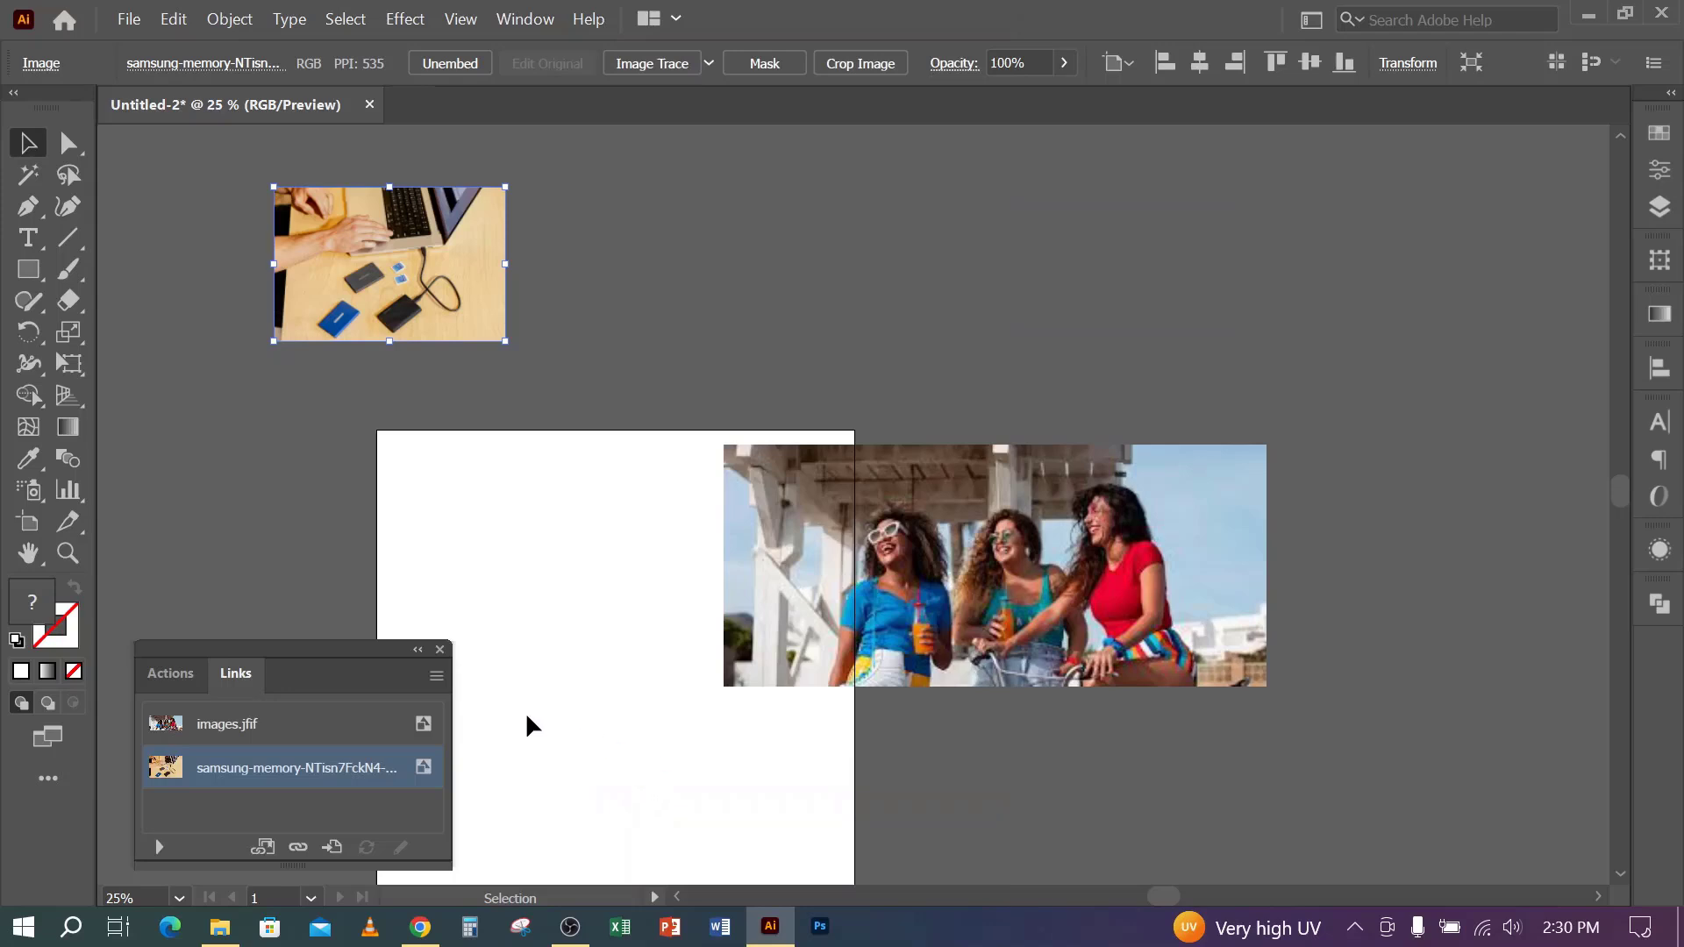
pyautogui.moveTo(360, 651); pyautogui.dragTo(1353, 189)
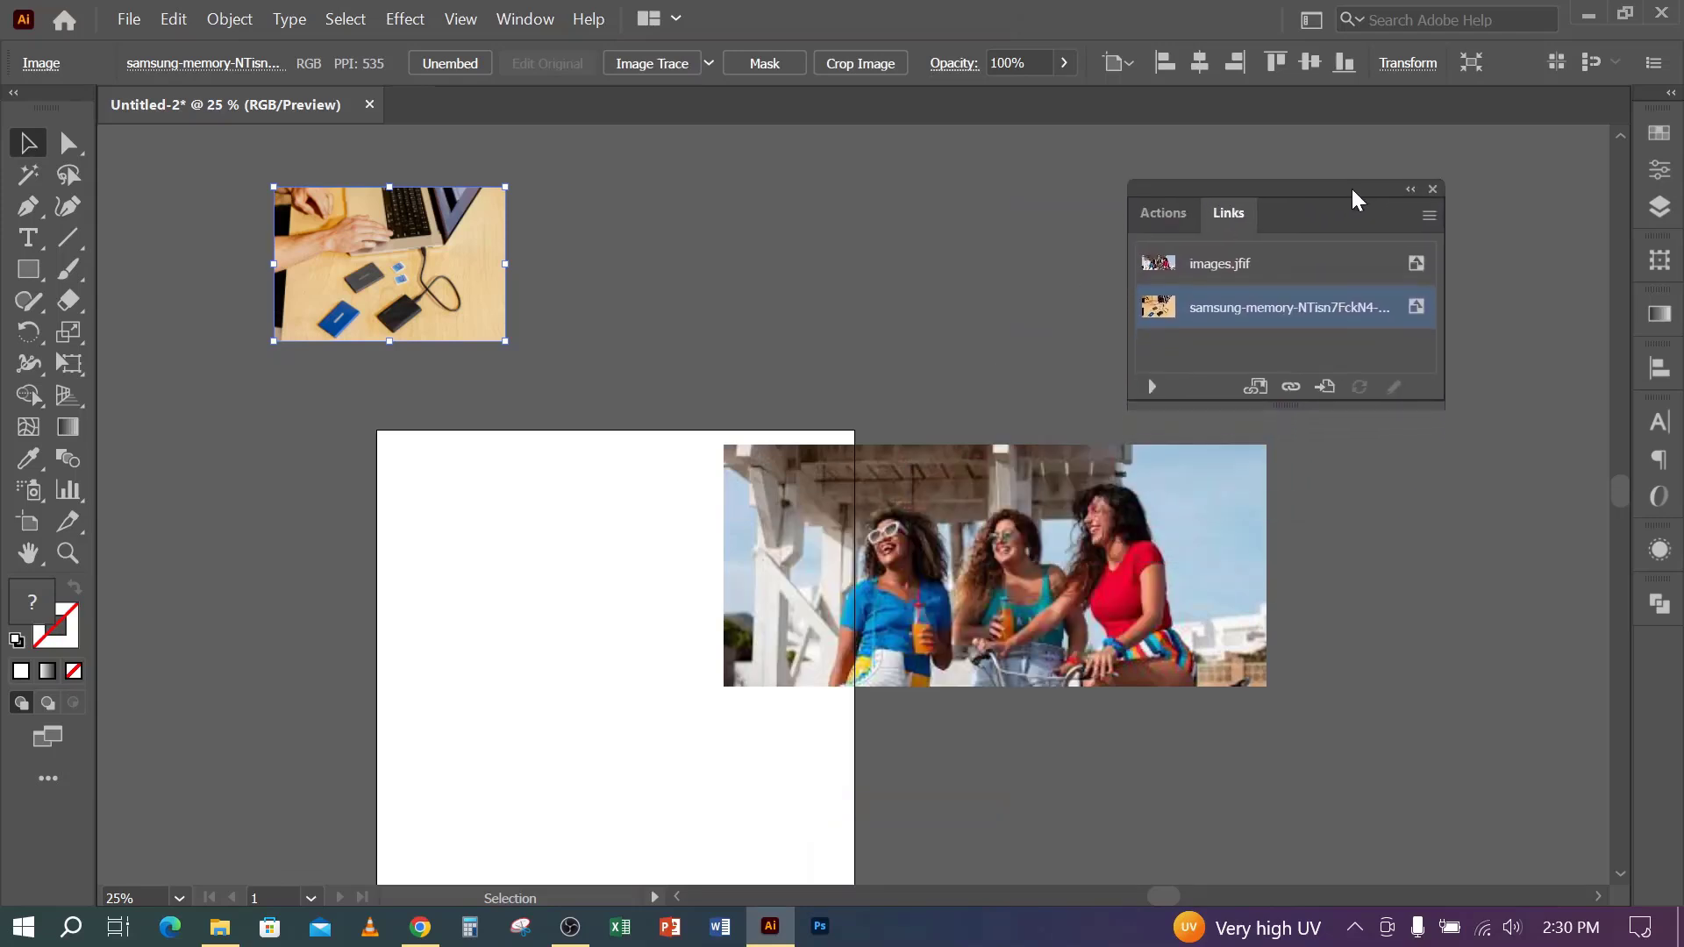
pyautogui.click(1428, 213)
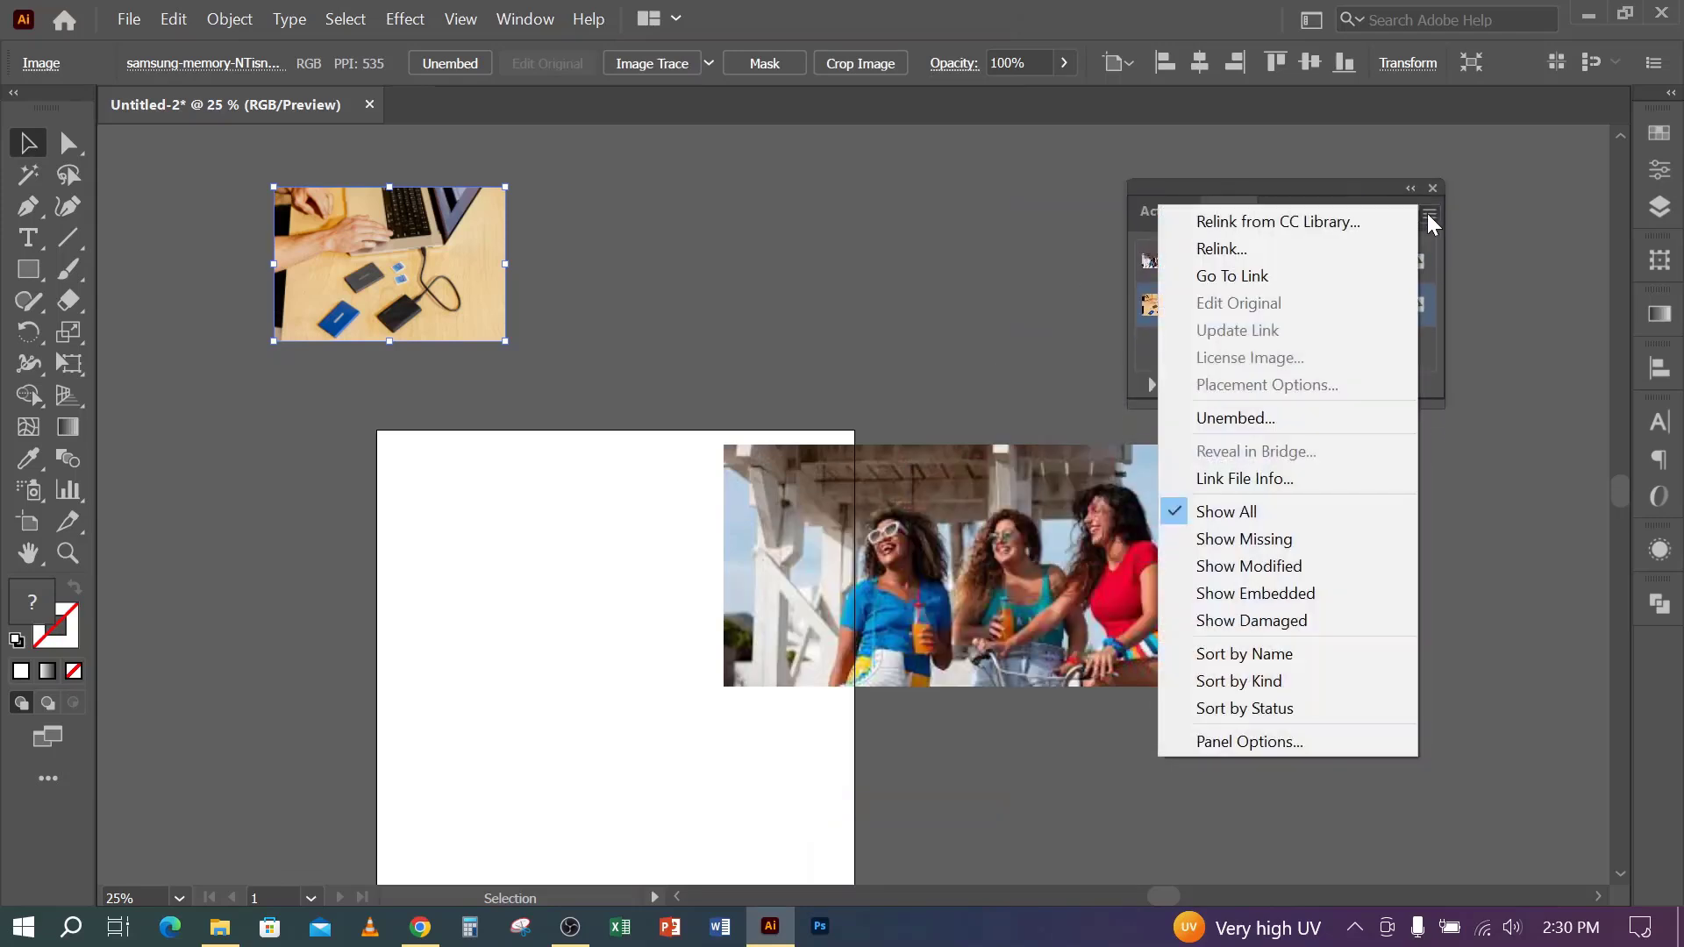
pyautogui.click(1428, 213)
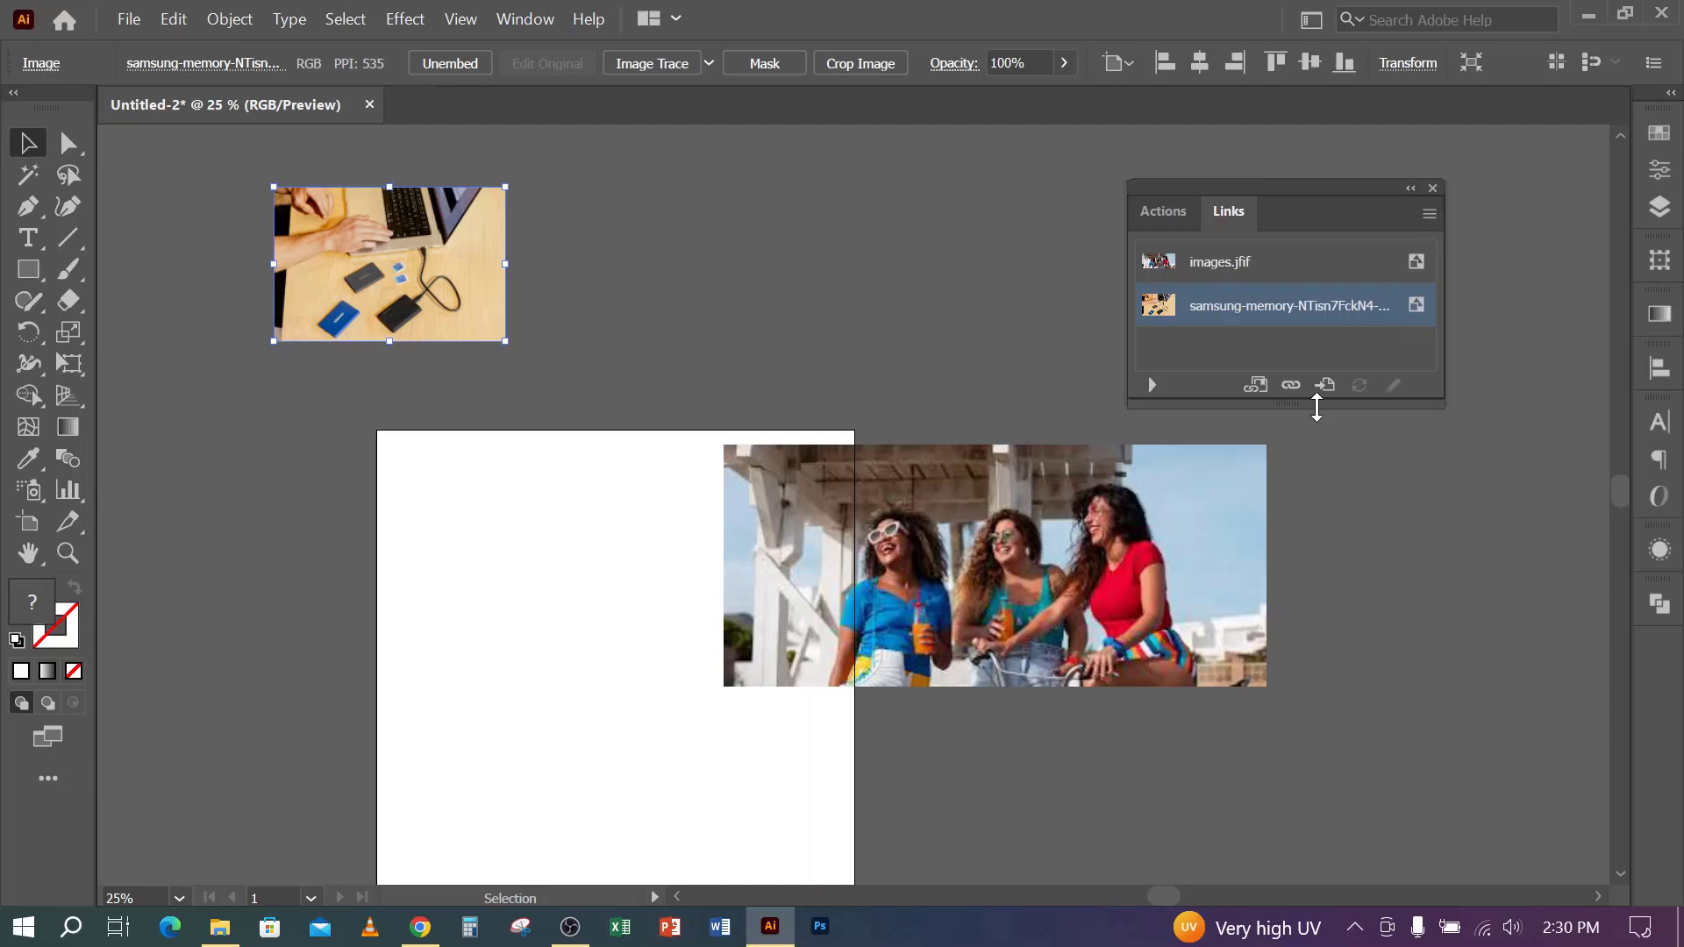
pyautogui.moveTo(1316, 403); pyautogui.dragTo(1290, 518)
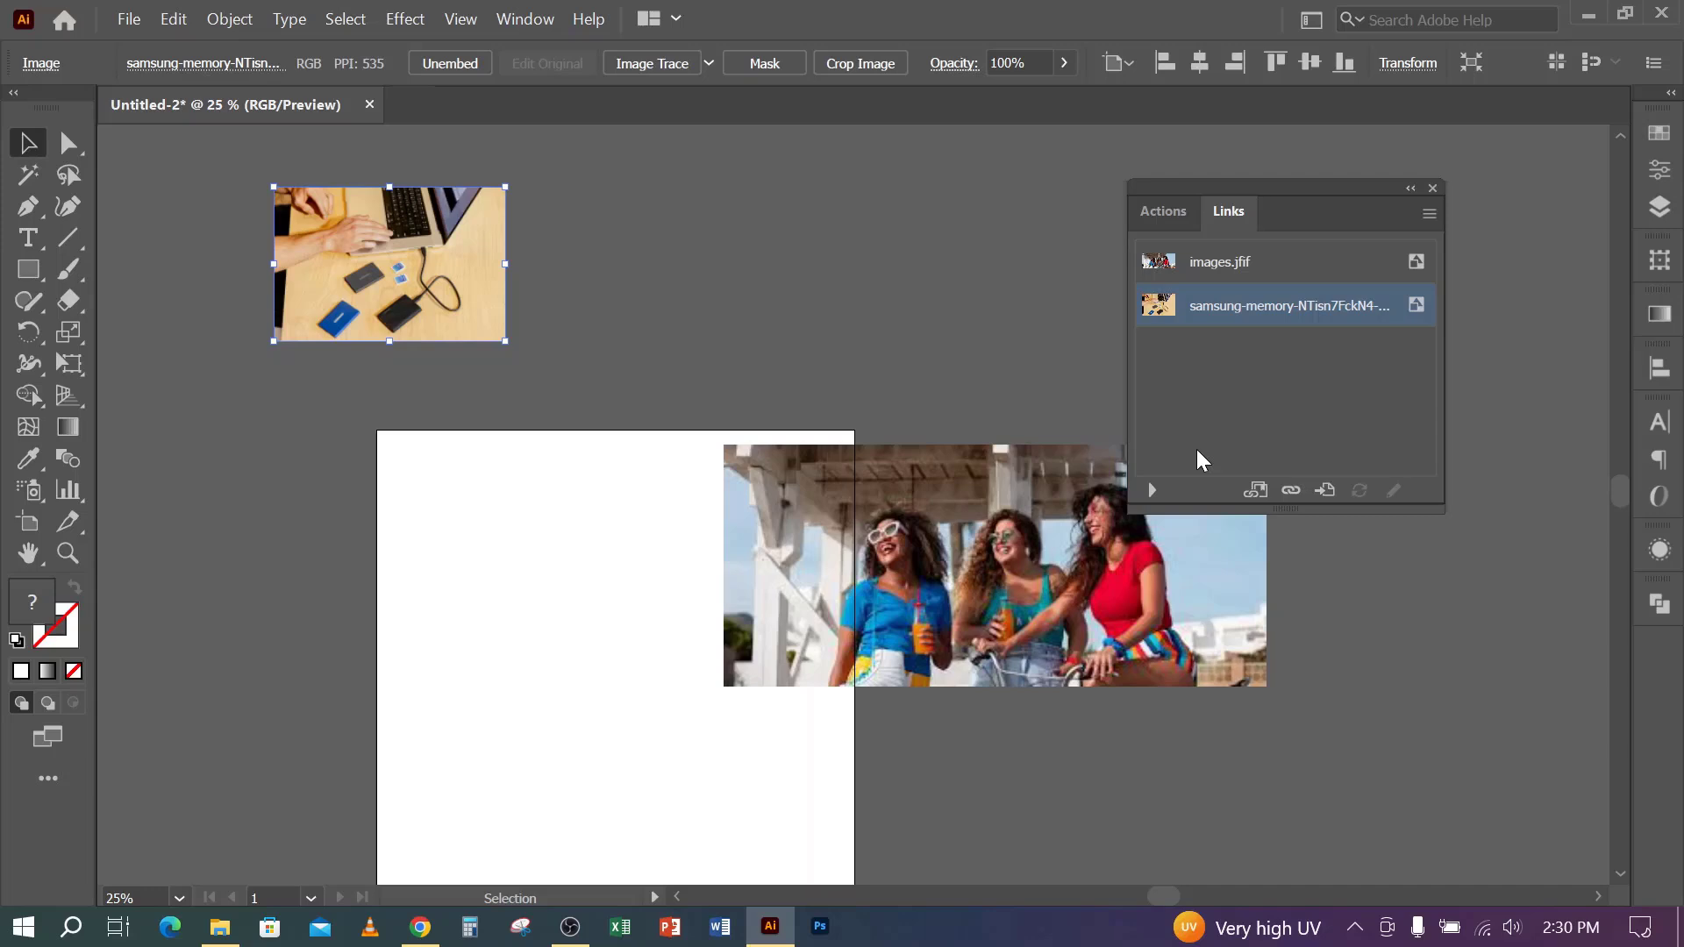
pyautogui.click(1290, 491)
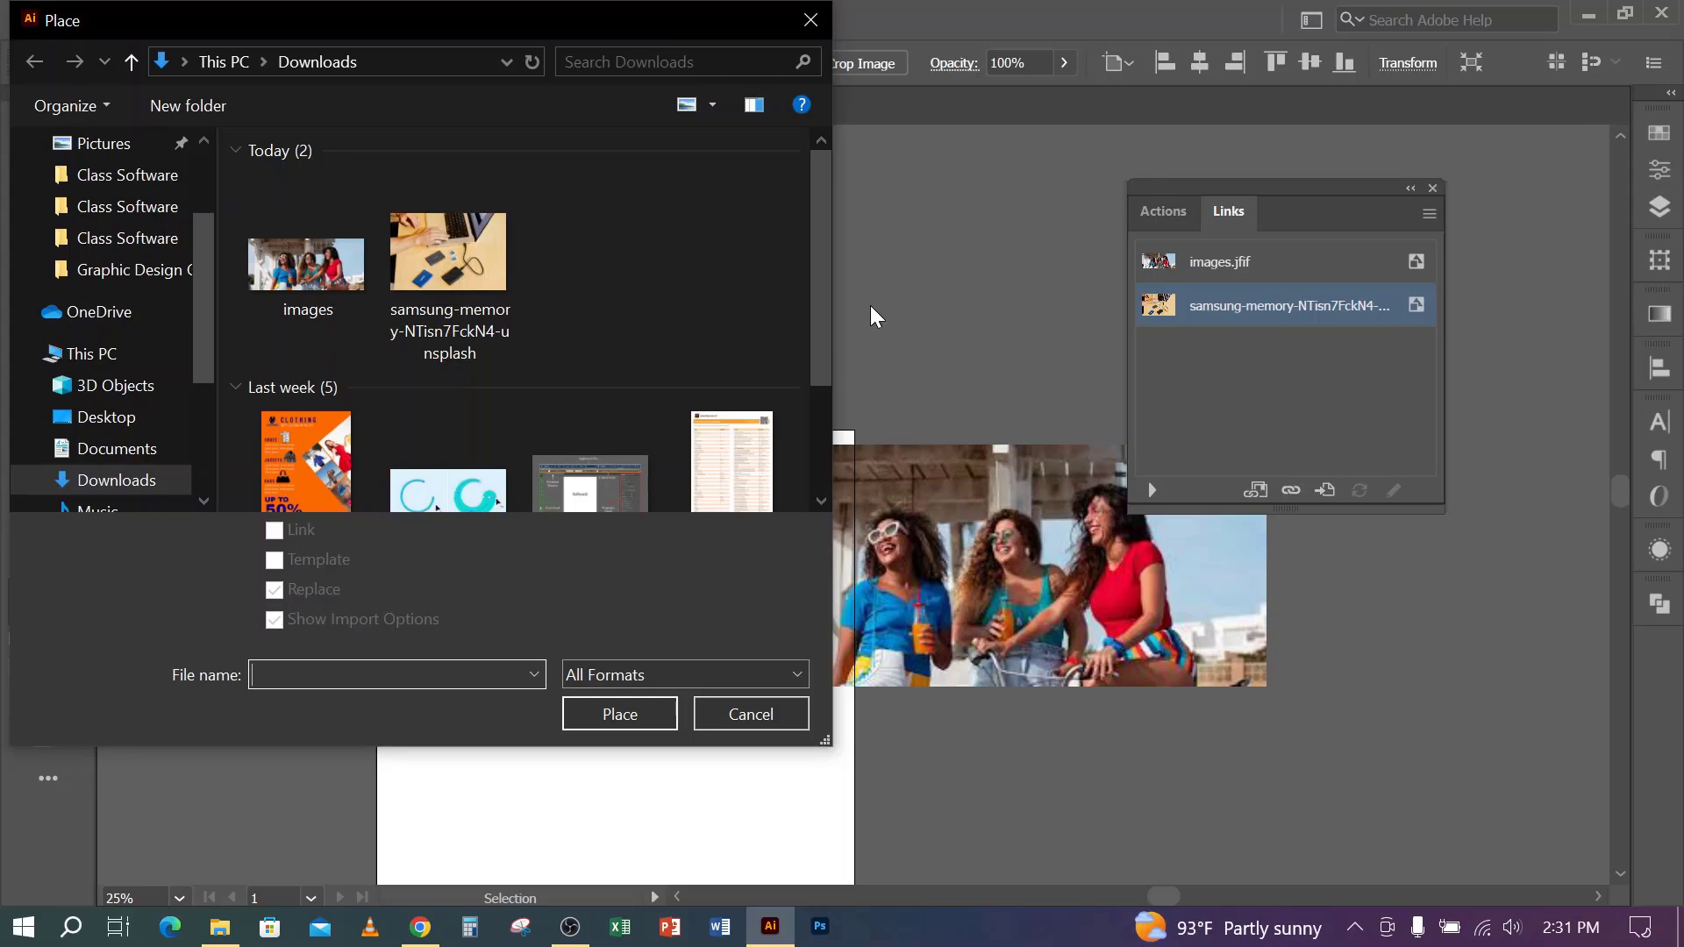
pyautogui.scroll(-2, 462, 412)
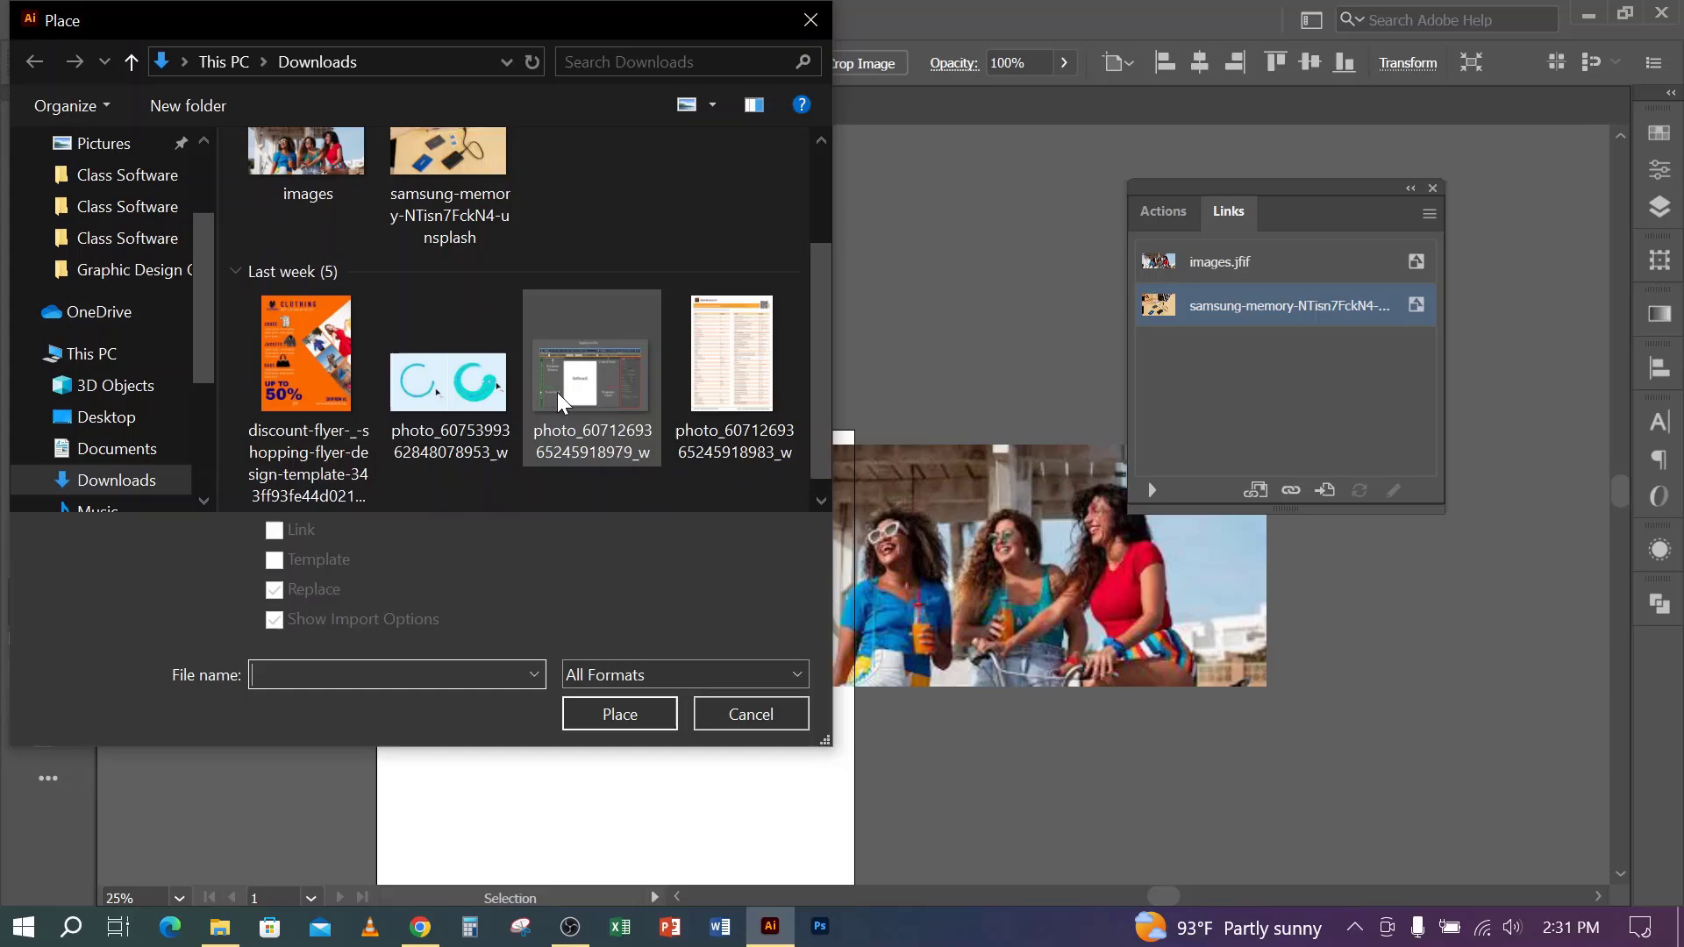
pyautogui.click(462, 412)
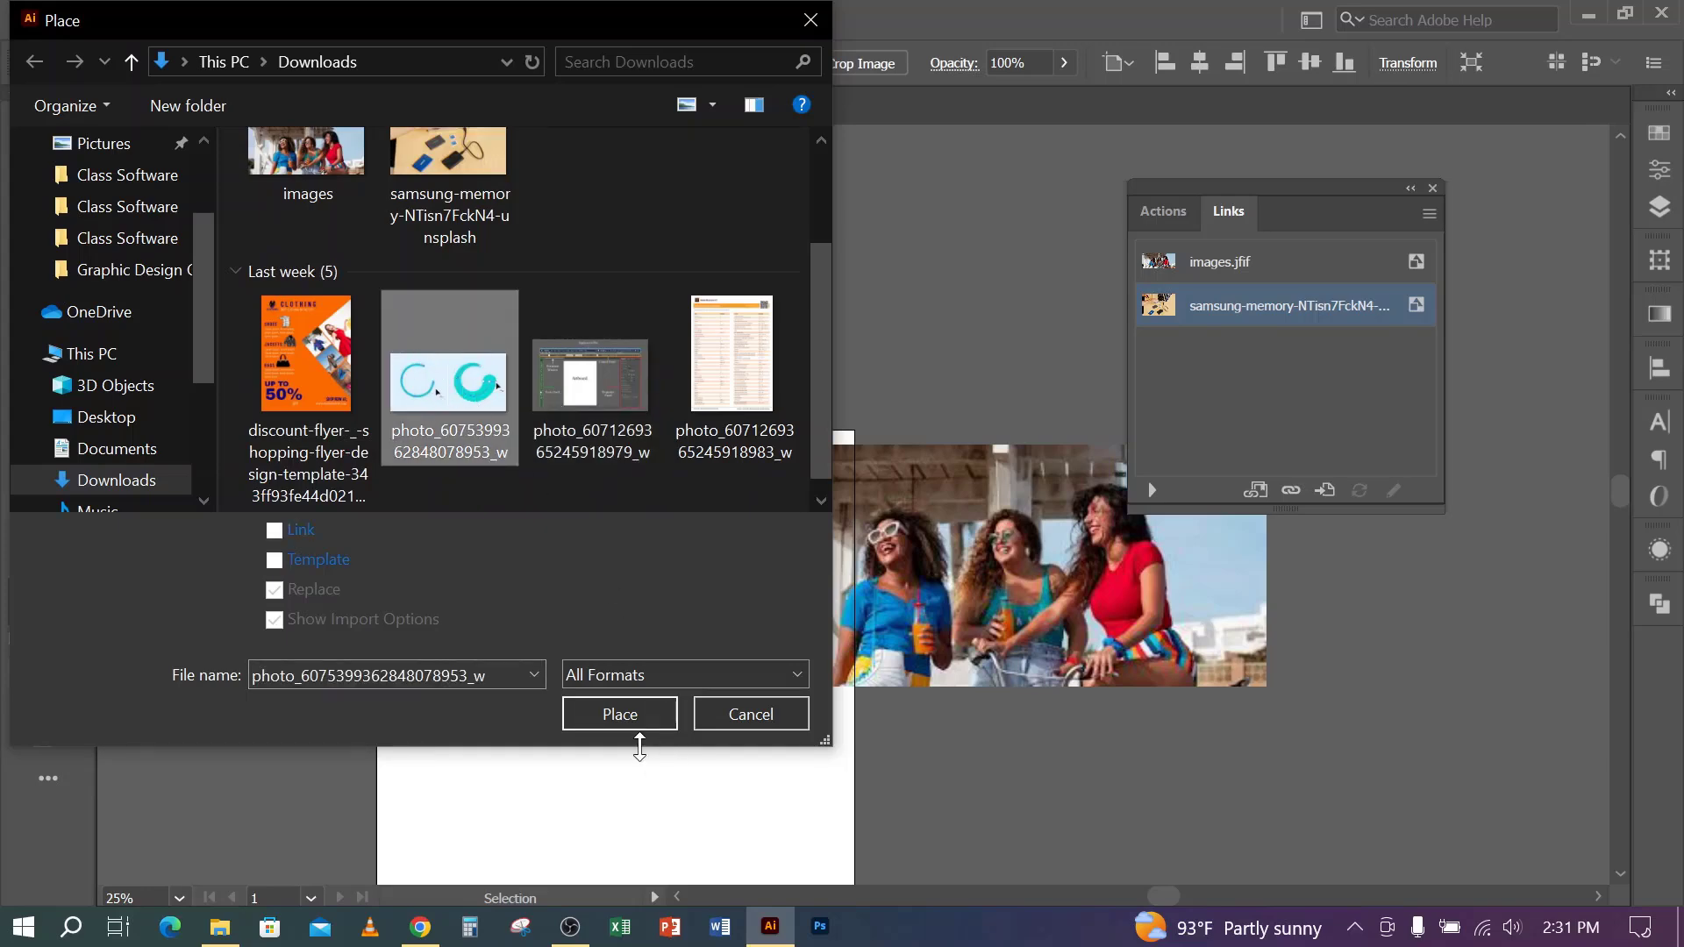
pyautogui.click(624, 706)
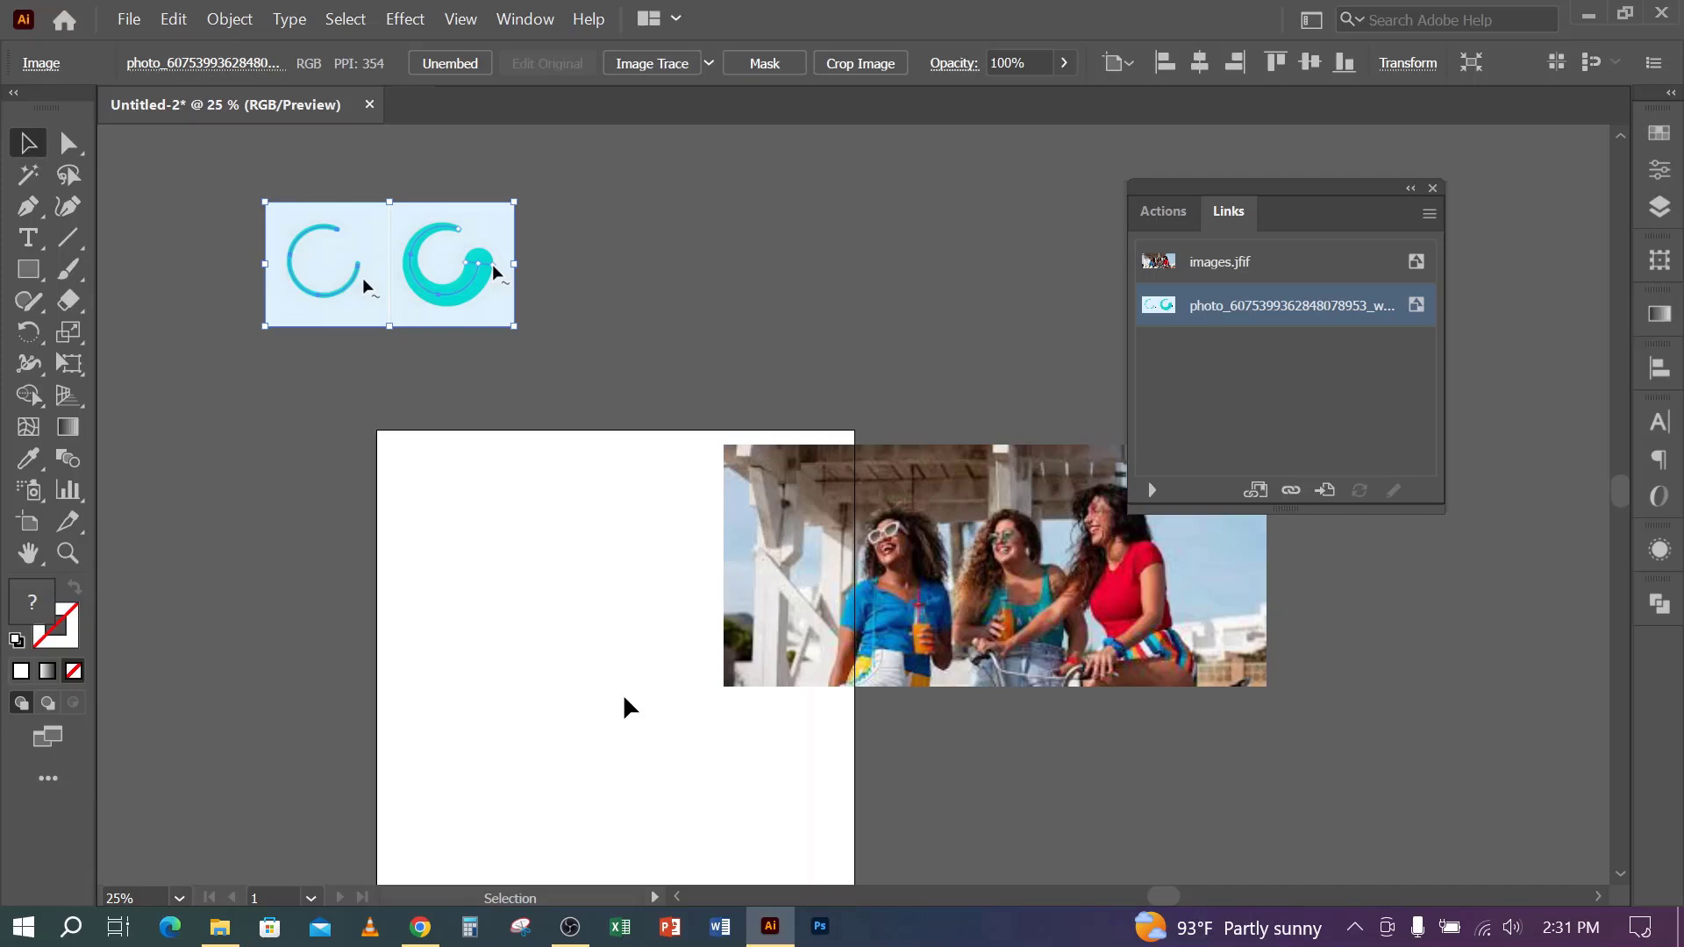
pyautogui.scroll(-2, 680, 697)
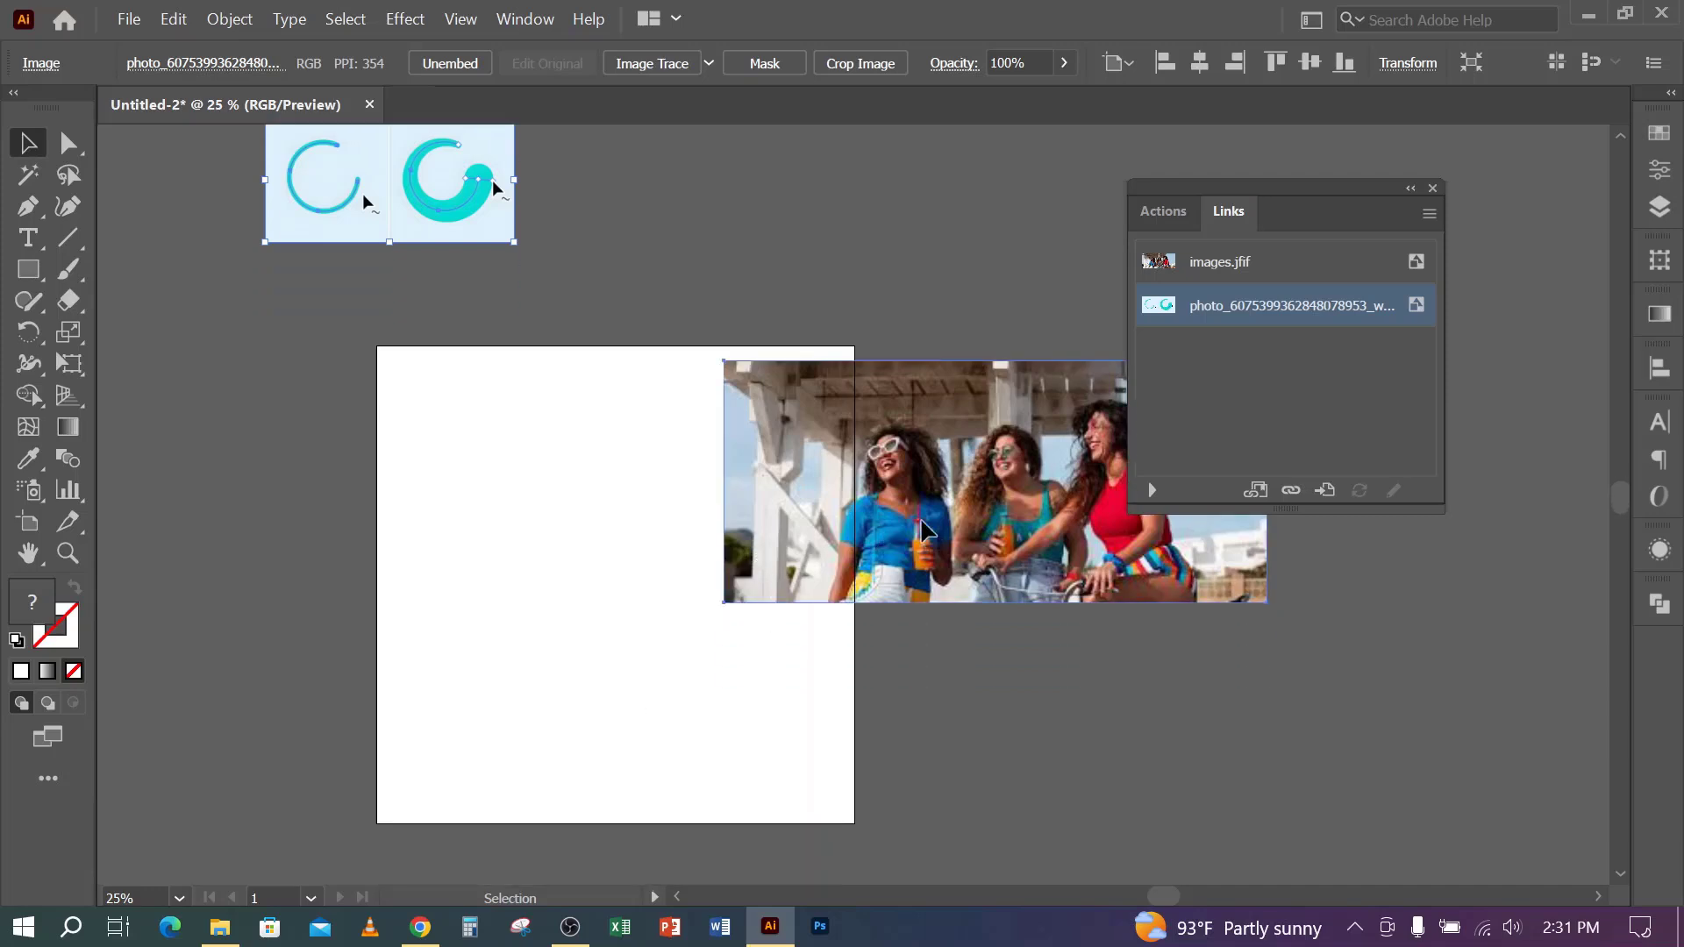
# - Move the photo of the three women above the artboard and draw a white rectangle in the artboard's upper-left area
pyautogui.moveTo(925, 521); pyautogui.dragTo(835, 264)
pyautogui.hotkey('ctrl', '=')
pyautogui.hotkey('ctrl', '=')
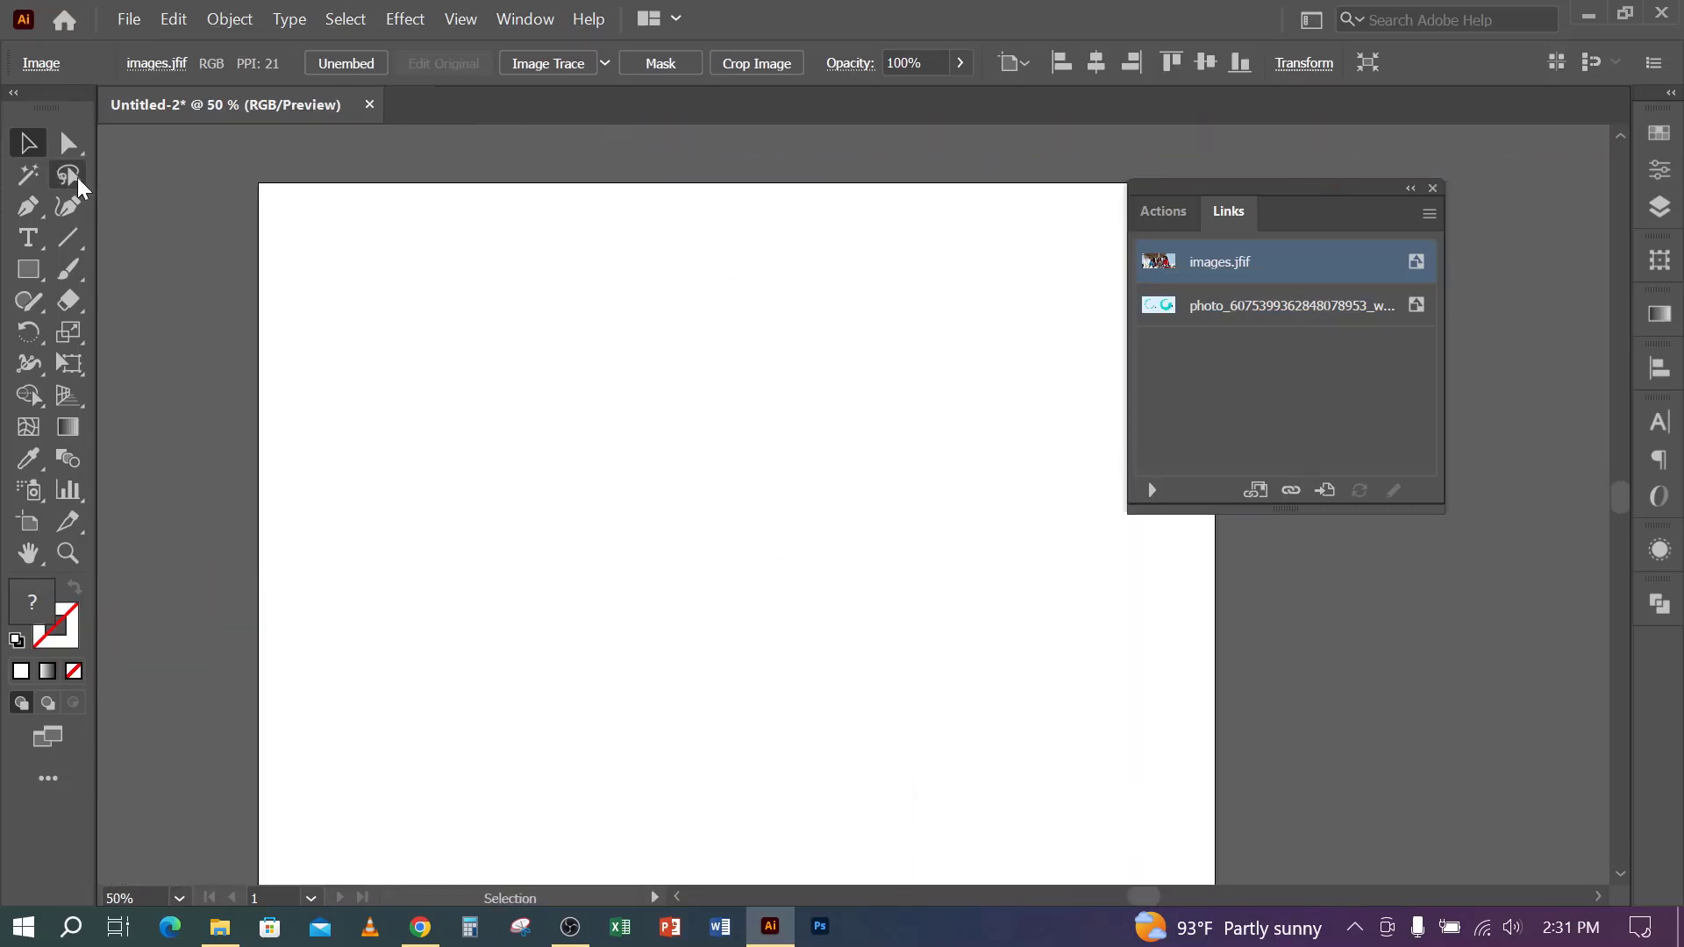
pyautogui.click(29, 271)
pyautogui.moveTo(322, 240); pyautogui.dragTo(735, 577)
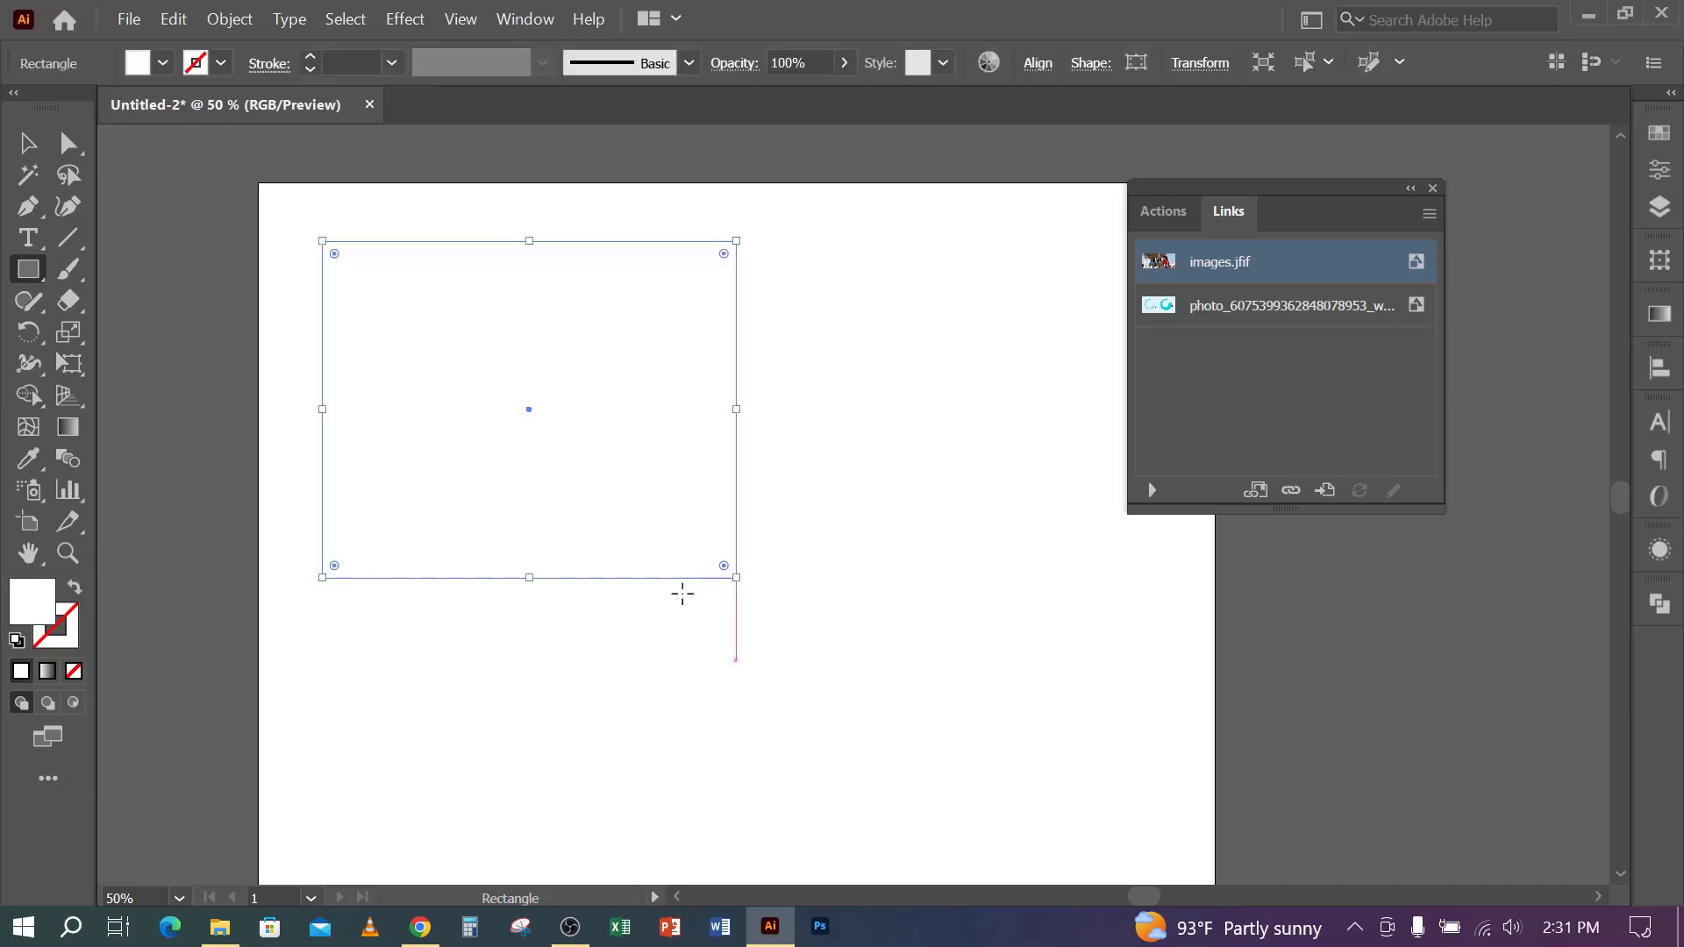
pyautogui.click(163, 63)
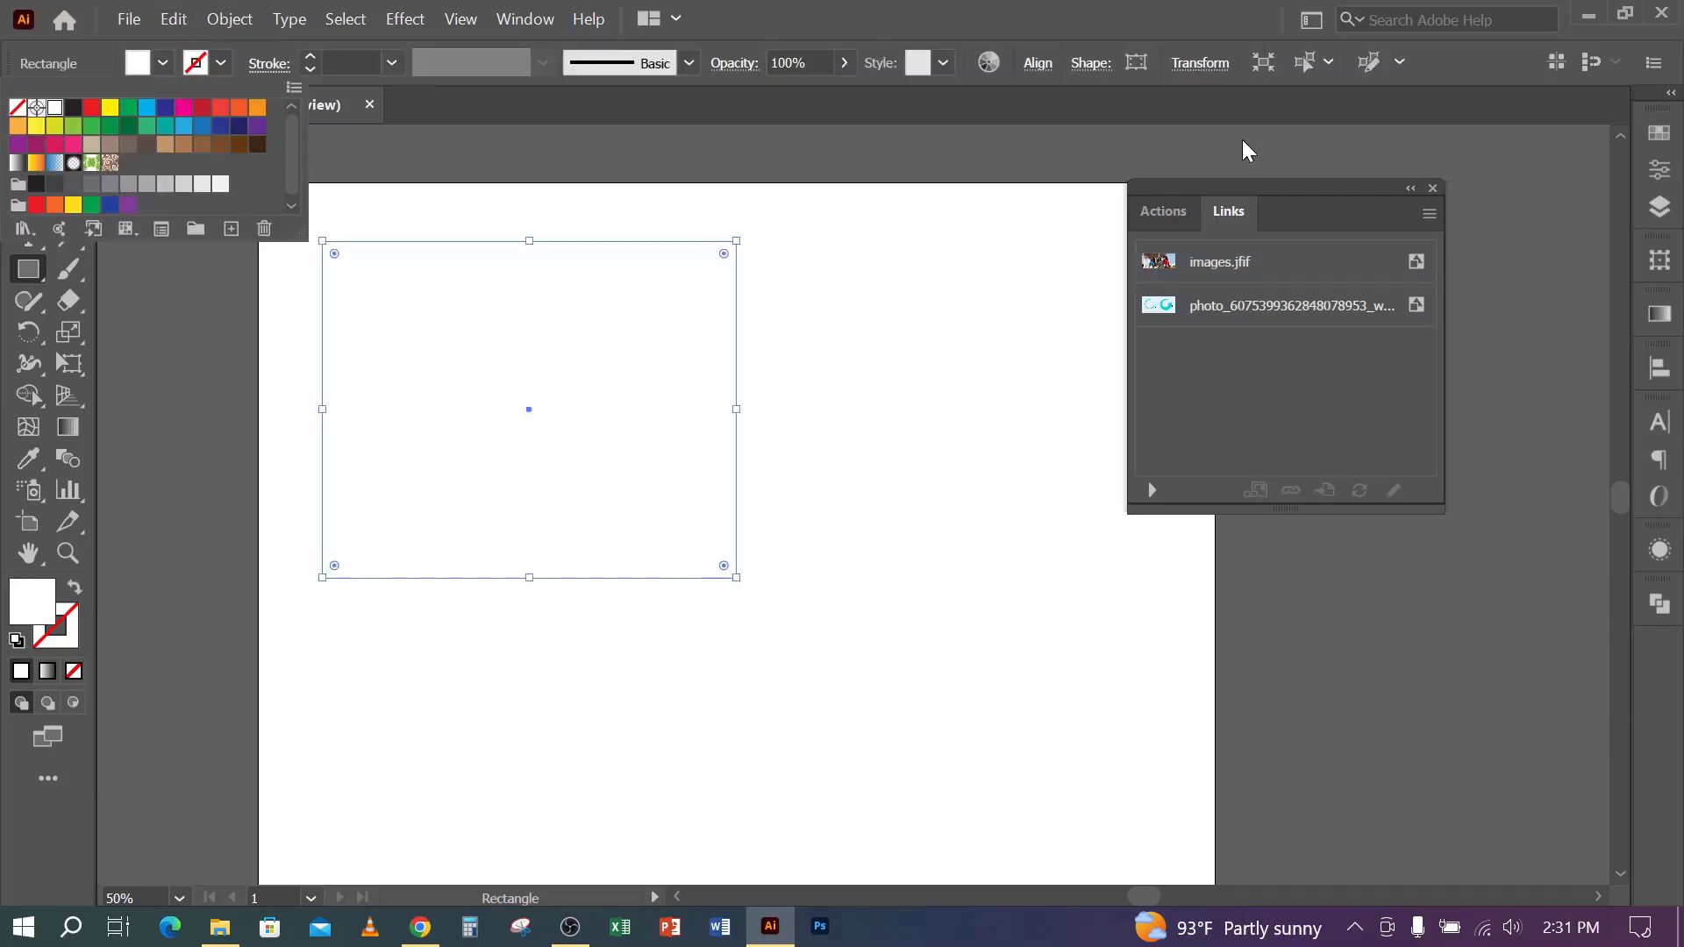
pyautogui.click(19, 135)
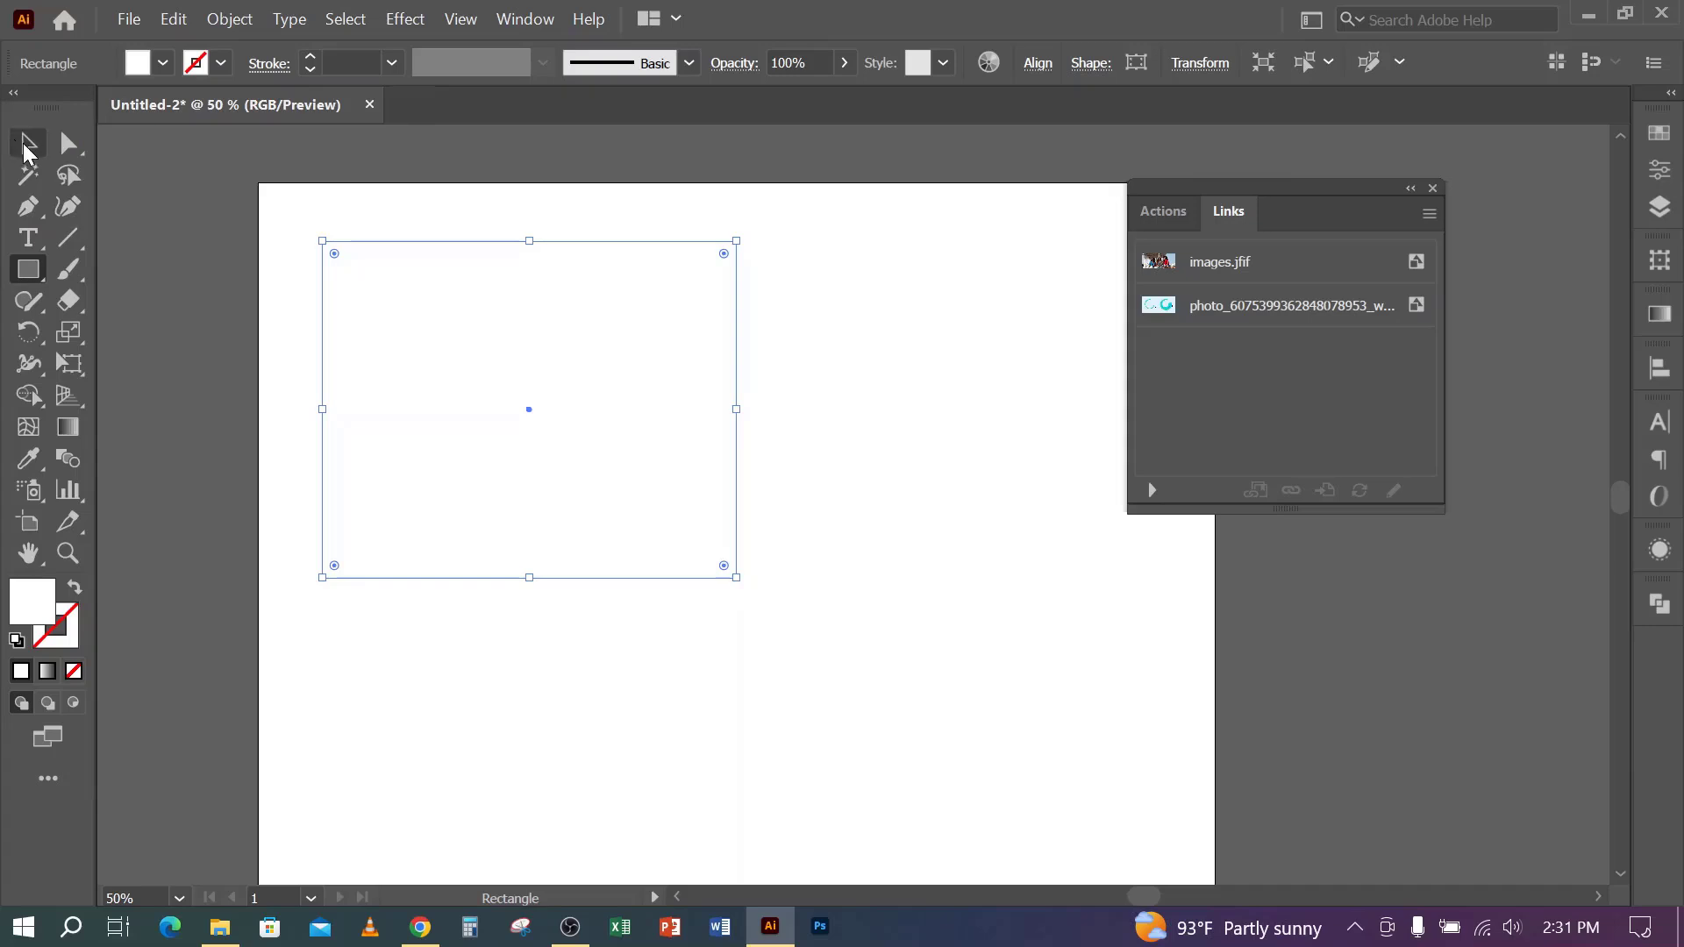
# - Delete every object in the document, including both placed images and the rectangle
pyautogui.click(30, 146)
pyautogui.hotkey('ctrl', 'a')
pyautogui.press('Delete')
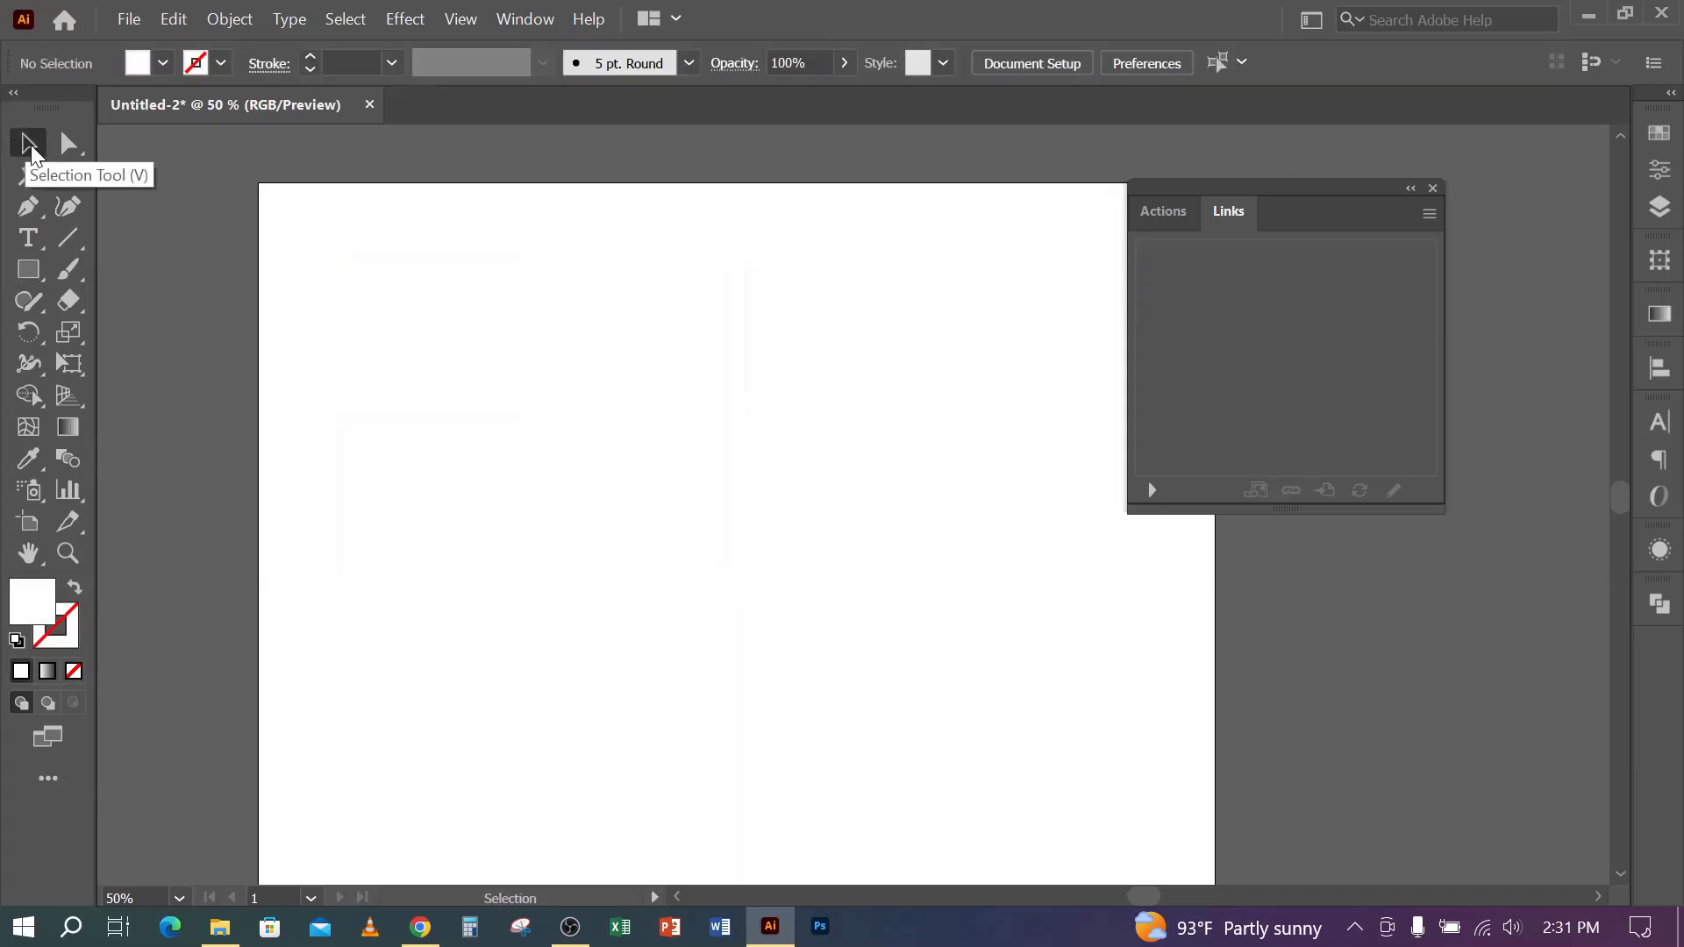
# - Draw a square slightly over half the artboard's width around the middle of the artboard and fill it with orange
pyautogui.click(29, 277)
pyautogui.scroll(-2, 234, 360)
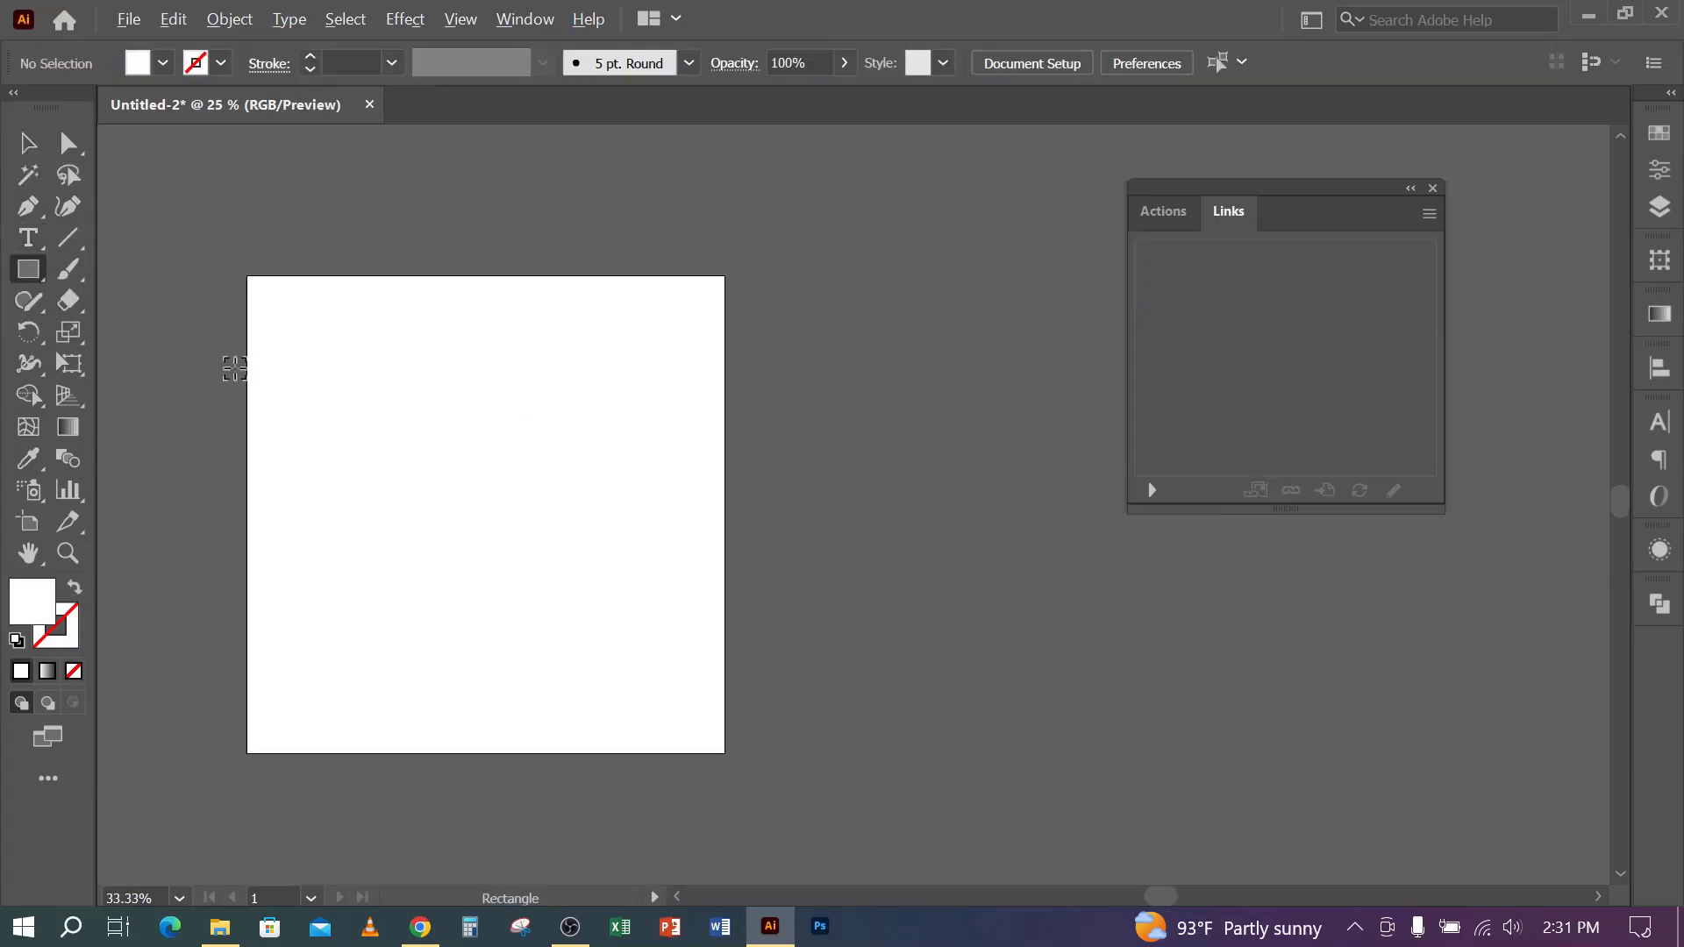
pyautogui.scroll(1, 453, 392)
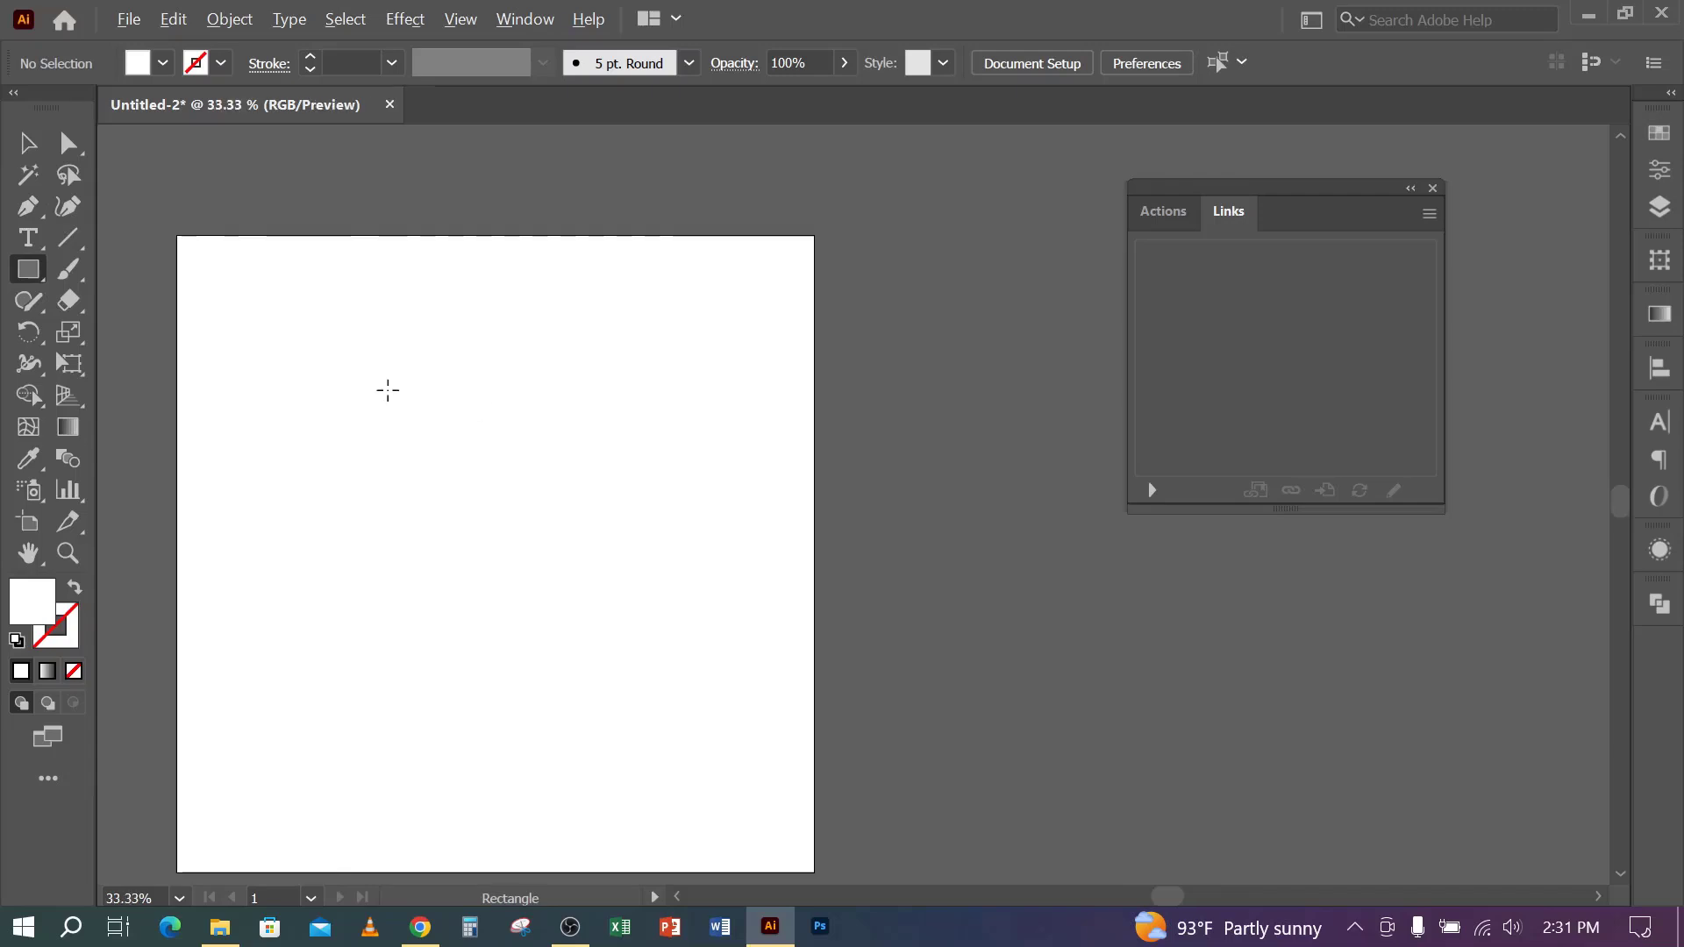
pyautogui.click(28, 269)
pyautogui.moveTo(359, 353); pyautogui.dragTo(713, 706)
pyautogui.click(163, 63)
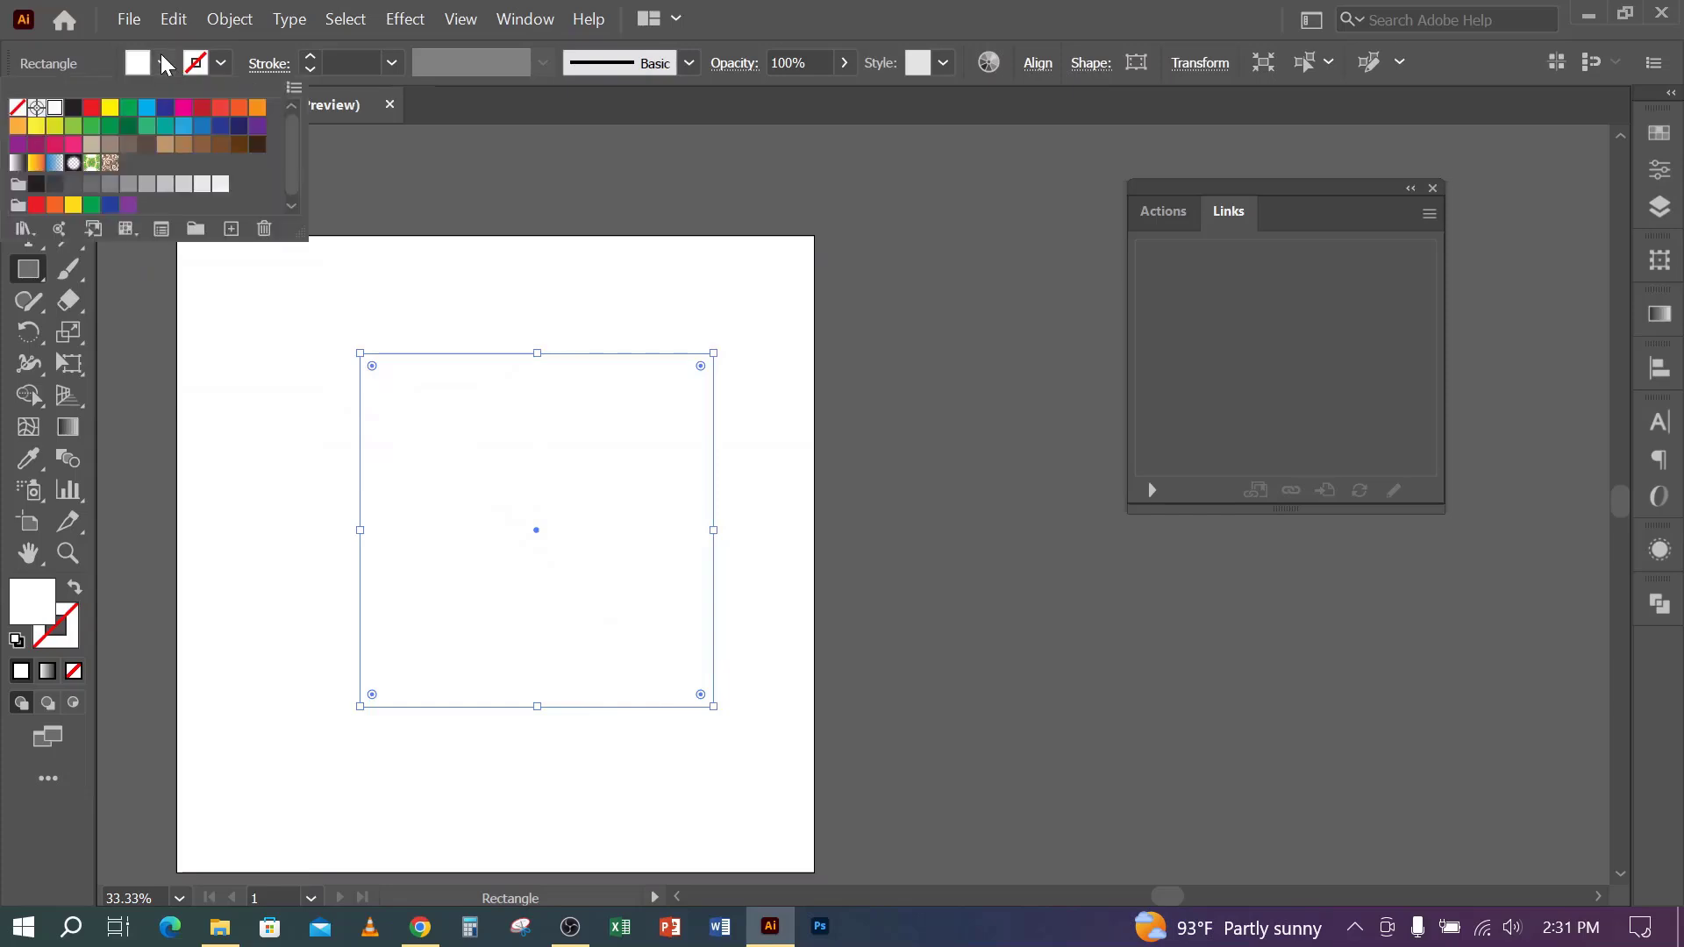
pyautogui.click(233, 107)
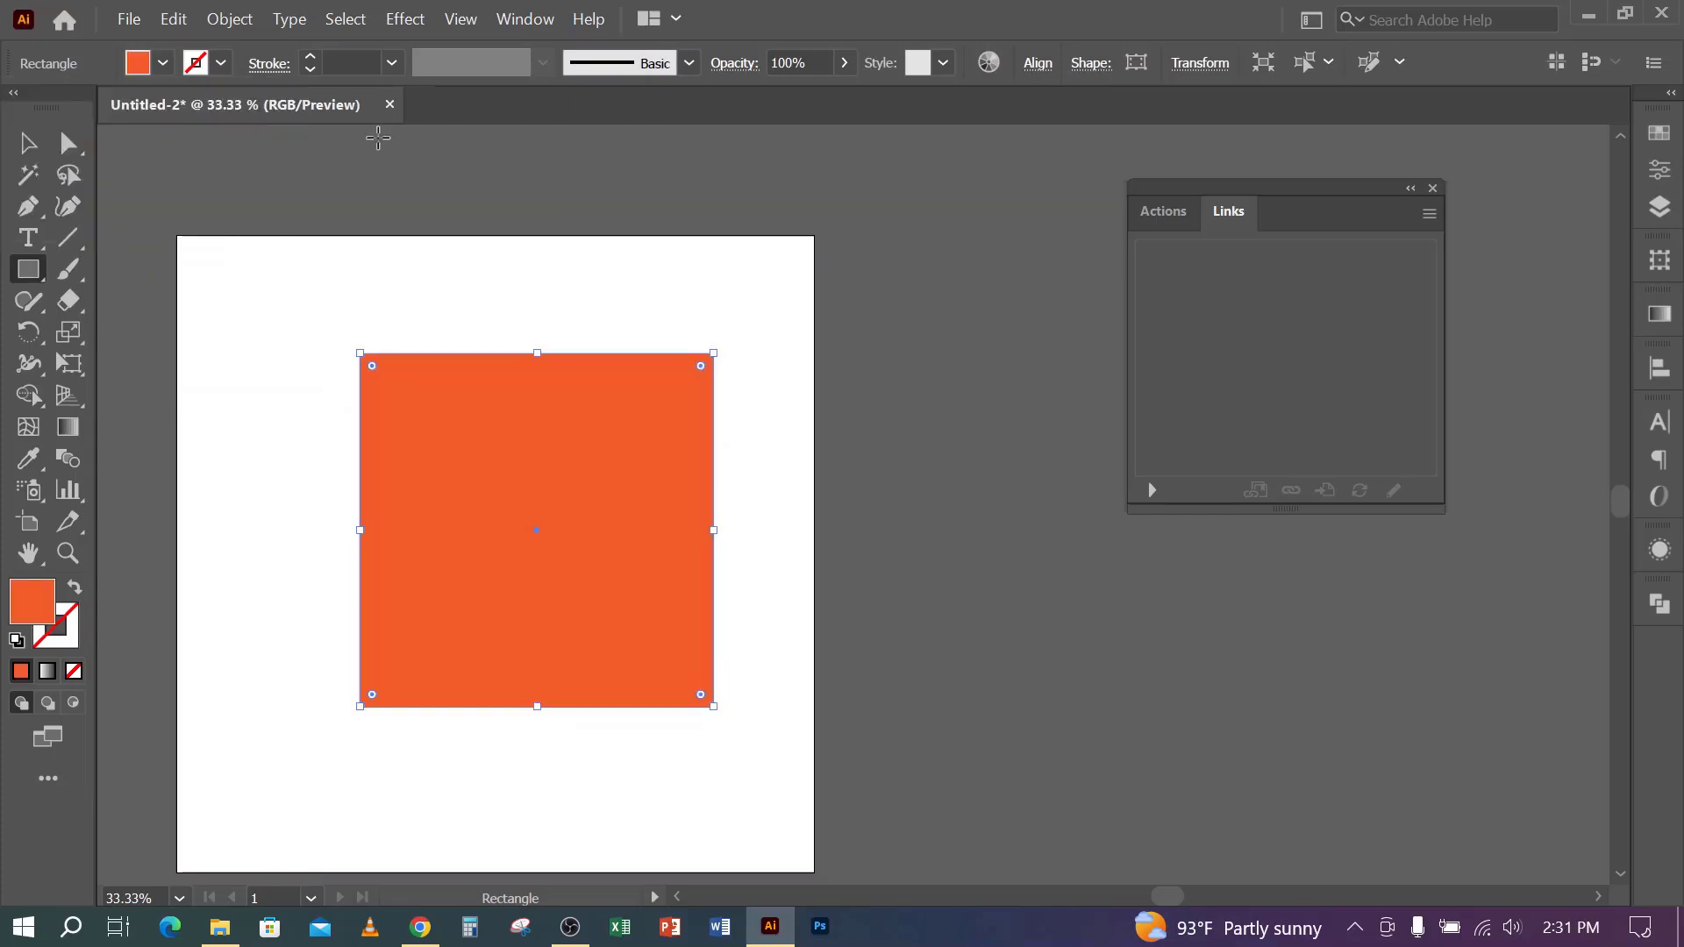
# - Rotate the orange square by about 299° and move it over the artboard's upper-left corner
pyautogui.click(29, 143)
pyautogui.moveTo(568, 566); pyautogui.dragTo(654, 469)
pyautogui.moveTo(825, 623); pyautogui.dragTo(537, 771)
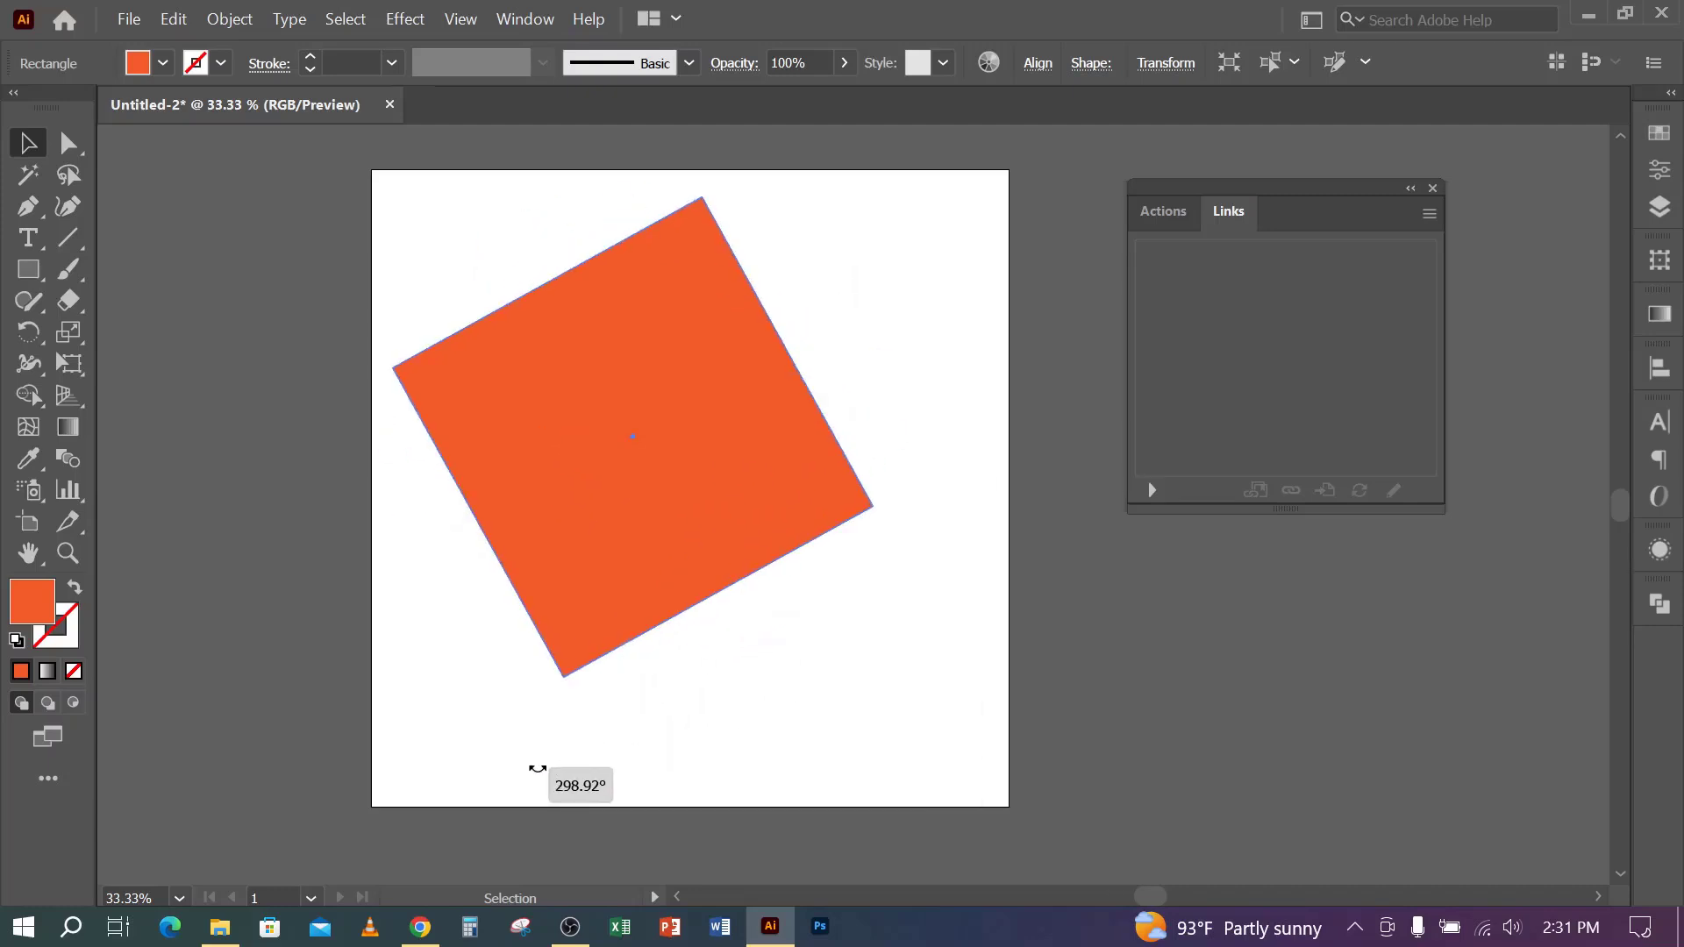
pyautogui.moveTo(752, 464); pyautogui.dragTo(598, 340)
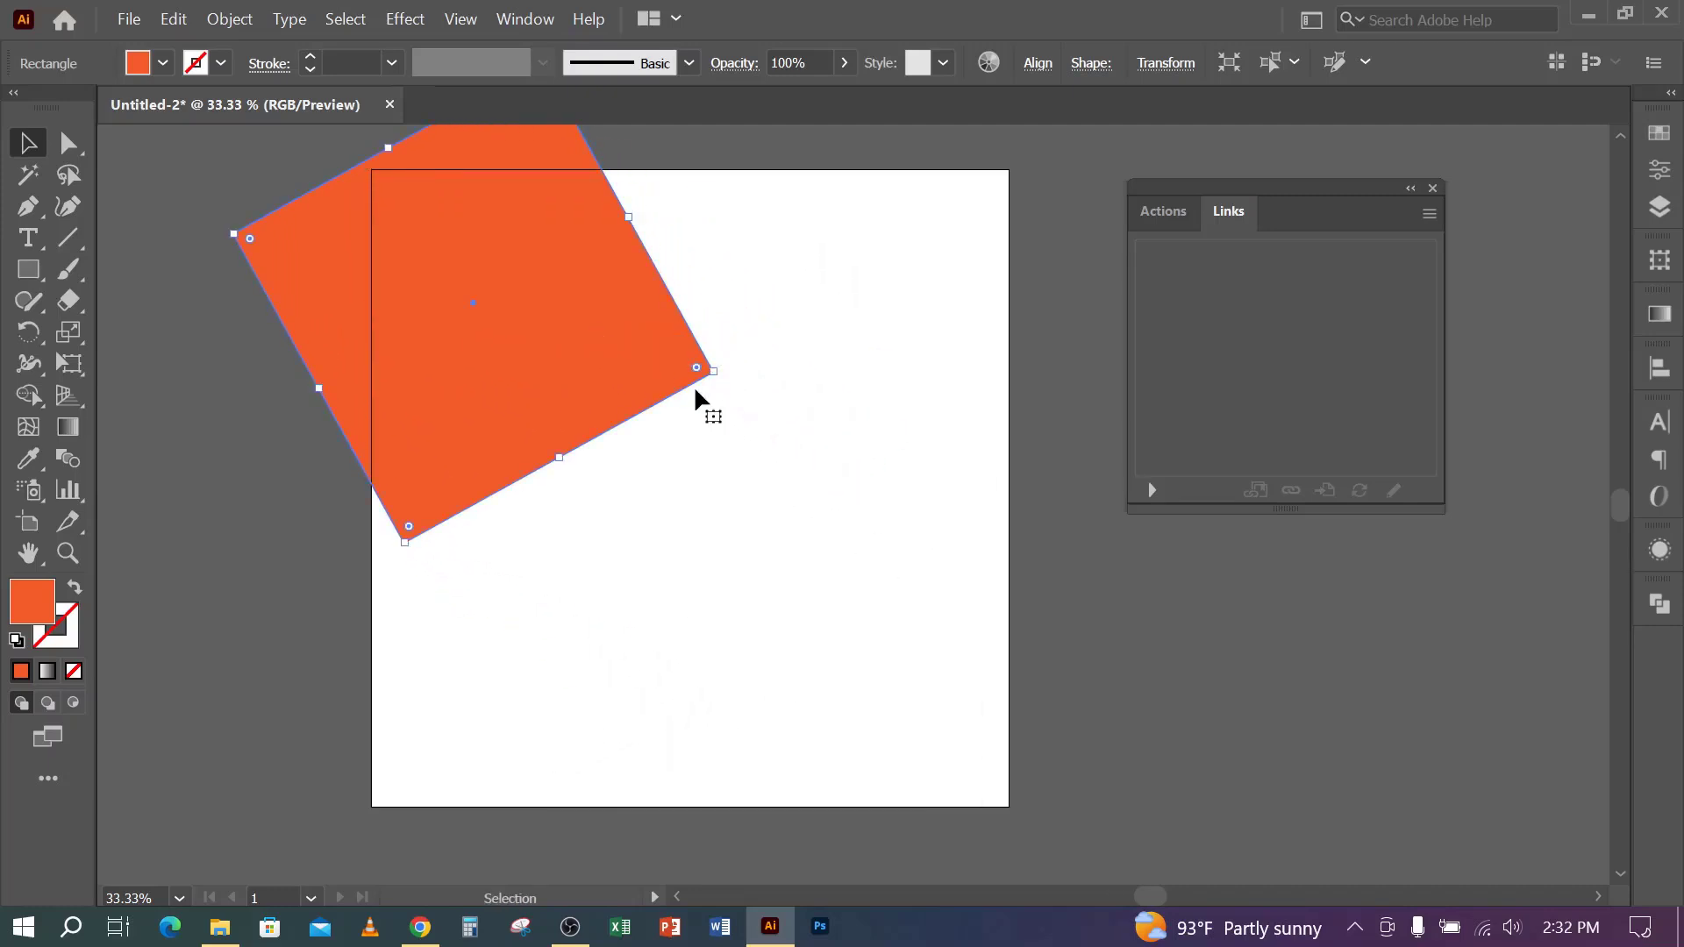
# - Enlarge the tilted orange square, position its lowest corner on the artboard's left edge, and deselect it
pyautogui.moveTo(717, 374); pyautogui.dragTo(853, 410)
pyautogui.moveTo(722, 409); pyautogui.dragTo(612, 371)
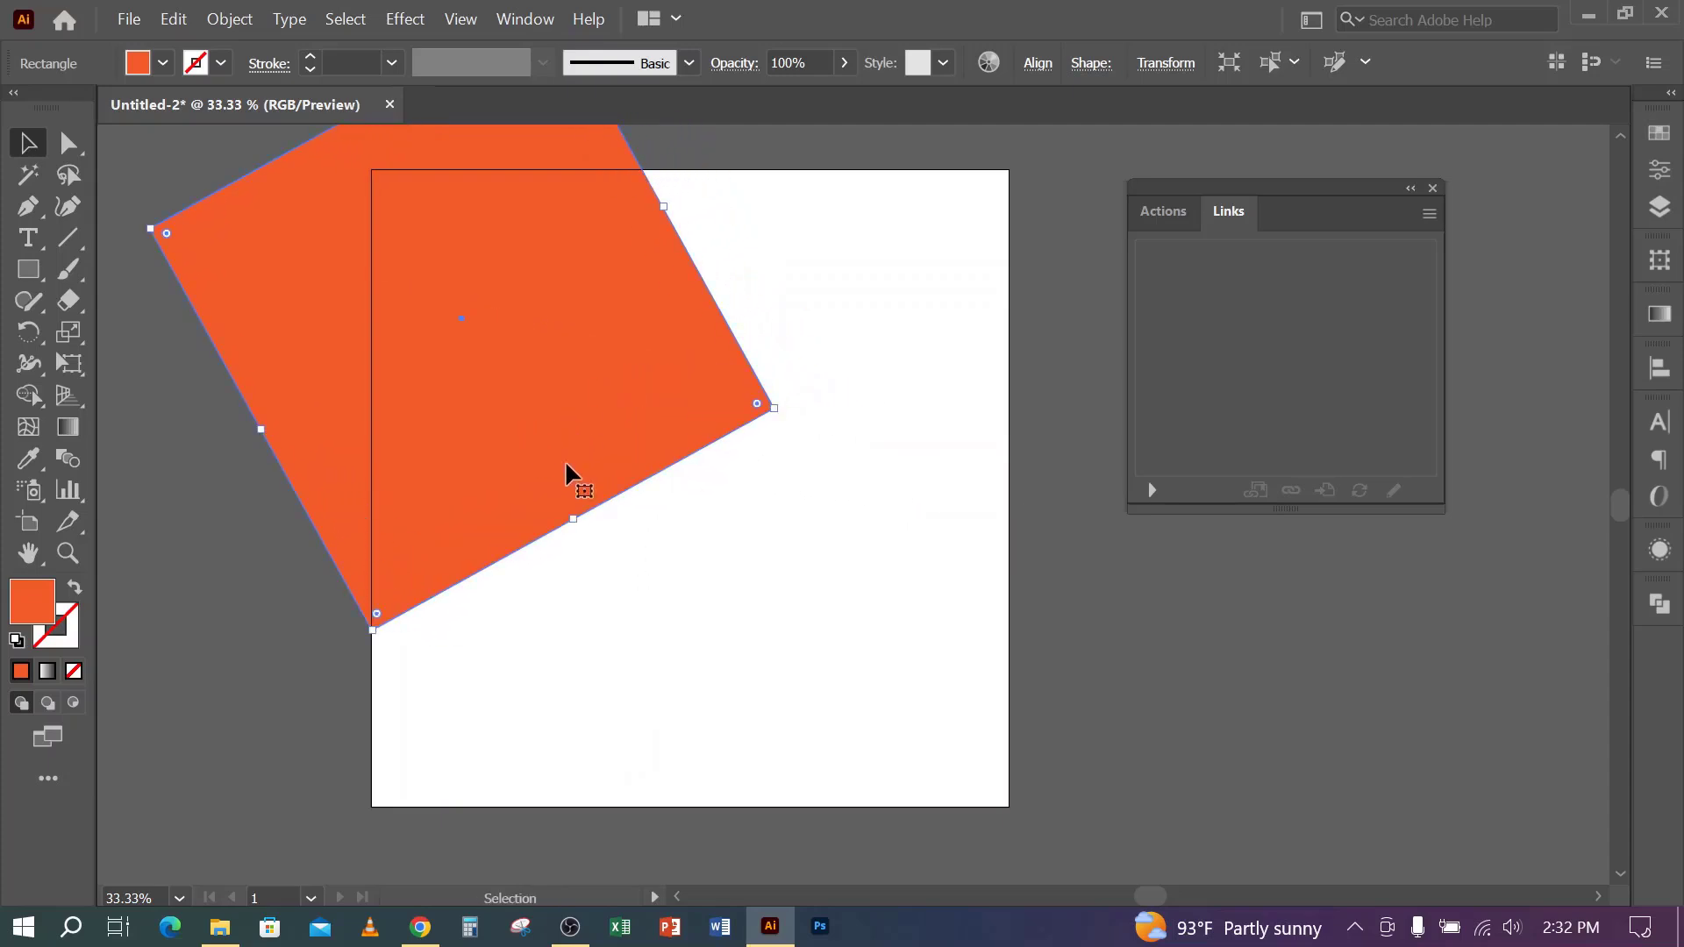
pyautogui.click(798, 608)
pyautogui.scroll(2, 706, 593)
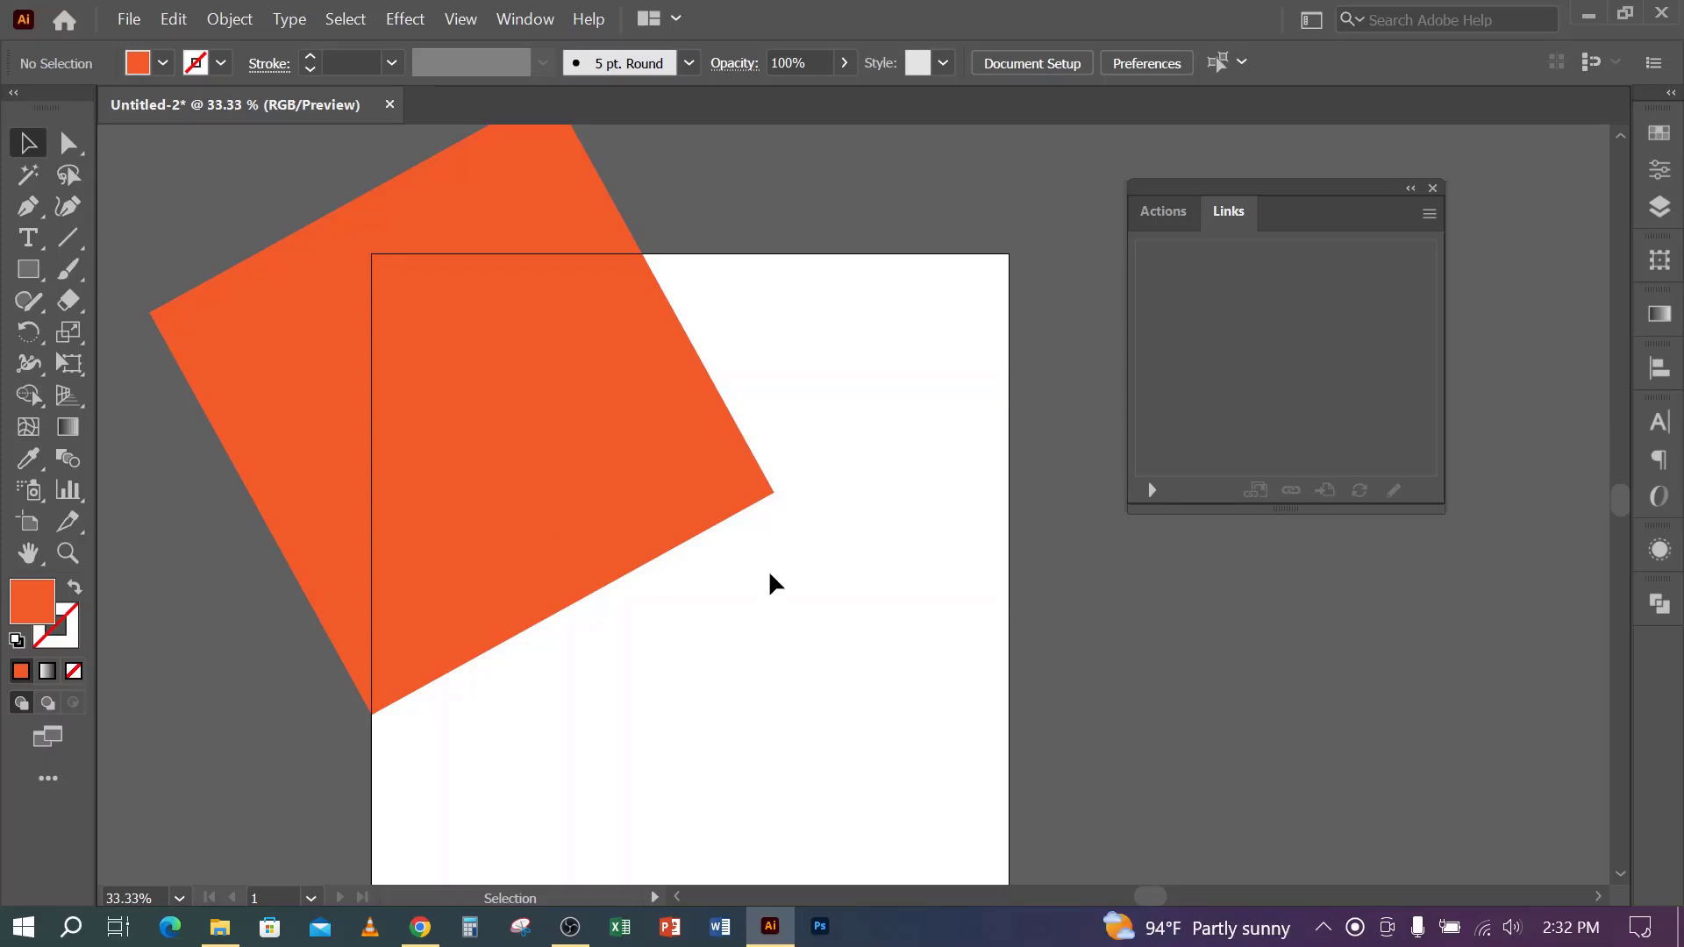
pyautogui.click(591, 400)
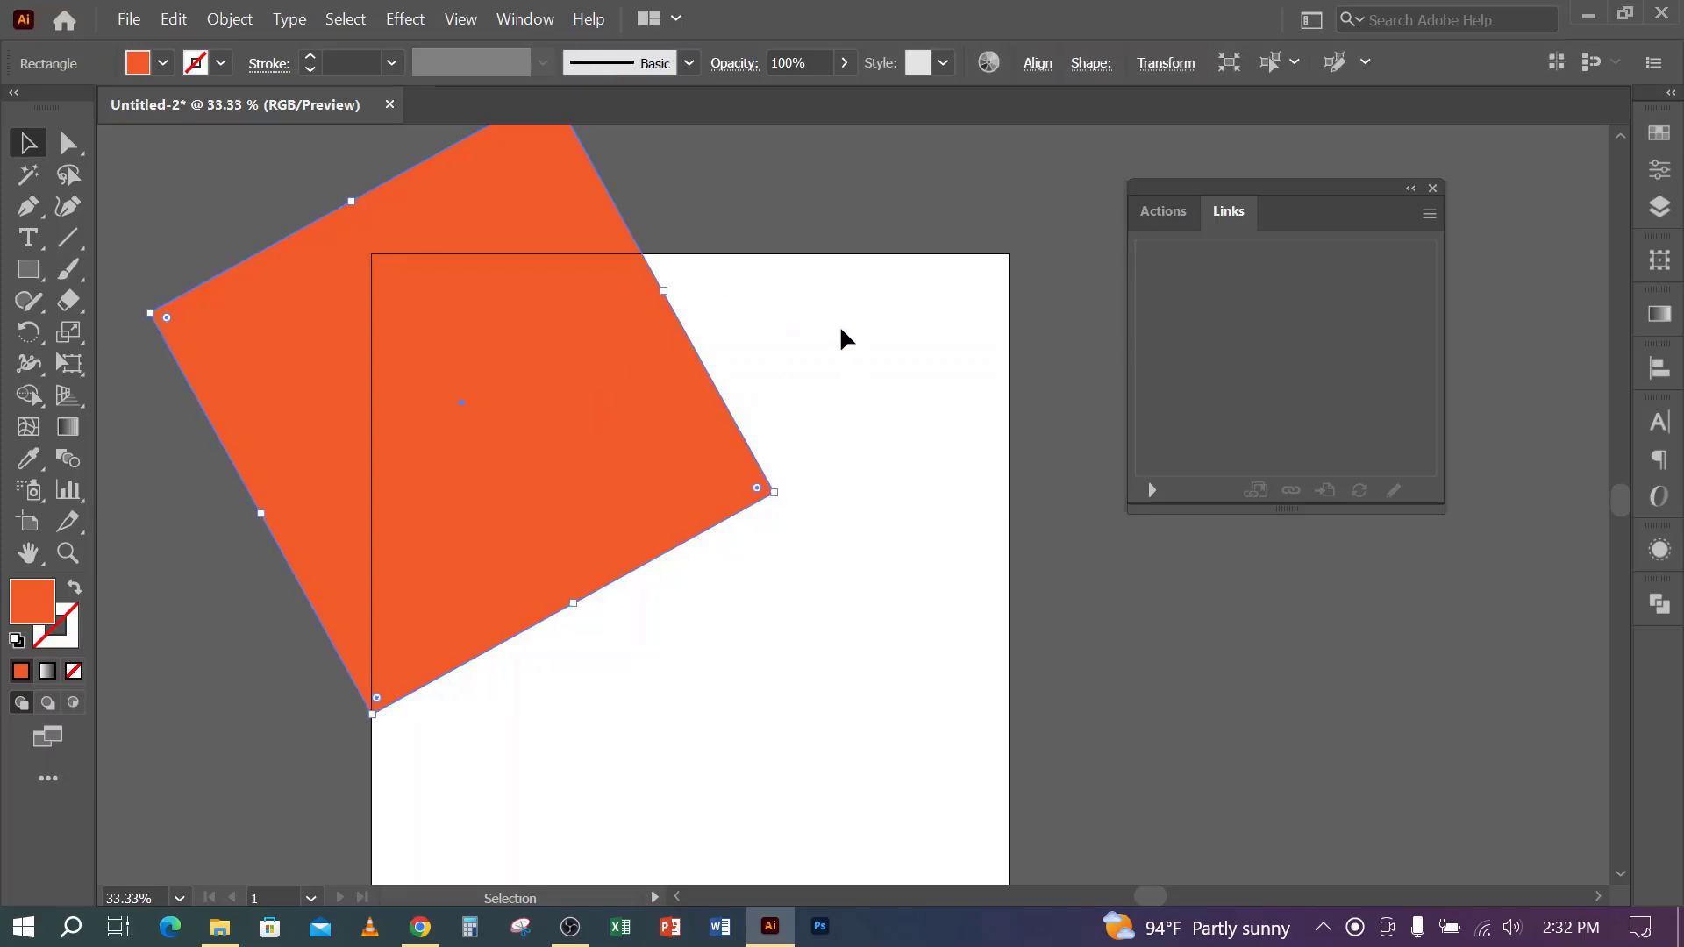
pyautogui.click(797, 327)
pyautogui.click(605, 383)
pyautogui.moveTo(474, 455); pyautogui.dragTo(622, 517)
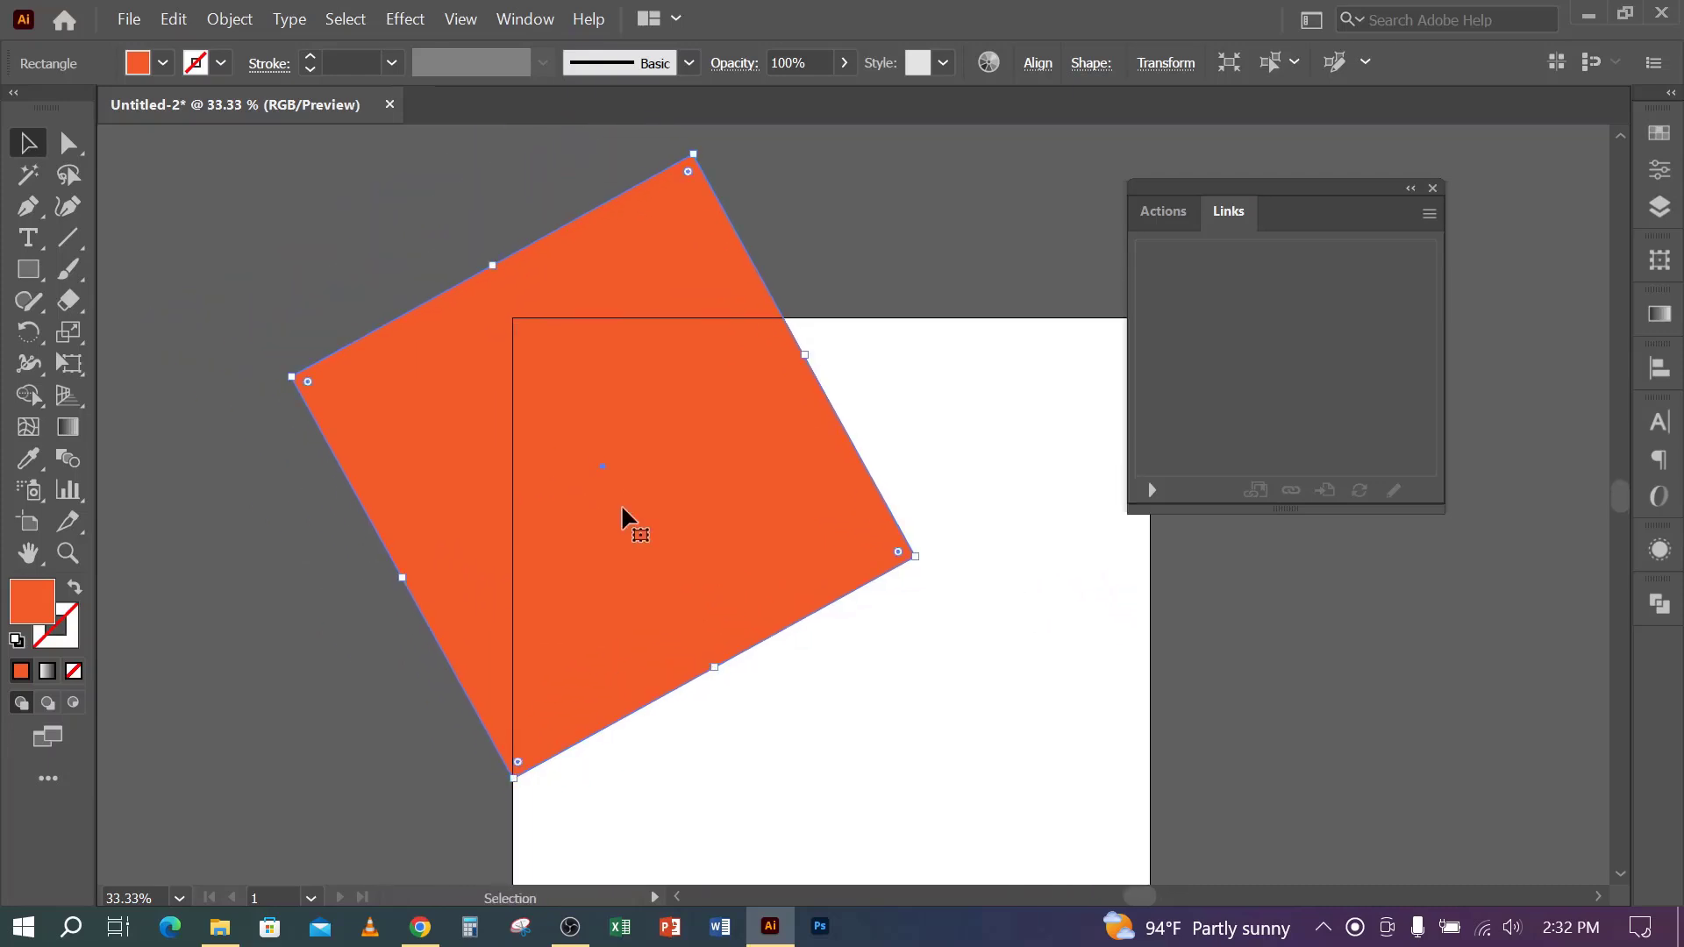
# - Place the samsung-memory laptop photo from Downloads over the upper artboard, slightly wider than the artboard and overlapping the orange square
pyautogui.click(130, 19)
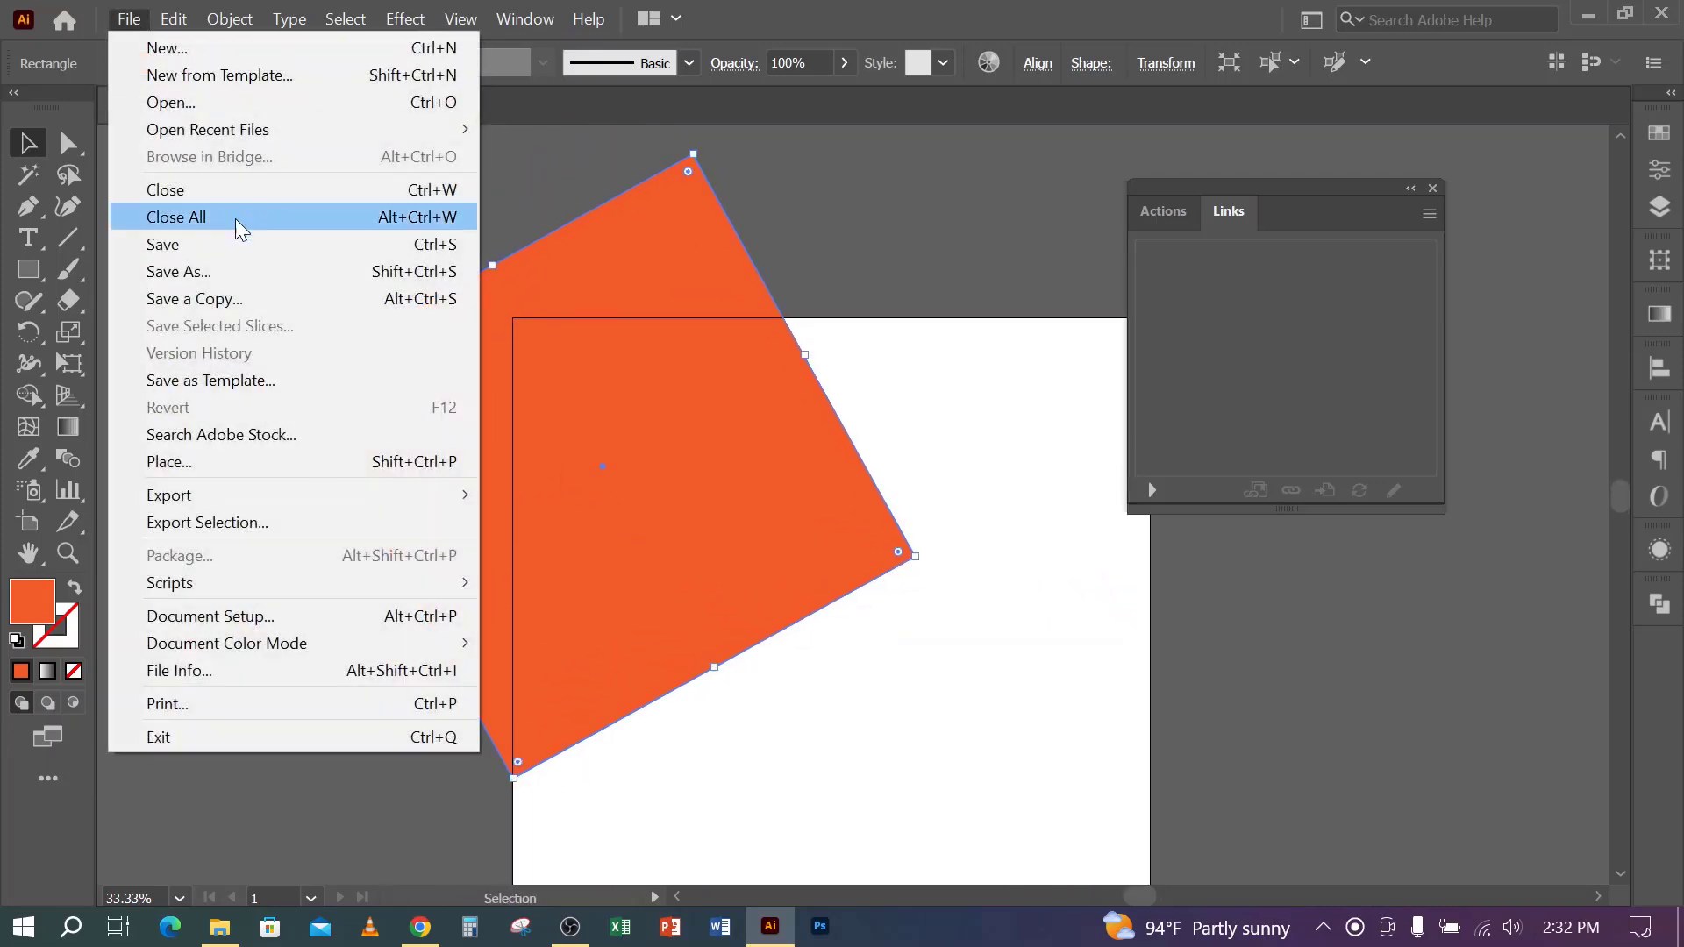
pyautogui.click(190, 467)
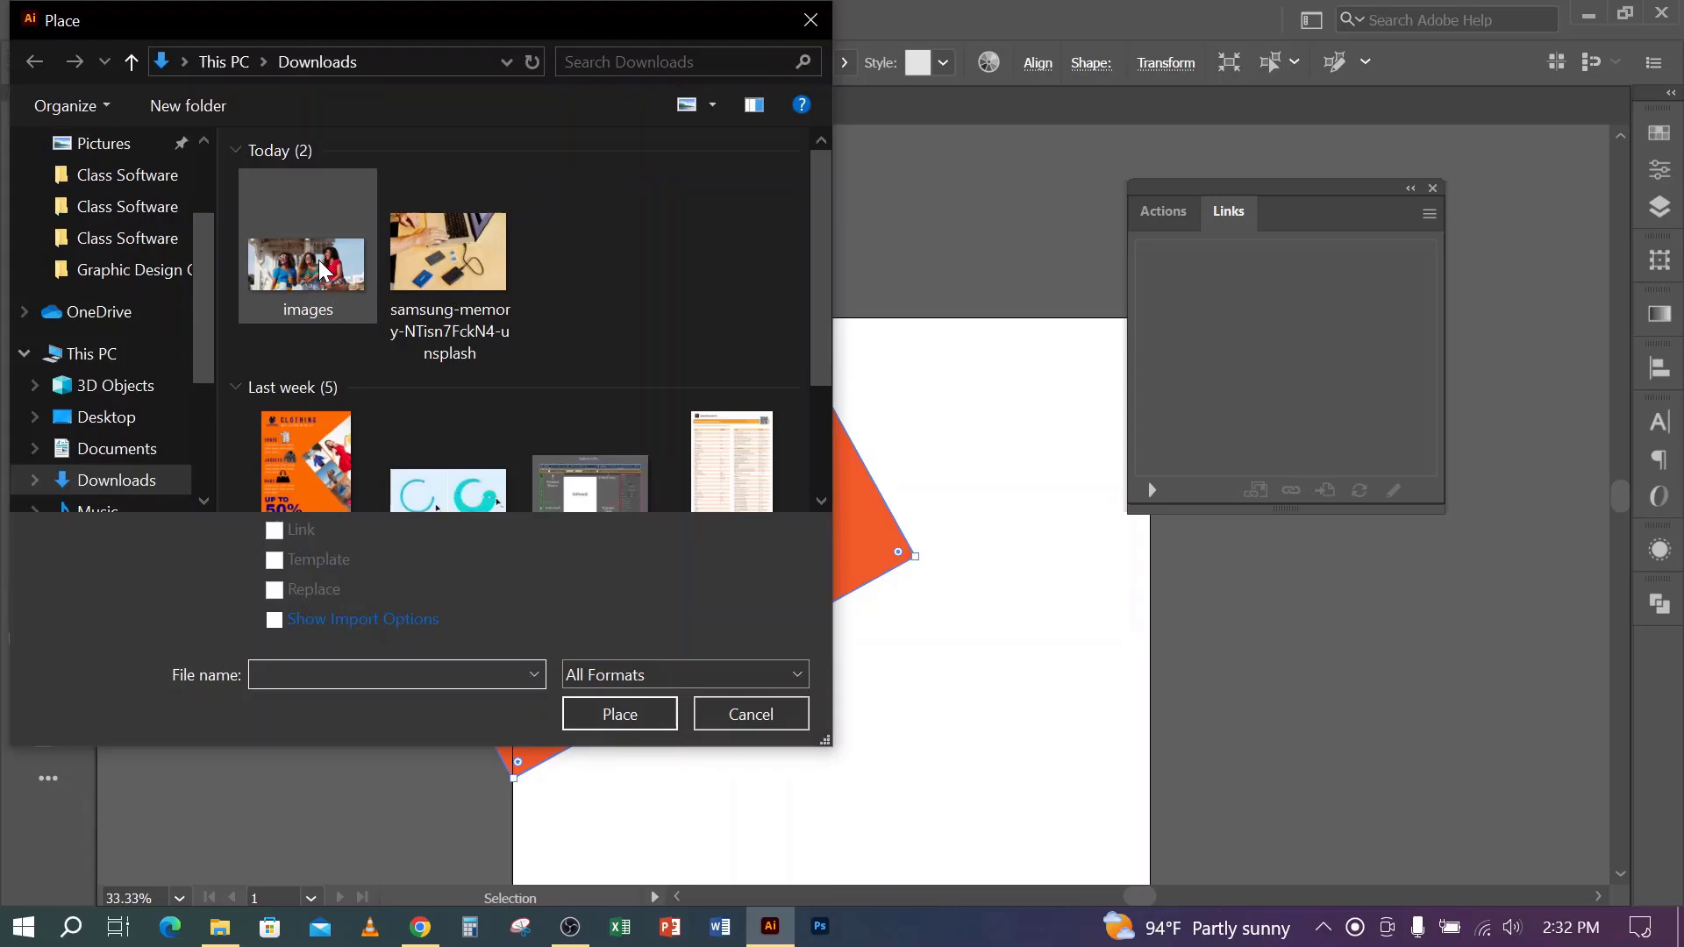
pyautogui.click(458, 263)
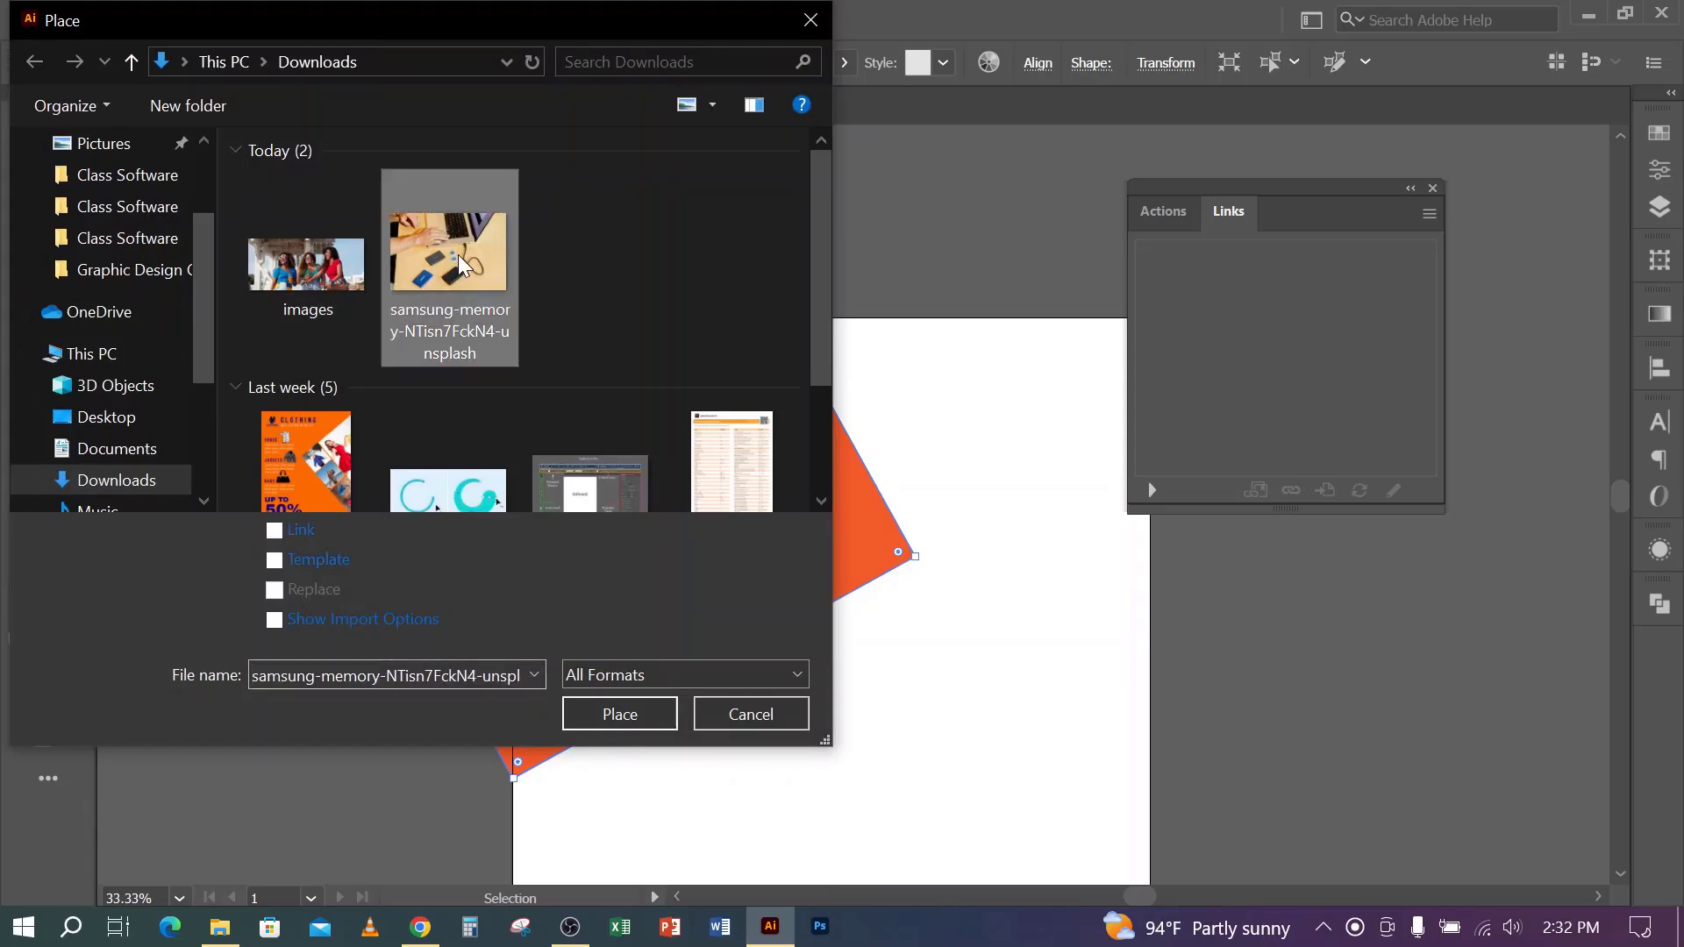
pyautogui.click(621, 714)
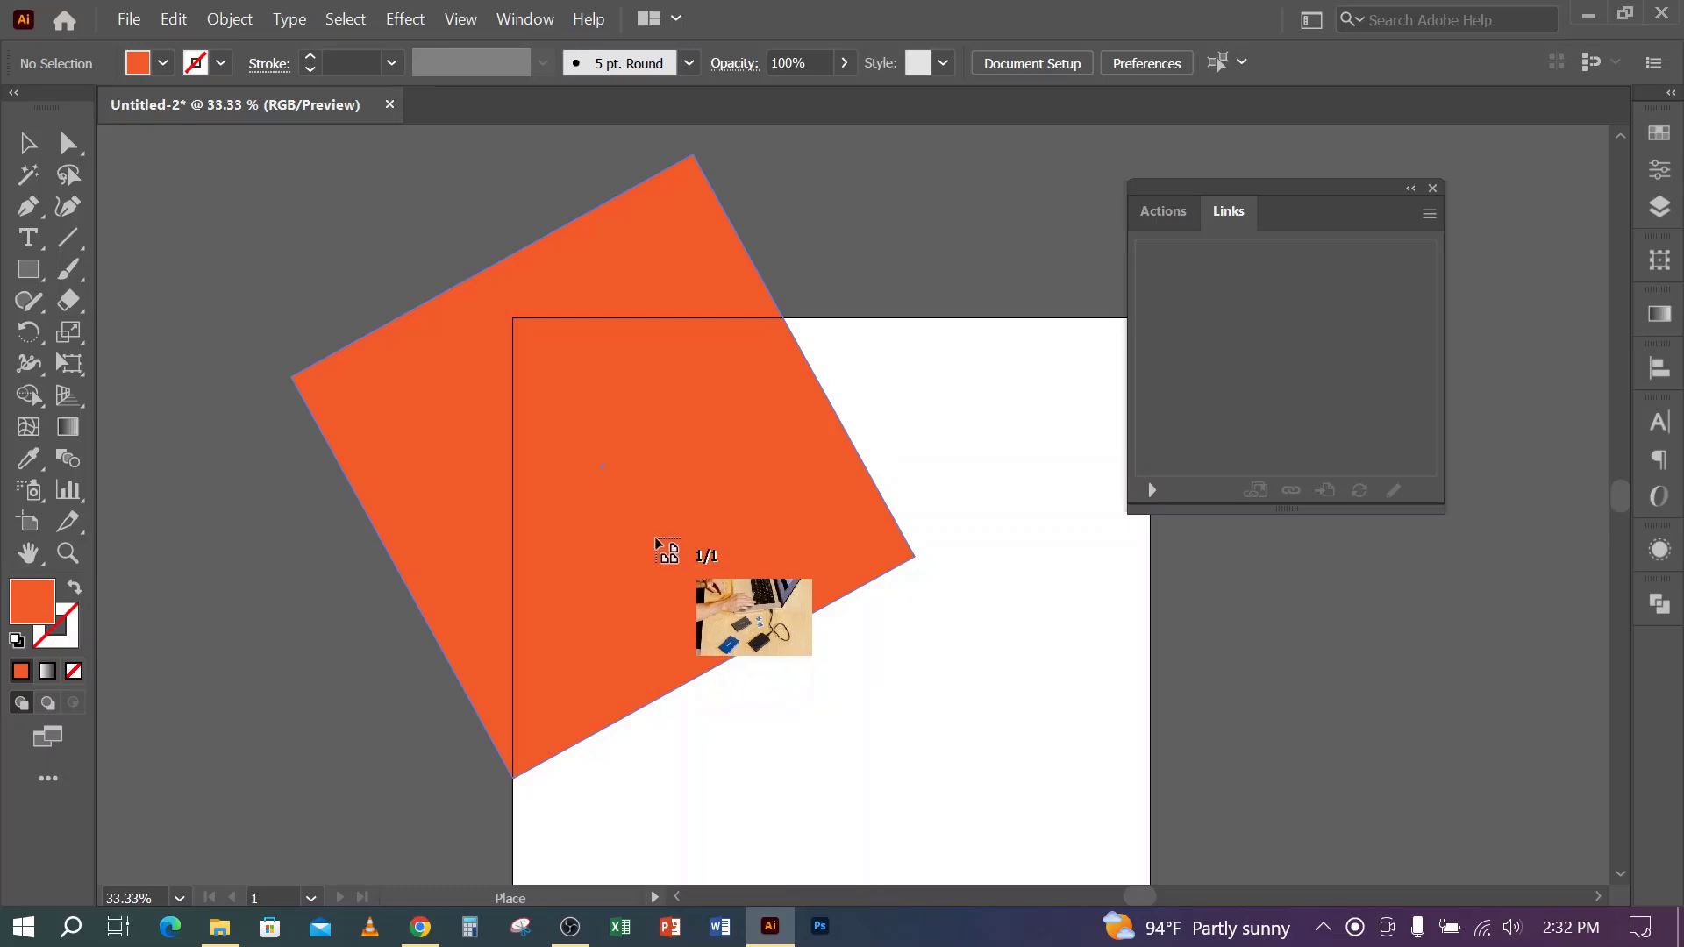
pyautogui.moveTo(497, 307); pyautogui.dragTo(1215, 786)
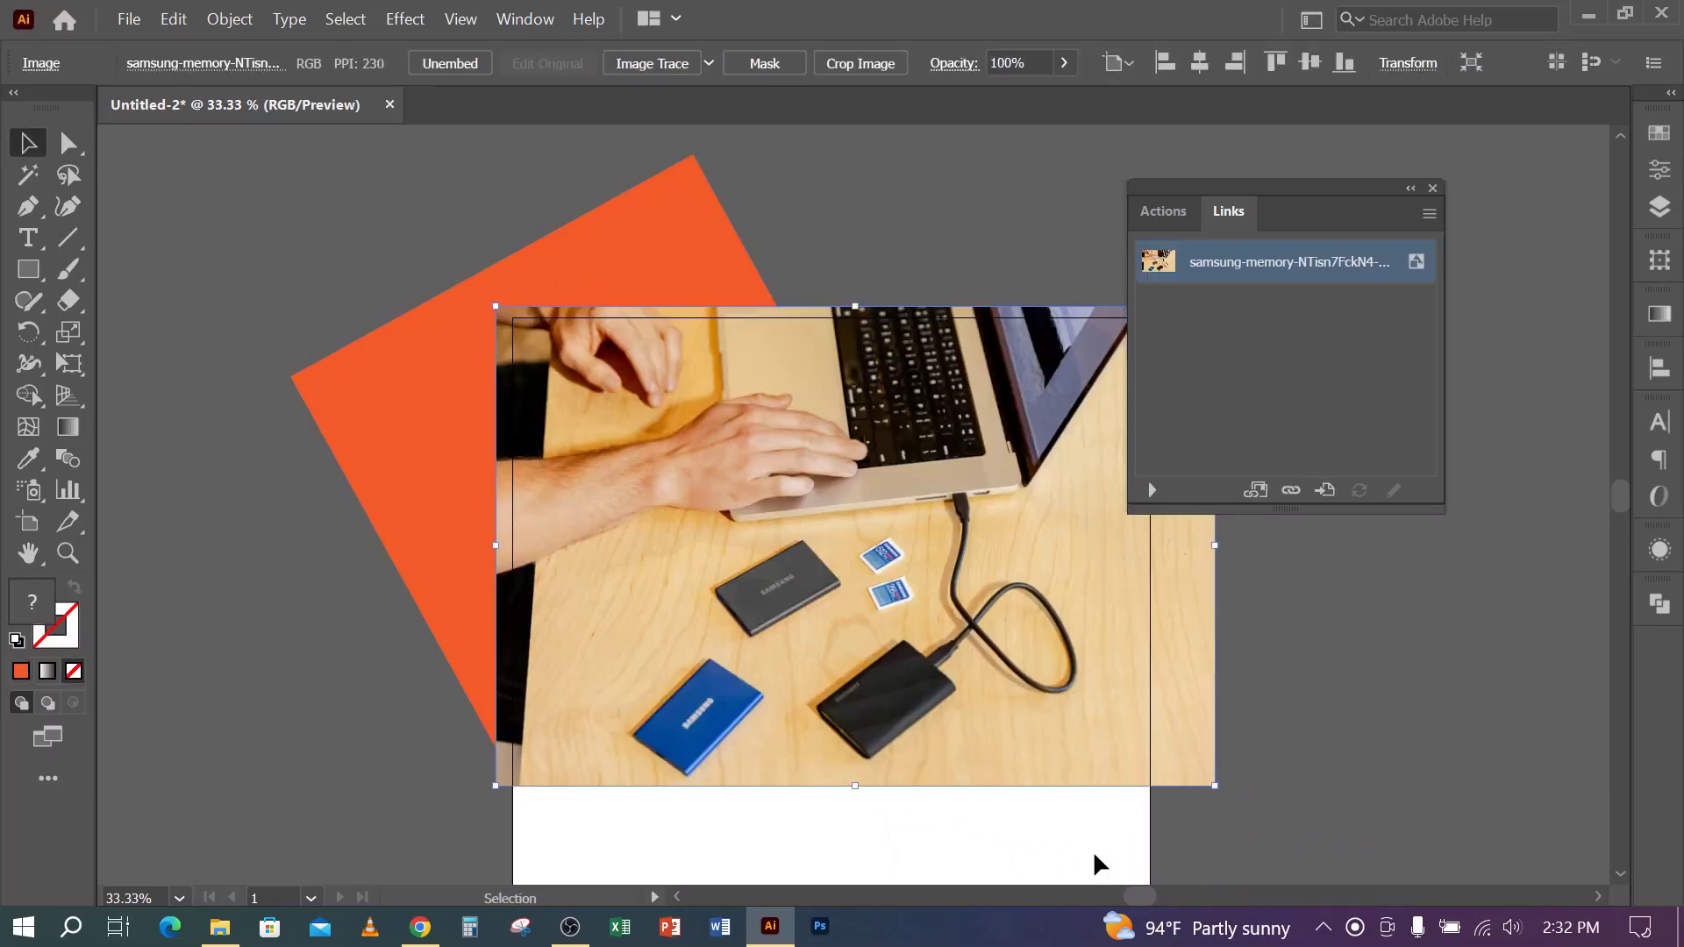
pyautogui.scroll(-3, 881, 677)
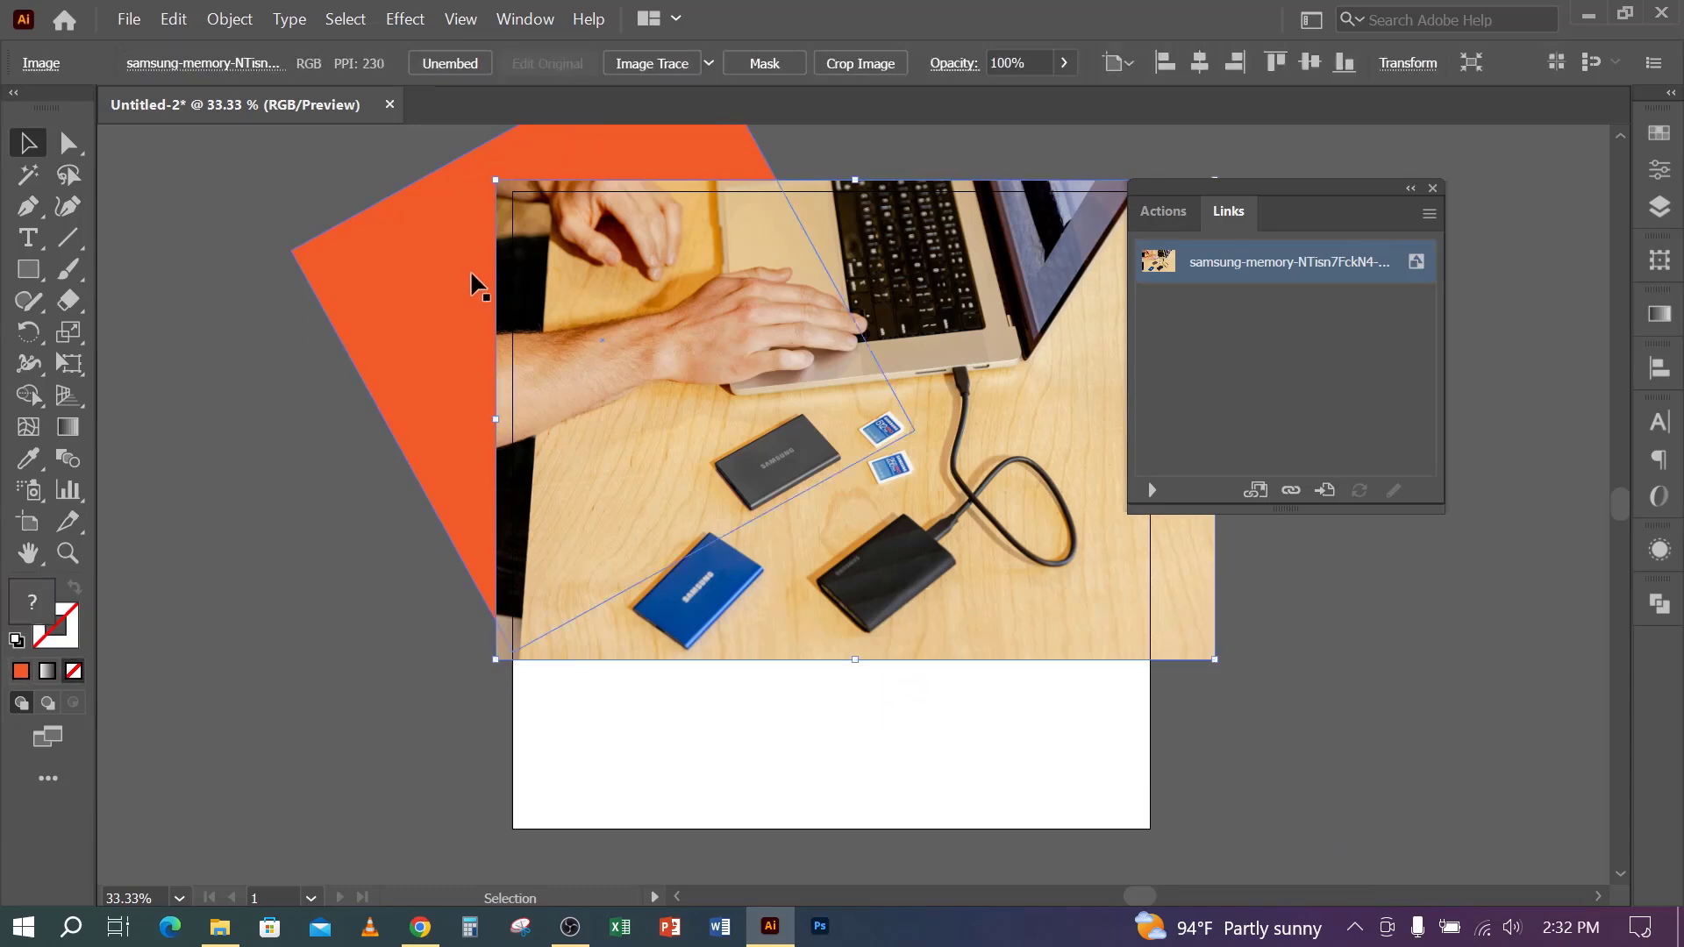
# - Bring the orange square to the front, above the laptop photo
pyautogui.click(396, 318)
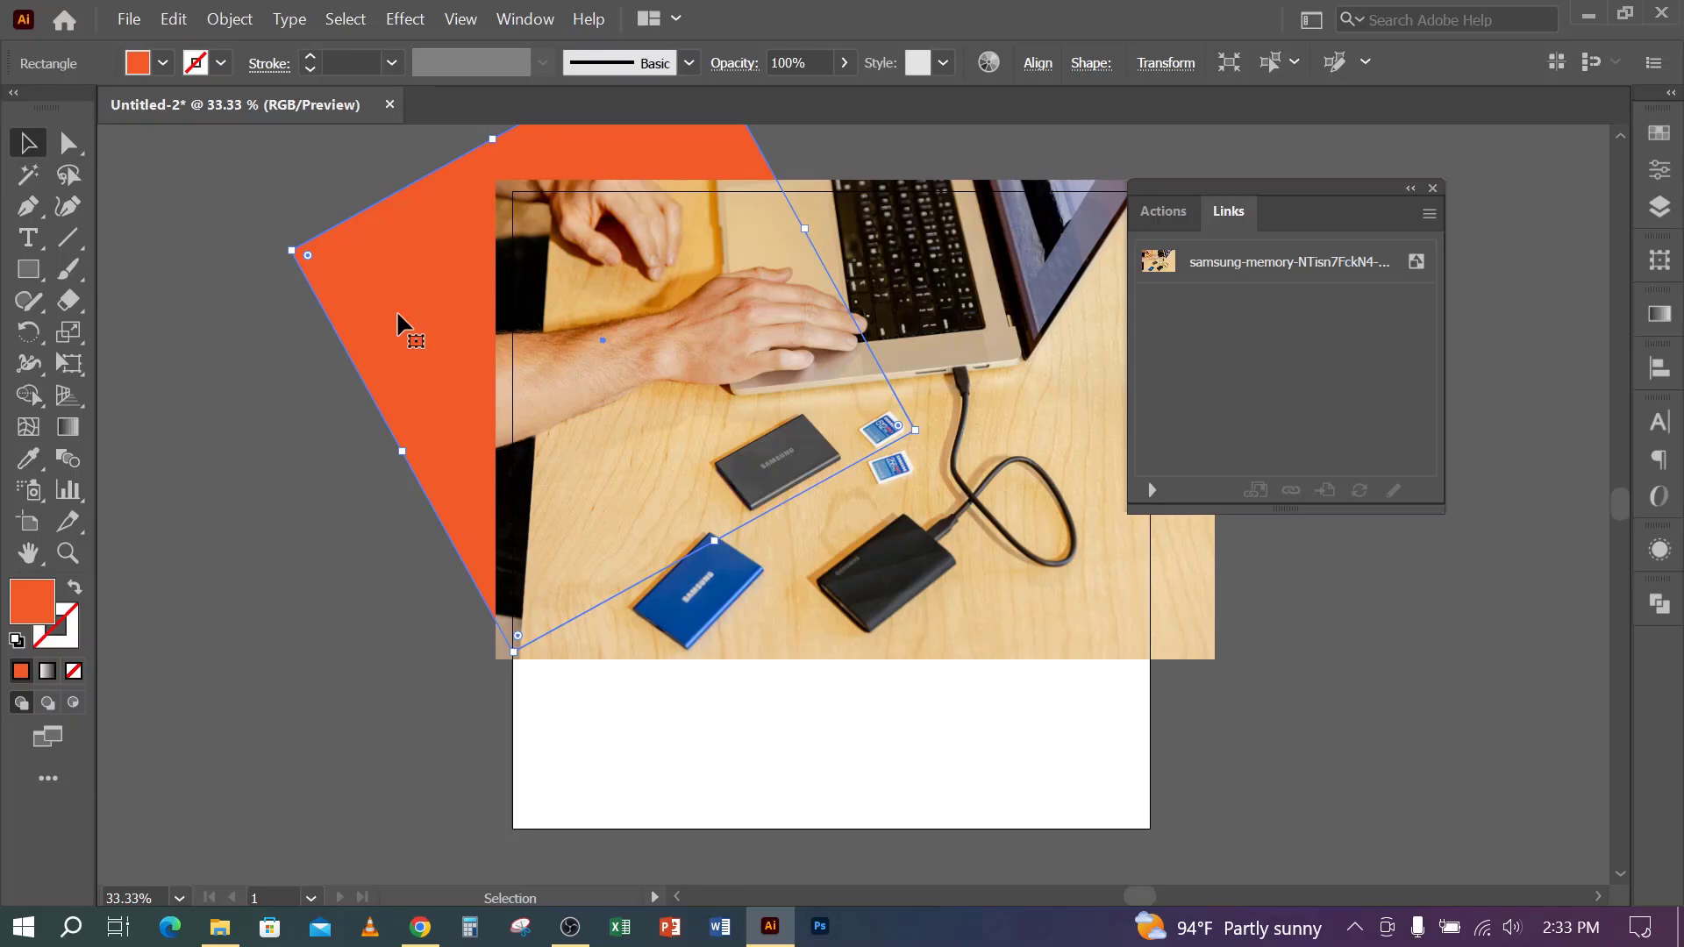
pyautogui.rightClick(397, 309)
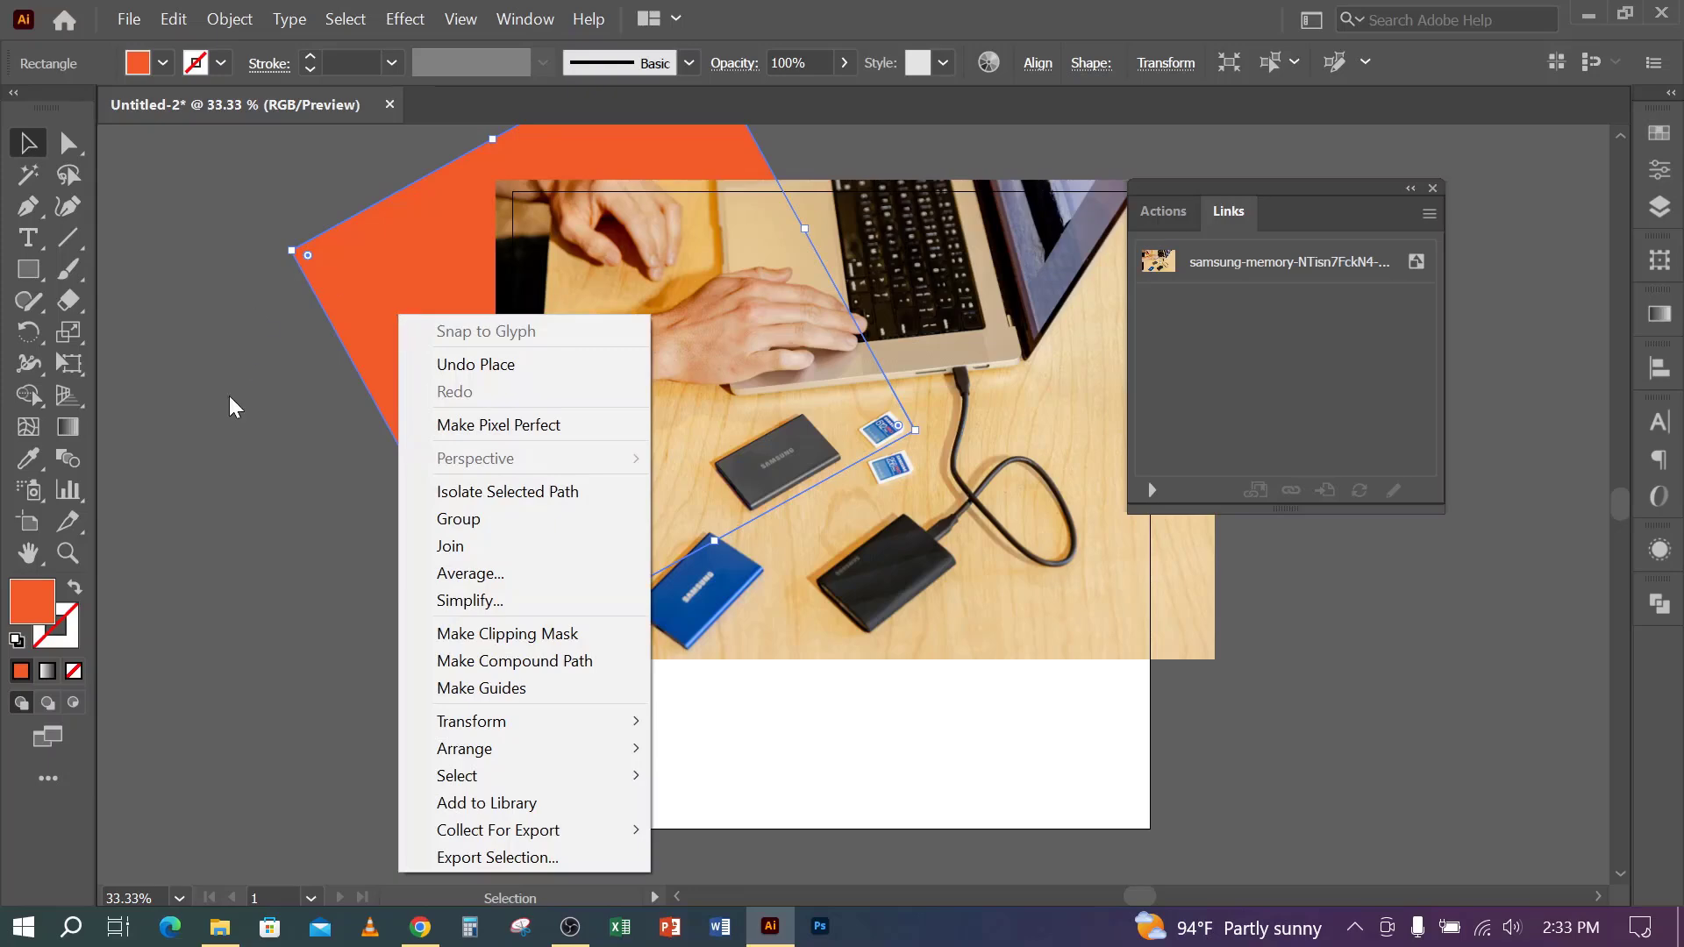
pyautogui.click(283, 243)
pyautogui.click(360, 316)
pyautogui.rightClick(398, 267)
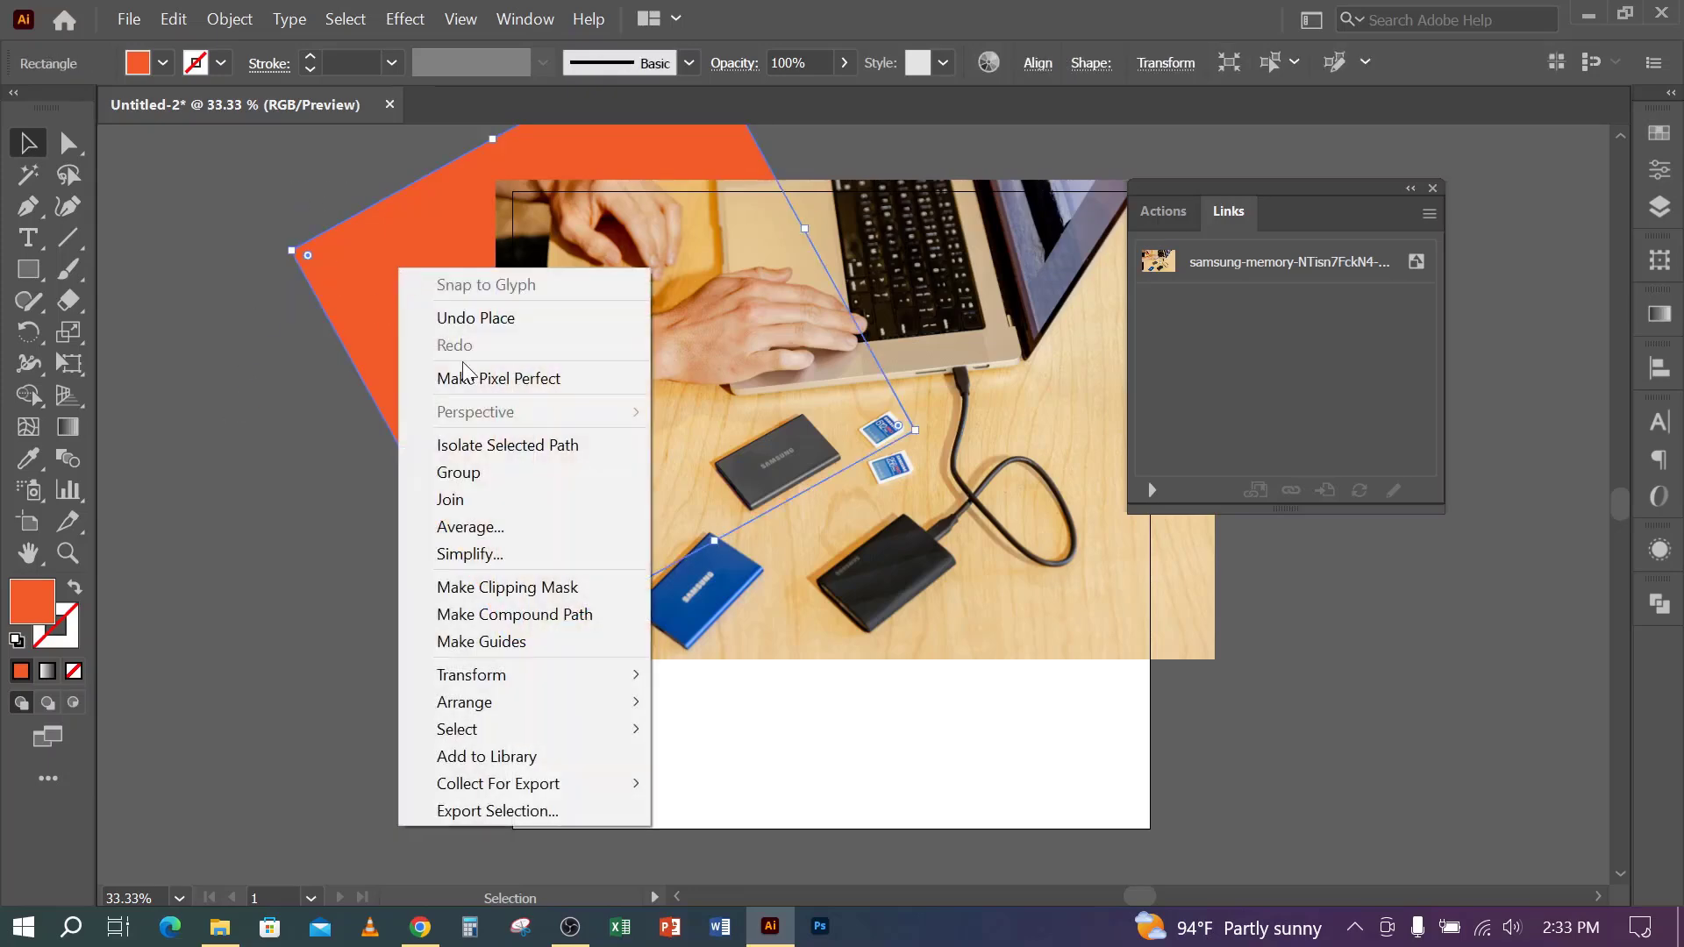
pyautogui.moveTo(513, 711)
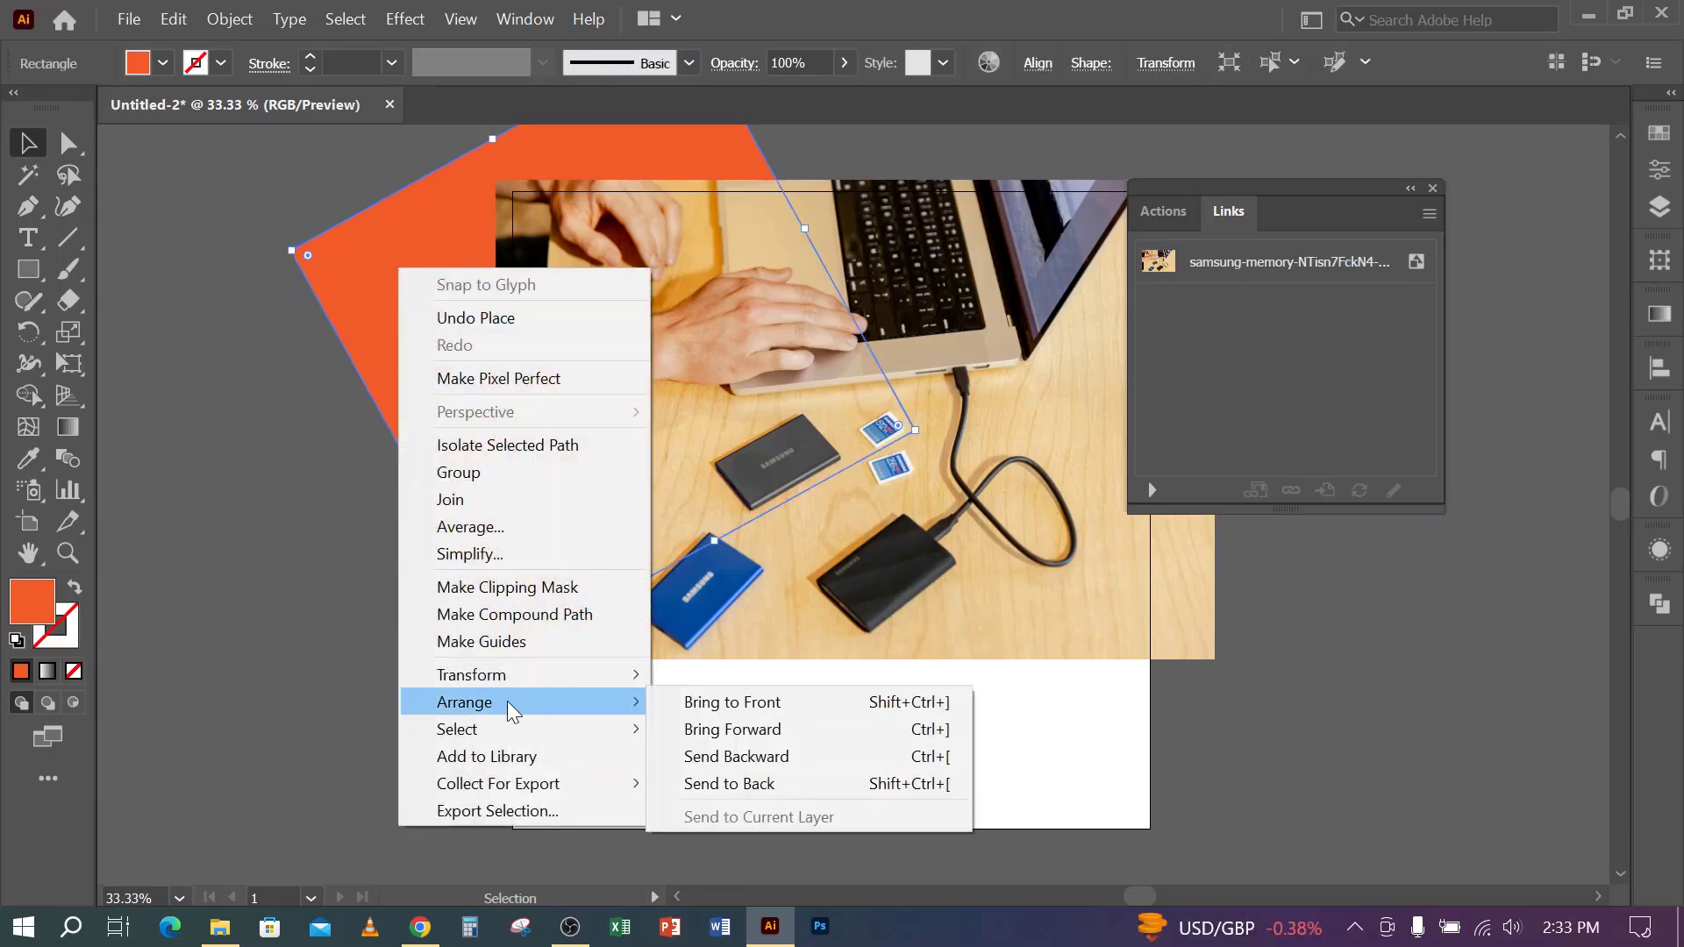
pyautogui.click(777, 706)
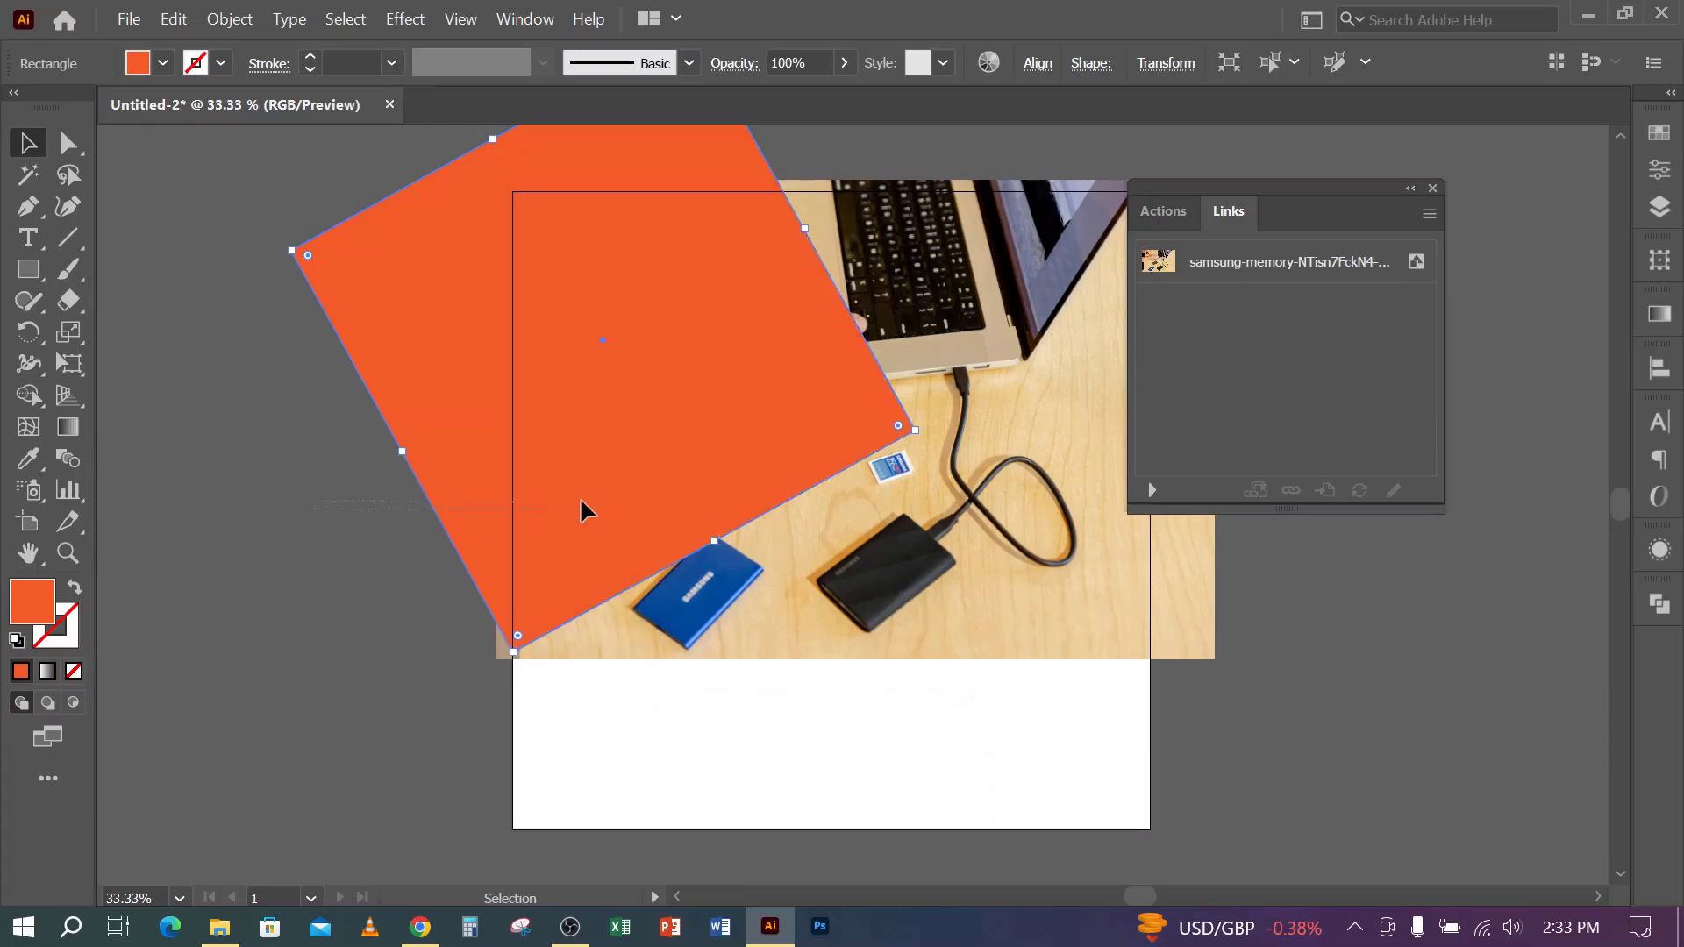
# - Make a clipping mask from the orange square and the laptop photo, and deselect the result
pyautogui.hotkey('ctrl', 'a')
pyautogui.moveTo(324, 534); pyautogui.dragTo(639, 429)
pyautogui.rightClick(605, 316)
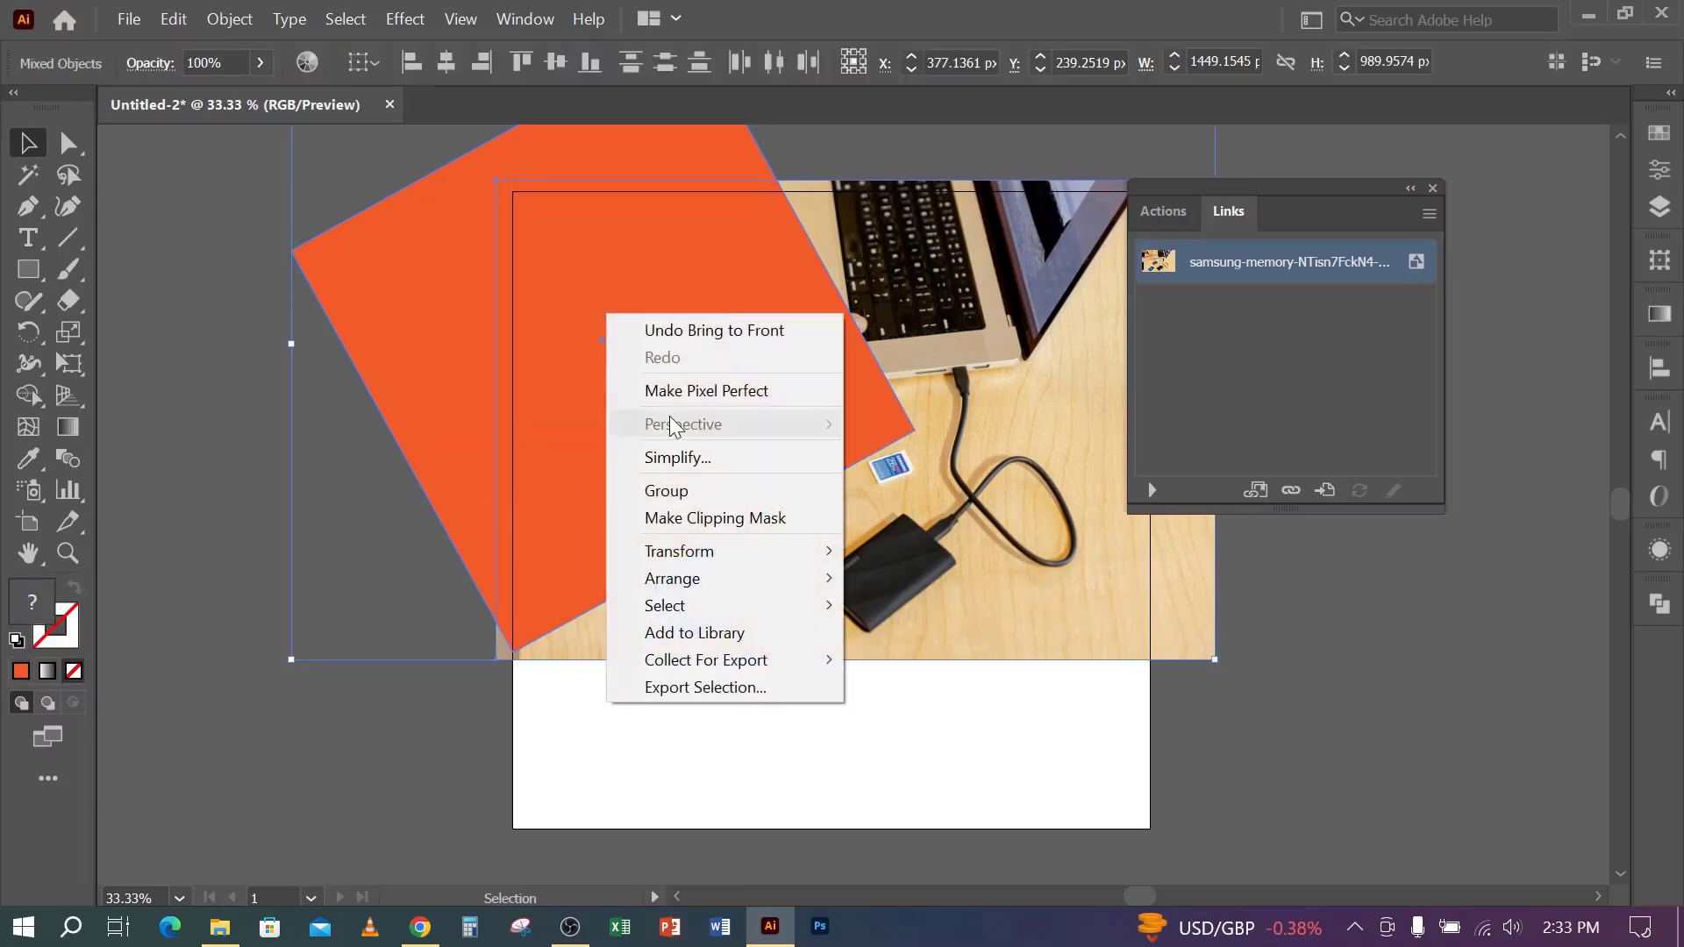
pyautogui.click(665, 519)
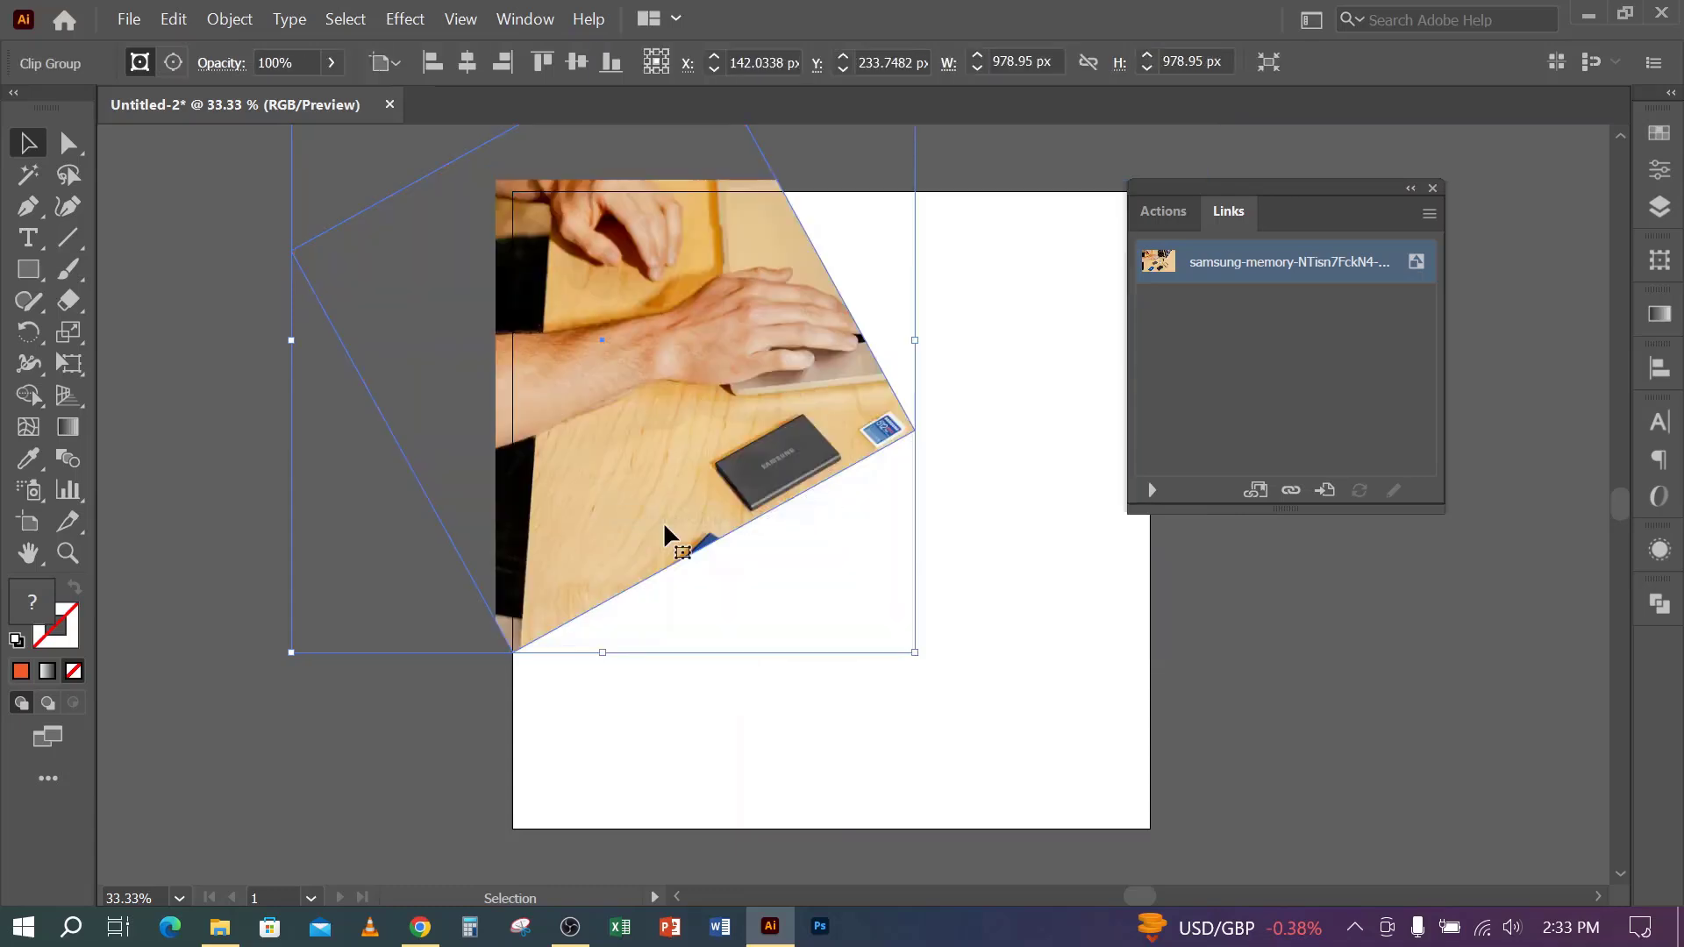
pyautogui.click(443, 676)
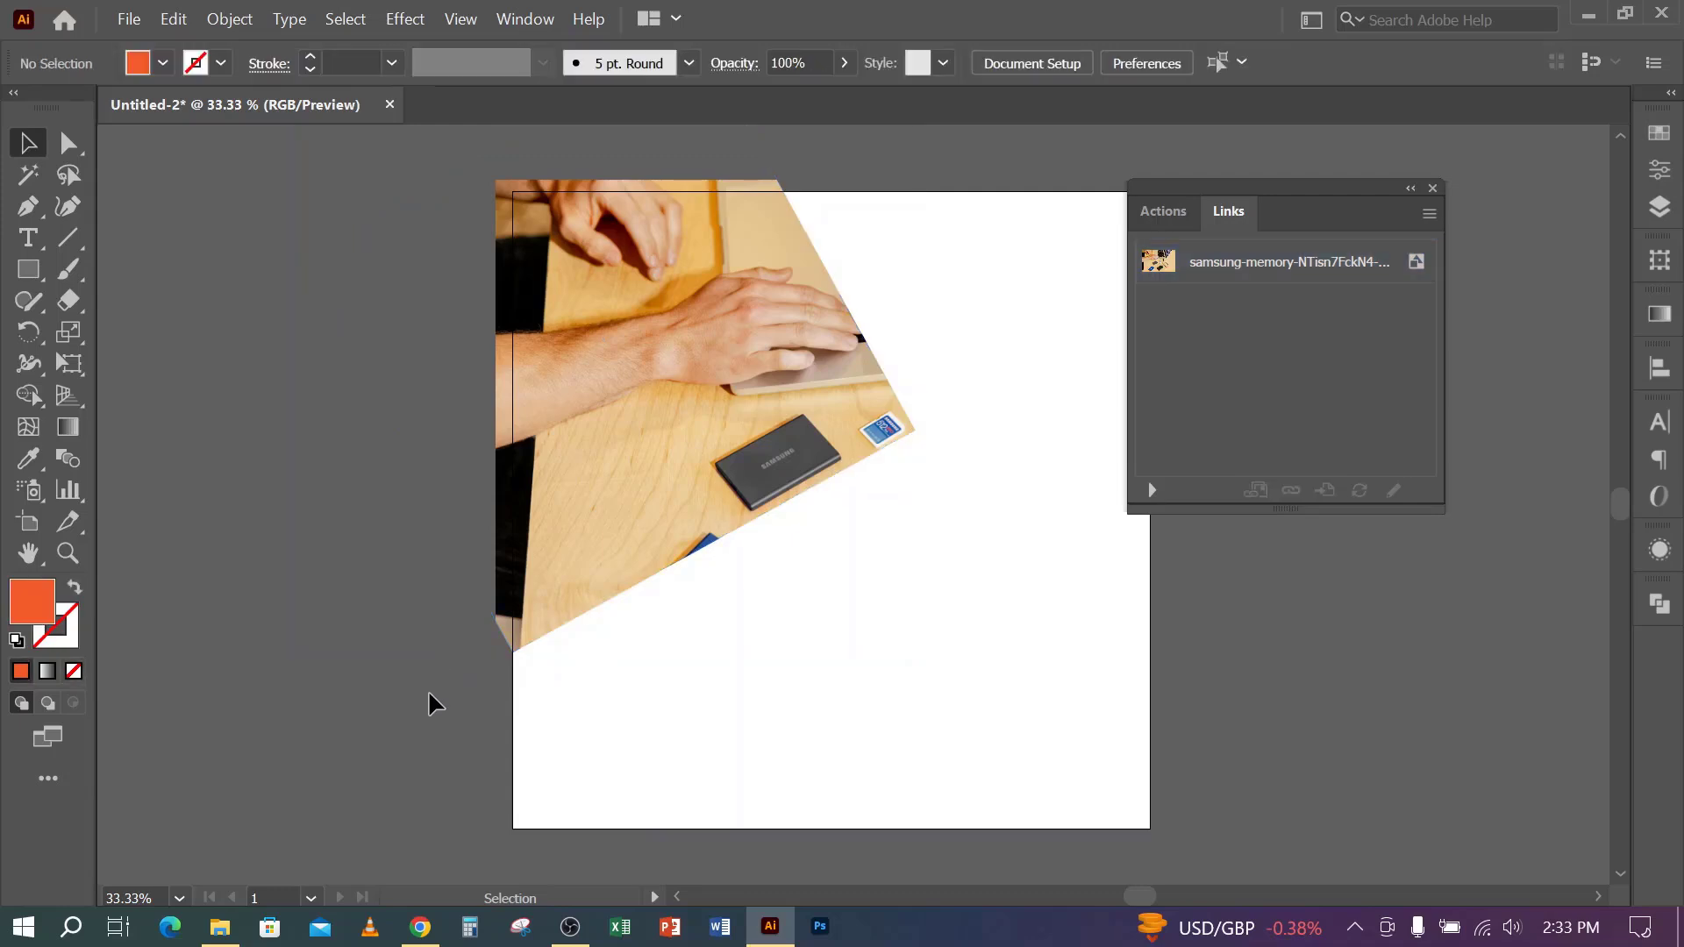
pyautogui.moveTo(902, 603); pyautogui.dragTo(658, 599)
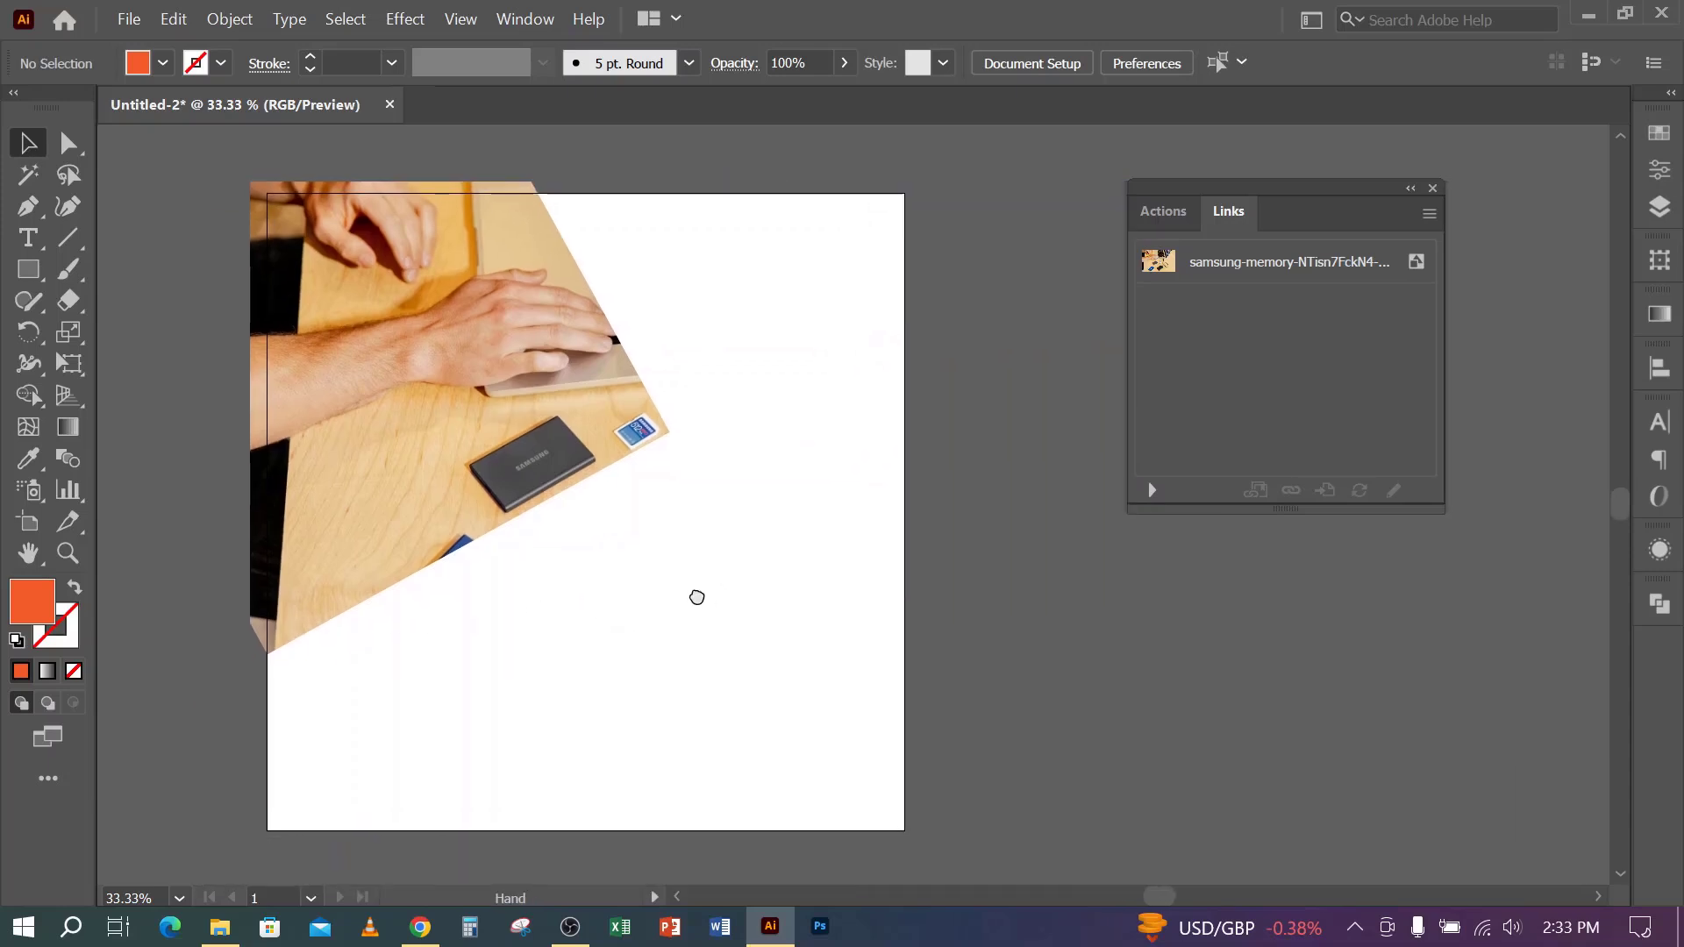
# - Draw an orange circle about 644 px in diameter, overlapping the laptop photo and the artboard's right edge, and deselect it
pyautogui.moveTo(40, 260); pyautogui.dragTo(149, 331)
pyautogui.moveTo(490, 286); pyautogui.dragTo(946, 742)
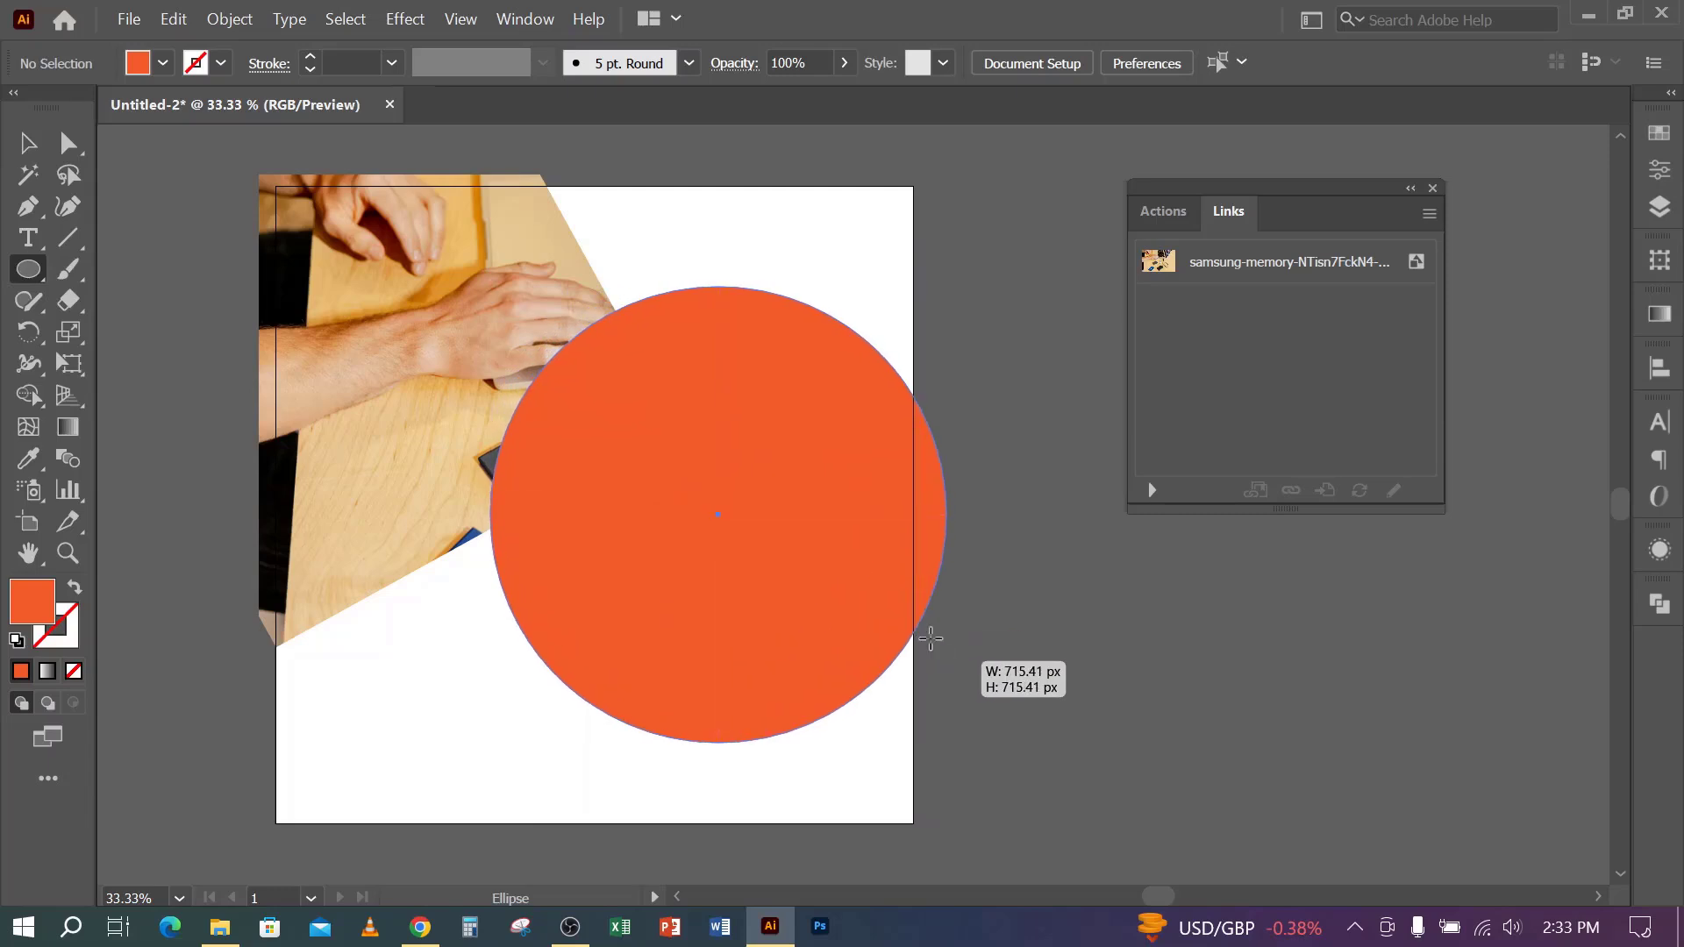
pyautogui.click(28, 143)
pyautogui.moveTo(871, 529); pyautogui.dragTo(871, 474)
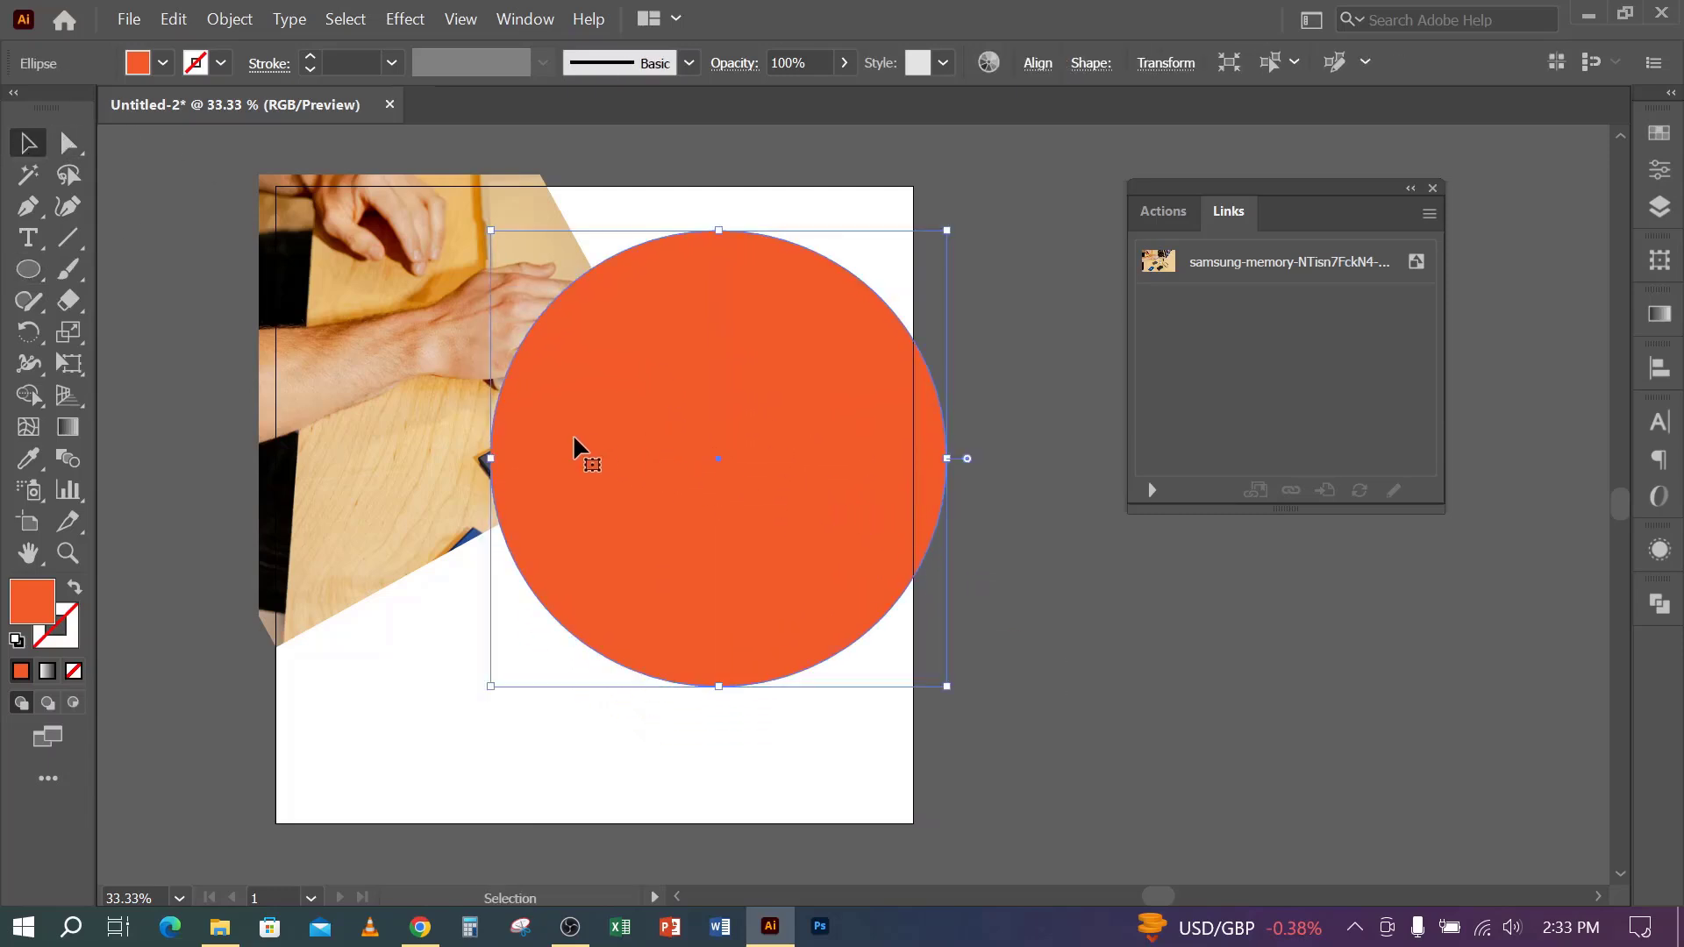
pyautogui.moveTo(491, 458); pyautogui.dragTo(536, 458)
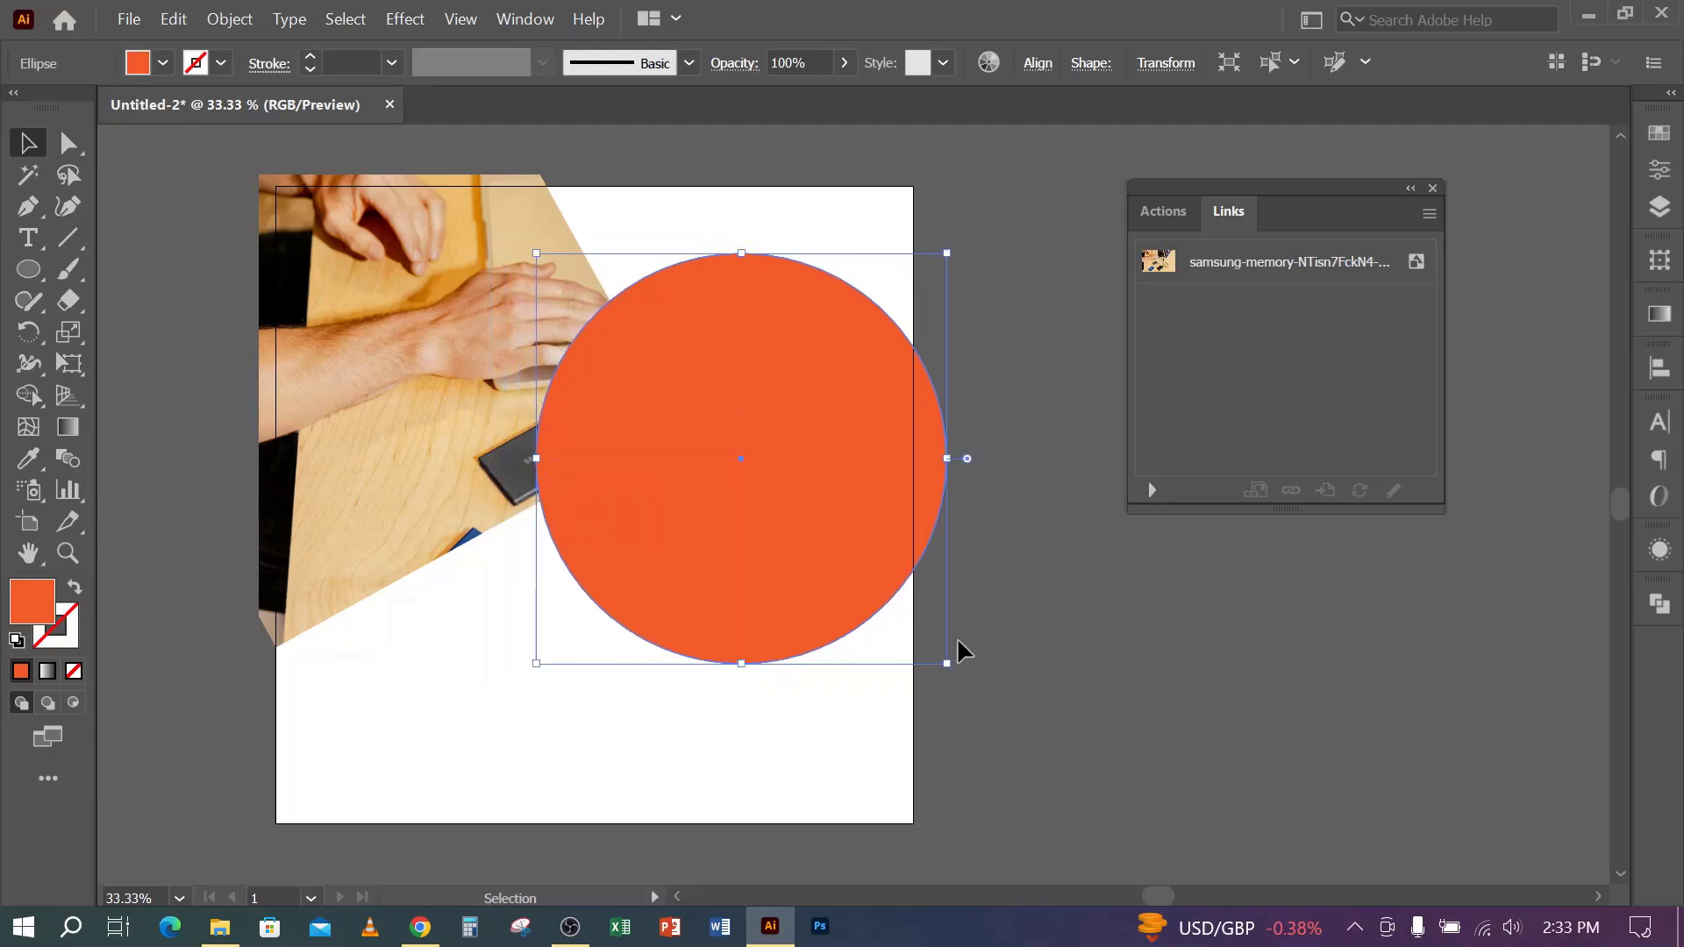
pyautogui.click(1060, 681)
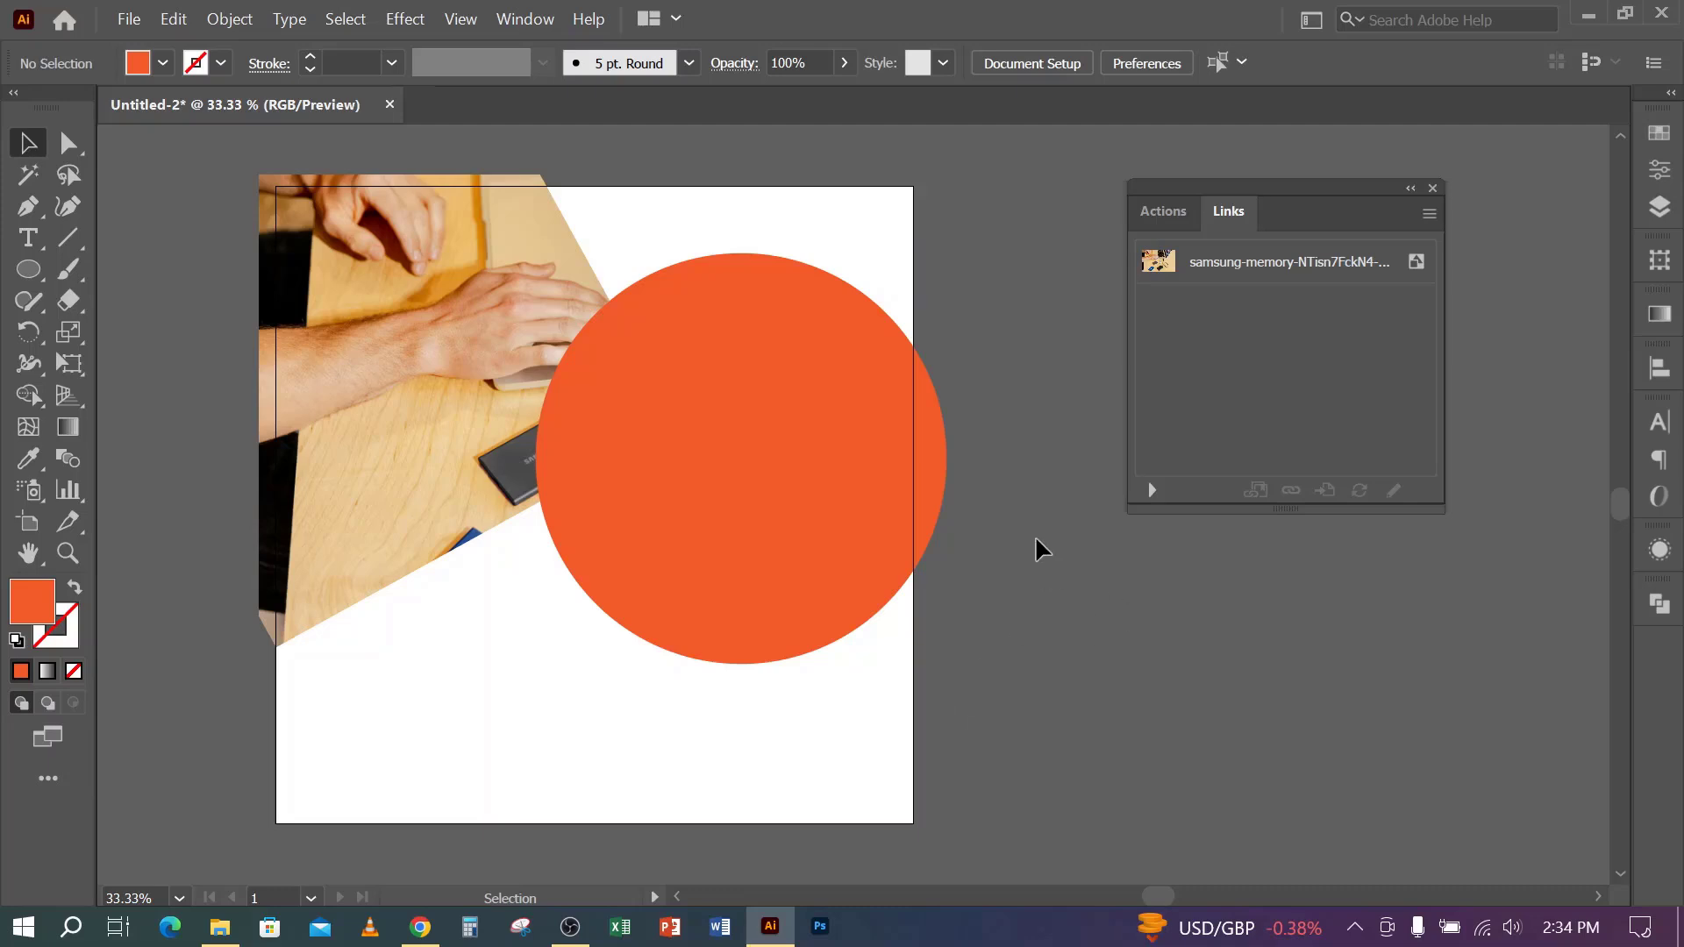
# - Place the images photo of three women from Downloads over the circle, starting at its left edge and extending past the artboard's right edge
pyautogui.click(713, 485)
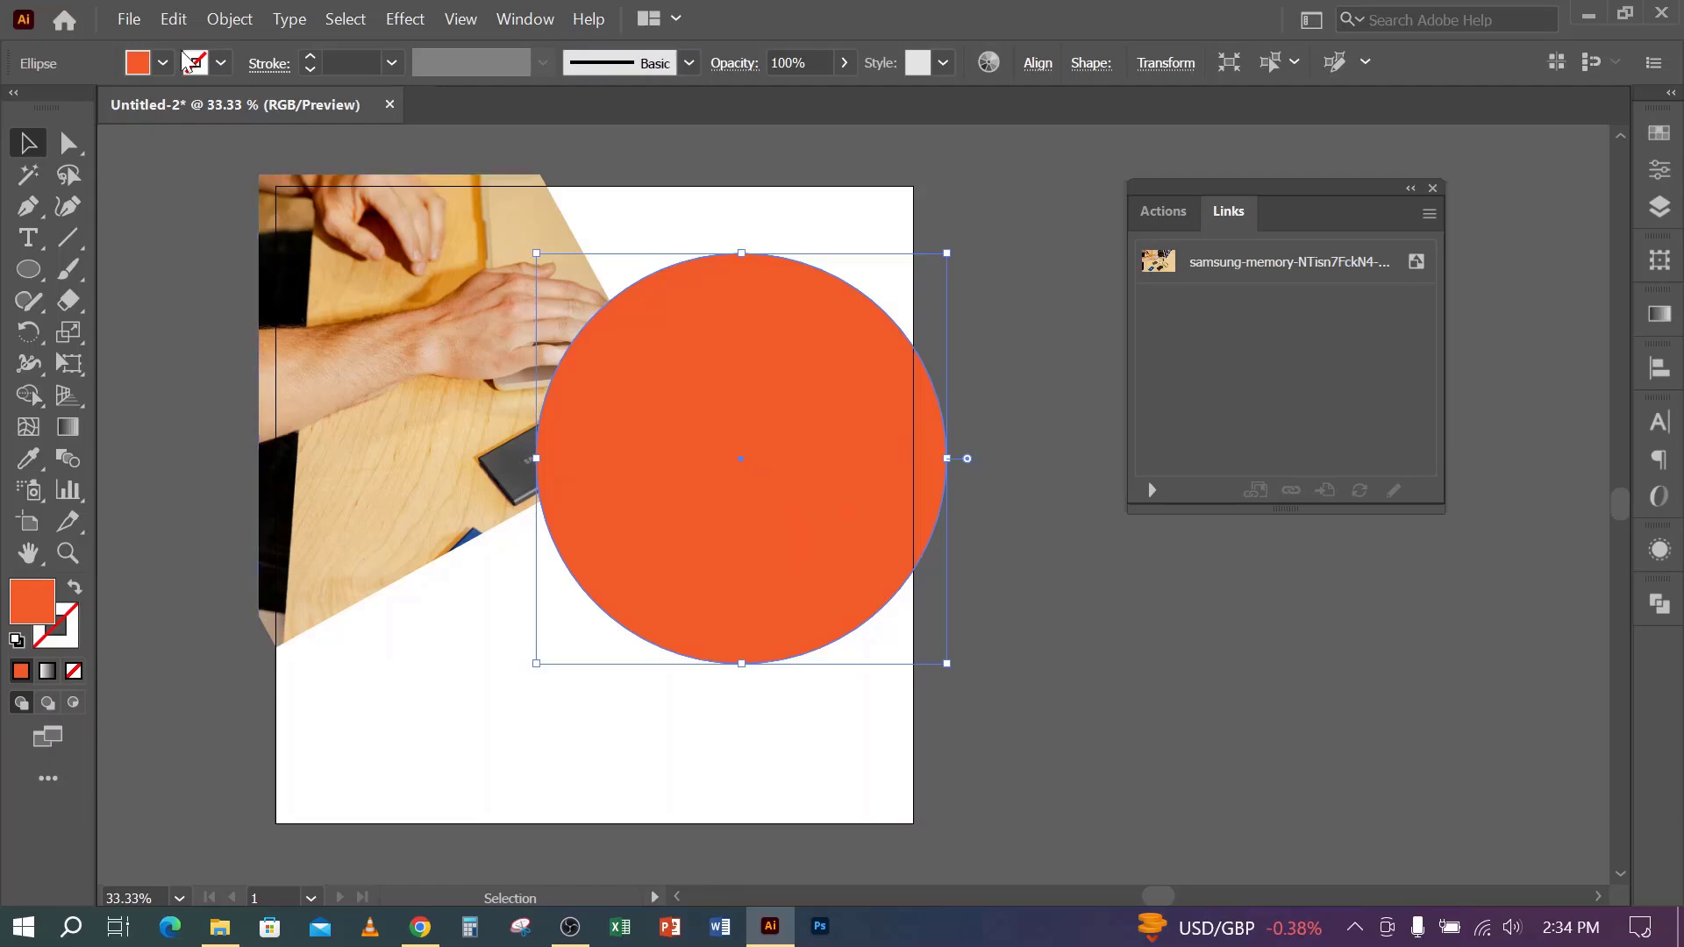
pyautogui.click(127, 21)
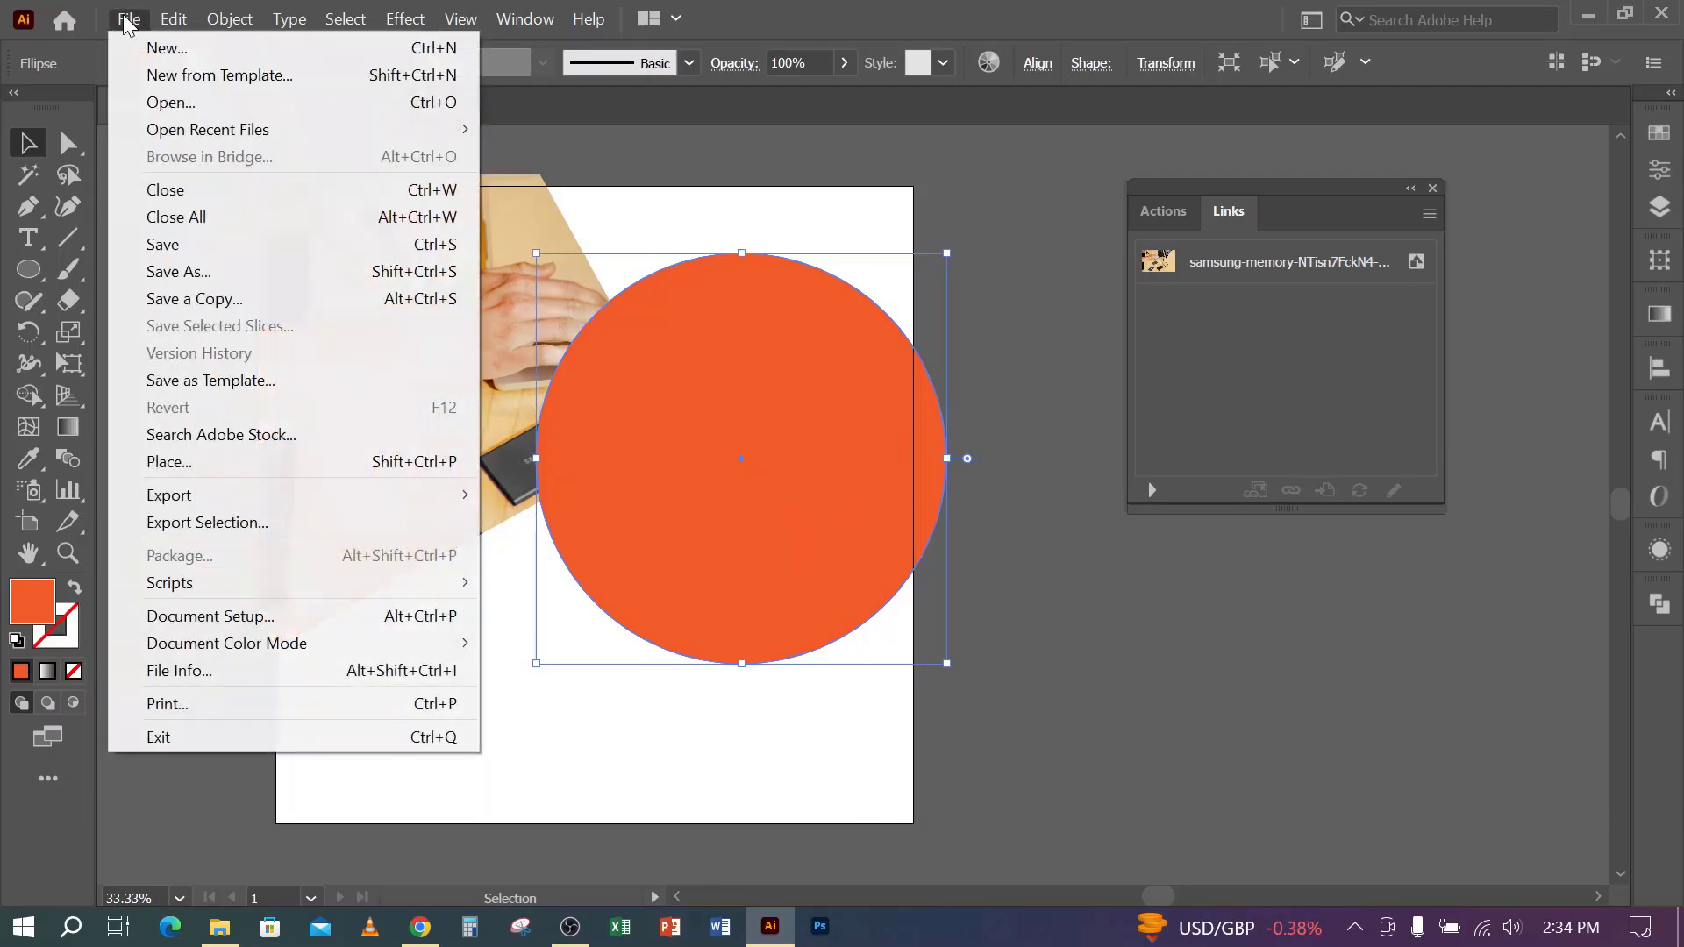
pyautogui.click(186, 463)
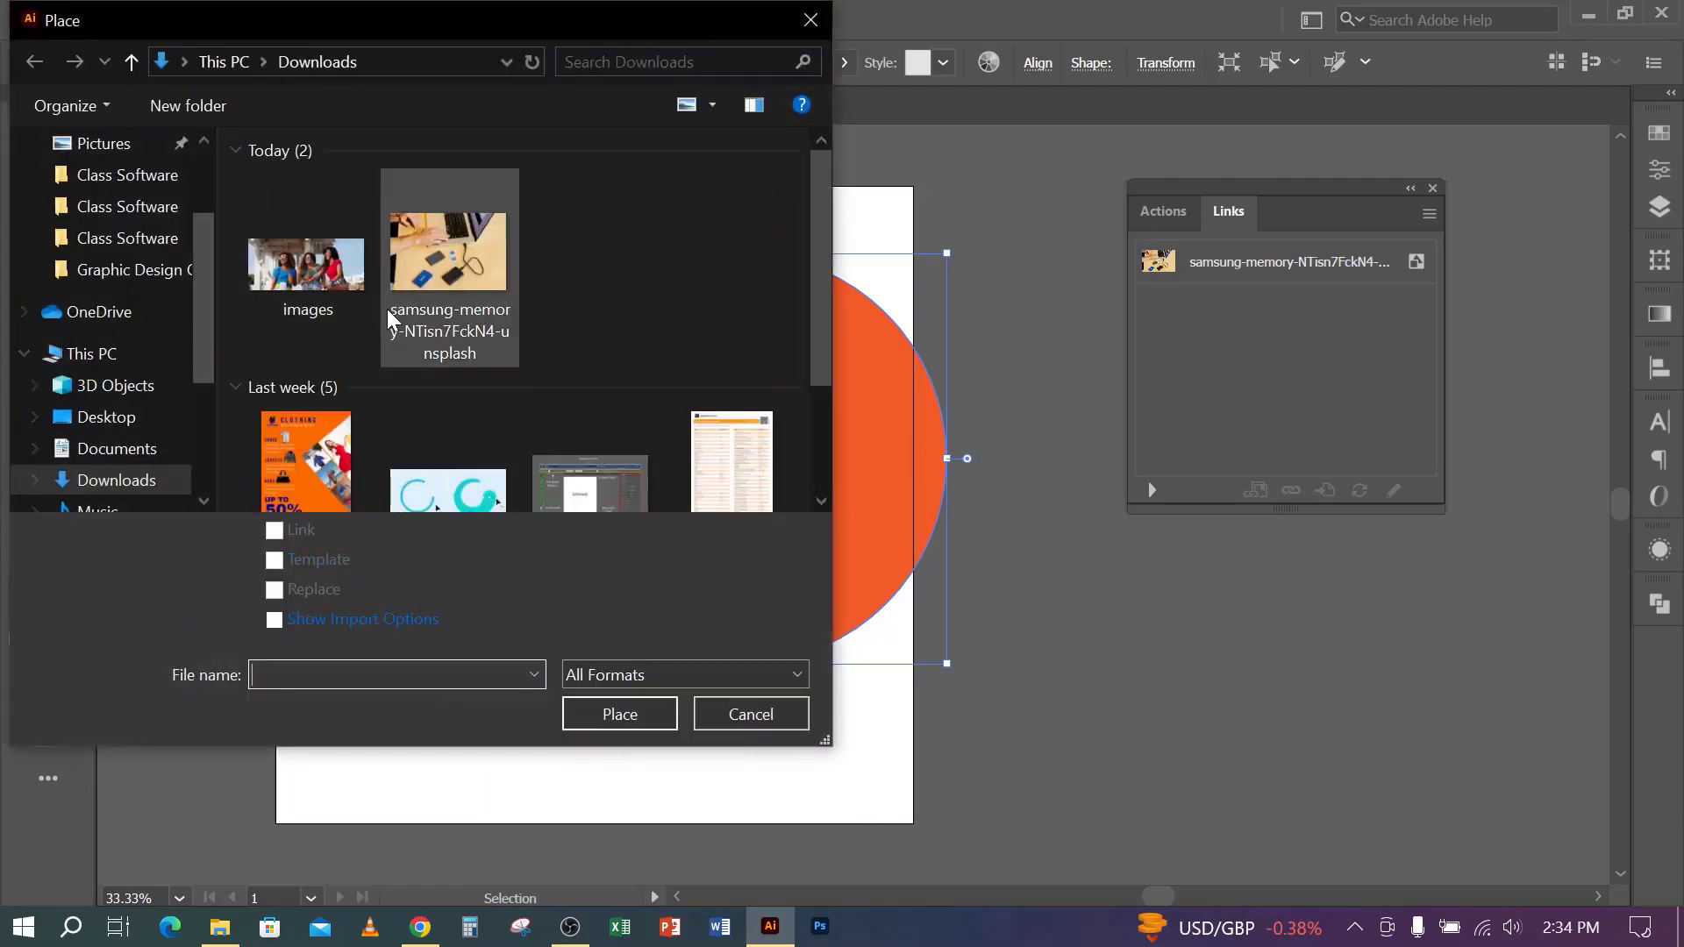
pyautogui.scroll(-3, 556, 314)
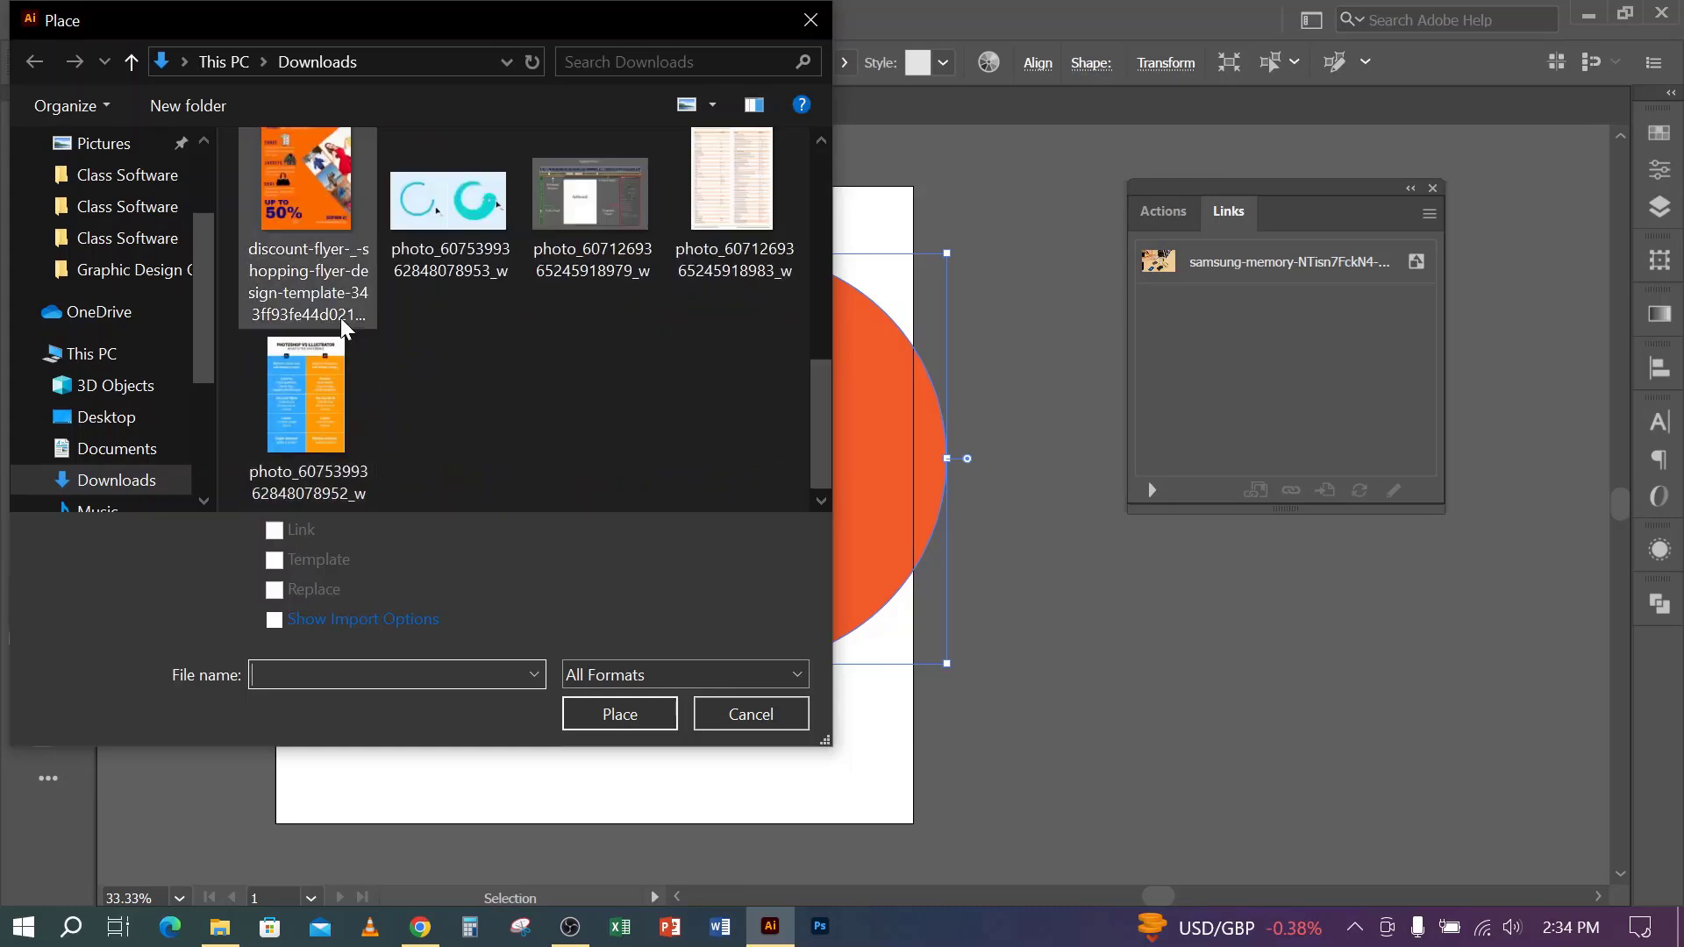
pyautogui.scroll(1, 351, 311)
pyautogui.scroll(3, 324, 333)
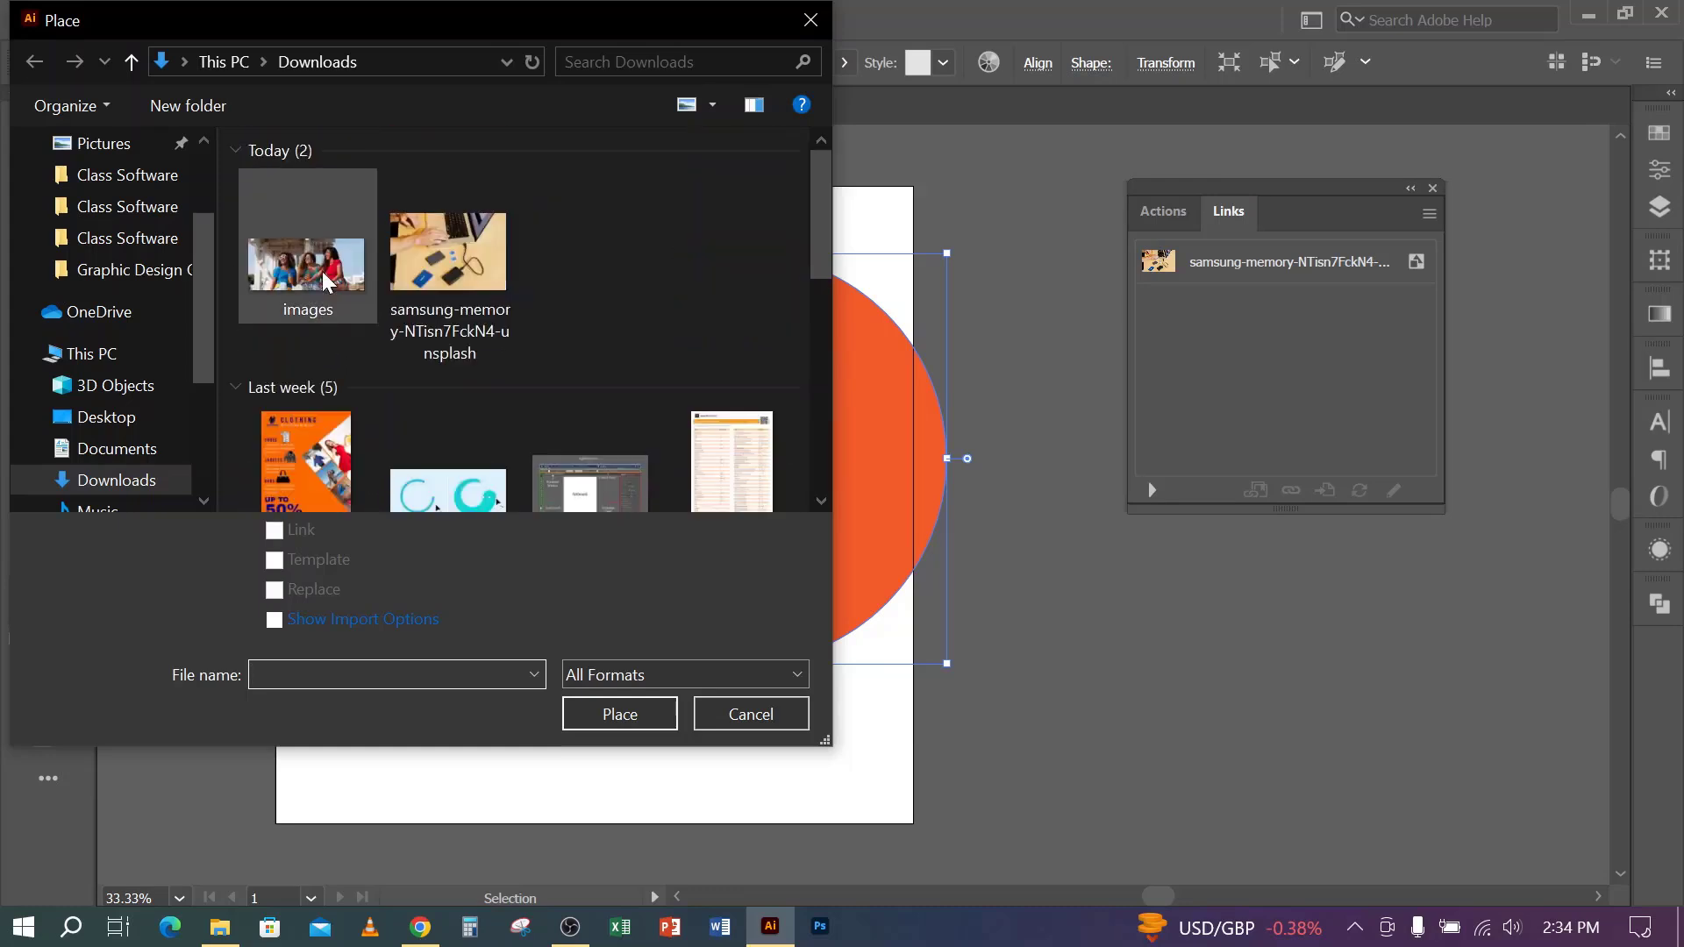
pyautogui.click(293, 272)
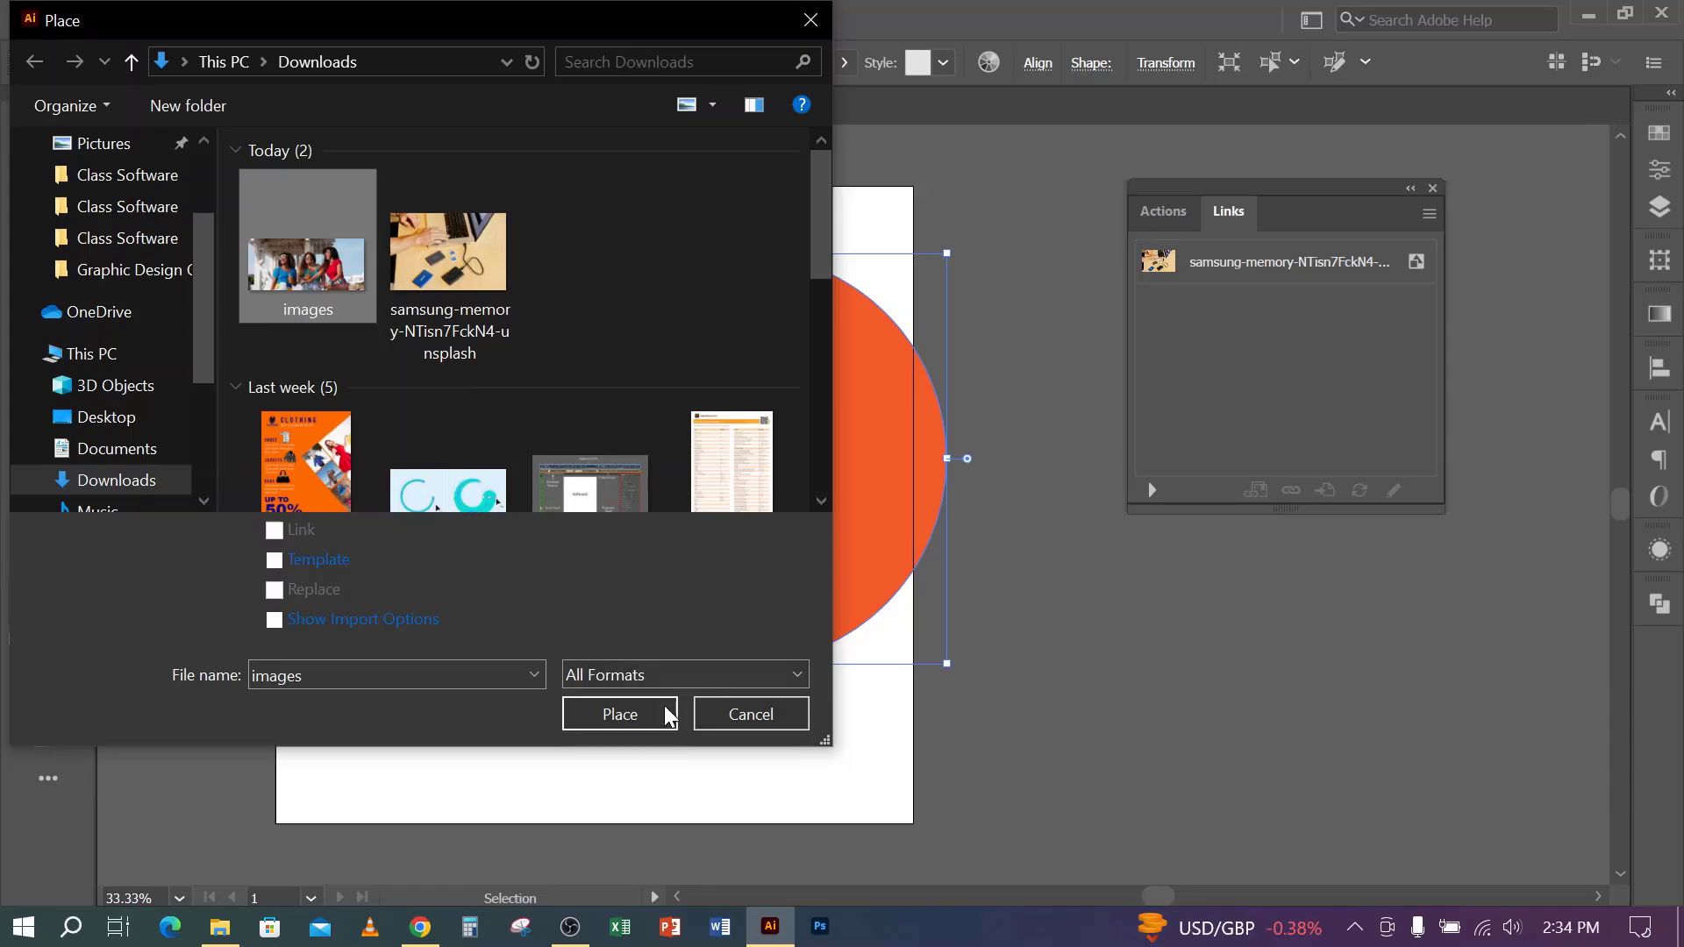
pyautogui.click(643, 713)
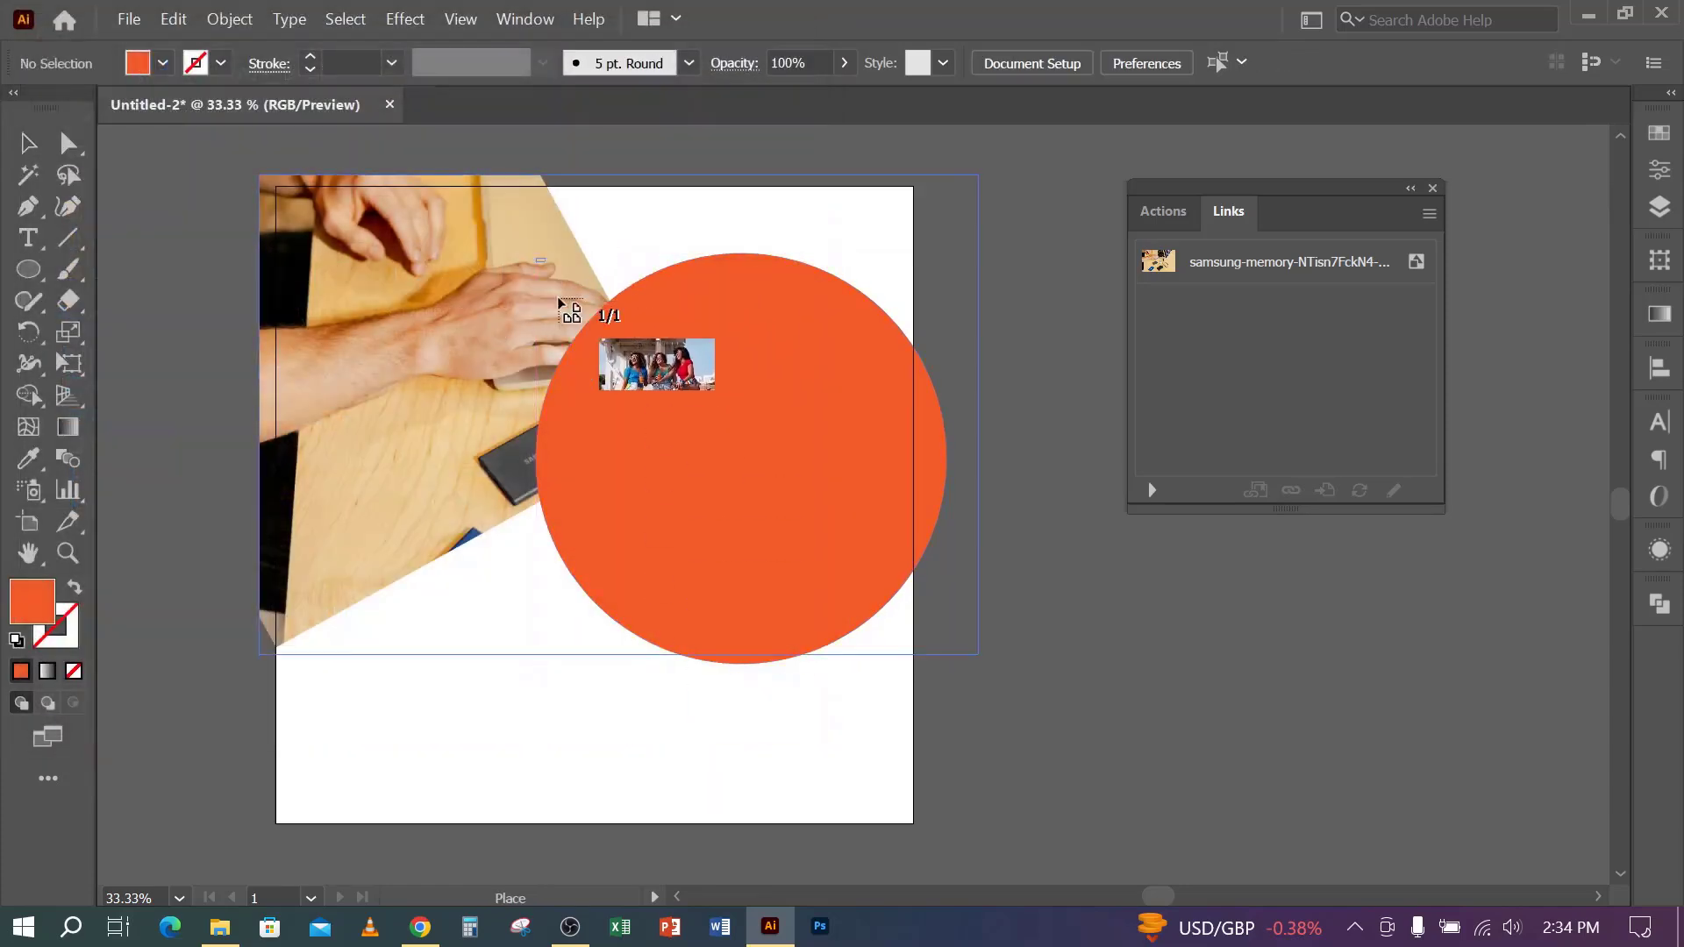
pyautogui.click(1228, 770)
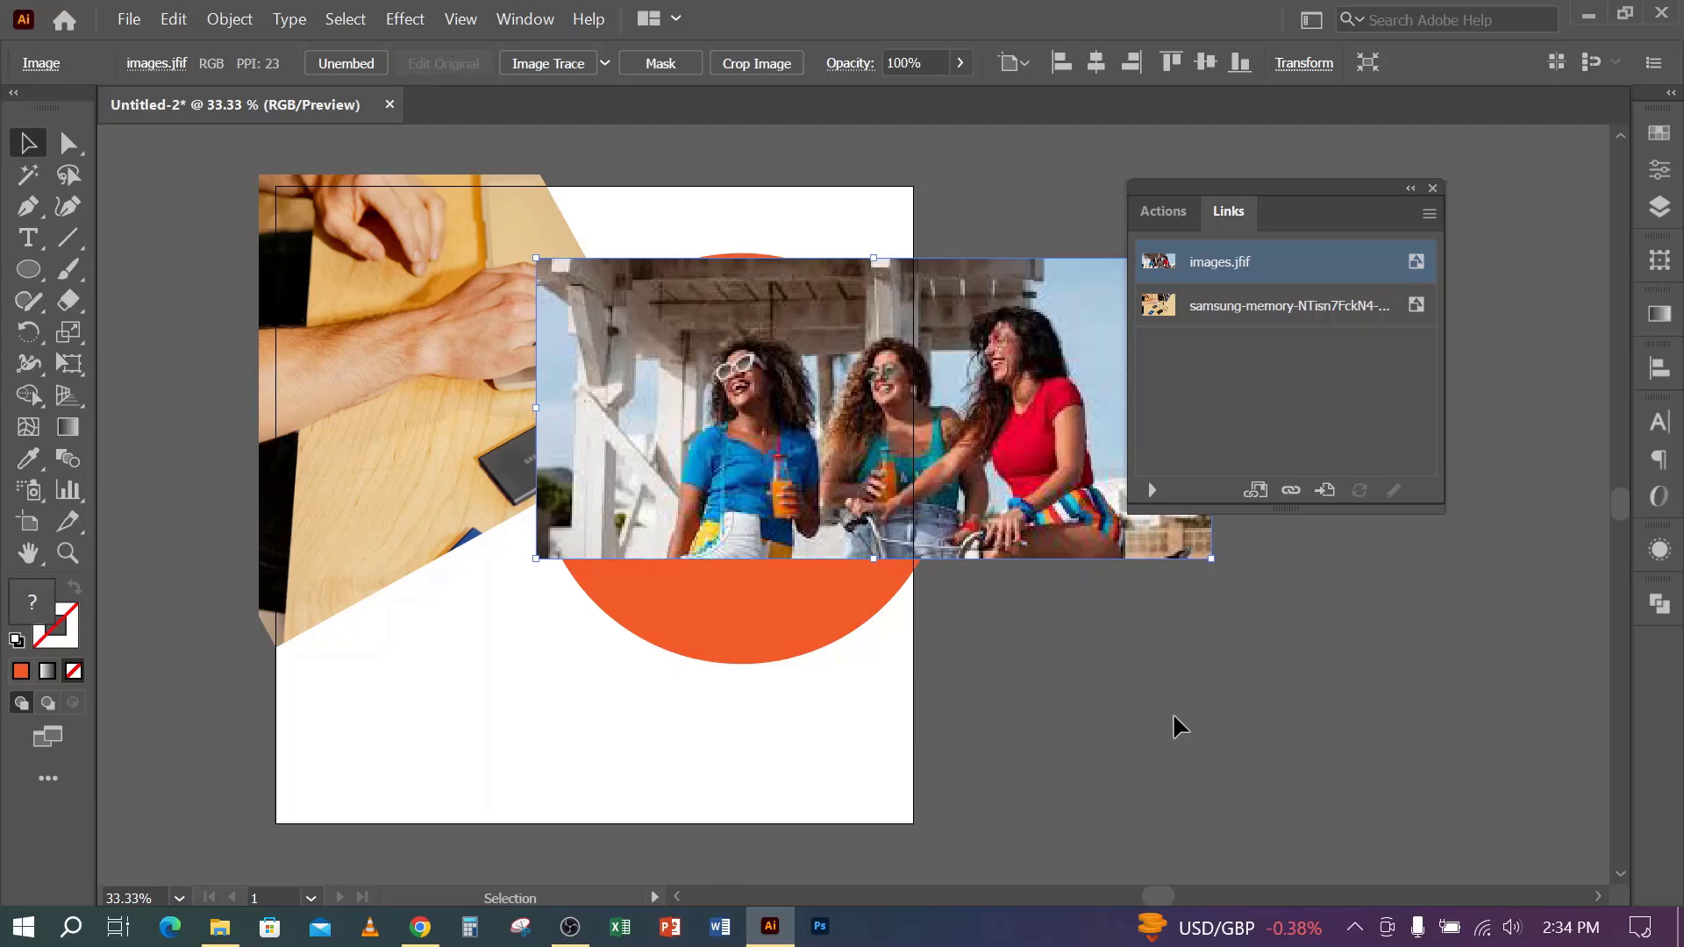
# - Enlarge the photo of the women proportionally to about 1517 x 675 px so it covers the whole circle
pyautogui.moveTo(873, 559); pyautogui.dragTo(880, 694)
pyautogui.hotkey('ctrl', 'z')
pyautogui.moveTo(536, 559); pyautogui.dragTo(287, 688)
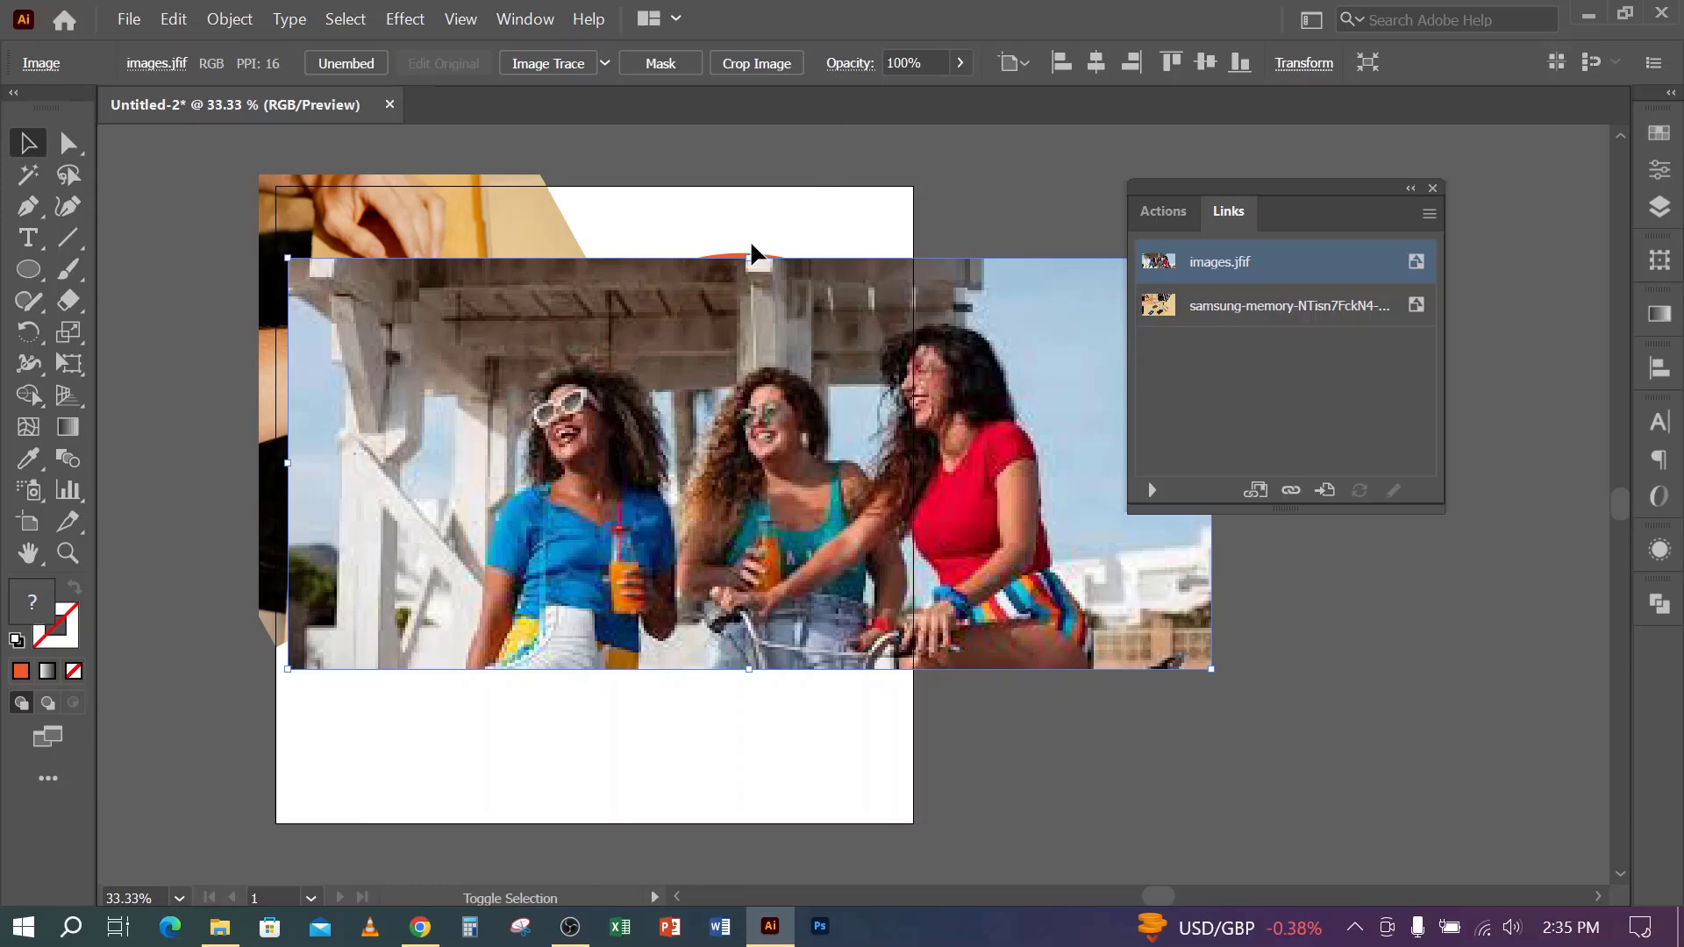
pyautogui.moveTo(750, 258); pyautogui.dragTo(756, 239)
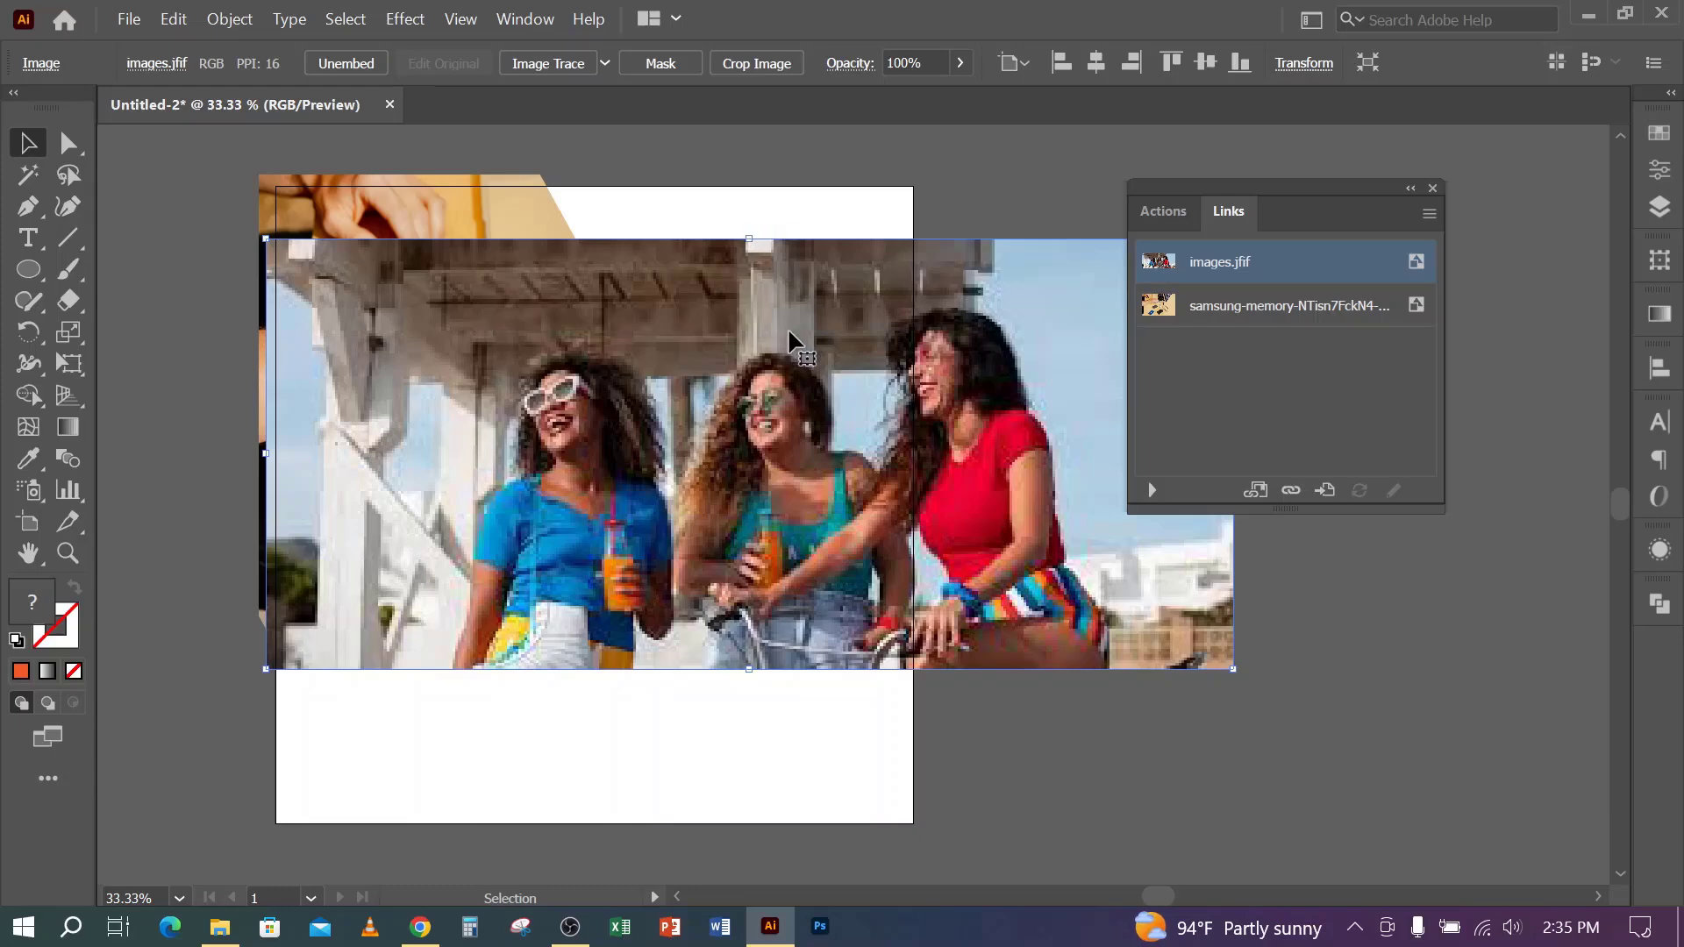
# - Send the photo of the women to the back, behind the orange circle
pyautogui.click(990, 183)
pyautogui.click(984, 303)
pyautogui.rightClick(984, 303)
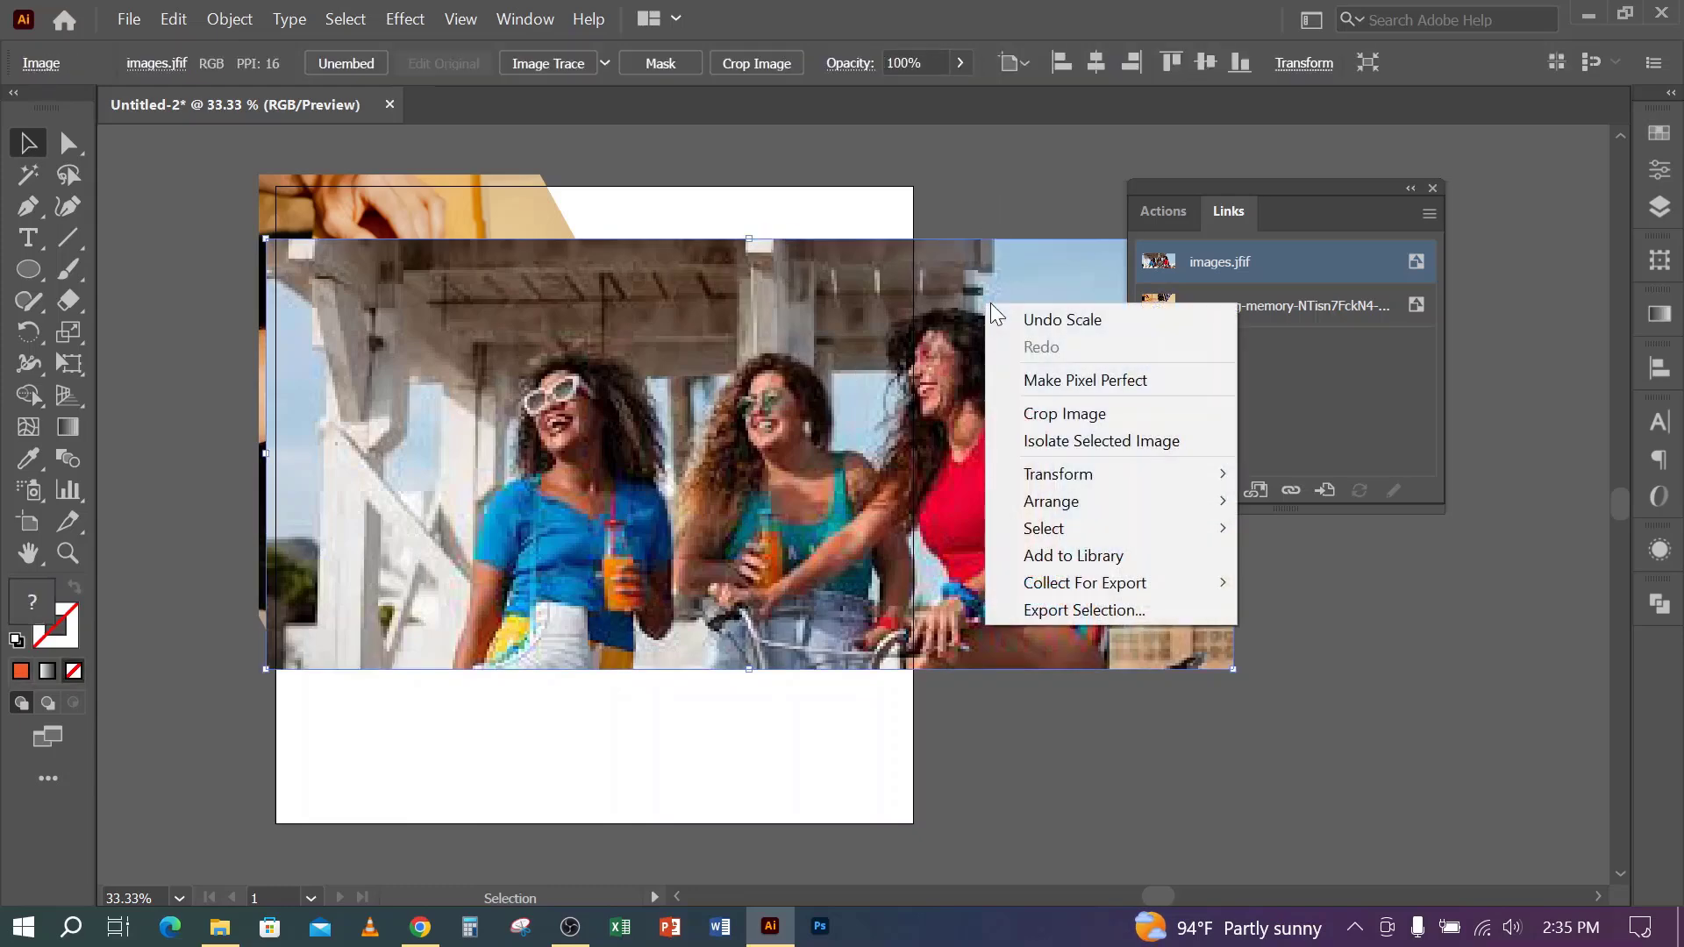
pyautogui.moveTo(1058, 507)
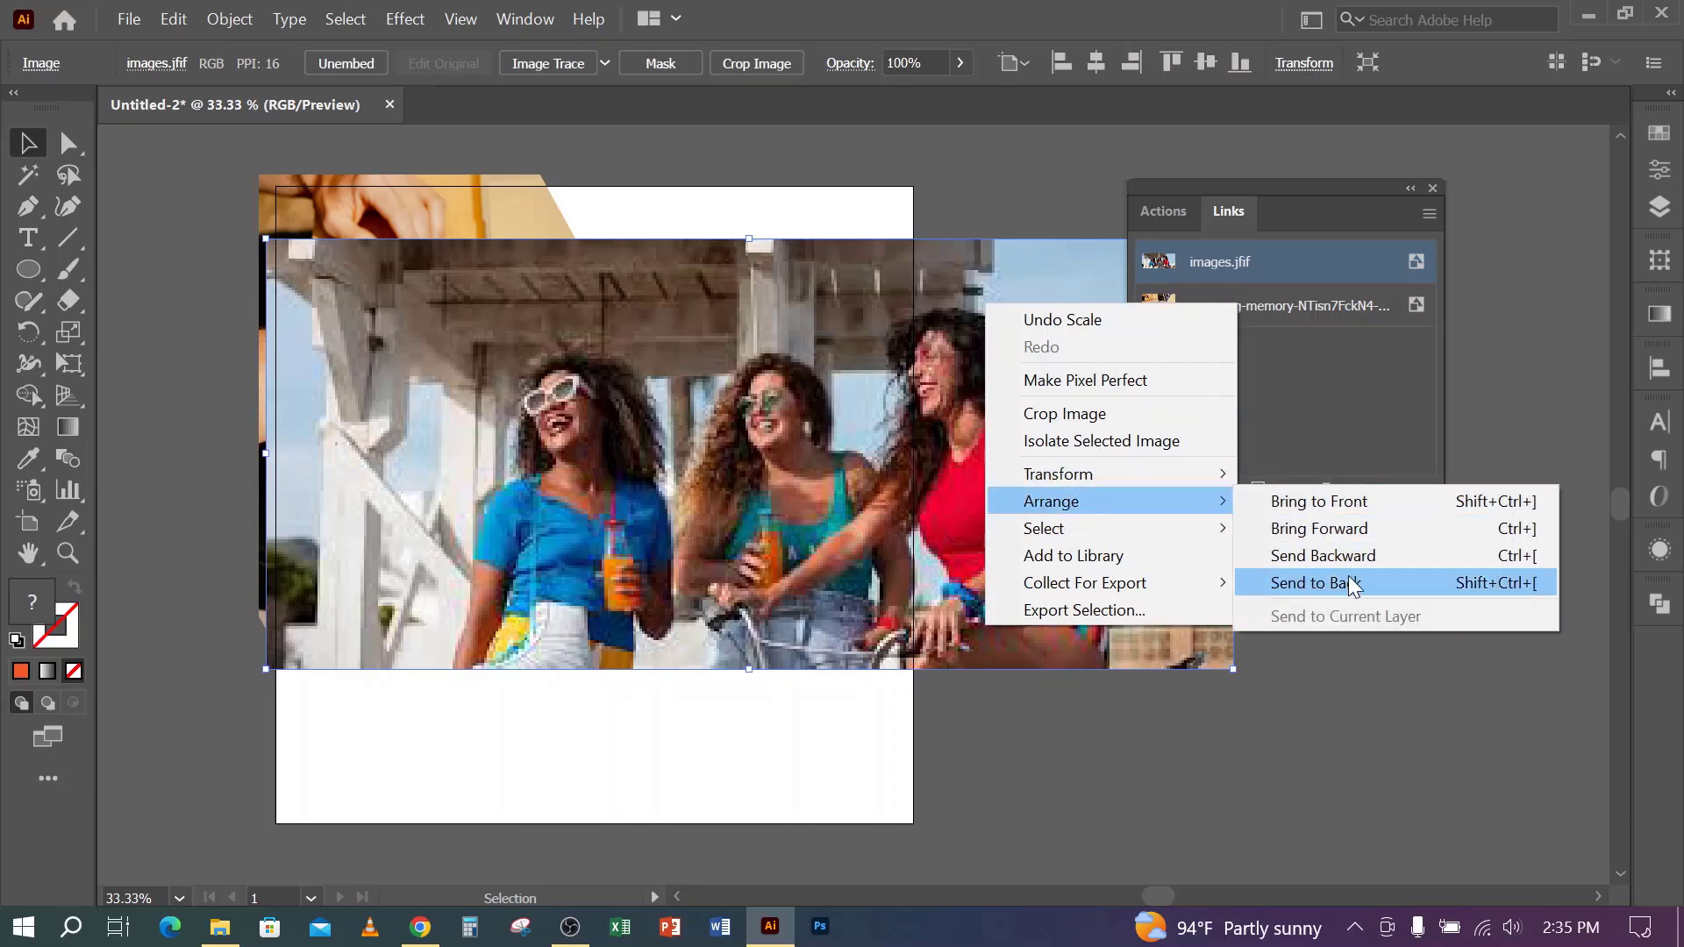
pyautogui.click(1289, 584)
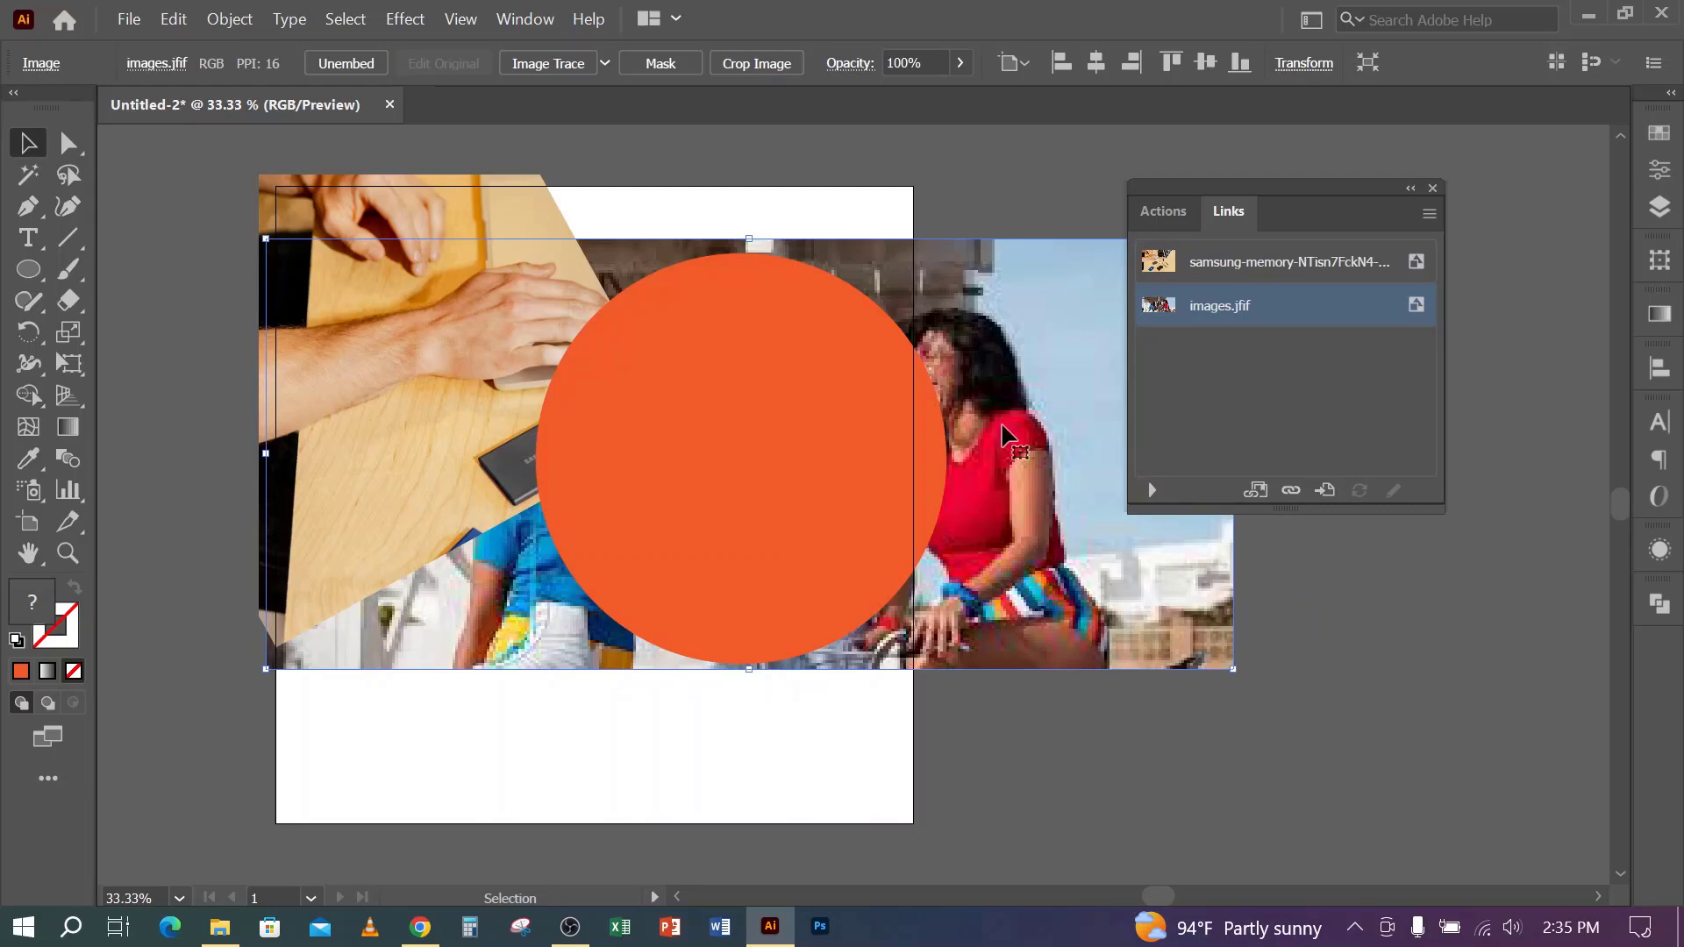
# - Make a clipping mask from the orange circle and the photo of the women
pyautogui.keyDown('shift'); pyautogui.click(771, 340); pyautogui.keyUp('shift')
pyautogui.rightClick(769, 293)
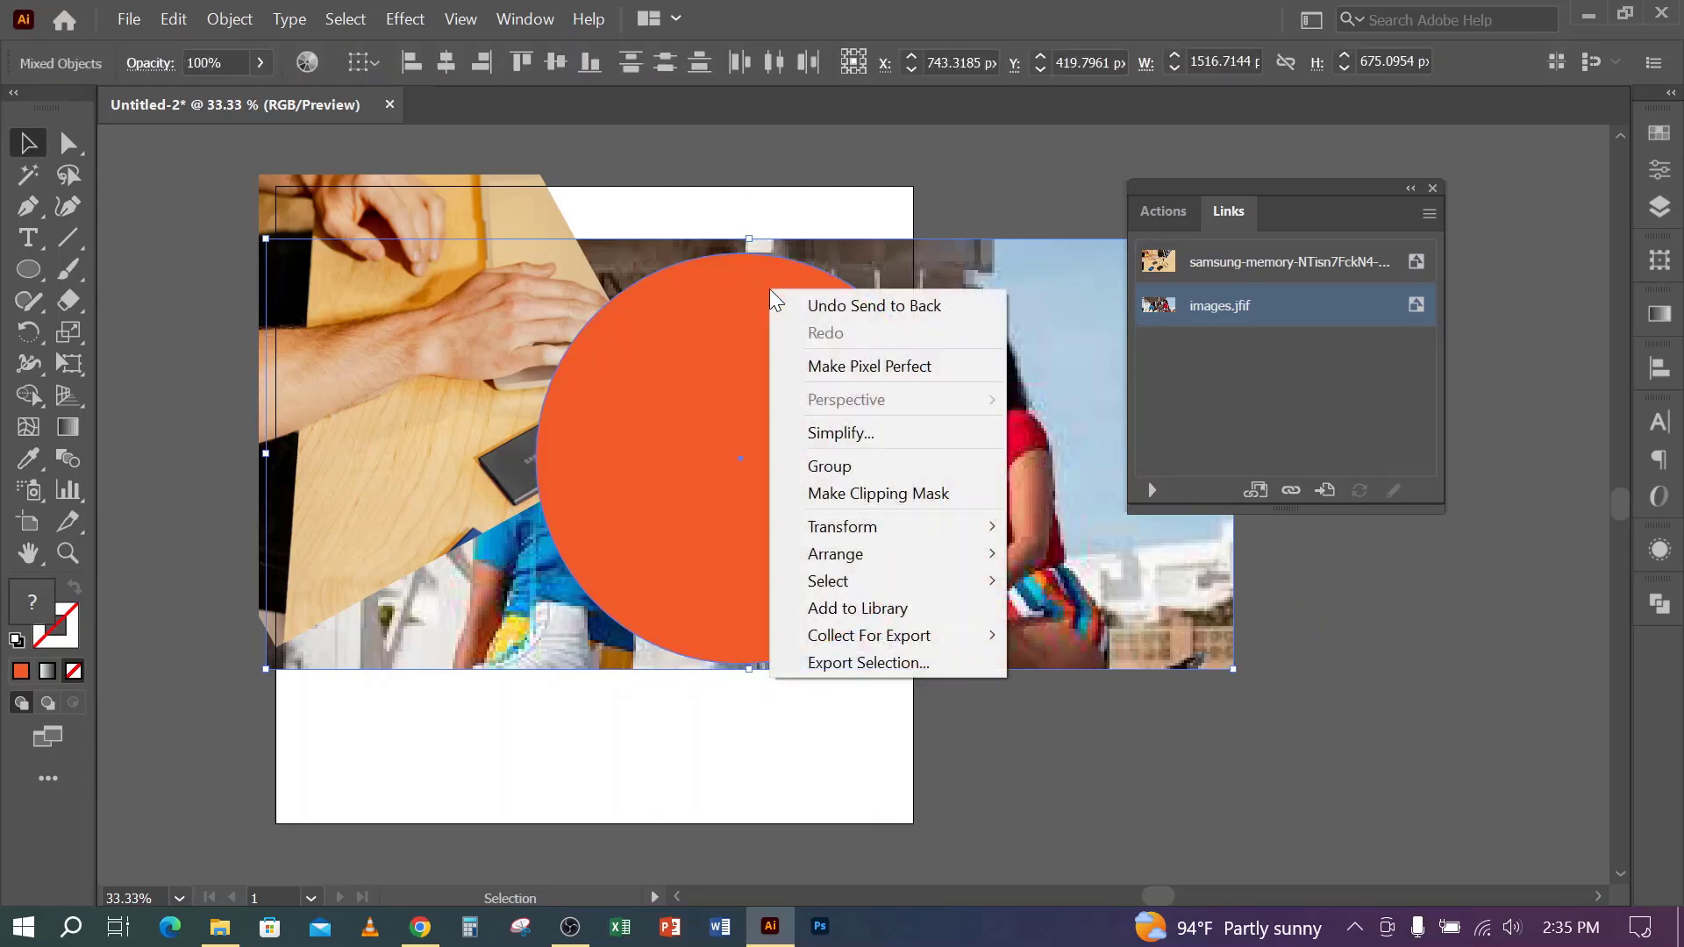
pyautogui.click(893, 490)
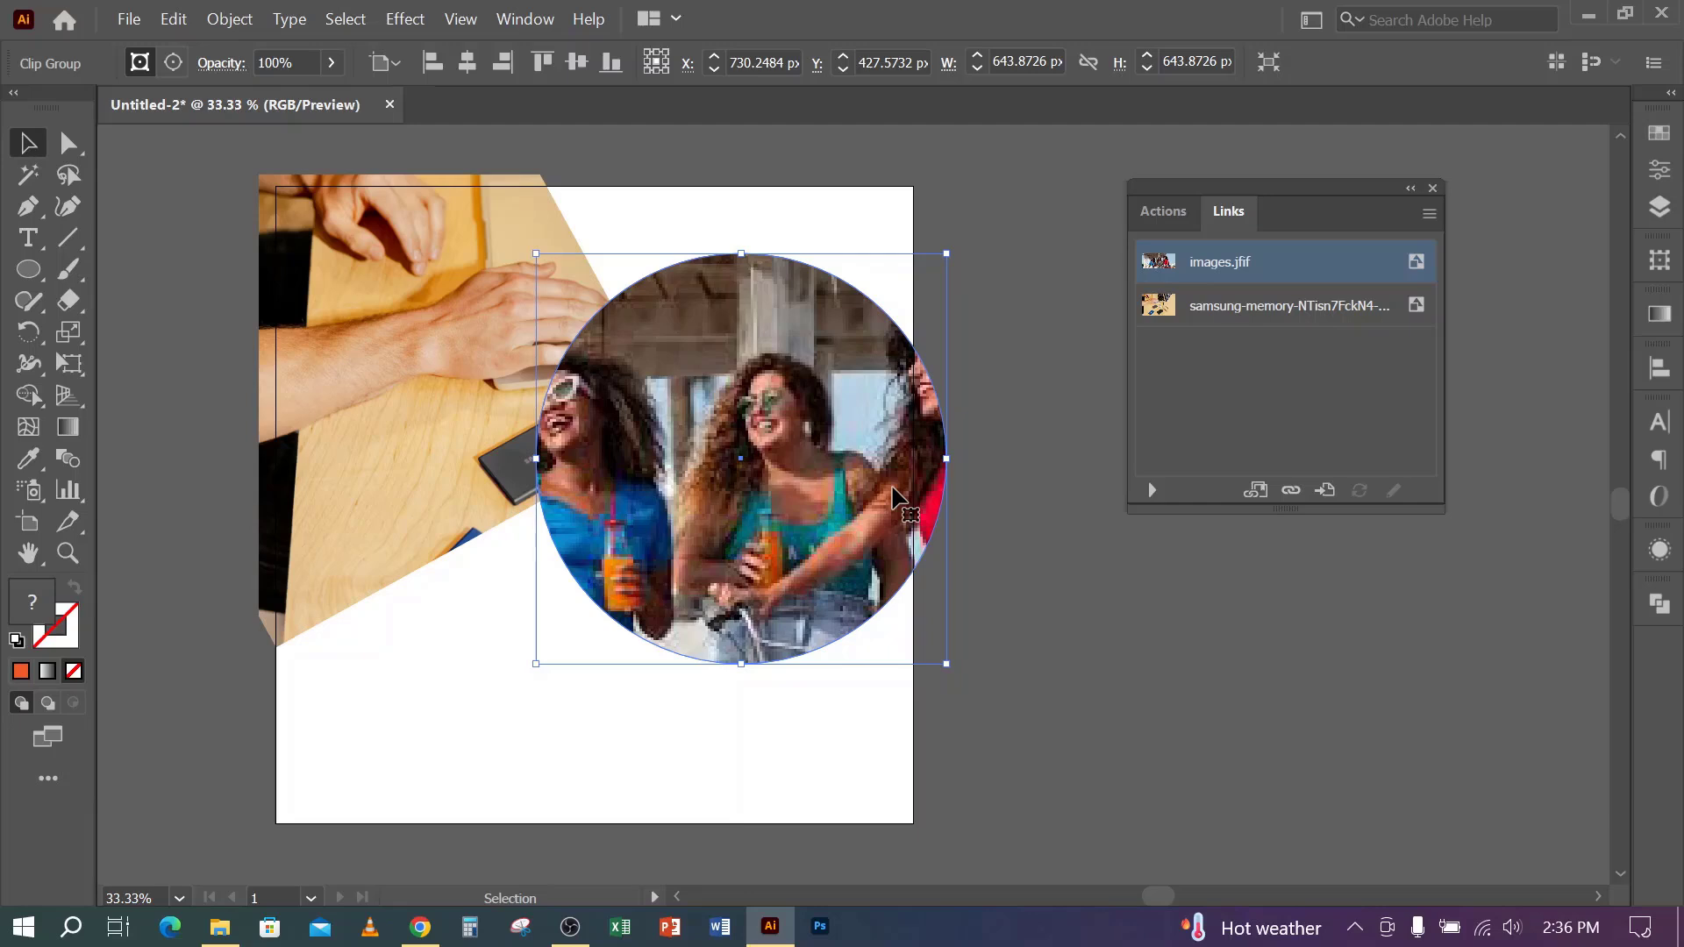
pyautogui.click(423, 381)
pyautogui.moveTo(680, 326); pyautogui.dragTo(603, 332)
pyautogui.hotkey('ctrl', 'z')
pyautogui.click(726, 840)
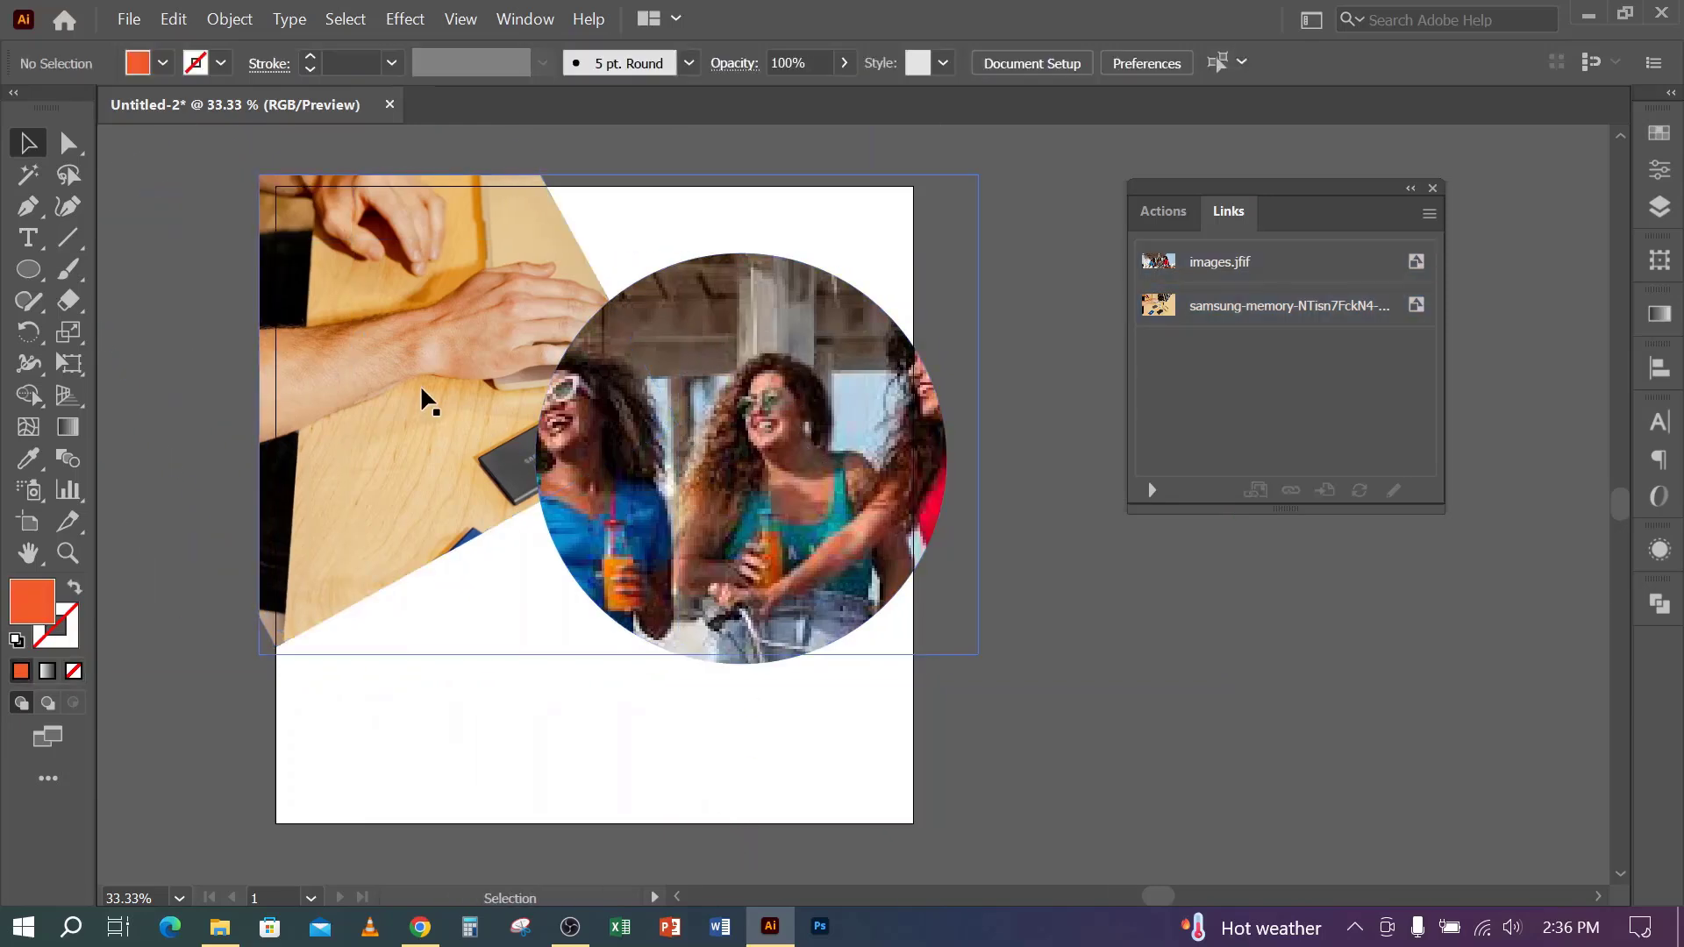
# - Scale the tilted-square laptop clip group down to about 742 px wide, align its visible photo with the artboard's top-left corner, and deselect it
pyautogui.click(419, 384)
pyautogui.moveTo(680, 335); pyautogui.dragTo(529, 336)
pyautogui.click(449, 498)
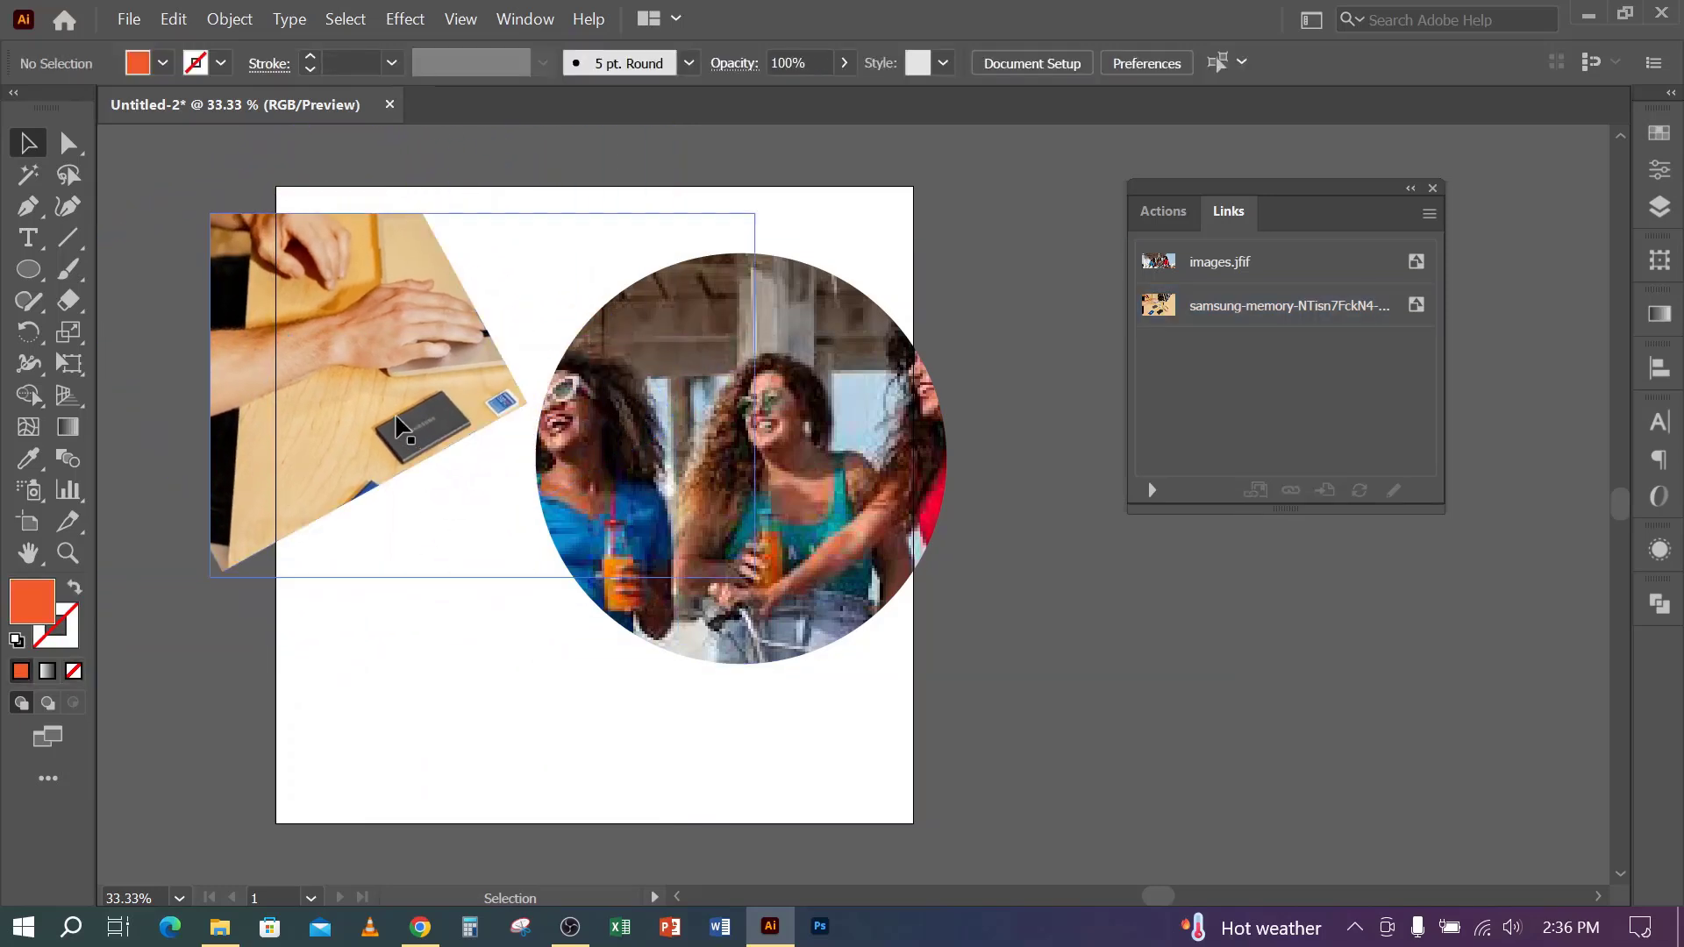
pyautogui.moveTo(301, 398); pyautogui.dragTo(366, 370)
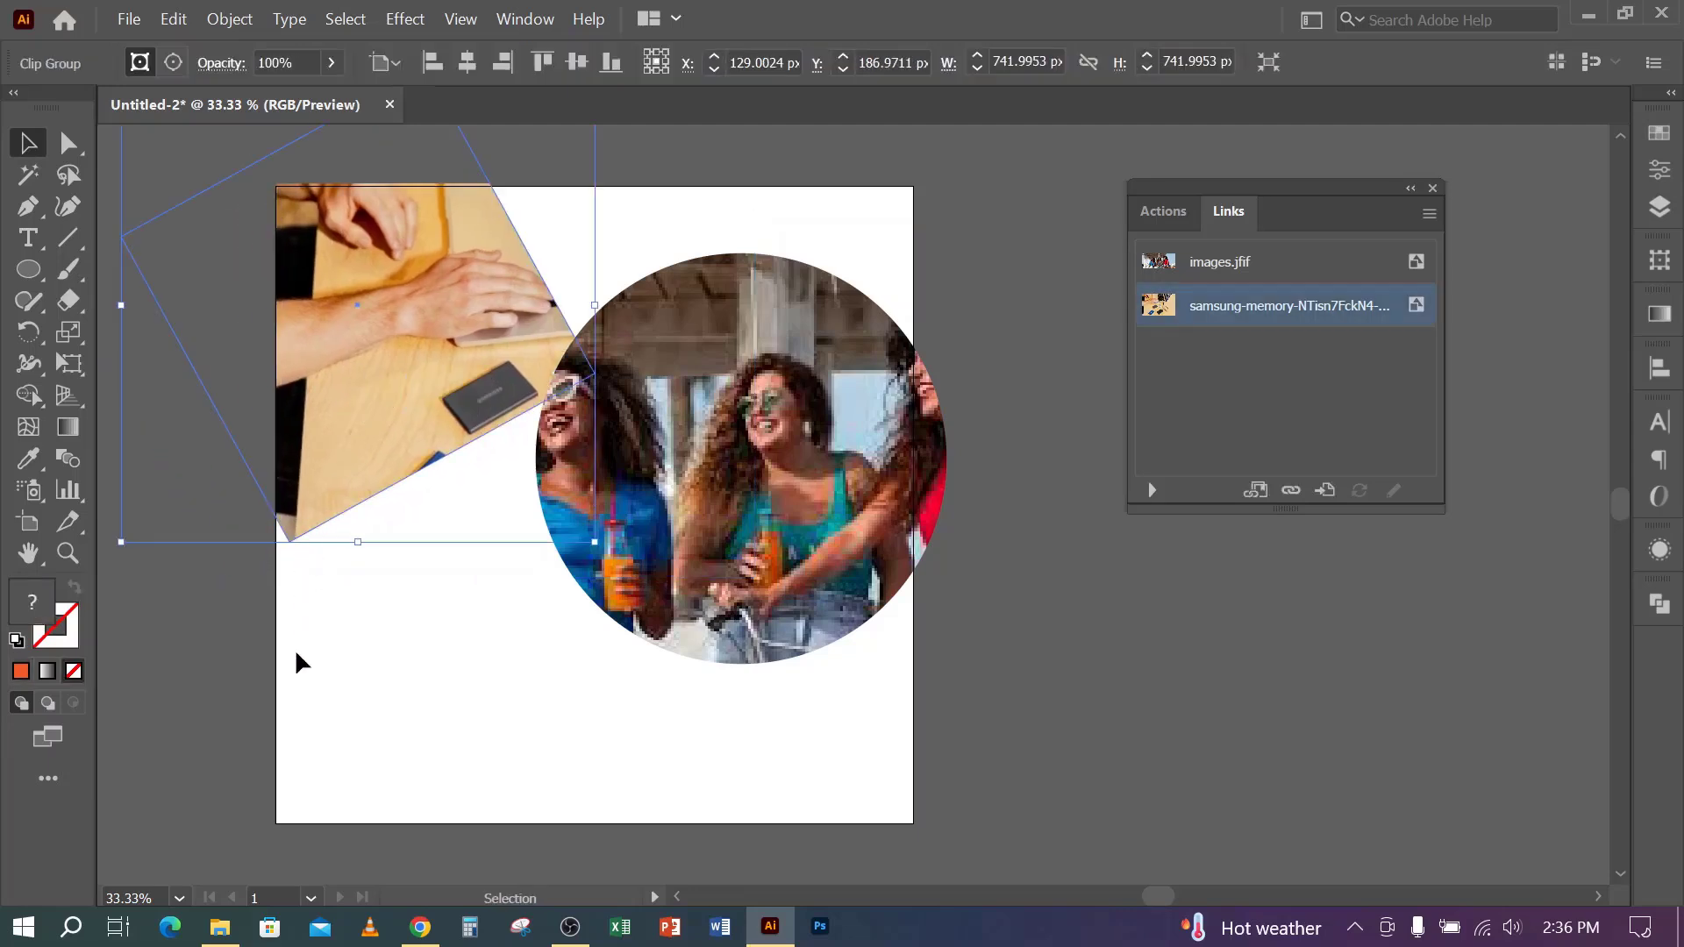
pyautogui.click(295, 649)
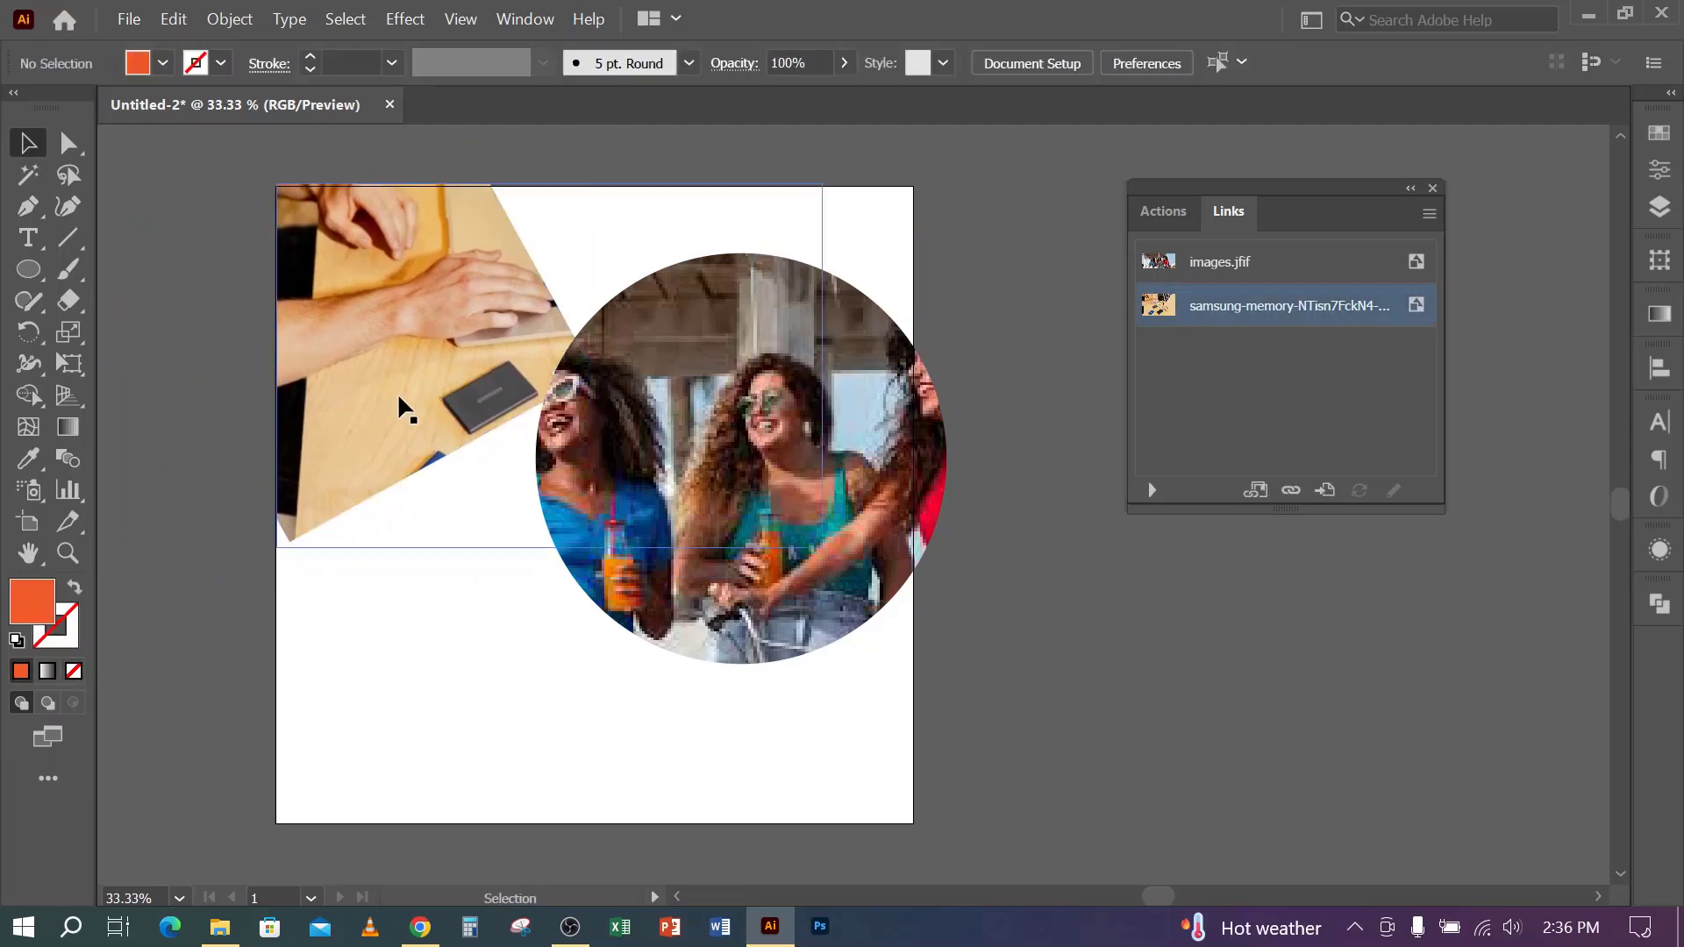
# - Isolate the tilted-square clip group to access its contents, and exit isolation mode
pyautogui.click(403, 300)
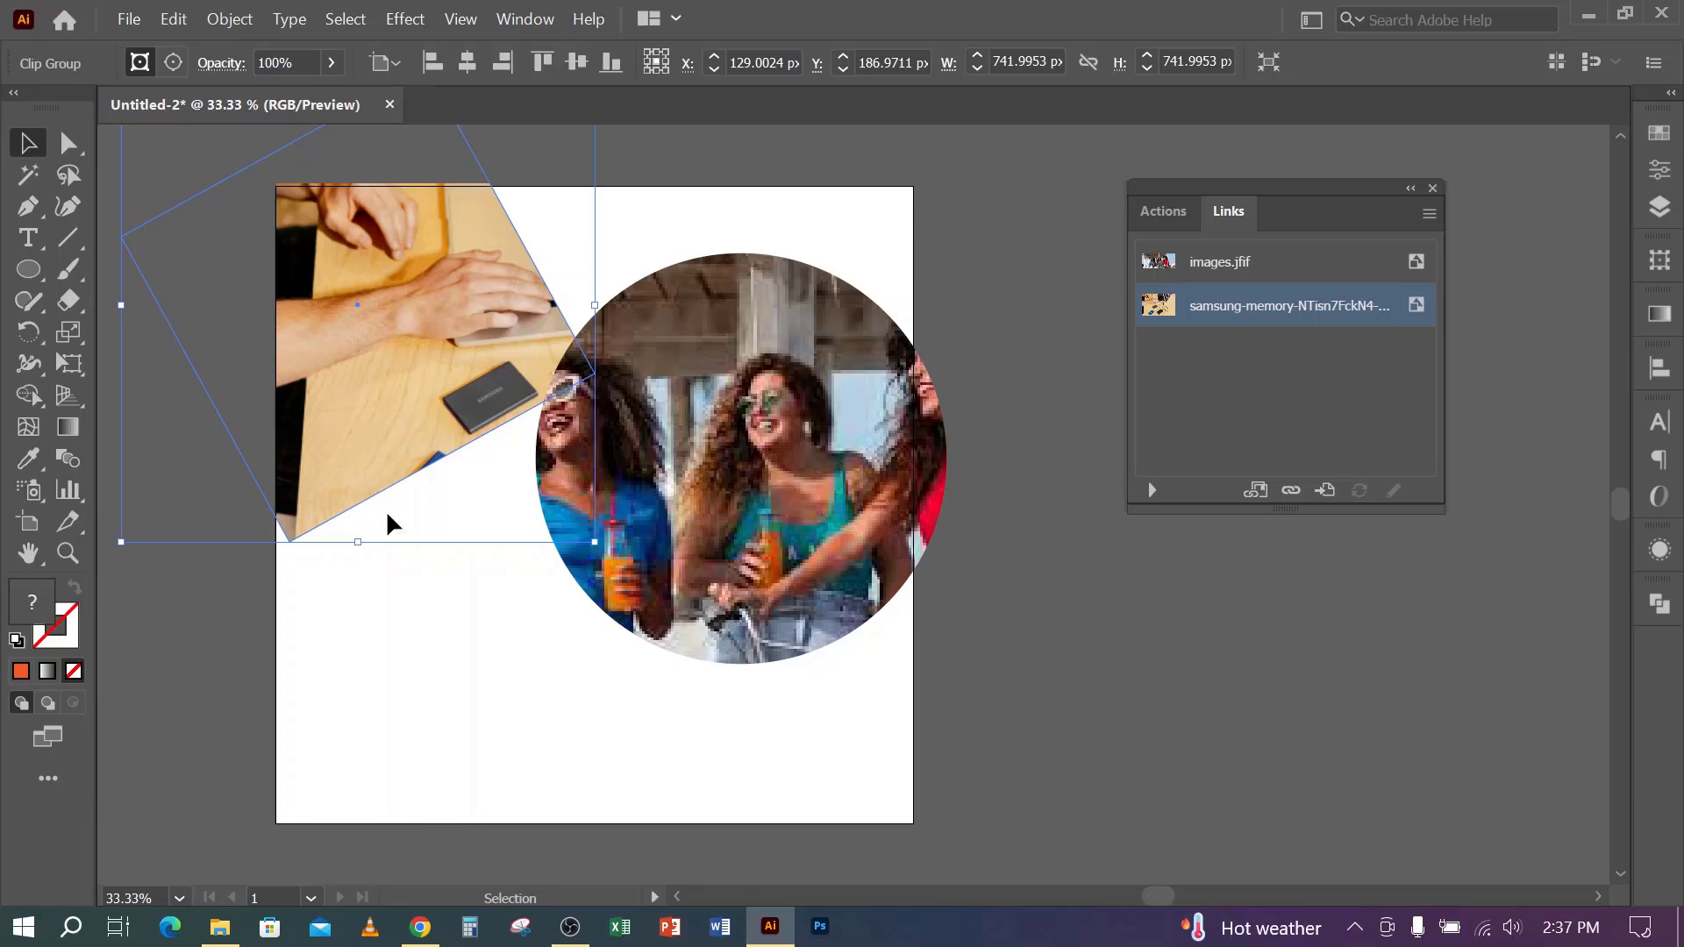
pyautogui.click(398, 702)
pyautogui.click(356, 256)
pyautogui.doubleClick(408, 357)
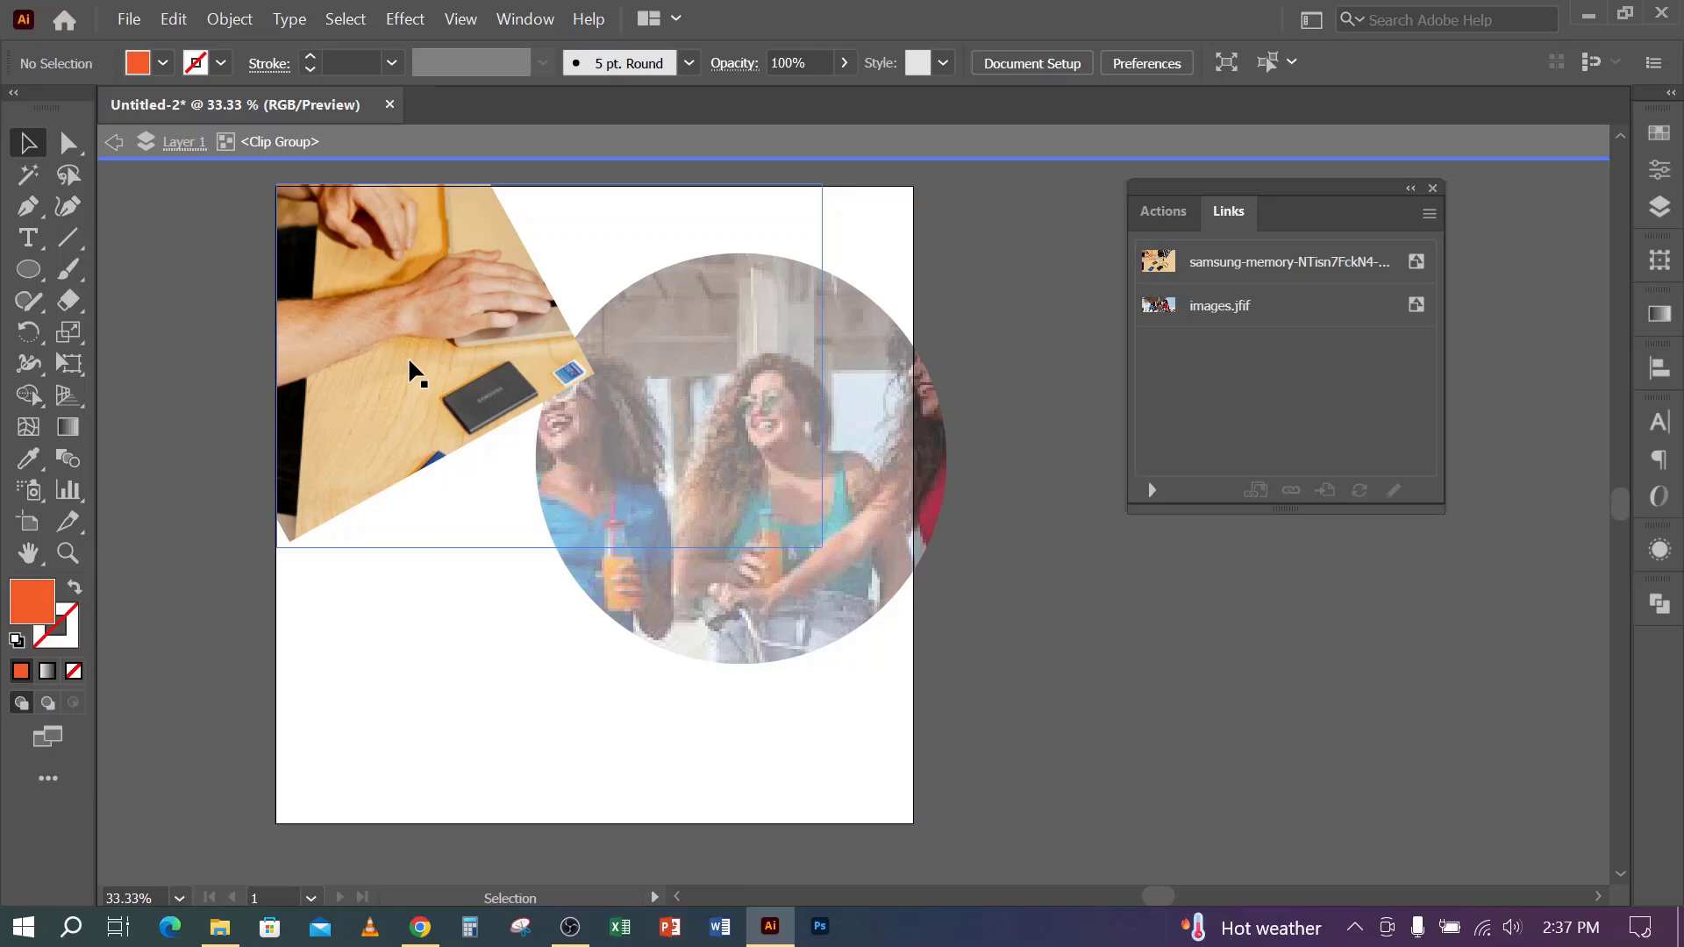
pyautogui.press('Escape')
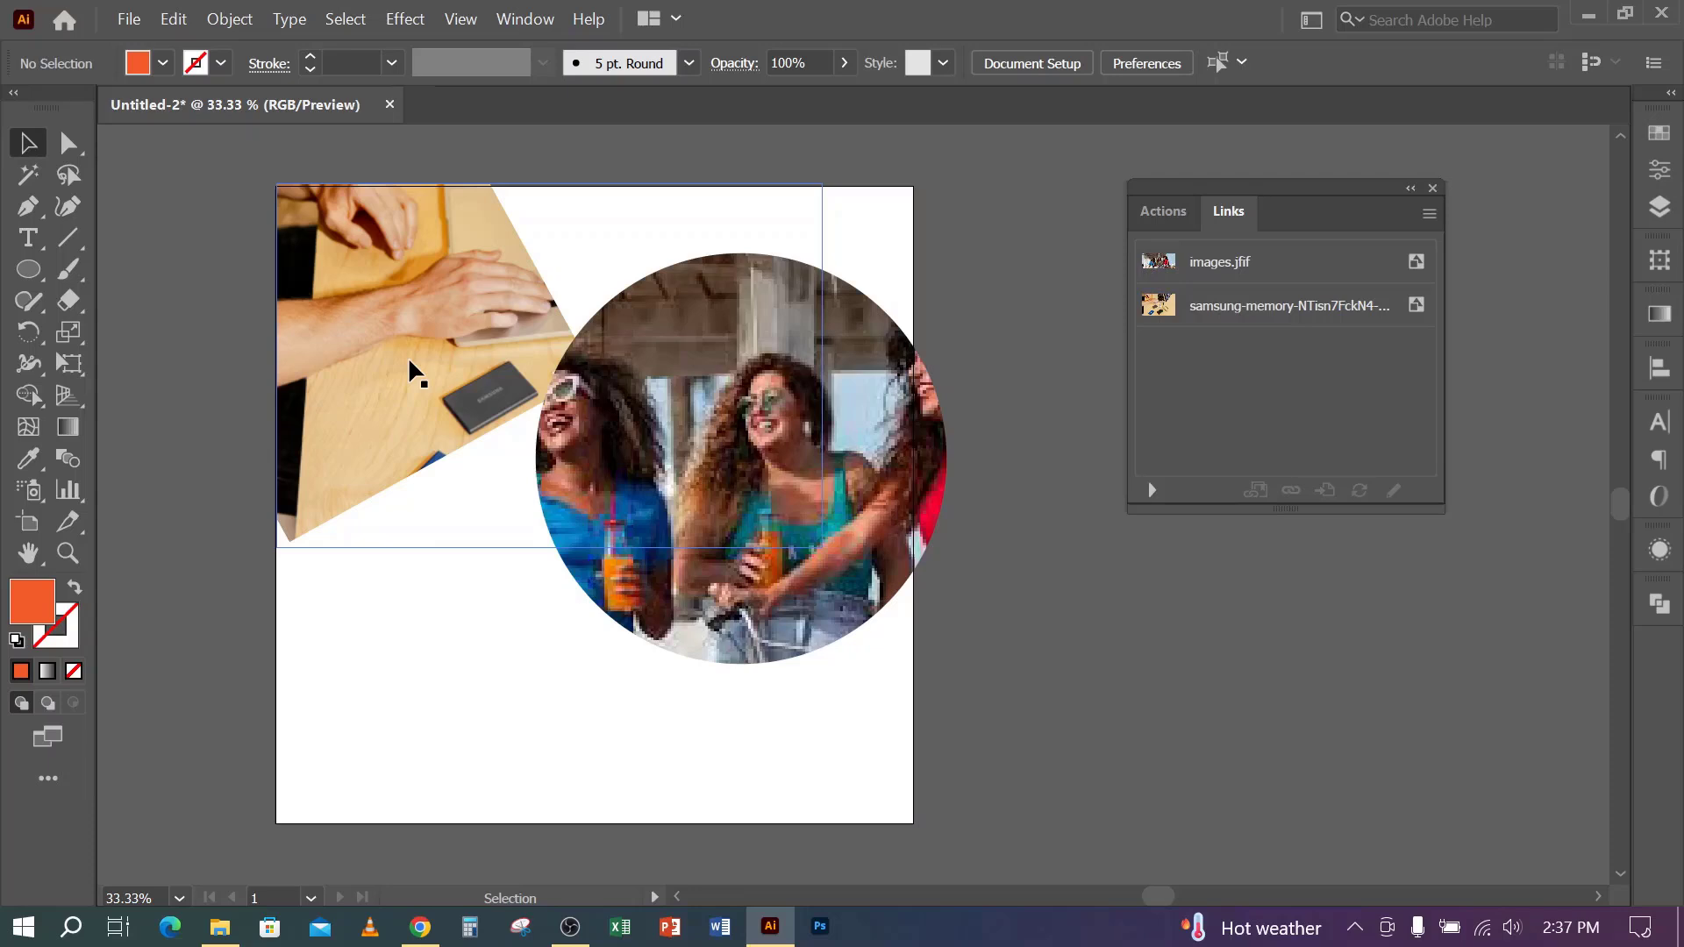
pyautogui.click(426, 333)
pyautogui.doubleClick(426, 334)
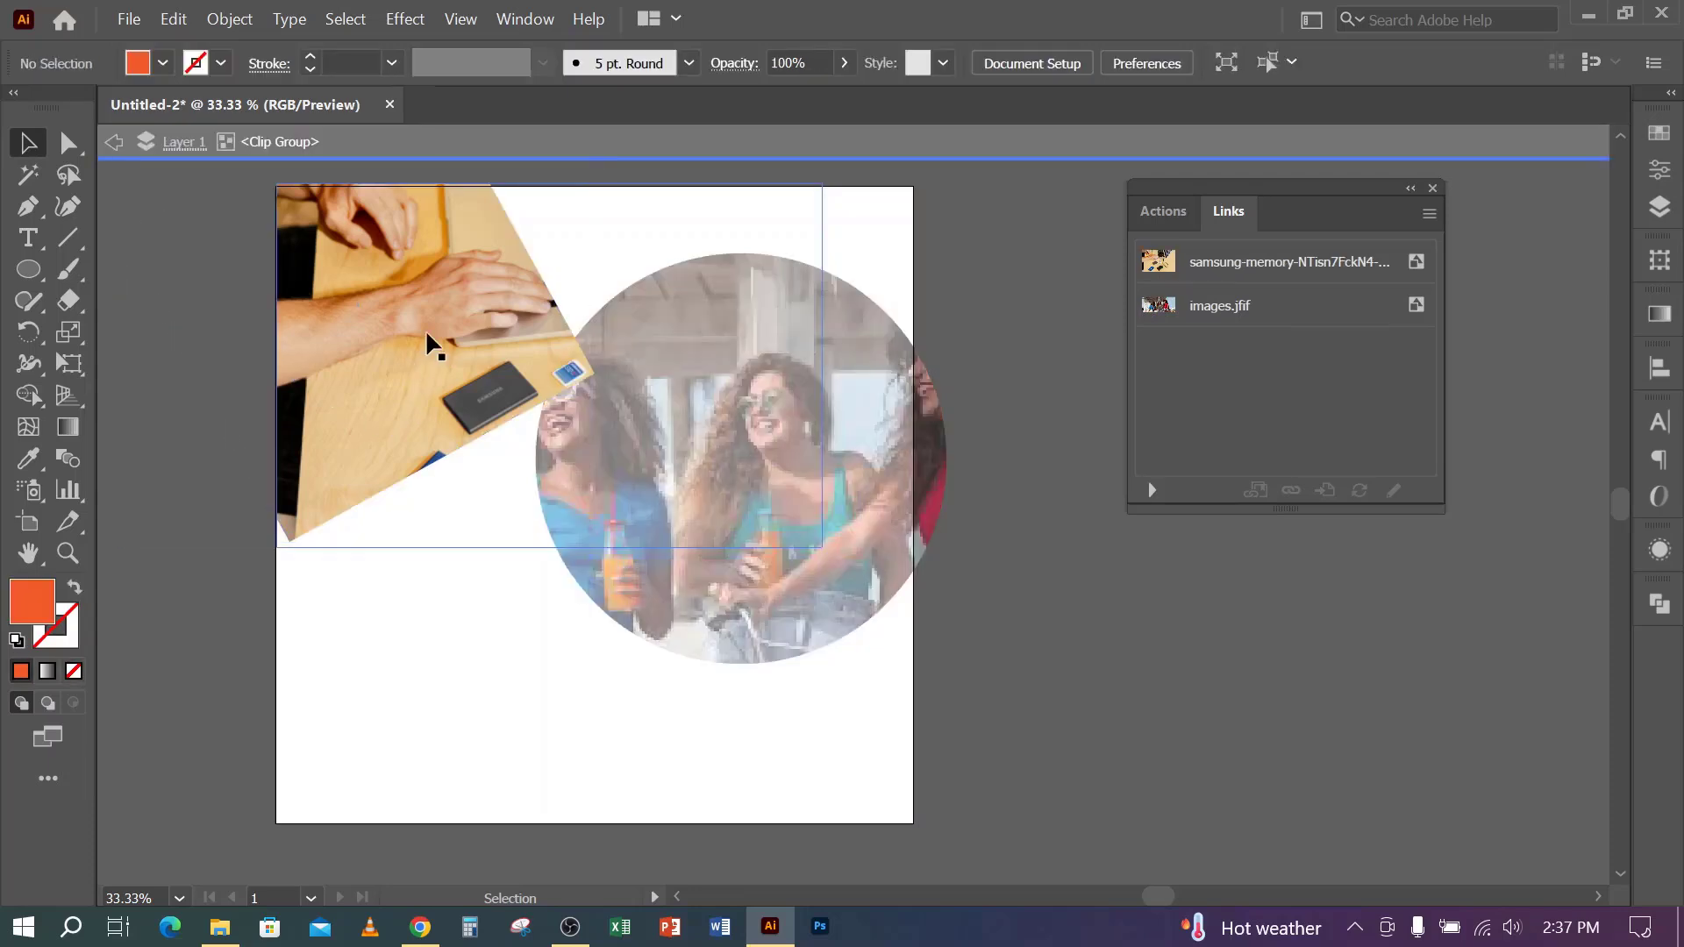
pyautogui.press('Escape')
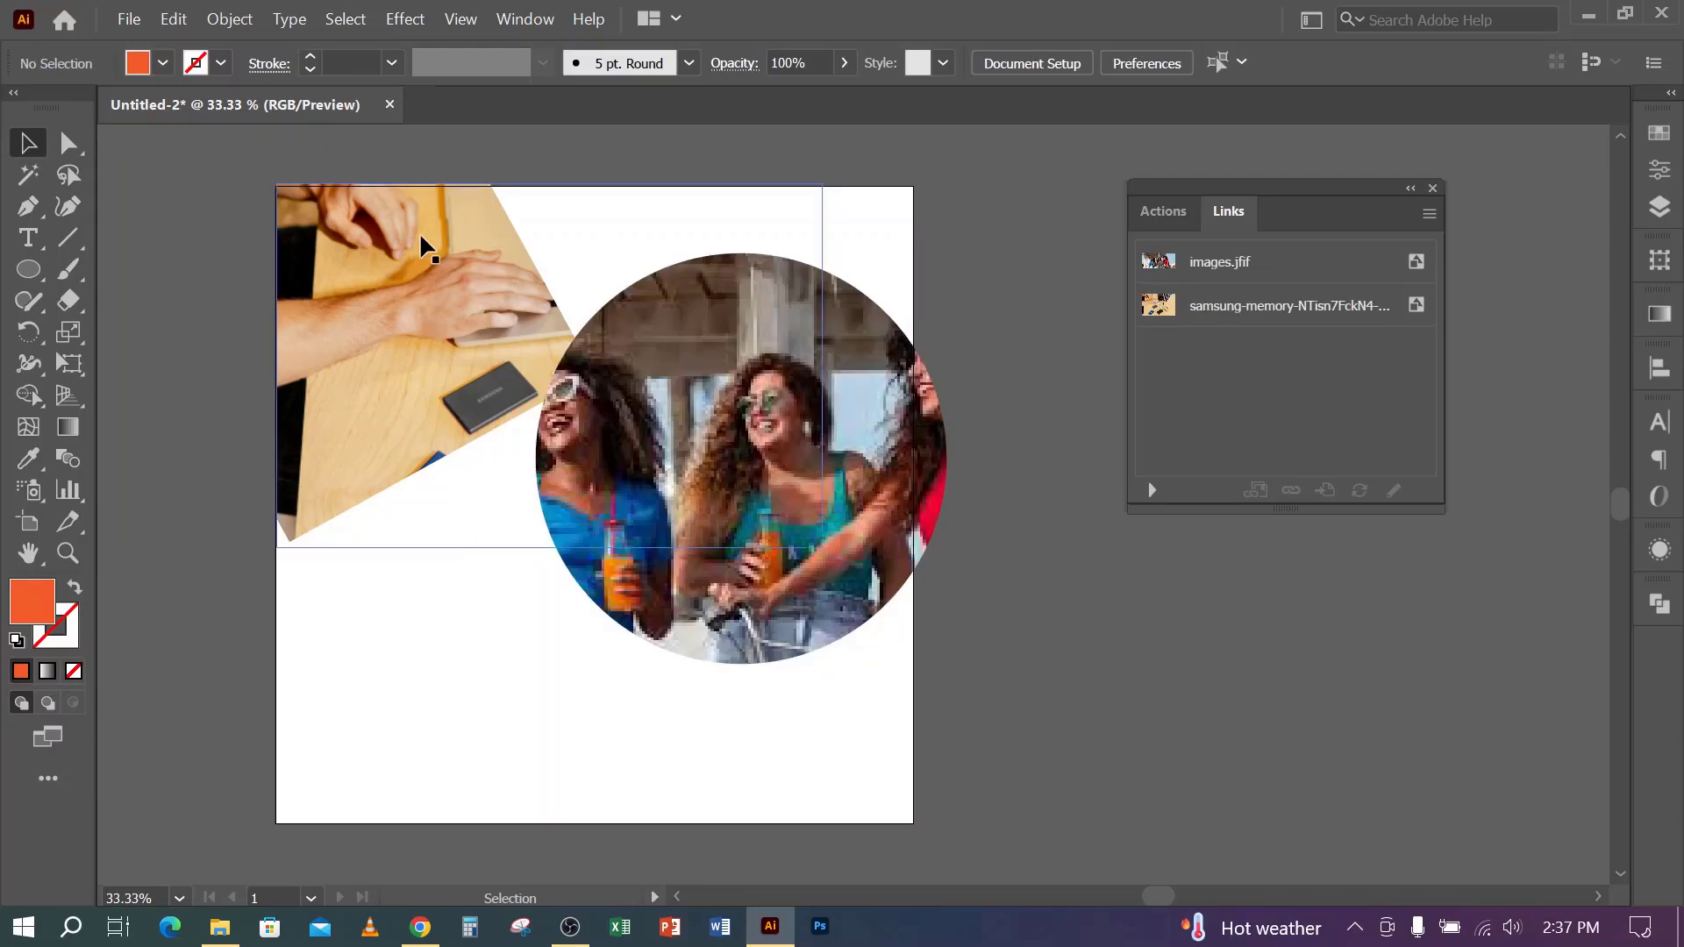
# - Relink the tilted square's laptop photo to images from Downloads, and enlarge it from the artboard's top edge to the square's lowest corner
pyautogui.click(399, 289)
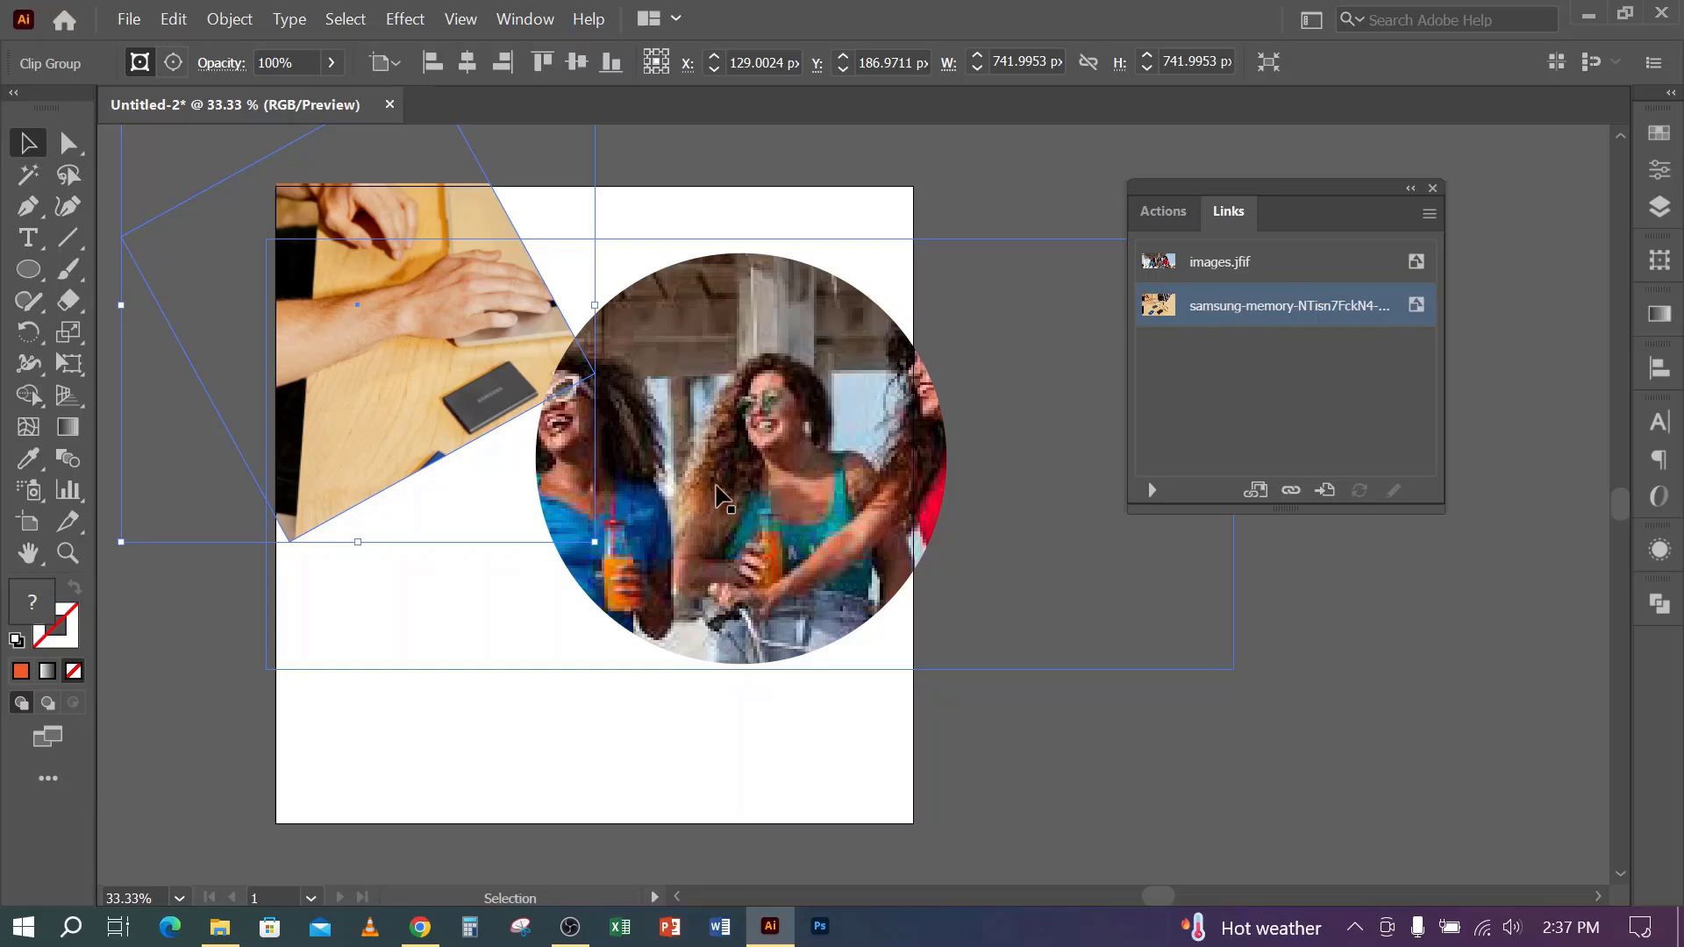
pyautogui.click(608, 678)
pyautogui.click(394, 276)
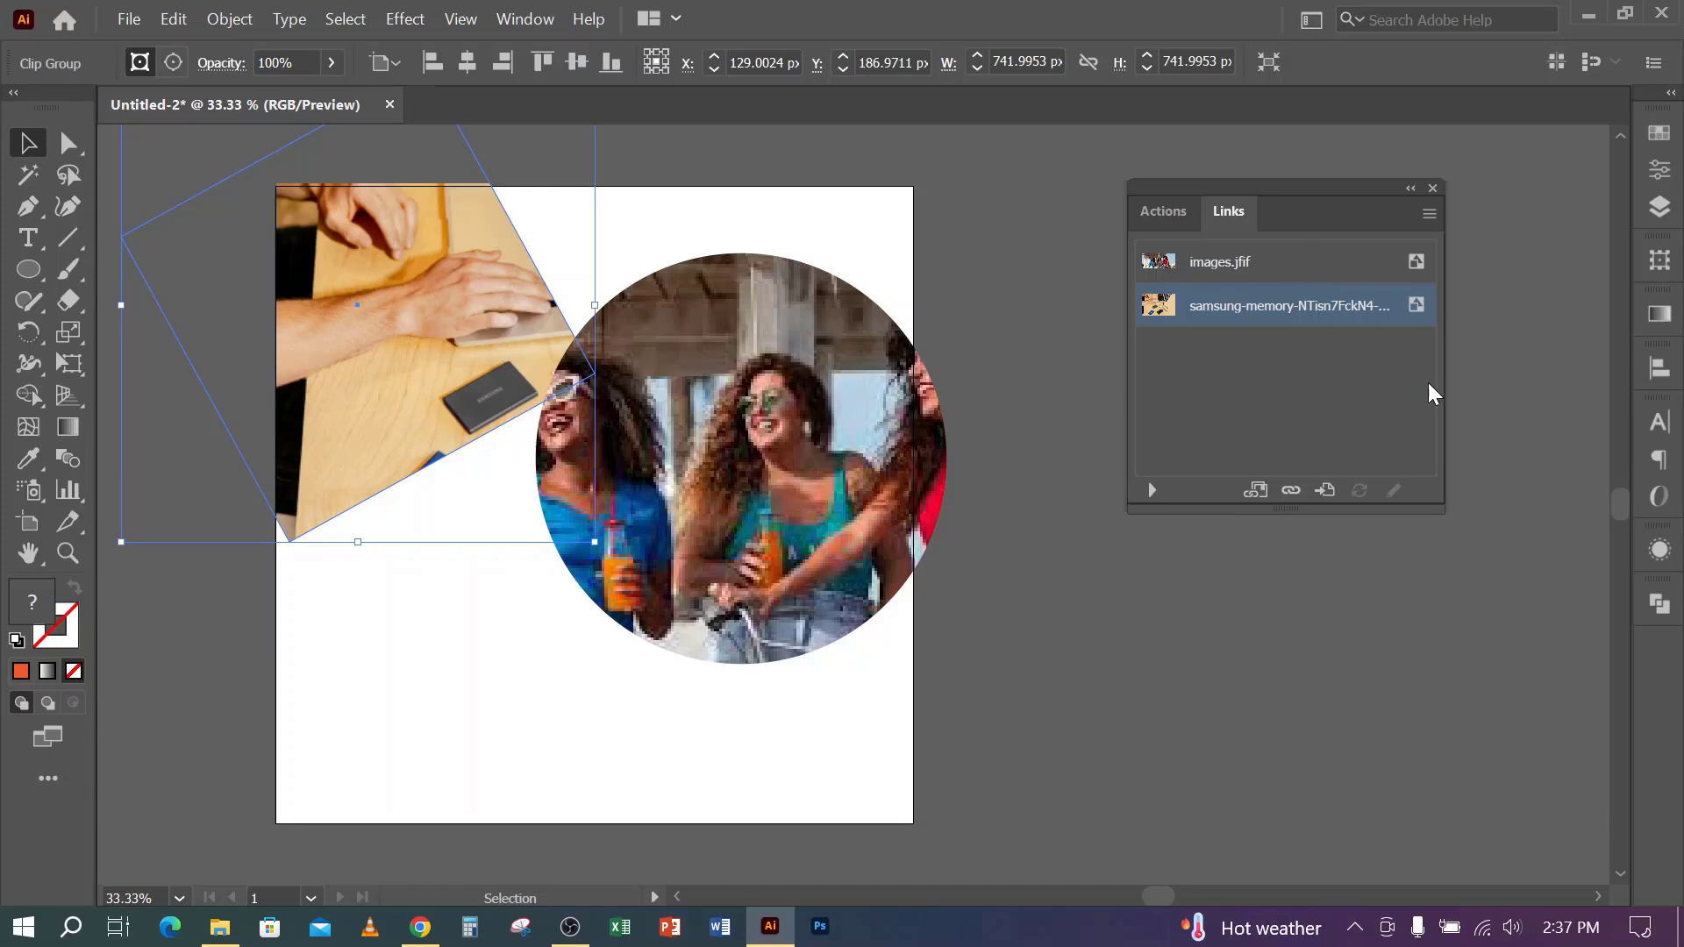
pyautogui.click(1293, 492)
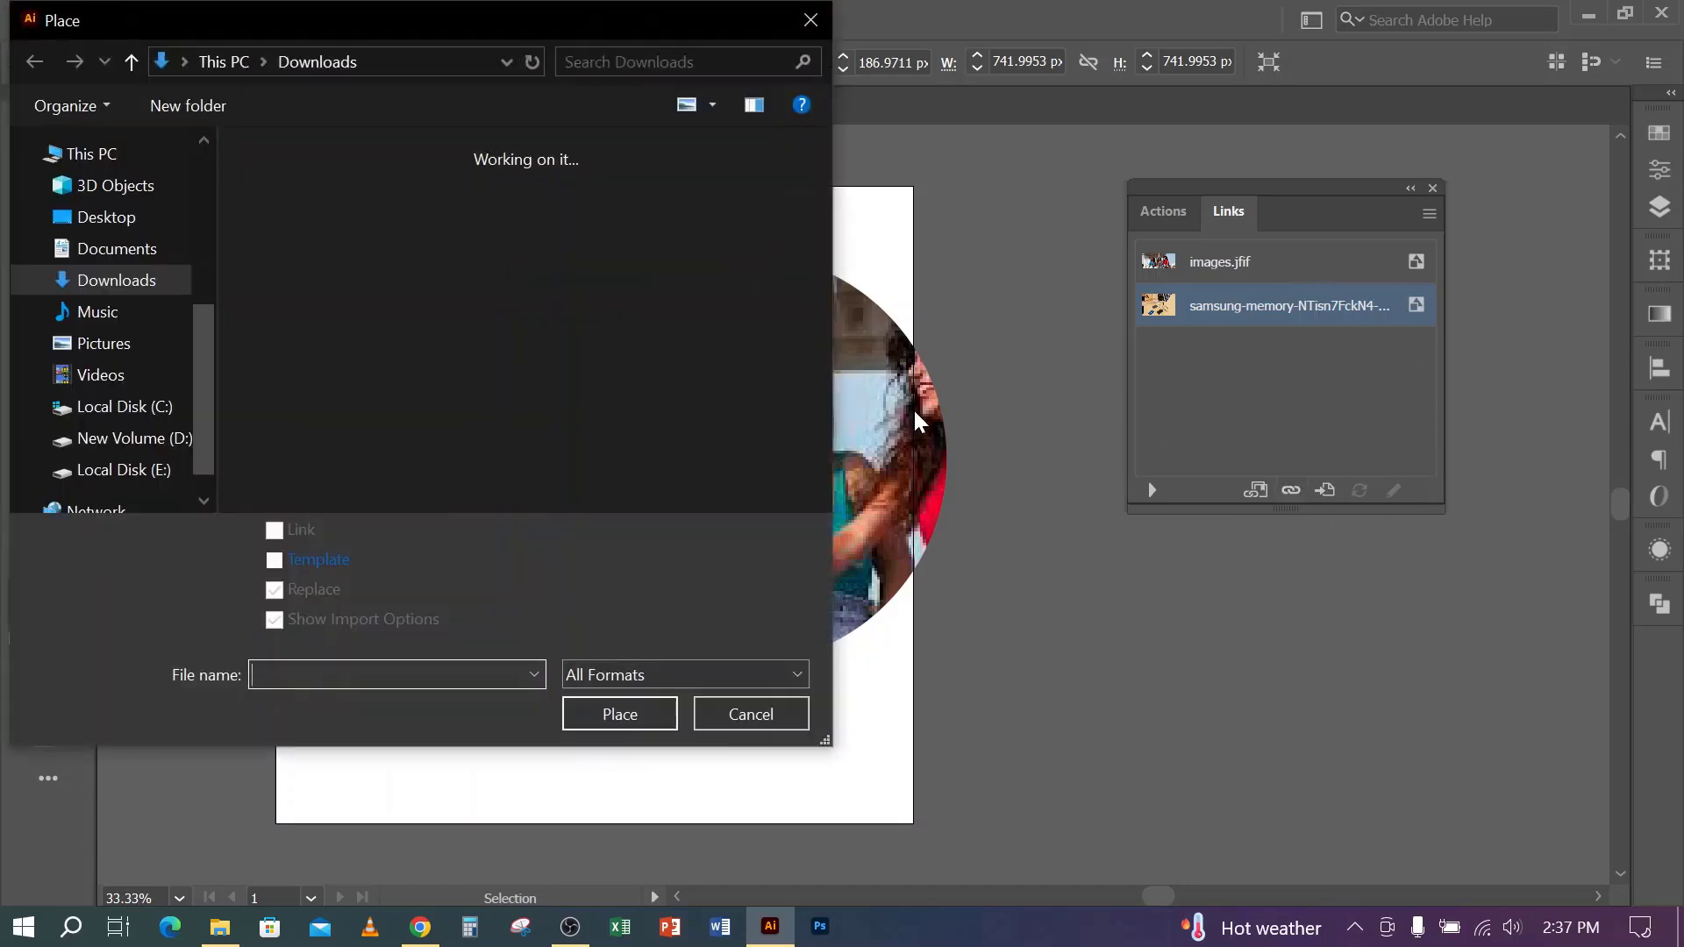
pyautogui.click(263, 272)
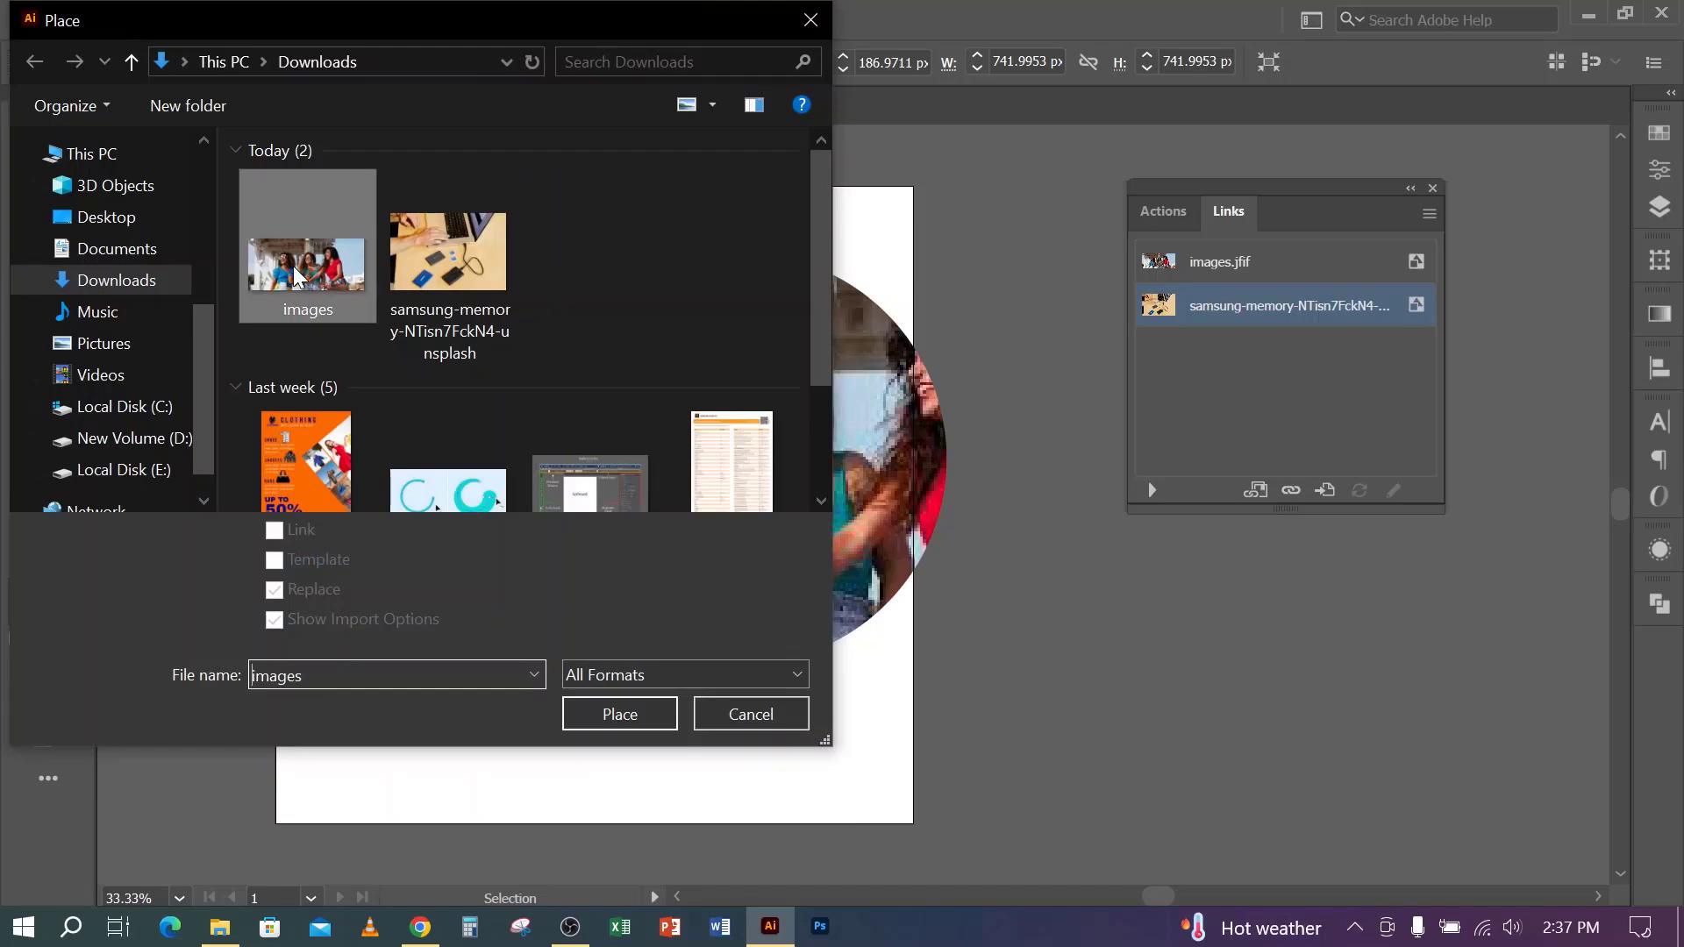
pyautogui.click(586, 718)
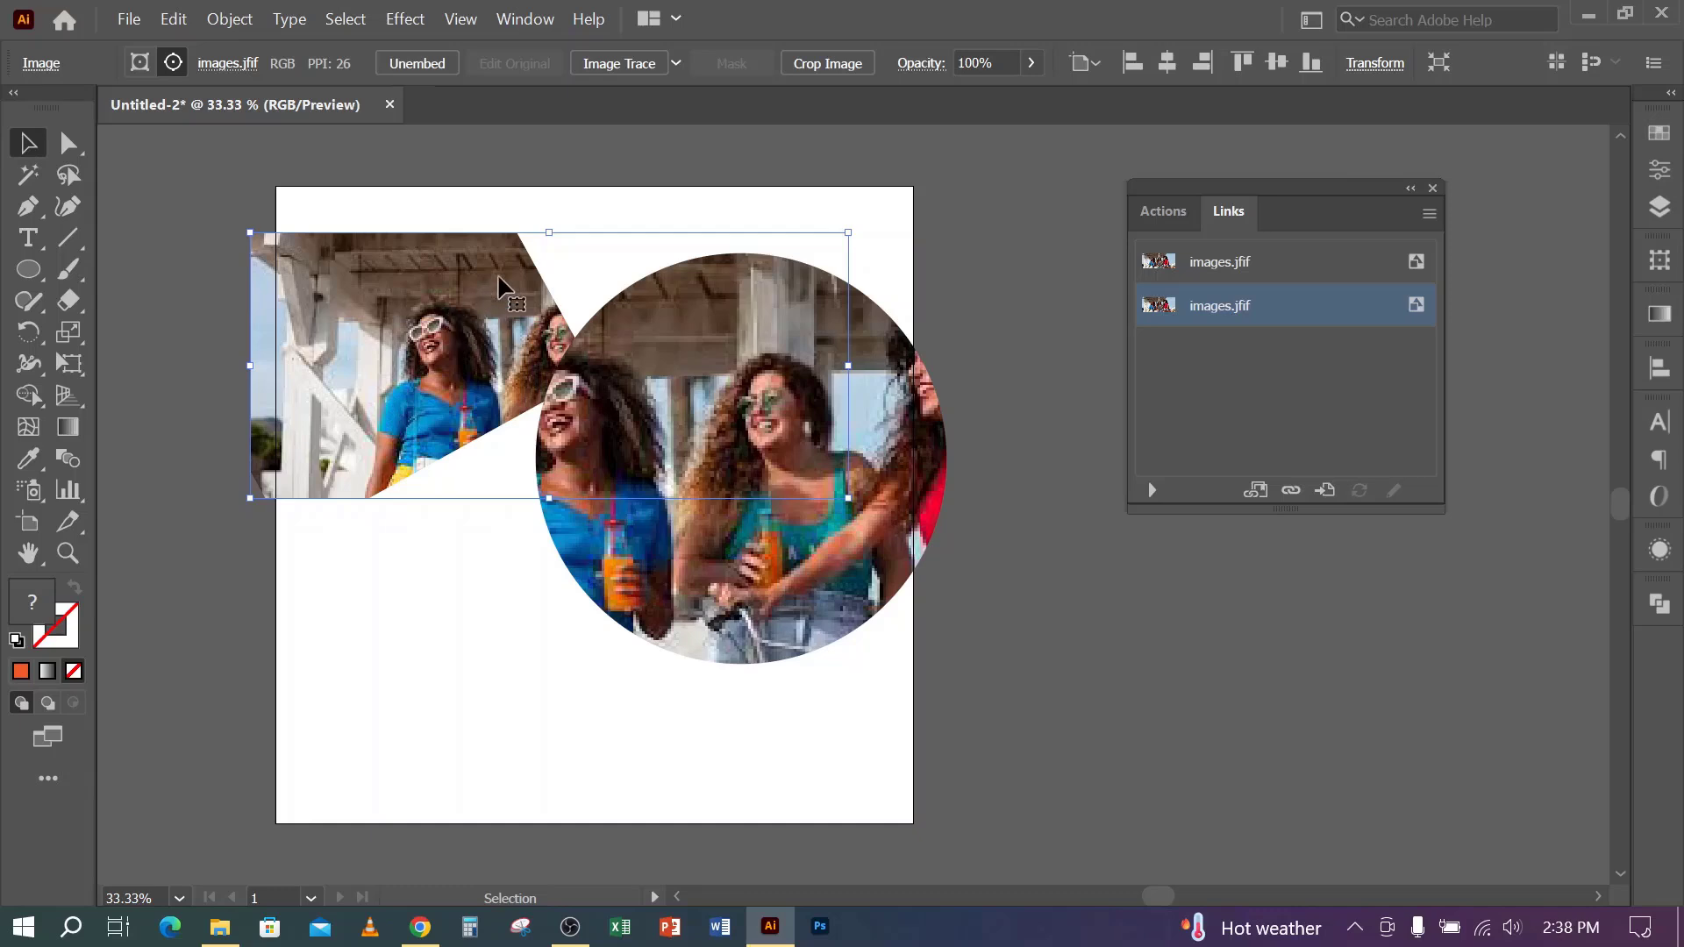
pyautogui.moveTo(549, 232); pyautogui.dragTo(546, 186)
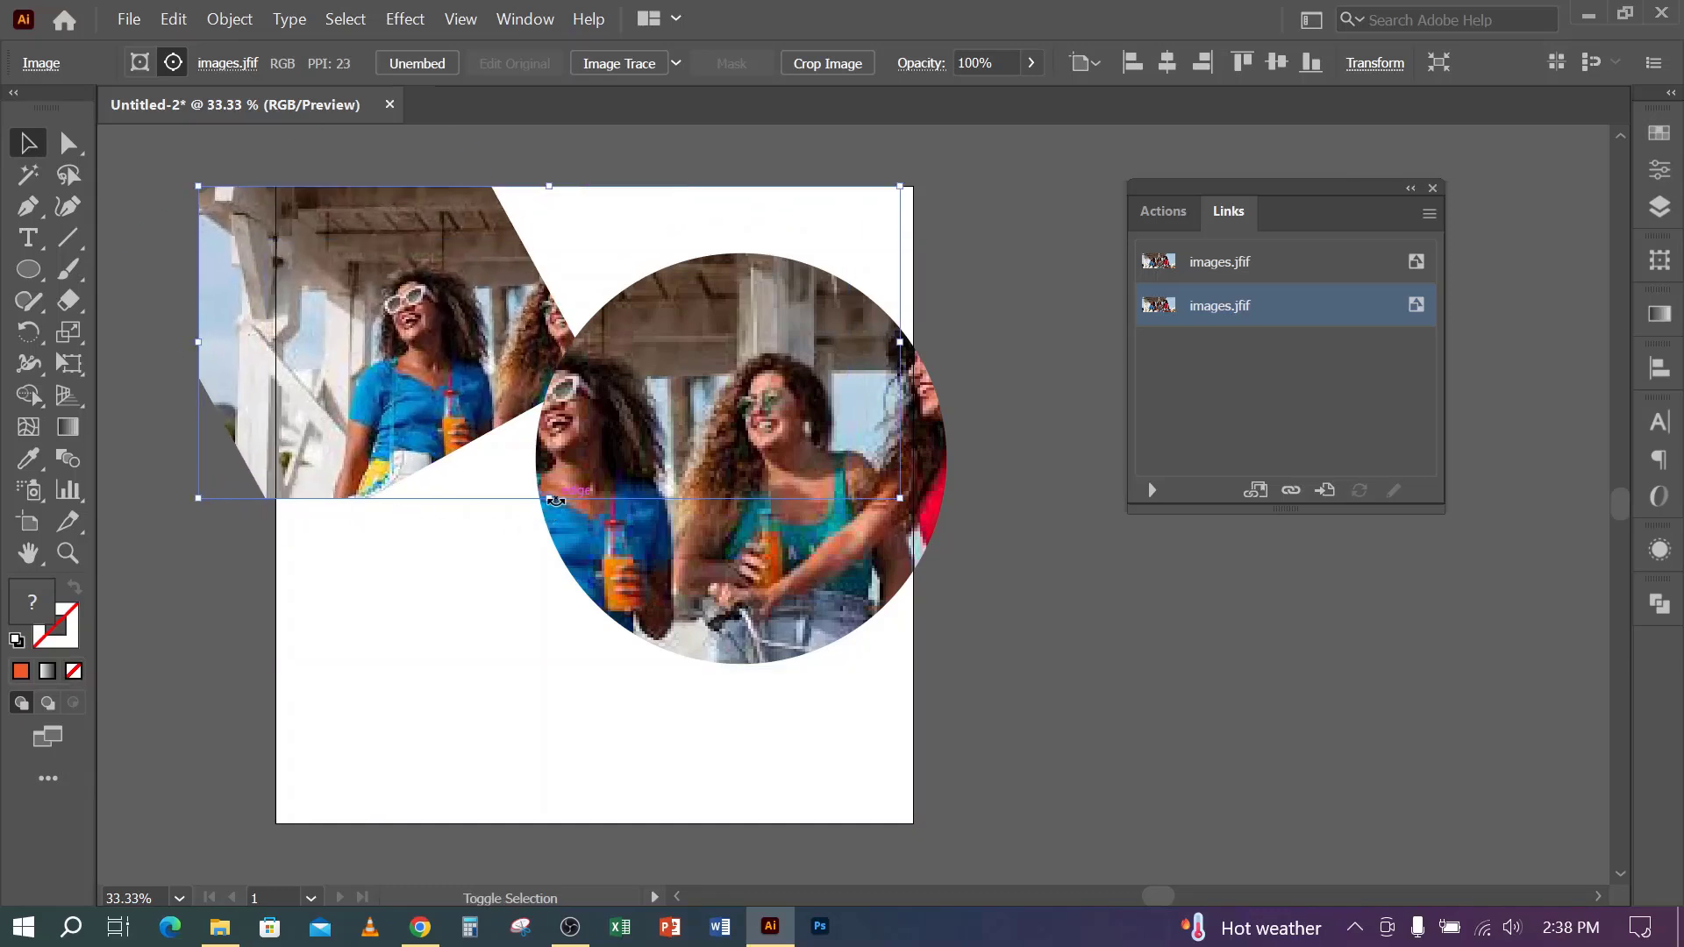
pyautogui.moveTo(553, 501); pyautogui.dragTo(518, 543)
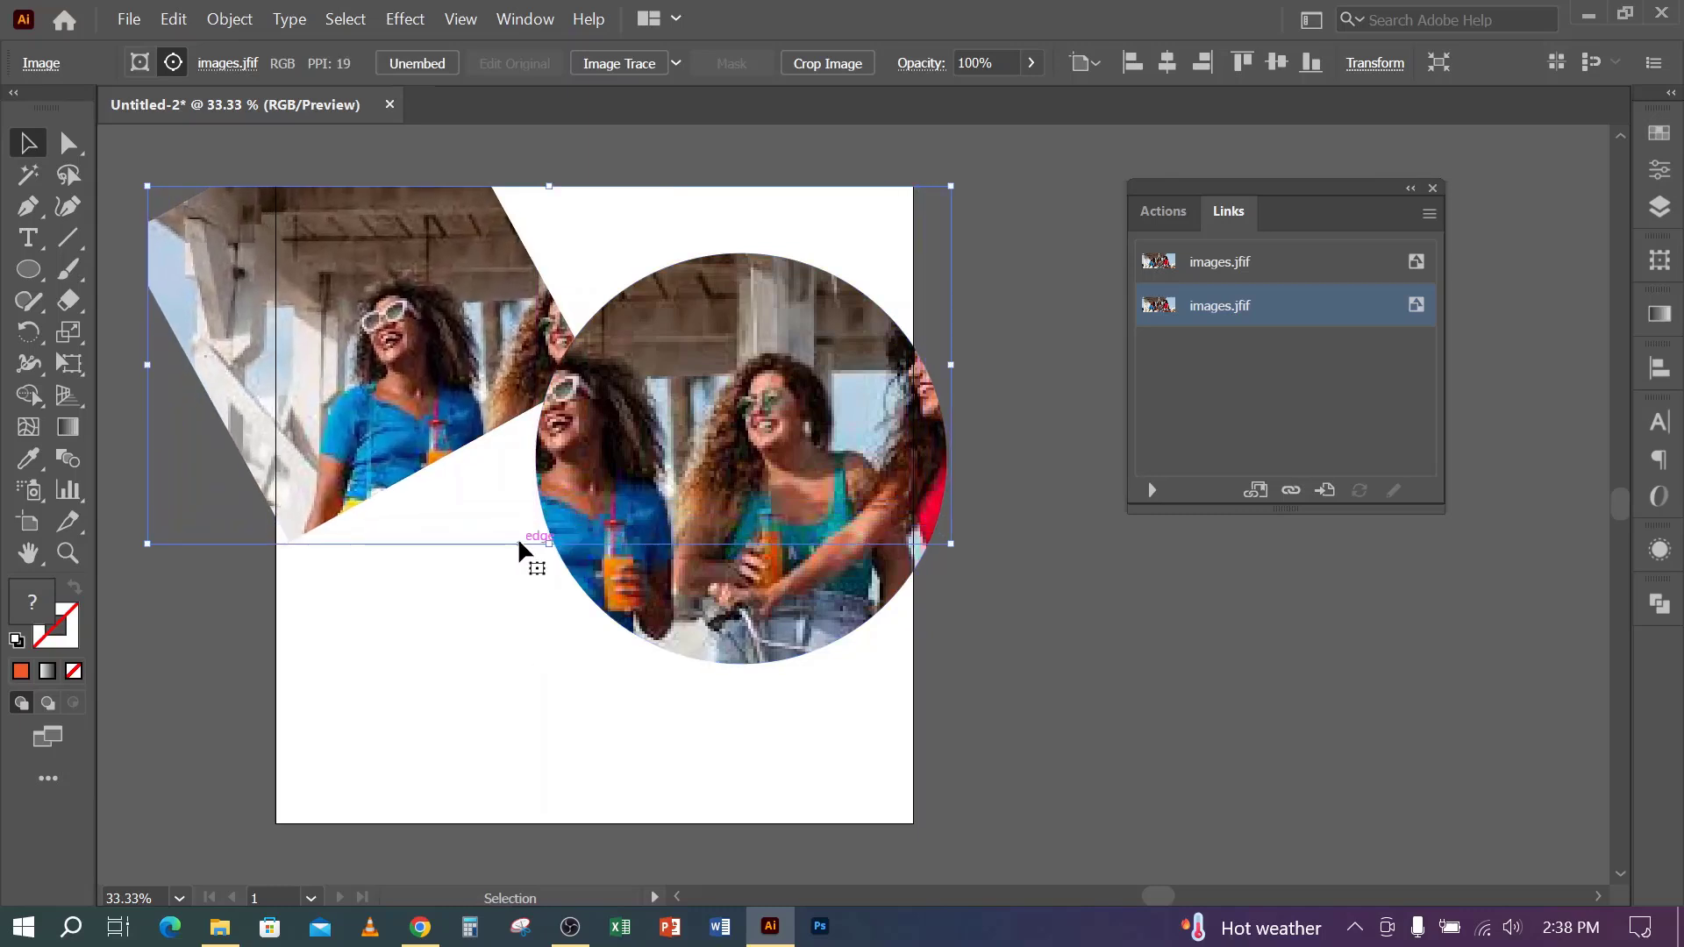
# - Isolate the photo inside the tilted-square clip group, enlarge it proportionally from its left edge past the artboard's right side, and exit isolation mode
pyautogui.click(444, 664)
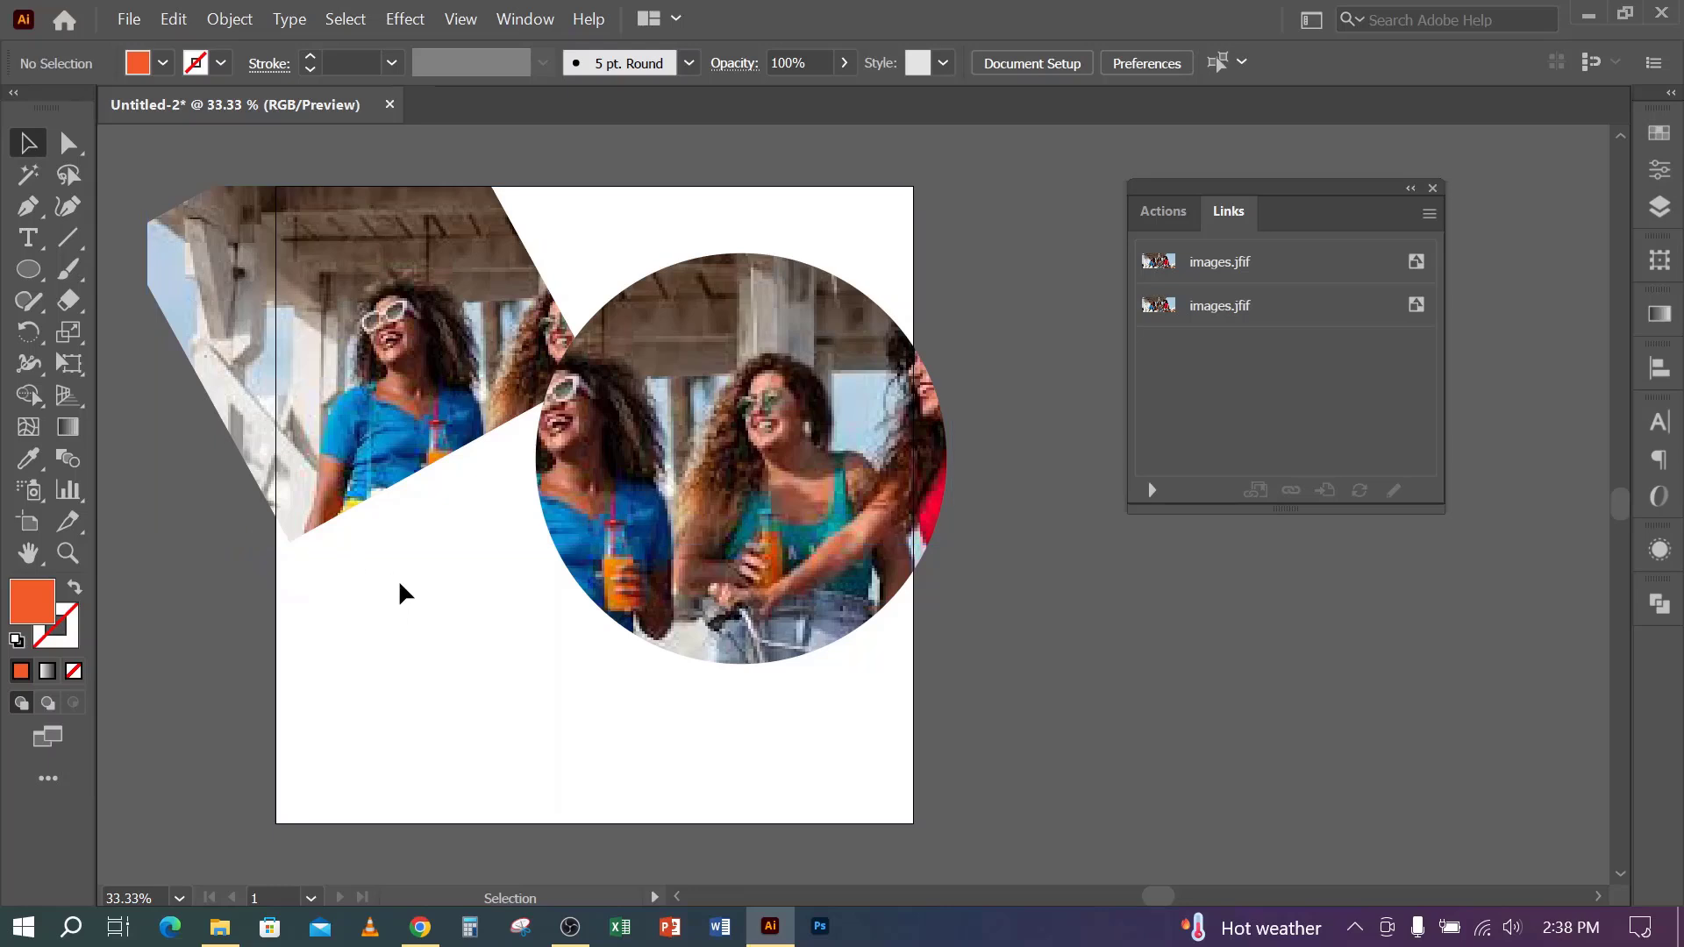
pyautogui.click(414, 386)
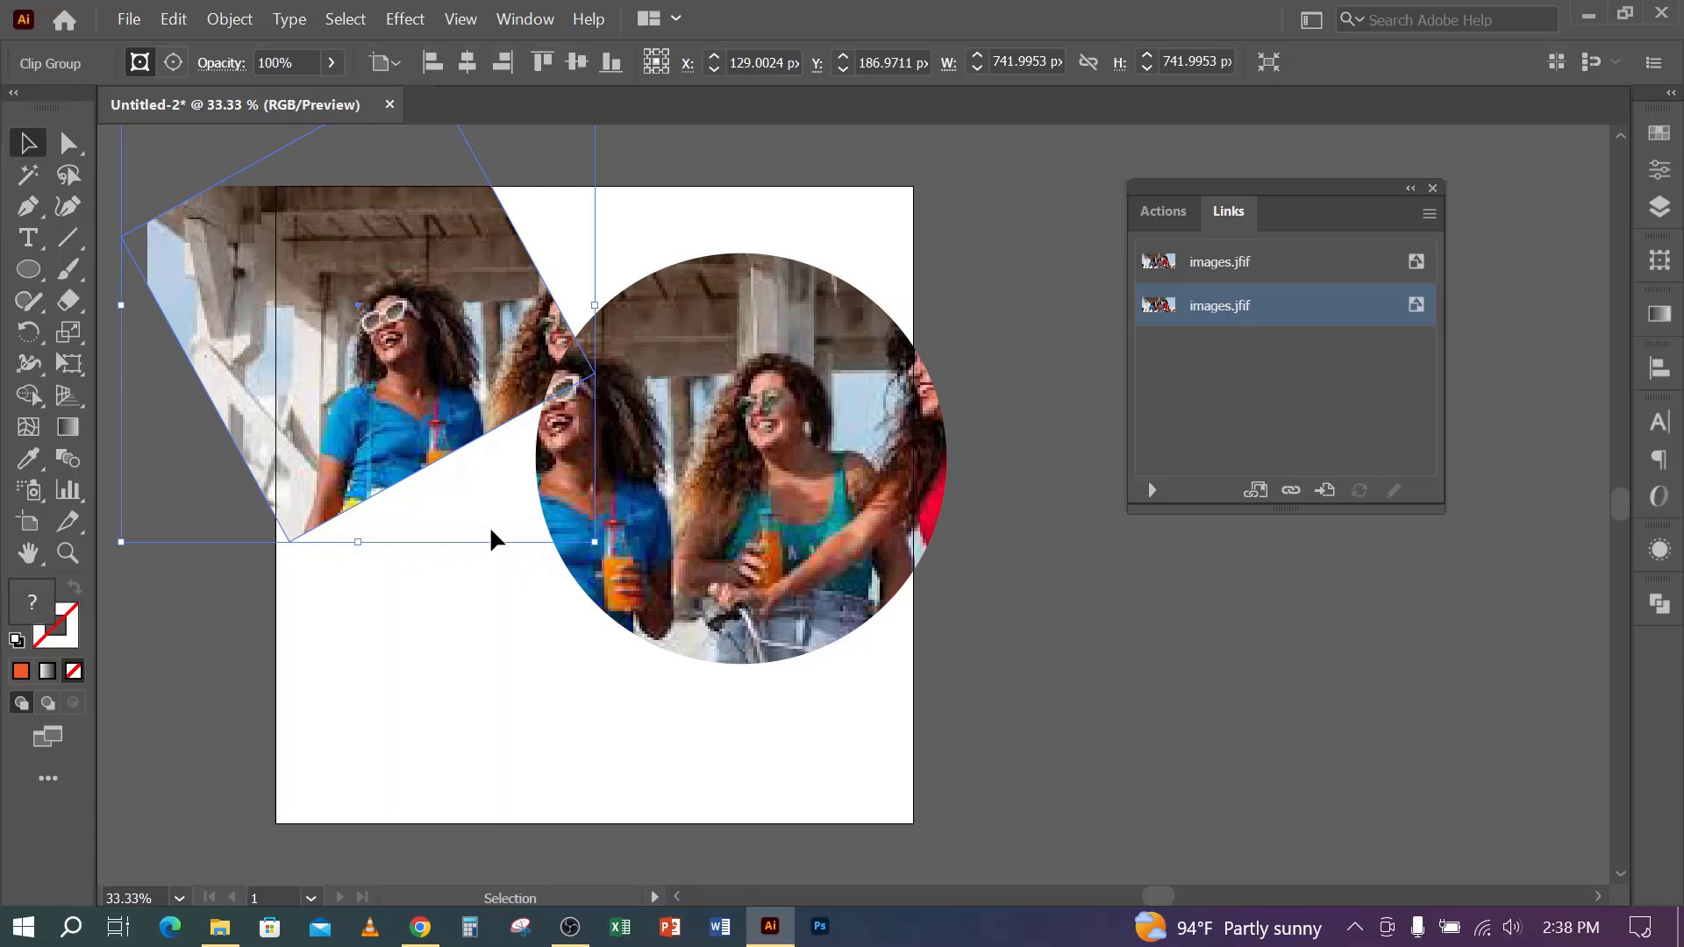
pyautogui.click(503, 584)
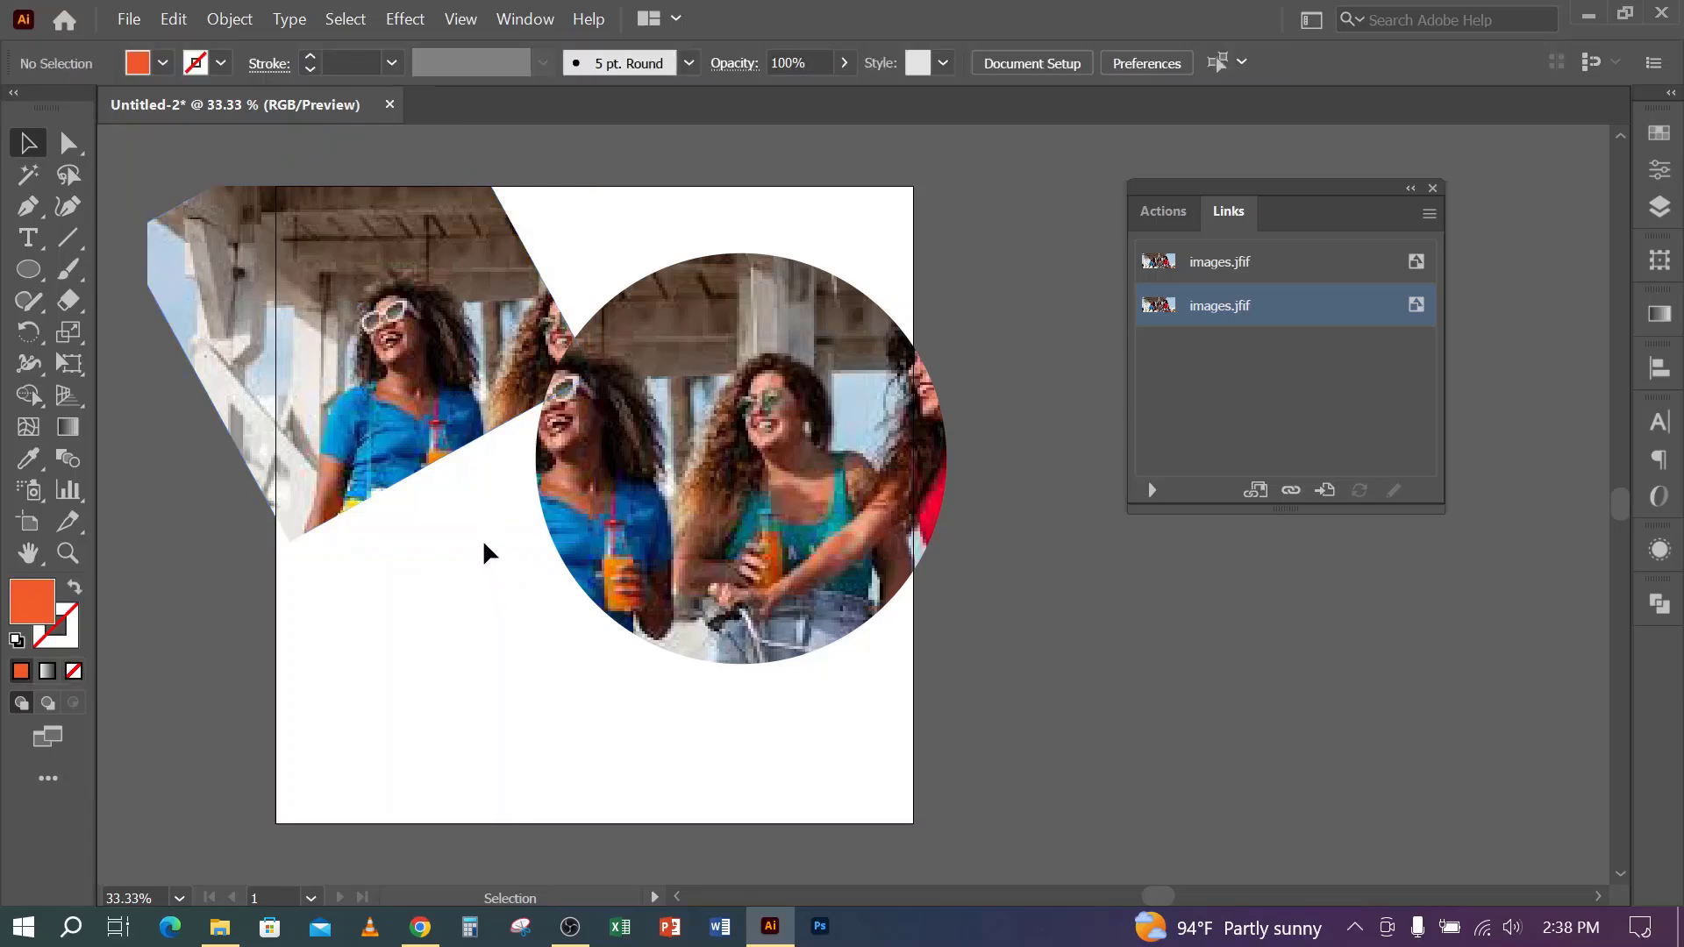
pyautogui.click(433, 316)
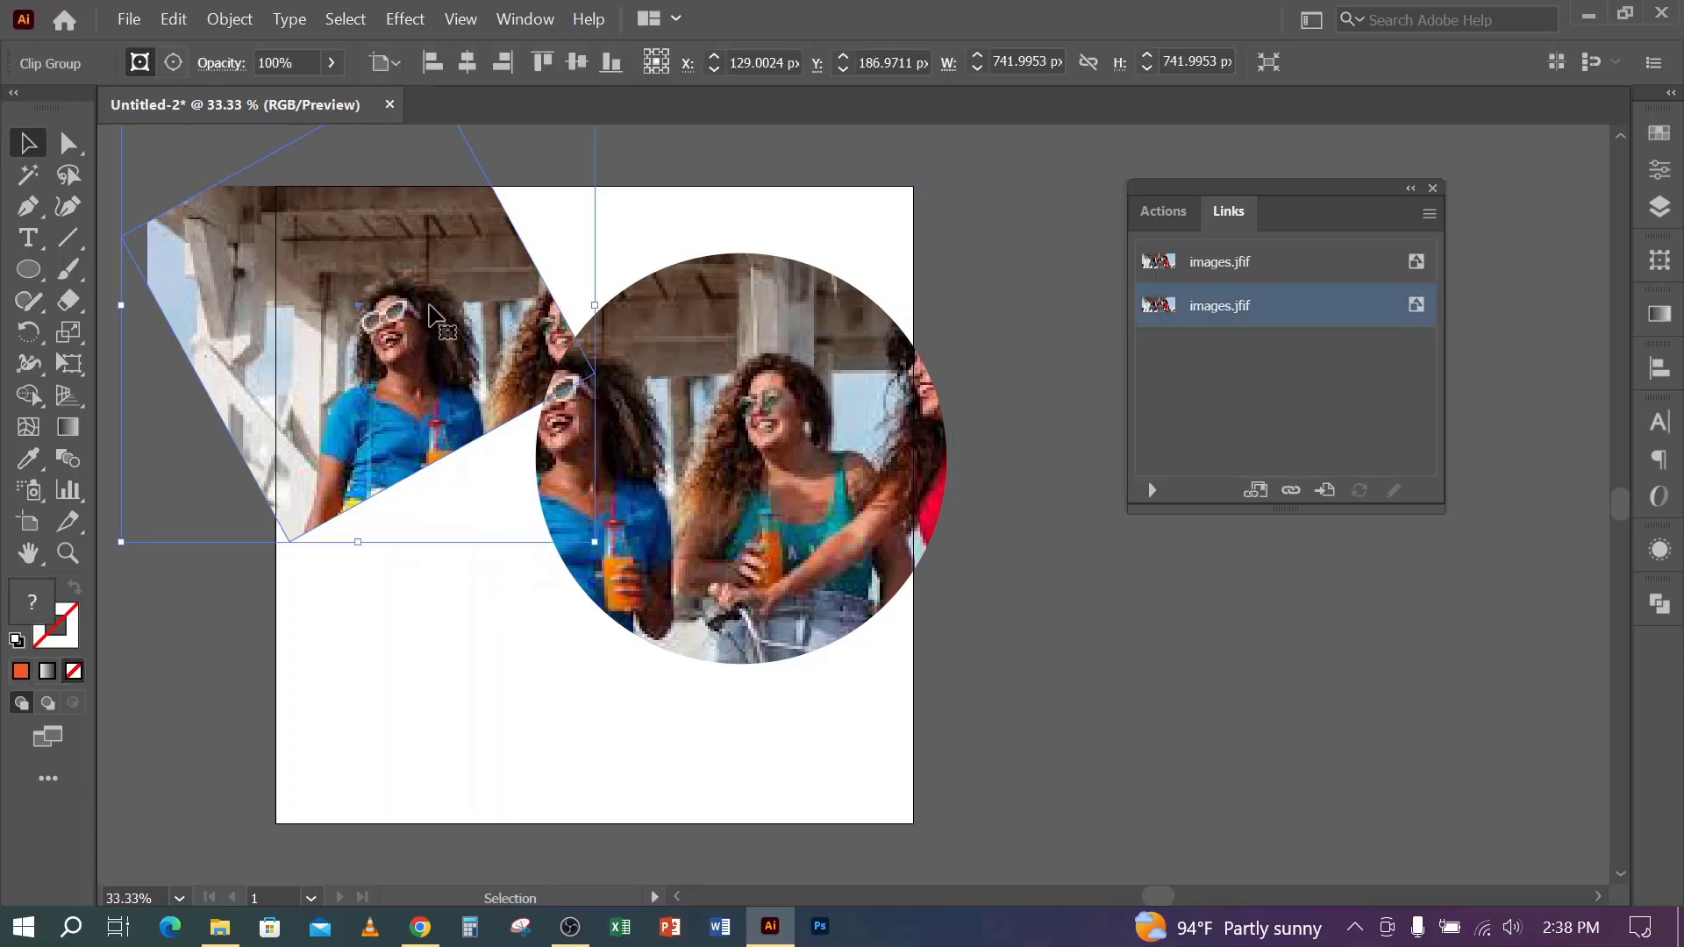
pyautogui.doubleClick(432, 315)
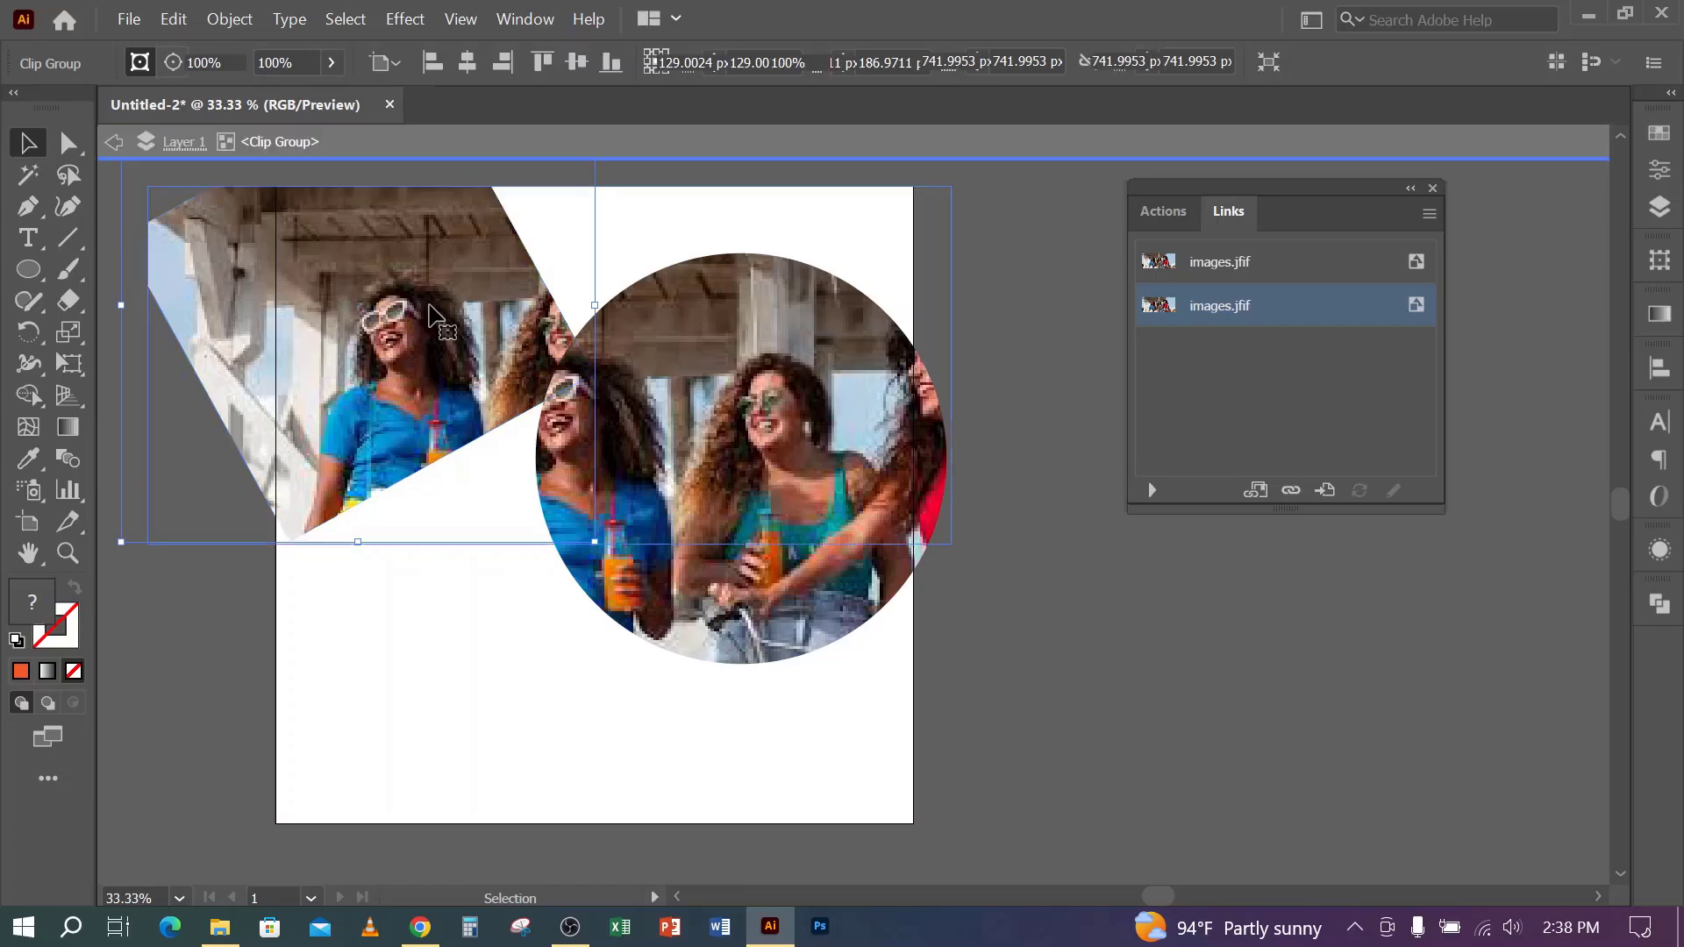
pyautogui.doubleClick(432, 316)
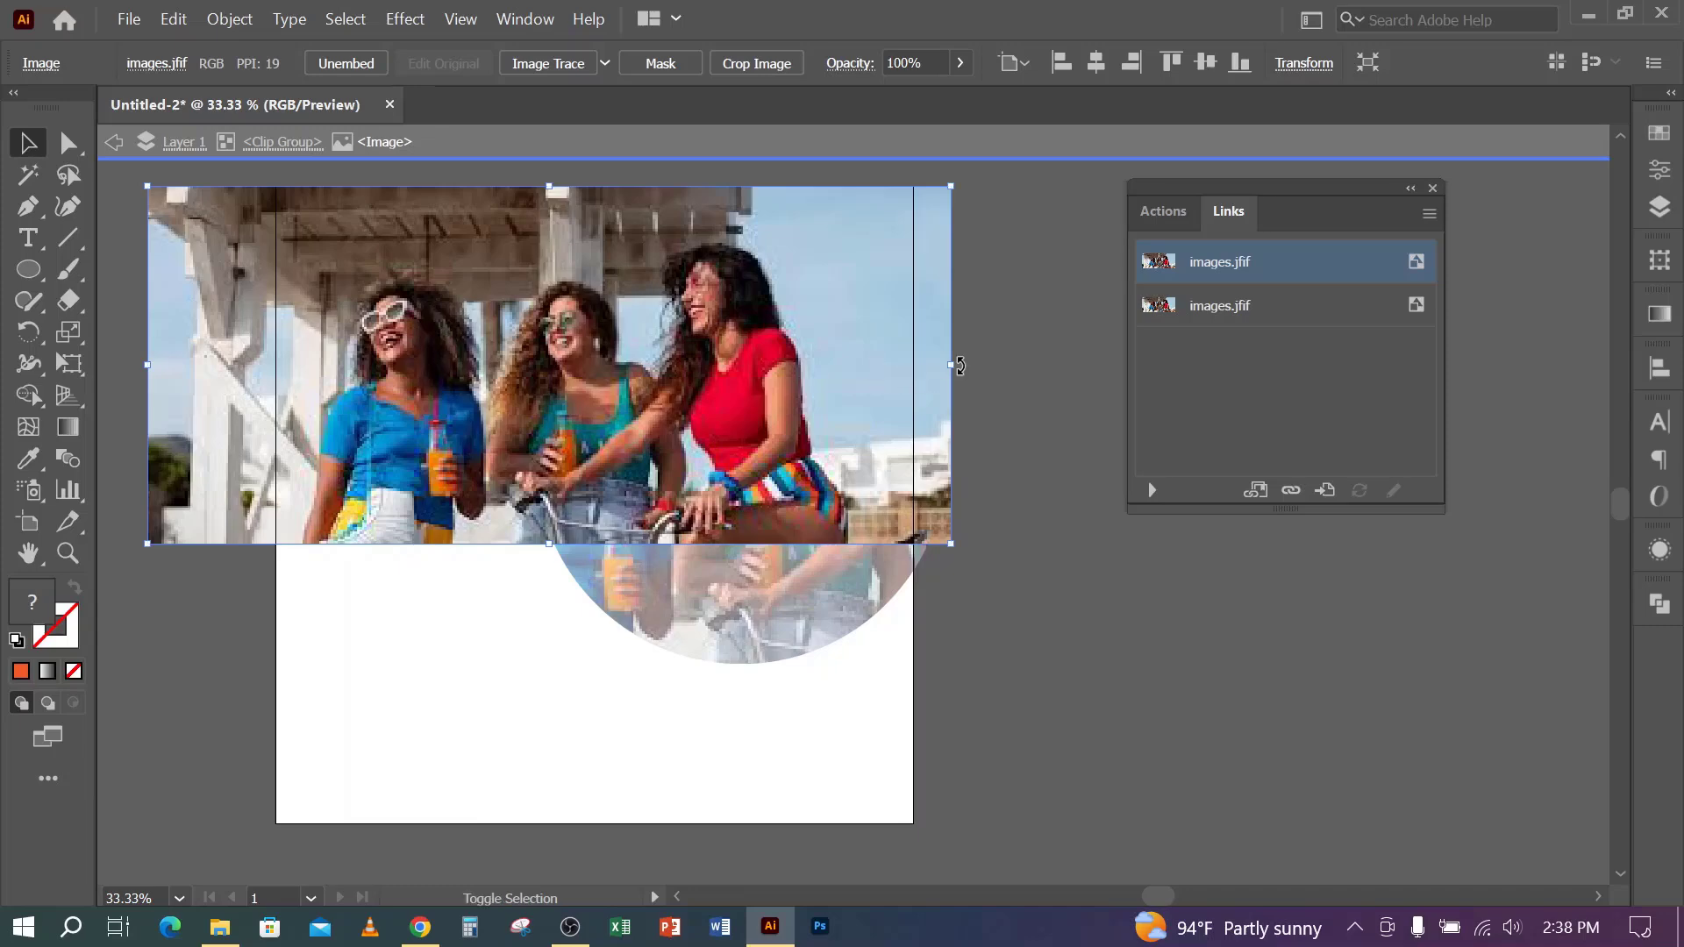
pyautogui.moveTo(951, 367); pyautogui.dragTo(1335, 368)
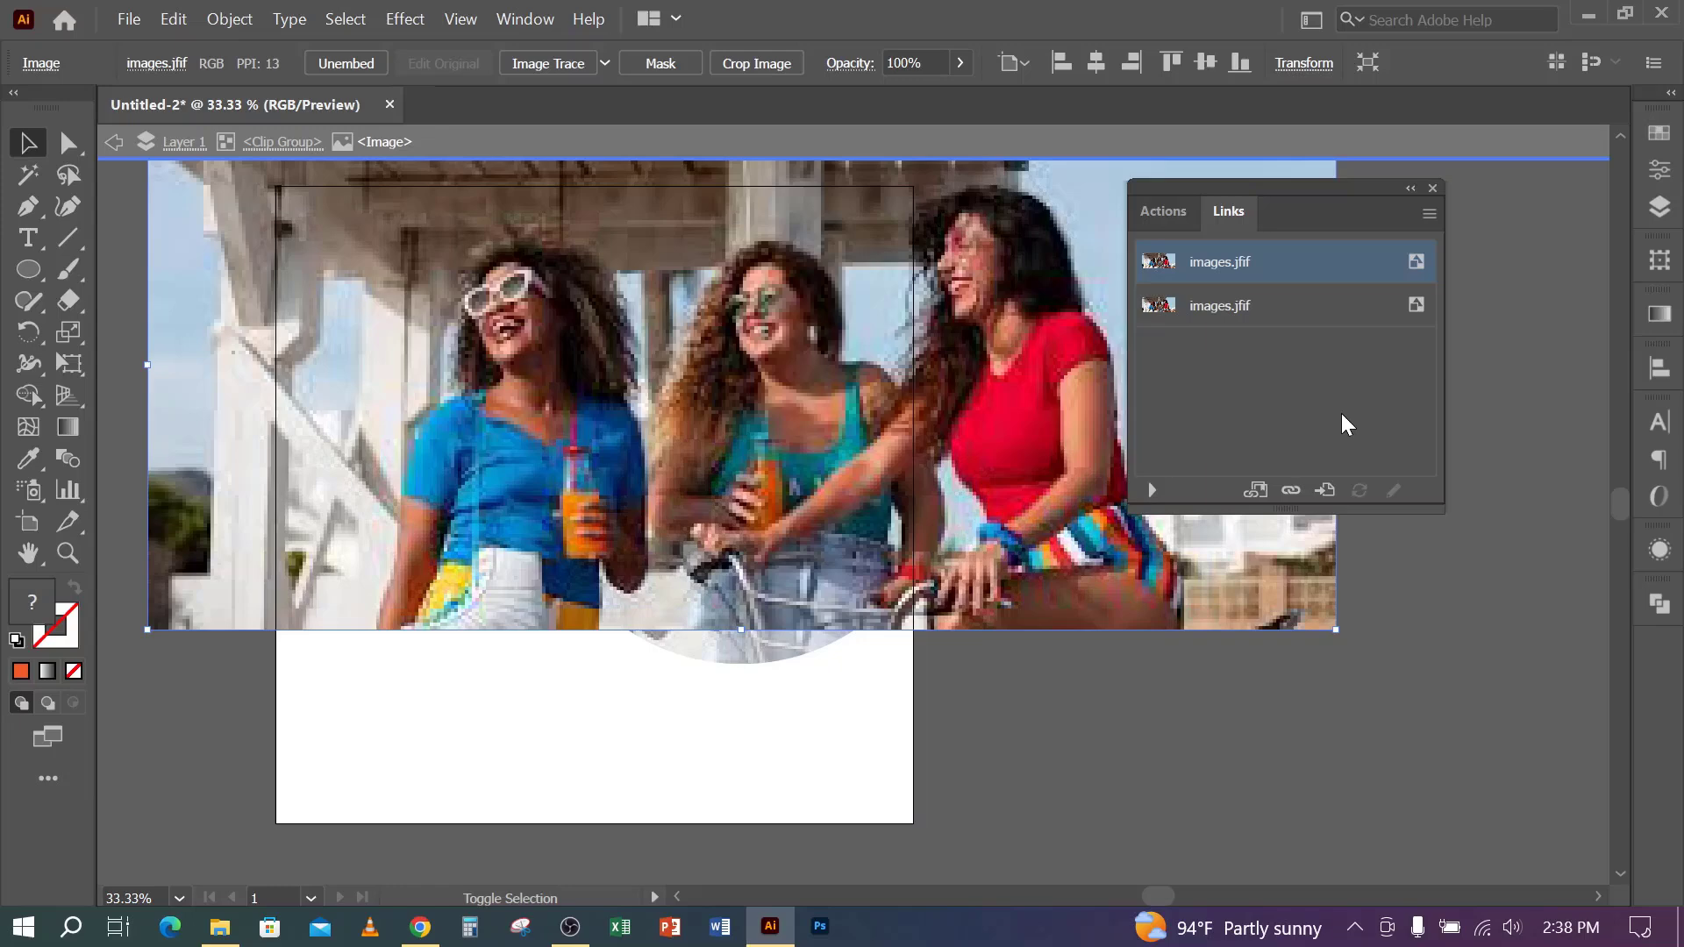
pyautogui.press('Escape')
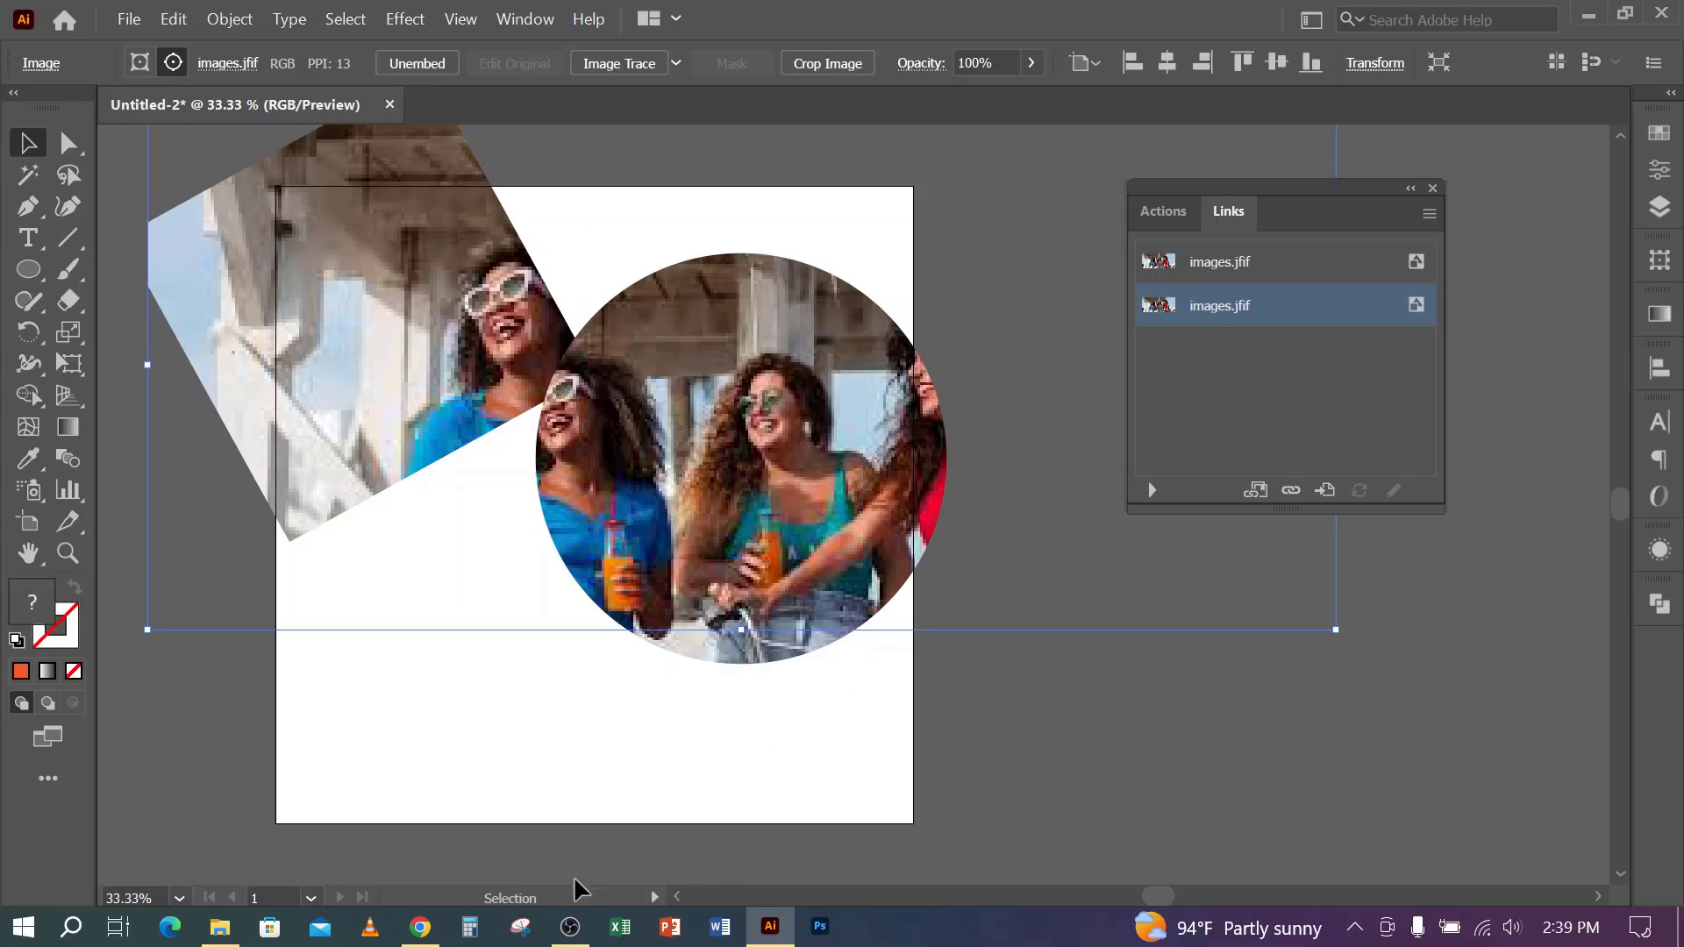
pyautogui.click(586, 932)
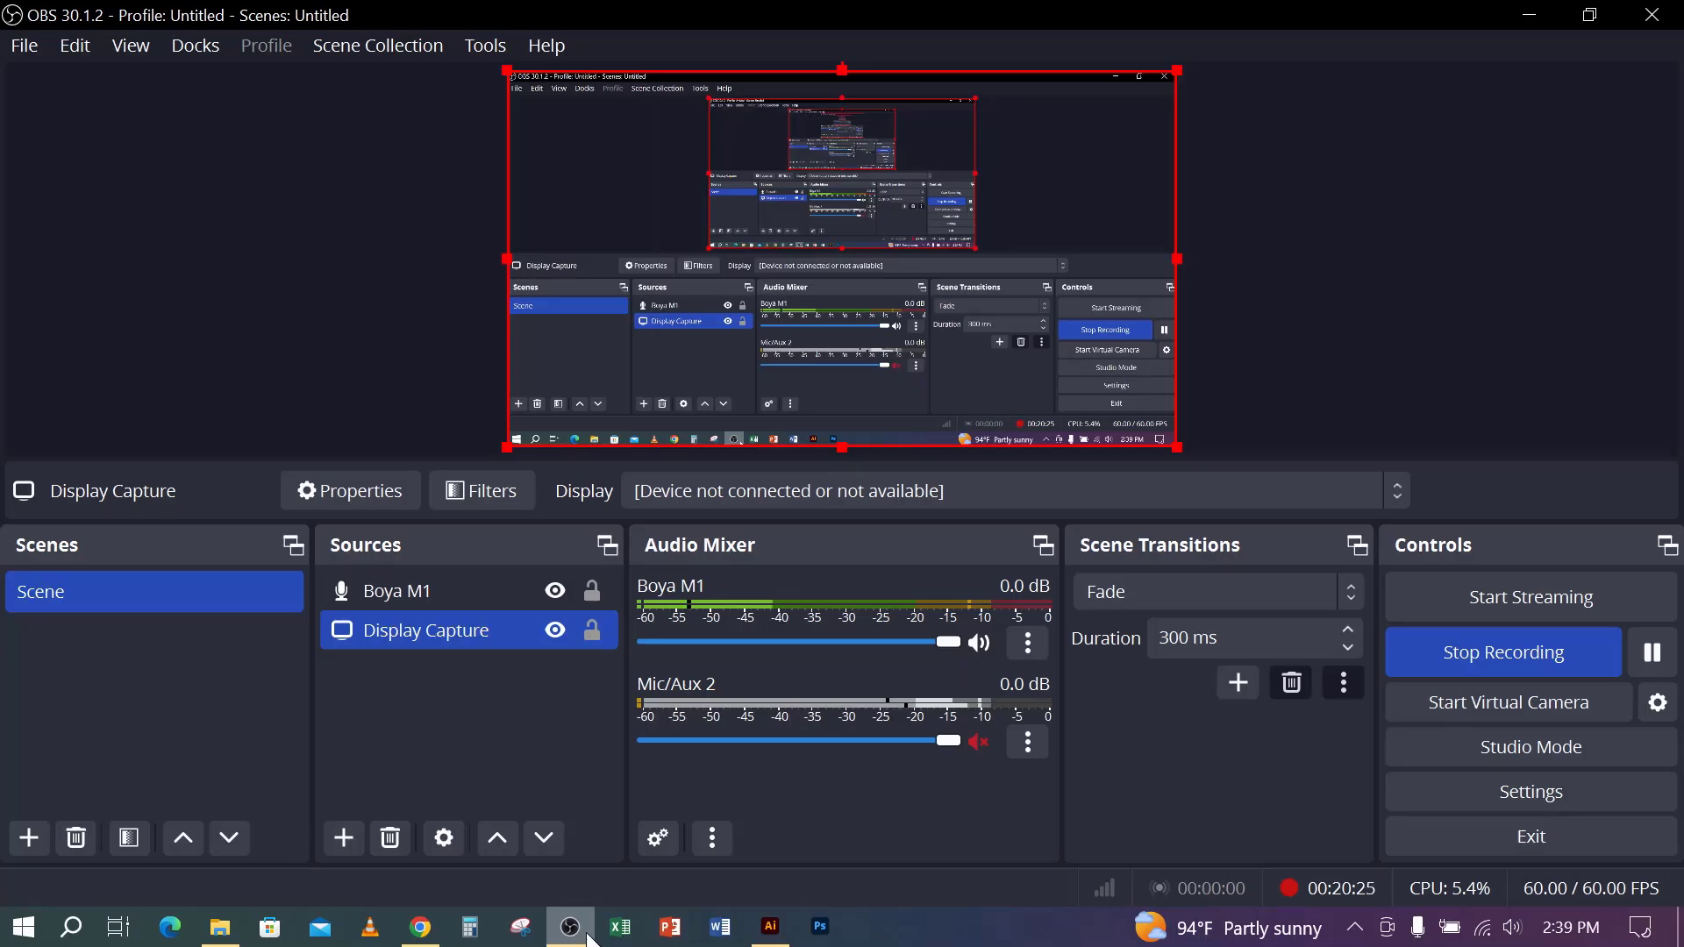
pyautogui.click(586, 935)
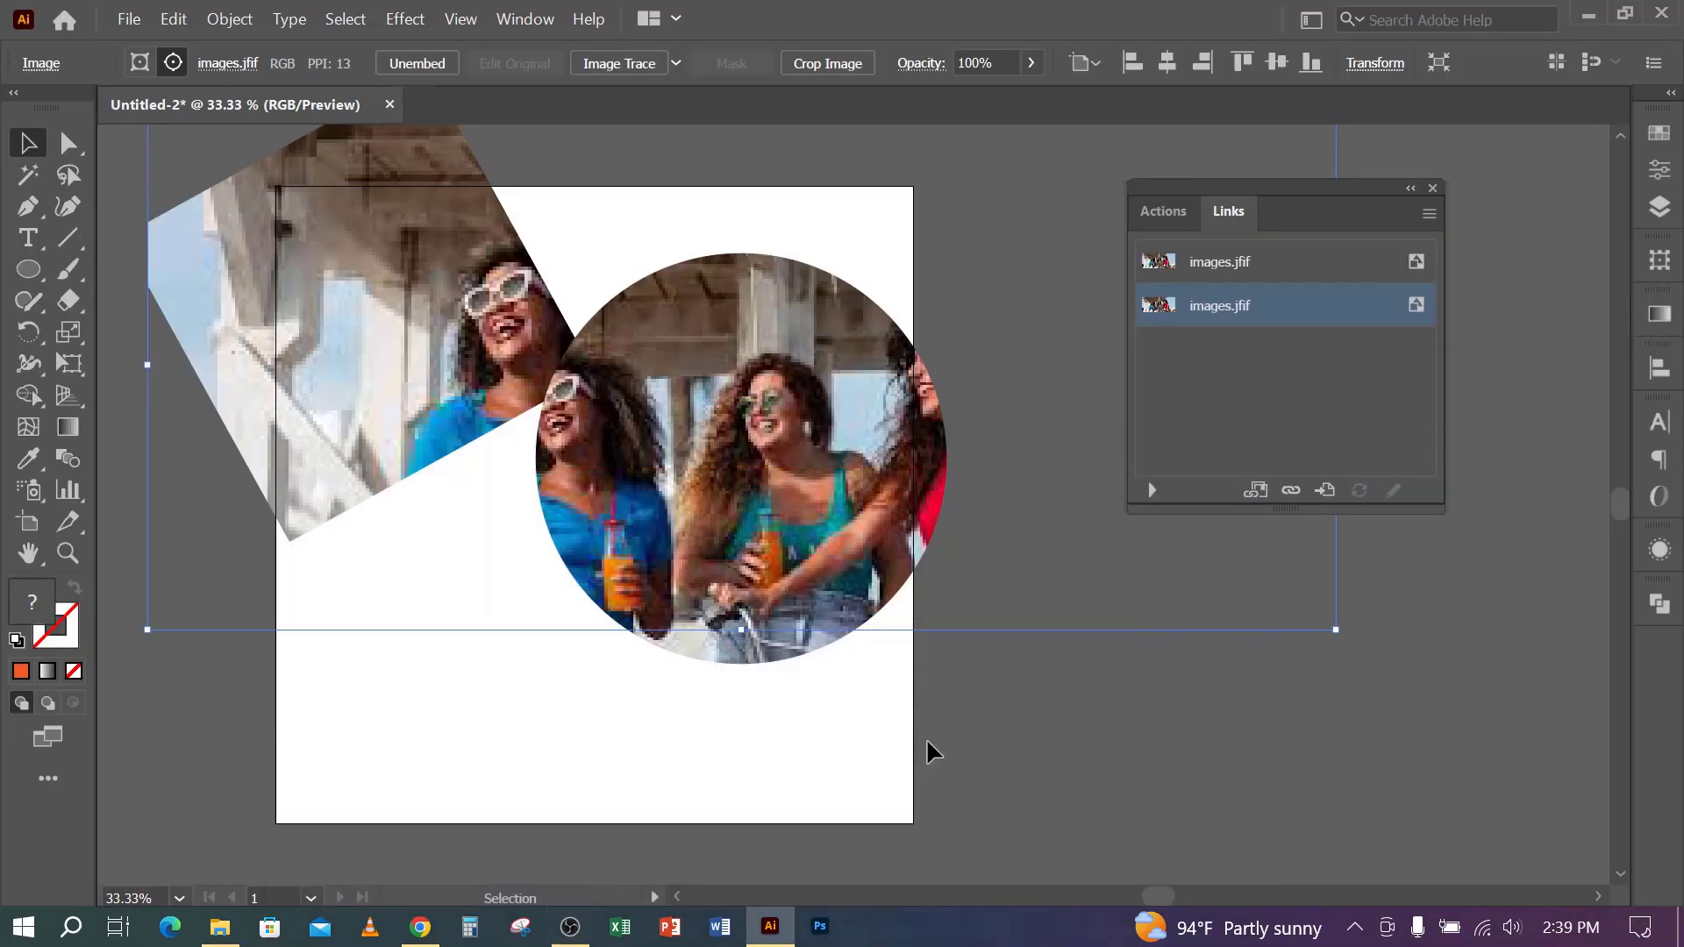
pyautogui.click(982, 713)
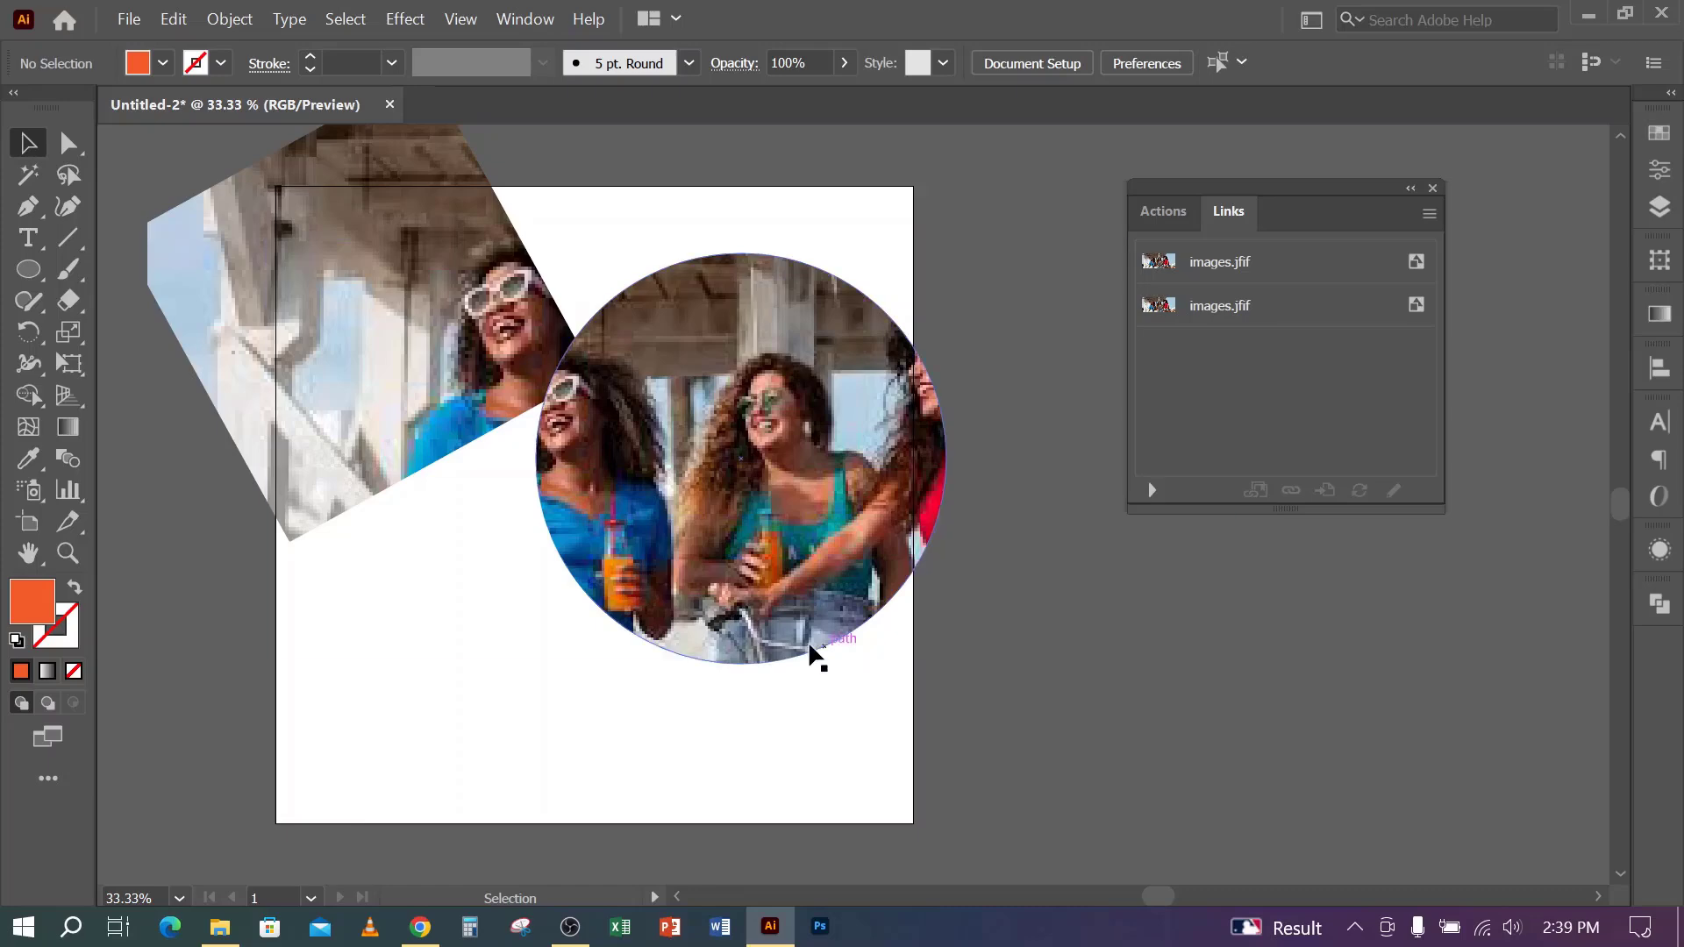
# - Switch to Chrome and save the glitter-covered face photo from the free stock image results to Downloads as images (1)
pyautogui.click(421, 930)
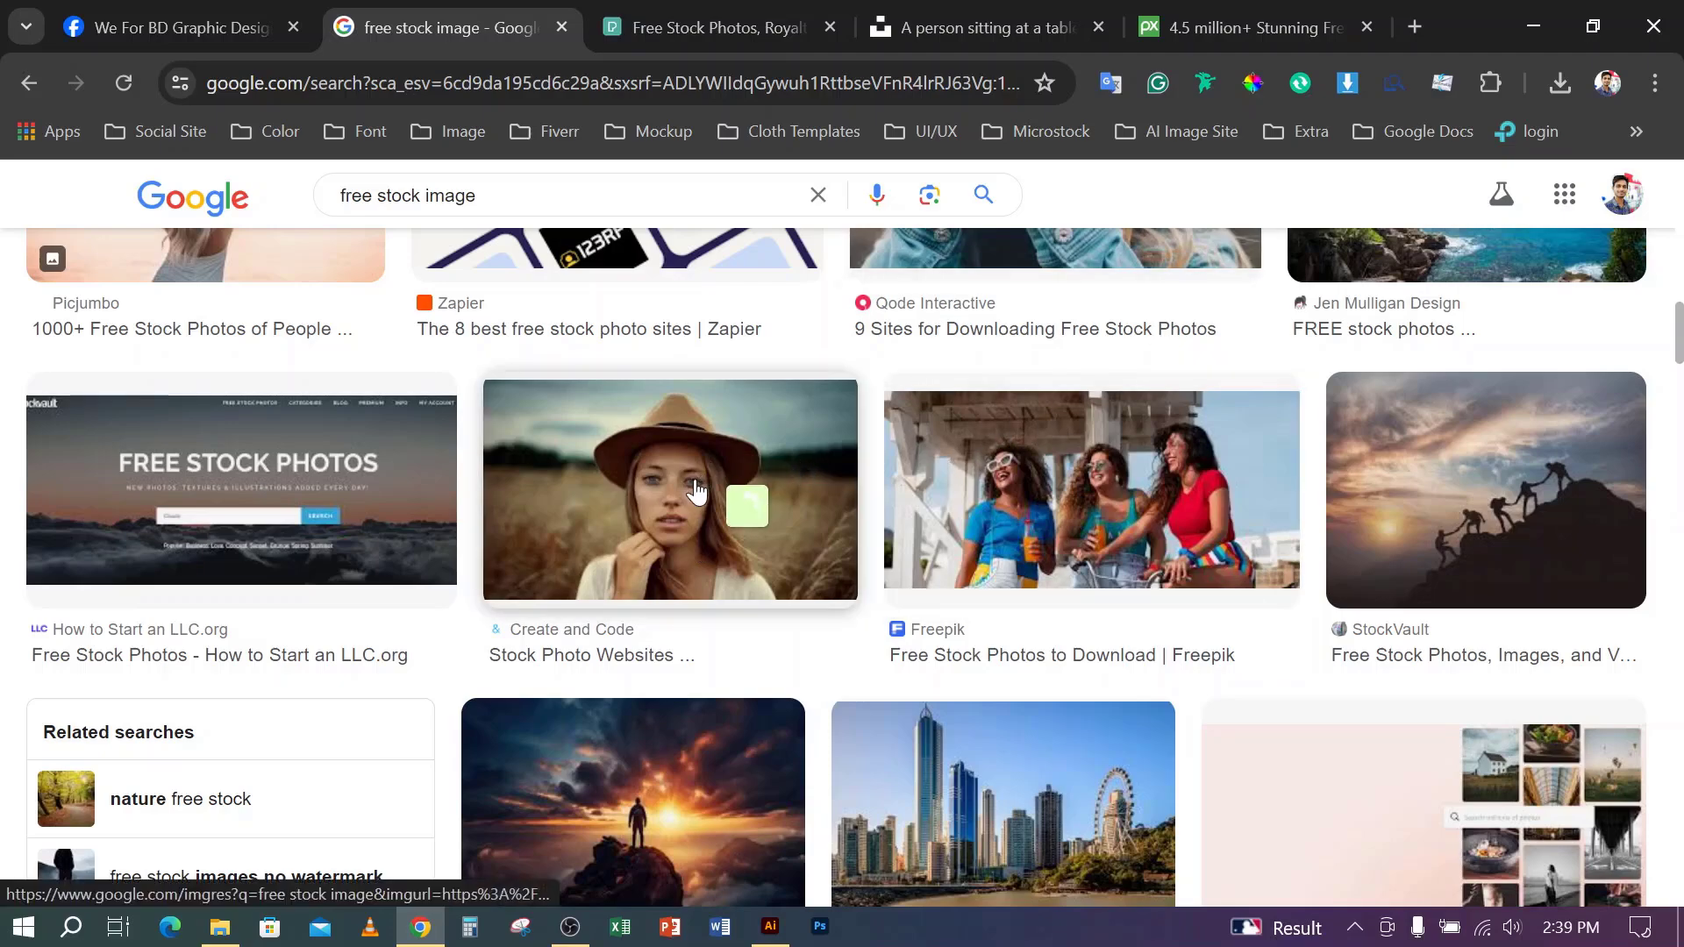
pyautogui.scroll(-6, 702, 496)
pyautogui.scroll(-4, 693, 500)
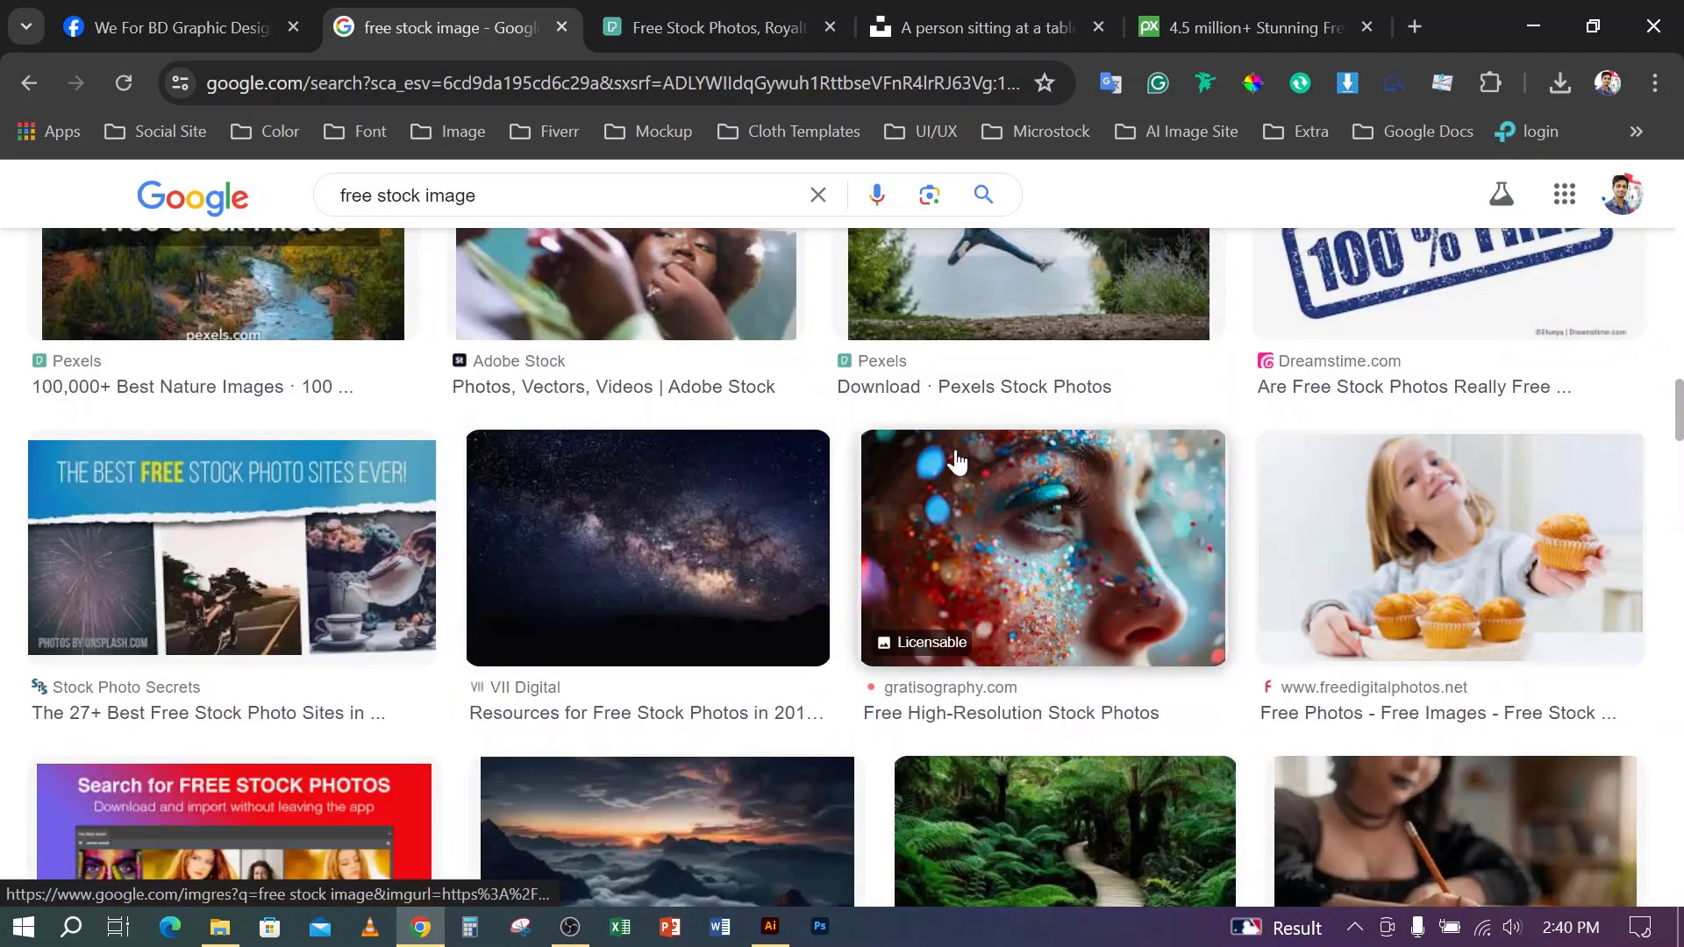
pyautogui.scroll(3, 1021, 369)
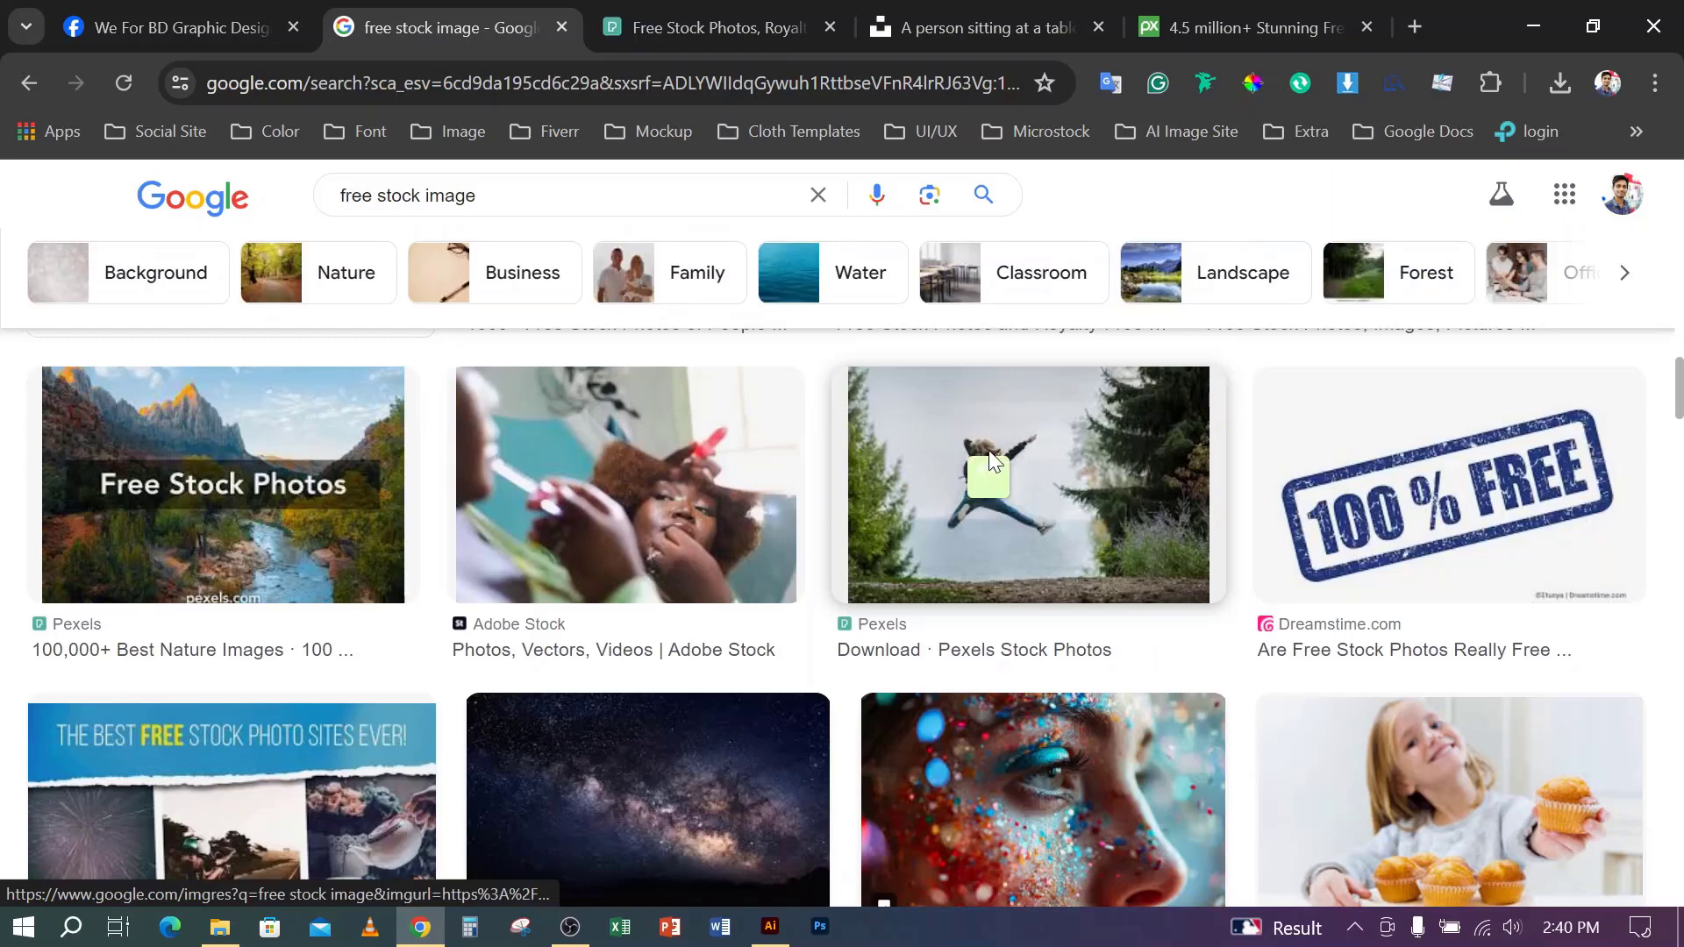
pyautogui.rightClick(990, 452)
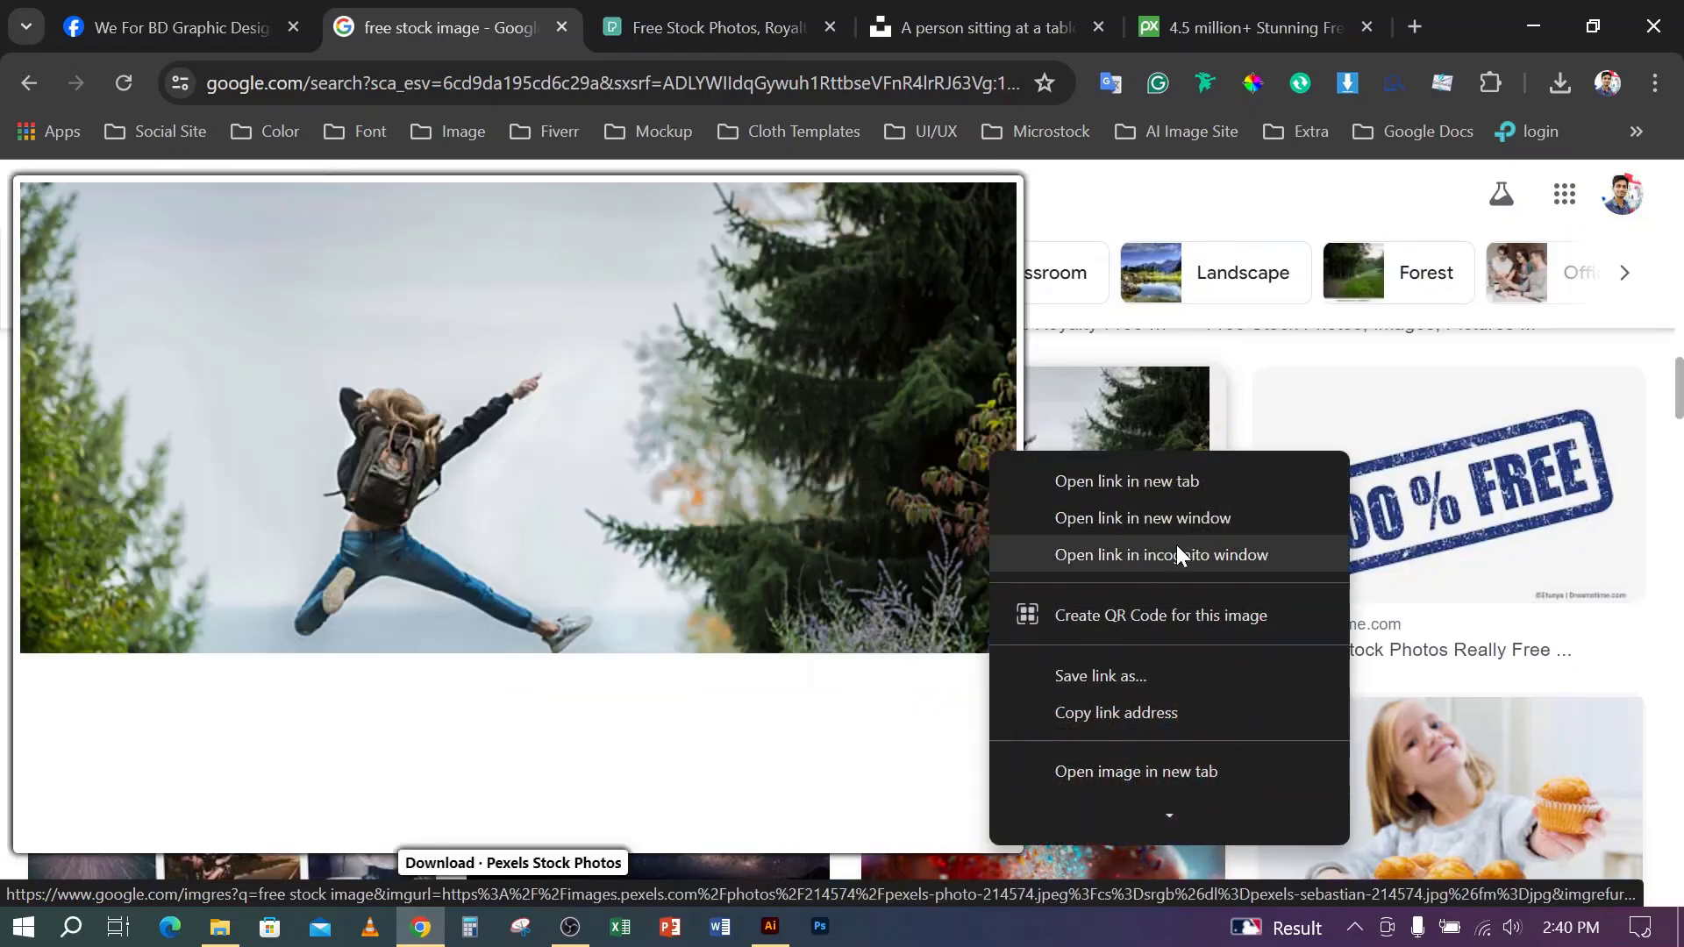
pyautogui.click(1188, 725)
pyautogui.scroll(-3, 1276, 274)
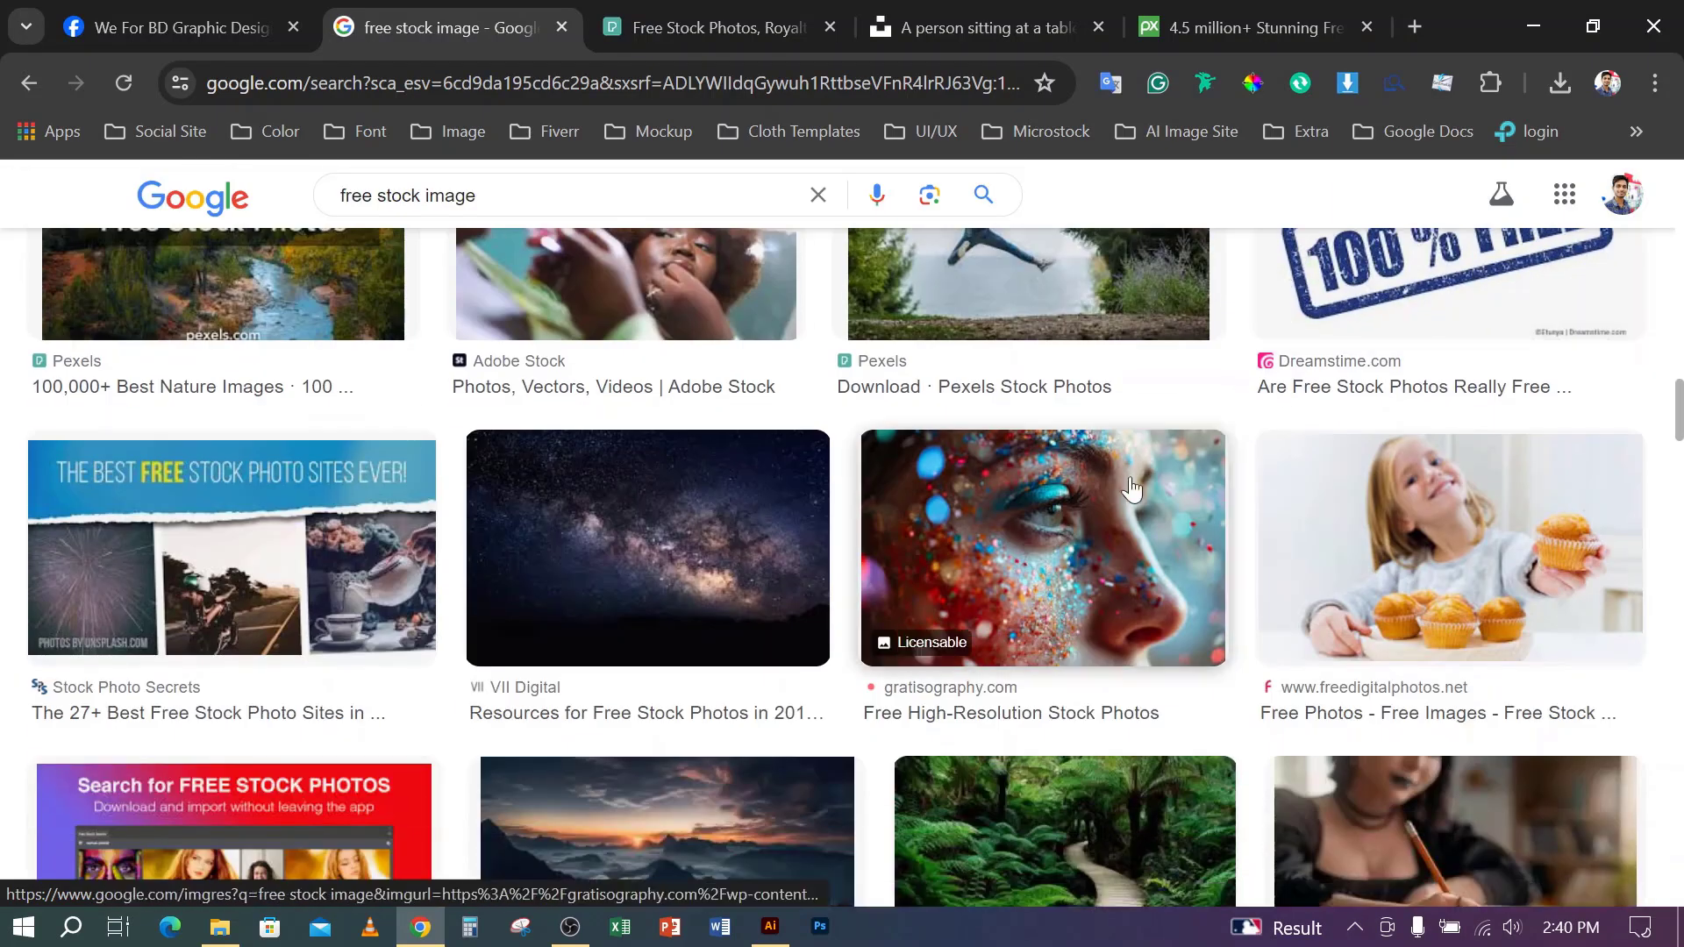
pyautogui.rightClick(1070, 515)
pyautogui.click(1160, 421)
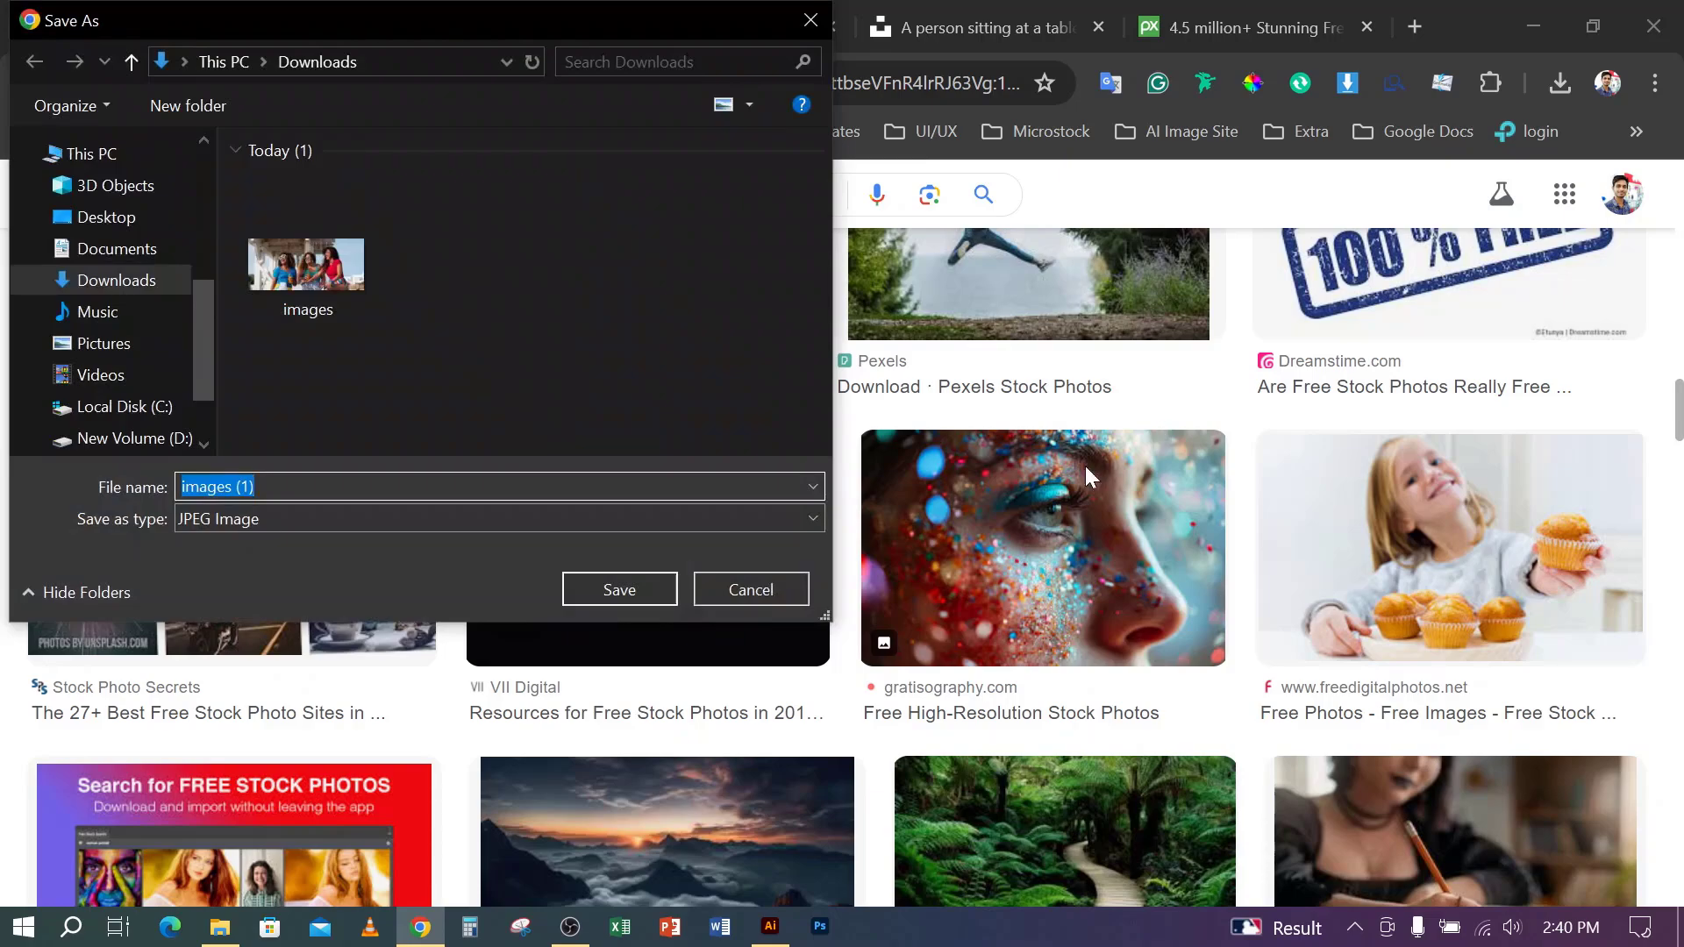
pyautogui.click(623, 581)
# - Save the photo of the cat wearing sunglasses to Downloads as images (2)
pyautogui.scroll(-6, 1008, 556)
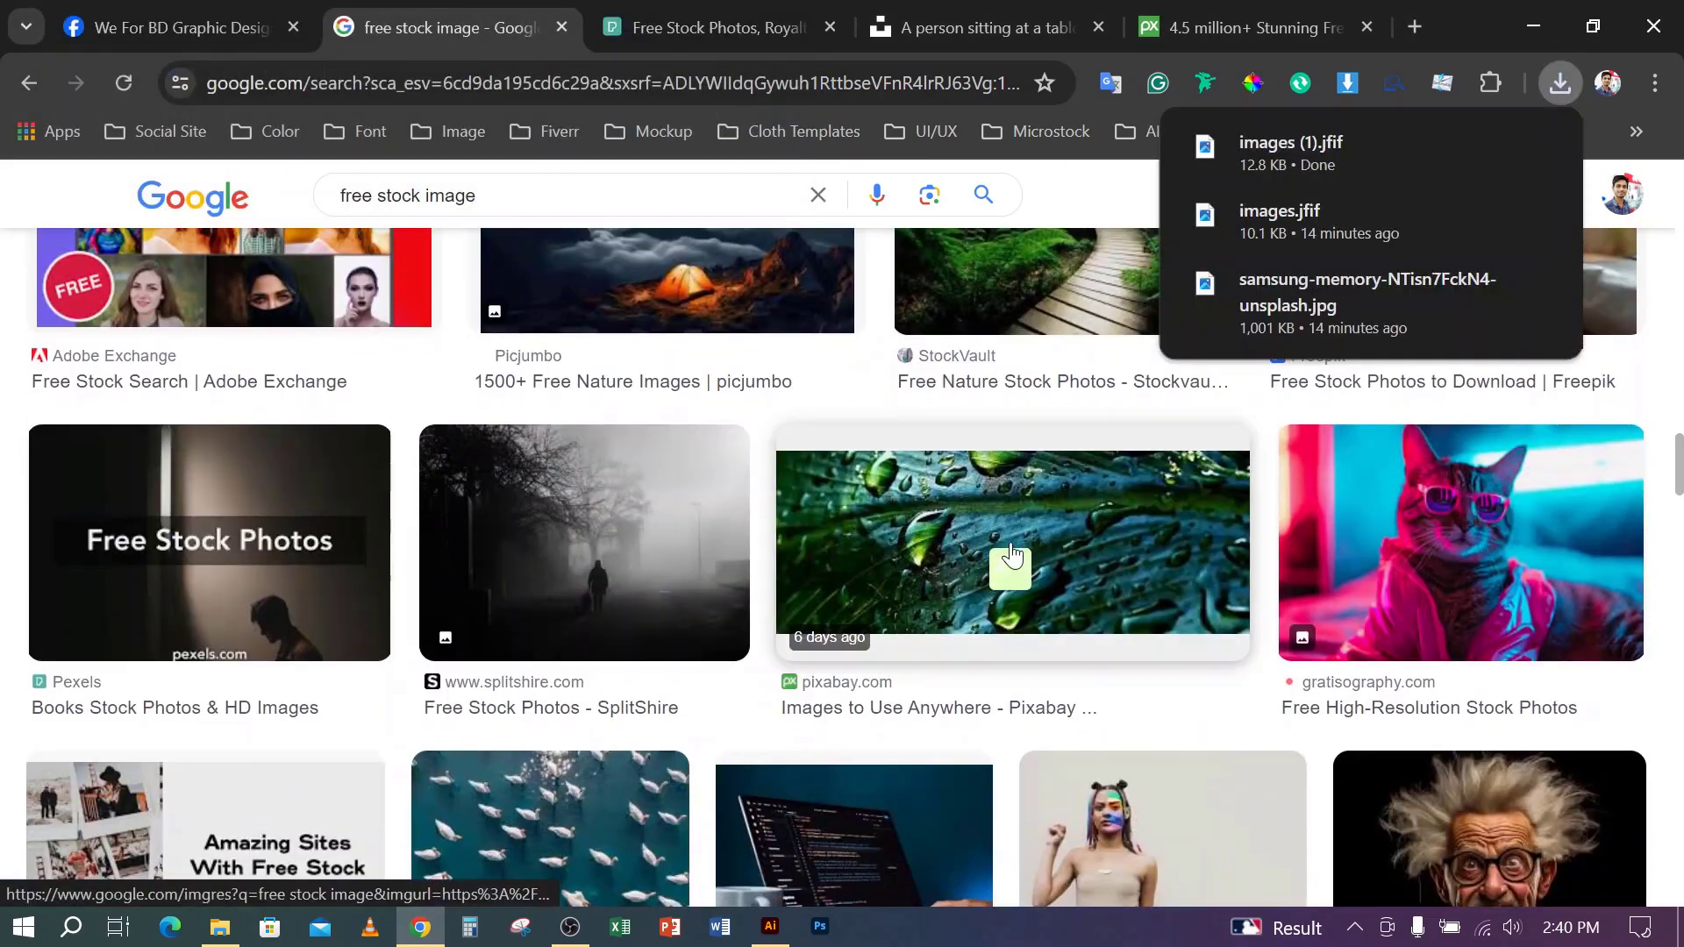
pyautogui.rightClick(1438, 536)
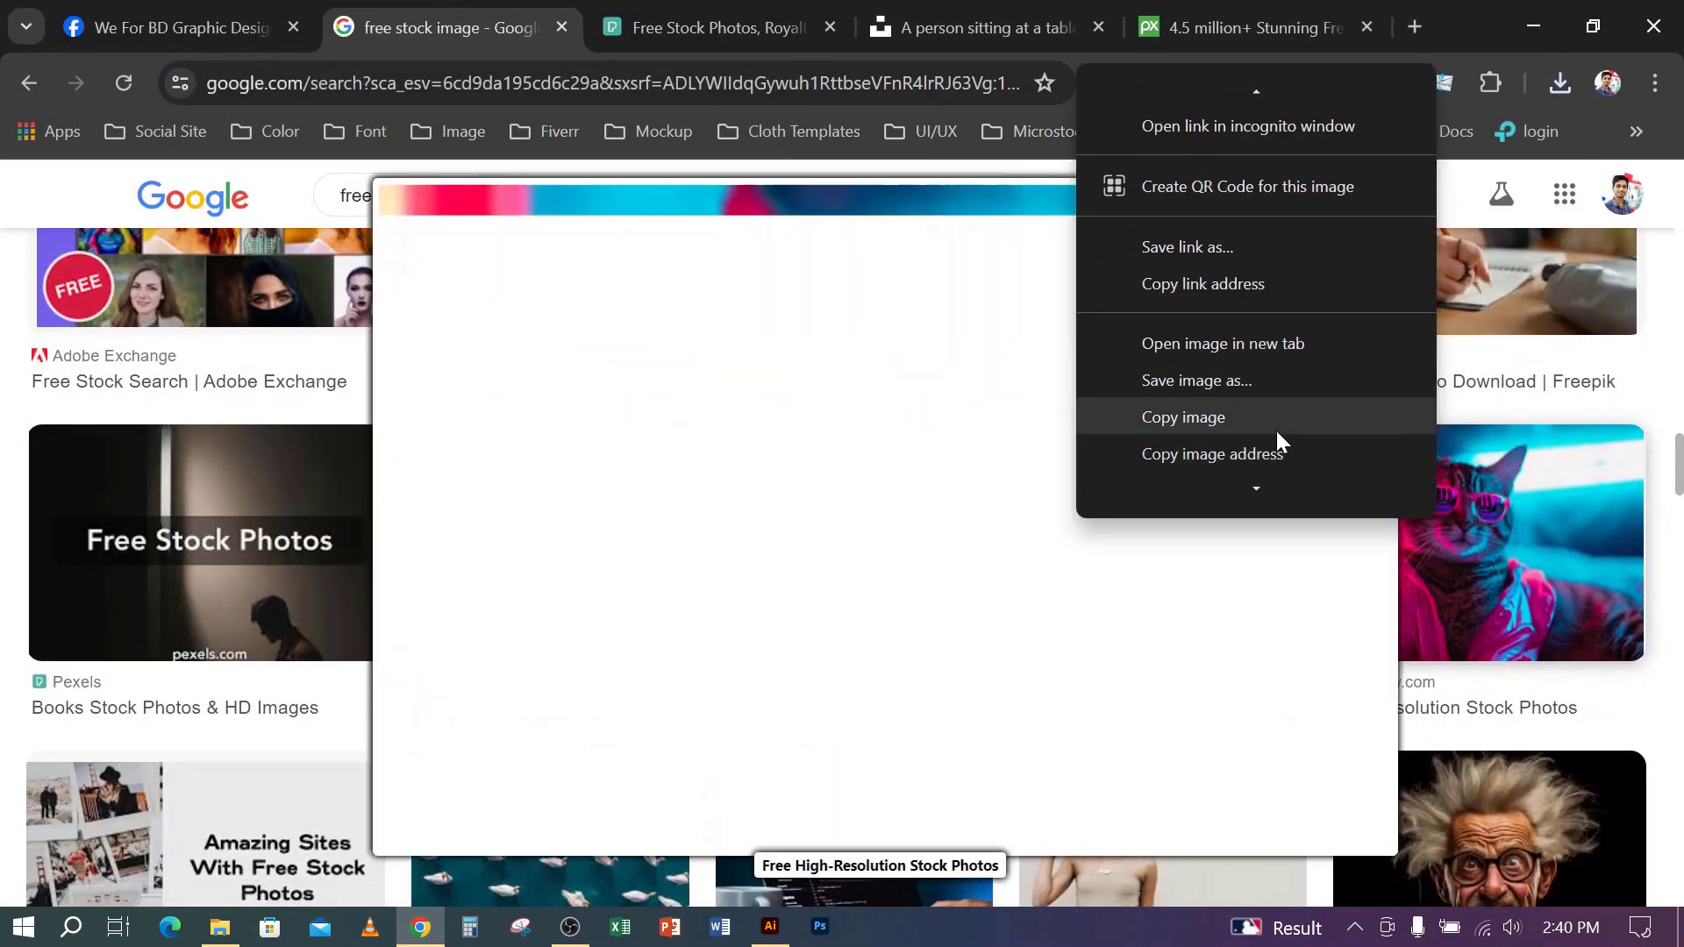
pyautogui.click(1245, 382)
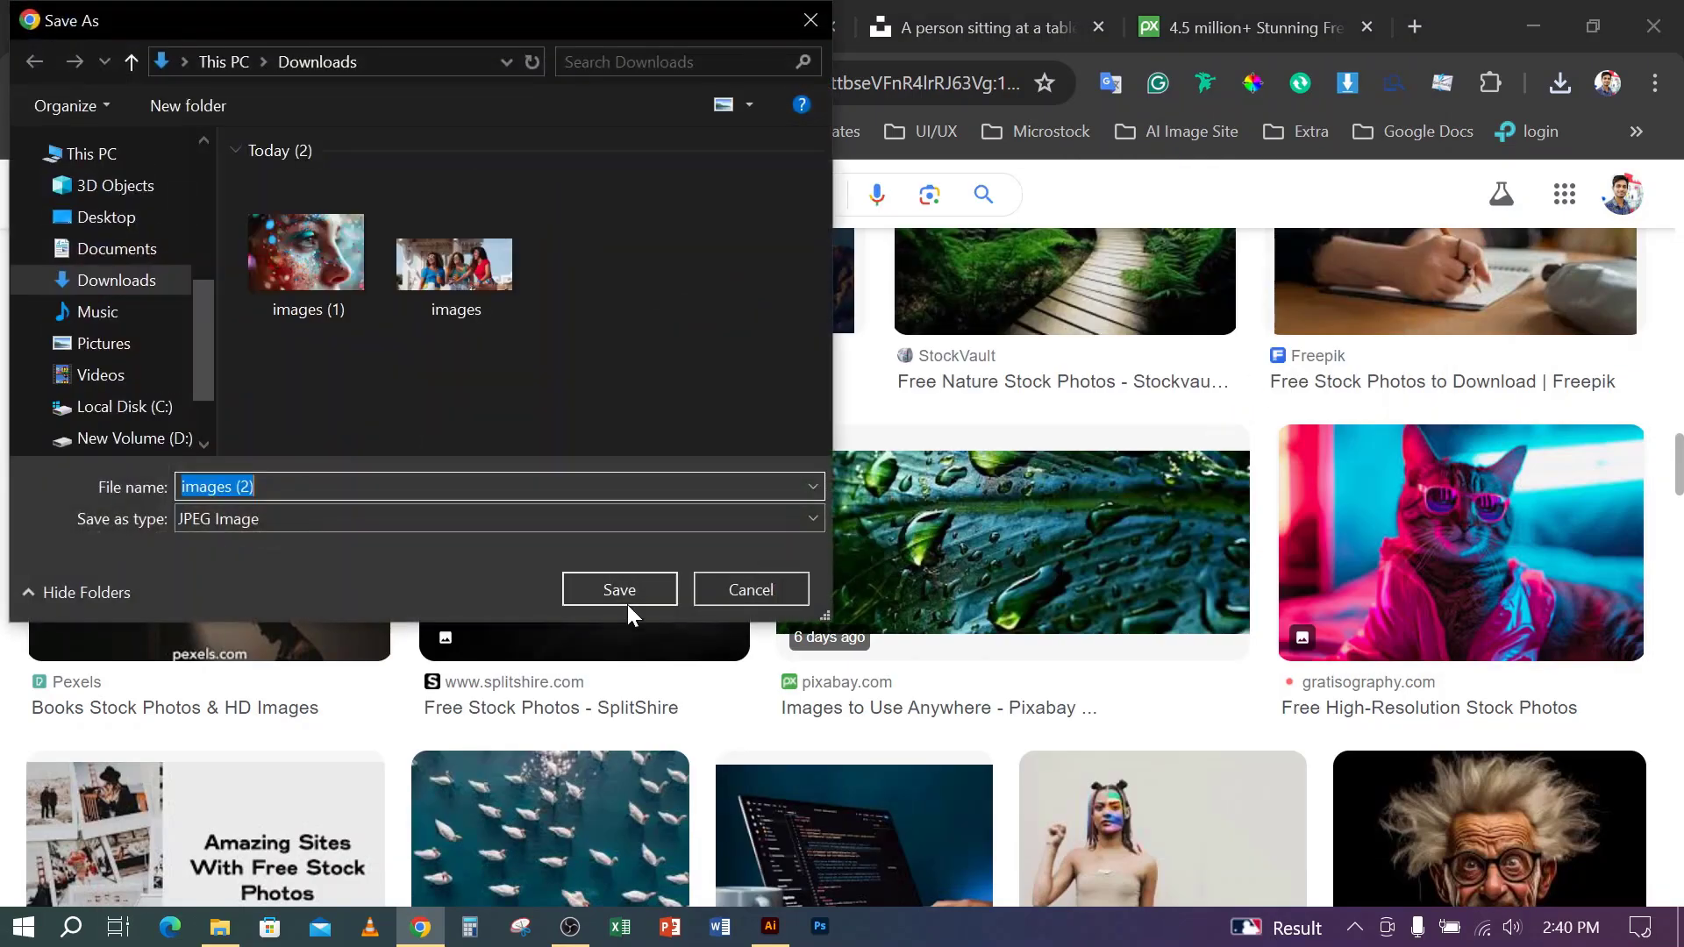
pyautogui.click(619, 590)
# - Save the portrait of the wild-haired man with glasses to Downloads as images (3)
pyautogui.scroll(-5, 746, 591)
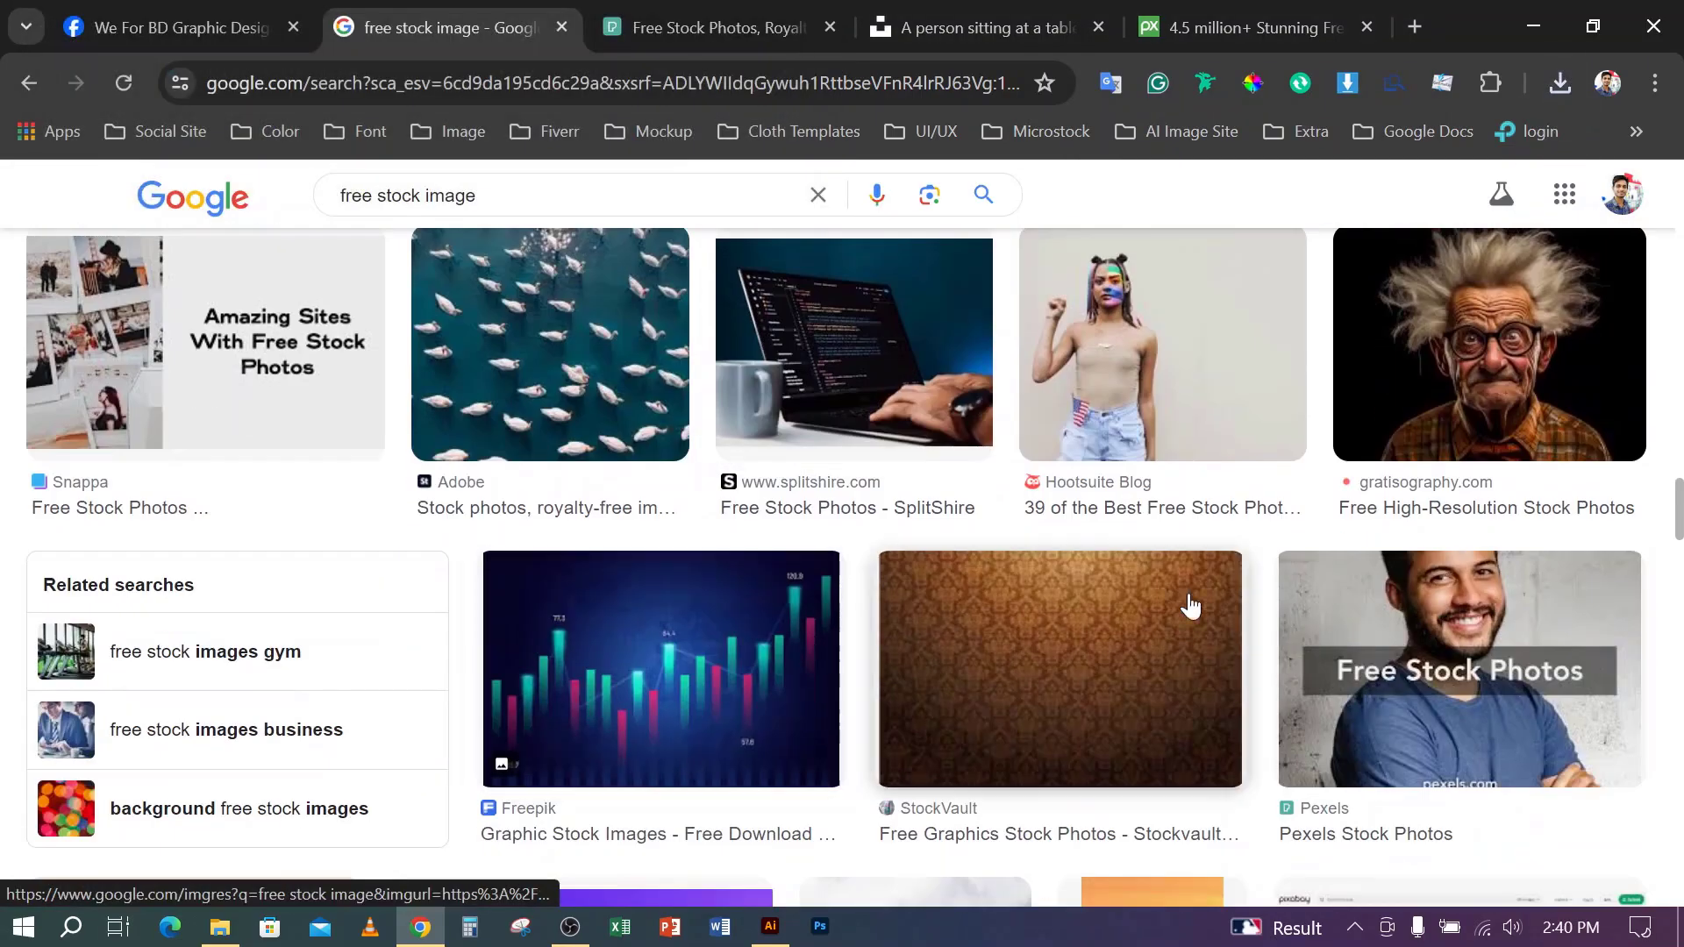
pyautogui.rightClick(1549, 283)
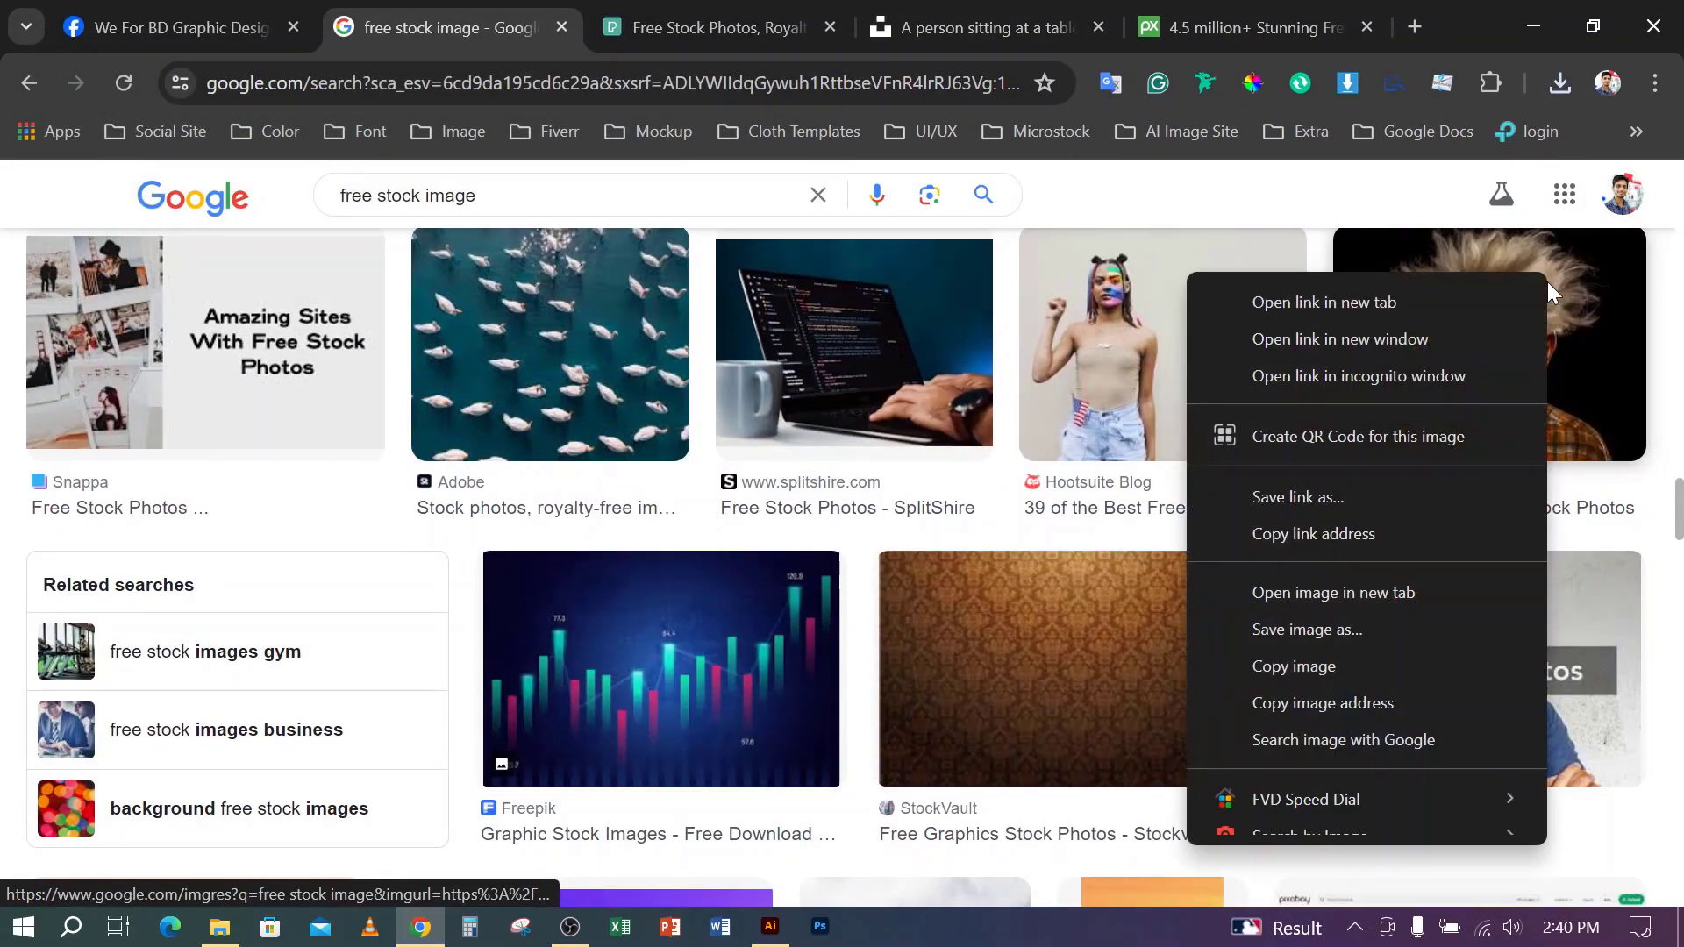
pyautogui.click(1322, 626)
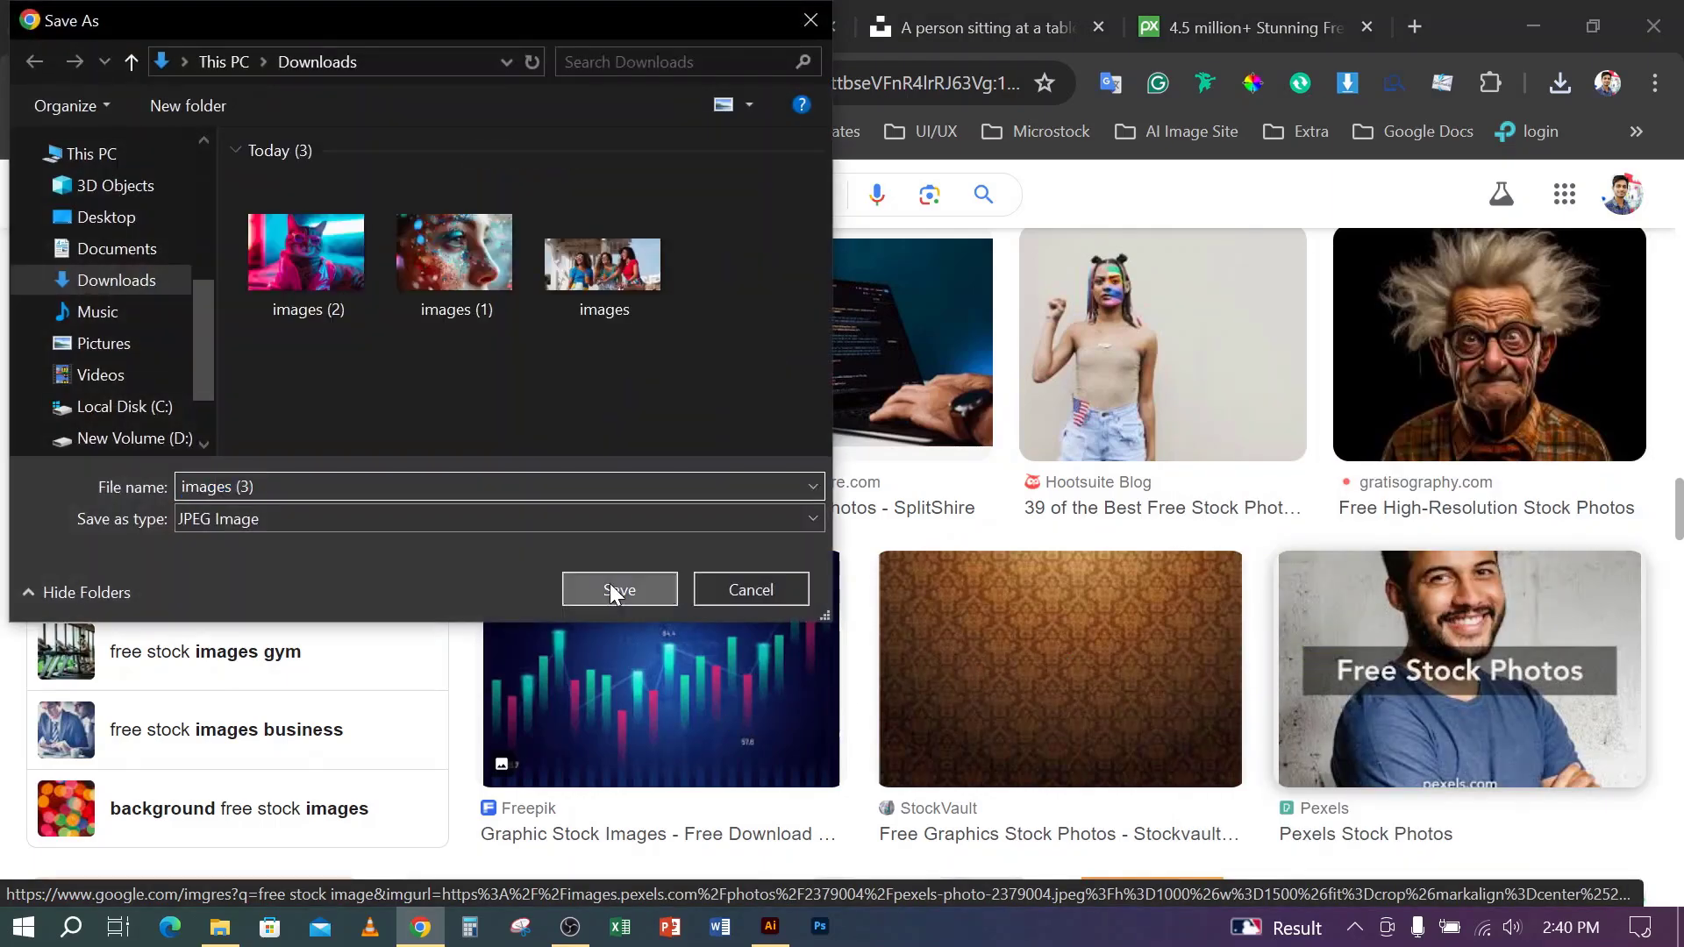
pyautogui.click(611, 585)
# - Minimize Chrome and switch to the Downloads folder in File Explorer to check the saved images
pyautogui.scroll(2, 614, 562)
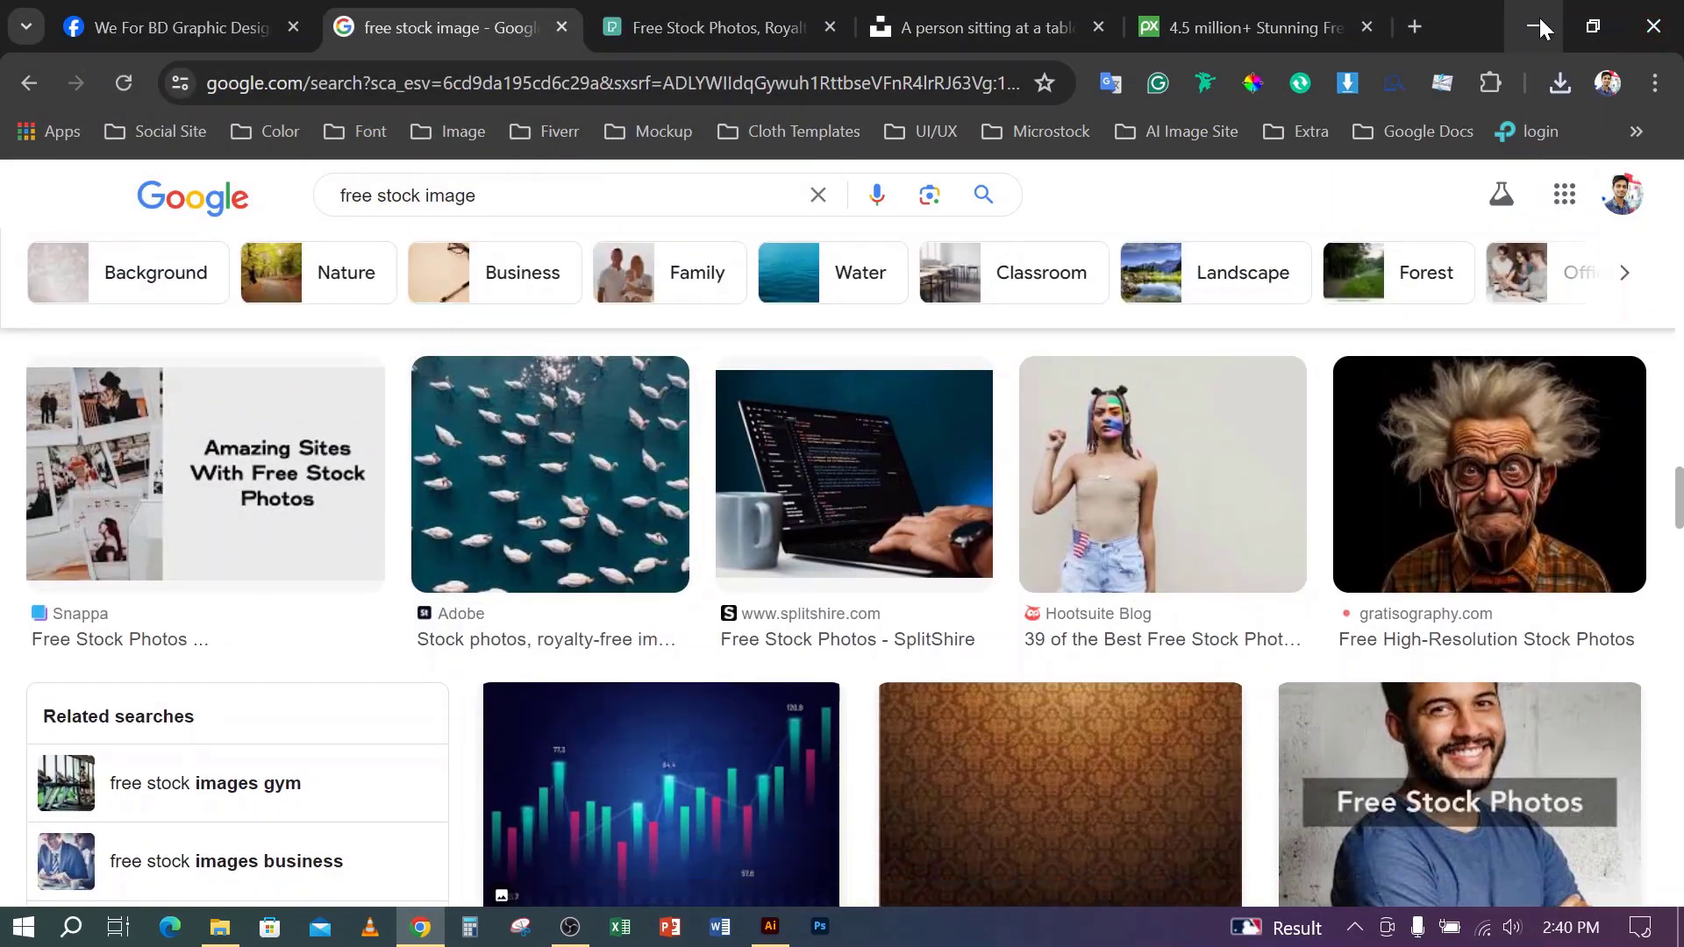
pyautogui.click(1533, 26)
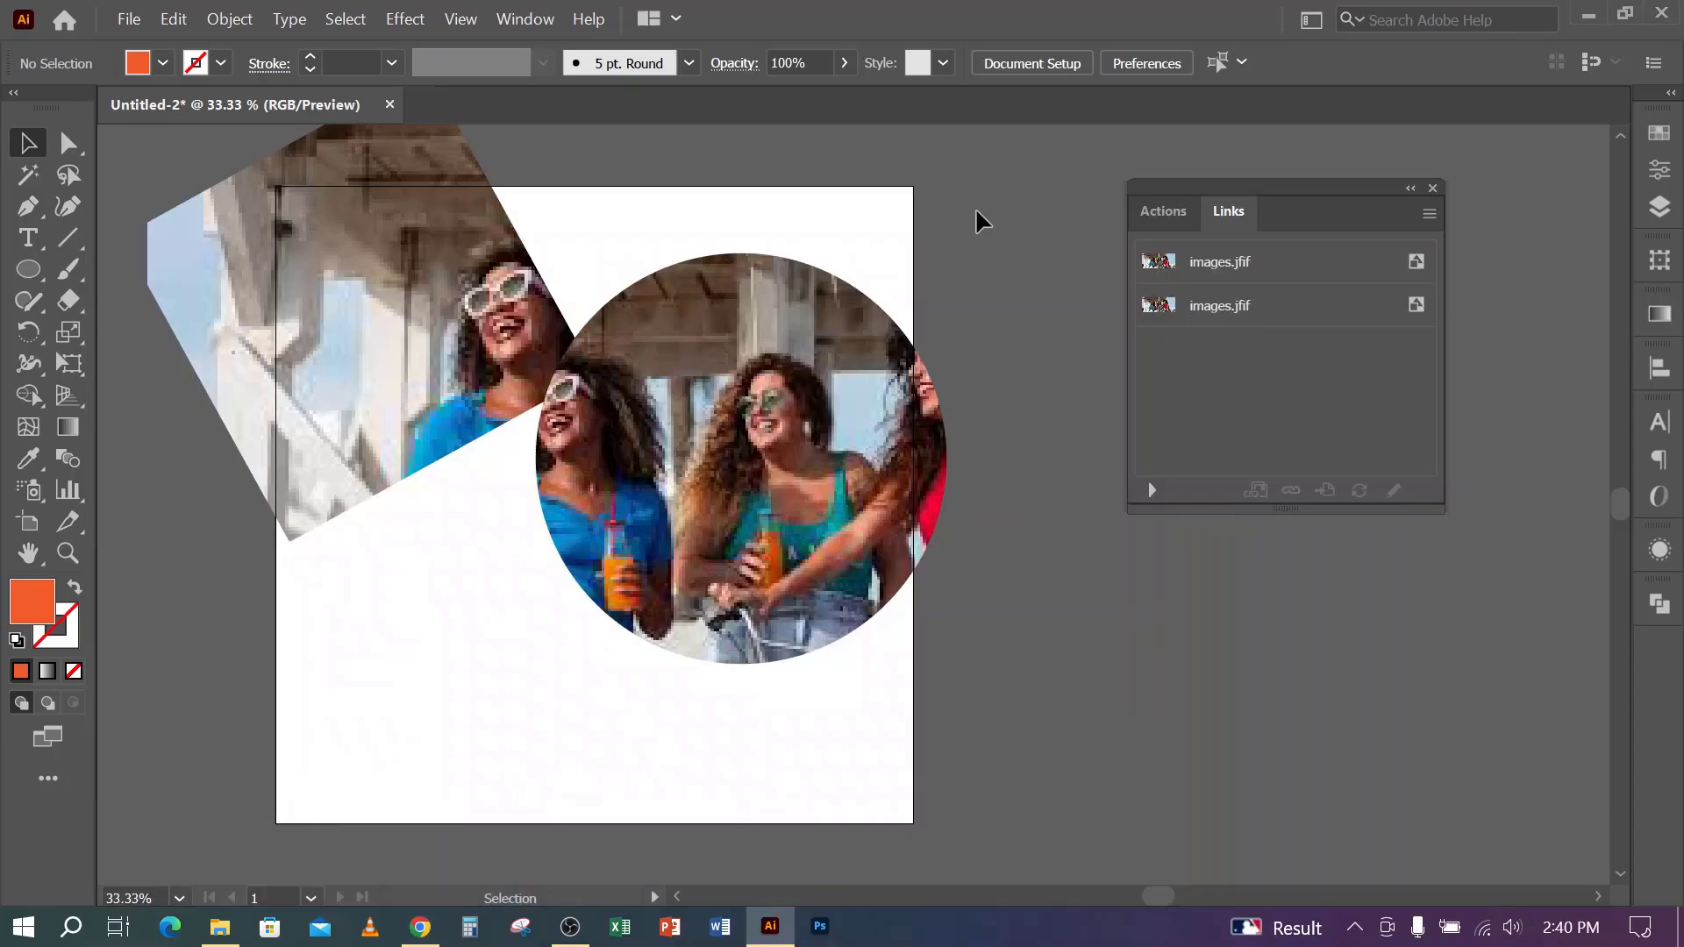
pyautogui.click(219, 927)
pyautogui.click(571, 728)
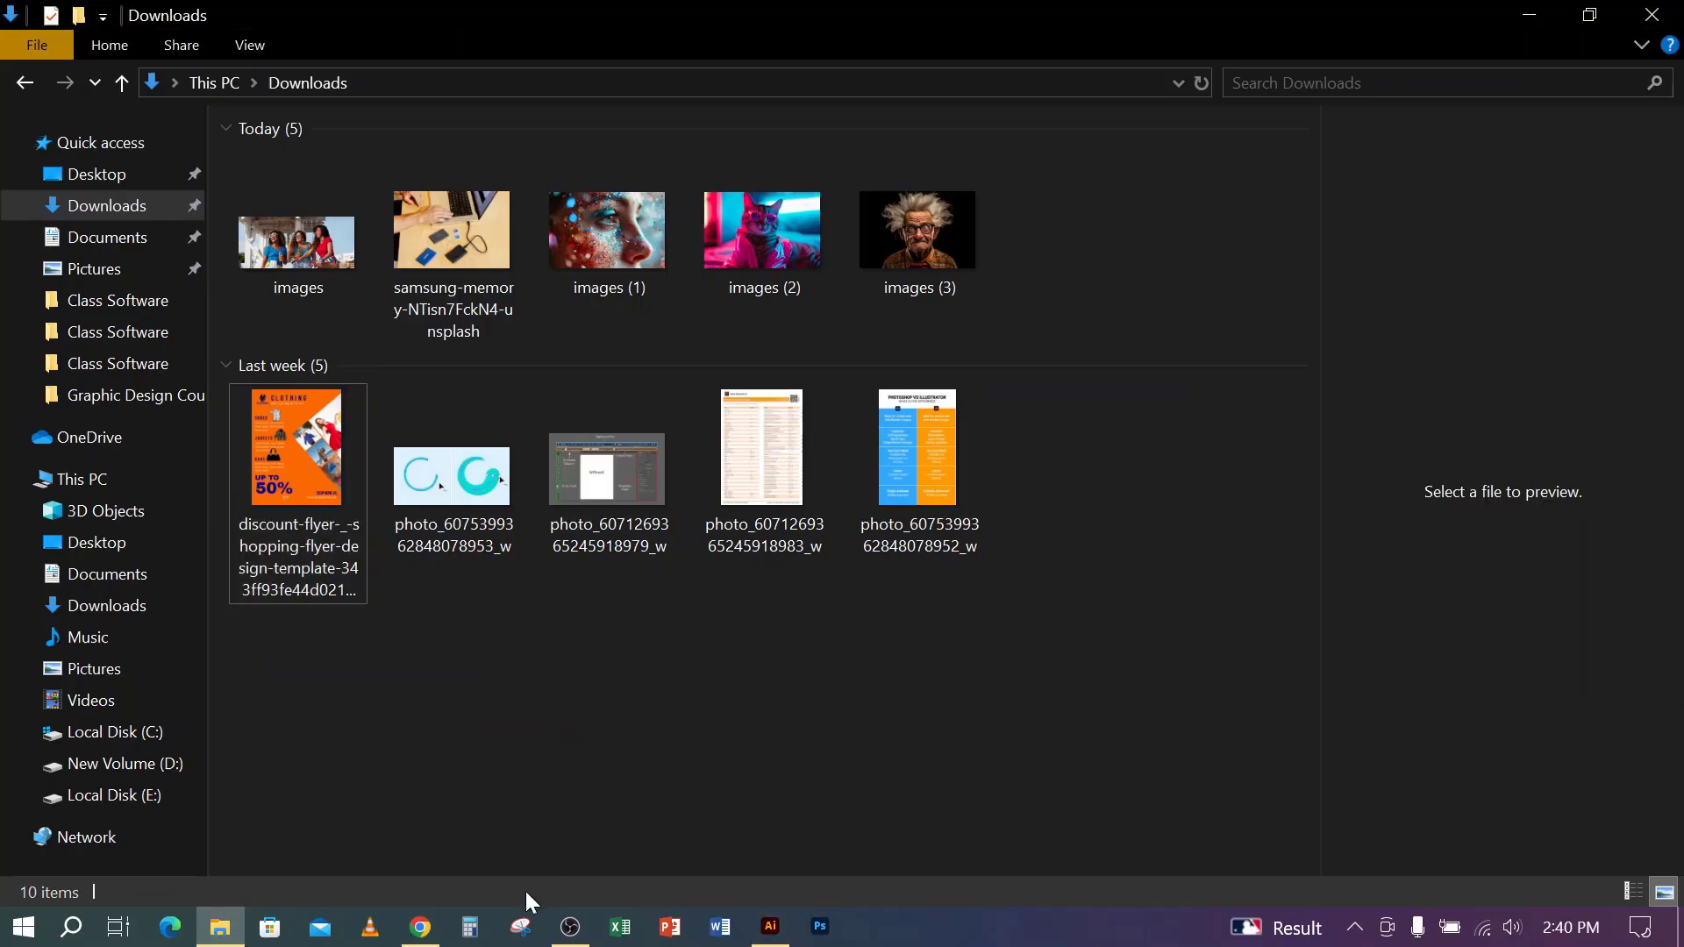
# - Switch back to Illustrator and delete all artwork, including both clip groups, from the document
pyautogui.click(769, 928)
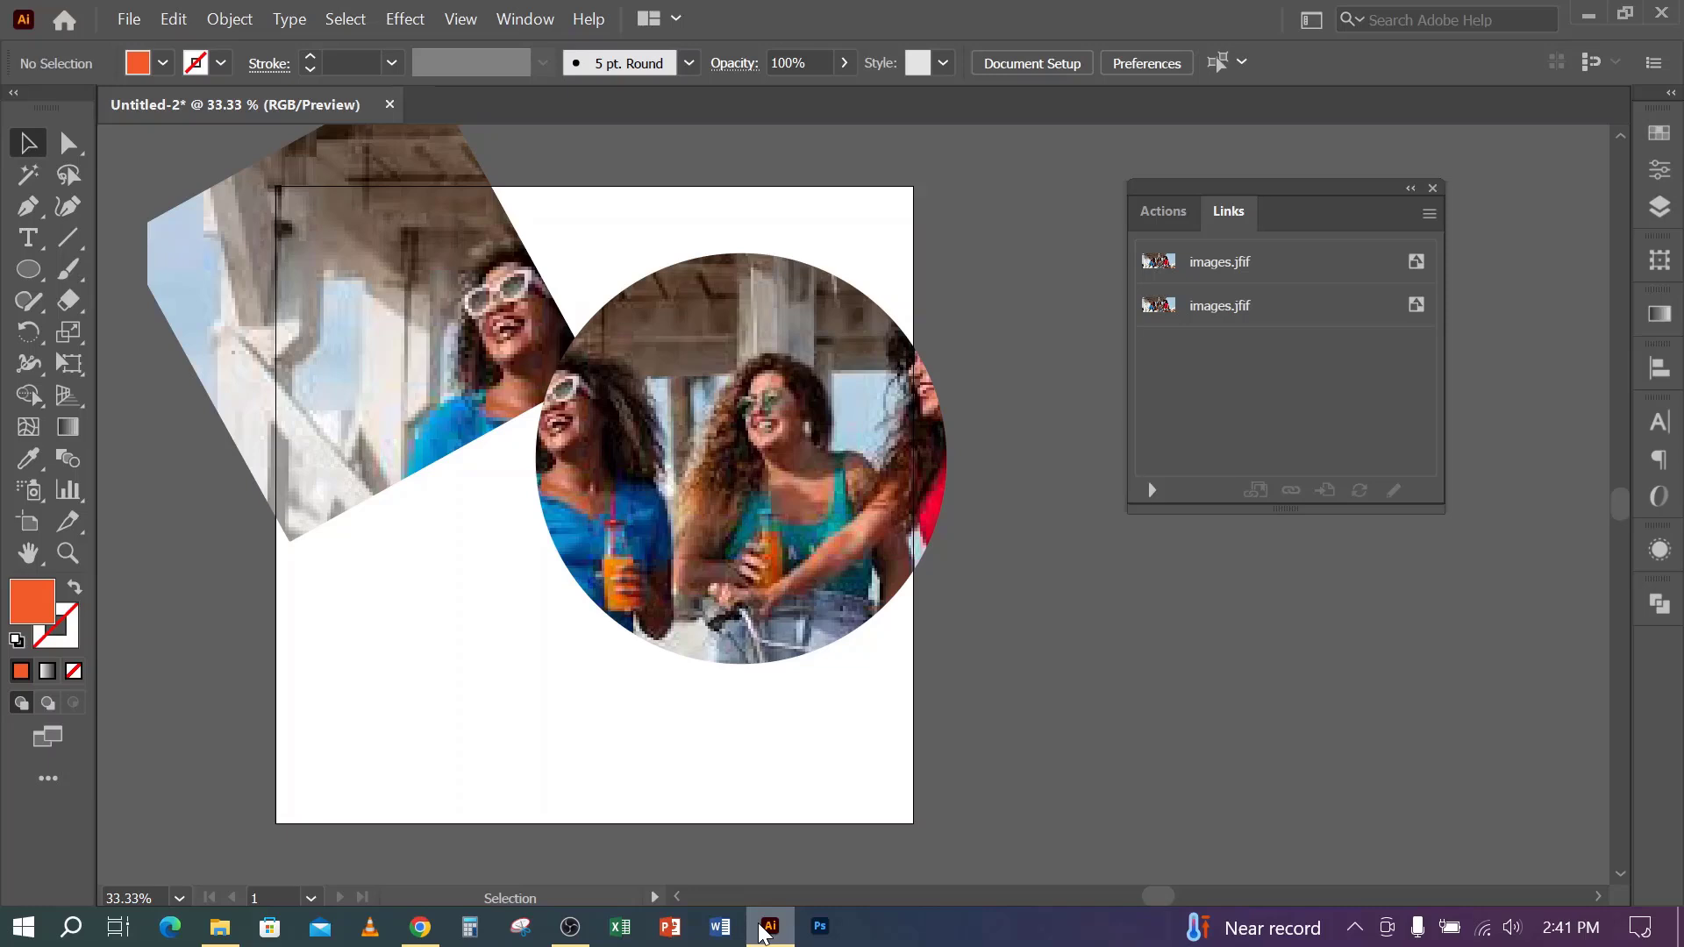
pyautogui.hotkey('ctrl', 'a')
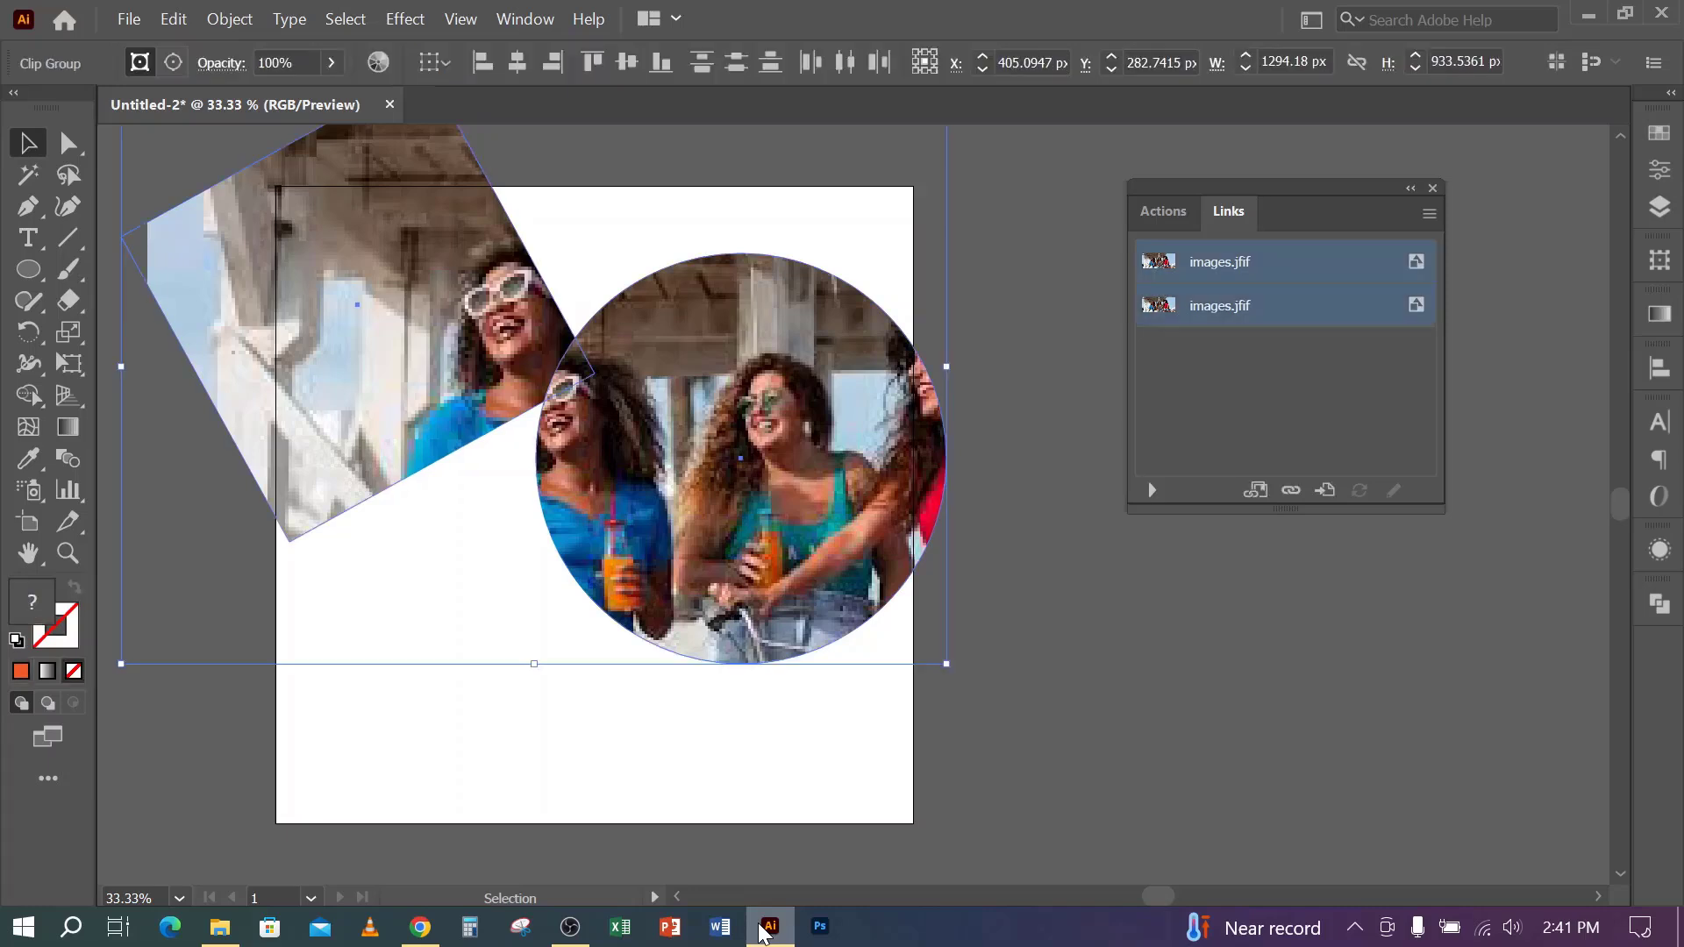
pyautogui.press('Delete')
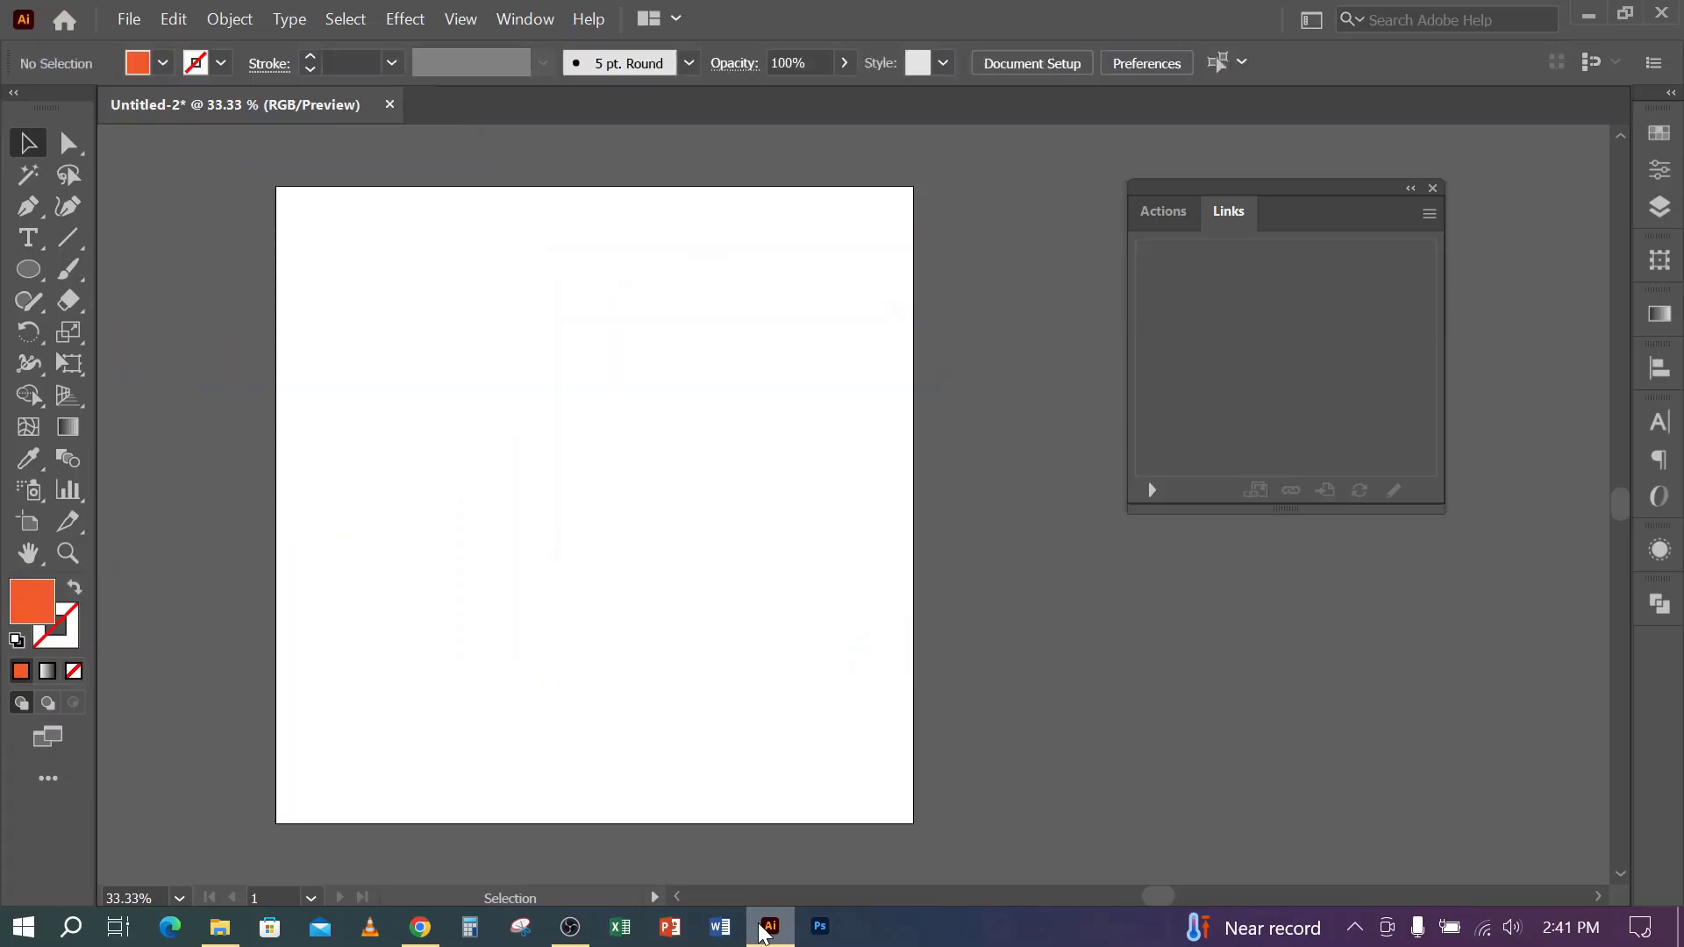
# - Draw an orange square on the empty canvas above the artboard's upper-left corner with the Rectangle tool
pyautogui.scroll(-1, 597, 526)
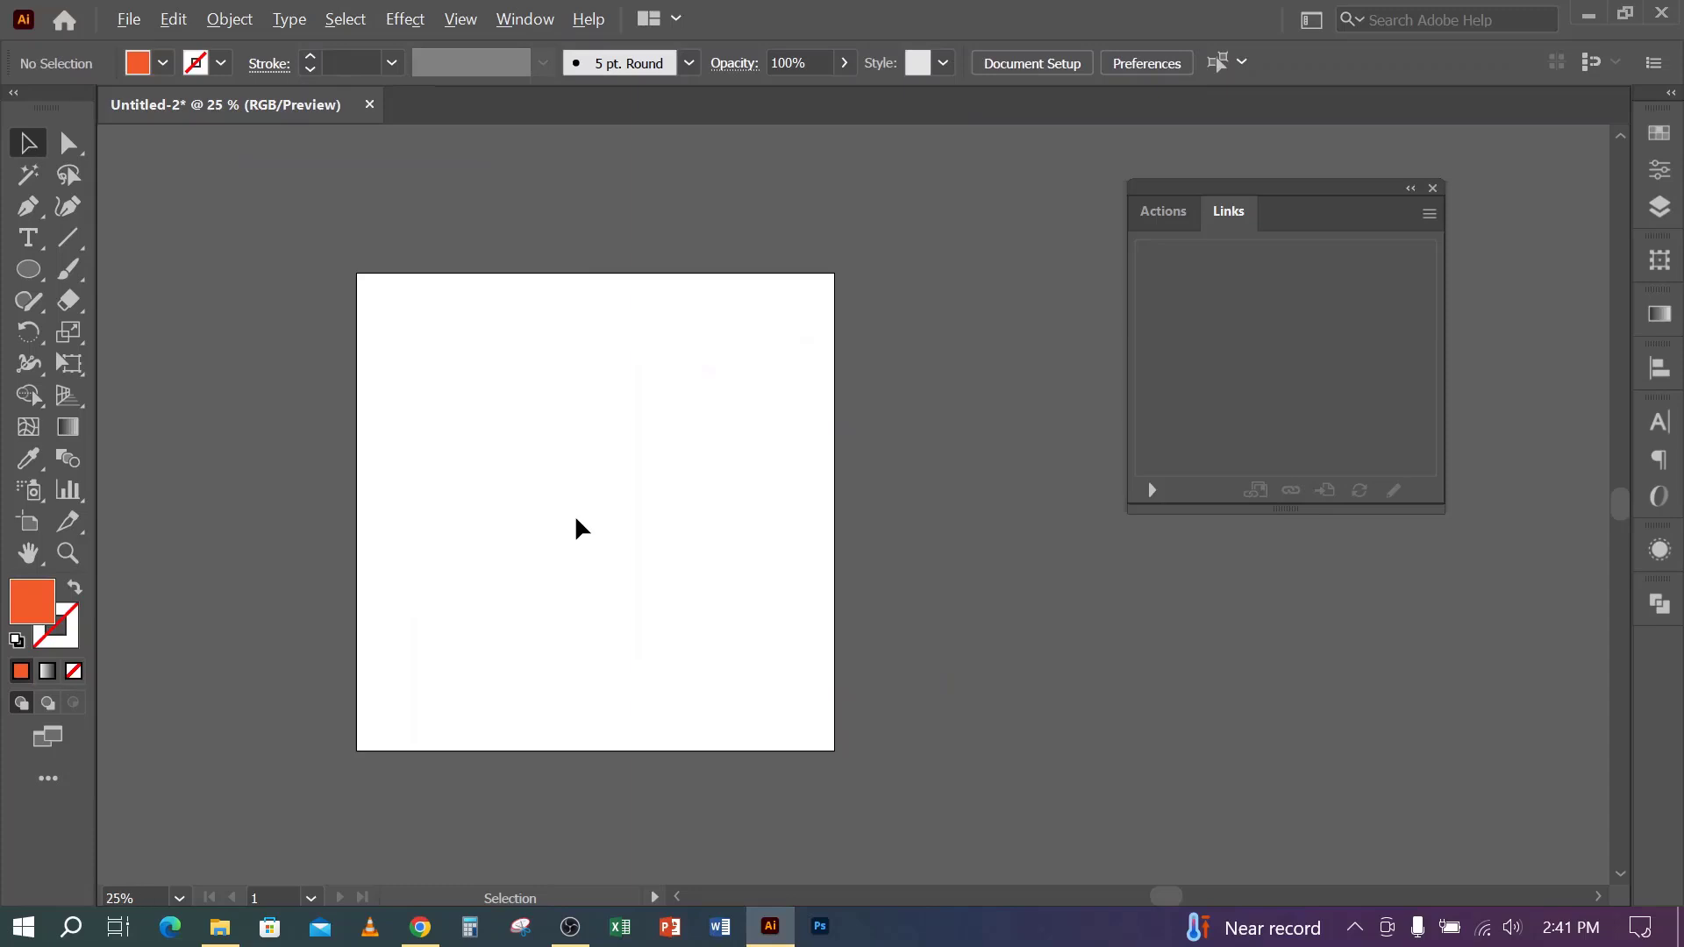
pyautogui.scroll(3, 553, 504)
pyautogui.press('space')
pyautogui.moveTo(572, 322); pyautogui.dragTo(630, 426)
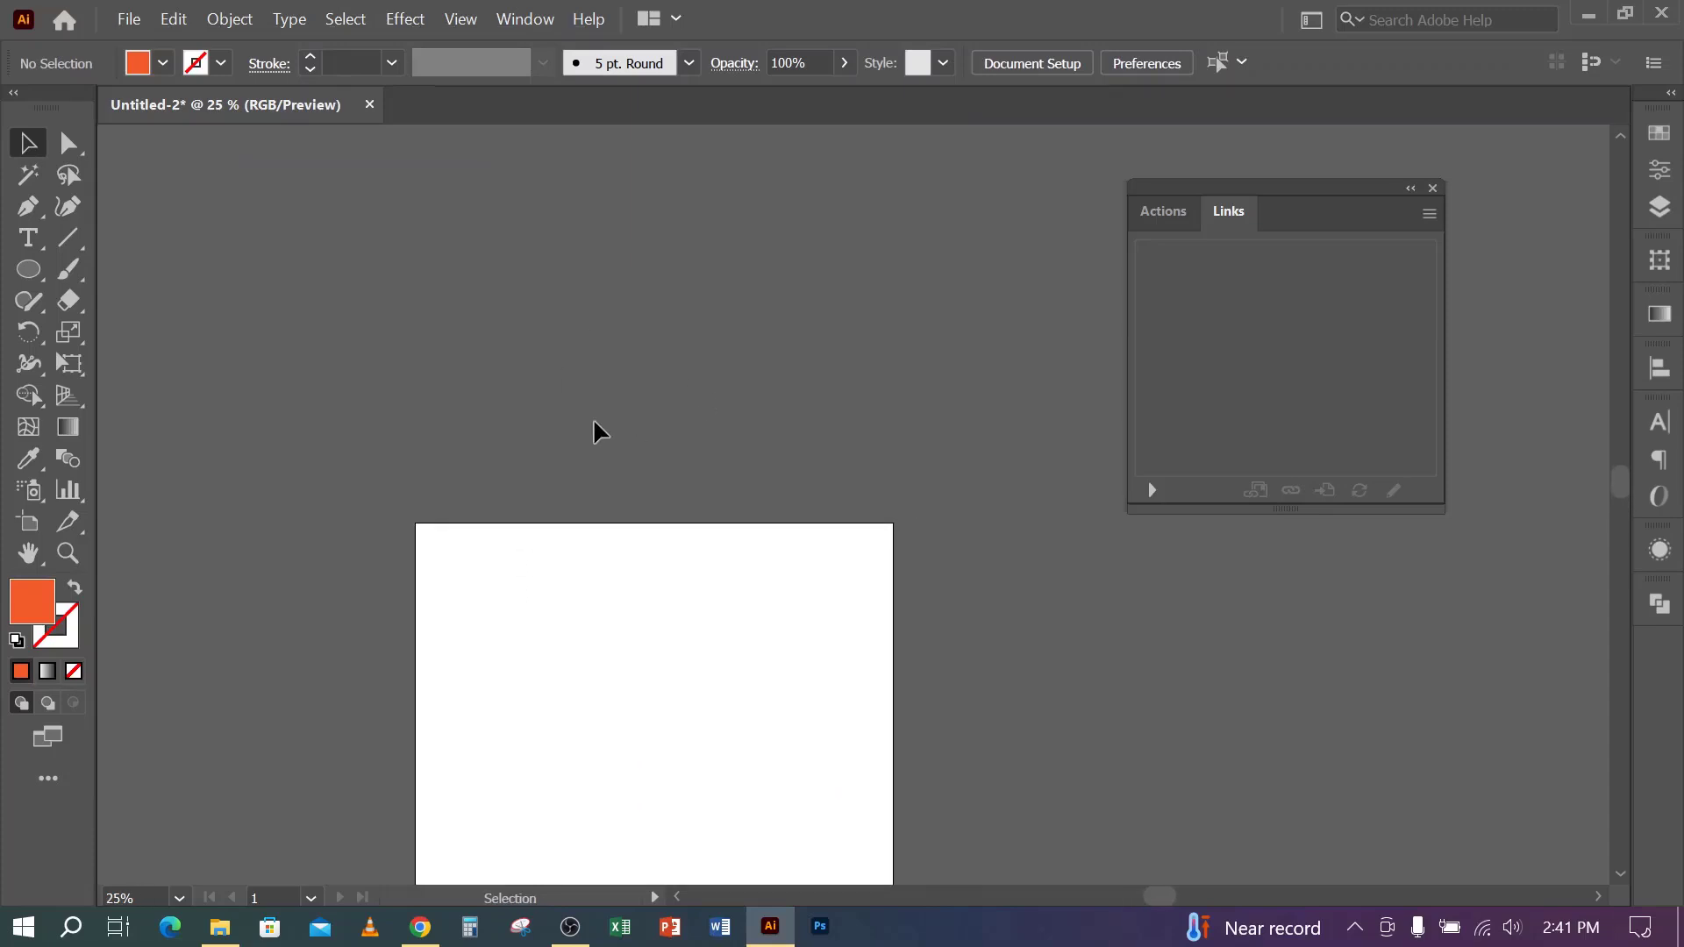
pyautogui.click(27, 270)
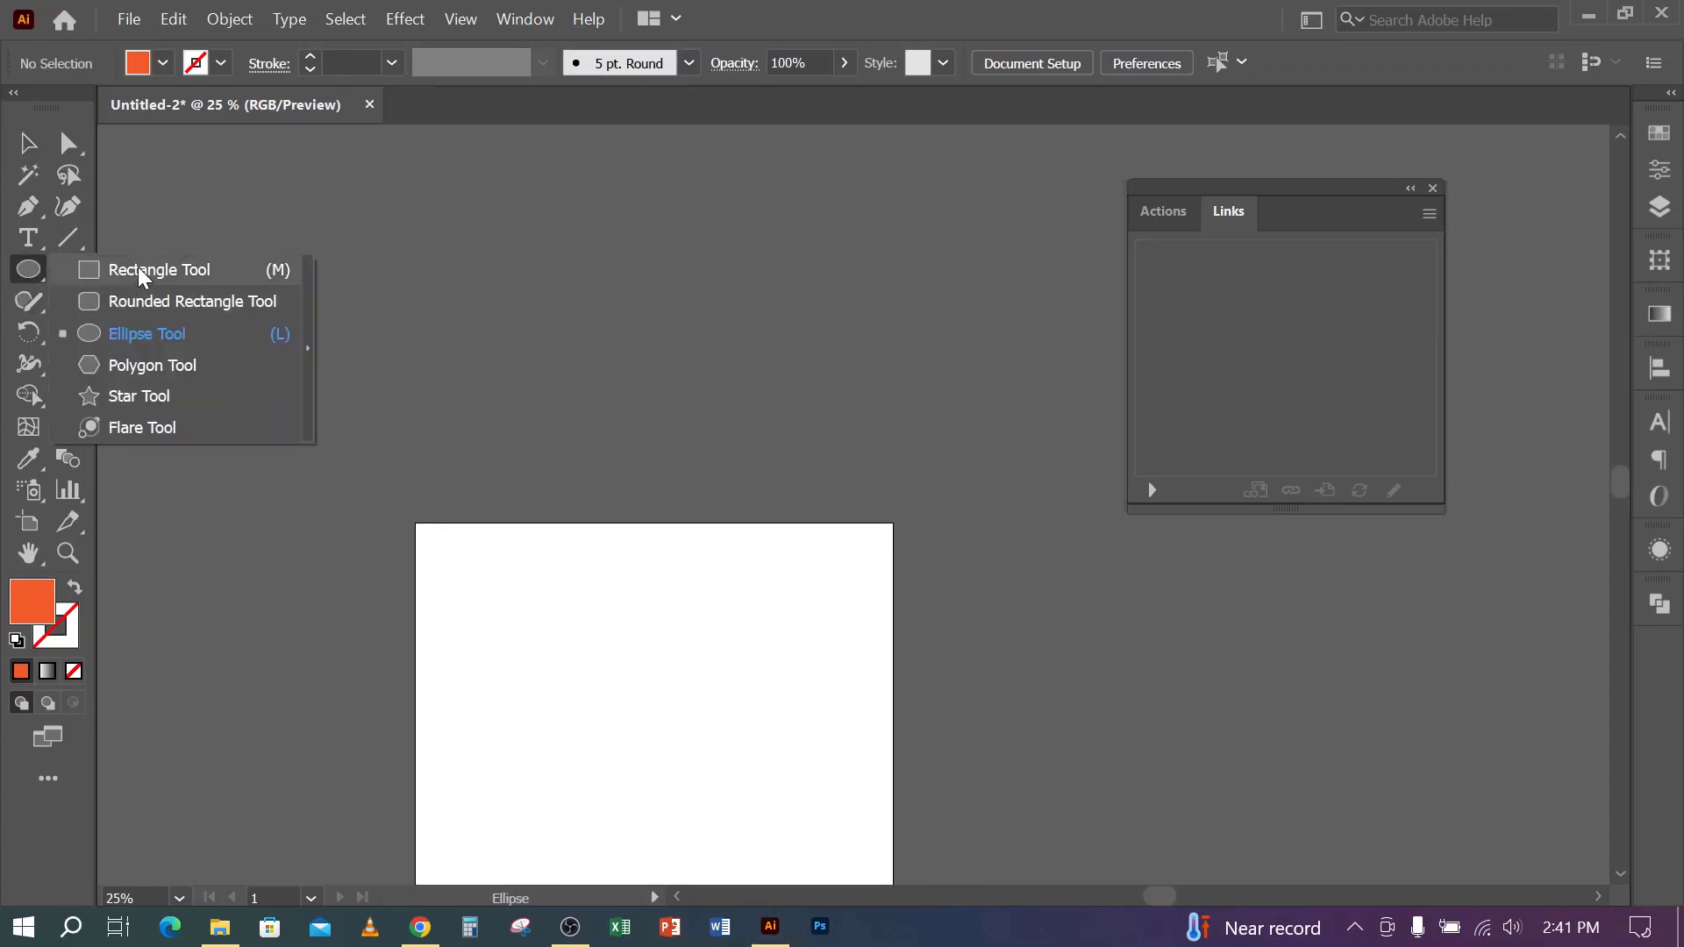
pyautogui.click(138, 270)
pyautogui.moveTo(293, 263); pyautogui.dragTo(478, 448)
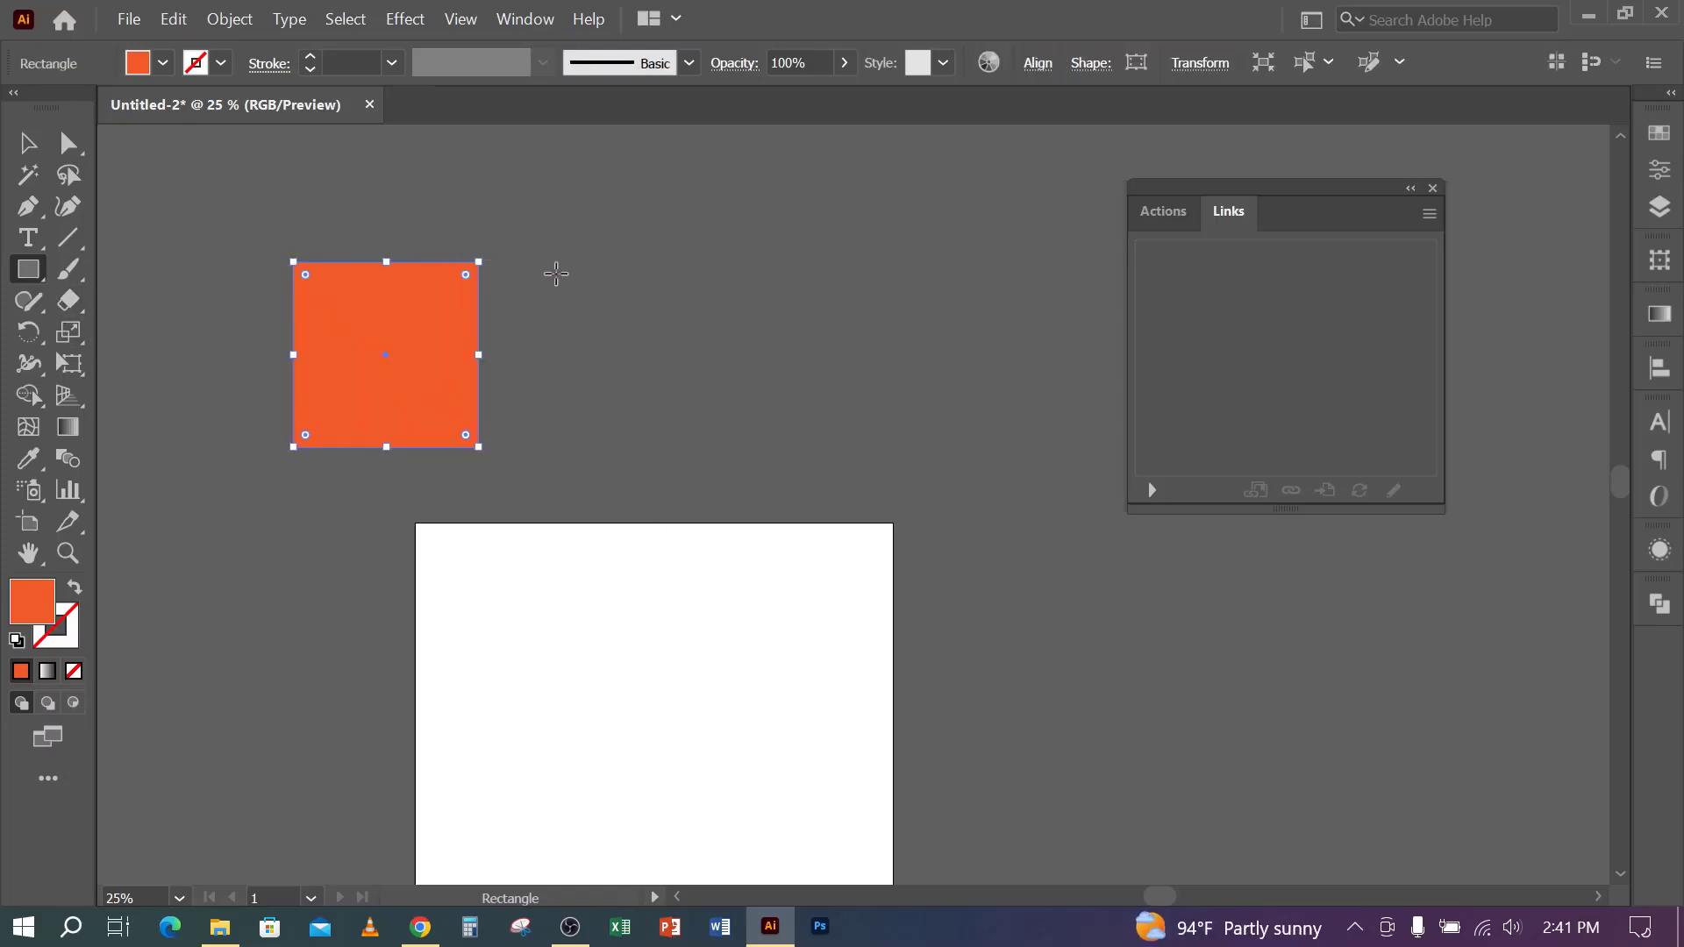
# - Draw an orange circle slightly larger than the square, beside it above the artboard, with the Ellipse tool
pyautogui.click(26, 270)
pyautogui.click(131, 338)
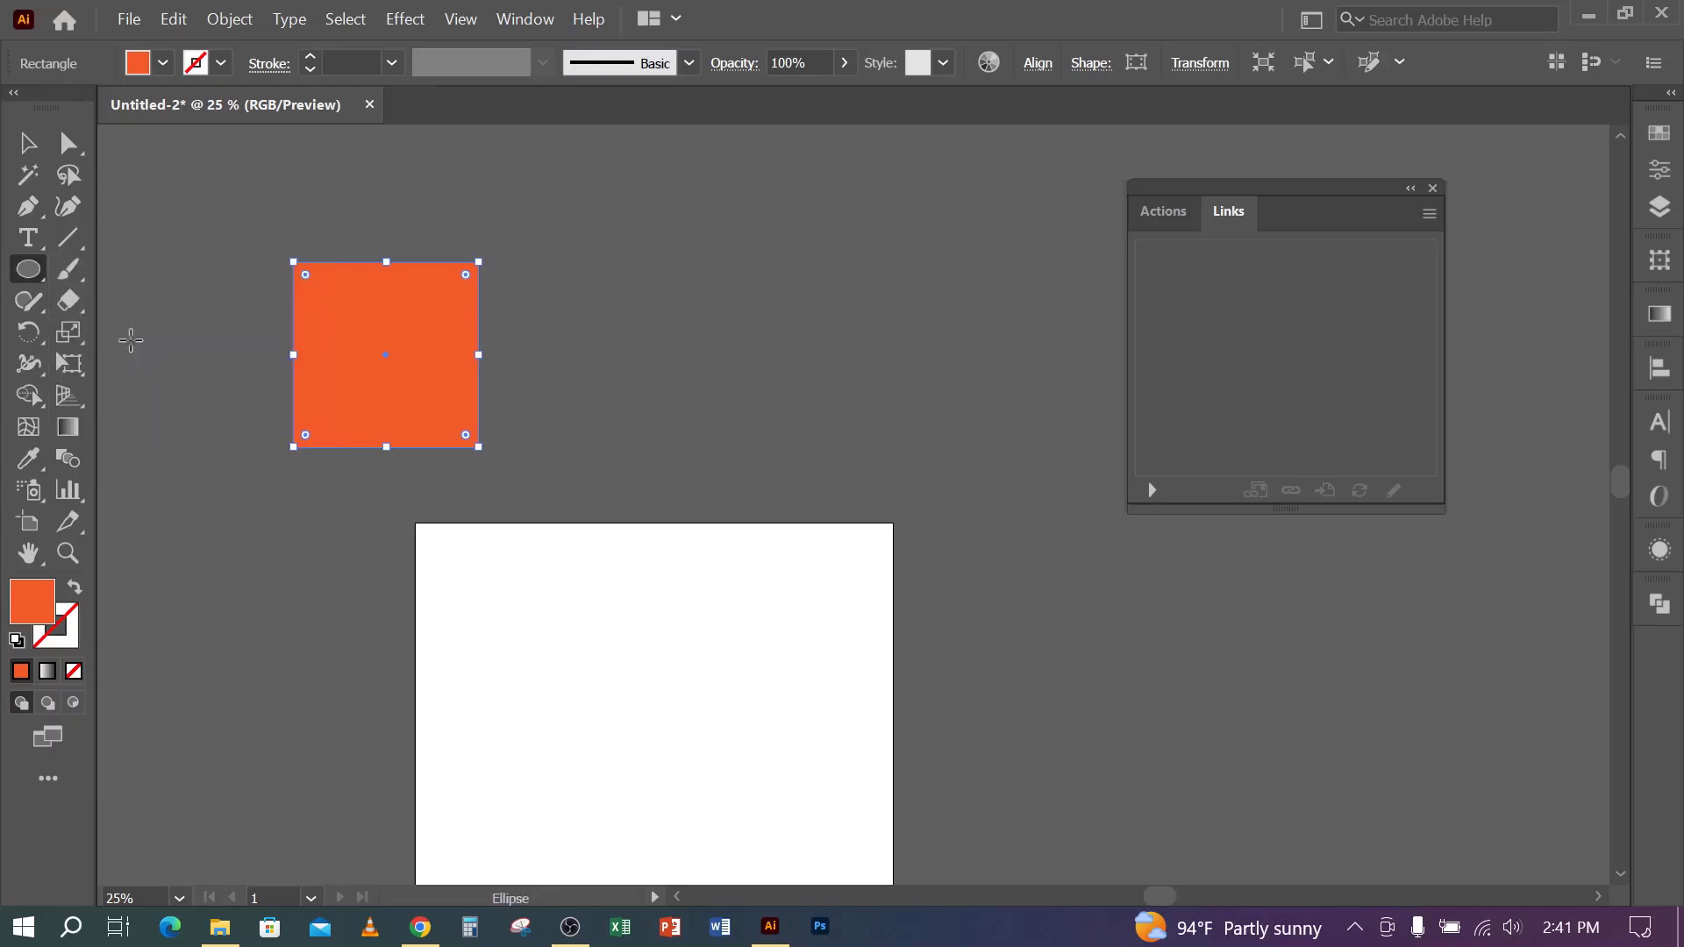
pyautogui.moveTo(645, 278); pyautogui.dragTo(855, 487)
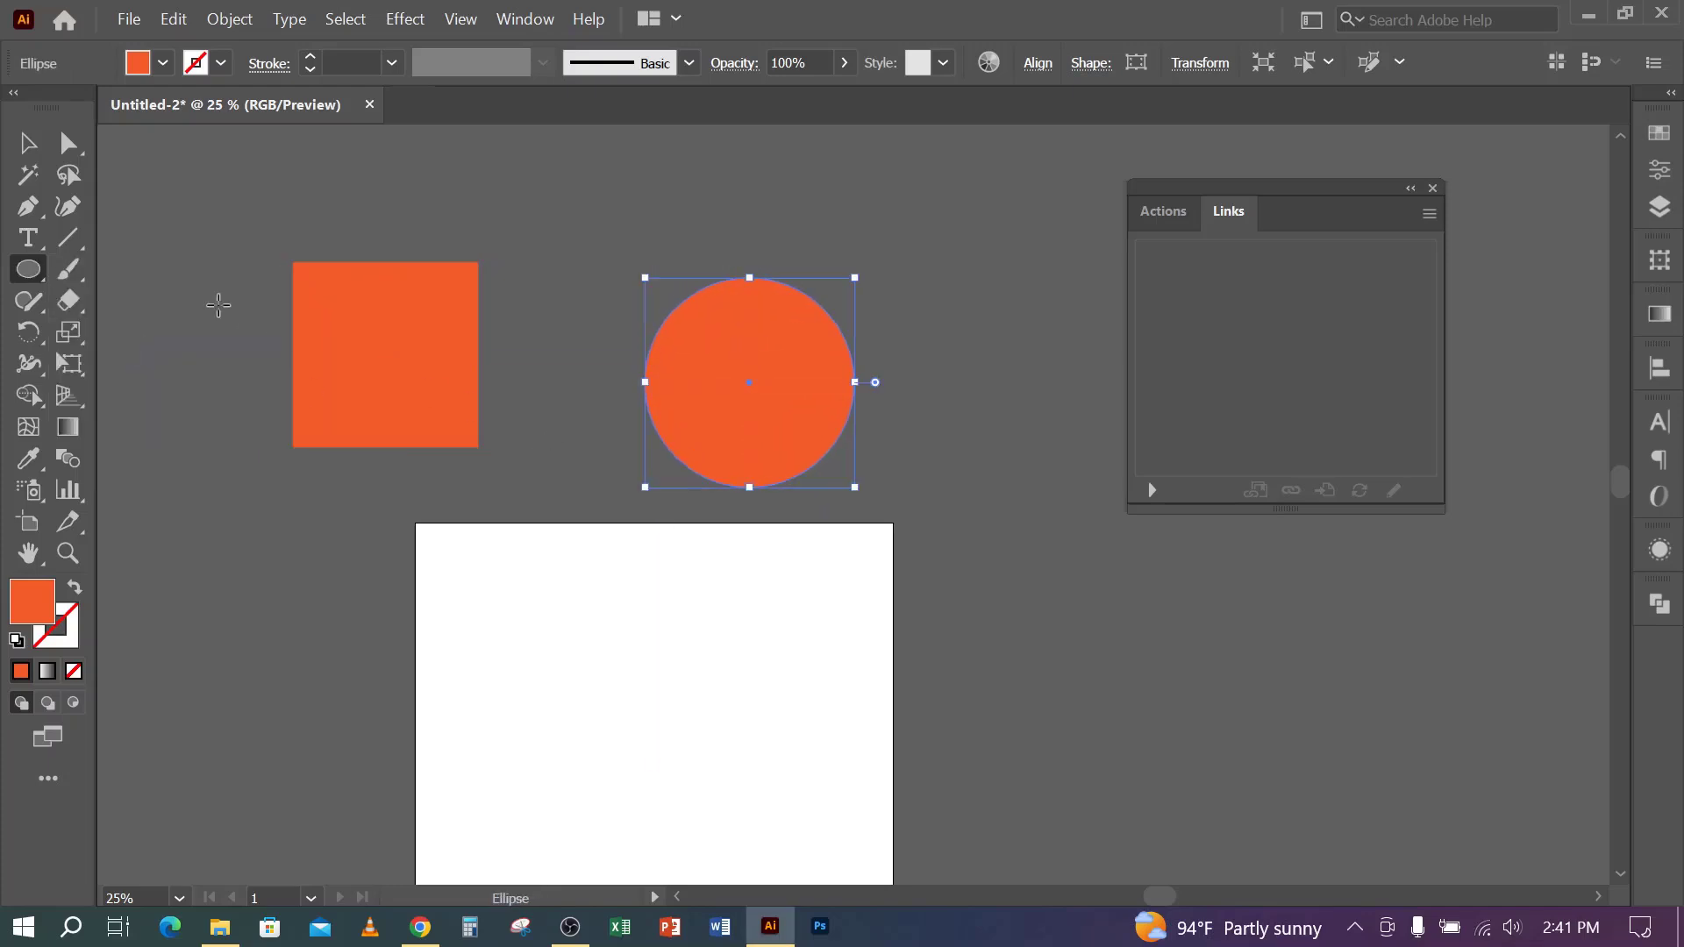
# - Draw a large orange five-pointed star over the artboard's upper-left corner with the Star tool, then deselect it
pyautogui.click(27, 274)
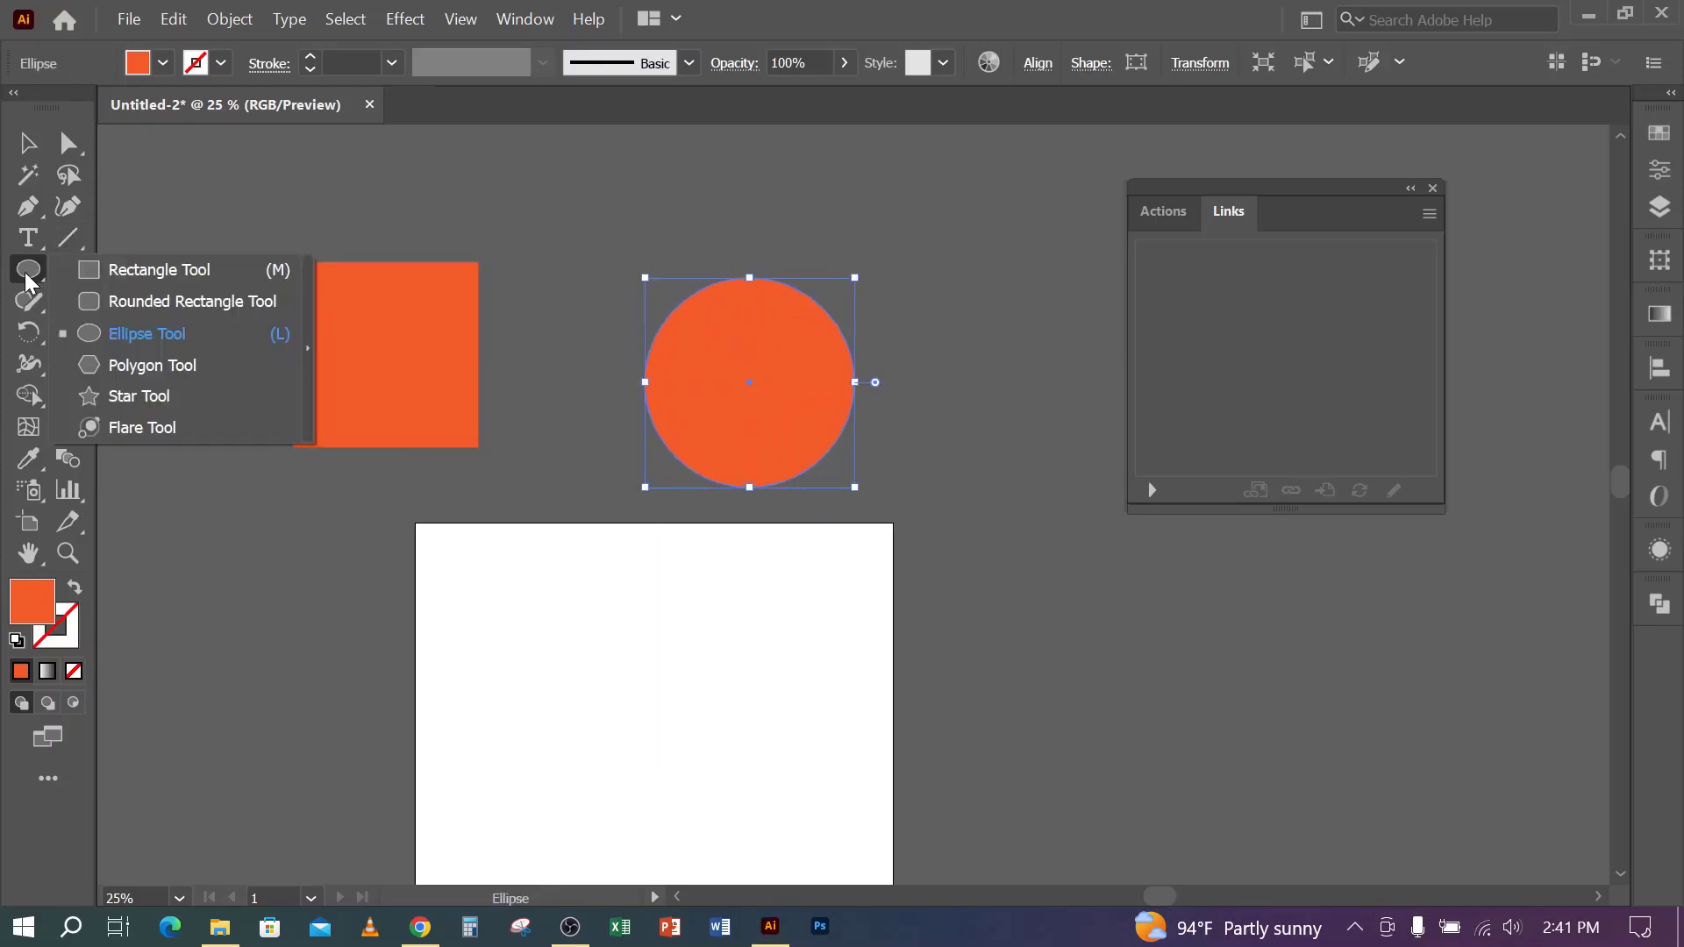
pyautogui.click(123, 396)
pyautogui.scroll(-3, 395, 444)
pyautogui.moveTo(478, 421); pyautogui.dragTo(613, 500)
pyautogui.click(27, 143)
pyautogui.click(232, 387)
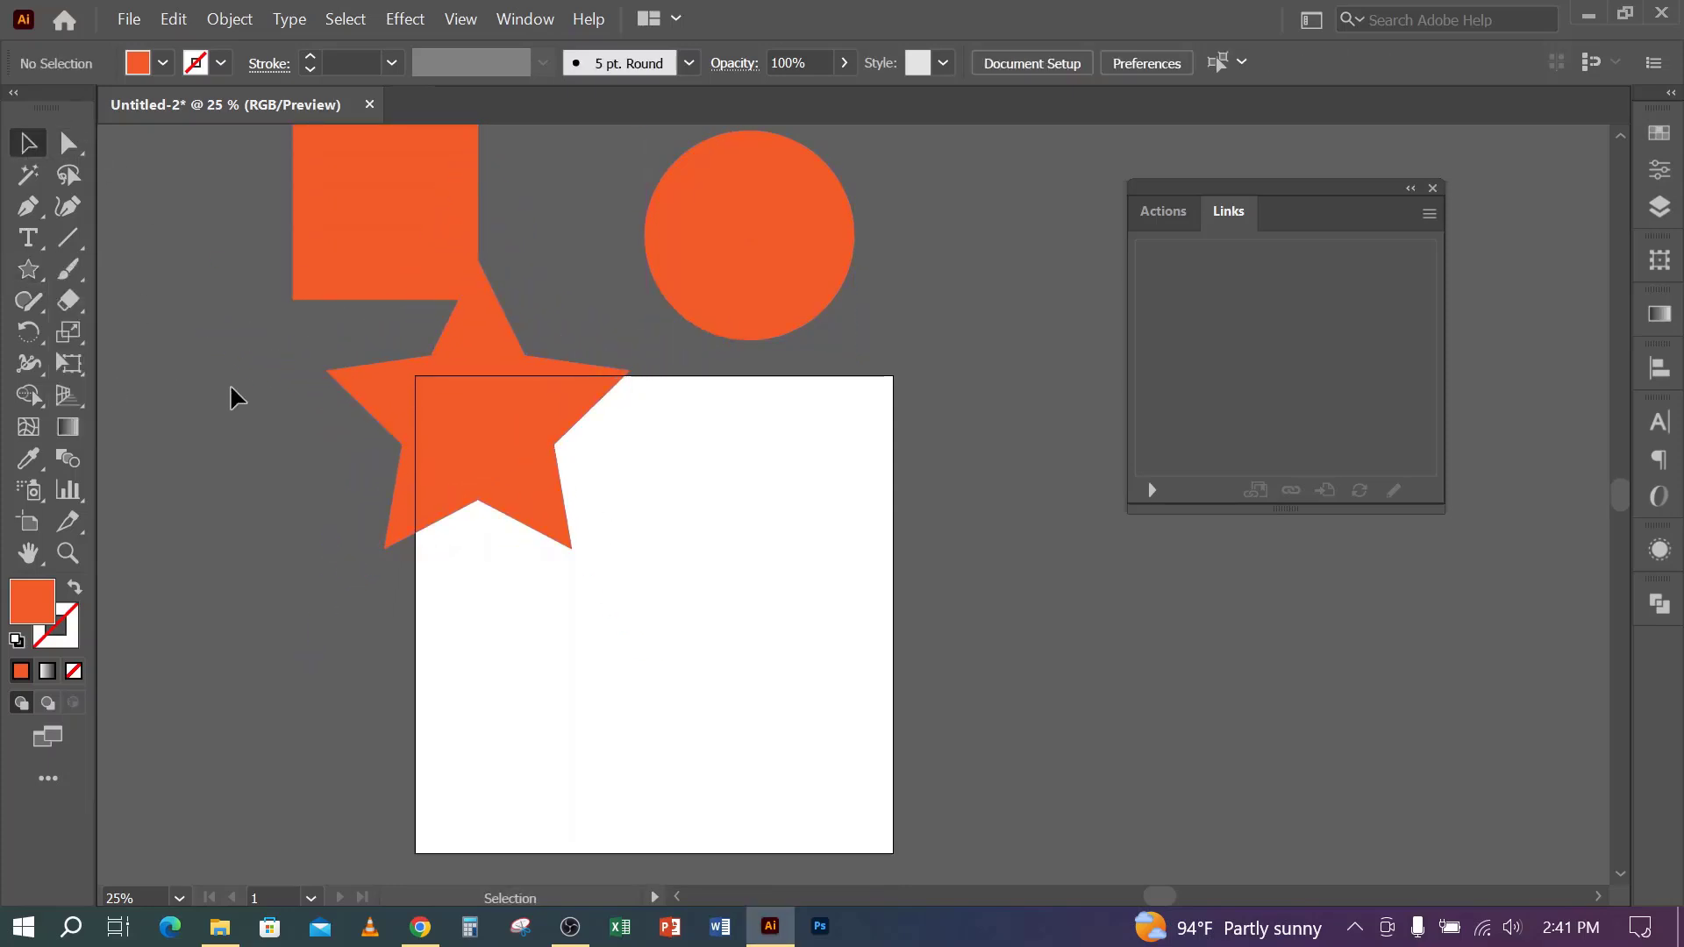
# - Move the orange star fully onto the upper part of the white artboard and deselect it
pyautogui.moveTo(459, 387); pyautogui.dragTo(590, 529)
pyautogui.click(432, 430)
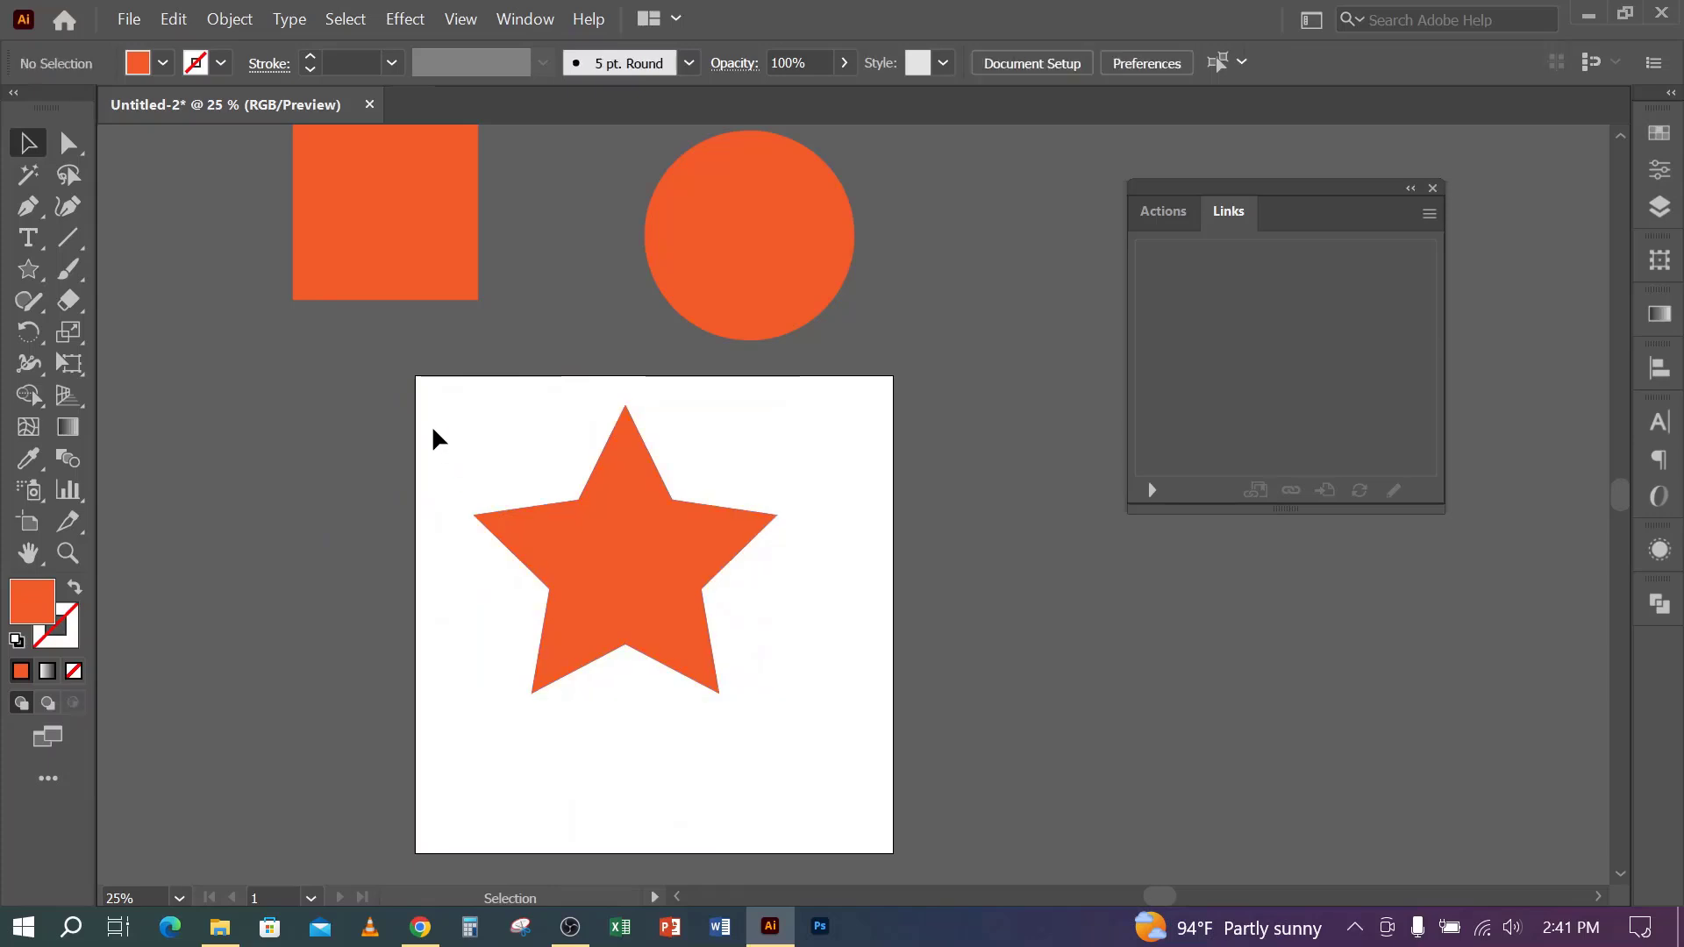
pyautogui.scroll(1, 596, 484)
pyautogui.scroll(-1, 596, 484)
pyautogui.scroll(2, 595, 484)
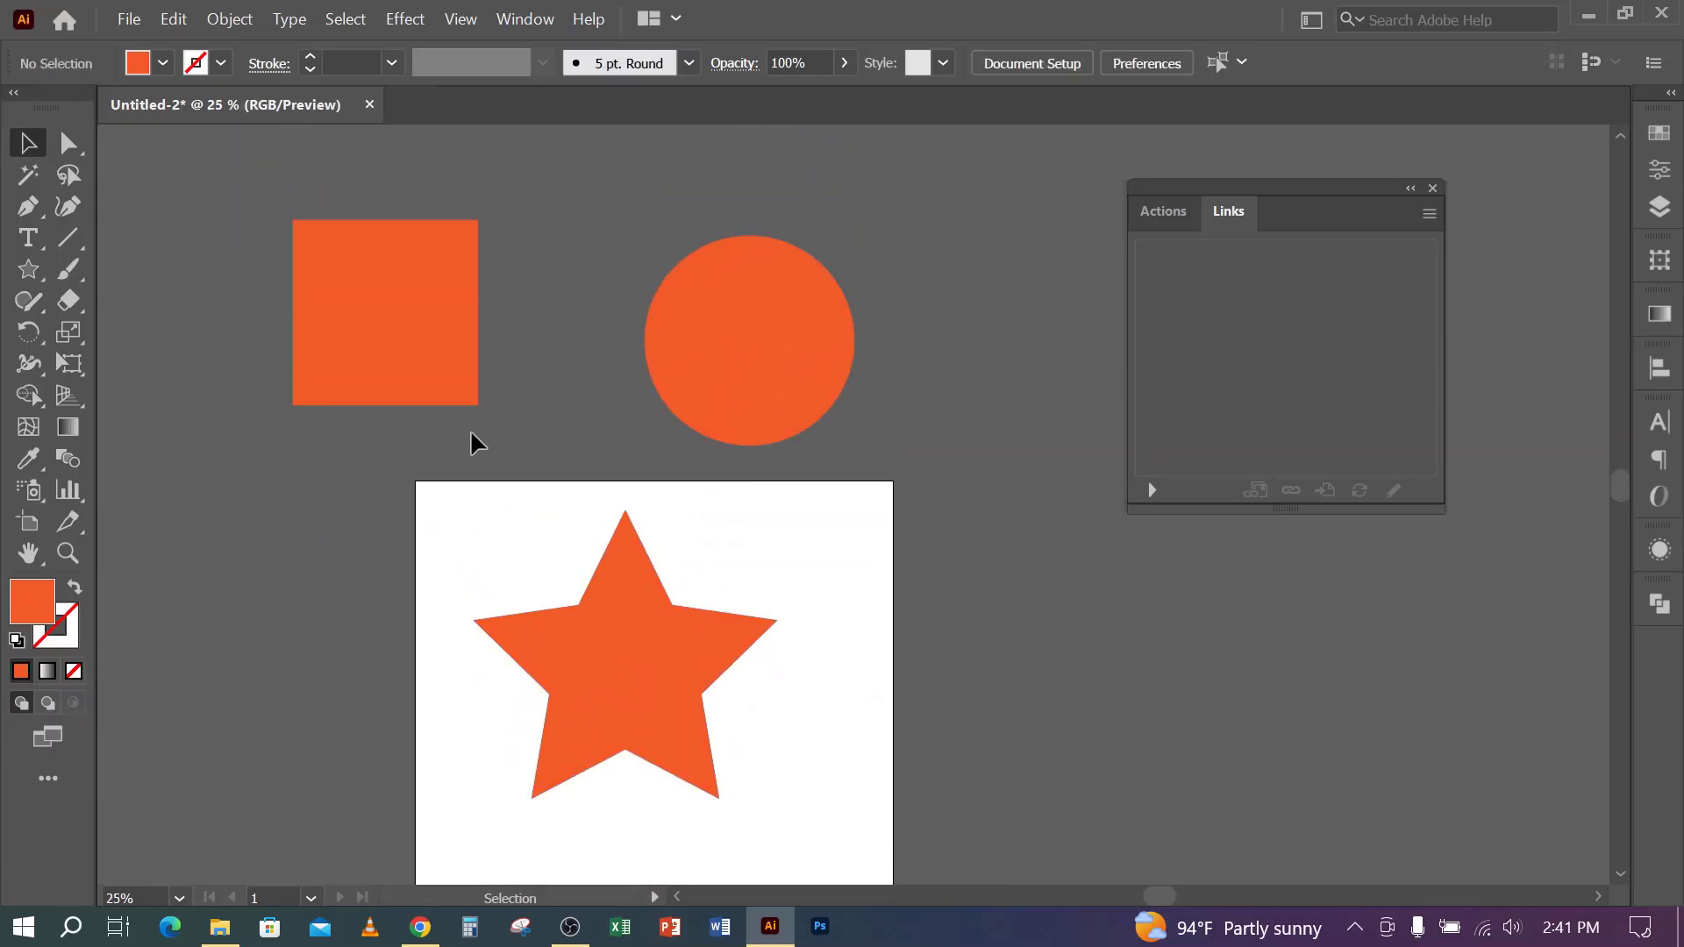
# - Place images (3) from the Downloads folder above the artboard, sized and positioned to cover the orange square
pyautogui.click(128, 18)
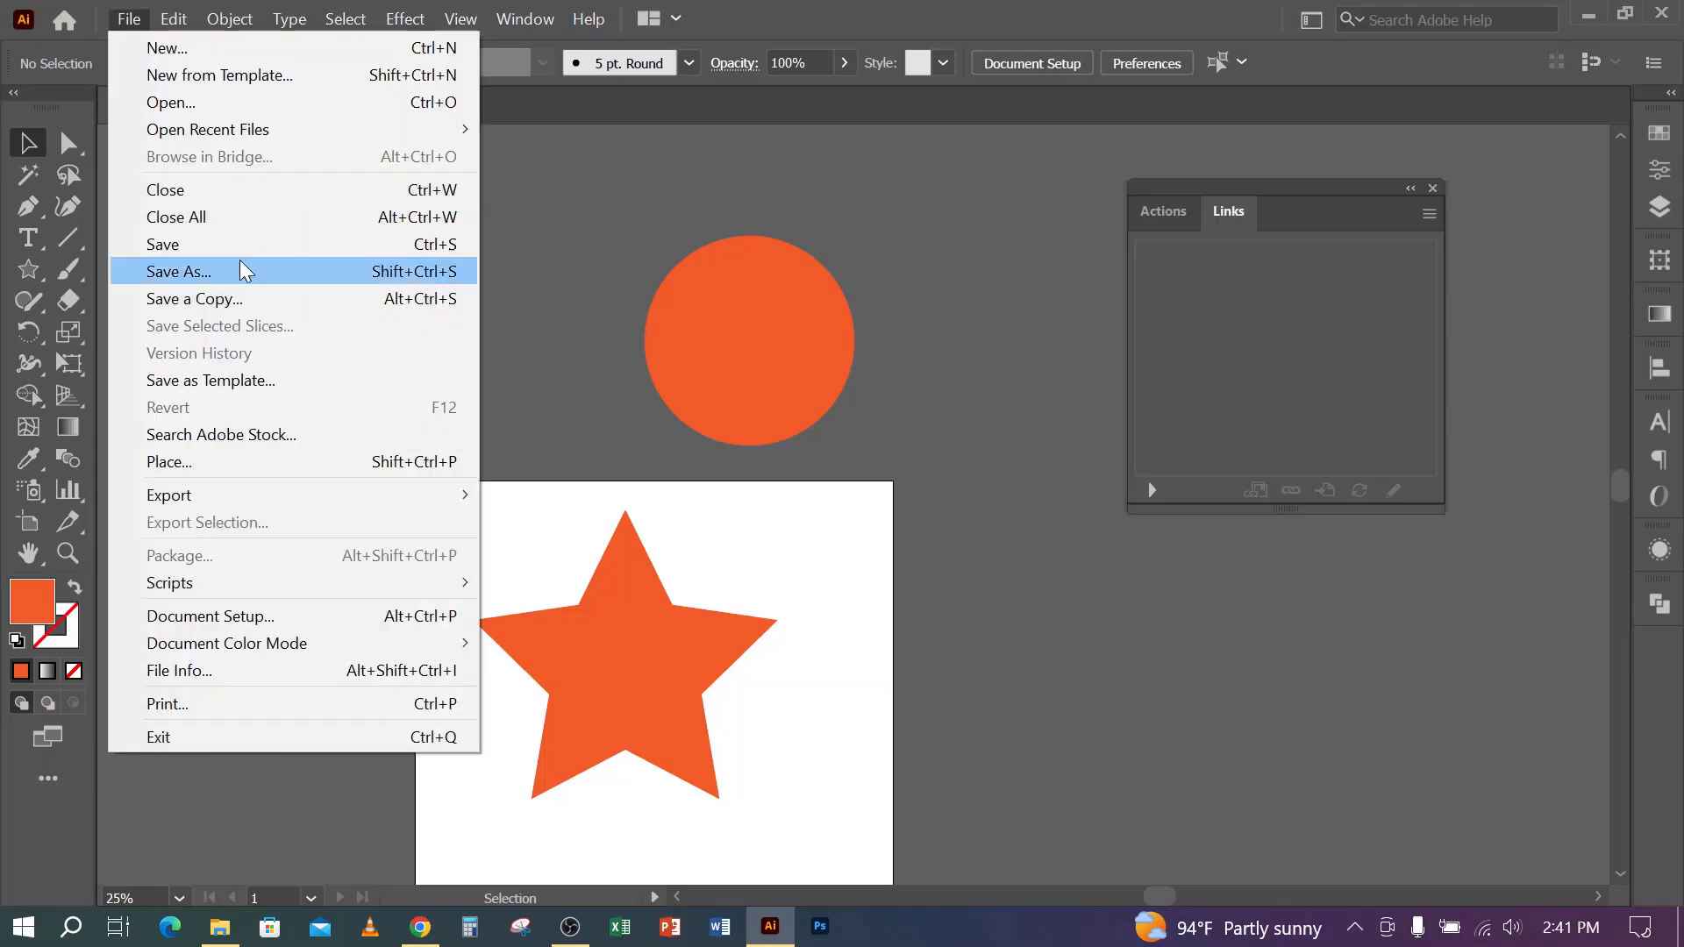
pyautogui.click(207, 465)
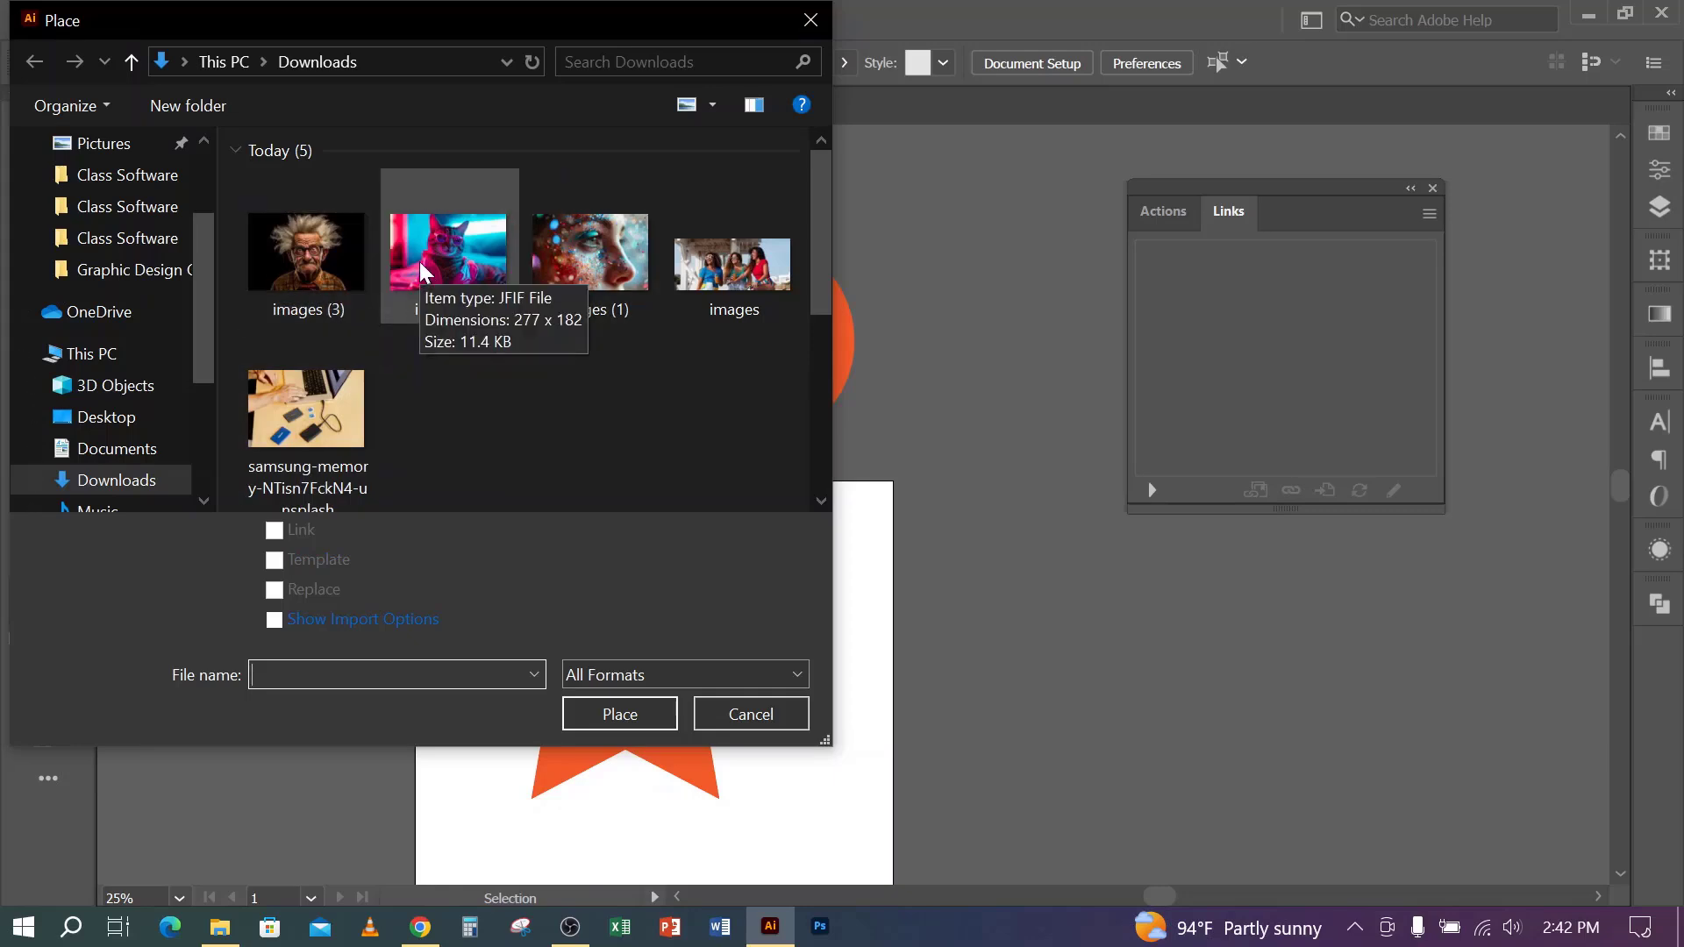
pyautogui.click(303, 263)
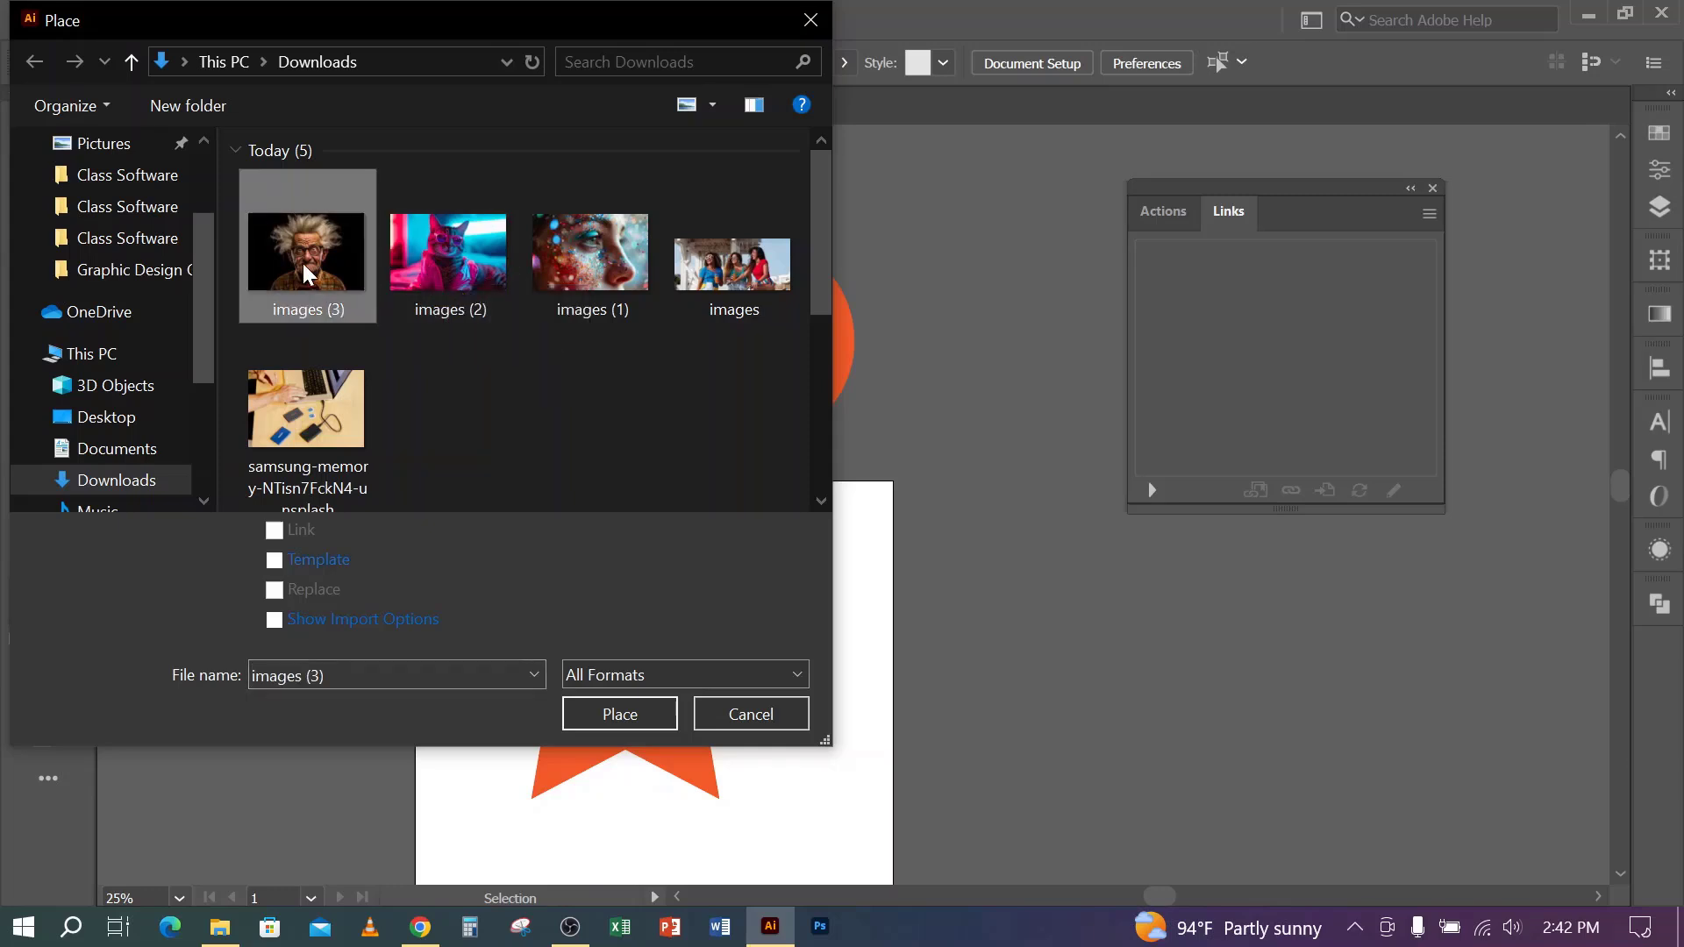
pyautogui.click(592, 717)
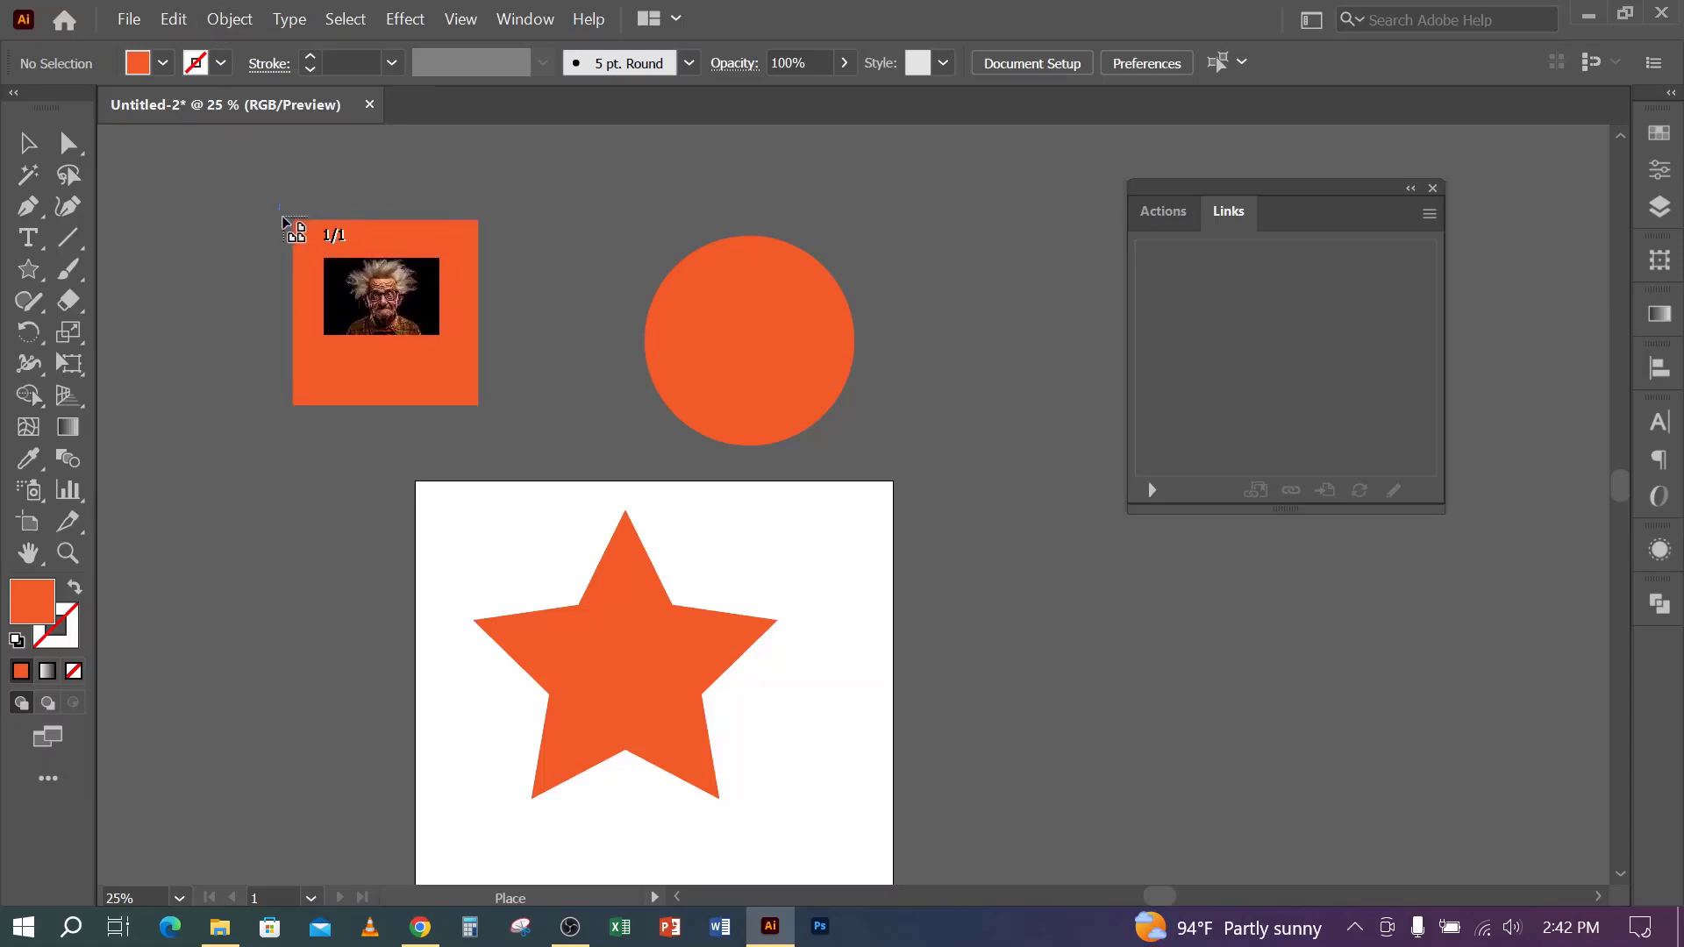
pyautogui.moveTo(279, 206); pyautogui.dragTo(588, 465)
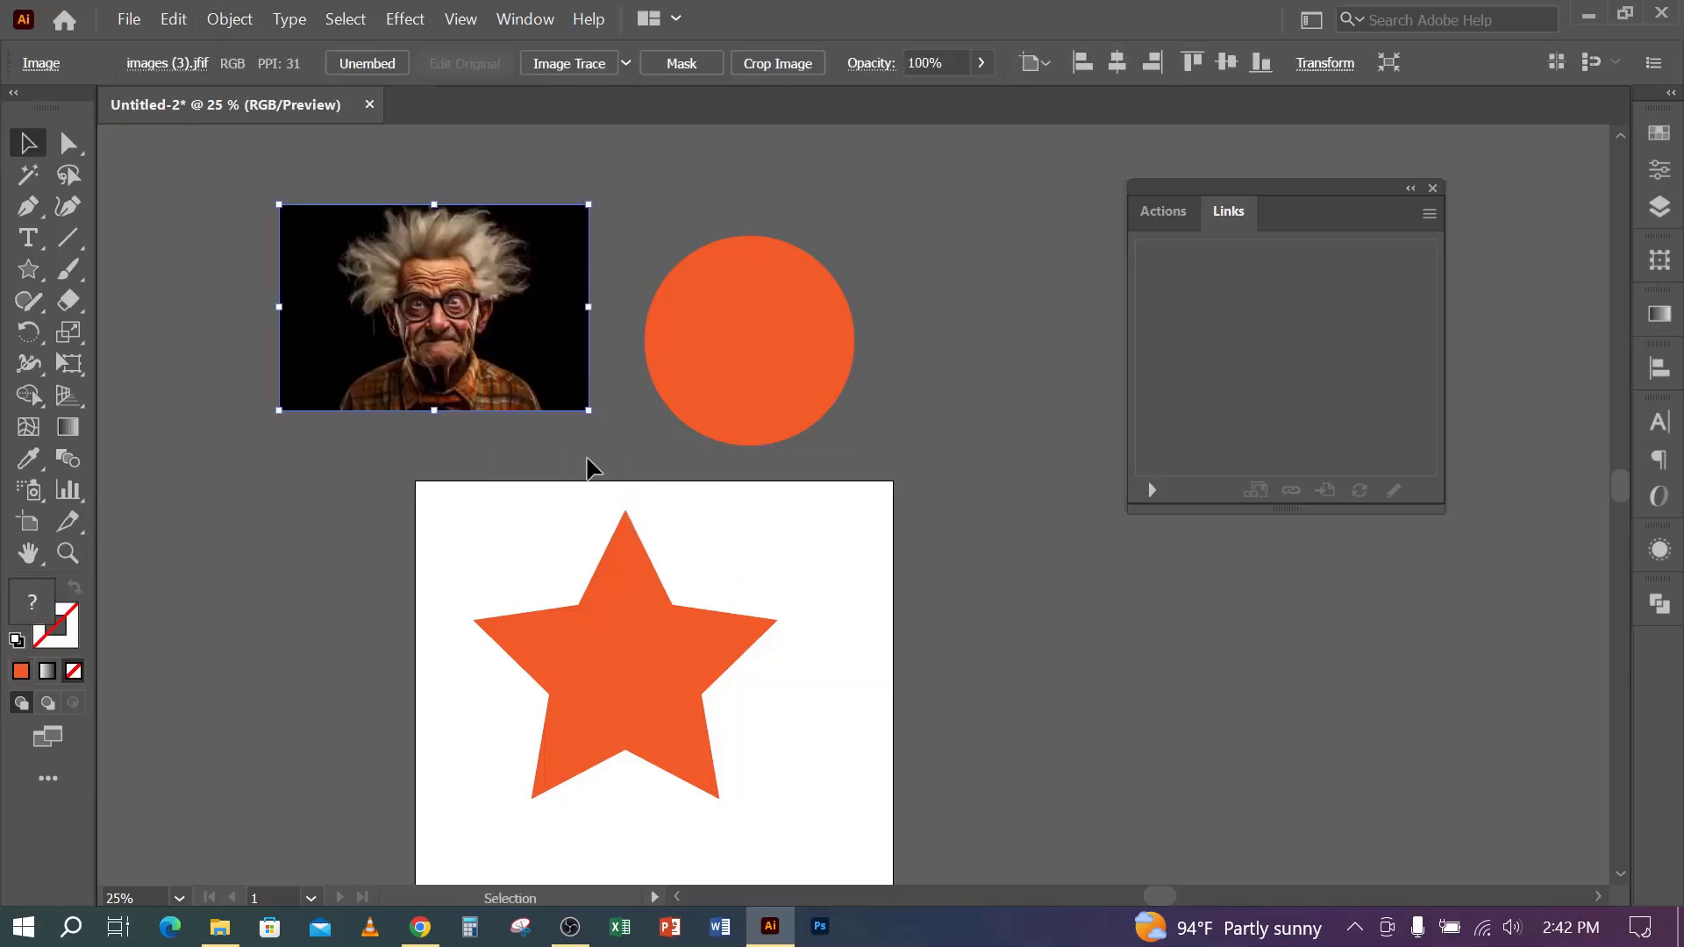
pyautogui.moveTo(498, 300); pyautogui.dragTo(470, 300)
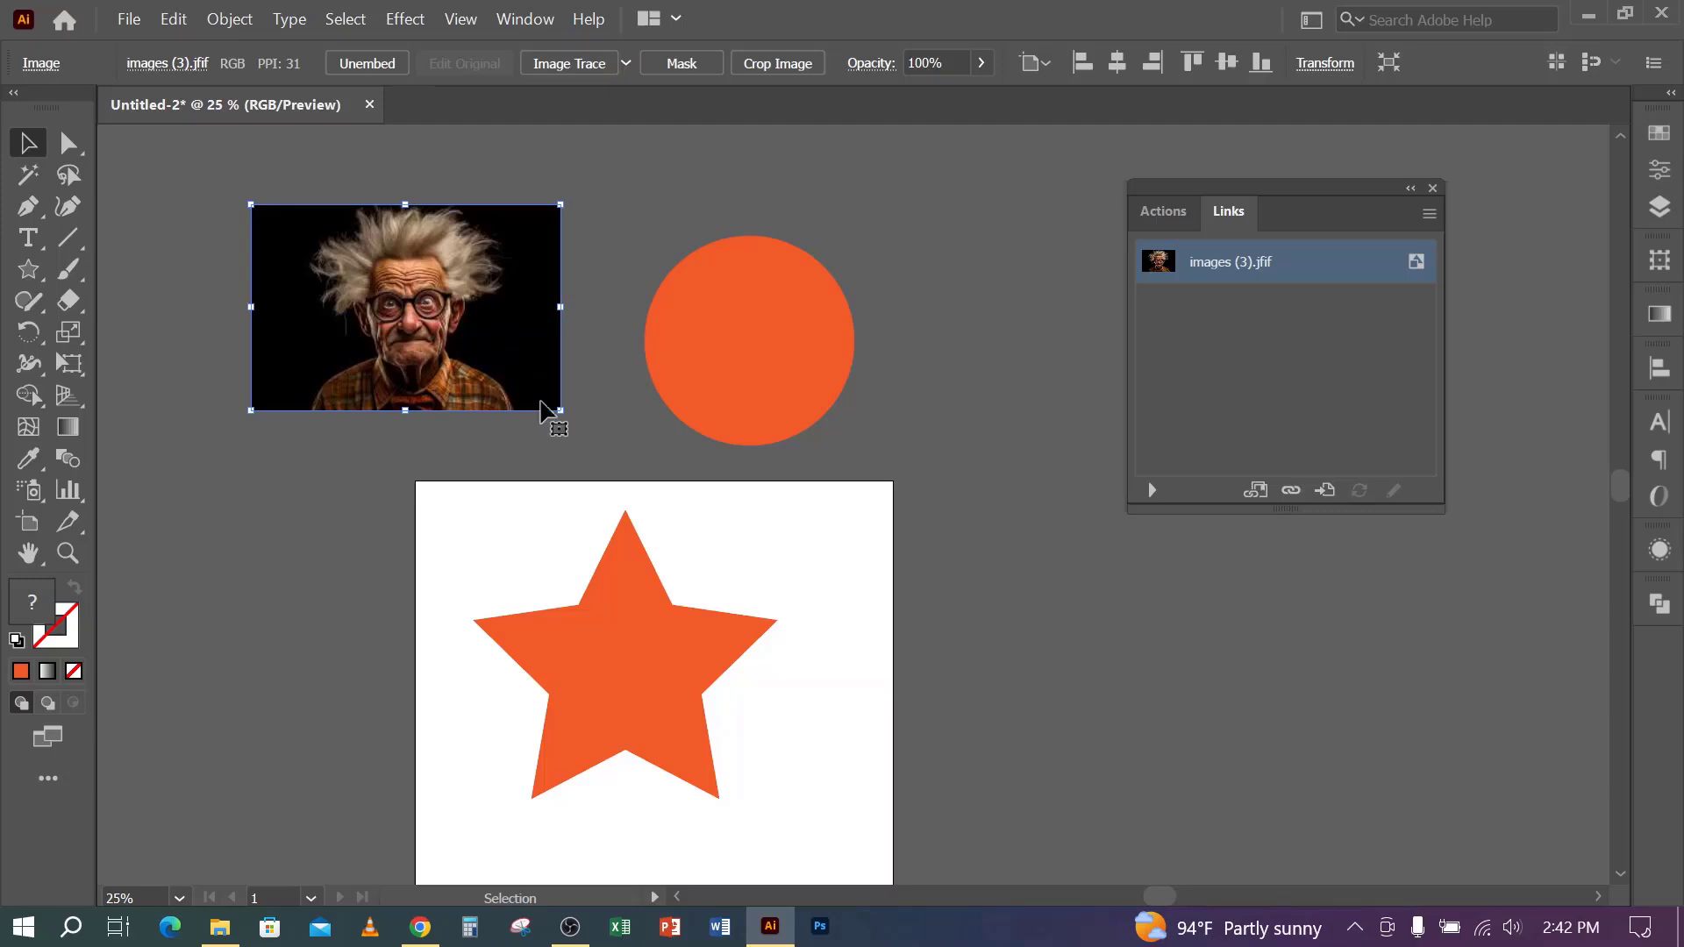
# - Send the old man's portrait to the back and clip it with the orange square using a clipping mask
pyautogui.rightClick(403, 265)
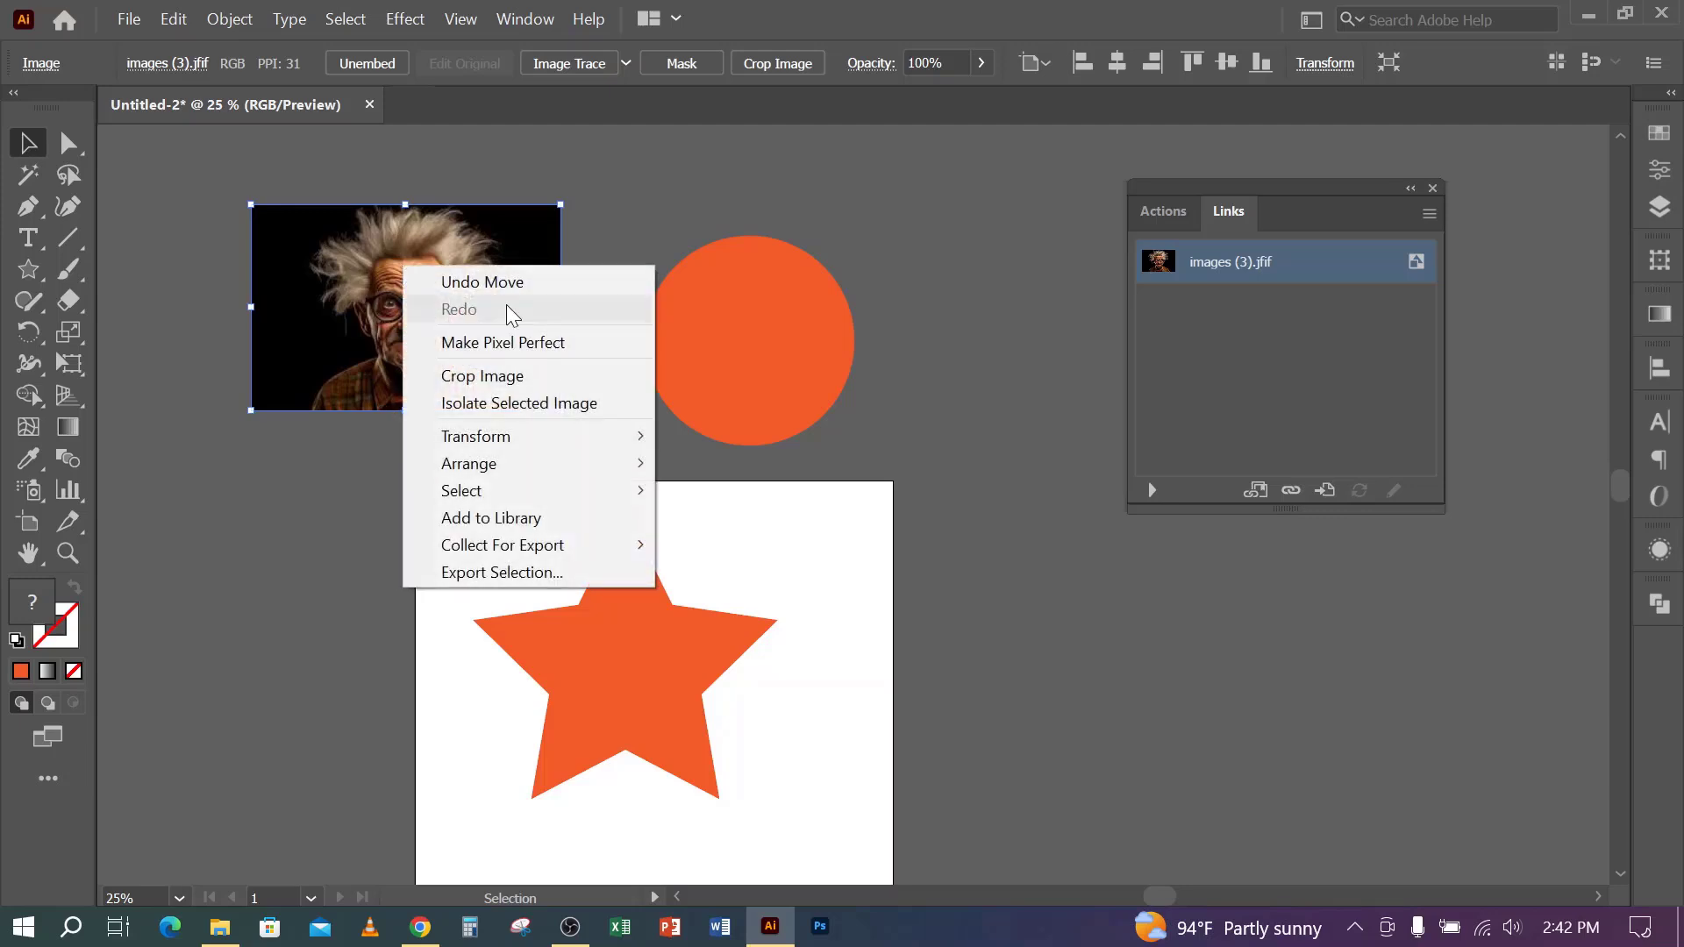
pyautogui.moveTo(511, 466)
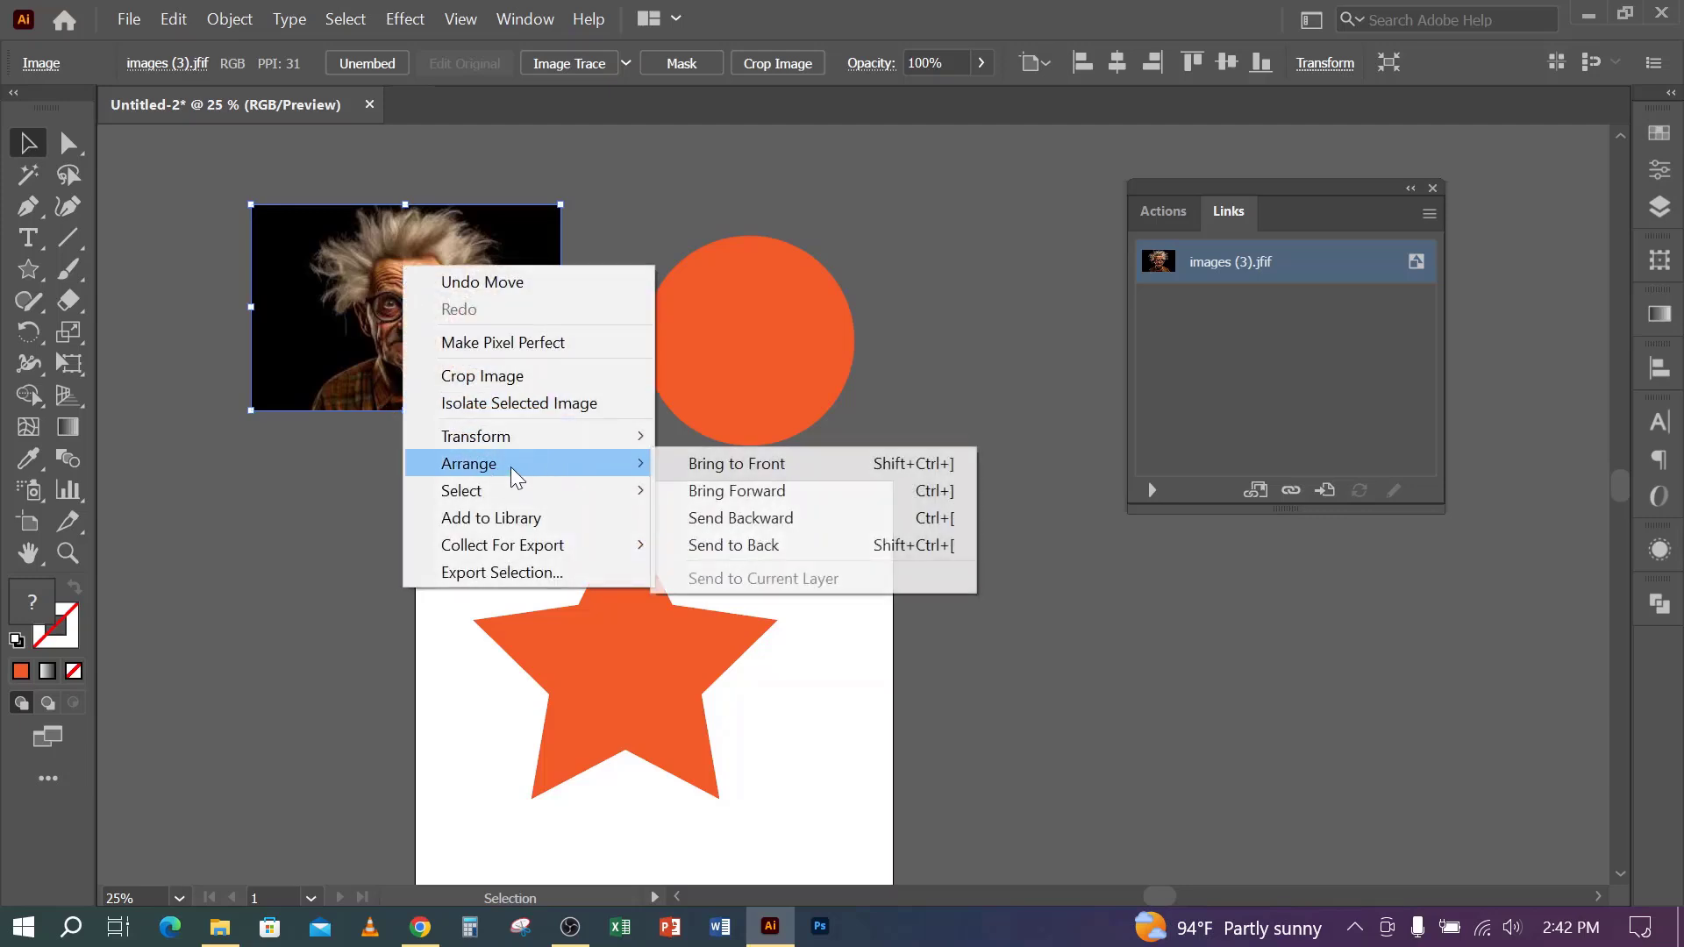
pyautogui.click(772, 545)
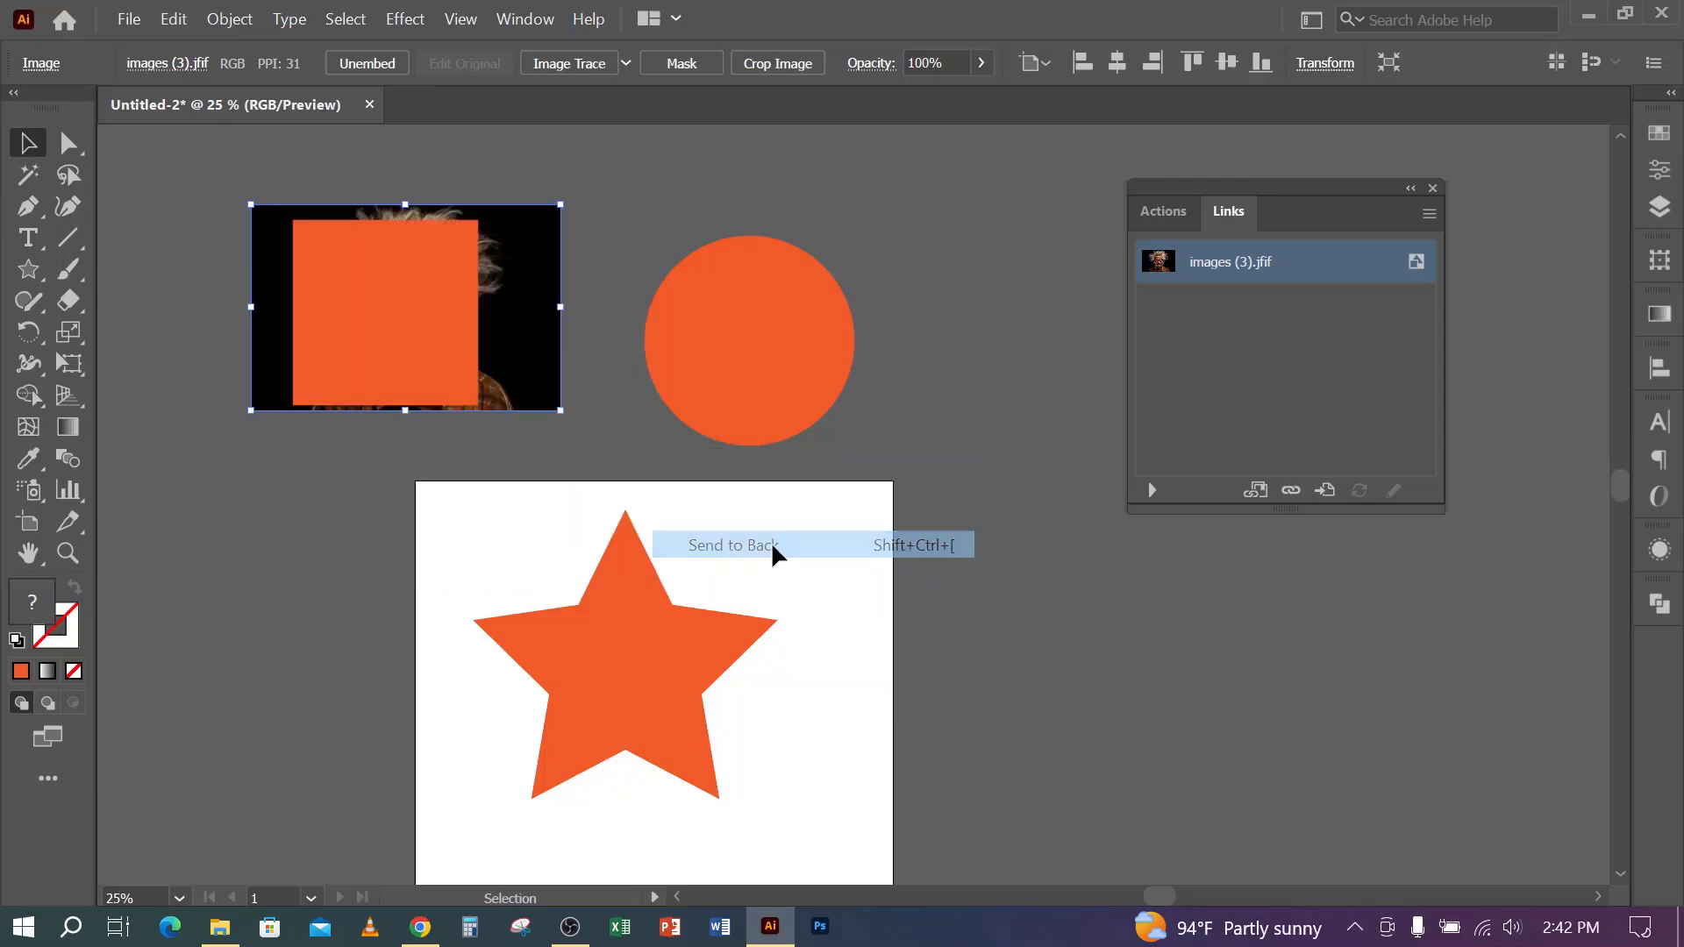
pyautogui.keyDown('shift'); pyautogui.click(355, 355); pyautogui.keyUp('shift')
pyautogui.rightClick(326, 249)
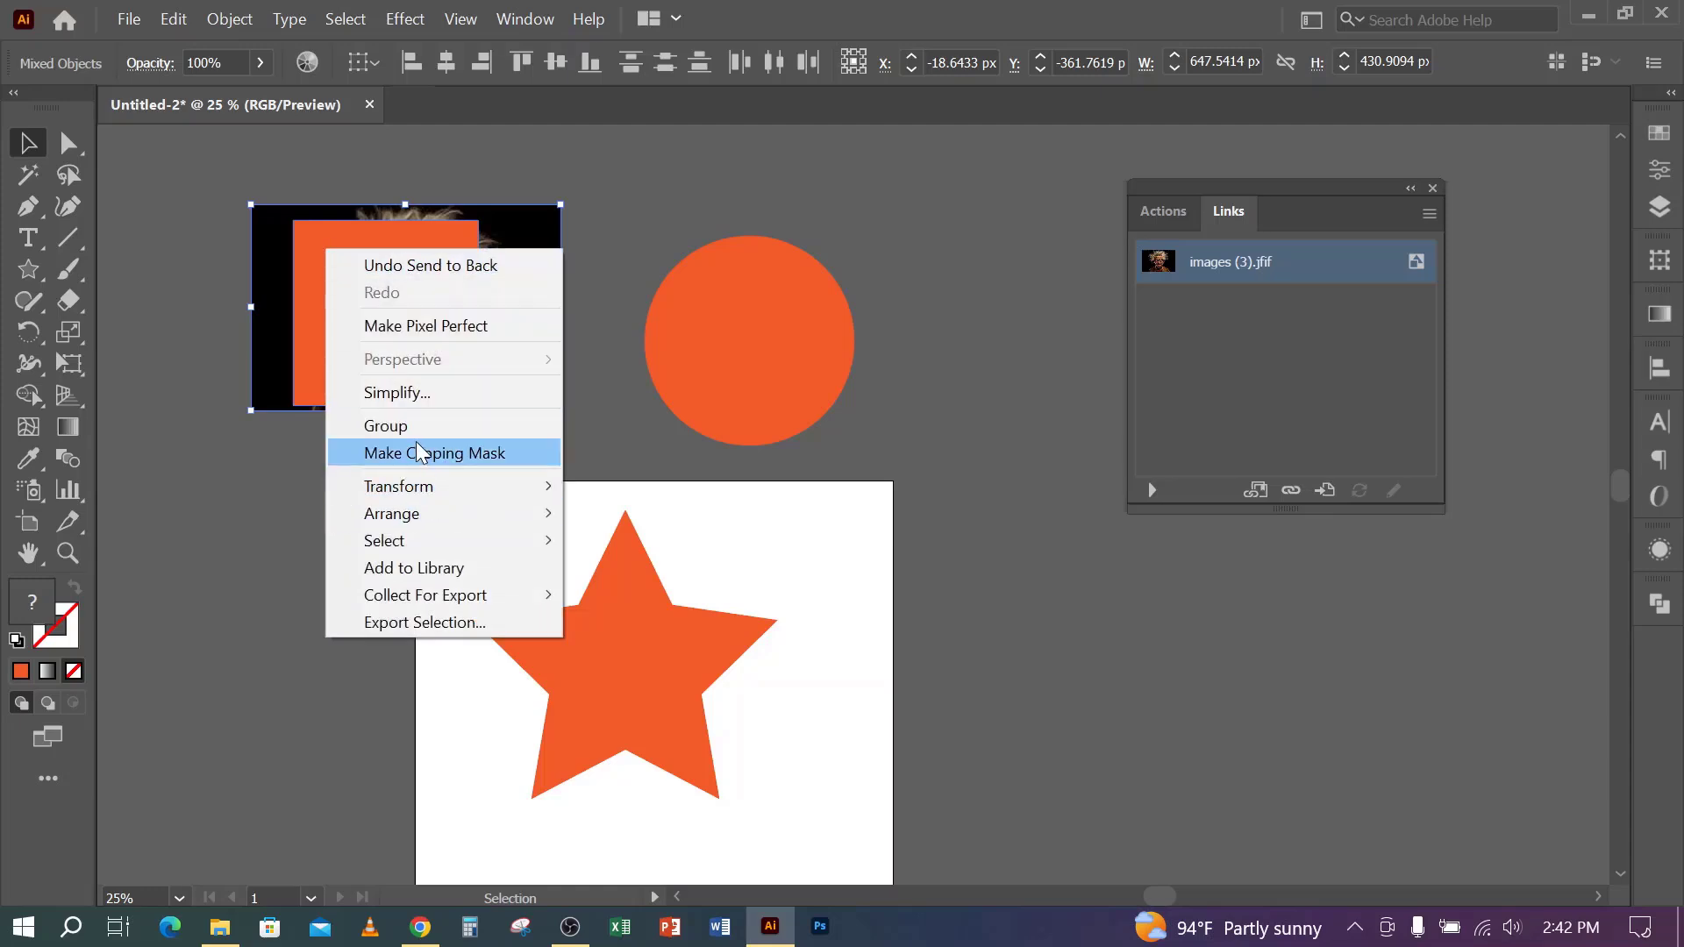
pyautogui.click(418, 452)
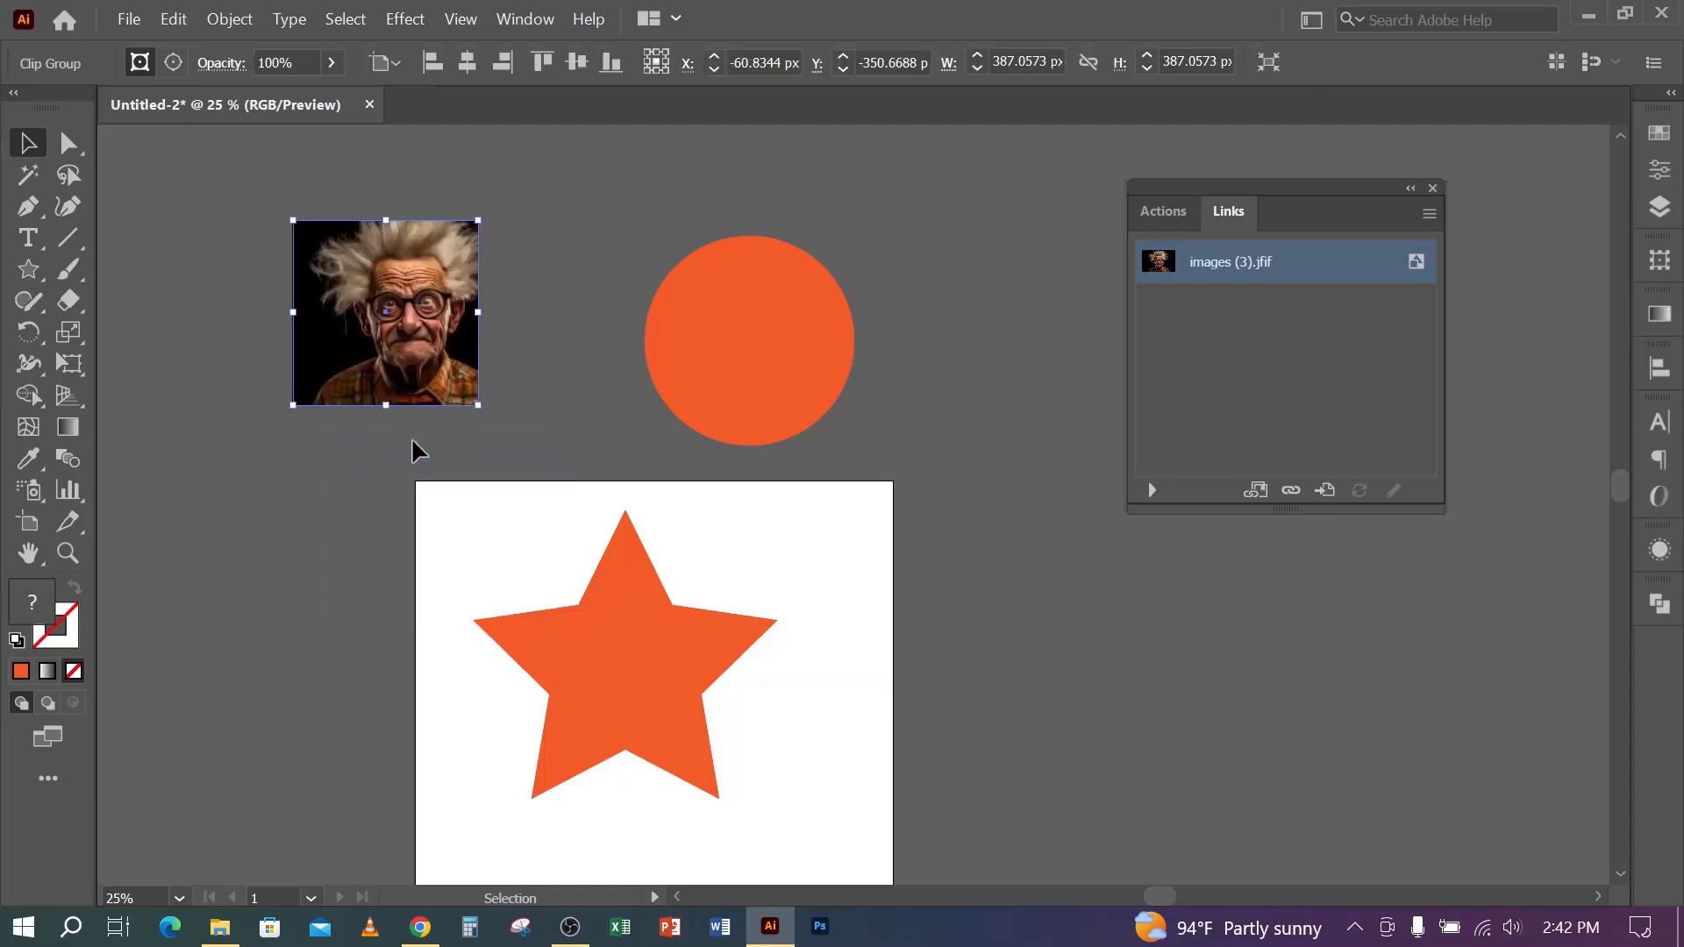
pyautogui.click(416, 451)
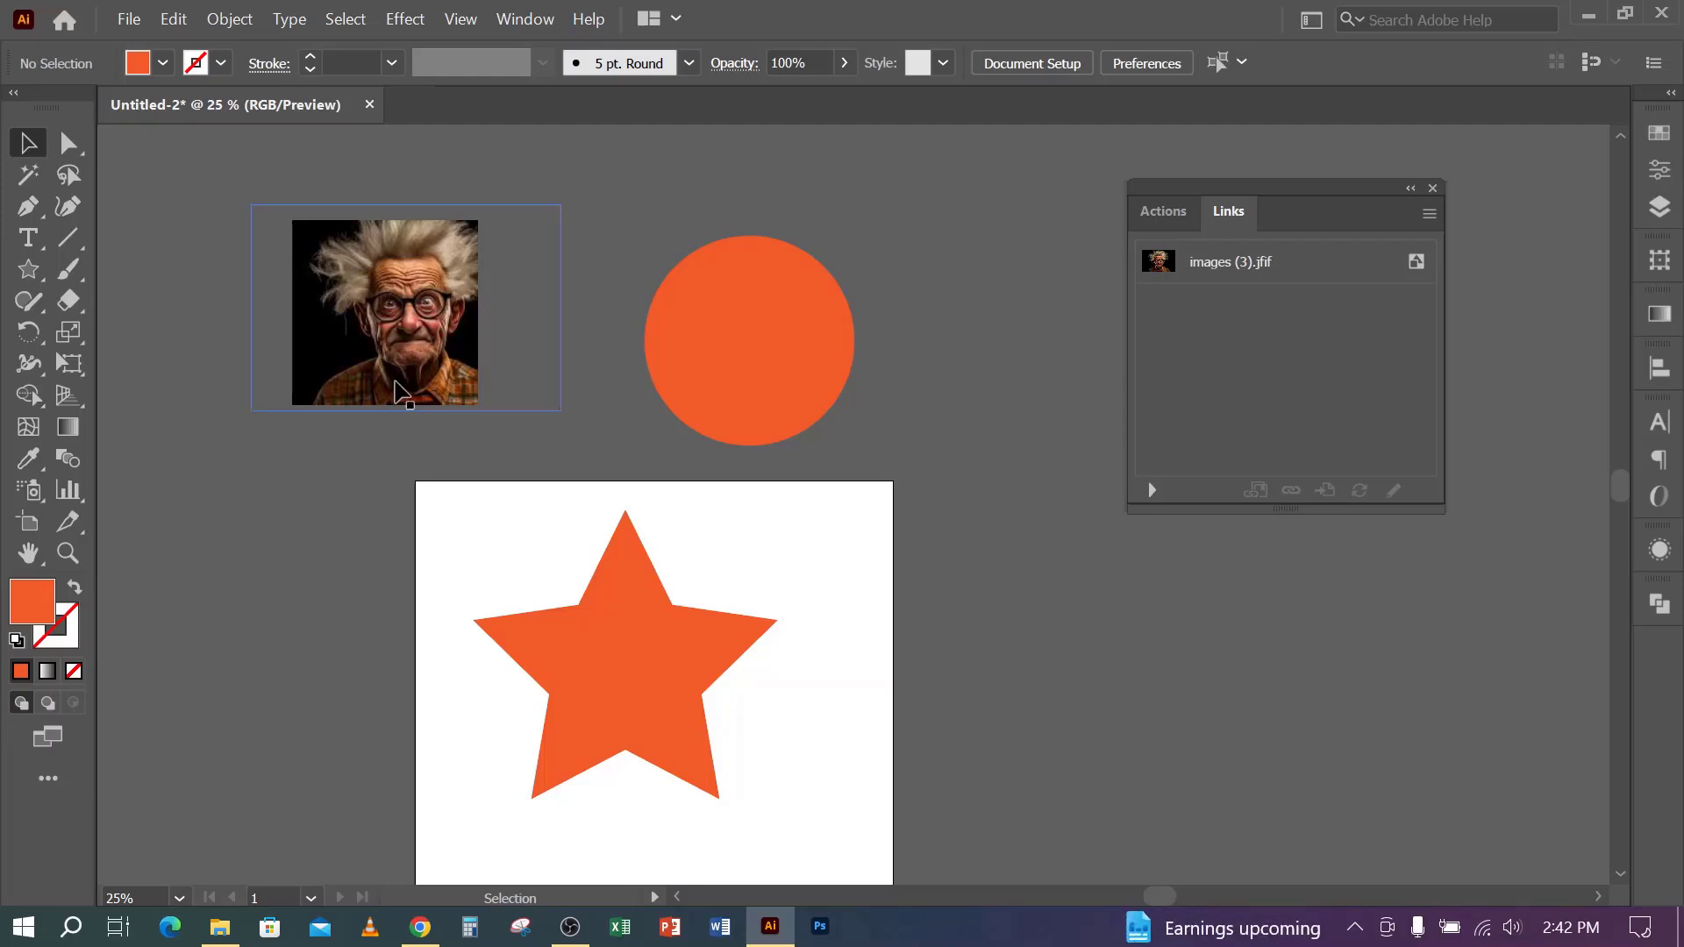
# - Isolate the portrait inside the square clip group, nudge it left to centre the face, and exit isolation mode
pyautogui.doubleClick(400, 316)
pyautogui.click(400, 317)
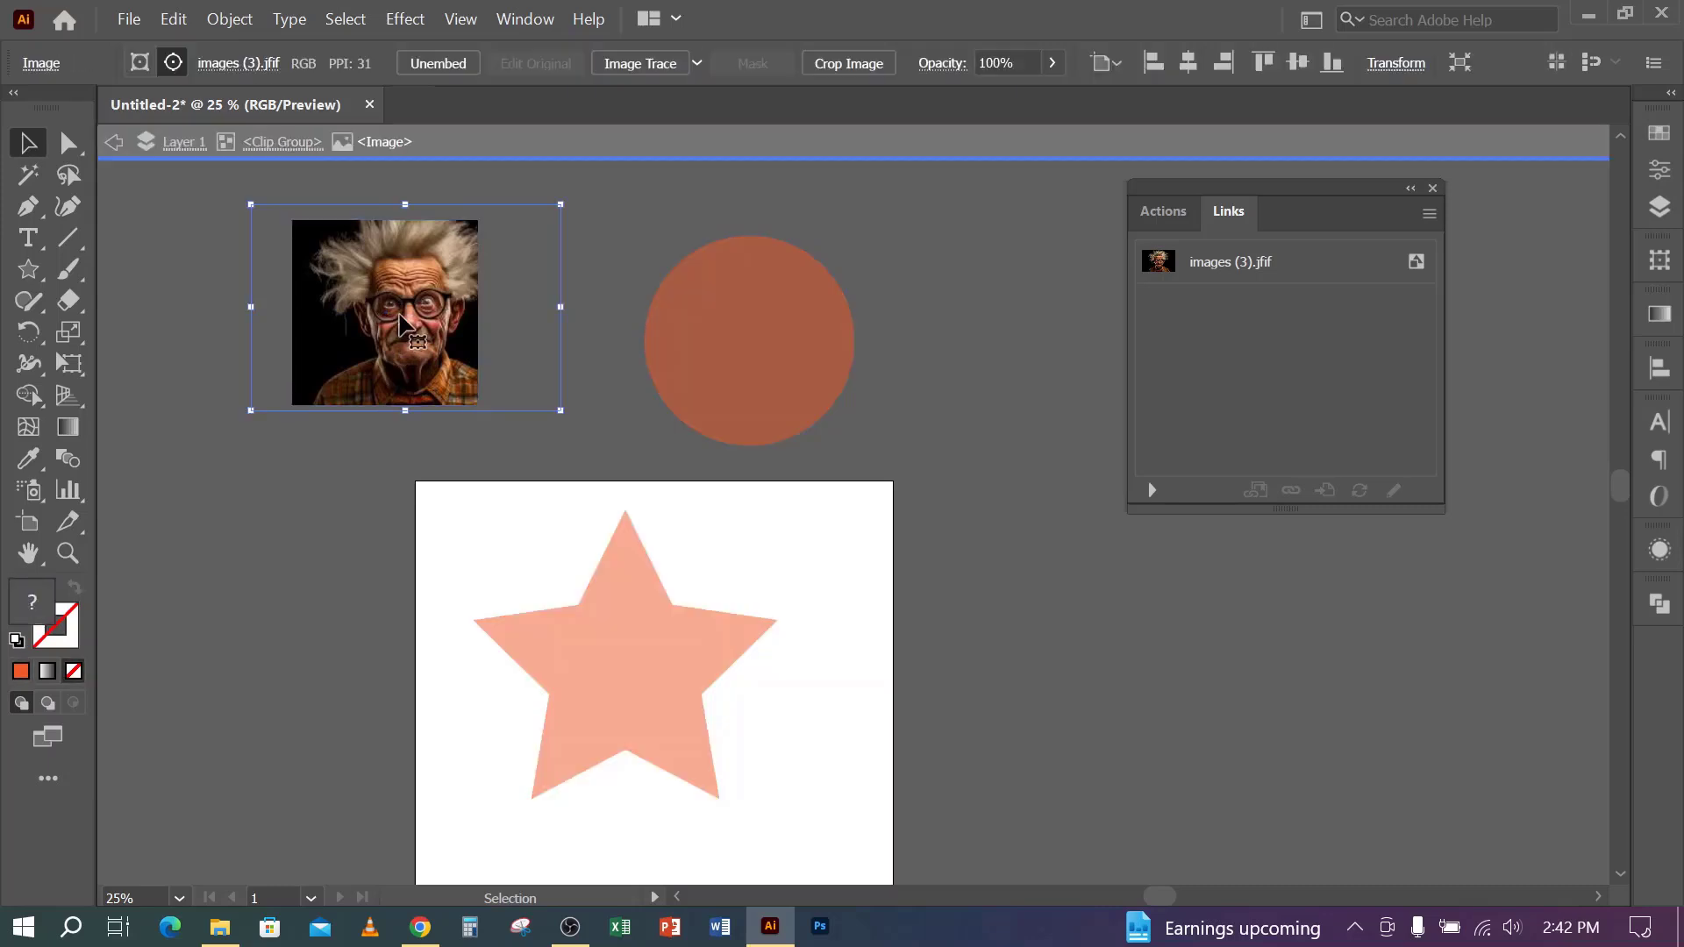
pyautogui.press('Left')
pyautogui.press('Left')
pyautogui.press('Left')
pyautogui.press('Left')
pyautogui.press('Left')
pyautogui.press('Left')
pyautogui.press('Left')
pyautogui.press('Left')
pyautogui.press('Left')
pyautogui.press('Left')
pyautogui.press('Left')
pyautogui.press('Left')
pyautogui.press('Left')
pyautogui.press('Left')
pyautogui.press('Left')
pyautogui.press('Left')
pyautogui.press('Left')
pyautogui.press('Left')
pyautogui.press('Left')
pyautogui.press('Left')
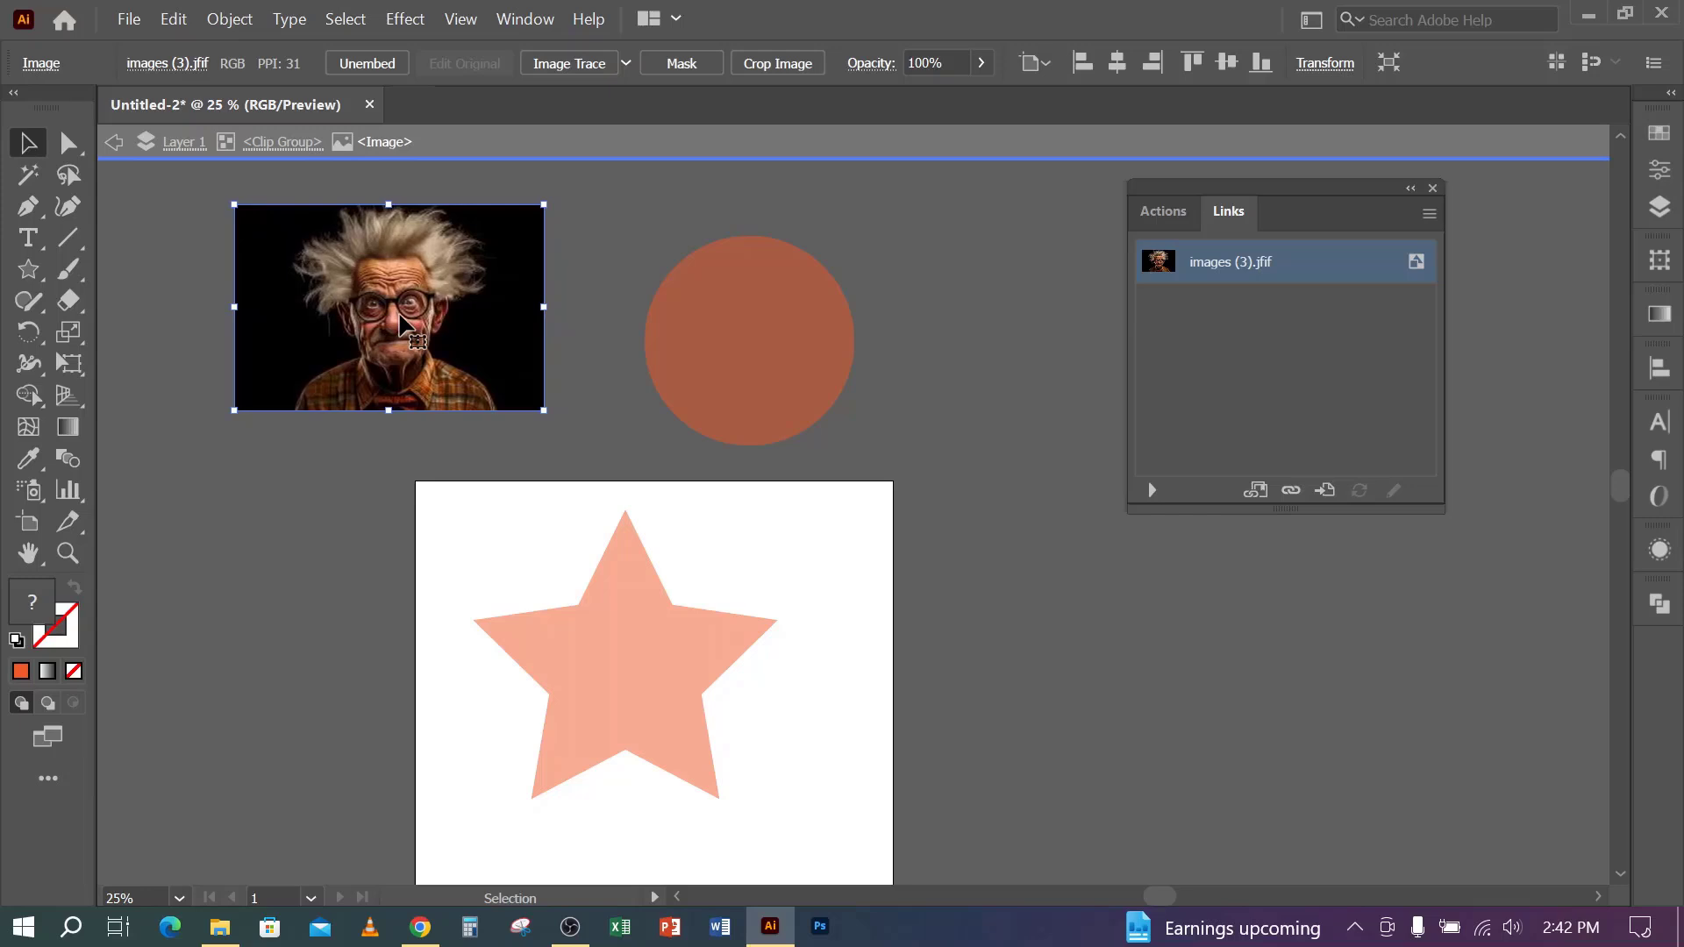
pyautogui.moveTo(409, 296)
pyautogui.mouseDown()
pyautogui.moveTo(456, 263)
pyautogui.moveTo(368, 316)
pyautogui.moveTo(399, 299)
pyautogui.mouseUp()
pyautogui.press('Escape')
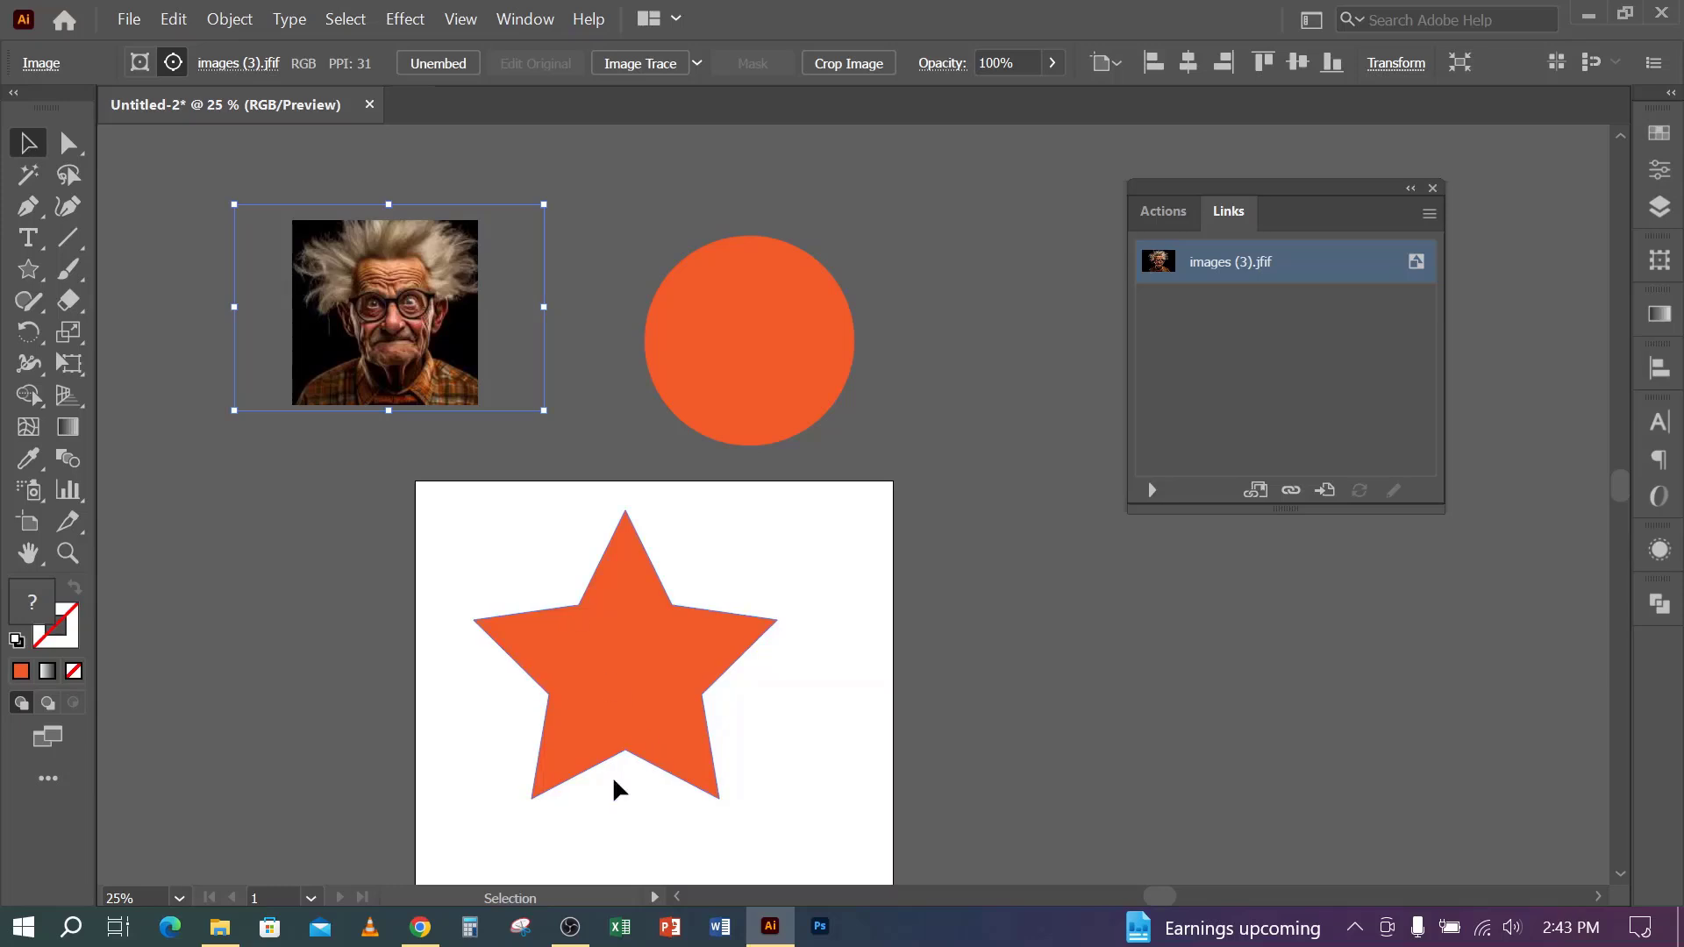
# - Place images (2) from the Downloads folder above the artboard, sized and positioned to cover the orange circle
pyautogui.click(744, 370)
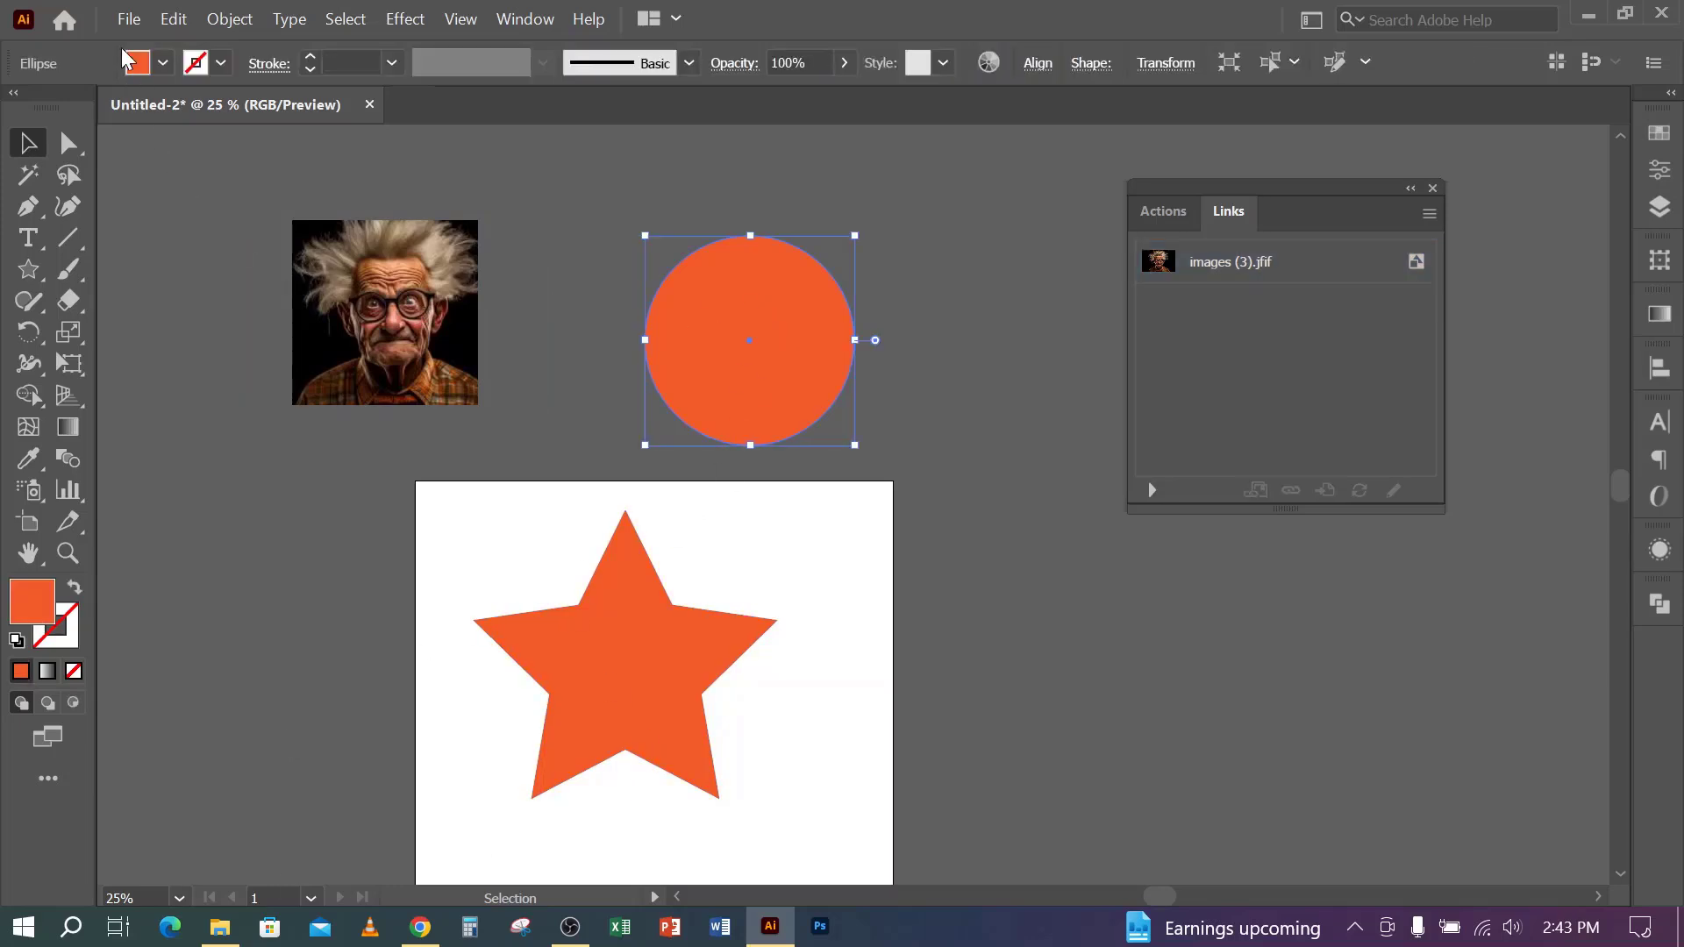
pyautogui.click(129, 19)
pyautogui.click(201, 467)
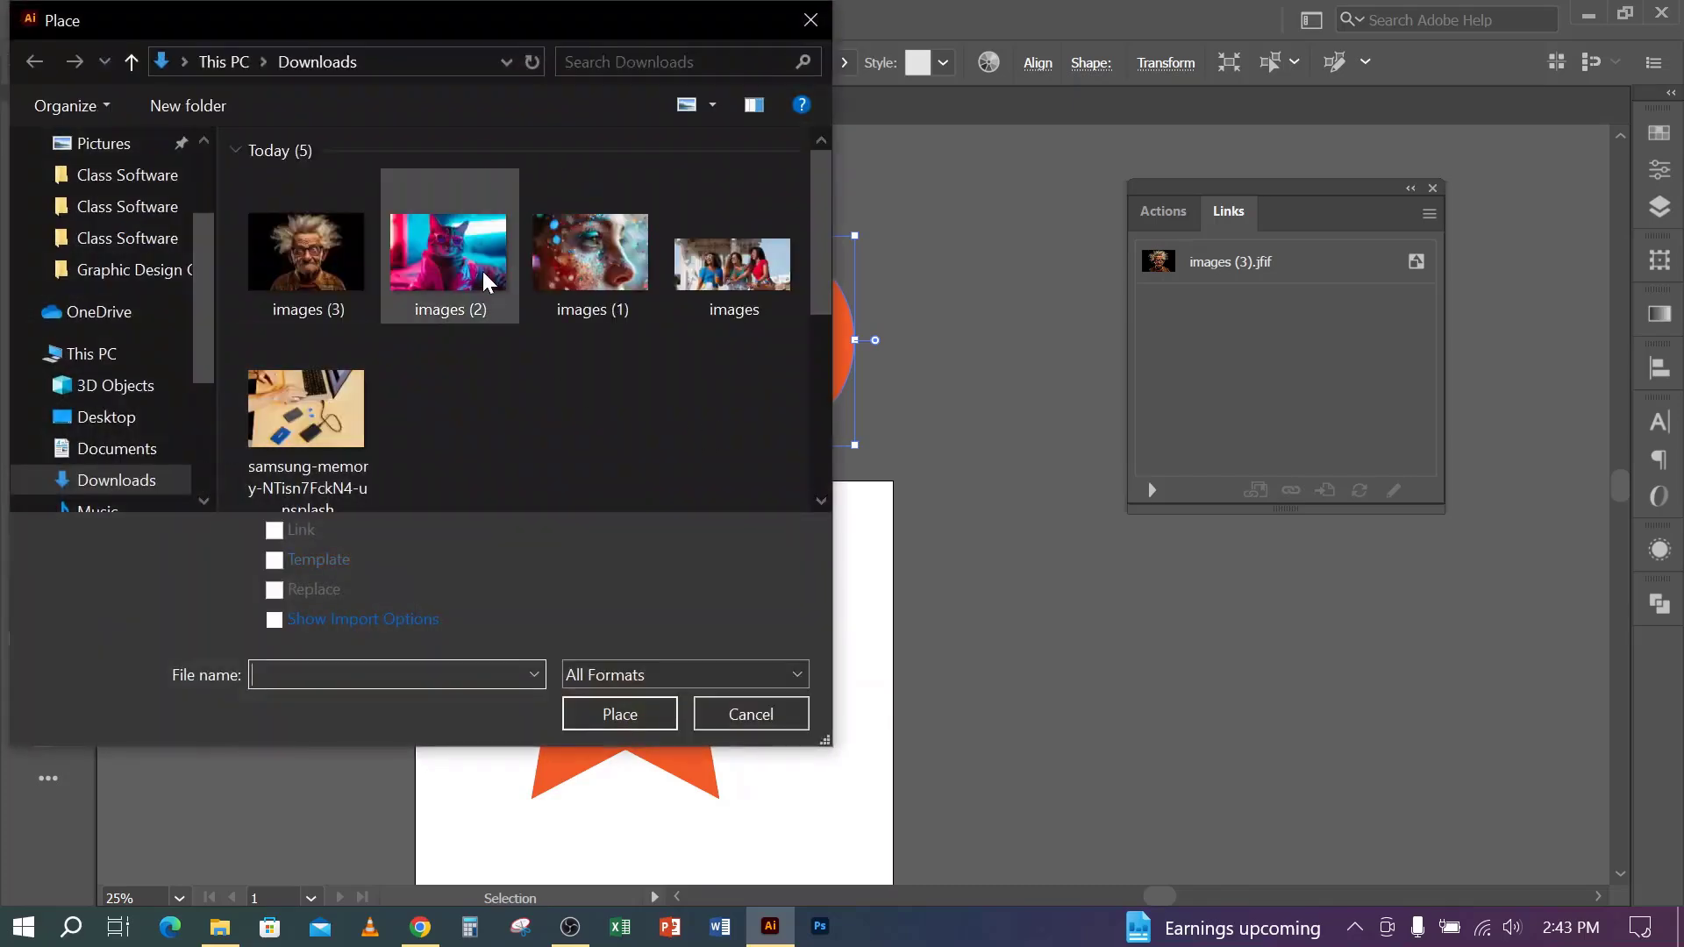
pyautogui.click(450, 257)
pyautogui.click(607, 703)
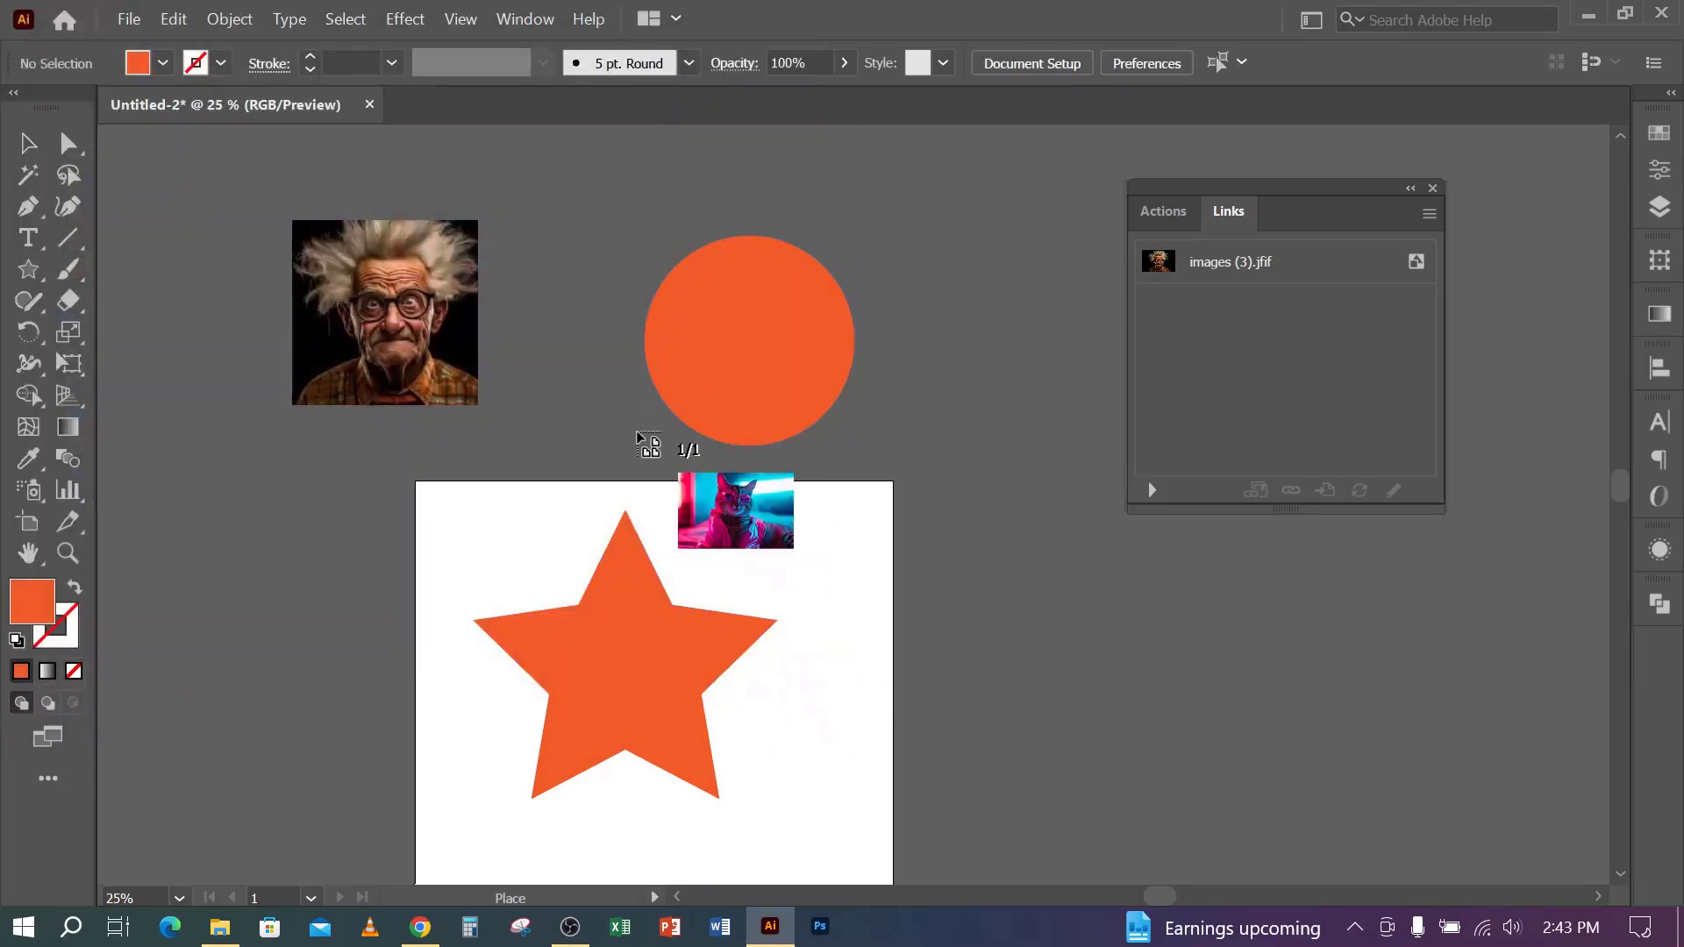
pyautogui.moveTo(853, 447); pyautogui.dragTo(976, 537)
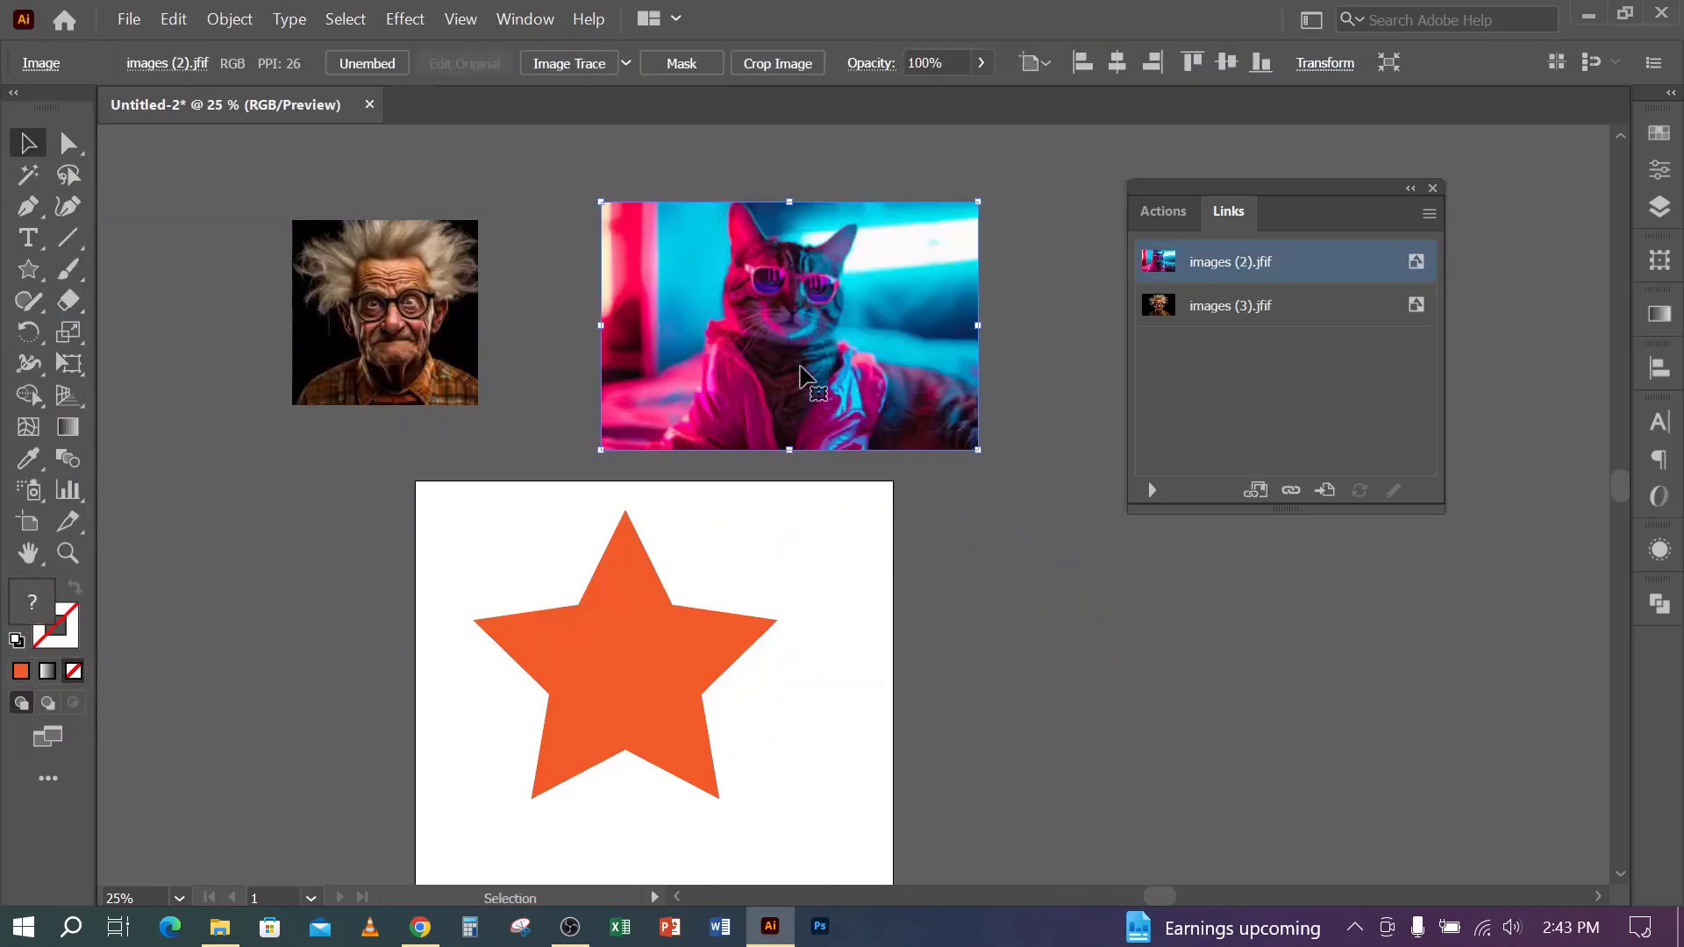
pyautogui.moveTo(794, 346); pyautogui.dragTo(765, 361)
# - Send the cat image to the back and clip it with the orange circle using a clipping mask
pyautogui.rightClick(764, 288)
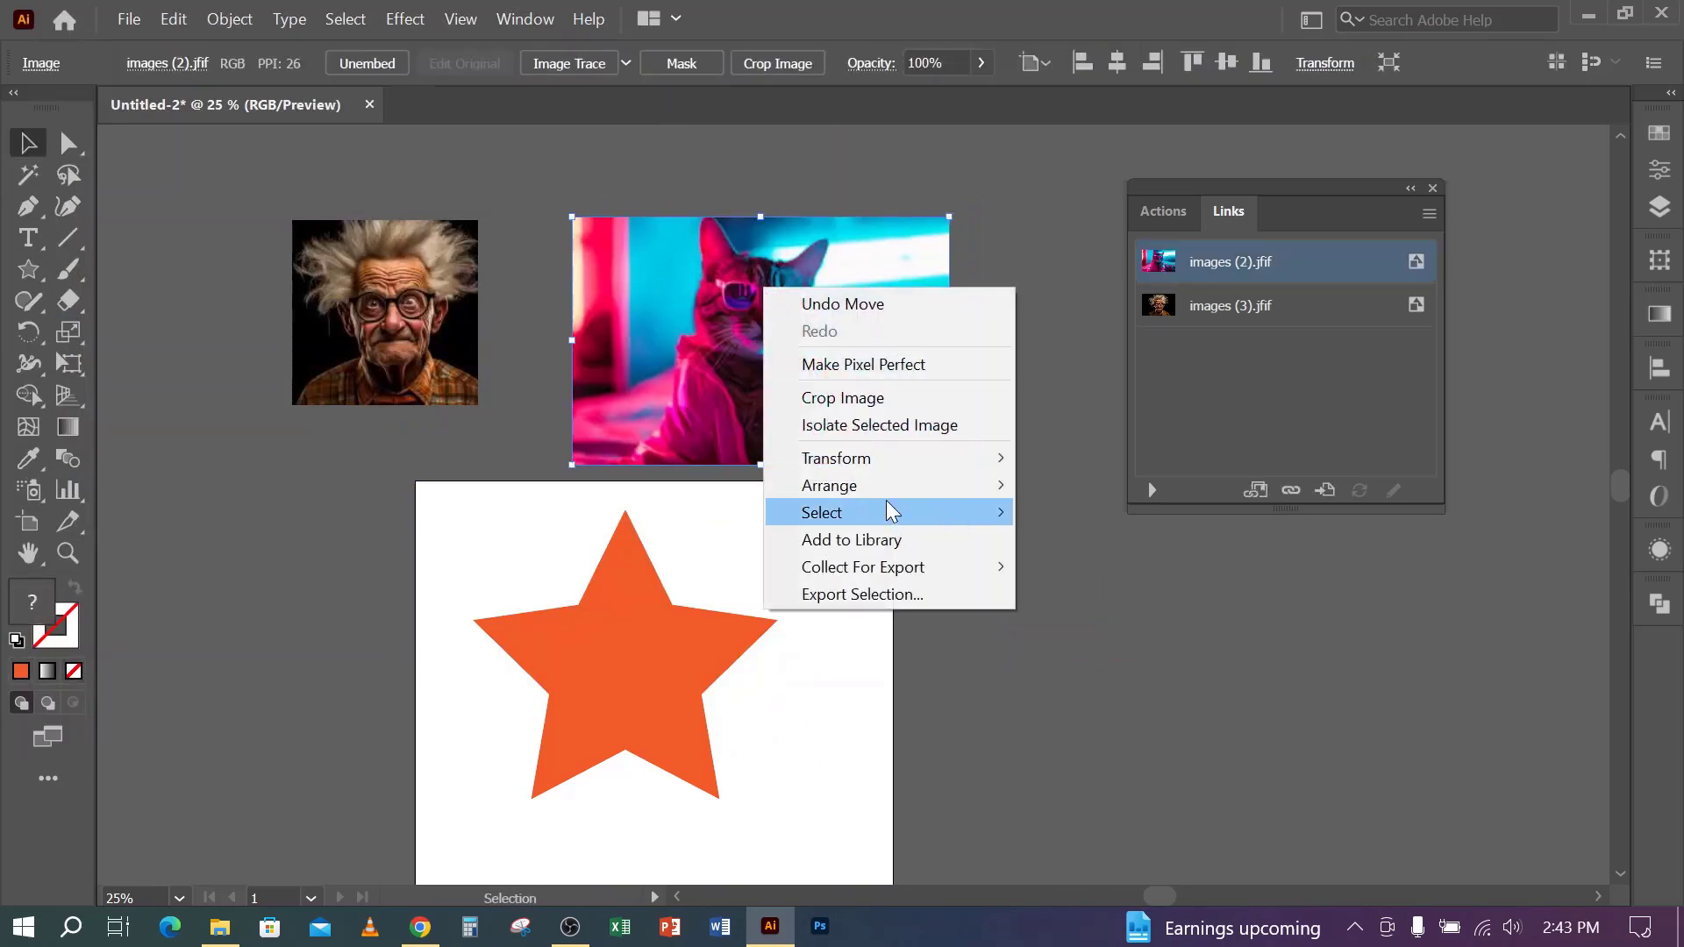
pyautogui.moveTo(879, 485)
pyautogui.click(1080, 568)
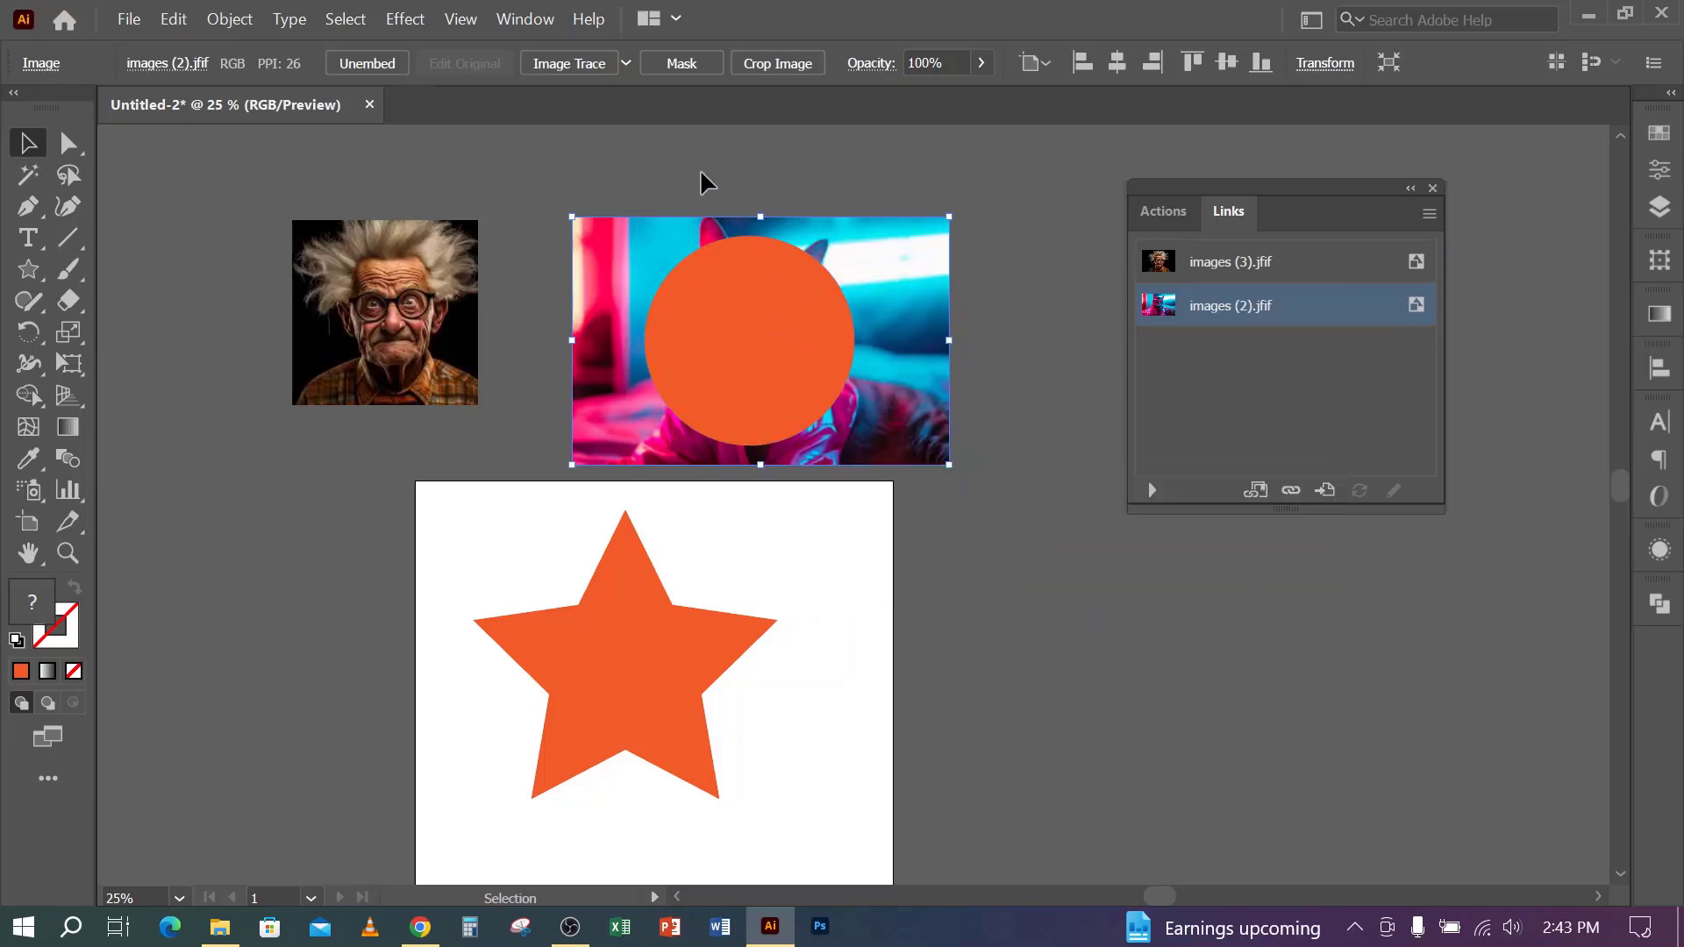
pyautogui.keyDown('shift'); pyautogui.click(802, 382); pyautogui.keyUp('shift')
pyautogui.rightClick(756, 280)
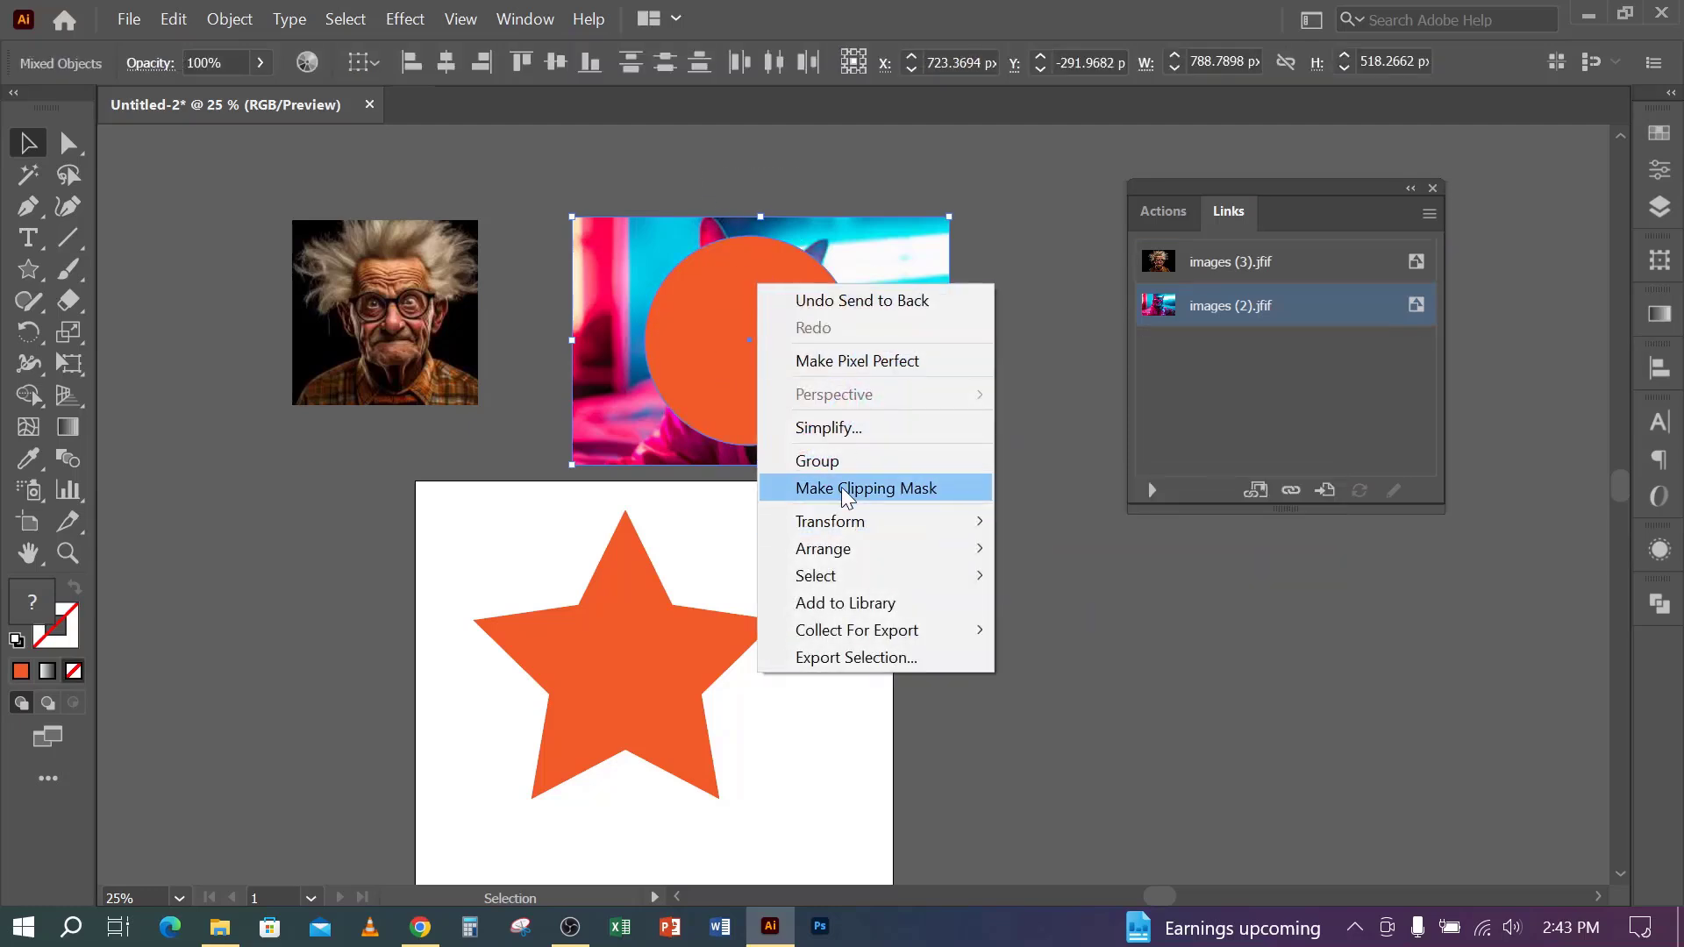
pyautogui.click(840, 485)
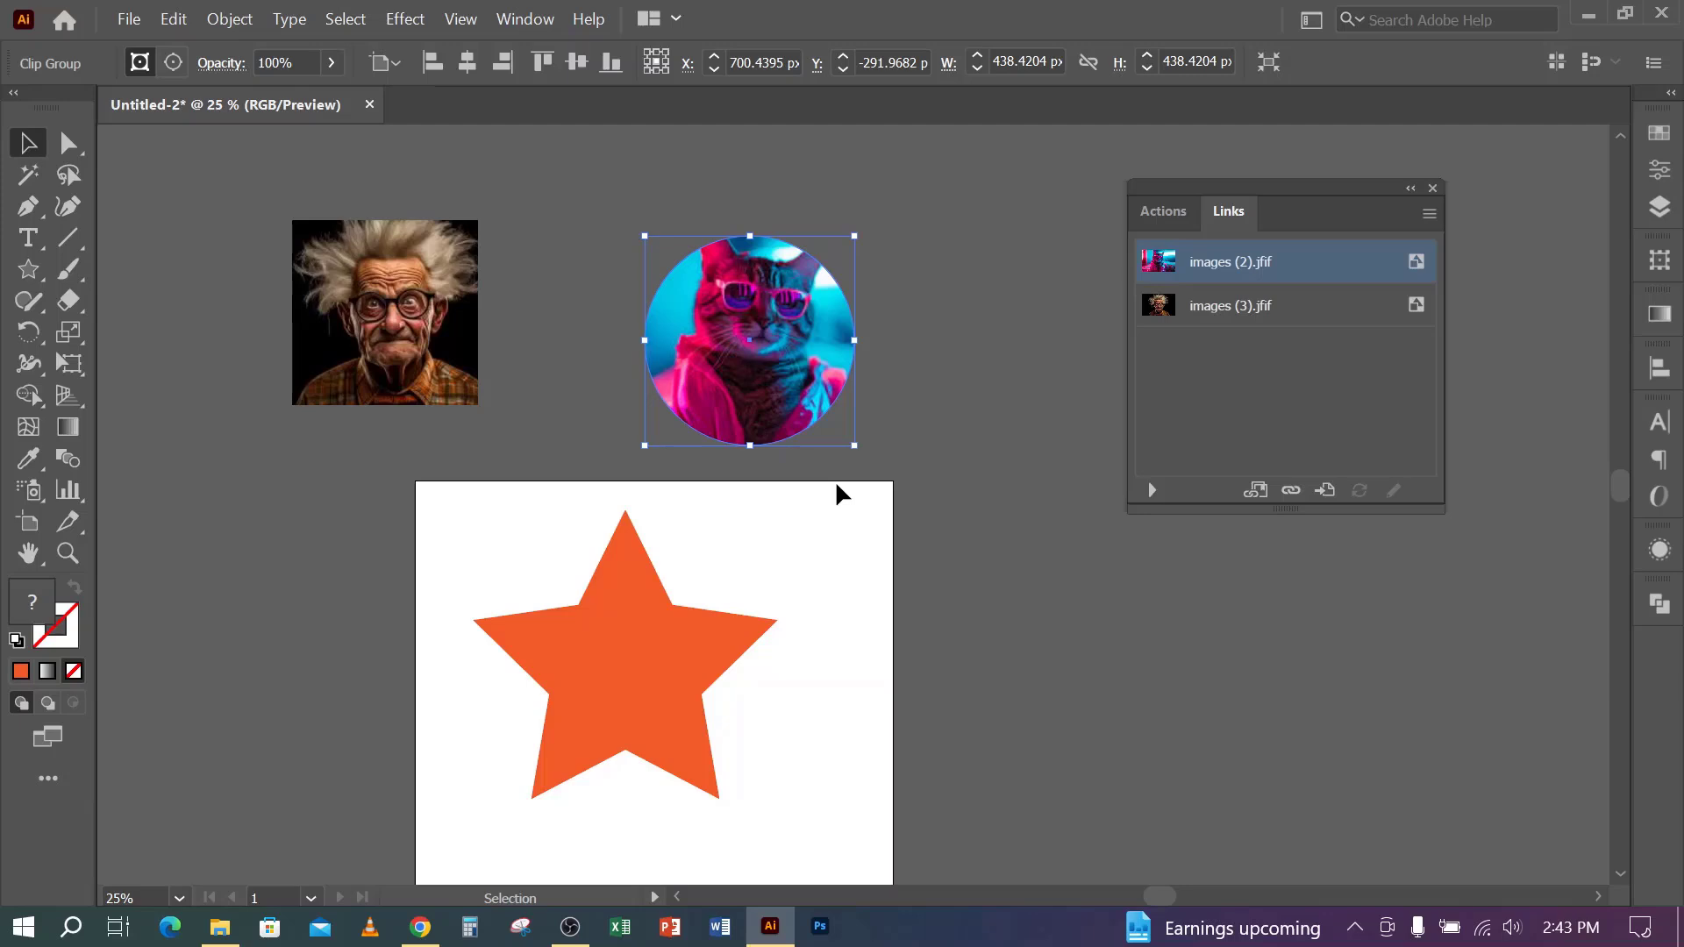
# - Move the star slightly lower on the artboard and place images (1) from Downloads over its upper part
pyautogui.scroll(-3, 830, 484)
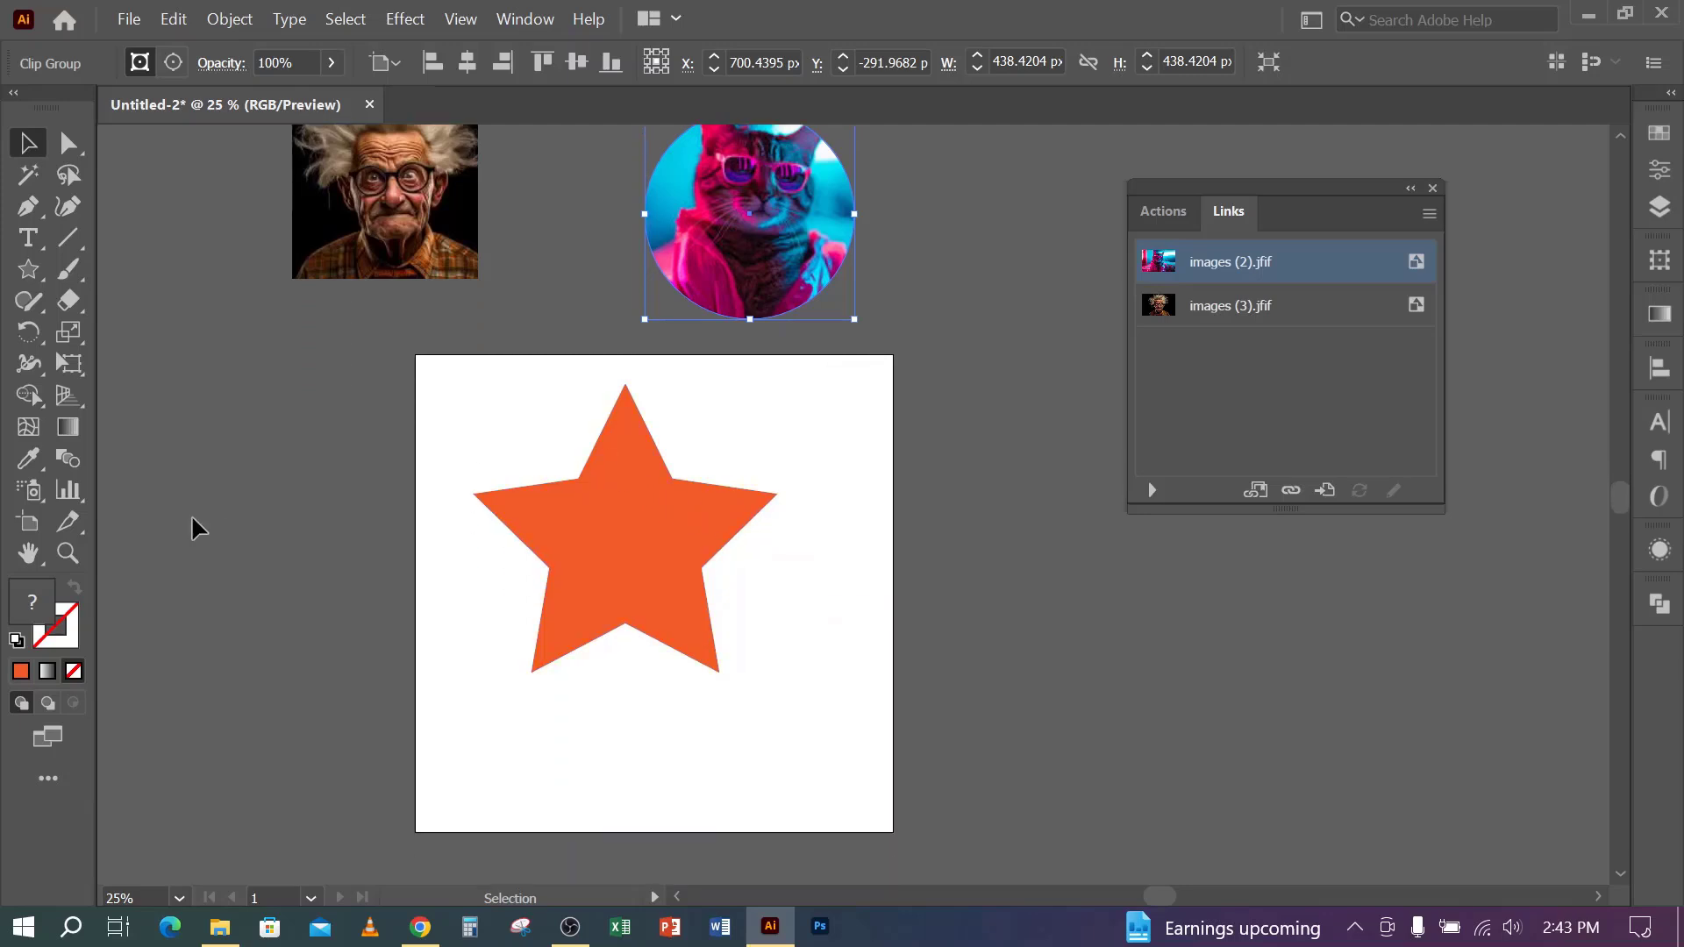
pyautogui.moveTo(642, 545); pyautogui.dragTo(633, 591)
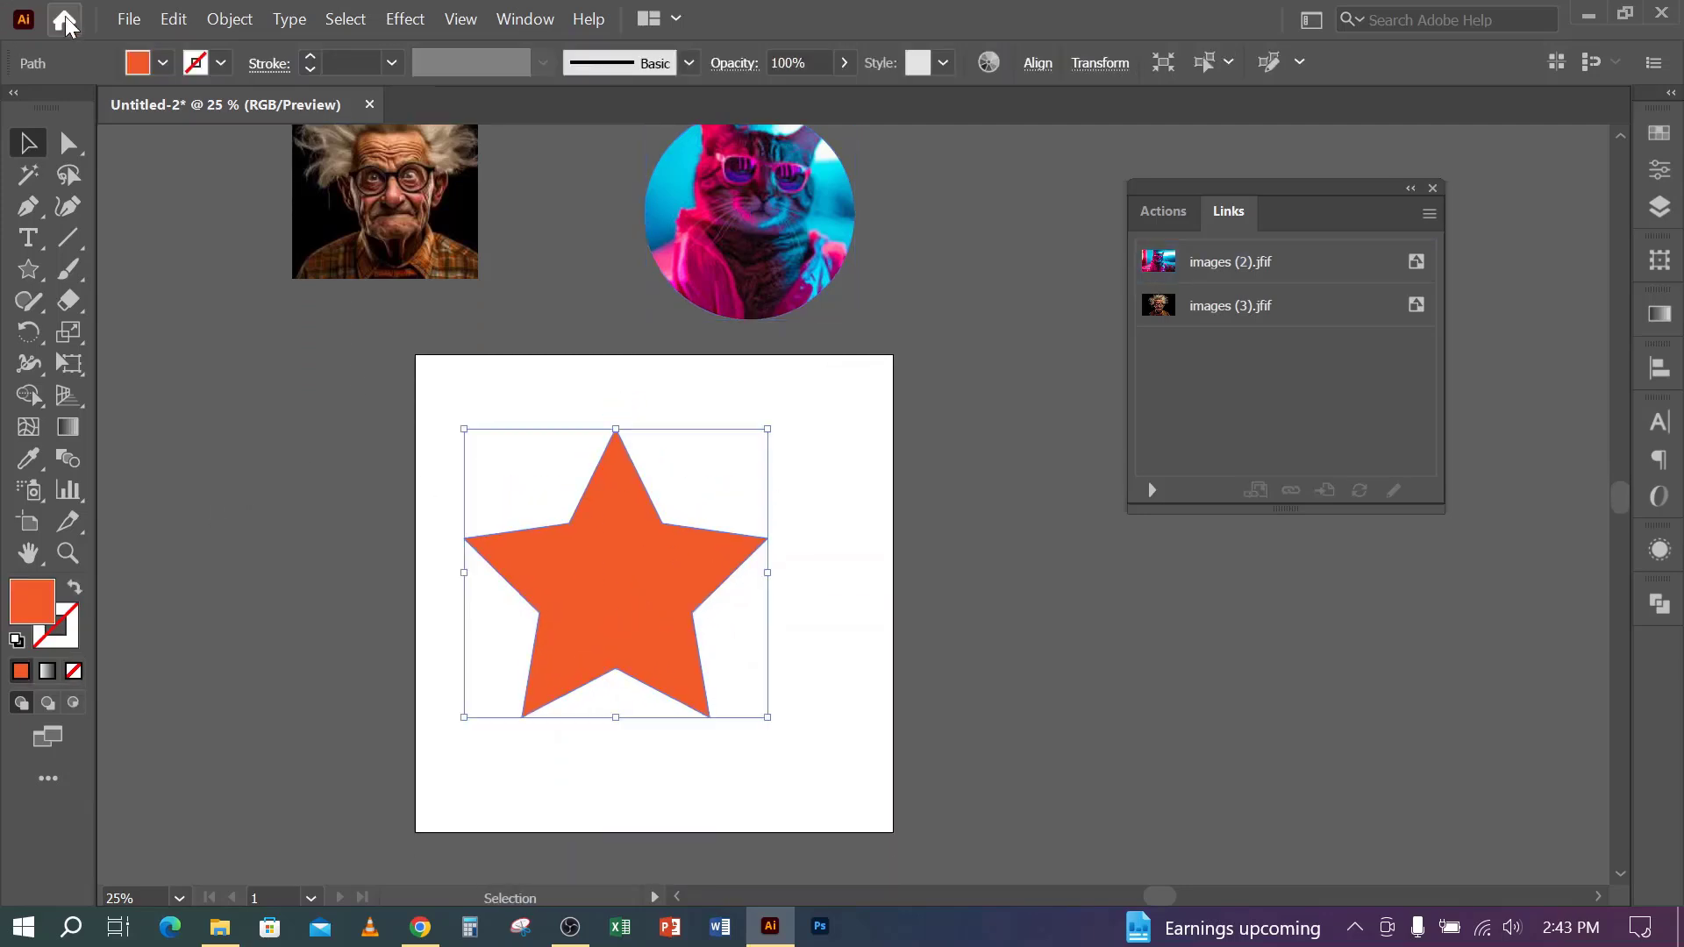
pyautogui.click(128, 21)
pyautogui.click(234, 460)
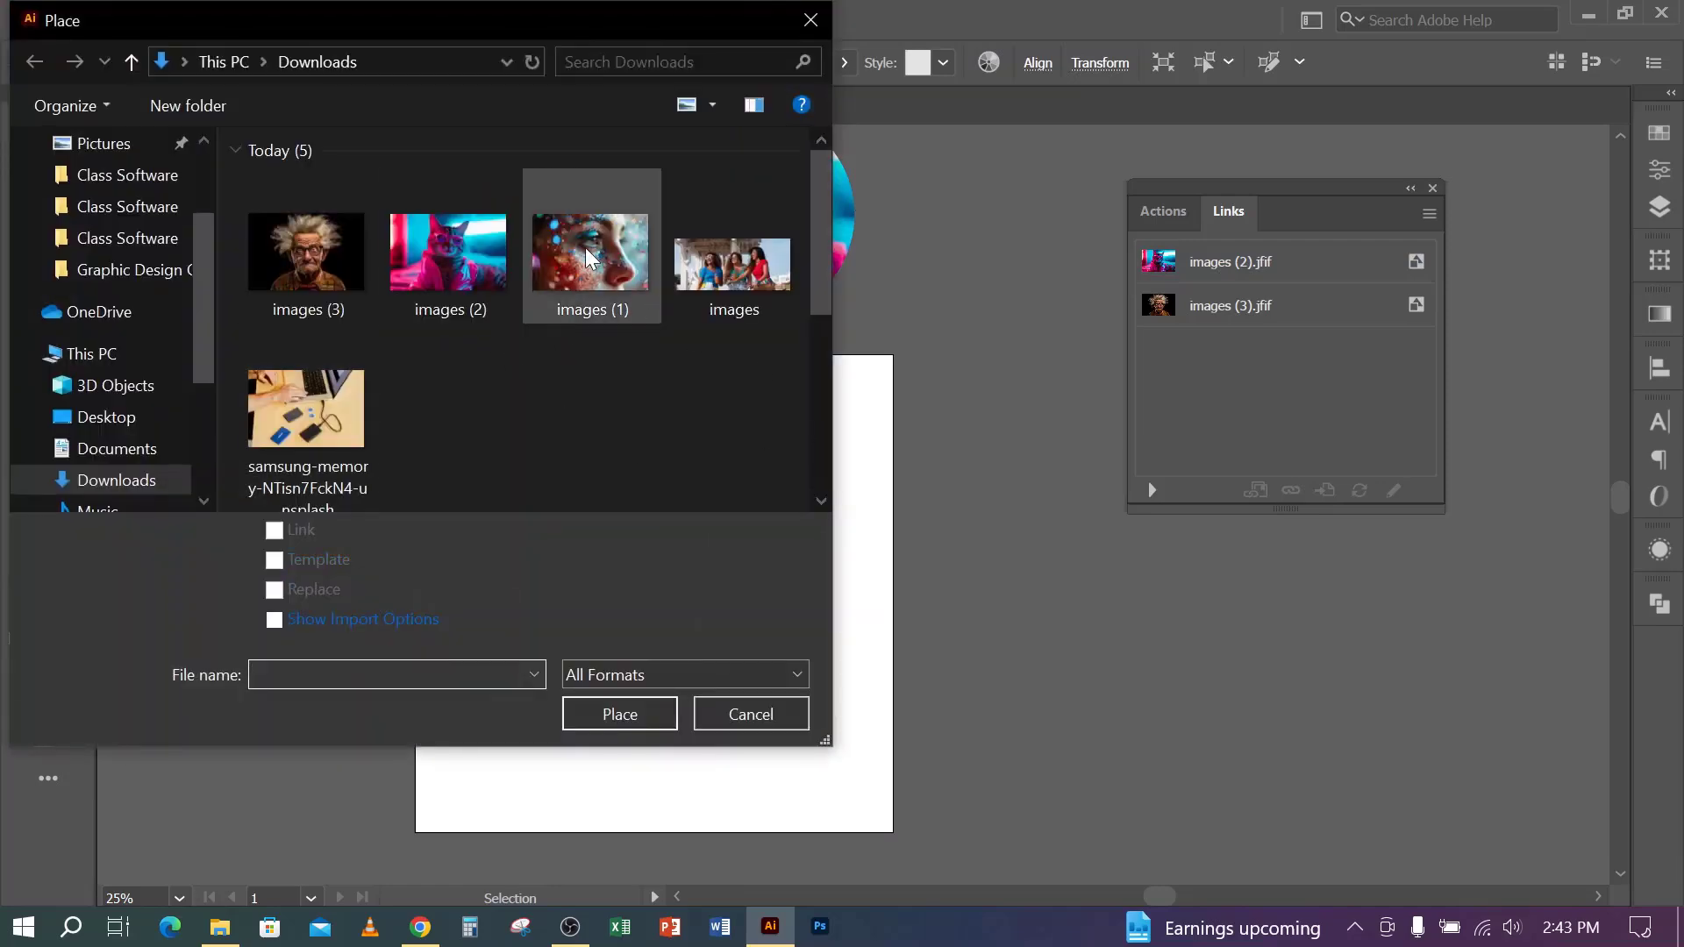
pyautogui.click(586, 247)
pyautogui.click(627, 718)
pyautogui.scroll(-2, 525, 516)
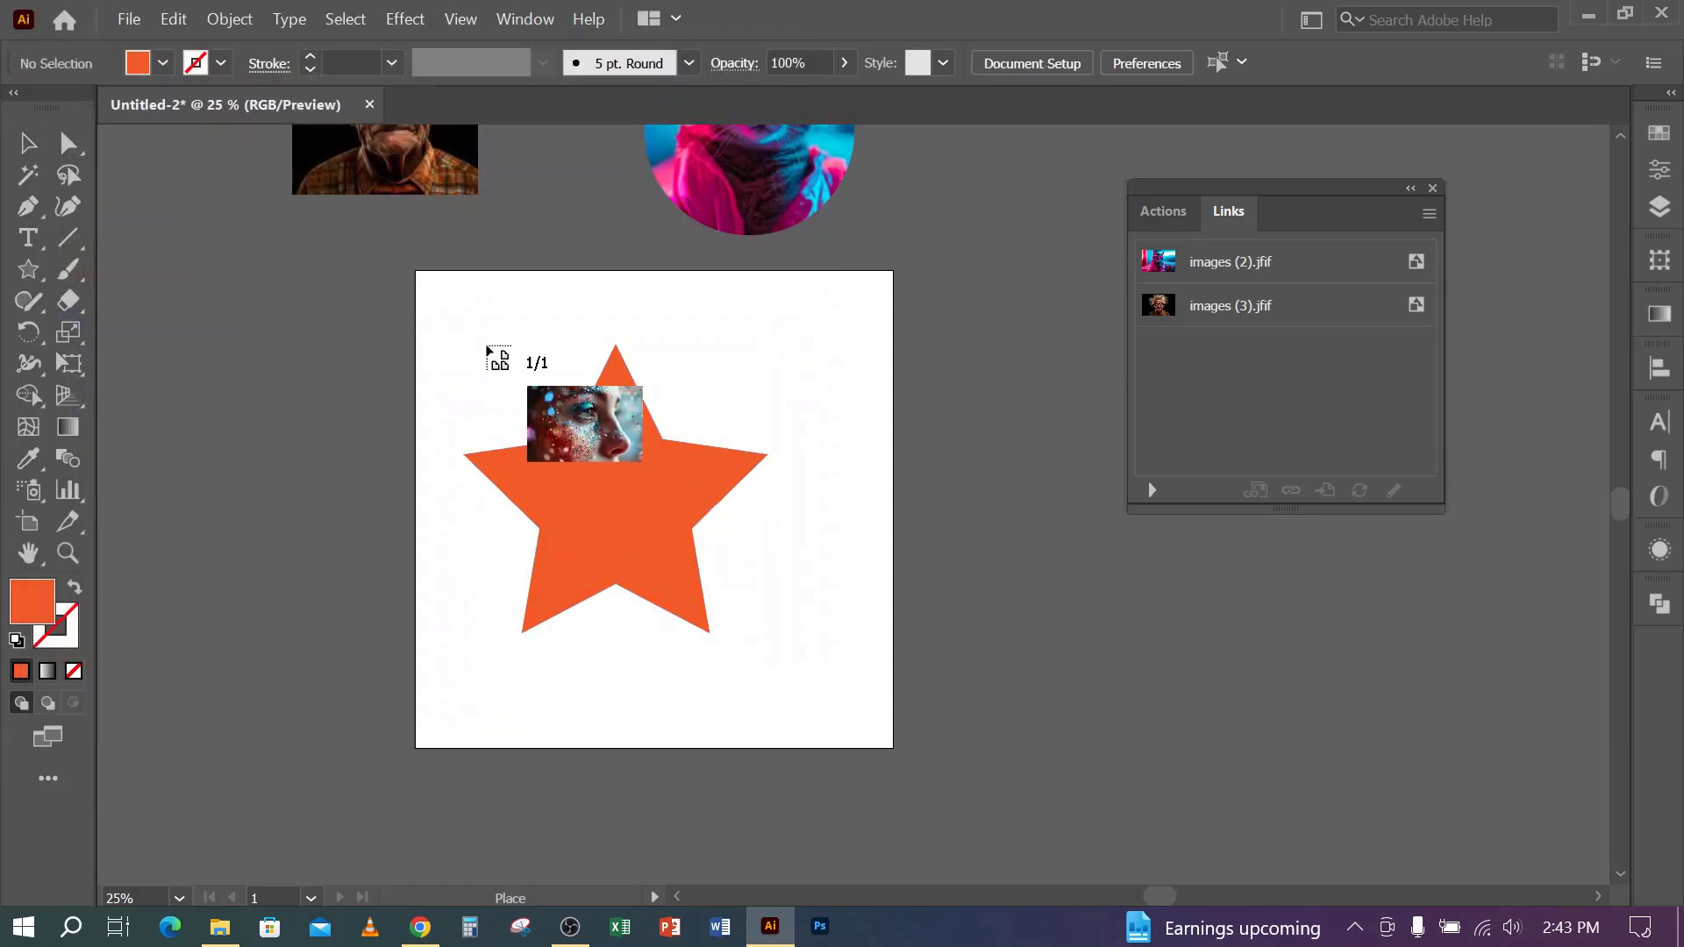
pyautogui.moveTo(468, 319); pyautogui.dragTo(835, 728)
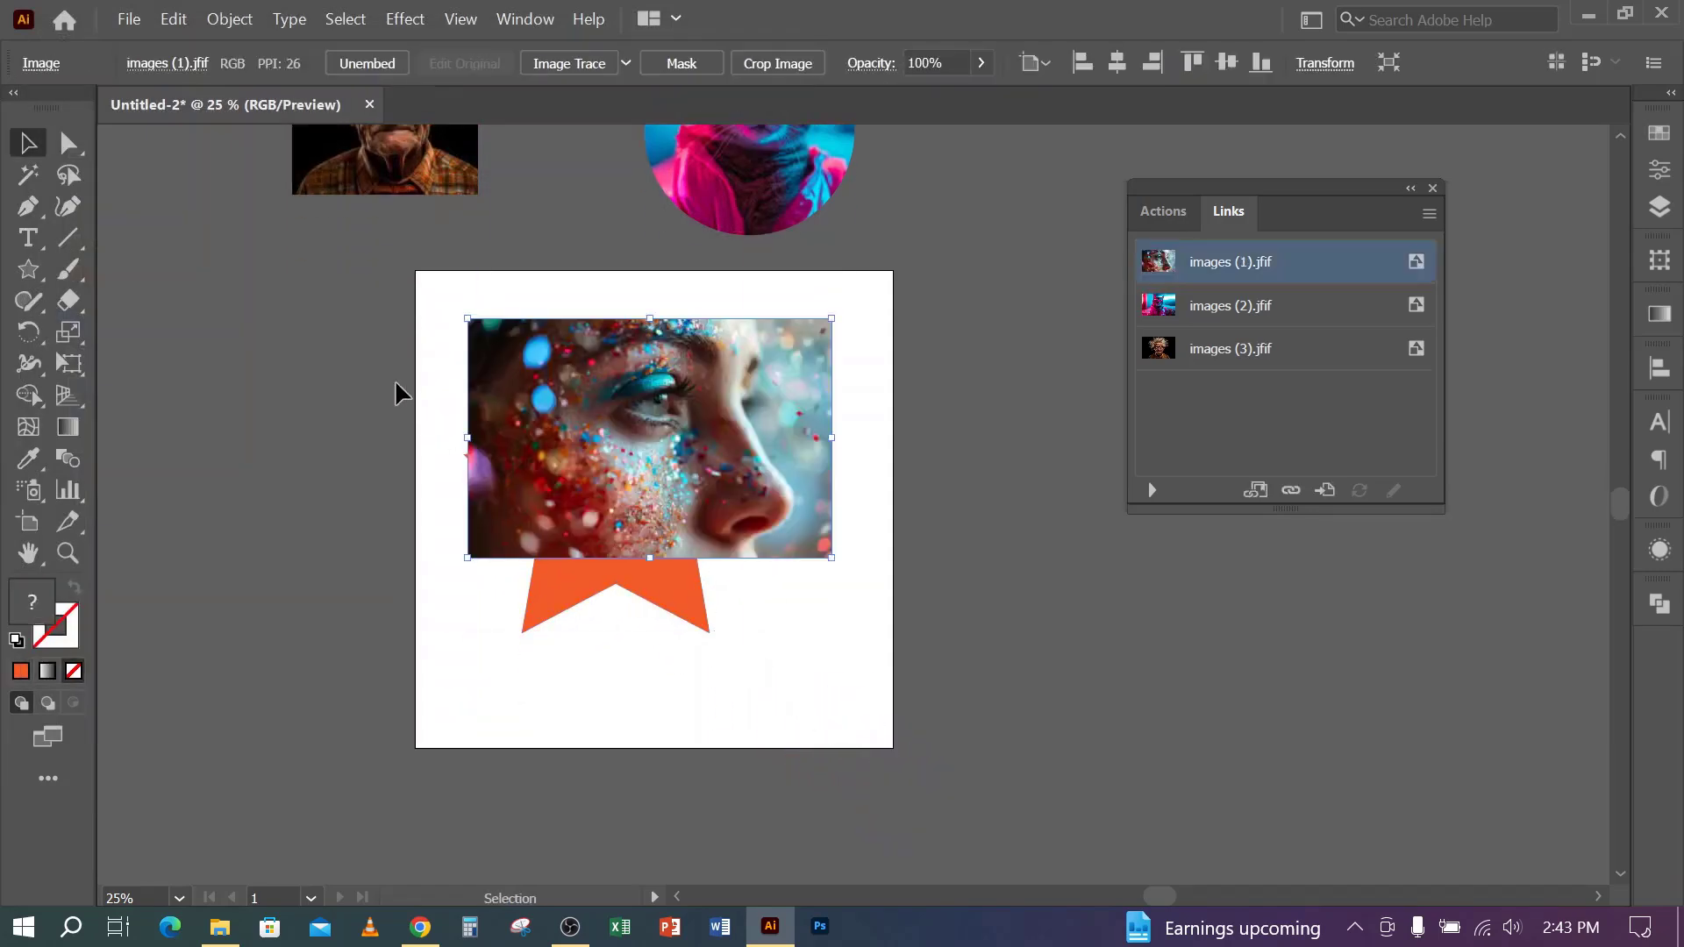
# - Try to make a clipping mask from the star and the glitter-face image while the image is on top
pyautogui.click(424, 407)
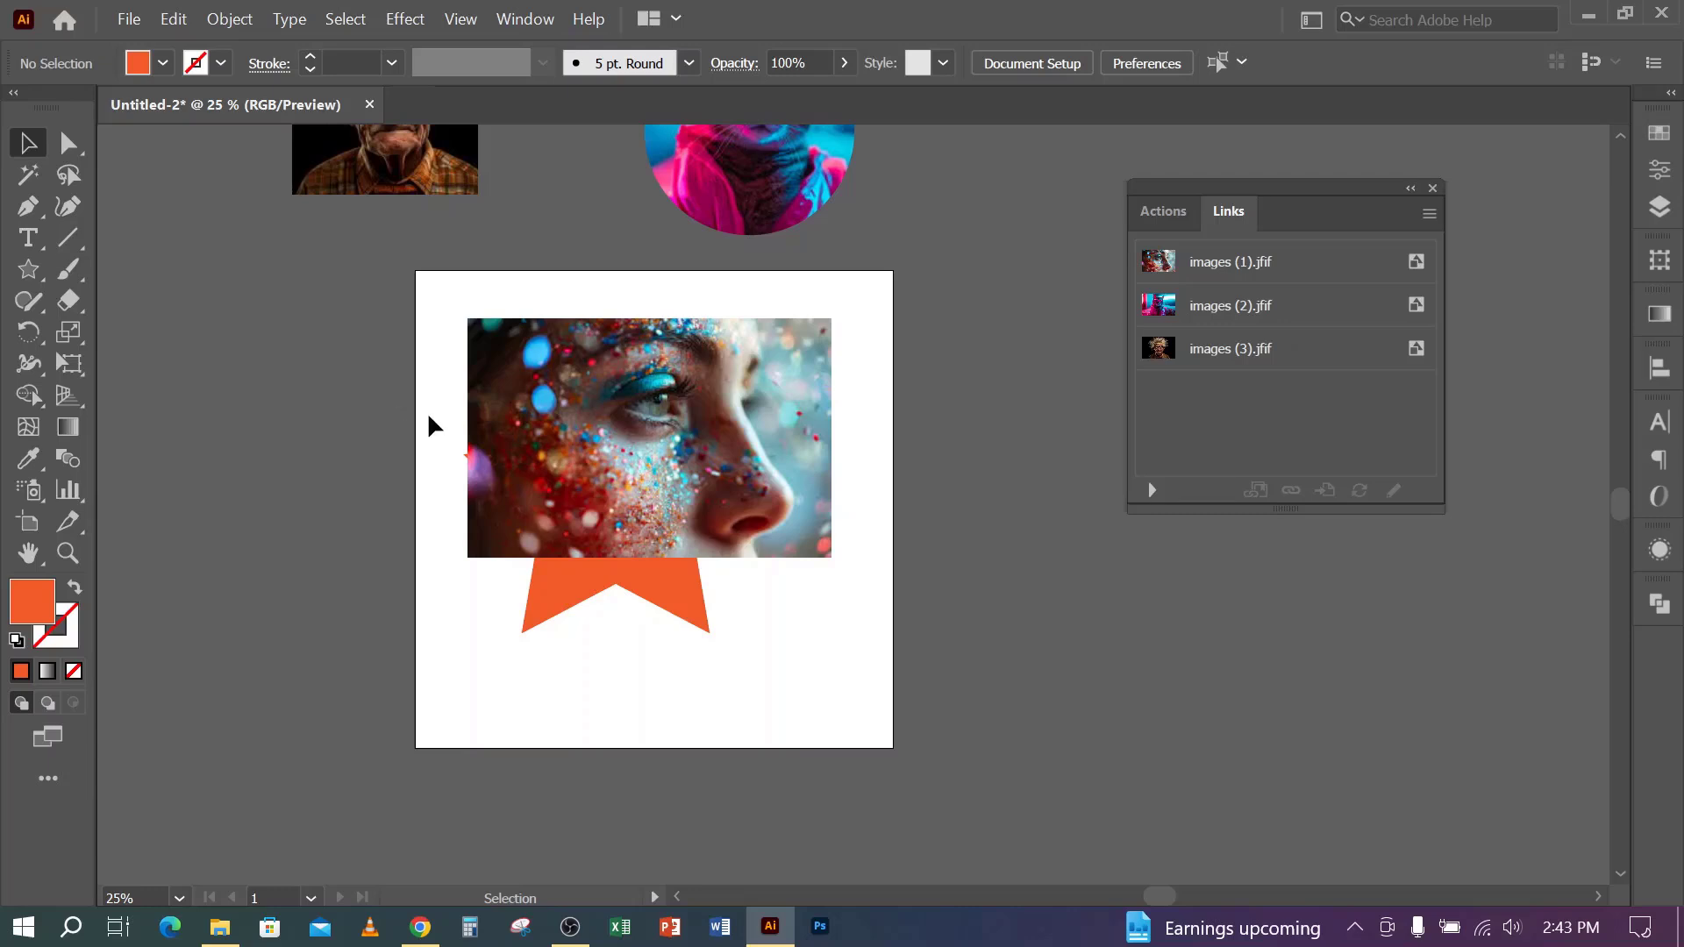
pyautogui.moveTo(428, 418); pyautogui.dragTo(594, 637)
pyautogui.rightClick(587, 415)
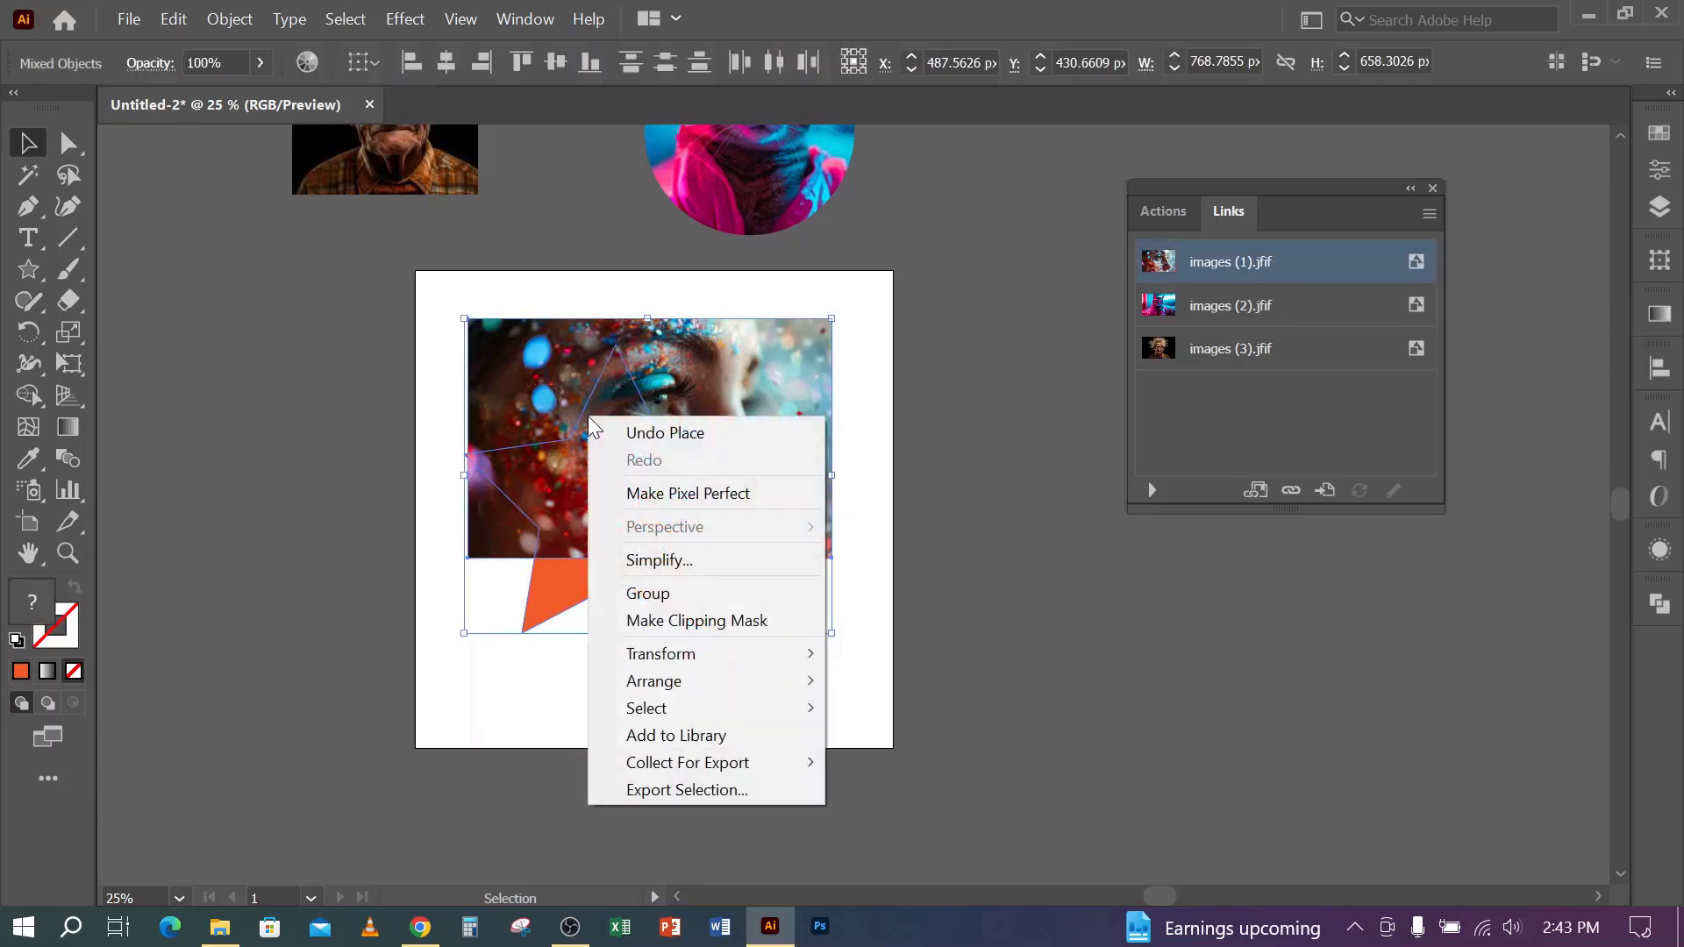
pyautogui.click(682, 620)
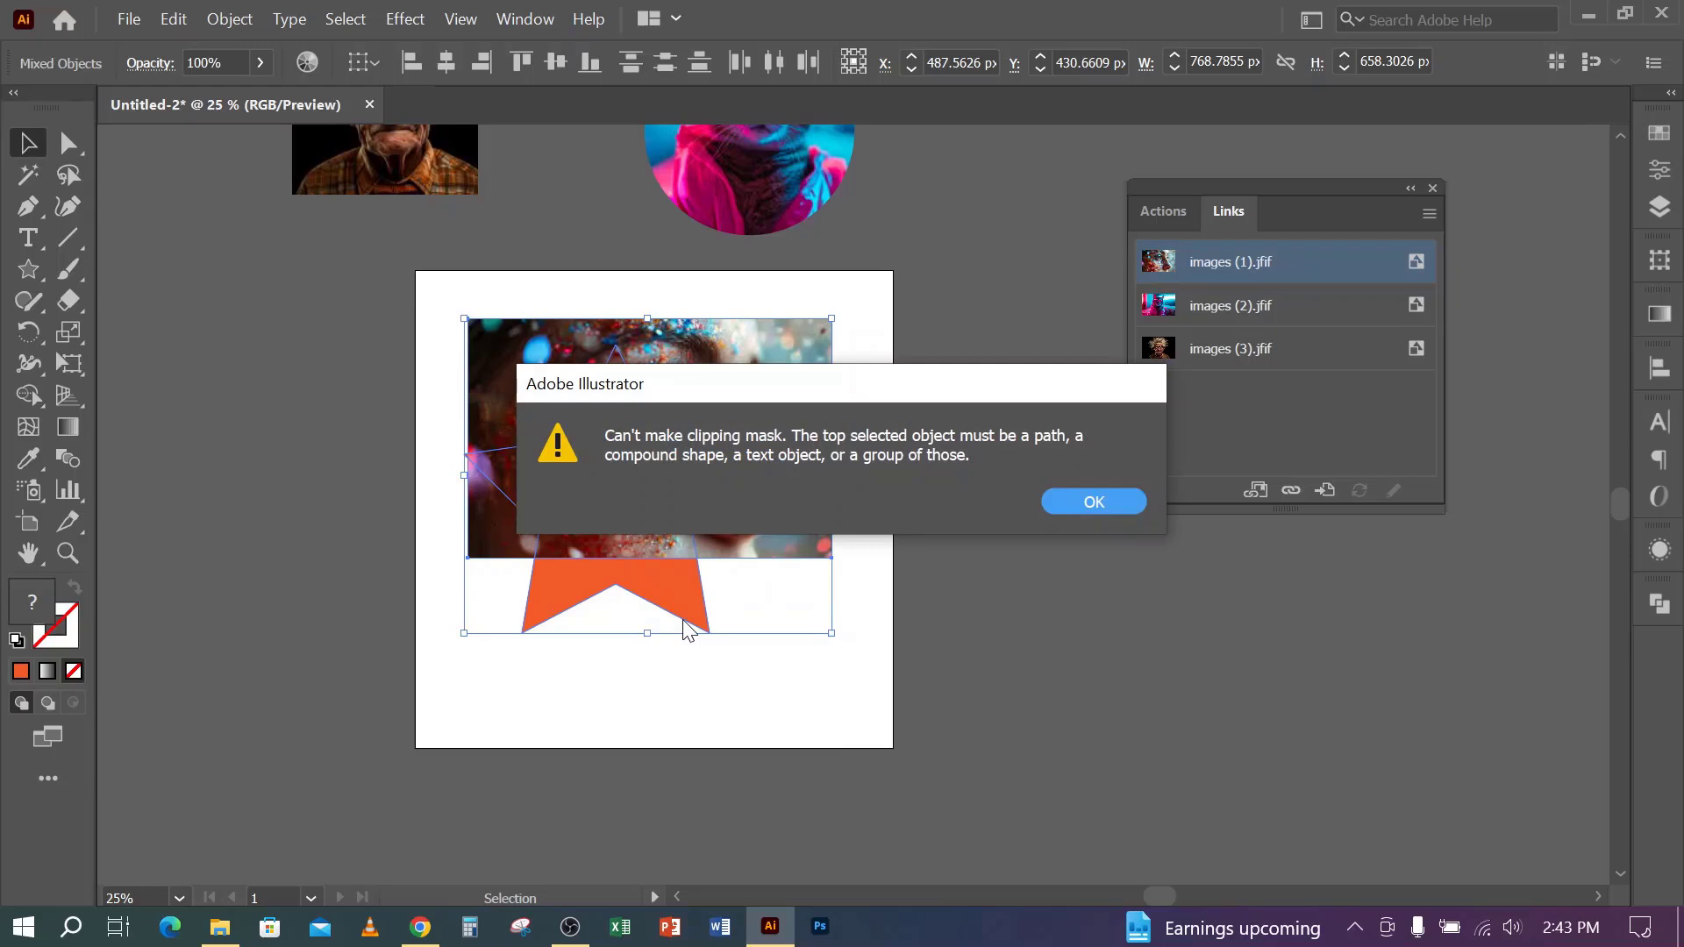
# - Dismiss the clipping mask warning and send the glitter-face image behind the orange star
pyautogui.click(1088, 503)
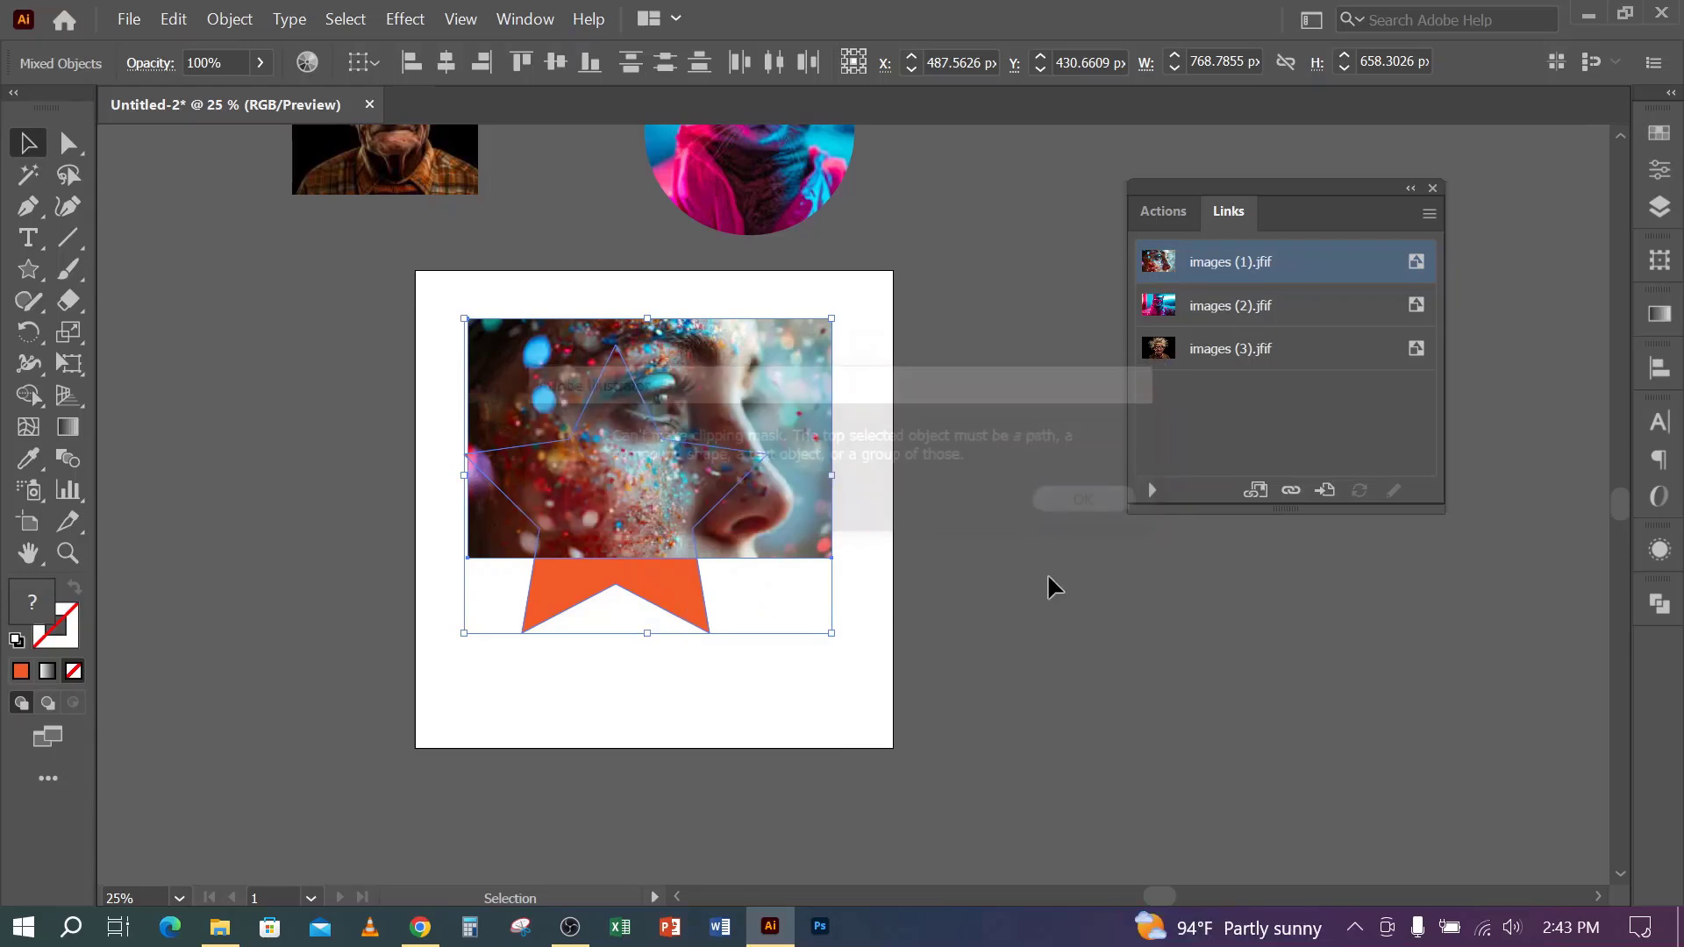
pyautogui.click(1047, 572)
pyautogui.click(761, 338)
pyautogui.rightClick(761, 338)
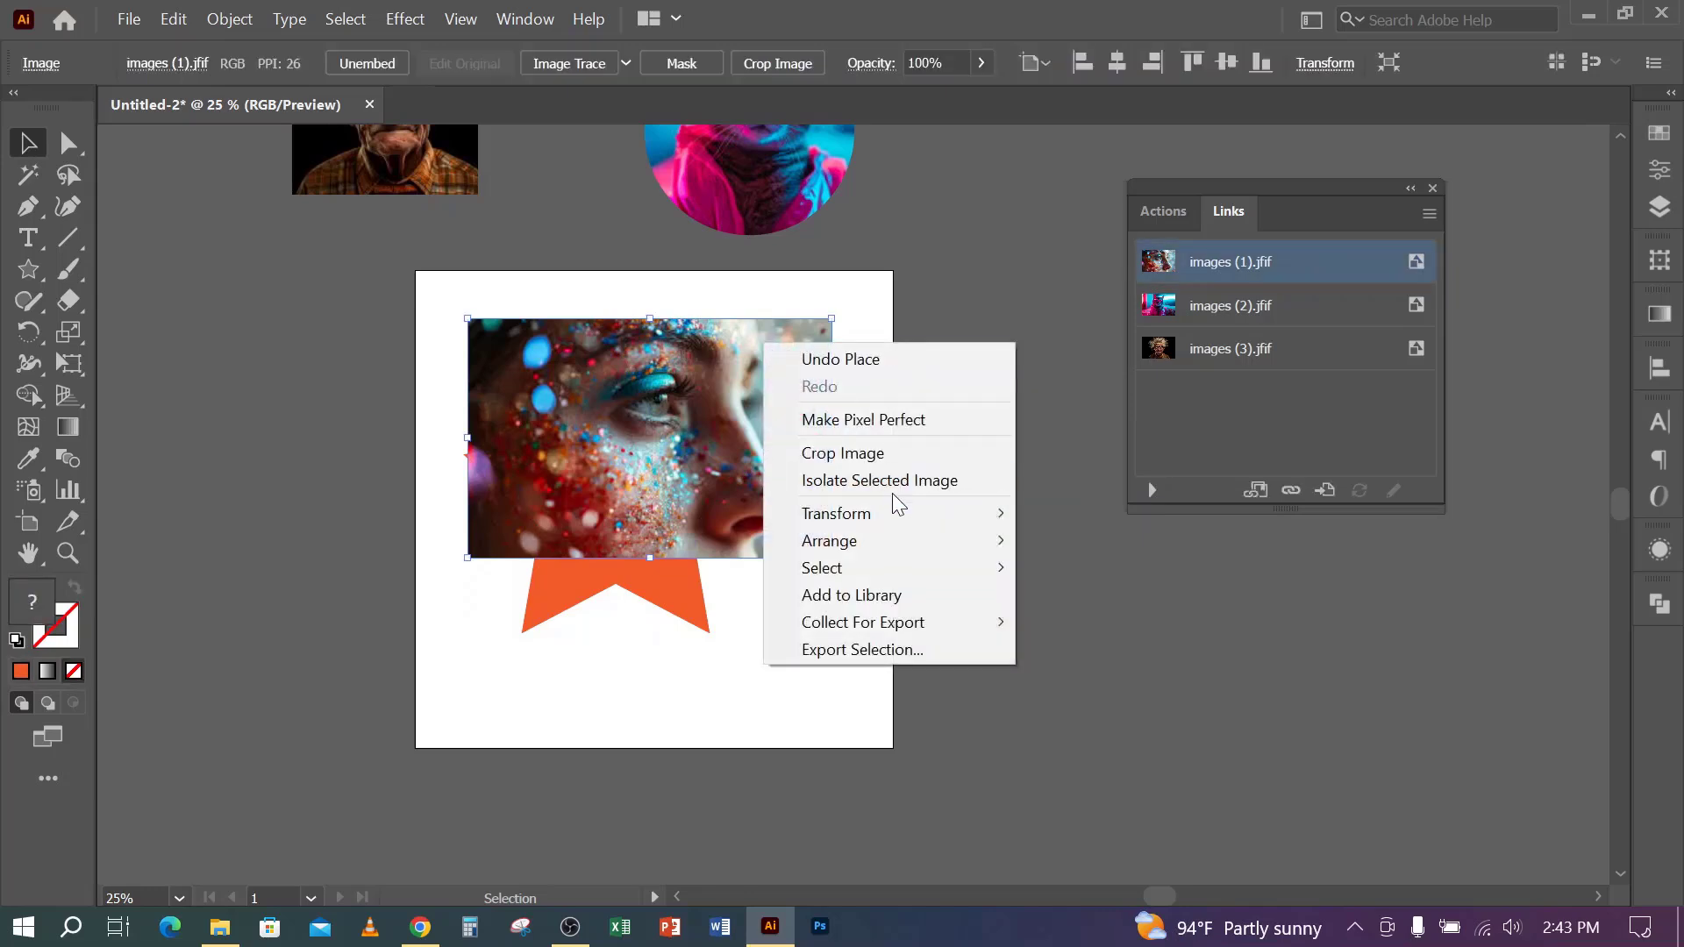
pyautogui.moveTo(975, 542)
pyautogui.click(1075, 622)
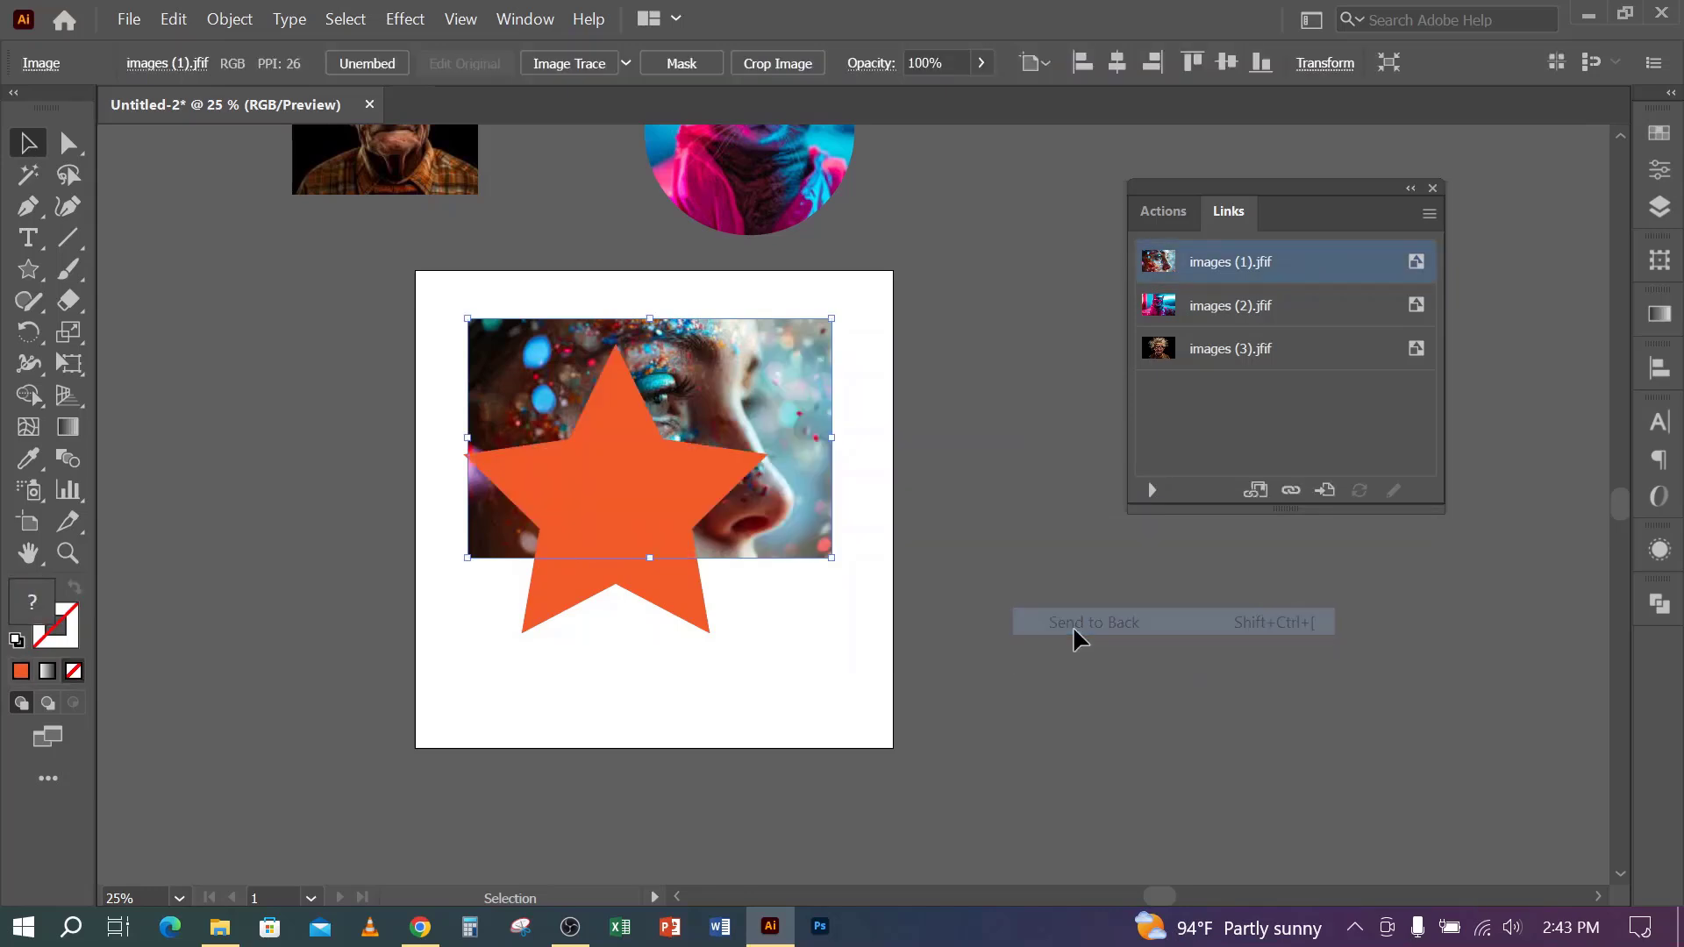
# - Centre the glitter-face image behind the star and clip it to the star with a clipping mask
pyautogui.moveTo(609, 430); pyautogui.dragTo(511, 399)
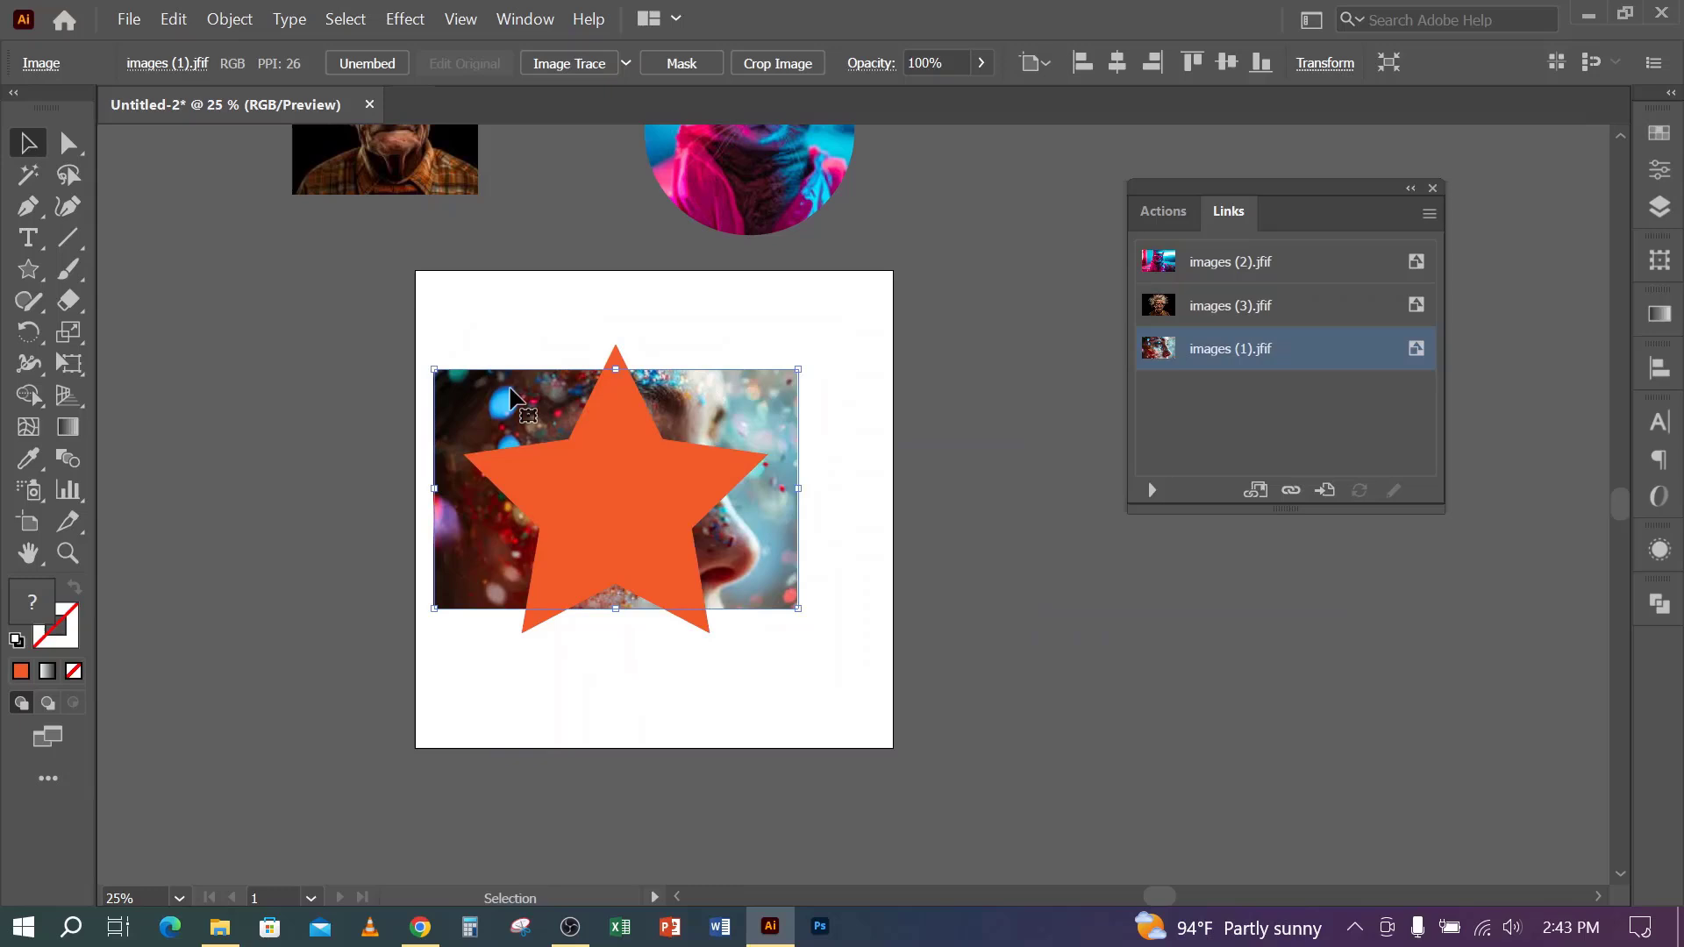
pyautogui.keyDown('shift'); pyautogui.click(612, 493); pyautogui.keyUp('shift')
pyautogui.rightClick(618, 451)
pyautogui.click(717, 658)
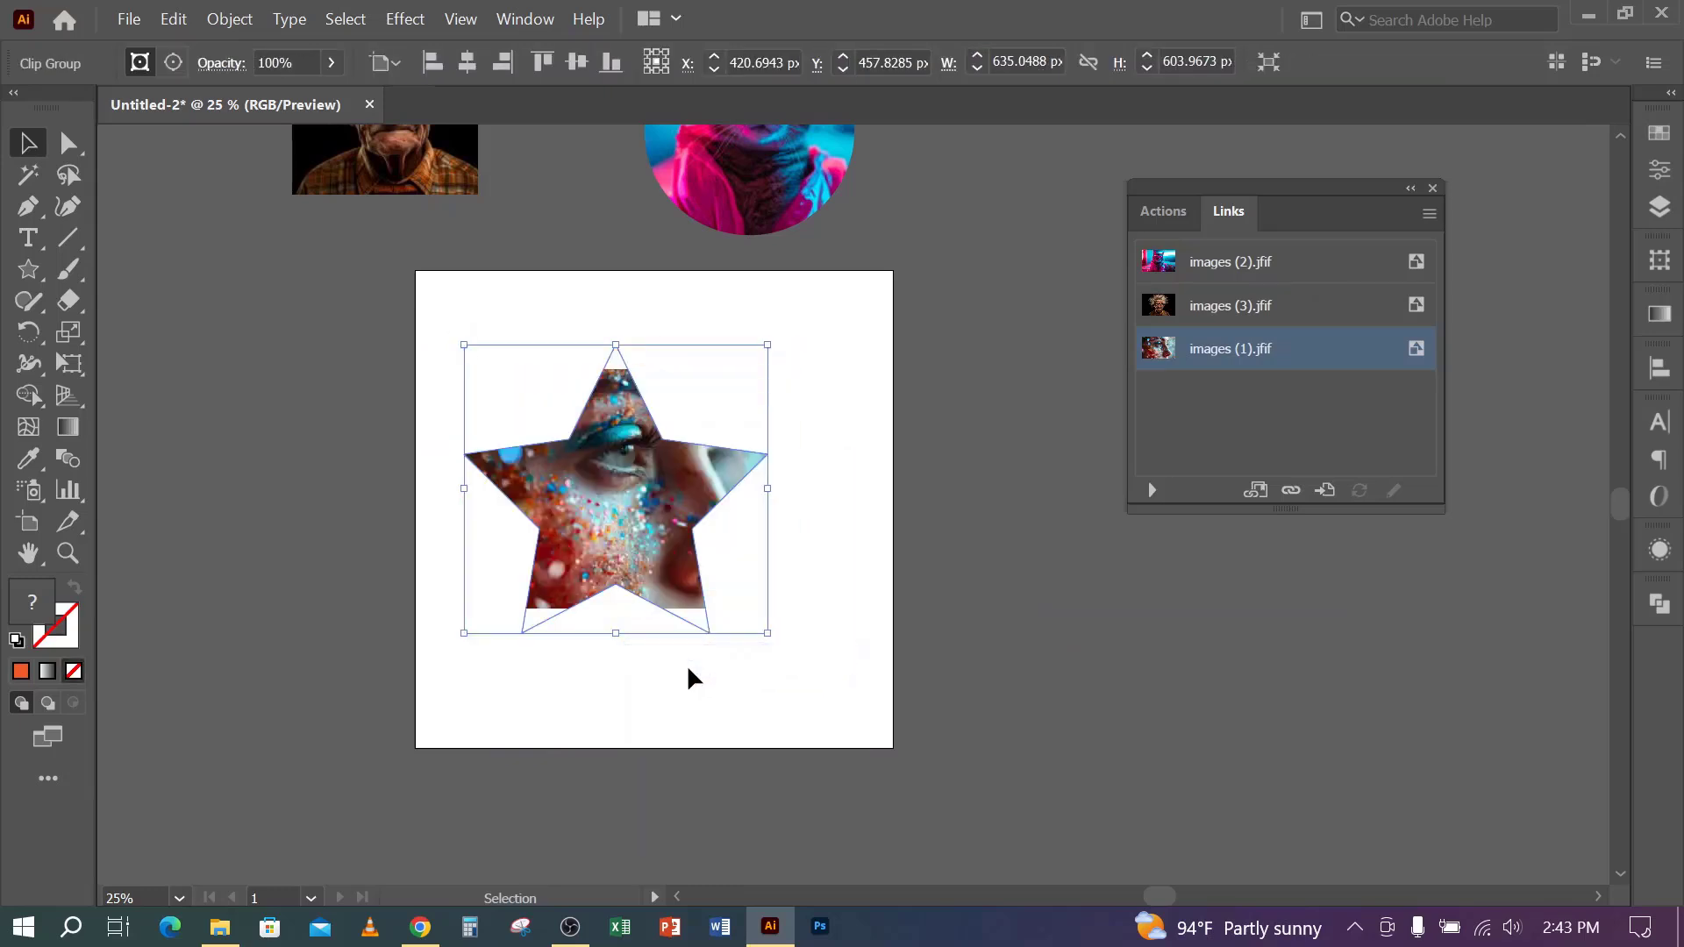
pyautogui.click(538, 694)
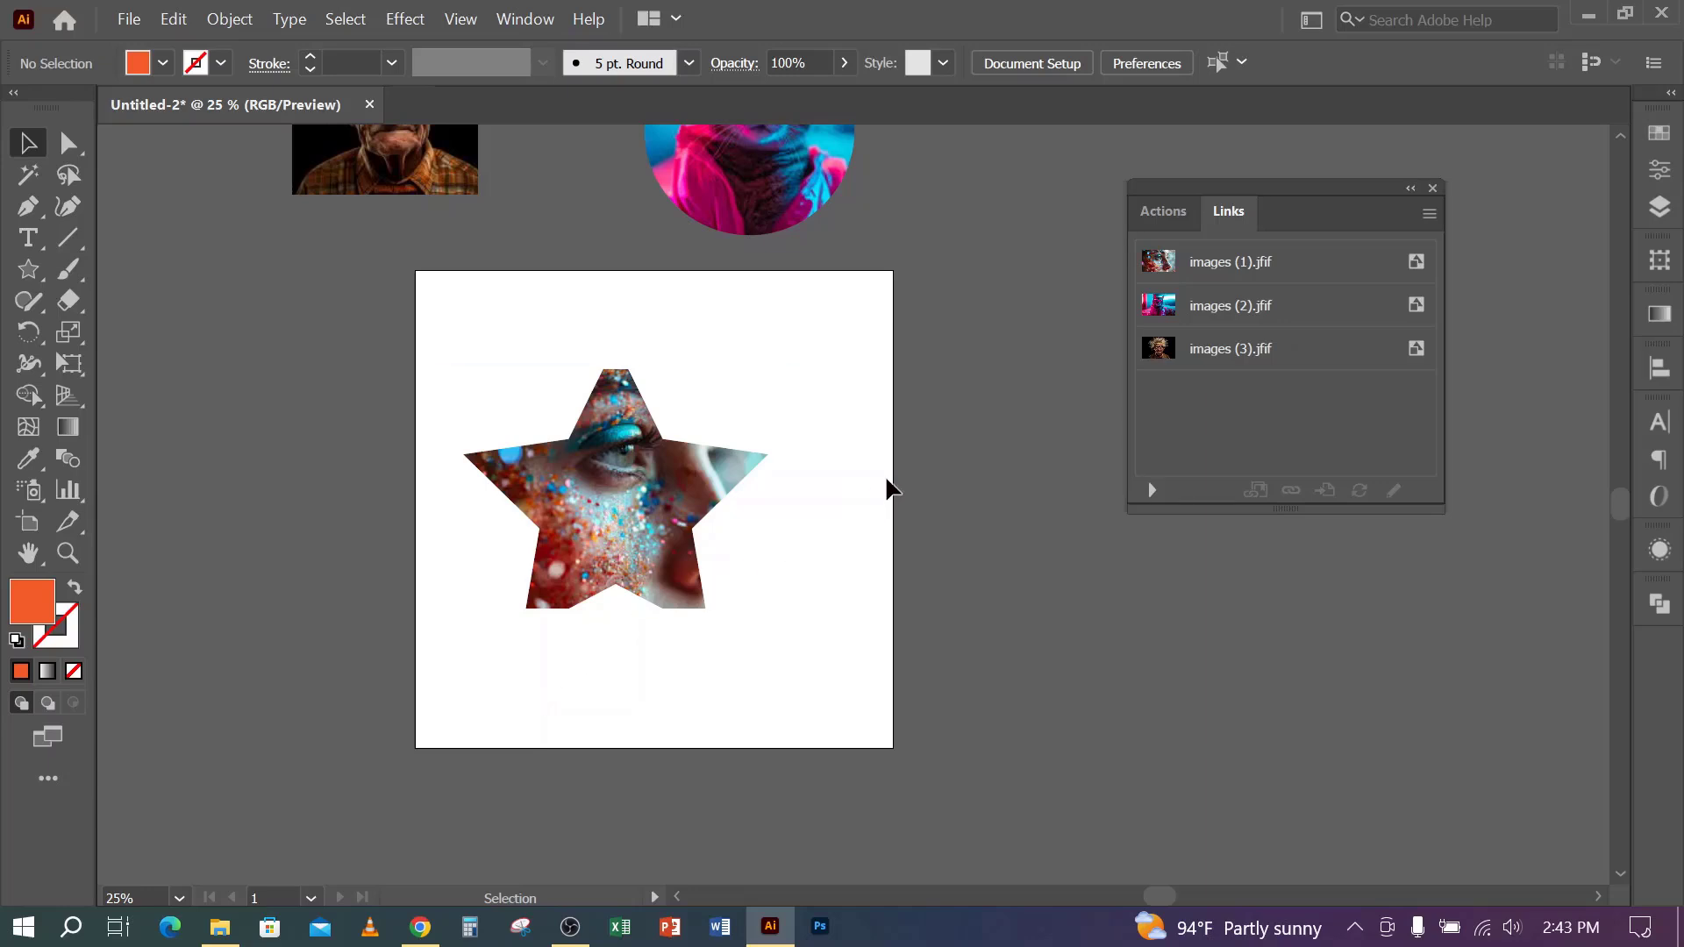
# - Relink the square's clipped portrait to images (1) from Downloads and shrink the new image slightly inside the mask
pyautogui.scroll(5, 440, 547)
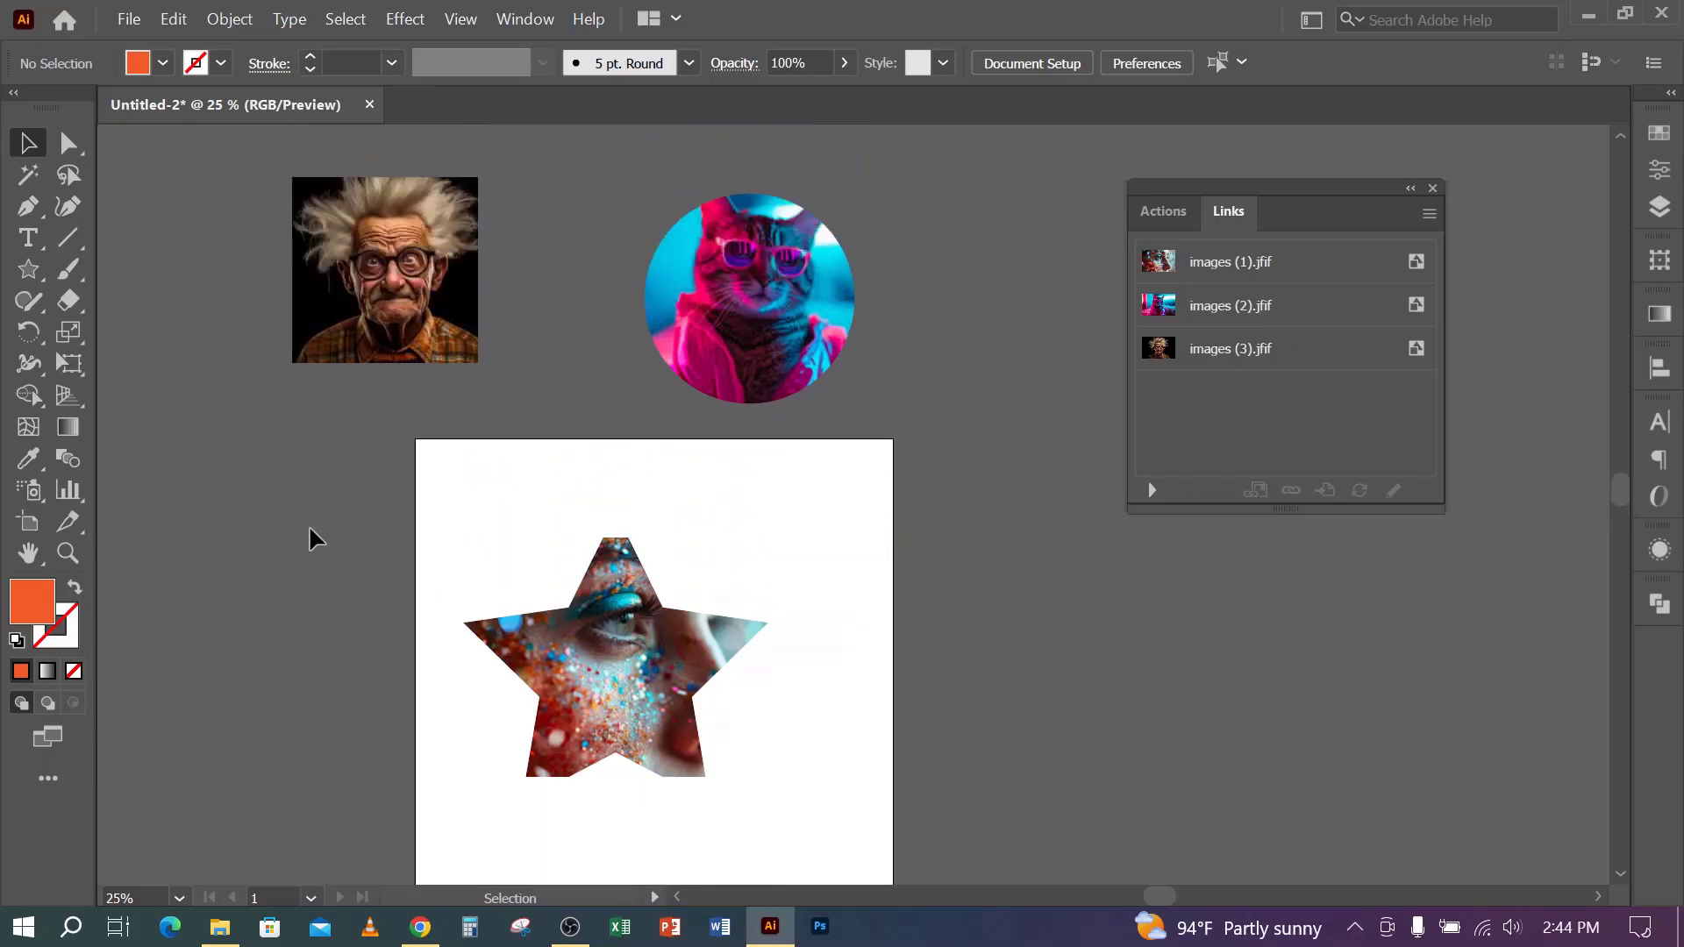
pyautogui.scroll(3, 311, 526)
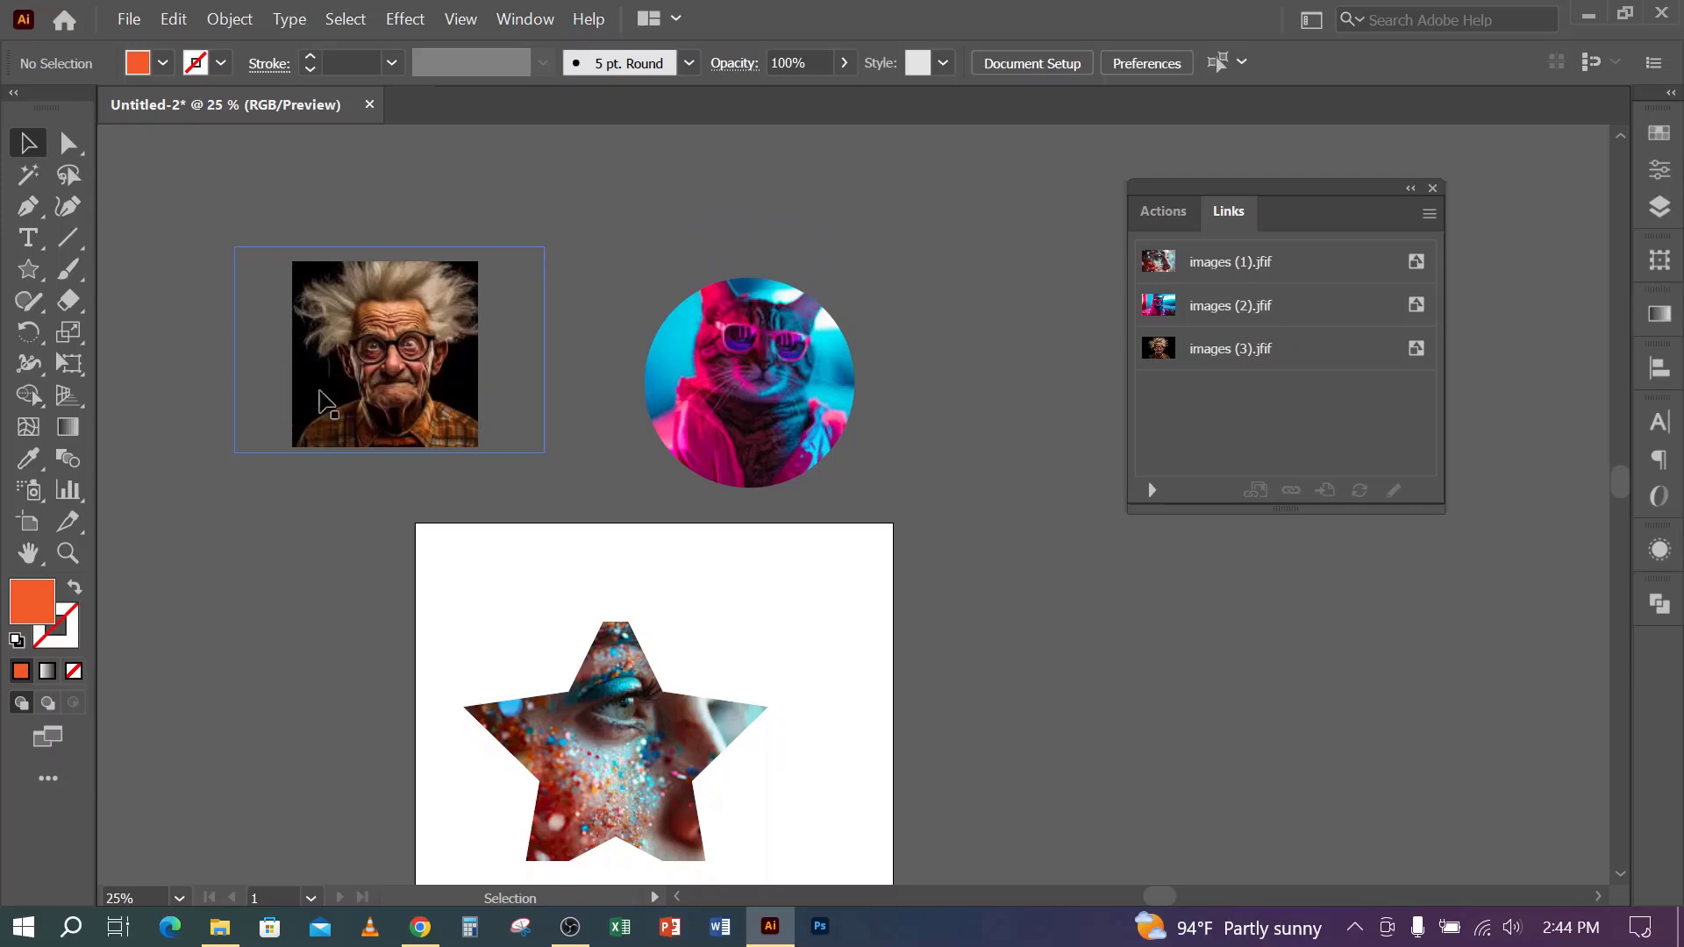
pyautogui.scroll(1, 403, 556)
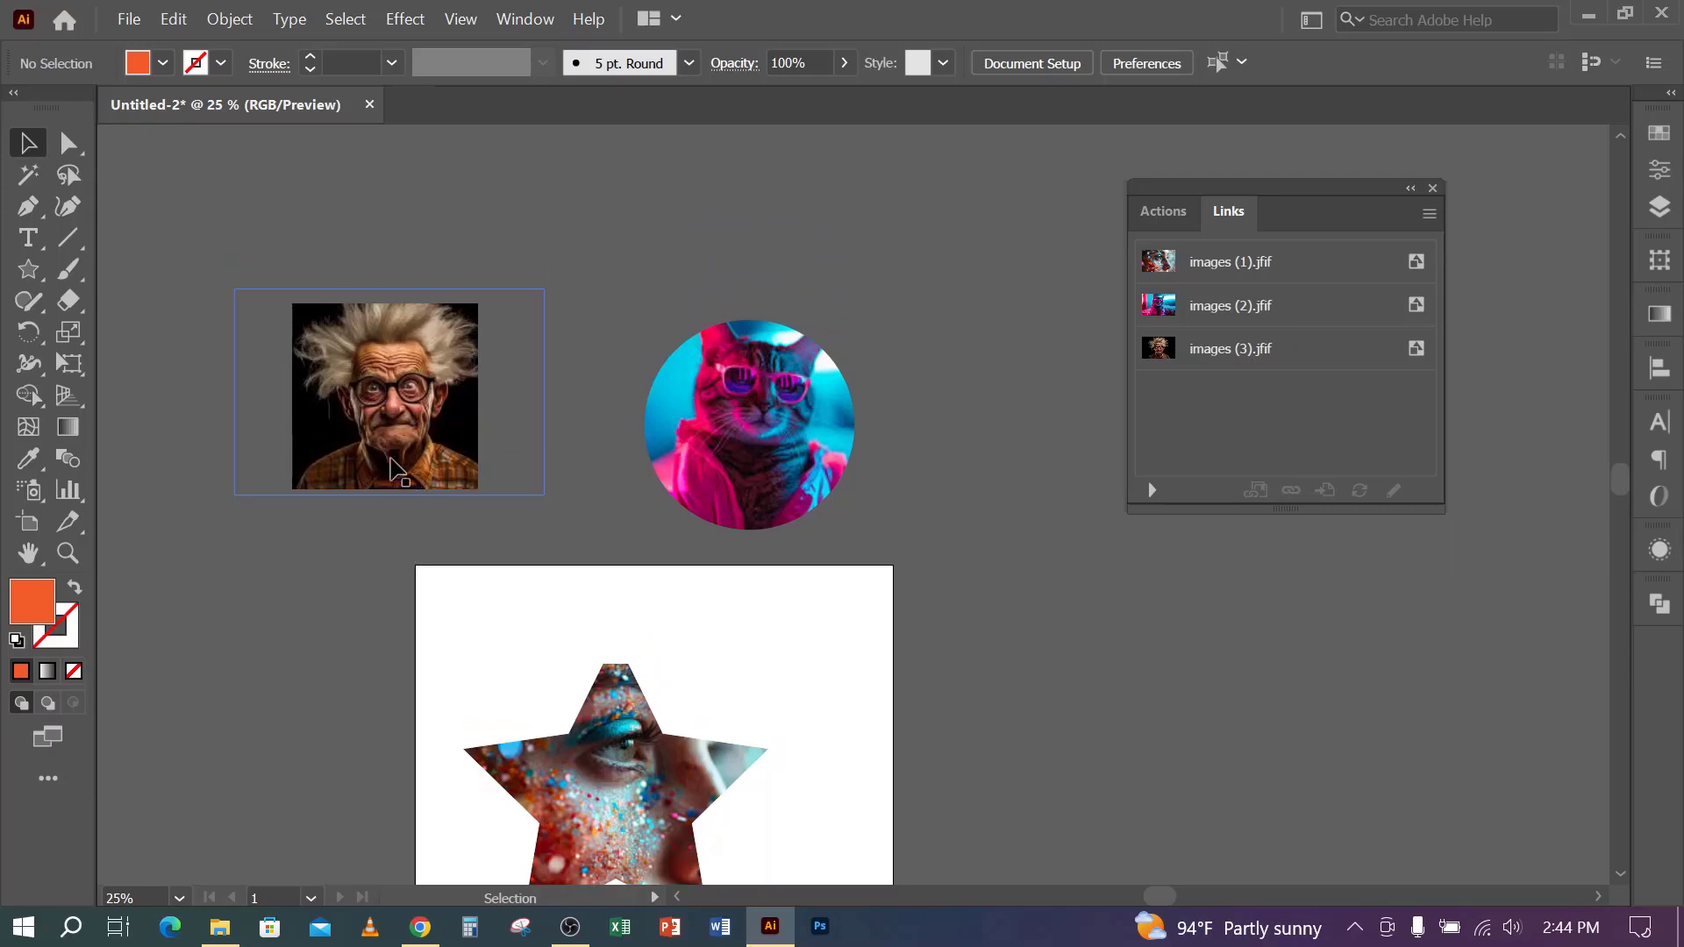
pyautogui.click(391, 408)
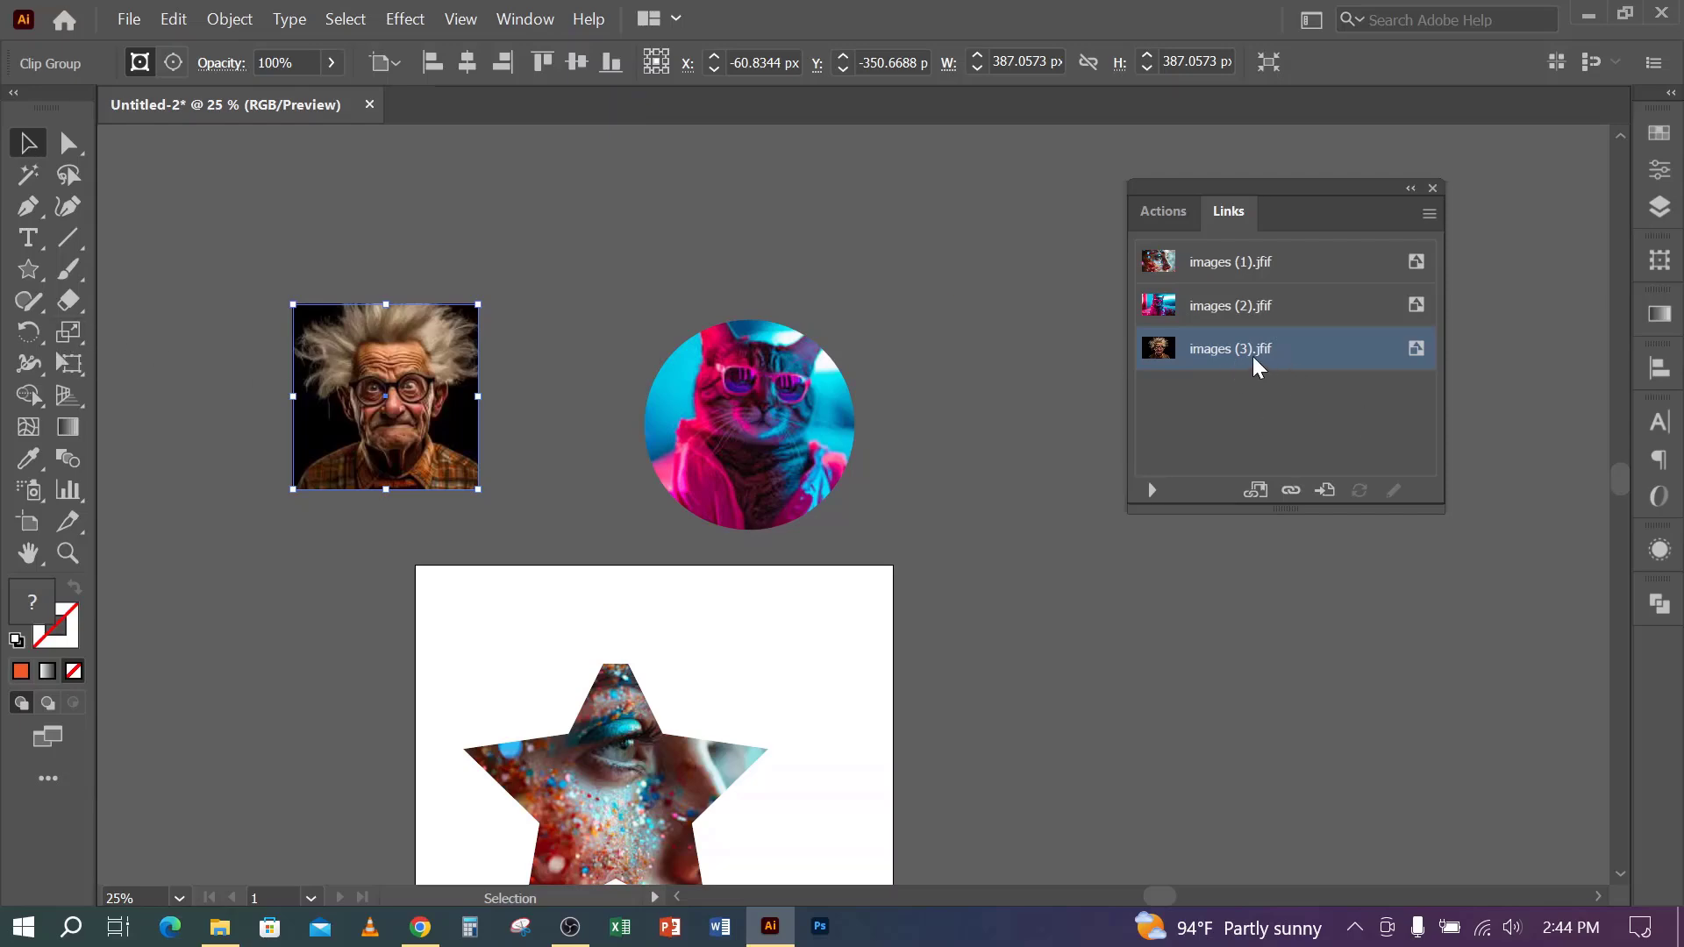
pyautogui.click(1291, 491)
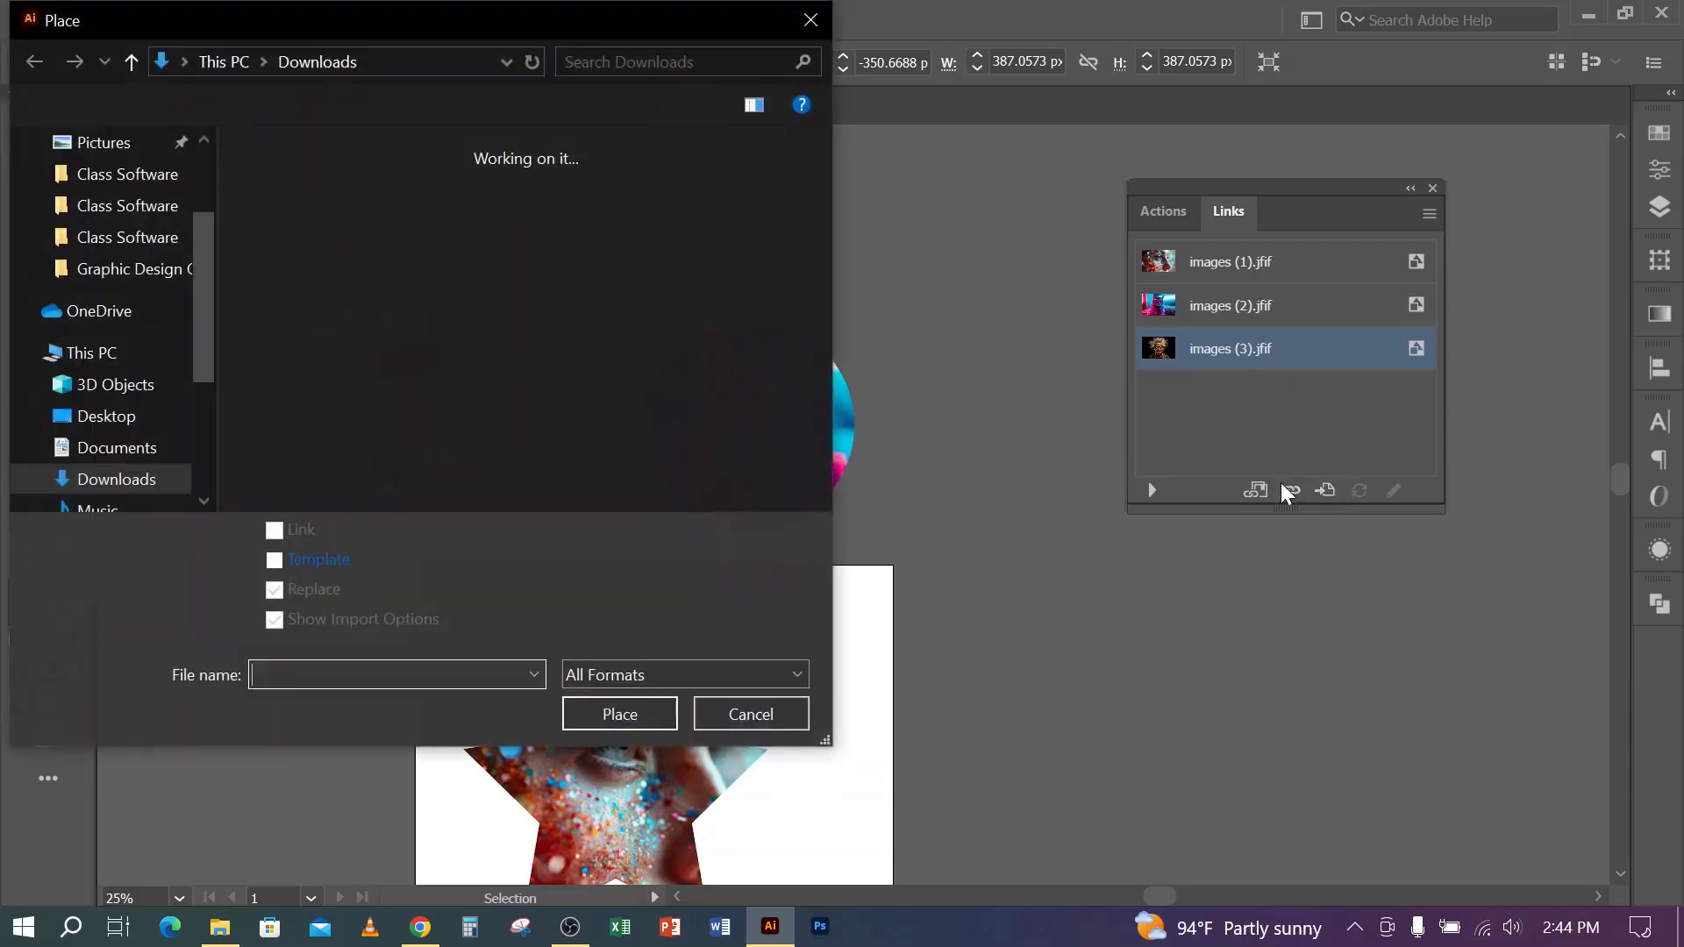
pyautogui.click(556, 246)
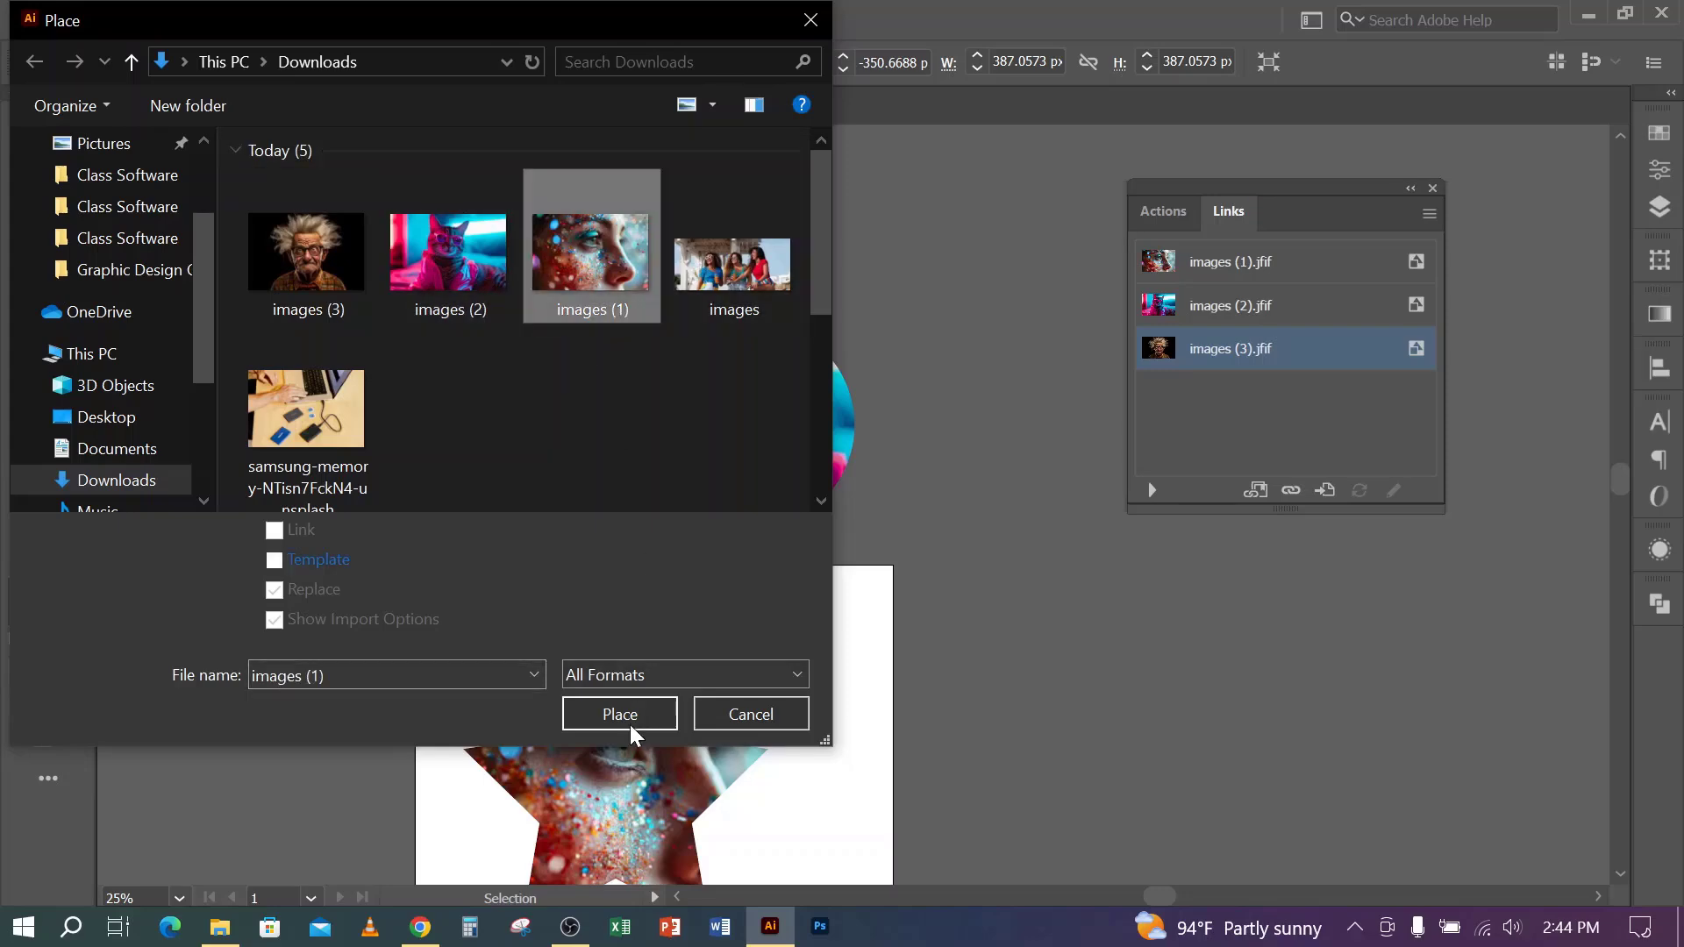
pyautogui.click(626, 714)
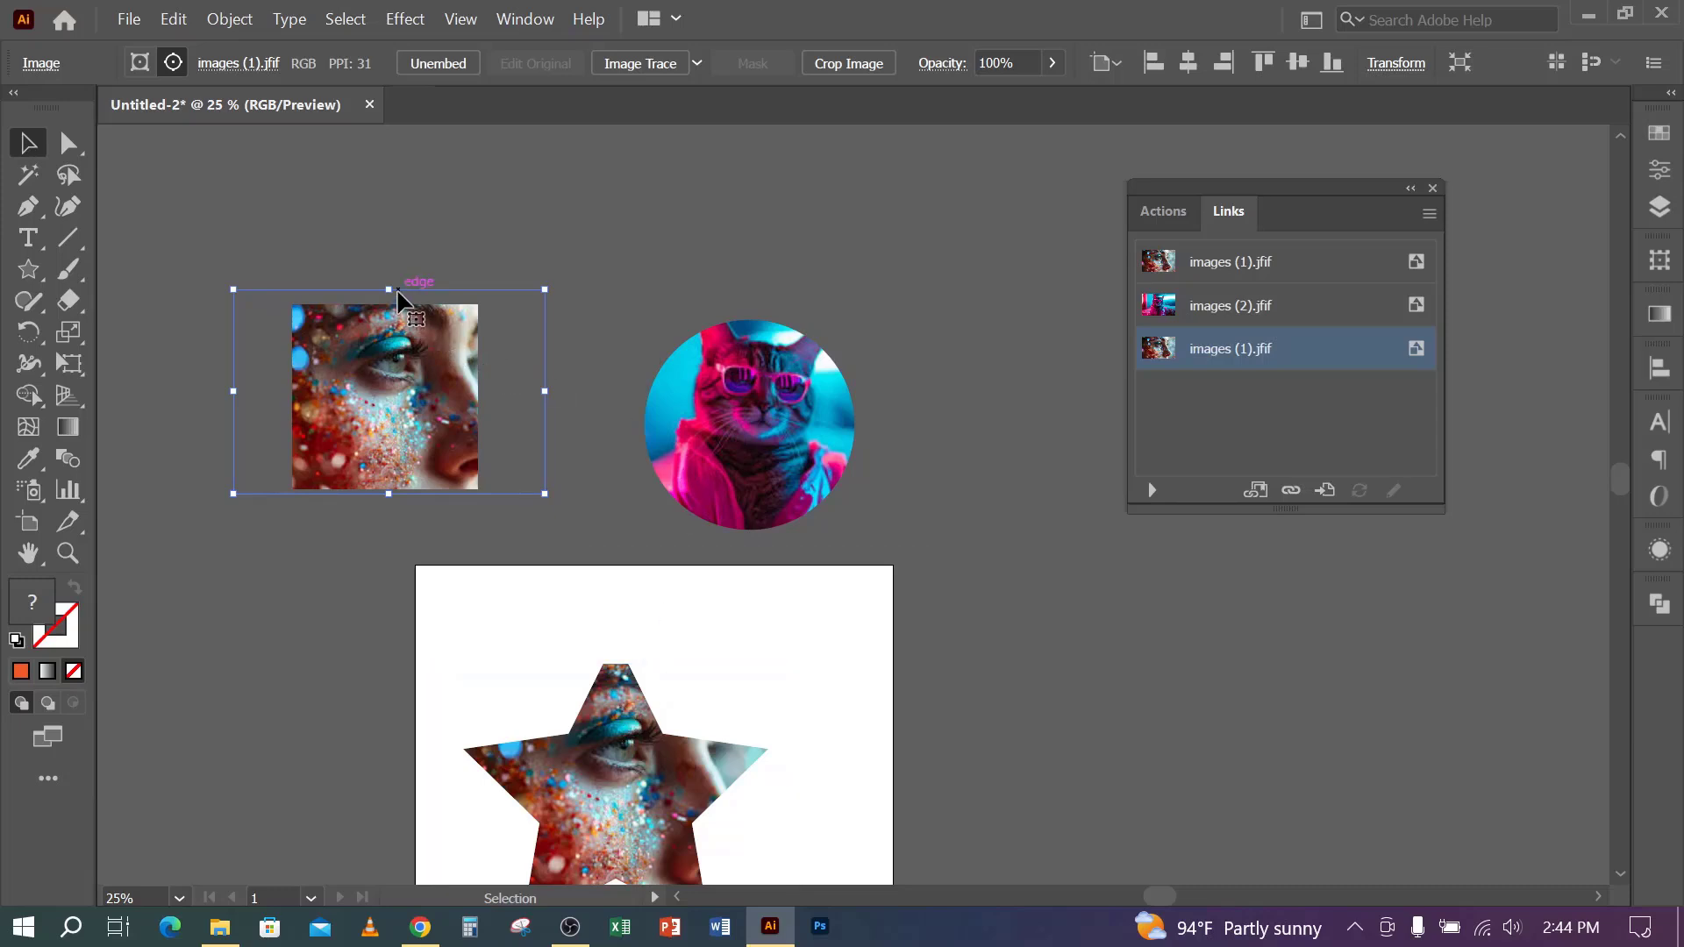
pyautogui.moveTo(389, 289); pyautogui.dragTo(389, 300)
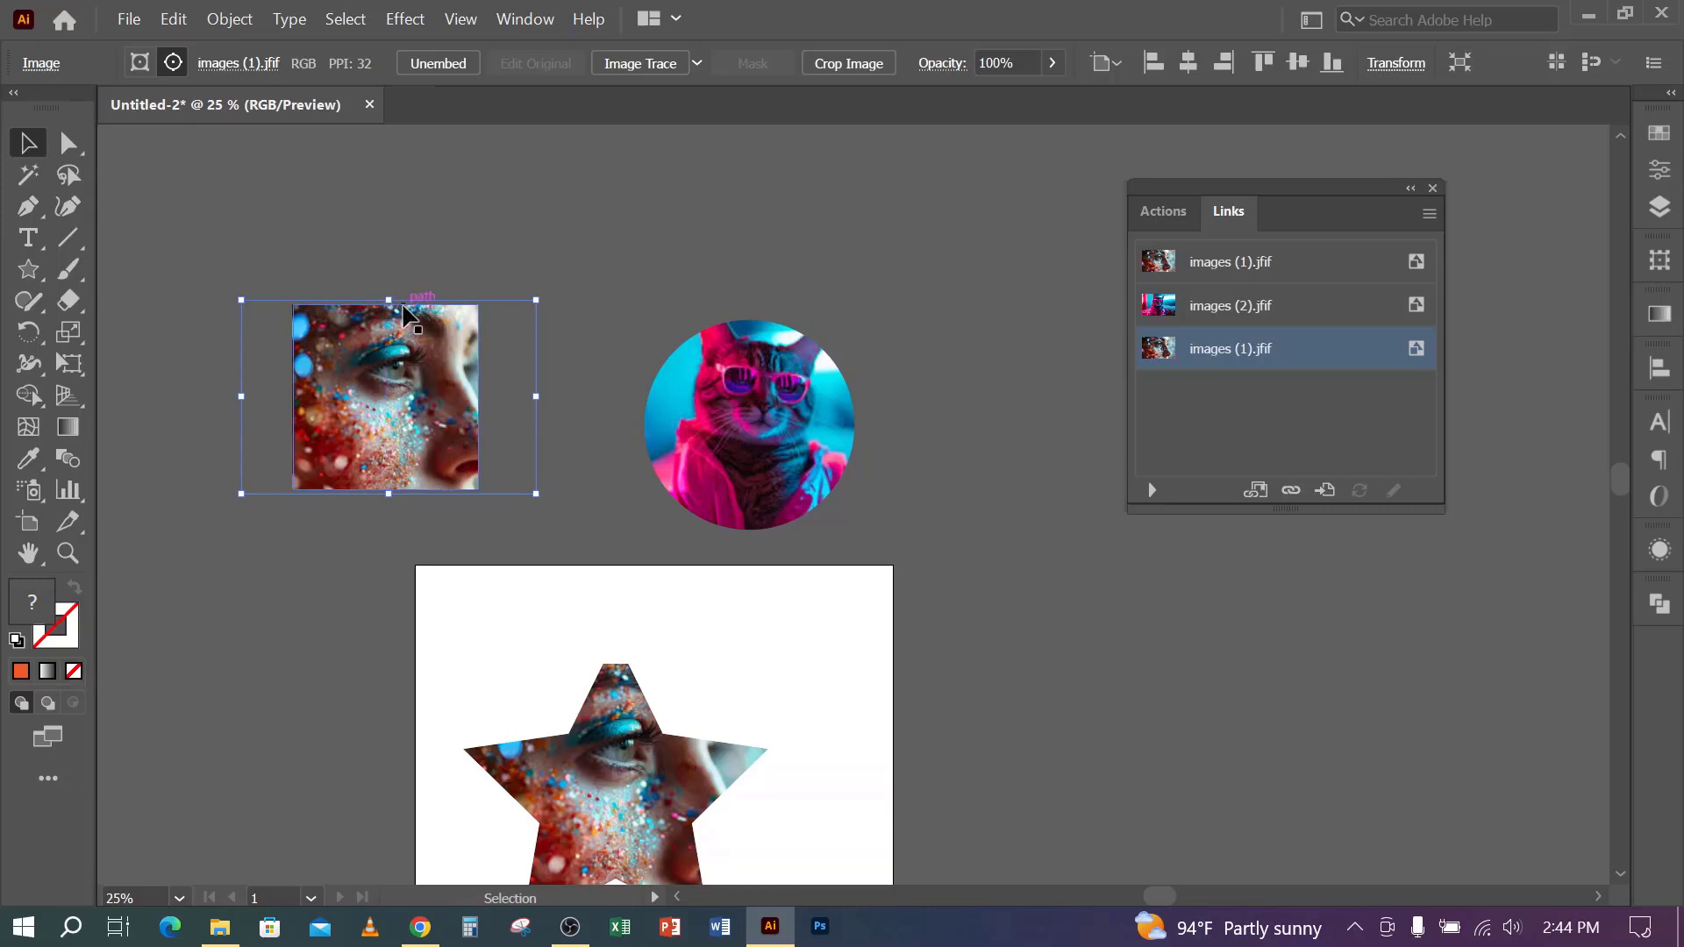
pyautogui.click(561, 243)
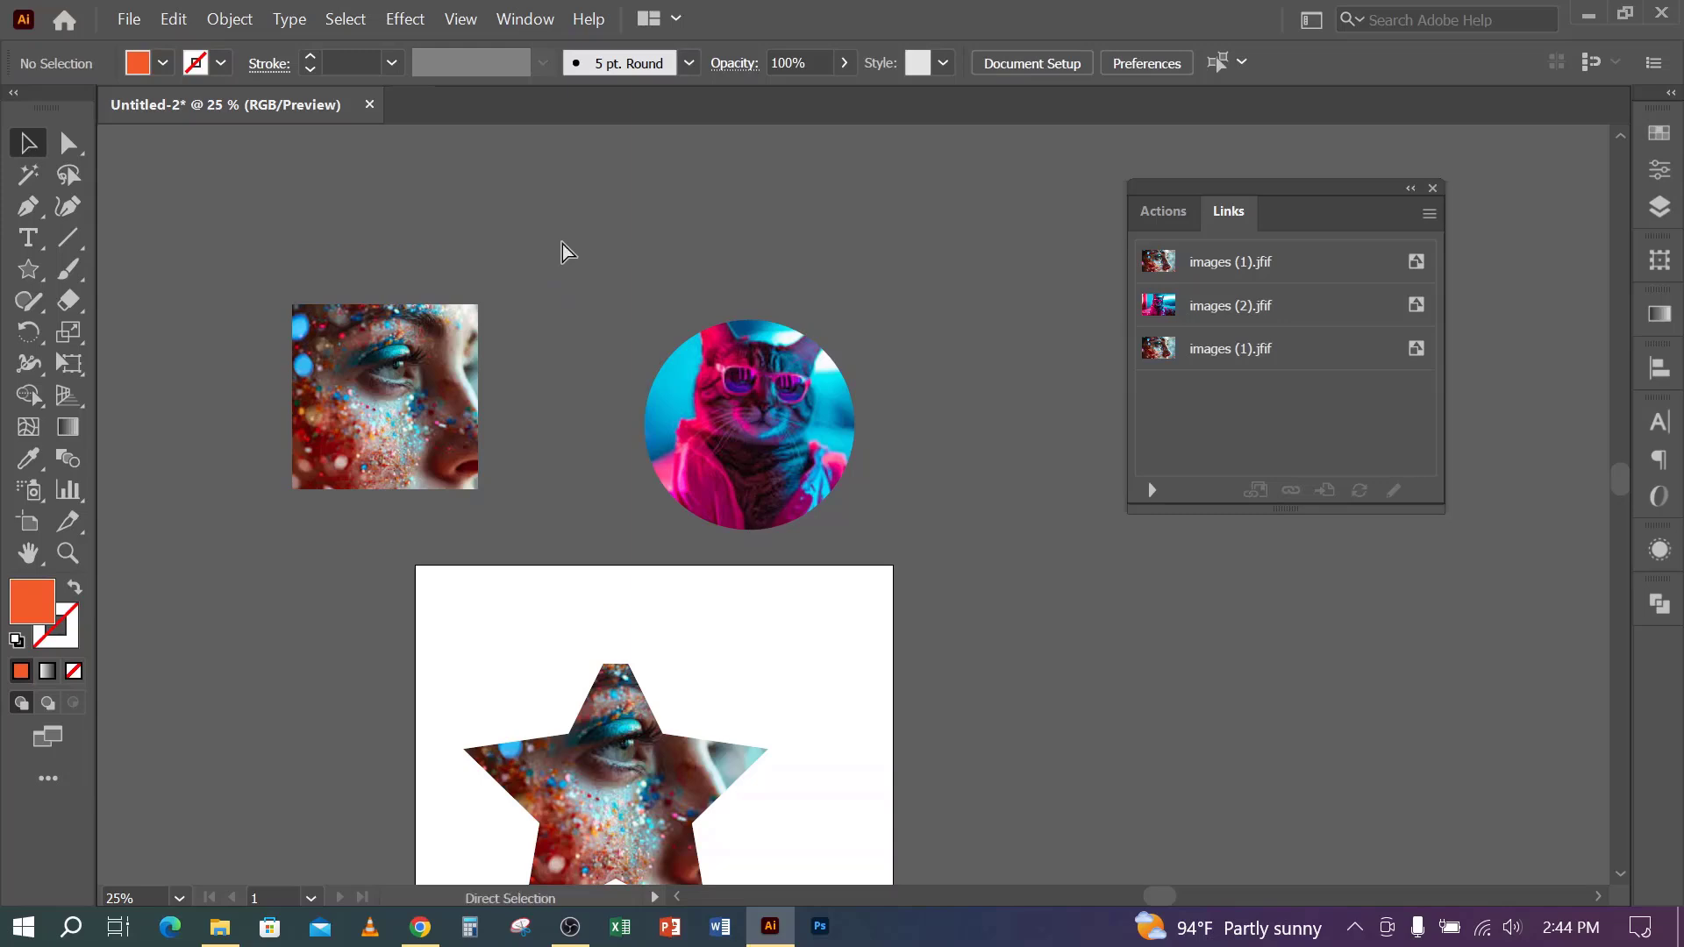
# - Delete all the clipped images from the document
pyautogui.hotkey('ctrl', 'a')
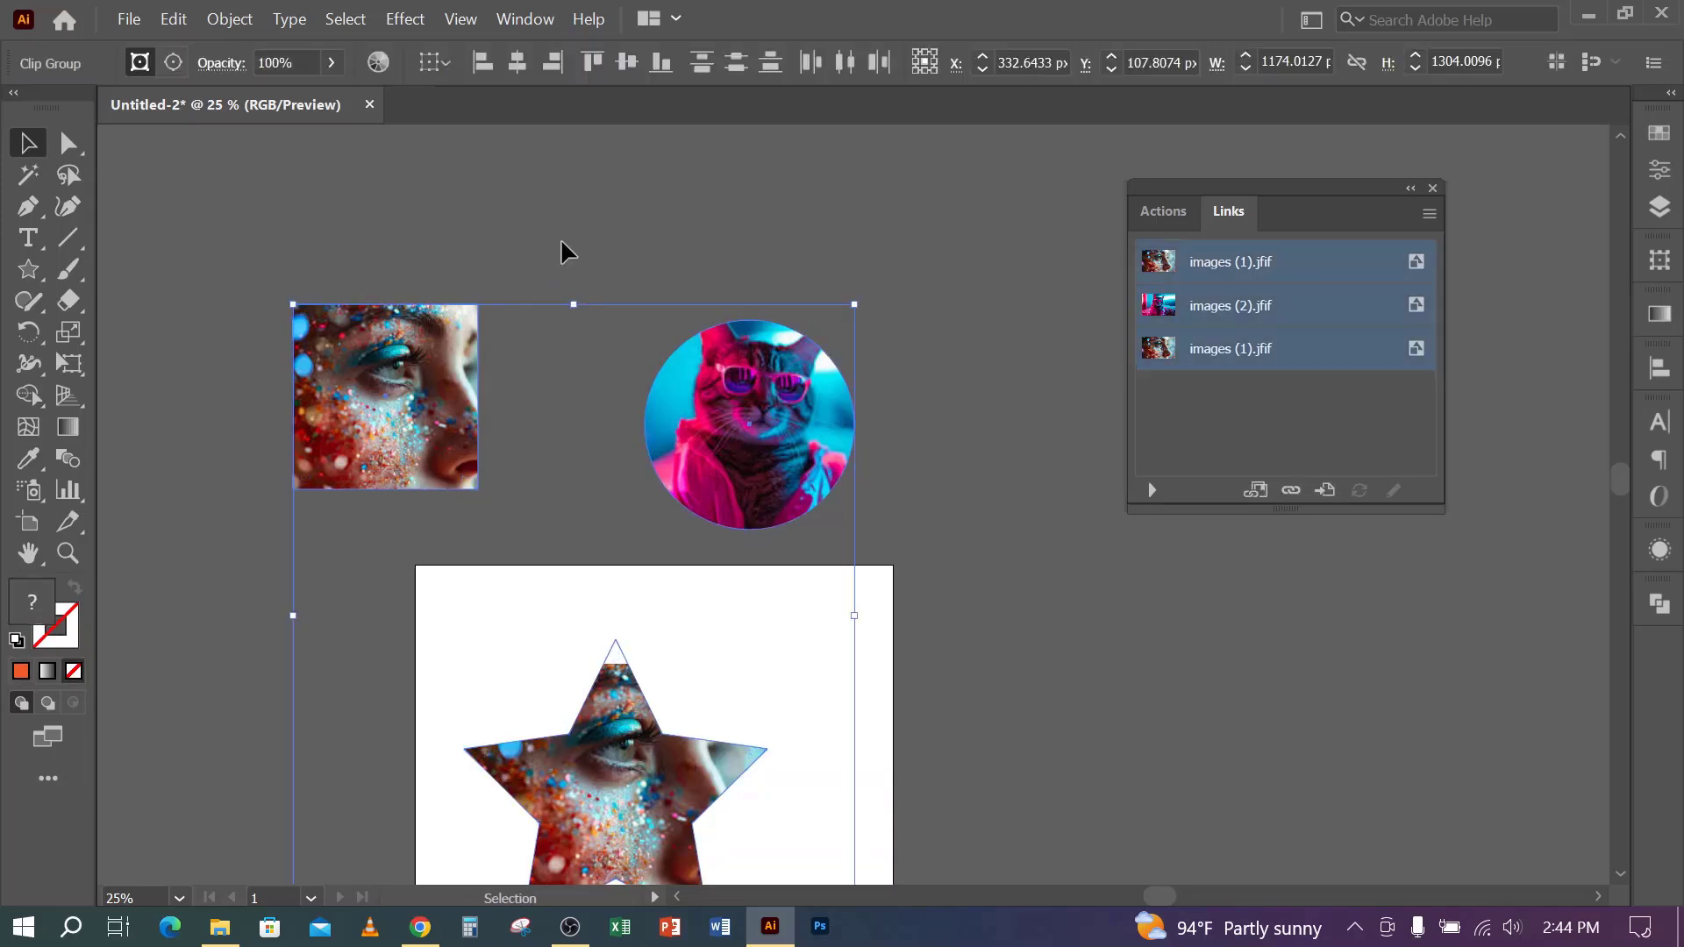
pyautogui.press('Delete')
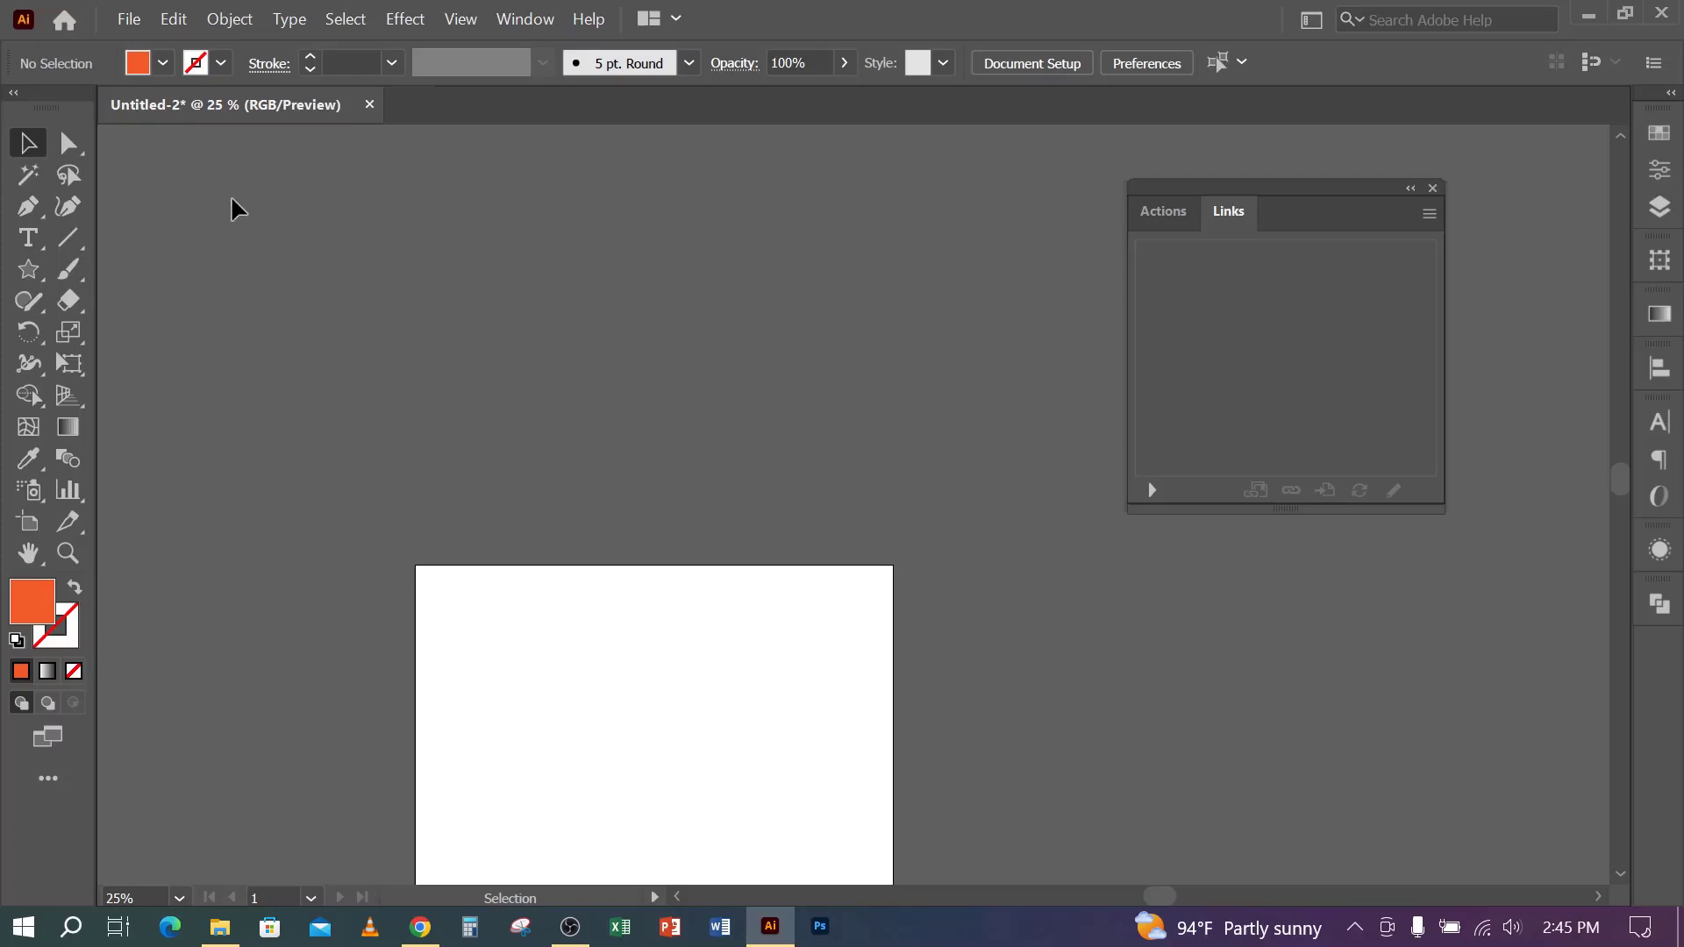
pyautogui.click(34, 212)
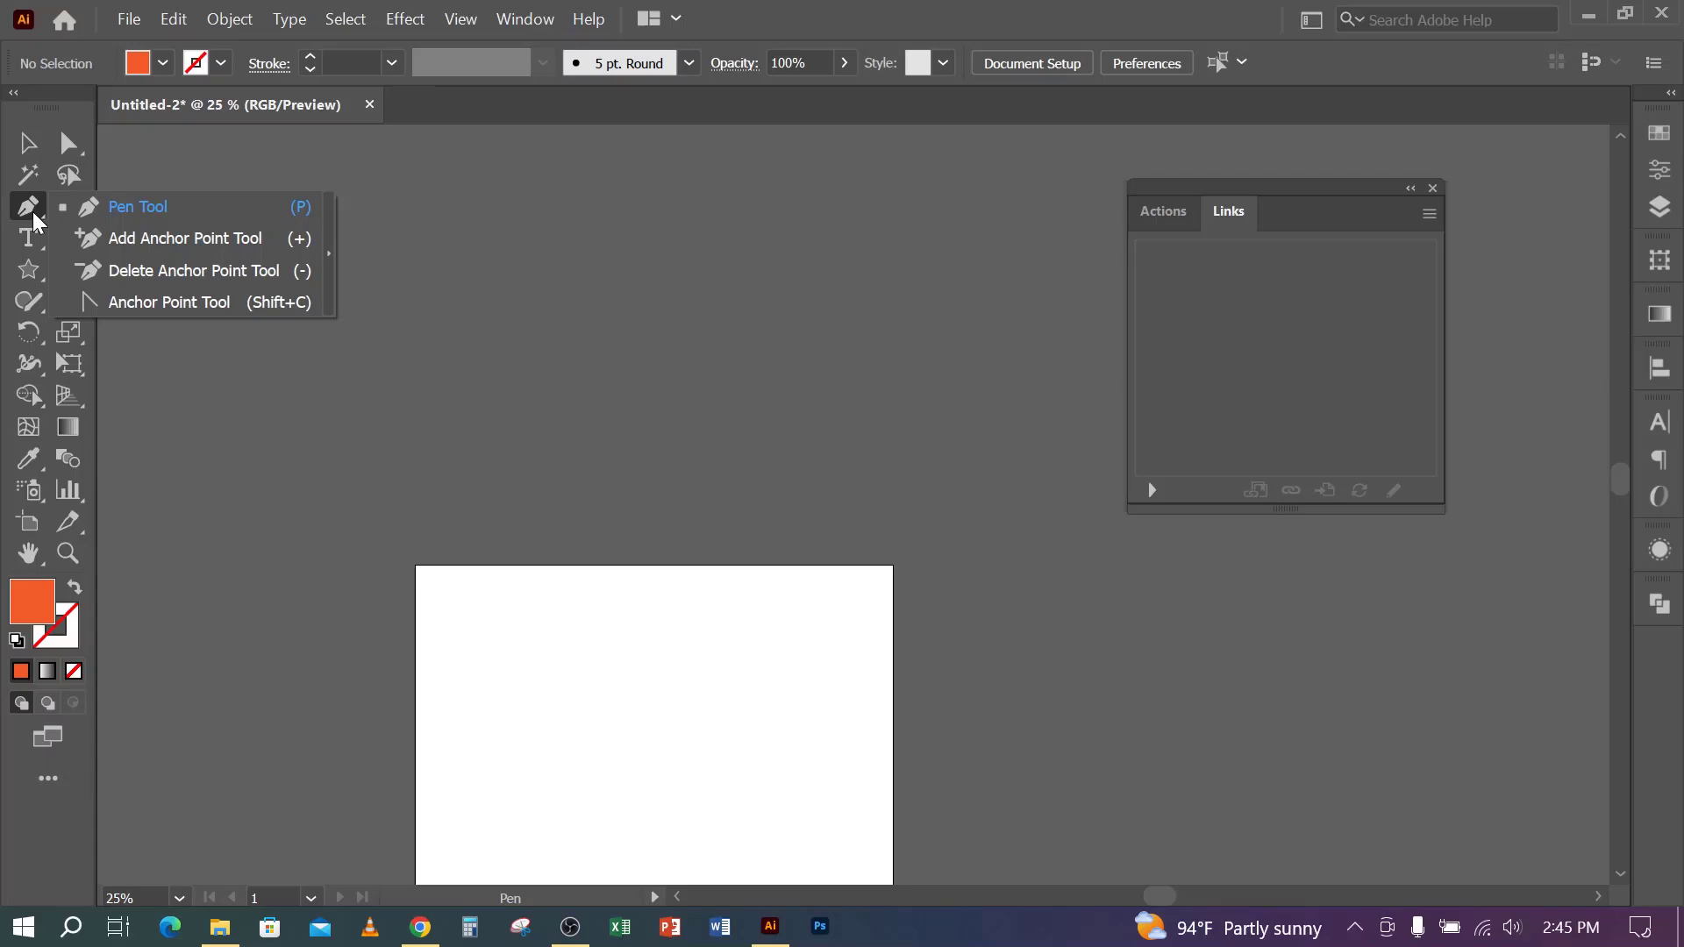
pyautogui.click(26, 268)
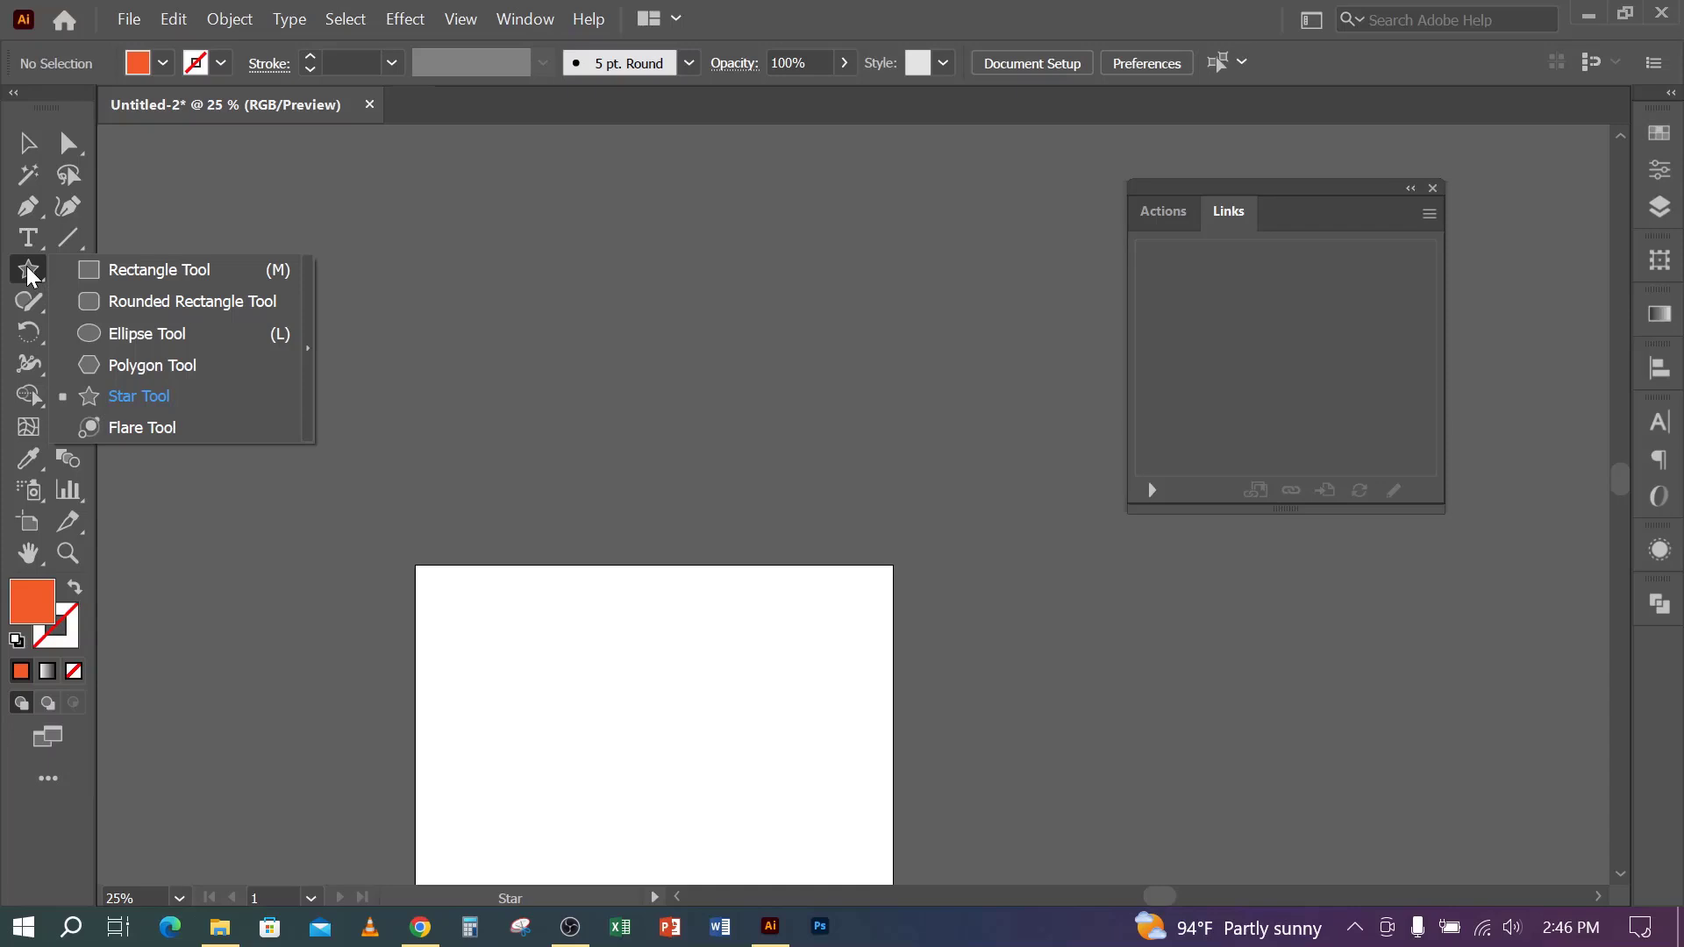
pyautogui.click(25, 208)
pyautogui.press('ctrl')
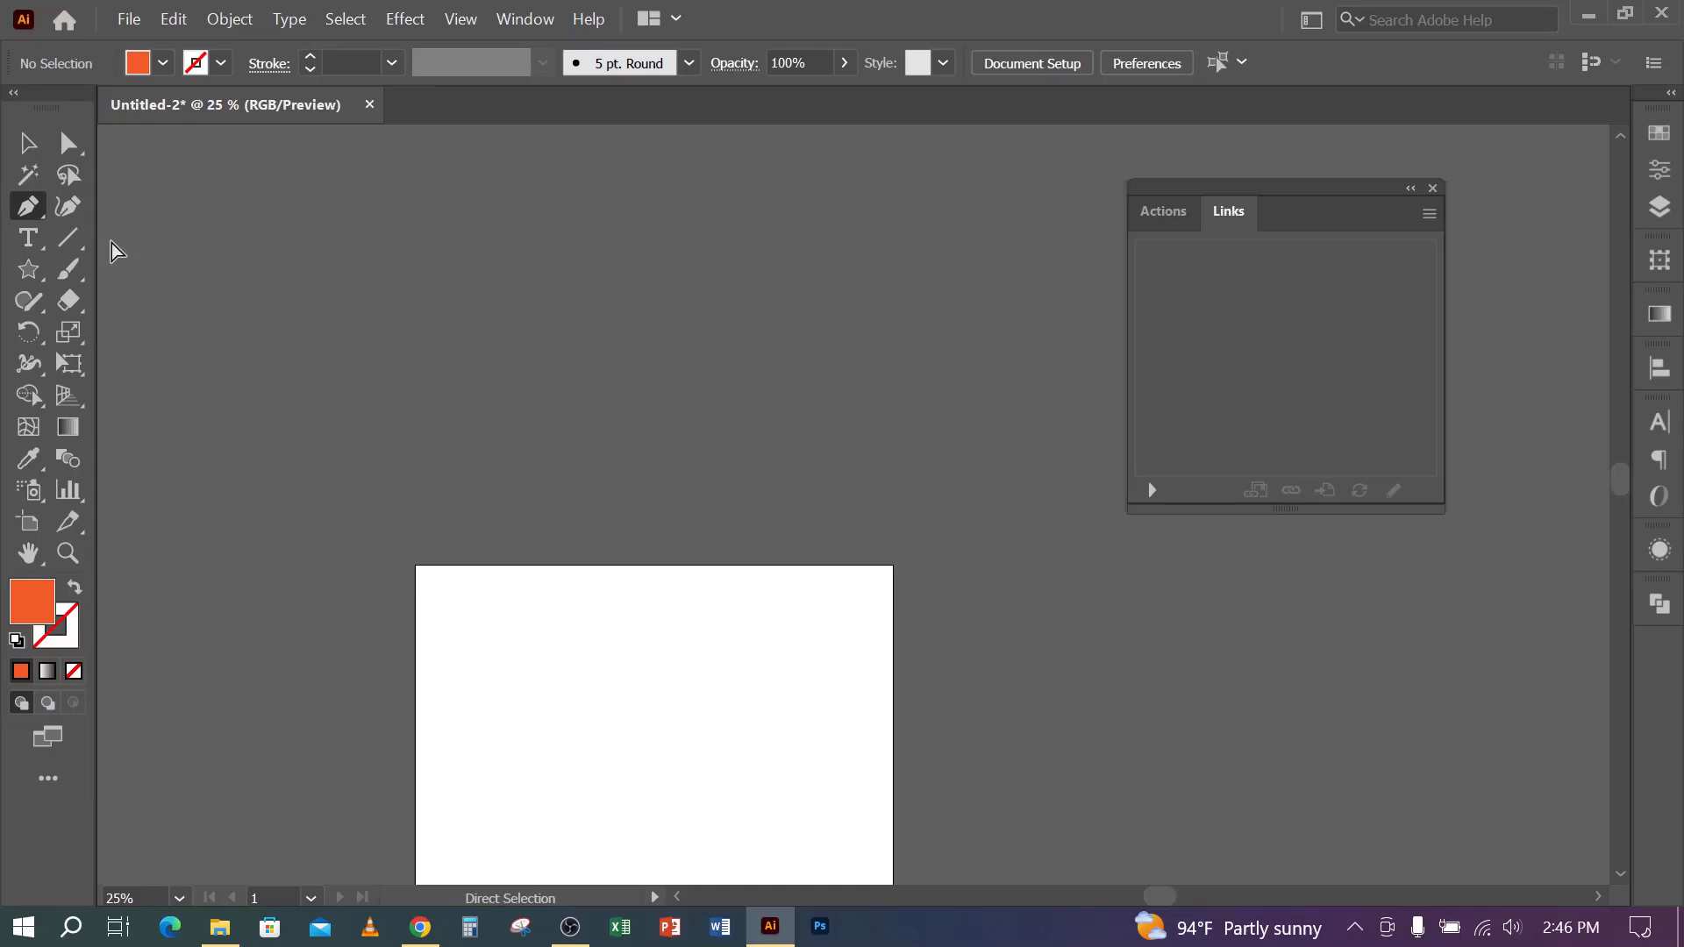
# - Tear off the Pen tool group as a floating palette beside the artboard and switch off the precise crosshair cursor
pyautogui.hotkey('ctrl', '0')
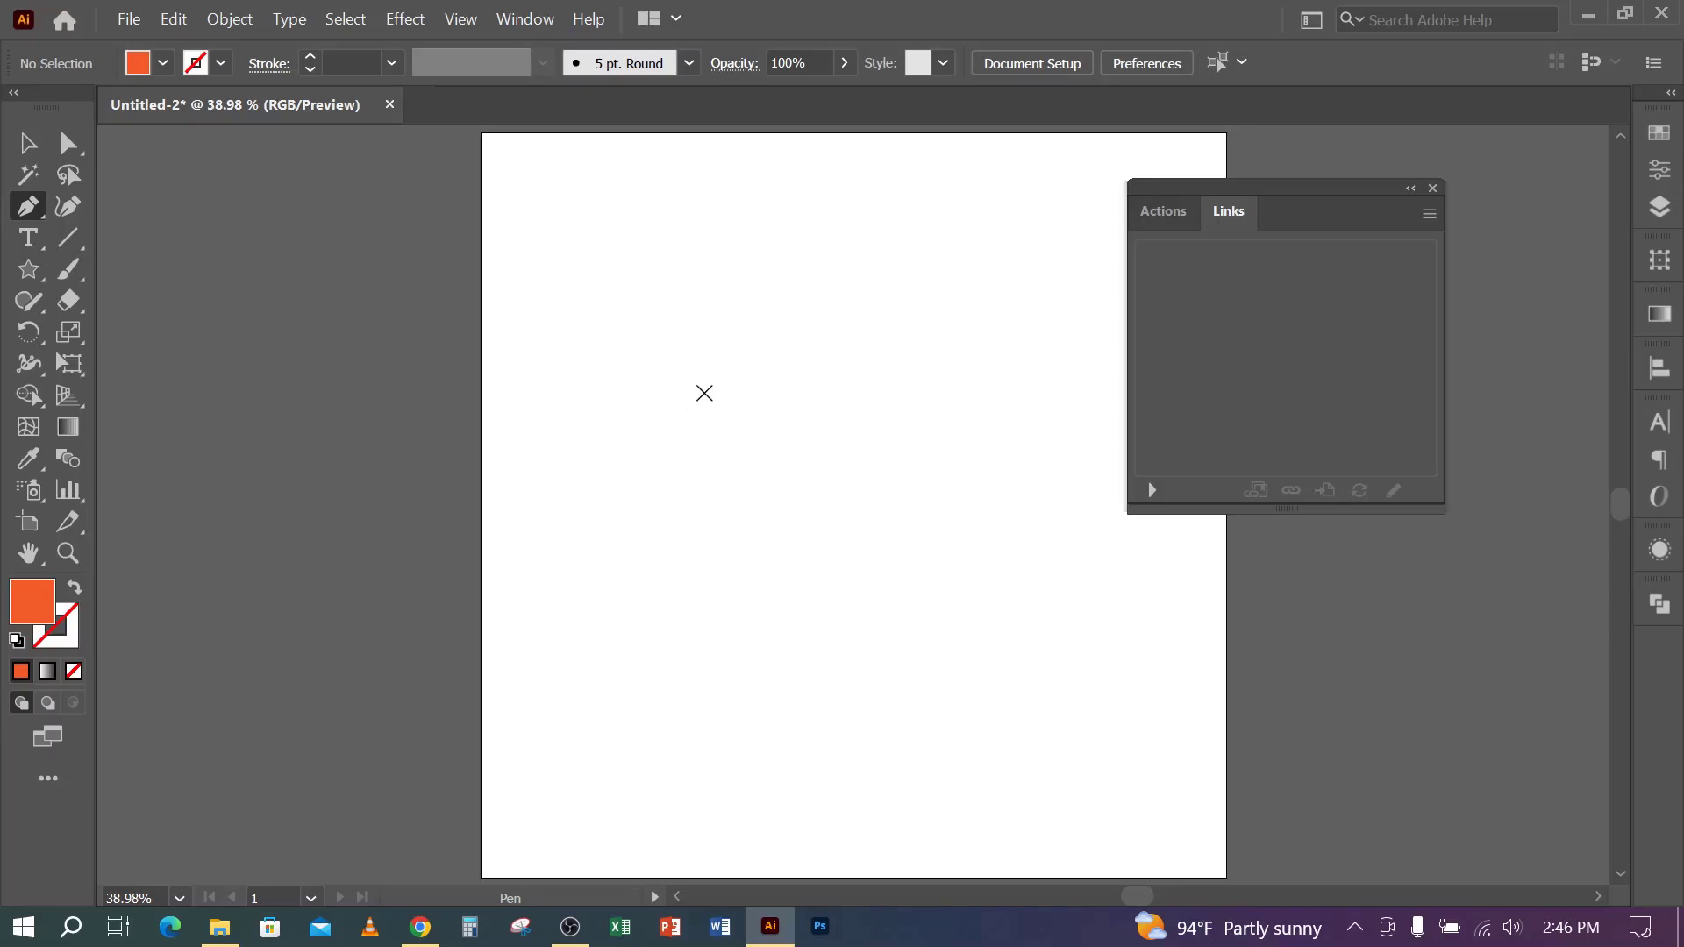
pyautogui.click(30, 206)
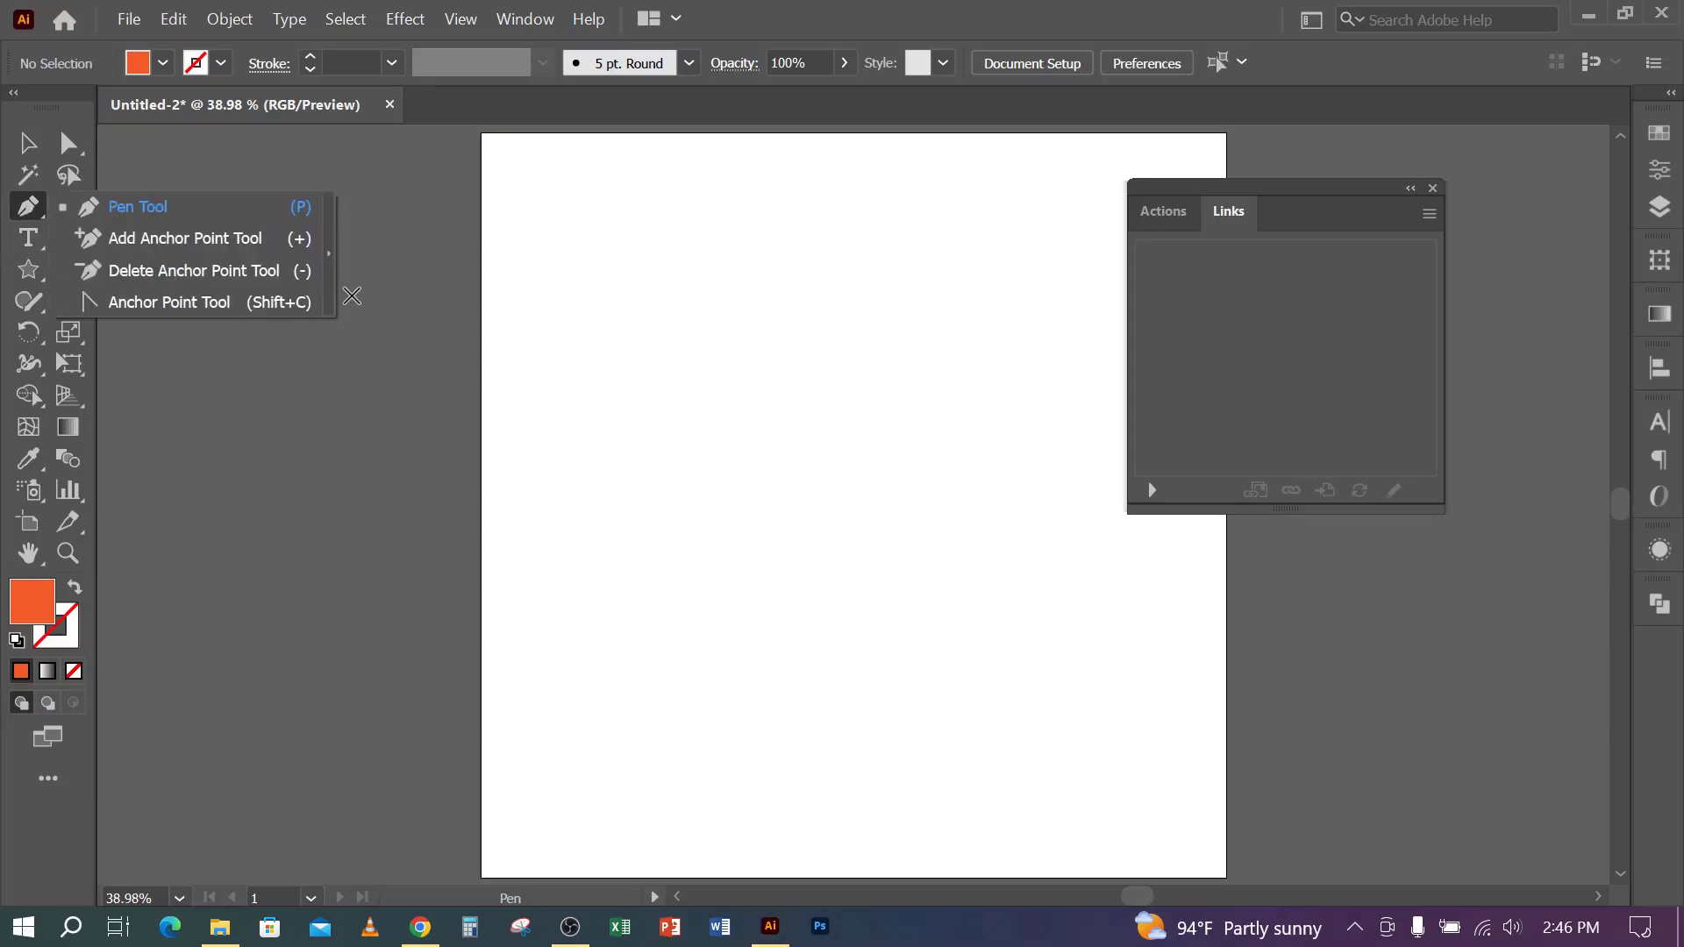
pyautogui.click(331, 251)
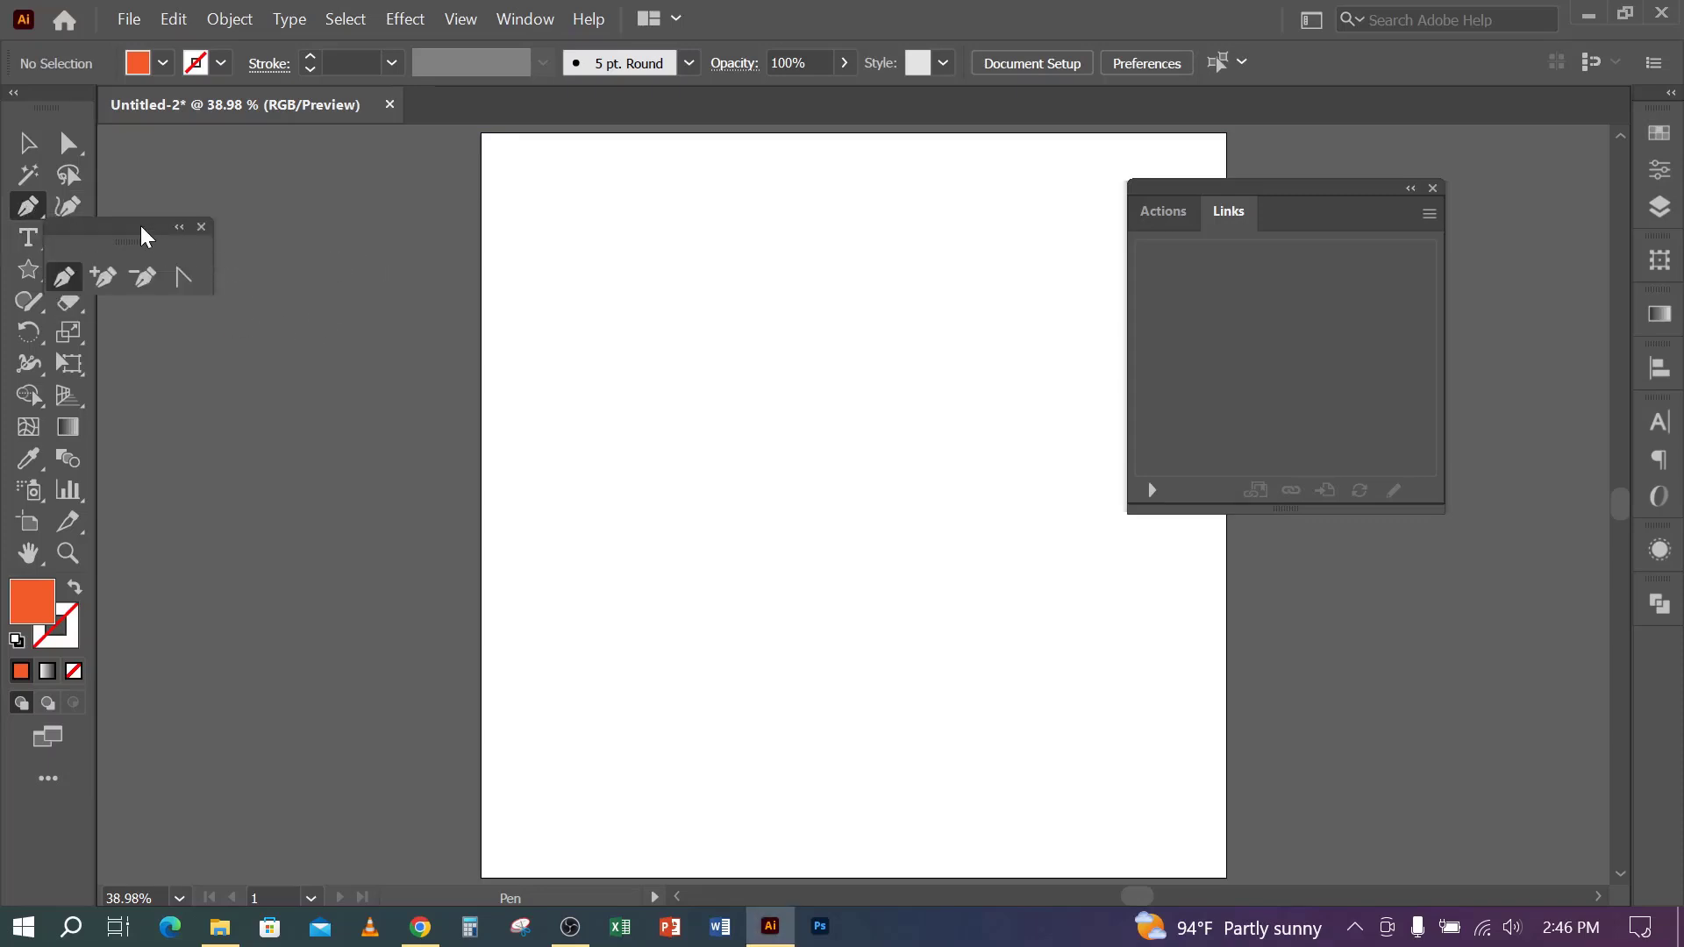
pyautogui.moveTo(141, 226); pyautogui.dragTo(372, 177)
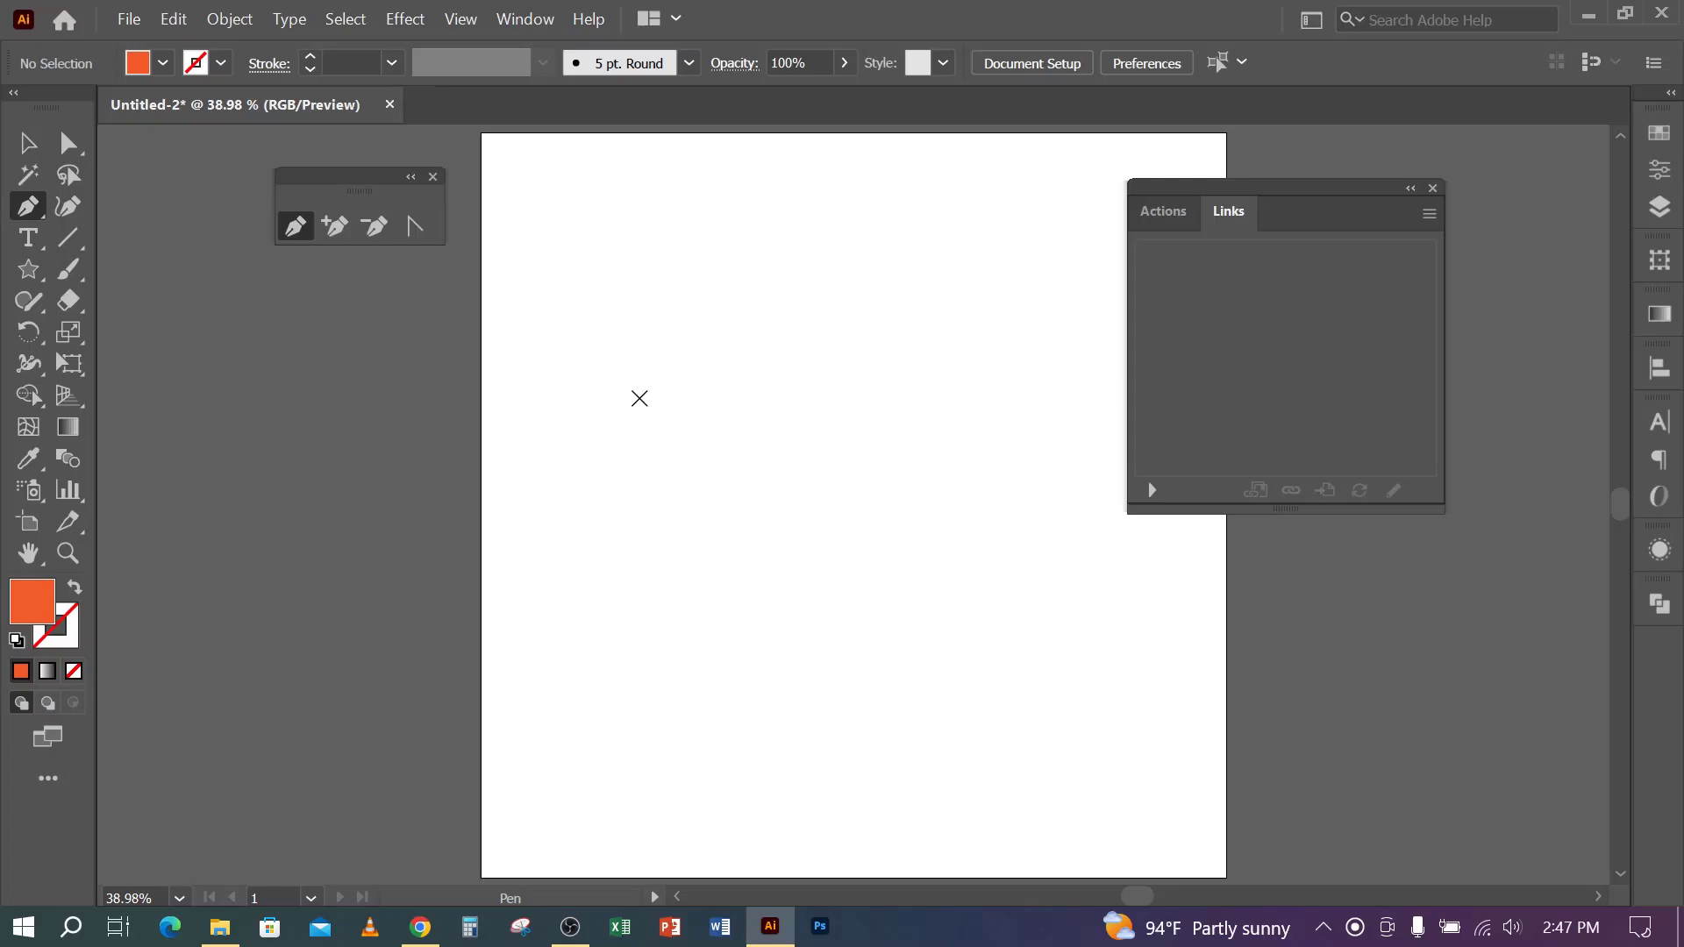
pyautogui.press('capslock')
pyautogui.click(546, 261)
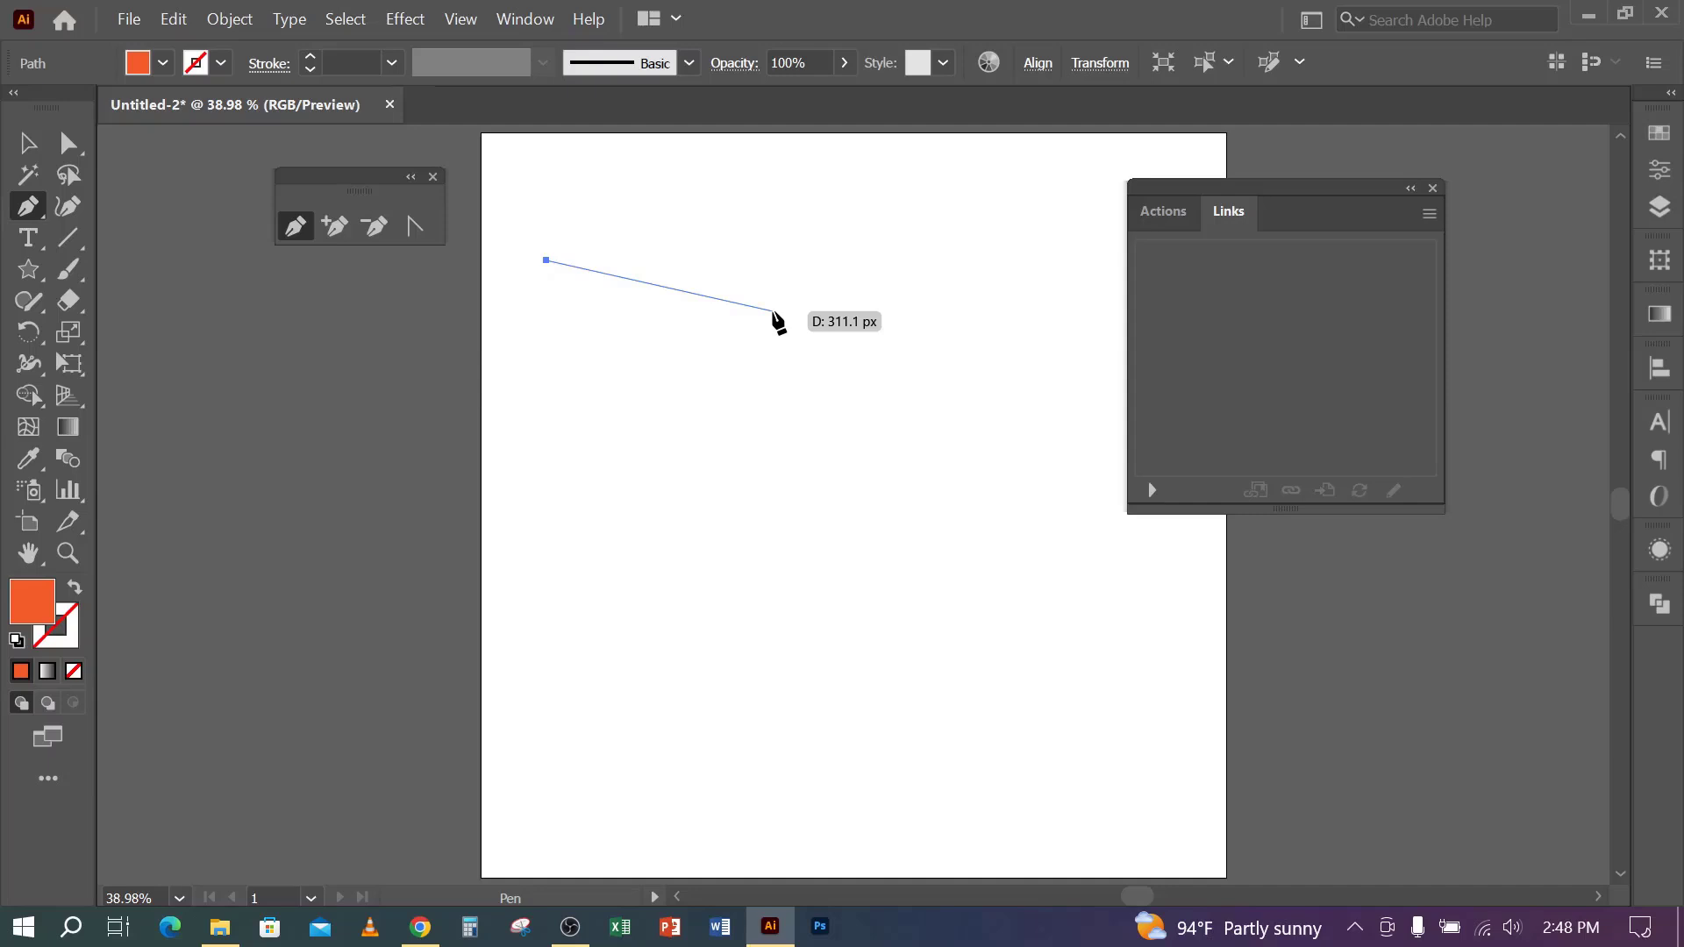
pyautogui.press('Escape')
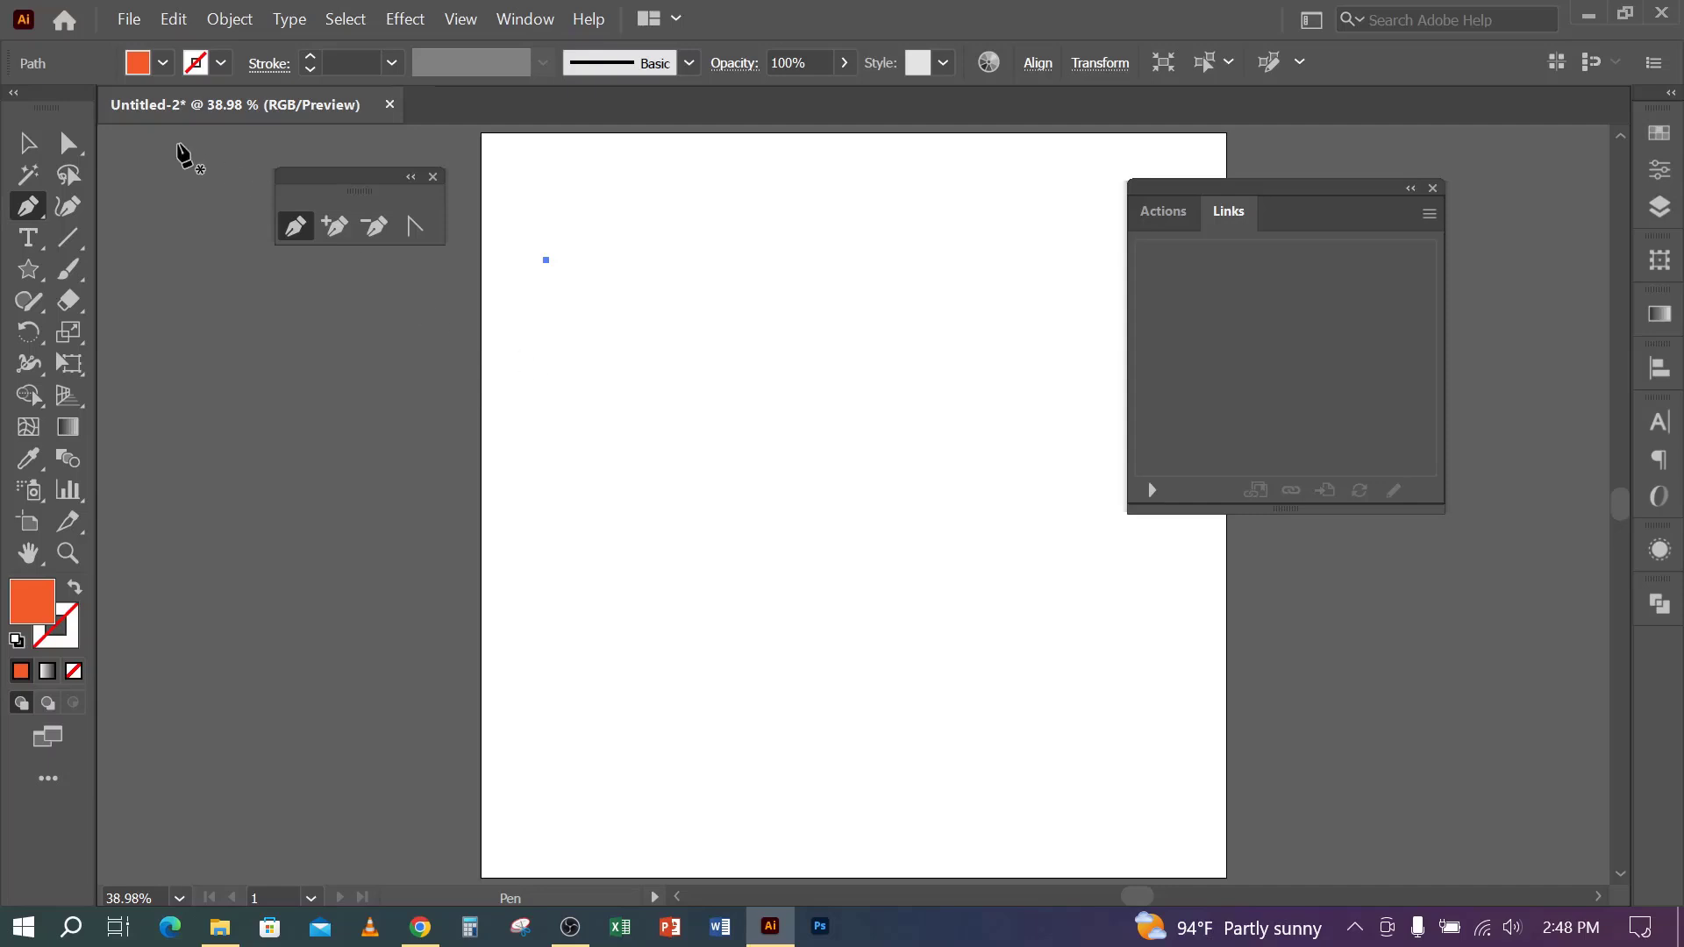
pyautogui.click(27, 143)
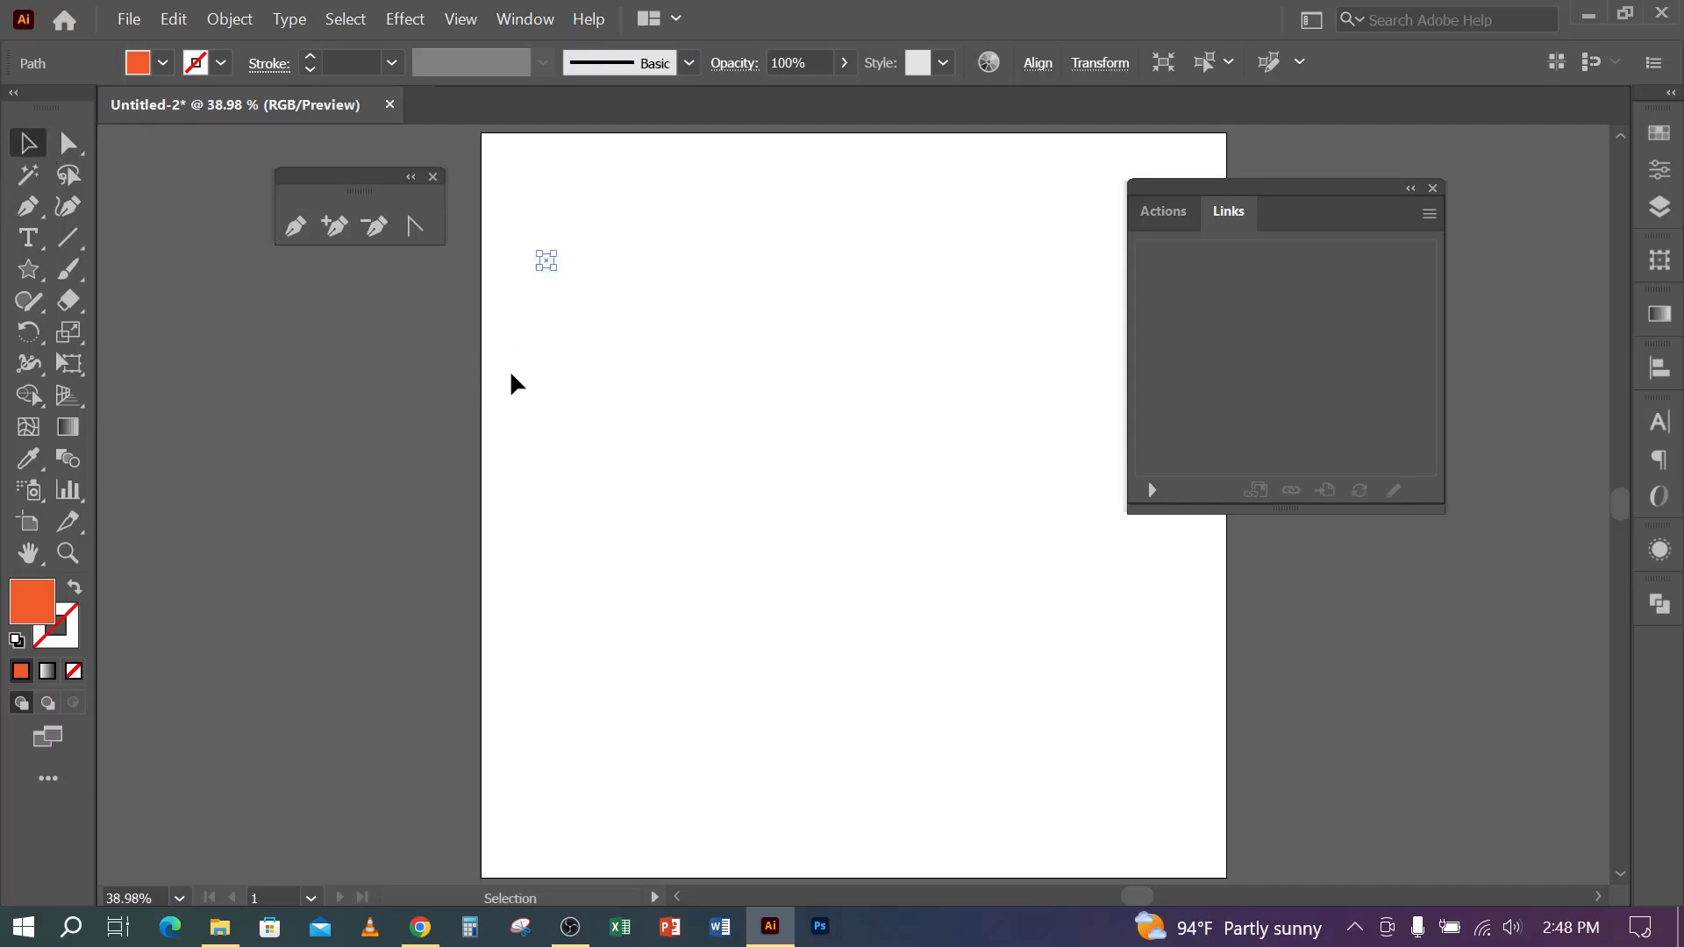
pyautogui.click(641, 380)
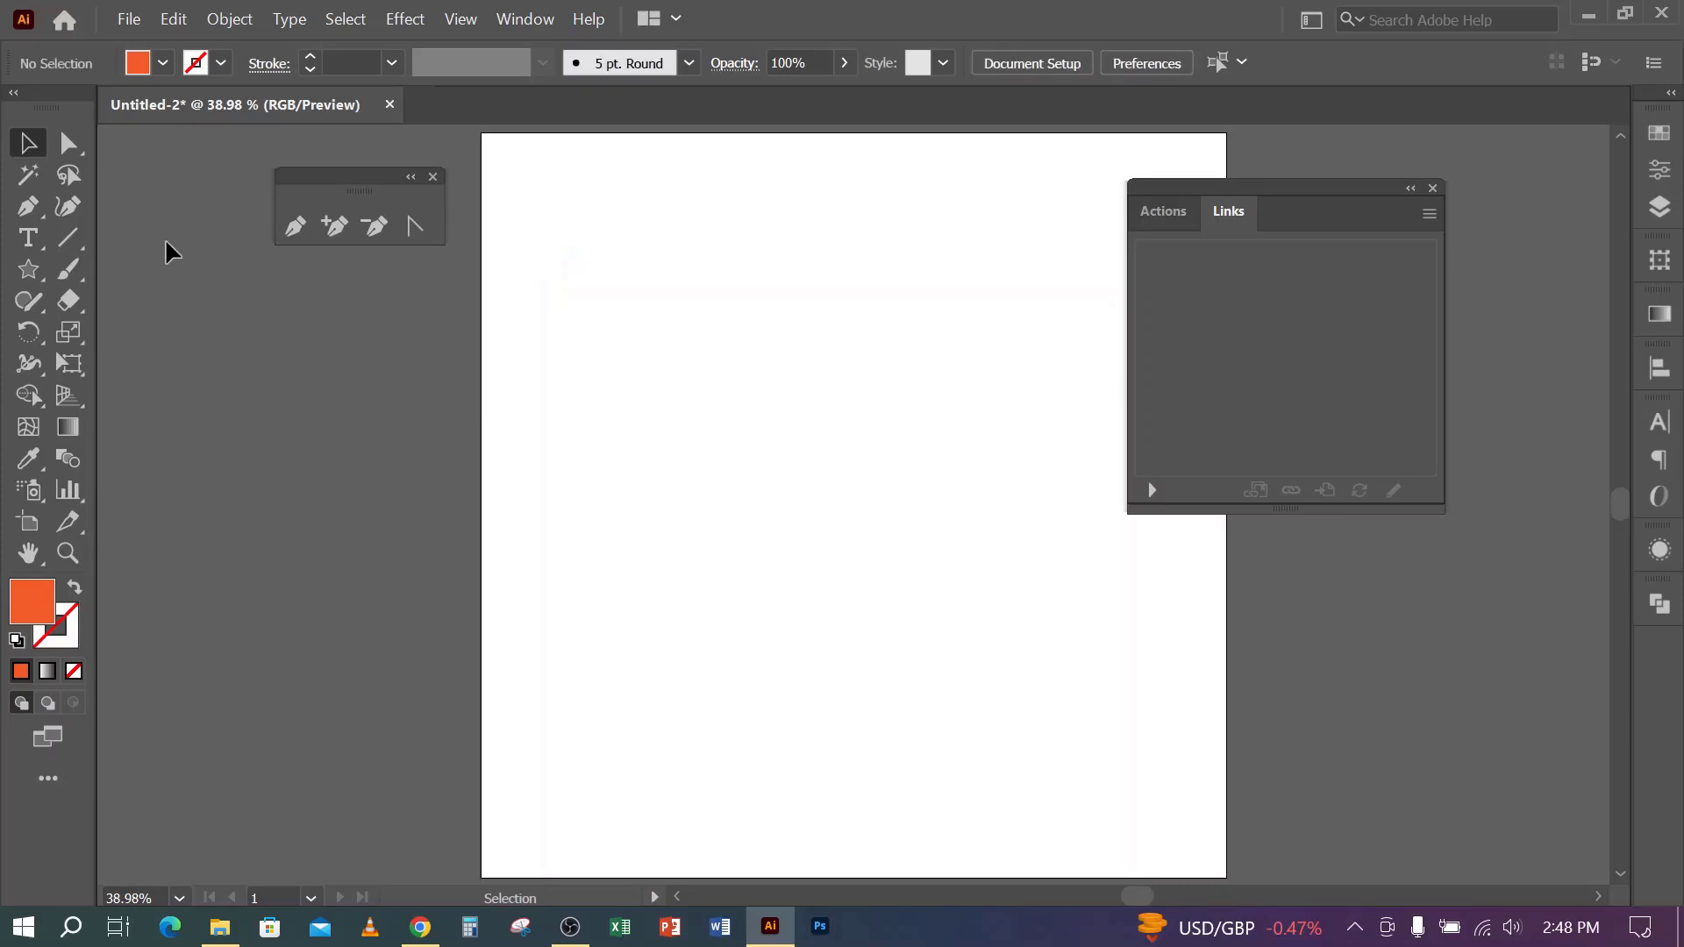
# - Draw a closed four-sided orange shape with the Pen tool, about 481 px wide, in the artboard's upper-left area, and deselect it
pyautogui.click(309, 229)
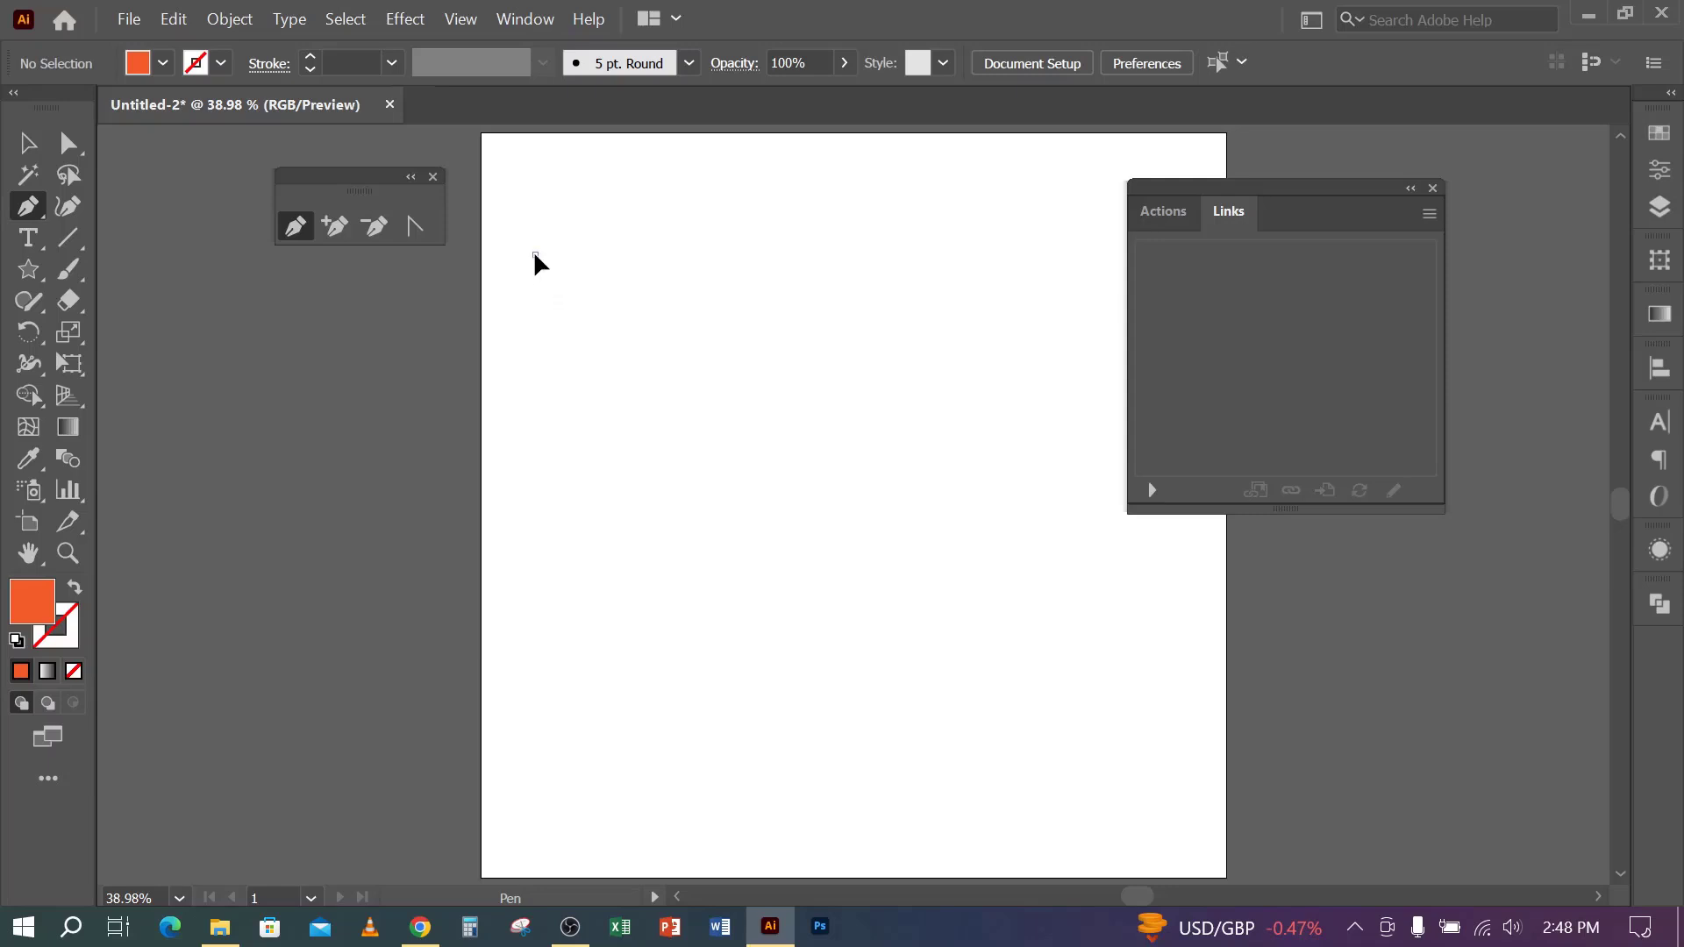
pyautogui.click(535, 254)
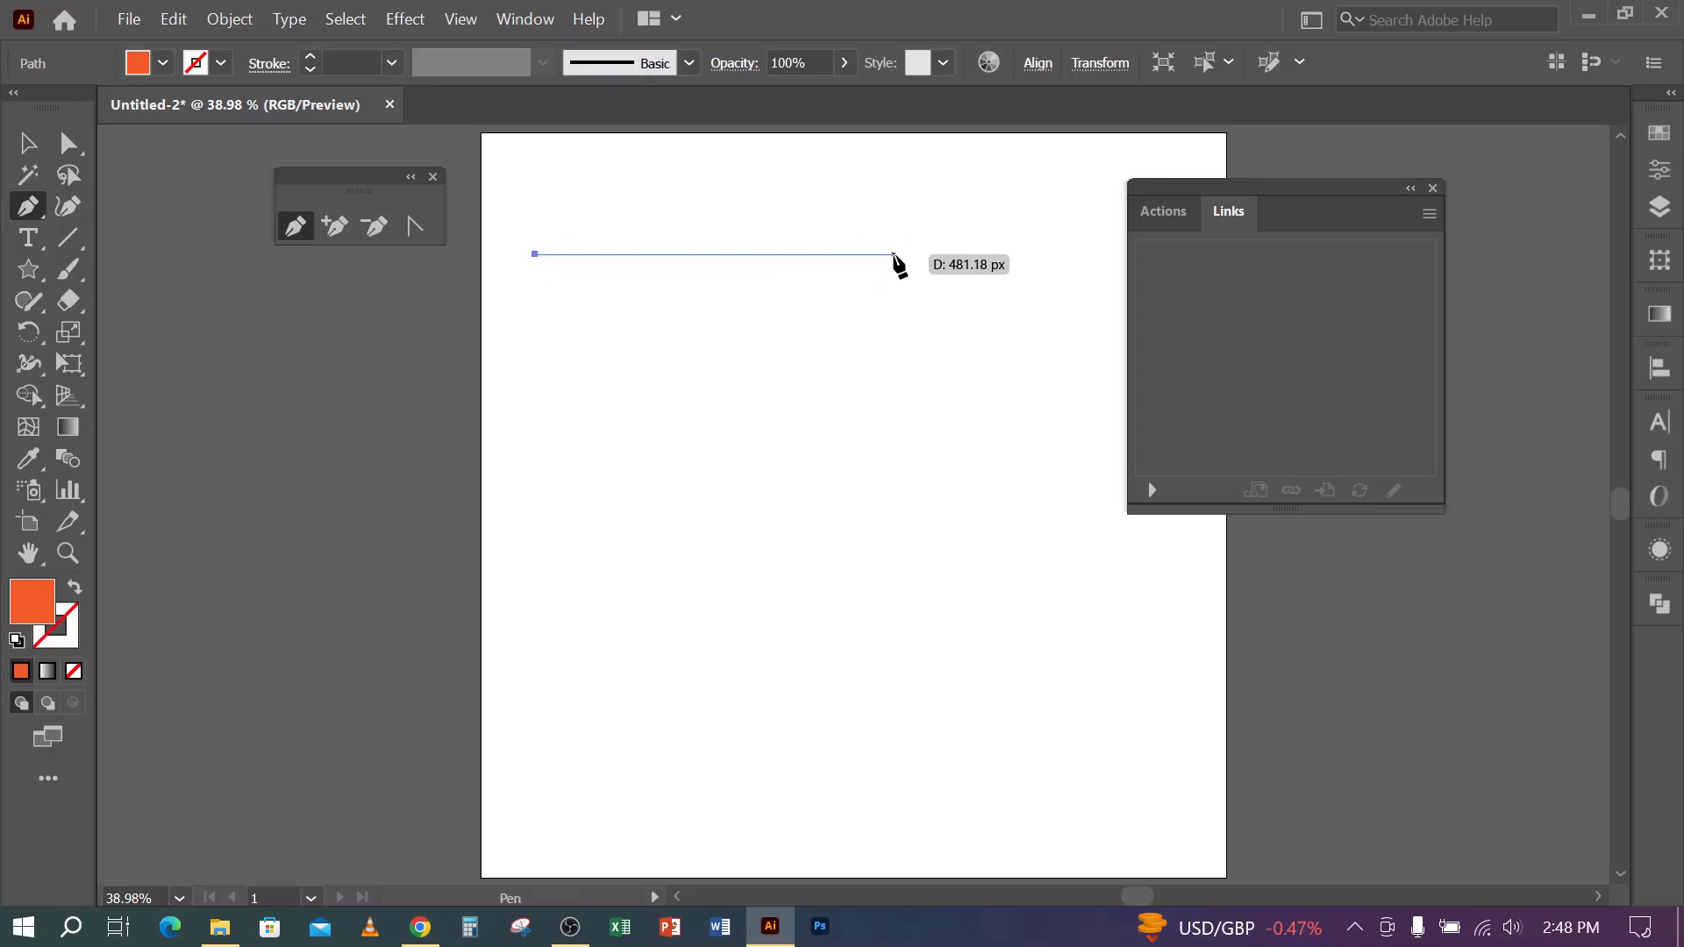
pyautogui.click(894, 255)
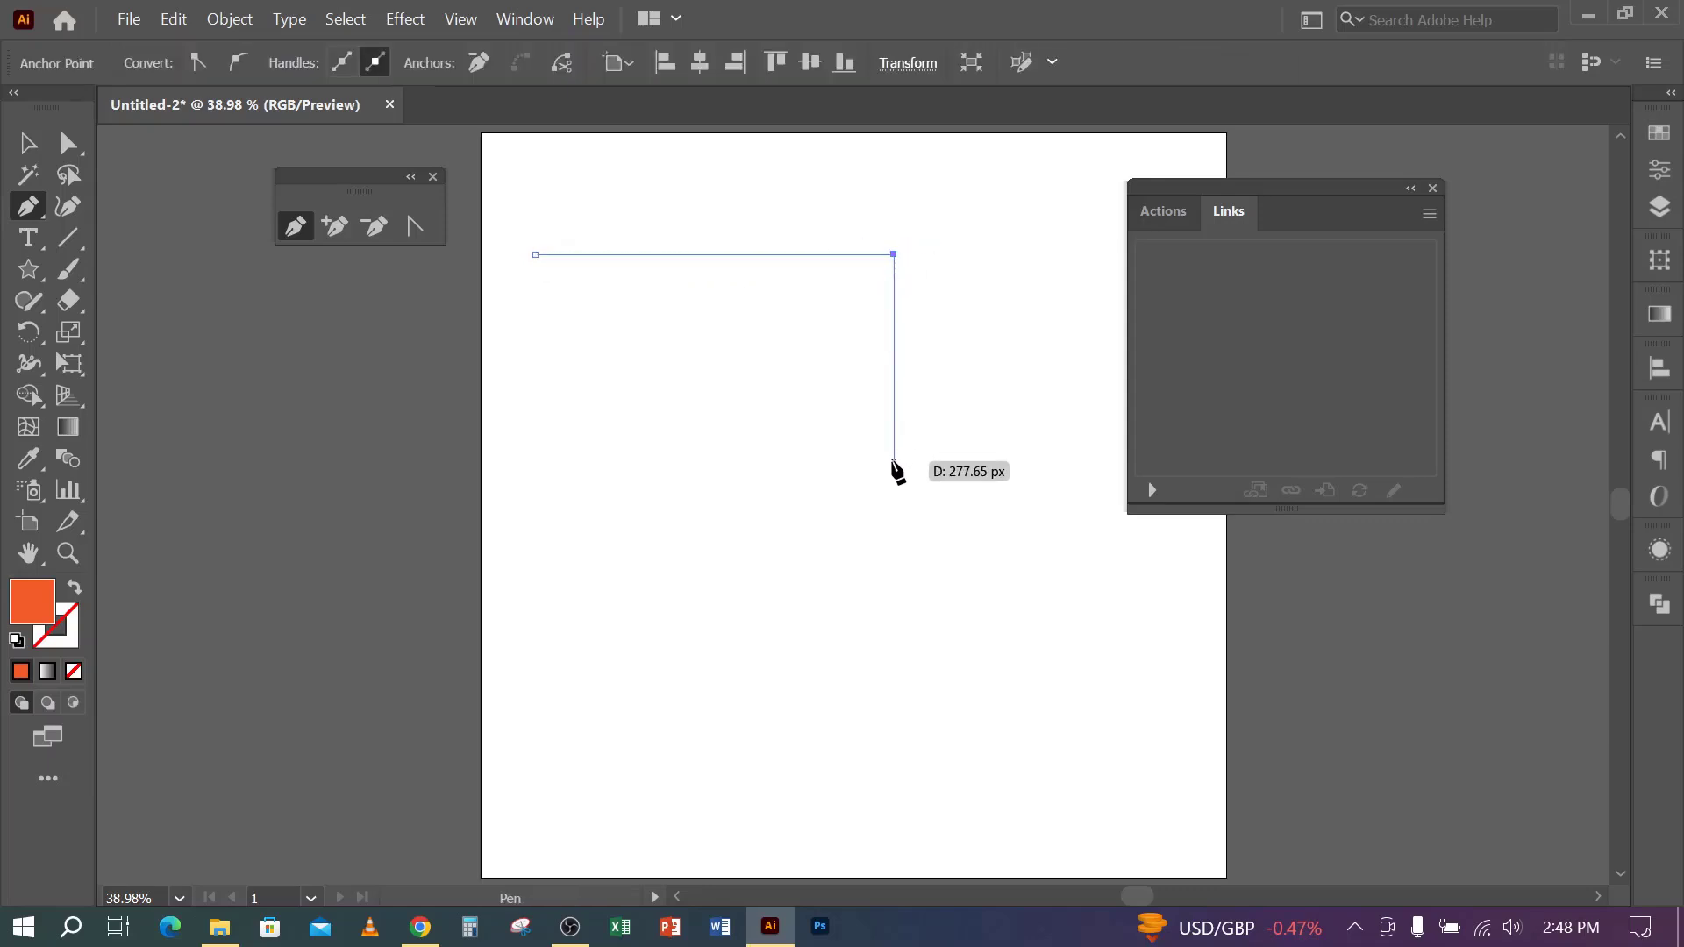
pyautogui.click(894, 468)
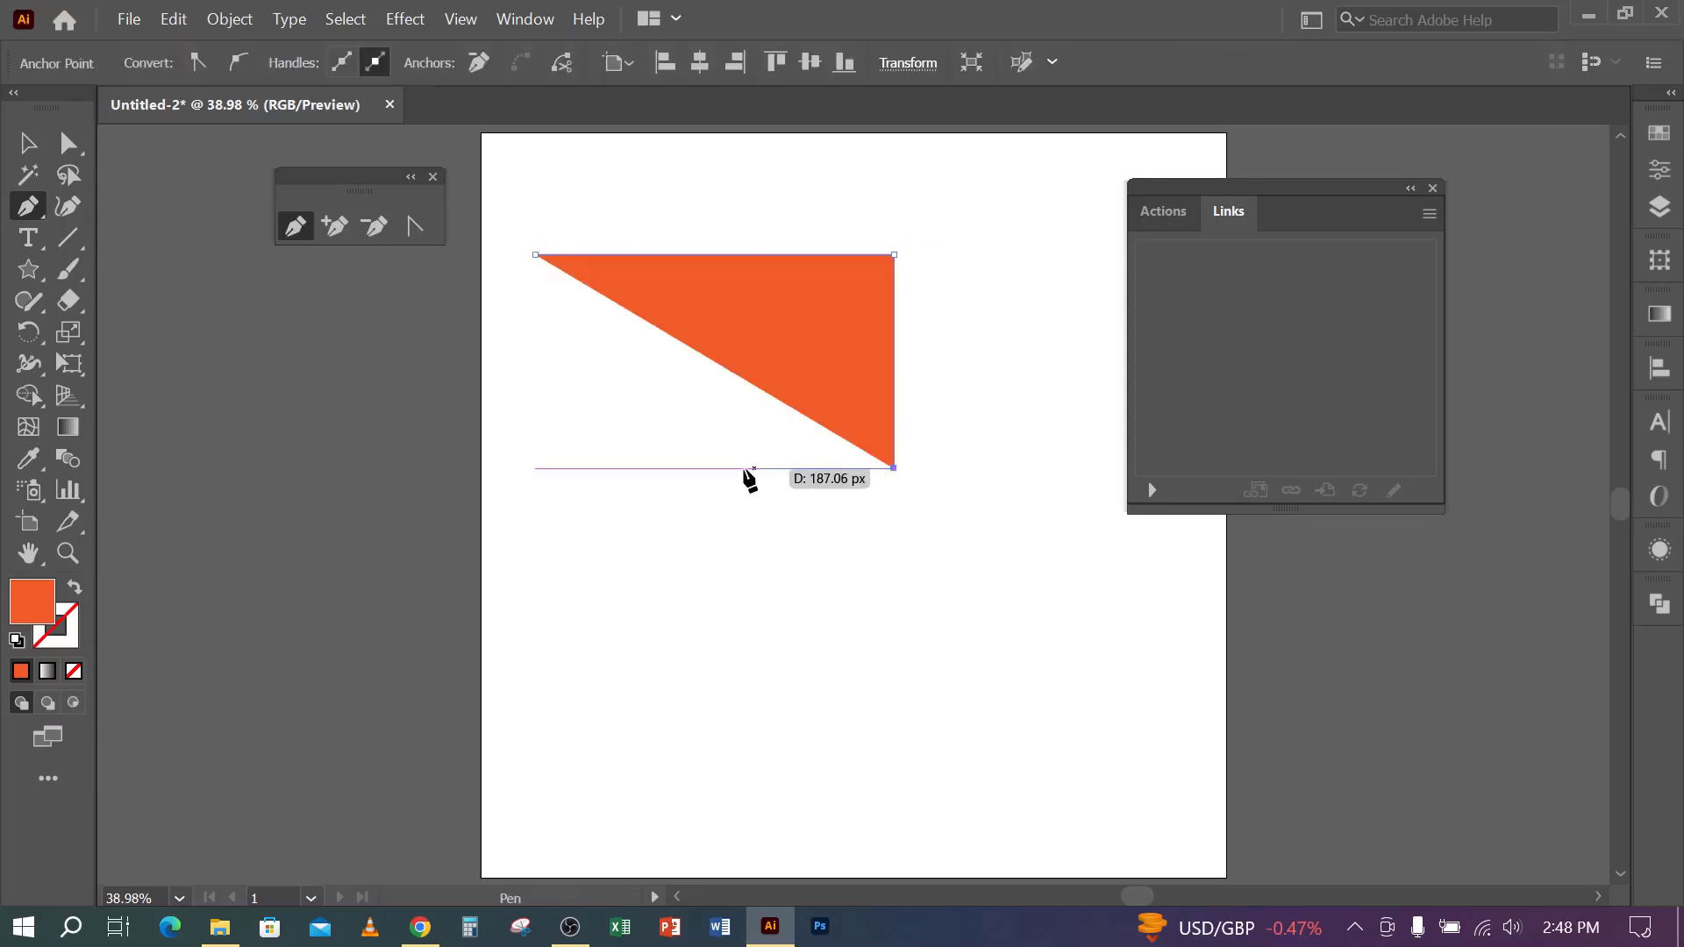
pyautogui.click(554, 461)
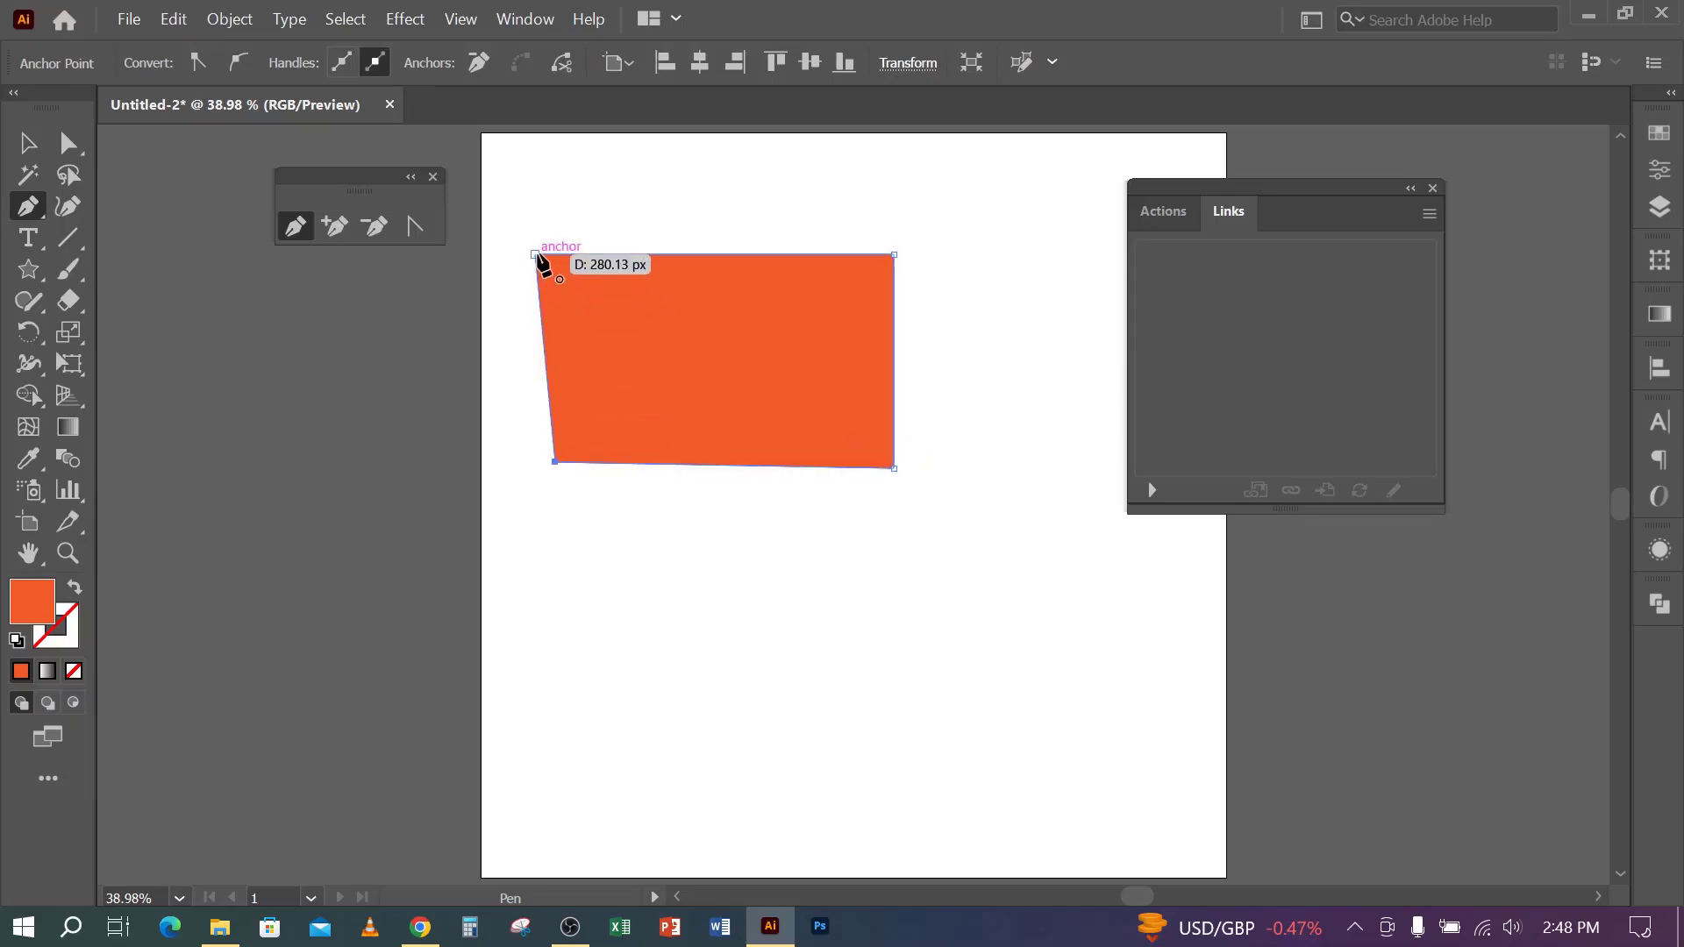
pyautogui.click(536, 255)
pyautogui.click(27, 143)
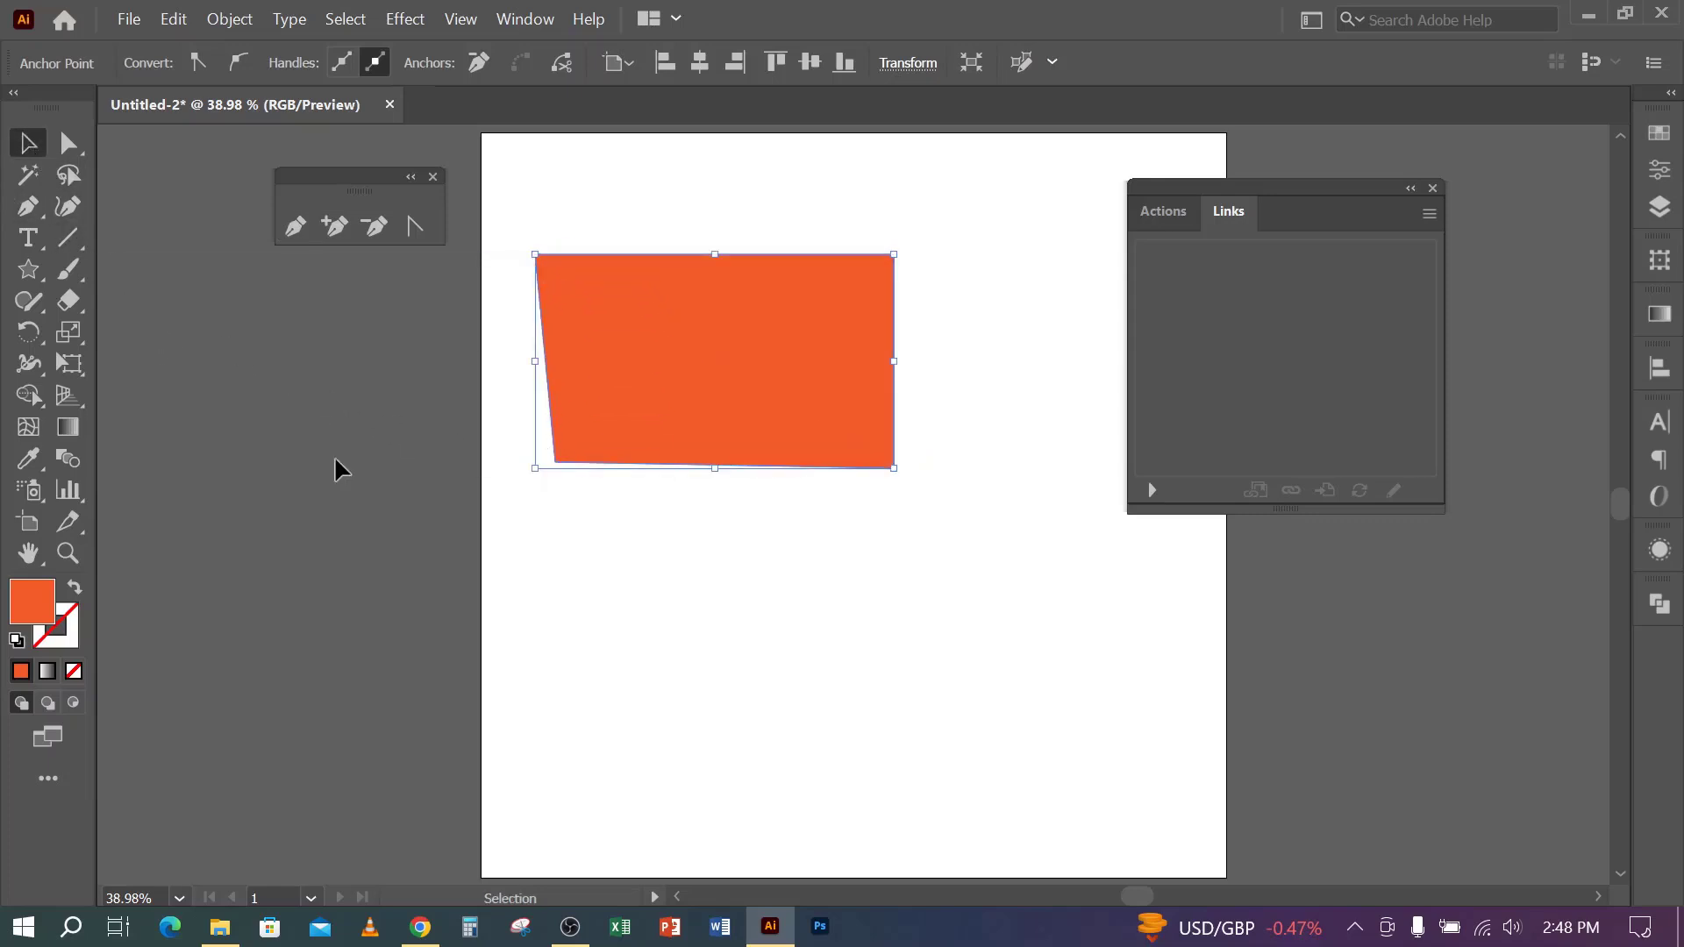
pyautogui.click(627, 634)
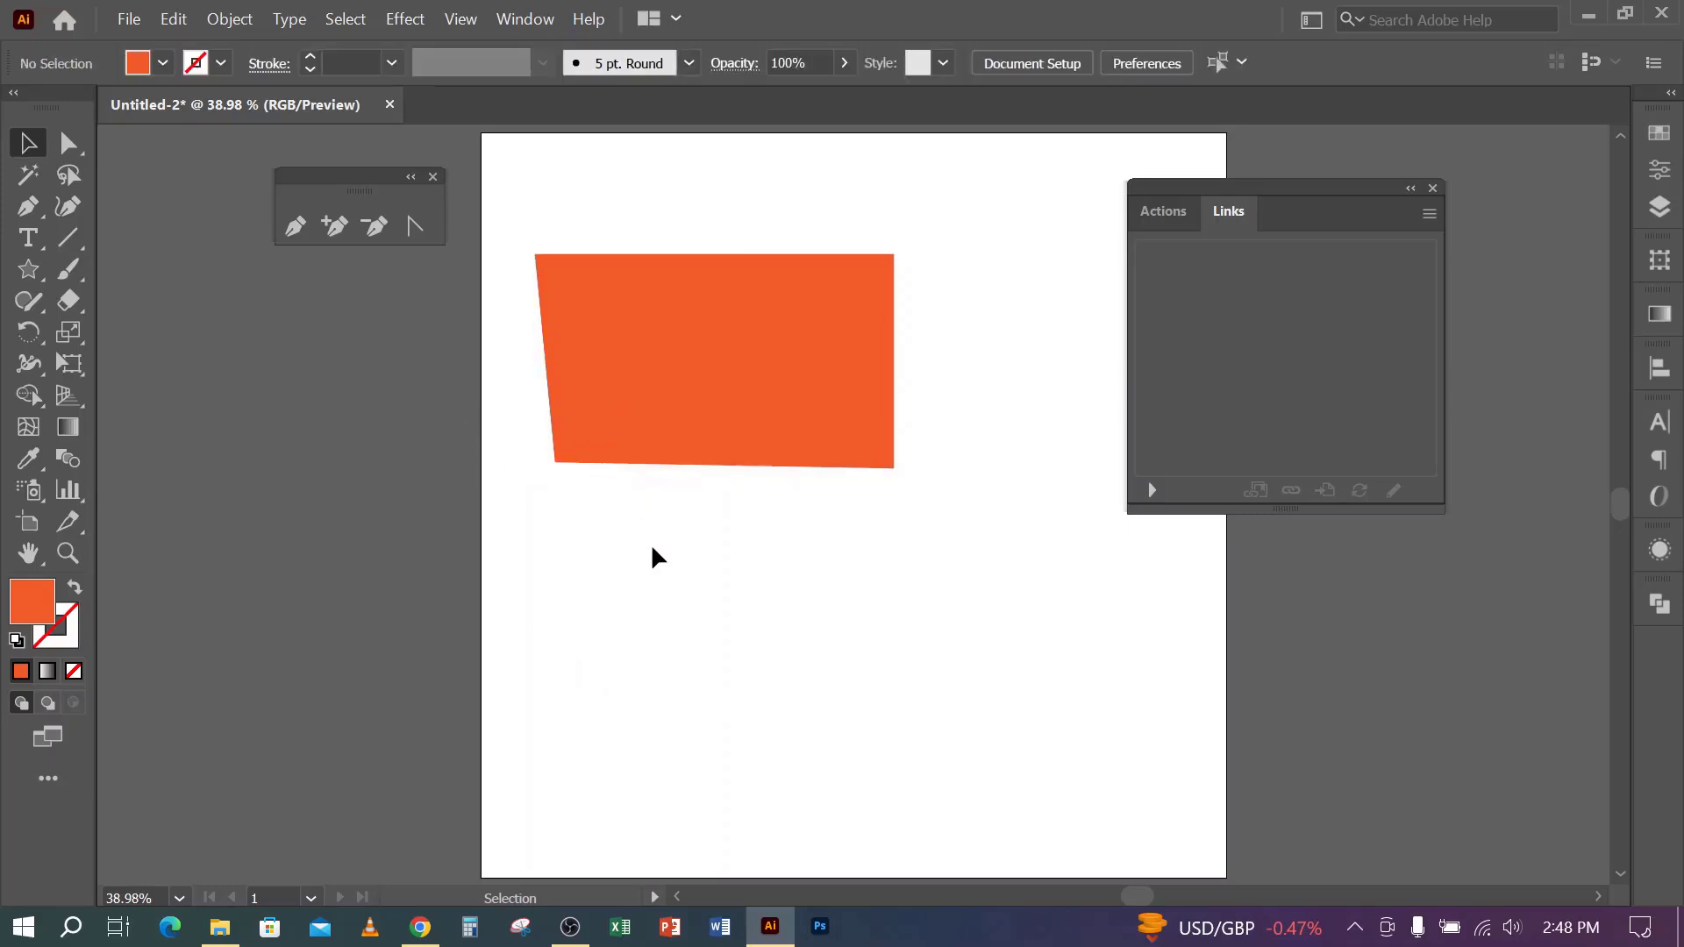
# - Move the orange shape slightly right and down, give it a 0.25 pt black stroke, remove its fill, and deselect it
pyautogui.moveTo(683, 379); pyautogui.dragTo(747, 361)
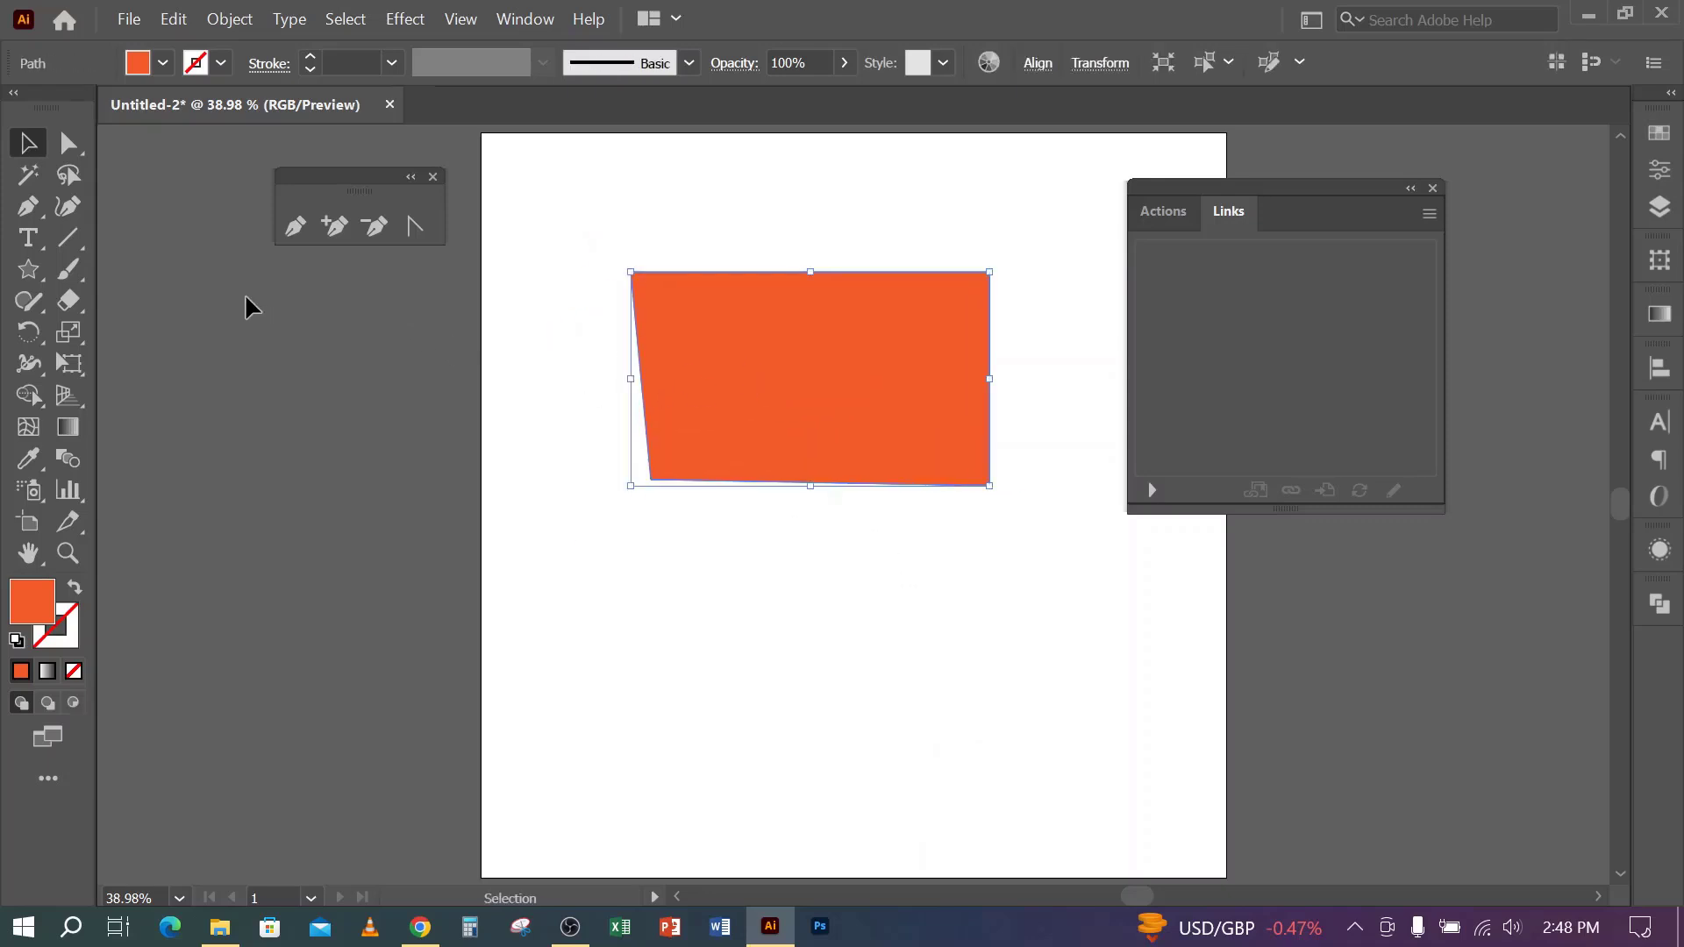
pyautogui.click(309, 56)
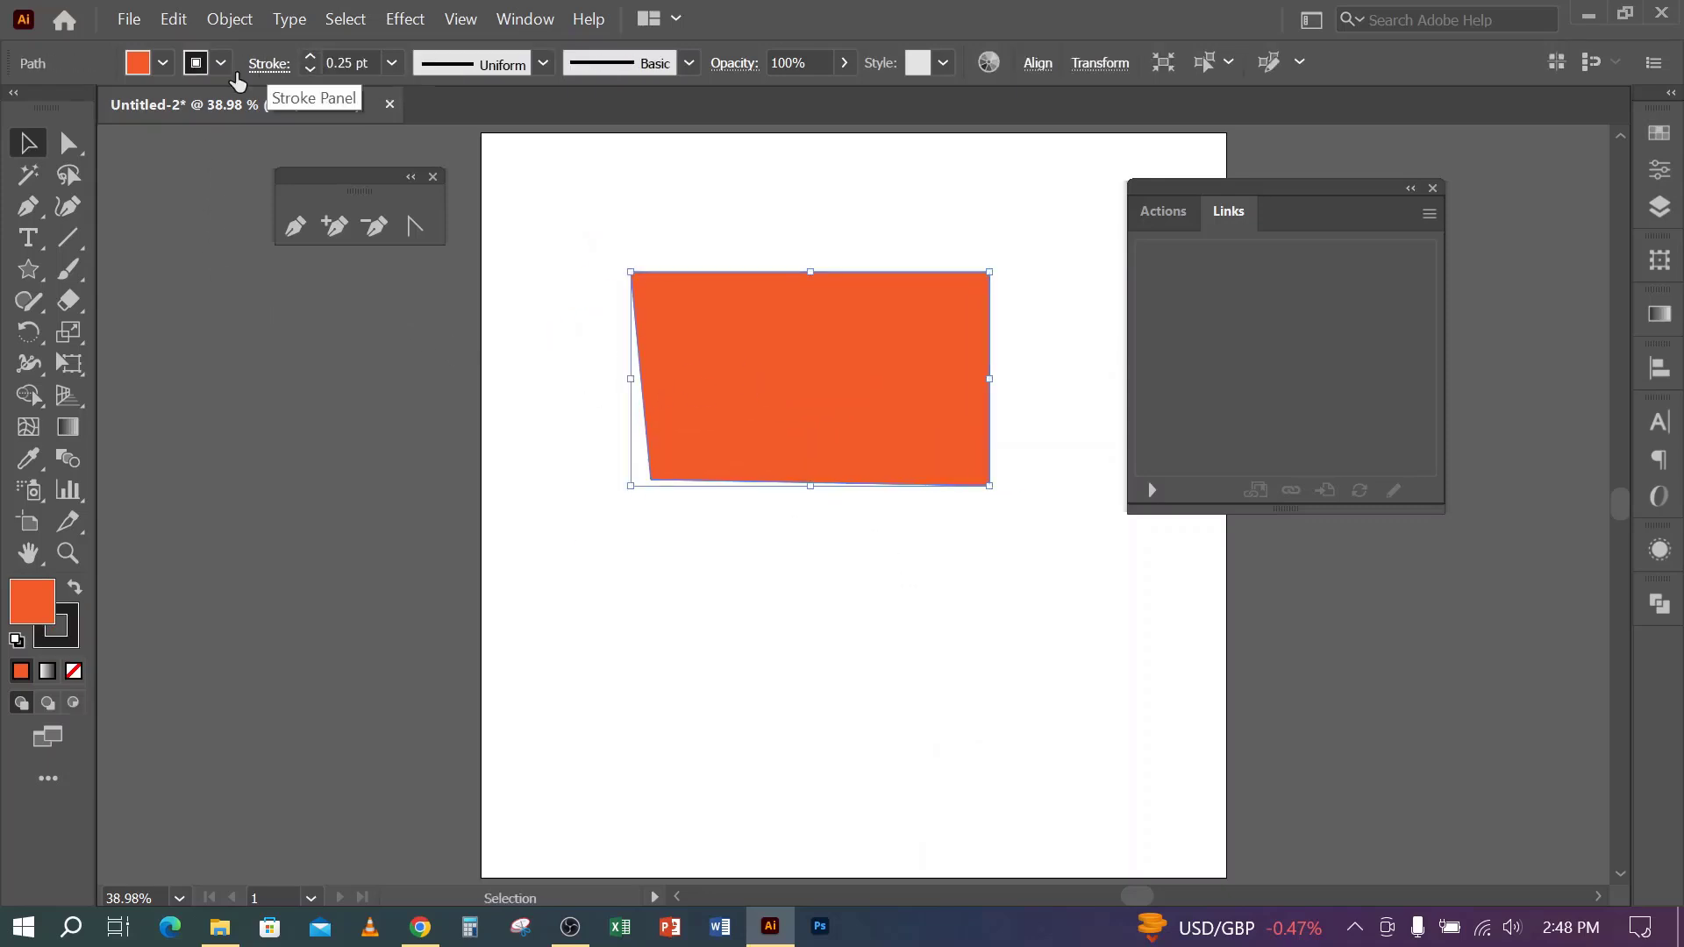
pyautogui.click(163, 62)
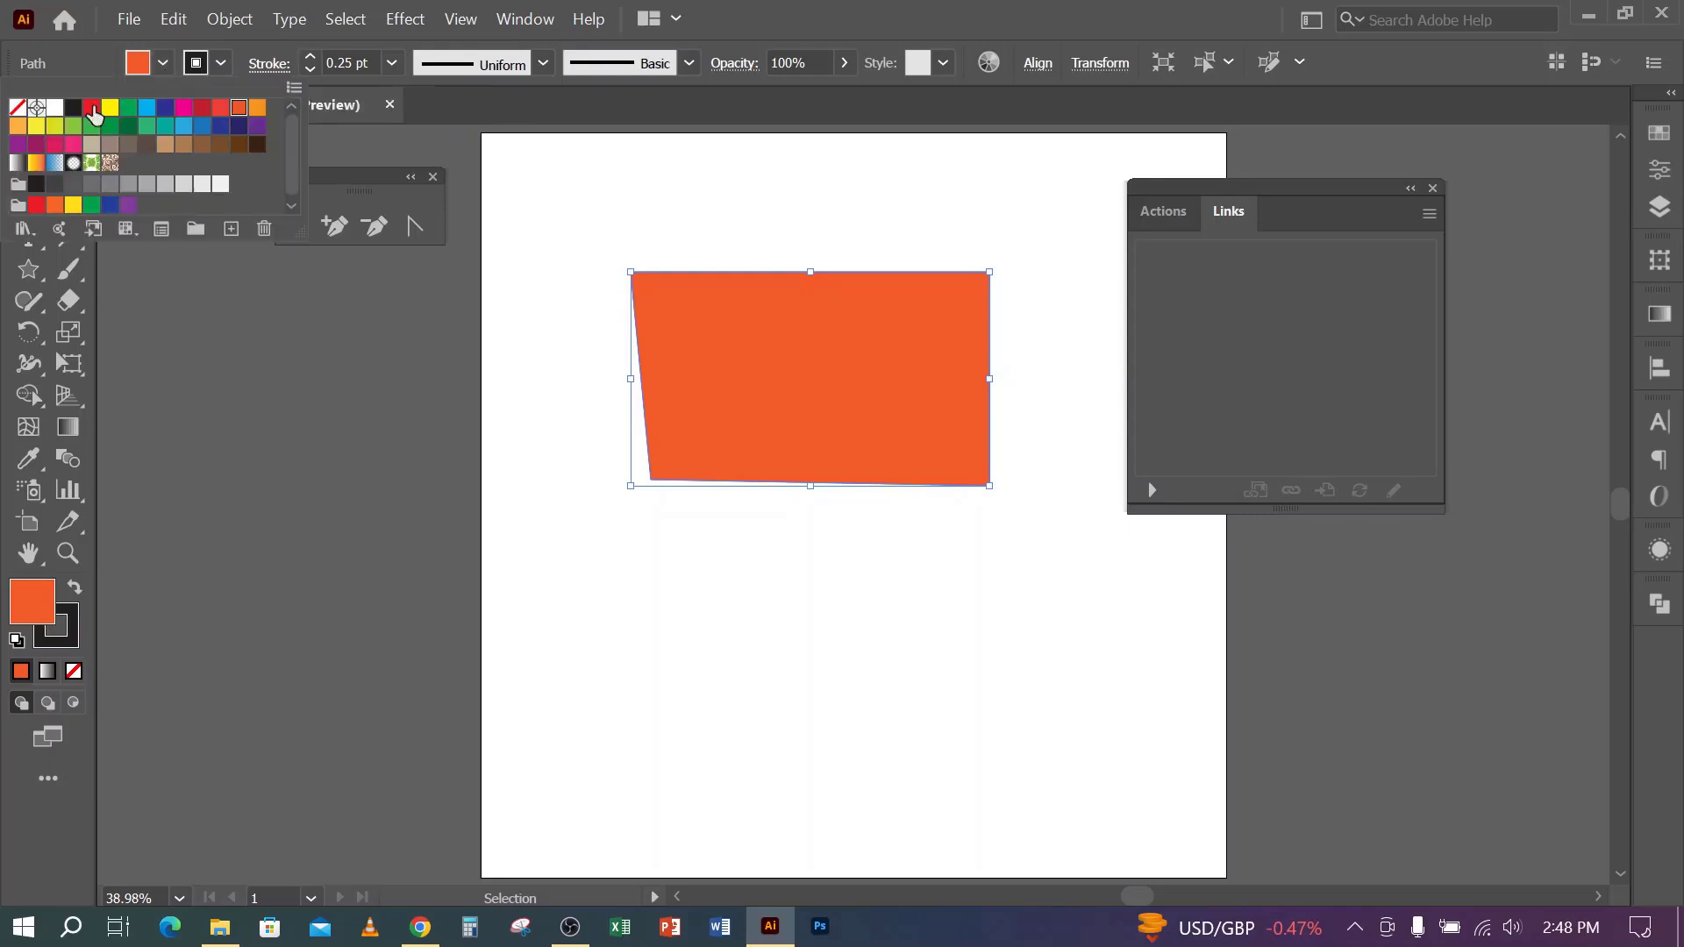
pyautogui.click(18, 107)
pyautogui.click(619, 530)
pyautogui.click(574, 552)
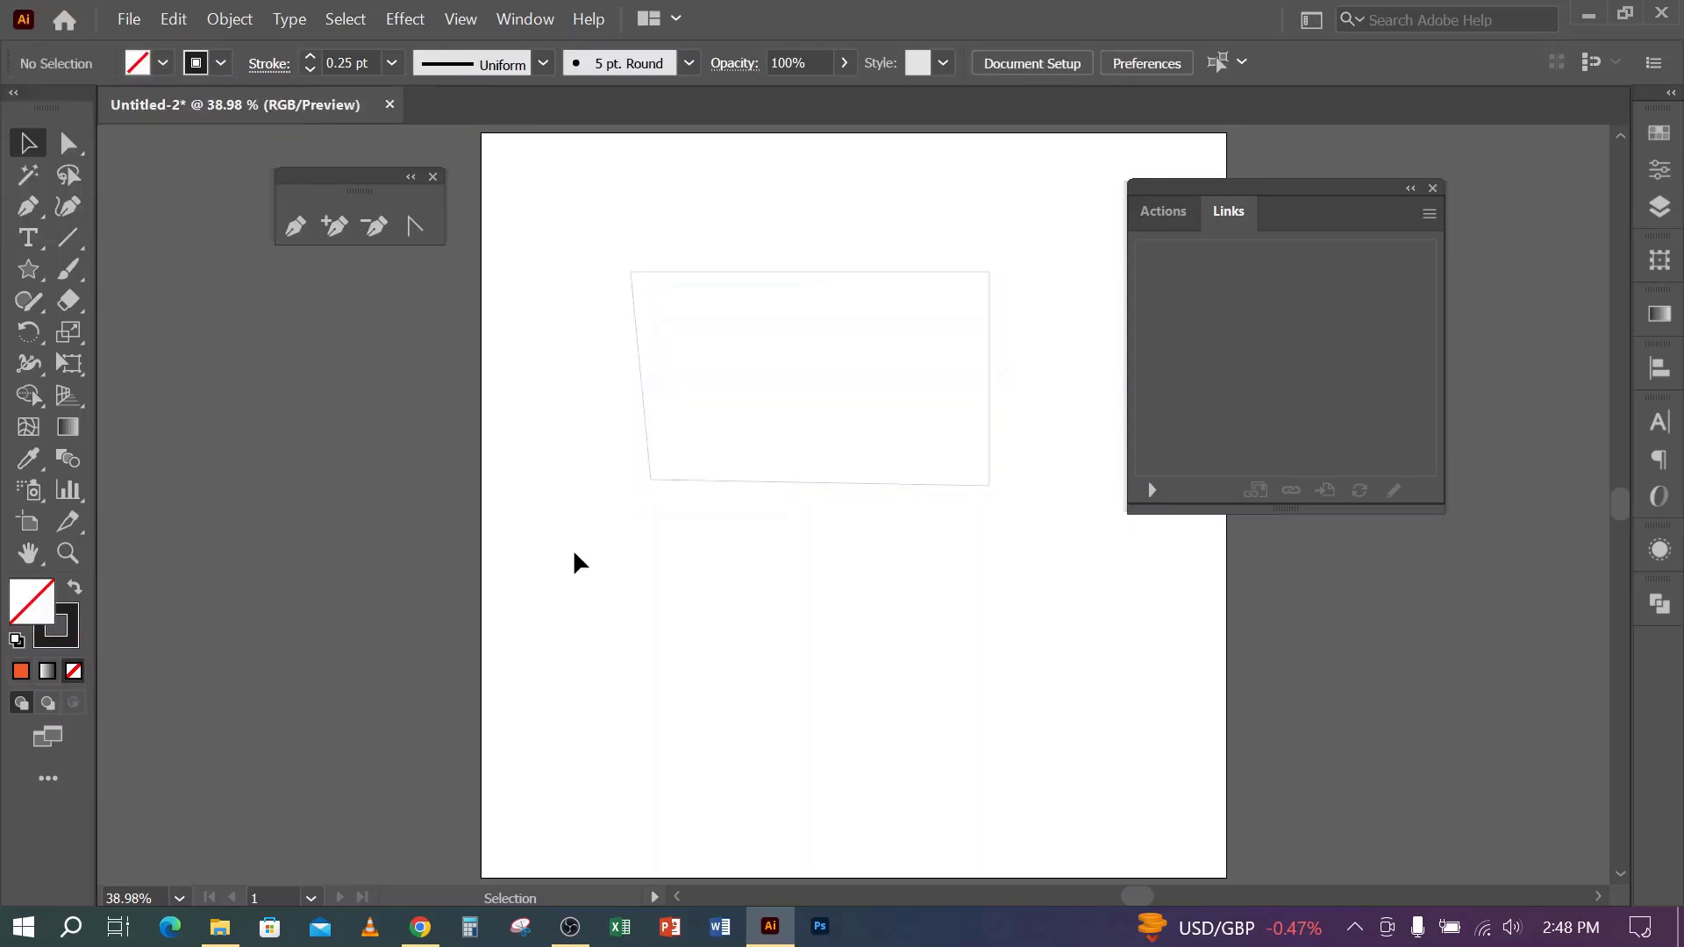
# - Swap the outlined shape's fill and stroke so it is solid black, and move it to the artboard's upper-left corner
pyautogui.moveTo(595, 236); pyautogui.dragTo(689, 388)
pyautogui.click(292, 227)
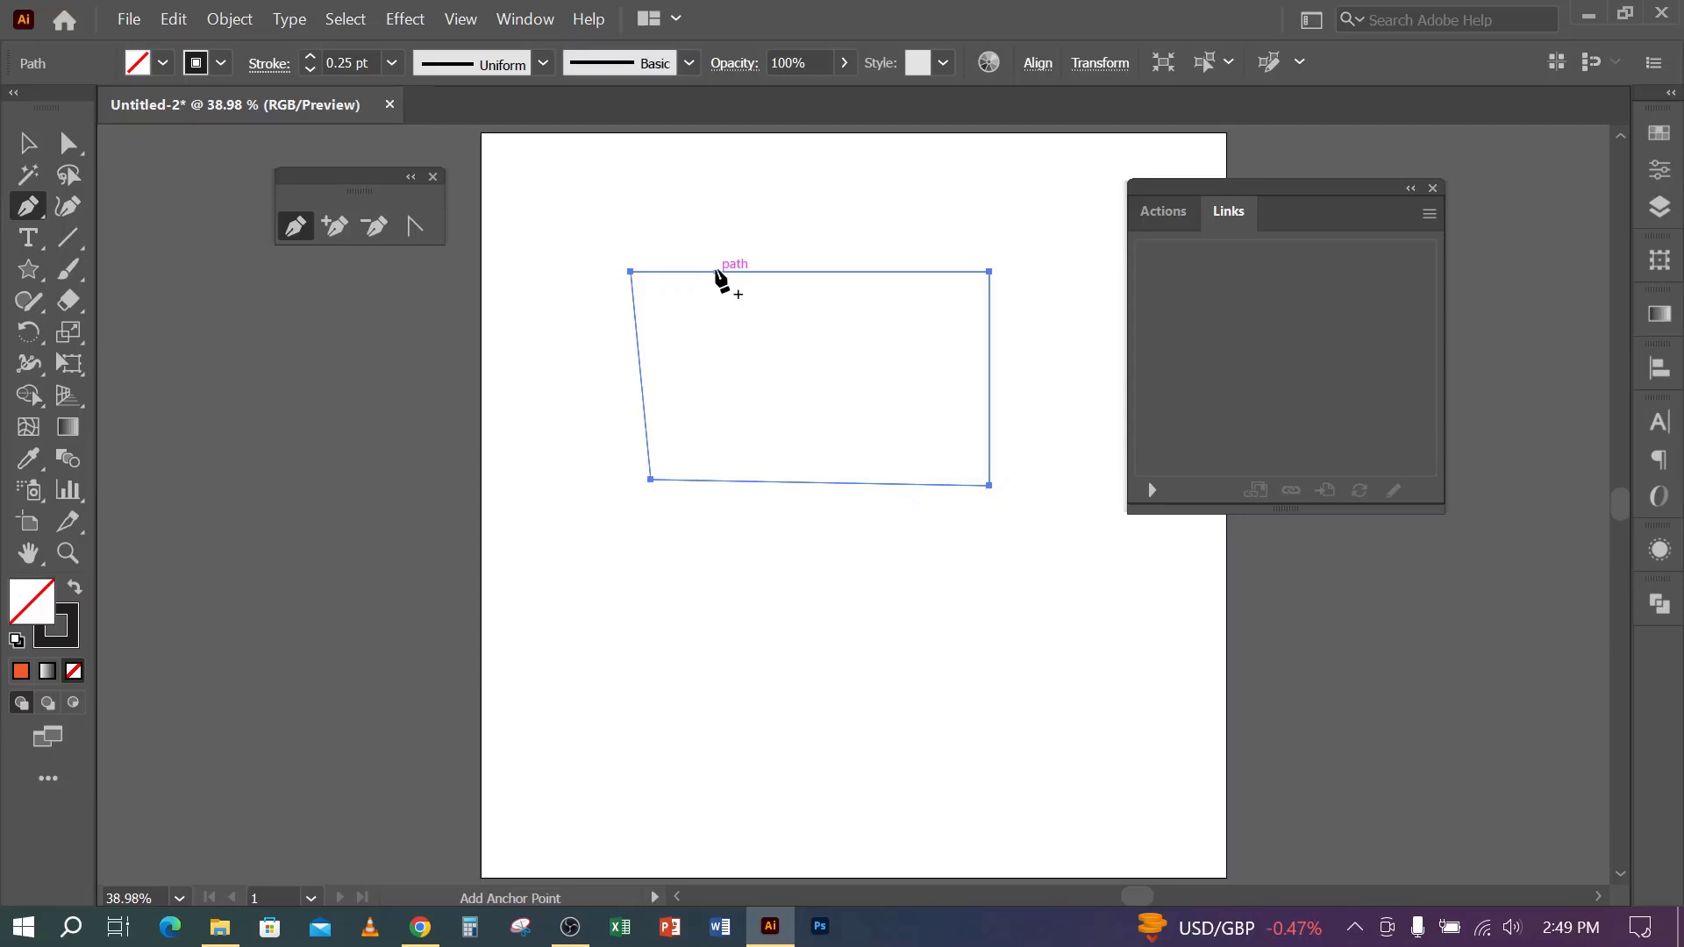
pyautogui.click(76, 589)
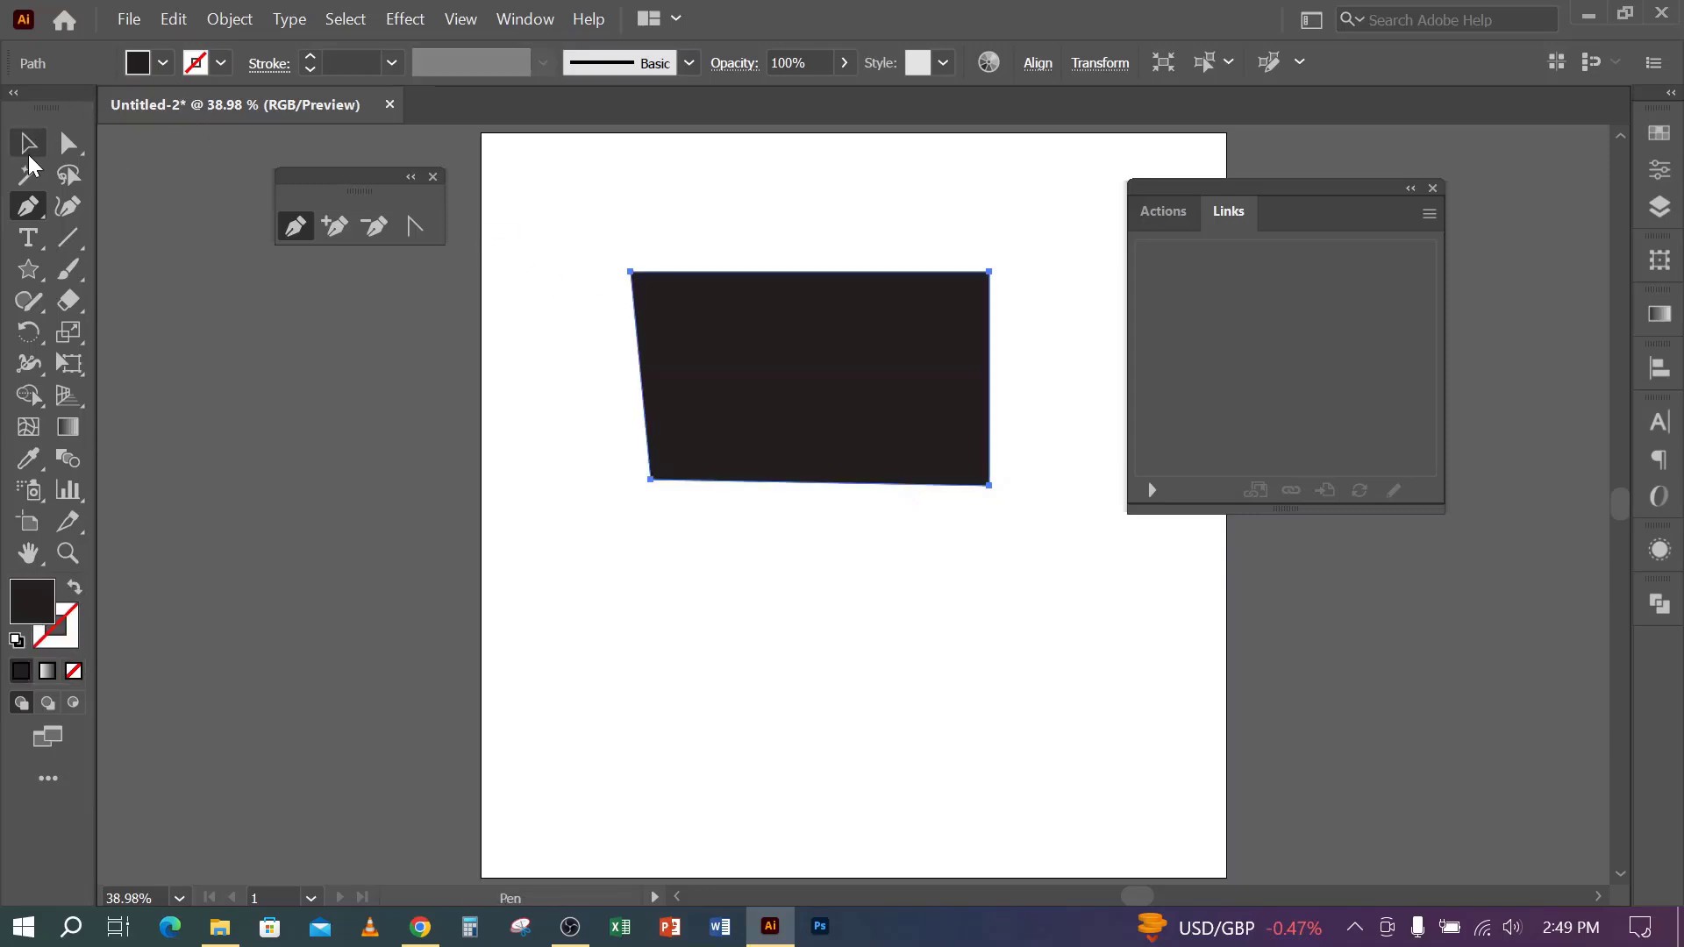
pyautogui.click(29, 156)
pyautogui.click(439, 492)
pyautogui.moveTo(790, 419); pyautogui.dragTo(652, 329)
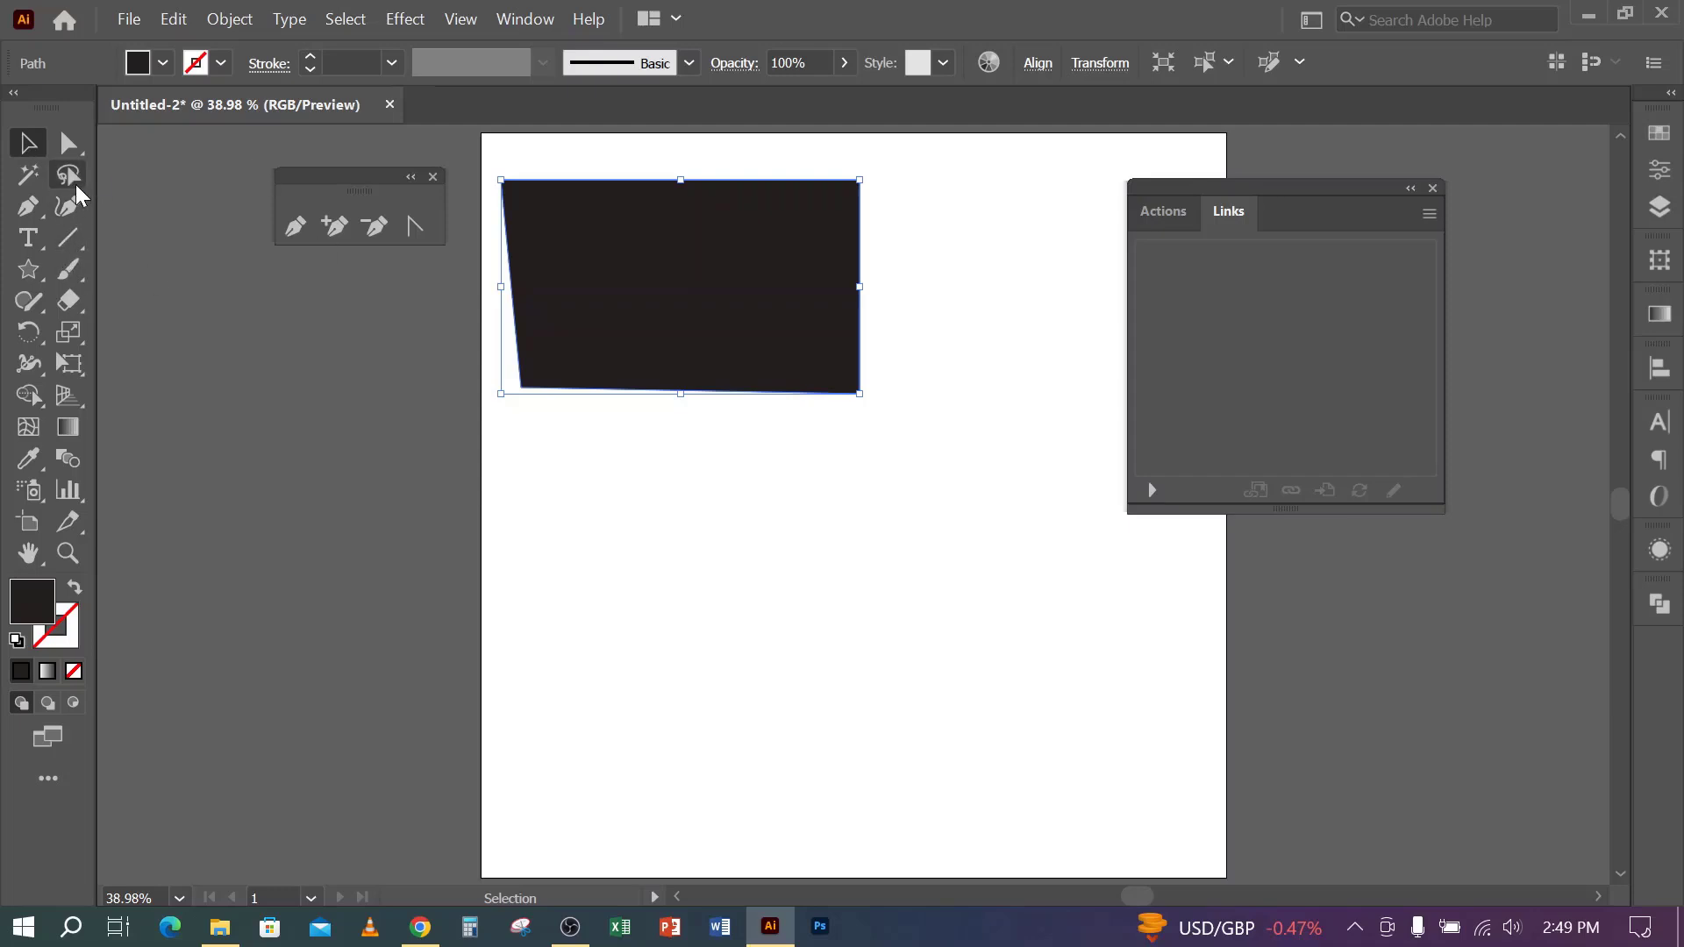
# - Draw a second closed four-sided black shape freehand with the Pen tool, below the first one
pyautogui.click(295, 226)
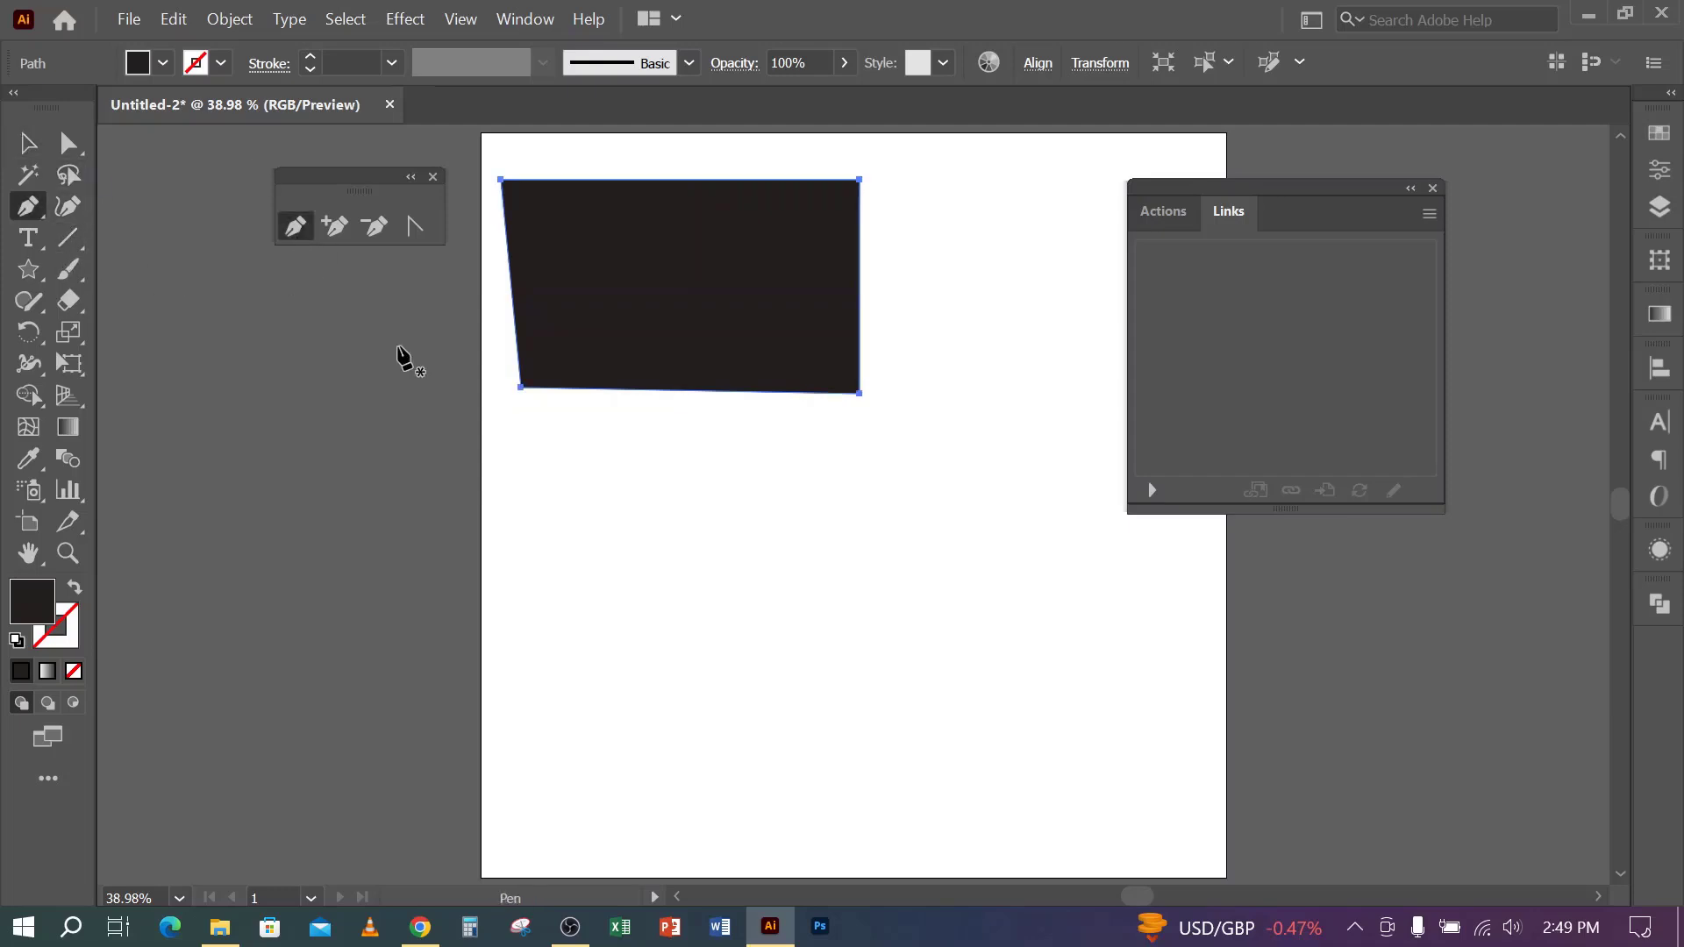
pyautogui.click(568, 494)
pyautogui.click(905, 494)
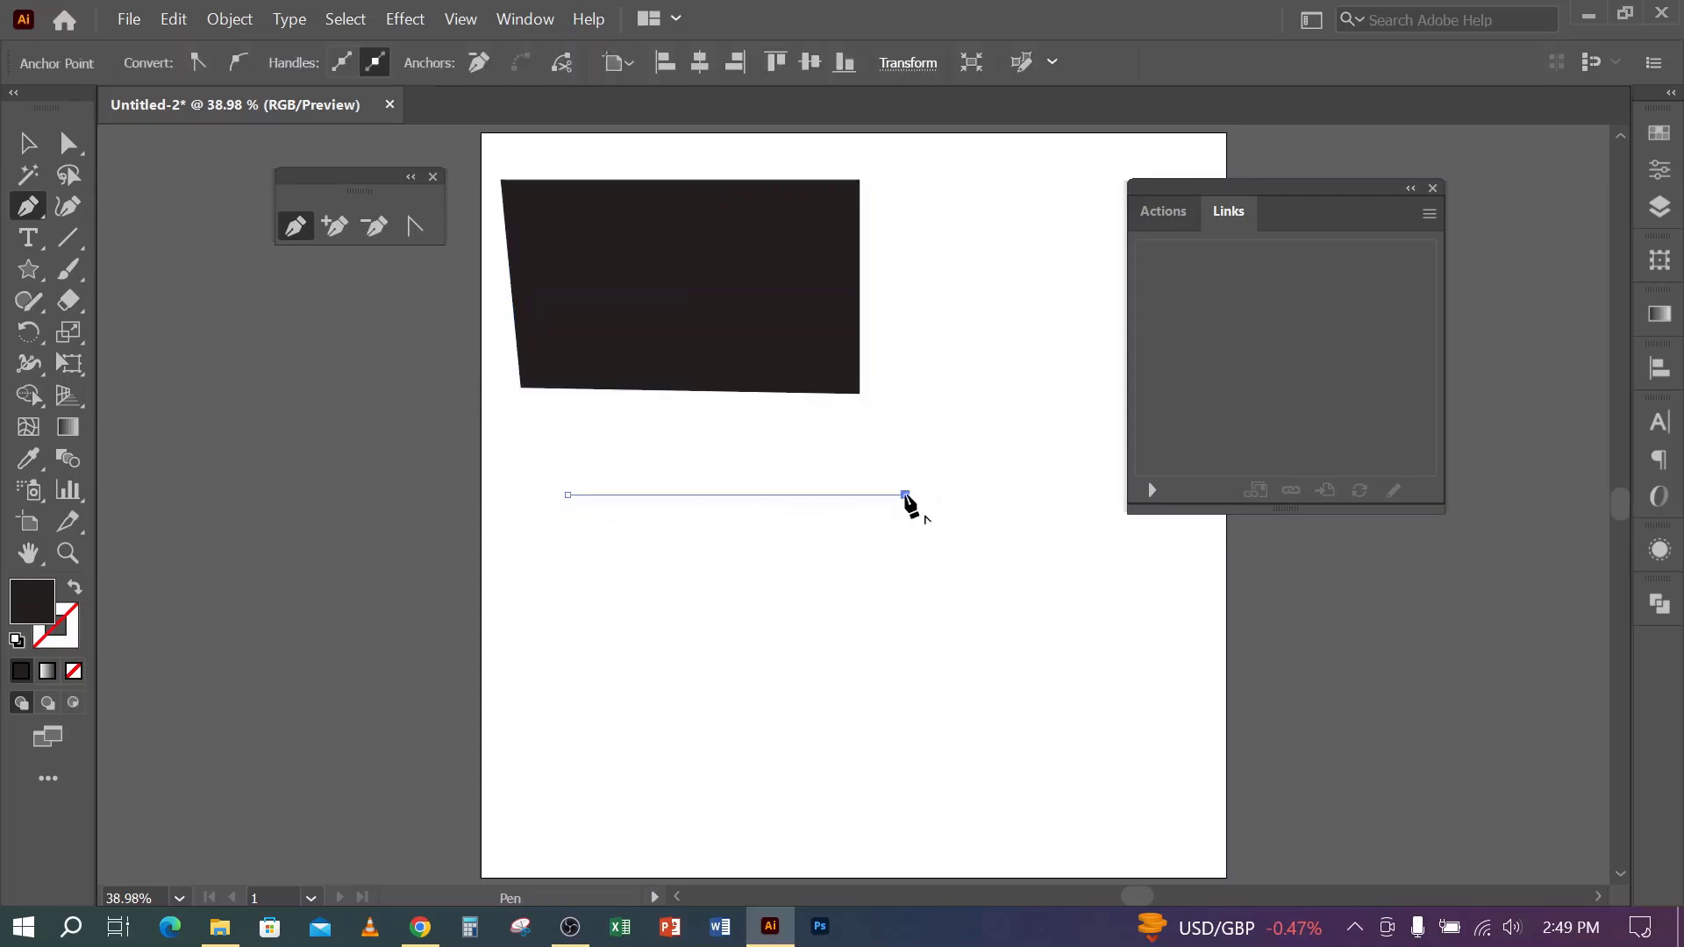
pyautogui.click(906, 696)
pyautogui.click(568, 702)
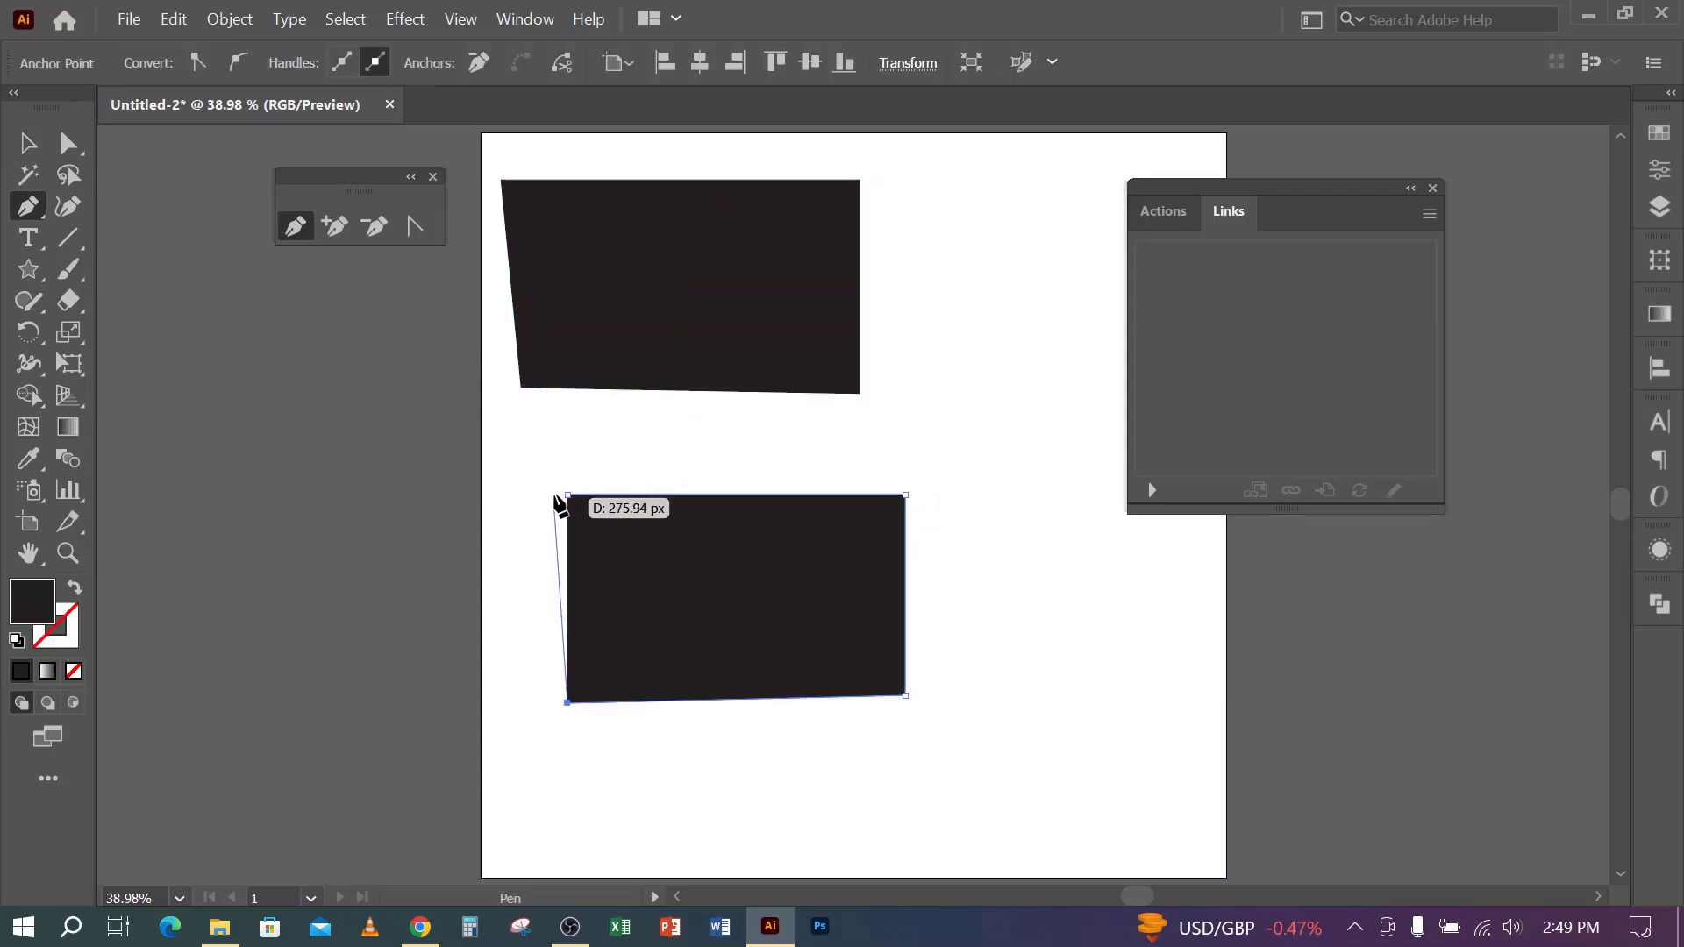
pyautogui.click(567, 495)
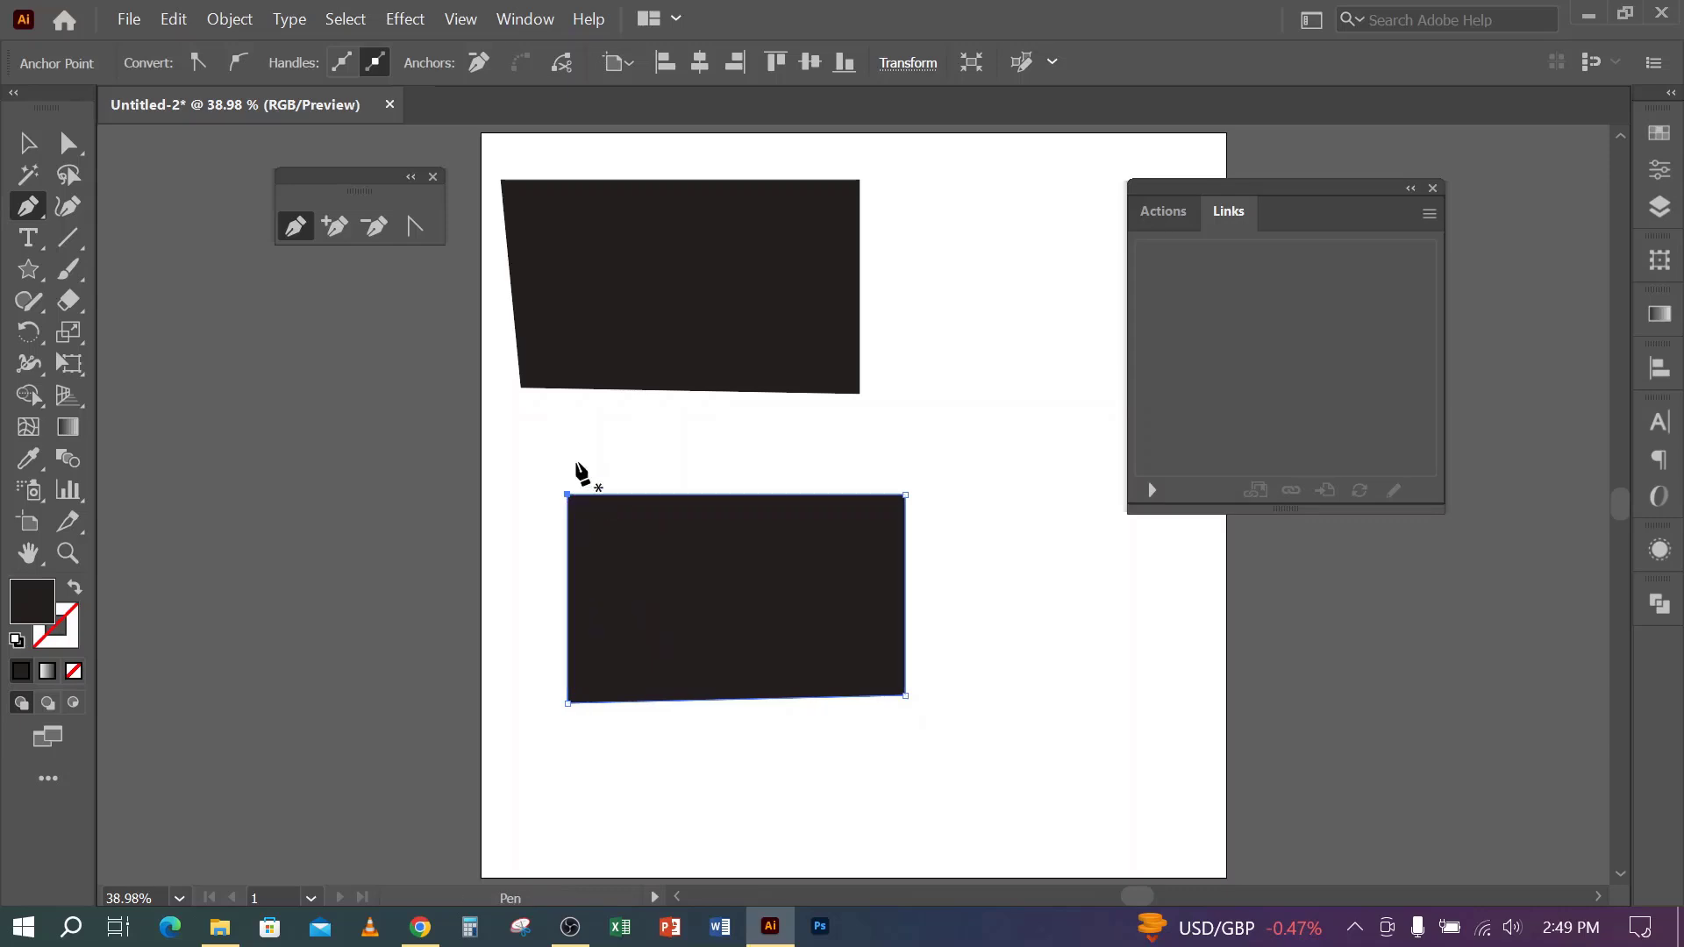
# - Draw a closed rectangle about 268 px wide with the Pen tool beside the first shape, keeping its sides exactly horizontal and vertical
pyautogui.press('space')
pyautogui.moveTo(864, 449); pyautogui.dragTo(550, 477)
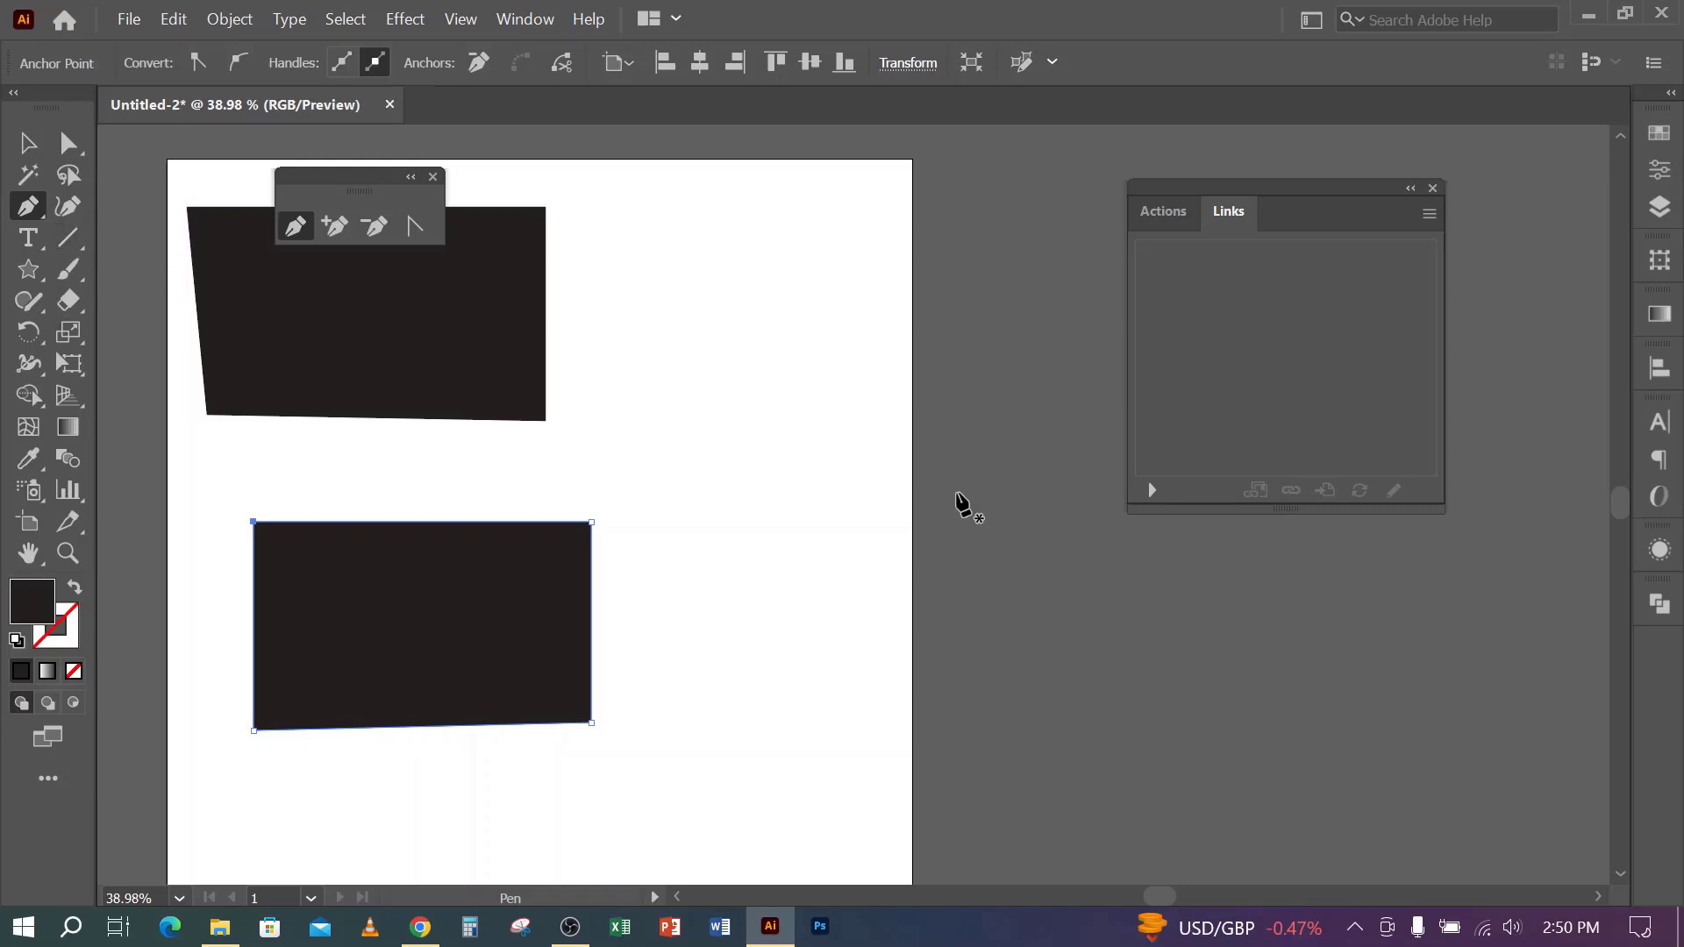
pyautogui.click(672, 272)
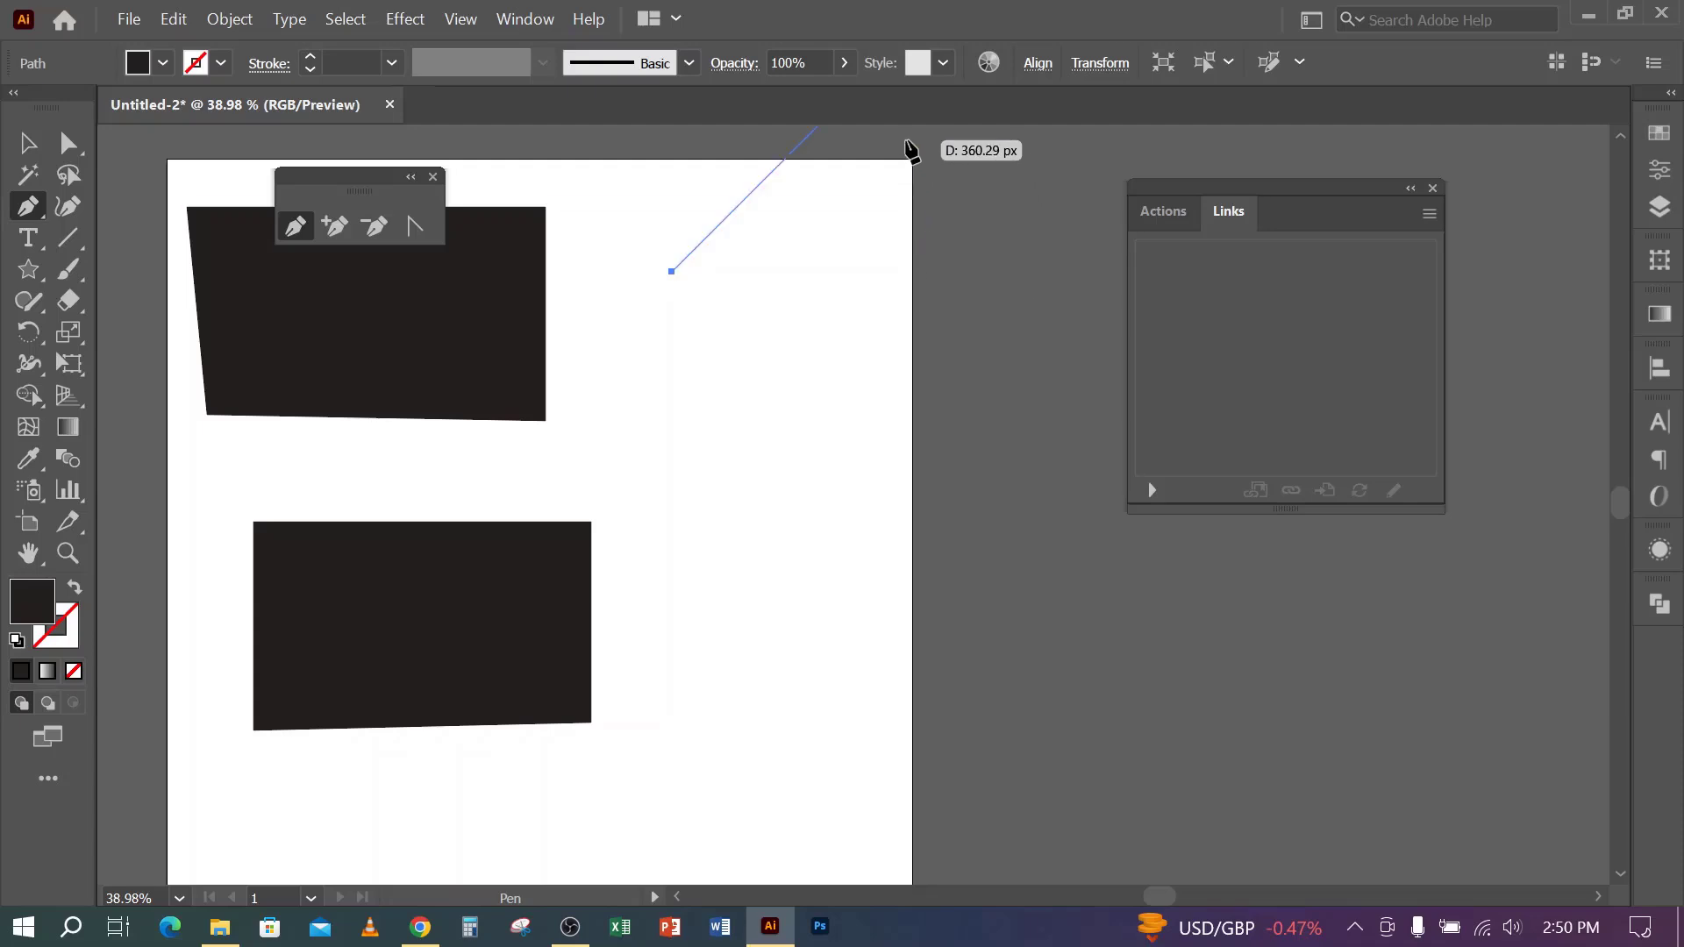
pyautogui.scroll(3, 909, 150)
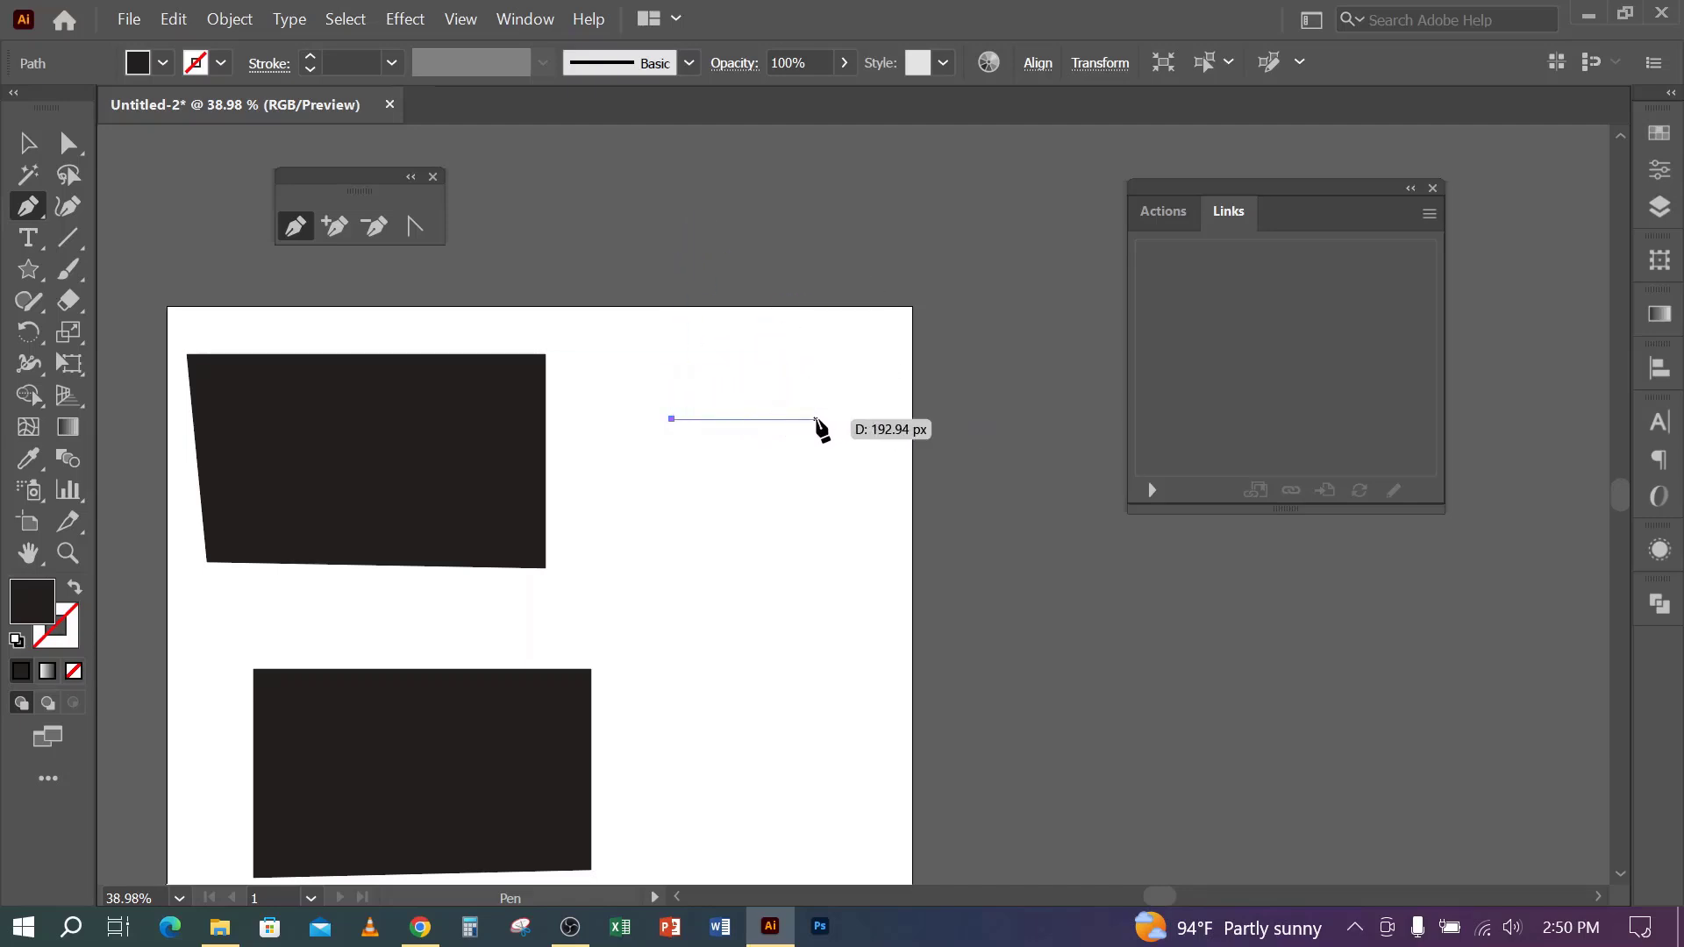
pyautogui.click(871, 419)
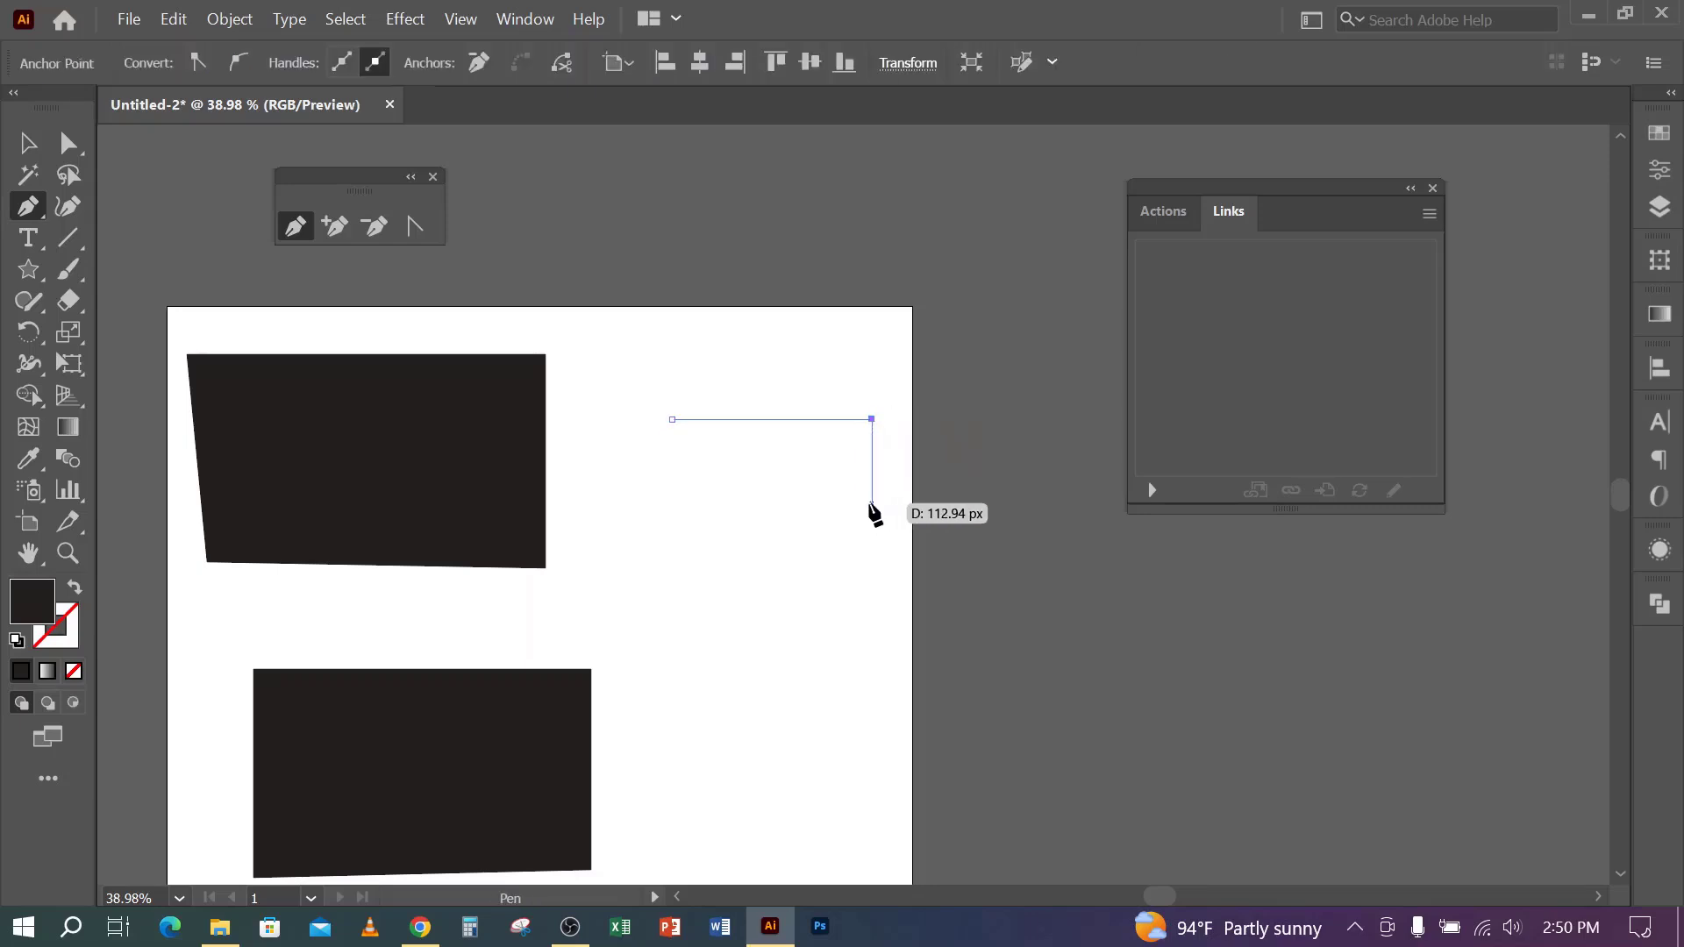
pyautogui.click(871, 554)
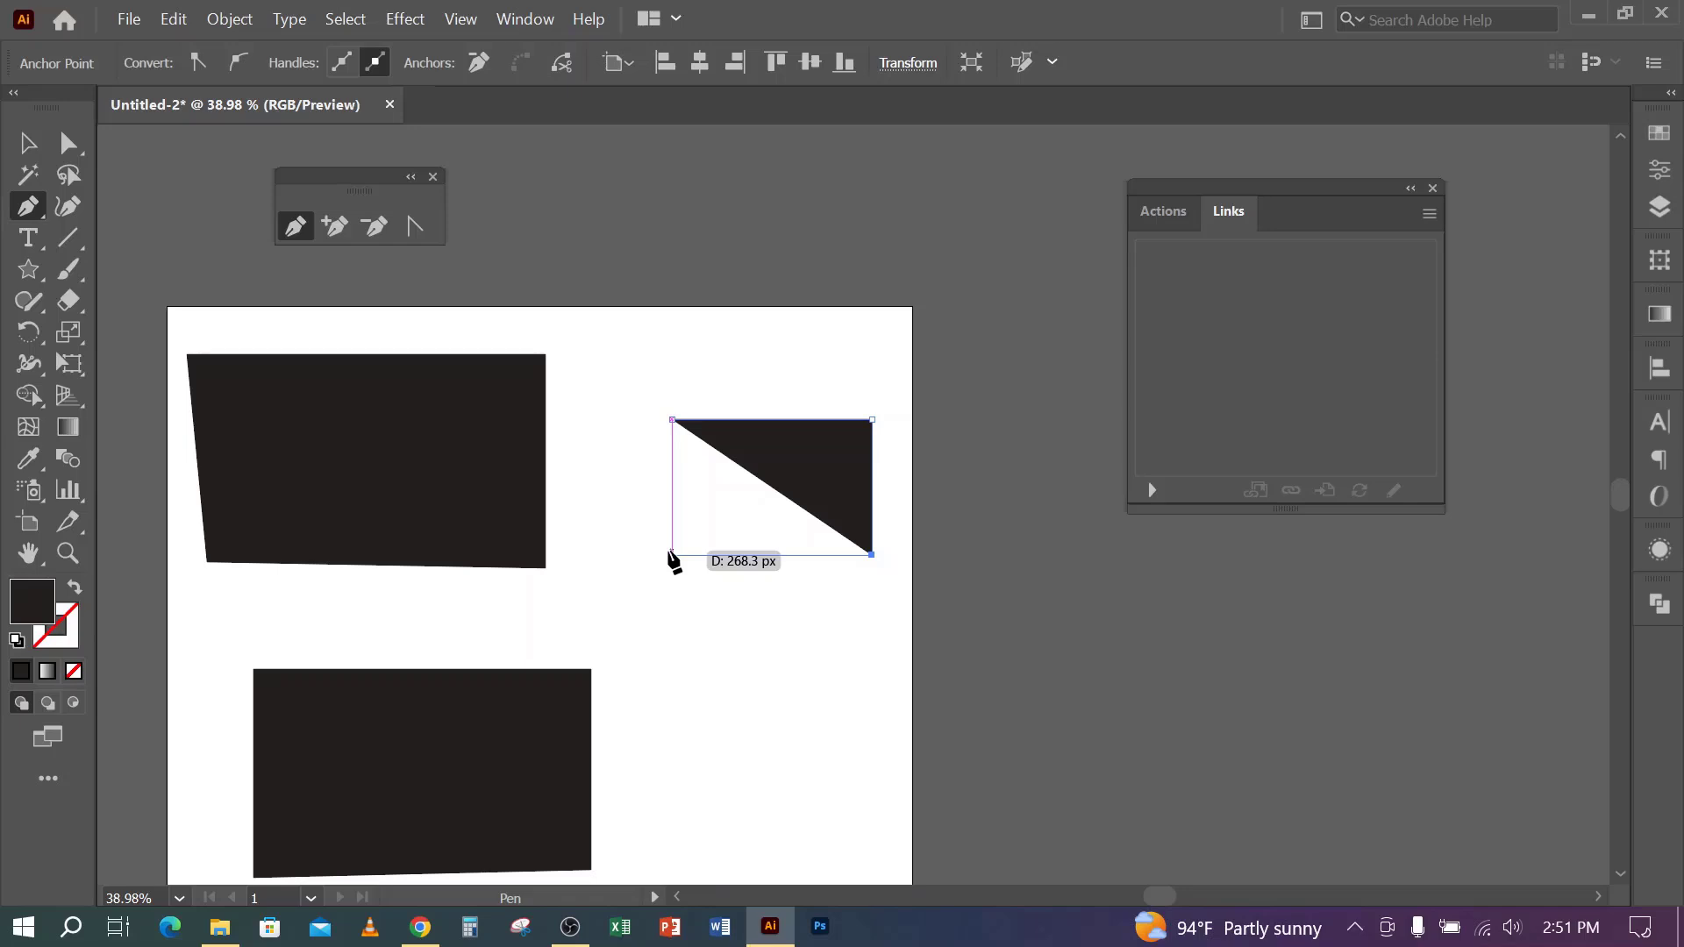
pyautogui.click(671, 553)
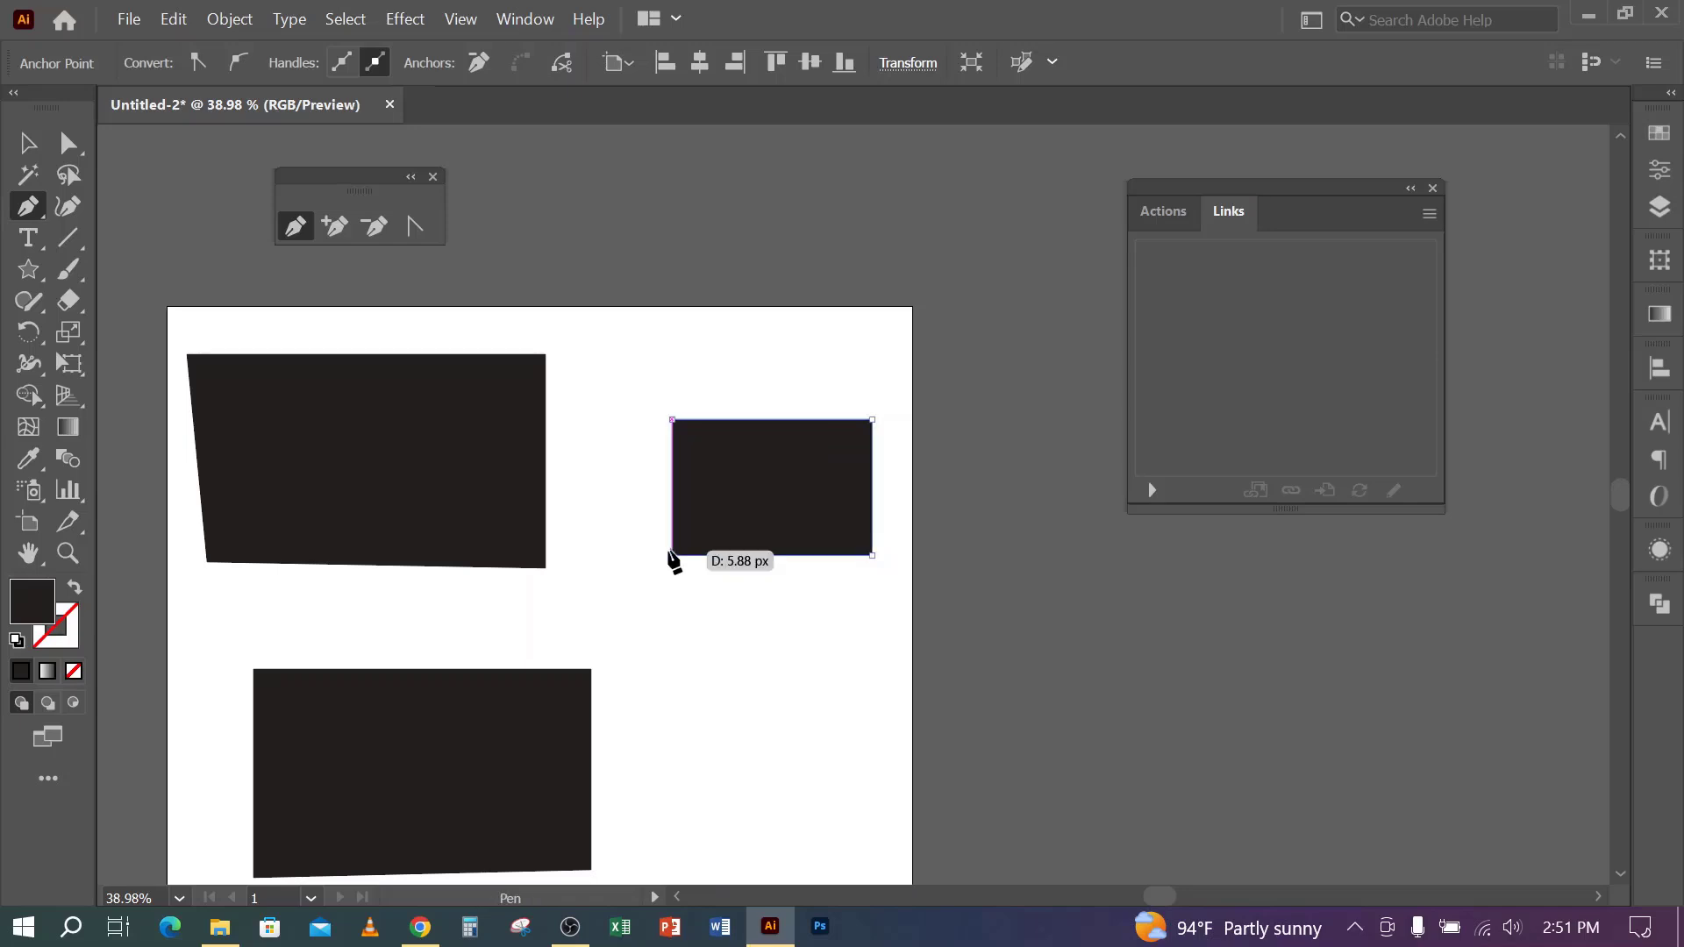
pyautogui.click(672, 420)
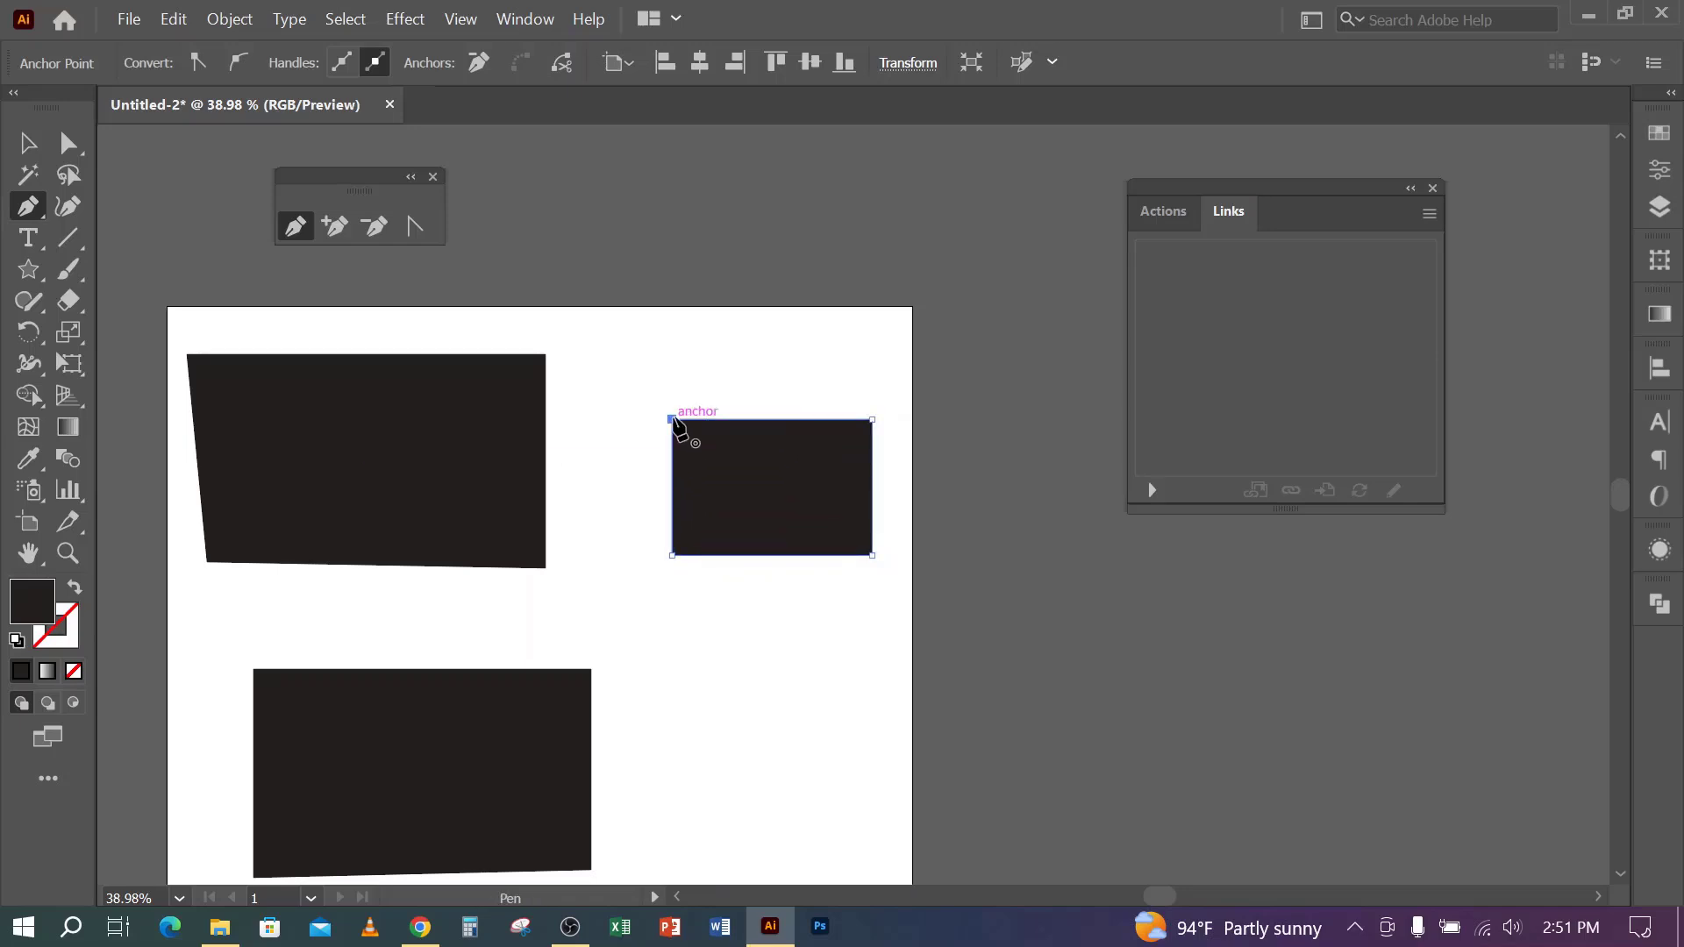
# - Move the new small rectangle slightly up and left on the artboard and deselect it
pyautogui.click(27, 142)
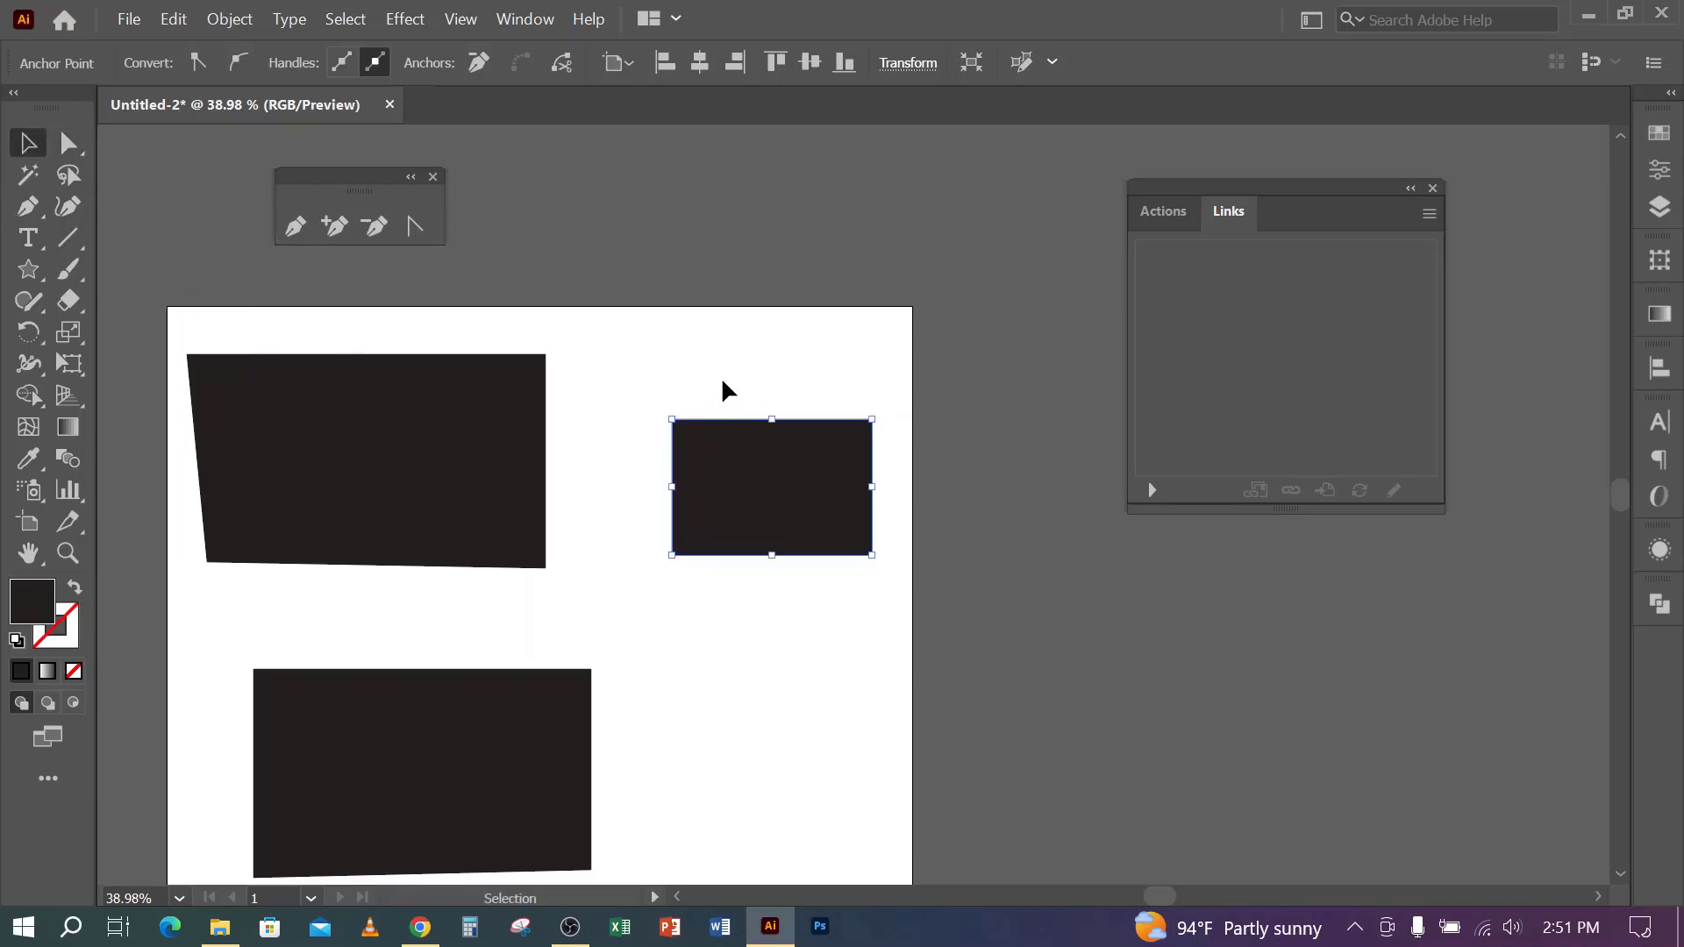
pyautogui.moveTo(744, 489); pyautogui.dragTo(702, 463)
pyautogui.click(770, 691)
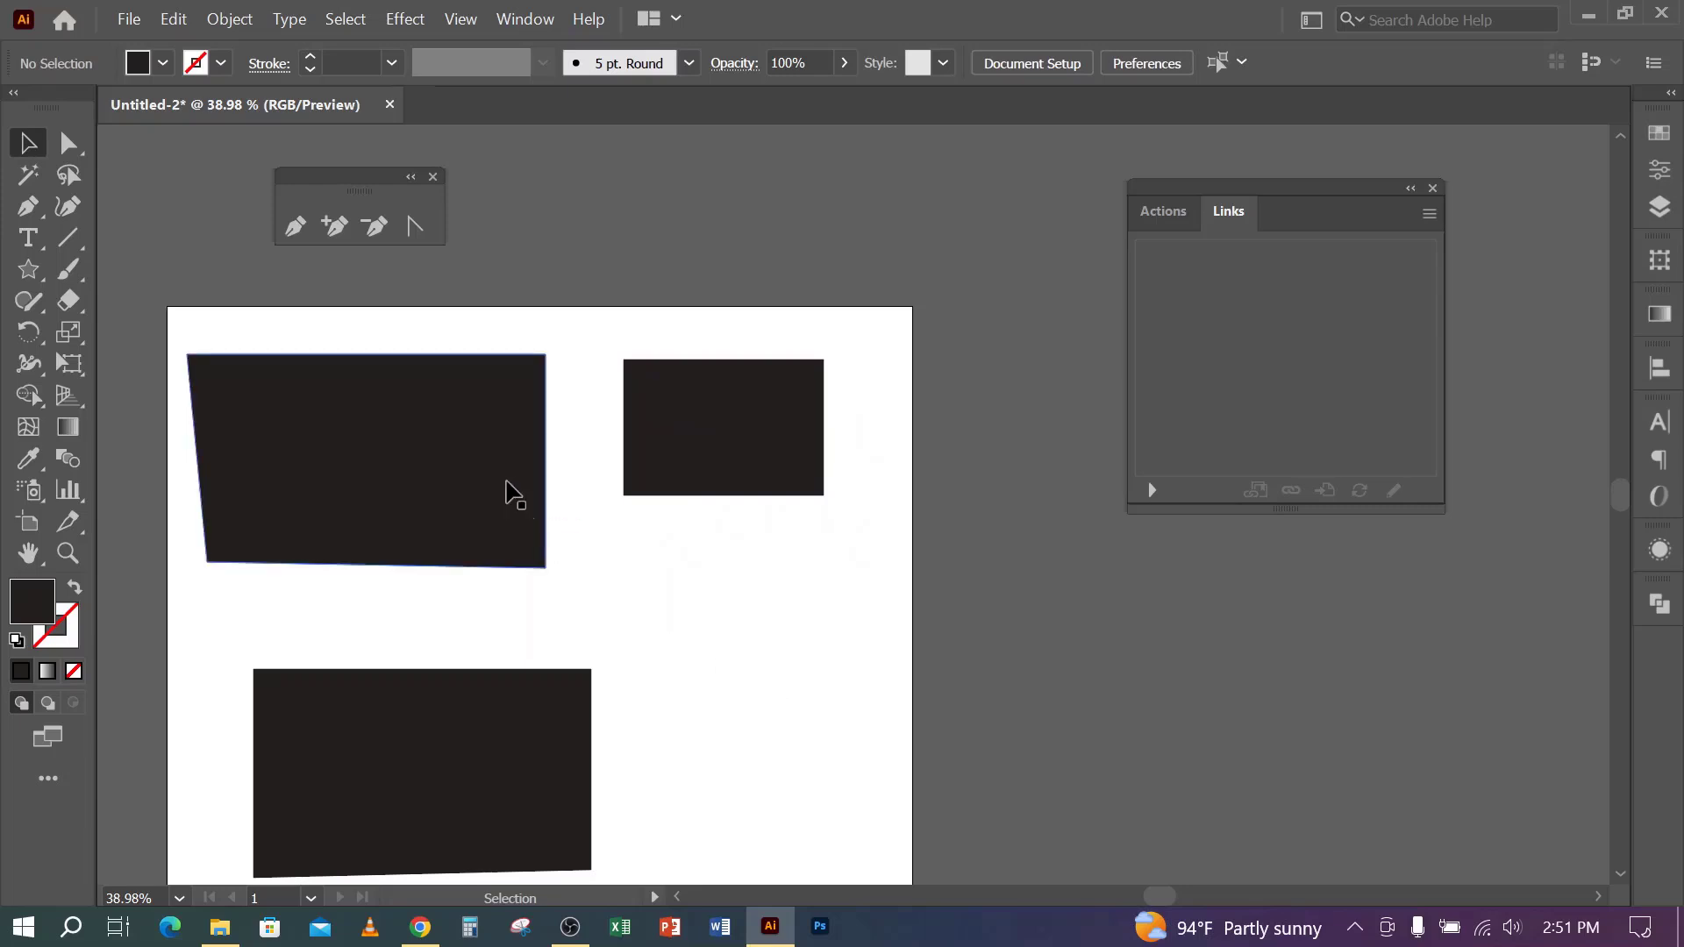
# - Draw a black square with the Rounded Rectangle tool above the artboard and shift it slightly left
pyautogui.moveTo(421, 300); pyautogui.dragTo(736, 735)
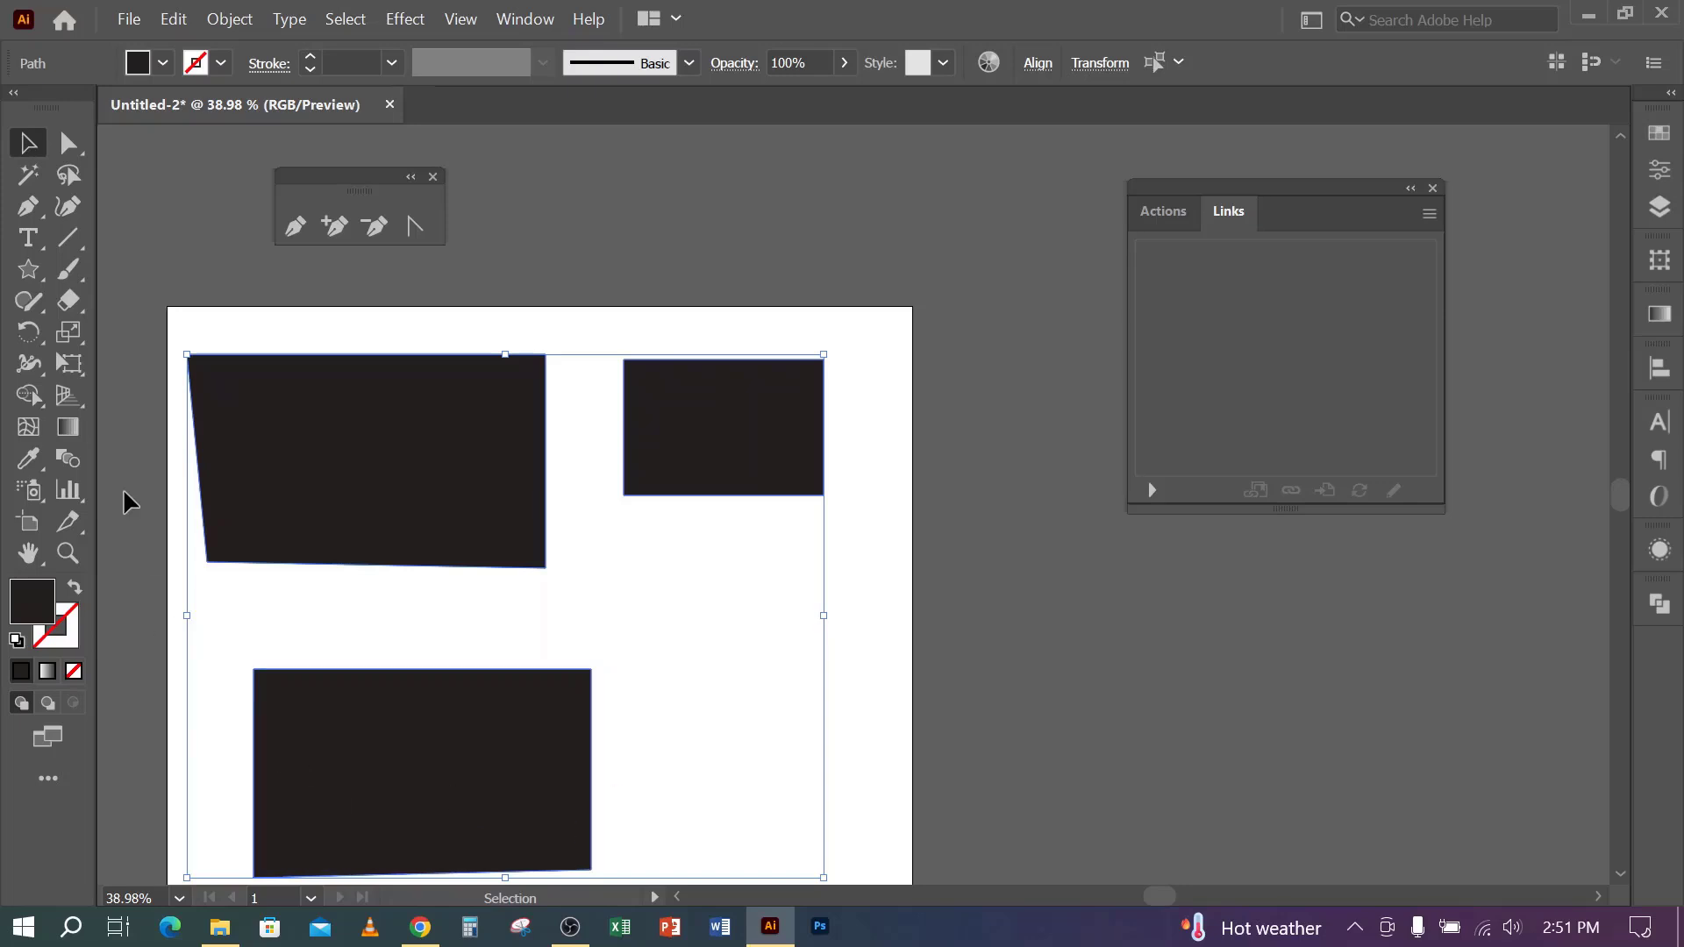
pyautogui.moveTo(39, 268); pyautogui.dragTo(114, 304)
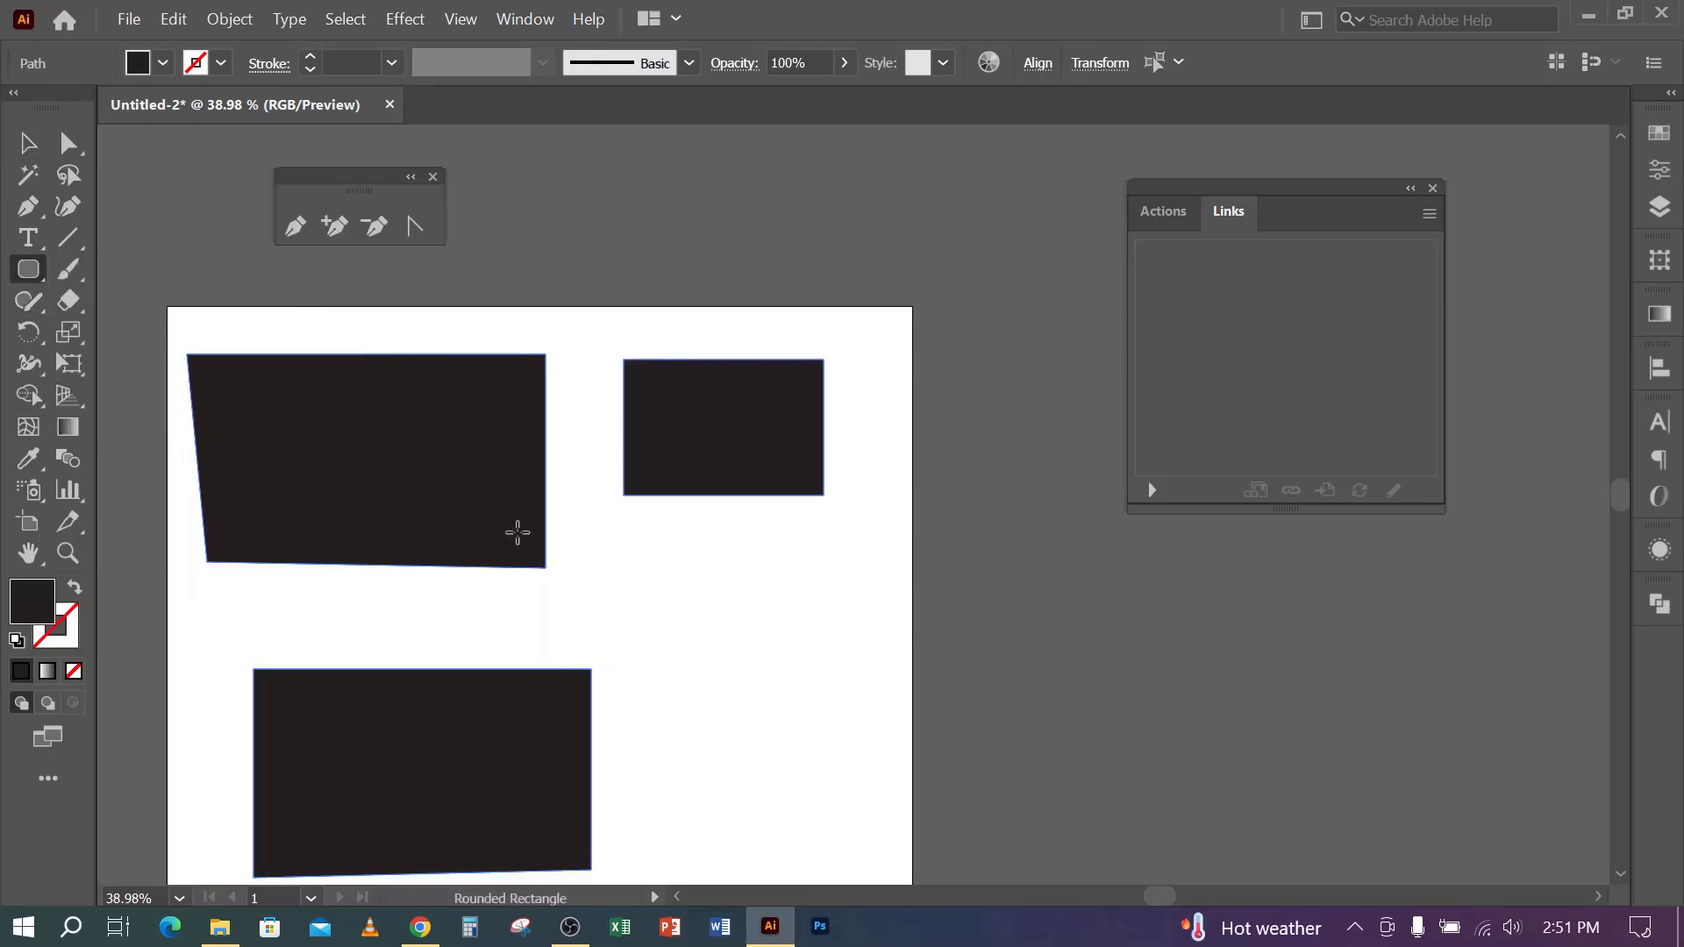
pyautogui.scroll(3, 515, 529)
pyautogui.moveTo(634, 231); pyautogui.dragTo(802, 399)
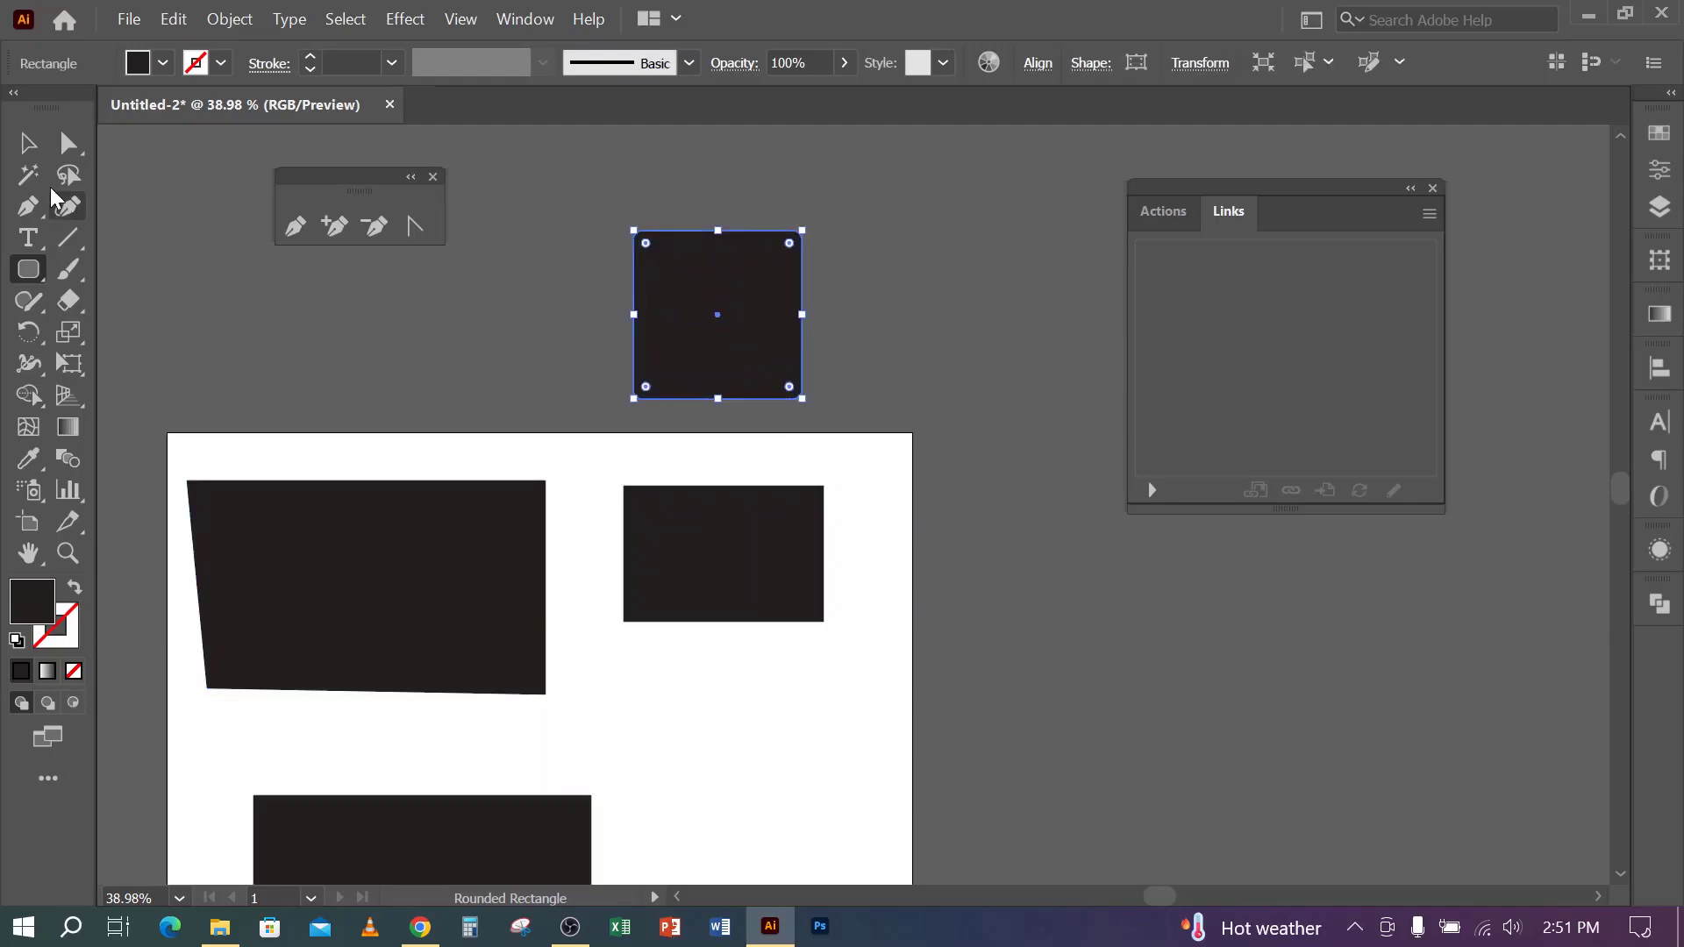
pyautogui.press('v')
pyautogui.click(567, 342)
pyautogui.moveTo(720, 308); pyautogui.dragTo(688, 311)
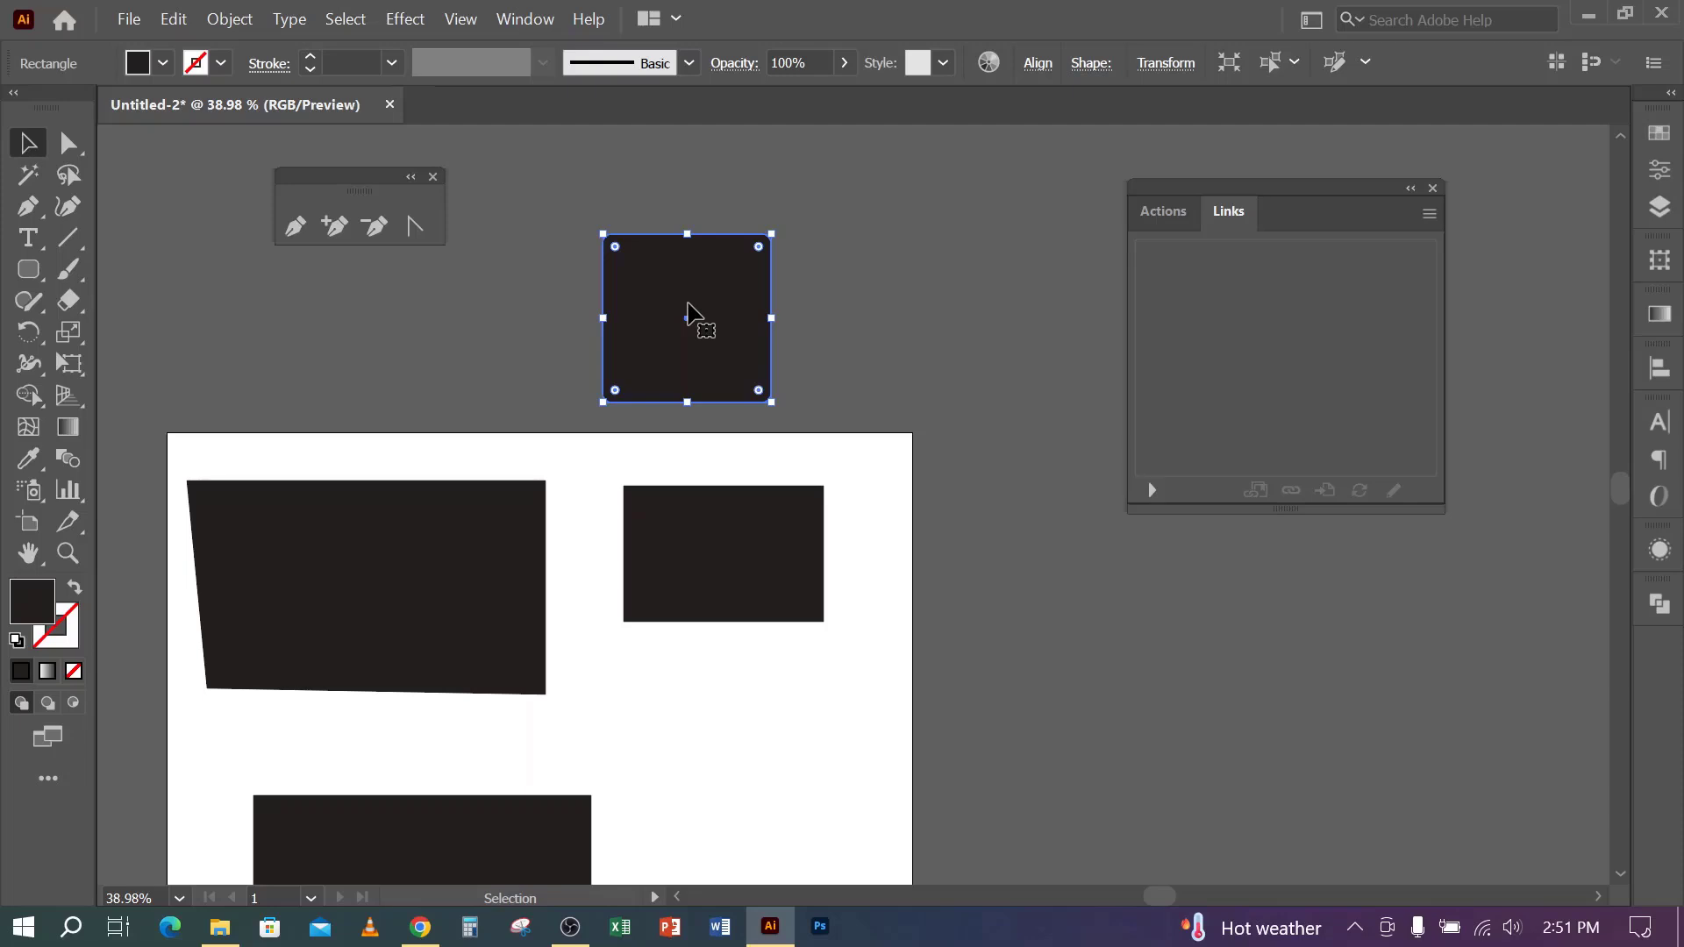
# - Move the three Pen-drawn shapes together off the artboard to its left, and shift the rounded square slightly right and up
pyautogui.scroll(-1, 491, 465)
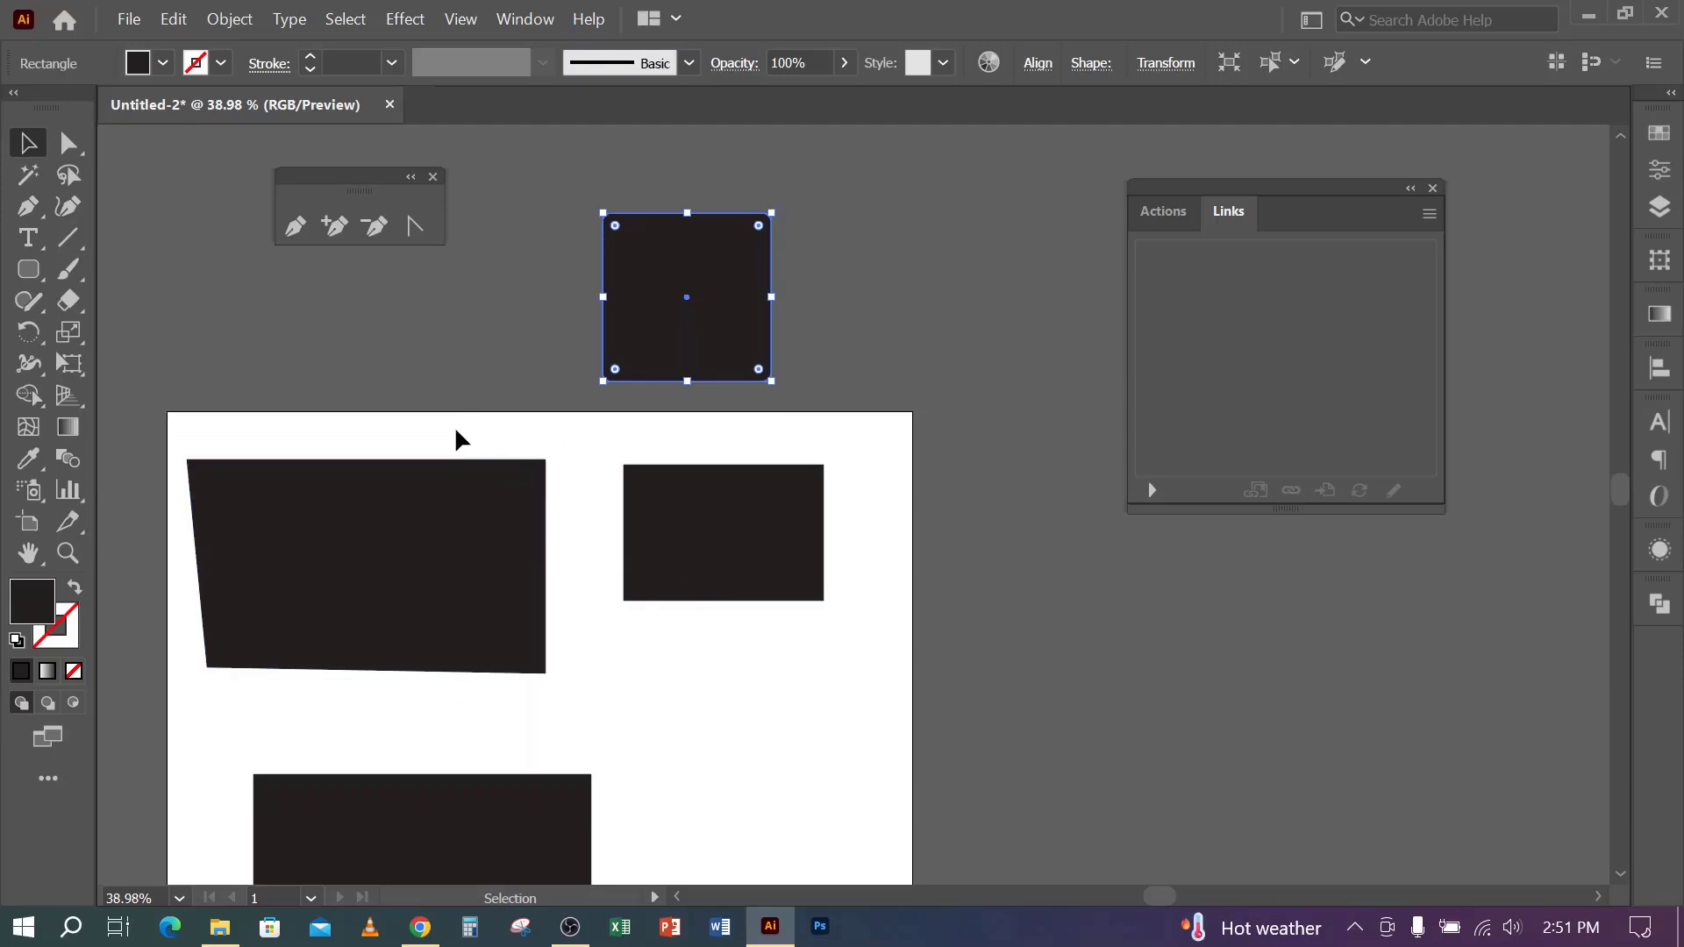
pyautogui.scroll(-2, 455, 428)
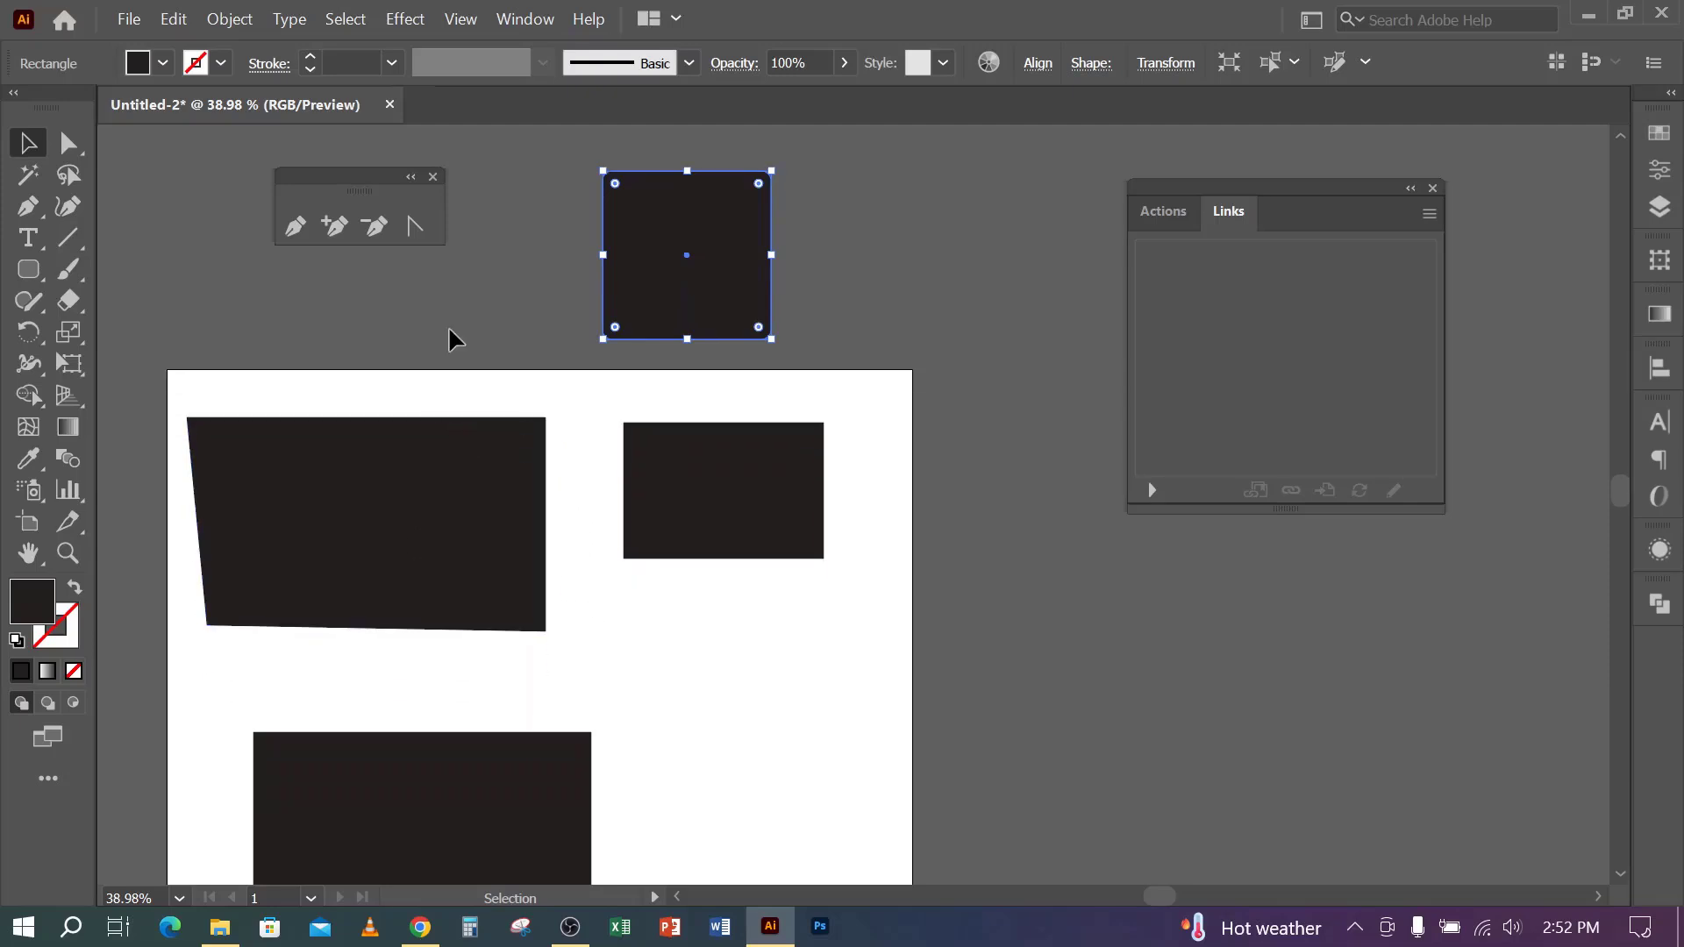
pyautogui.moveTo(460, 381); pyautogui.dragTo(674, 798)
pyautogui.moveTo(778, 469); pyautogui.dragTo(131, 224)
pyautogui.click(365, 395)
pyautogui.moveTo(645, 273); pyautogui.dragTo(707, 252)
# - Draw a closed round black shape in the artboard's upper-left area with the Pen tool, using two smooth anchors with long diagonal handles
pyautogui.click(27, 207)
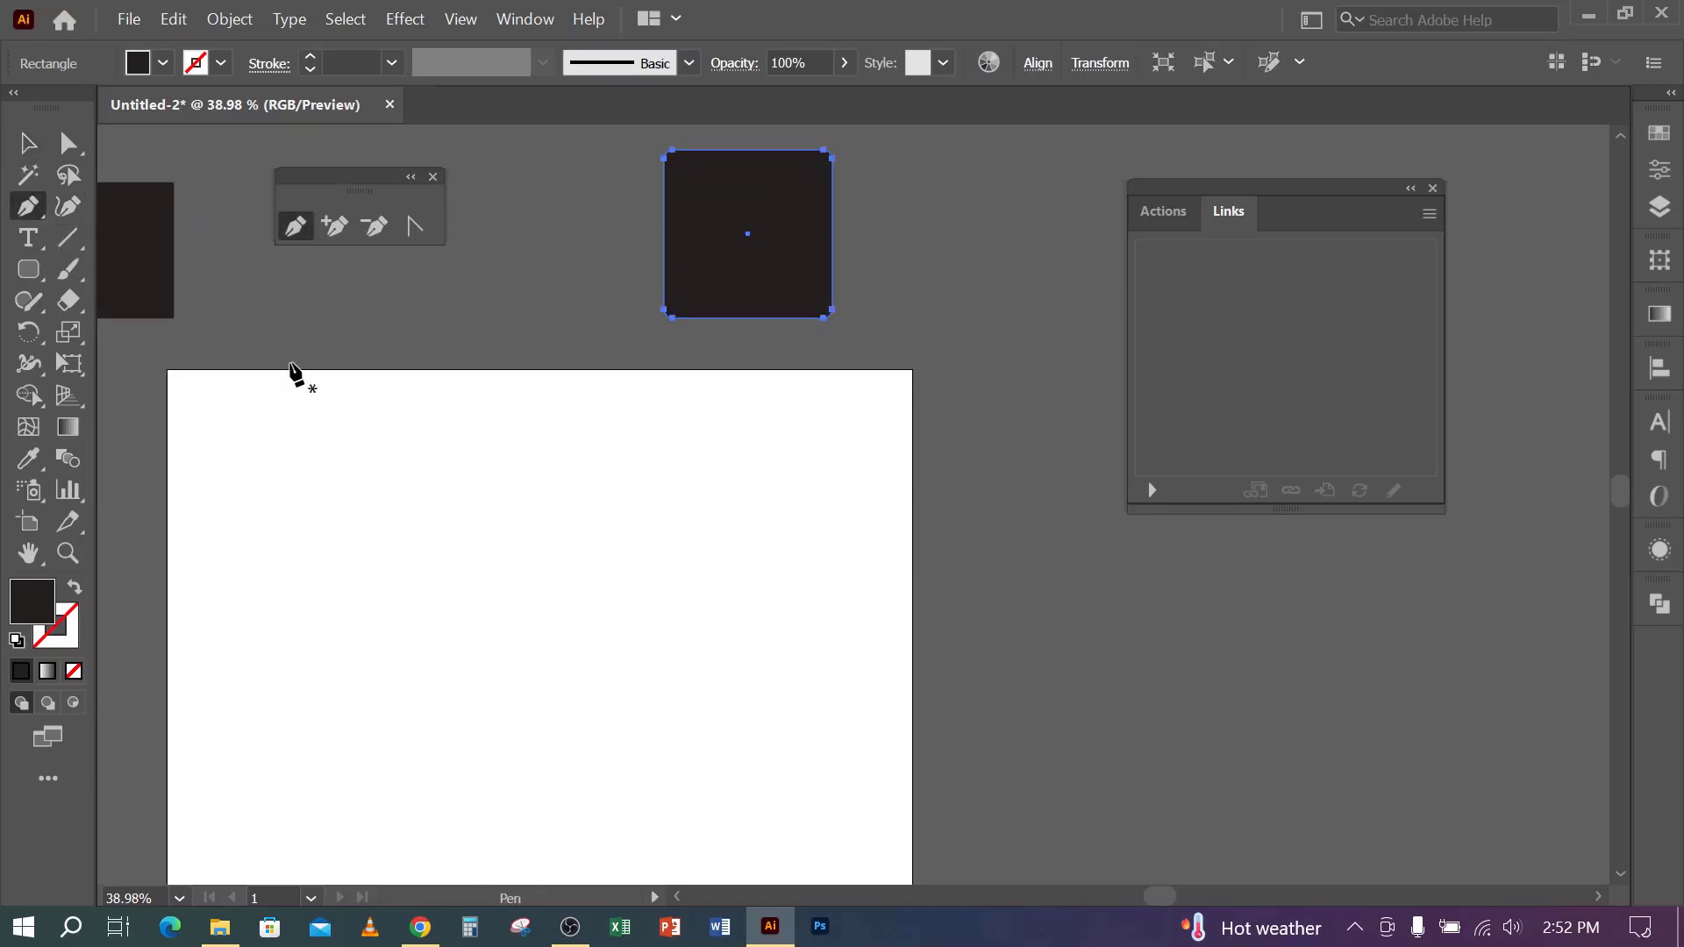
pyautogui.click(252, 474)
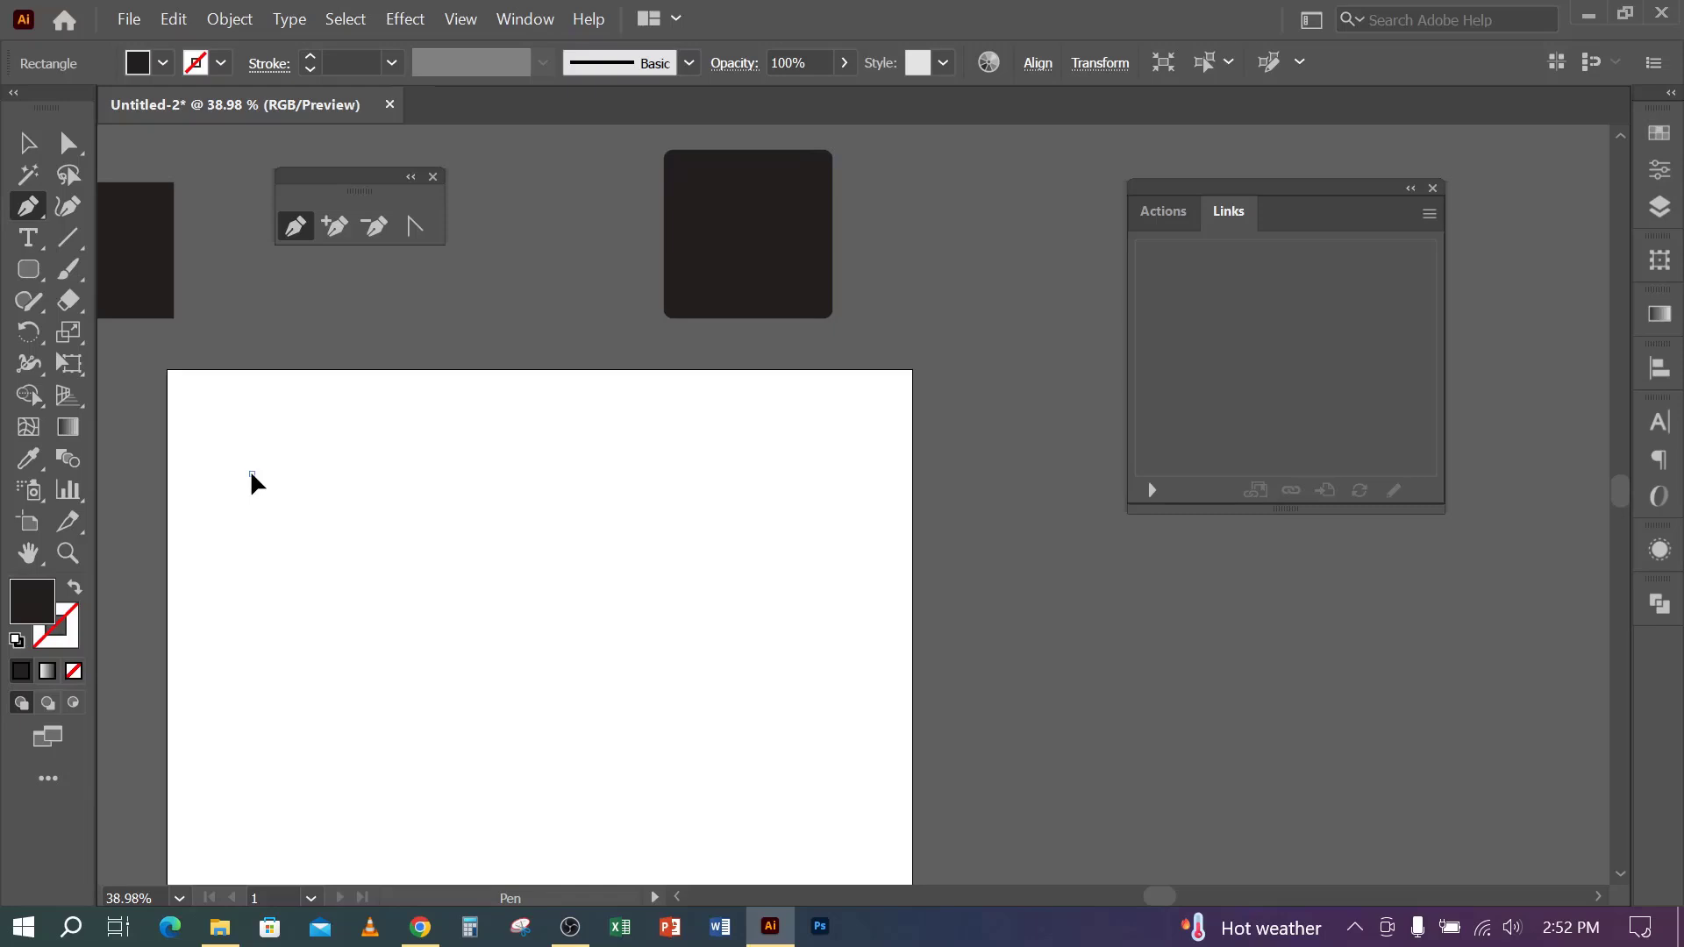
pyautogui.moveTo(252, 473); pyautogui.dragTo(363, 359)
pyautogui.moveTo(363, 358); pyautogui.dragTo(1379, 123)
pyautogui.moveTo(1028, 399); pyautogui.dragTo(343, 642)
pyautogui.scroll(-2, 376, 720)
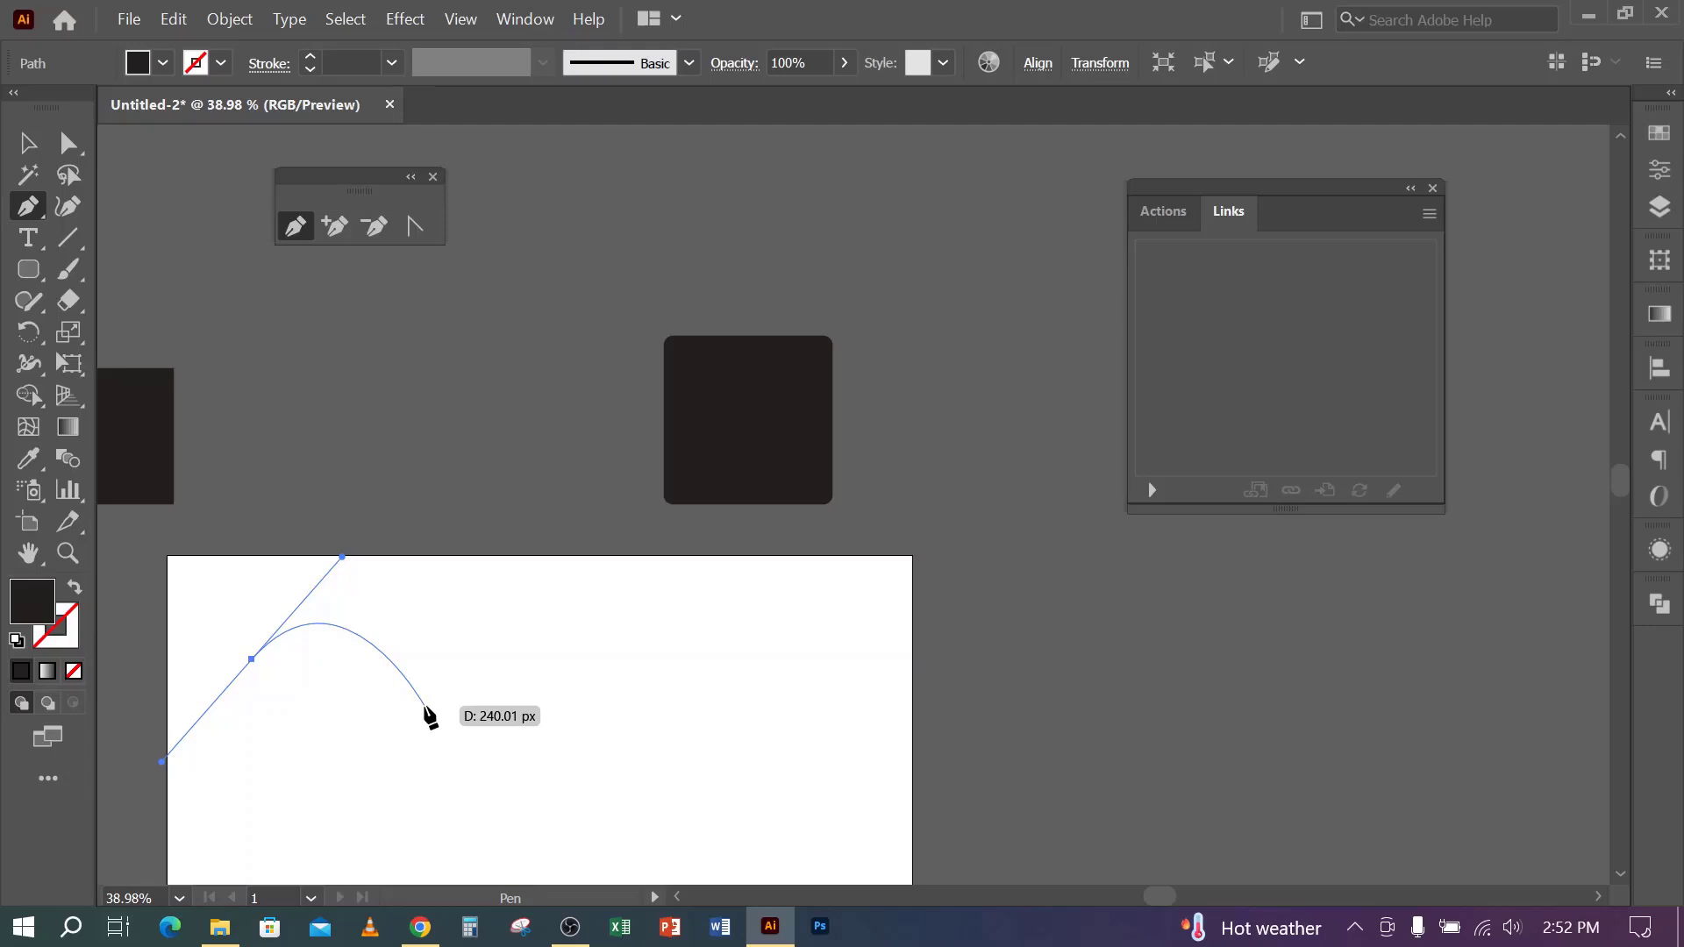
pyautogui.scroll(-2, 384, 803)
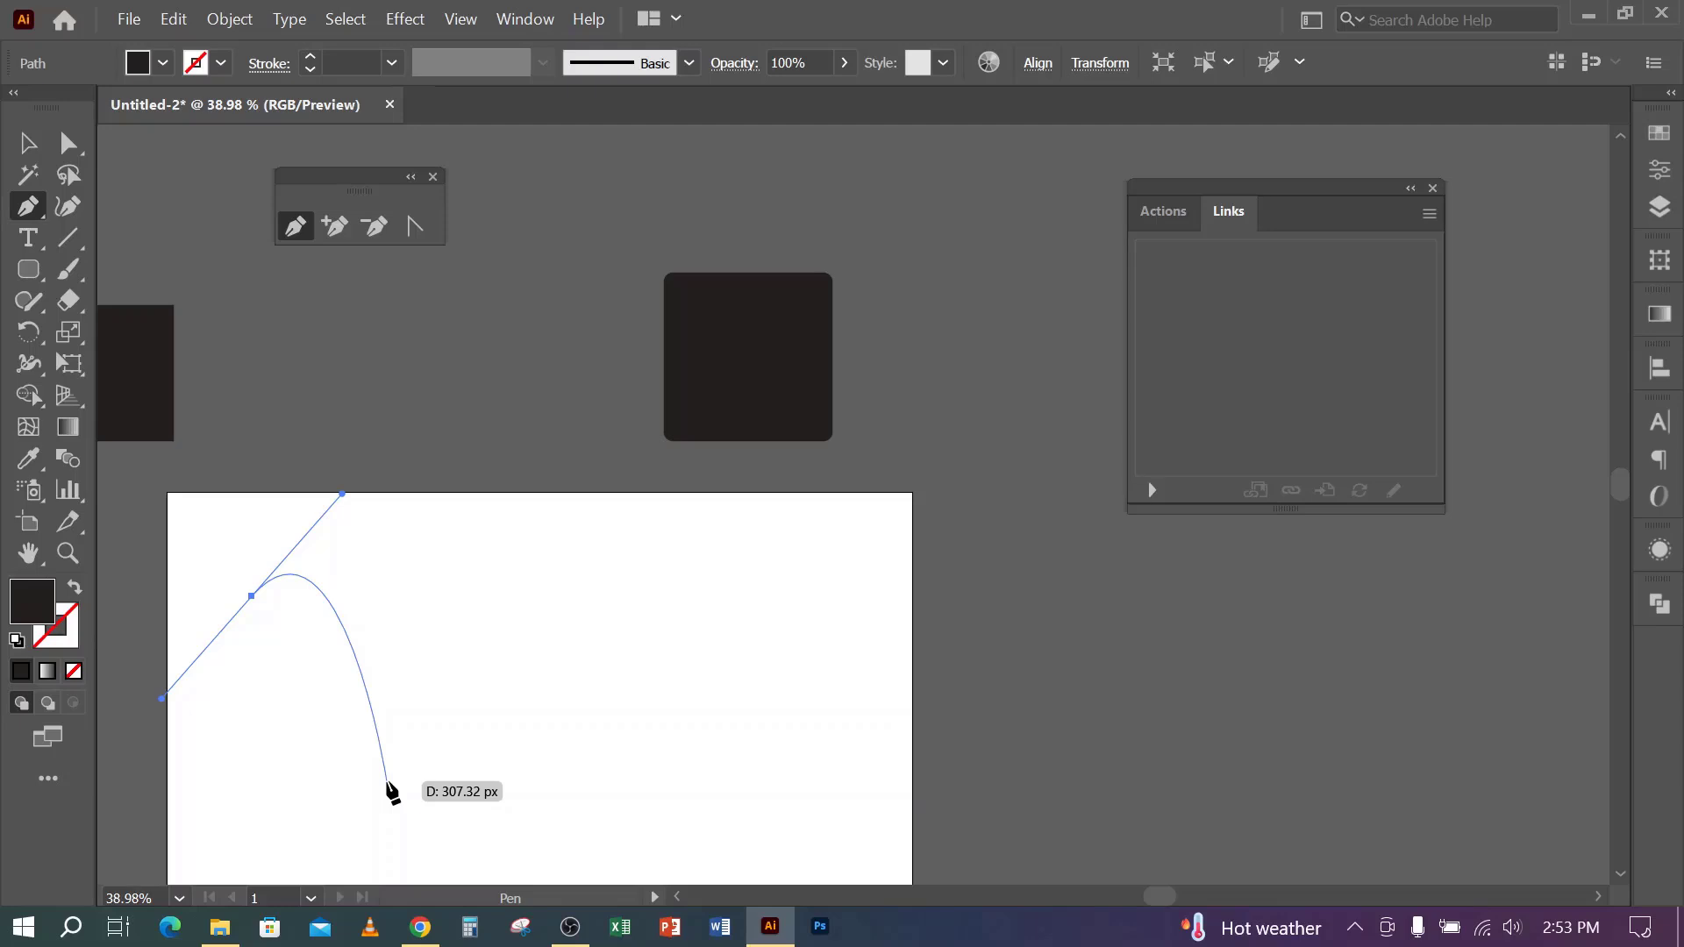
pyautogui.scroll(-2, 369, 702)
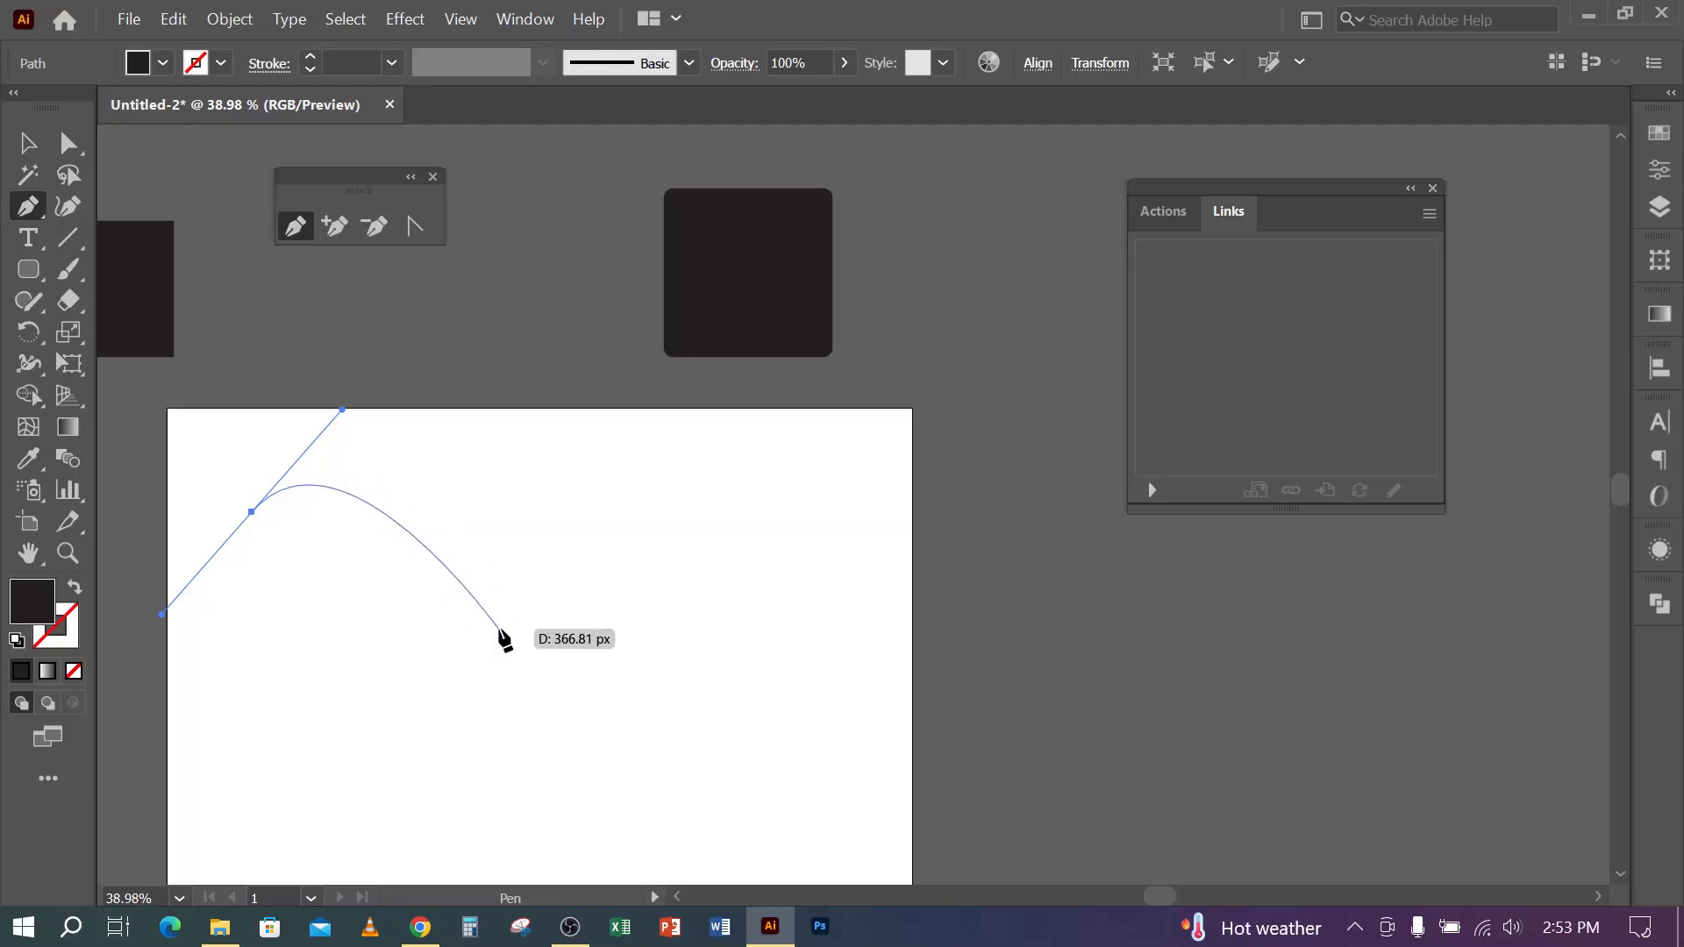
pyautogui.scroll(-2, 531, 605)
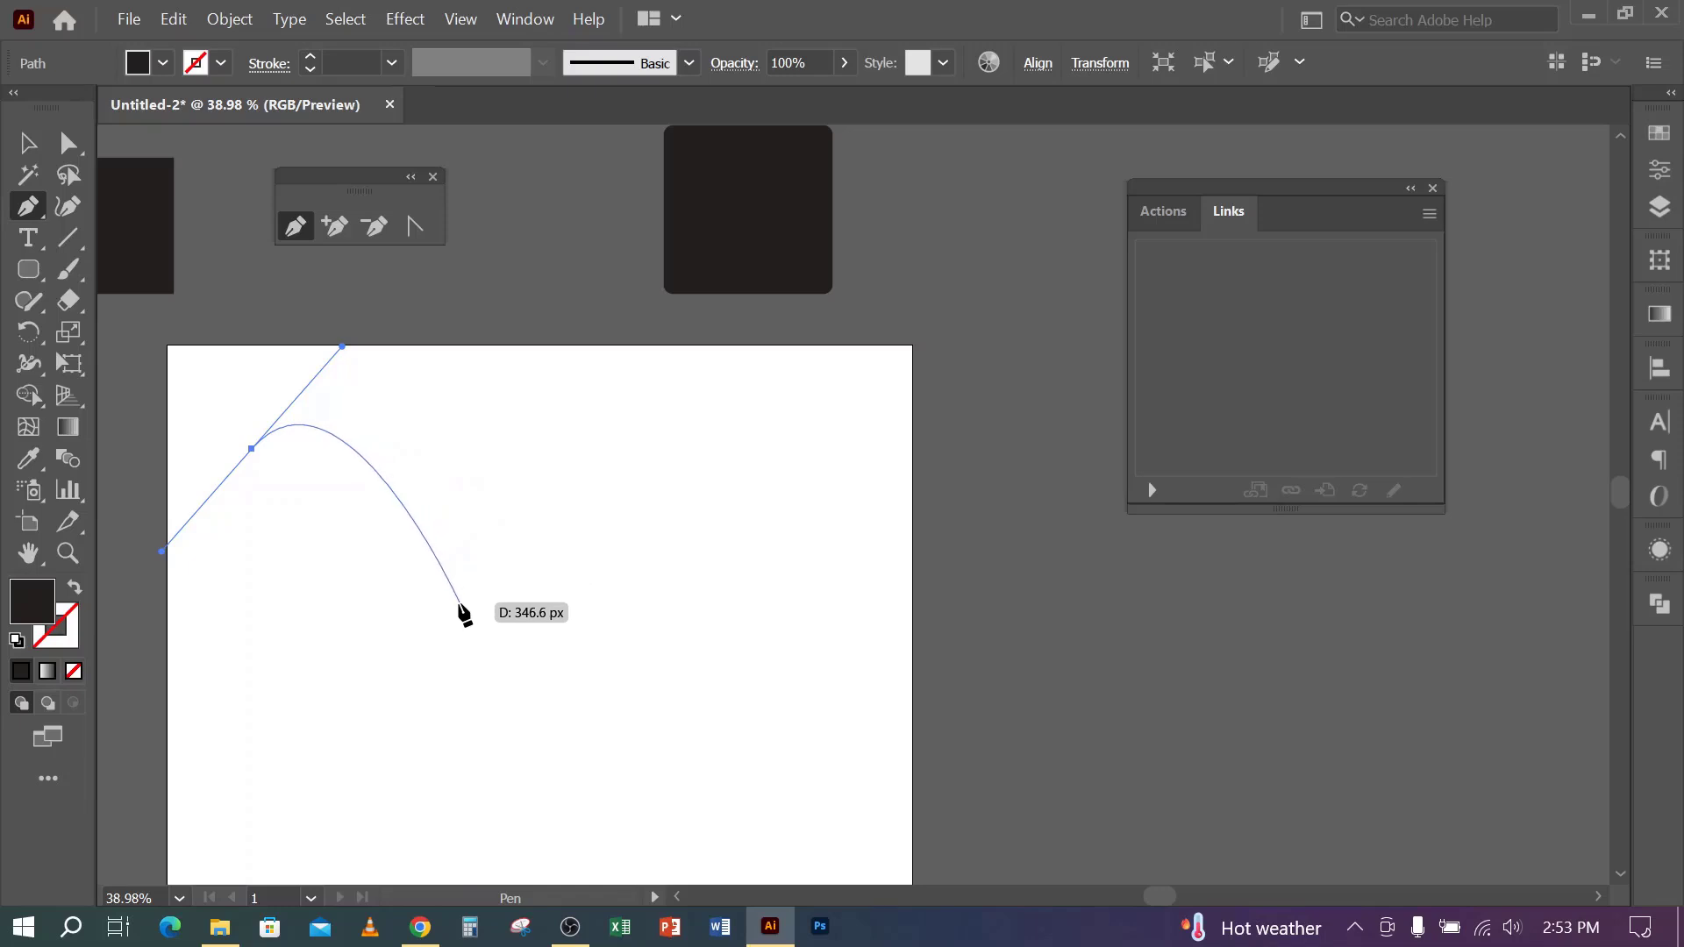
pyautogui.moveTo(449, 624); pyautogui.dragTo(349, 756)
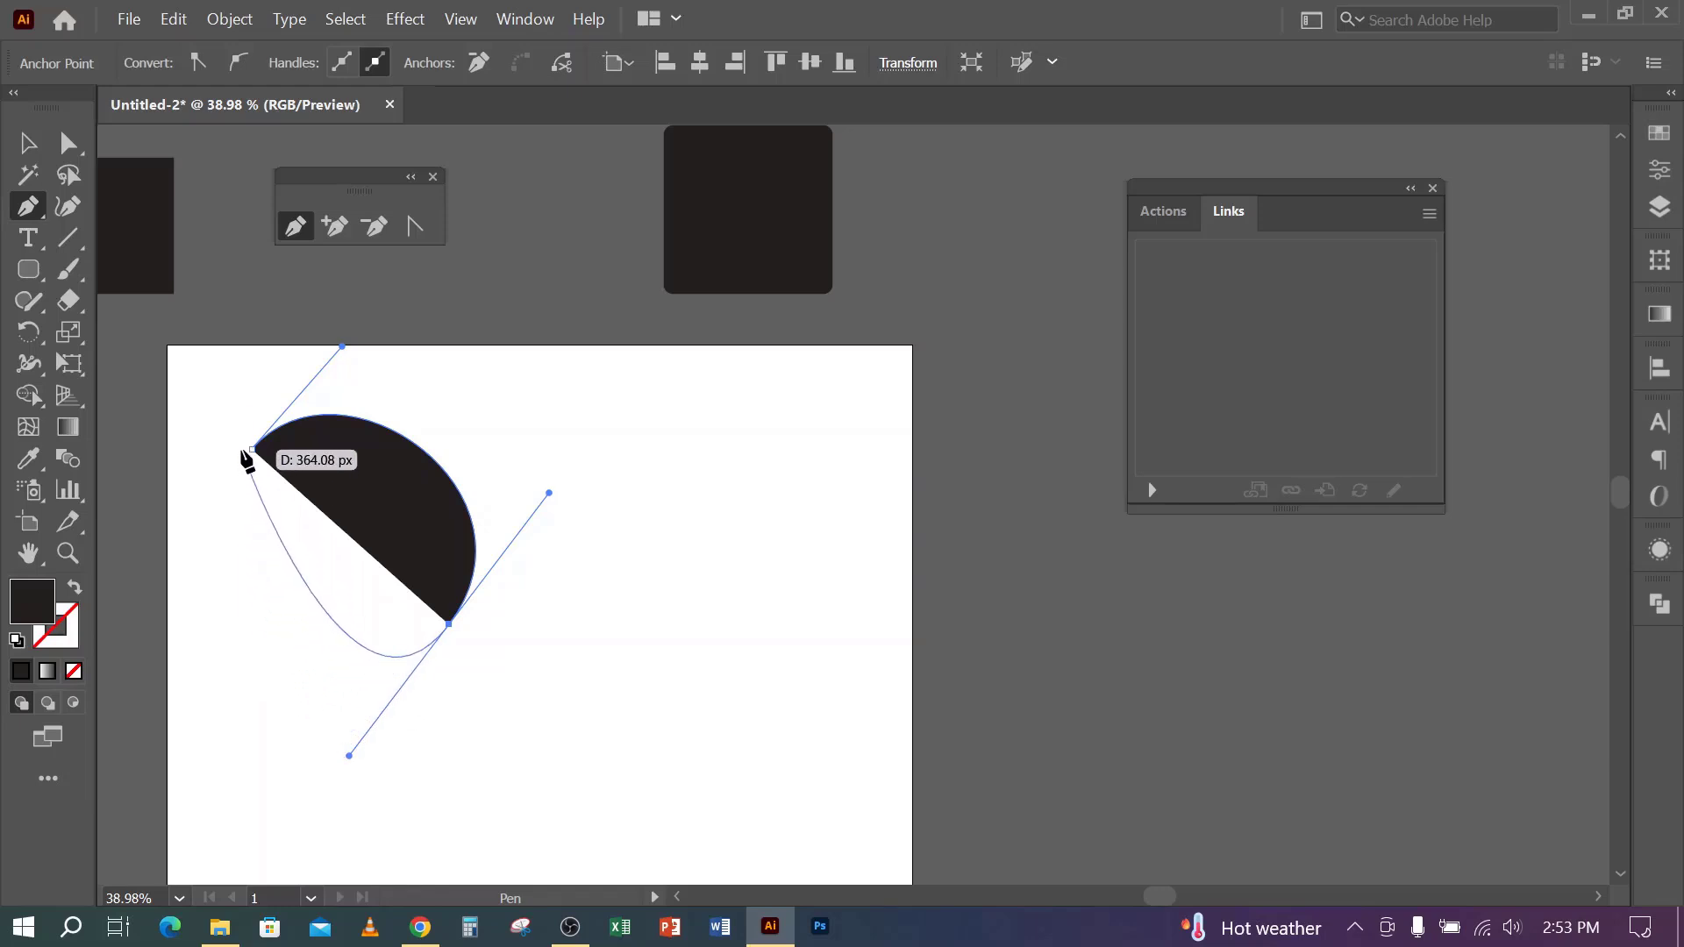
pyautogui.moveTo(252, 450); pyautogui.dragTo(364, 307)
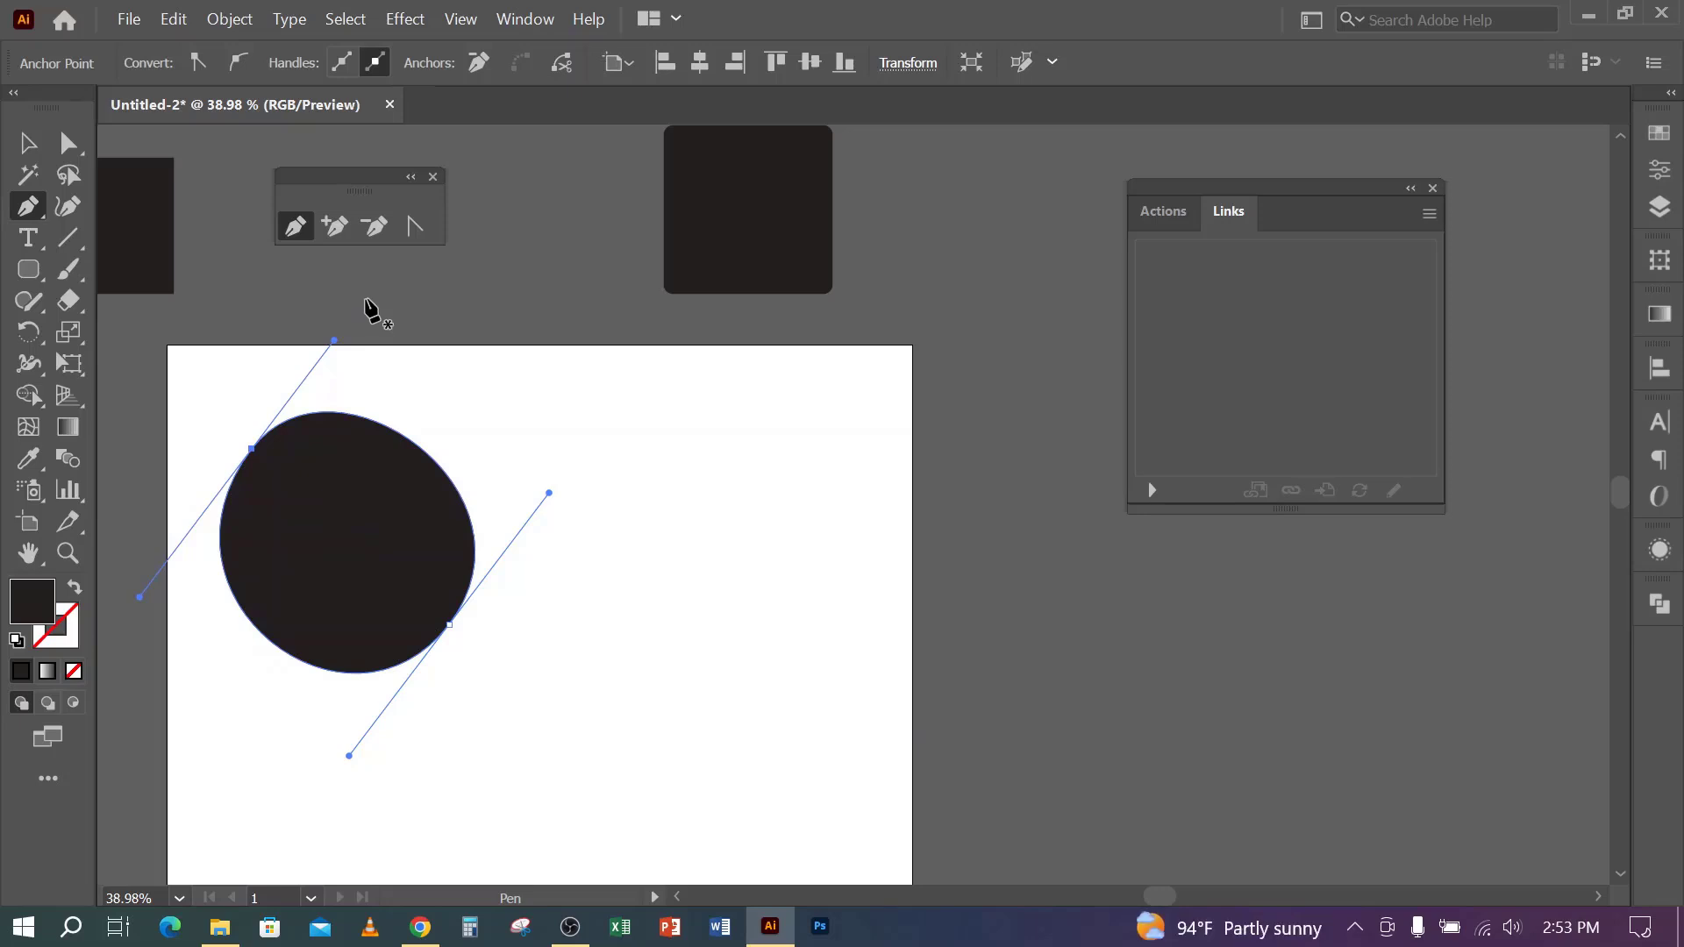
pyautogui.click(27, 142)
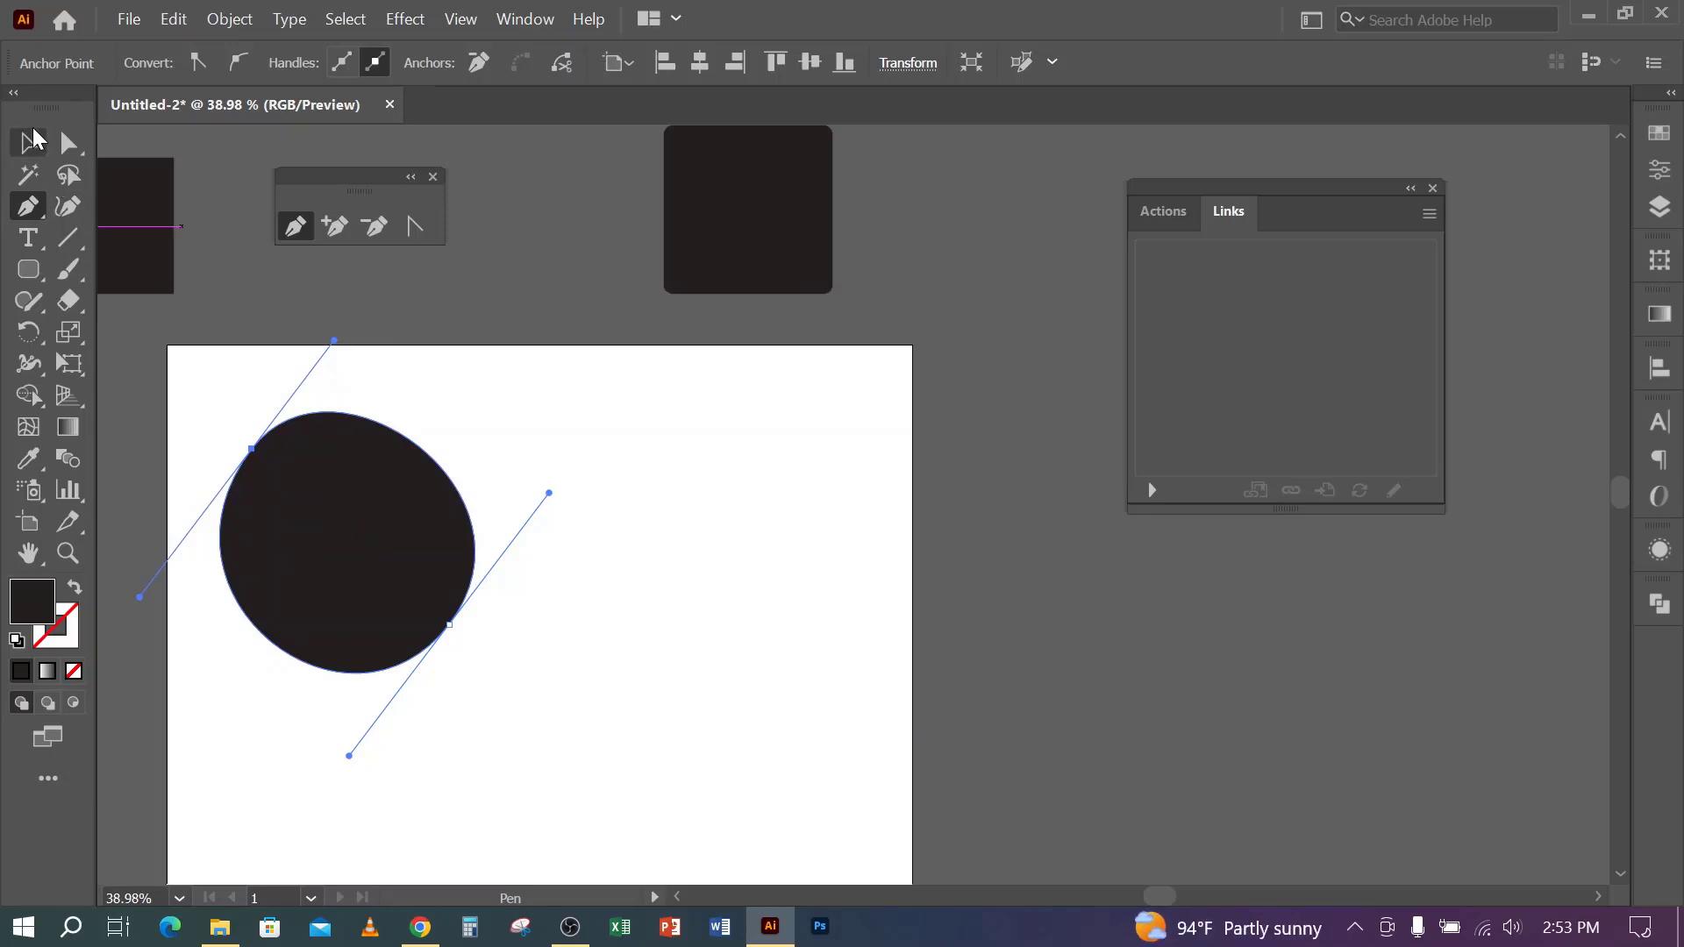
# - Move the round black shape rightward and slightly down to the upper-middle area of the artboard, keeping it selected
pyautogui.click(509, 598)
pyautogui.moveTo(385, 541); pyautogui.dragTo(527, 549)
pyautogui.click(896, 650)
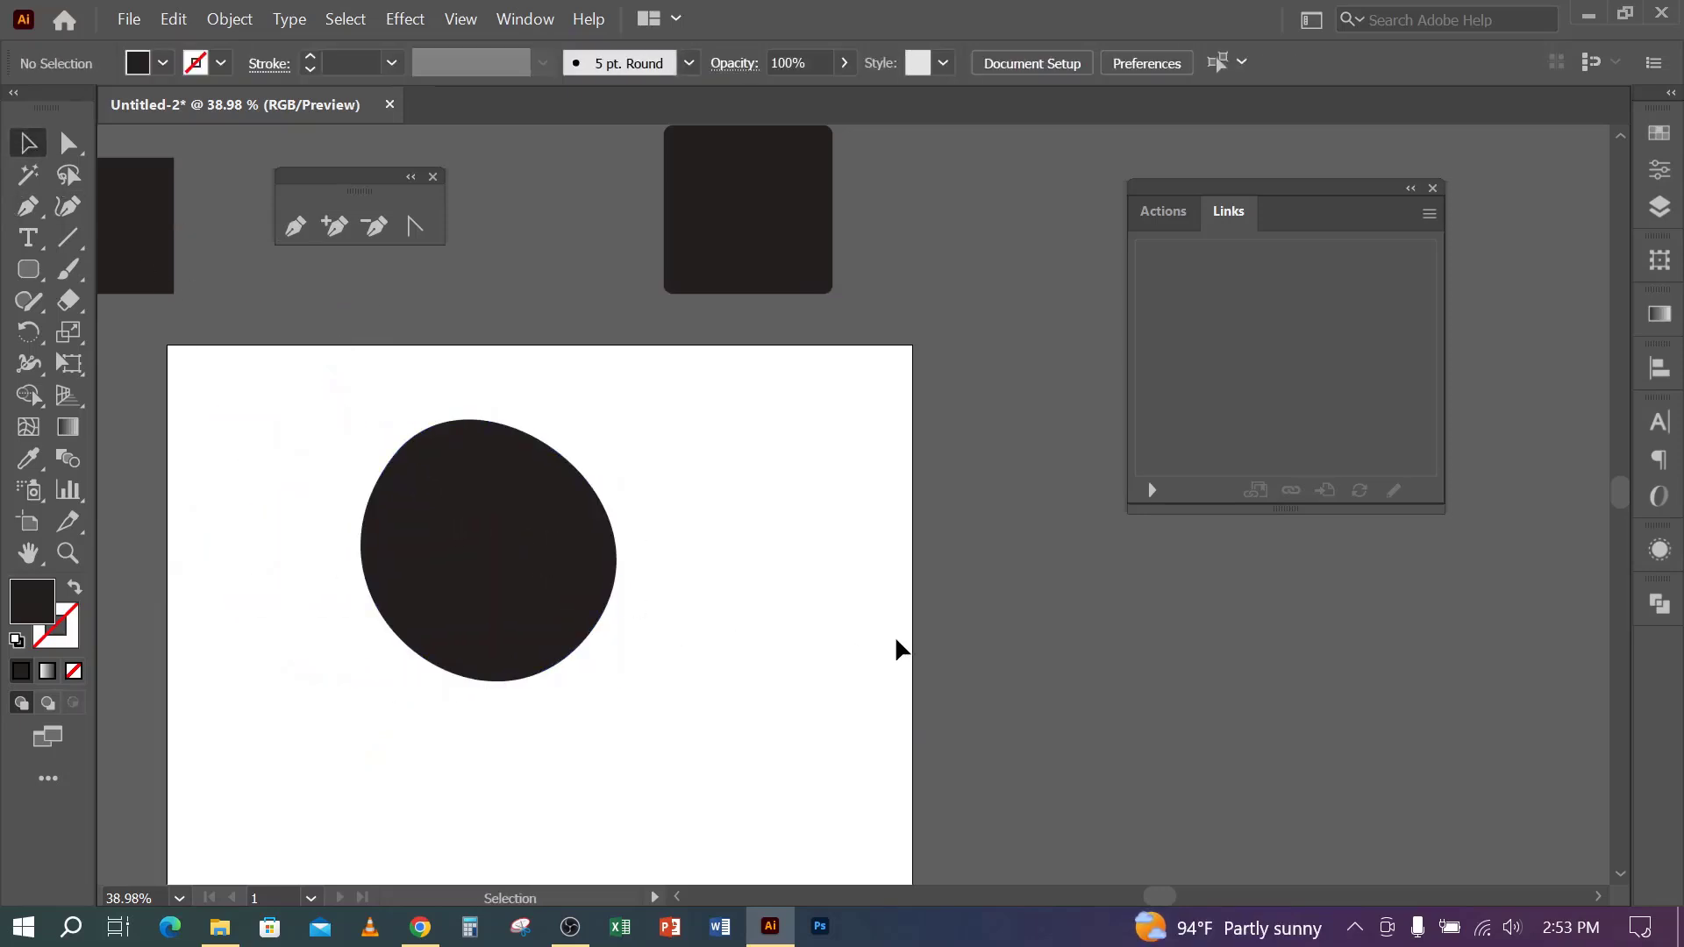
pyautogui.scroll(-4, 896, 650)
pyautogui.press('space')
pyautogui.moveTo(770, 586); pyautogui.dragTo(742, 690)
pyautogui.moveTo(503, 499); pyautogui.dragTo(621, 474)
pyautogui.click(392, 602)
pyautogui.moveTo(515, 545); pyautogui.dragTo(497, 570)
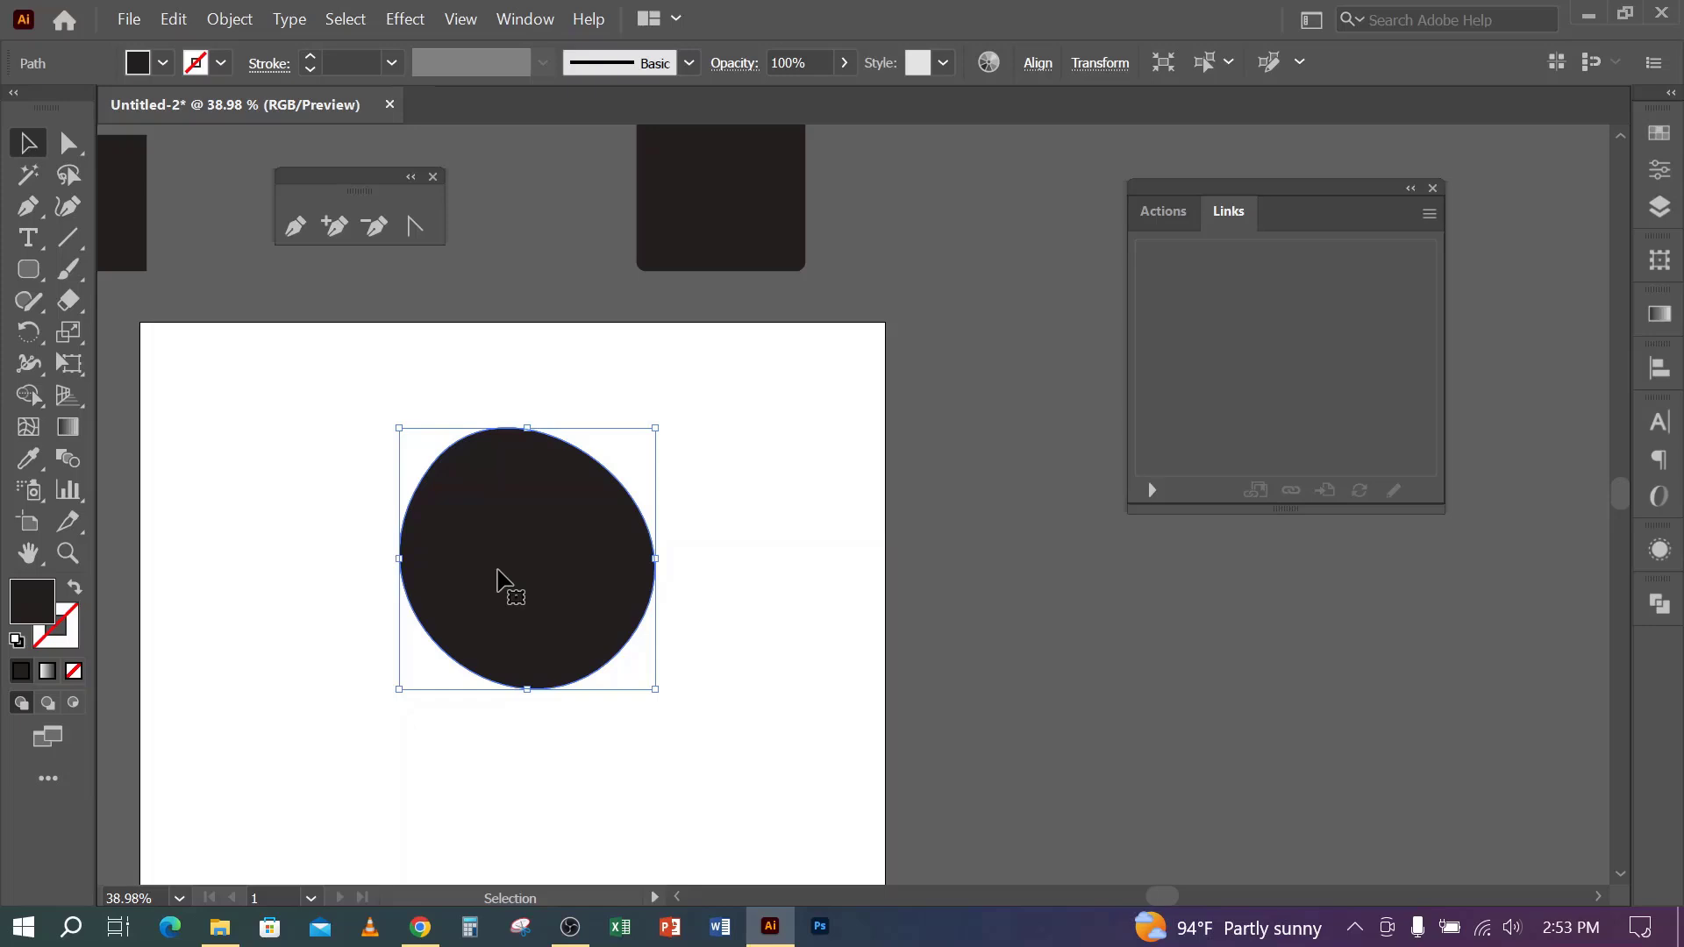
# - Try converting the round shape's lower-right smooth anchor to a corner, undo the conversion and deselect the shape
pyautogui.click(414, 226)
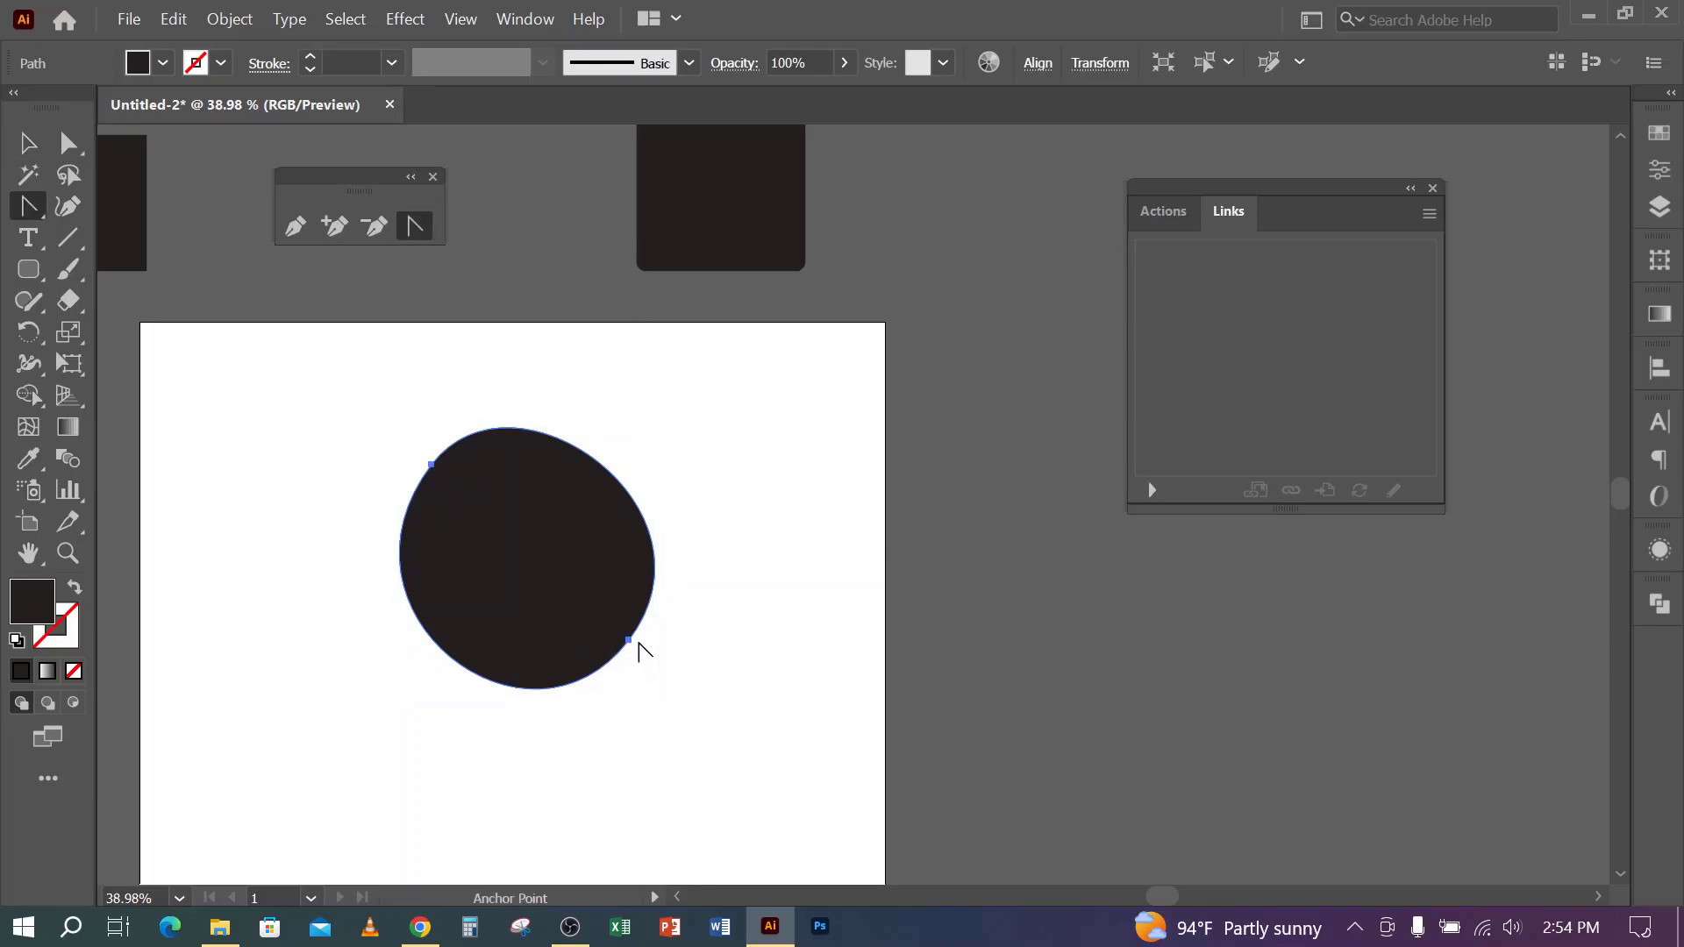
pyautogui.click(628, 641)
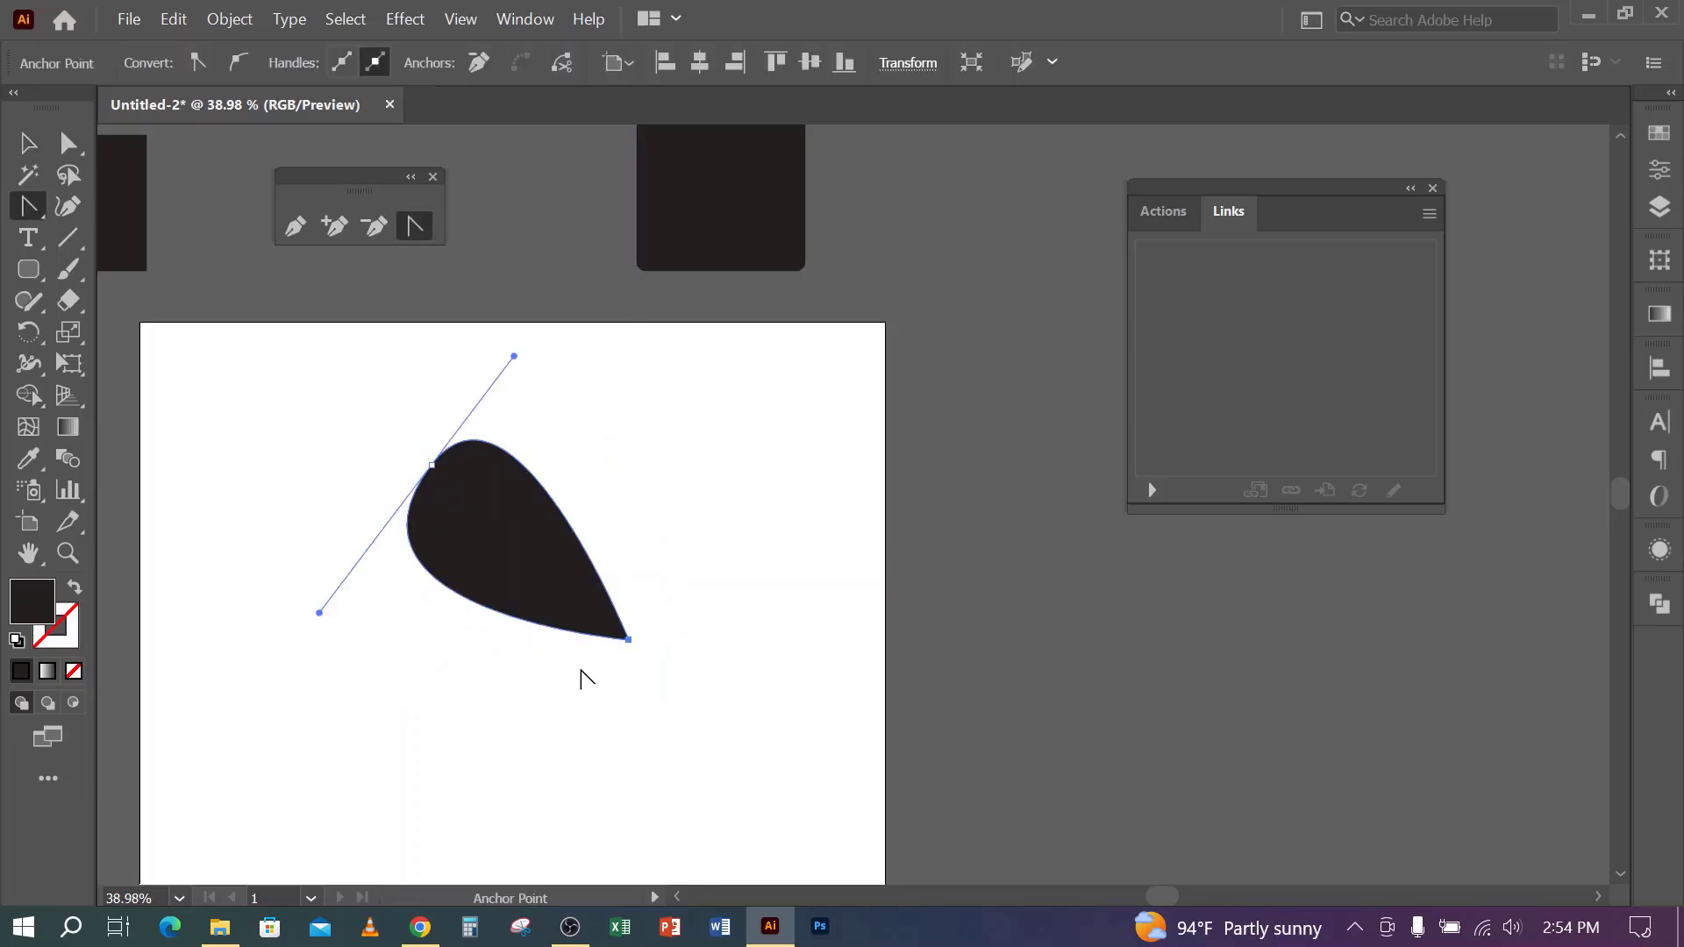
pyautogui.hotkey('ctrl', 'z')
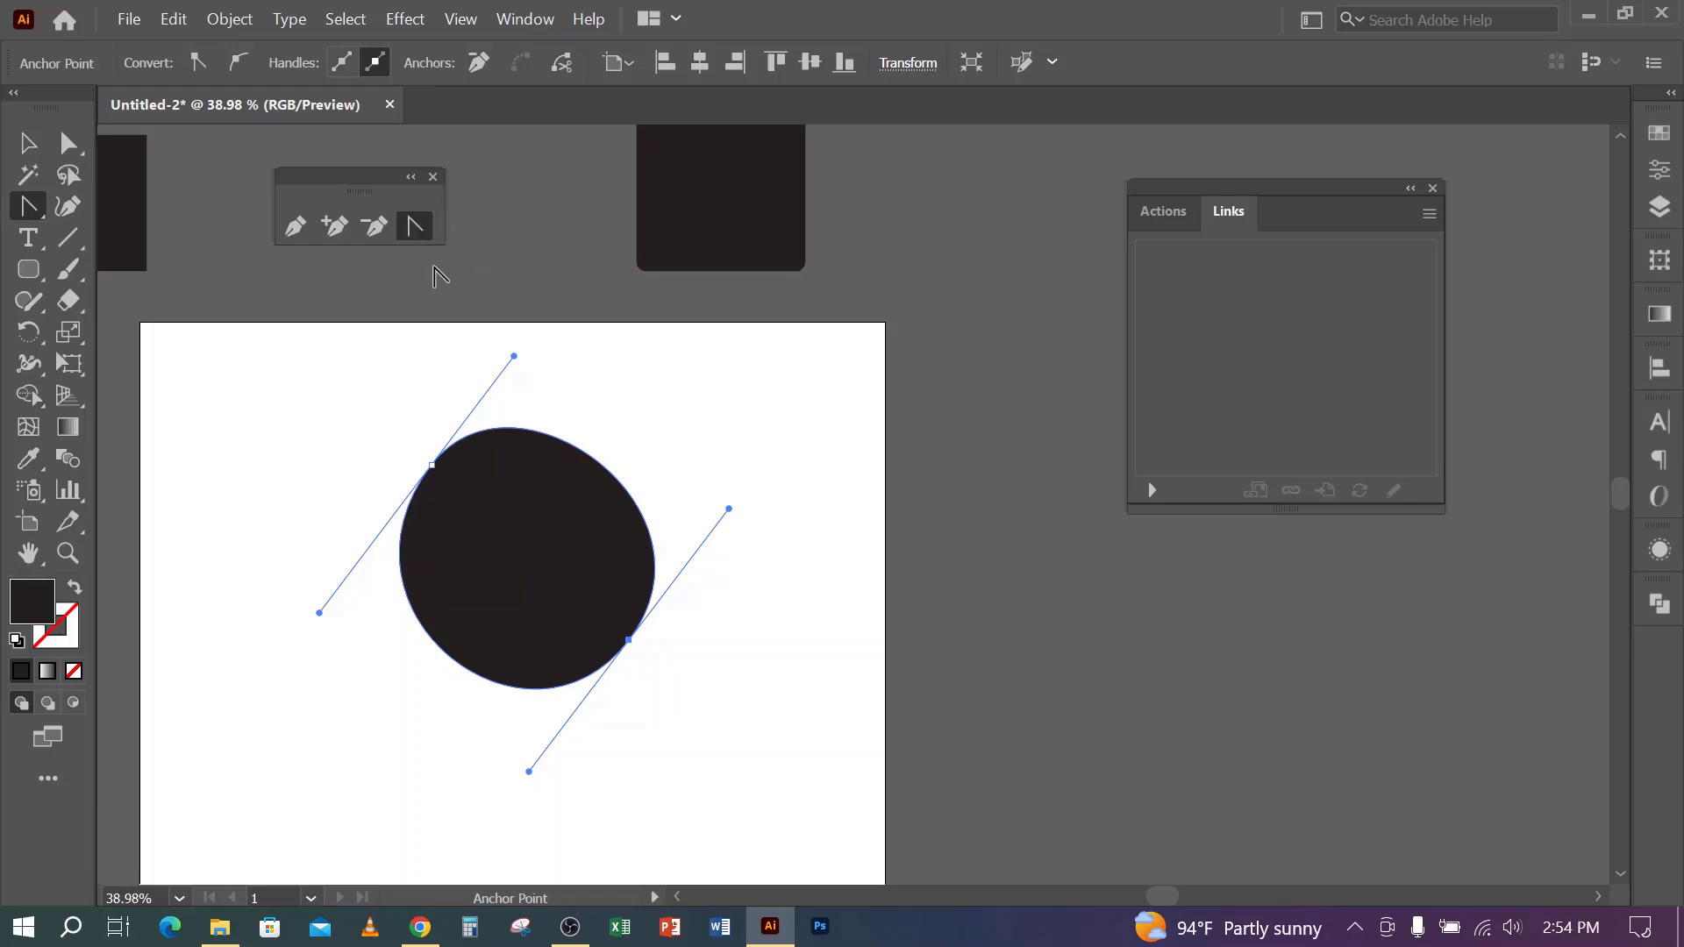
pyautogui.click(27, 142)
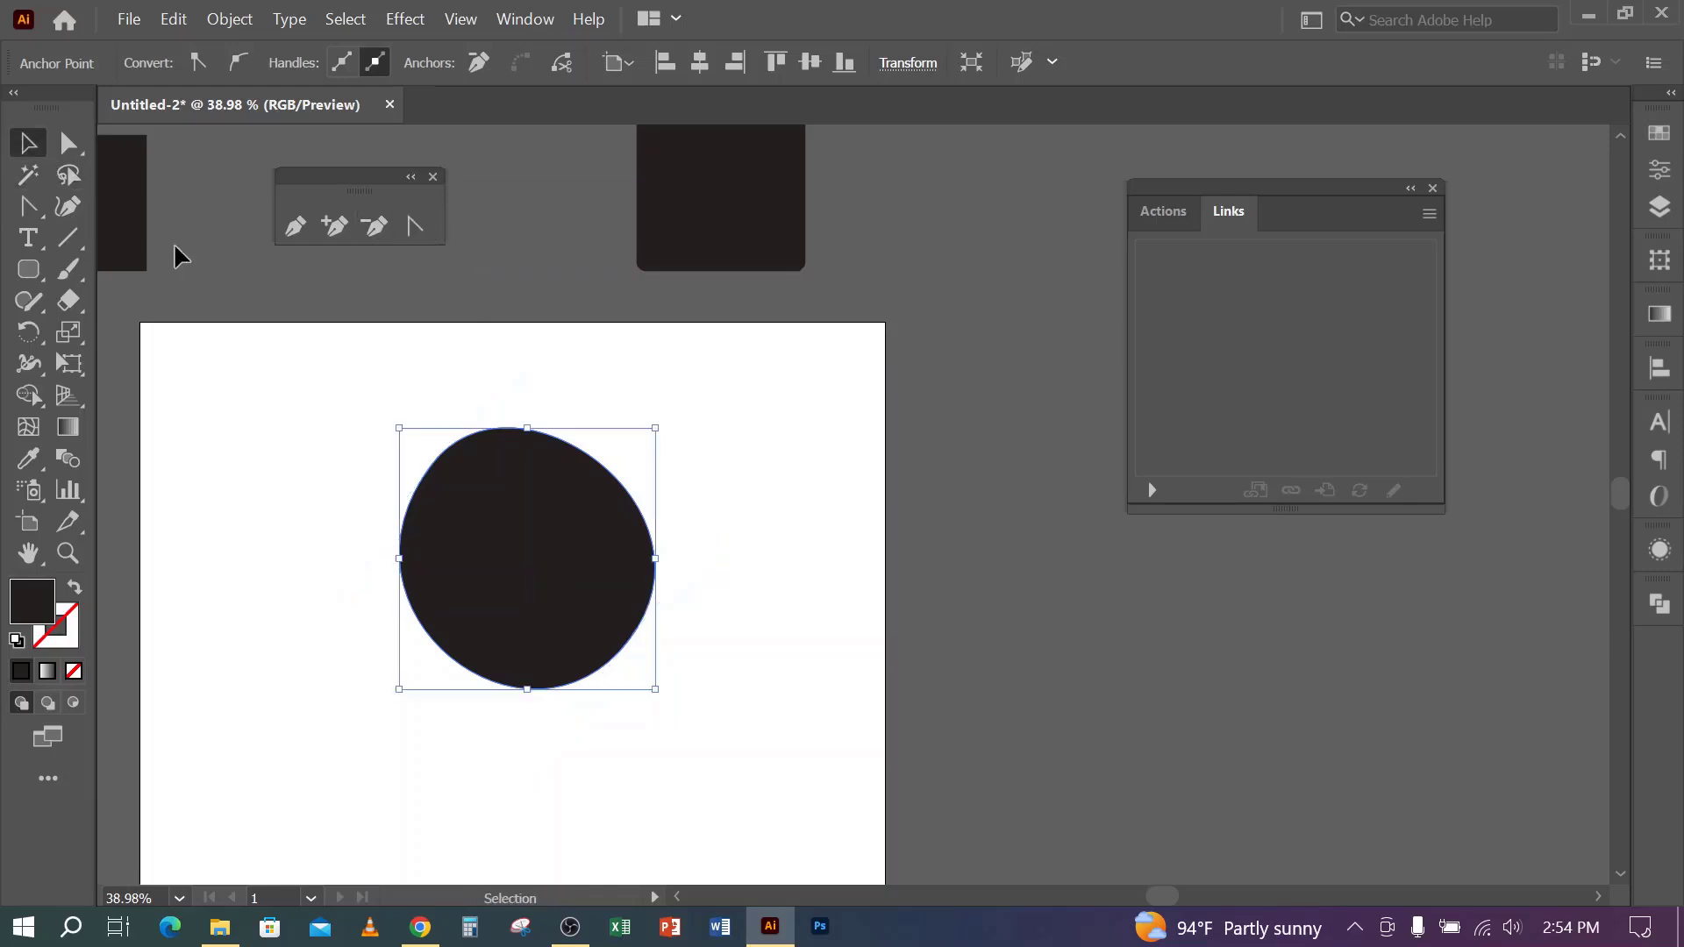
pyautogui.click(336, 365)
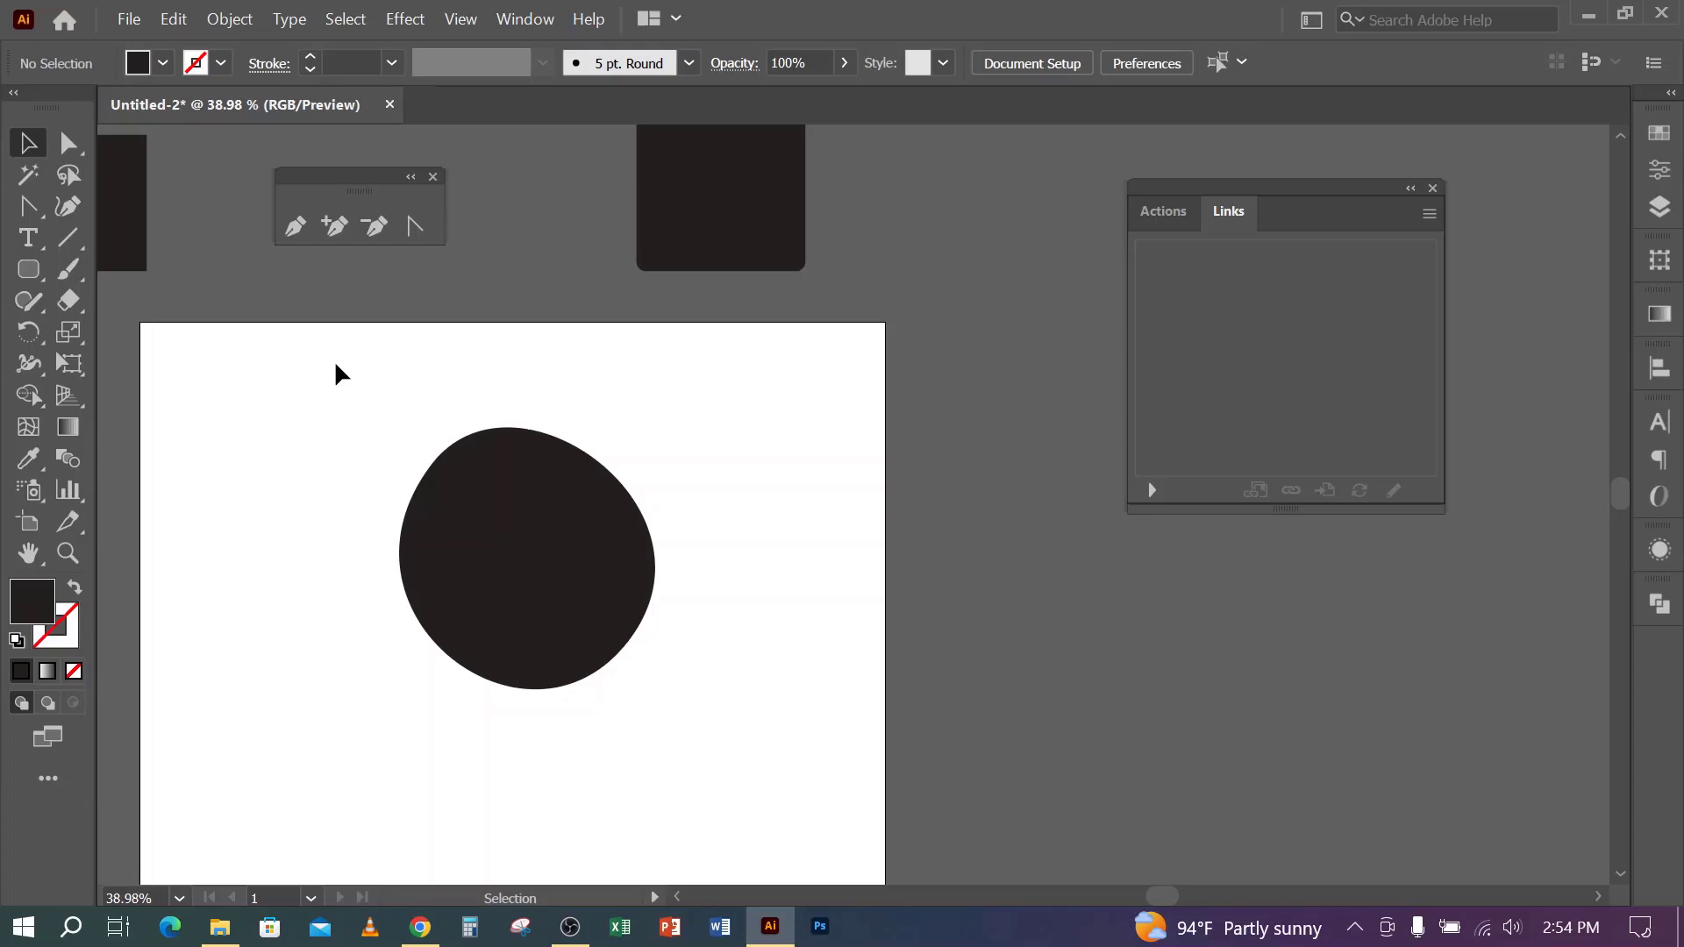
# - Reselect the round shape and turn it into a teardrop by converting its lower-right anchor to a corner with the Anchor Point tool
pyautogui.click(415, 226)
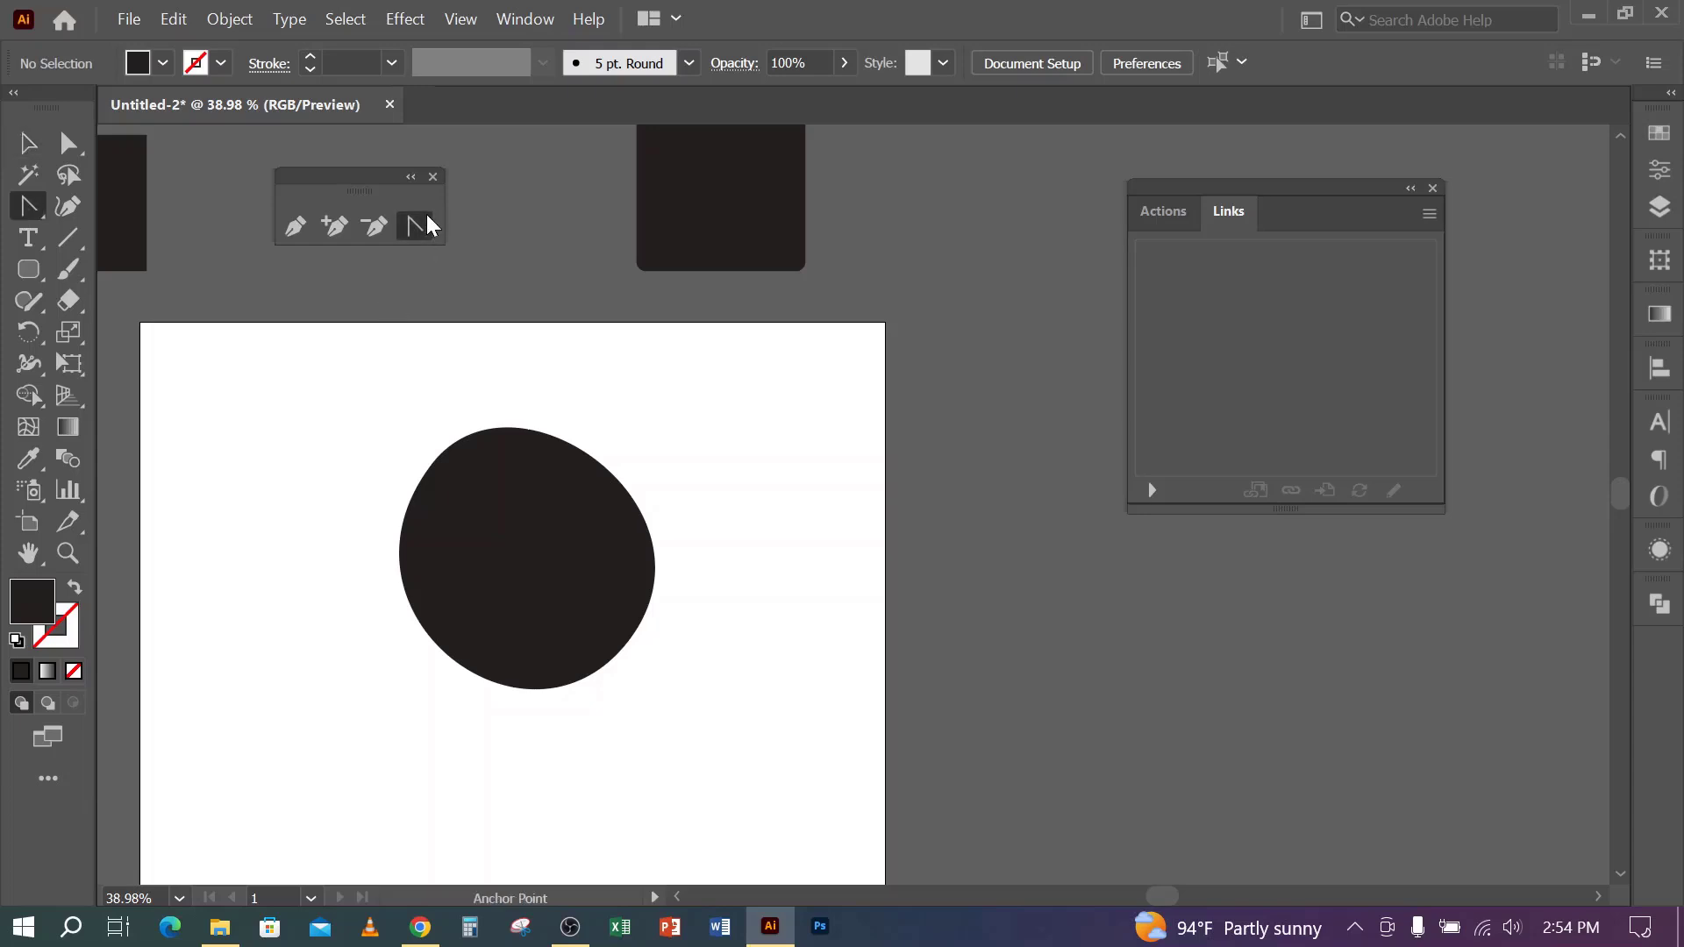
pyautogui.click(26, 145)
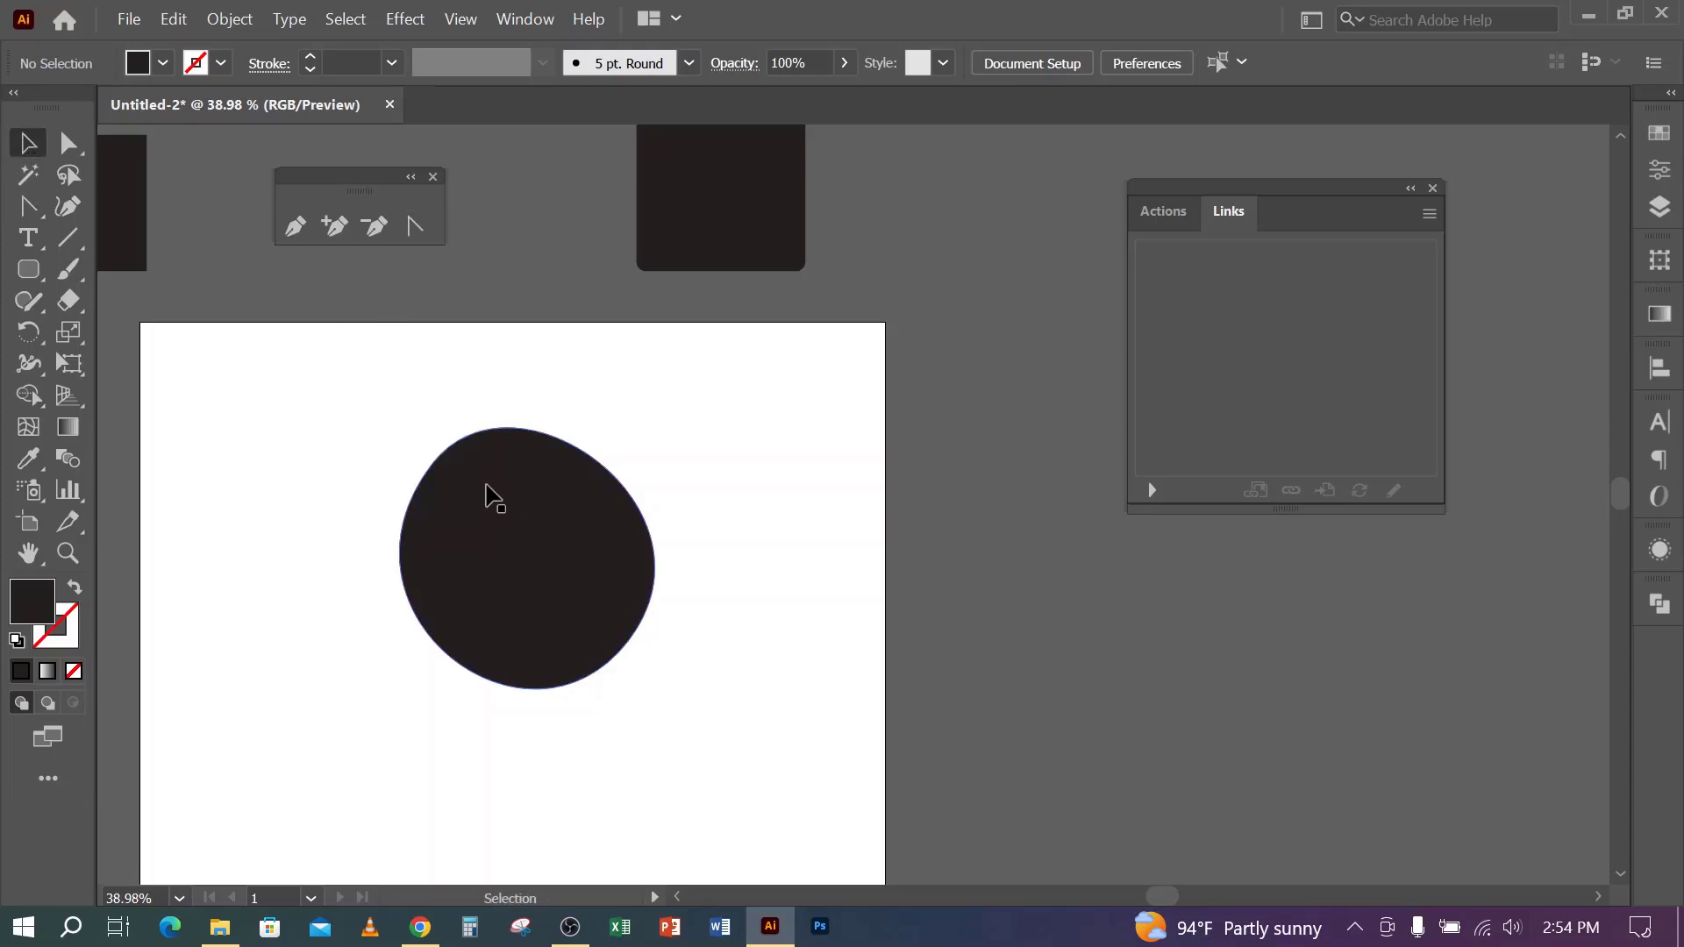
pyautogui.click(492, 564)
pyautogui.click(414, 226)
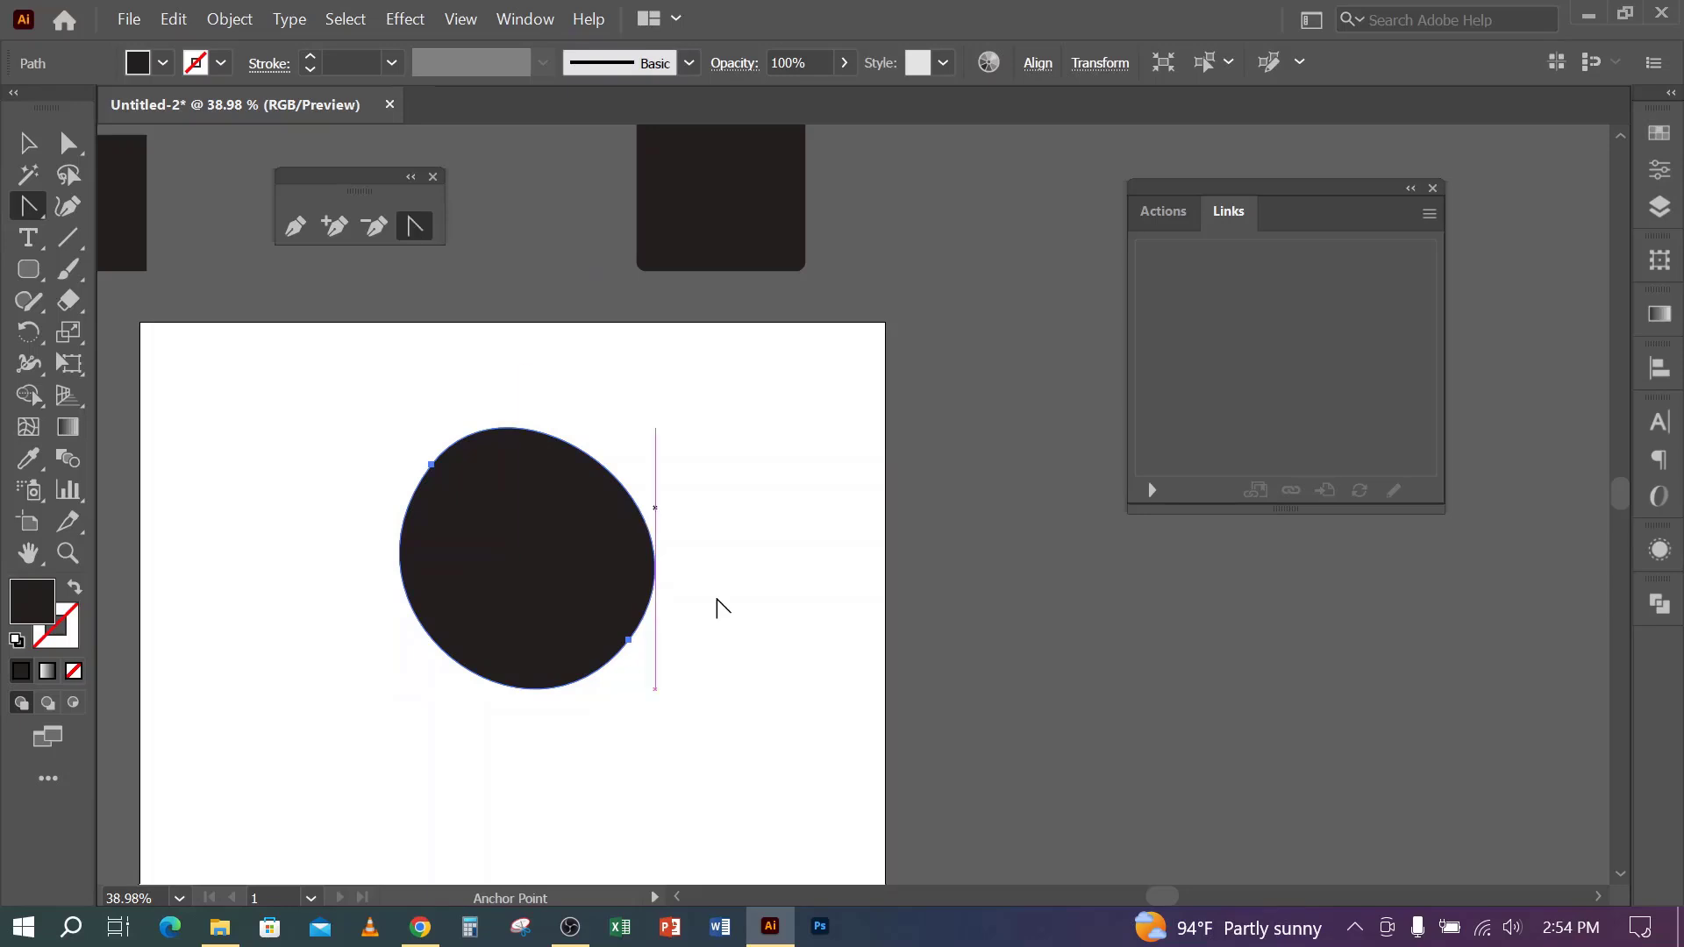
pyautogui.click(628, 640)
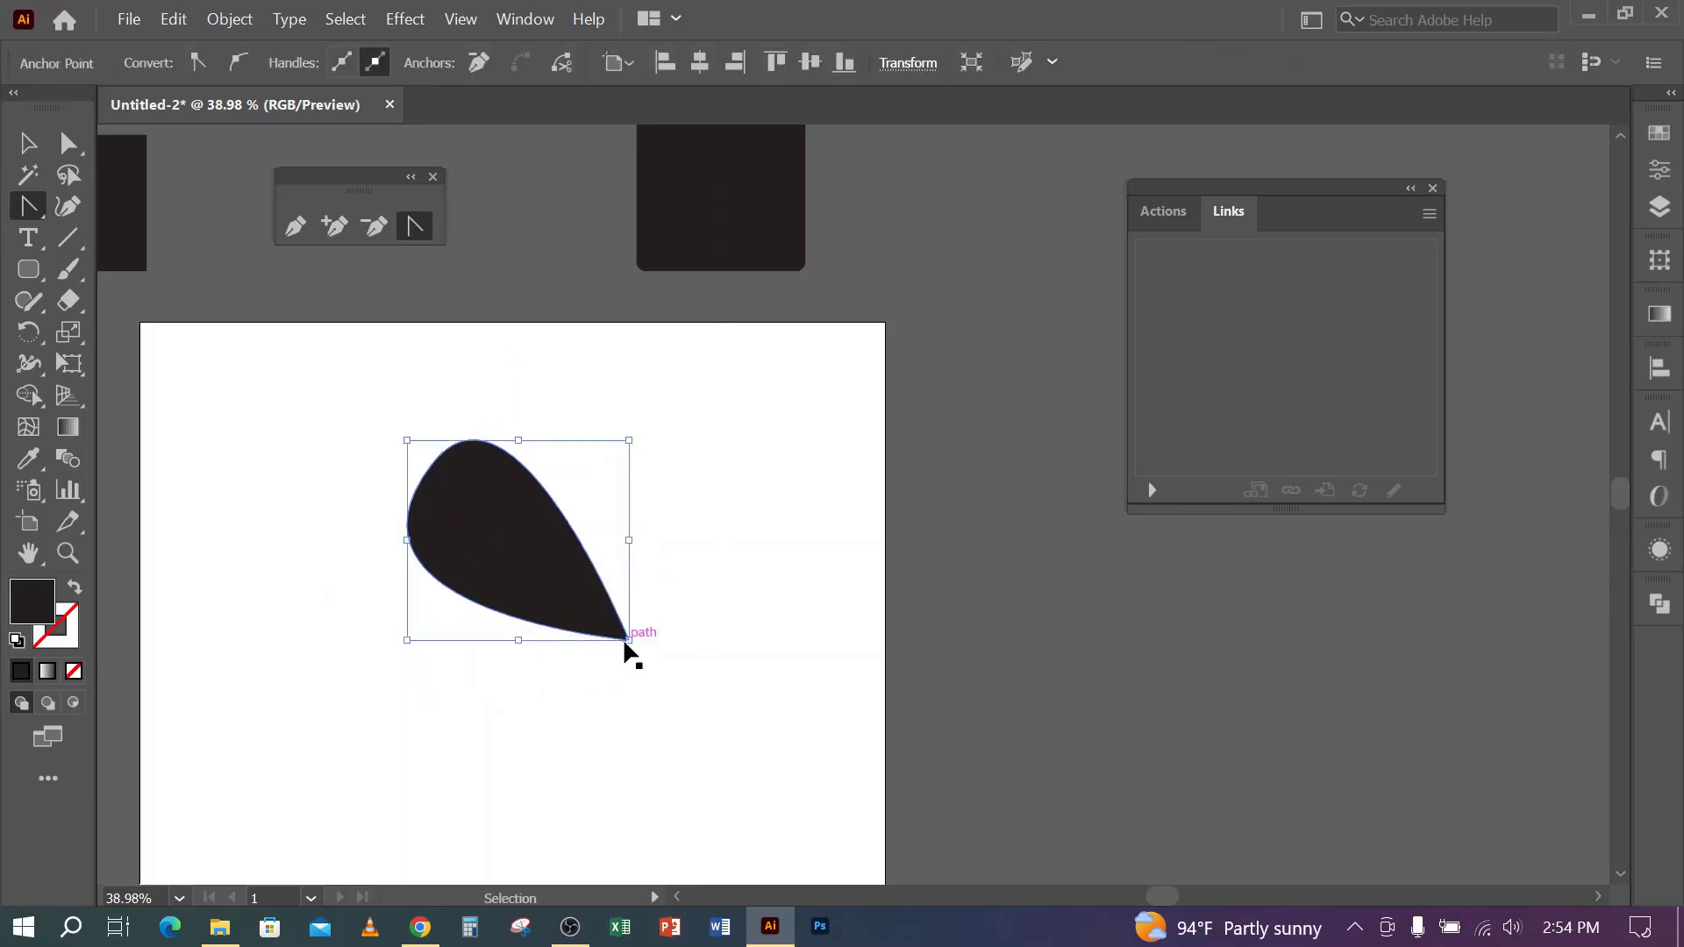
# - Undo the last anchor point change and reshape the black circle by extending its two upper direction handles outward
pyautogui.hotkey('ctrl', 'z')
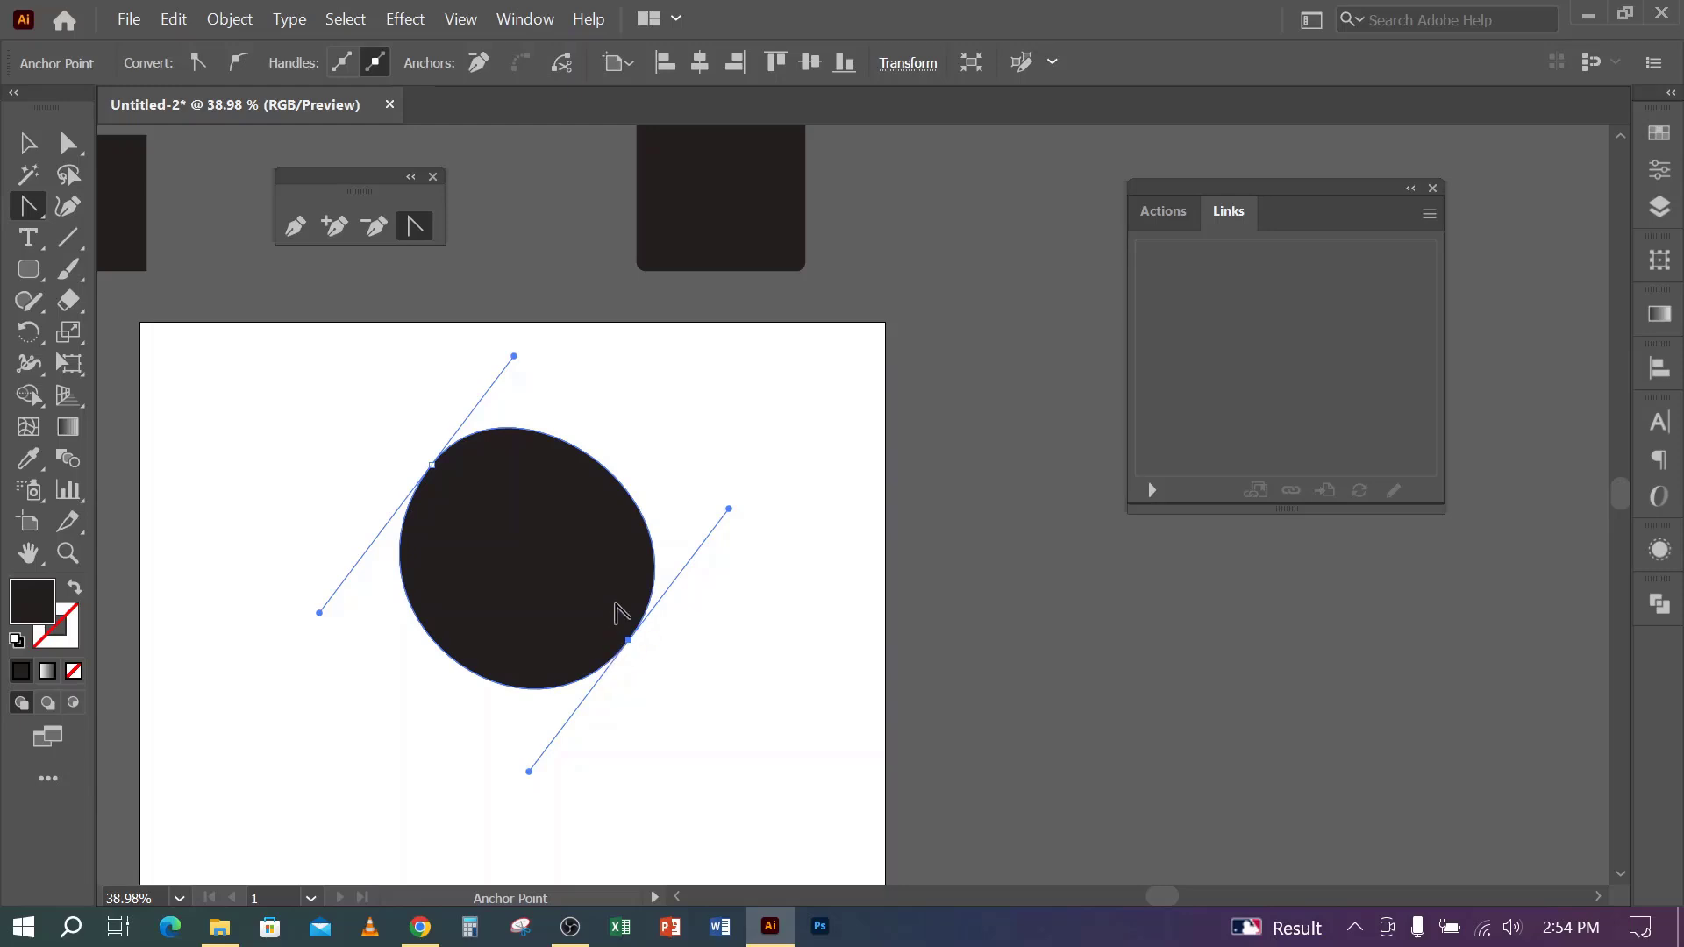
pyautogui.moveTo(515, 357); pyautogui.dragTo(540, 241)
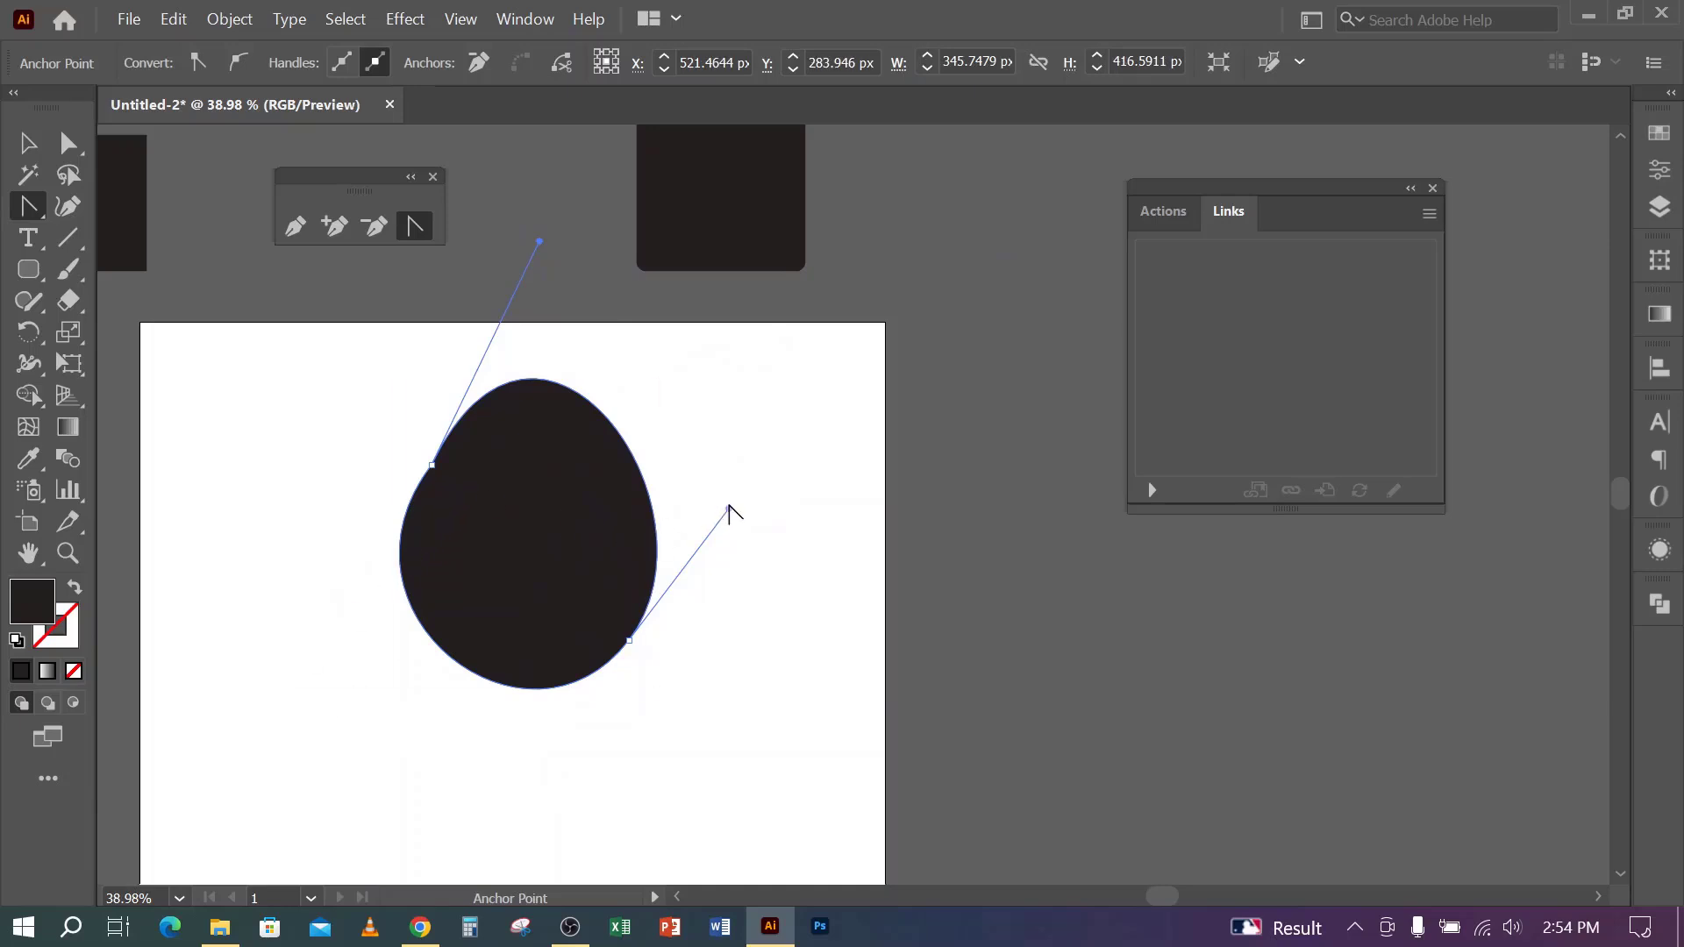
pyautogui.moveTo(728, 507); pyautogui.dragTo(817, 418)
# - Select the reshaped black shape on the artboard and delete it
pyautogui.click(28, 143)
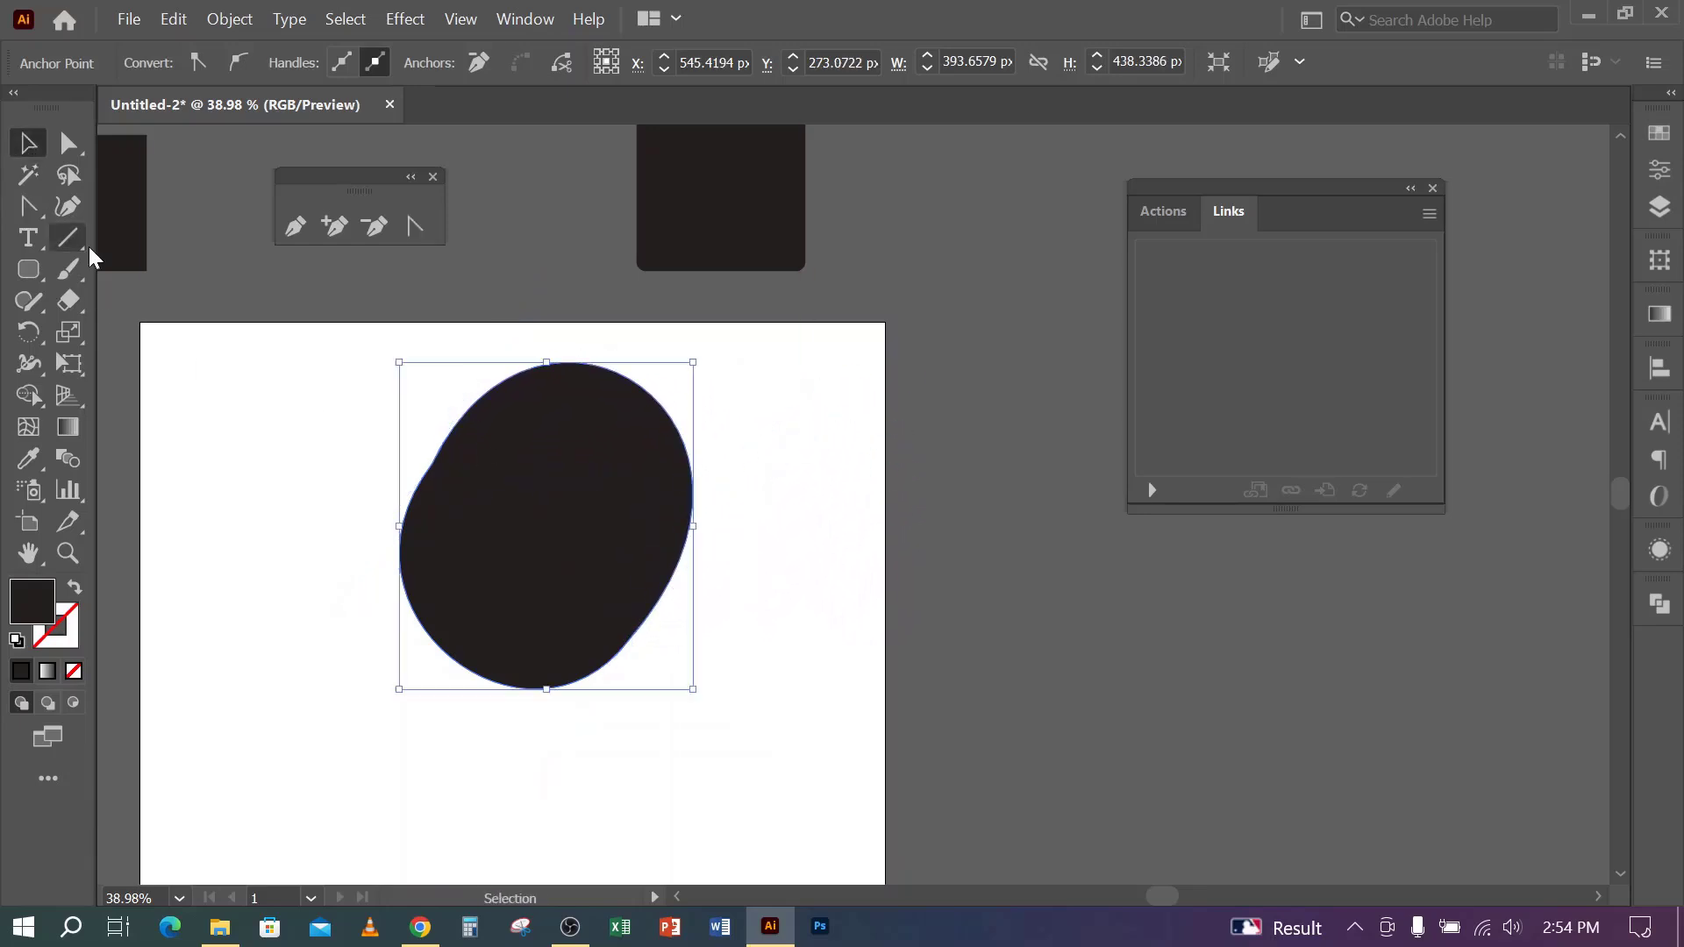
pyautogui.click(286, 439)
pyautogui.moveTo(273, 410); pyautogui.dragTo(569, 677)
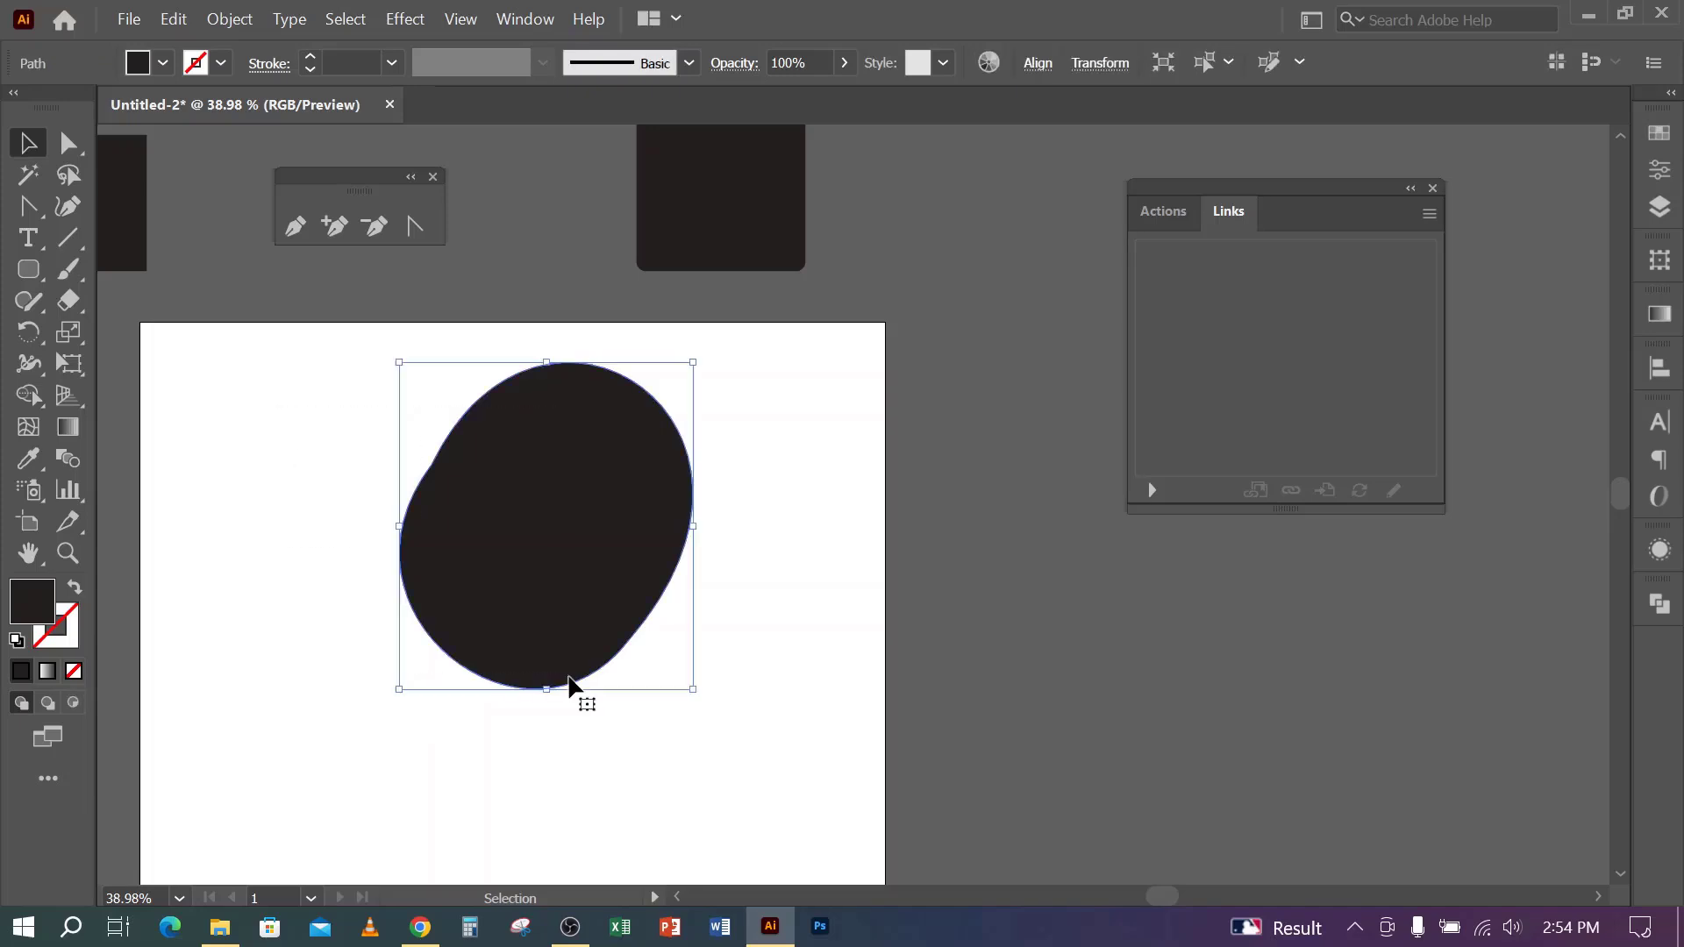
pyautogui.press('Delete')
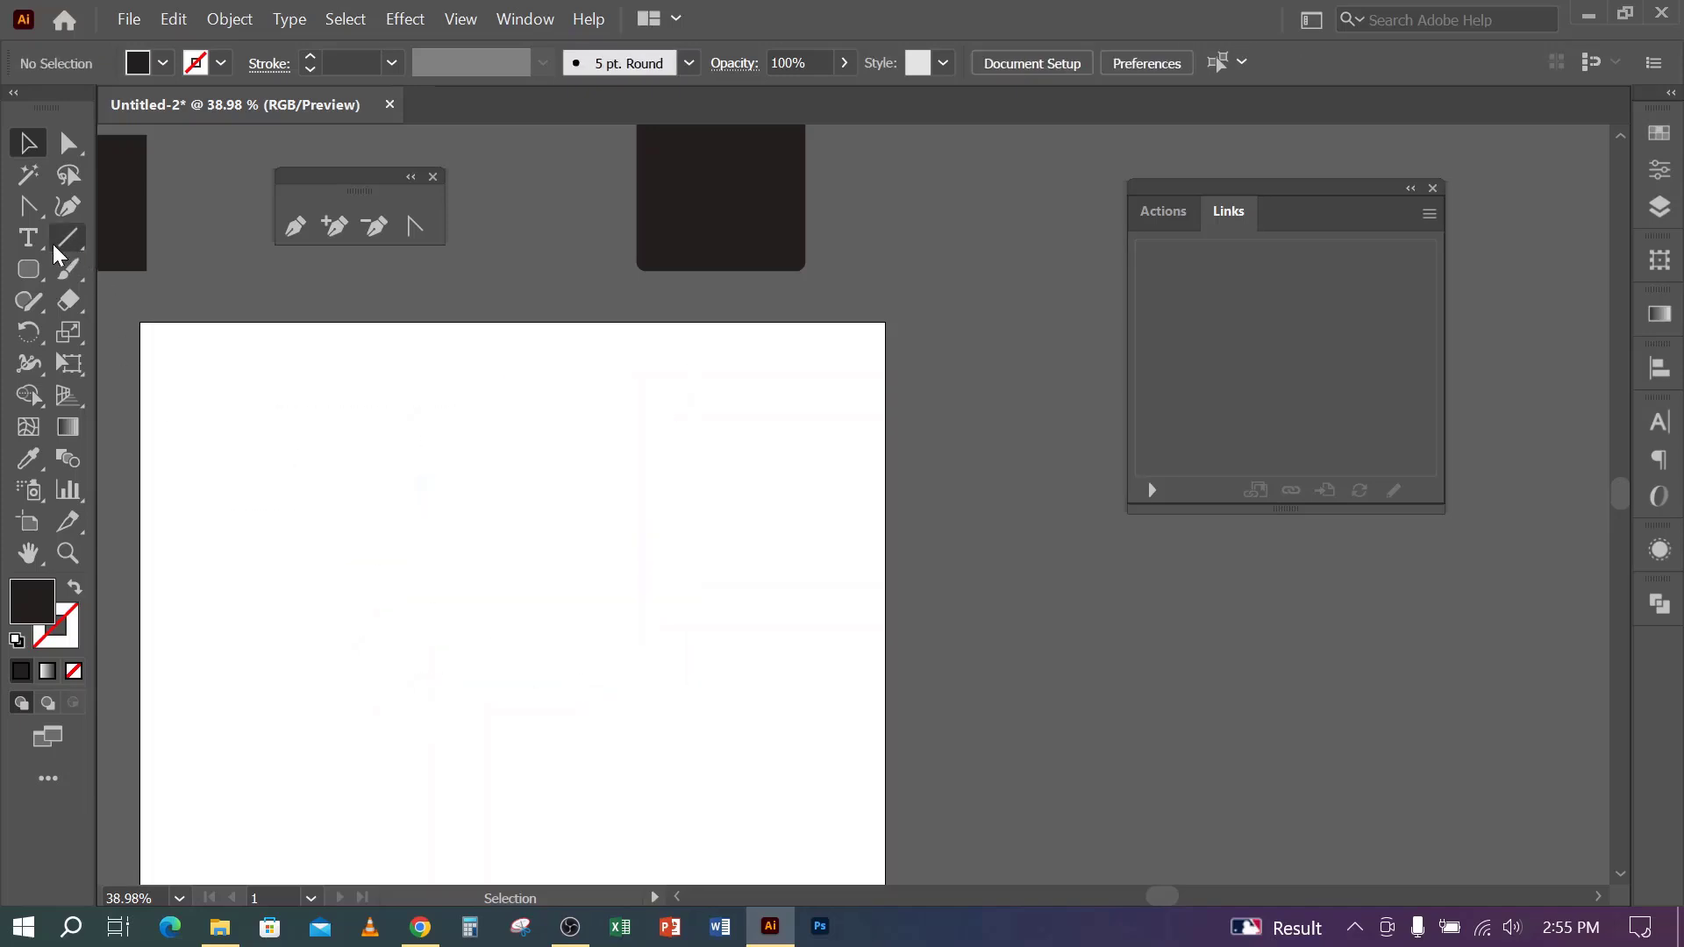
# - Draw a closed oval about 333 px wide on the artboard with the Pen tool, using two smooth anchor points, and deselect it
pyautogui.moveTo(28, 203); pyautogui.dragTo(132, 209)
pyautogui.scroll(-1, 334, 639)
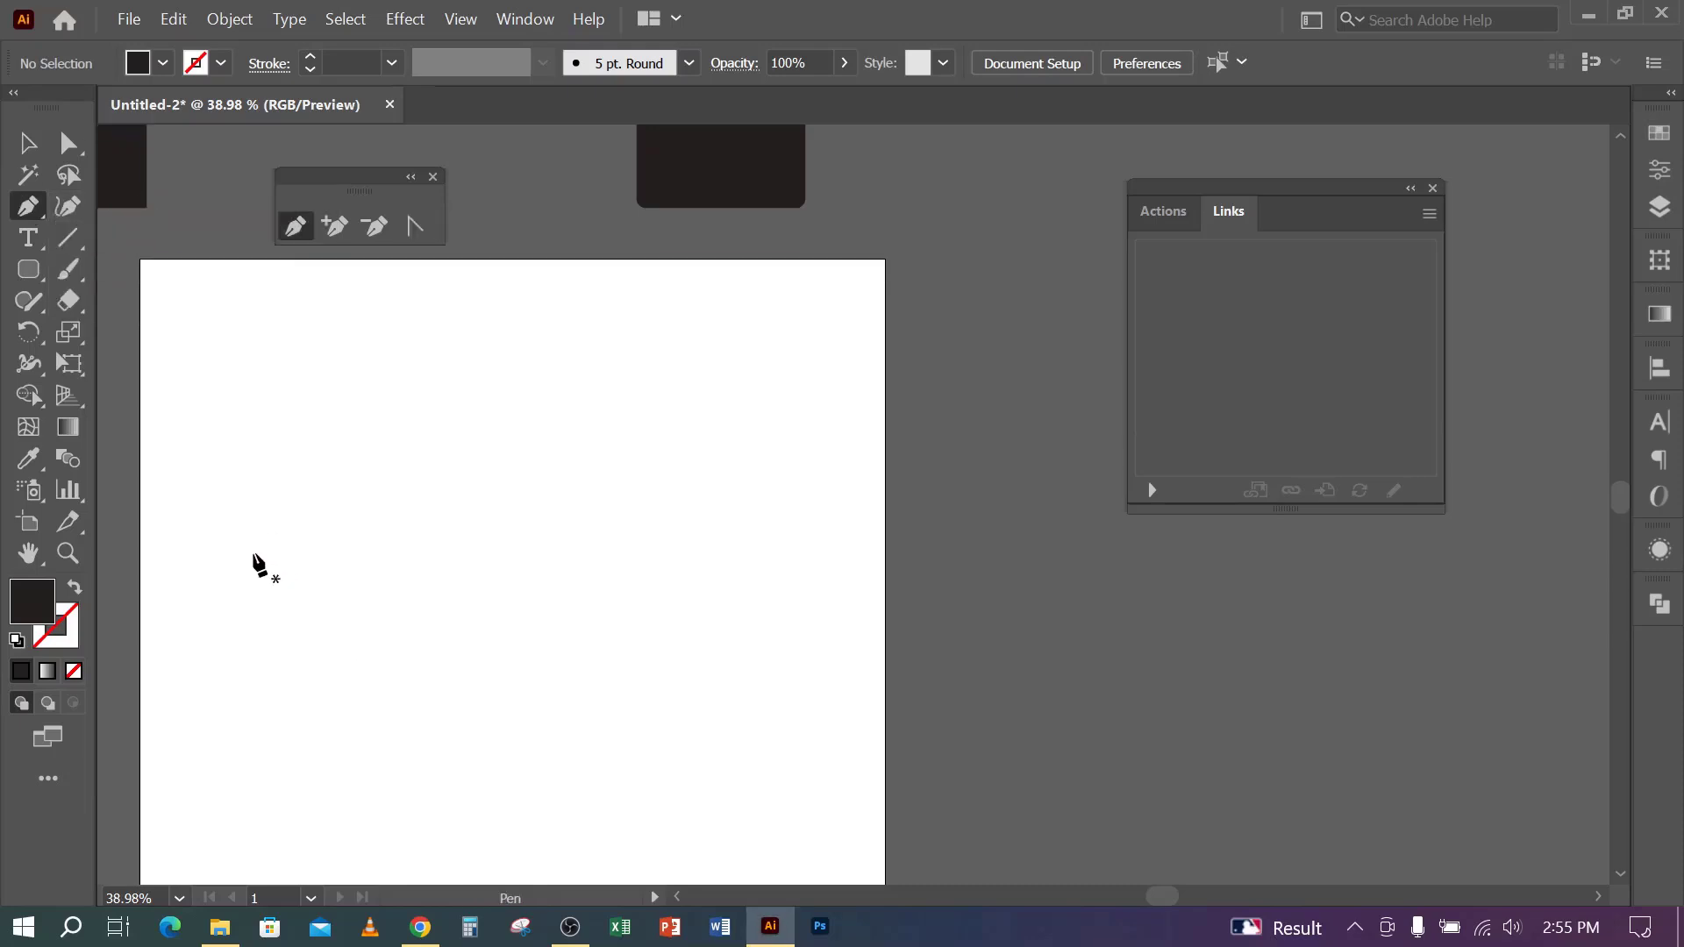
pyautogui.moveTo(253, 553); pyautogui.dragTo(252, 424)
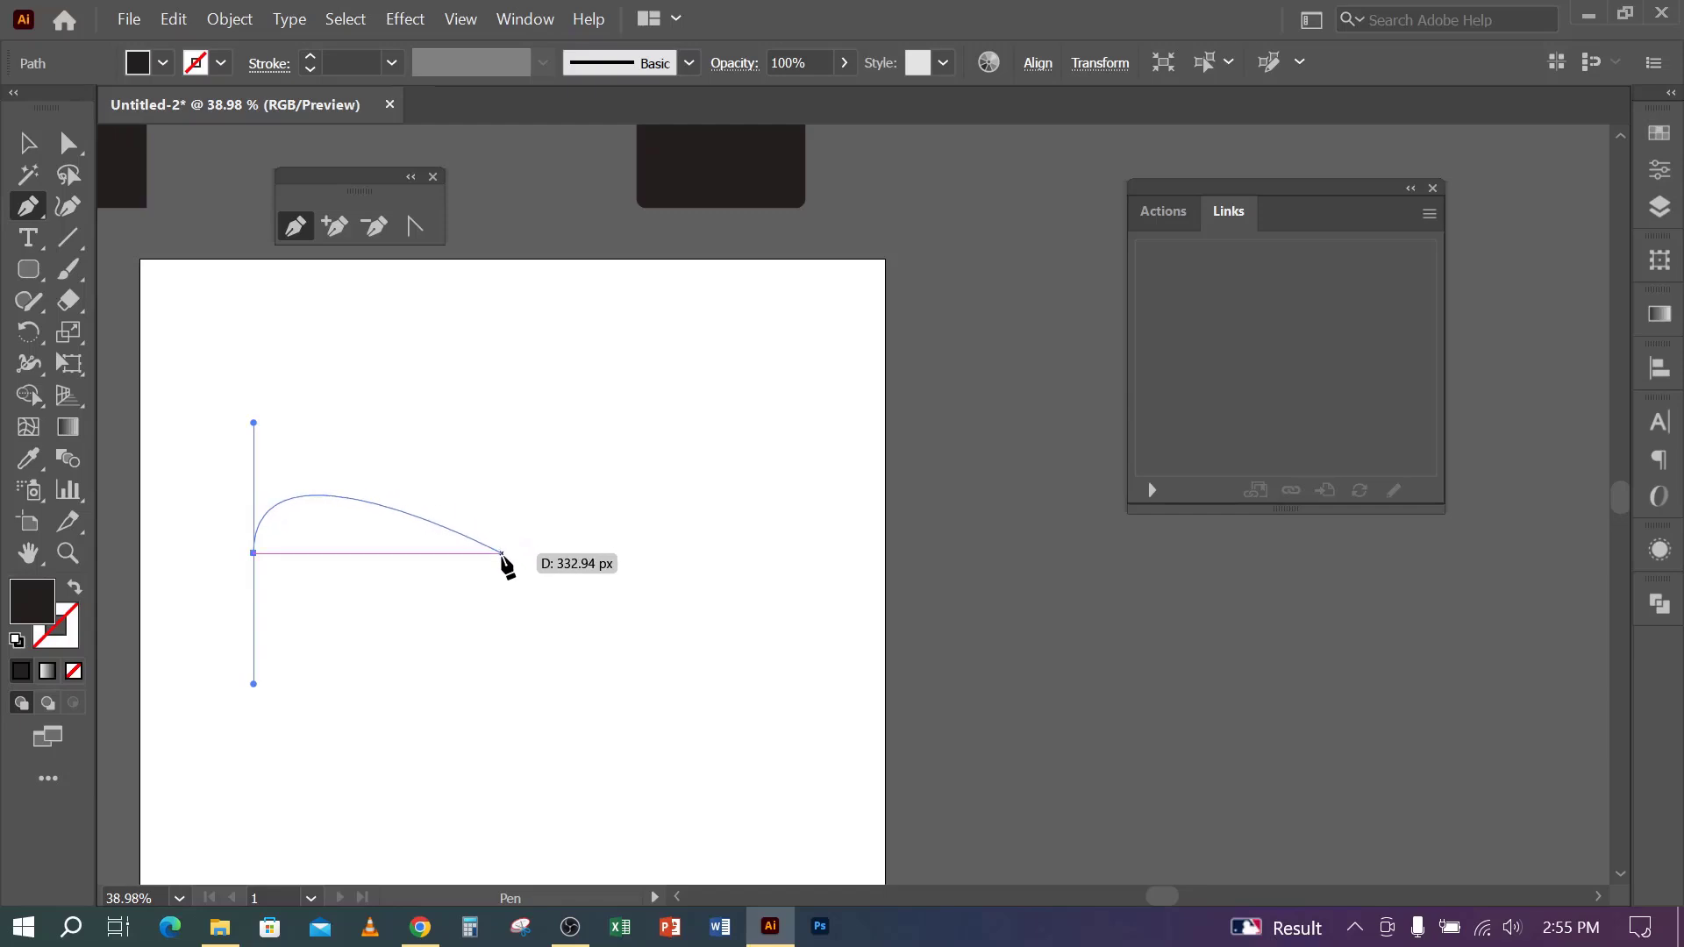
pyautogui.moveTo(501, 555); pyautogui.dragTo(502, 700)
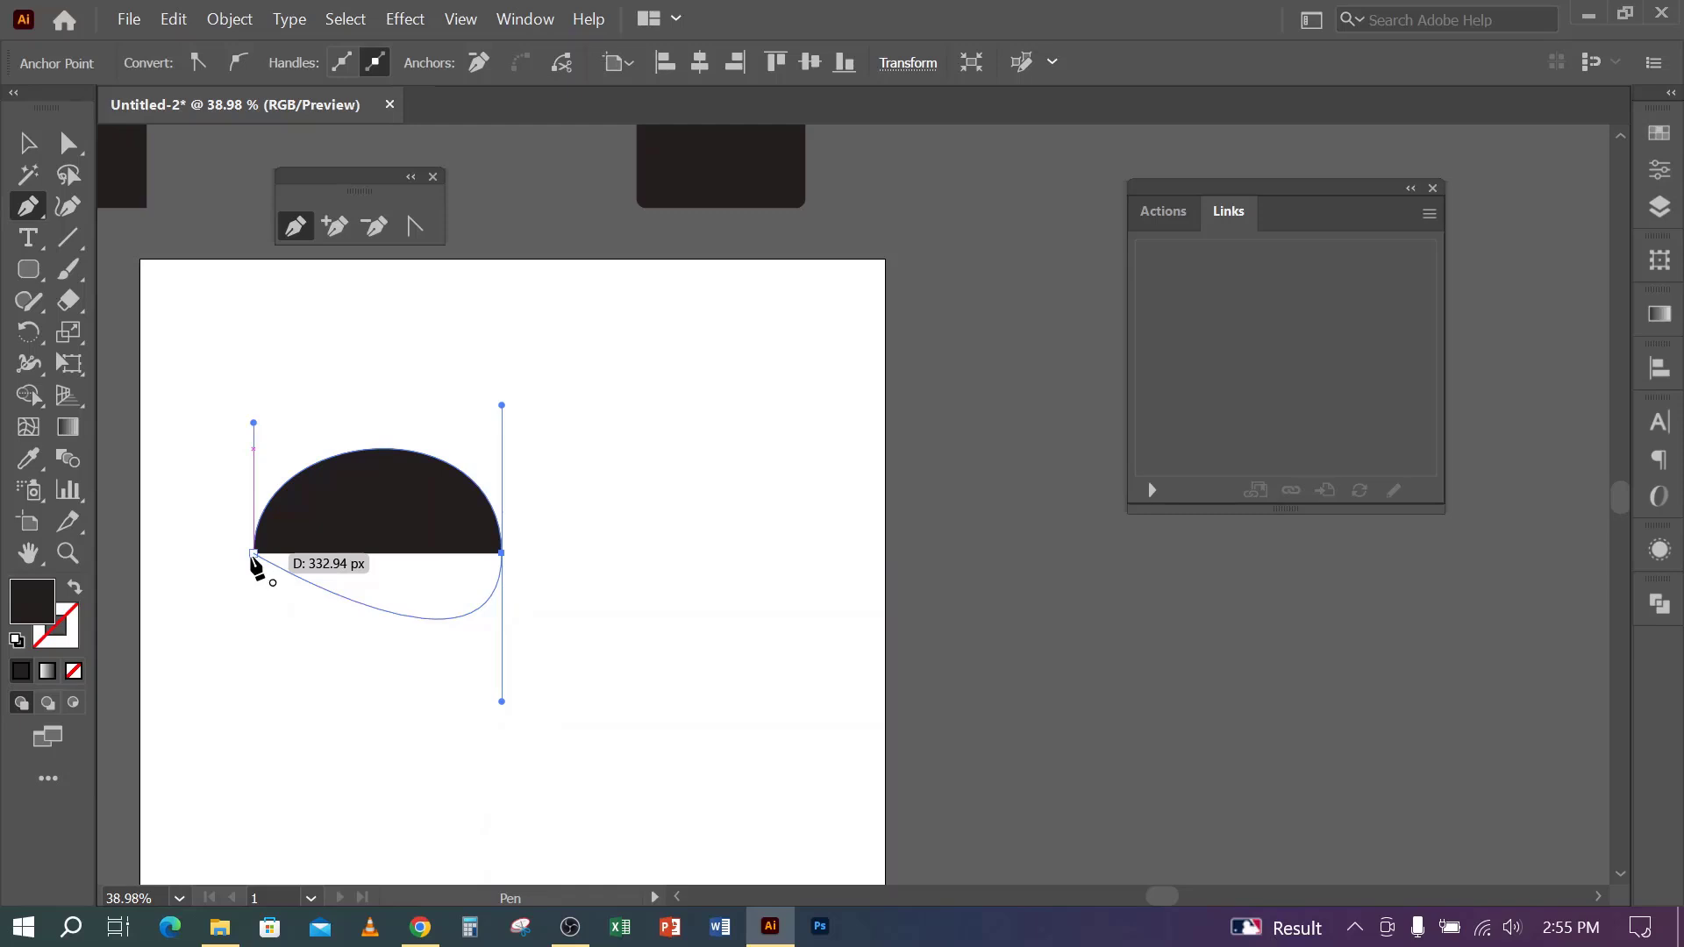
pyautogui.moveTo(253, 556); pyautogui.dragTo(255, 410)
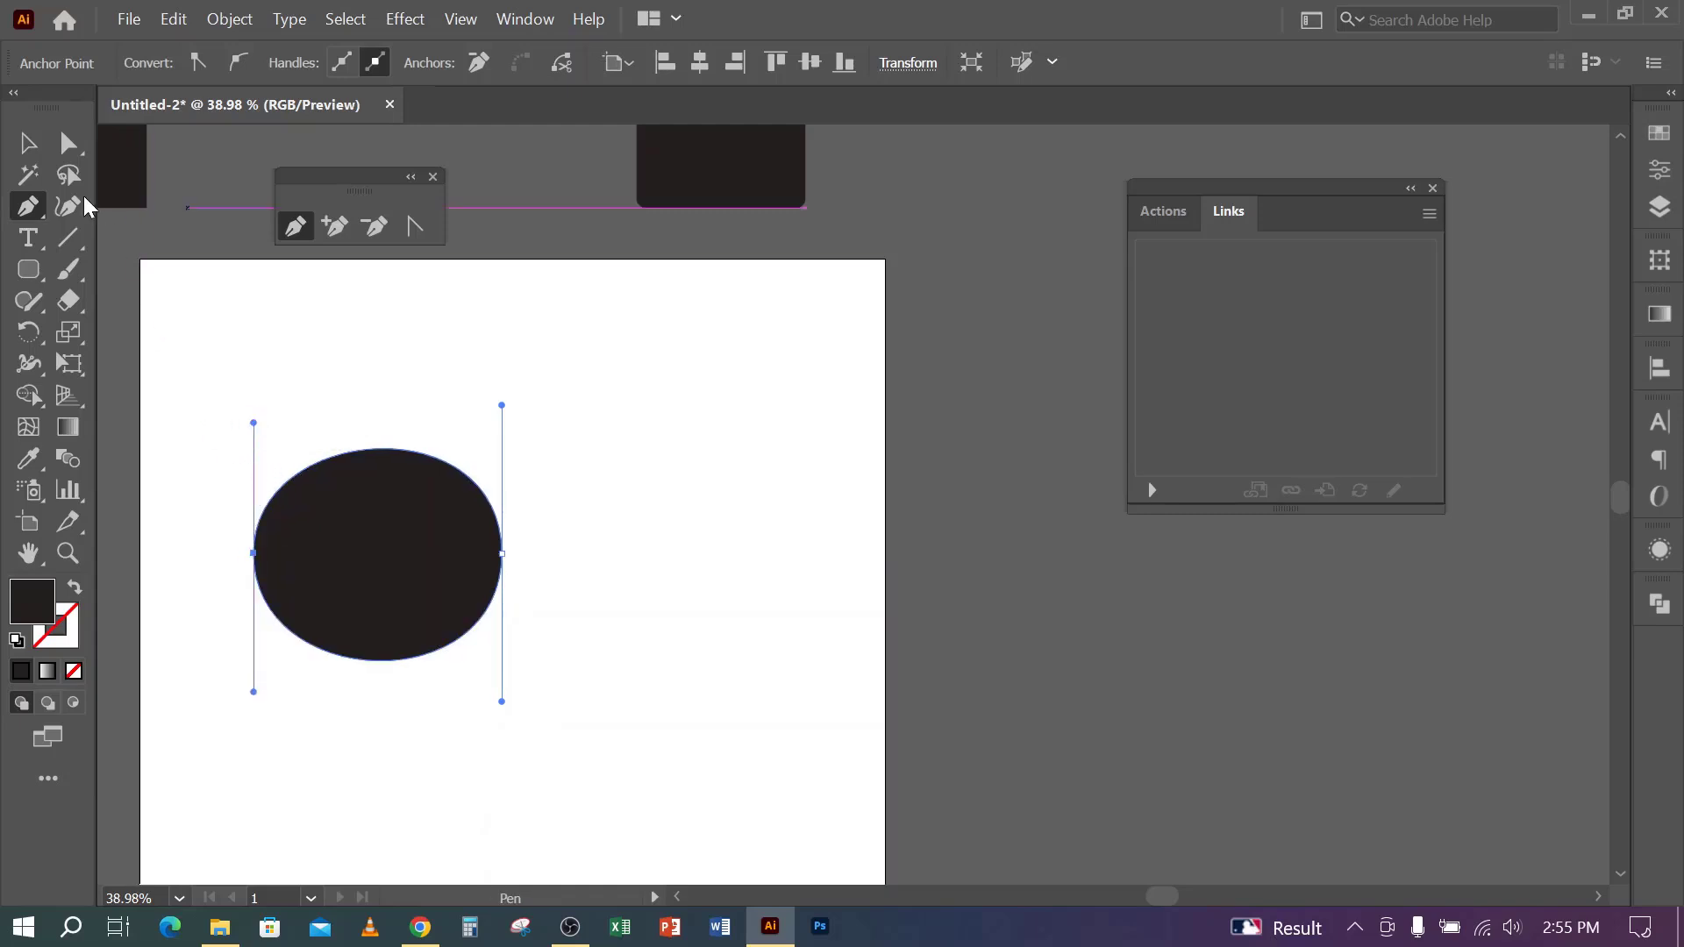
pyautogui.click(28, 142)
pyautogui.click(189, 291)
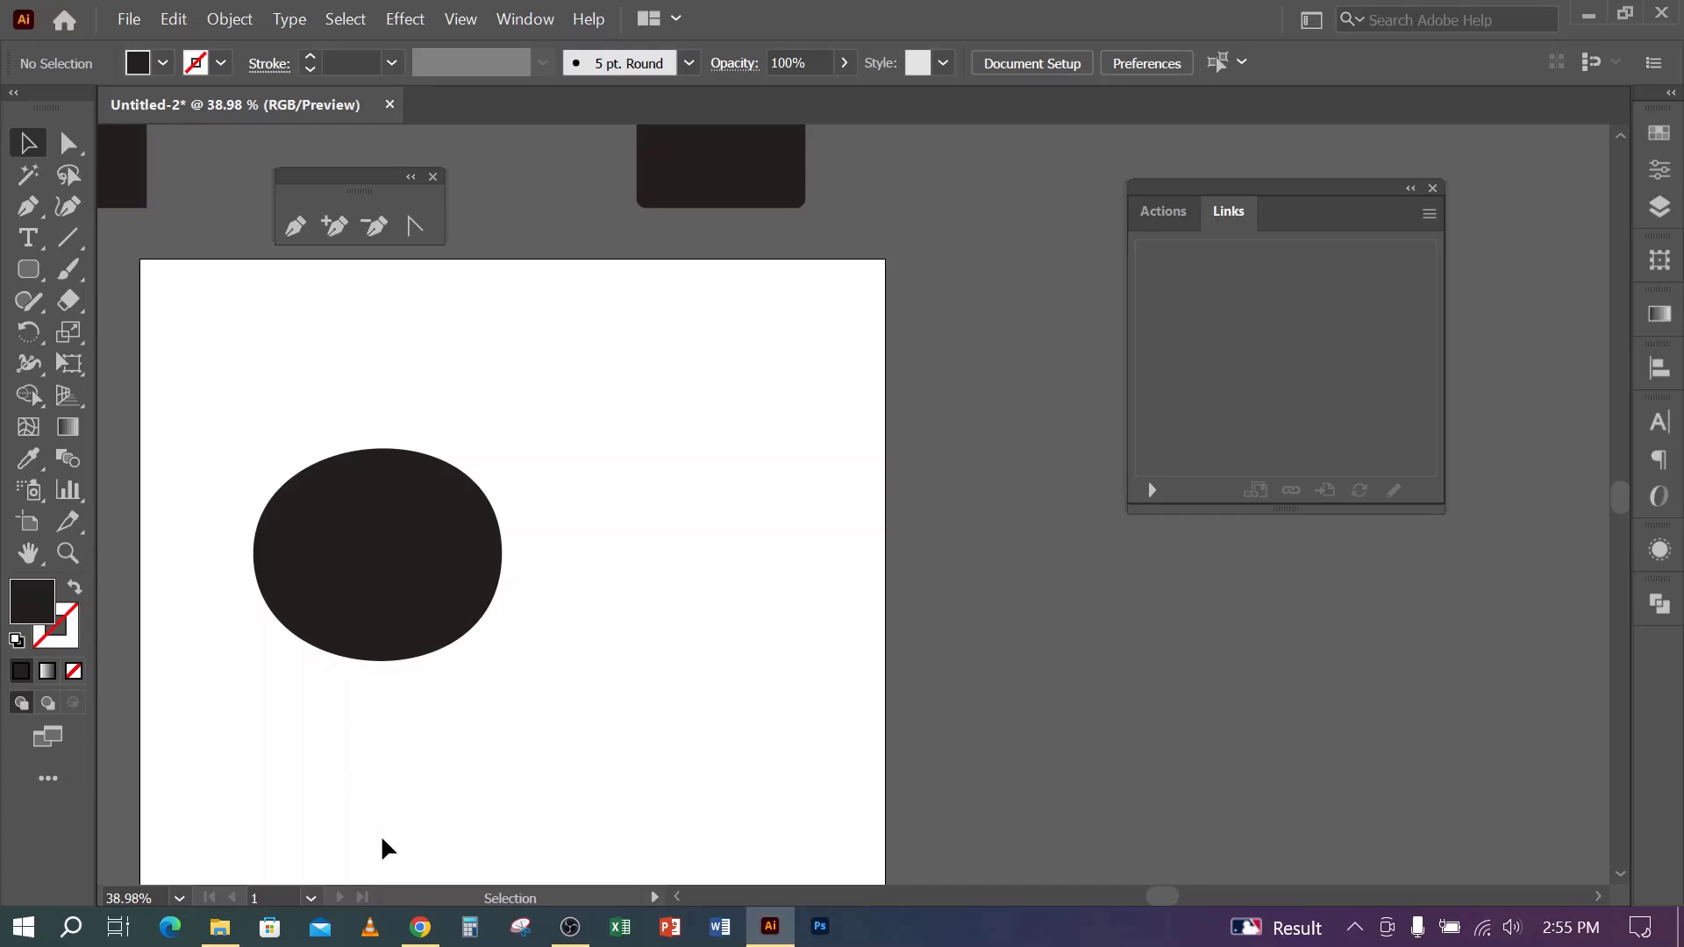
# - Switch to Chrome and run a Google image search for "pen tool practice image" in a new tab
pyautogui.click(420, 927)
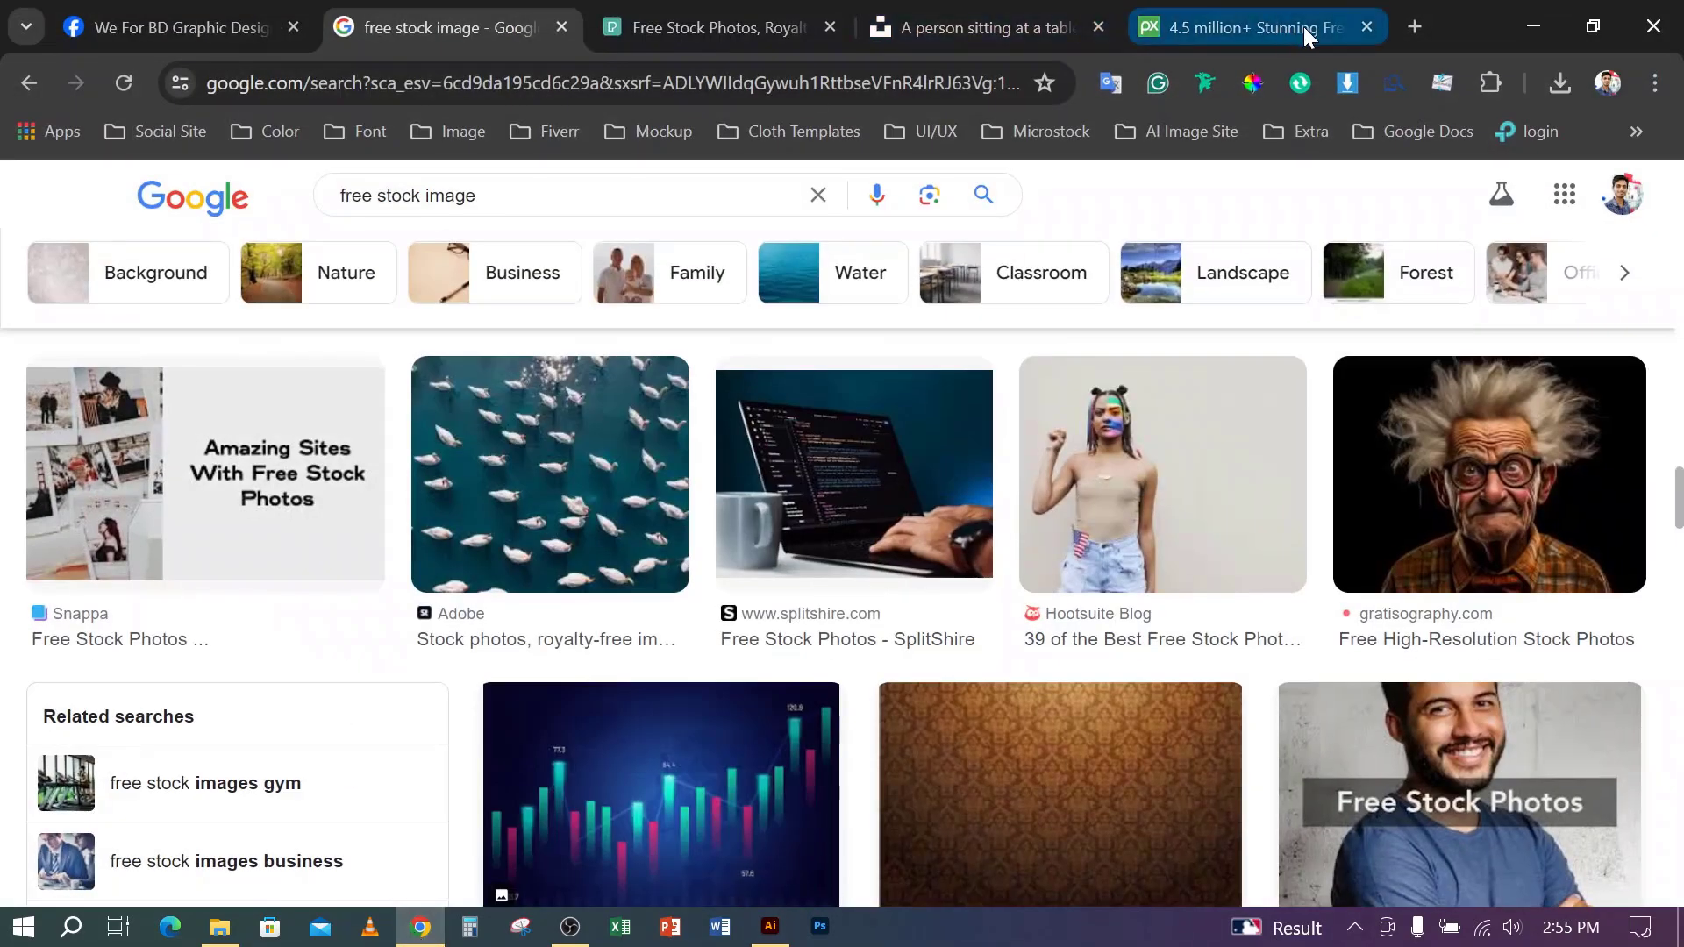
pyautogui.click(1414, 26)
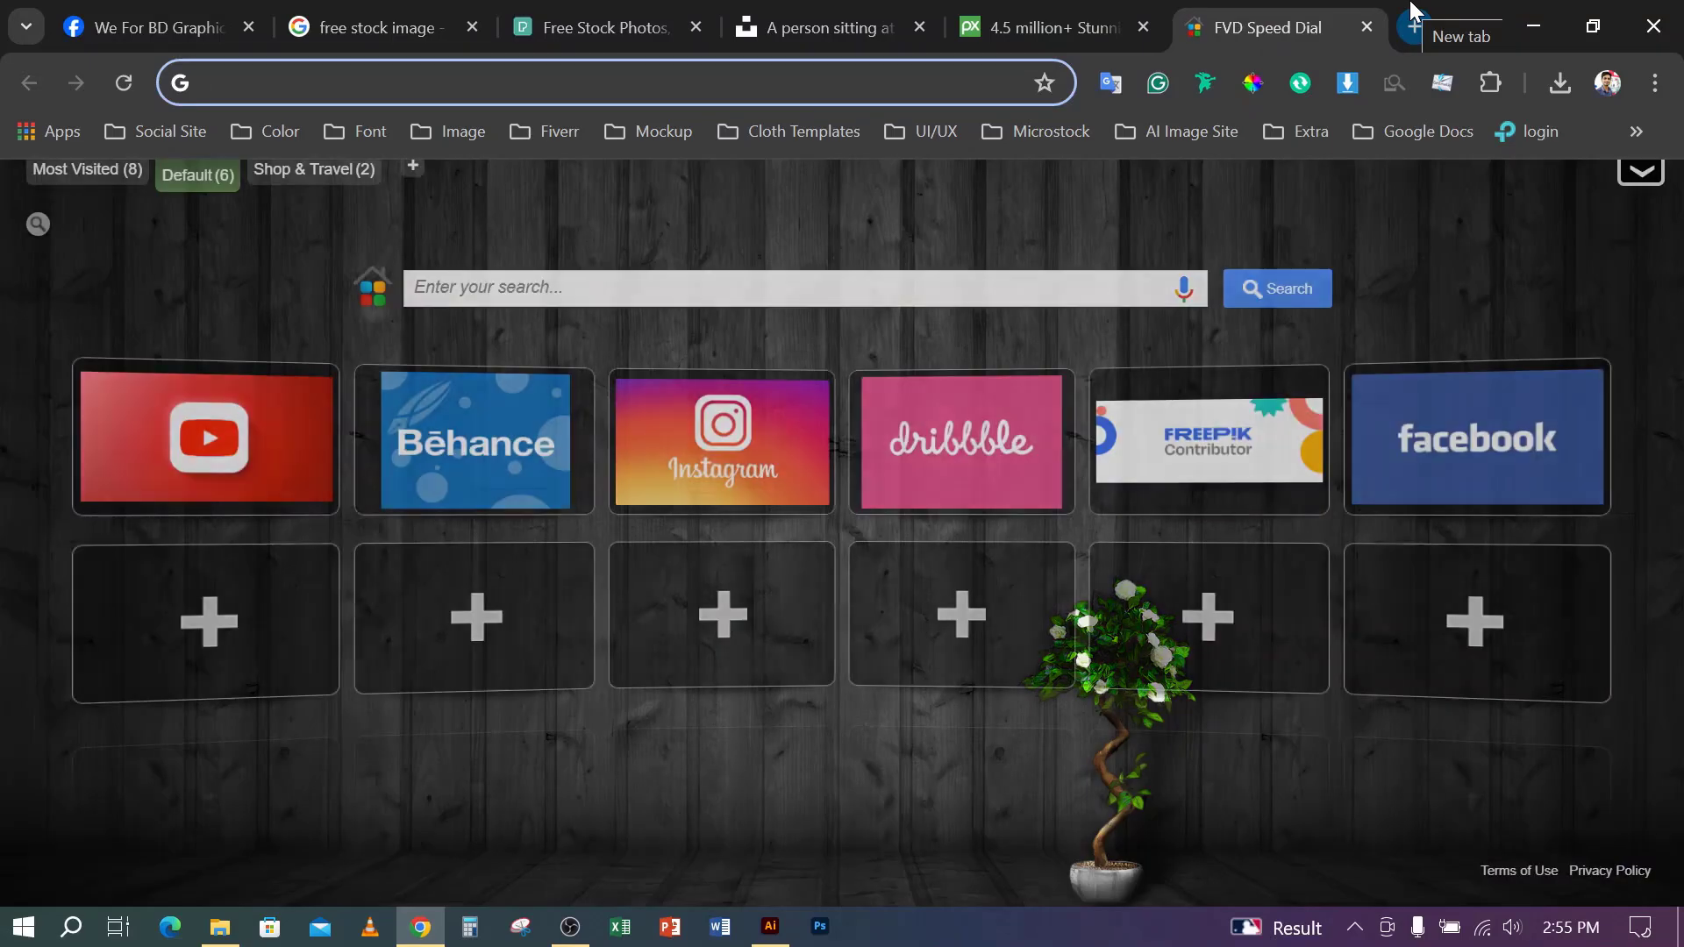
pyautogui.write('pen tool practice image')
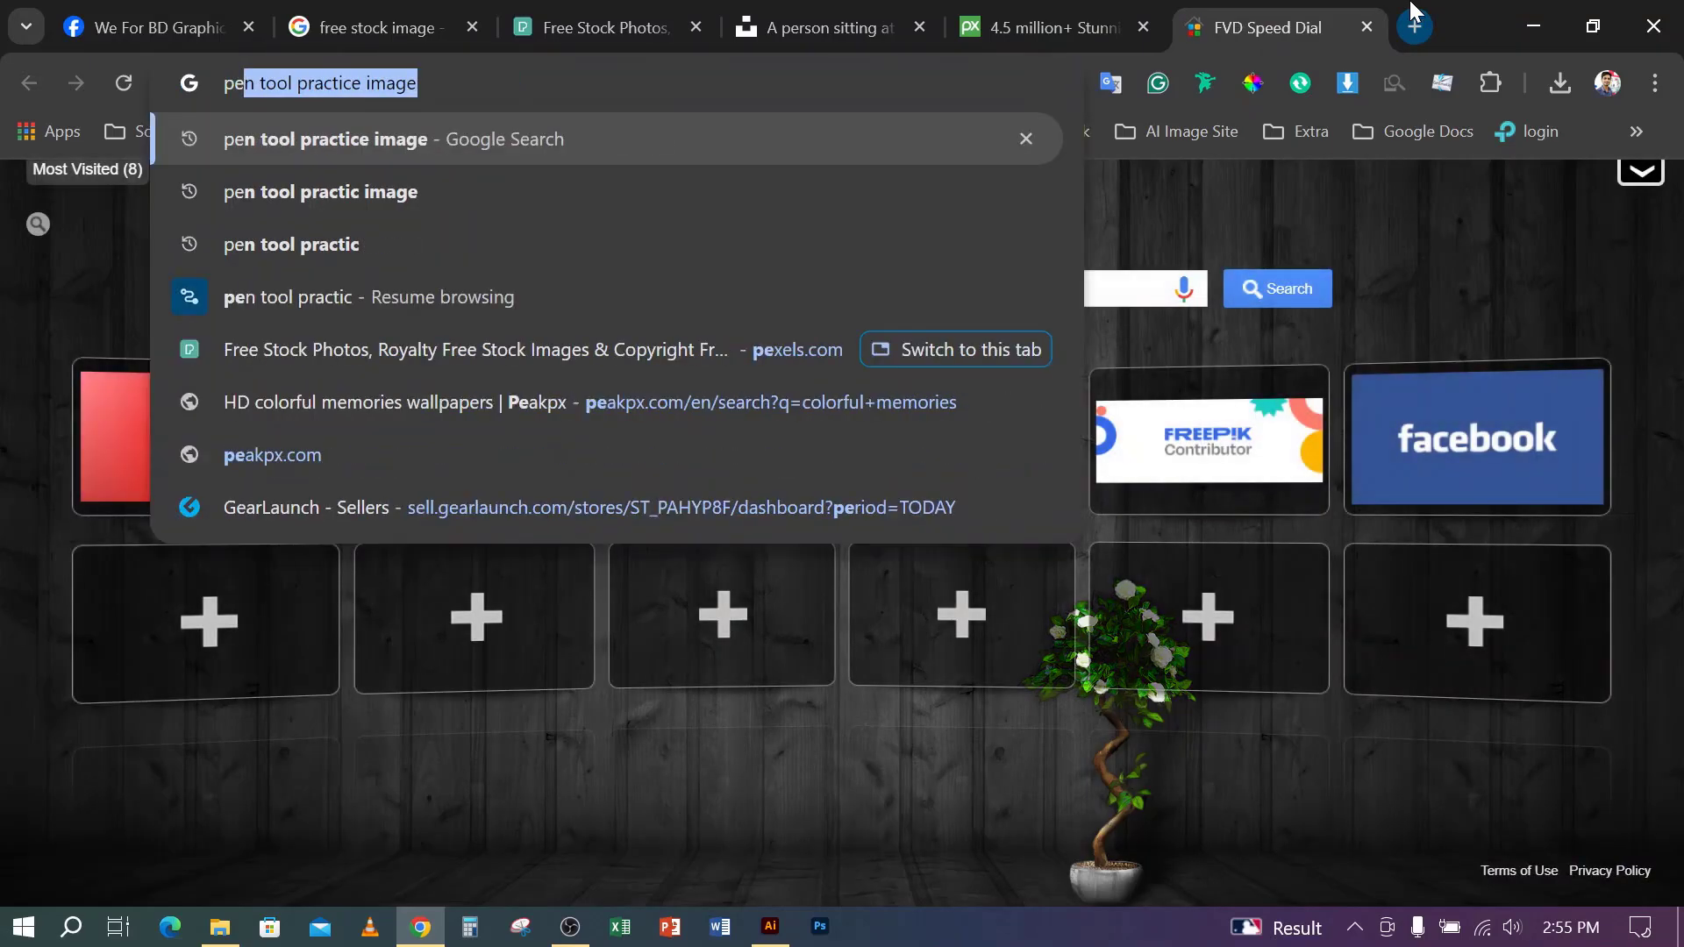
pyautogui.press('Return')
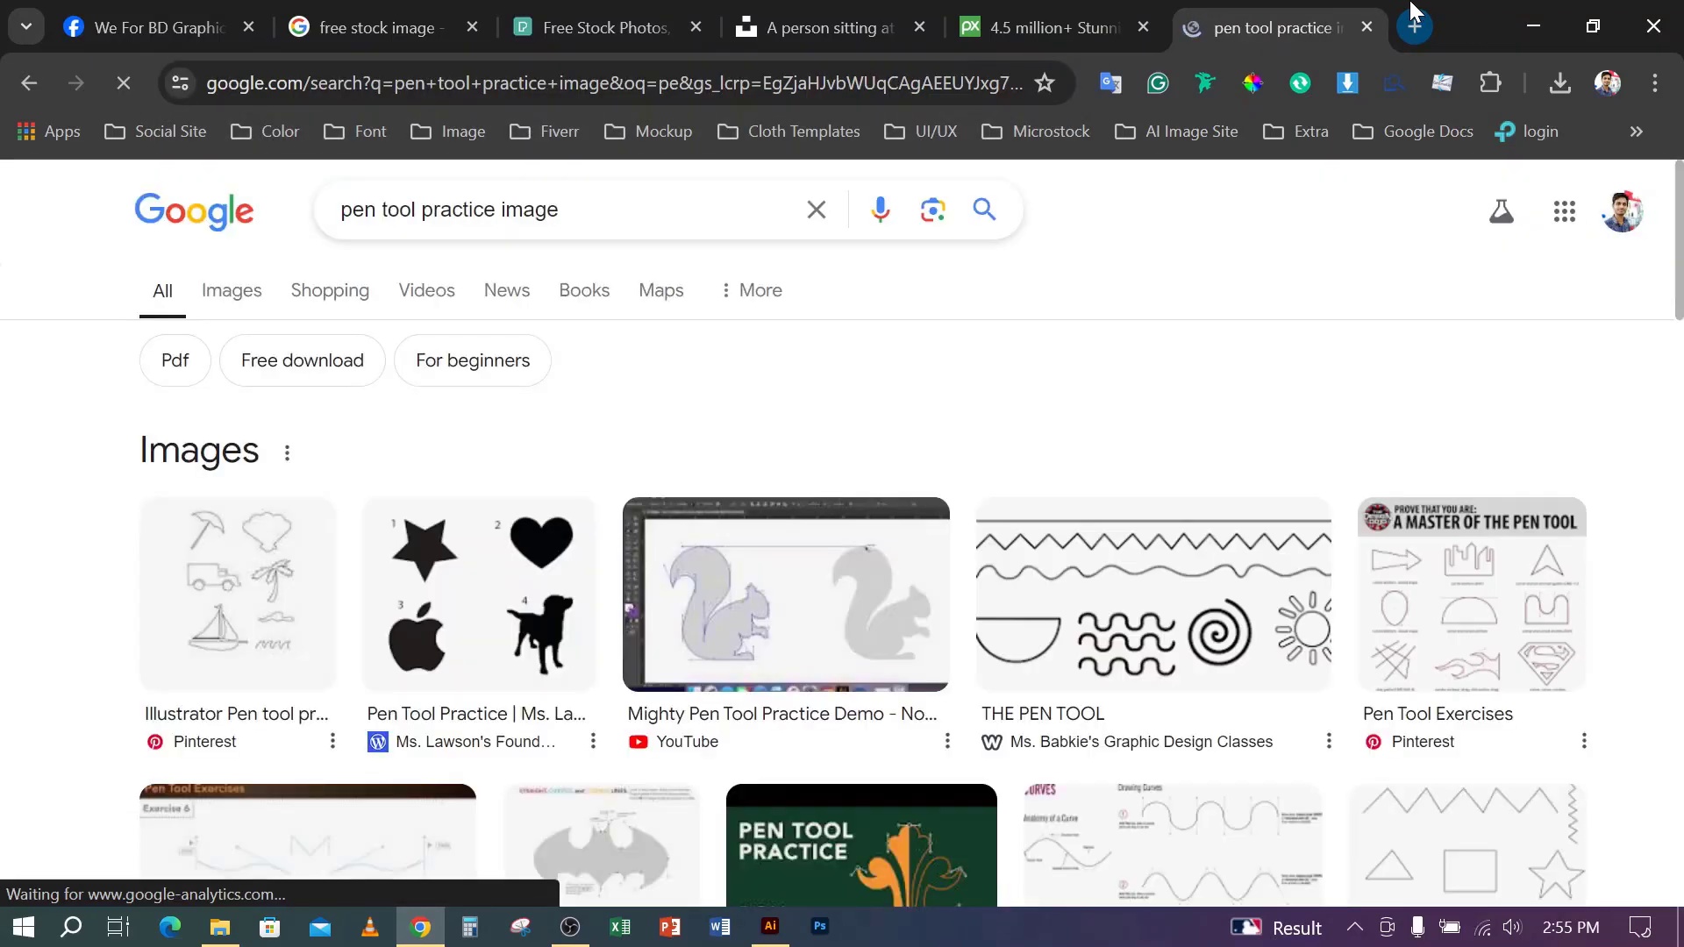
pyautogui.click(204, 300)
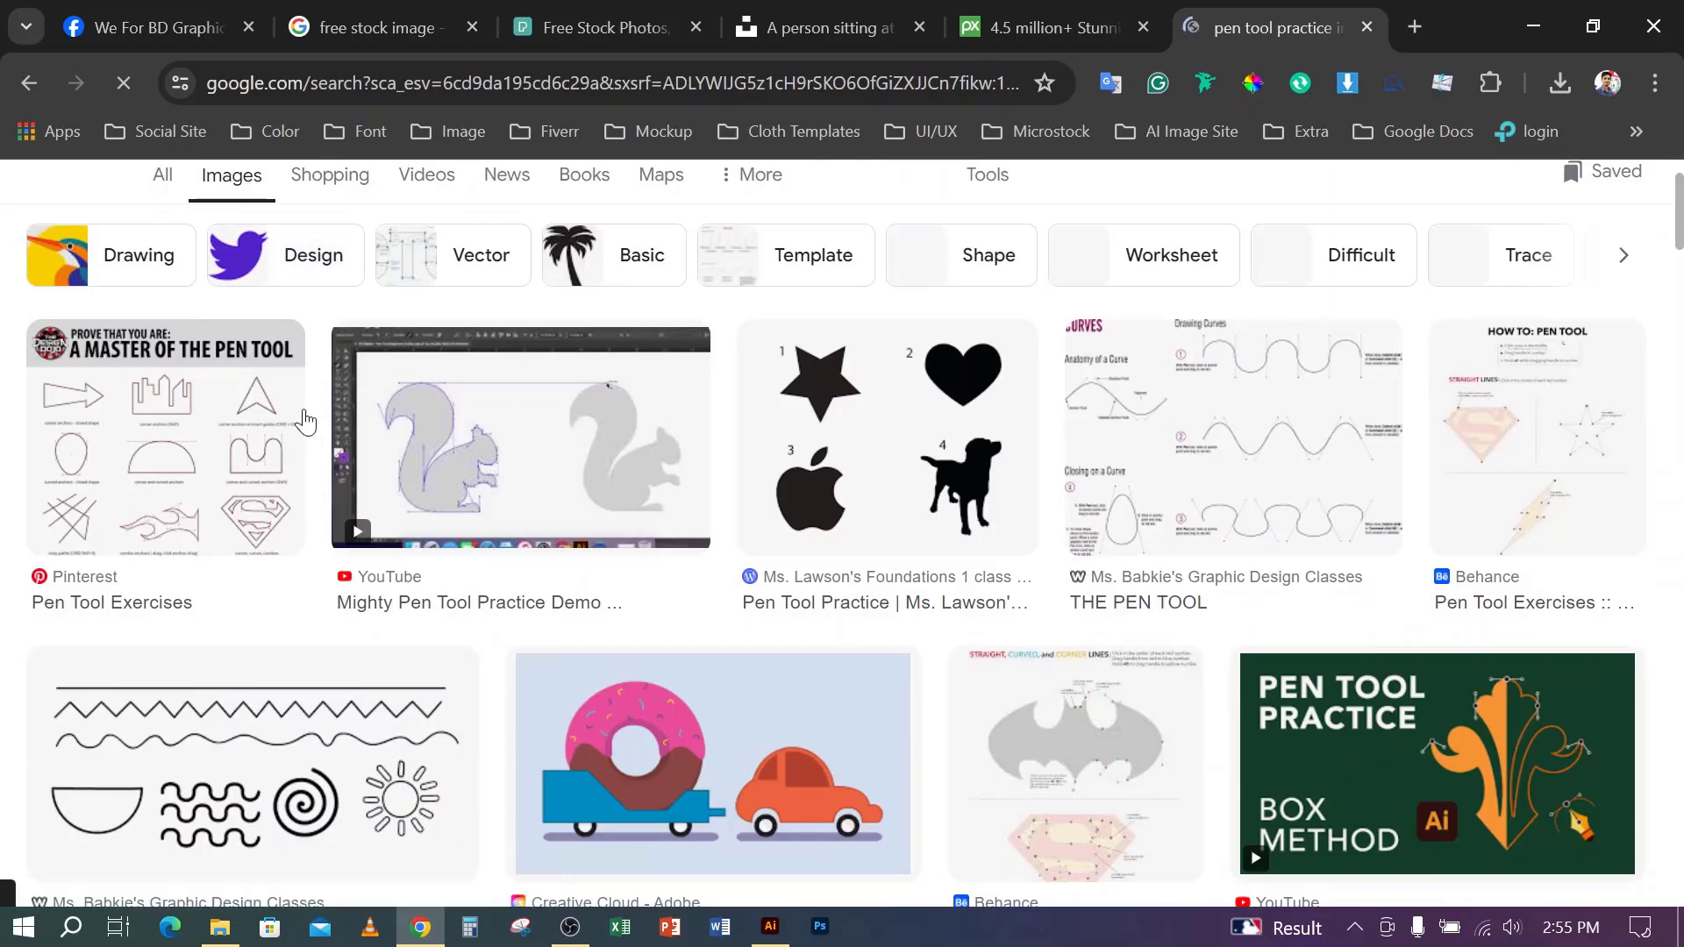
pyautogui.scroll(-3, 263, 465)
pyautogui.scroll(-3, 263, 464)
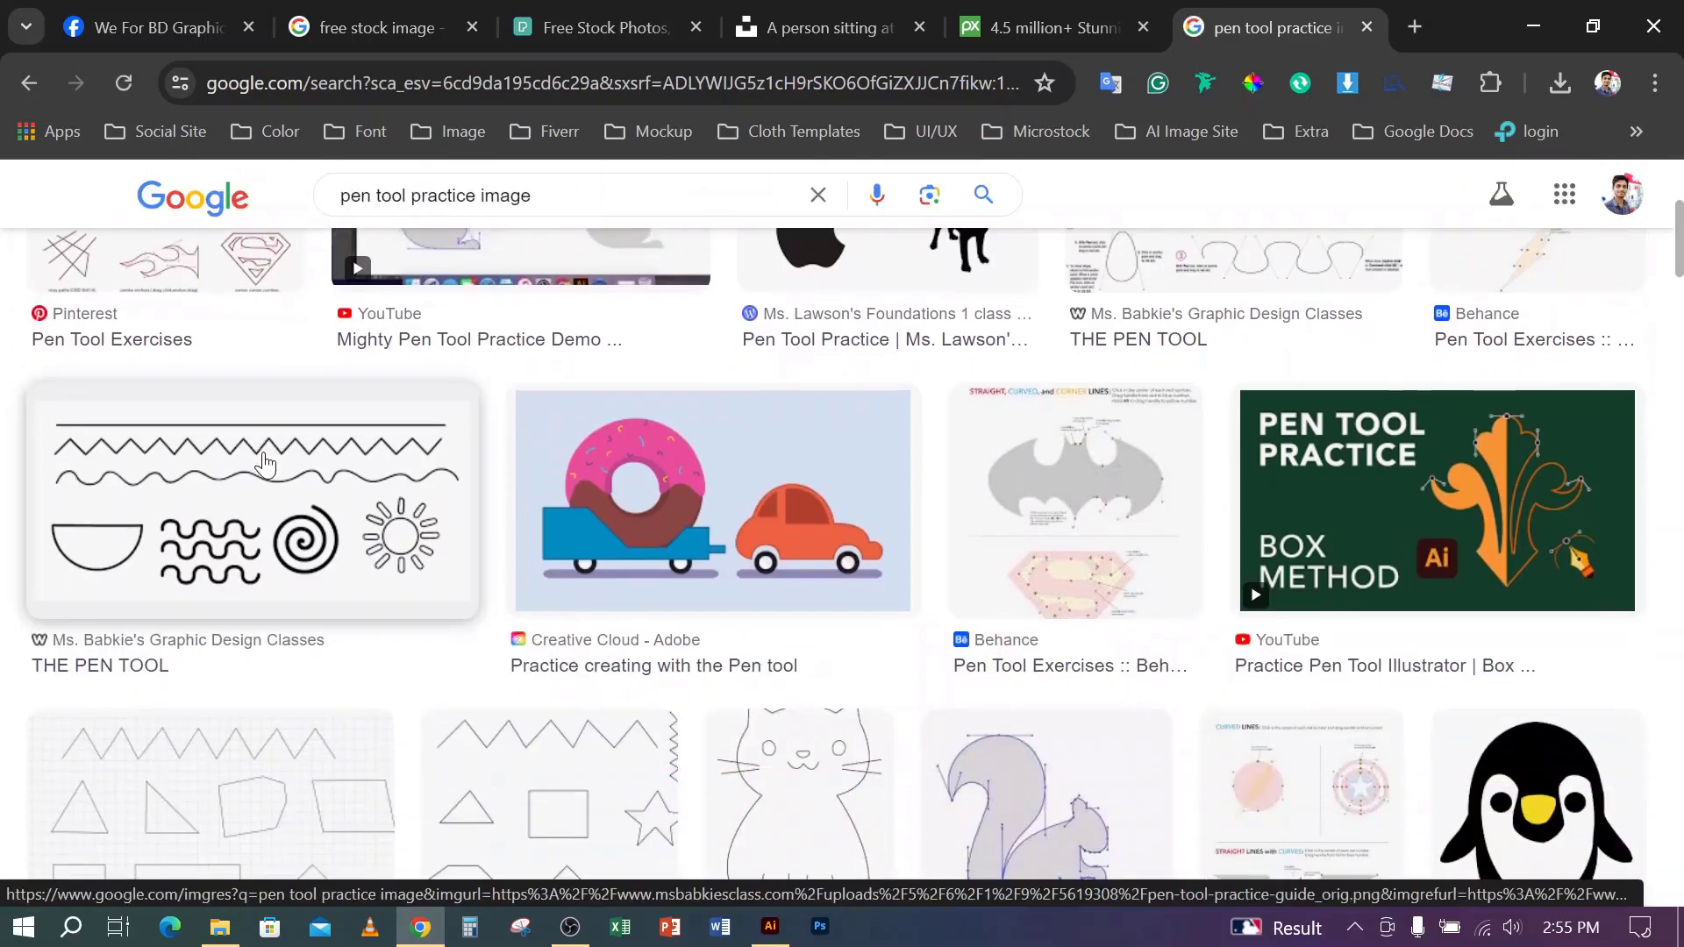
pyautogui.click(240, 534)
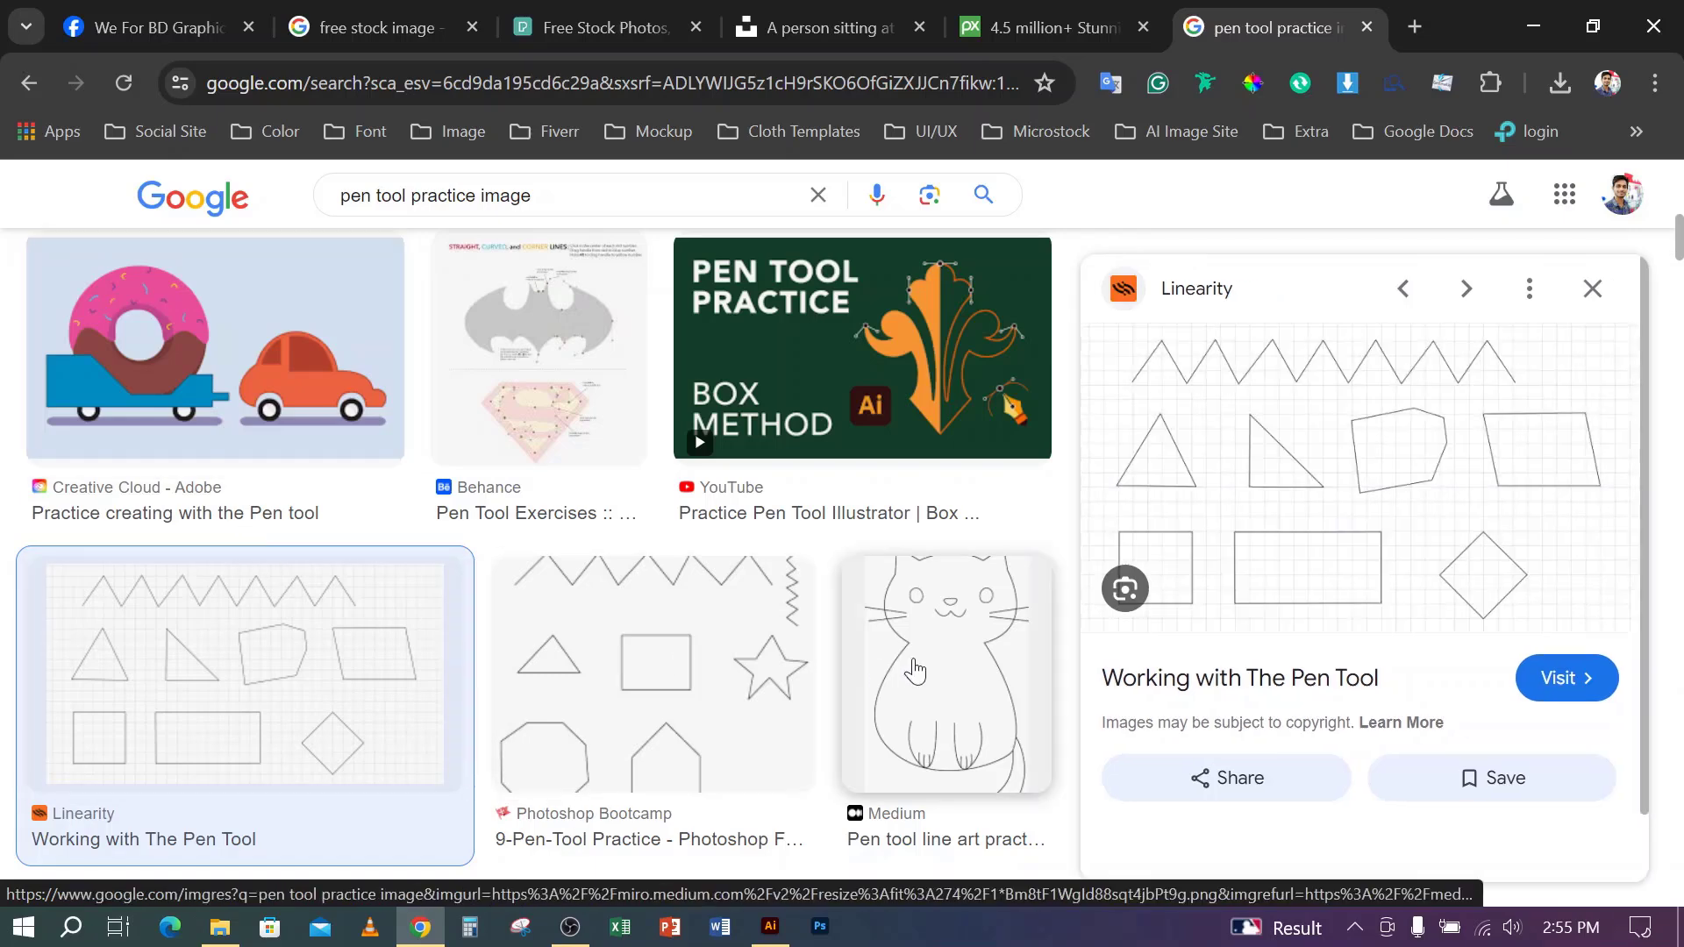
pyautogui.rightClick(1244, 447)
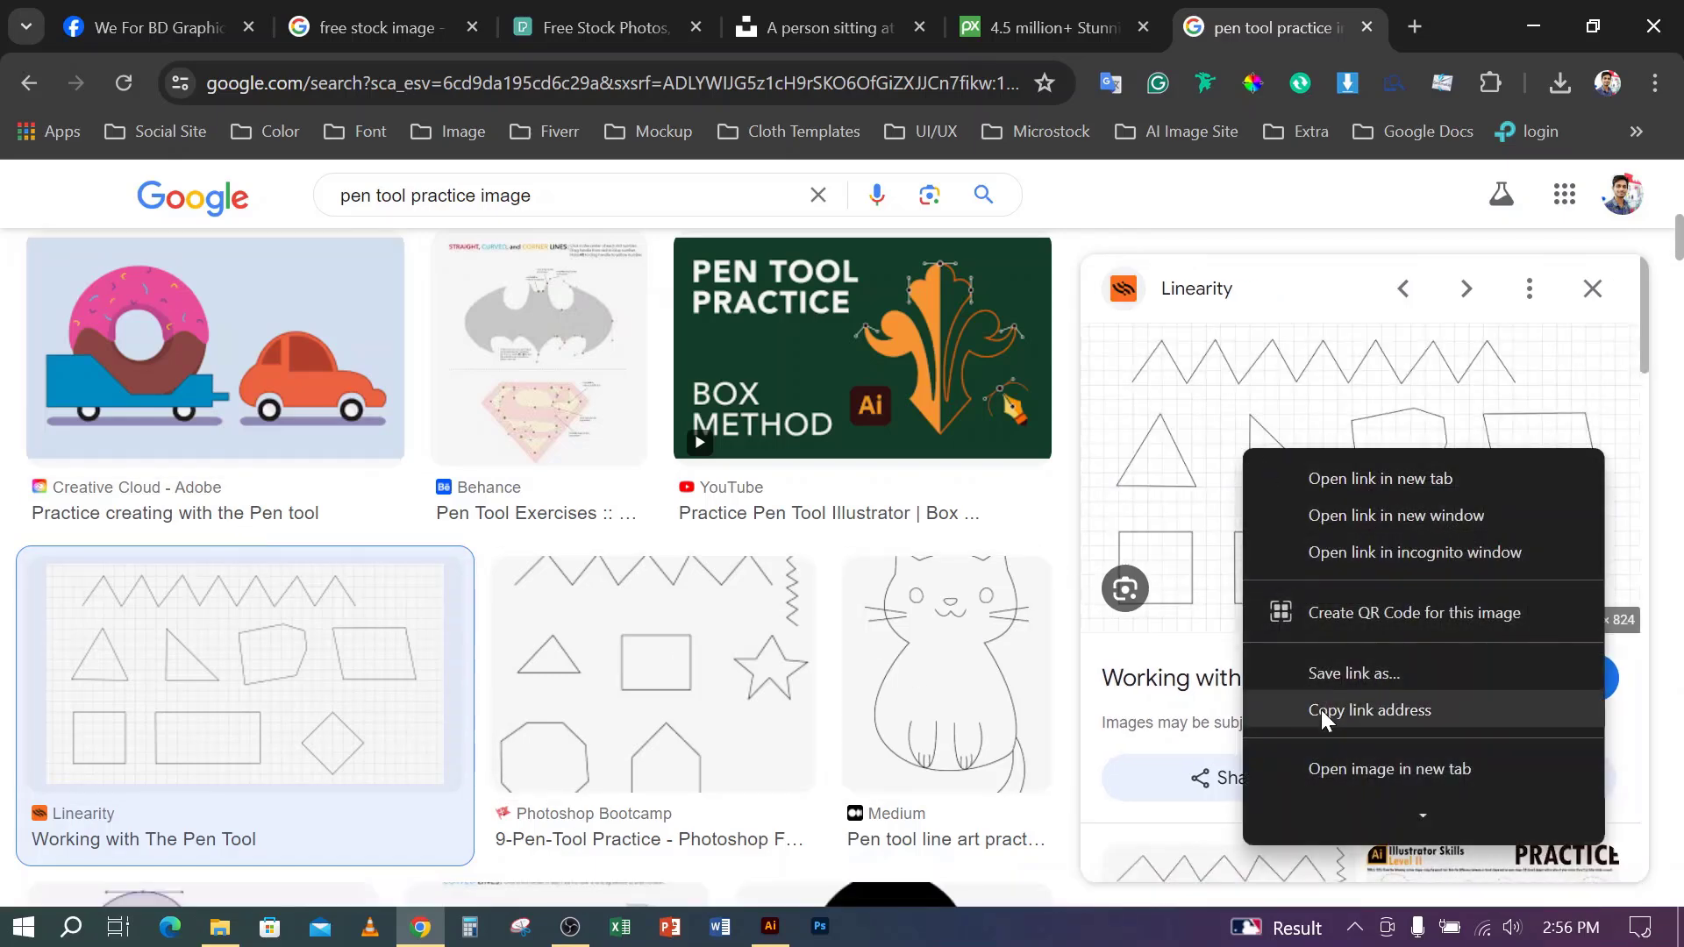
pyautogui.click(671, 668)
# - Save the Photoshop Bootcamp "9-Pen-Tool Practice" image to the Downloads folder as the PNG file images
pyautogui.click(659, 669)
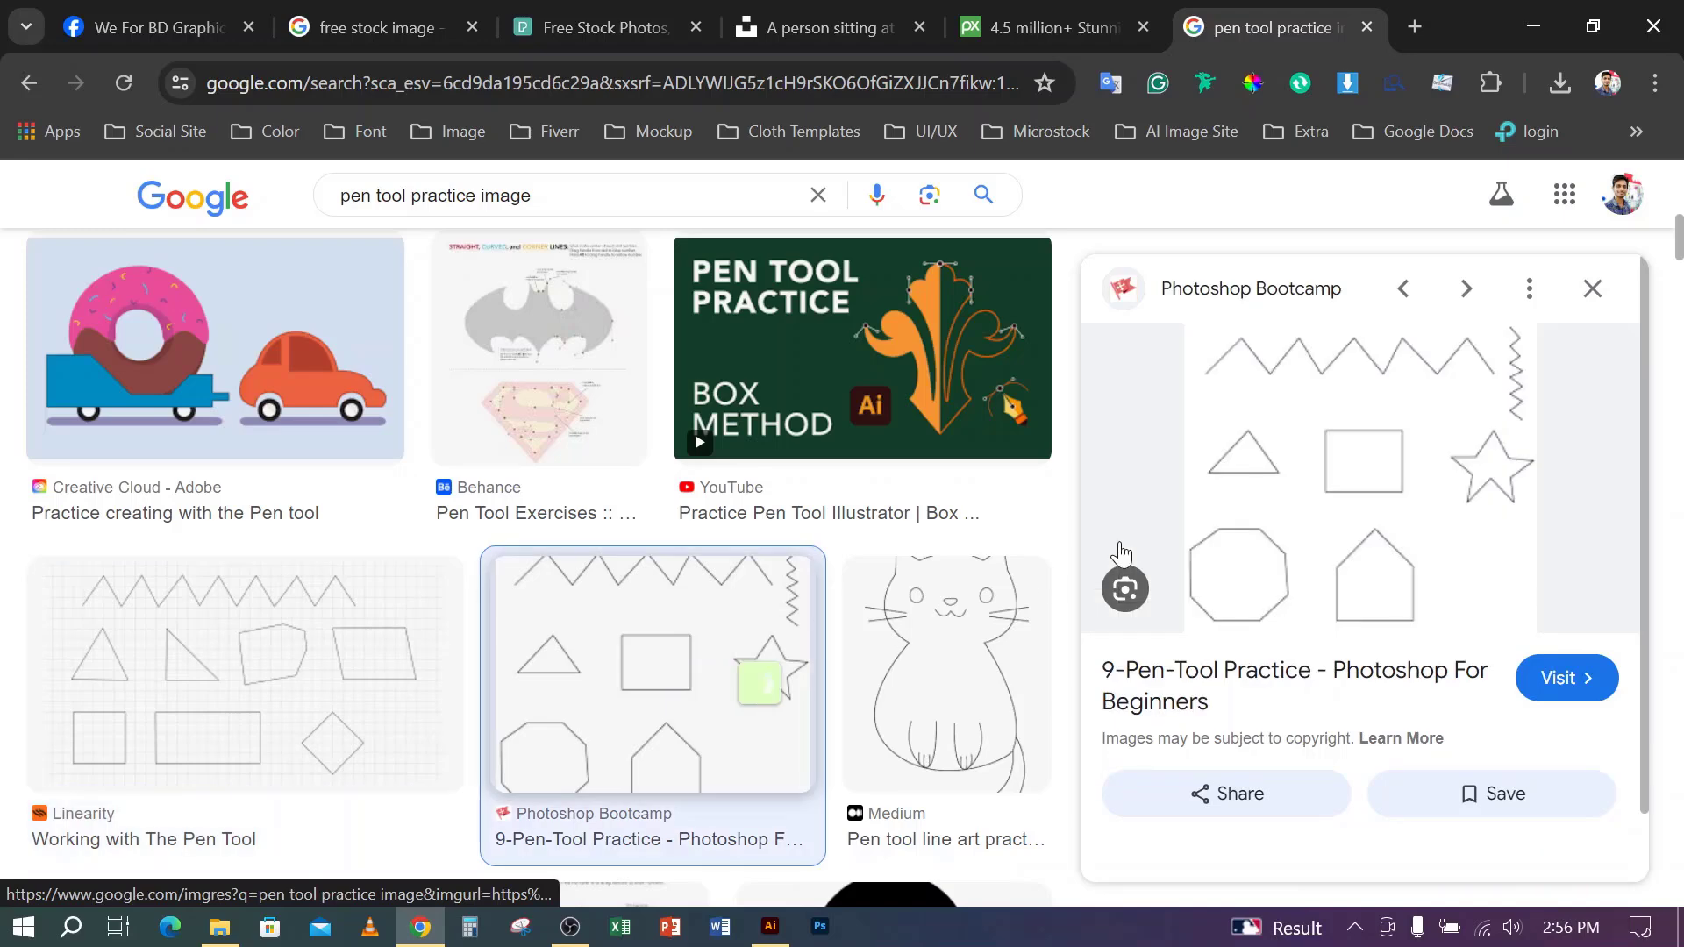
pyautogui.rightClick(1273, 431)
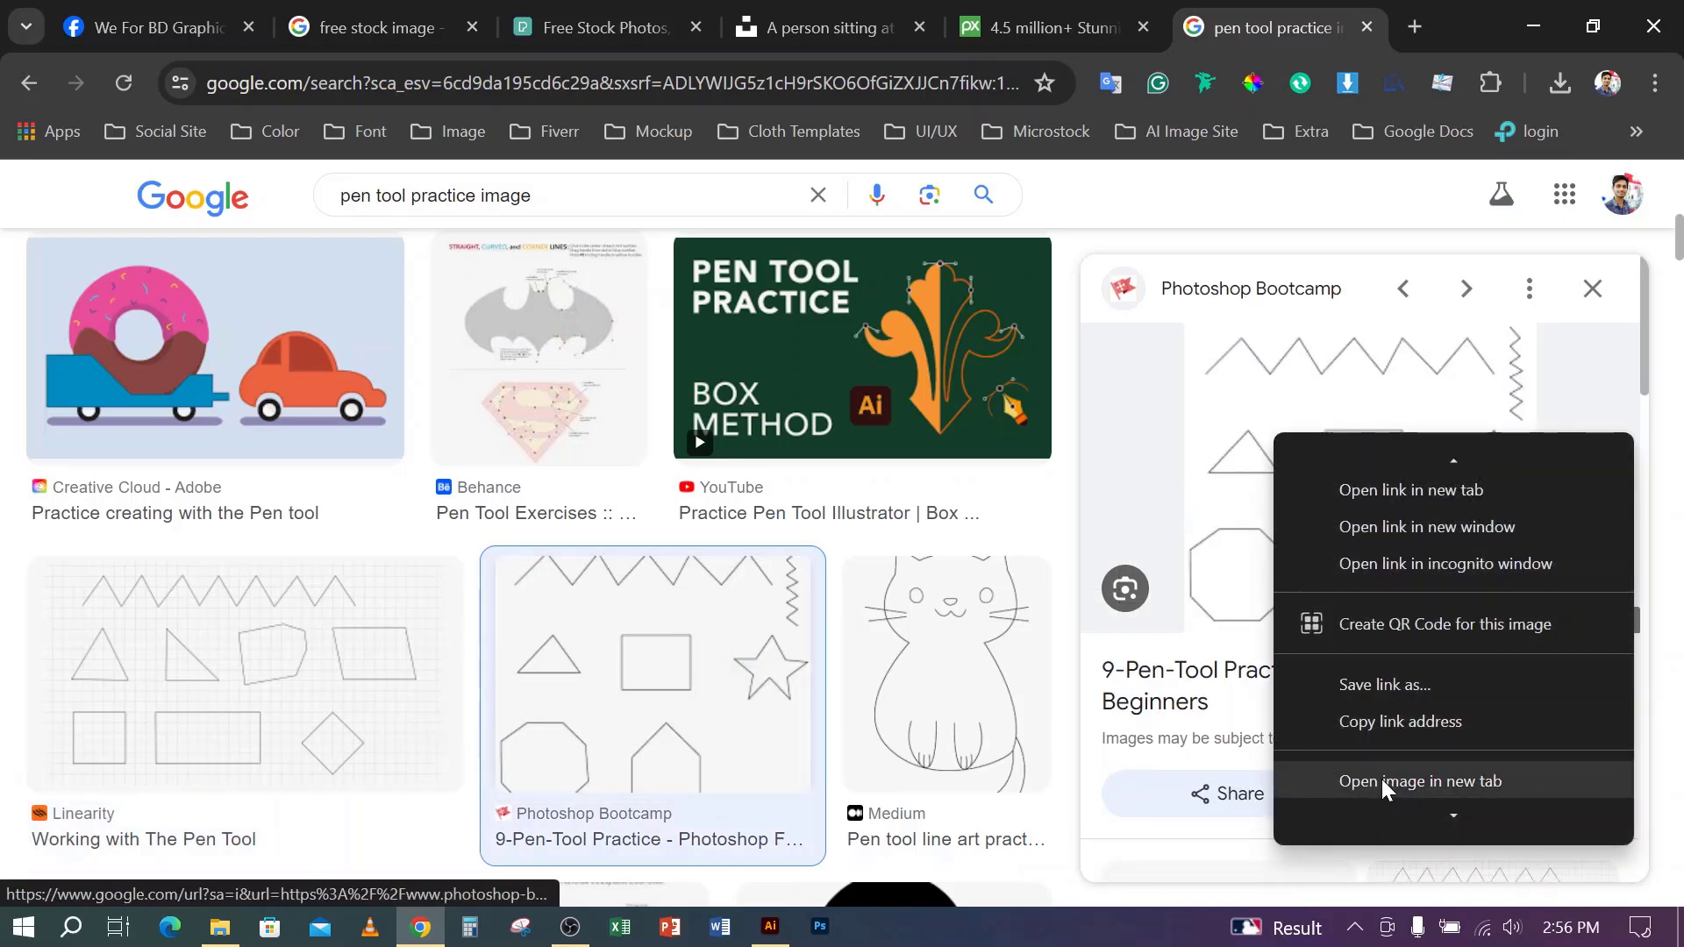
pyautogui.scroll(-5, 1371, 735)
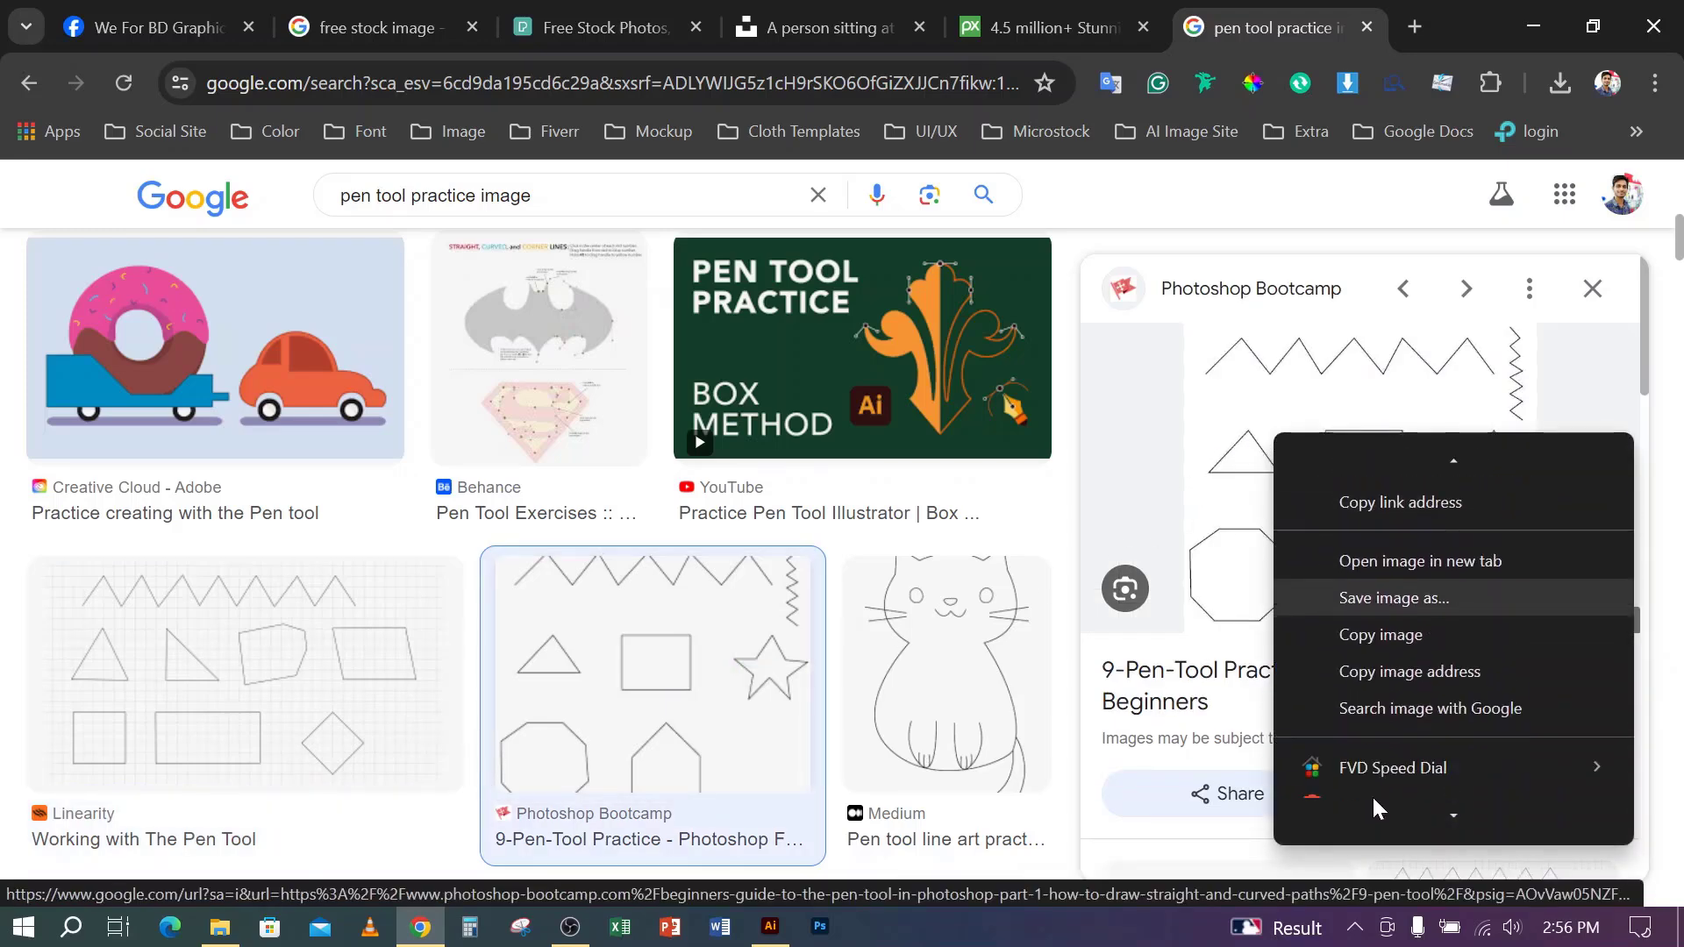
pyautogui.click(1356, 576)
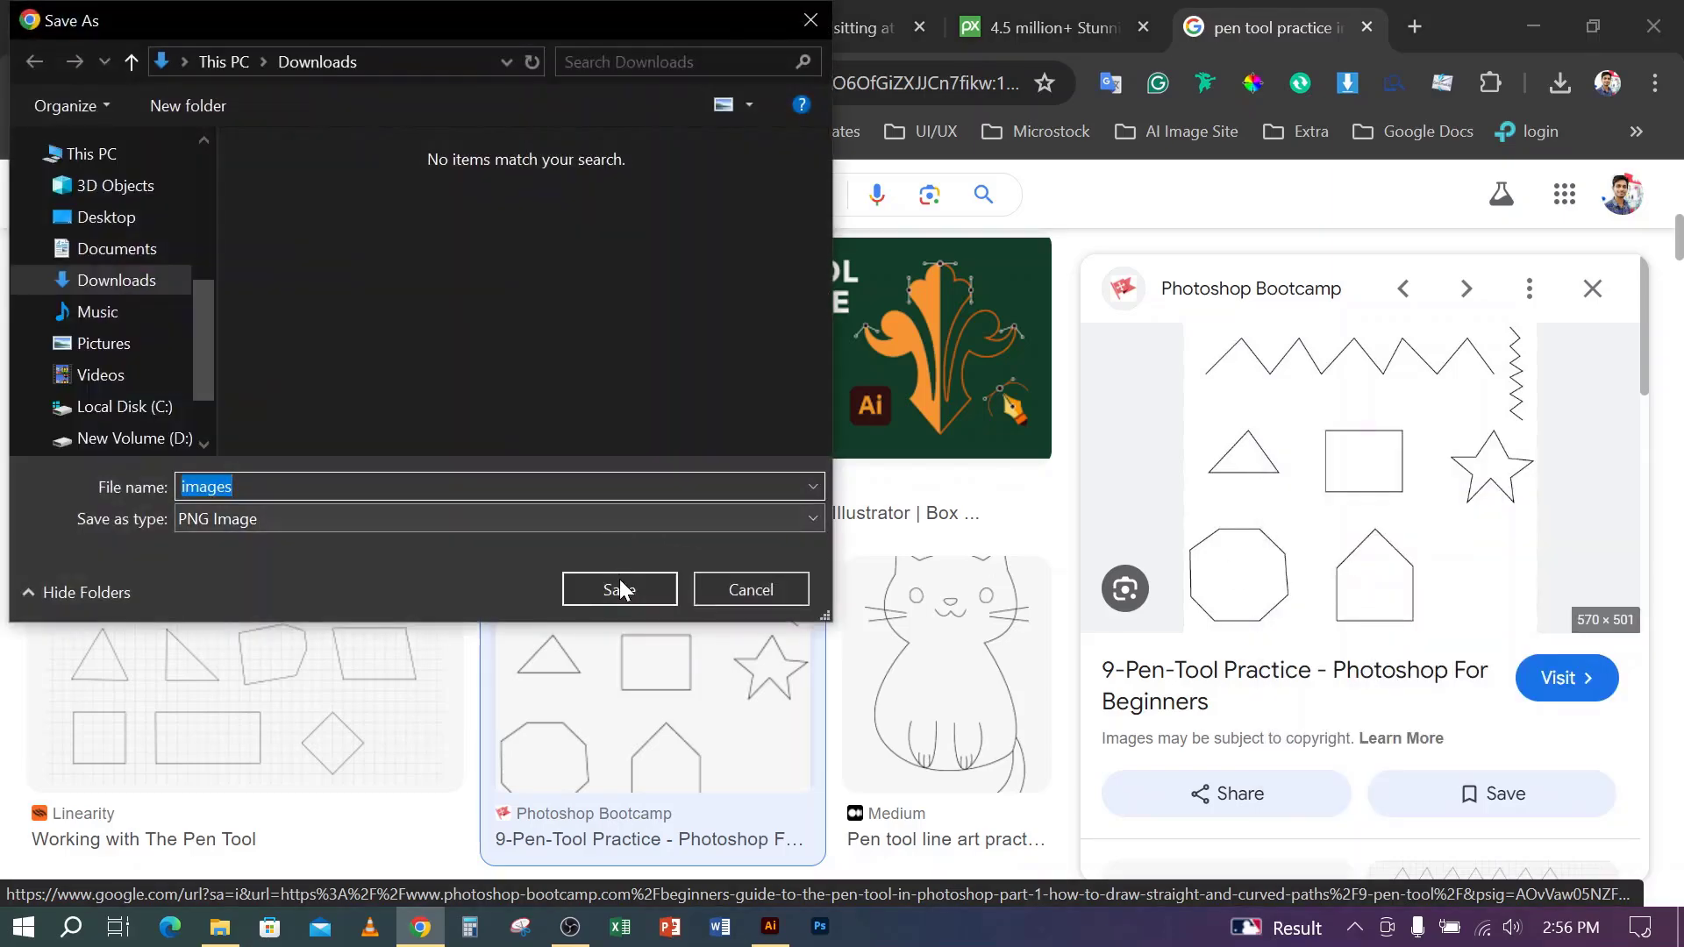
pyautogui.click(629, 598)
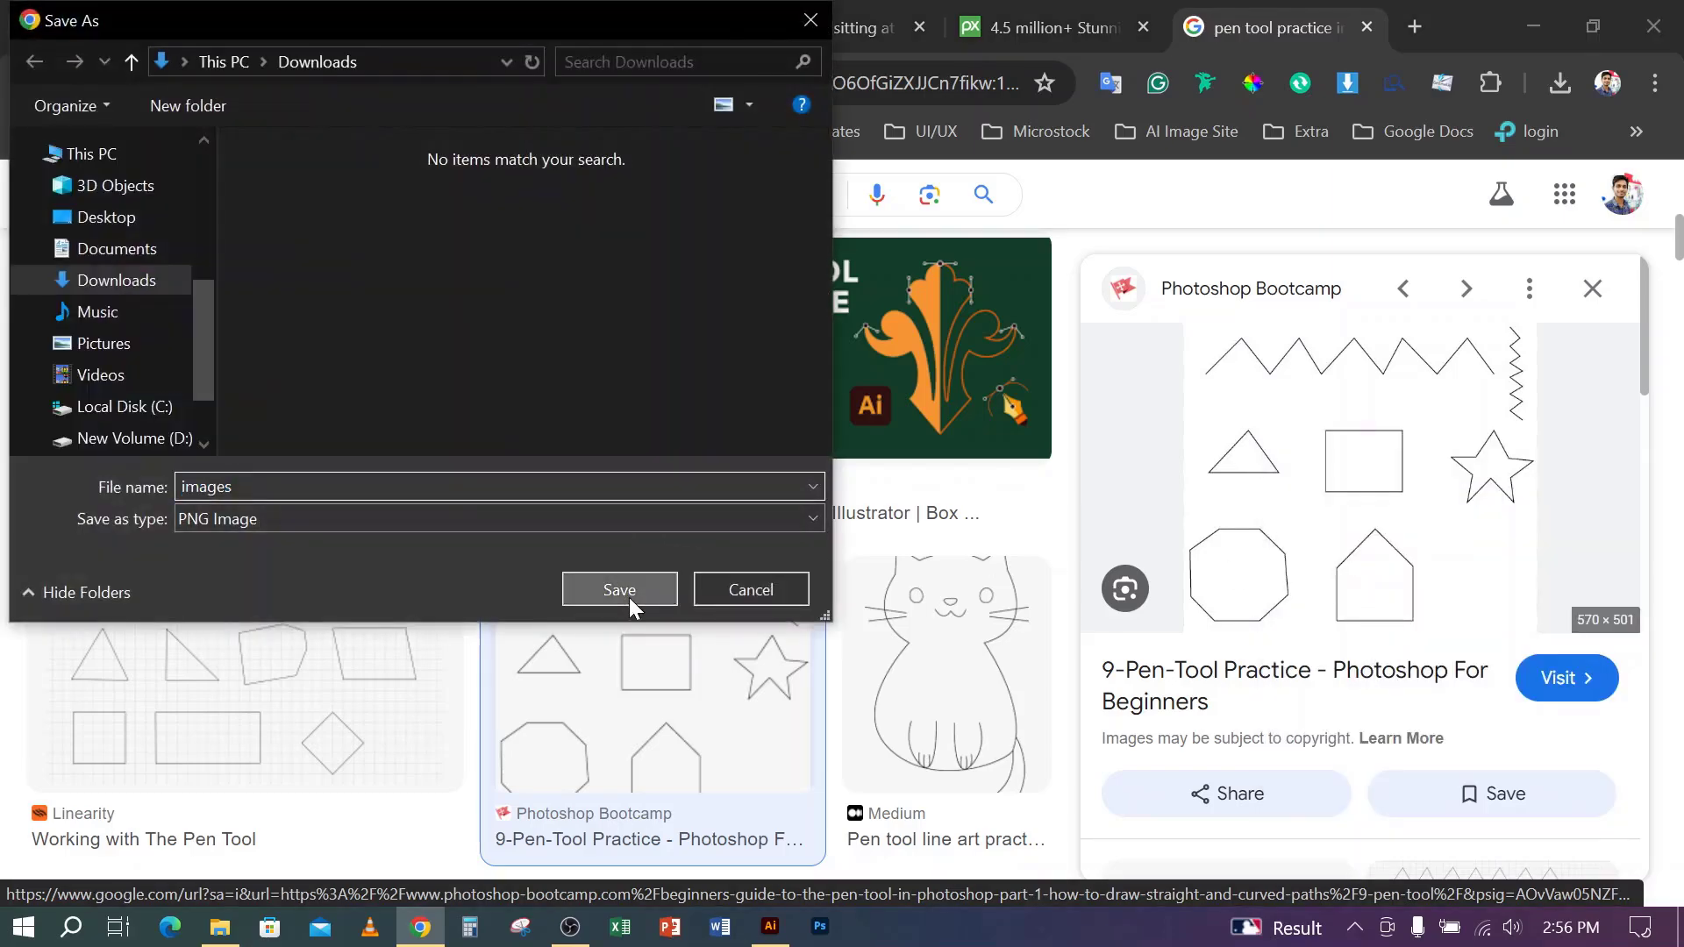
# - Browse the image results for another practice drawing, previewing the Pinterest Pen Tool Exercises sheet along the way
pyautogui.scroll(5, 596, 625)
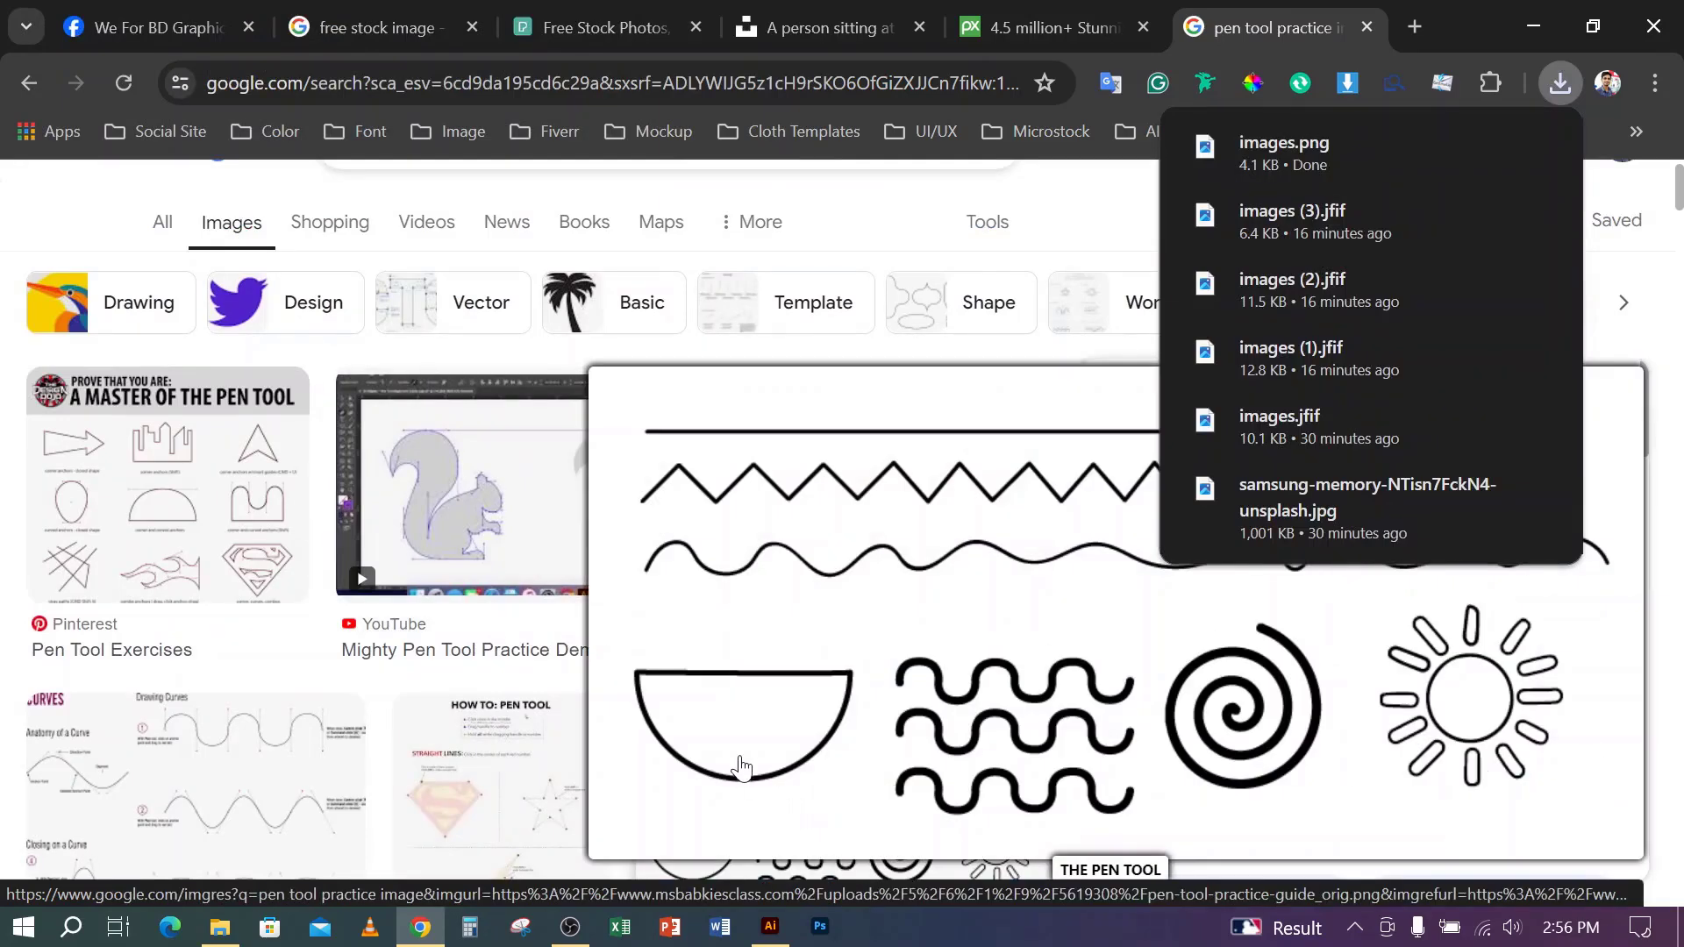
pyautogui.click(183, 524)
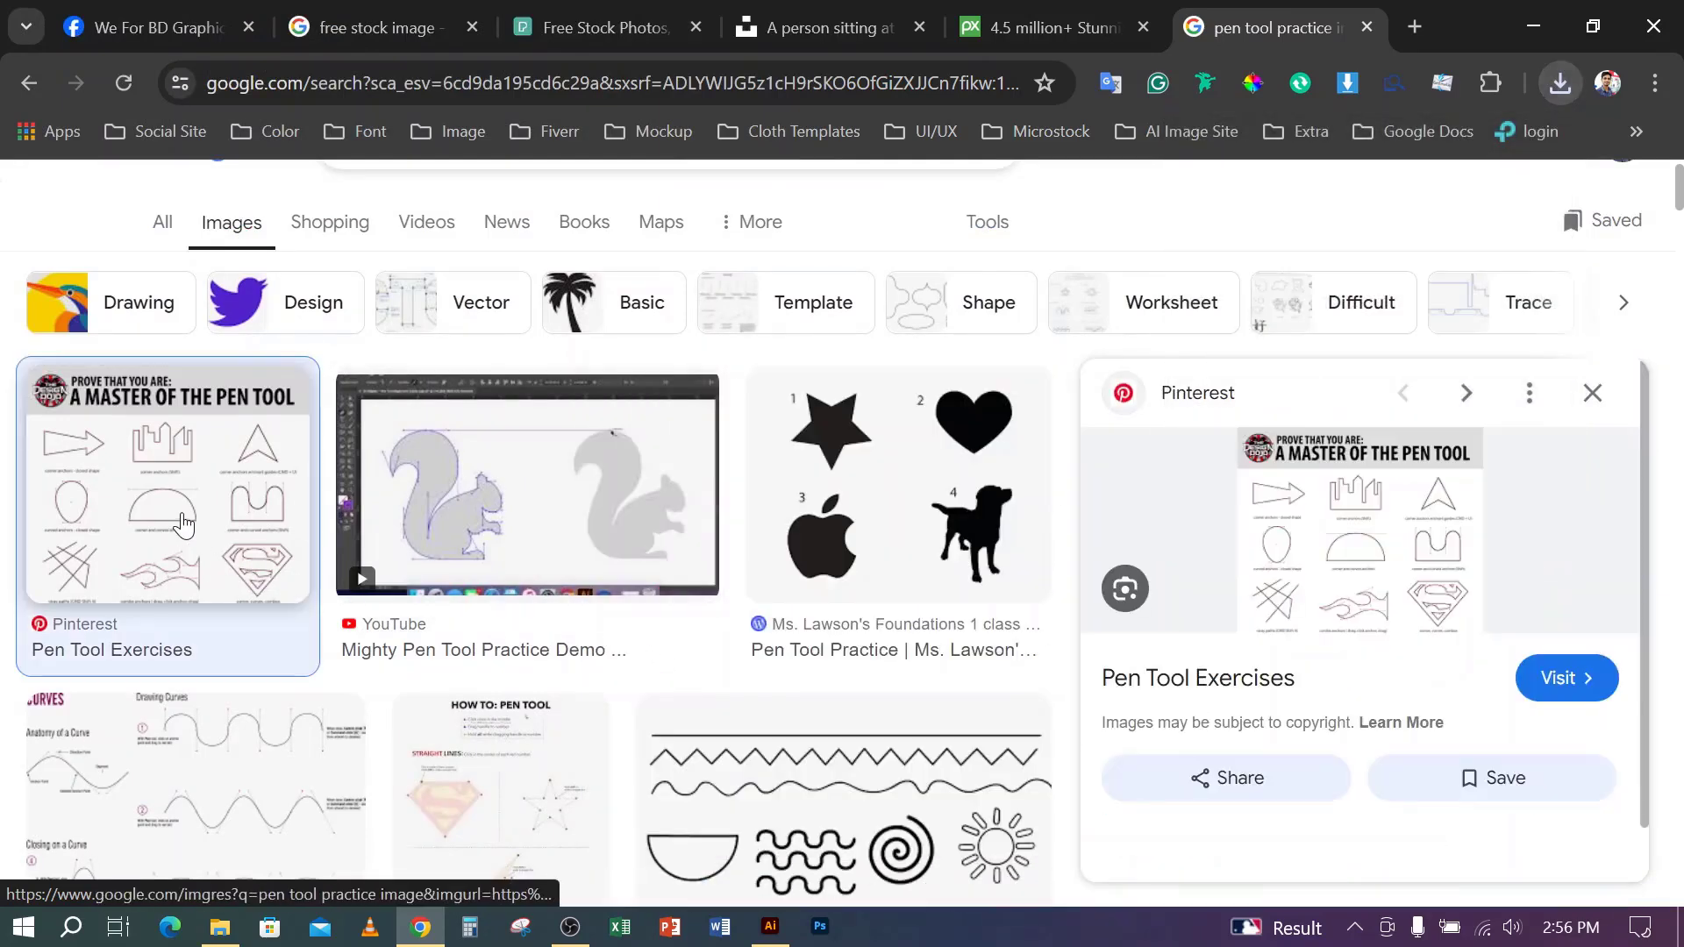
pyautogui.scroll(-1, 1070, 540)
pyautogui.scroll(-6, 1070, 540)
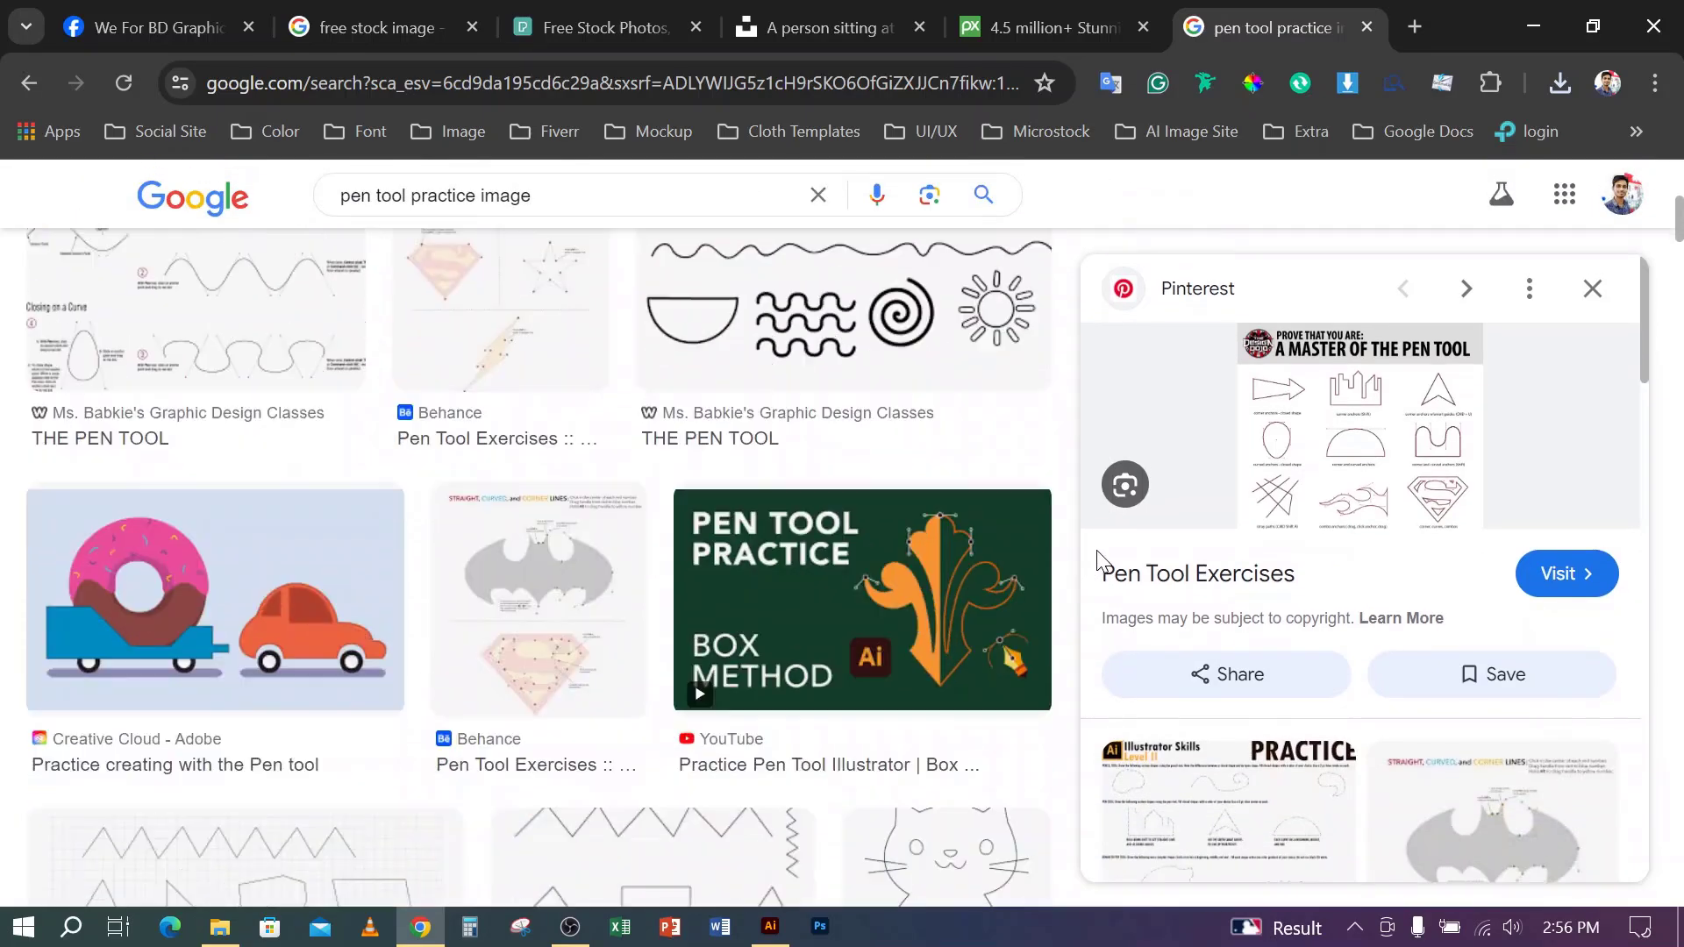
pyautogui.click(1589, 287)
pyautogui.scroll(-8, 1277, 474)
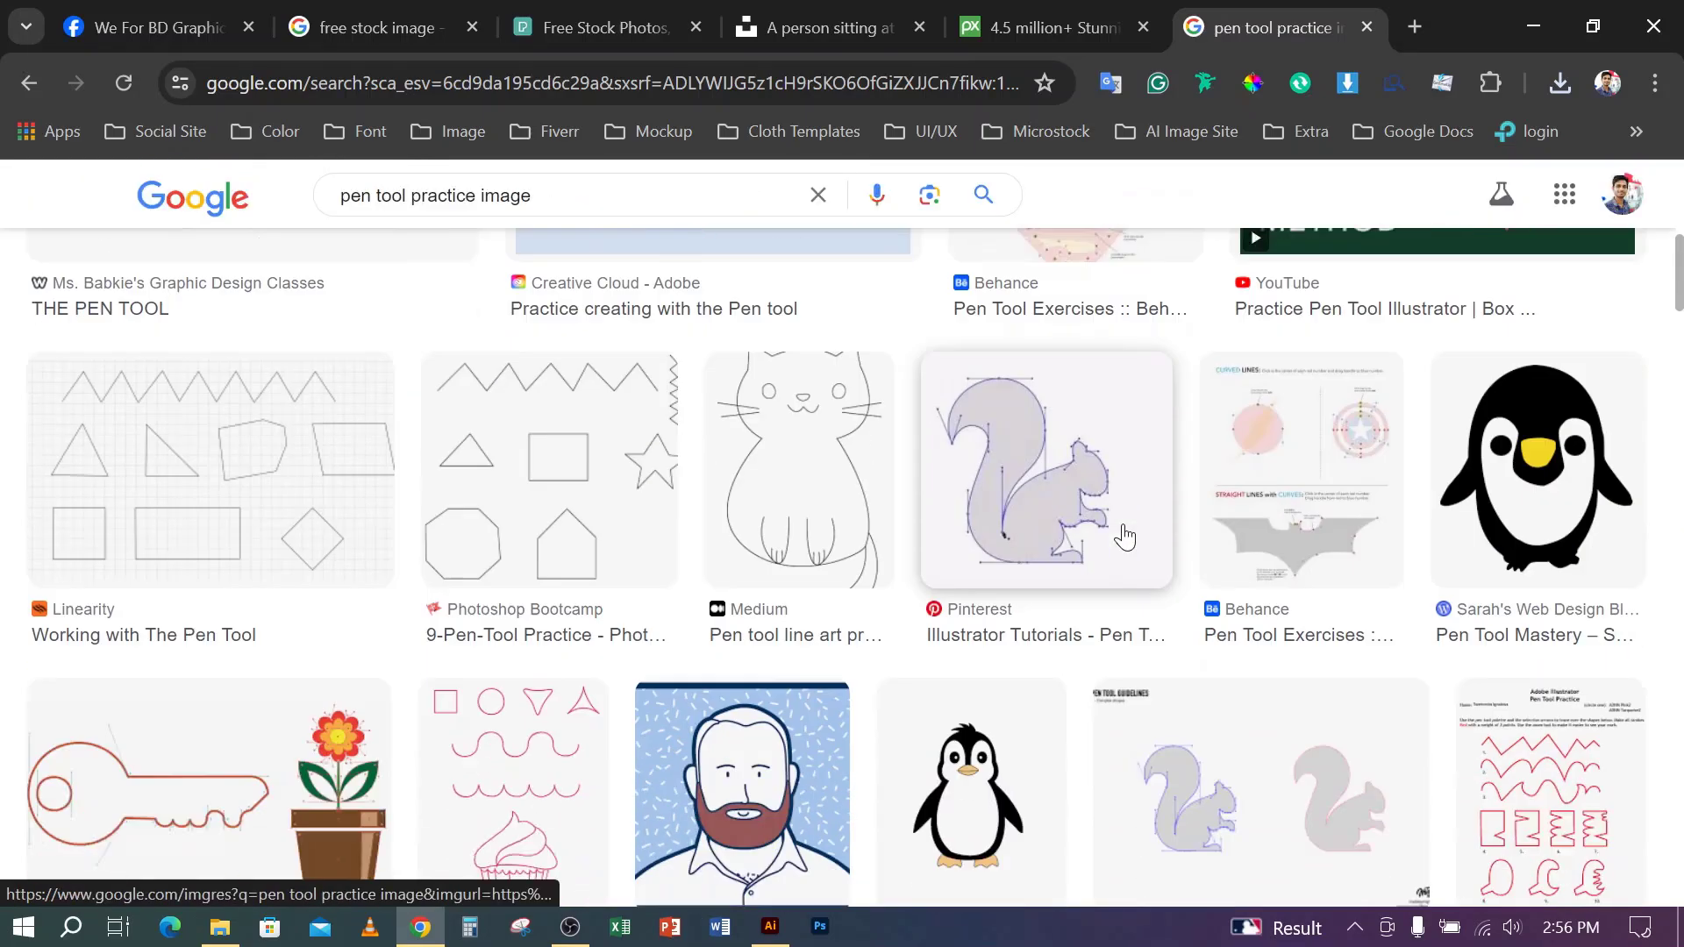
pyautogui.scroll(-7, 998, 517)
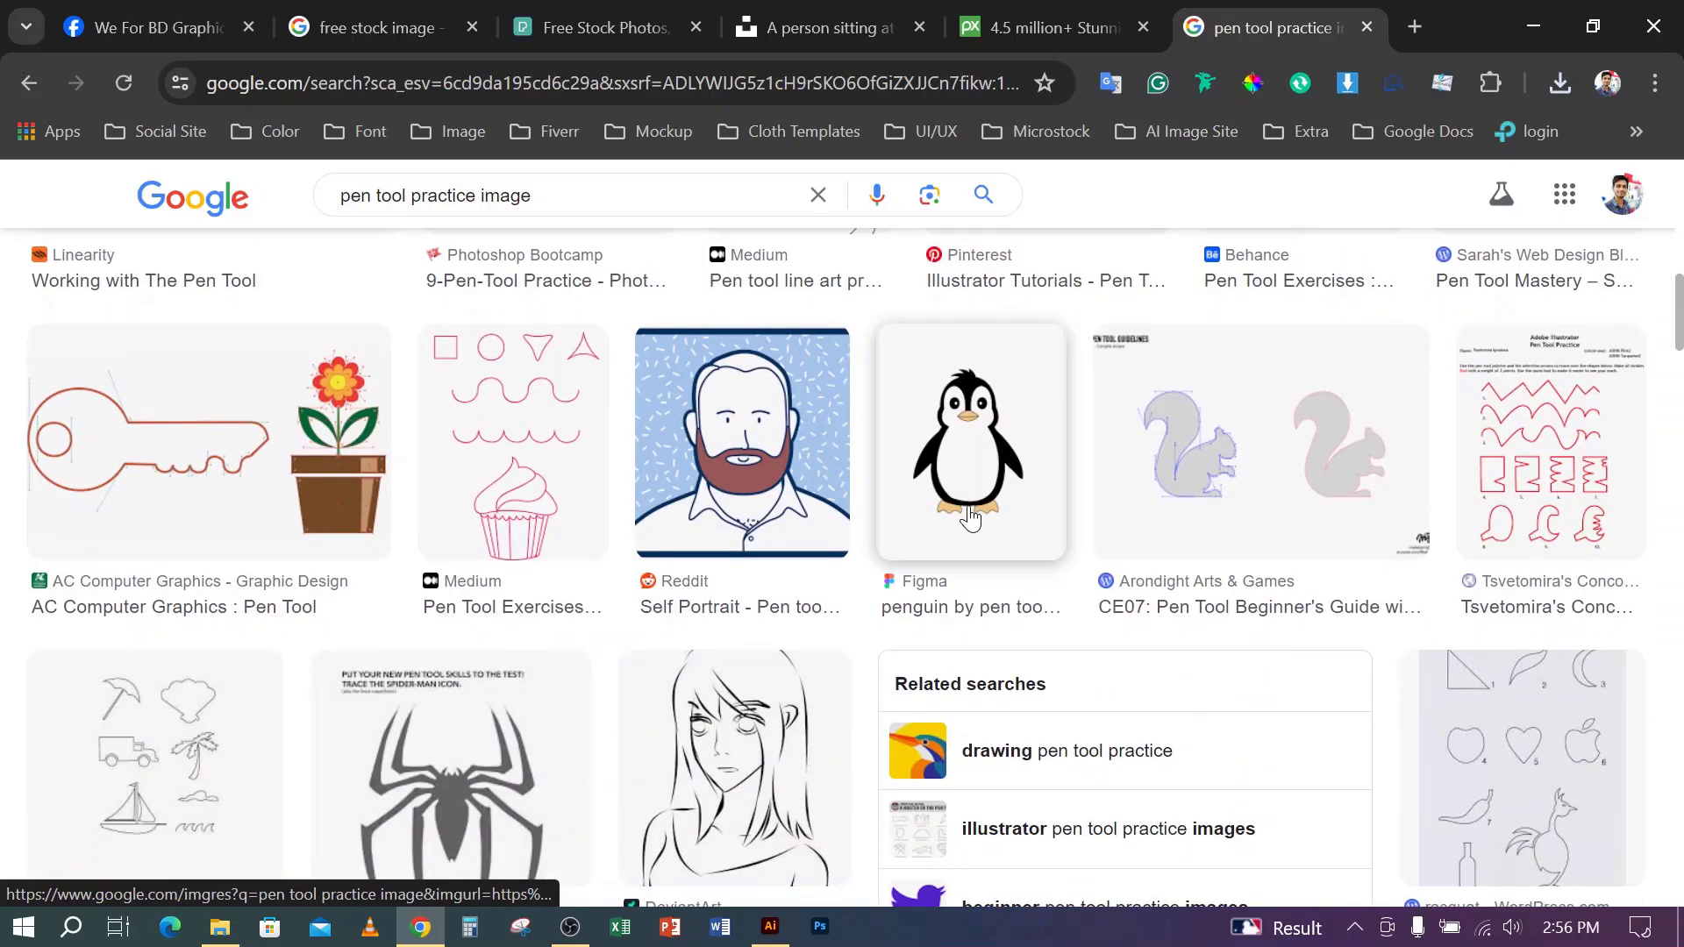
pyautogui.scroll(-6, 969, 517)
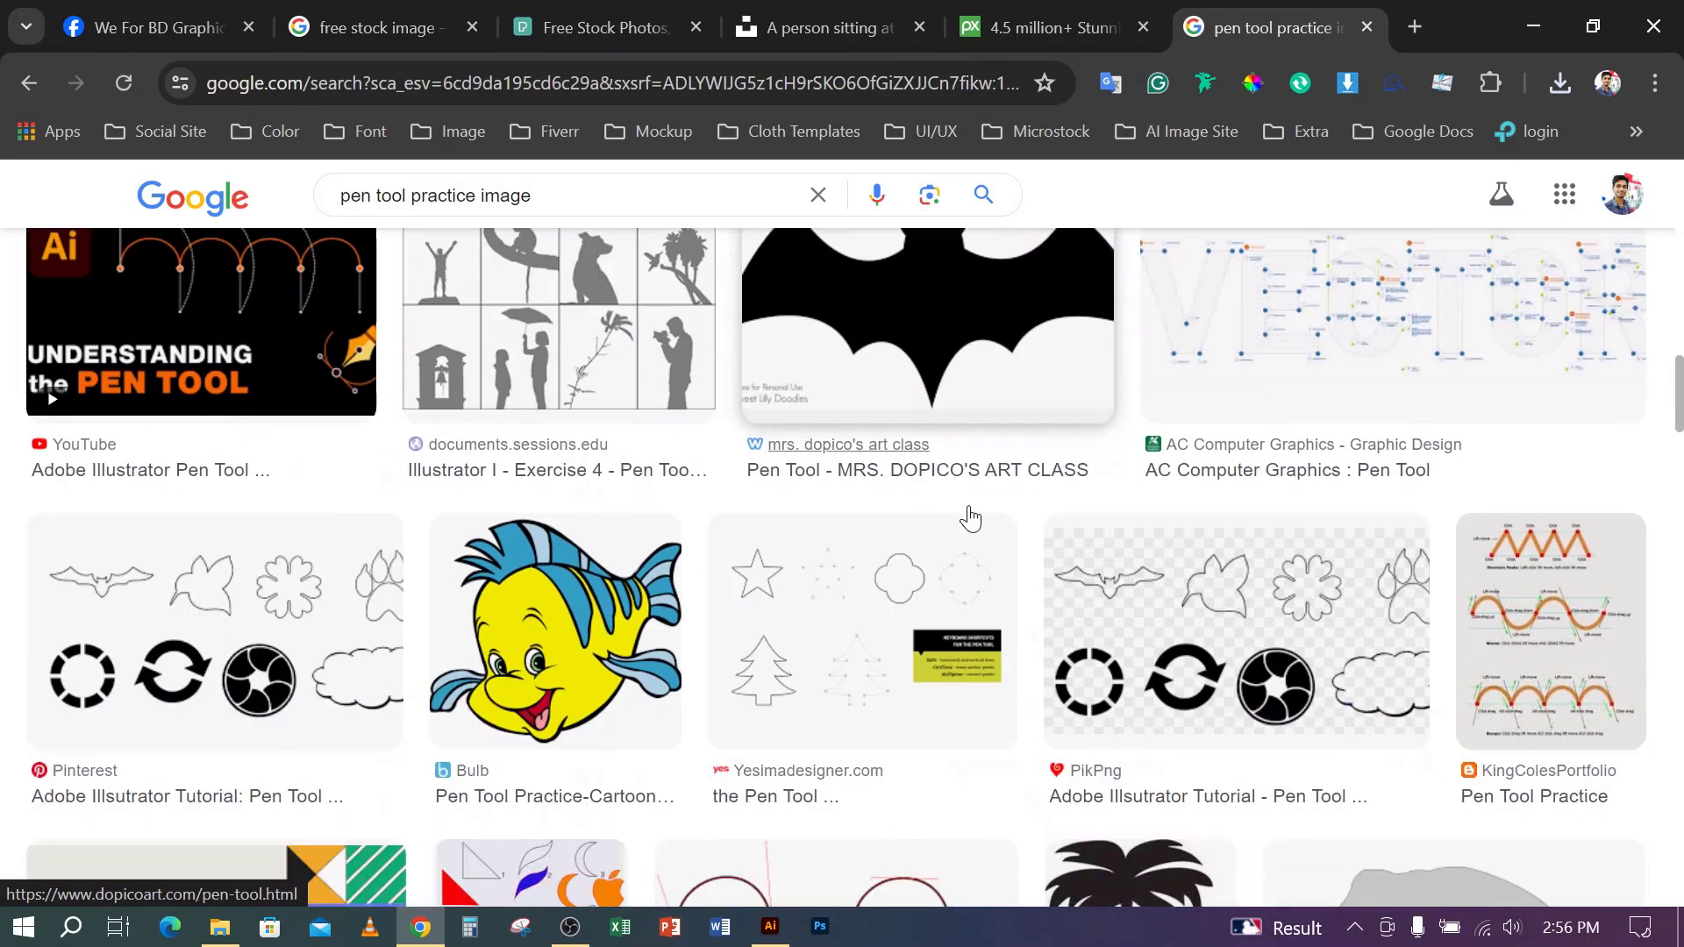
pyautogui.scroll(-5, 969, 517)
pyautogui.scroll(-3, 969, 518)
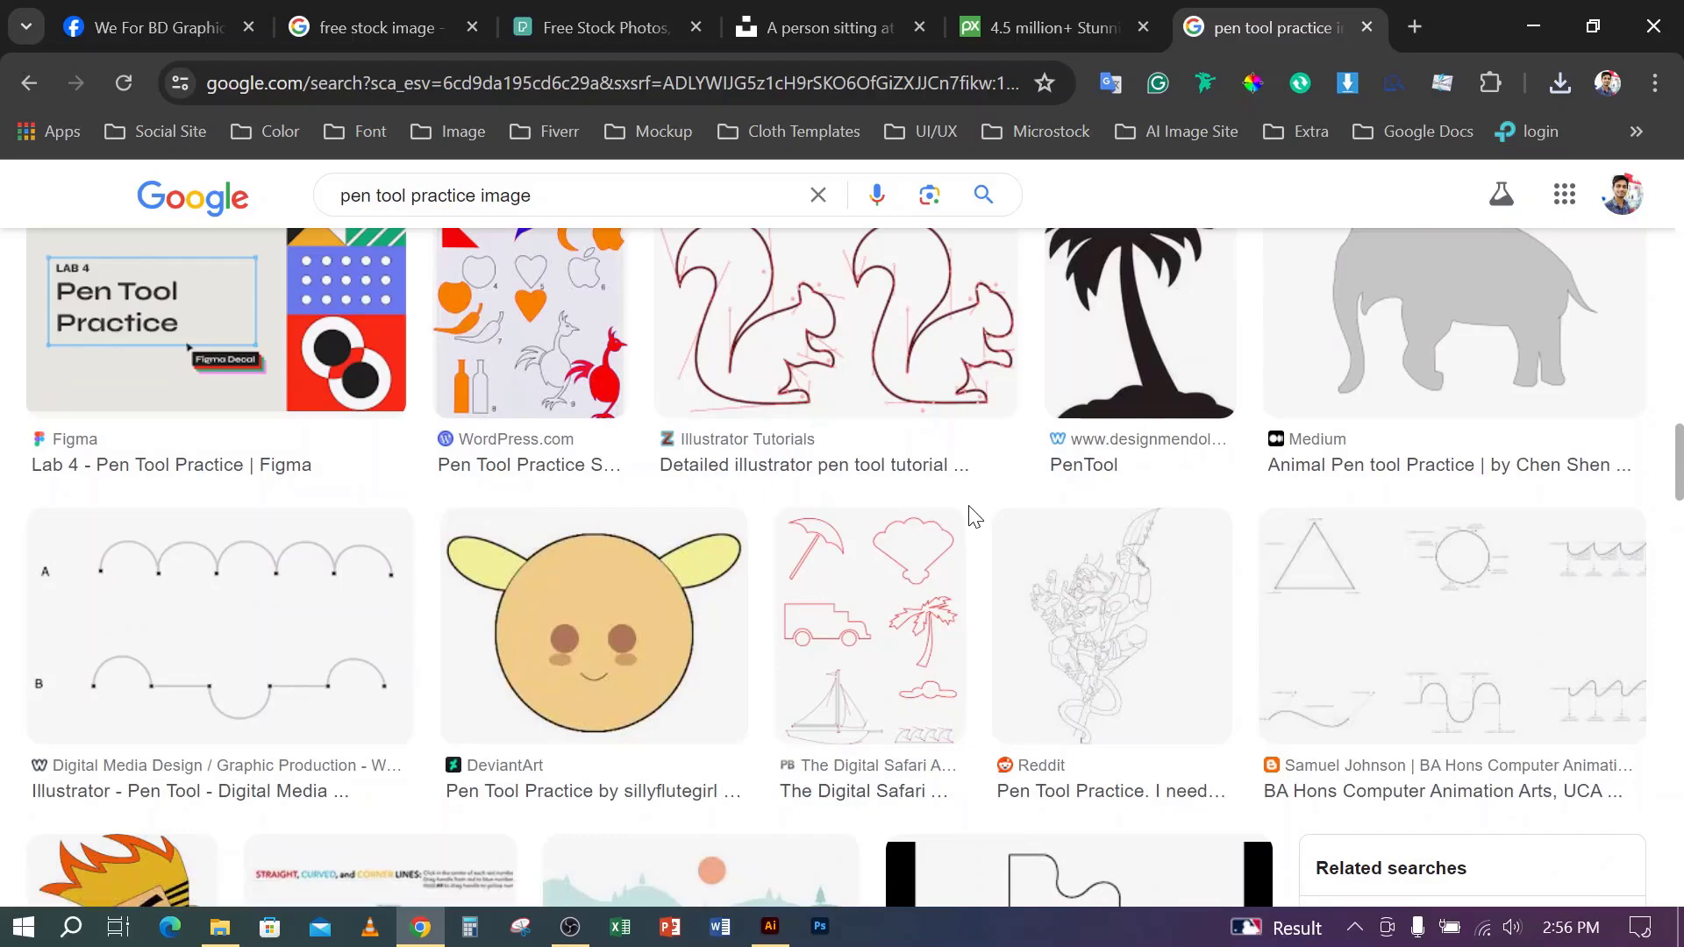
pyautogui.scroll(2, 969, 518)
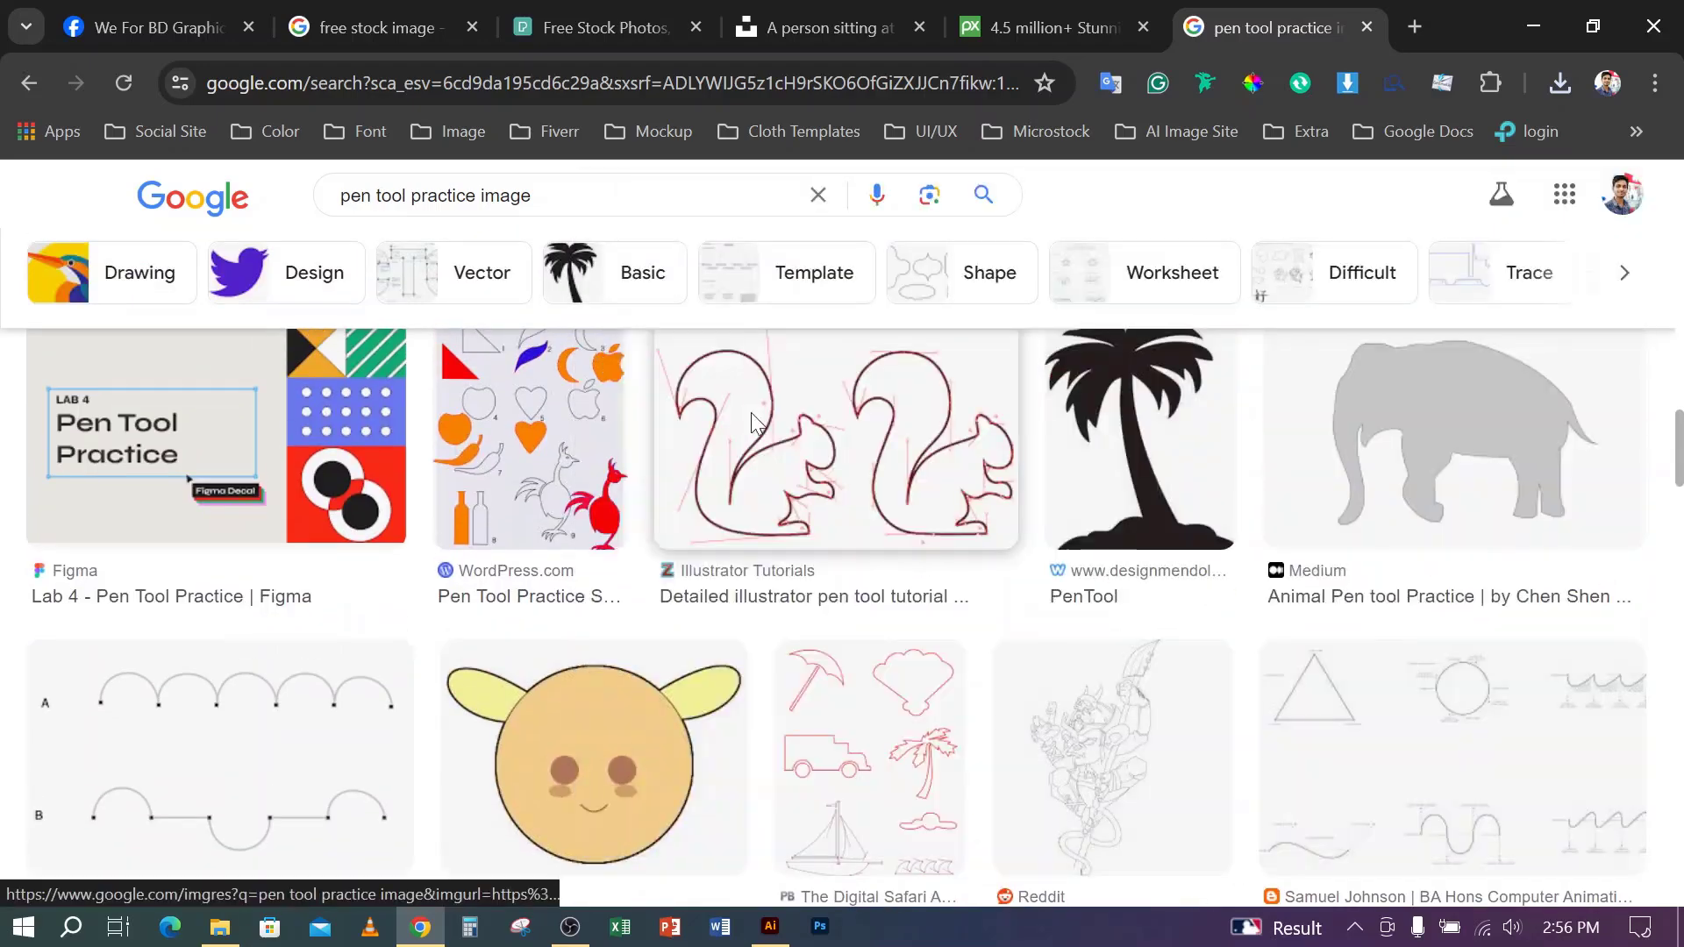
# - Save the Illustrator Tutorials two-squirrel outline image to the Downloads folder as the PNG file nokta-azalma-illustrator
pyautogui.click(751, 423)
pyautogui.rightClick(1279, 438)
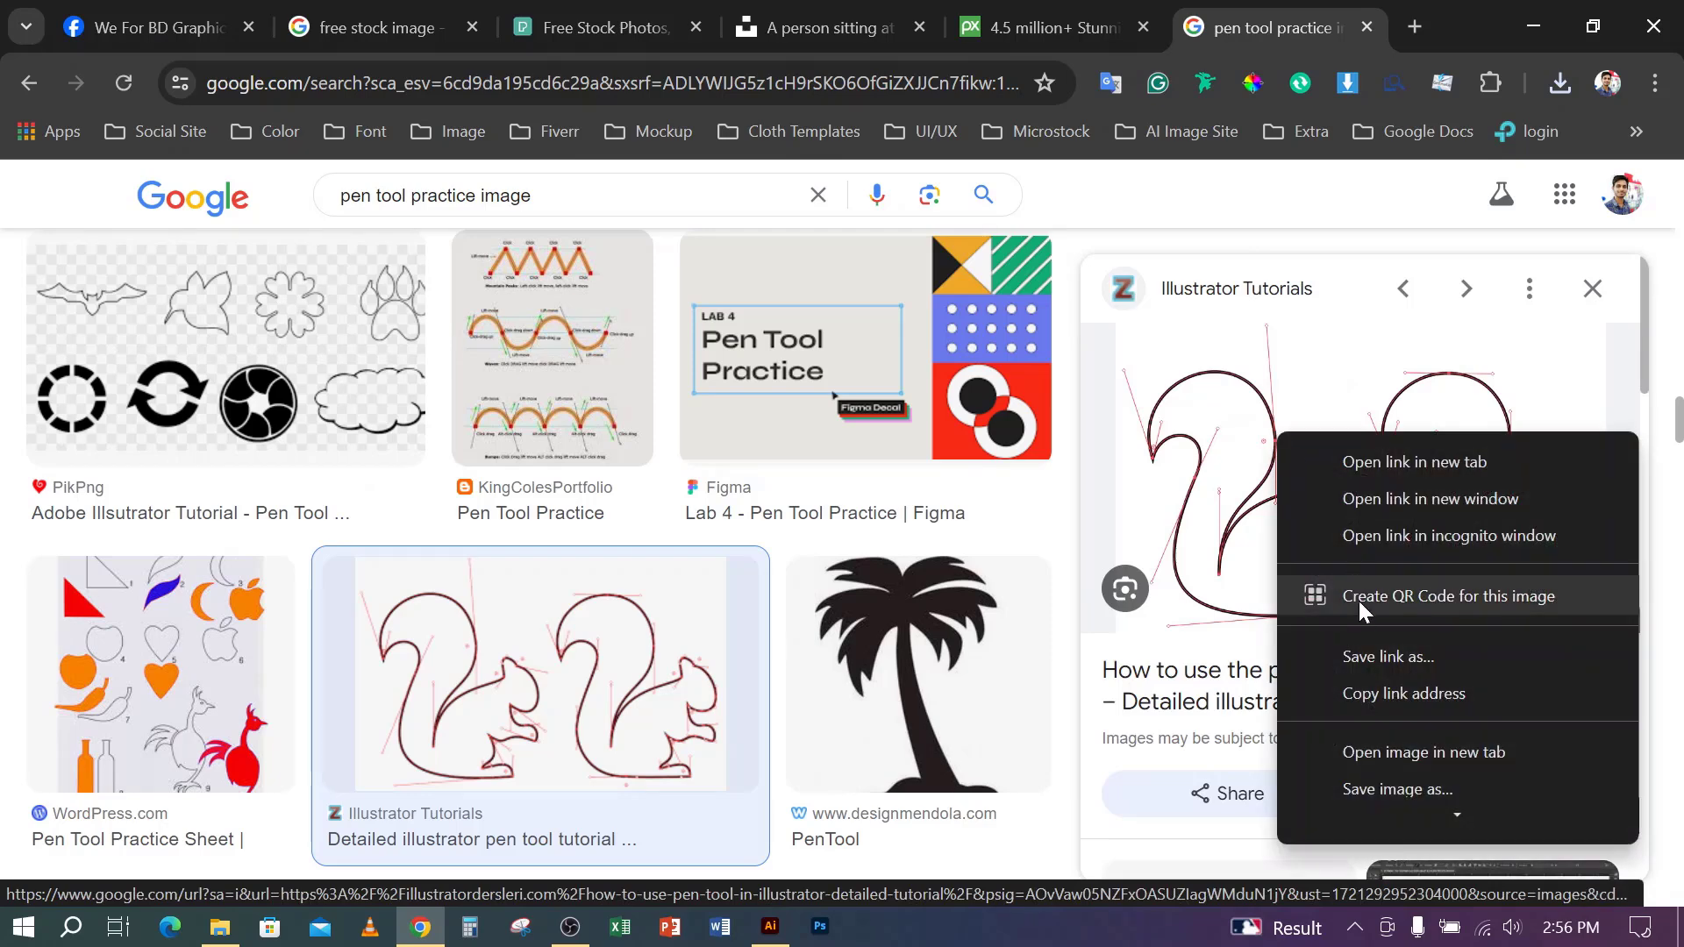
pyautogui.scroll(-2, 1365, 753)
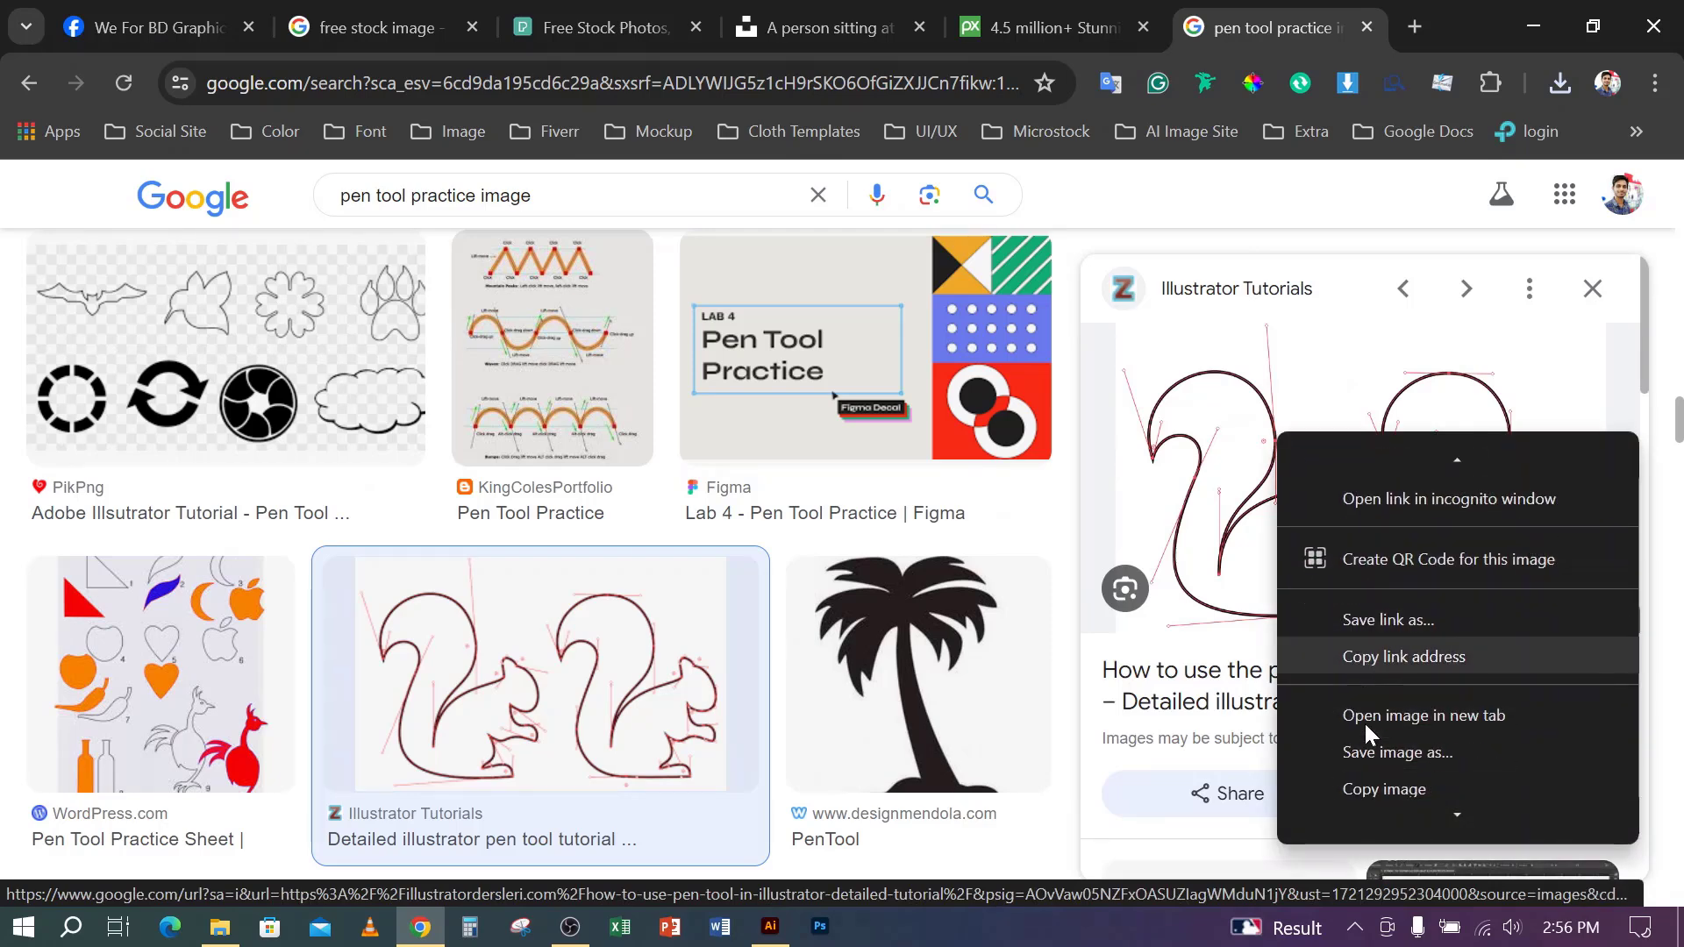
pyautogui.click(1365, 747)
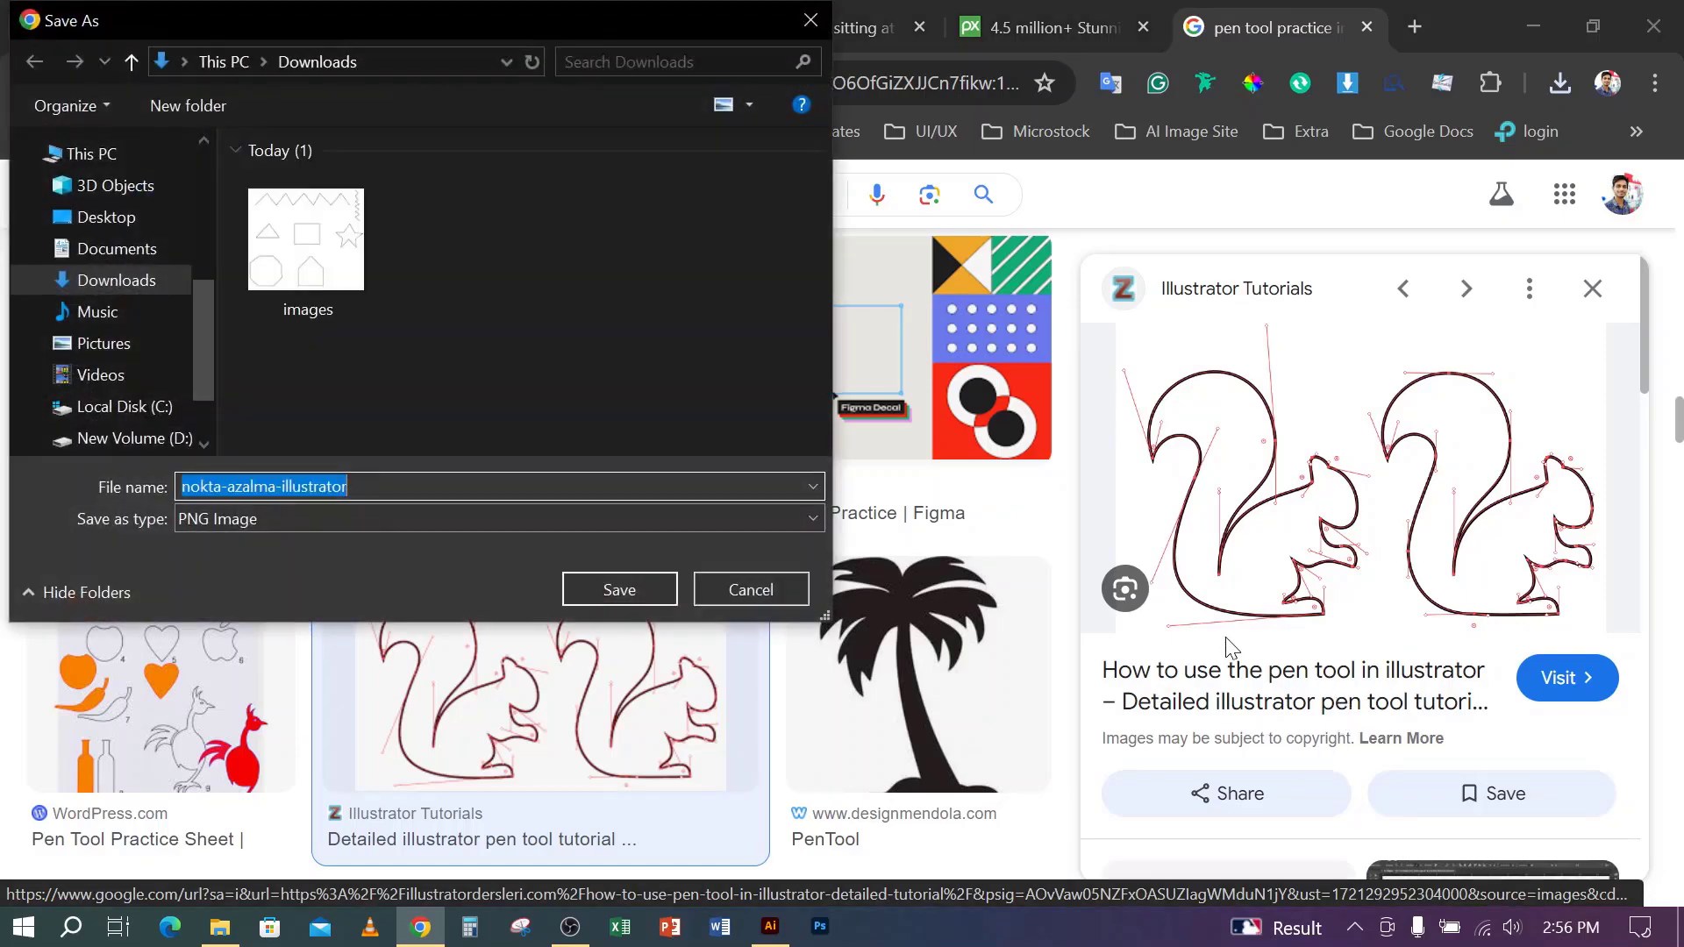
pyautogui.click(644, 598)
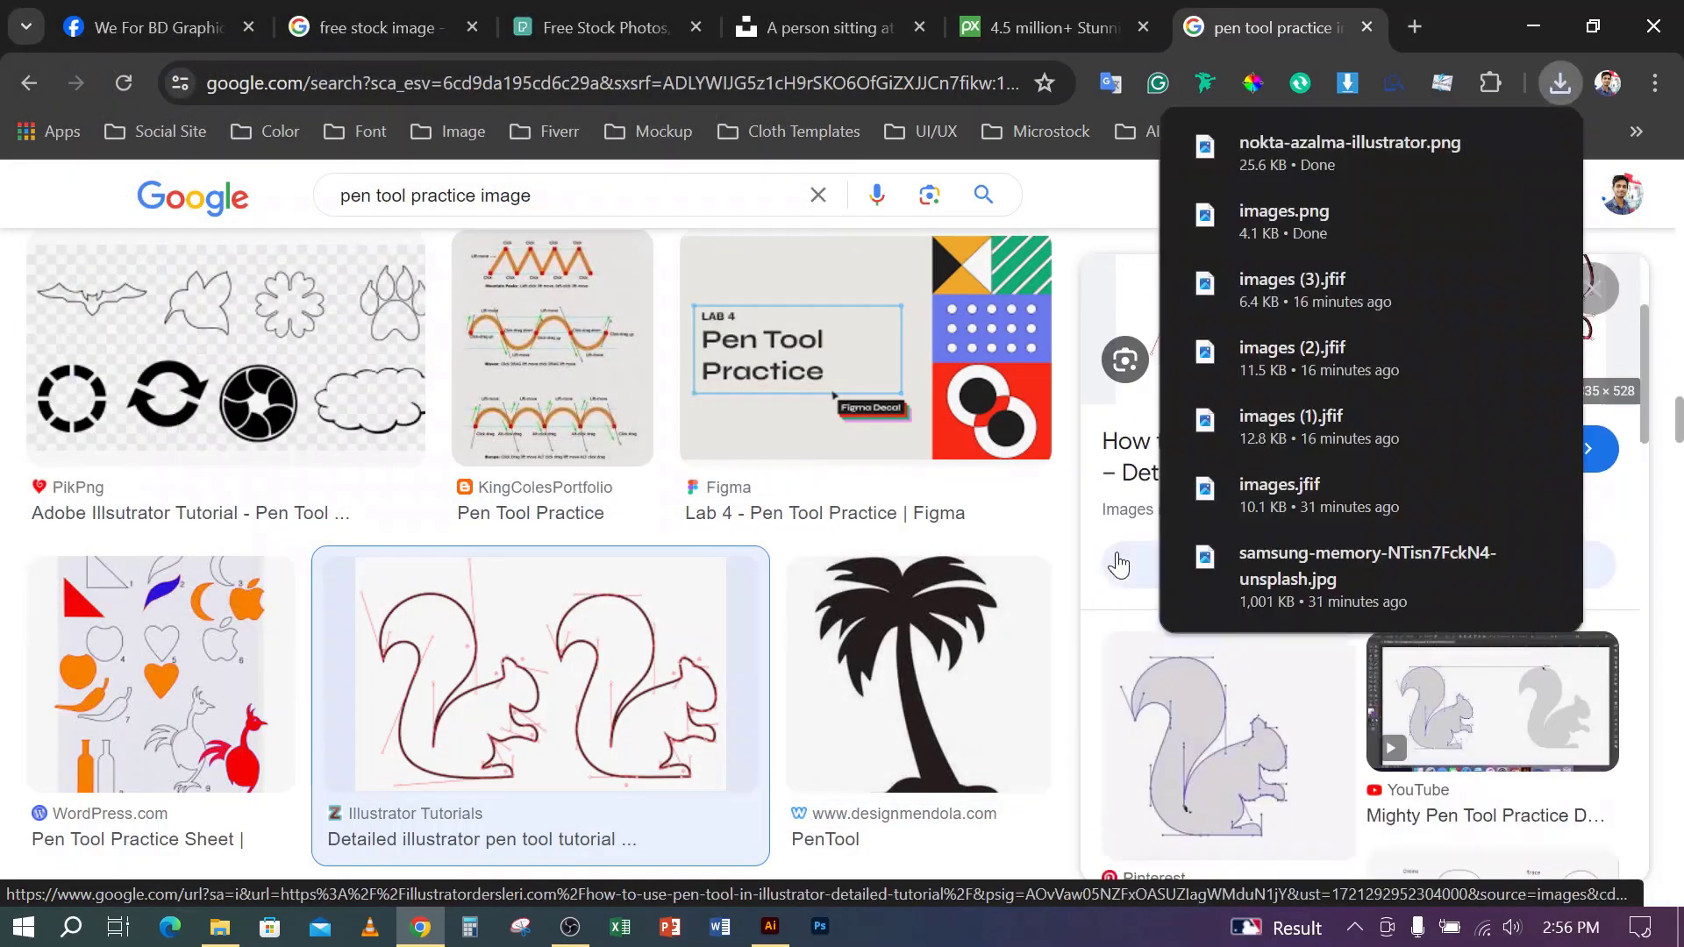
# - Find the LAM-Animation "Pen Tool" line and curve exercise image and save it to Downloads as the JPEG file drawing-with-the-pen_orig
pyautogui.scroll(-2, 1120, 569)
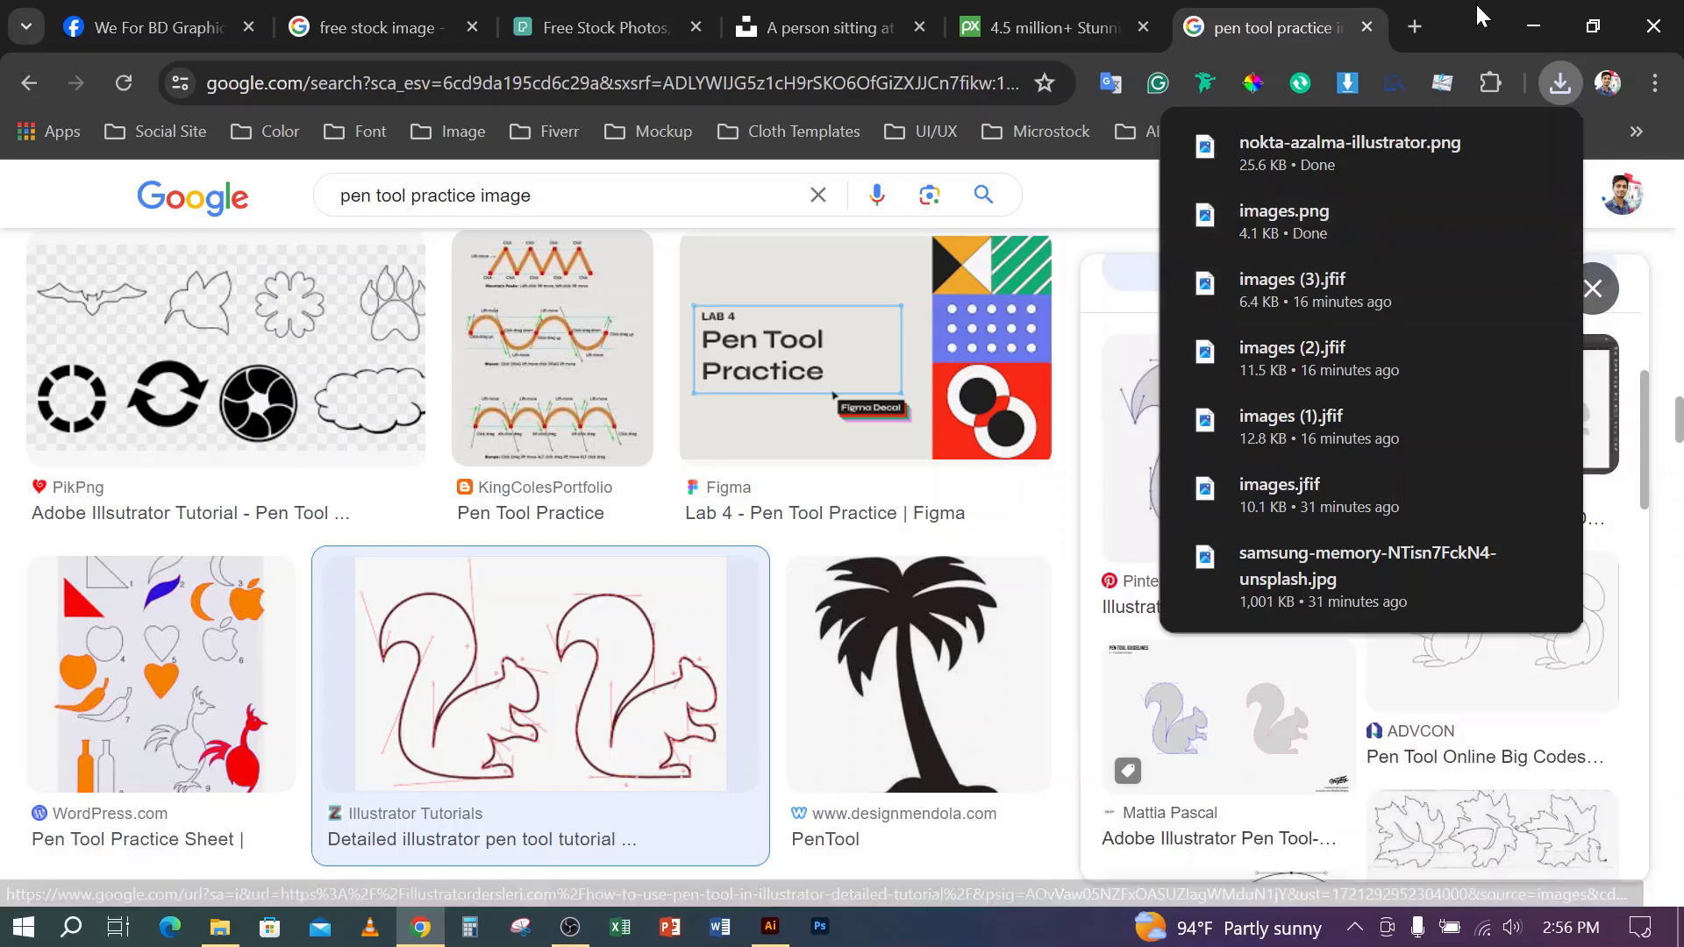
pyautogui.scroll(-3, 1422, 400)
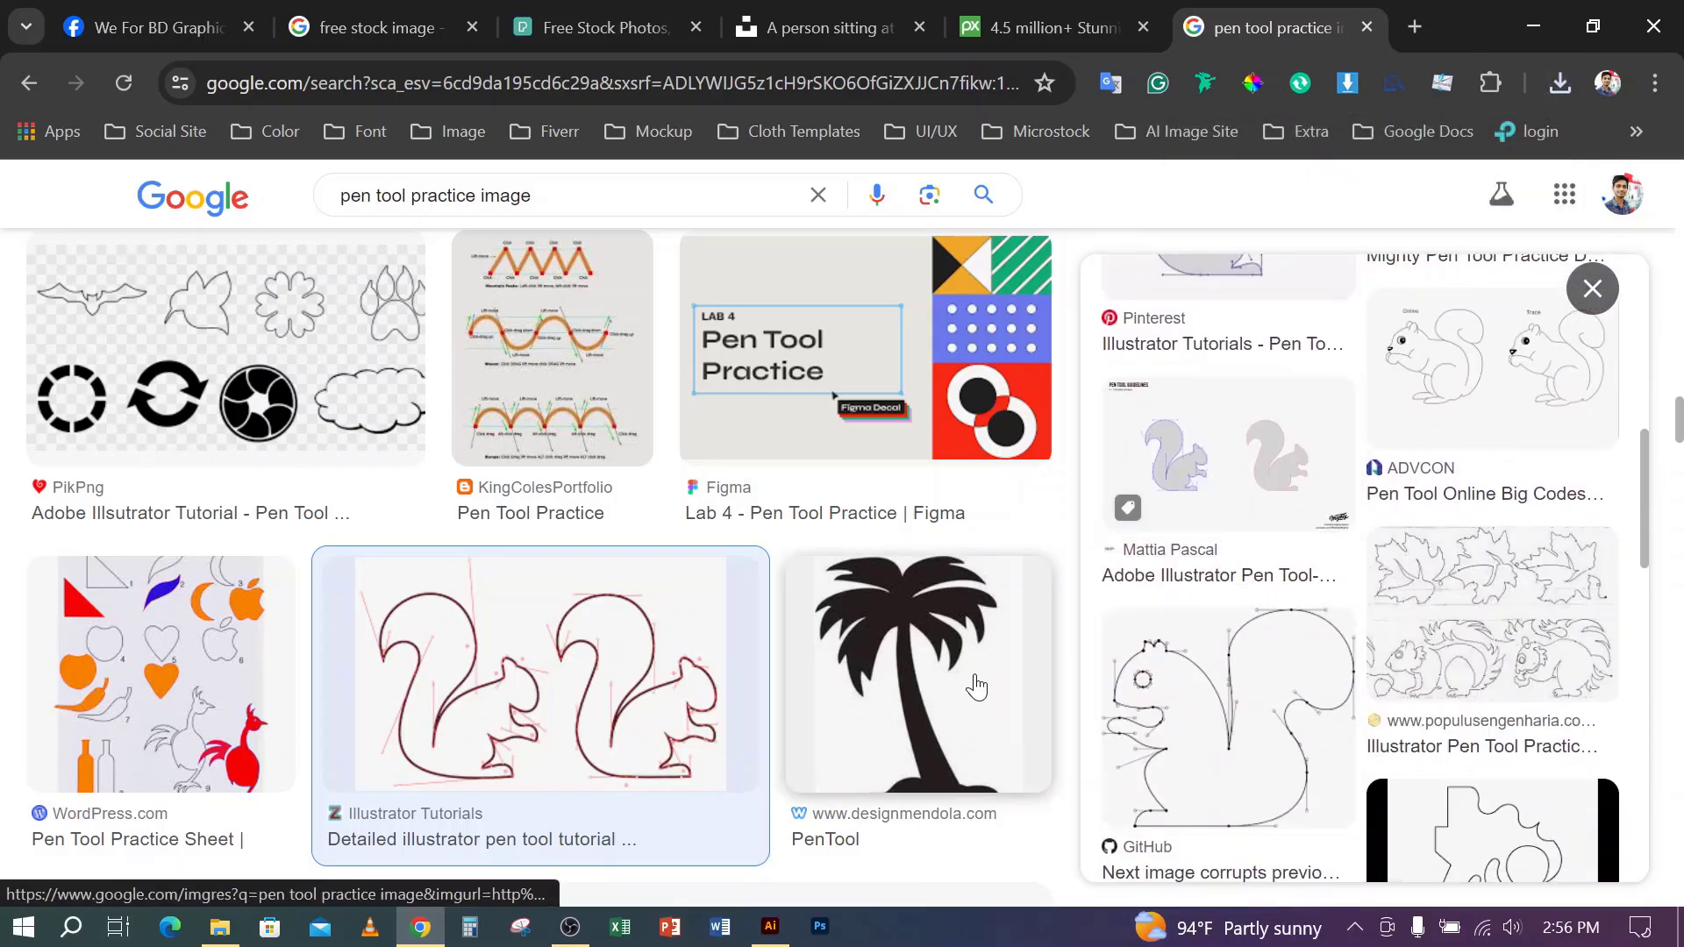
pyautogui.click(1593, 288)
pyautogui.scroll(-5, 840, 611)
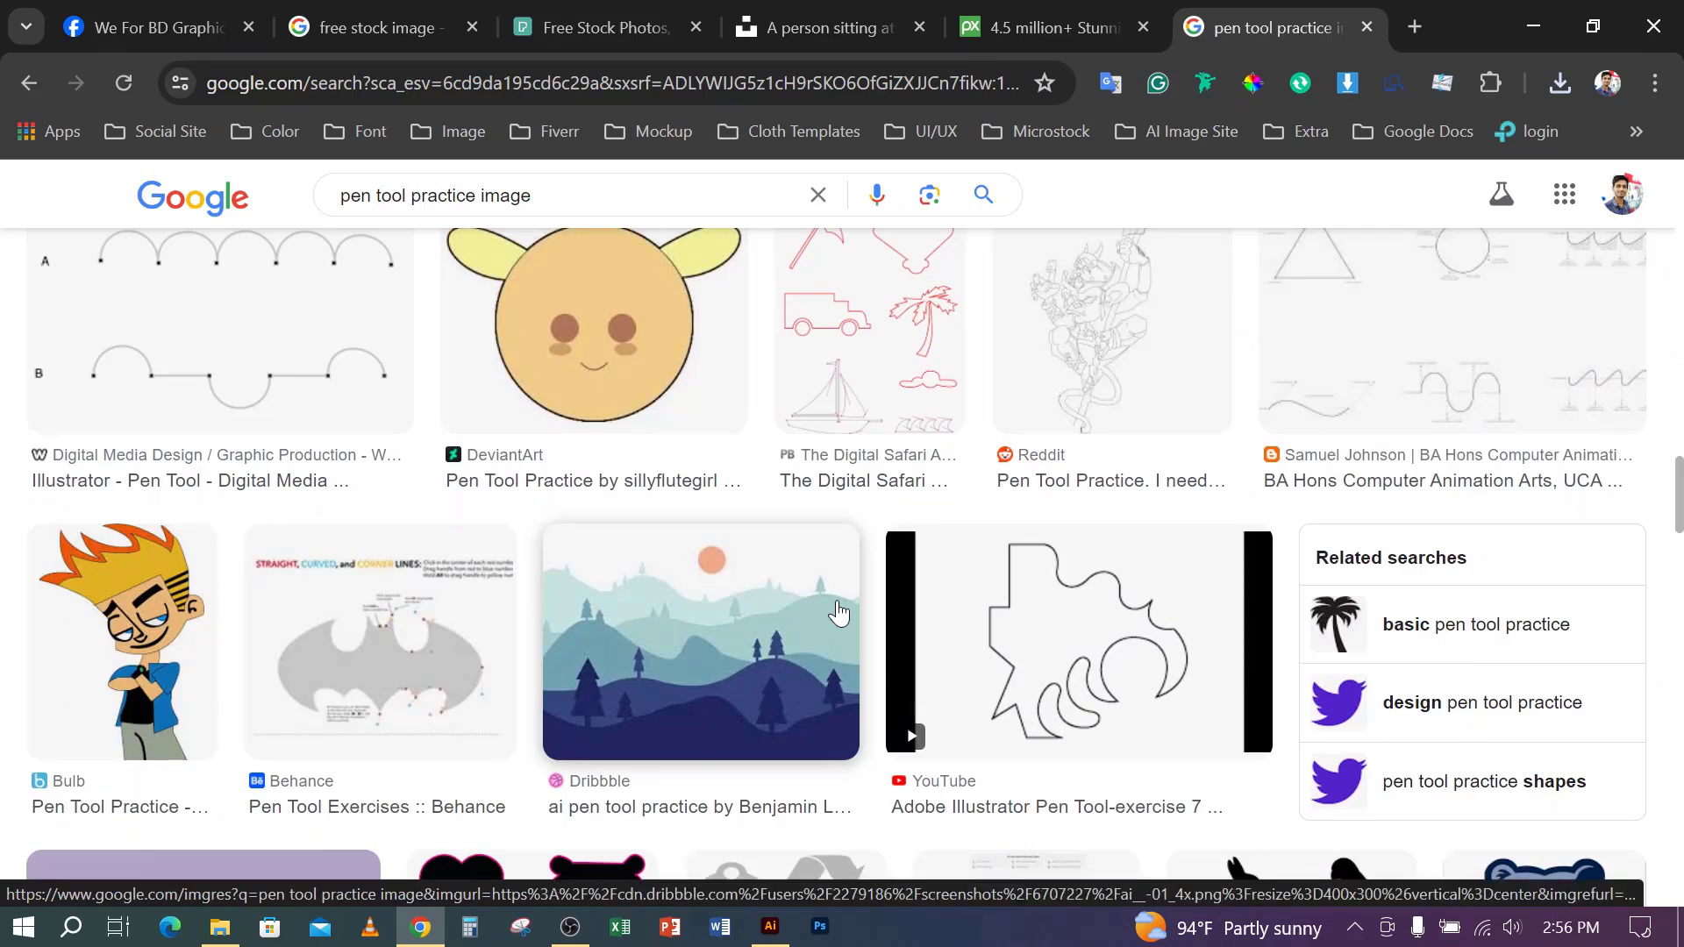
pyautogui.scroll(-1, 839, 611)
pyautogui.scroll(-5, 838, 612)
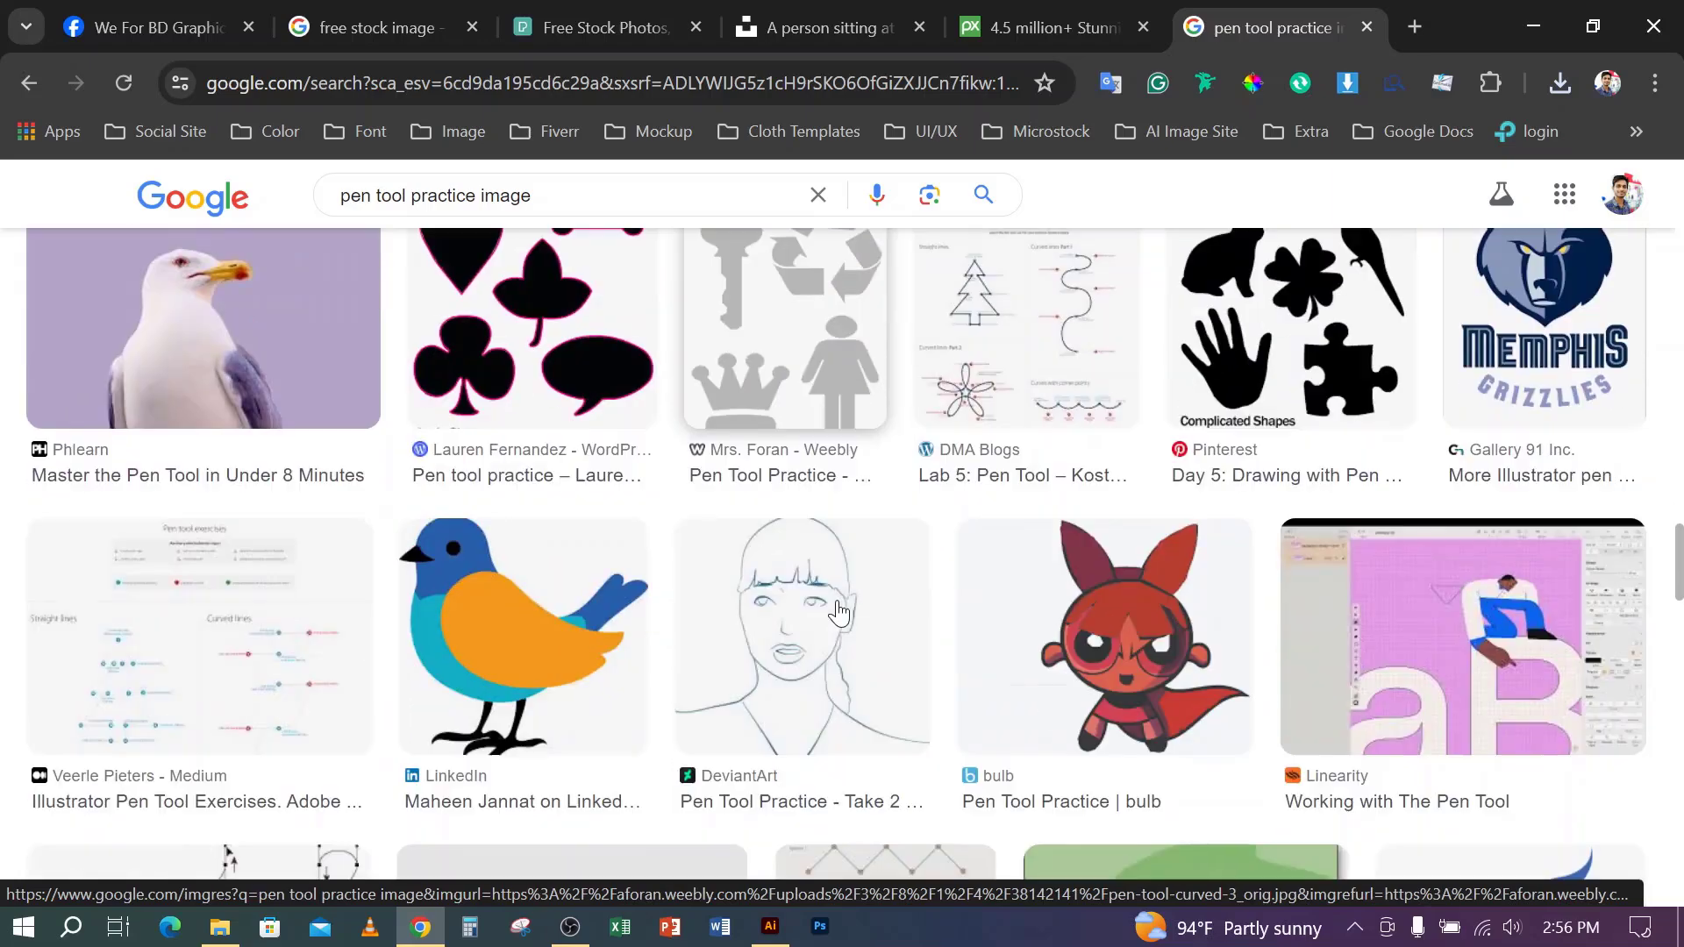
pyautogui.scroll(-2, 839, 611)
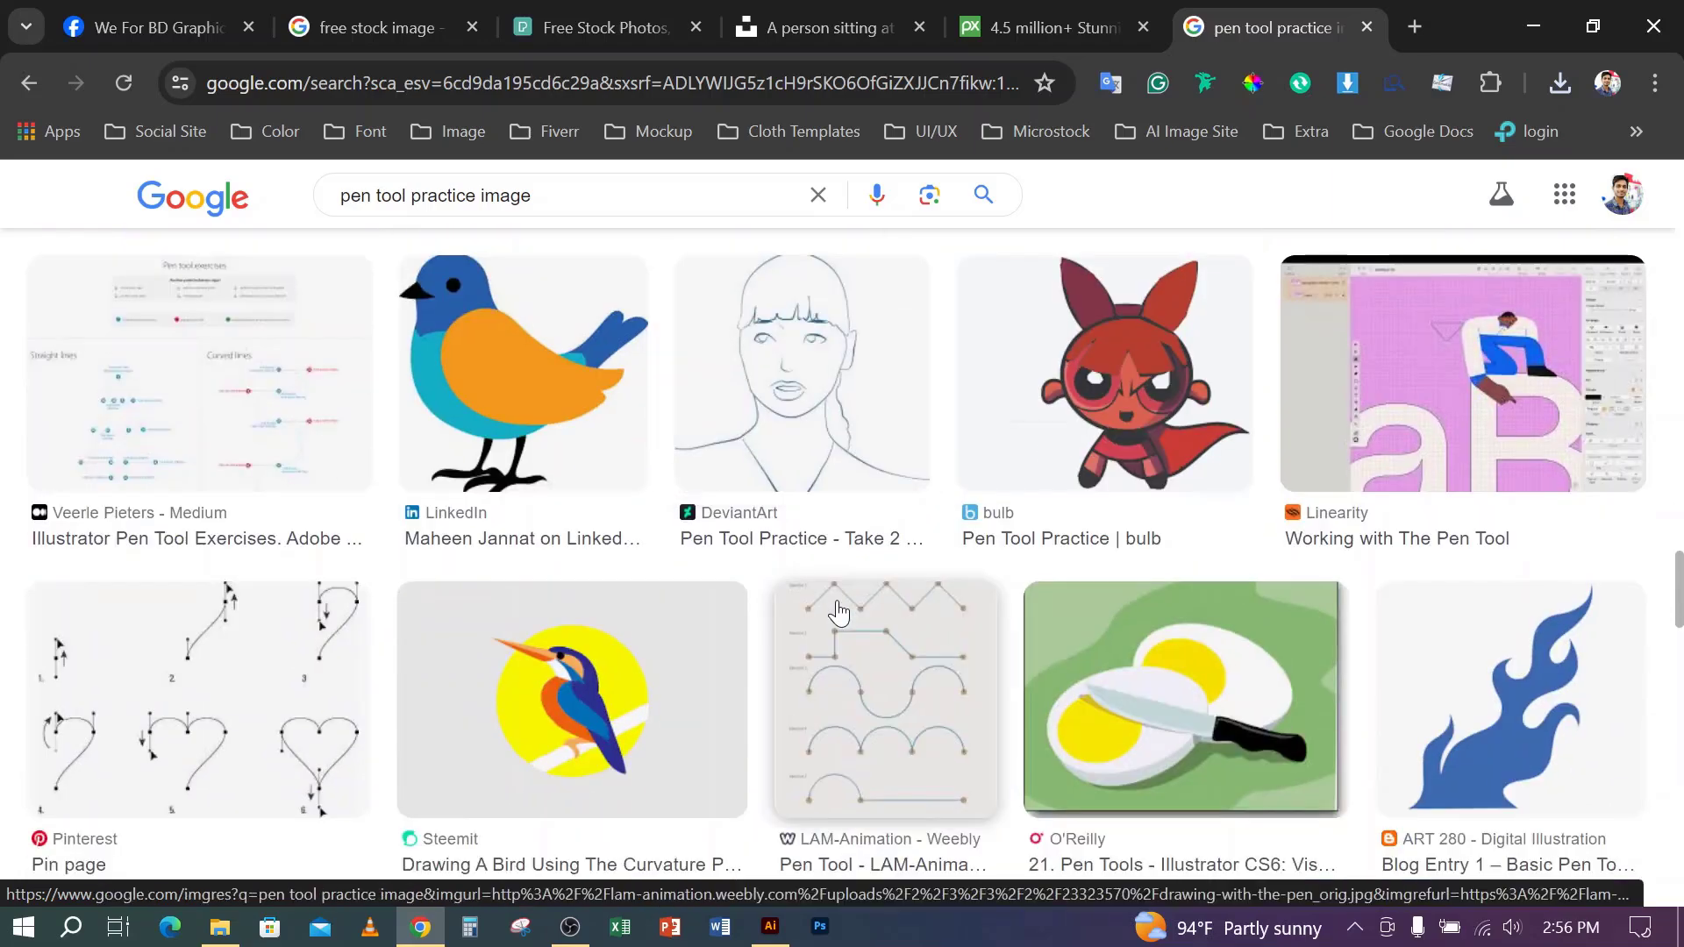
pyautogui.click(858, 682)
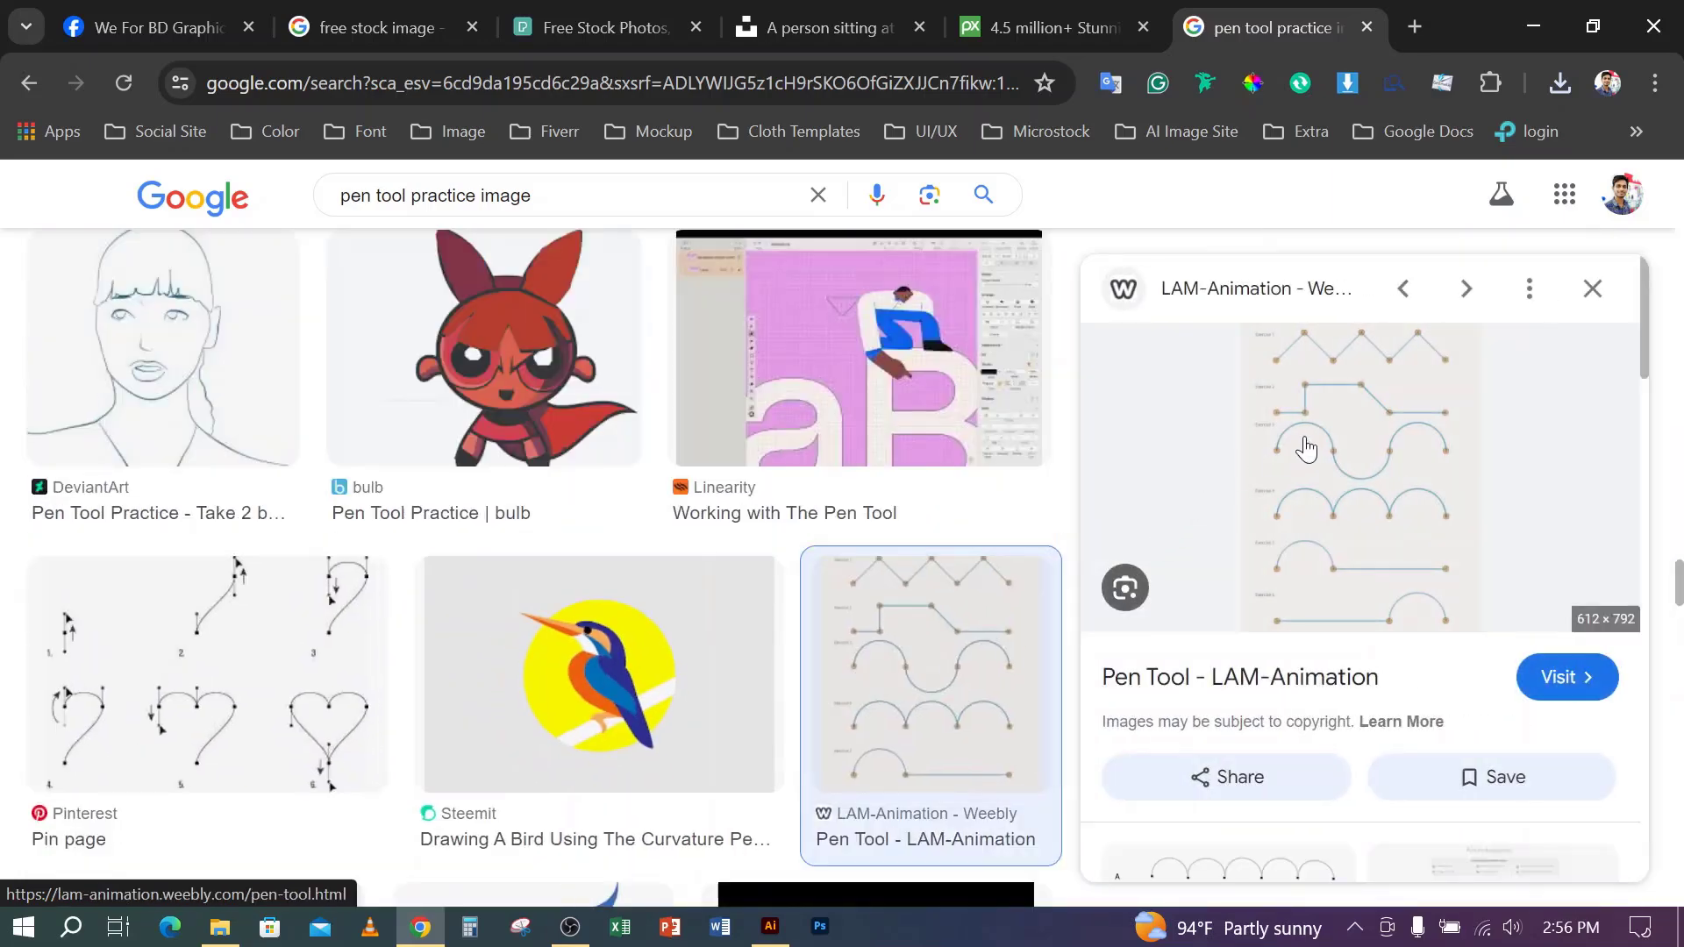
pyautogui.rightClick(1371, 400)
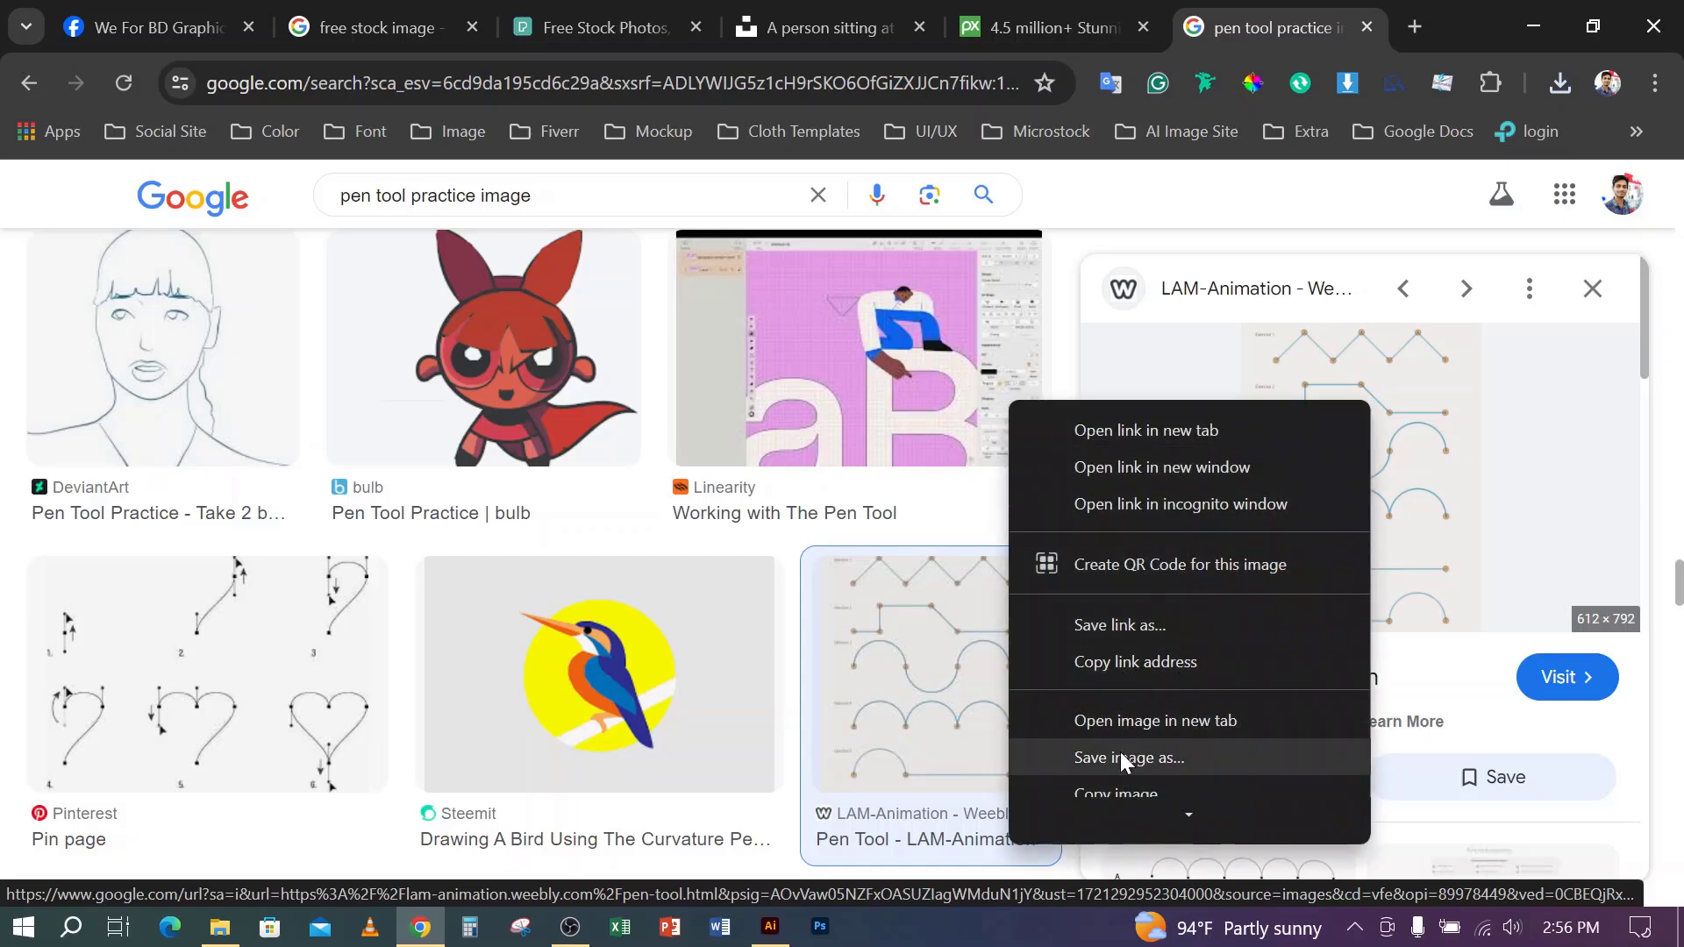
pyautogui.click(1119, 751)
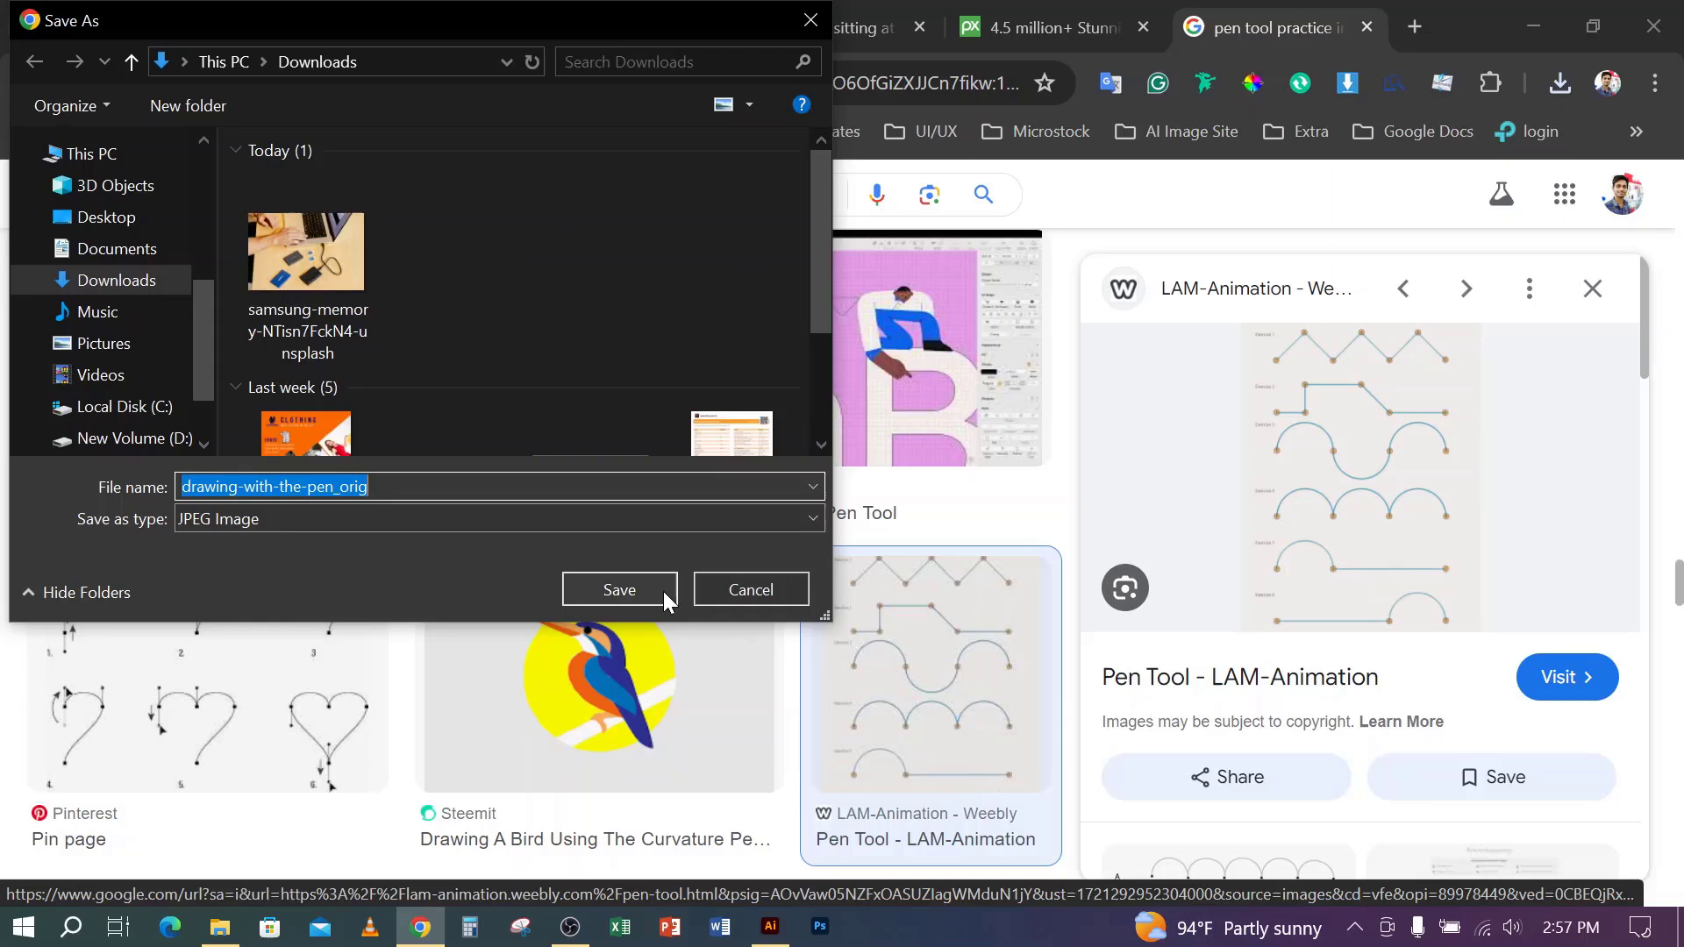
pyautogui.click(663, 591)
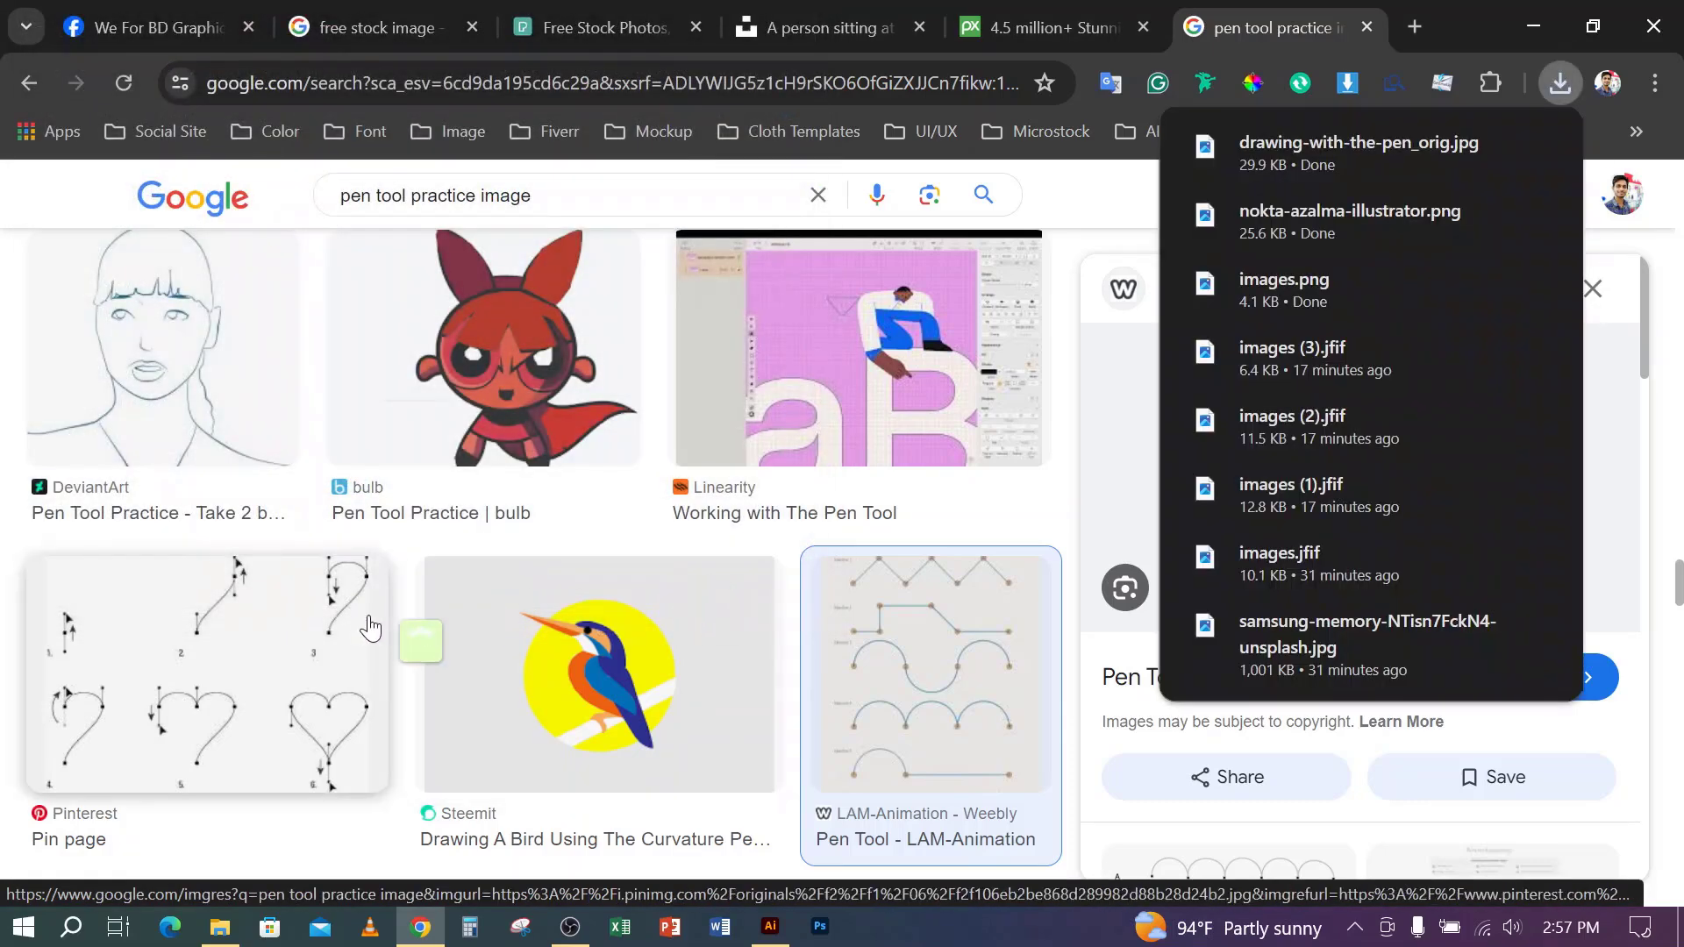
# - Leave the Google image results and return to the Untitled-2 document in Illustrator
pyautogui.scroll(-5, 365, 614)
pyautogui.scroll(-3, 355, 619)
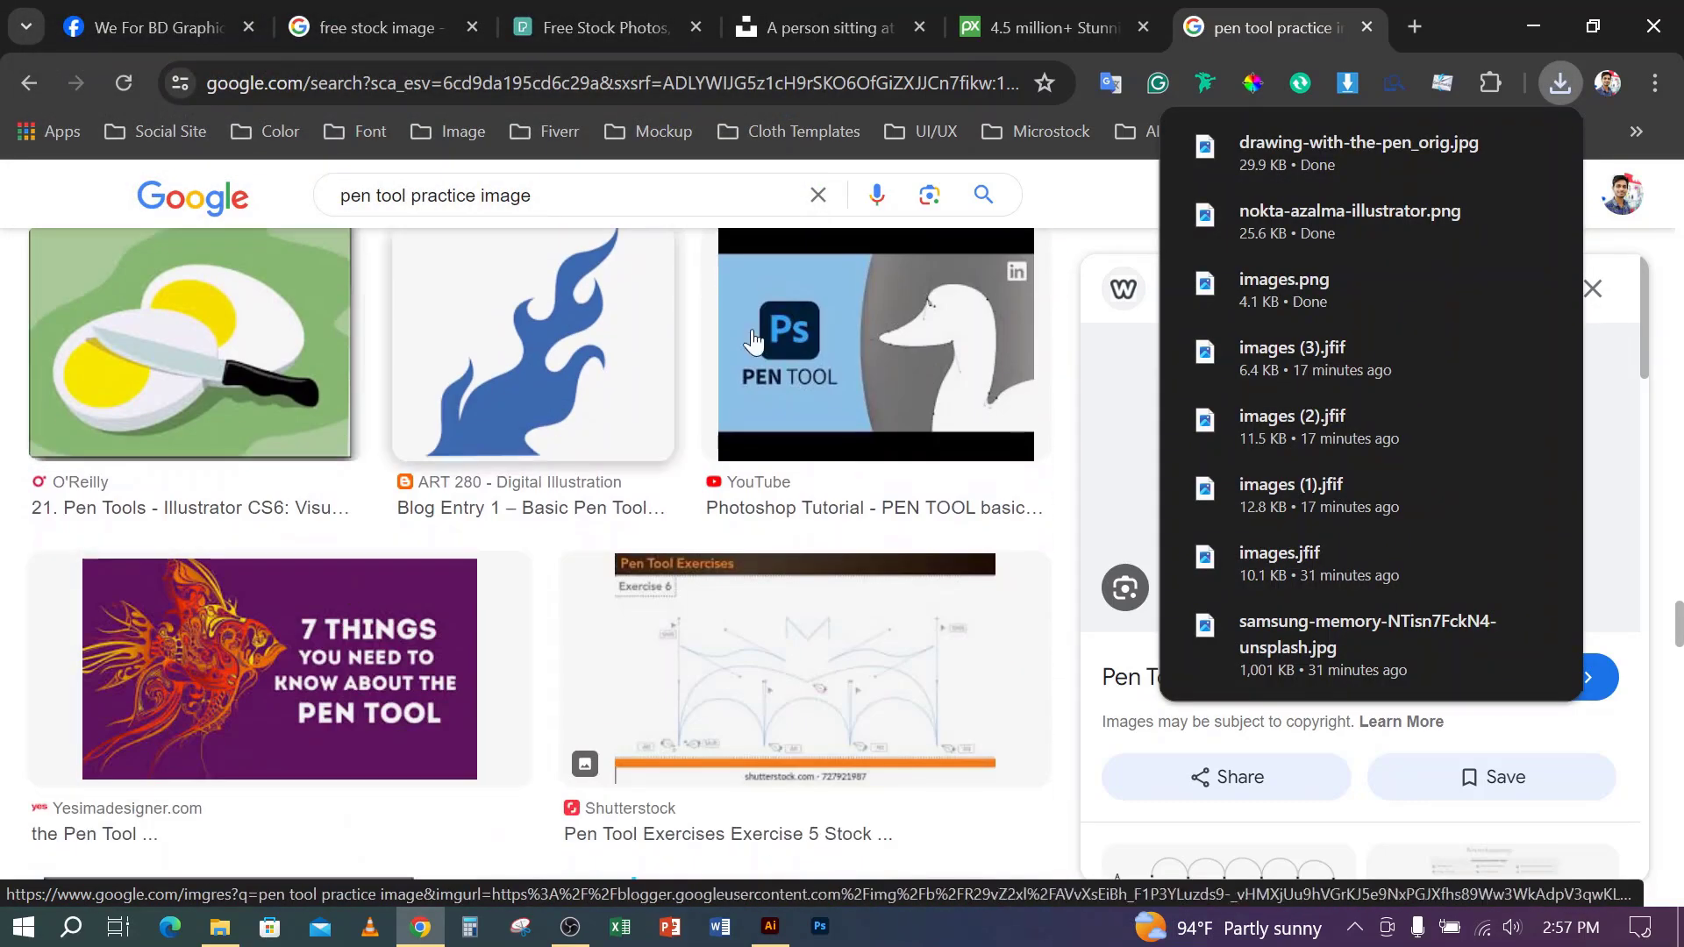
pyautogui.click(1528, 27)
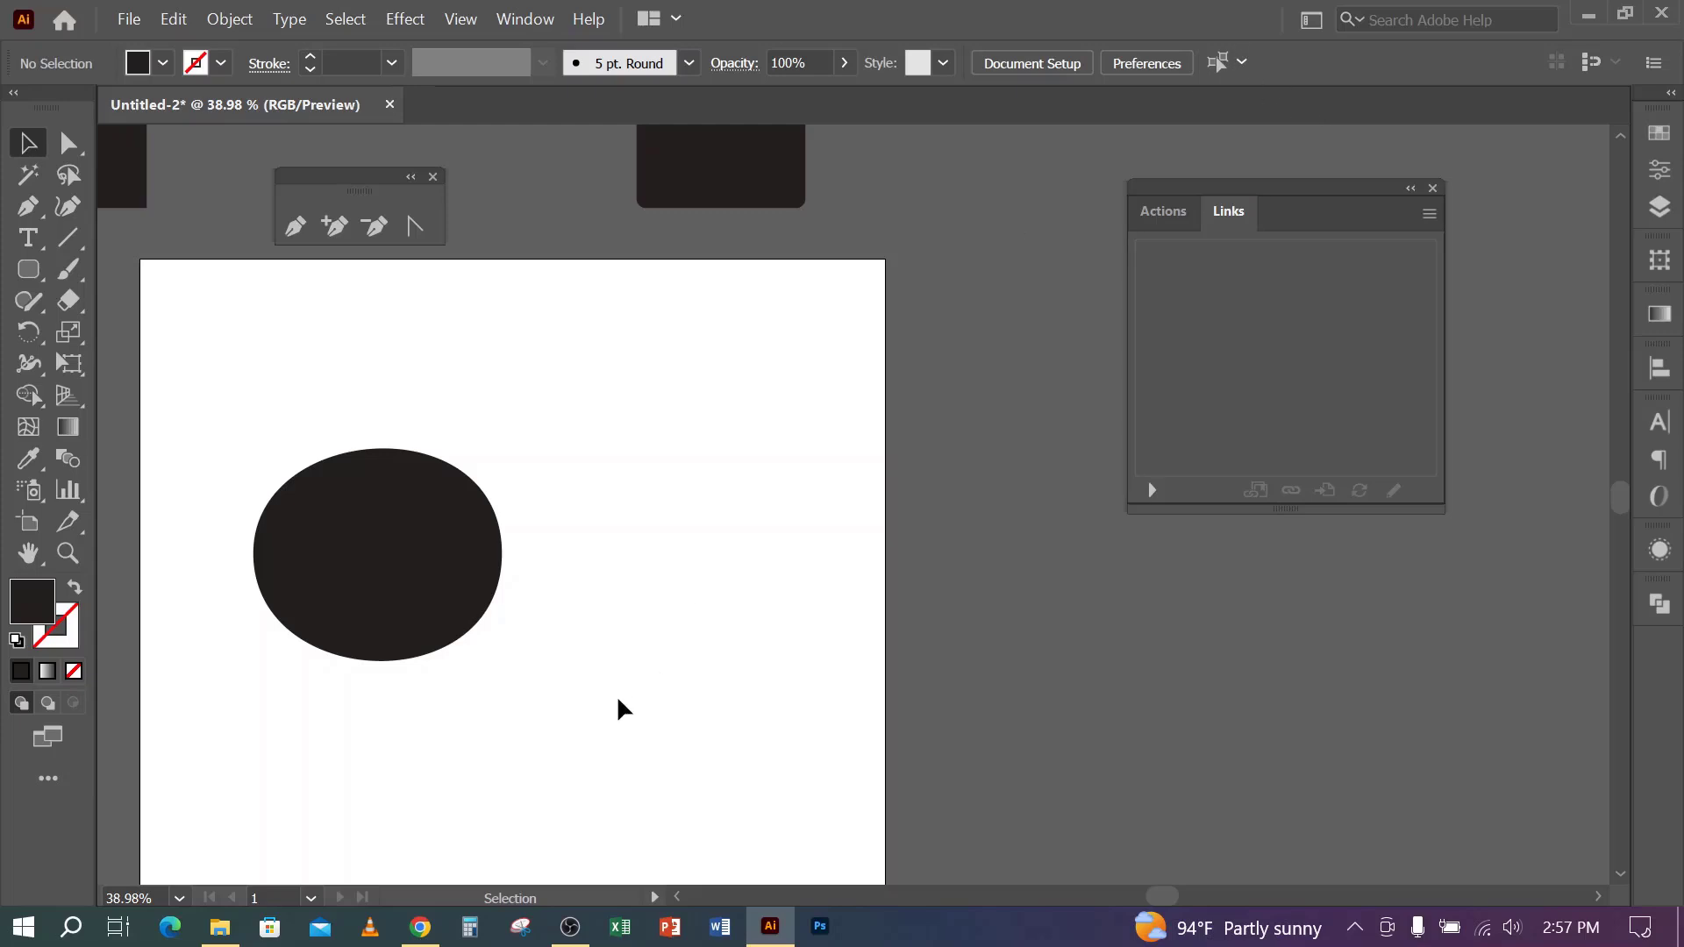
pyautogui.click(570, 927)
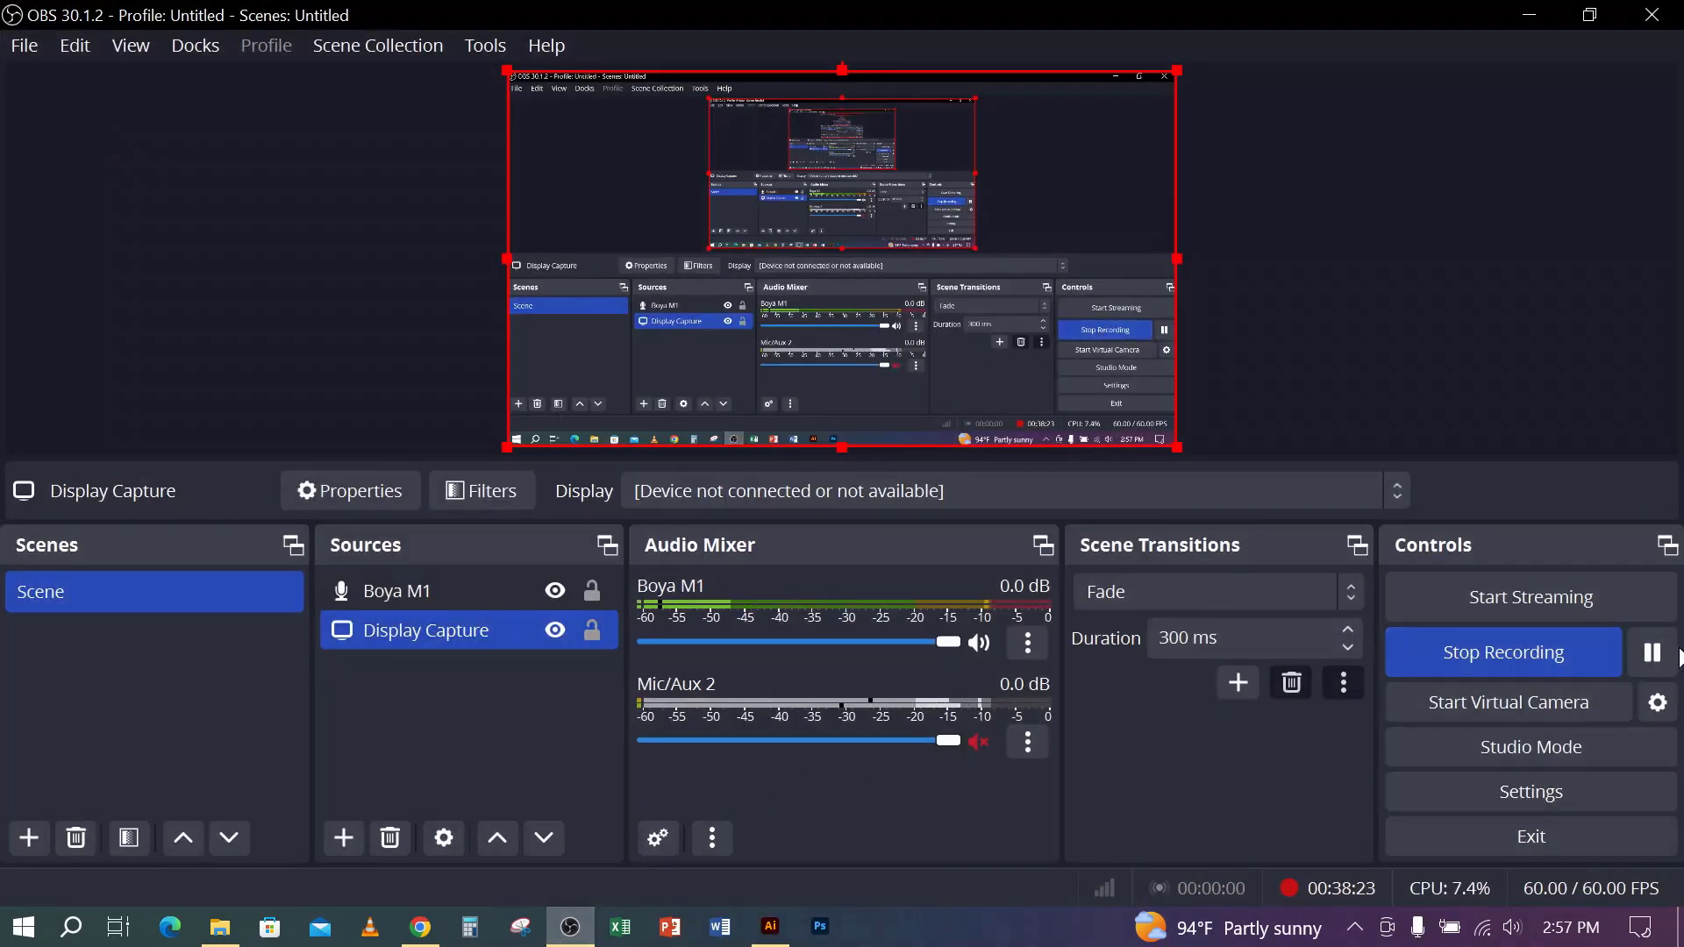
pyautogui.click(1649, 660)
pyautogui.click(1650, 660)
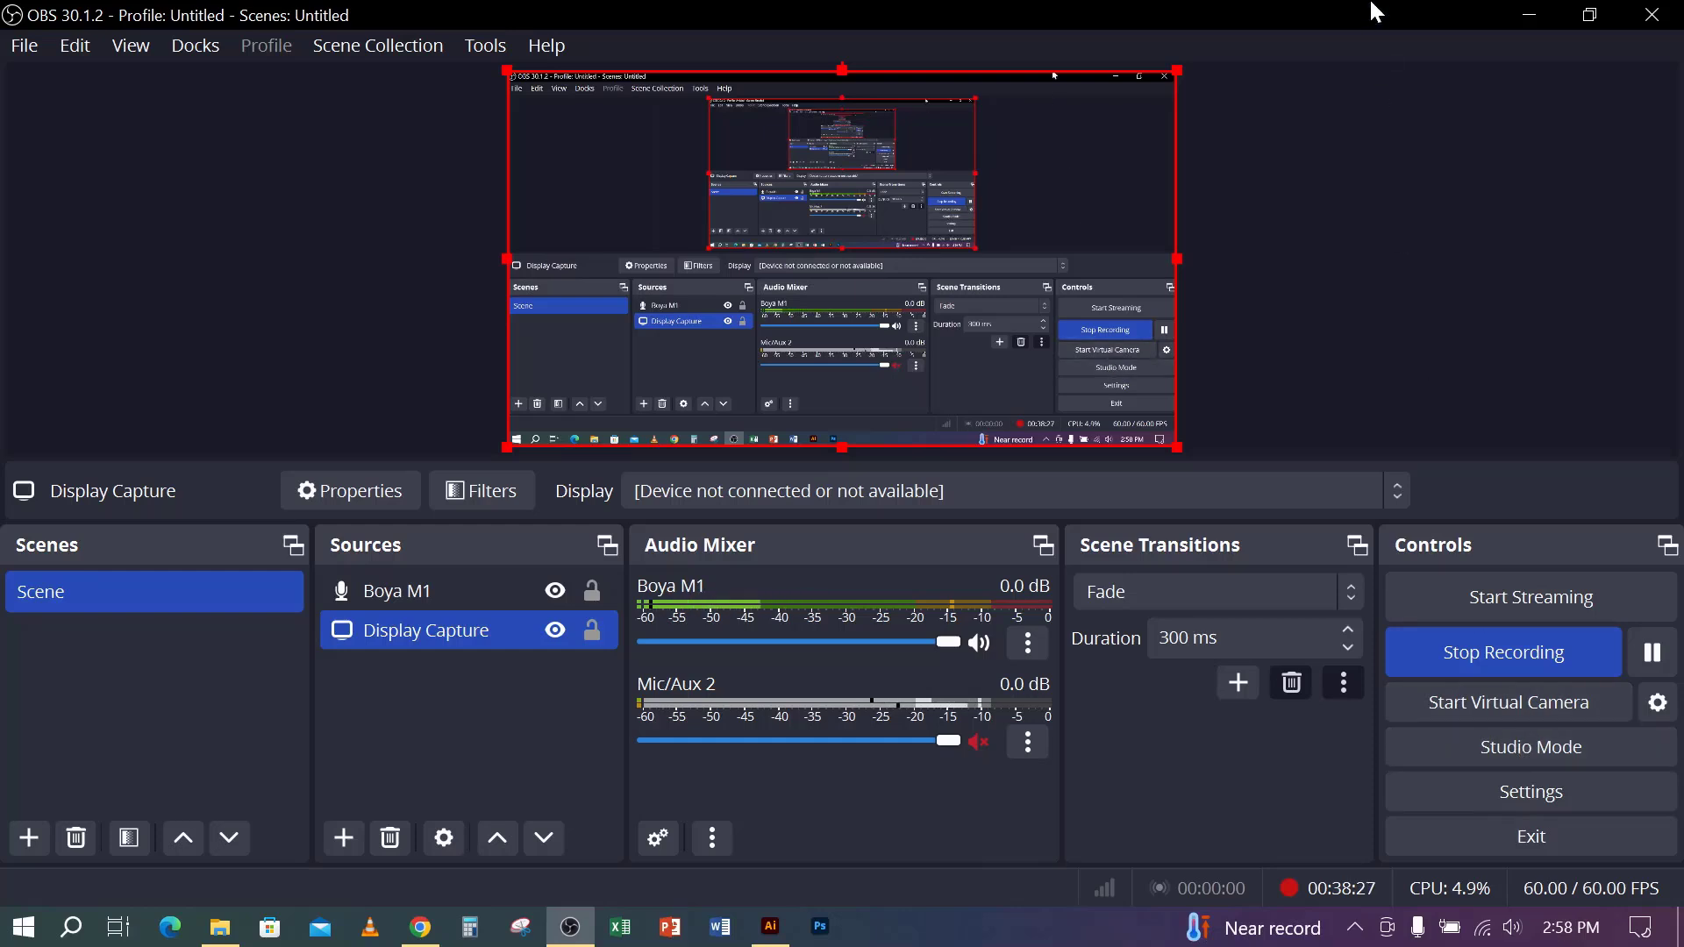
pyautogui.click(1526, 16)
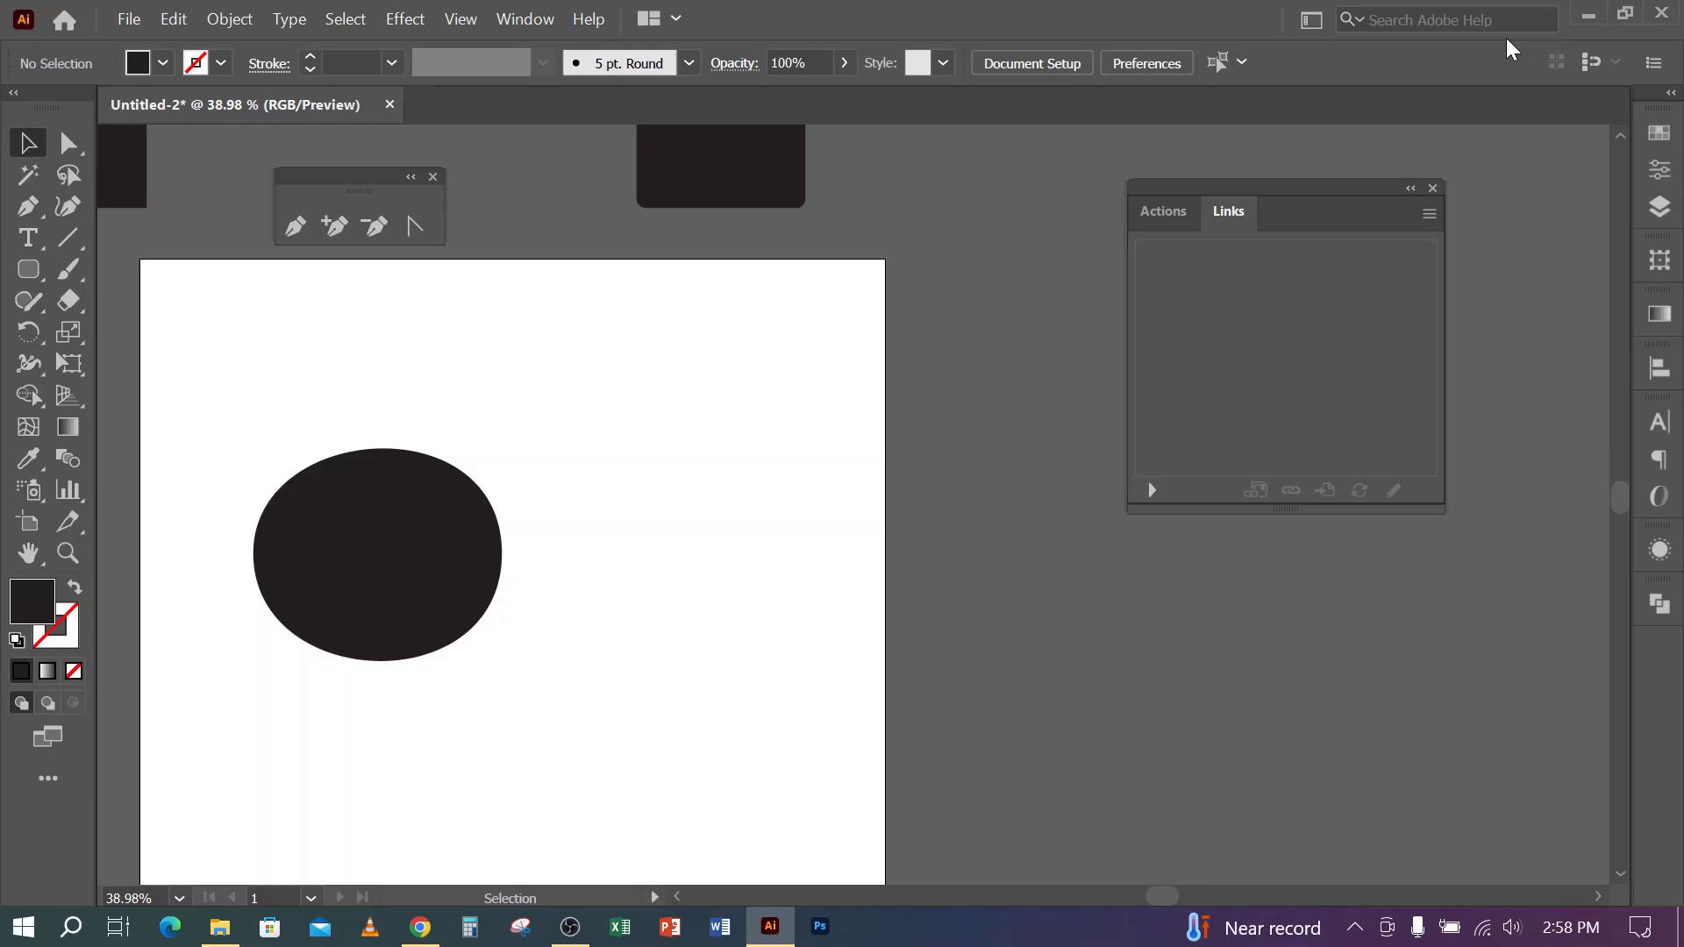
pyautogui.click(1589, 16)
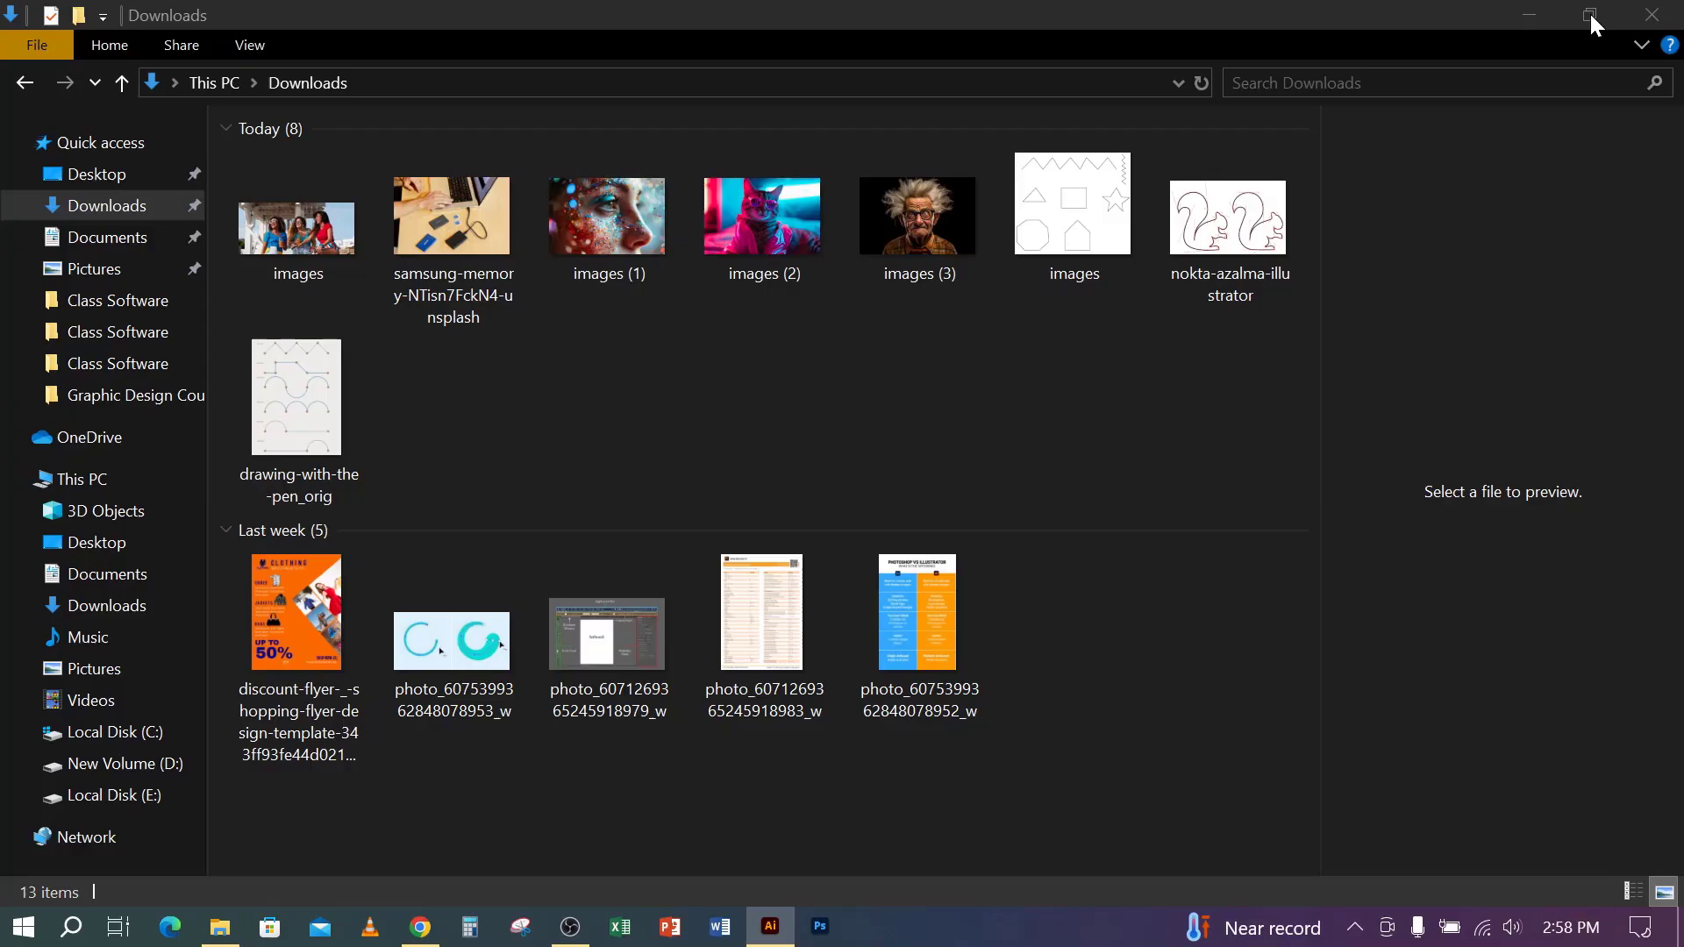
pyautogui.click(1530, 17)
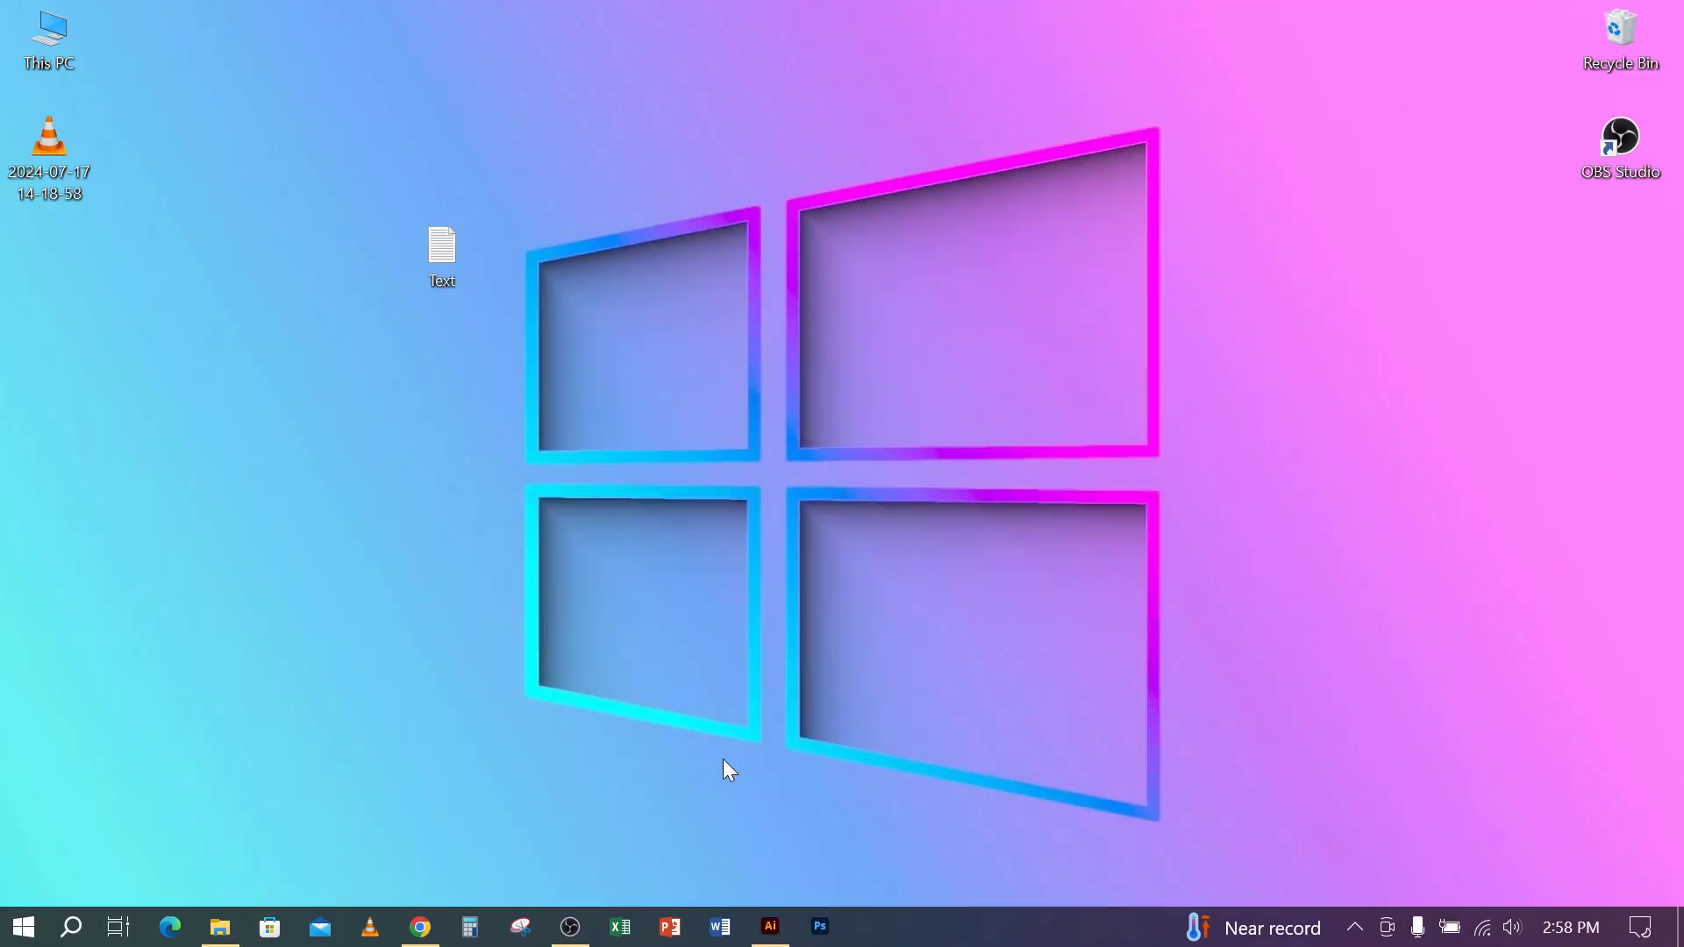
pyautogui.click(770, 926)
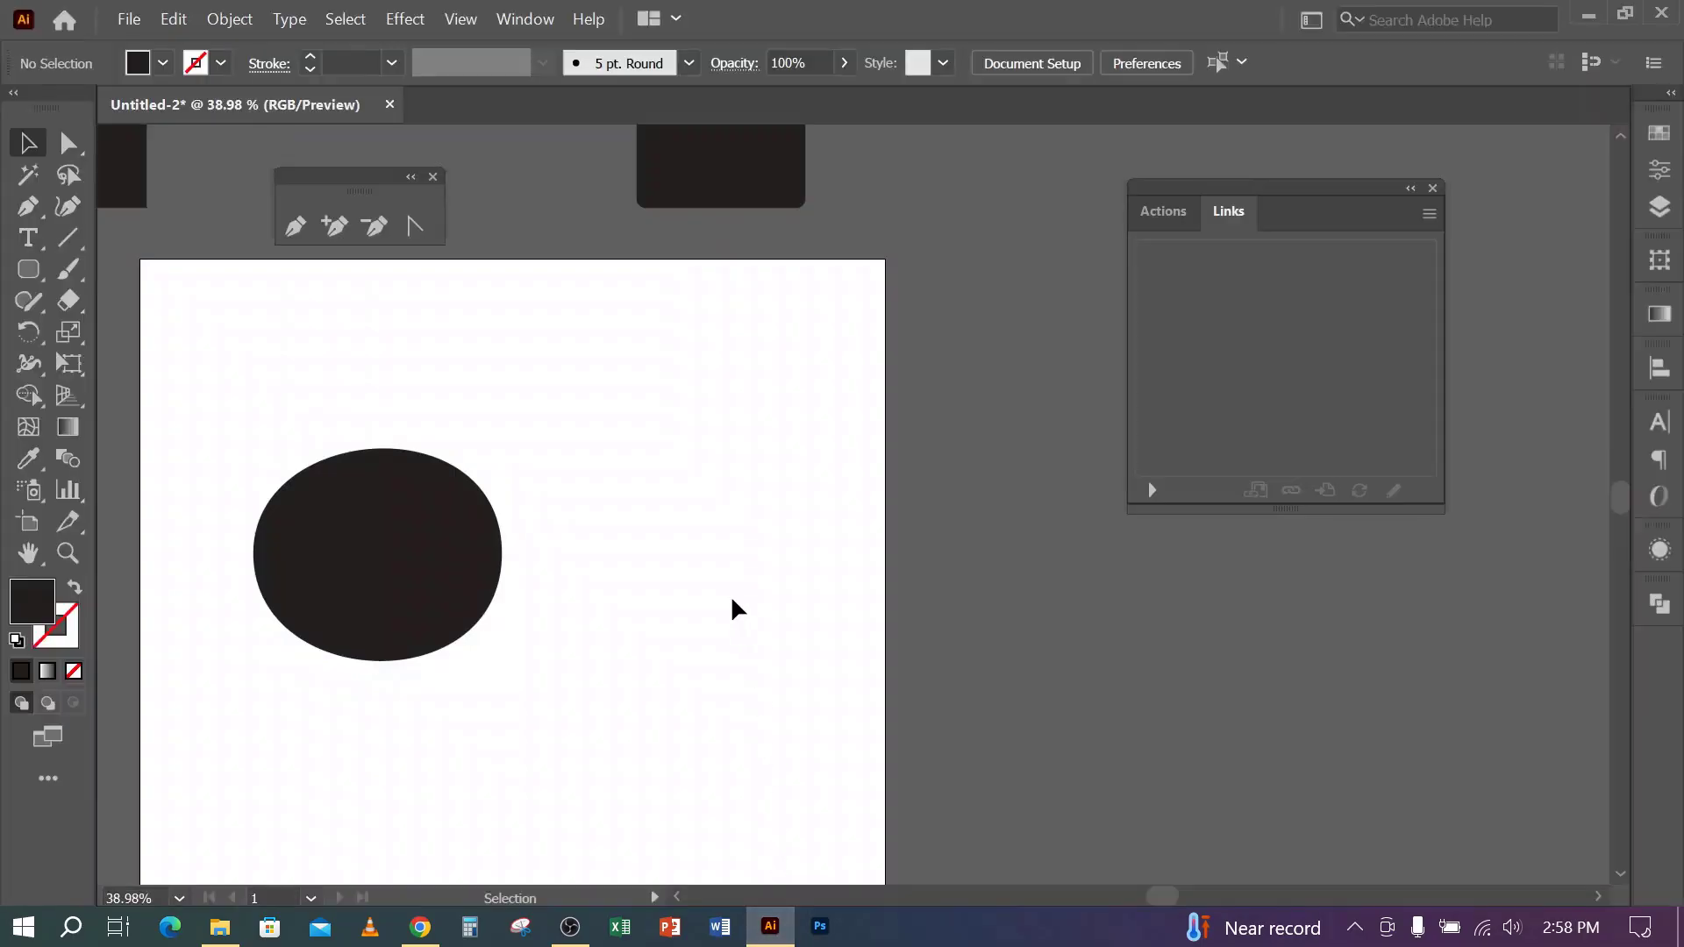
# - Move the black oval off the artboard onto the pasteboard beside it, and close the floating Actions and Links panel
pyautogui.scroll(3, 590, 618)
pyautogui.hscroll(-10, 589, 618)
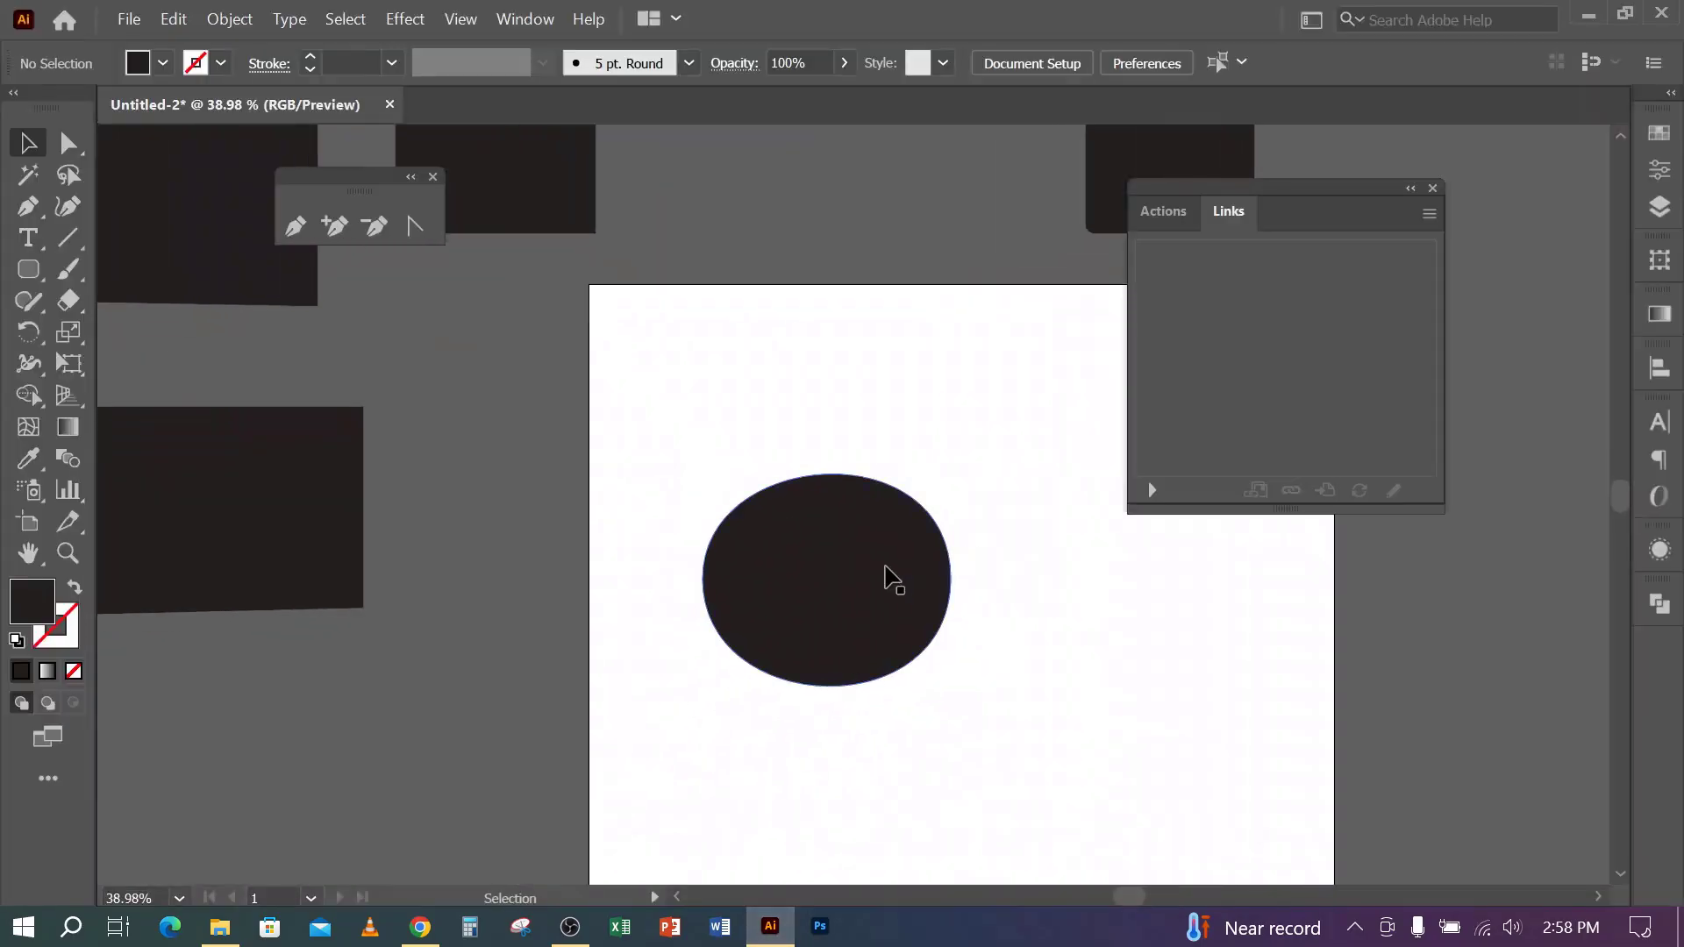
pyautogui.moveTo(891, 575); pyautogui.dragTo(307, 755)
pyautogui.click(797, 598)
pyautogui.press('space')
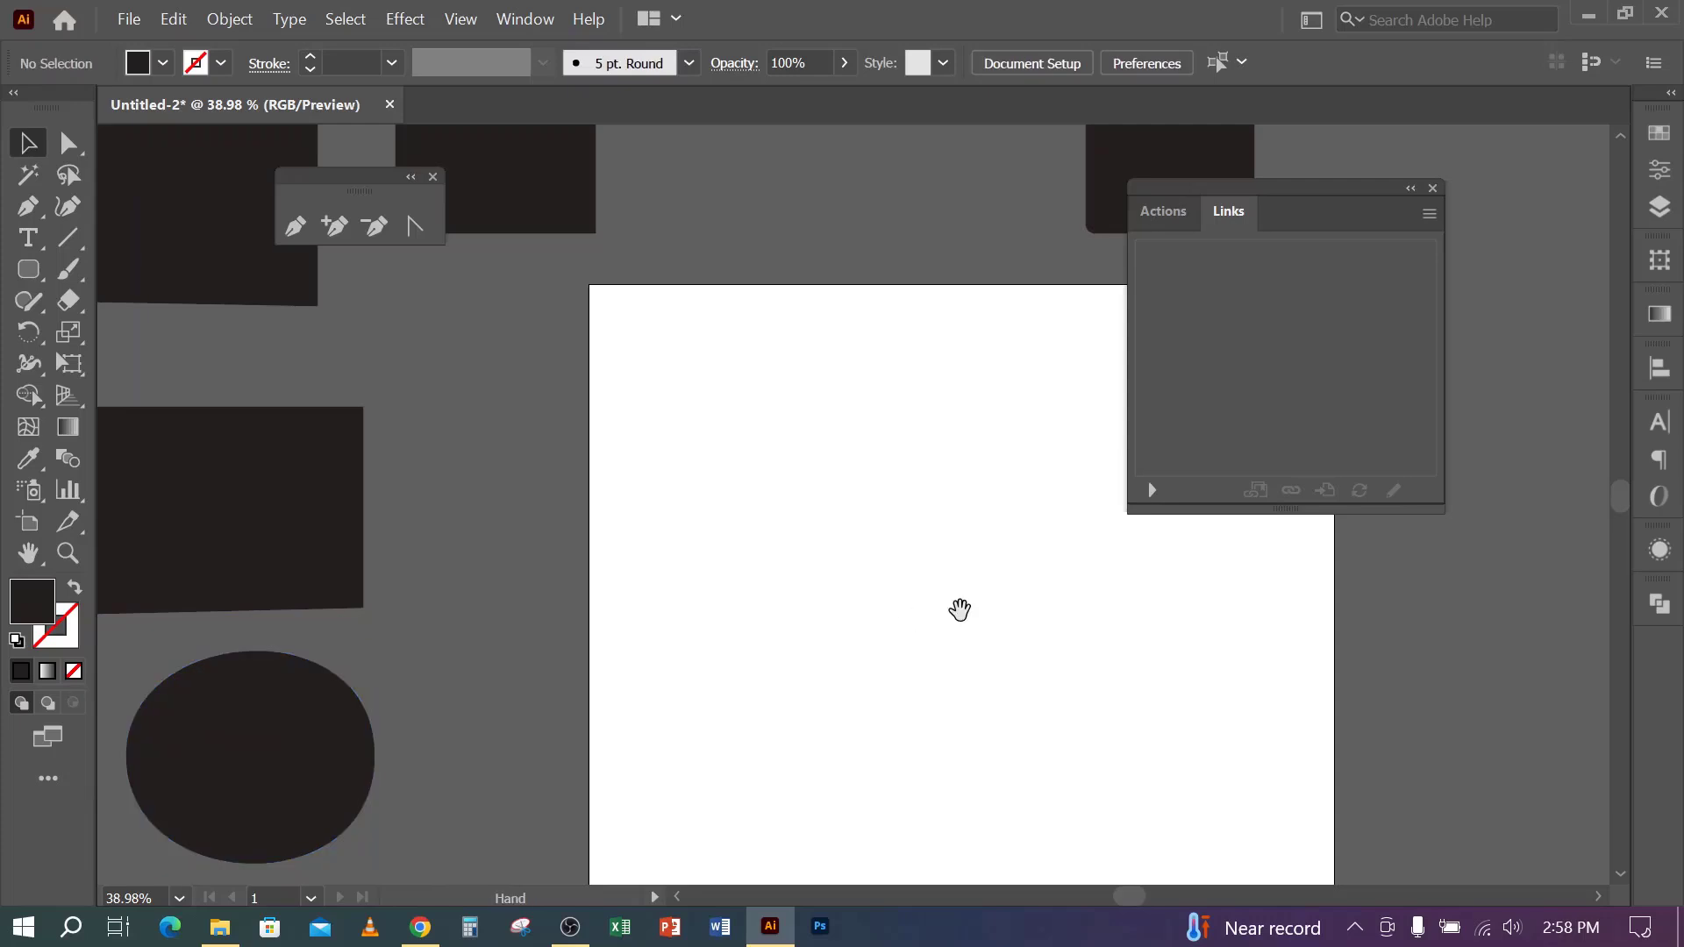
pyautogui.moveTo(959, 610); pyautogui.dragTo(768, 587)
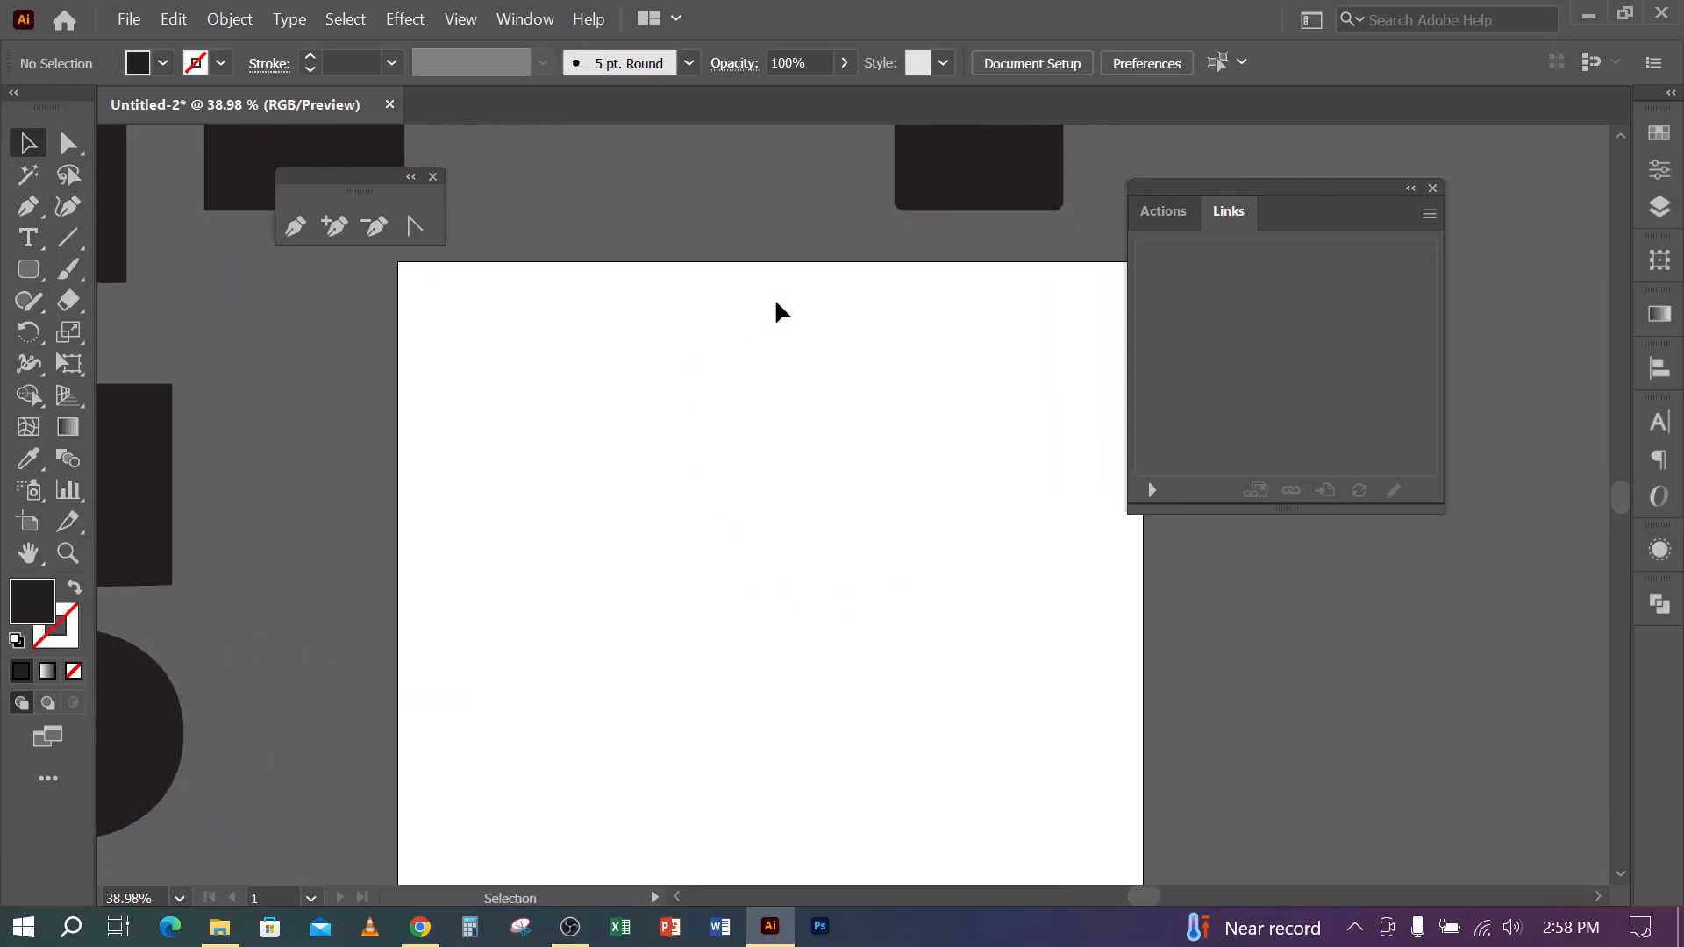
pyautogui.click(1433, 189)
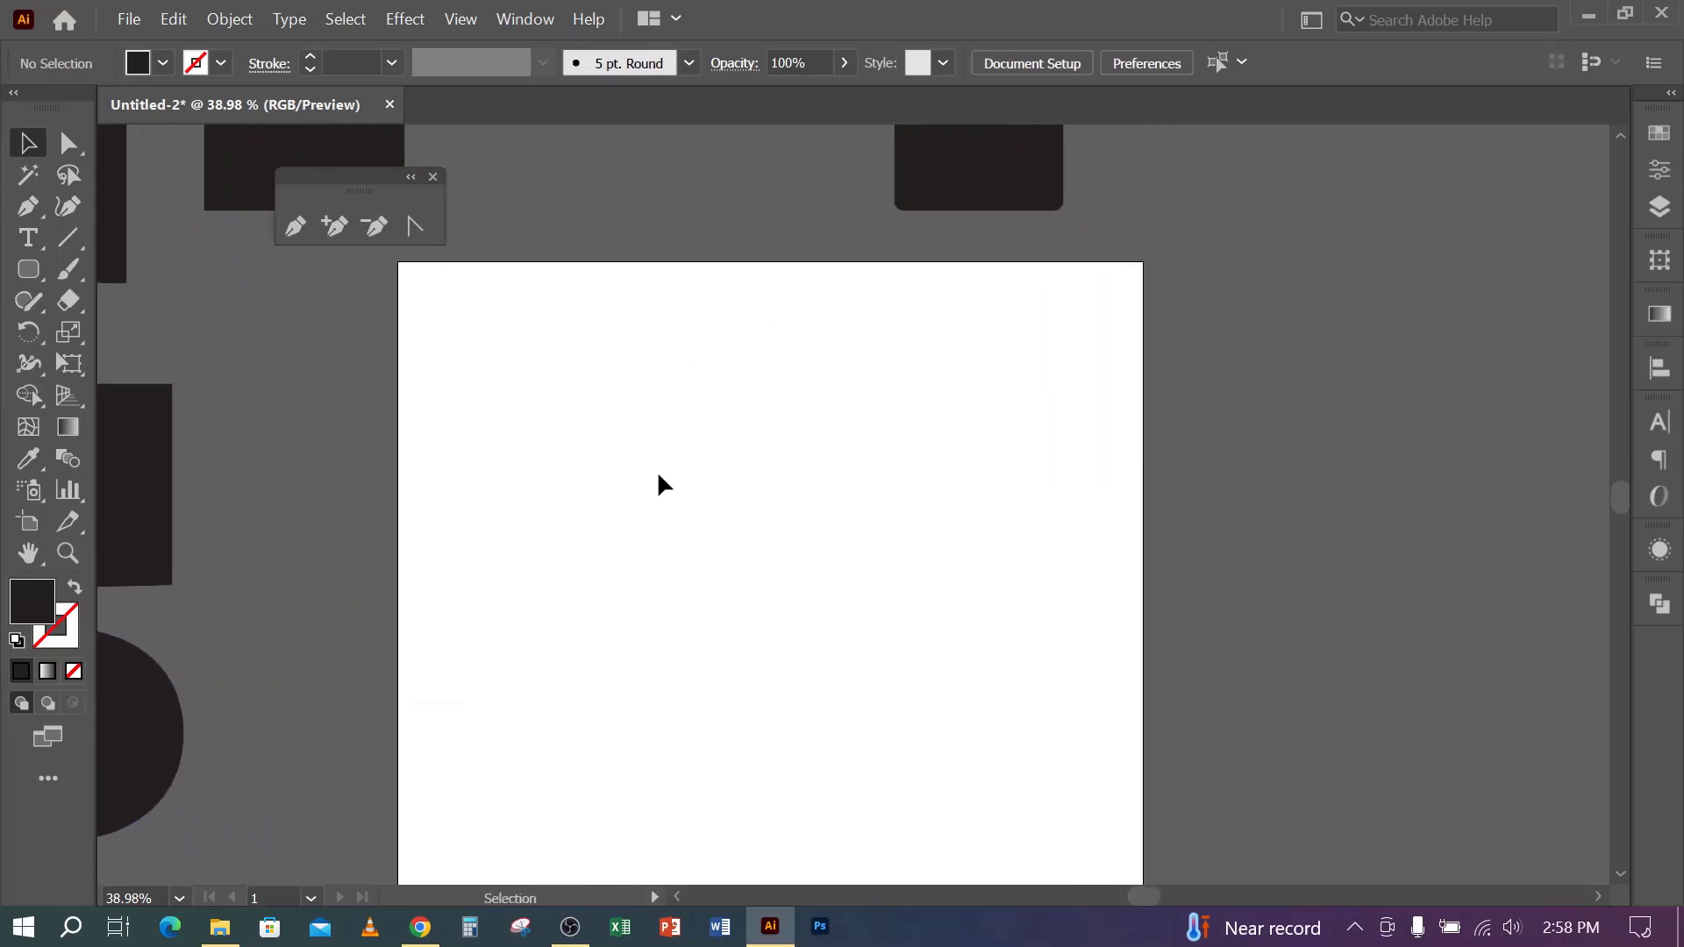
pyautogui.scroll(-1, 649, 494)
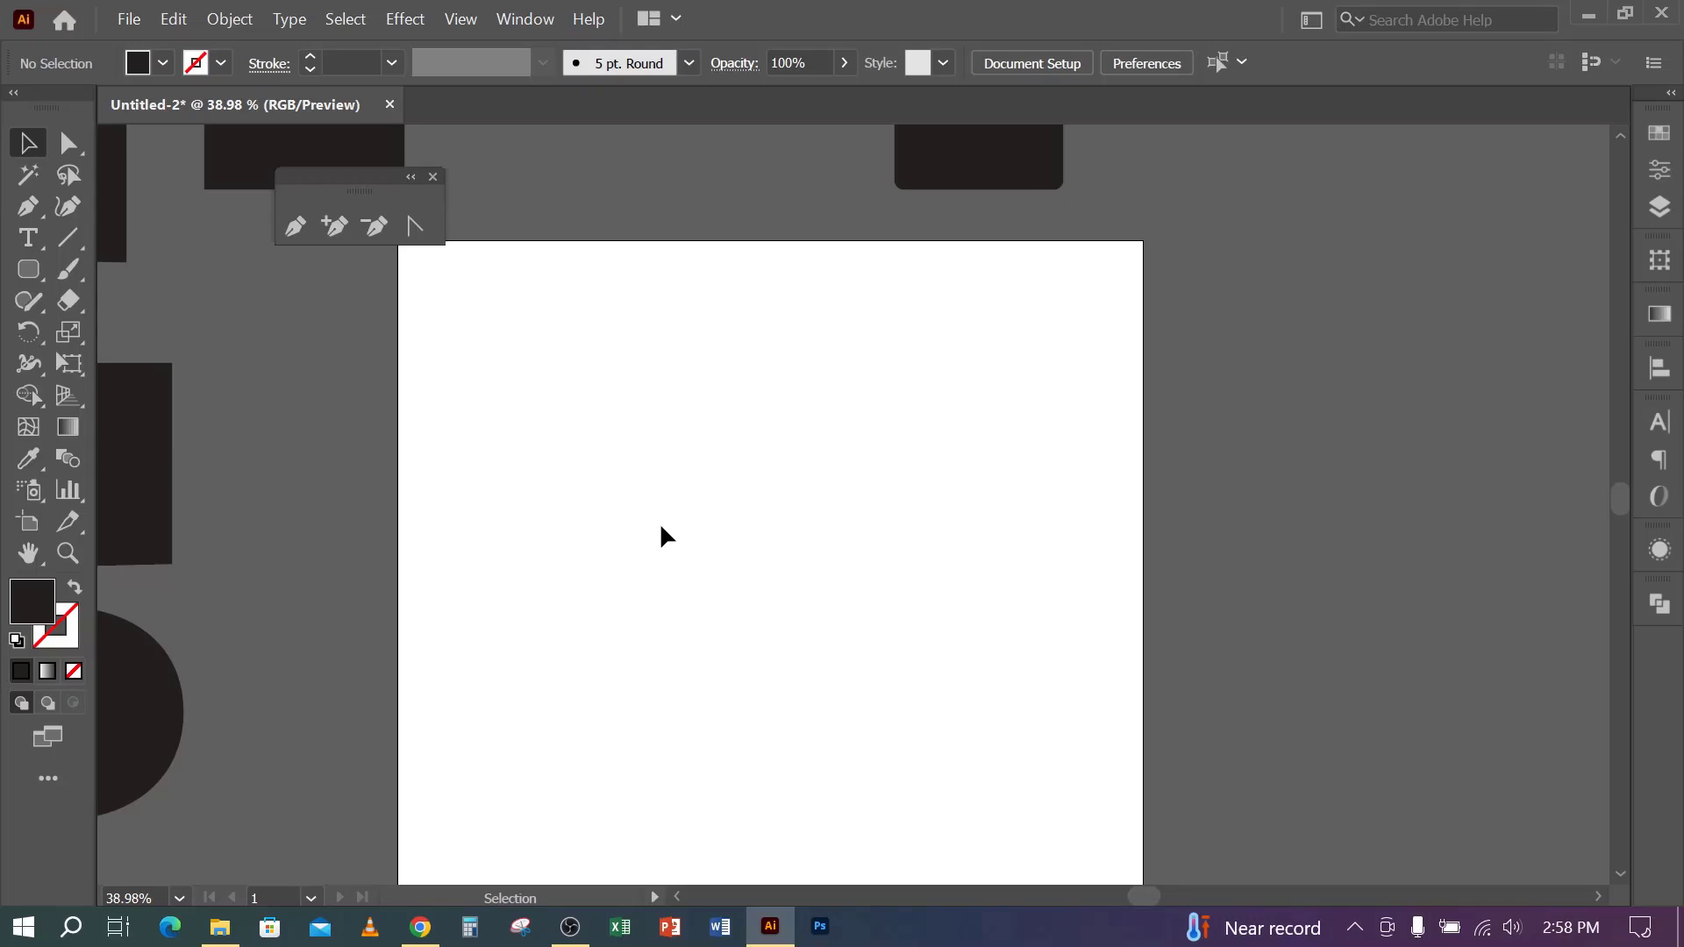
# - Switch to Chrome to review the "pen tool practice image" search term and its image results, and return to Illustrator
pyautogui.click(420, 927)
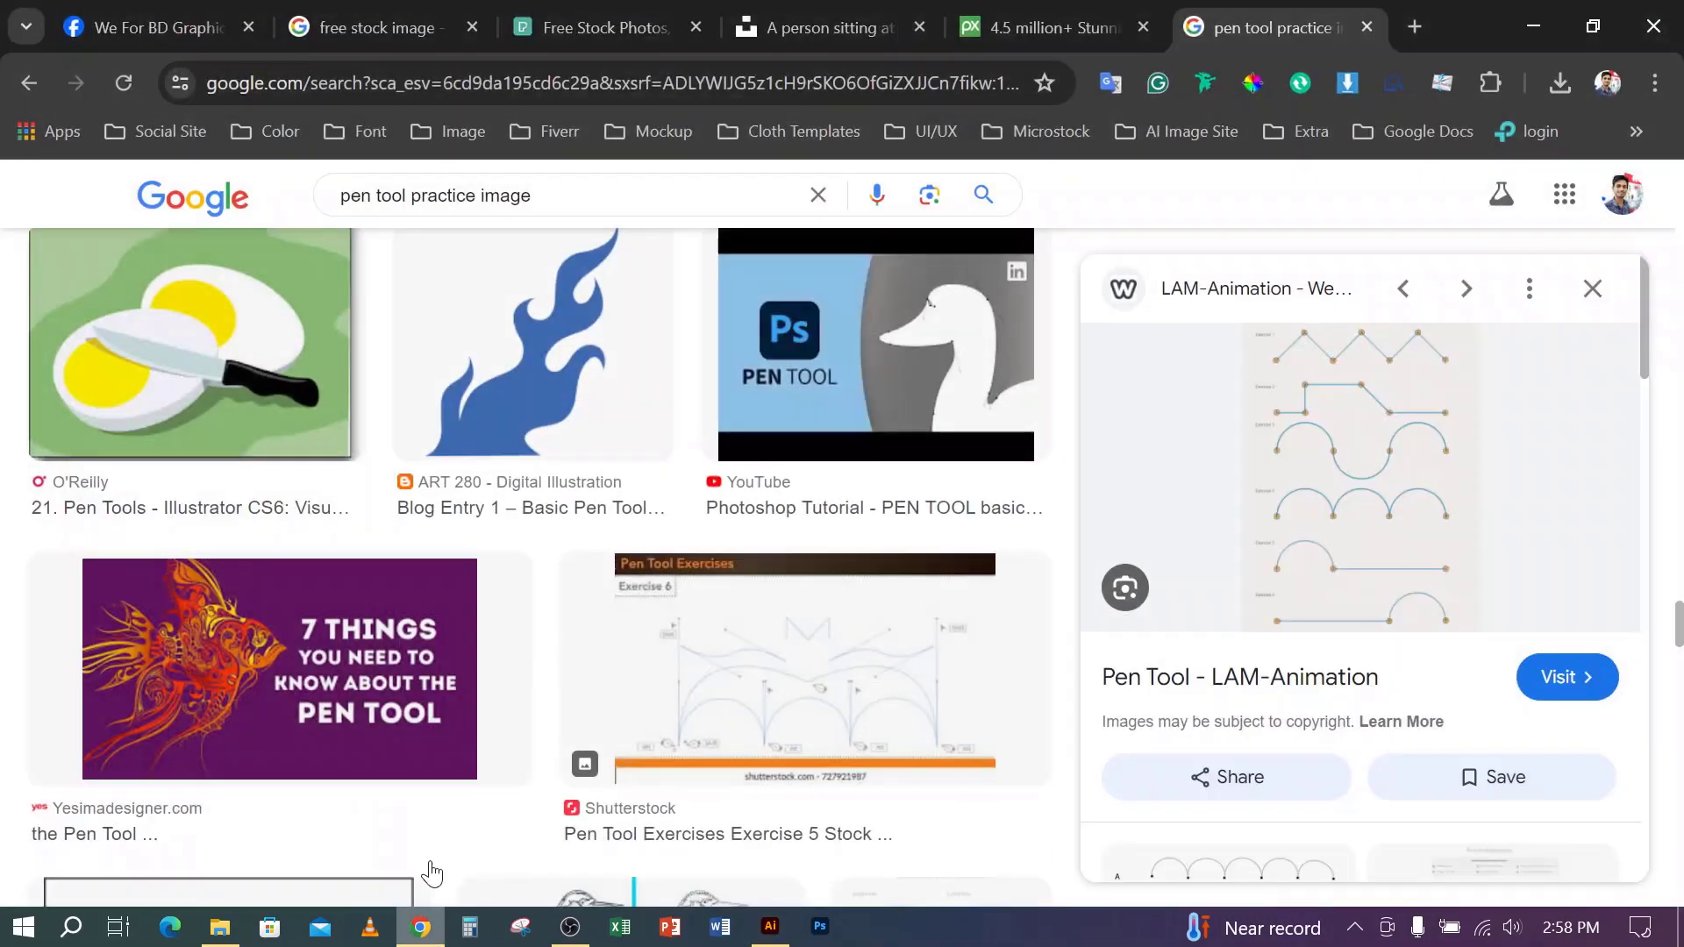
pyautogui.moveTo(572, 193); pyautogui.dragTo(325, 247)
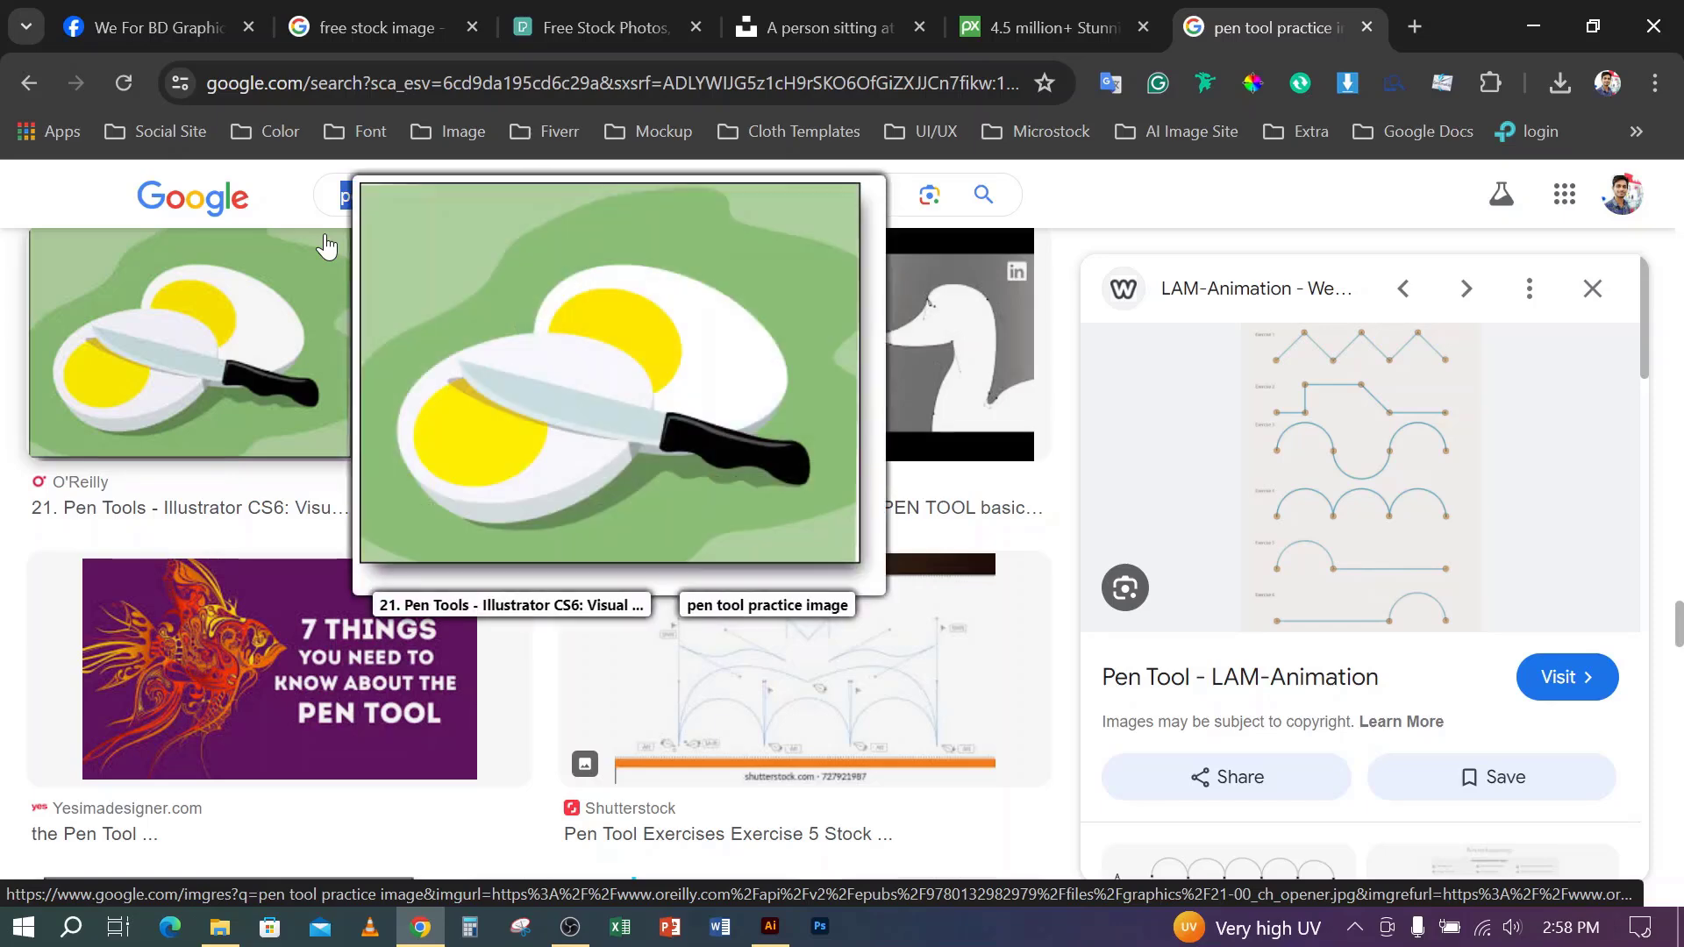
pyautogui.click(1307, 194)
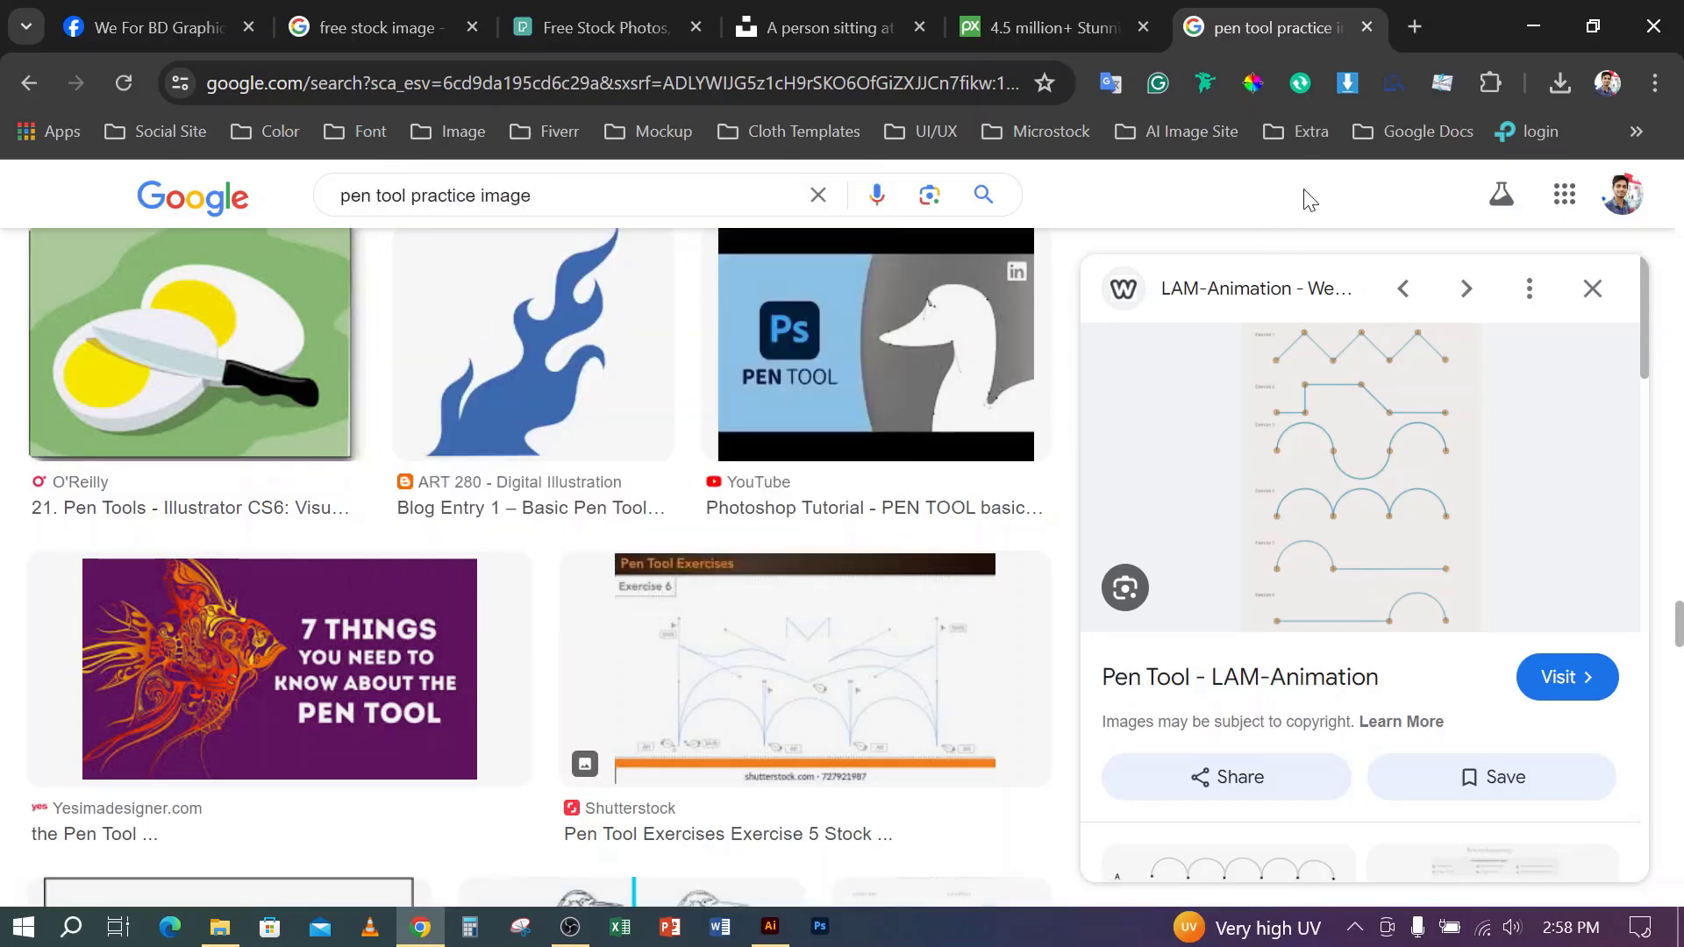
pyautogui.scroll(4, 1113, 474)
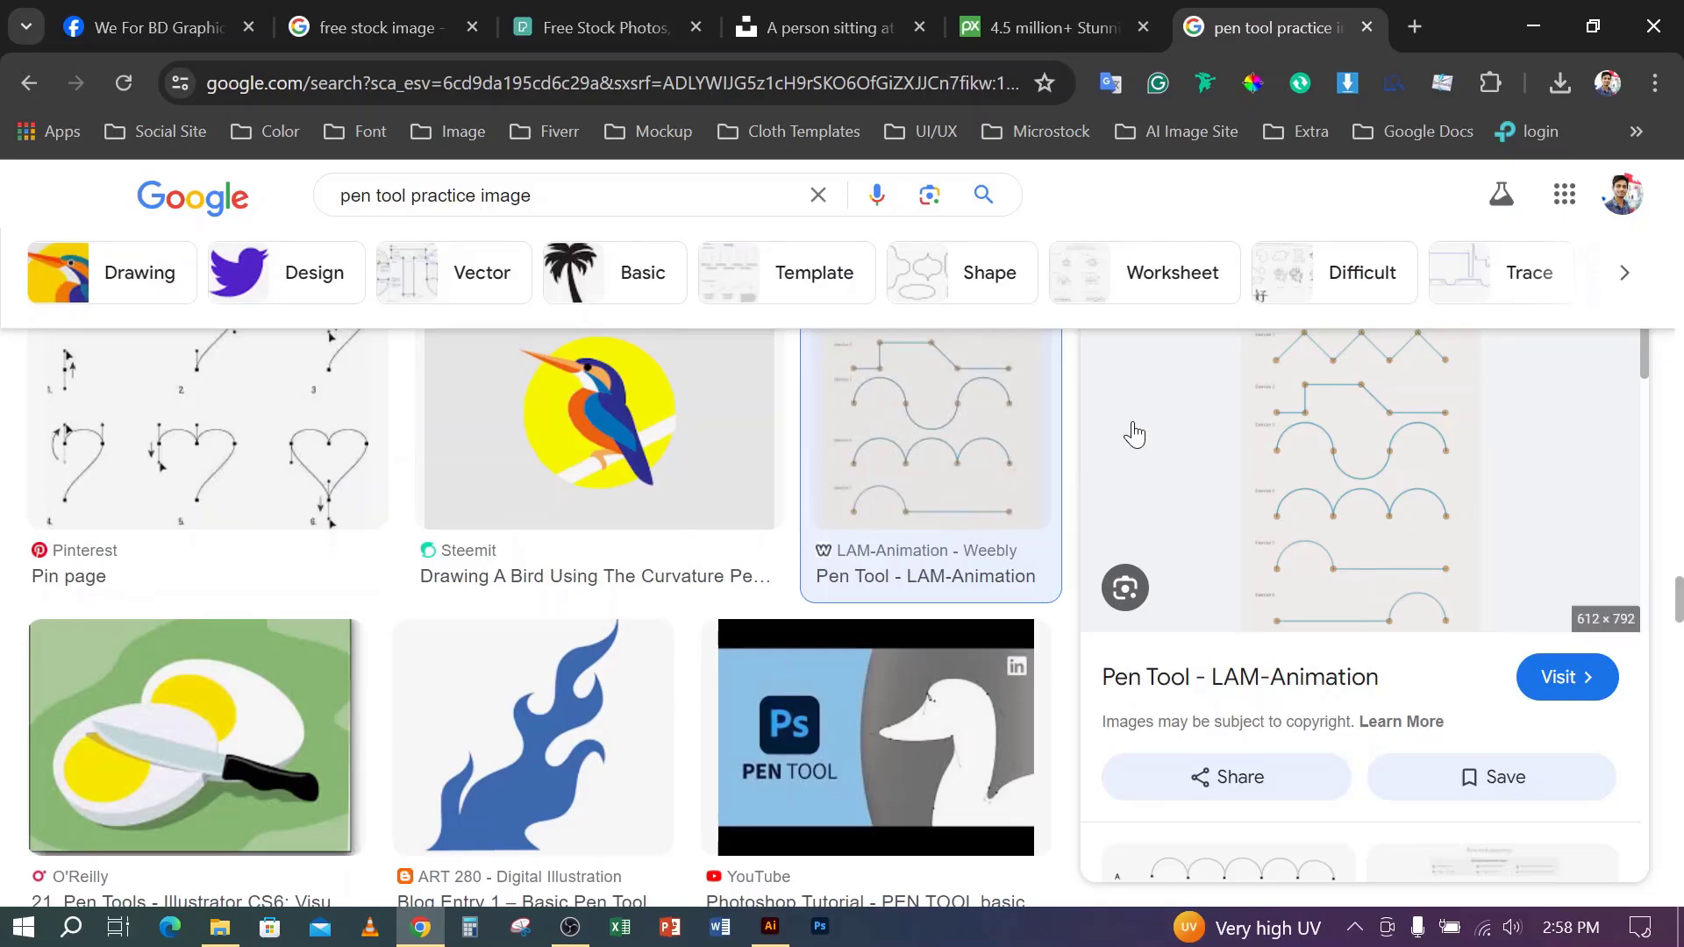
pyautogui.scroll(-10, 526, 509)
pyautogui.scroll(-10, 481, 512)
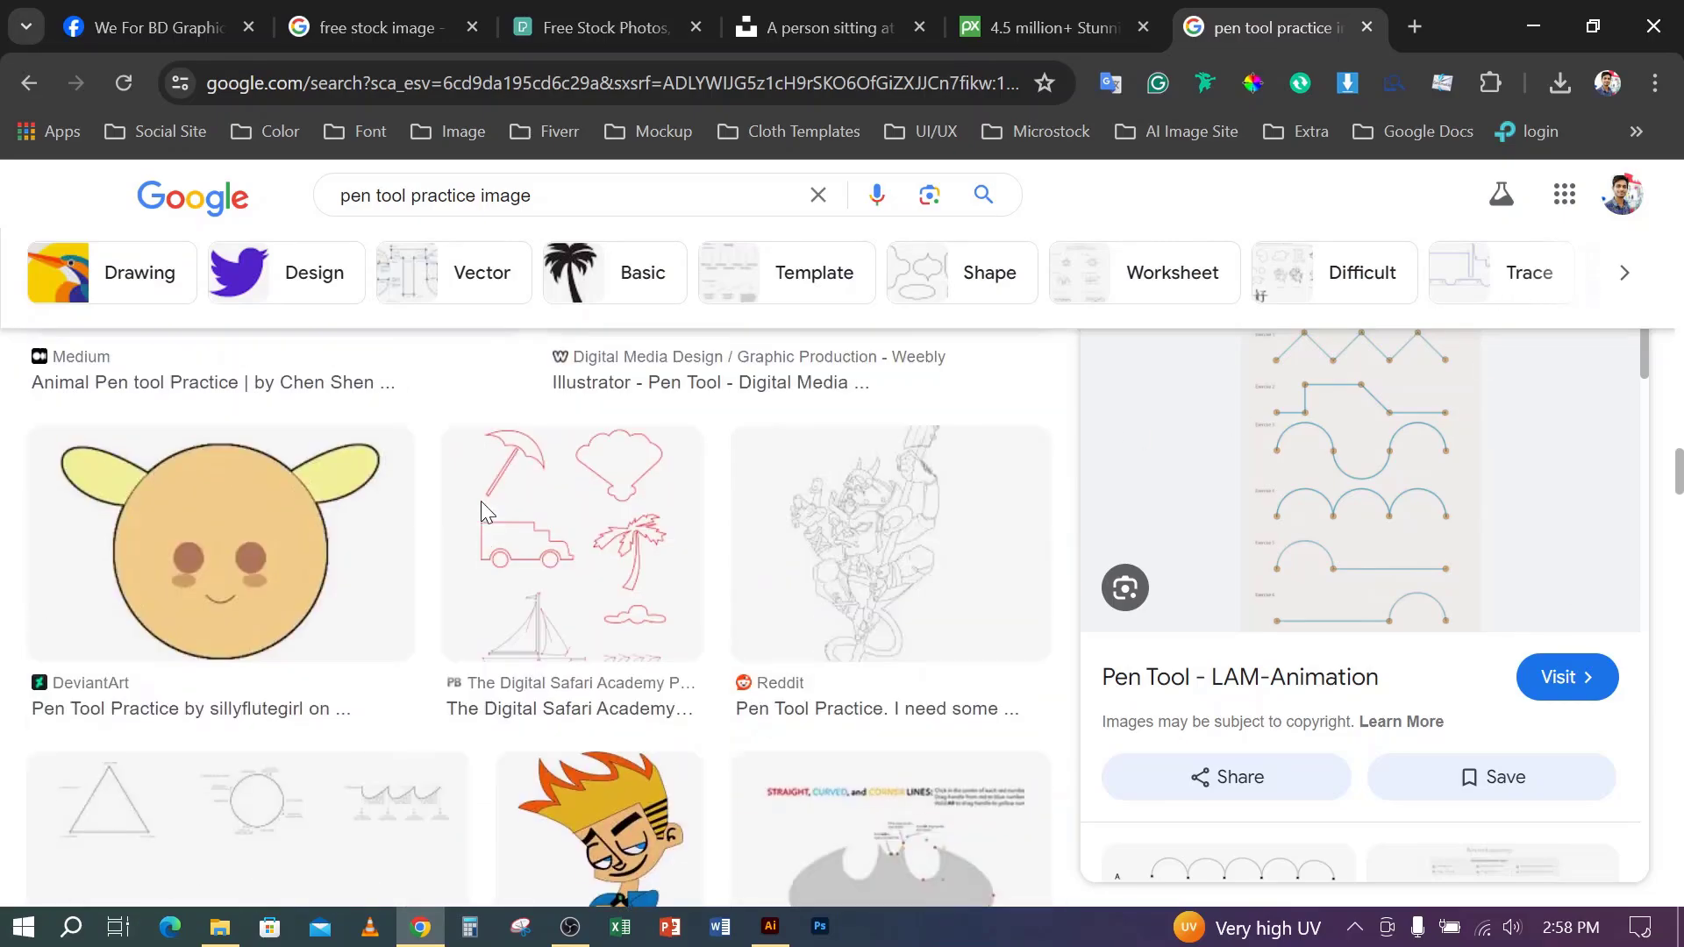
pyautogui.scroll(10, 481, 511)
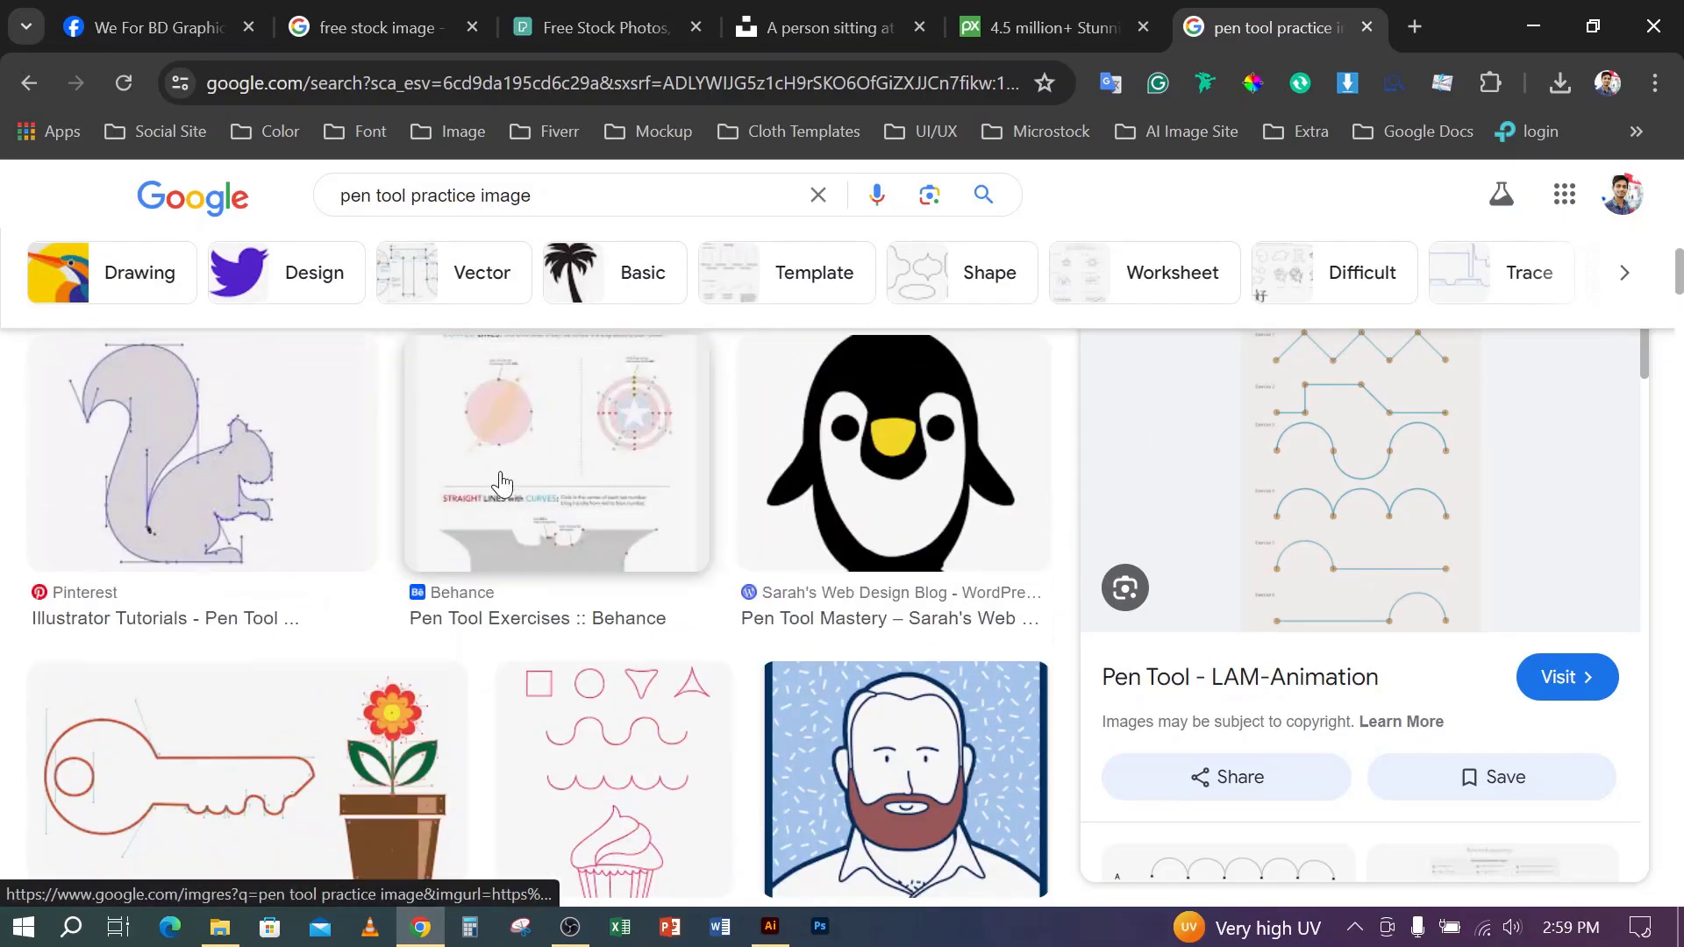
pyautogui.scroll(-9, 766, 401)
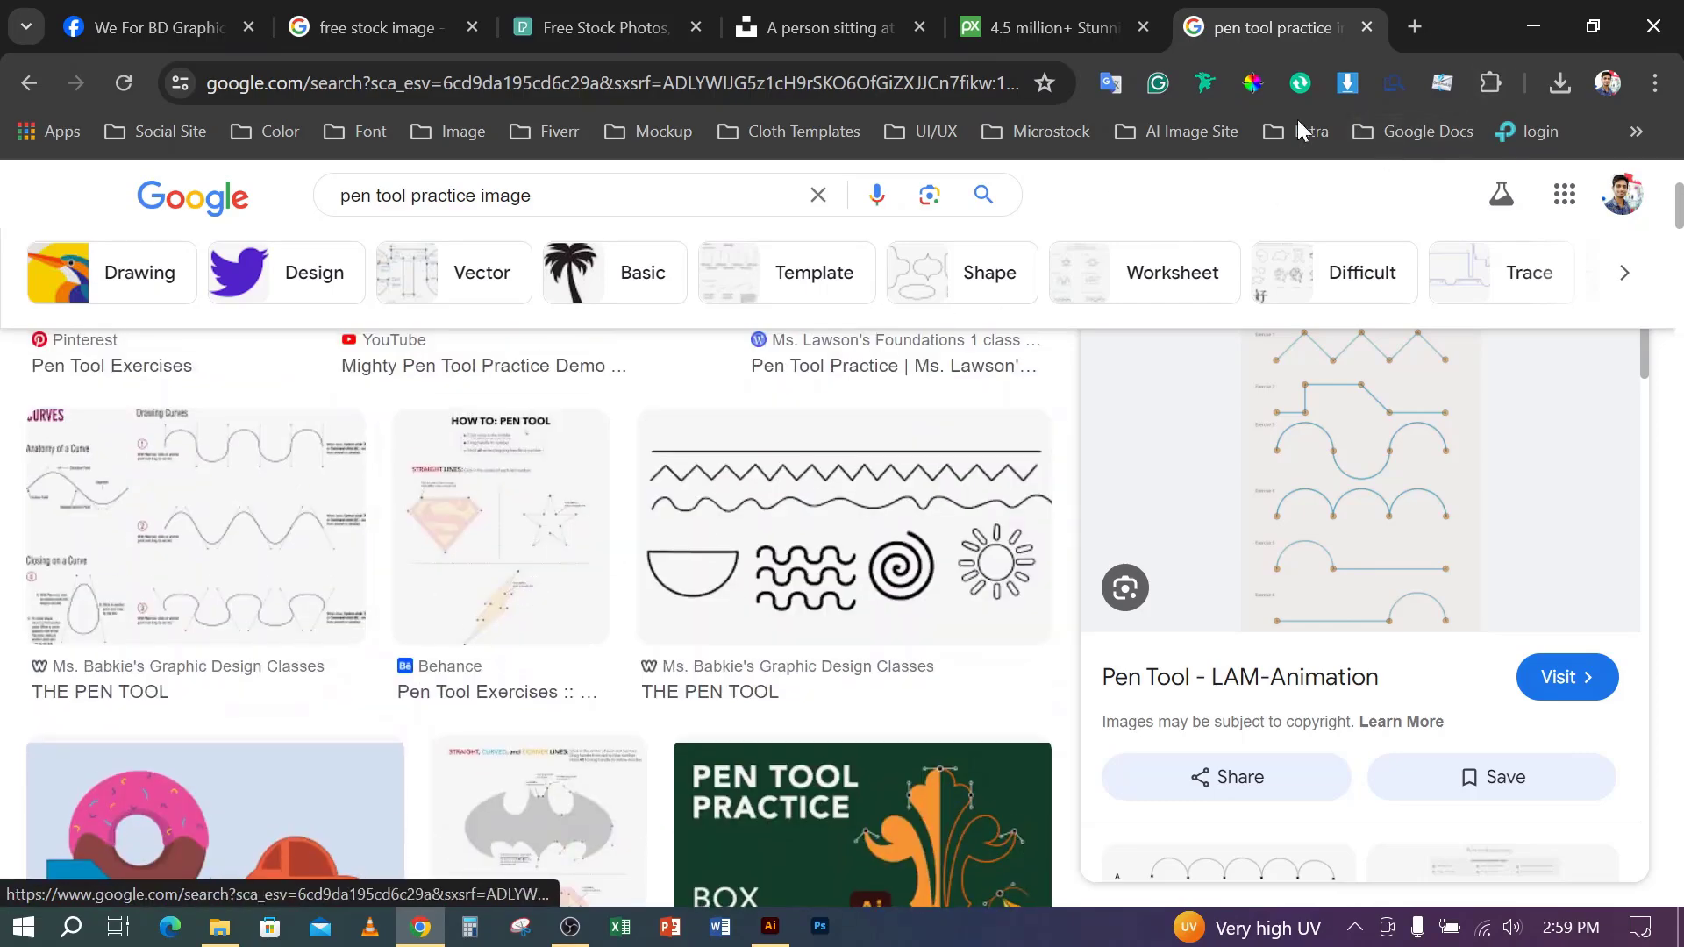
pyautogui.click(1539, 15)
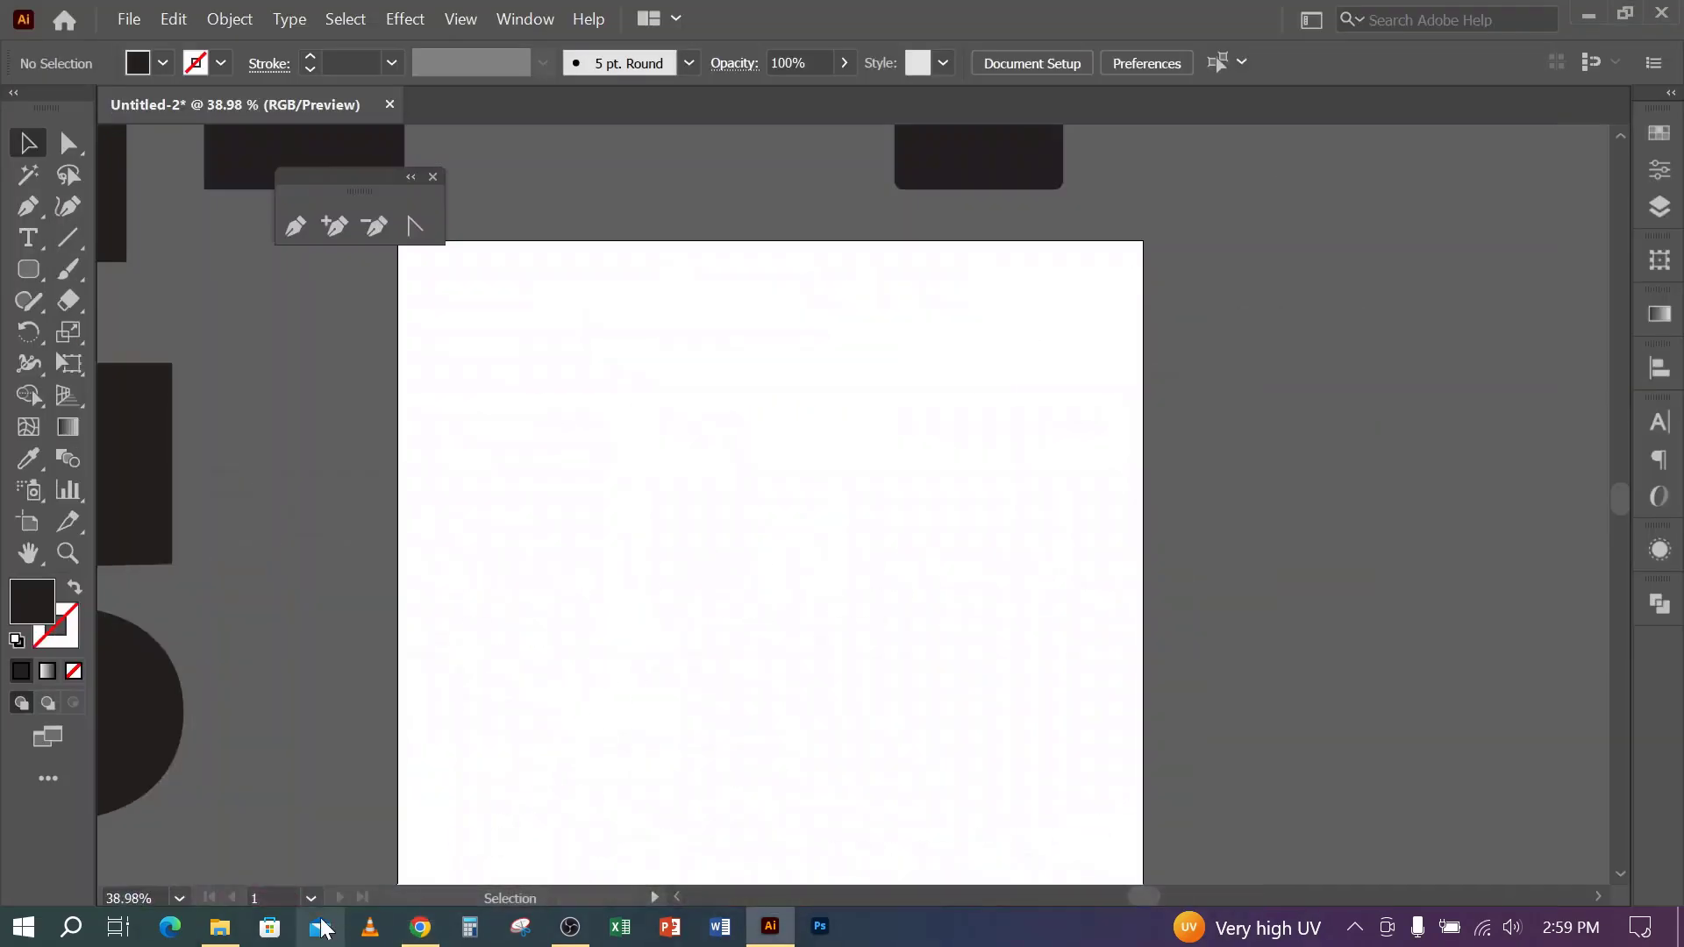
# - Check the Downloads folder, then place drawing-with-the-pen_orig on the artboard as an embedded, unlinked image
pyautogui.click(219, 928)
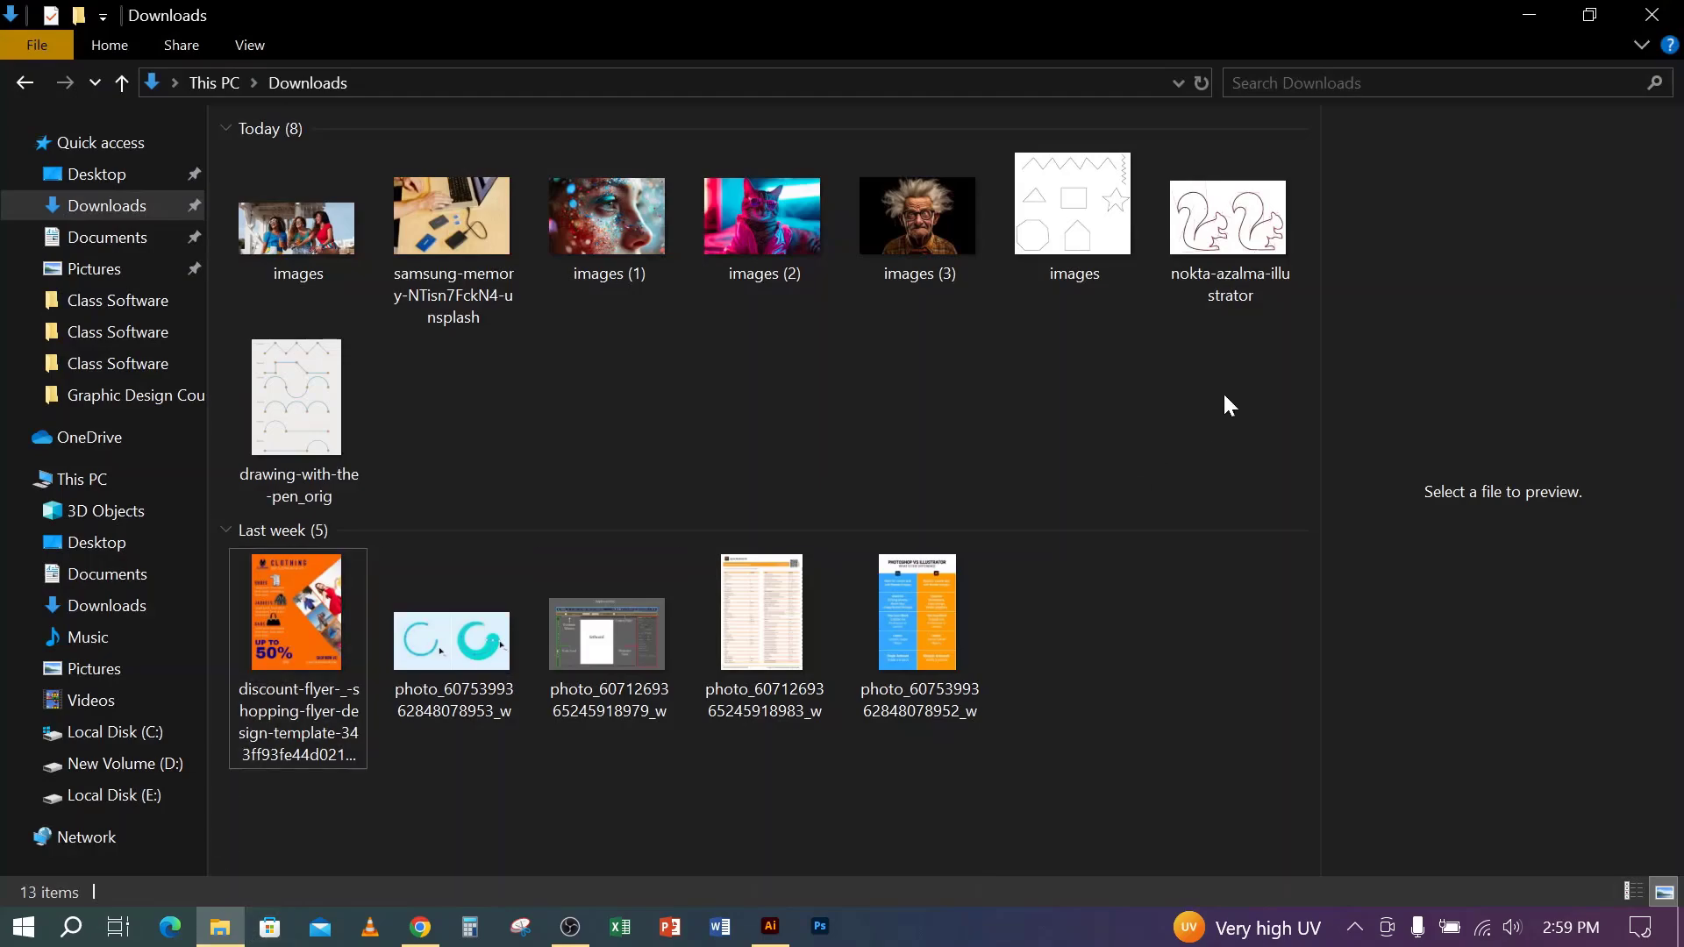
pyautogui.click(771, 926)
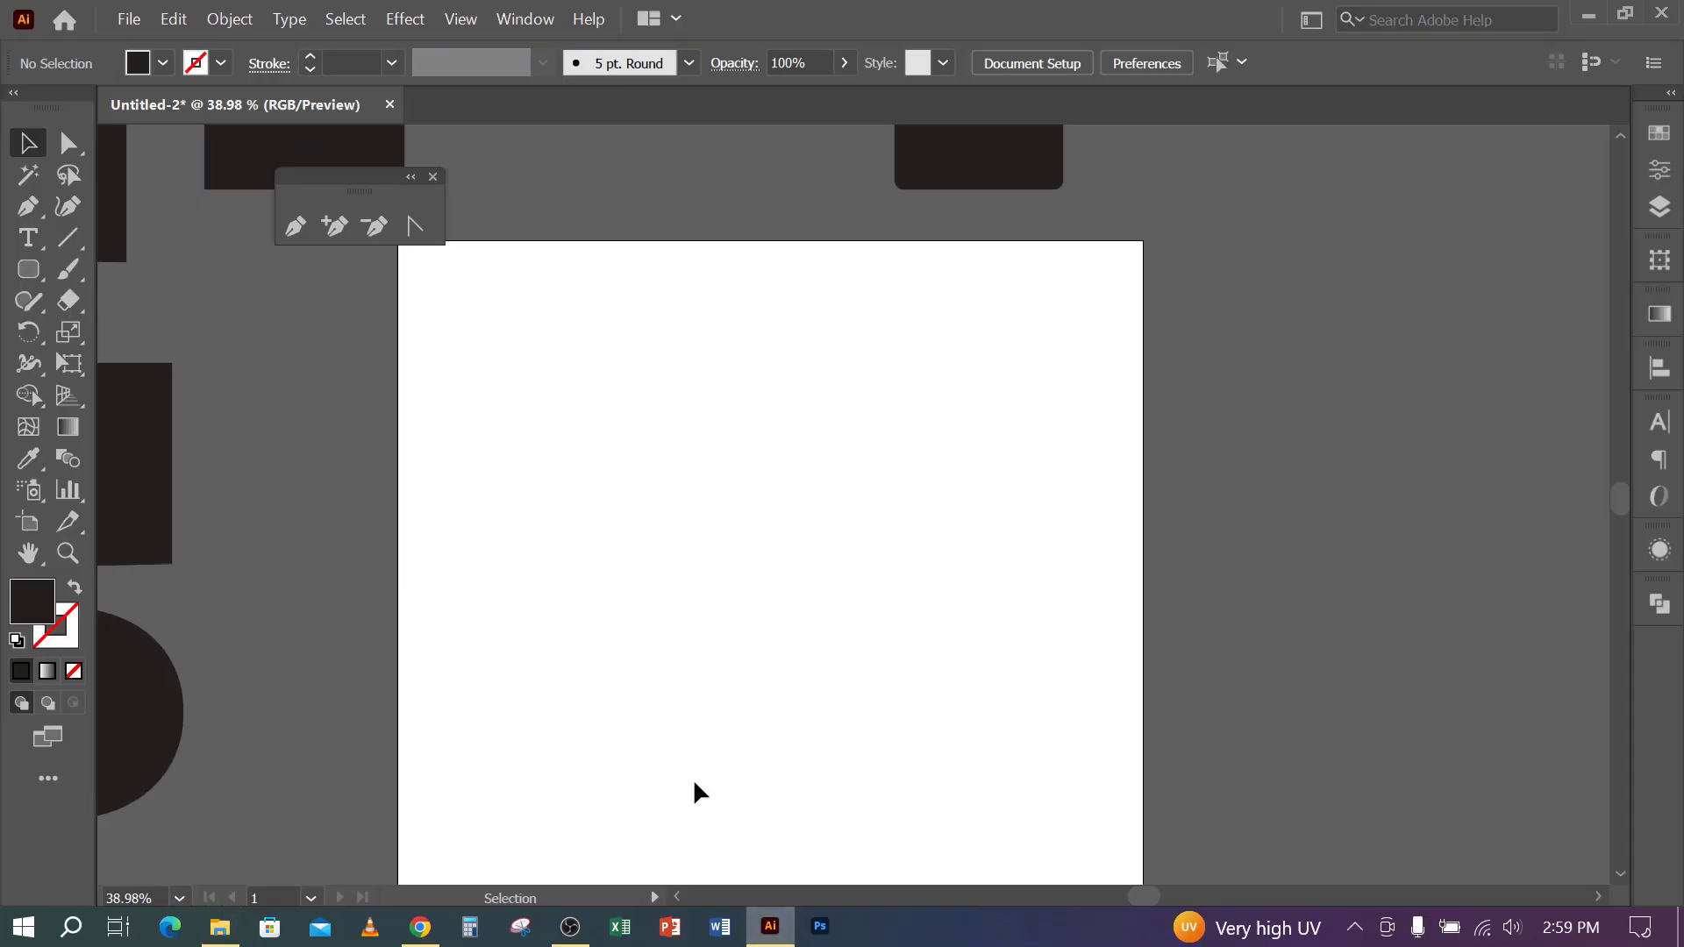
pyautogui.click(129, 19)
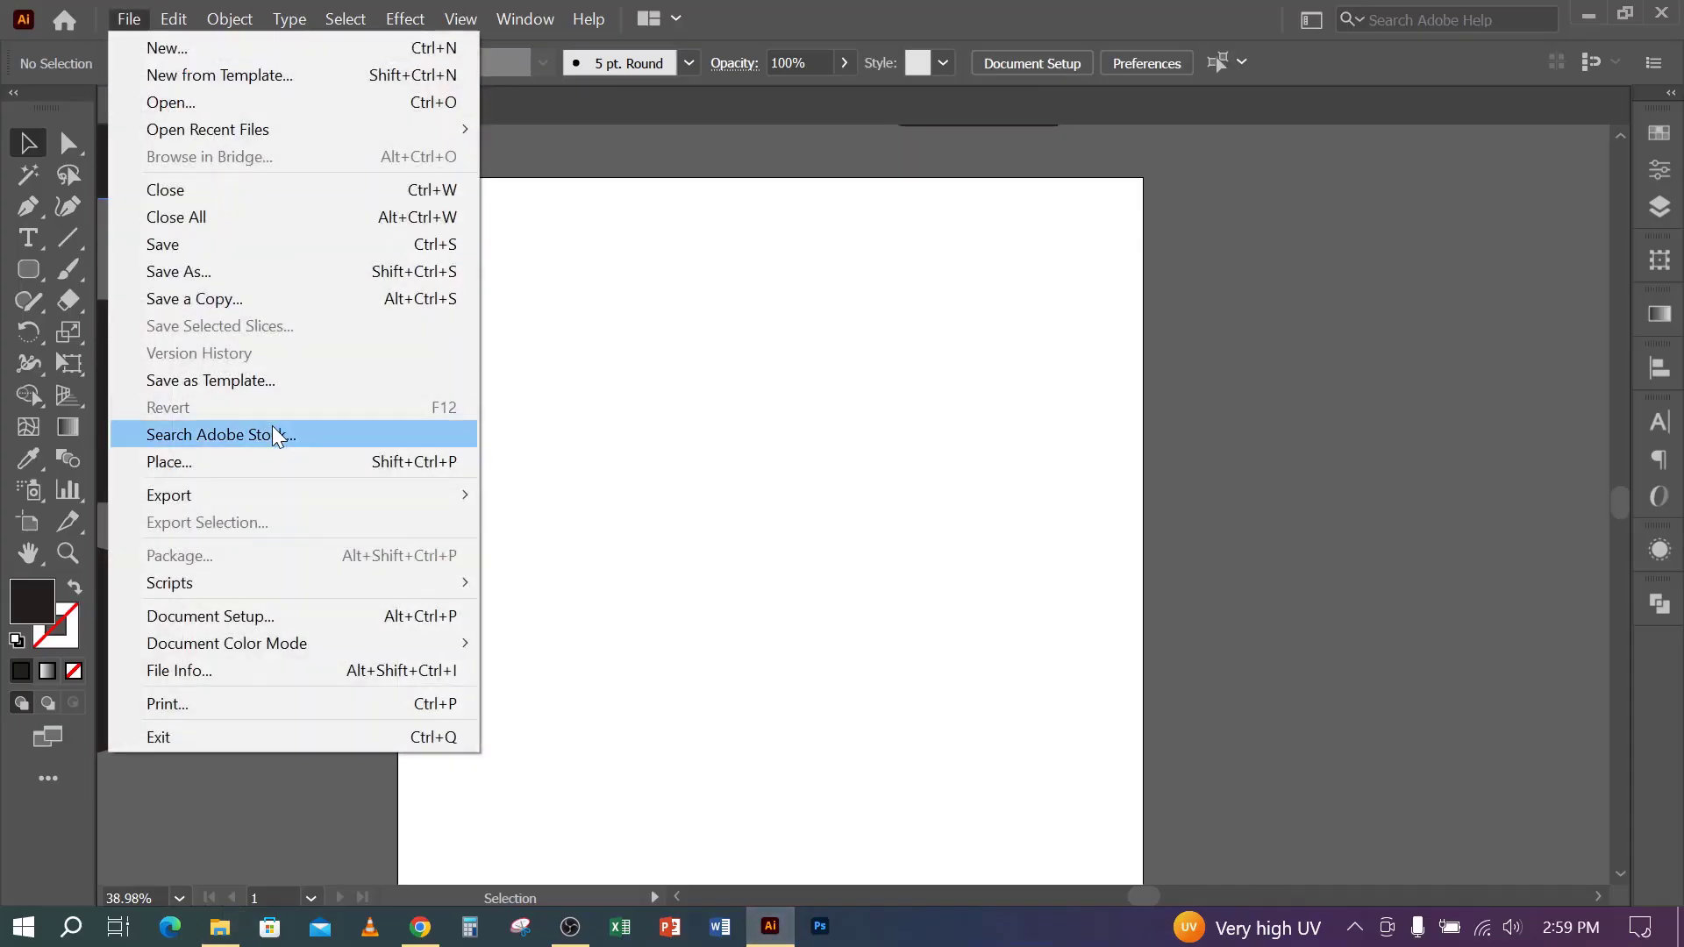
pyautogui.click(263, 463)
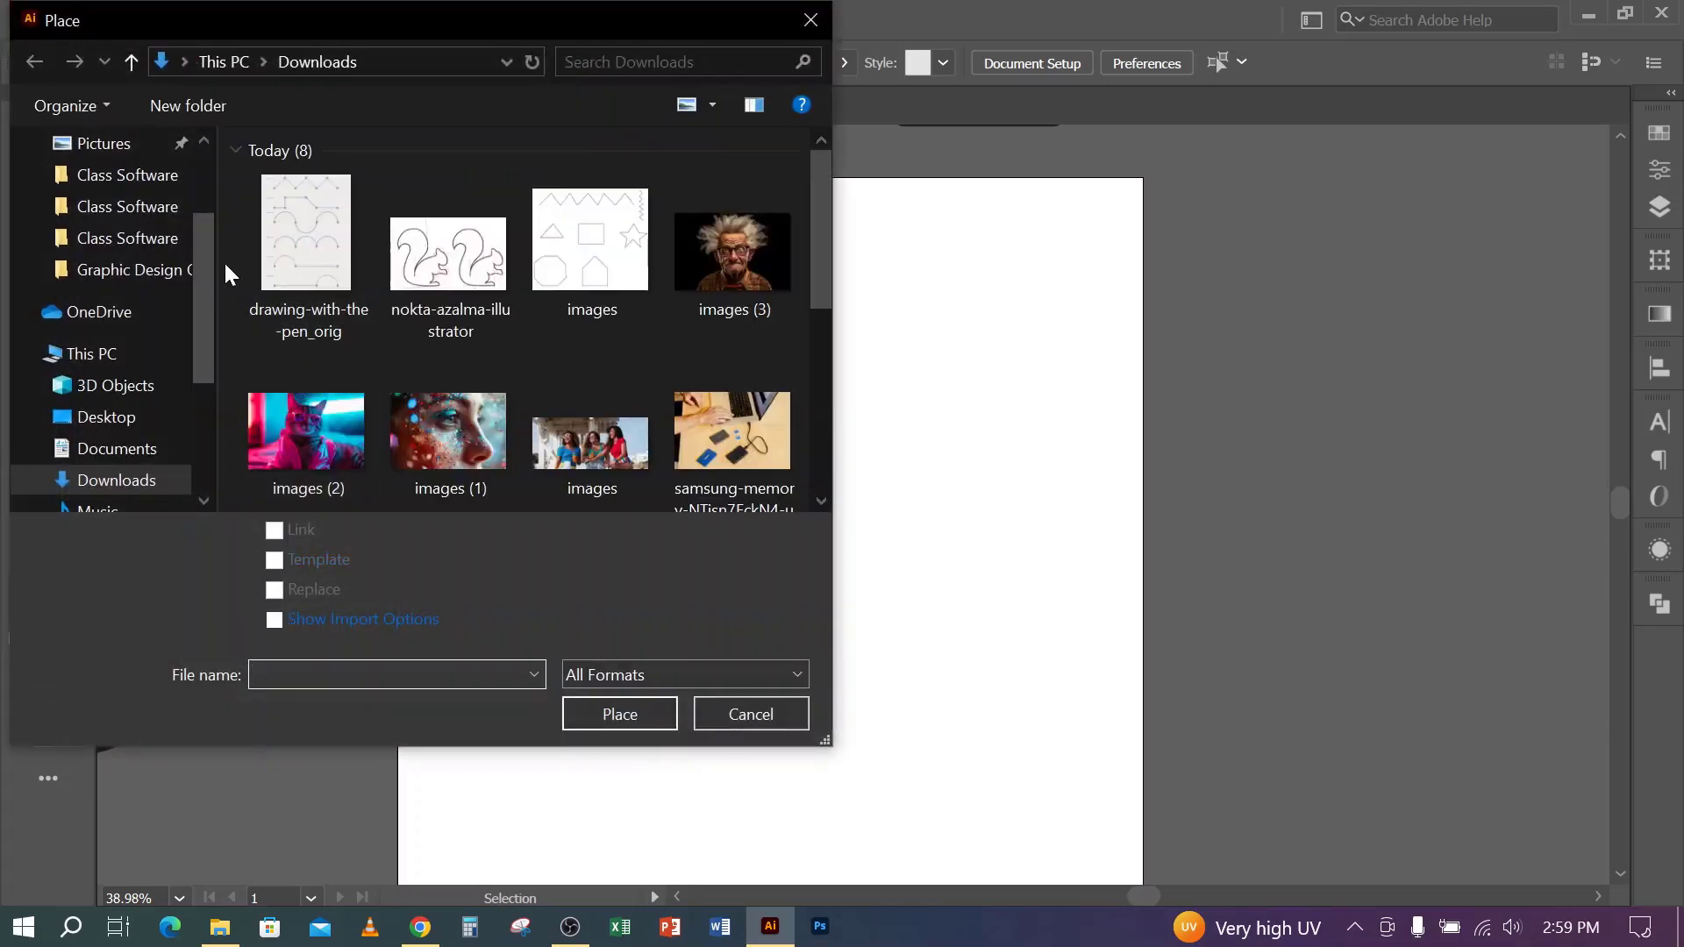
pyautogui.click(316, 255)
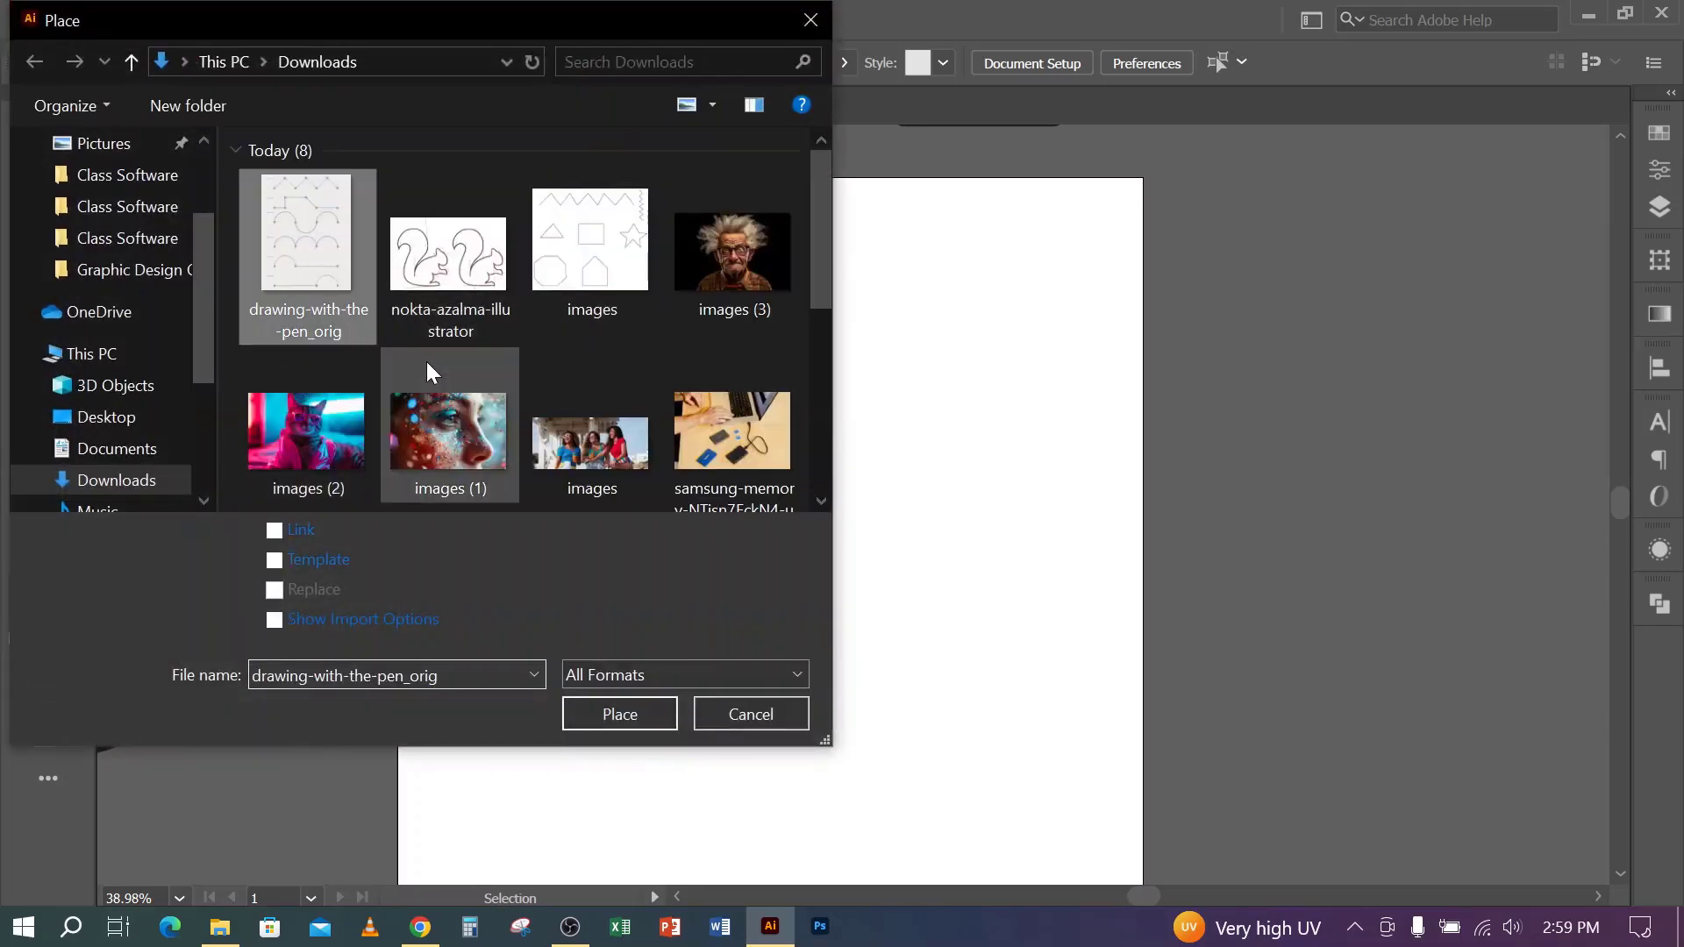
pyautogui.click(640, 720)
pyautogui.moveTo(415, 300); pyautogui.dragTo(1215, 775)
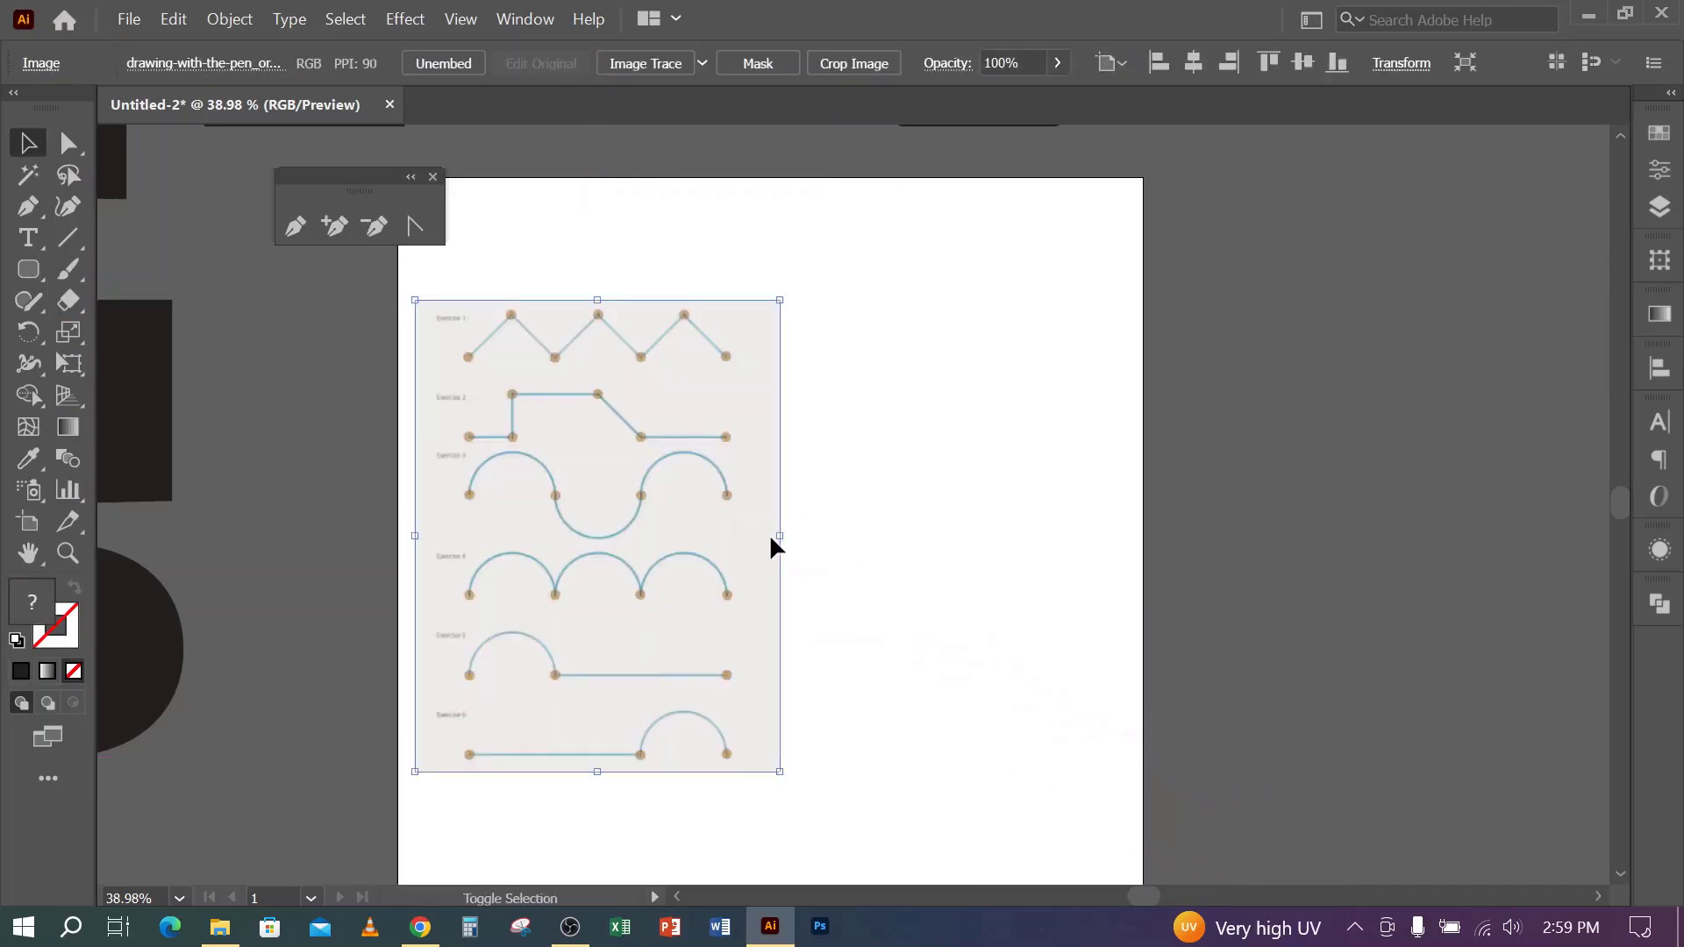
# - Enlarge the exercise image from its centre, position it inside the artboard's upper edge, and move the floating pen tools palette off the artboard
pyautogui.moveTo(778, 542); pyautogui.dragTo(1017, 553)
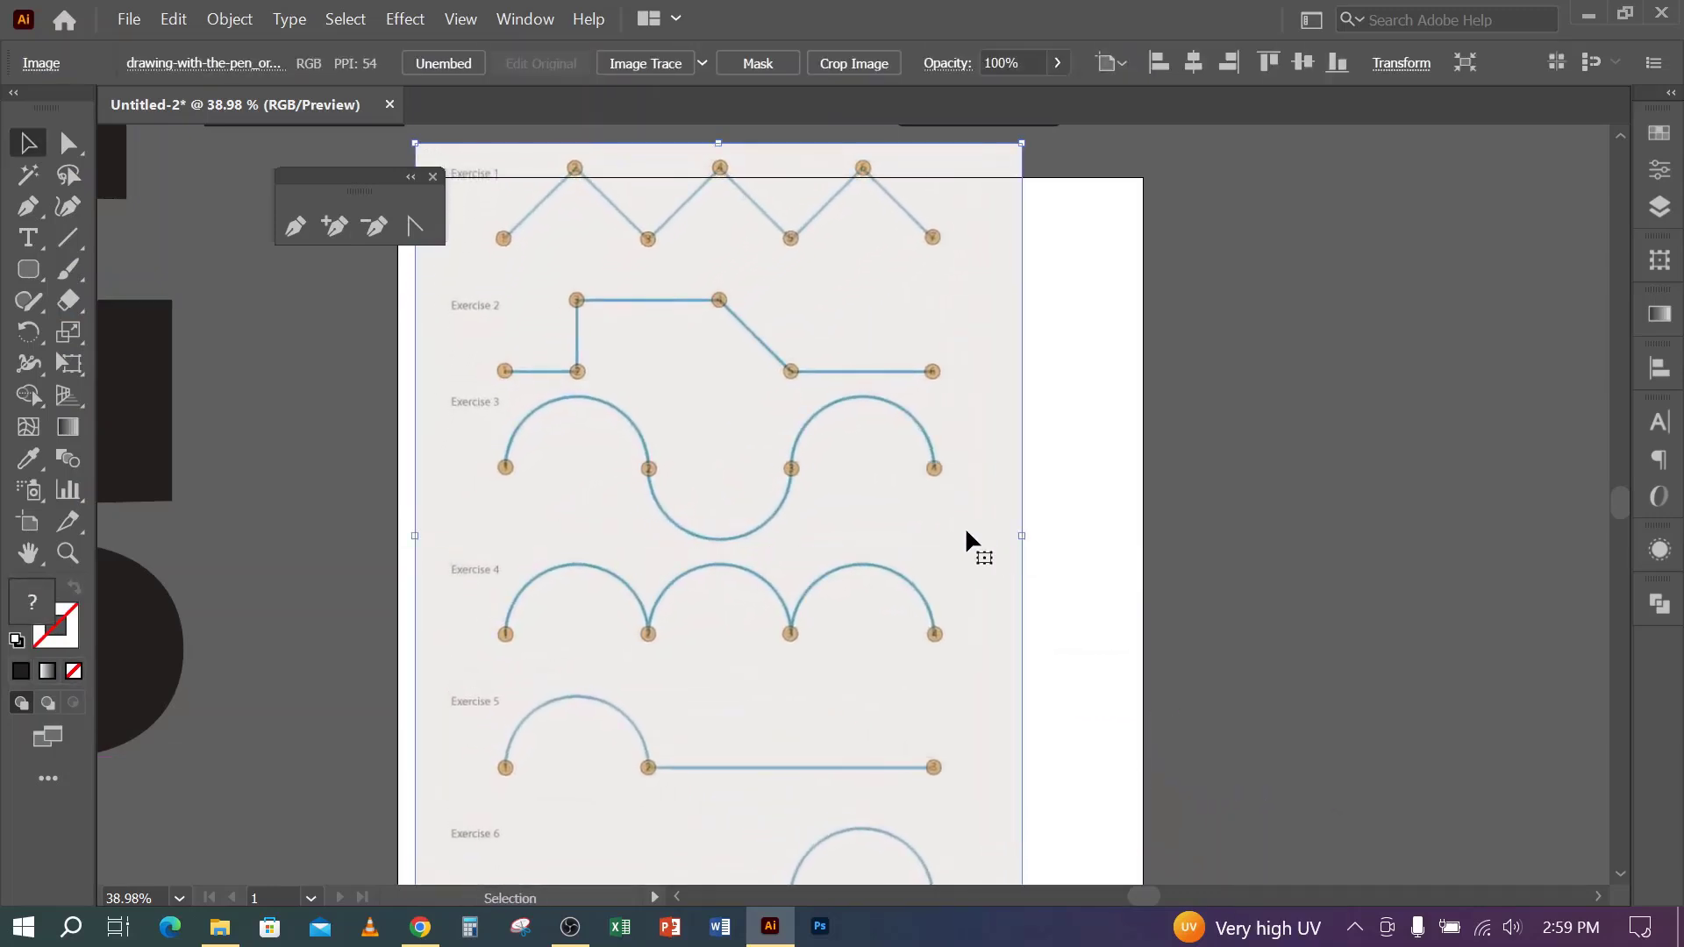
pyautogui.moveTo(929, 507); pyautogui.dragTo(979, 555)
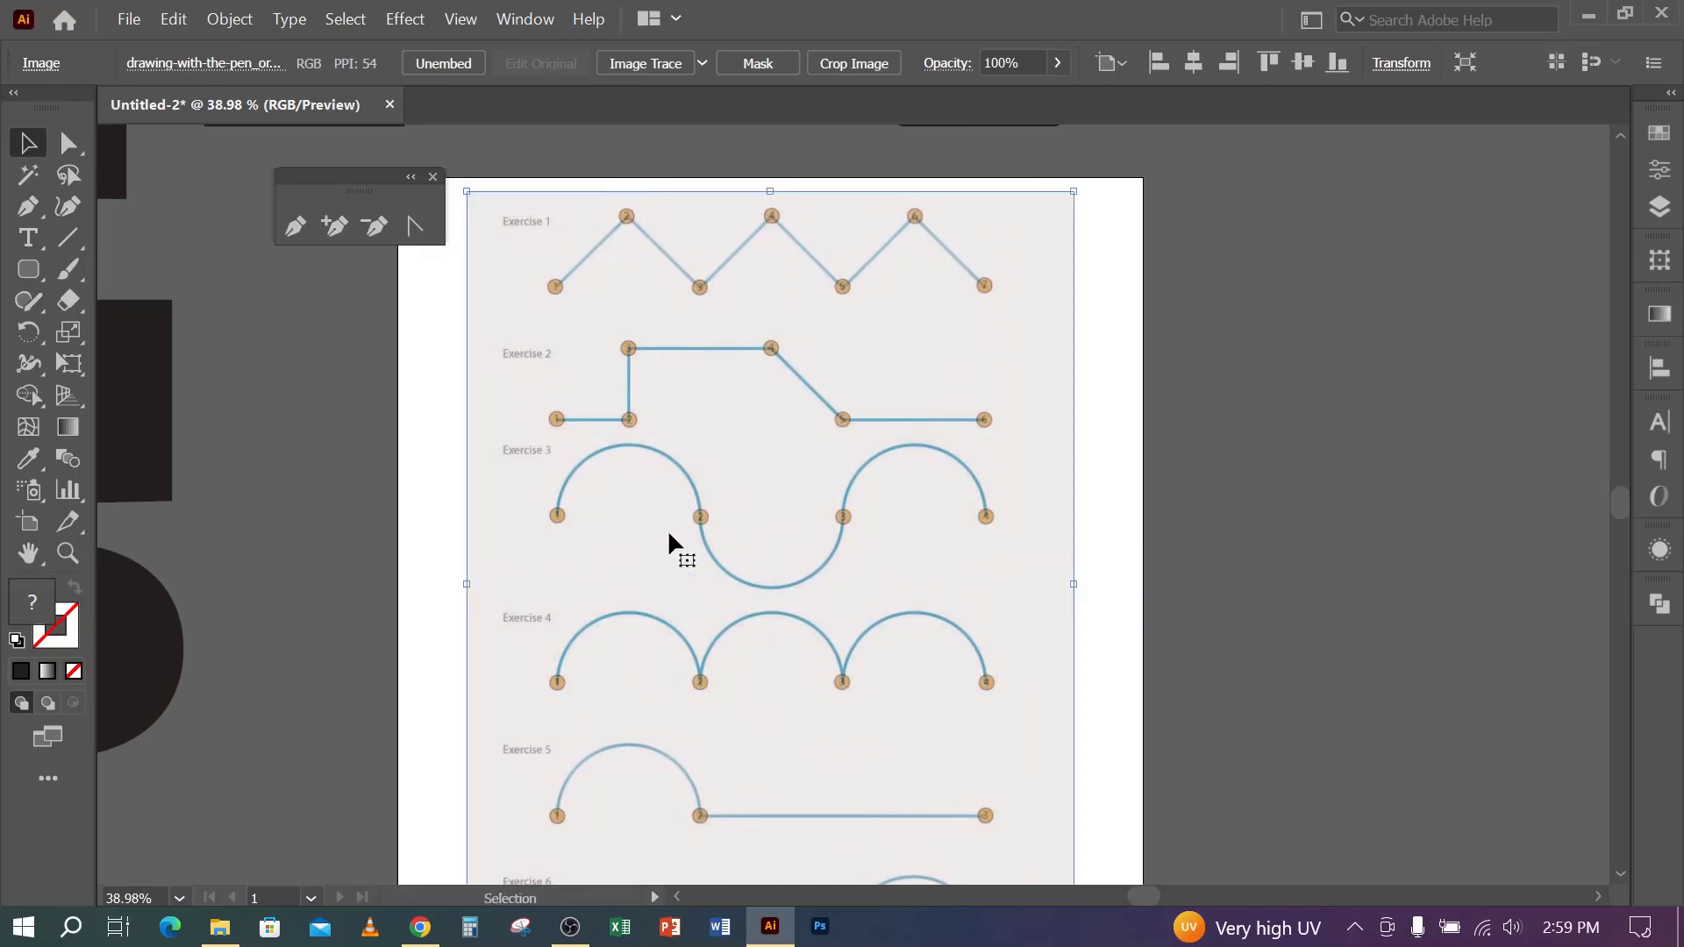
pyautogui.scroll(2, 488, 531)
pyautogui.moveTo(368, 188); pyautogui.dragTo(1436, 200)
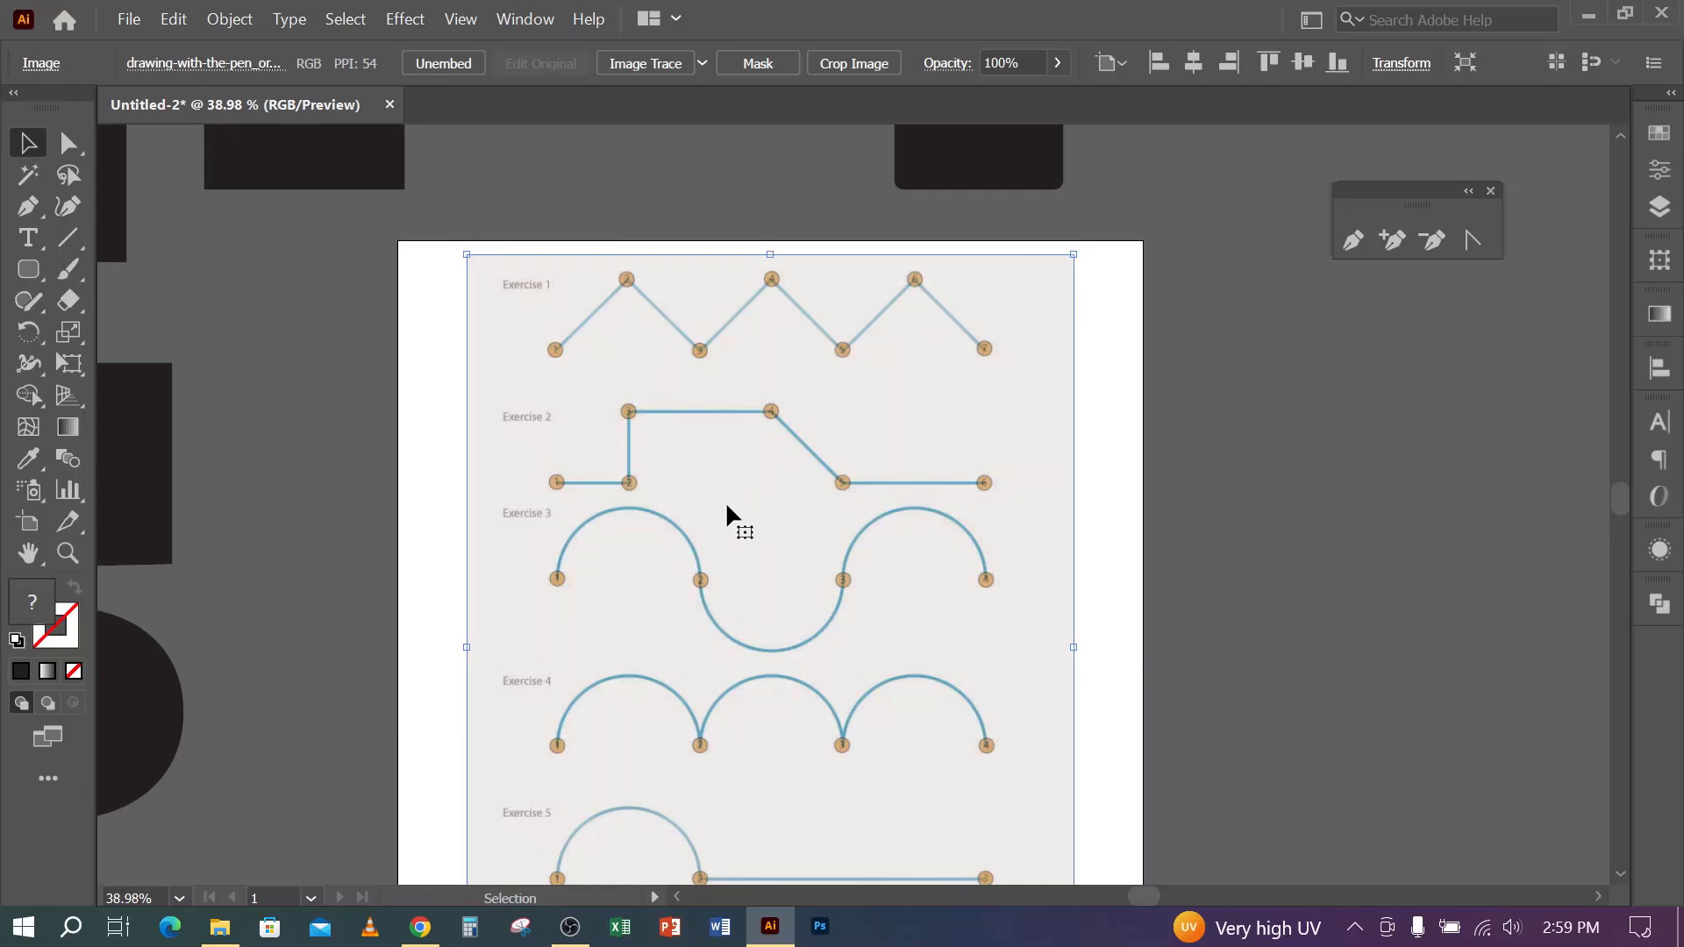
# - Shift the exercise image slightly down and to the left on the artboard, and deselect it
pyautogui.scroll(2, 670, 387)
pyautogui.moveTo(788, 394); pyautogui.dragTo(685, 559)
pyautogui.click(402, 322)
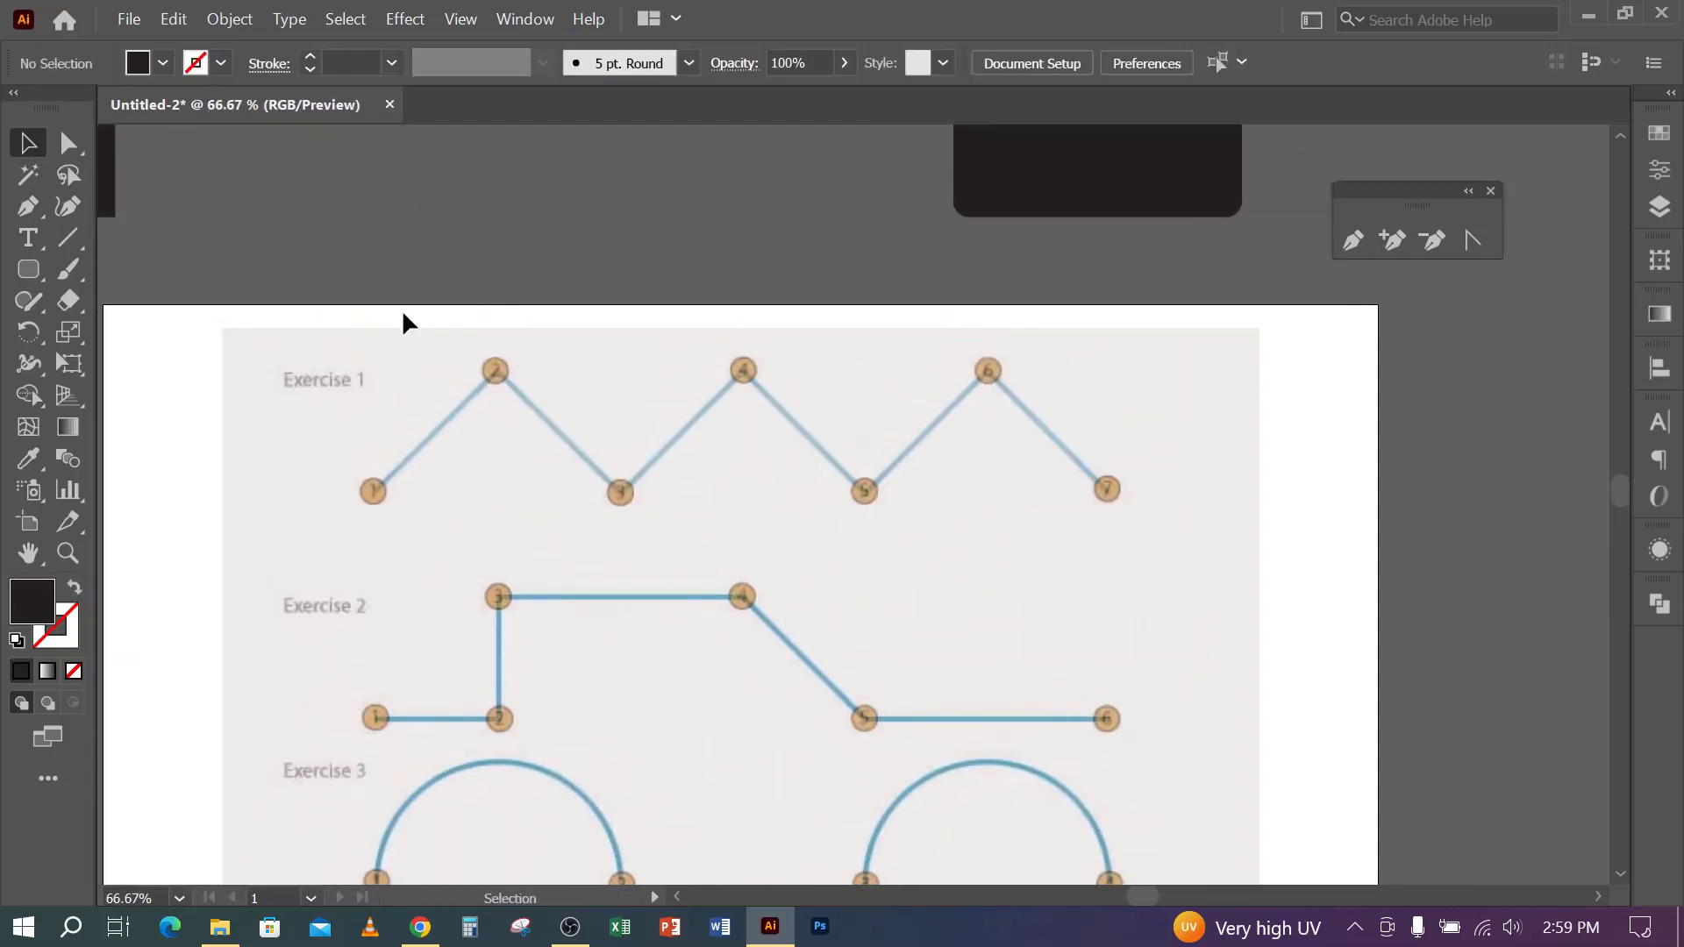
pyautogui.click(345, 384)
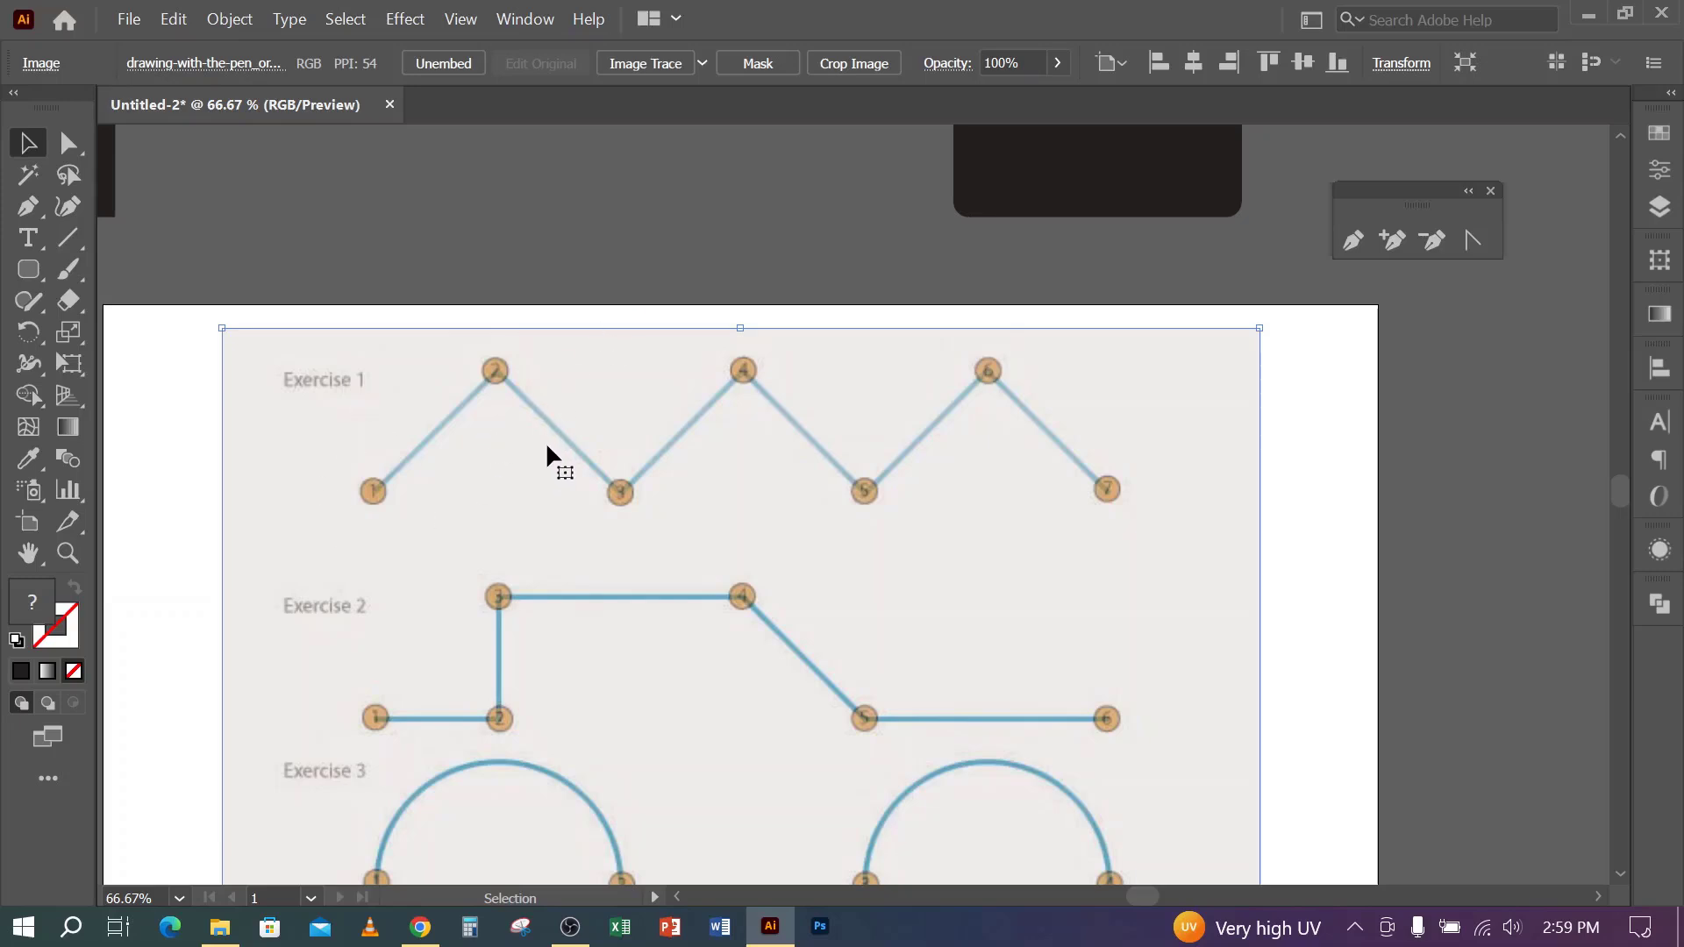
pyautogui.moveTo(847, 519); pyautogui.dragTo(810, 558)
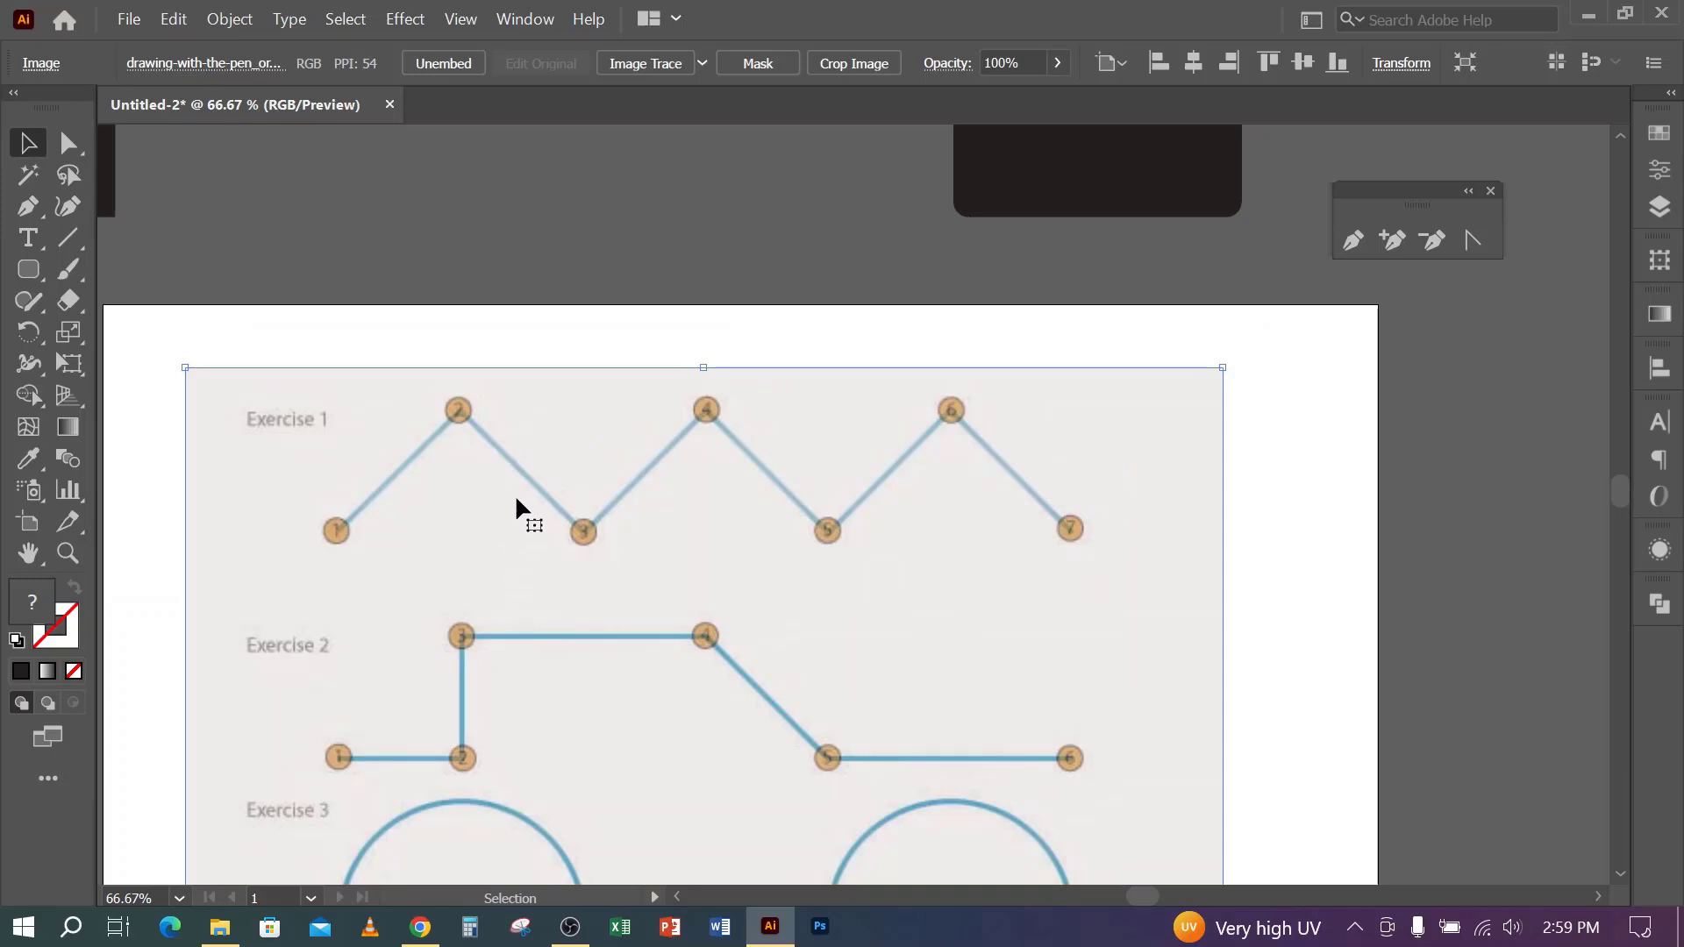
pyautogui.moveTo(518, 504)
pyautogui.mouseDown()
pyautogui.moveTo(503, 545)
pyautogui.moveTo(500, 529)
pyautogui.mouseUp()
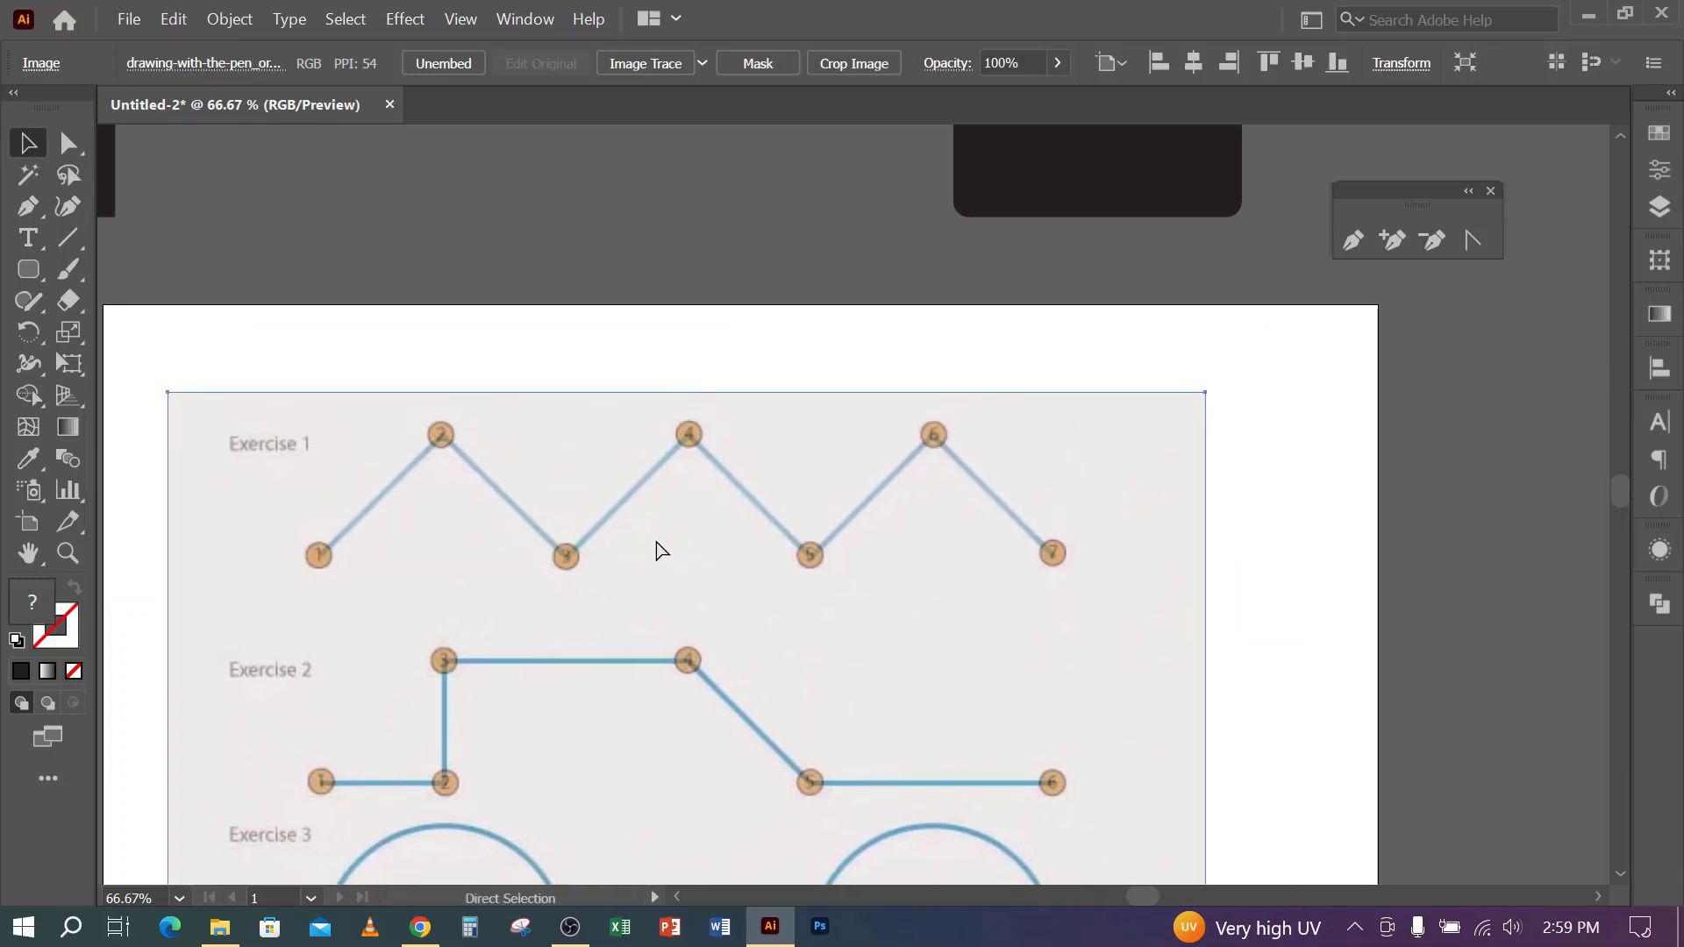
pyautogui.hotkey('ctrl', 'shift', 'a')
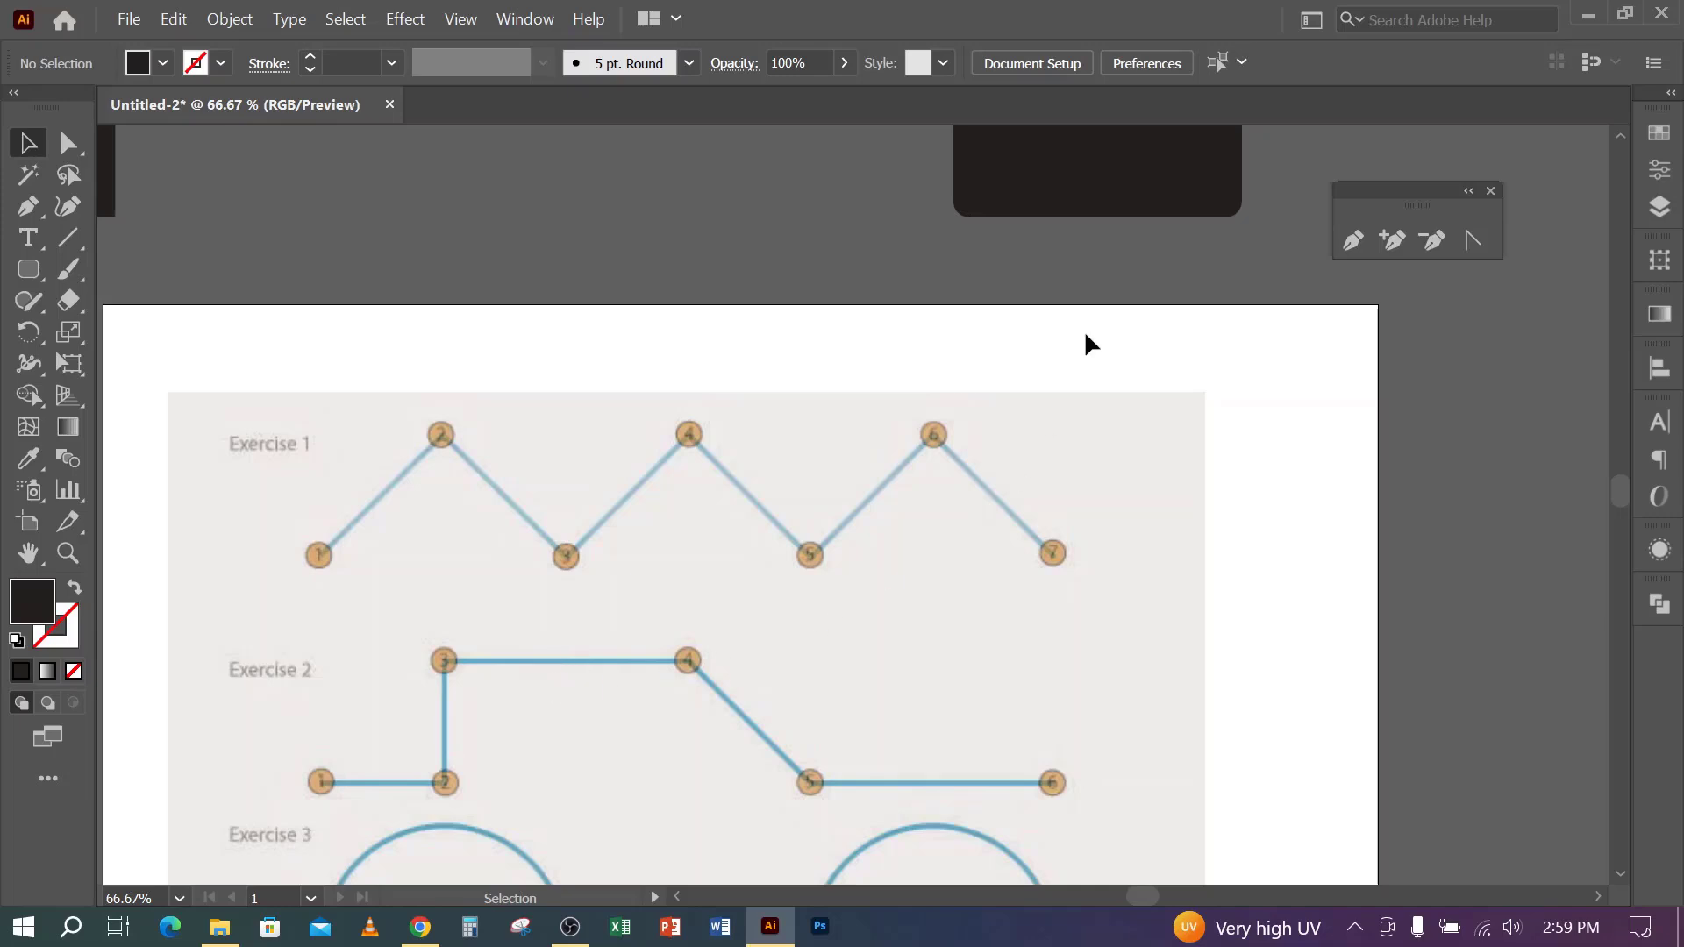
# - Trace the Exercise 1 zigzag with the Pen tool using straight segments from point 1 through point 4
pyautogui.click(1352, 240)
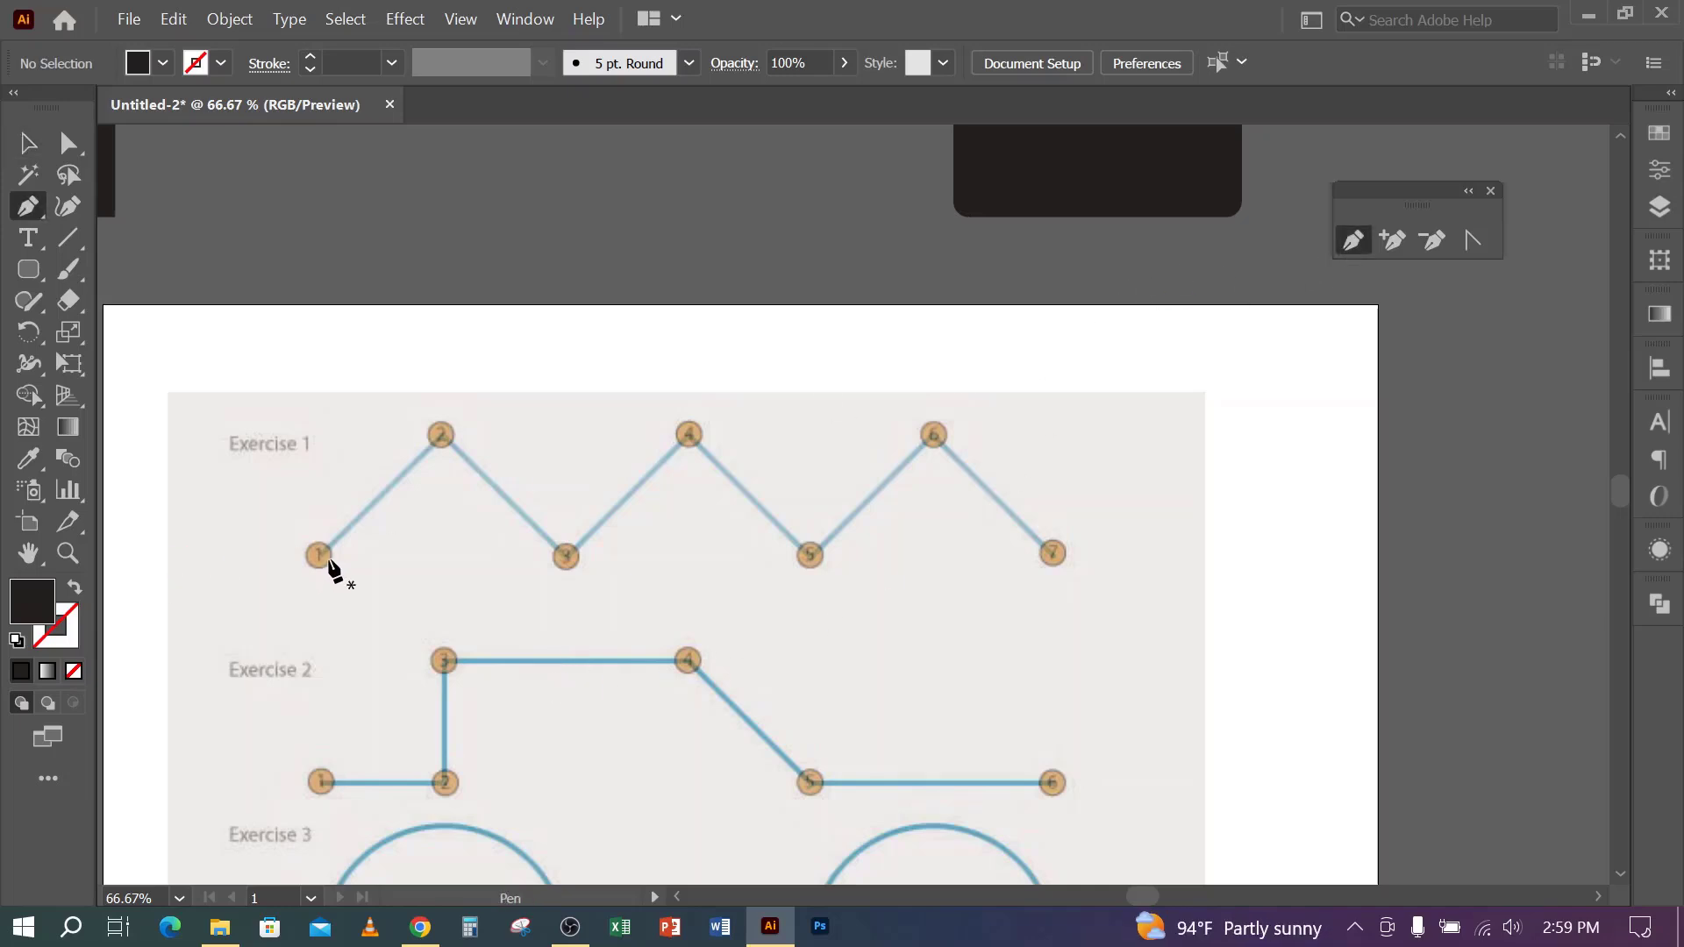
pyautogui.click(313, 558)
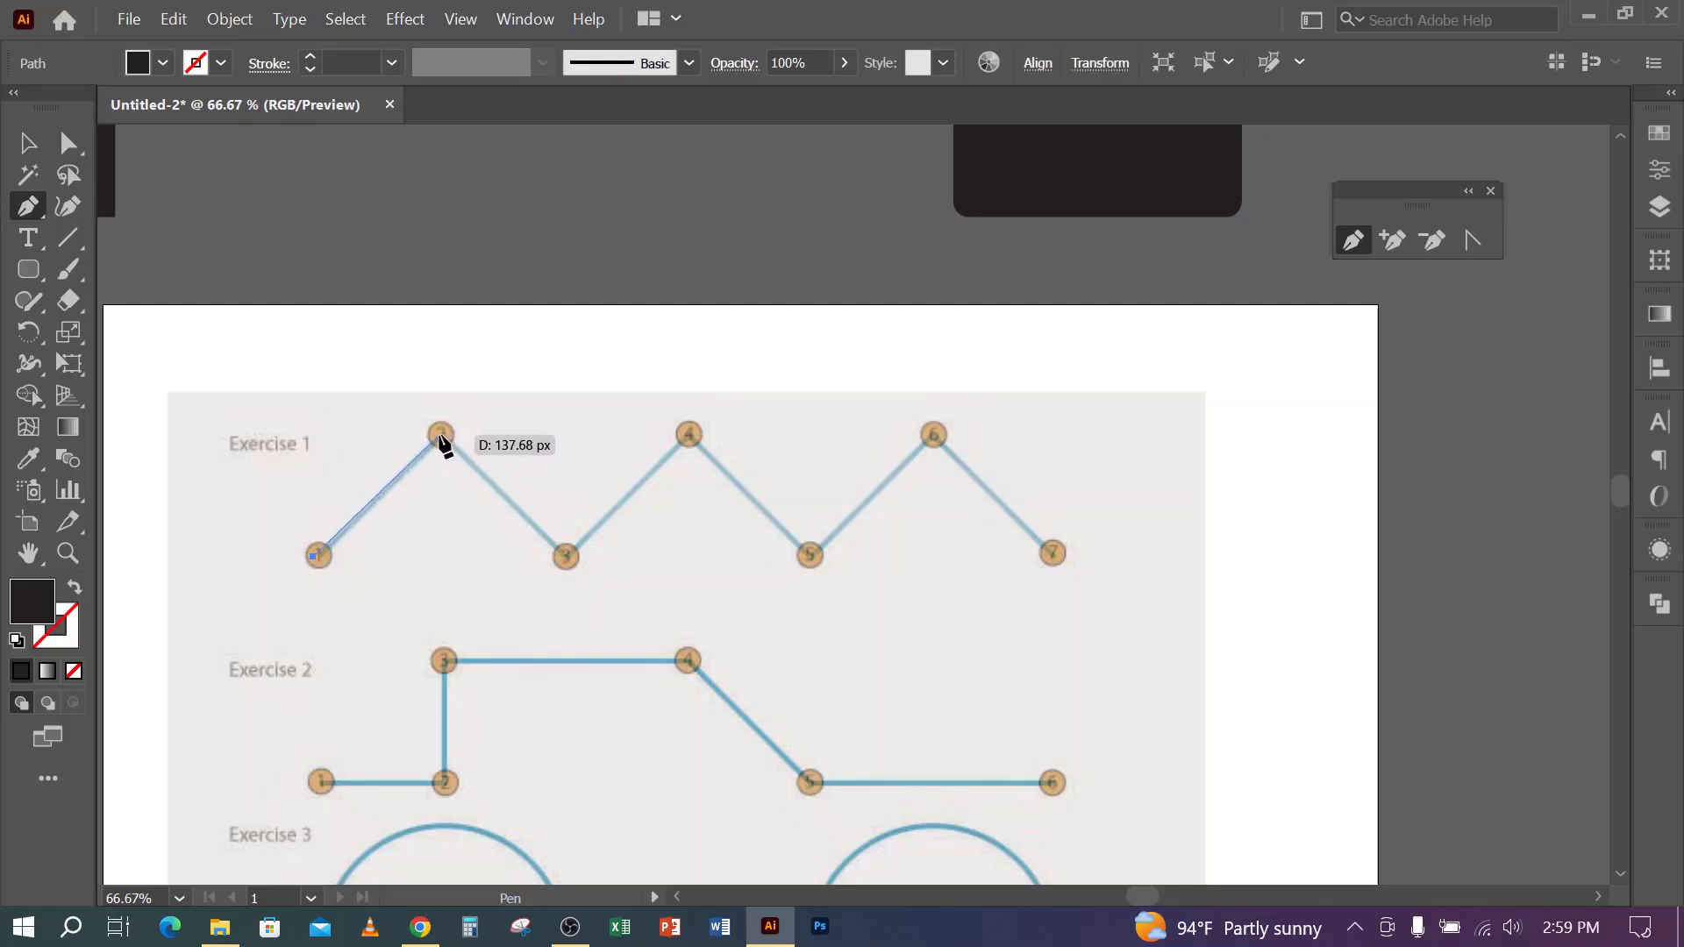
pyautogui.click(440, 435)
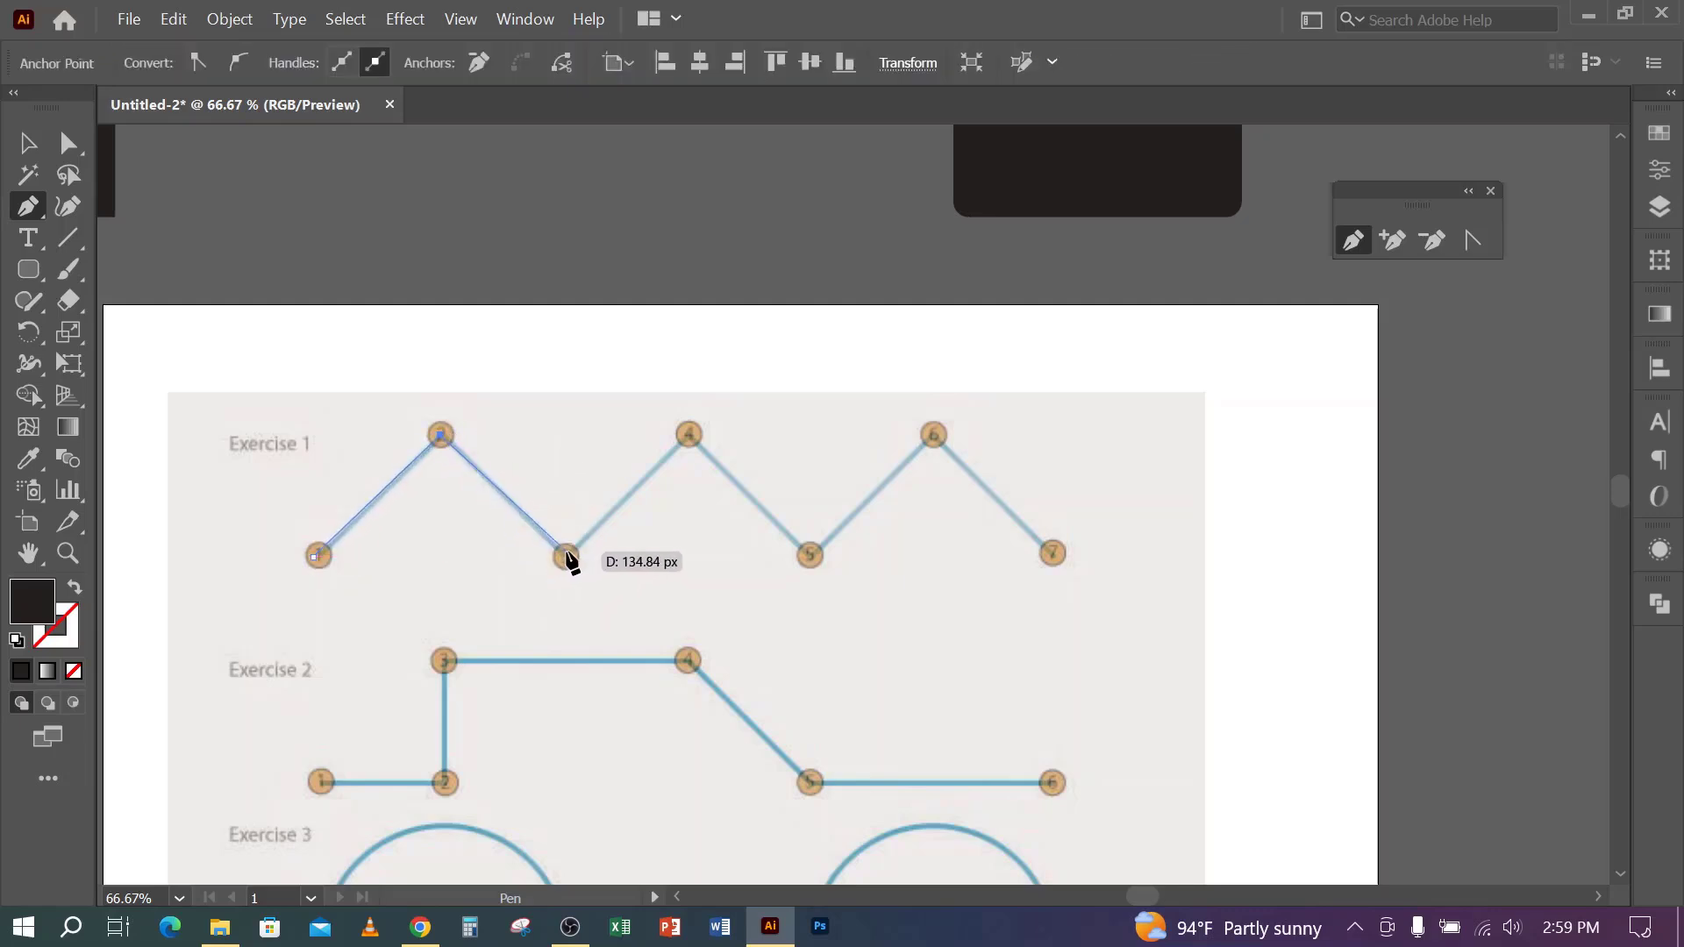
pyautogui.click(566, 558)
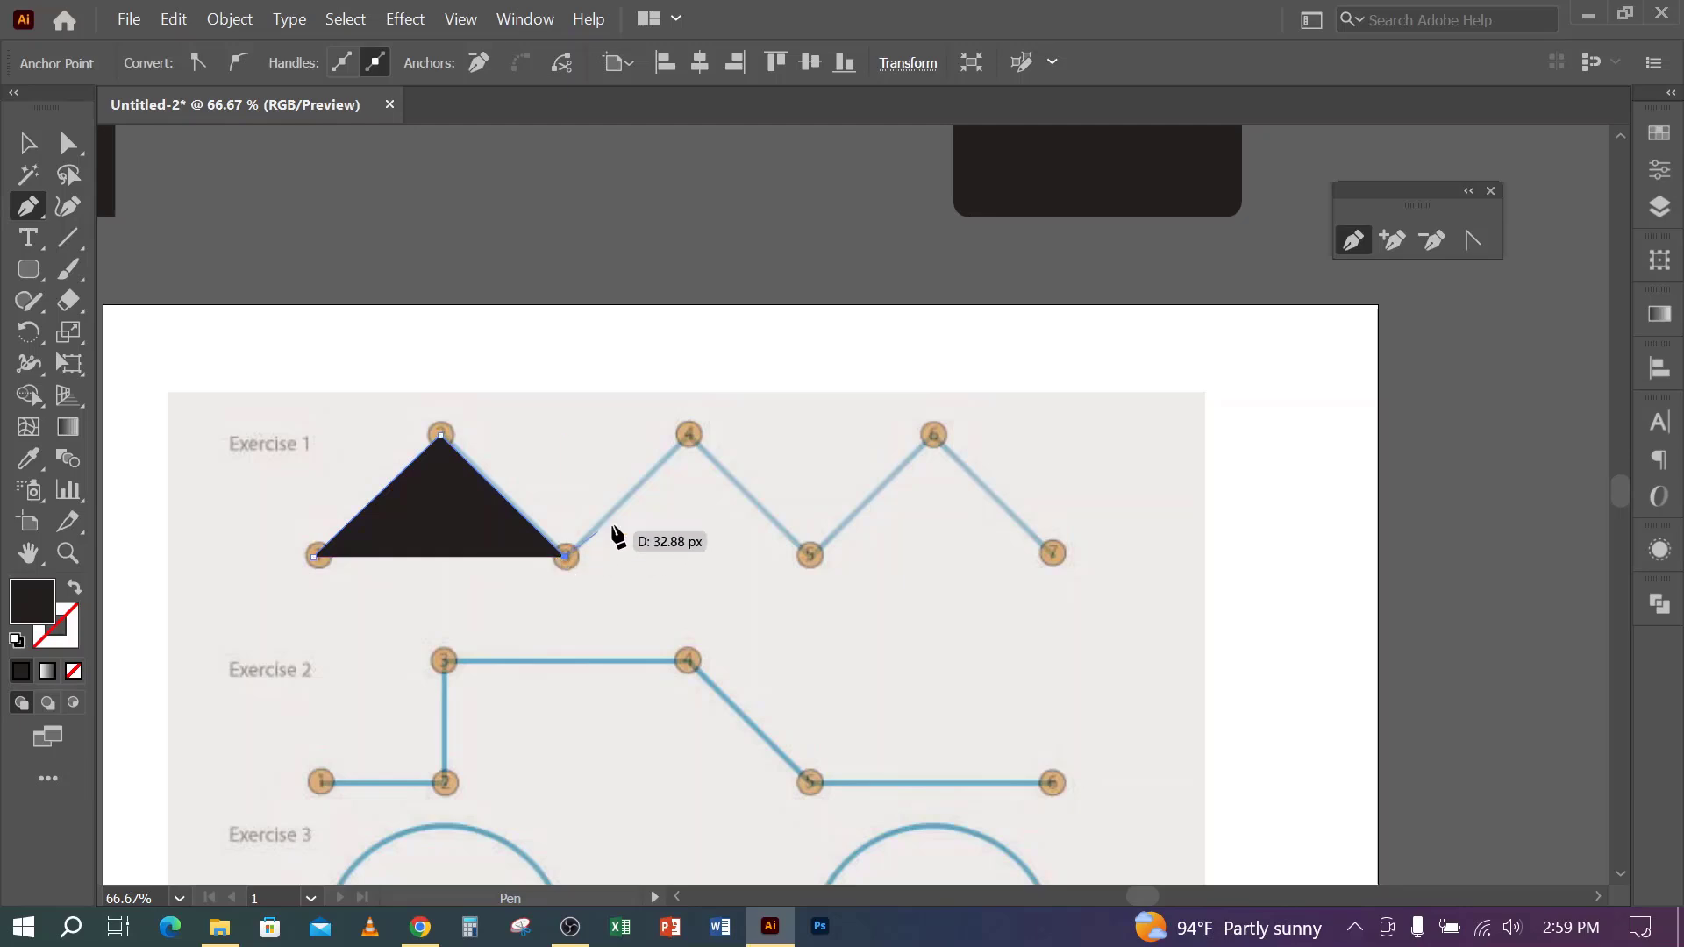
pyautogui.click(689, 435)
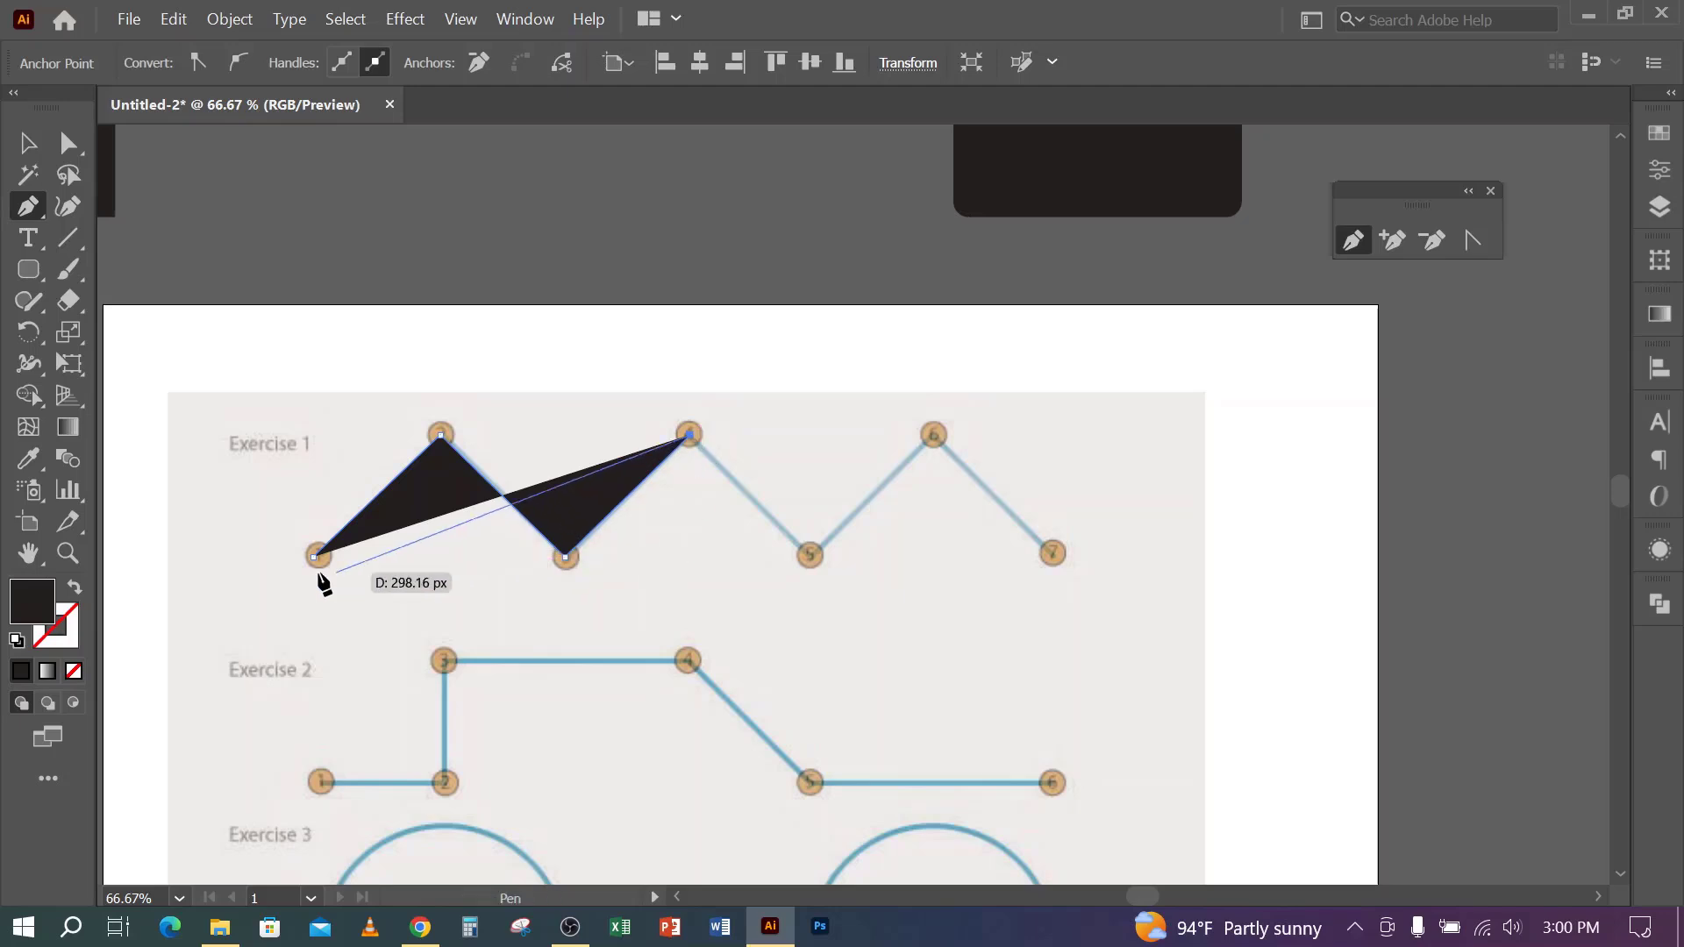
# - Swap the path's fill and stroke, continue the Exercise 1 zigzag through points 5, 6 and 7, and end the path
pyautogui.click(74, 588)
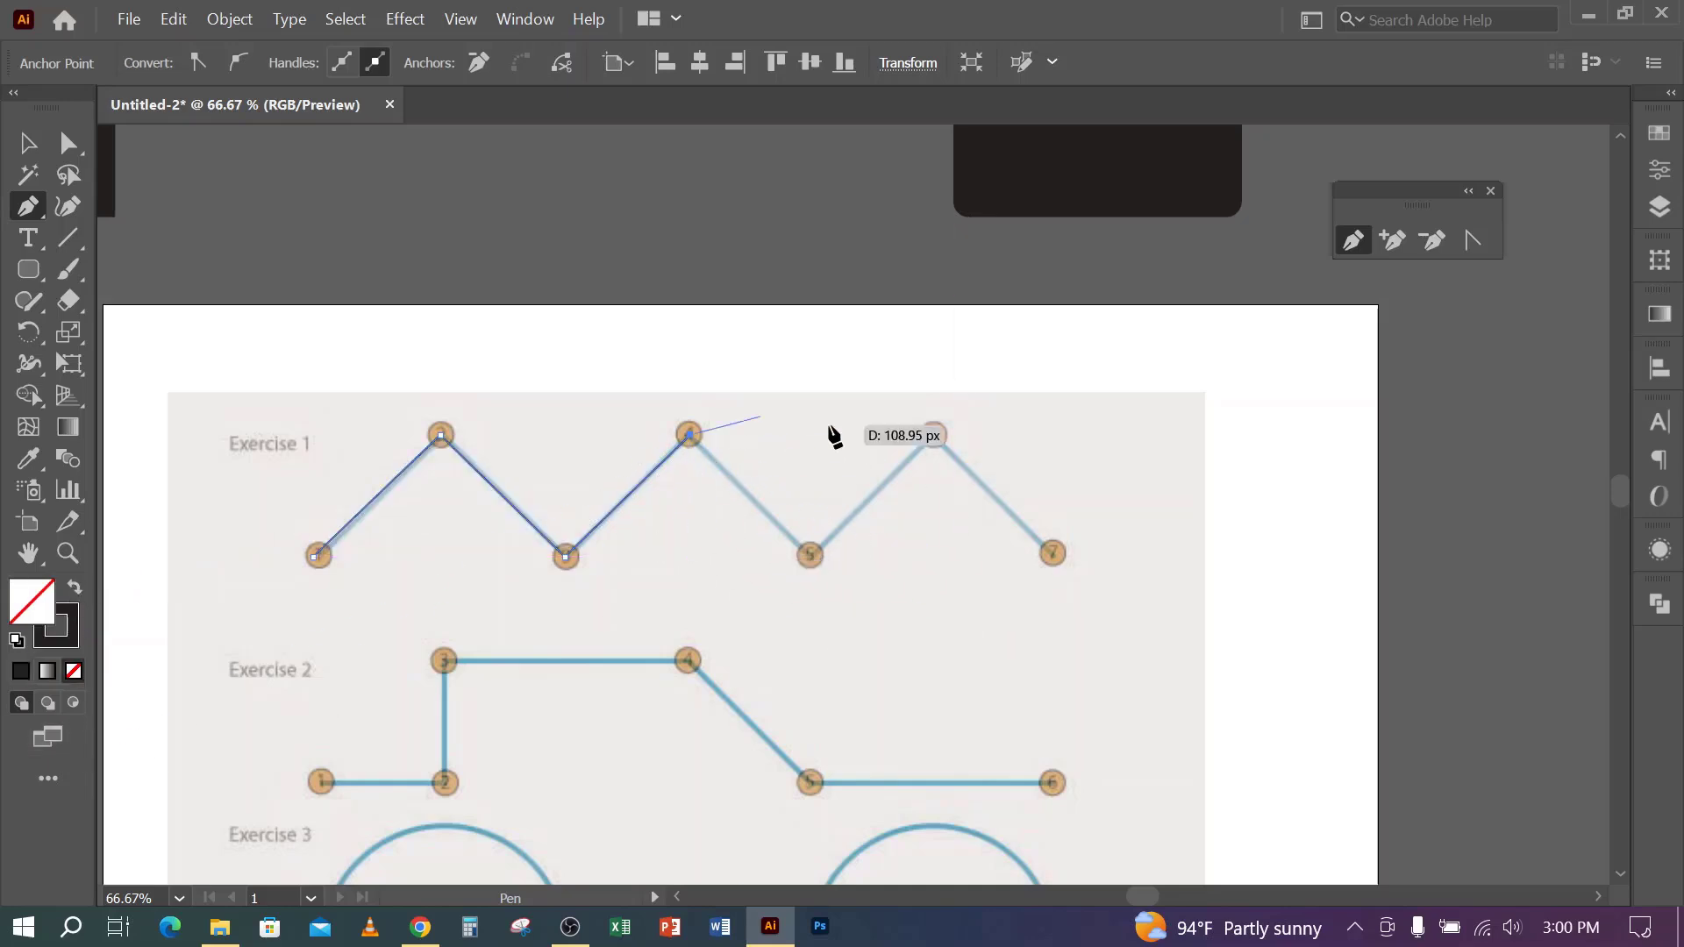
pyautogui.click(812, 561)
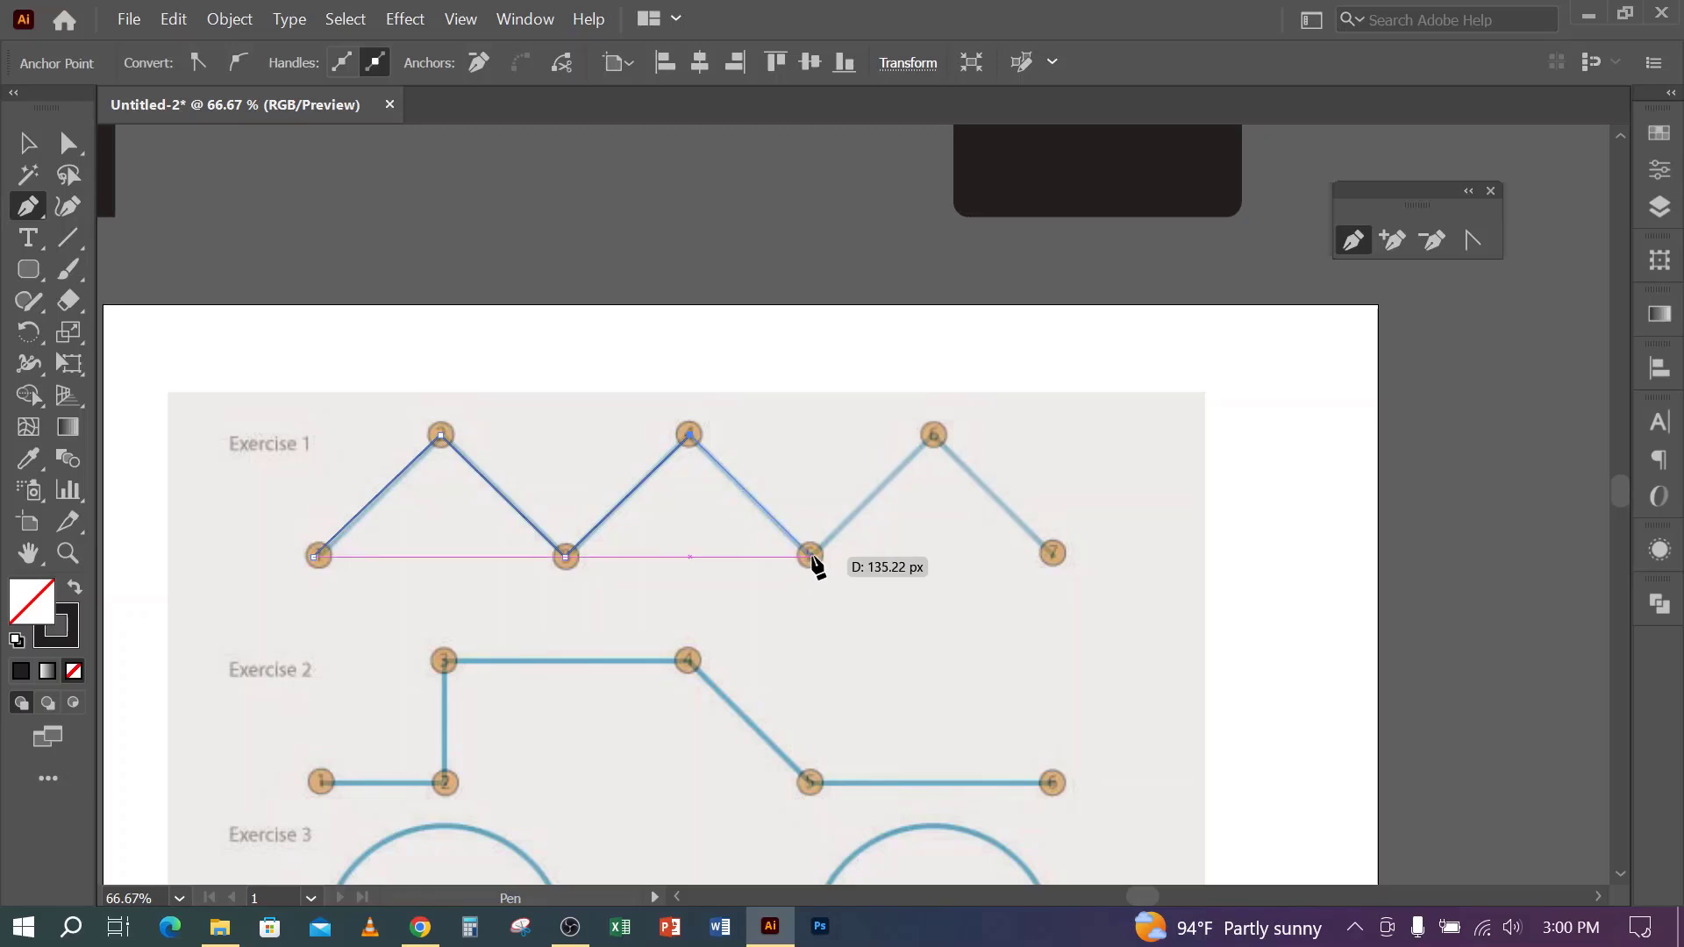
pyautogui.click(935, 435)
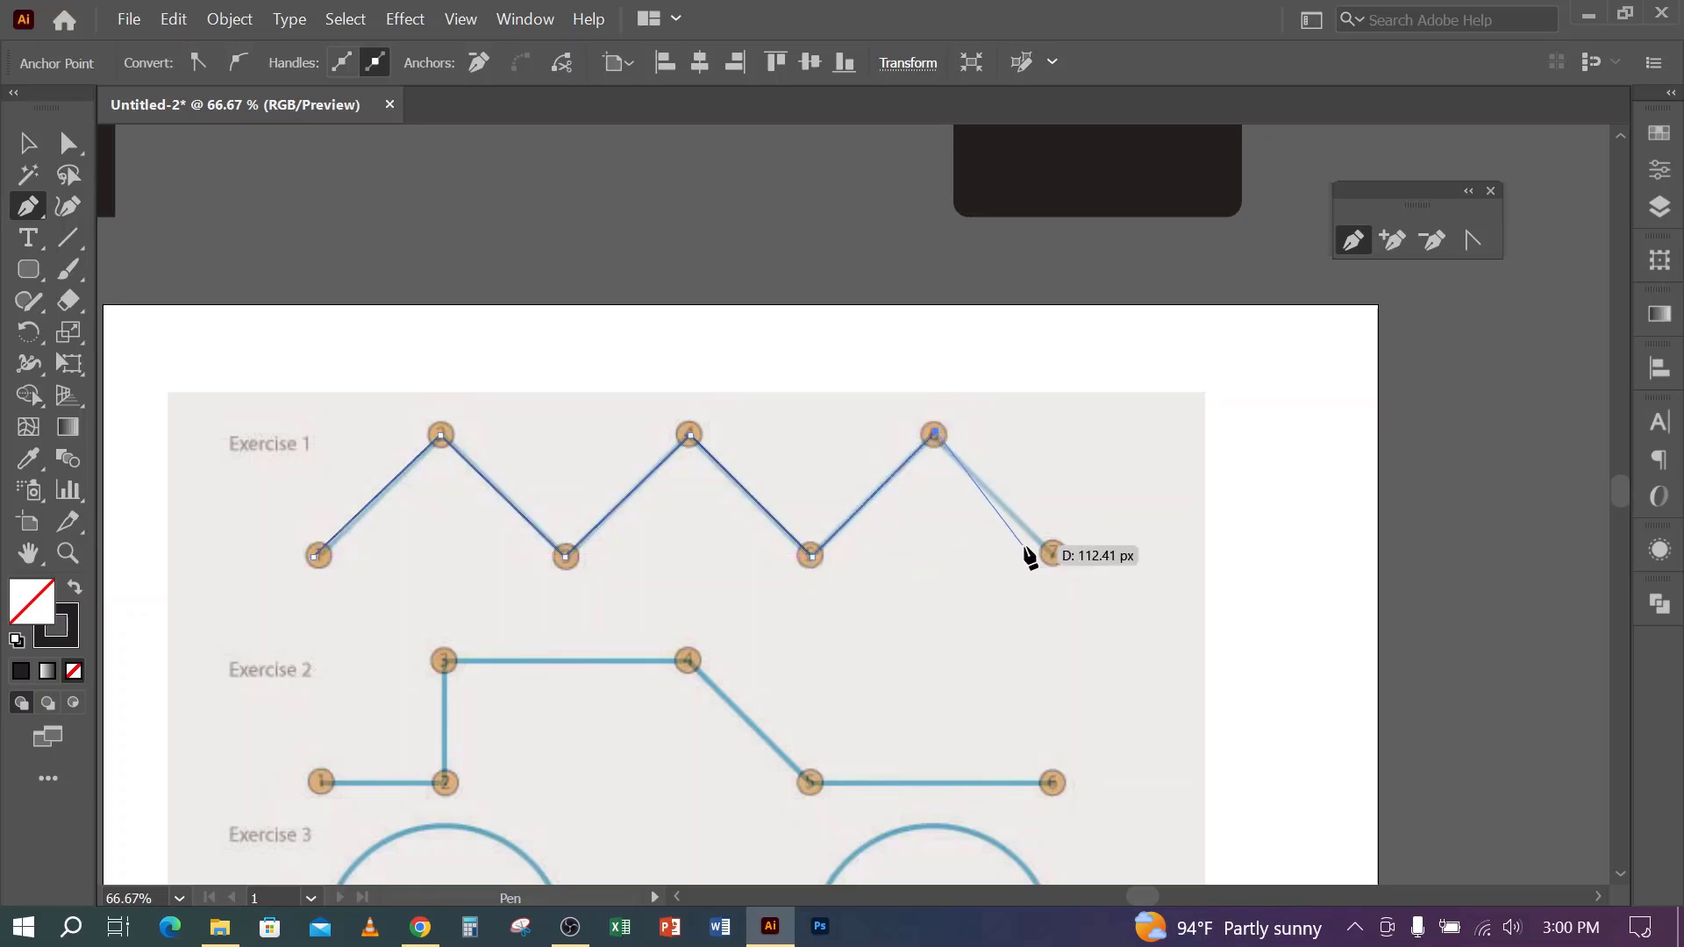
pyautogui.click(1053, 553)
pyautogui.scroll(-1, 984, 579)
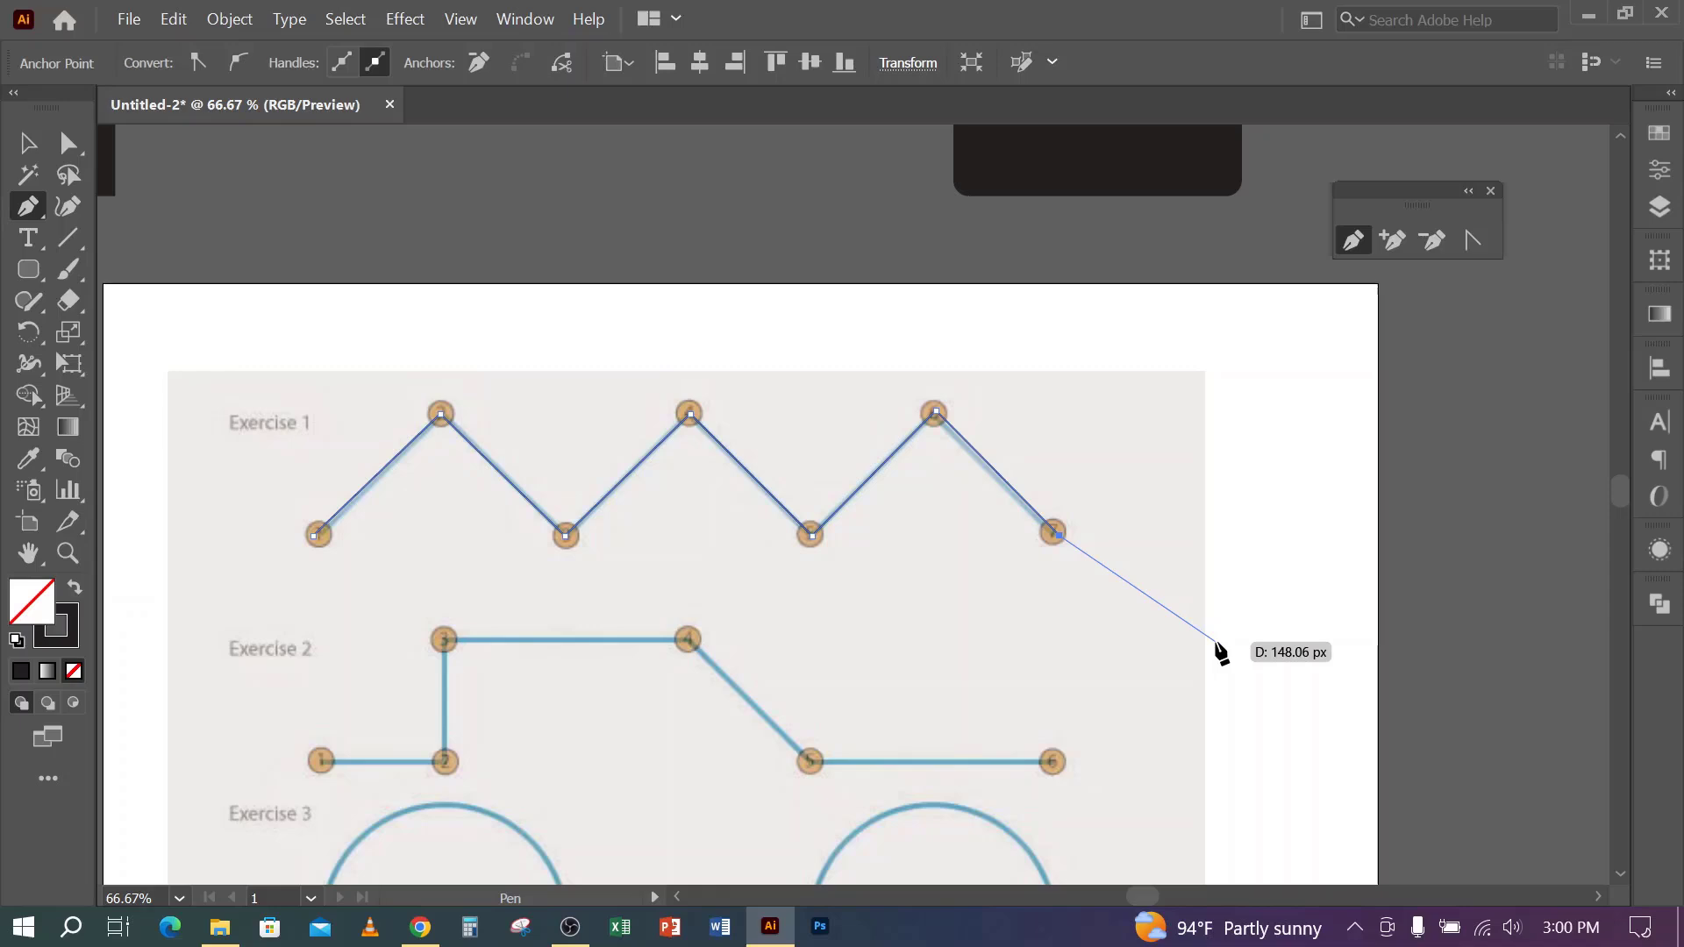
pyautogui.press('Escape')
# - Trace Exercise 2 with straight Pen tool segments through points 1 to 6 and end the open path
pyautogui.press('space')
pyautogui.moveTo(820, 731); pyautogui.dragTo(996, 601)
pyautogui.click(519, 597)
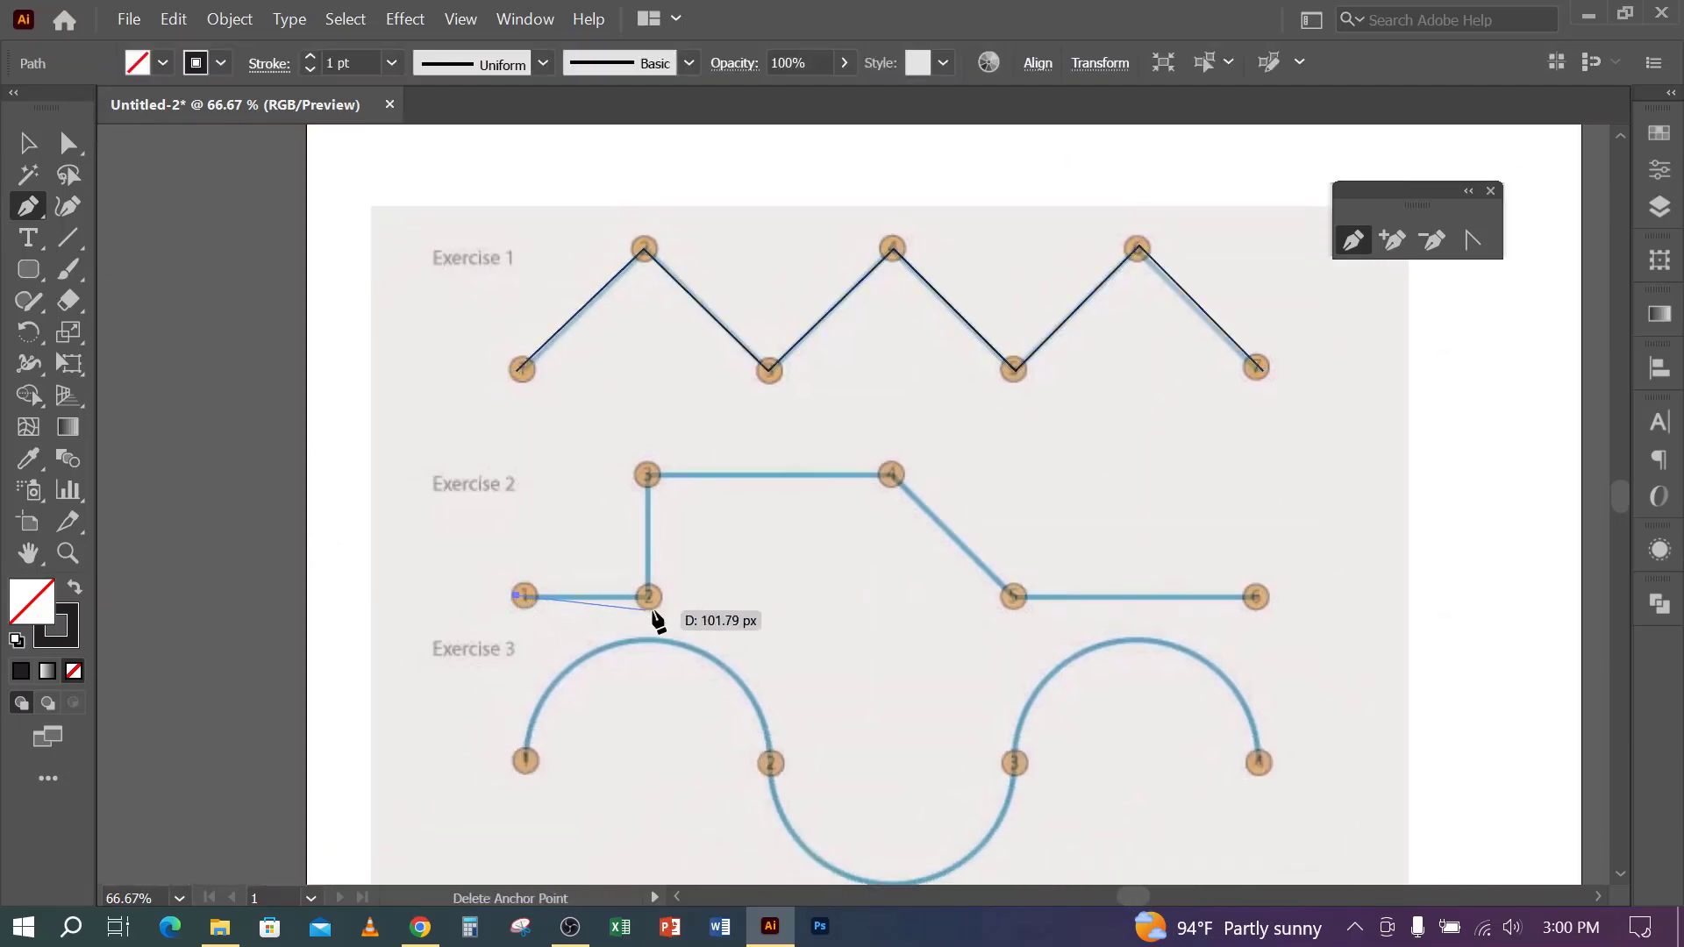
pyautogui.click(647, 600)
pyautogui.click(648, 474)
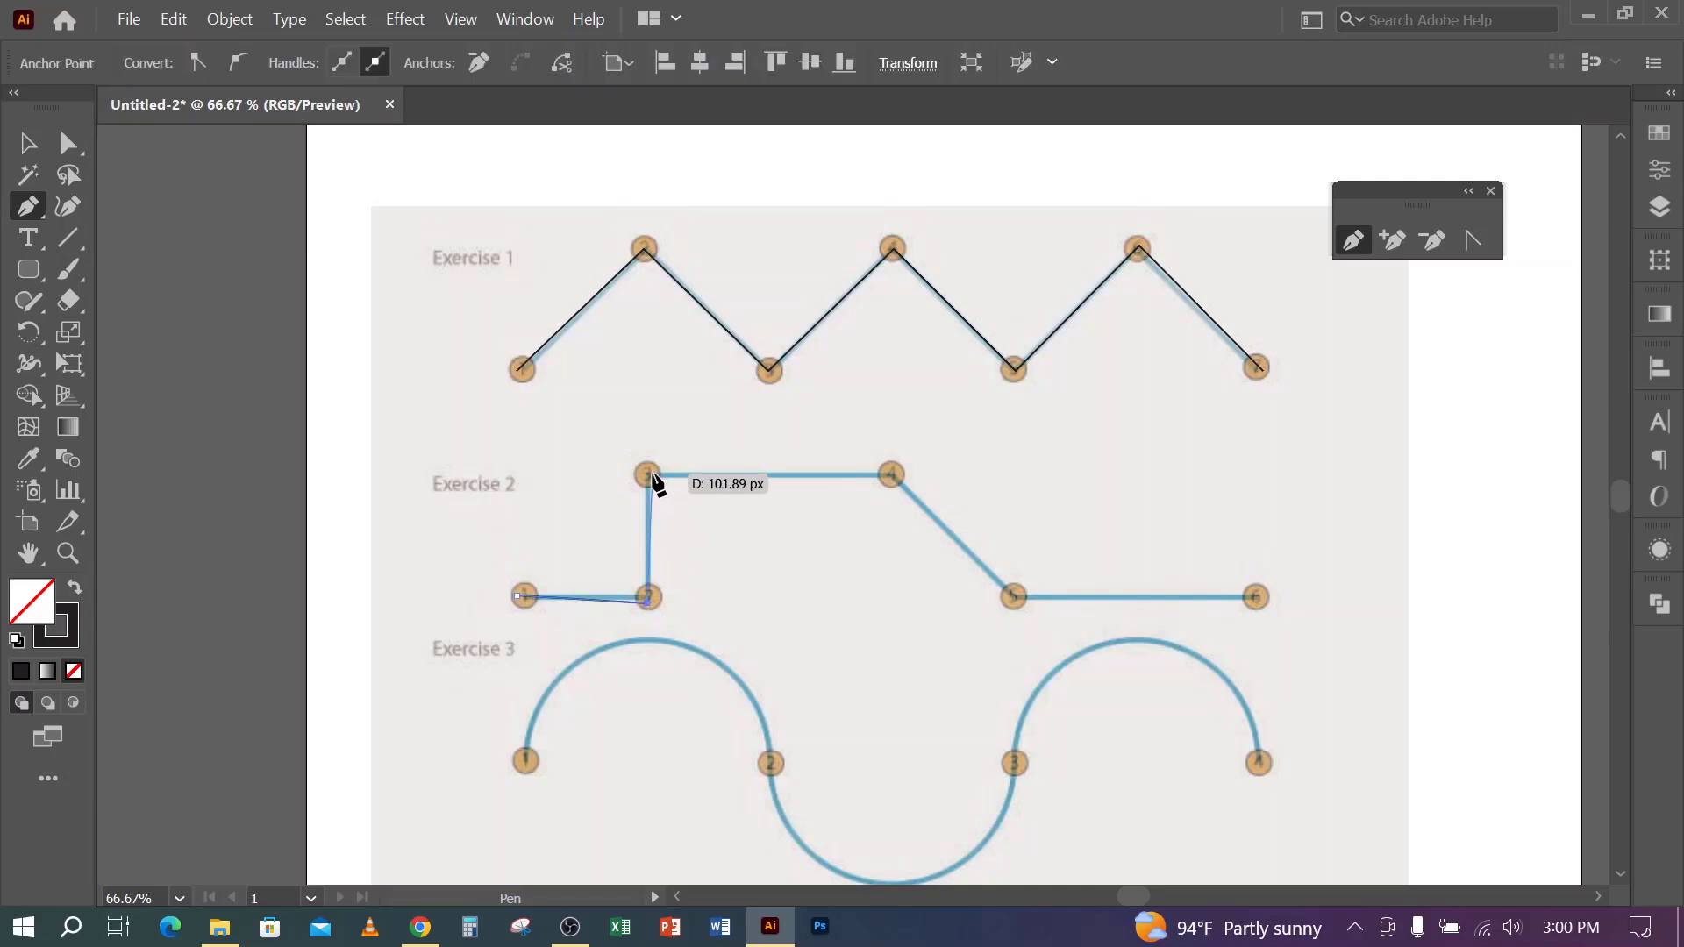
pyautogui.click(891, 475)
pyautogui.click(1016, 598)
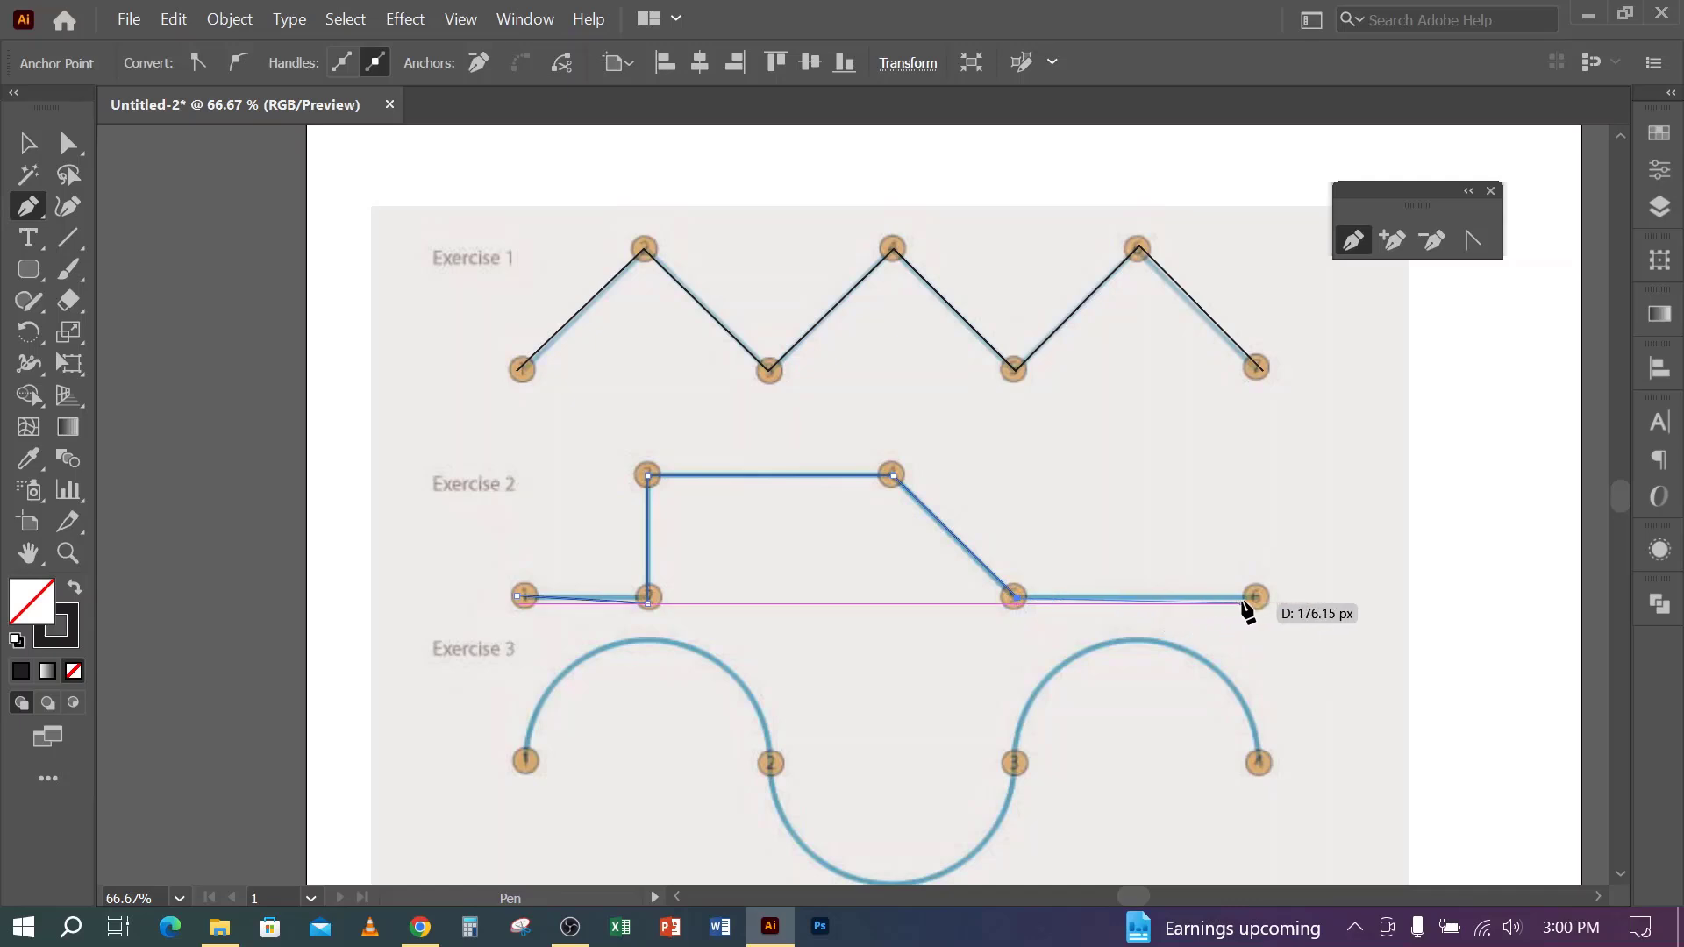
pyautogui.click(1256, 597)
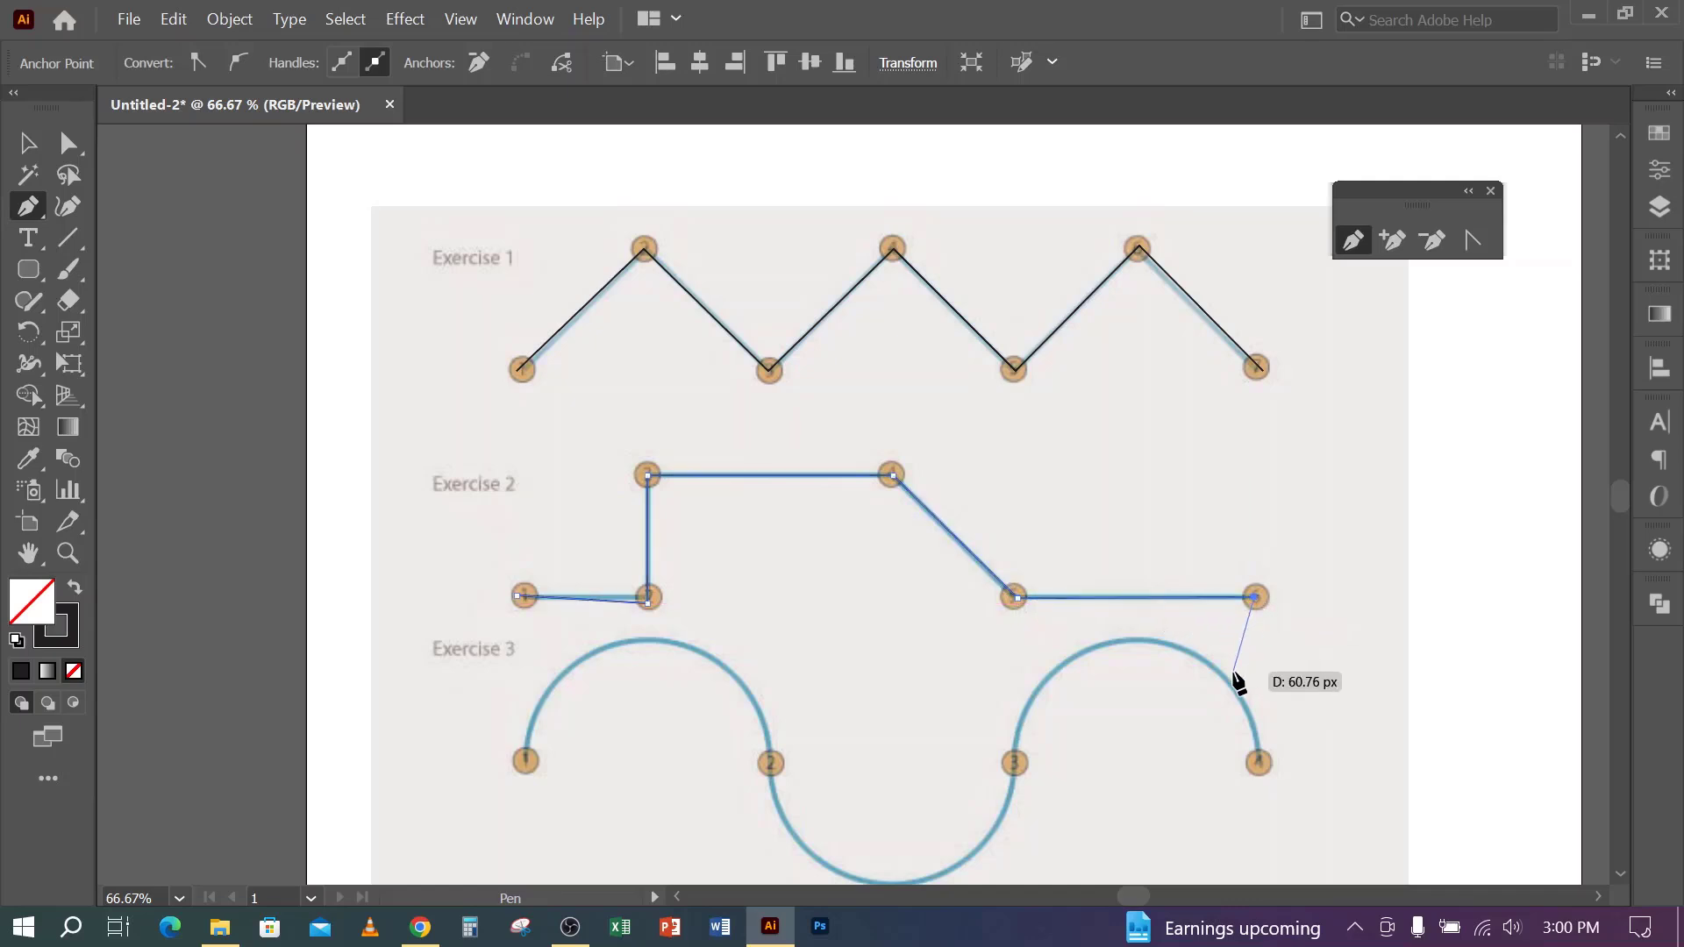
pyautogui.press('Escape')
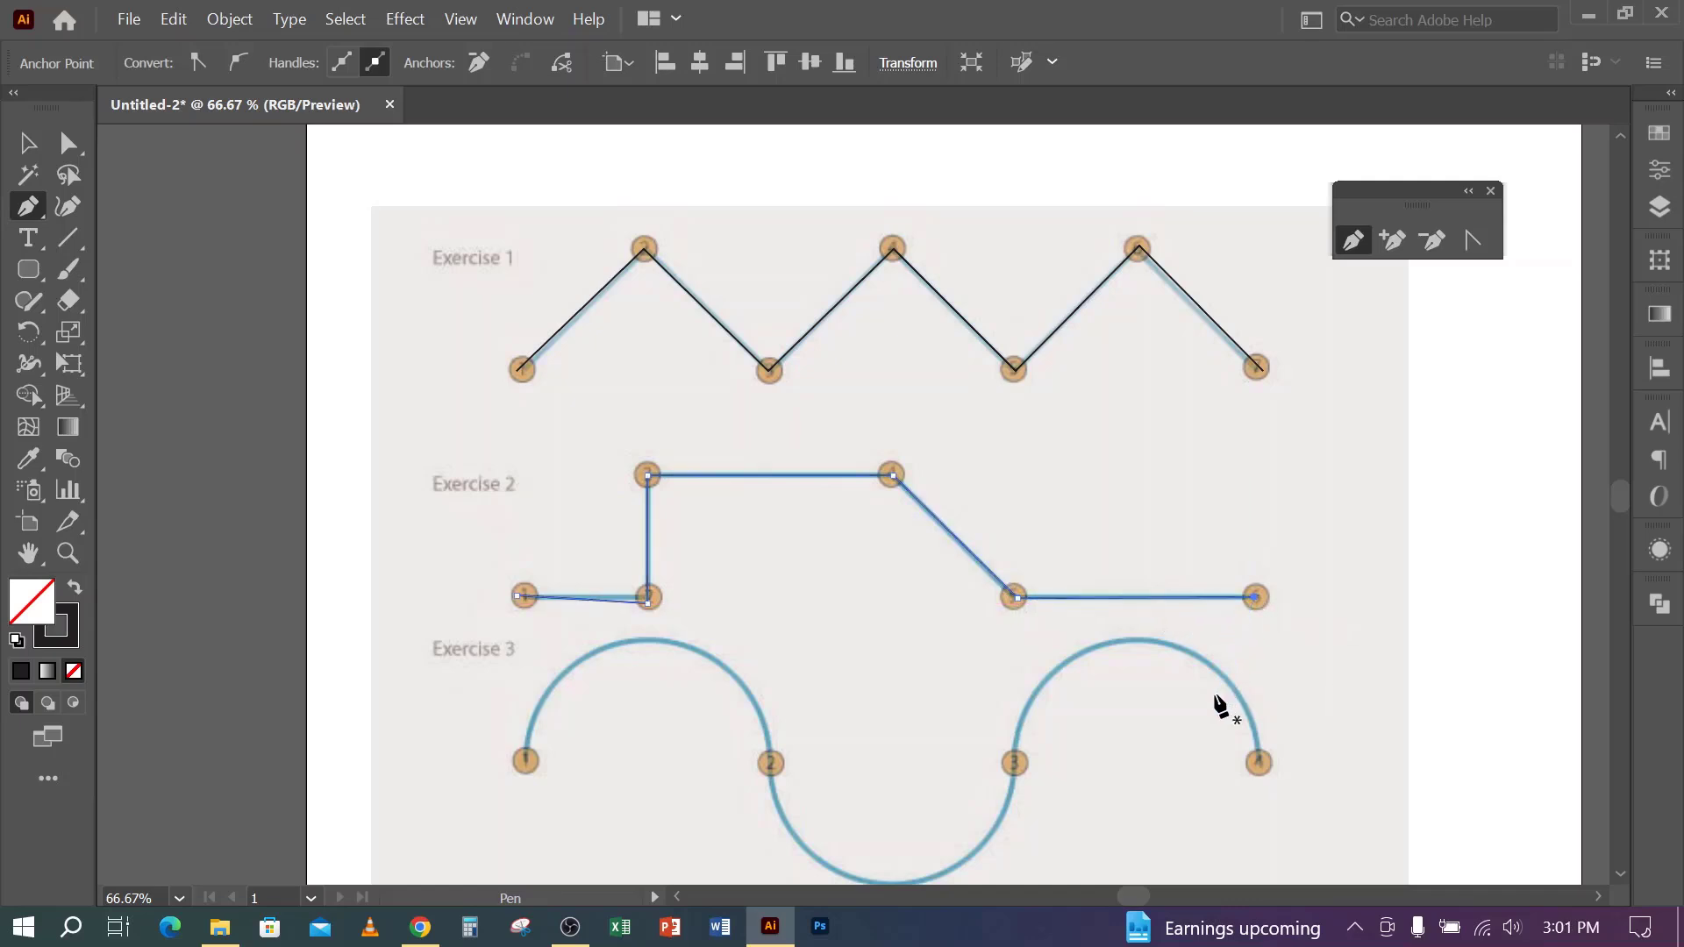
# - Try to trace the first arch of Exercise 3 from a corner anchor without handles at point 1, and undo the attempt
pyautogui.scroll(-2, 737, 640)
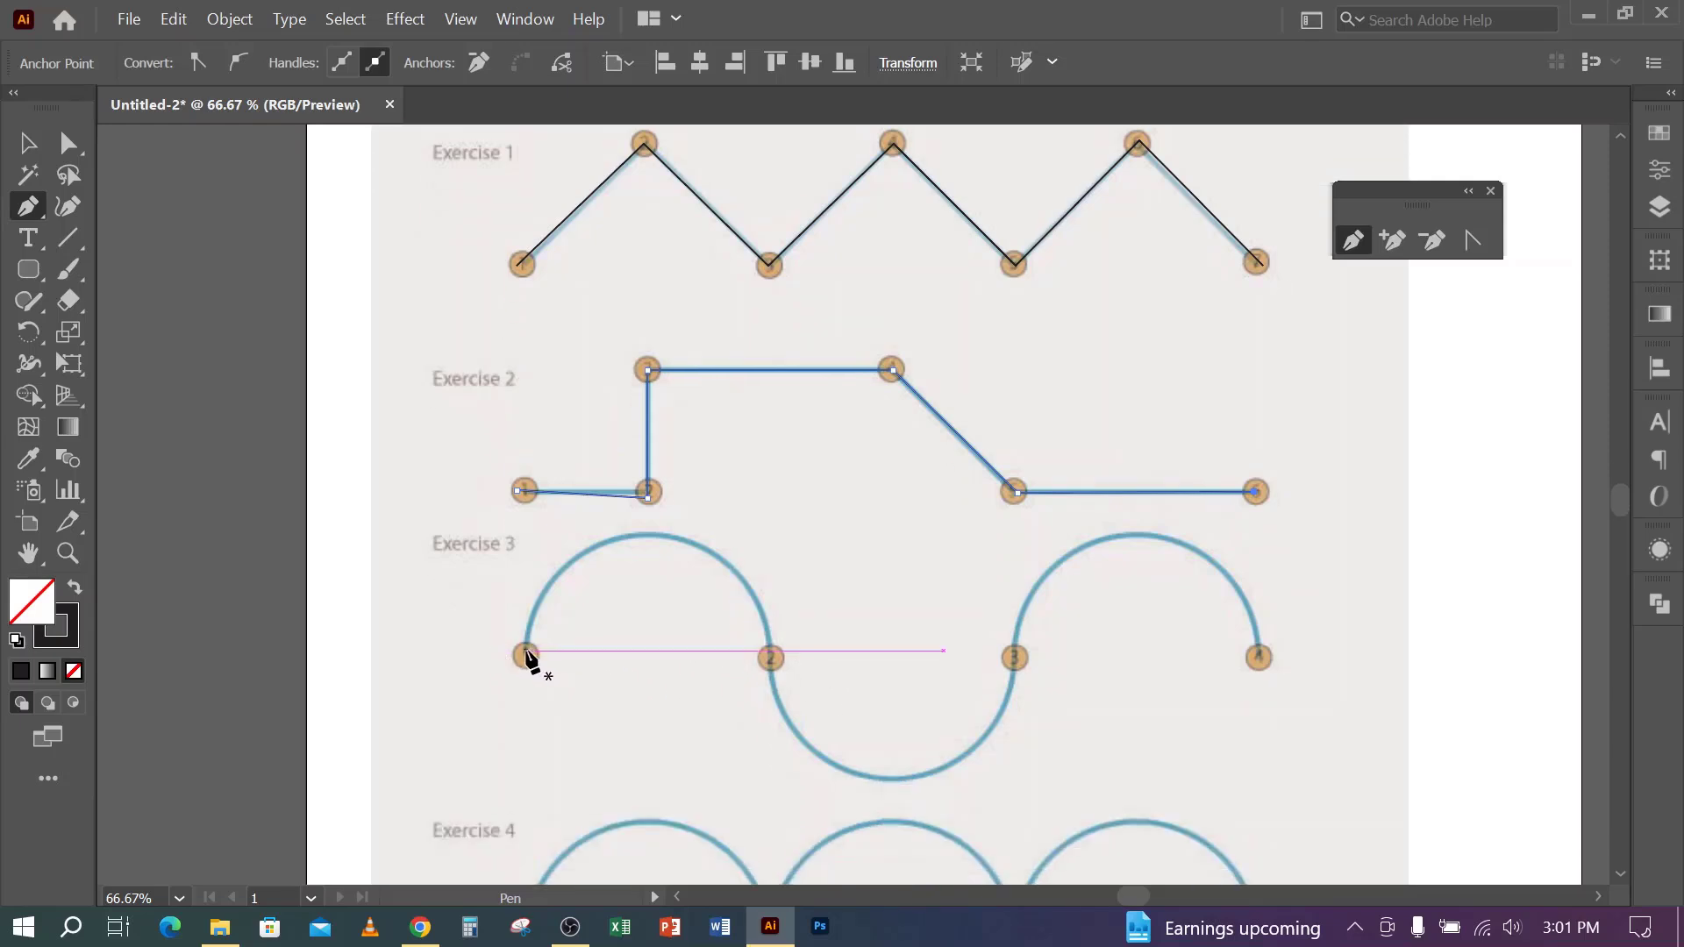
pyautogui.moveTo(525, 653); pyautogui.dragTo(529, 542)
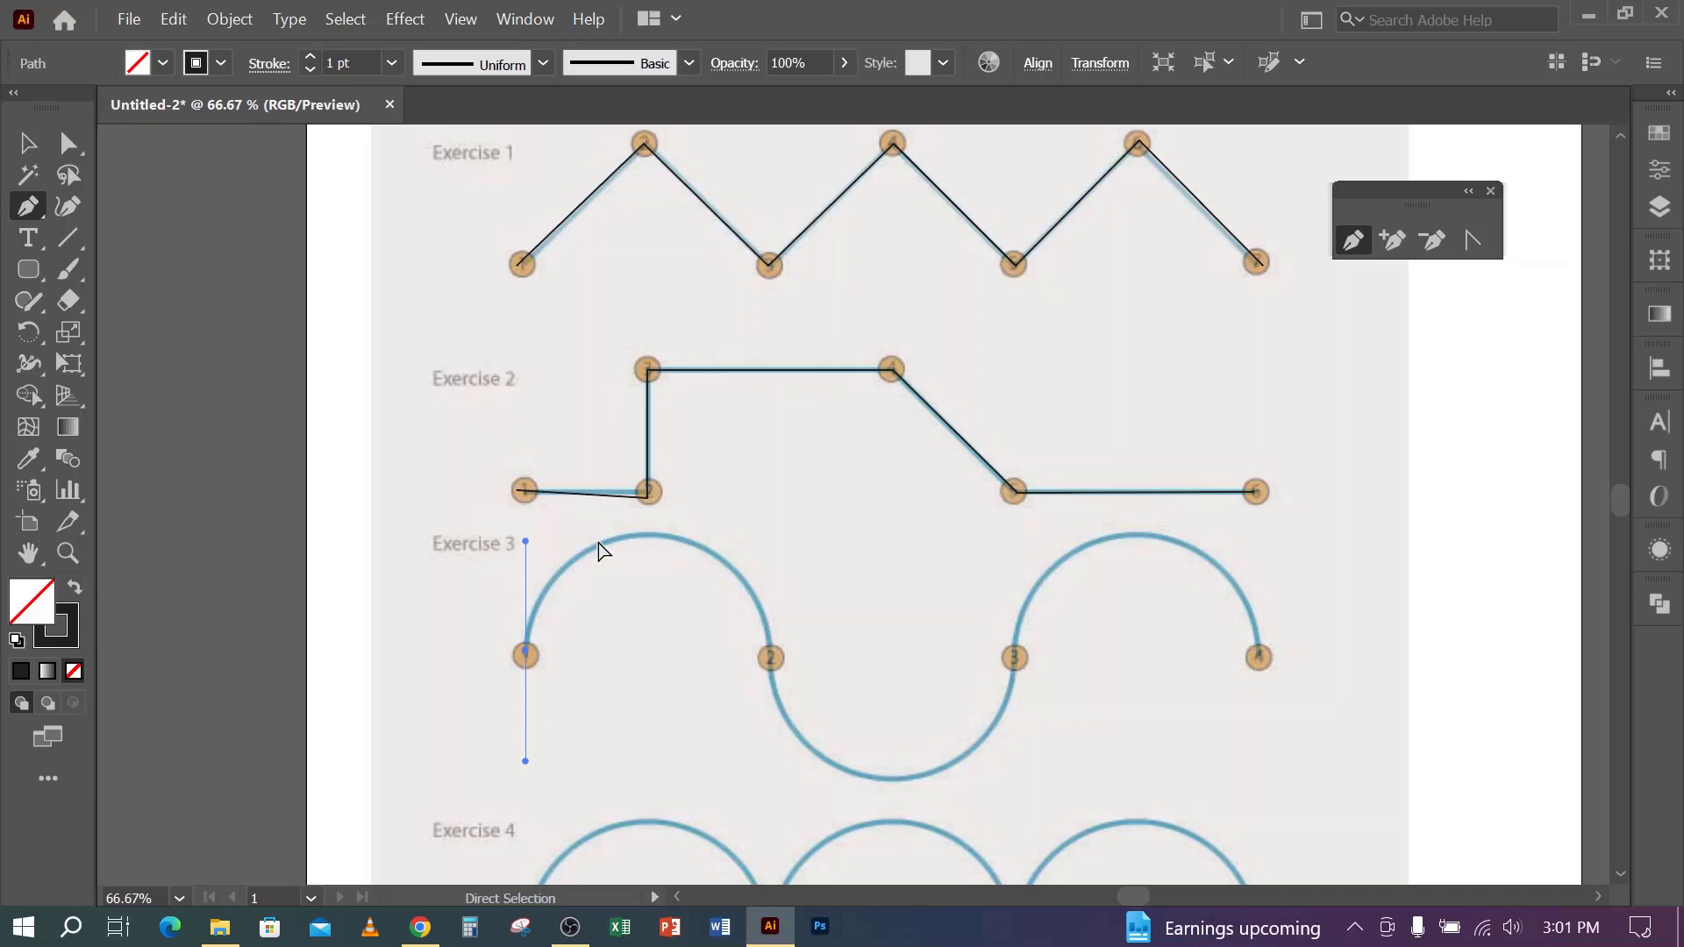
pyautogui.hotkey('ctrl', 'z')
pyautogui.click(526, 656)
pyautogui.moveTo(771, 657); pyautogui.dragTo(869, 882)
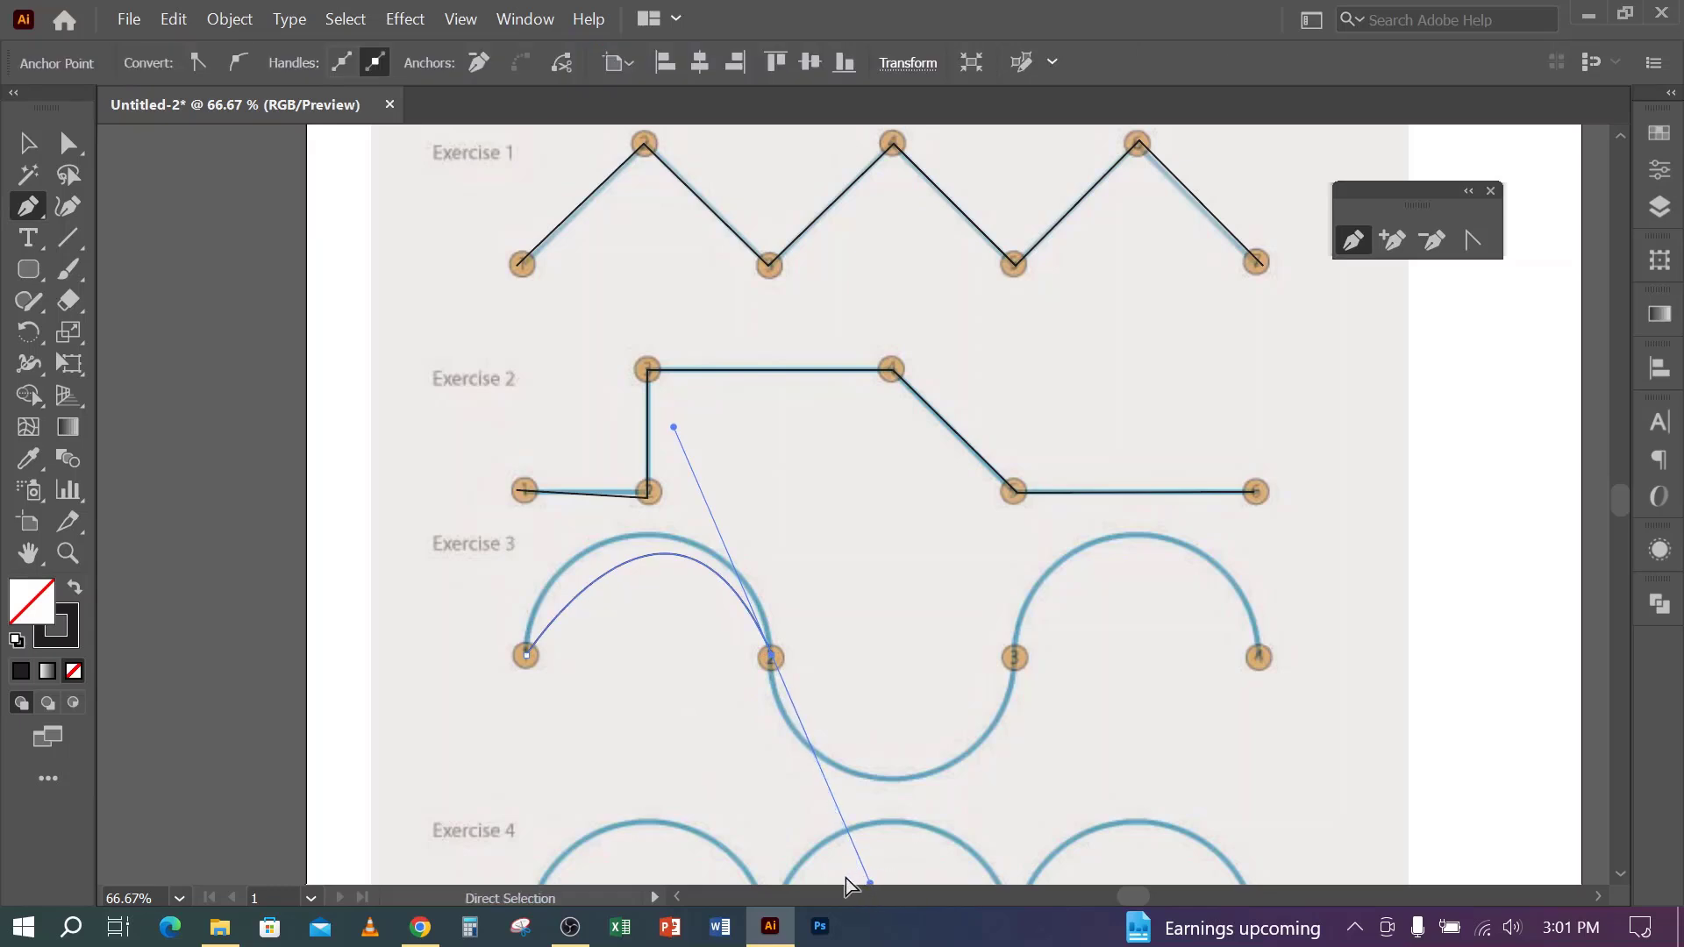
pyautogui.hotkey('ctrl', 'z')
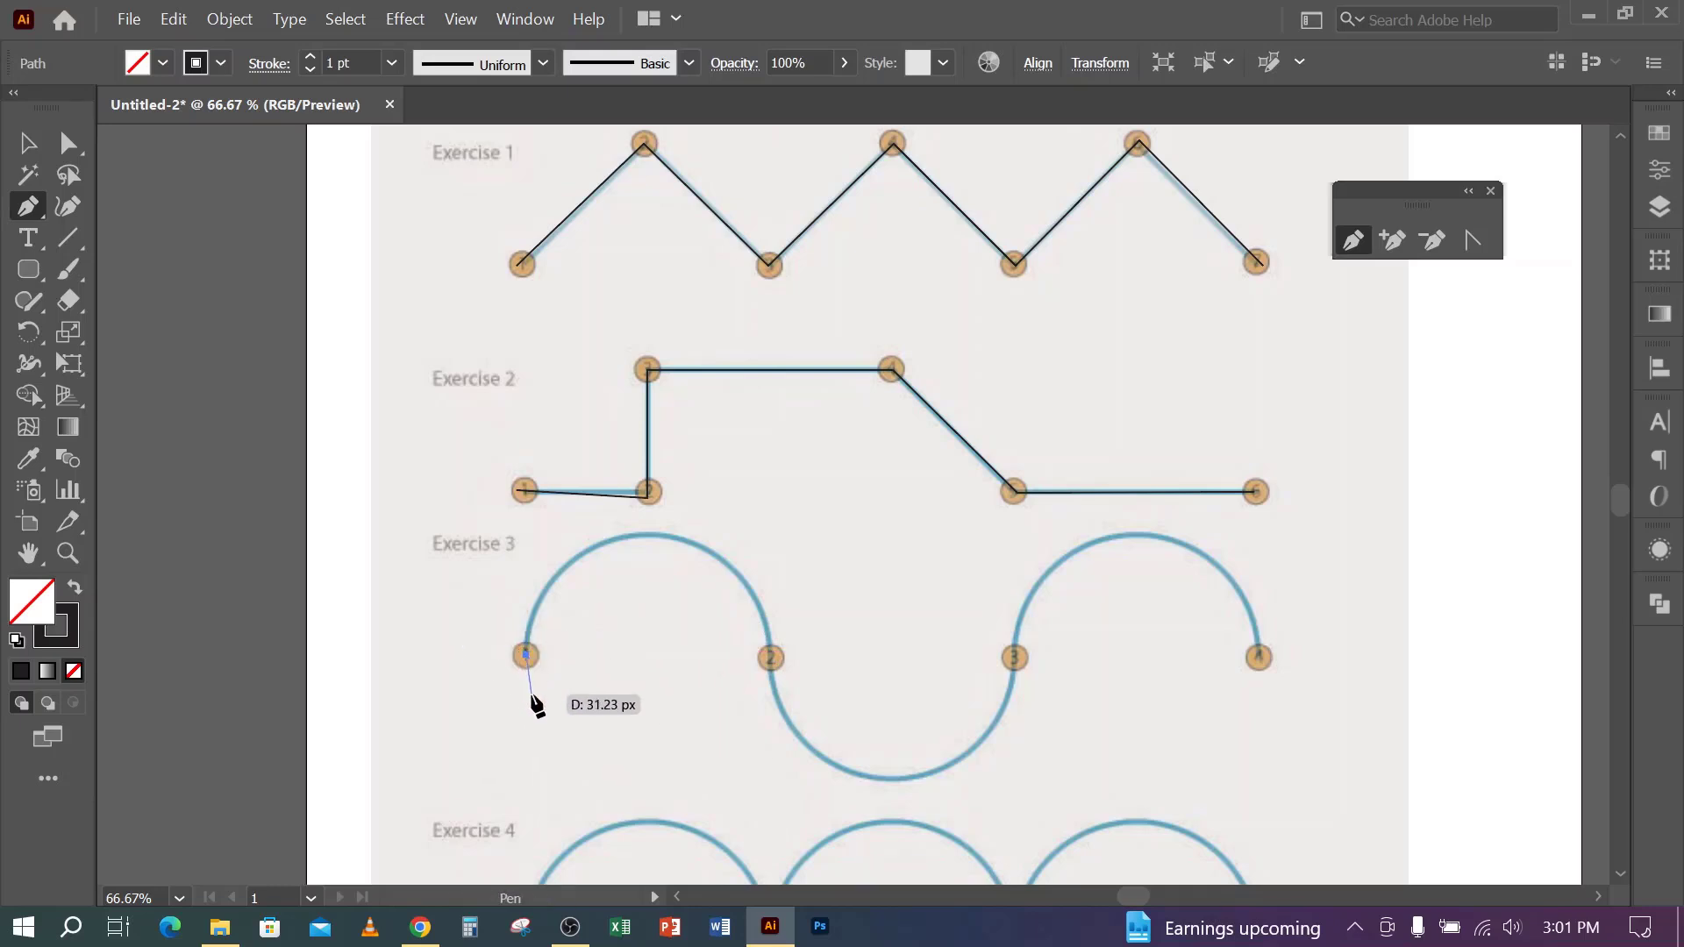
pyautogui.hotkey('ctrl', 'z')
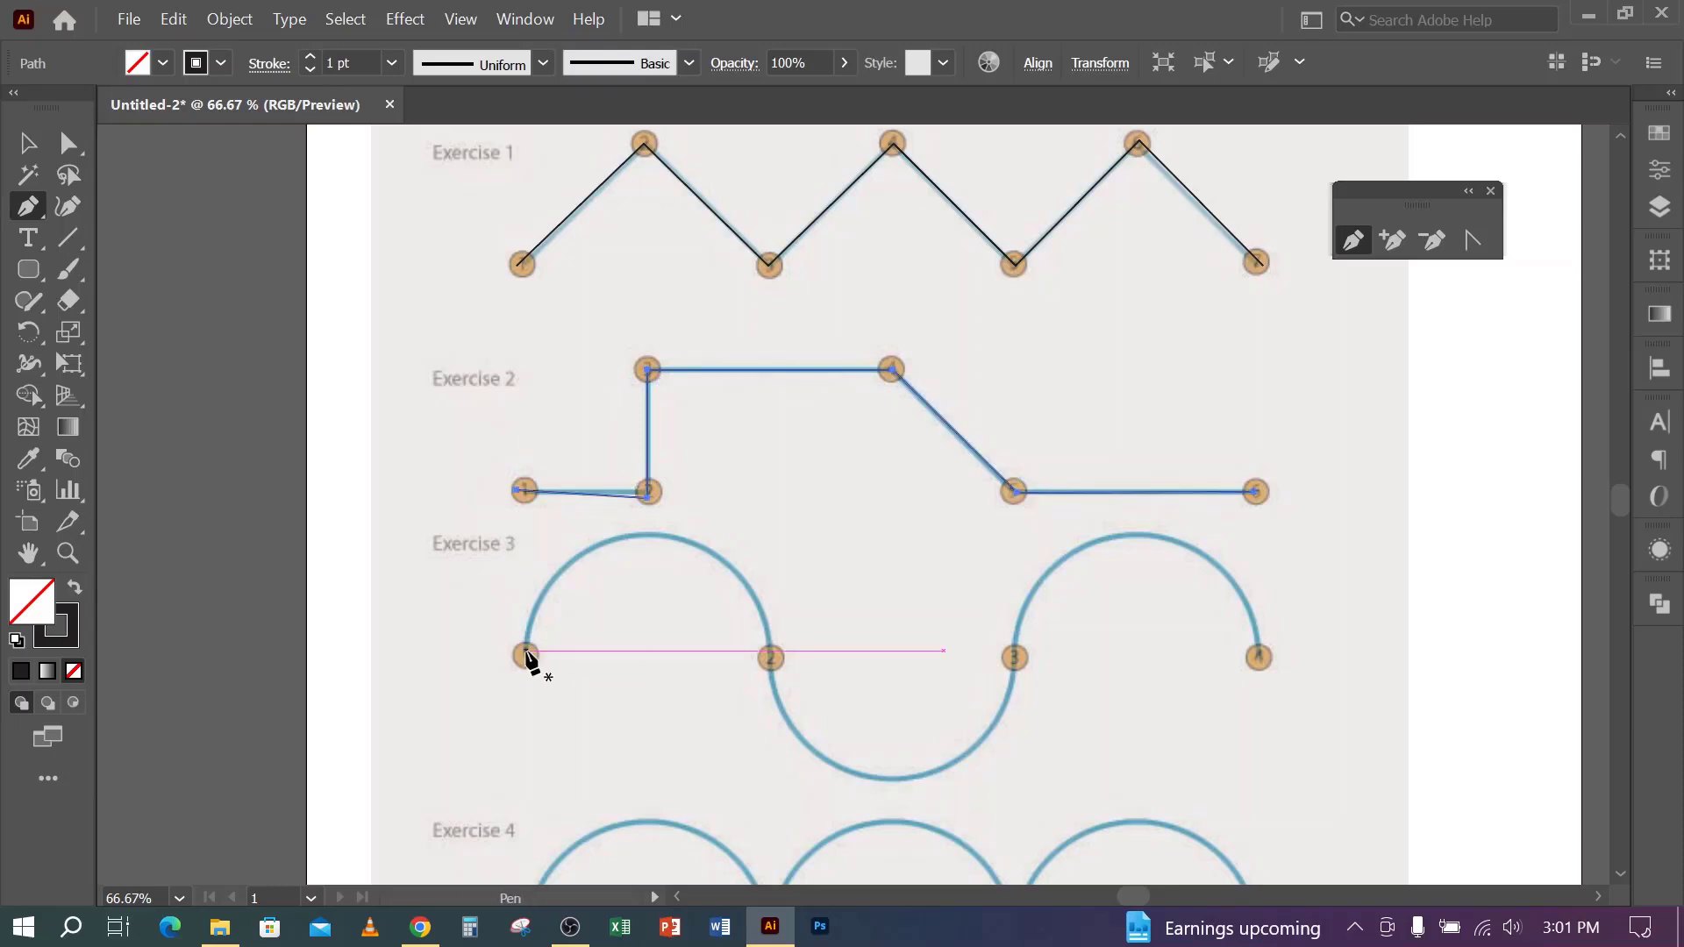
# - Trace the first arch of Exercise 3 from point 1 to point 2, pulling vertical direction handles up at point 1 and down at point 2
pyautogui.moveTo(524, 654); pyautogui.dragTo(538, 519)
pyautogui.hotkey('ctrl', 'z')
pyautogui.moveTo(525, 654); pyautogui.dragTo(528, 499)
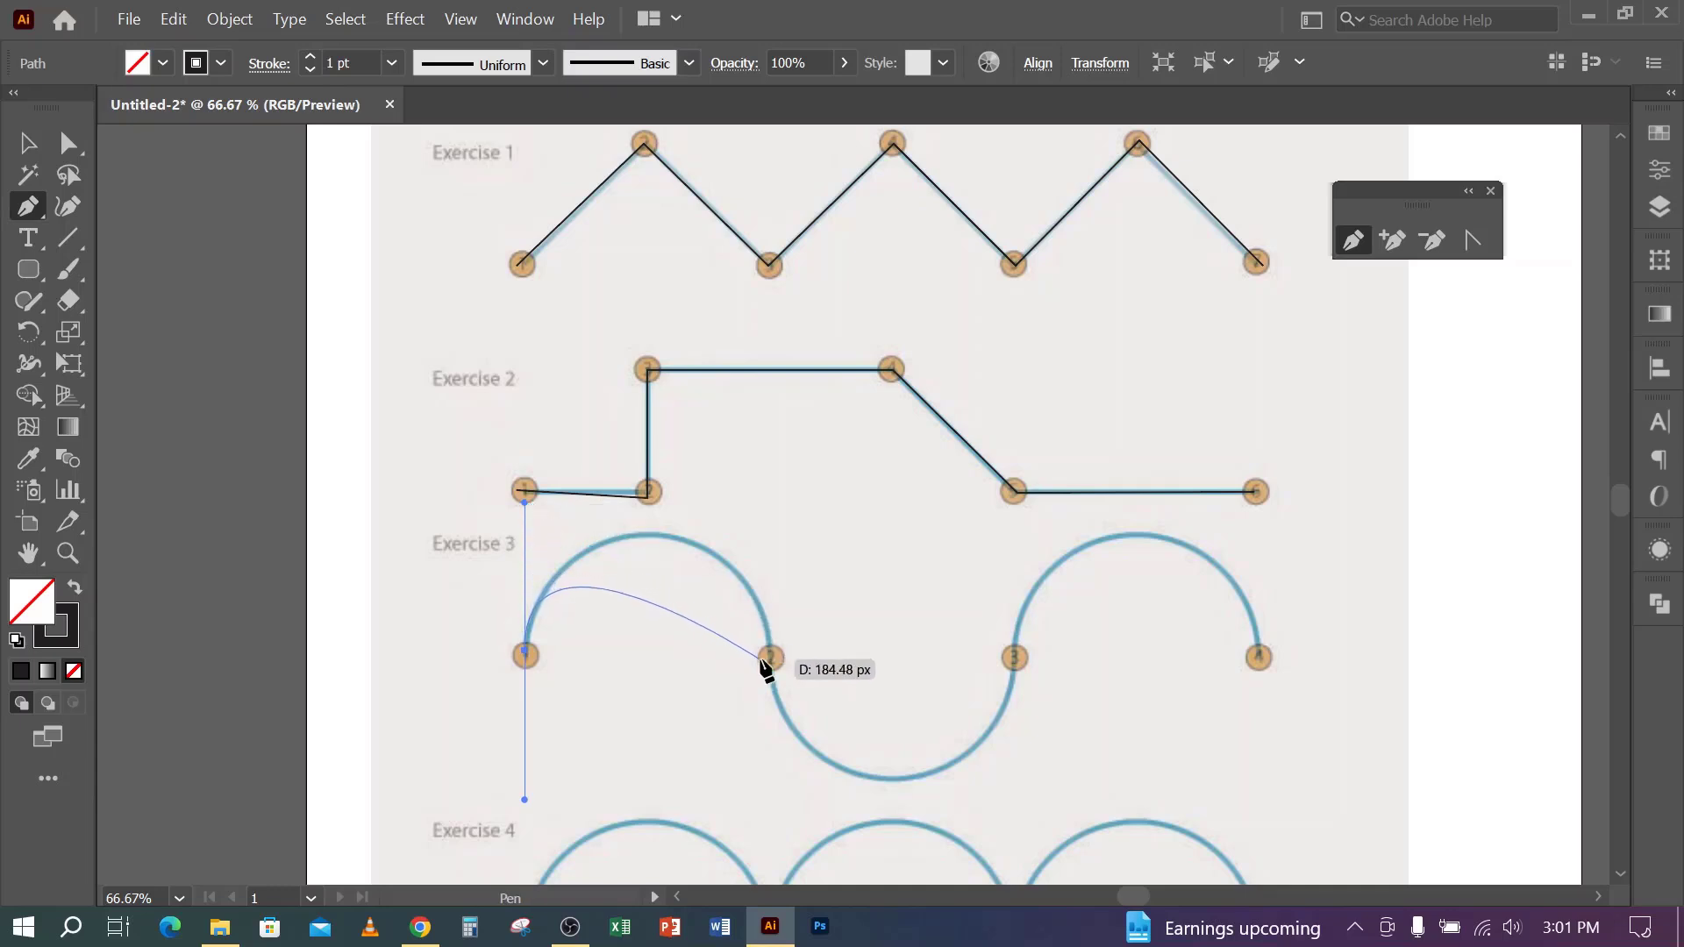
pyautogui.moveTo(770, 657); pyautogui.dragTo(767, 827)
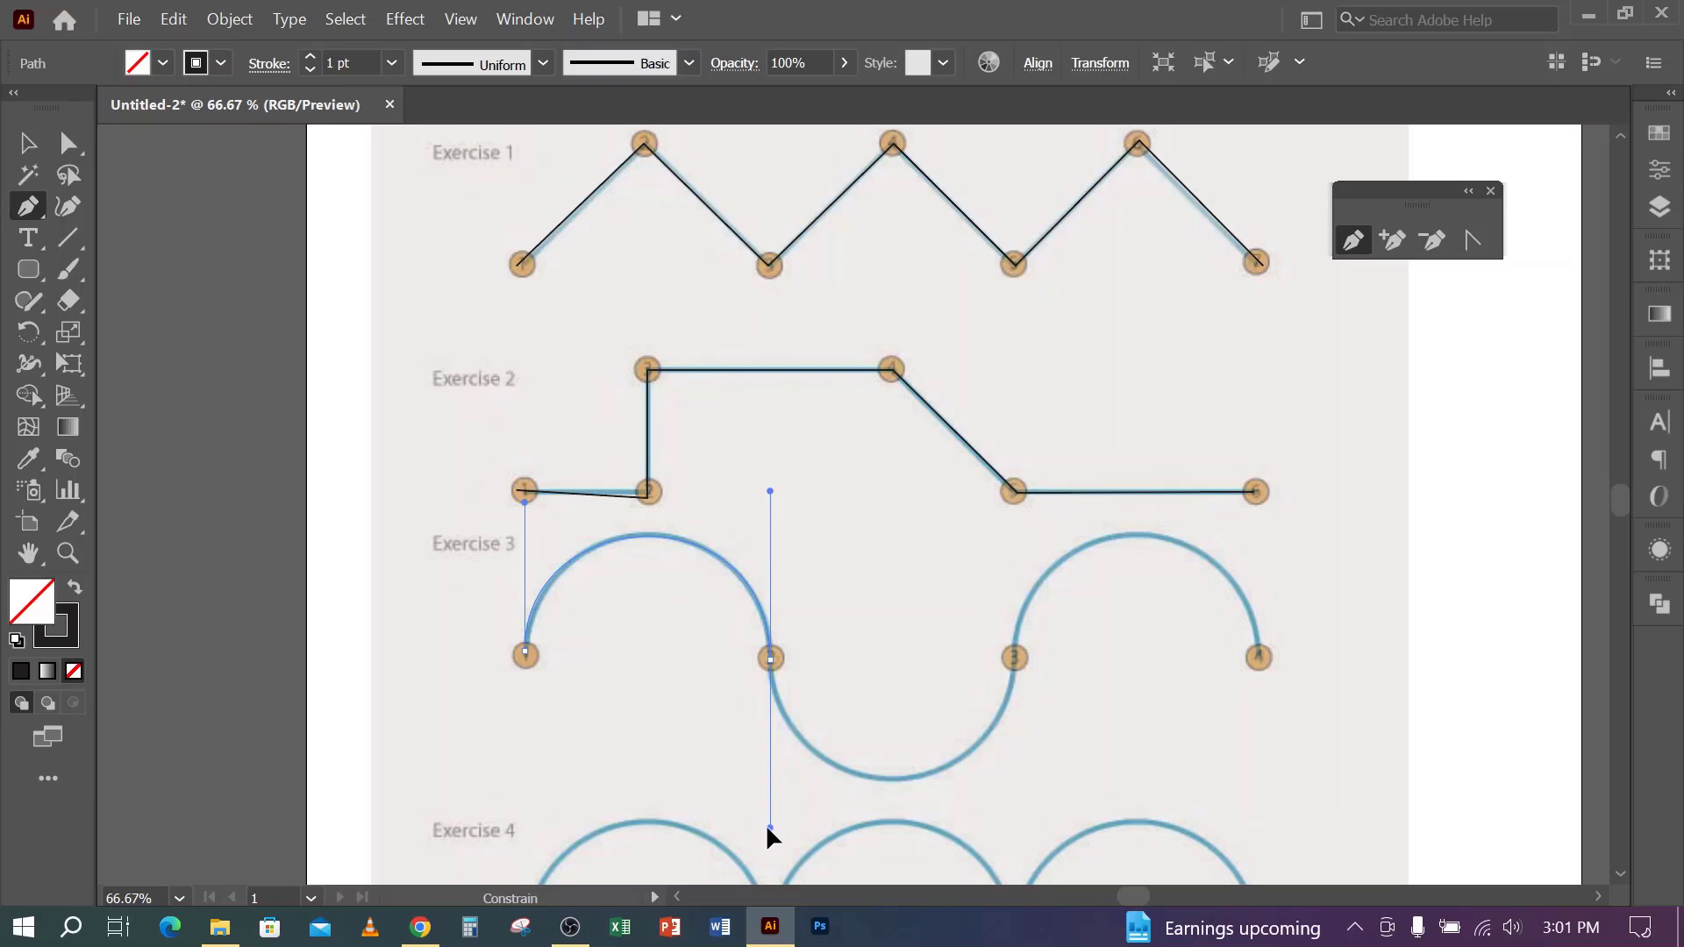
# - Complete the Exercise 3 wave with smooth anchors at points 3 and 4, pulling the handle up at point 3 and down at point 4
pyautogui.moveTo(767, 828); pyautogui.dragTo(768, 828)
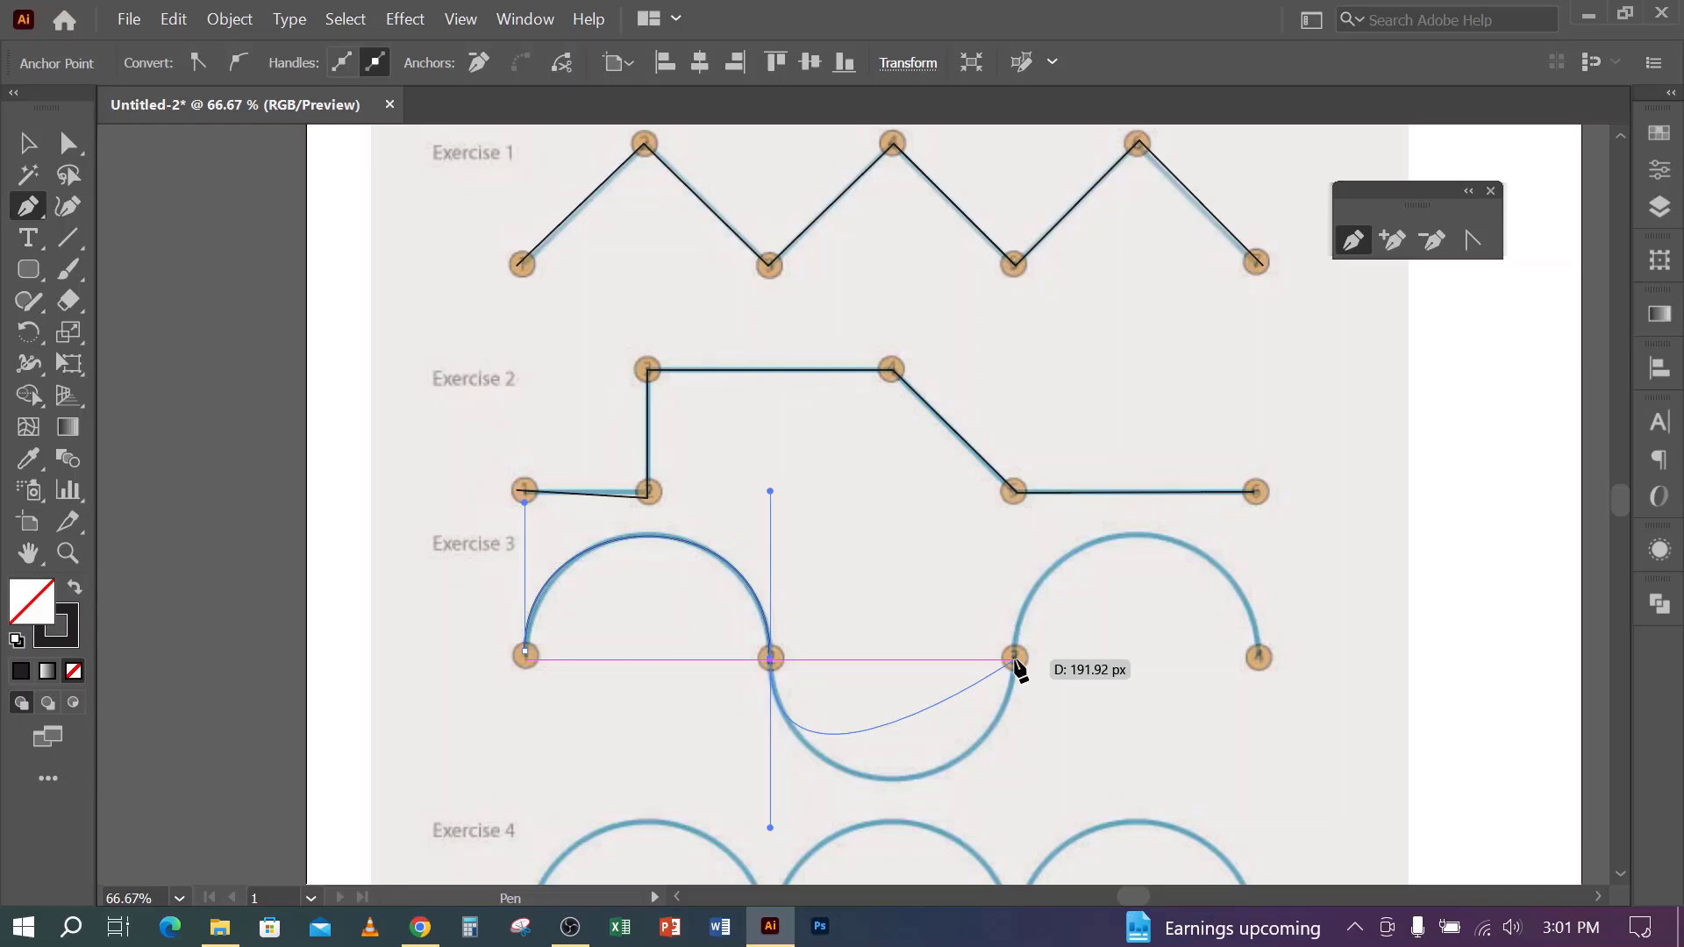
pyautogui.moveTo(1015, 658); pyautogui.dragTo(1015, 514)
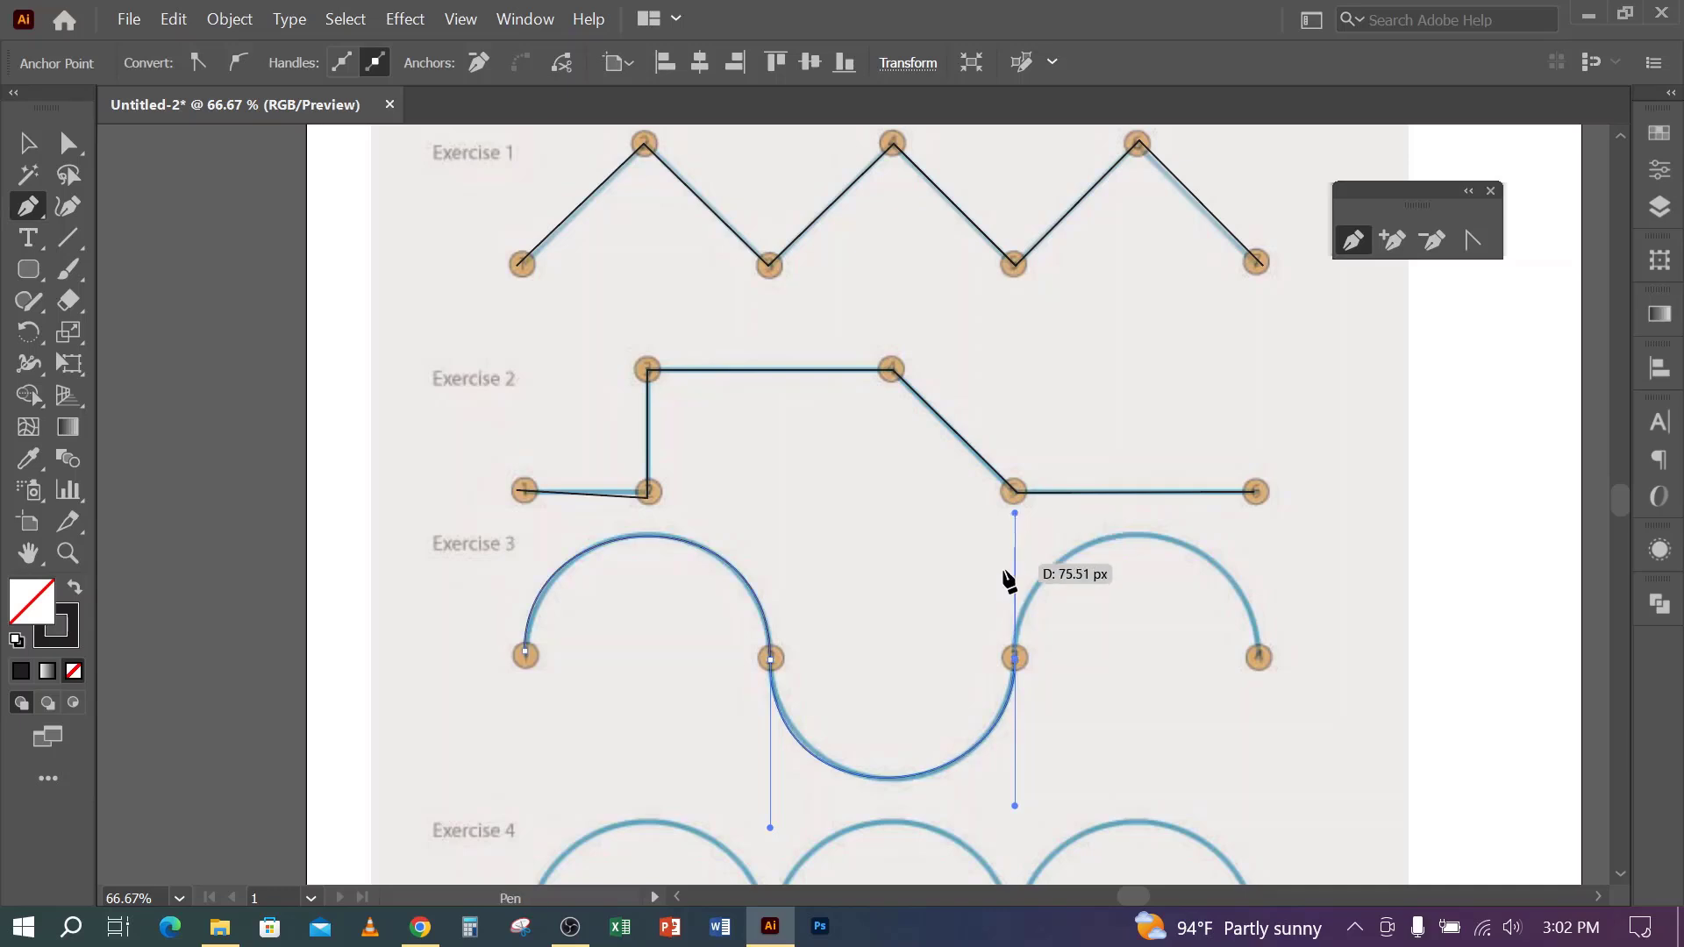
pyautogui.moveTo(1259, 659); pyautogui.dragTo(1288, 835)
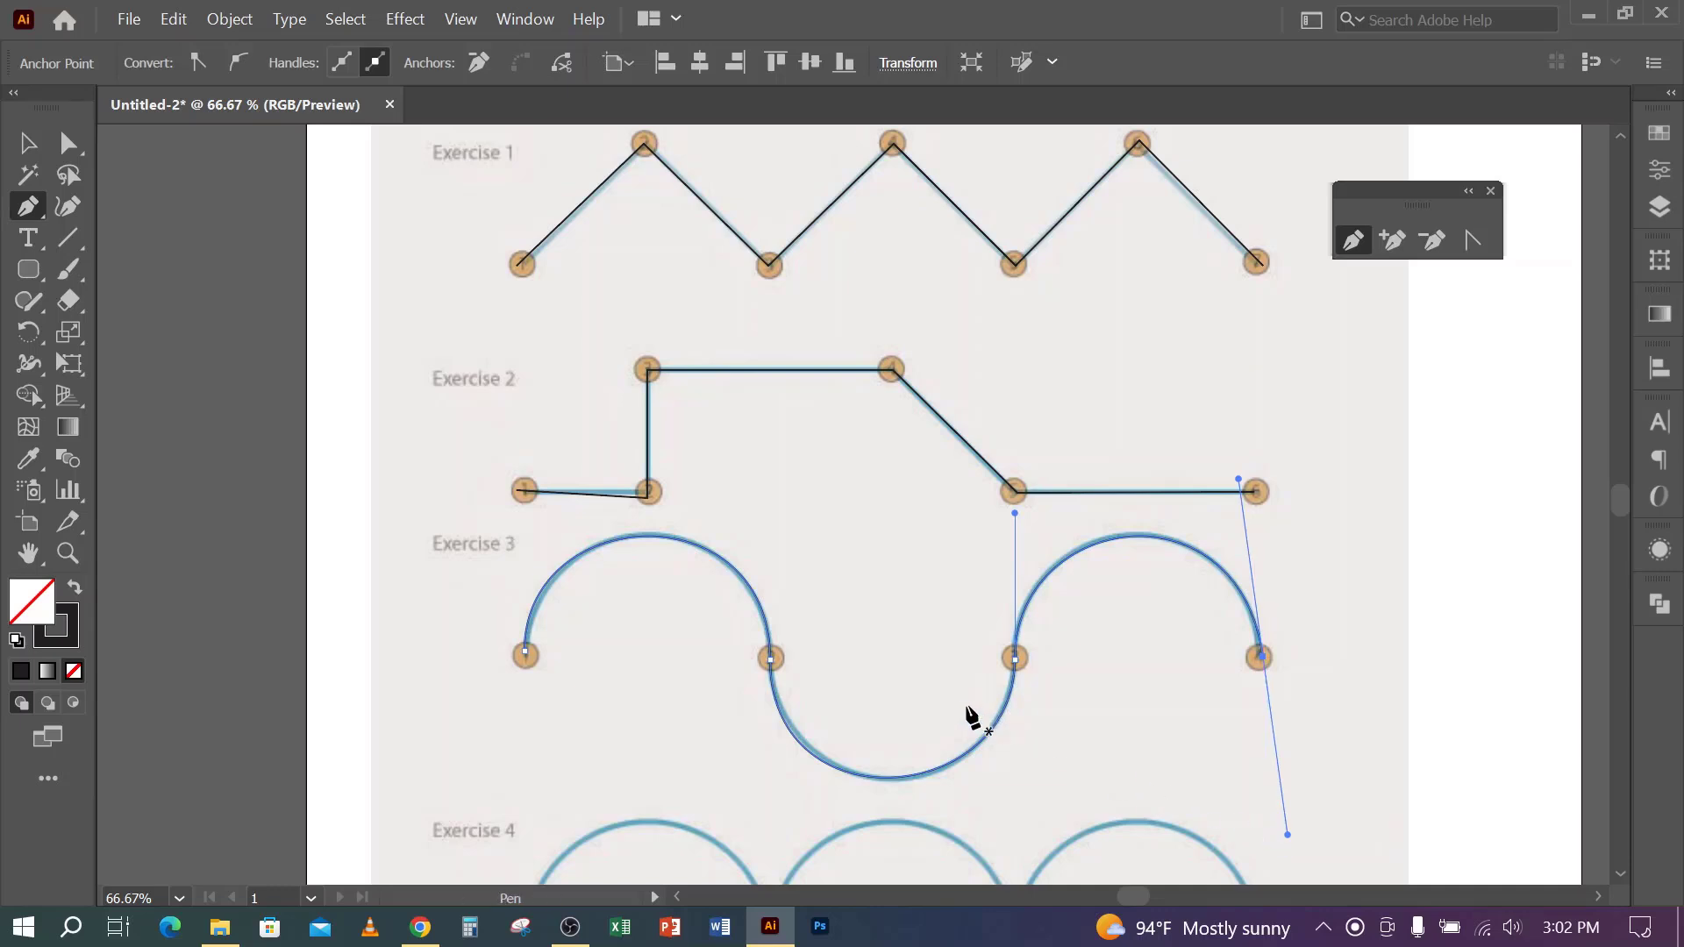
# - Trace the first arch of Exercise 4 with vertical handles, try to continue to point 3, and undo that second segment
pyautogui.scroll(-4, 956, 715)
pyautogui.scroll(-3, 939, 716)
pyautogui.scroll(-1, 667, 640)
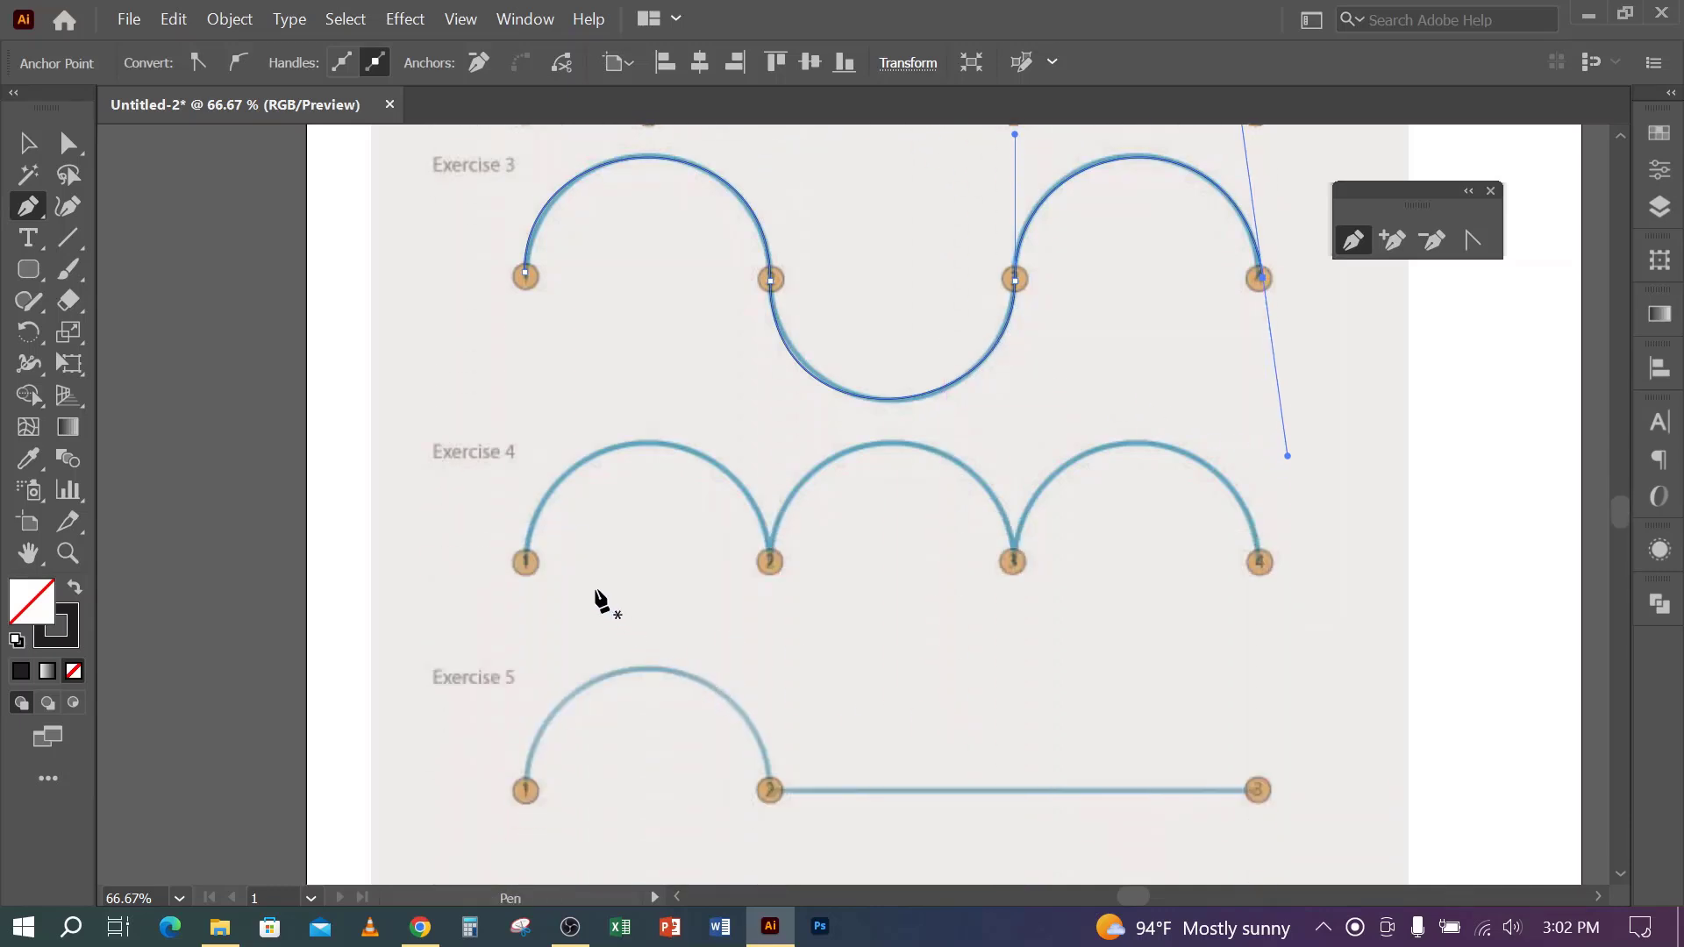
pyautogui.moveTo(525, 564); pyautogui.dragTo(530, 416)
pyautogui.moveTo(769, 563); pyautogui.dragTo(786, 733)
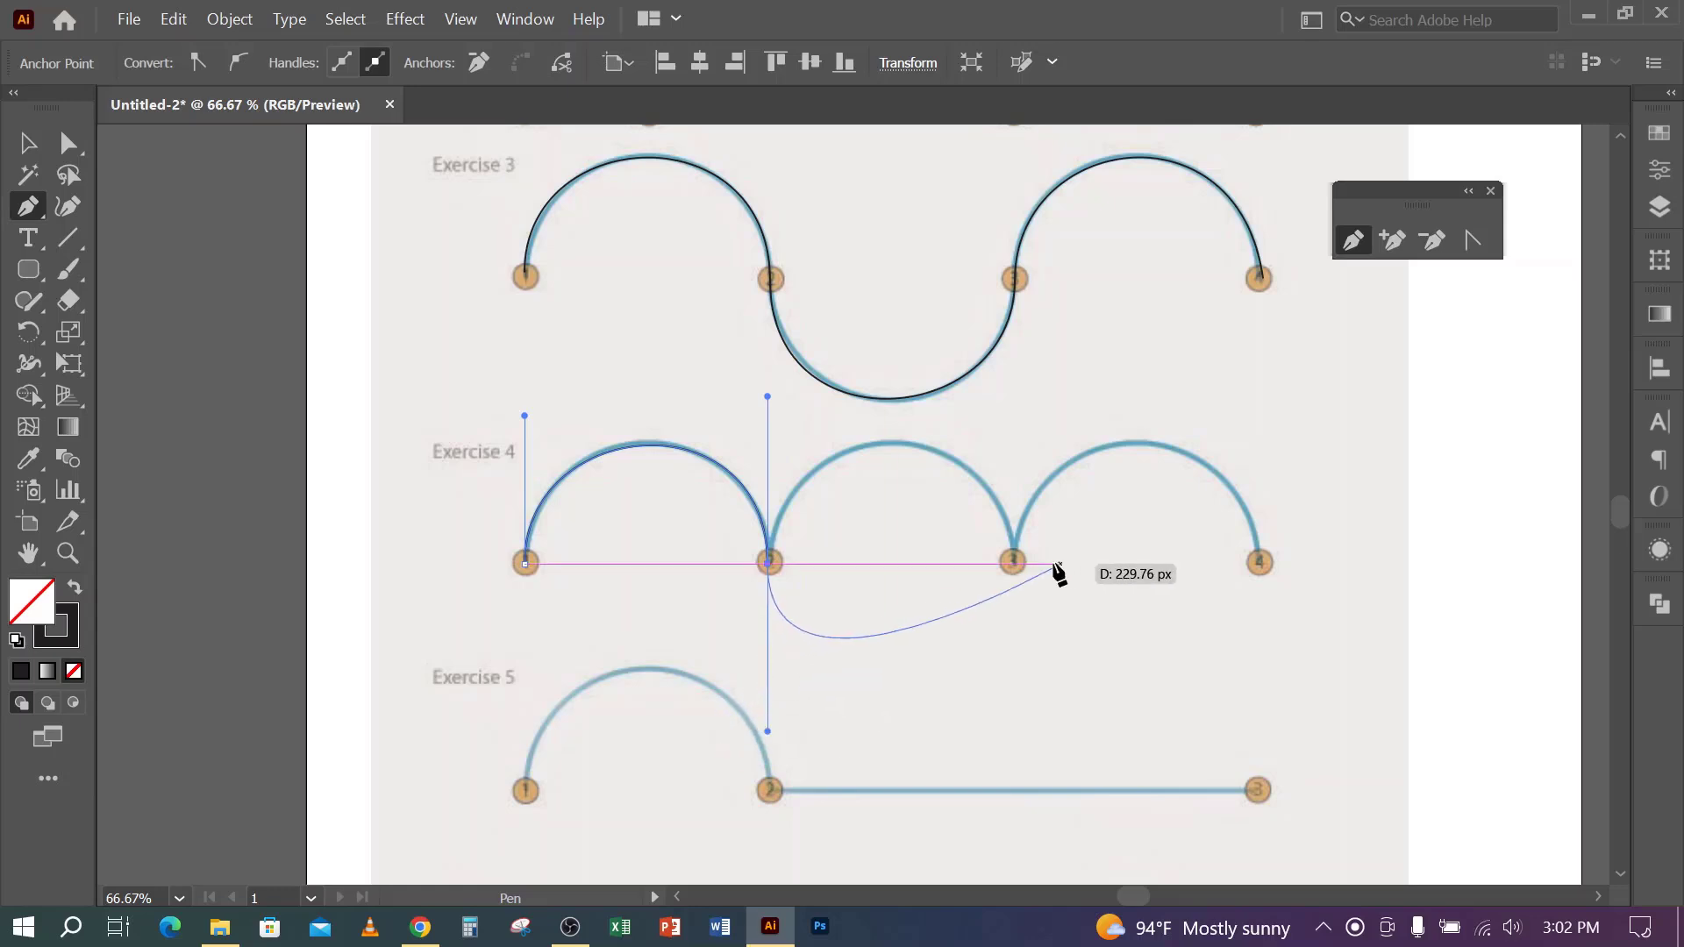
pyautogui.moveTo(1015, 561); pyautogui.dragTo(1052, 650)
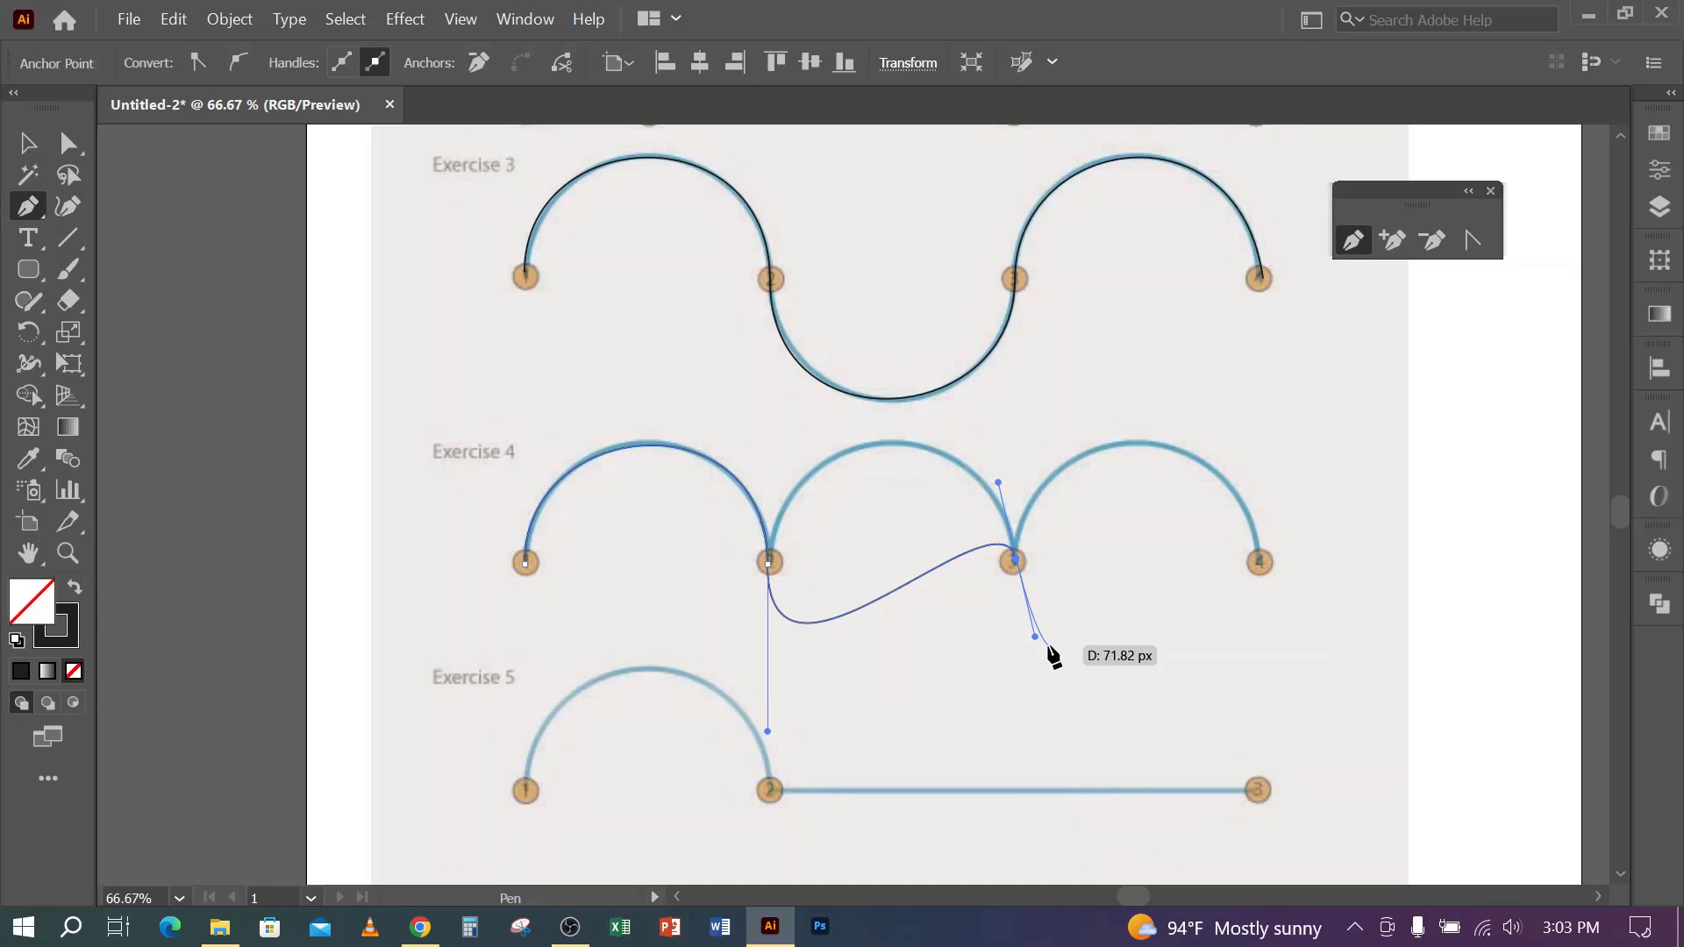
pyautogui.hotkey('ctrl', 'z')
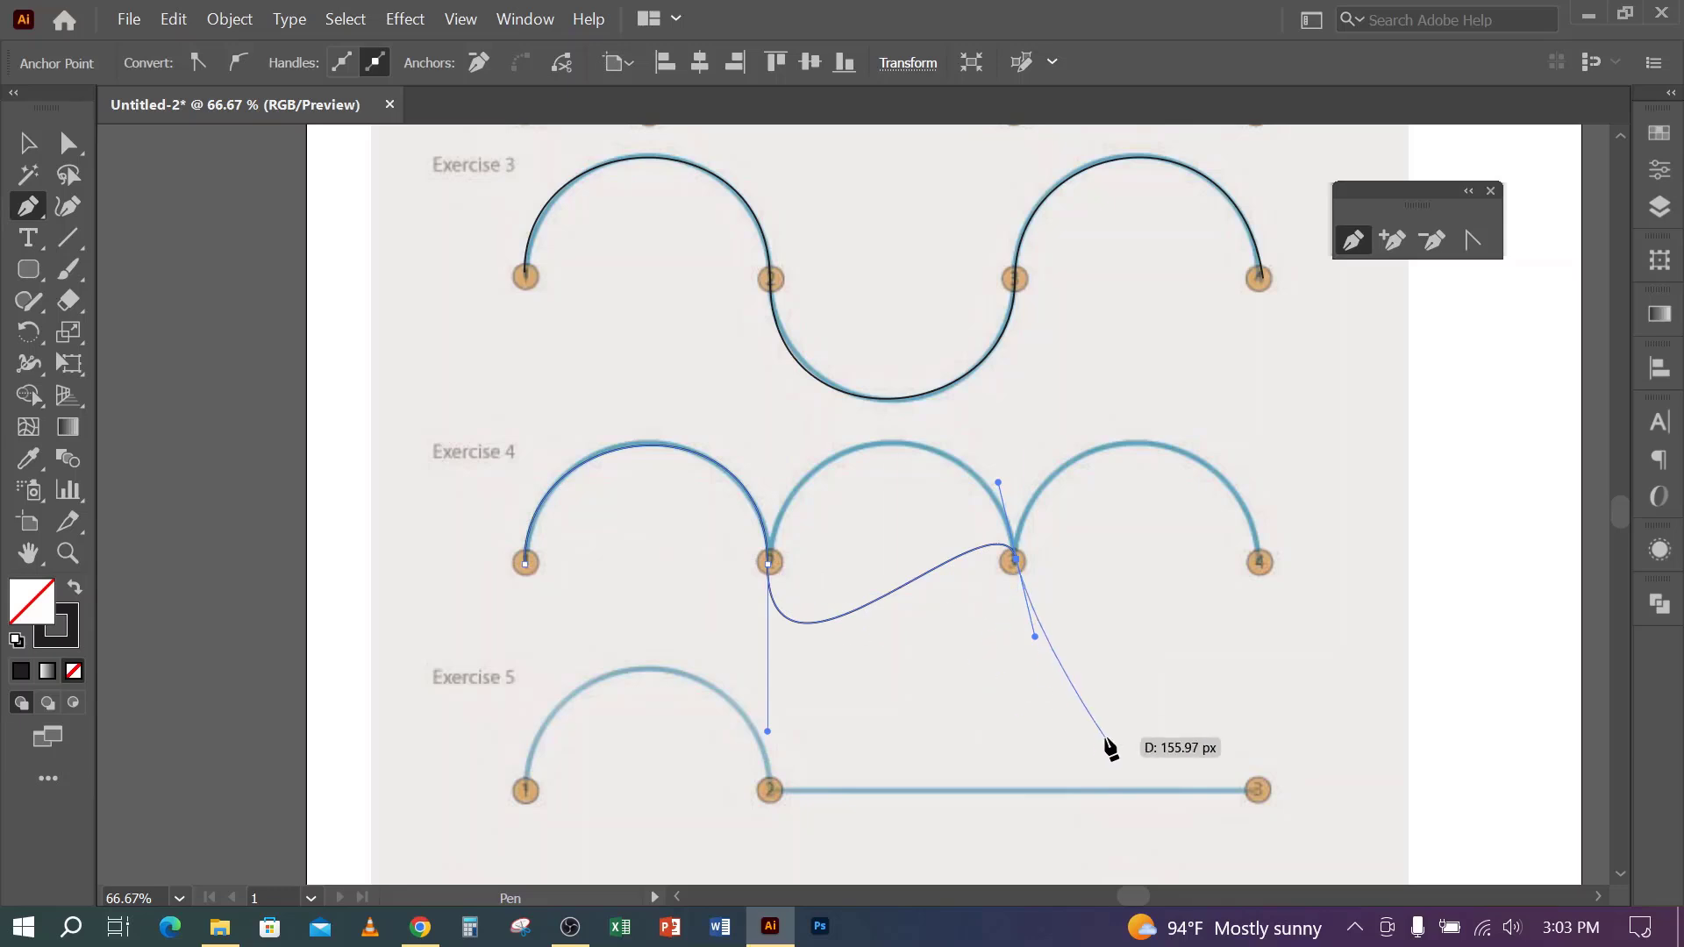
# - Remove the outgoing handle at point 2 and trace on through points 3 and 4 with downward handles, removing point 3's outgoing handle too
pyautogui.click(767, 564)
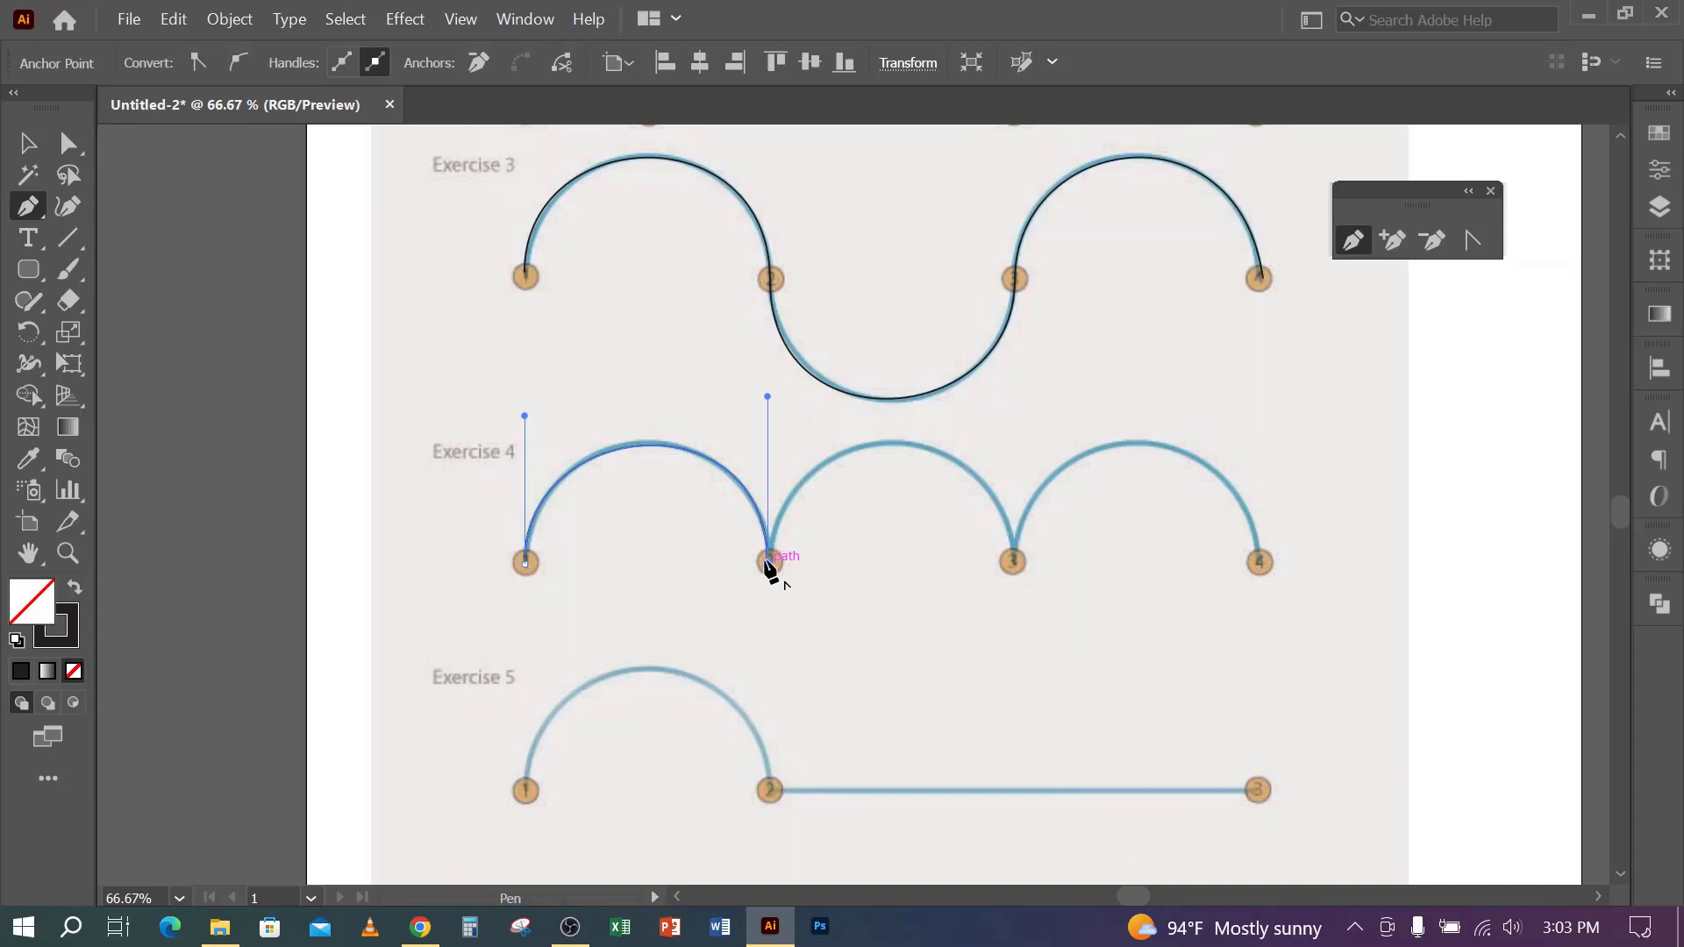
pyautogui.moveTo(768, 564); pyautogui.dragTo(771, 597)
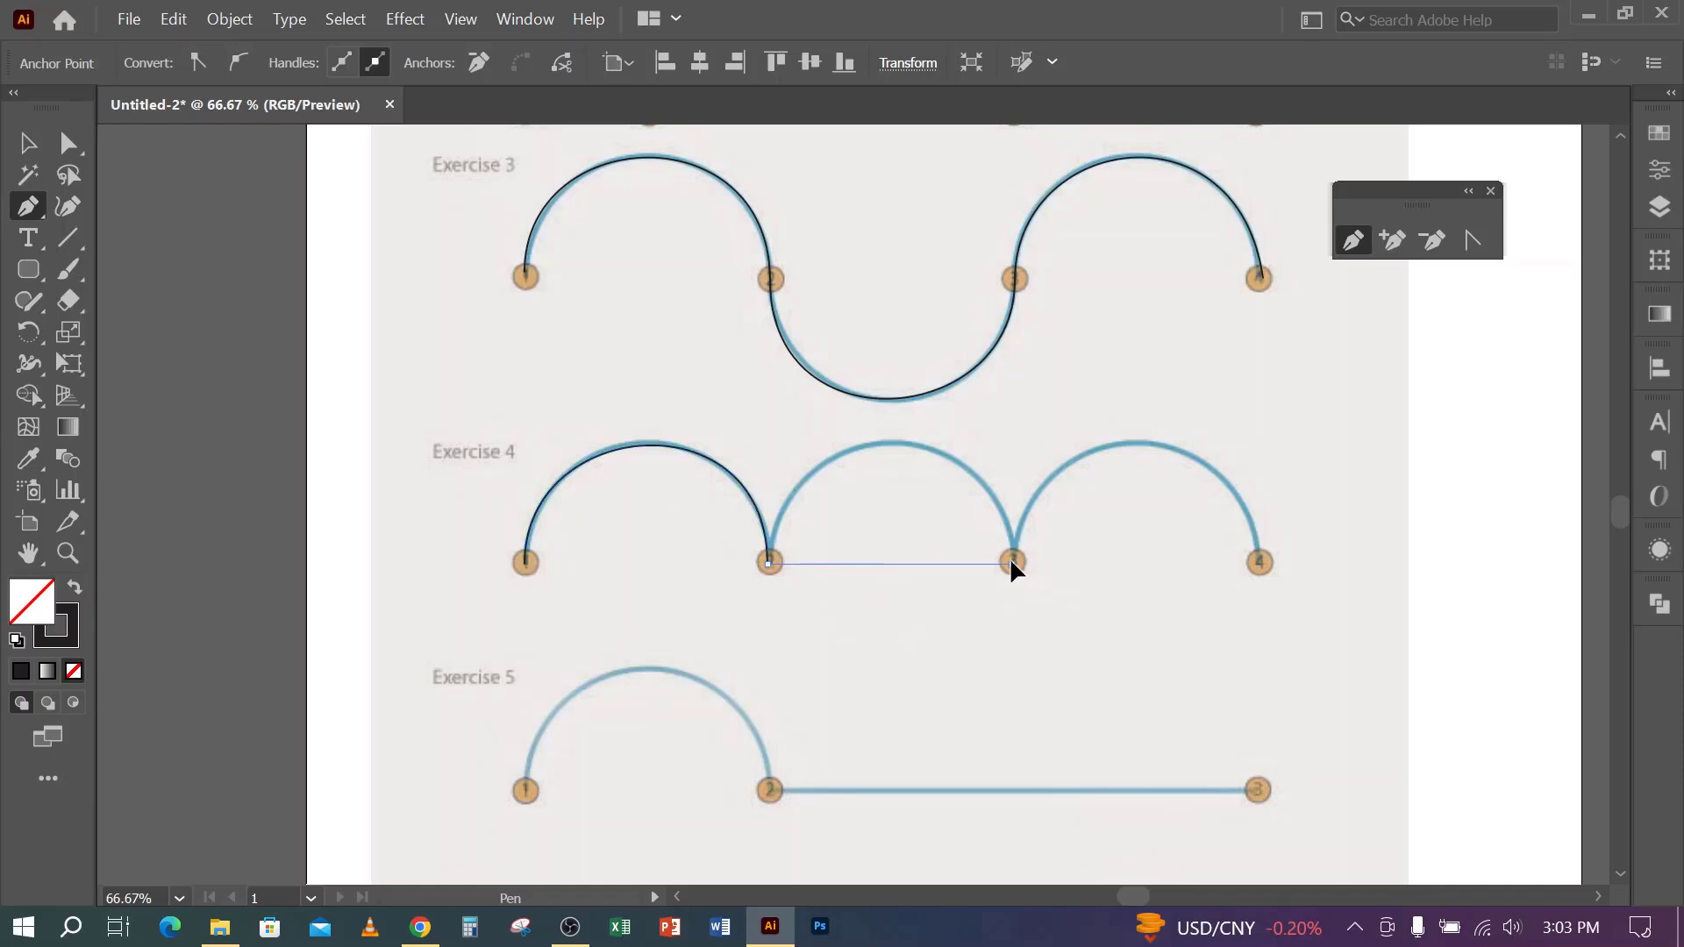
pyautogui.moveTo(1012, 563); pyautogui.dragTo(1066, 810)
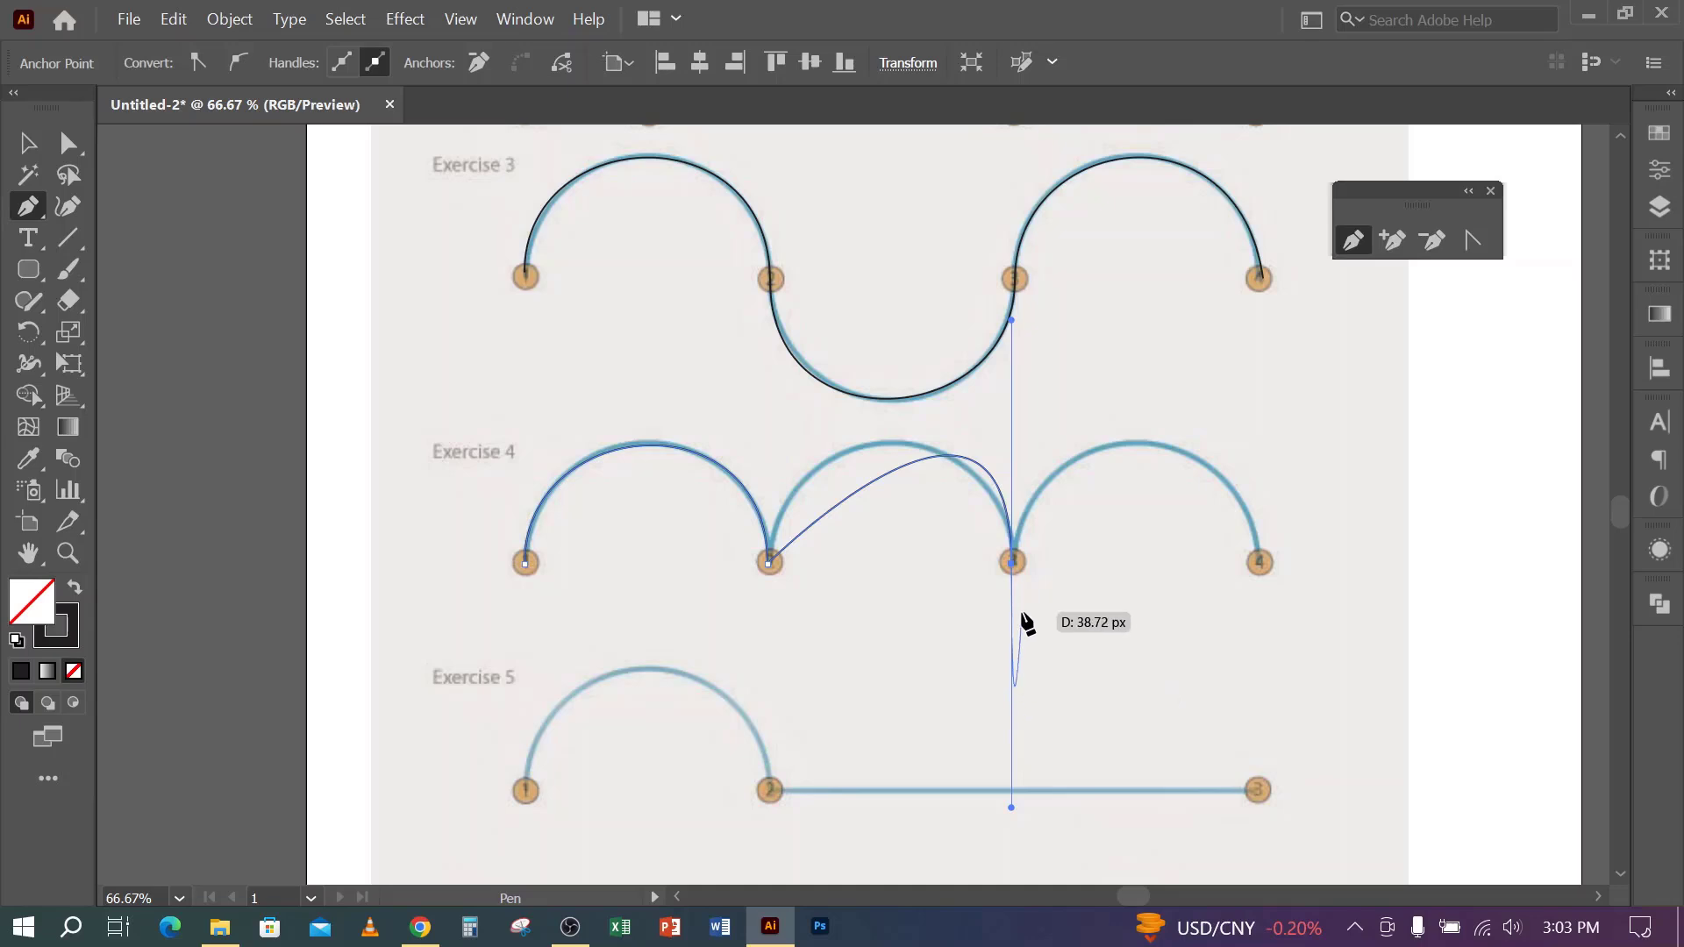
pyautogui.click(1013, 563)
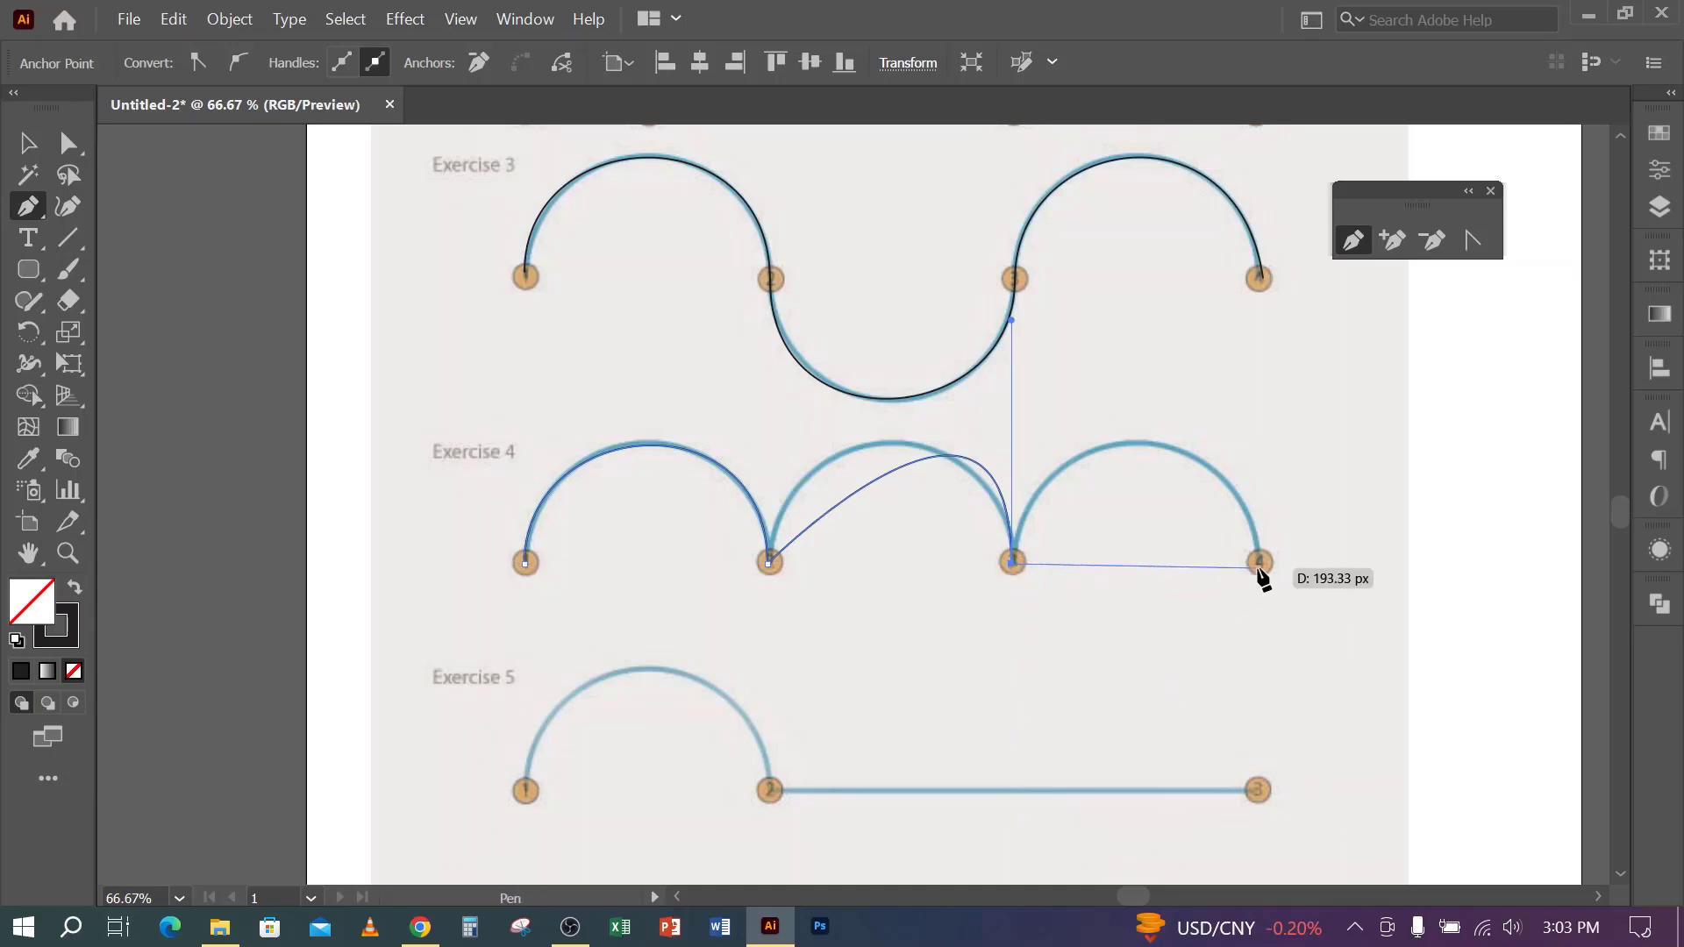
pyautogui.moveTo(1261, 563); pyautogui.dragTo(1261, 730)
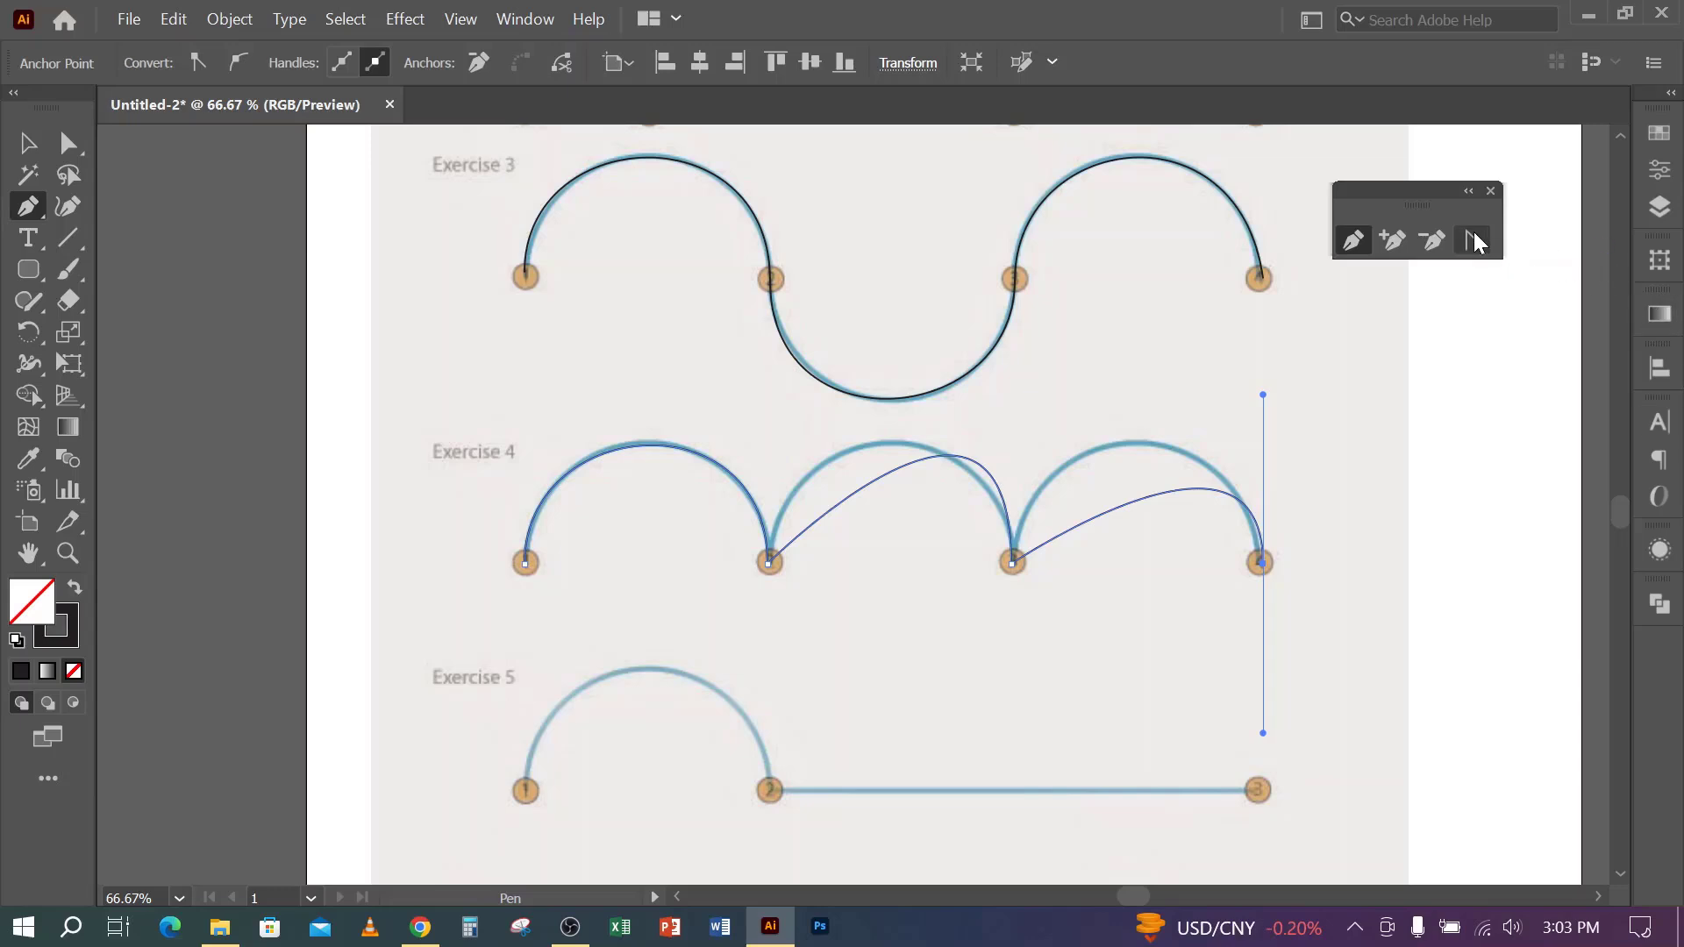
# - Try to reshape the second arch of Exercise 4 with the direction handles at points 2 and 3, and undo back to the path's first anchor
pyautogui.click(64, 151)
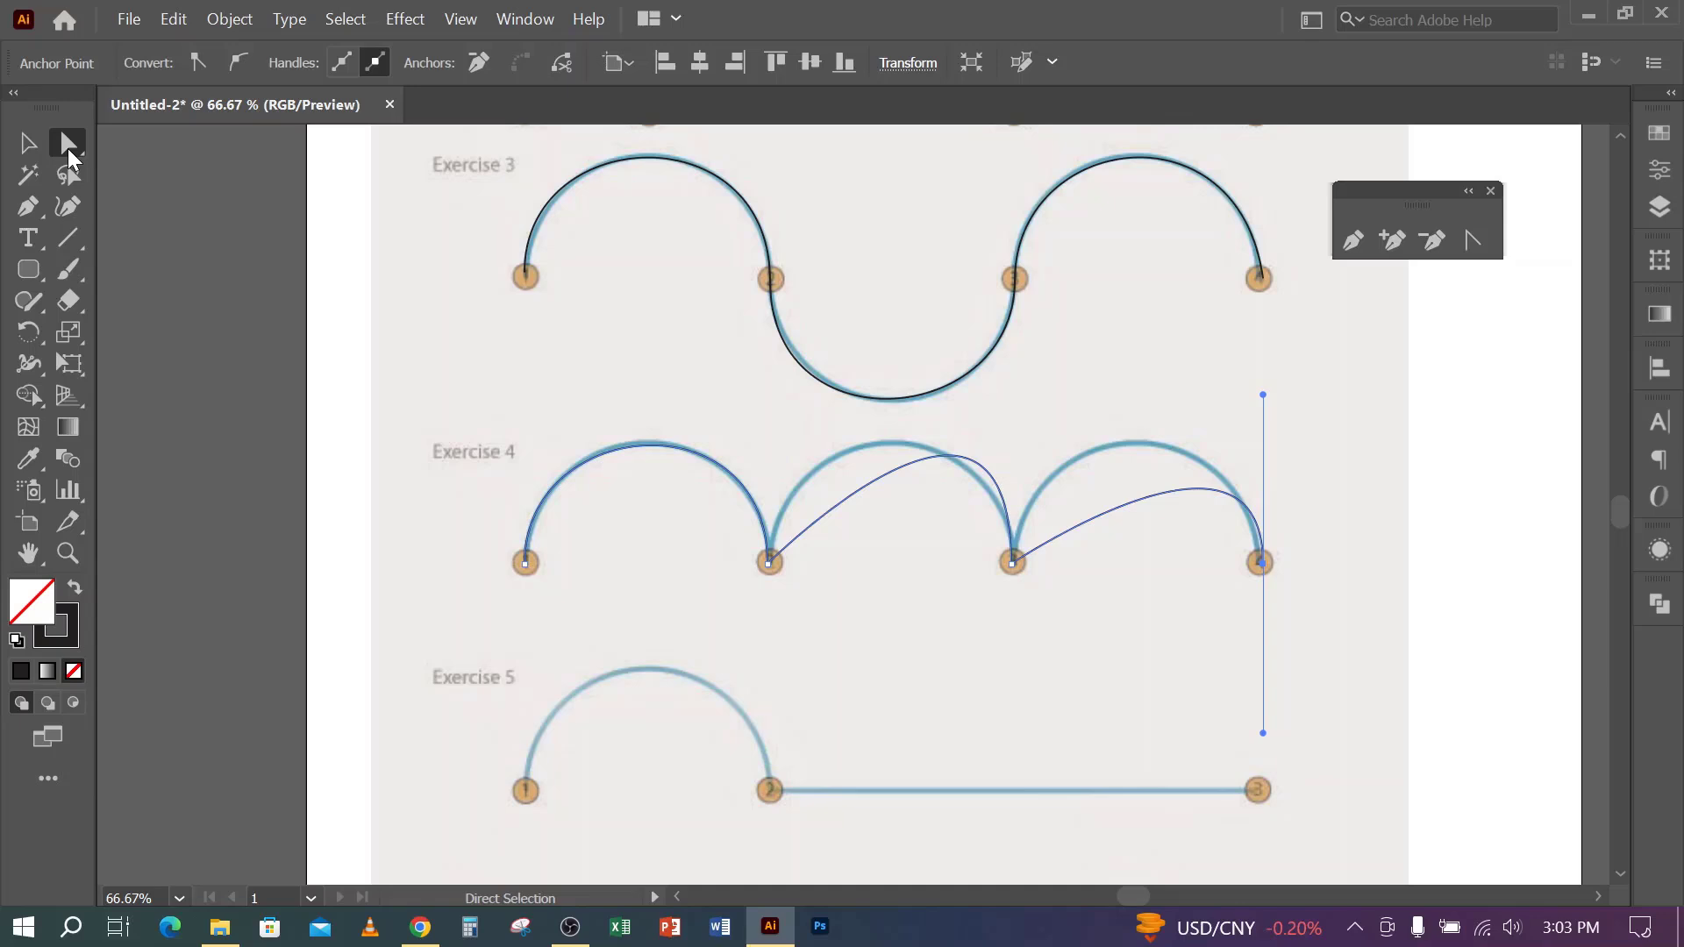
pyautogui.click(770, 561)
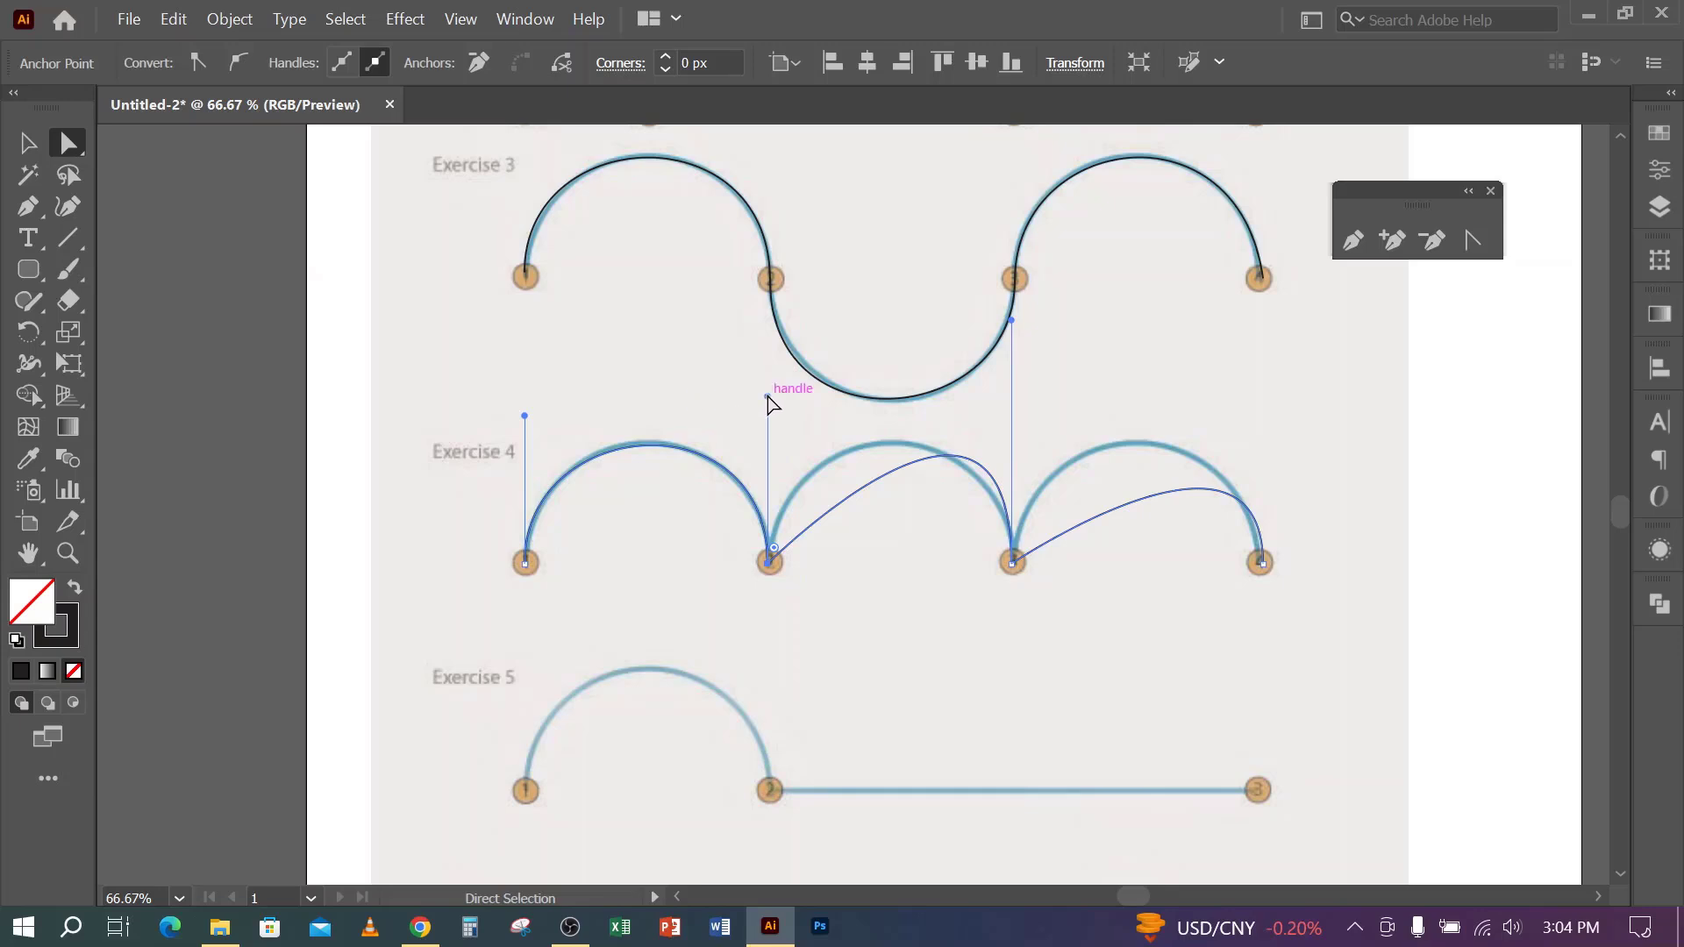
pyautogui.moveTo(767, 396); pyautogui.dragTo(766, 366)
pyautogui.hotkey('ctrl', 'z')
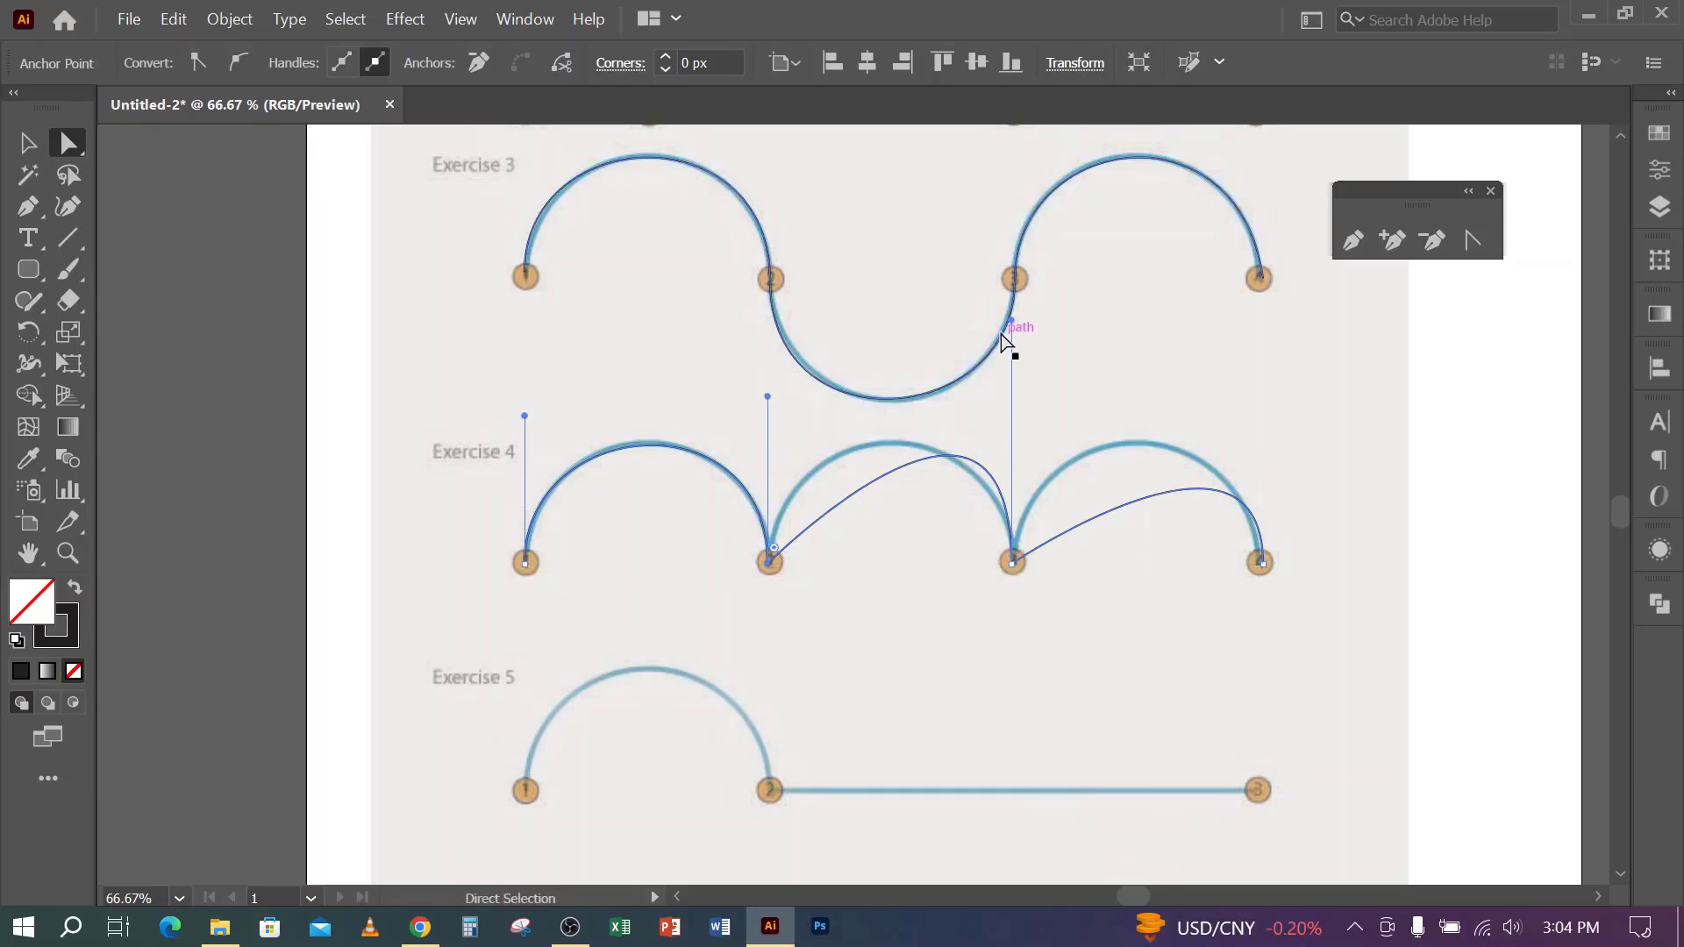
pyautogui.moveTo(1013, 321); pyautogui.dragTo(918, 299)
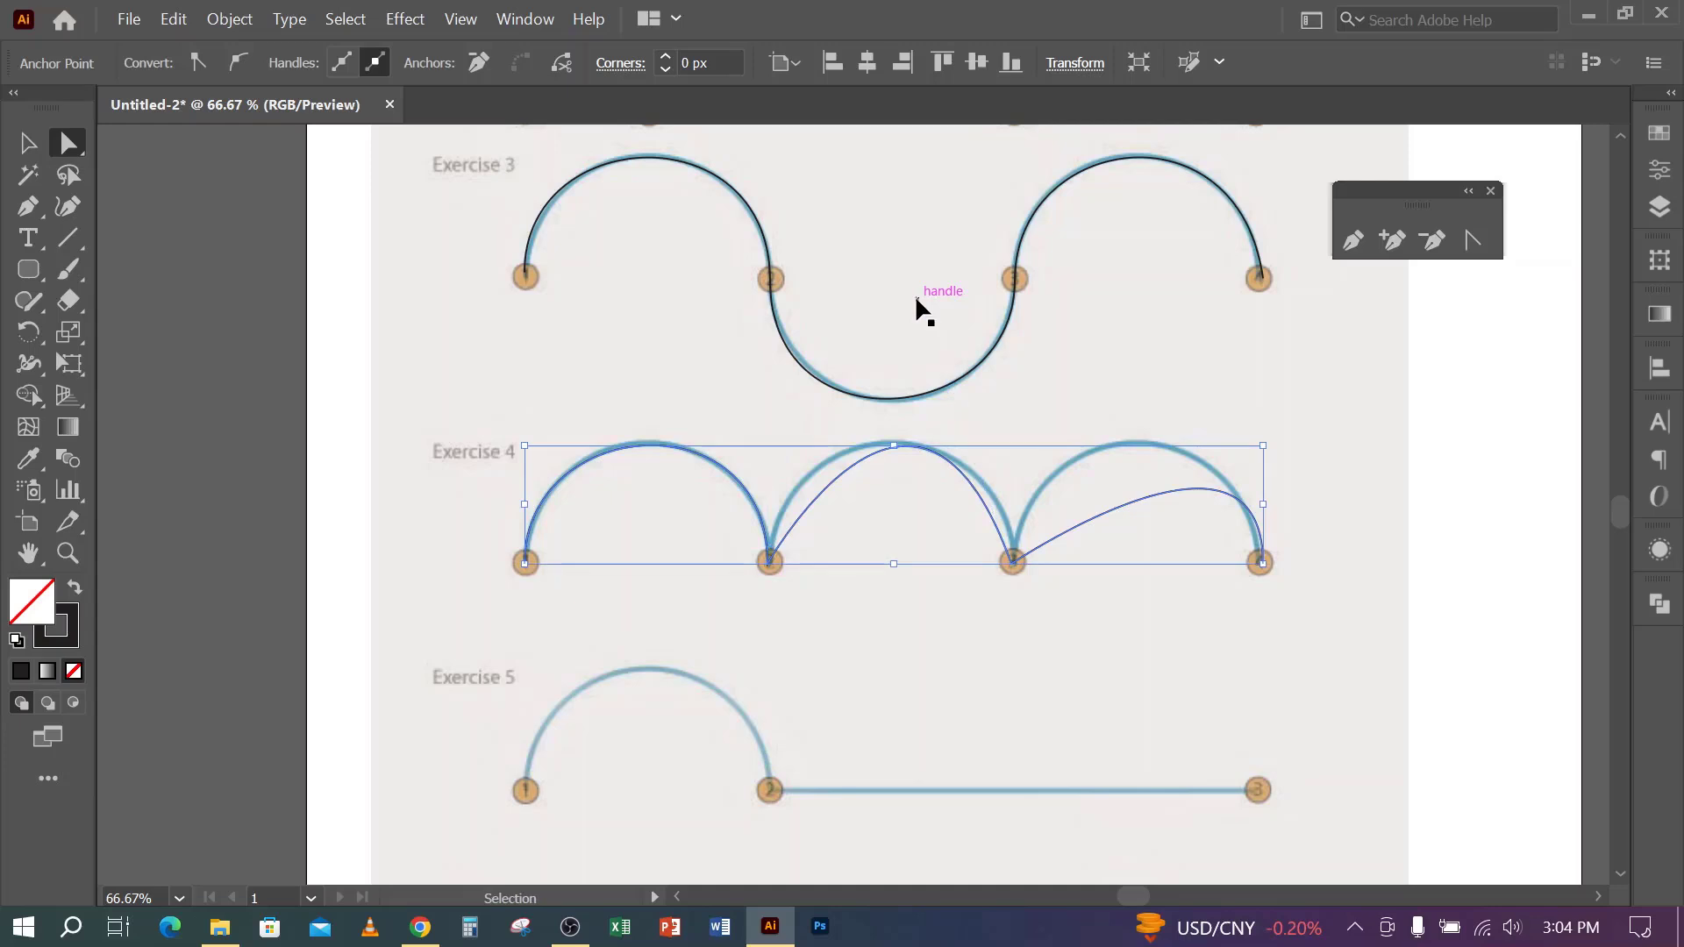
pyautogui.hotkey('ctrl', 'z')
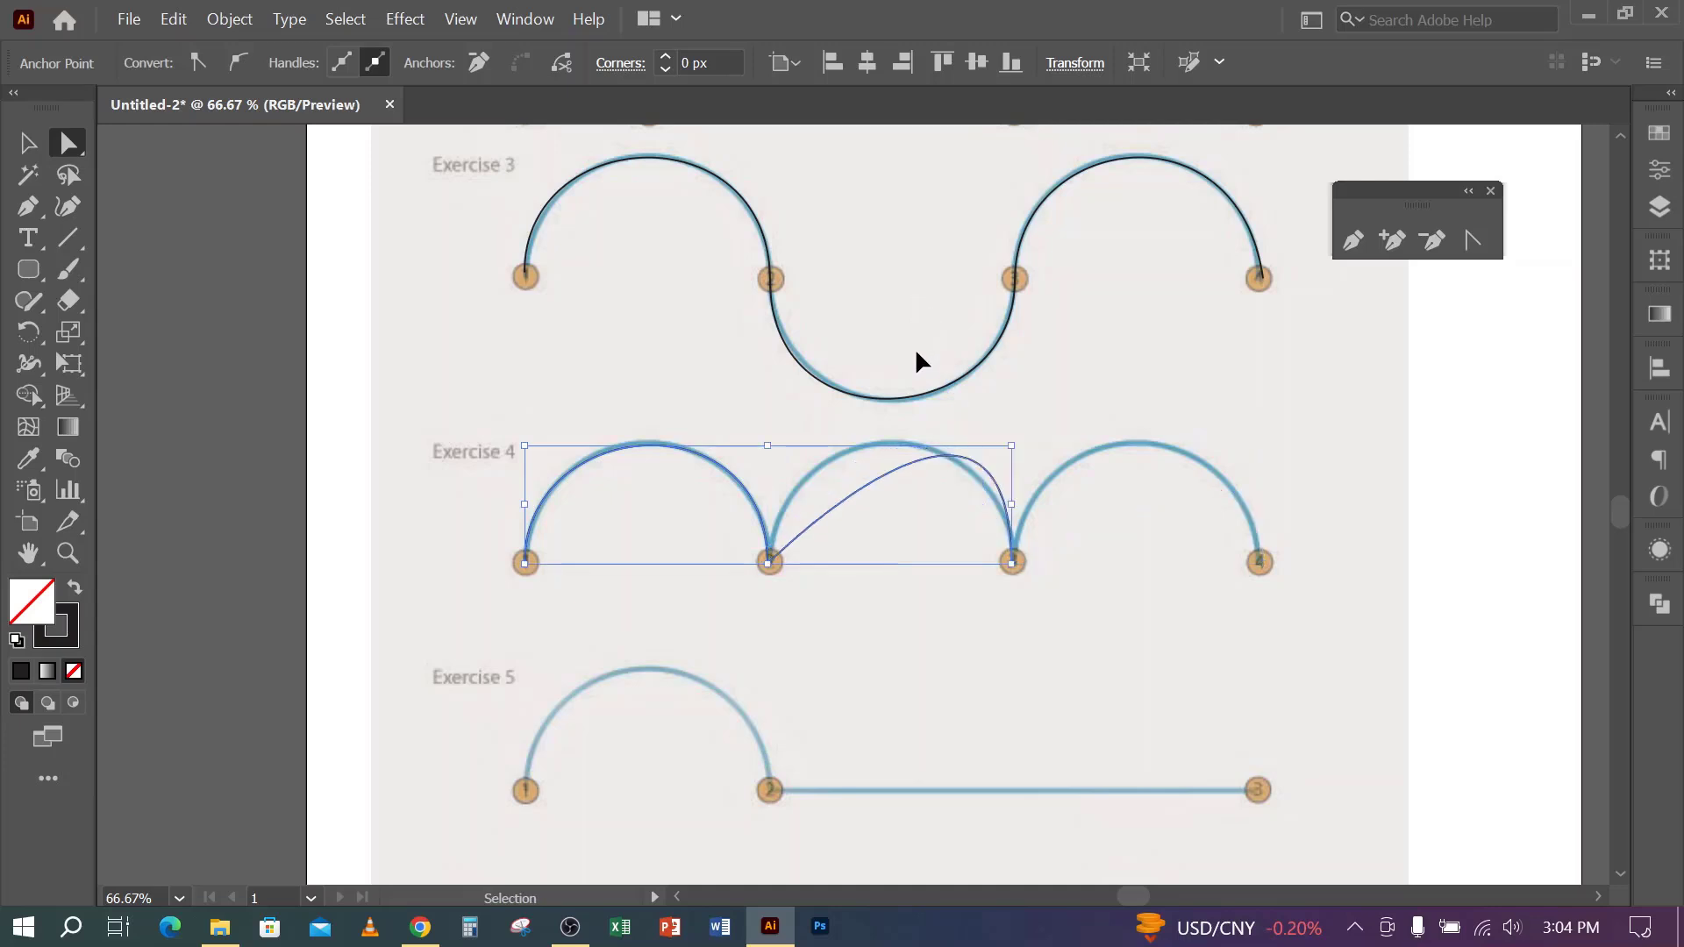
pyautogui.hotkey('ctrl', 'z')
pyautogui.hotkey('ctrl', 'z')
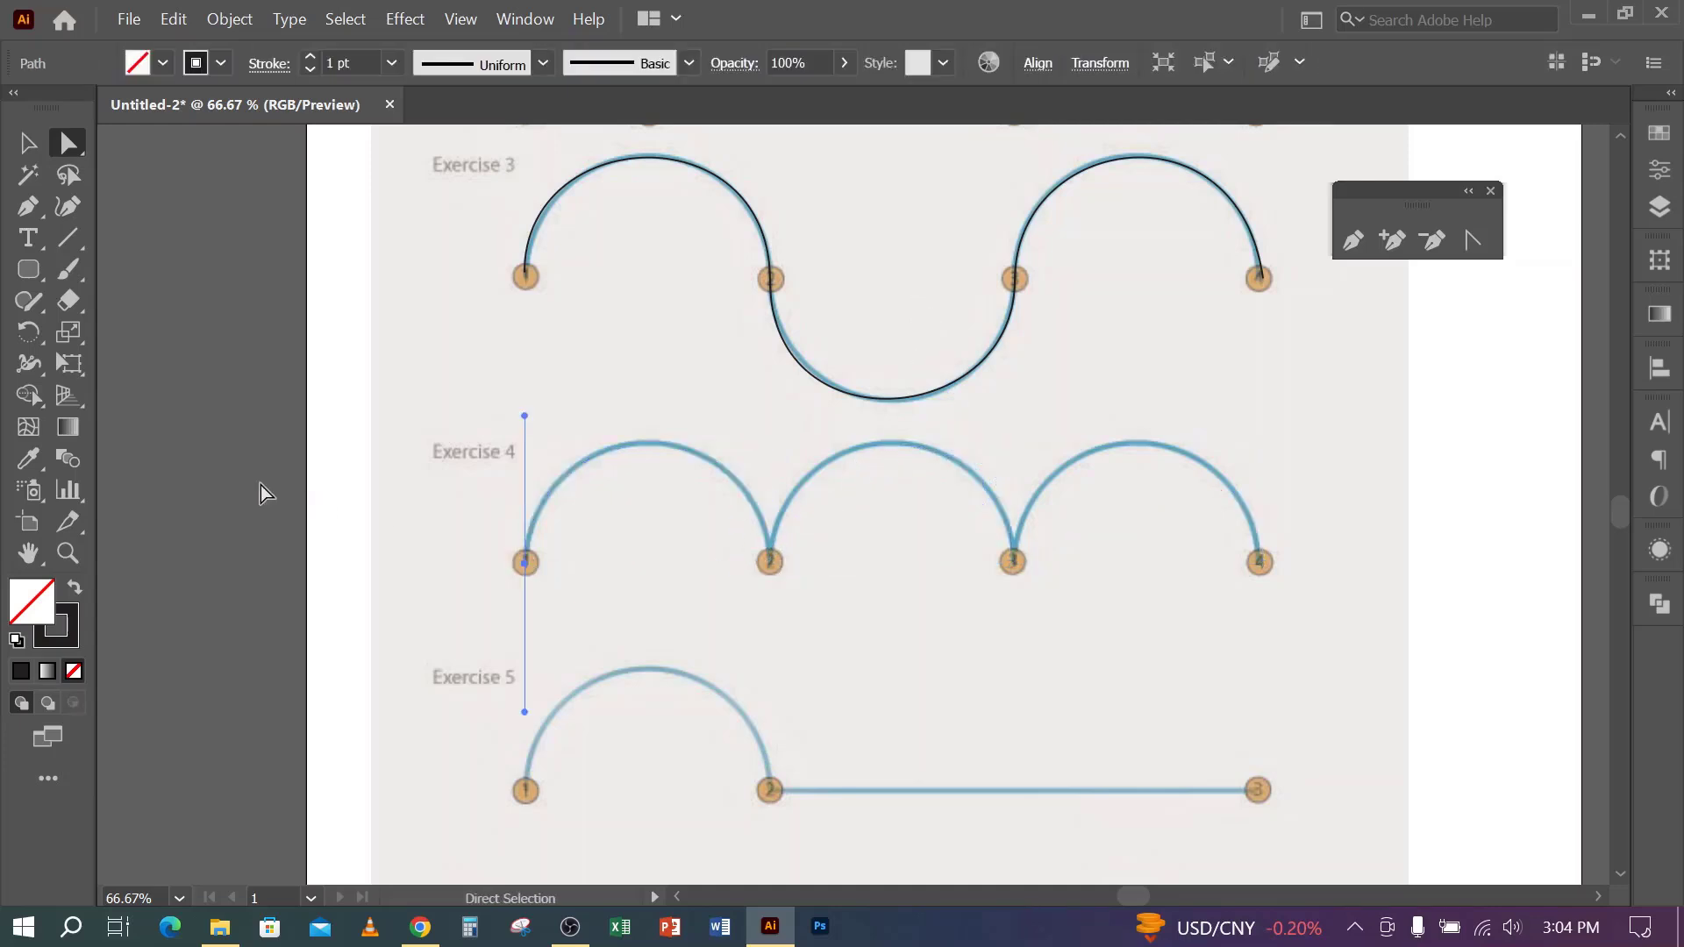
# - Try to place a smooth anchor at point 2 of Exercise 4, and undo everything drawn for that exercise
pyautogui.click(34, 214)
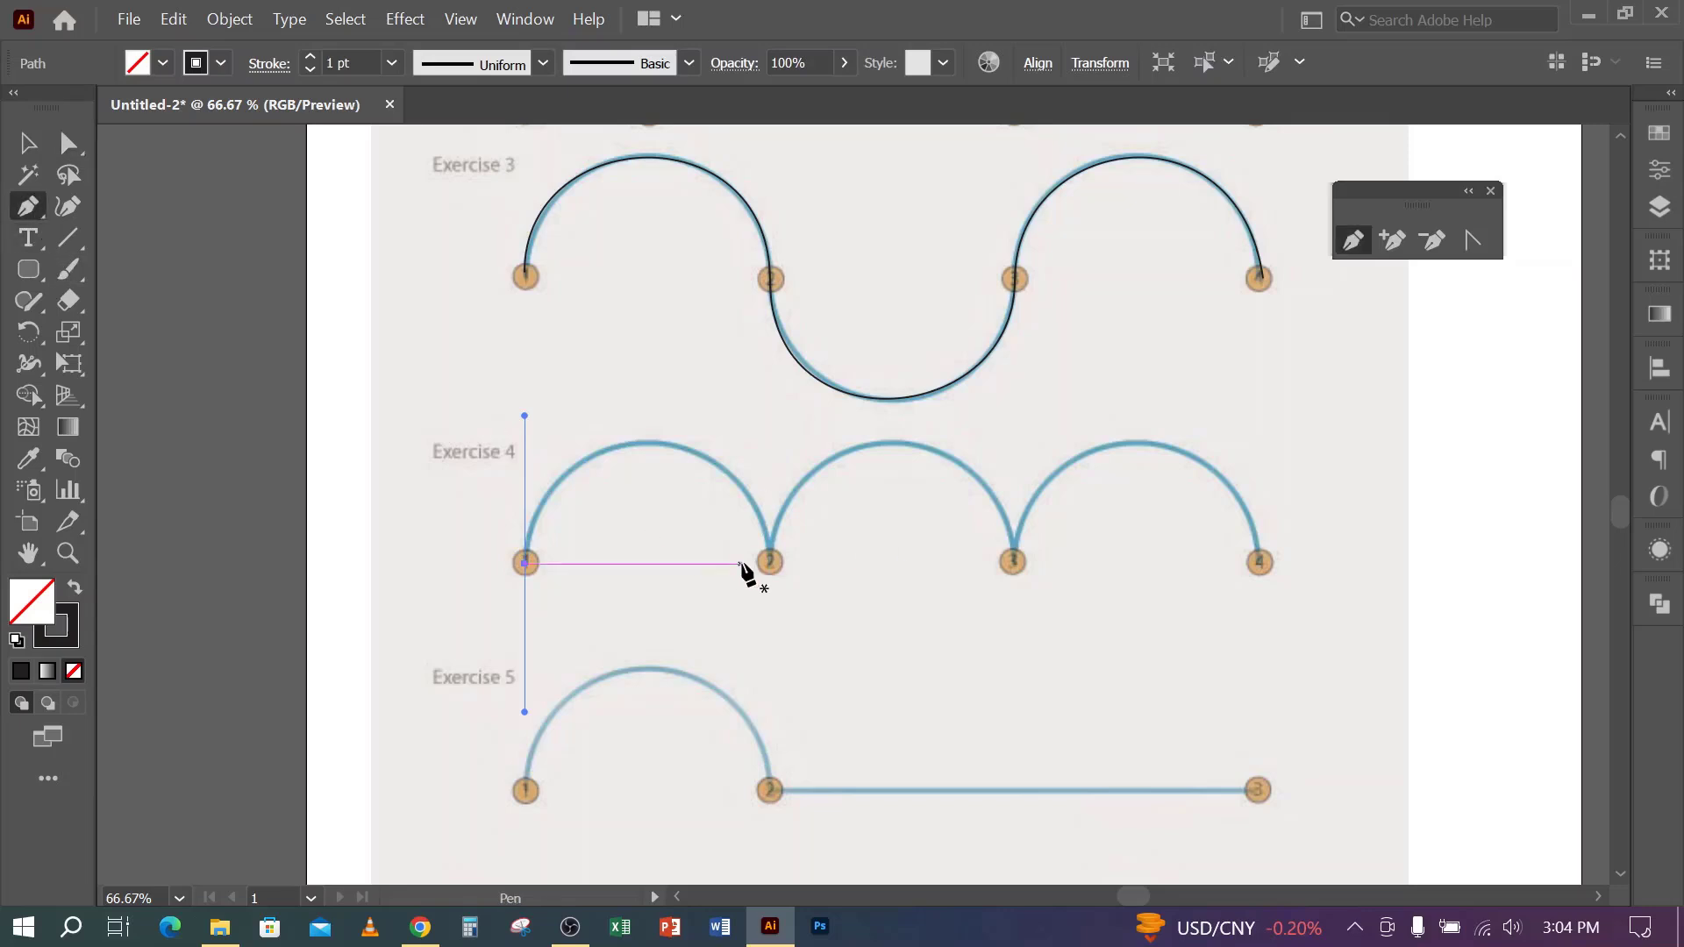
pyautogui.moveTo(769, 563); pyautogui.dragTo(770, 645)
pyautogui.hotkey('ctrl', 'z')
pyautogui.hotkey('ctrl', 'z')
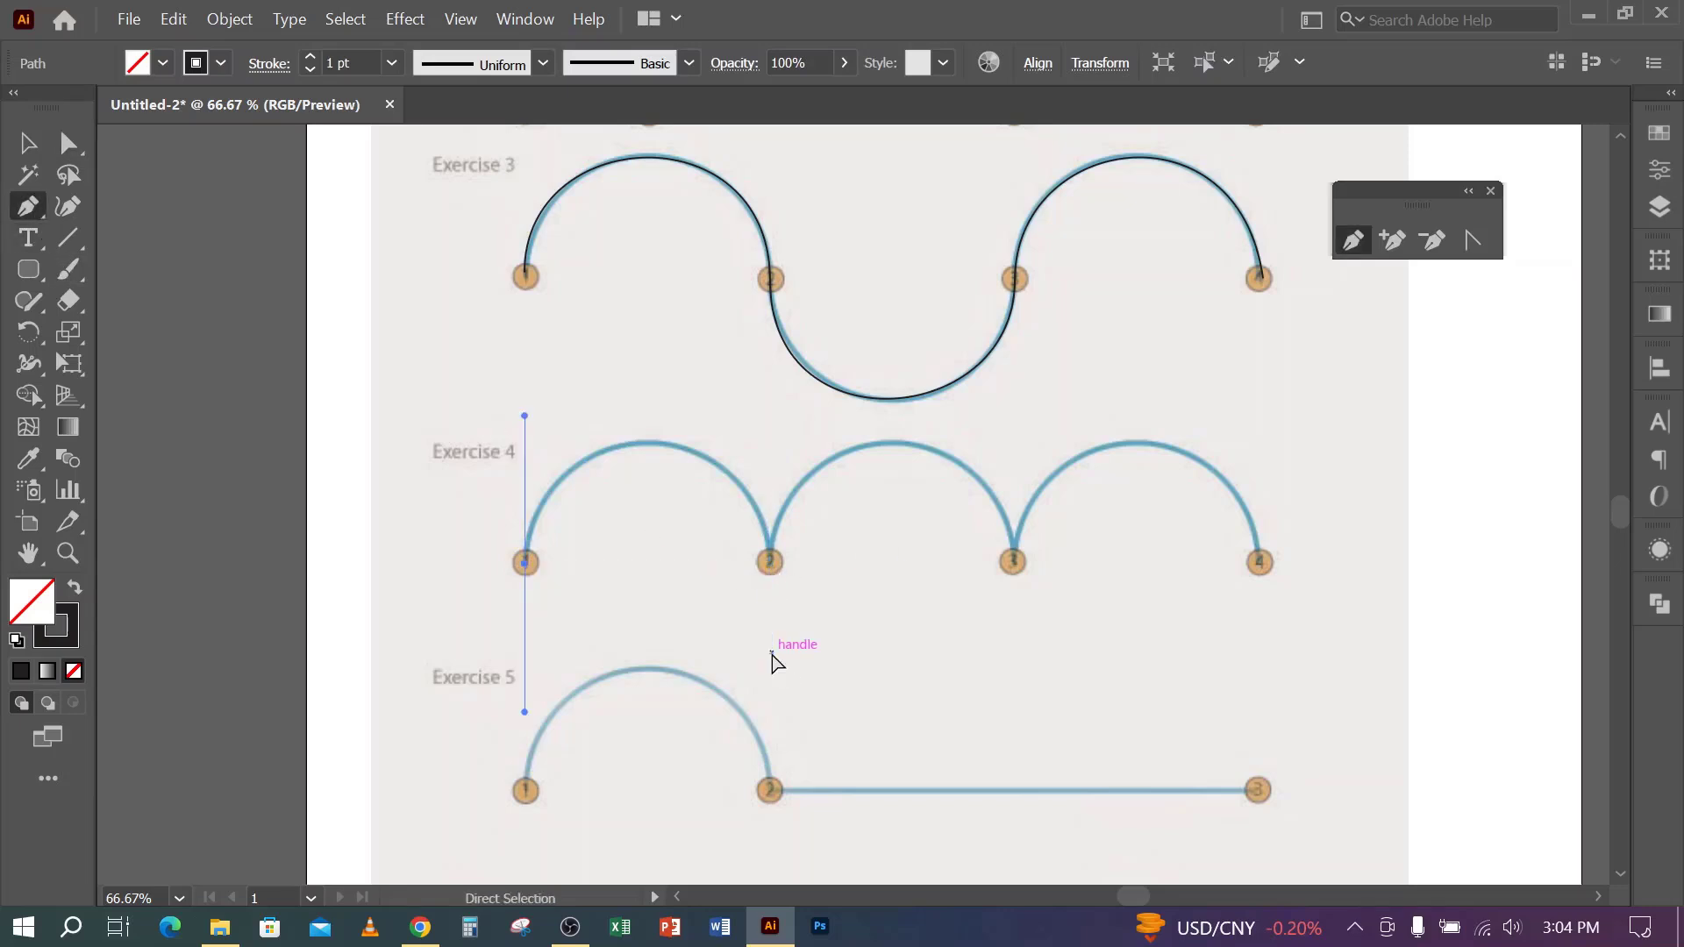
pyautogui.moveTo(525, 562); pyautogui.dragTo(511, 745)
pyautogui.hotkey('ctrl', 'z')
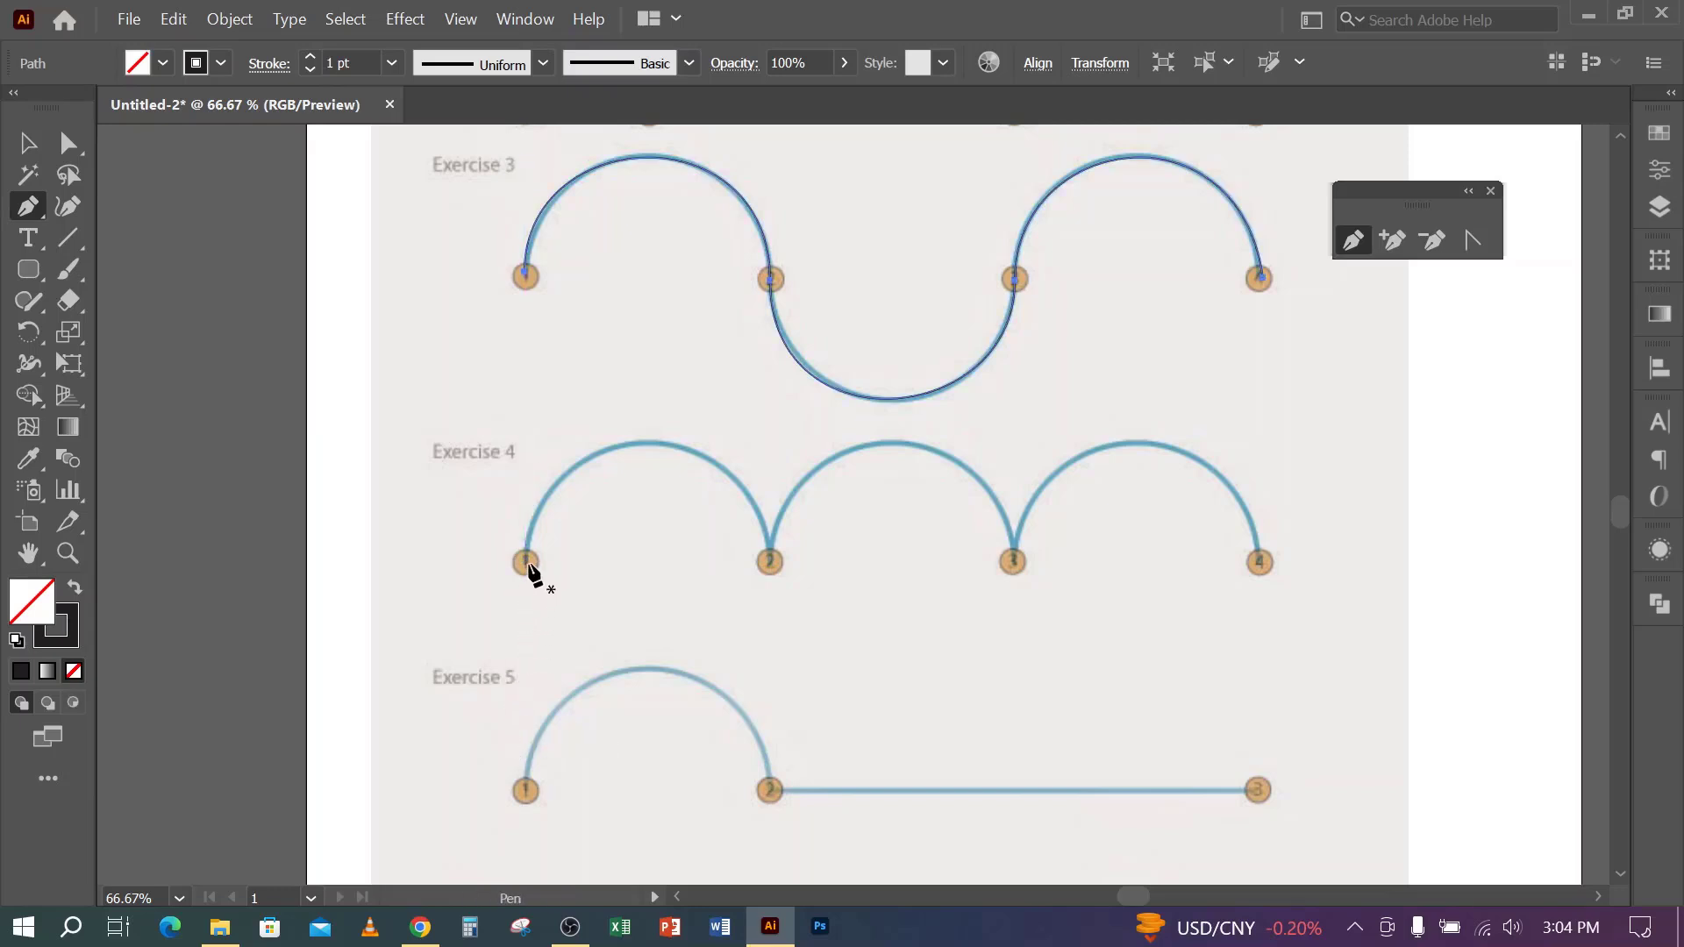
# - Trace the first two arches of Exercise 4 through points 1 to 3, redirecting point 2's outgoing handle straight up
pyautogui.moveTo(528, 562); pyautogui.dragTo(541, 375)
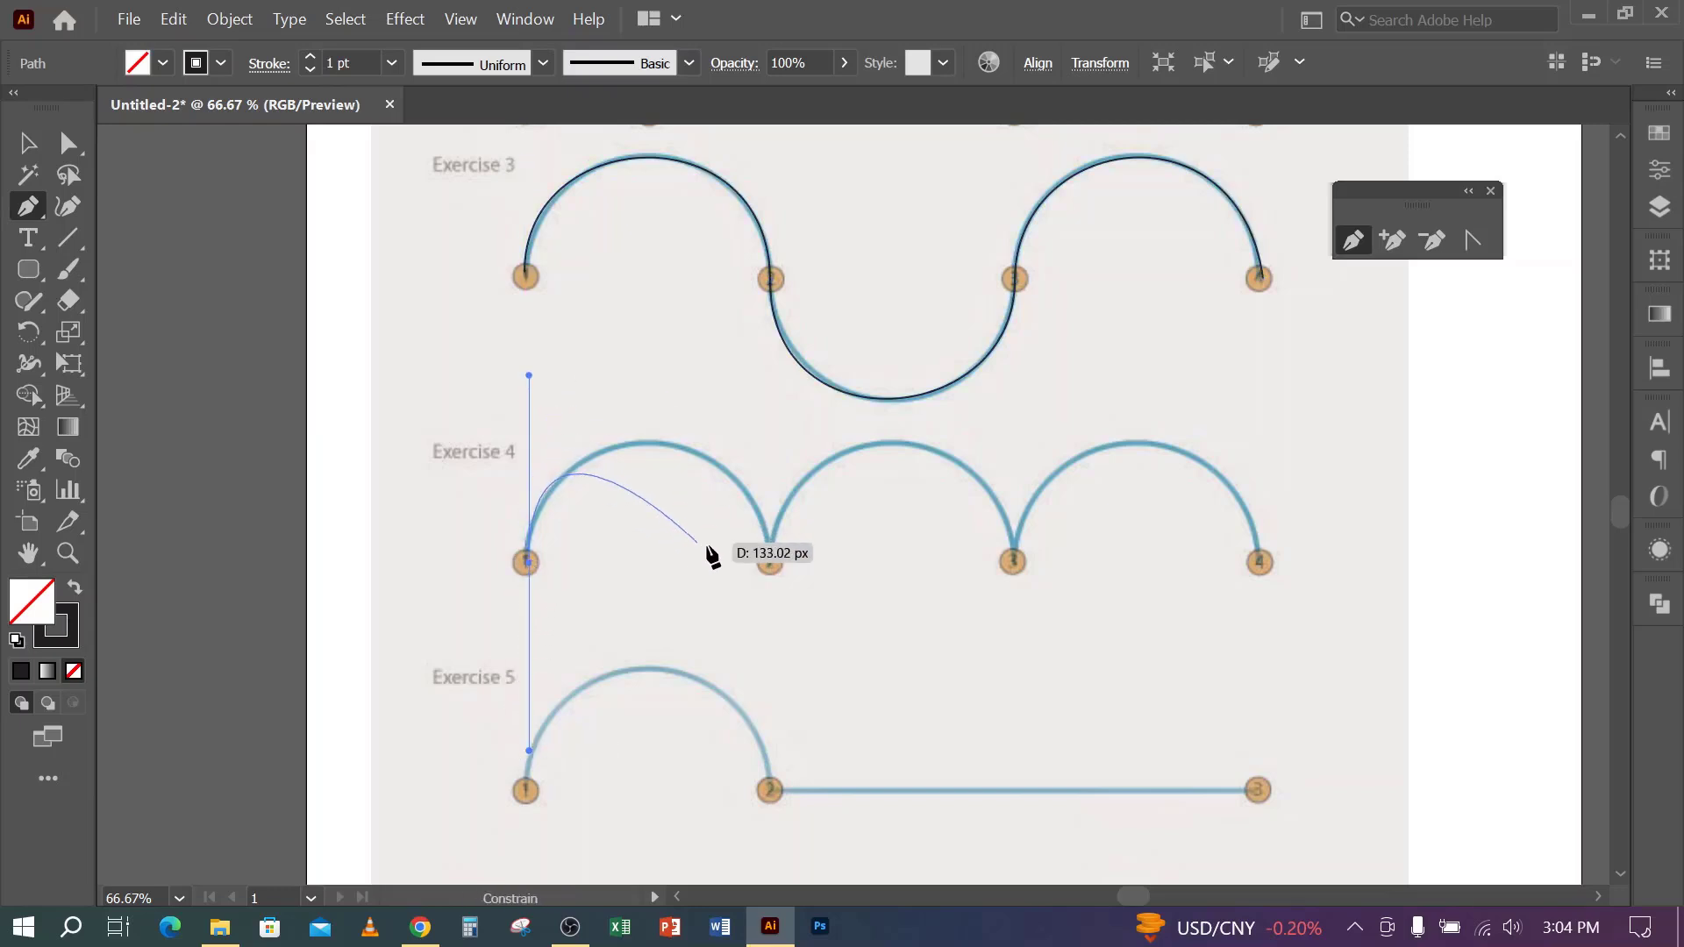
pyautogui.moveTo(771, 562); pyautogui.dragTo(771, 340)
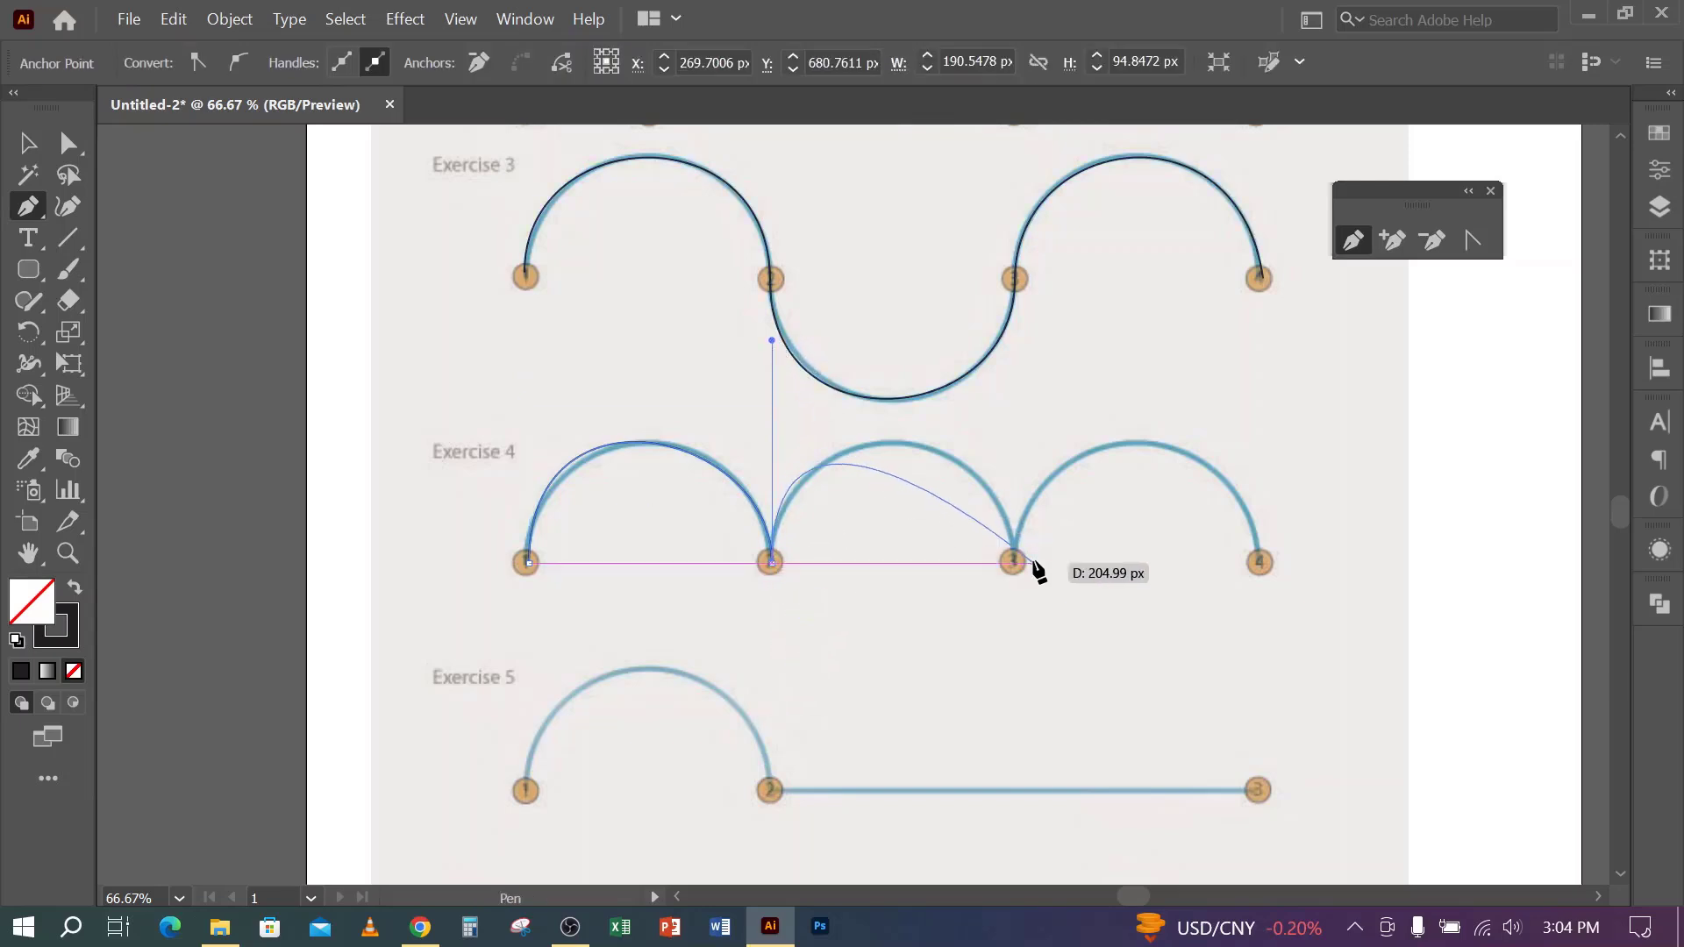
pyautogui.moveTo(1015, 562); pyautogui.dragTo(1006, 691)
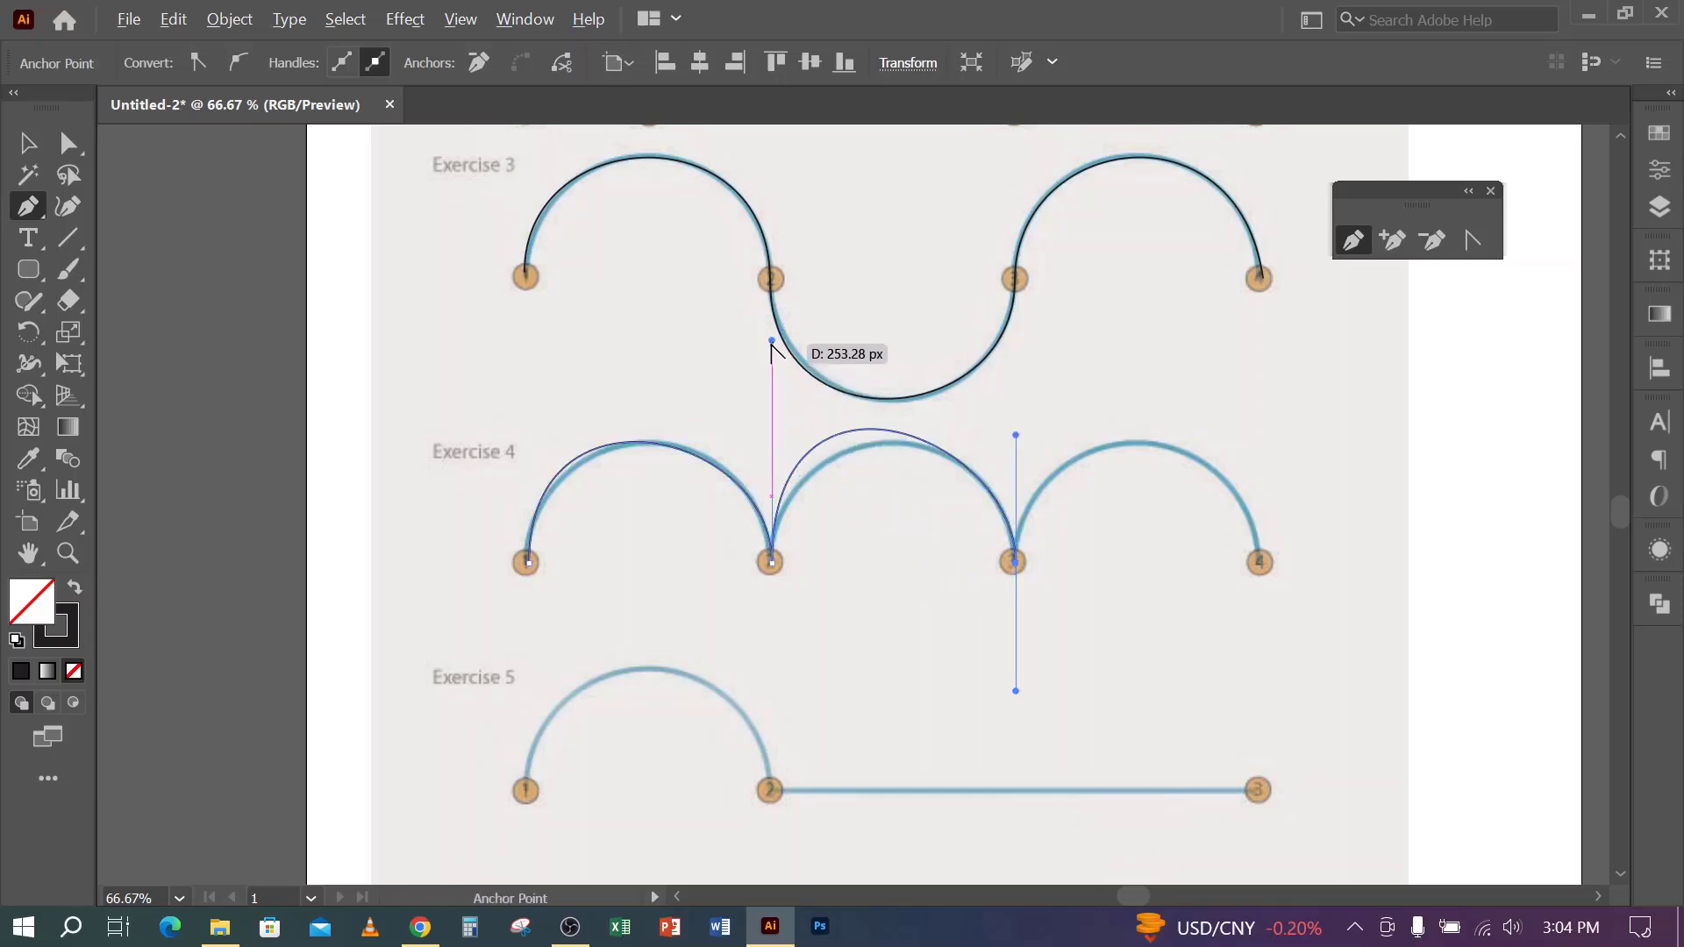
# - Try to shorten the upward handle at point 2 with Direct Selection, and undo the whole Exercise 4 path
pyautogui.click(69, 142)
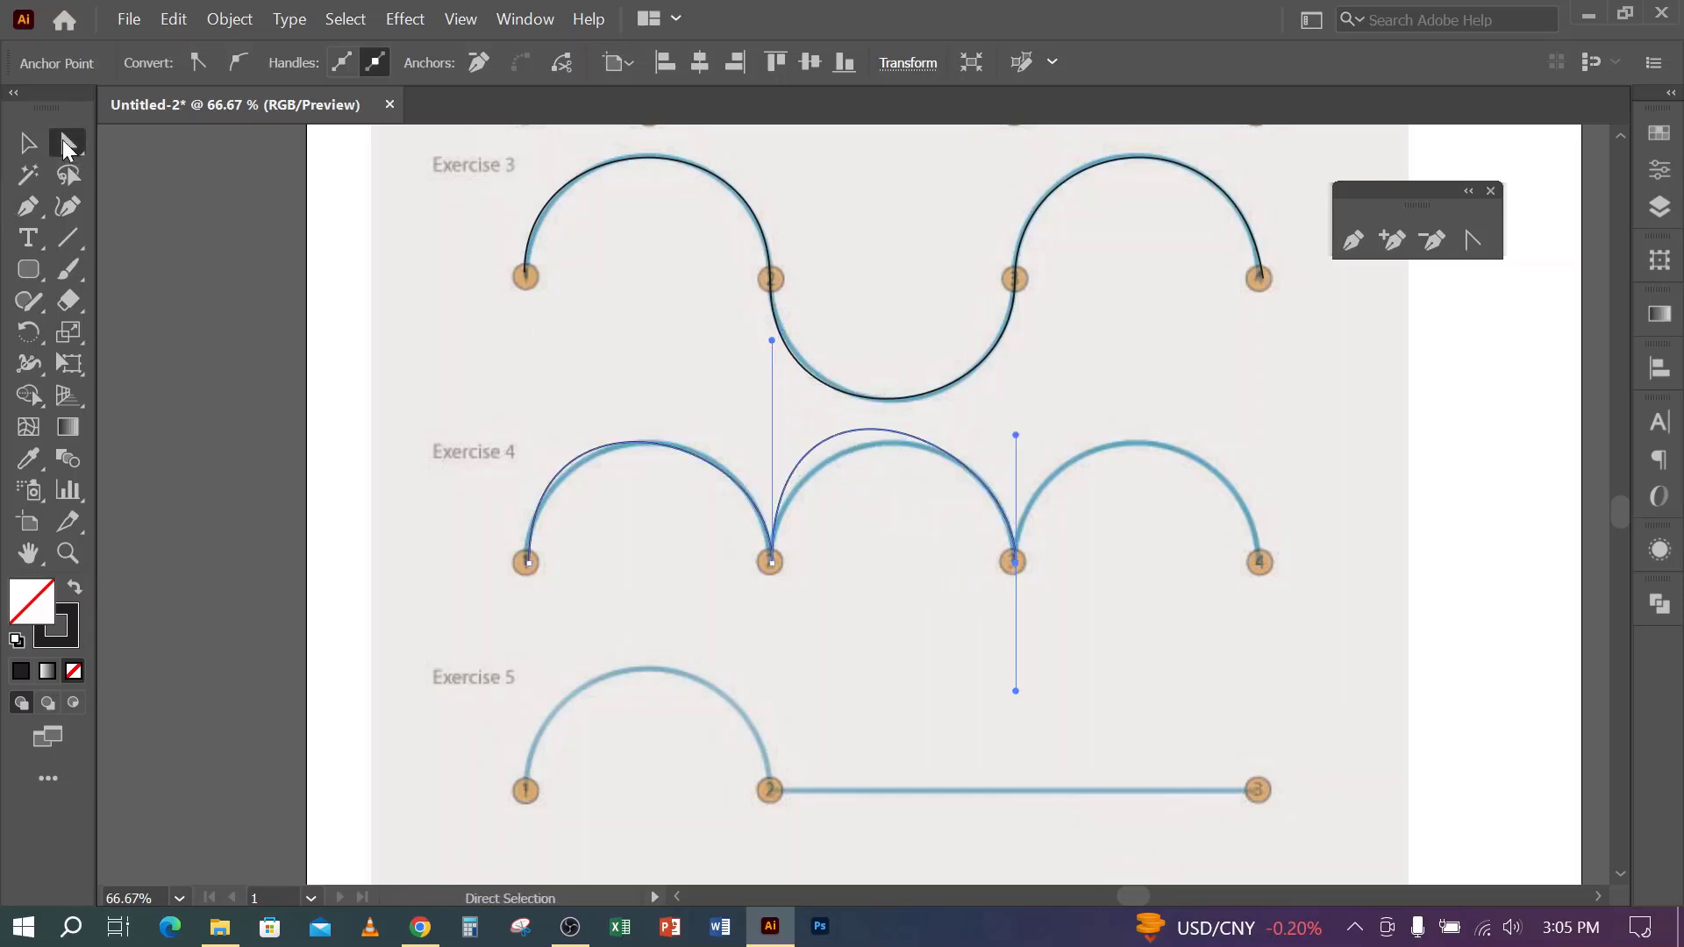
pyautogui.moveTo(772, 340); pyautogui.dragTo(778, 376)
pyautogui.hotkey('ctrl', 'z')
pyautogui.hotkey('ctrl', 'z')
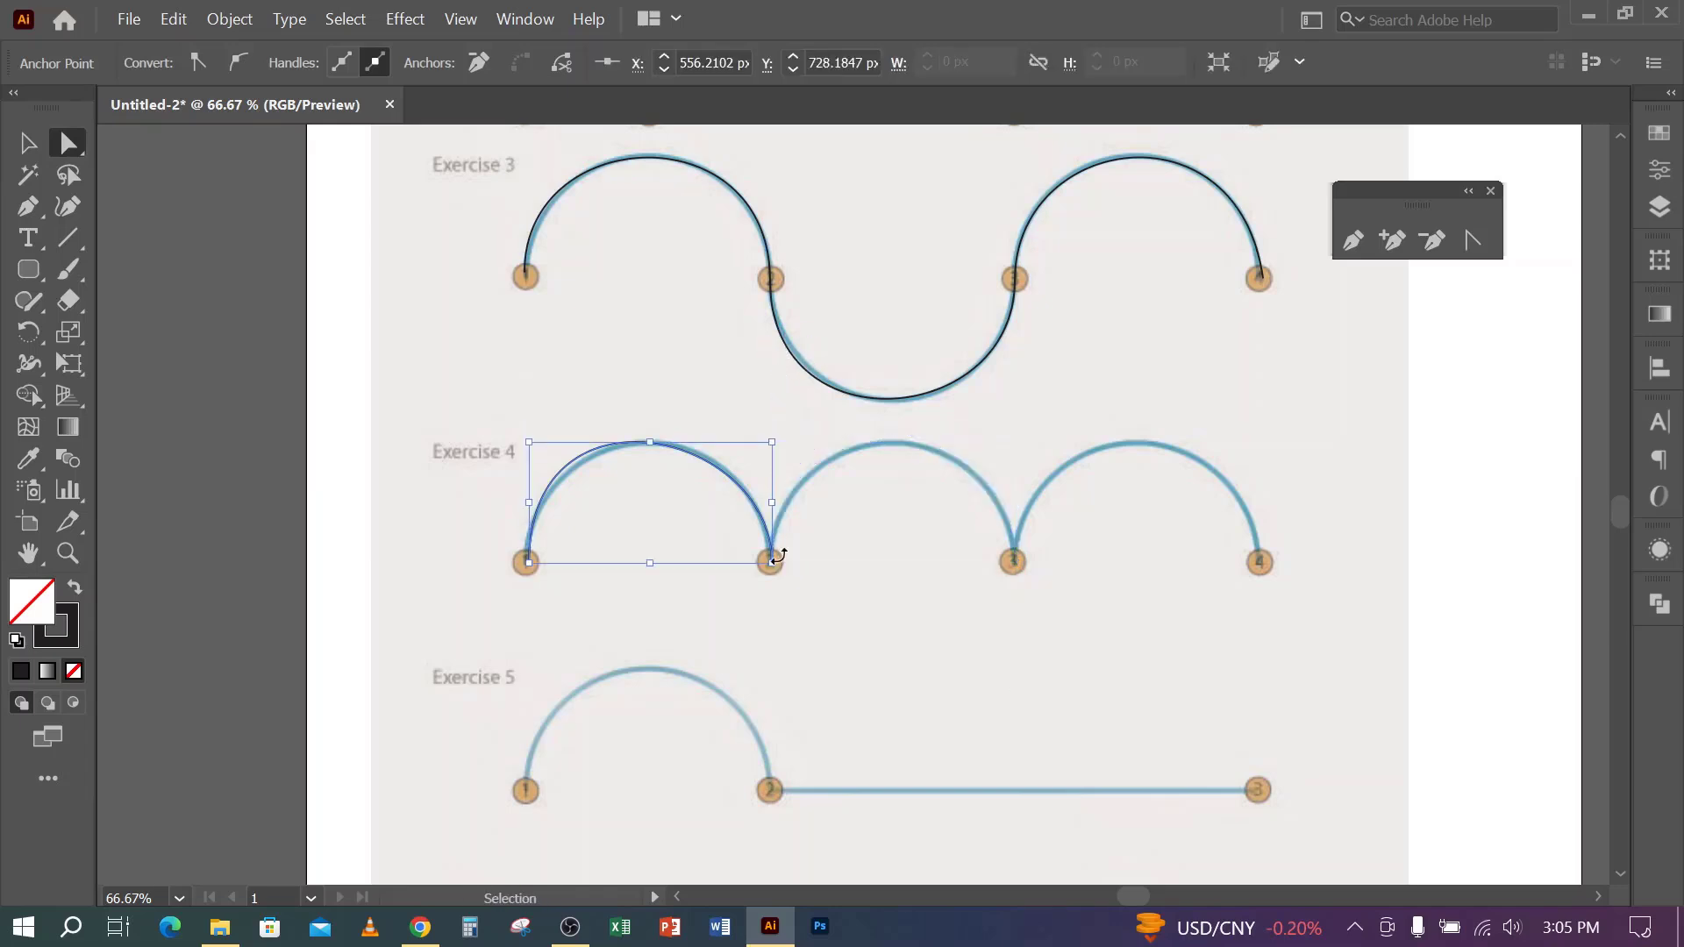
pyautogui.hotkey('ctrl', 'z')
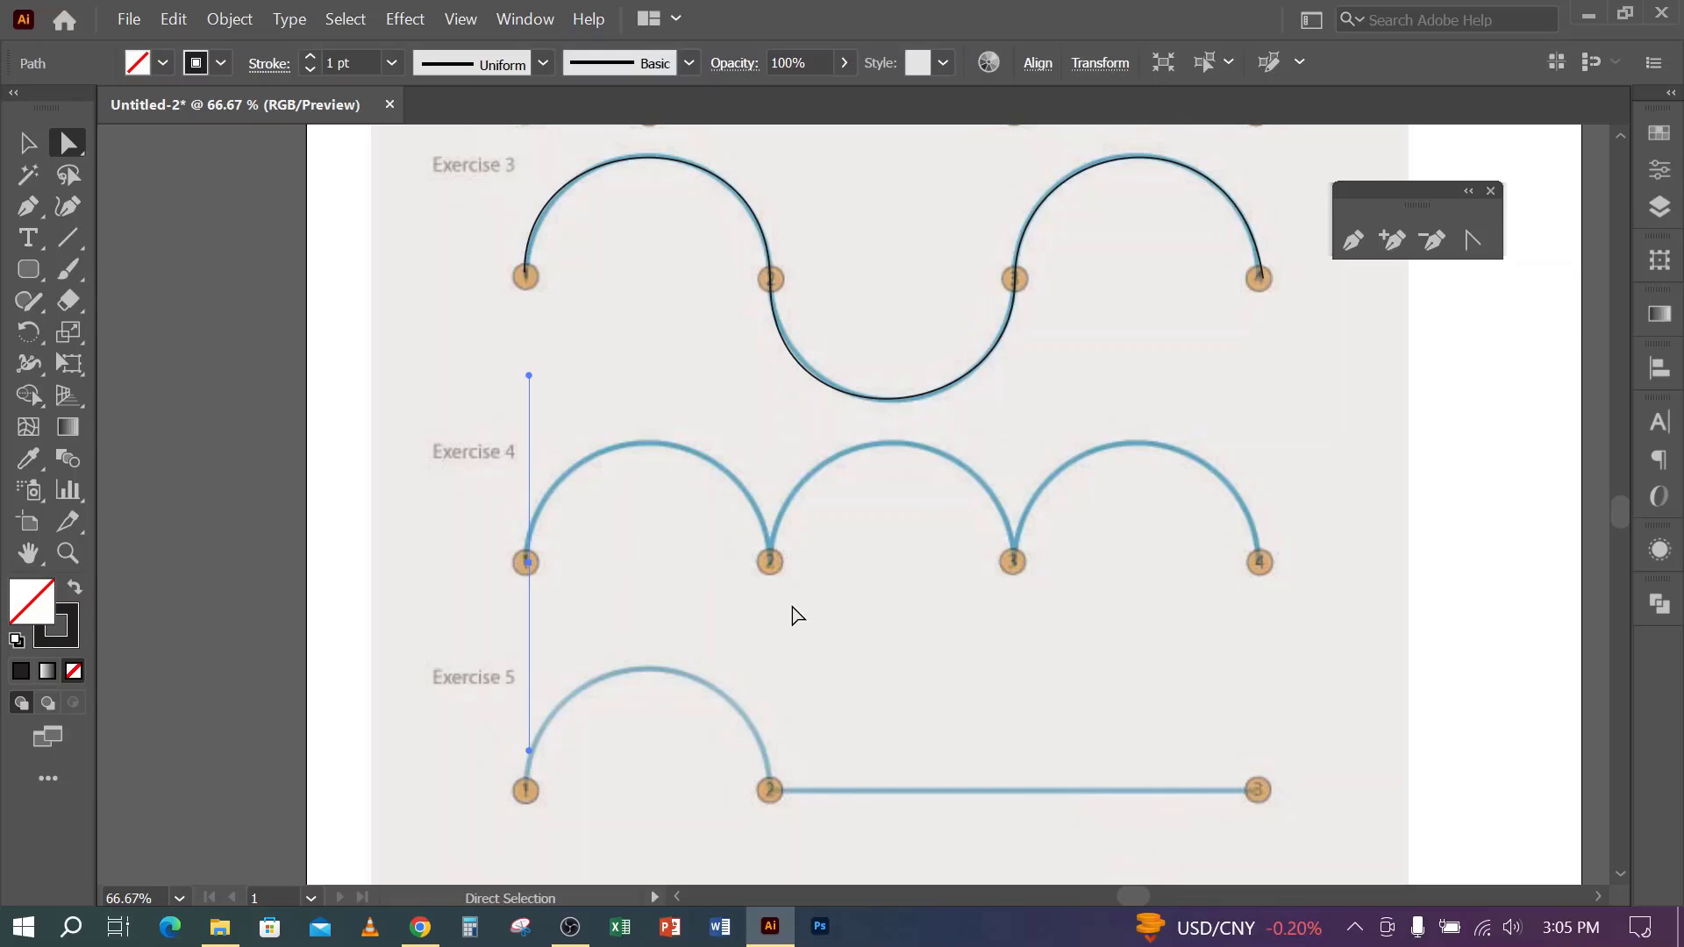
pyautogui.hotkey('ctrl', 'z')
pyautogui.hotkey('ctrl', 'z')
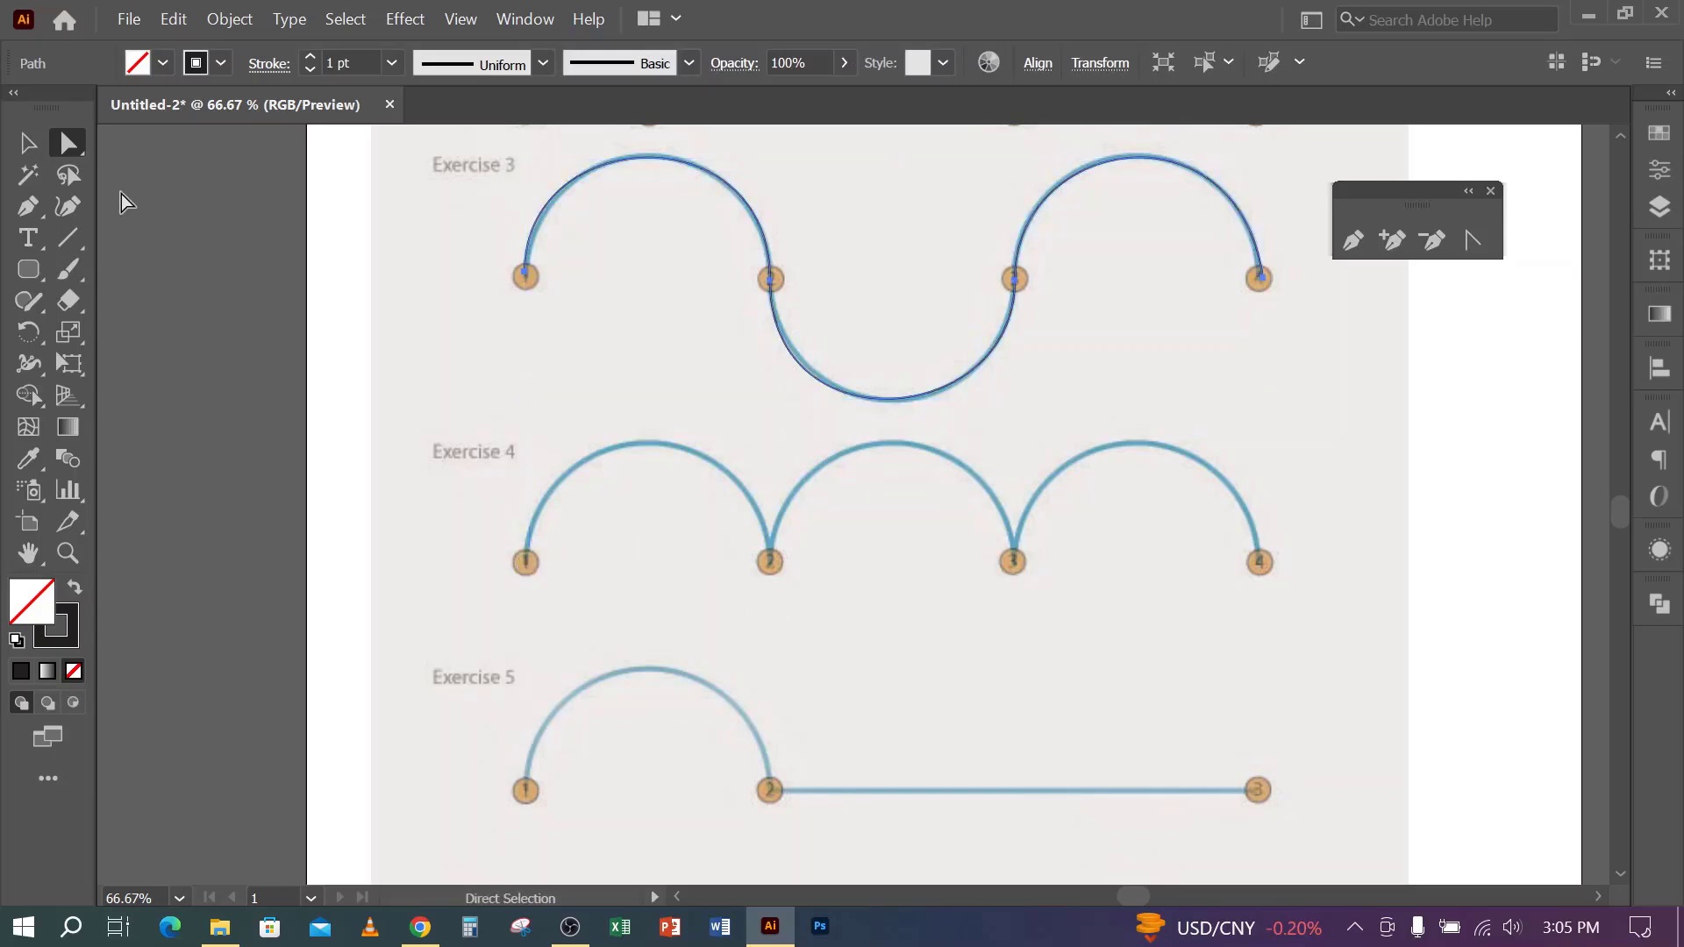
# - Retrace the first arch of Exercise 4 from point 1 to point 2, pulling vertical handles up at point 1 and down at point 2
pyautogui.click(29, 207)
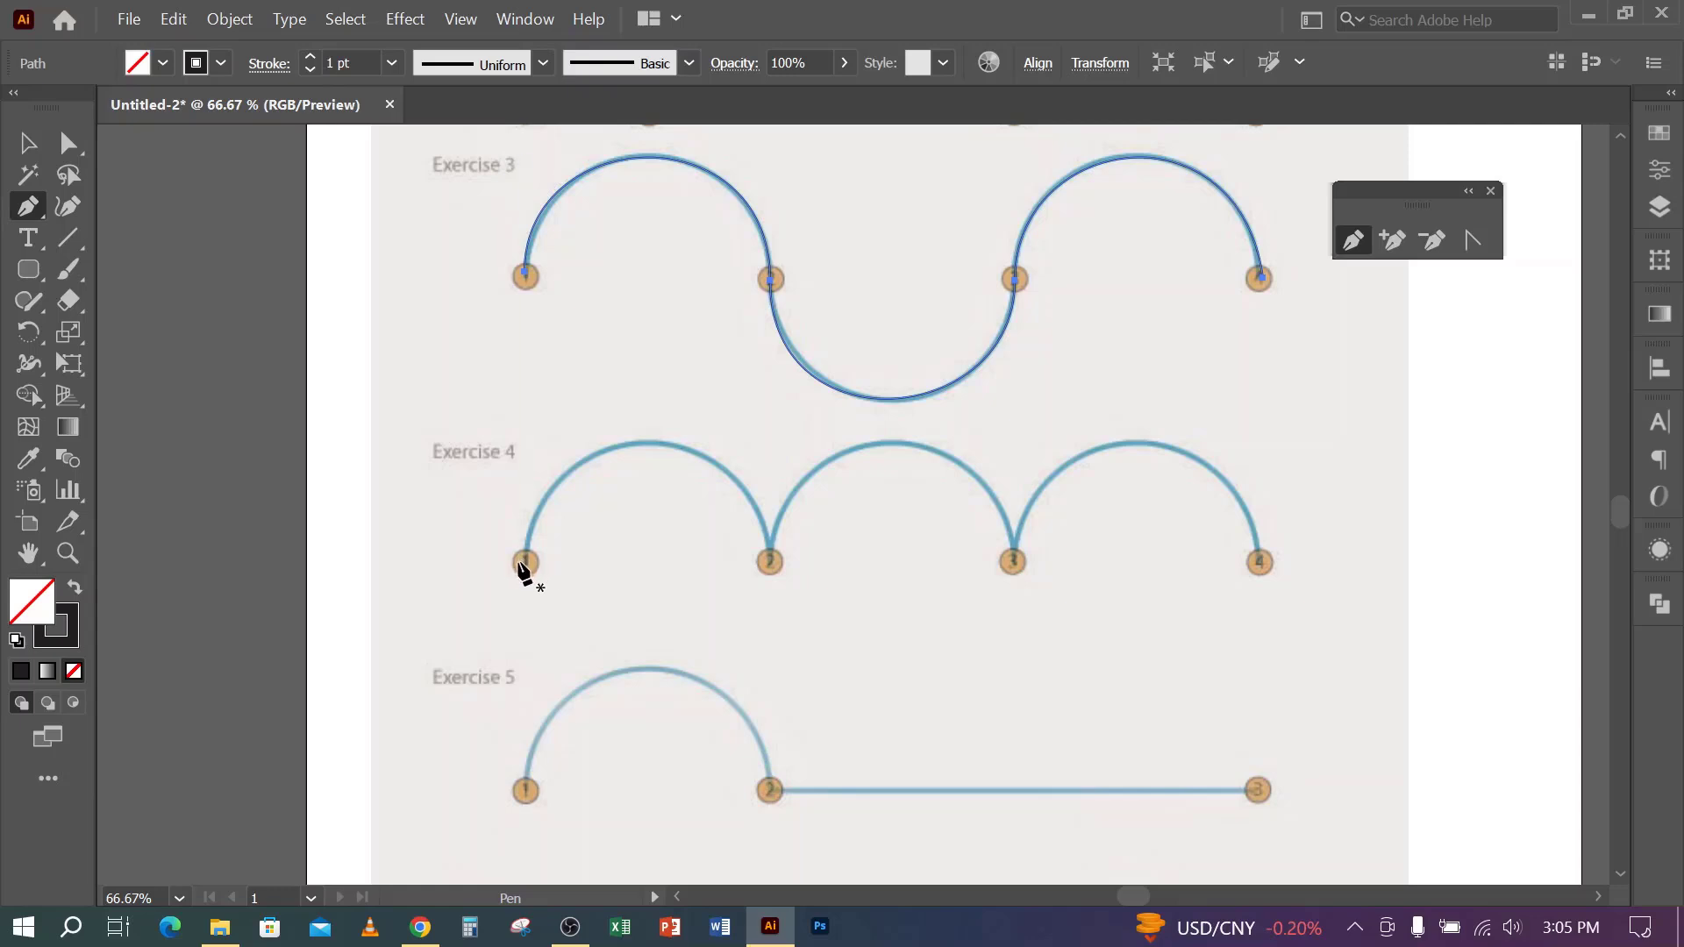
pyautogui.moveTo(525, 561); pyautogui.dragTo(525, 371)
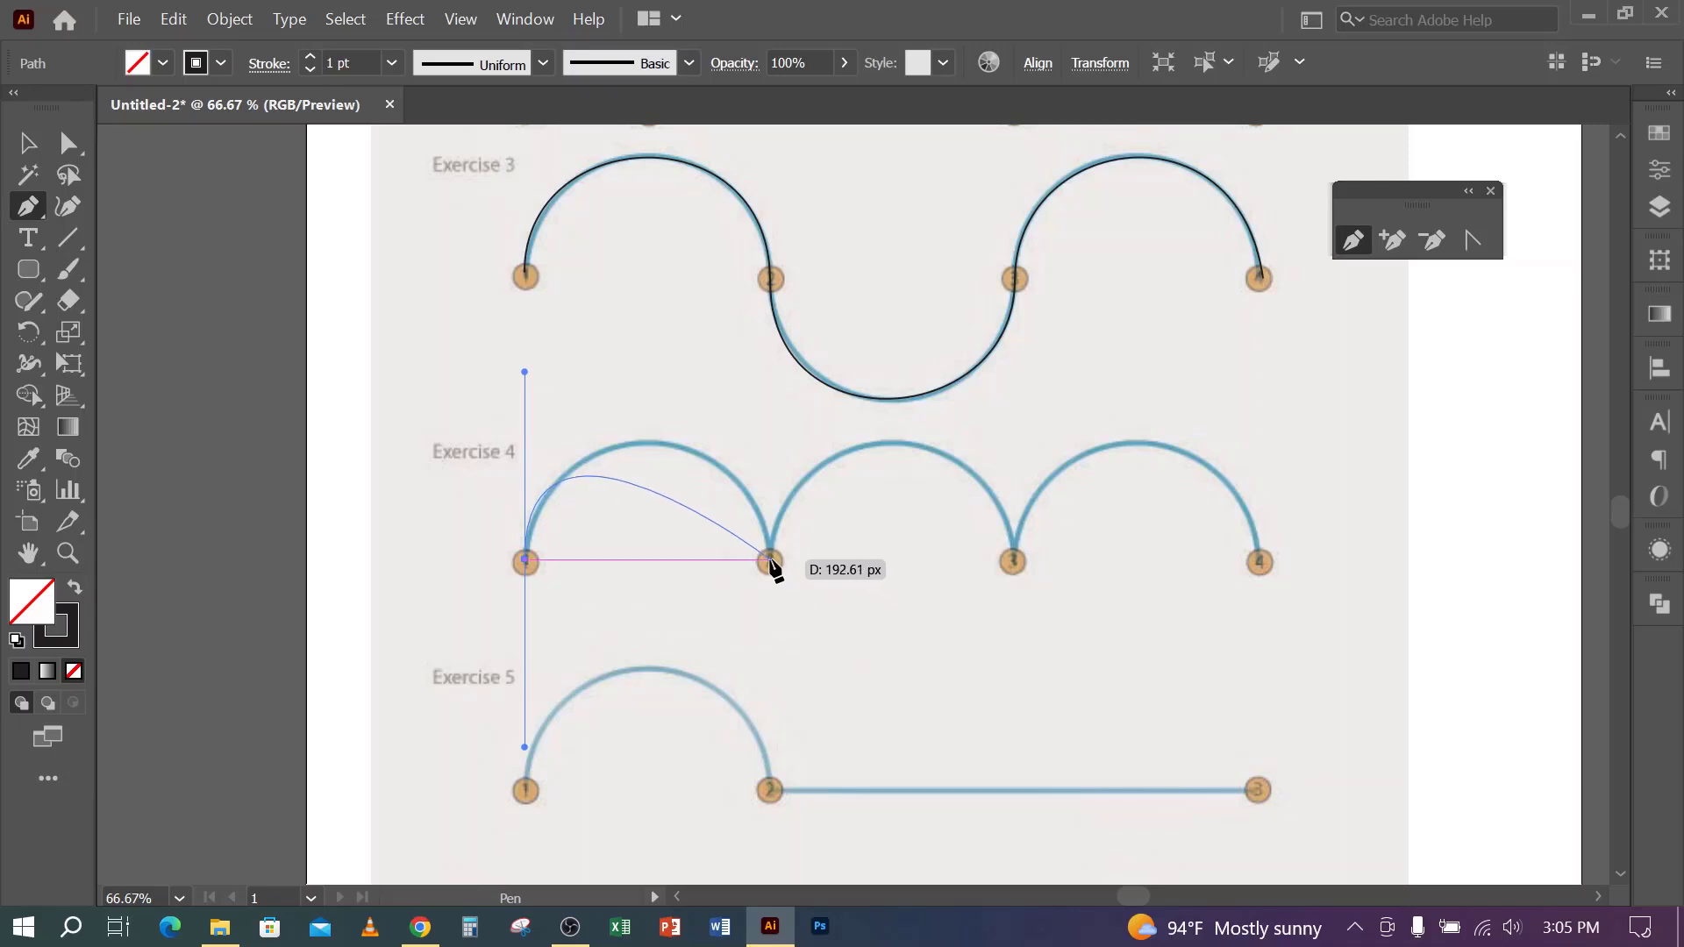
pyautogui.moveTo(770, 562); pyautogui.dragTo(768, 681)
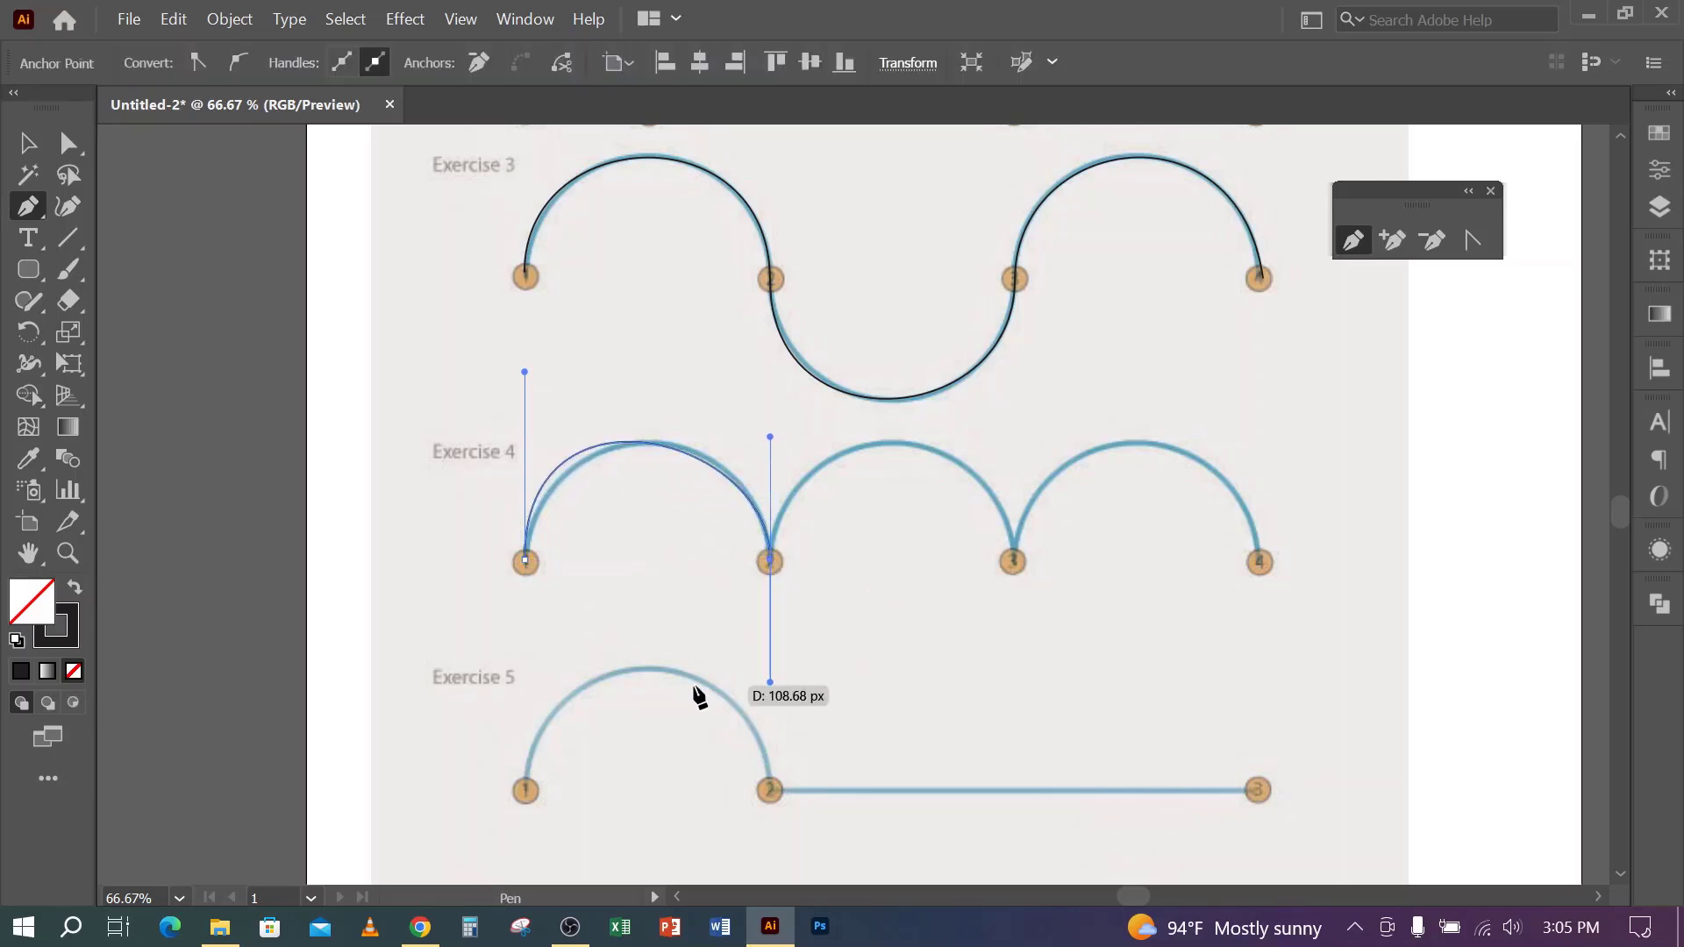
# - Fit the first Exercise 4 arch to the template by slightly shortening point 1's upper handle and lengthening point 2's upper handle
pyautogui.click(67, 143)
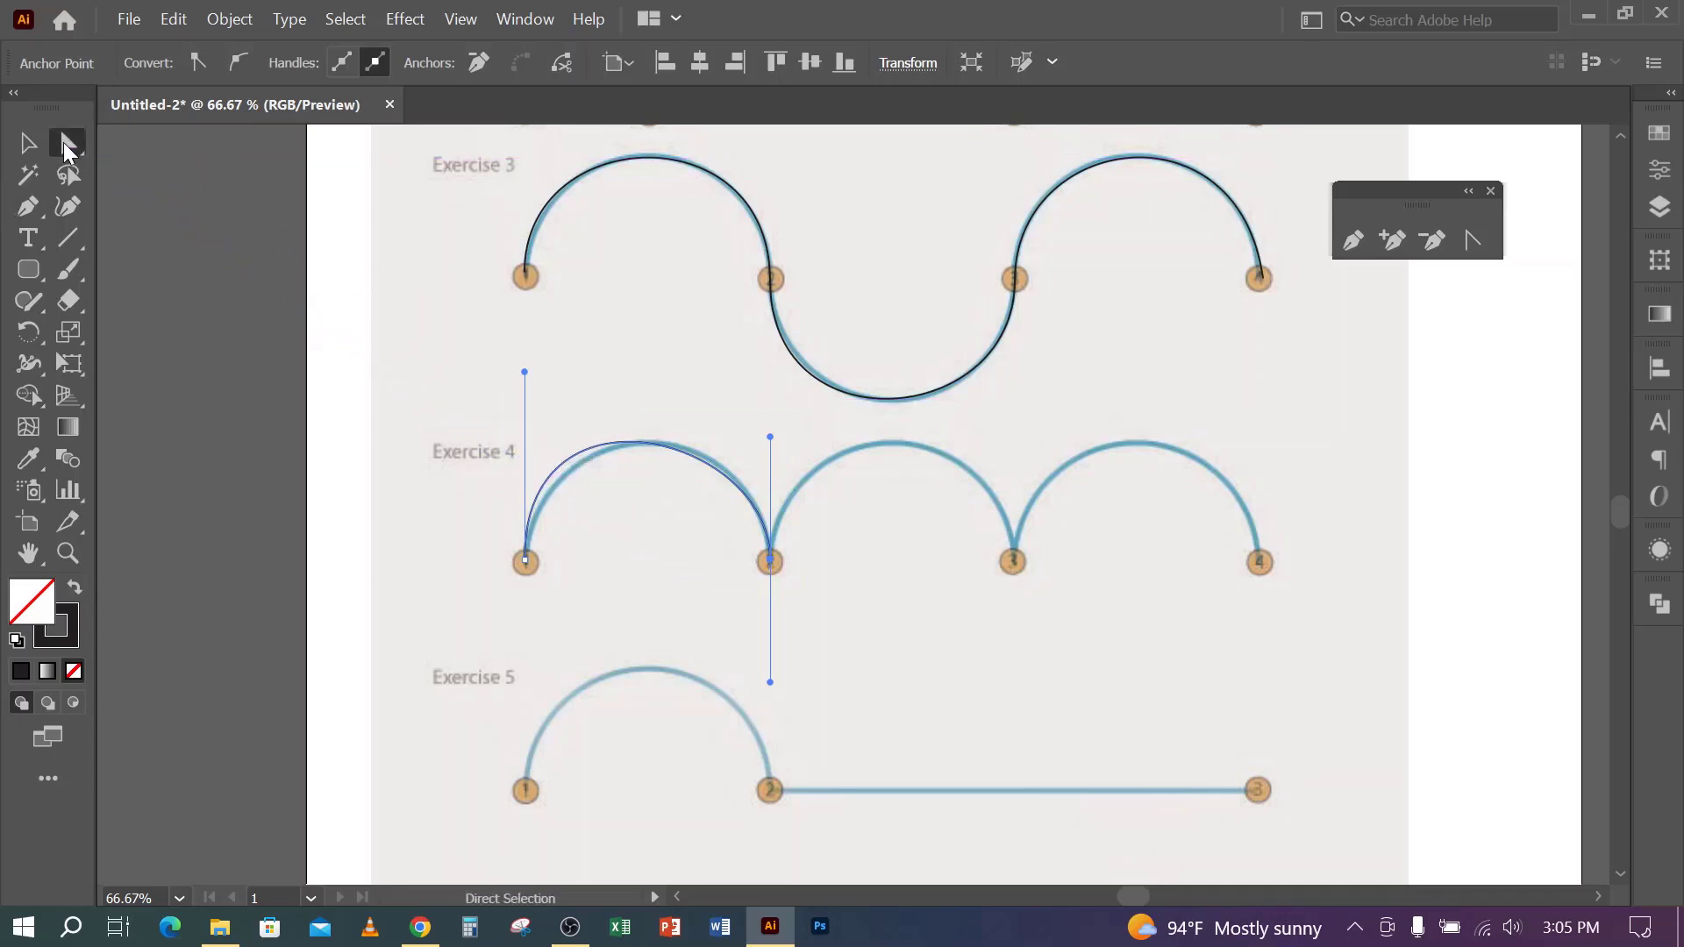
pyautogui.moveTo(524, 372); pyautogui.dragTo(535, 384)
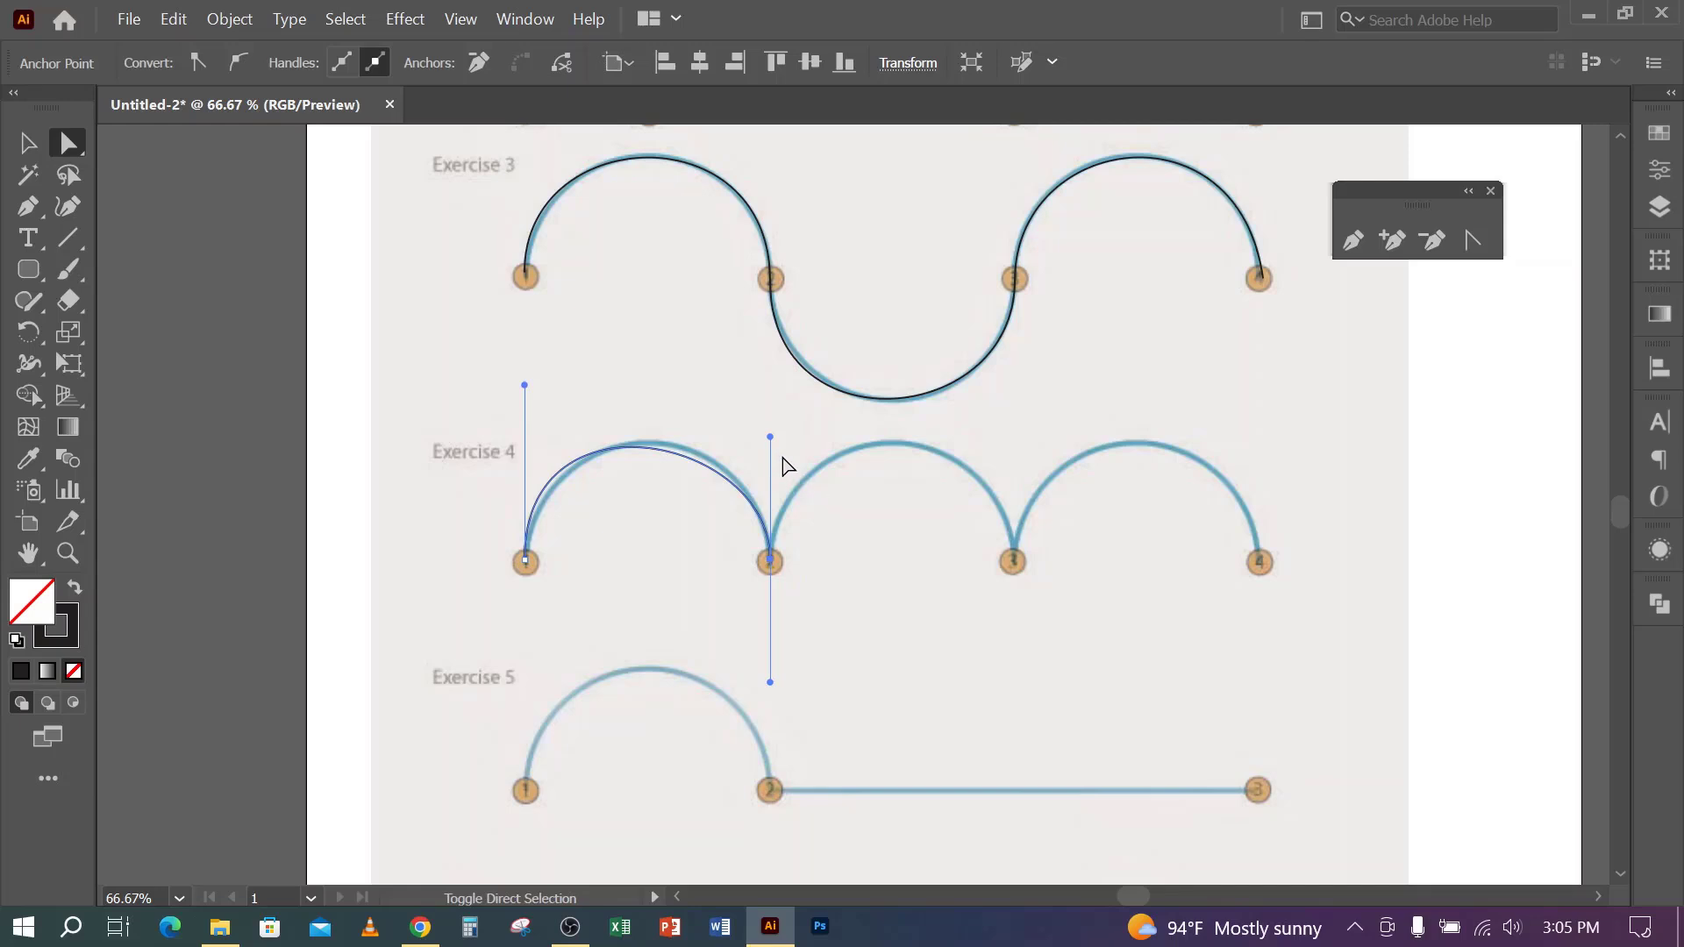
pyautogui.moveTo(771, 435); pyautogui.dragTo(771, 418)
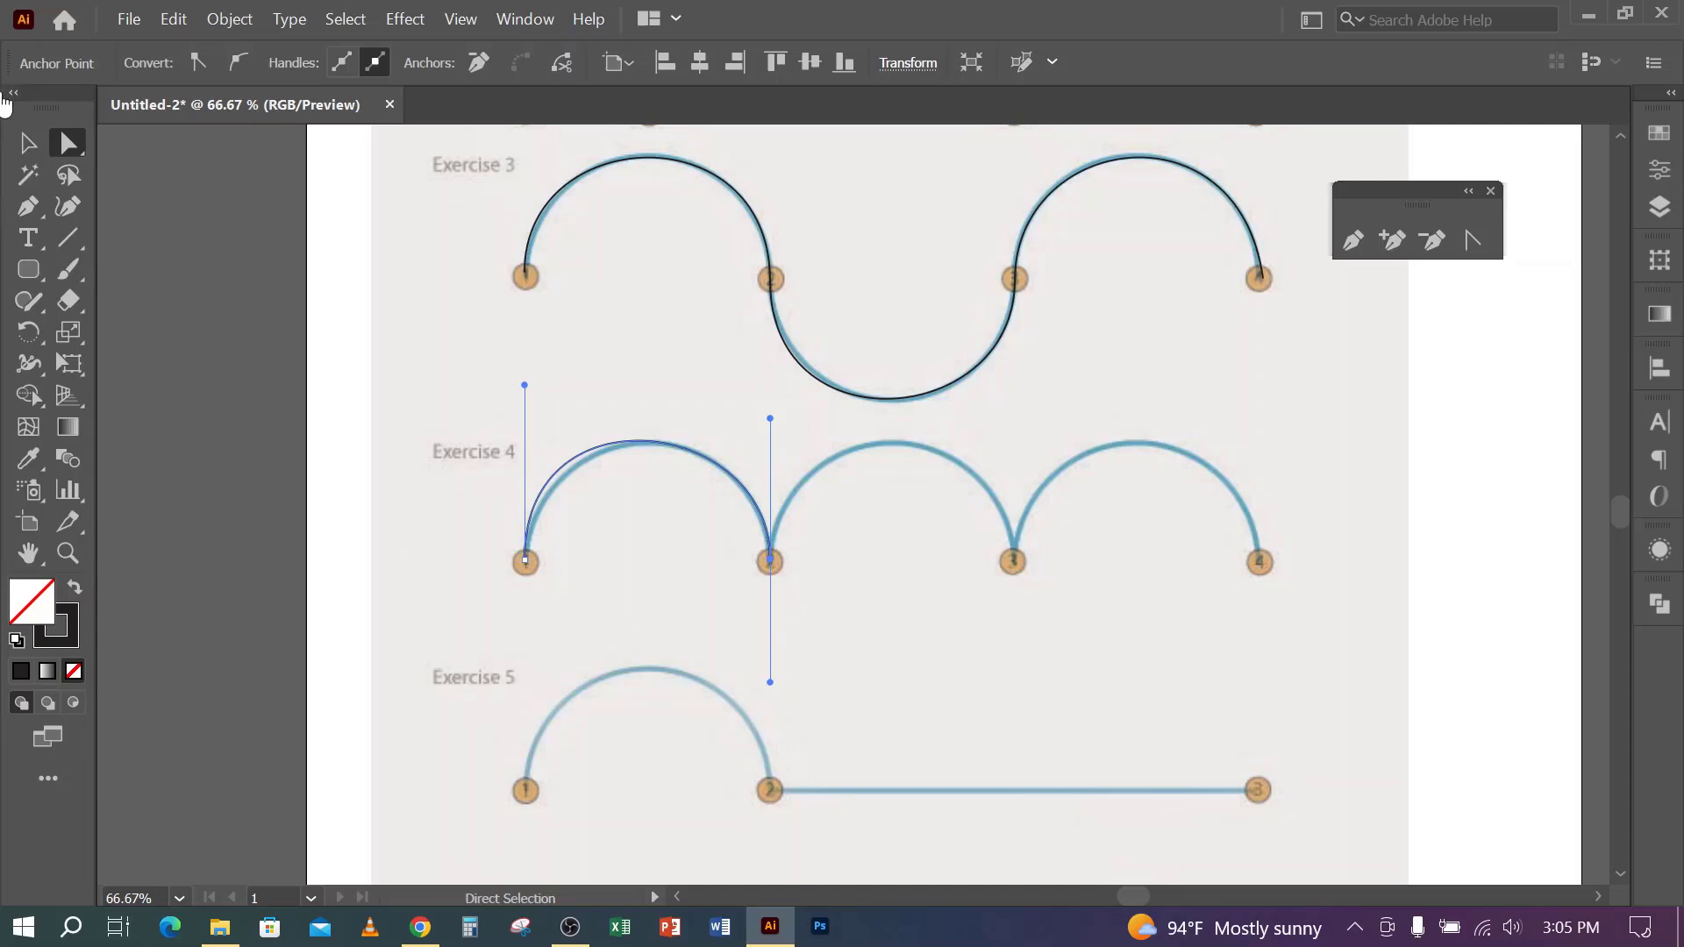
pyautogui.click(24, 151)
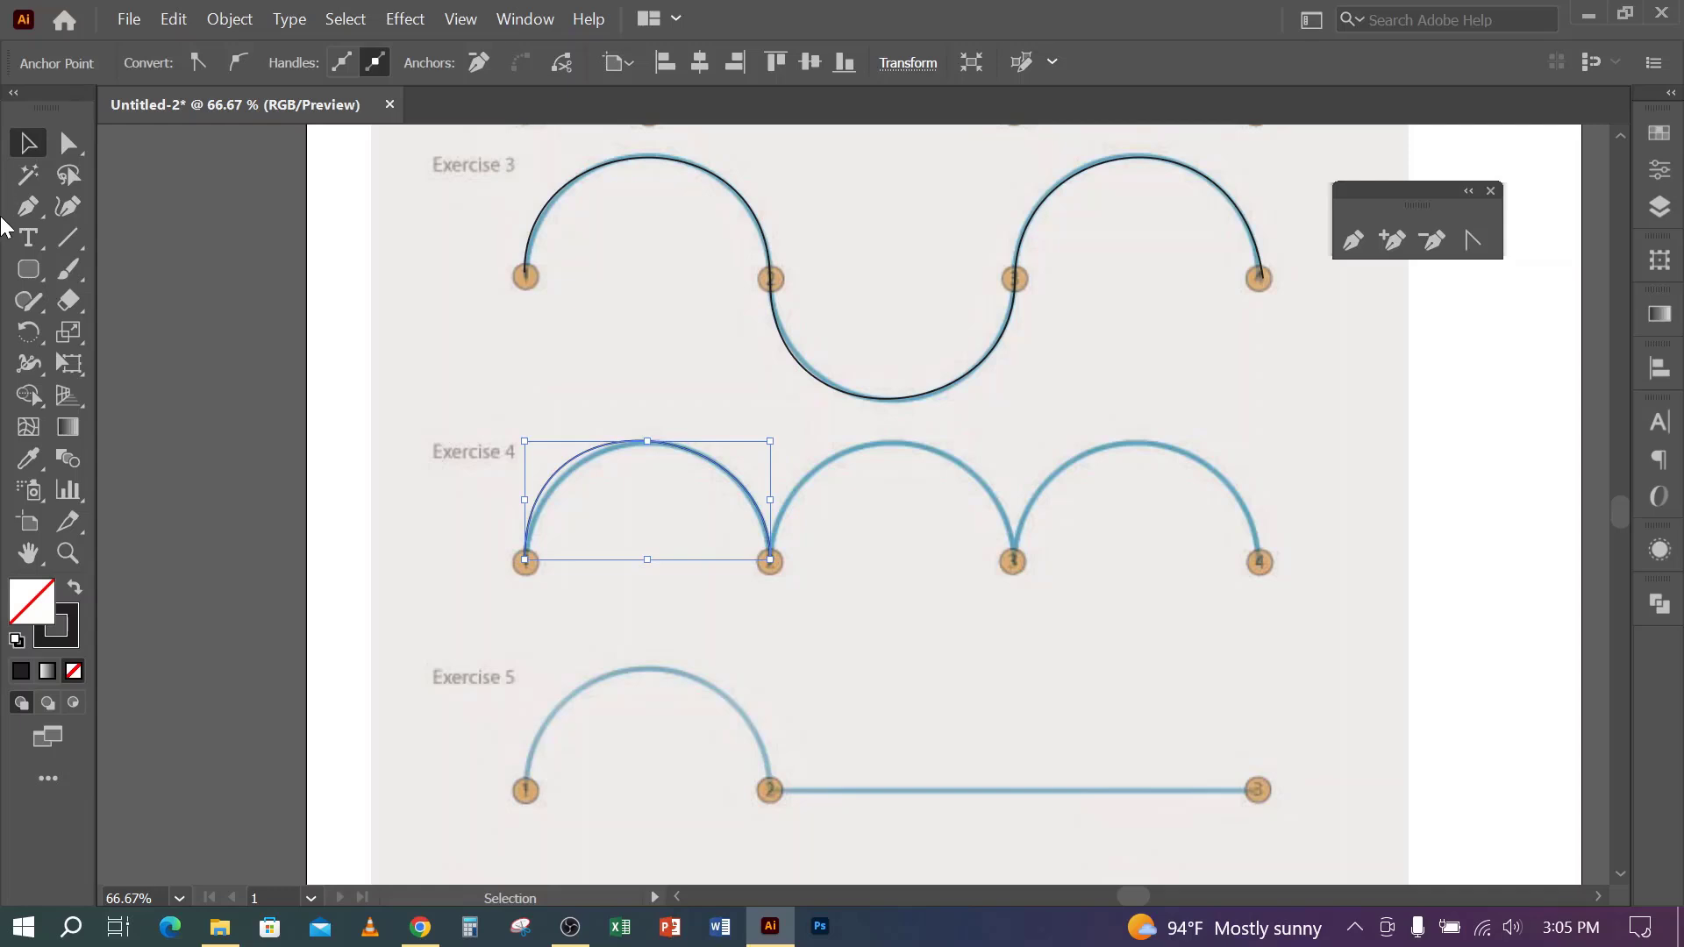
# - Try to continue the Exercise 4 path to point 3 after removing point 2's outgoing handle, and undo these changes
pyautogui.click(33, 214)
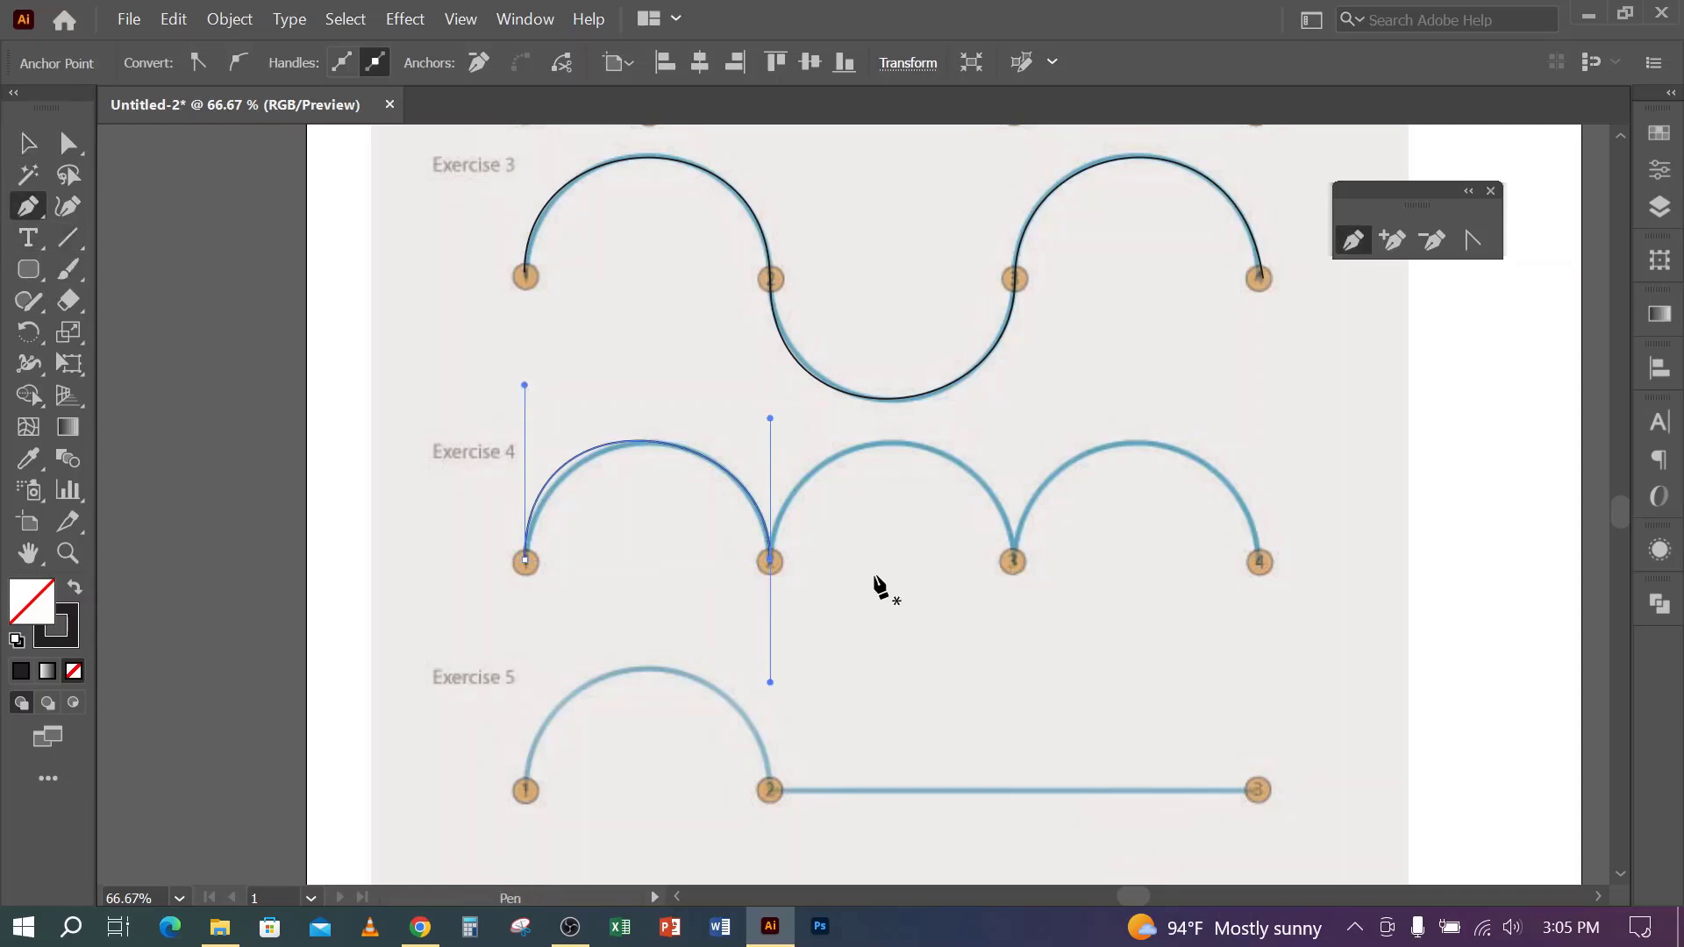
pyautogui.click(770, 559)
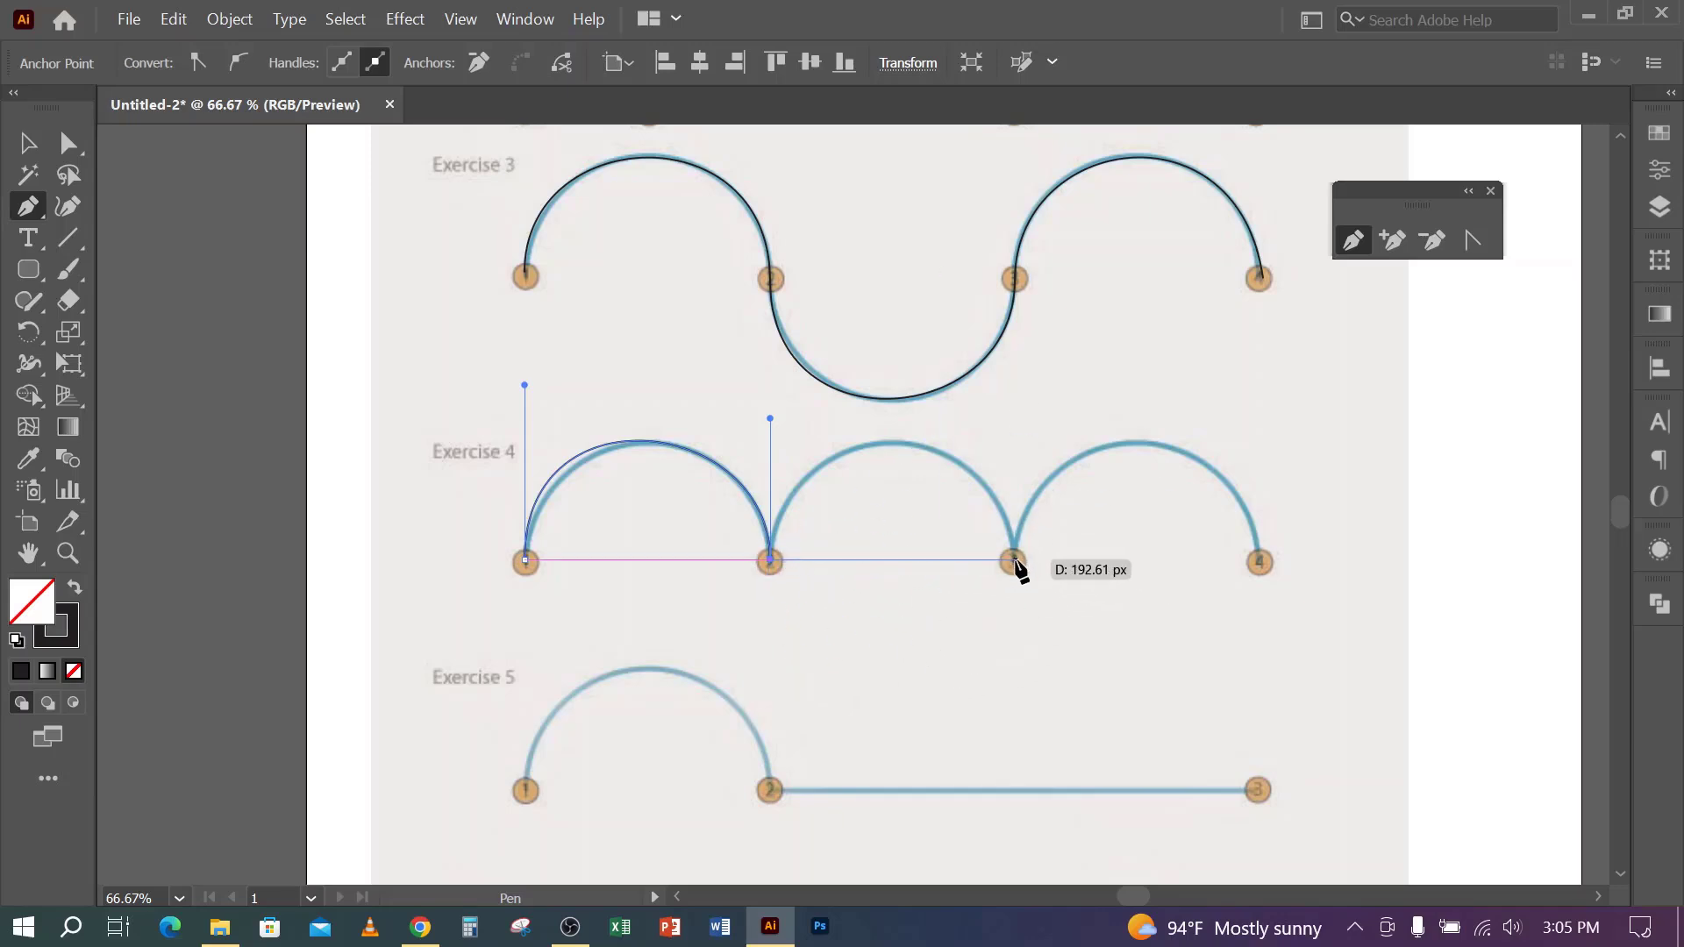
pyautogui.moveTo(1013, 562); pyautogui.dragTo(1050, 677)
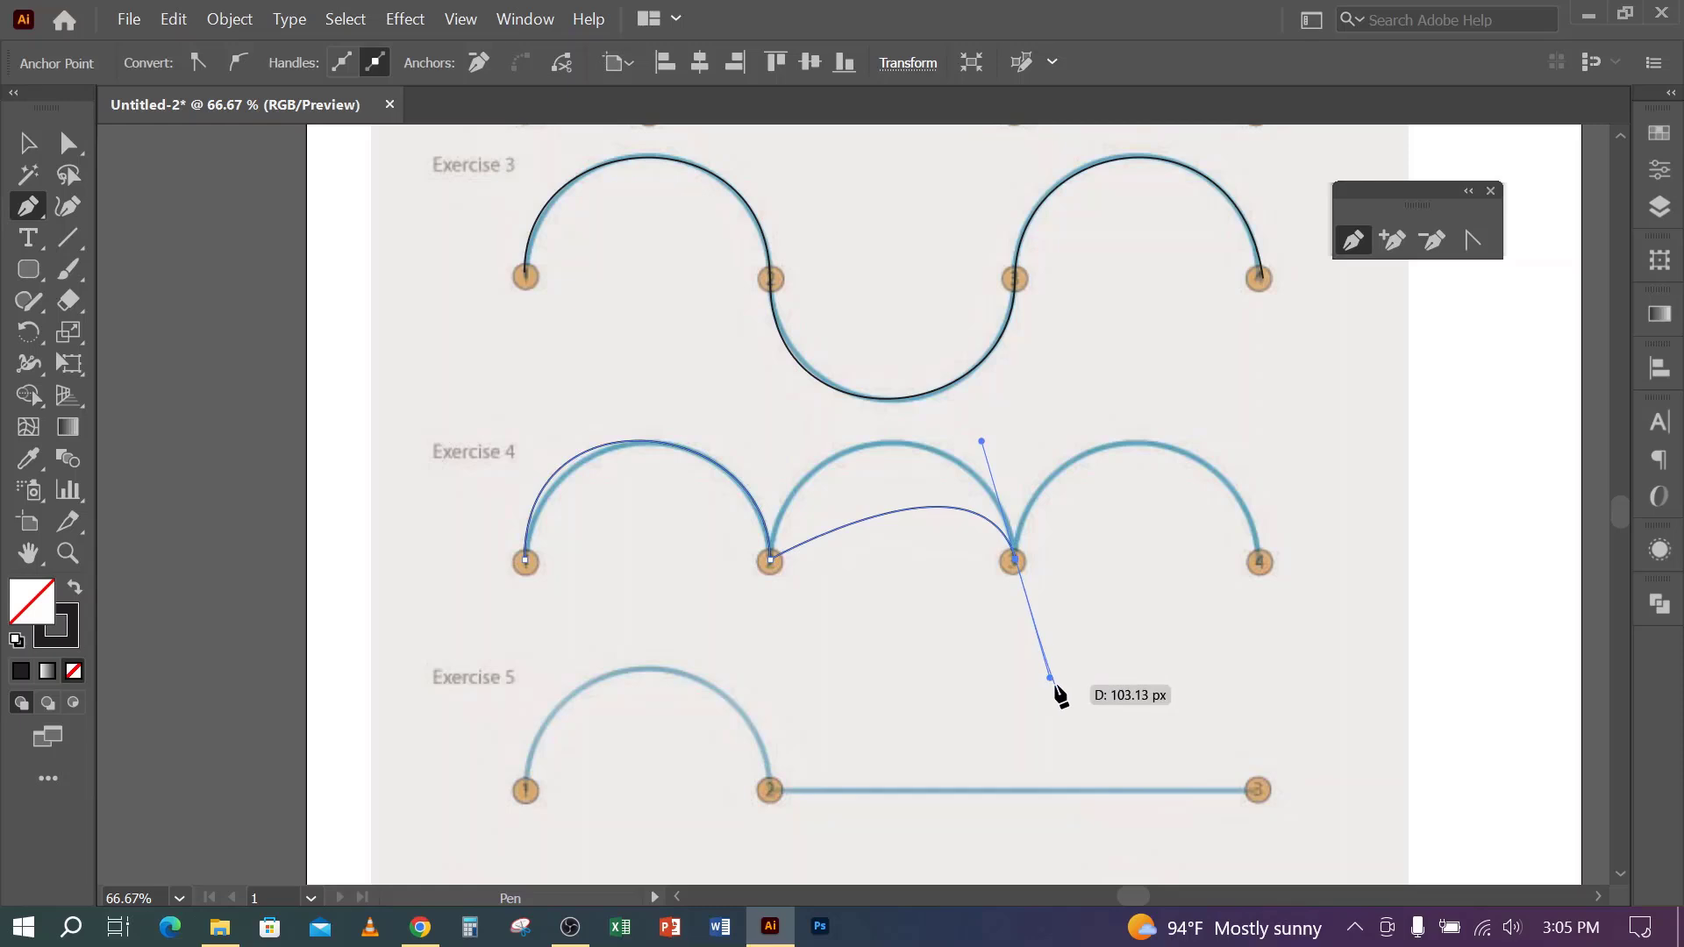
pyautogui.hotkey('ctrl', 'z')
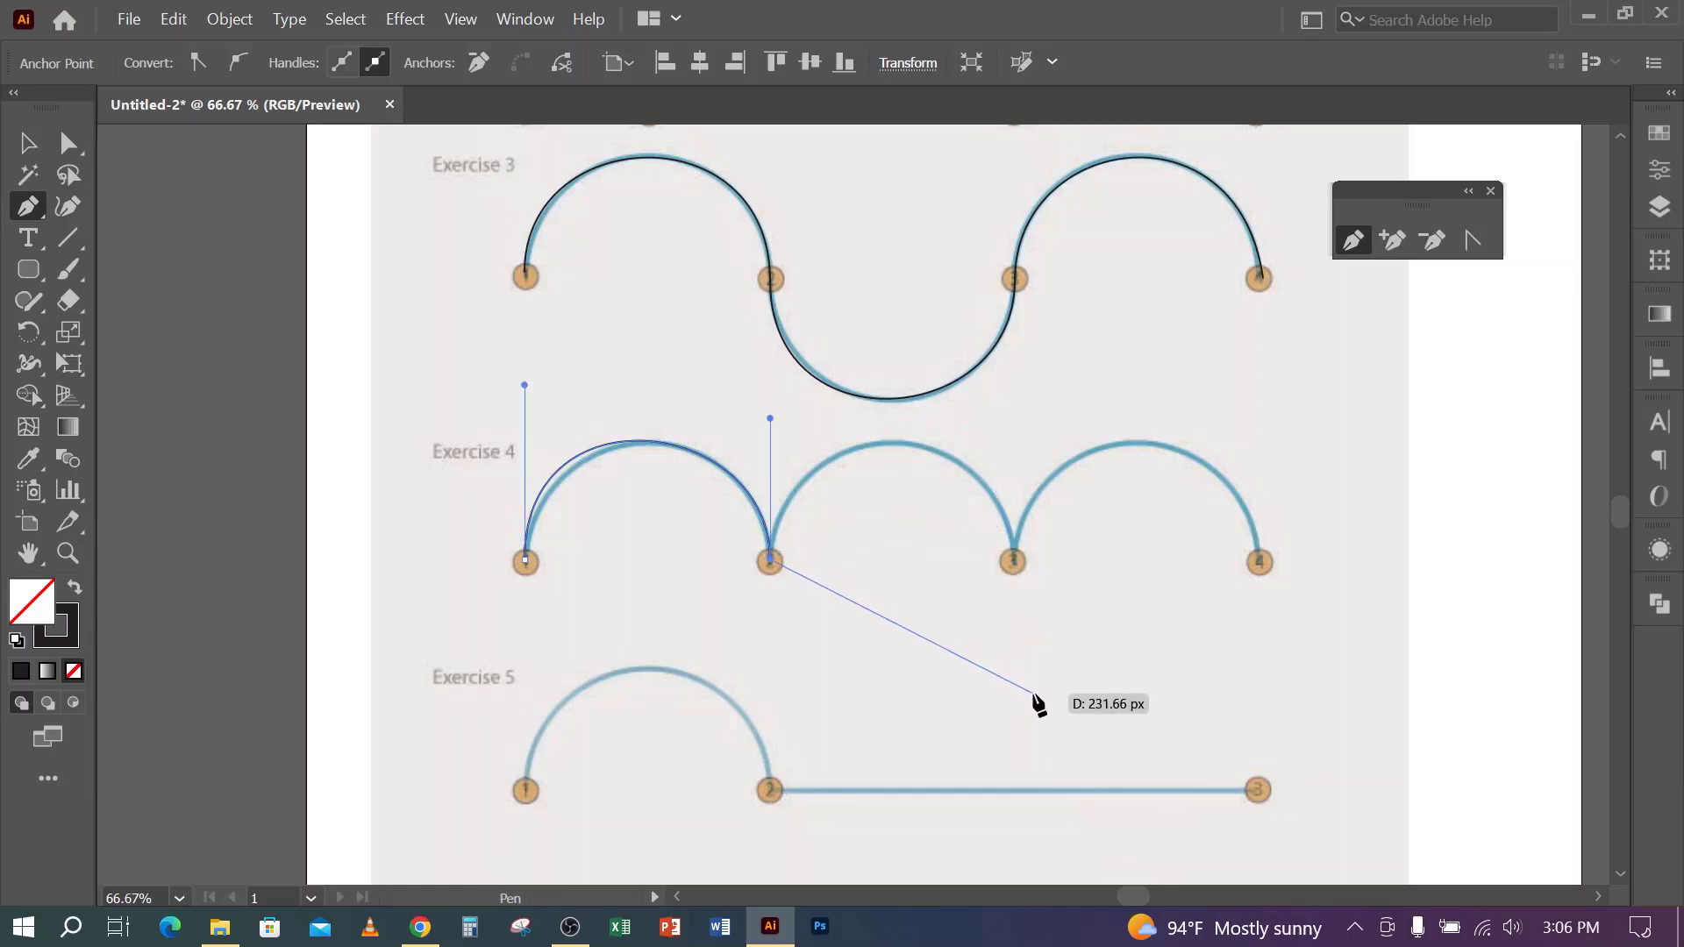
pyautogui.press('ctrl')
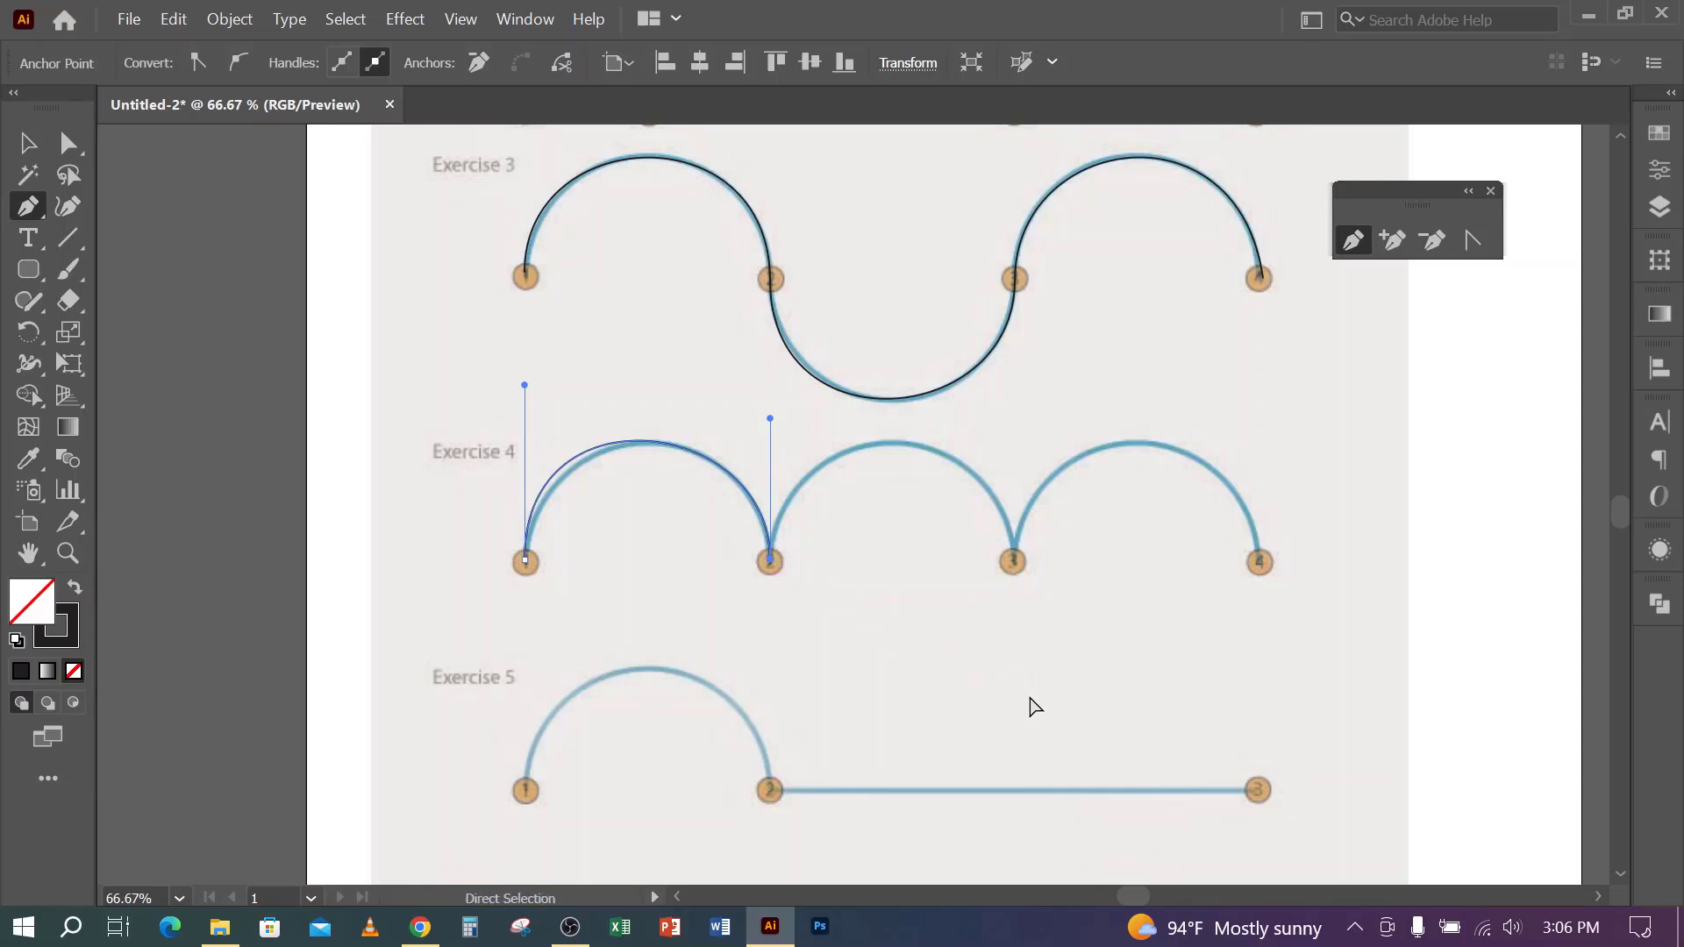
pyautogui.hotkey('ctrl', 'z')
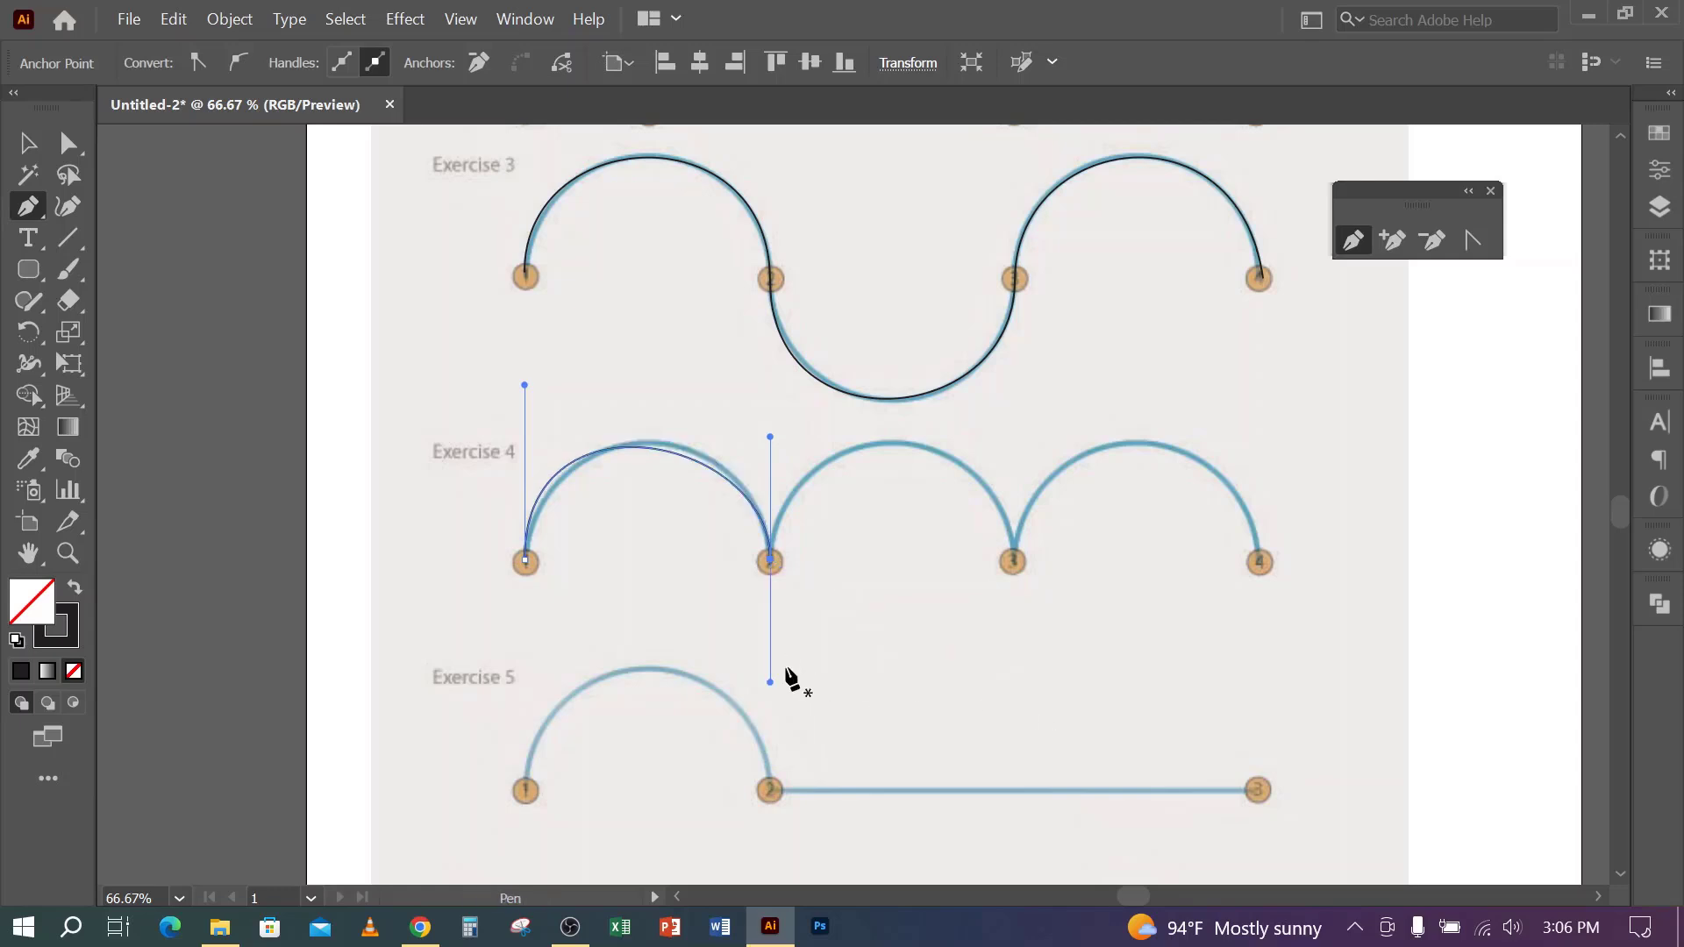
# - Try to redirect point 2's outgoing handle in Exercise 4 straight up and start point 3, and undo the attempt
pyautogui.press('alt')
pyautogui.moveTo(770, 682); pyautogui.dragTo(771, 360)
pyautogui.moveTo(944, 541); pyautogui.dragTo(943, 568)
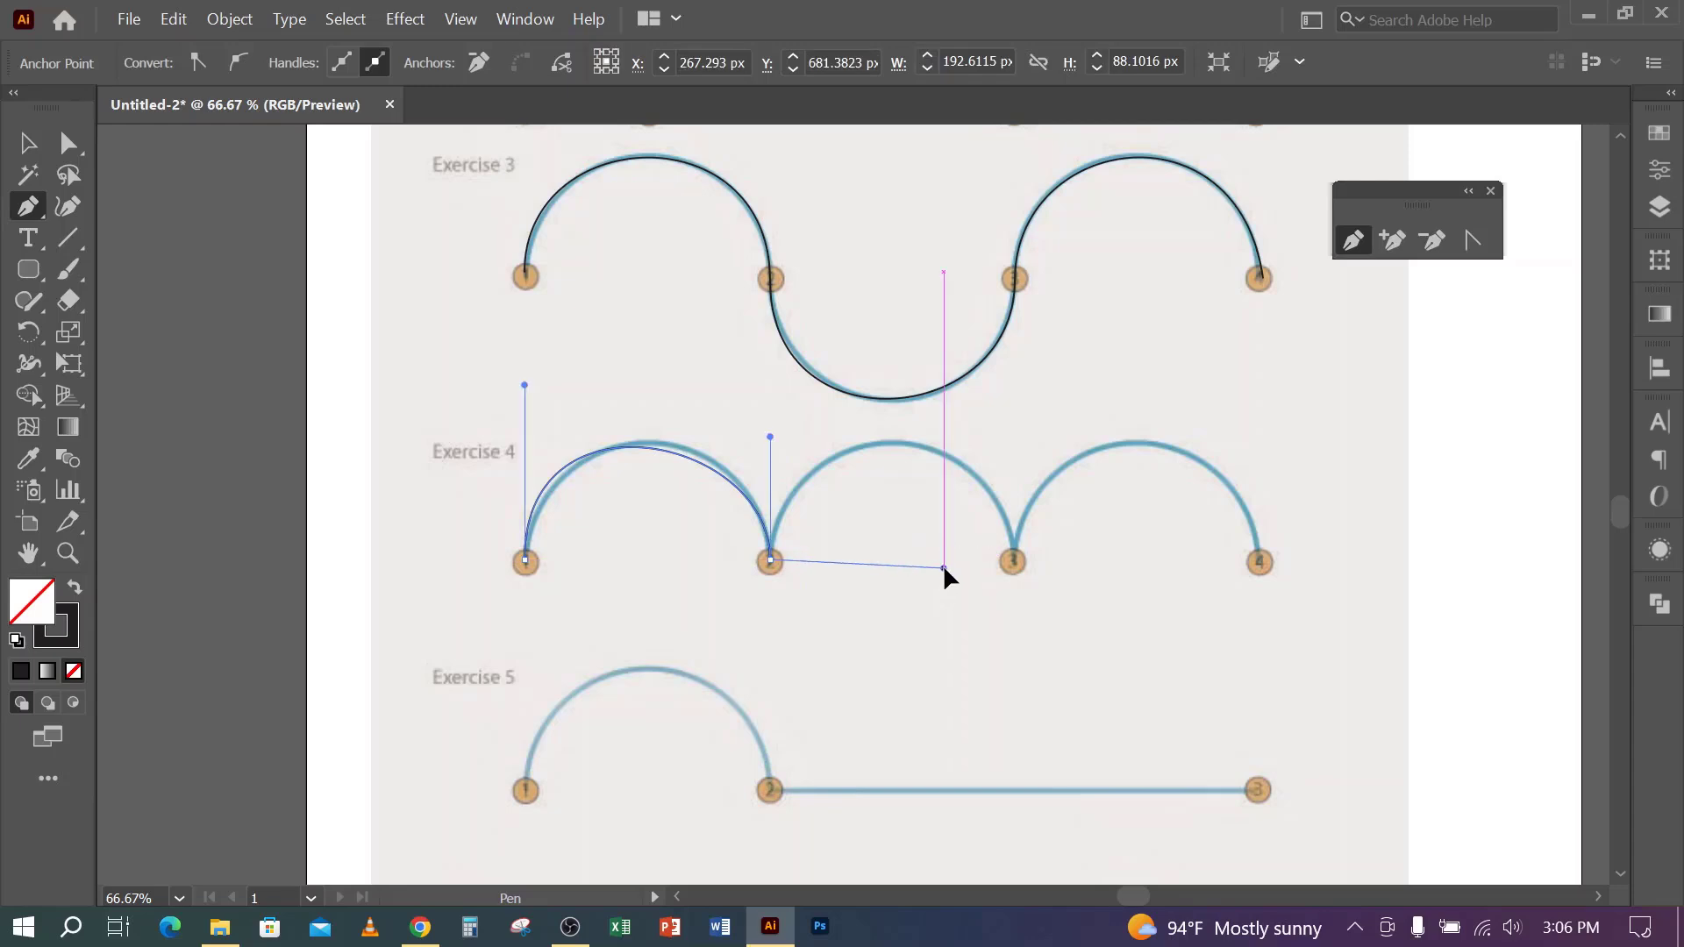
pyautogui.moveTo(943, 569); pyautogui.dragTo(770, 386)
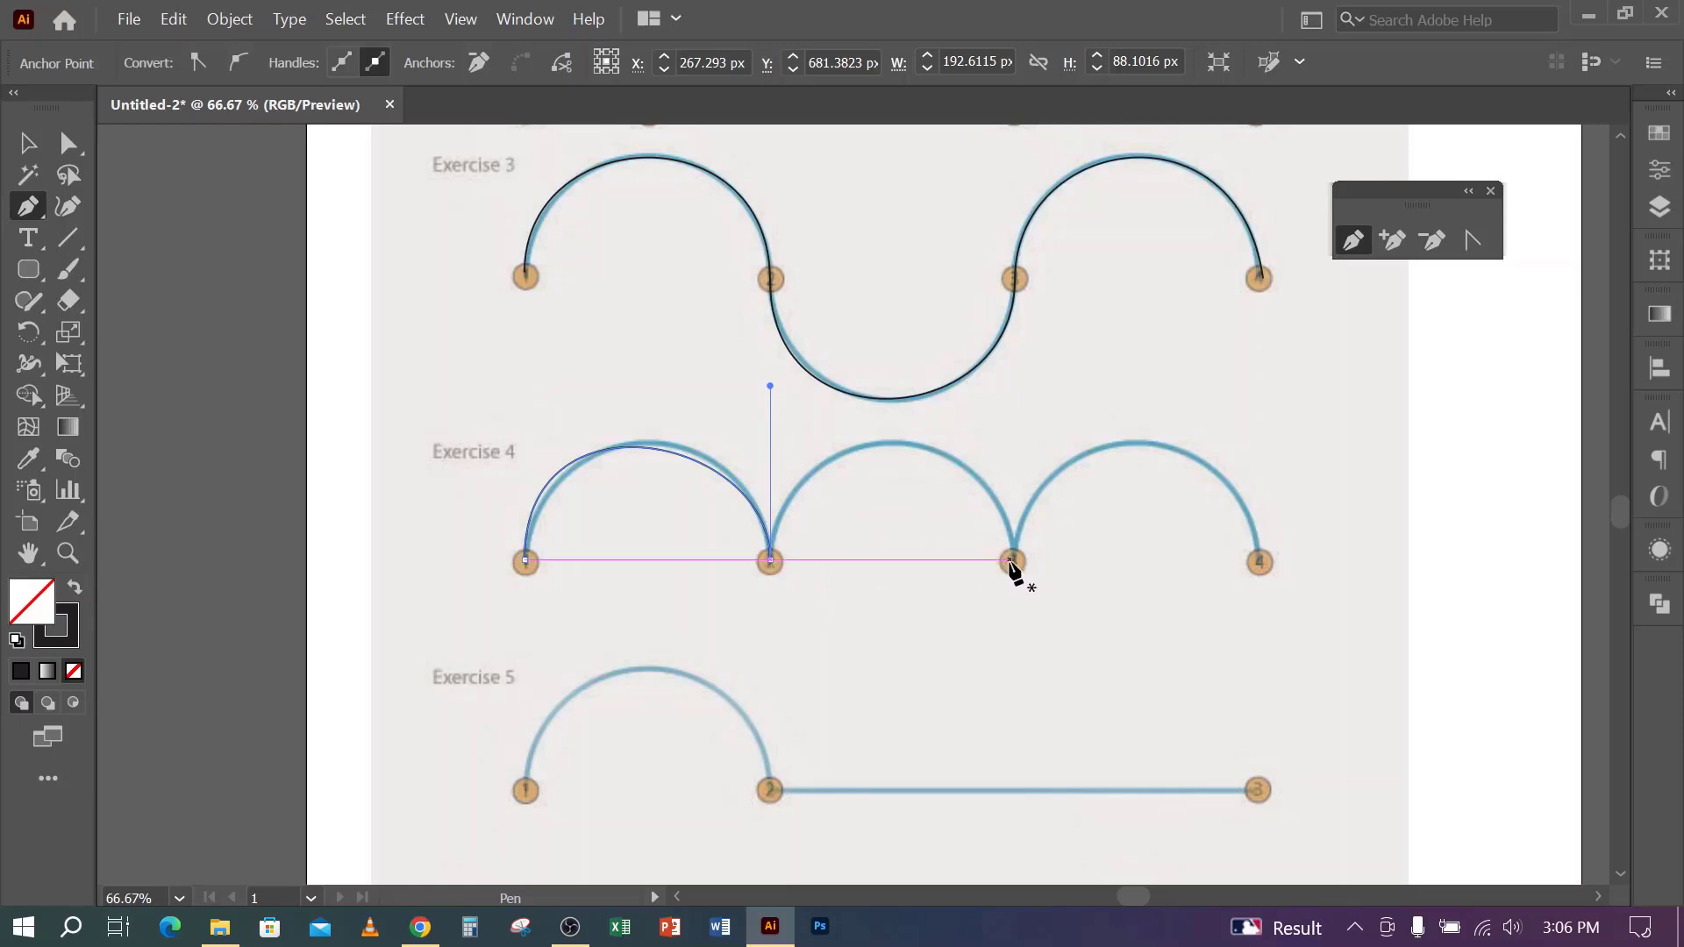
pyautogui.moveTo(1010, 560); pyautogui.dragTo(1013, 591)
pyautogui.hotkey('ctrl', 'z')
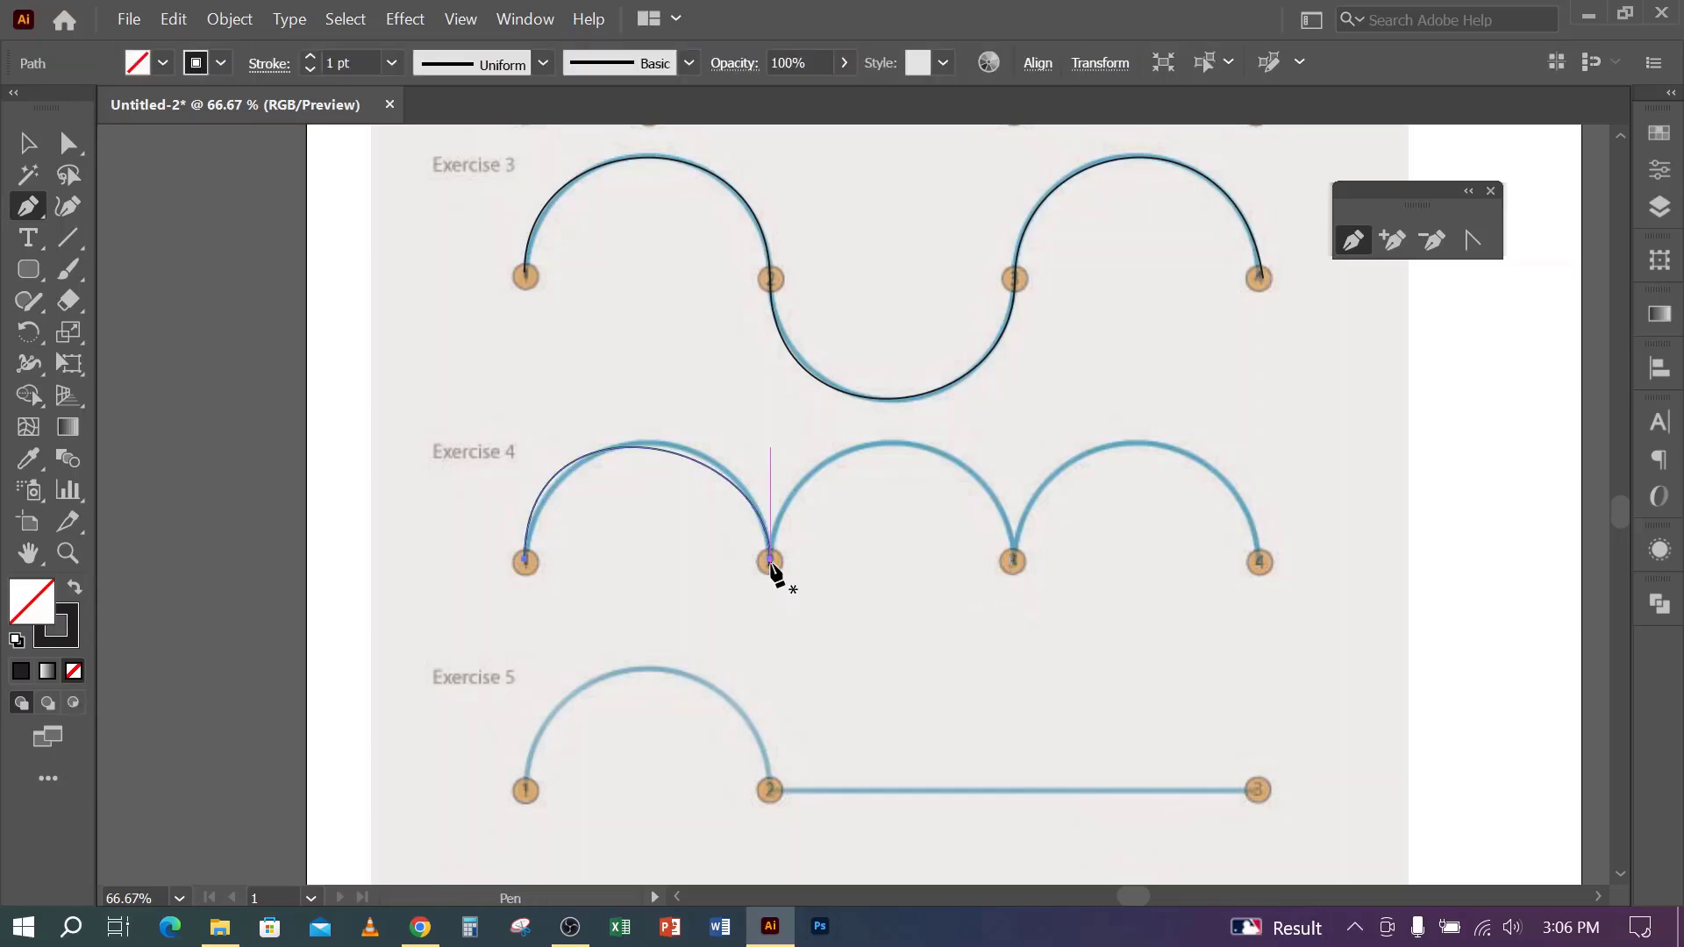
# - Continue the Exercise 4 path to point 3 with a long downward handle, and try to pull a handle upward from point 2
pyautogui.click(770, 561)
pyautogui.moveTo(1015, 561); pyautogui.dragTo(1021, 770)
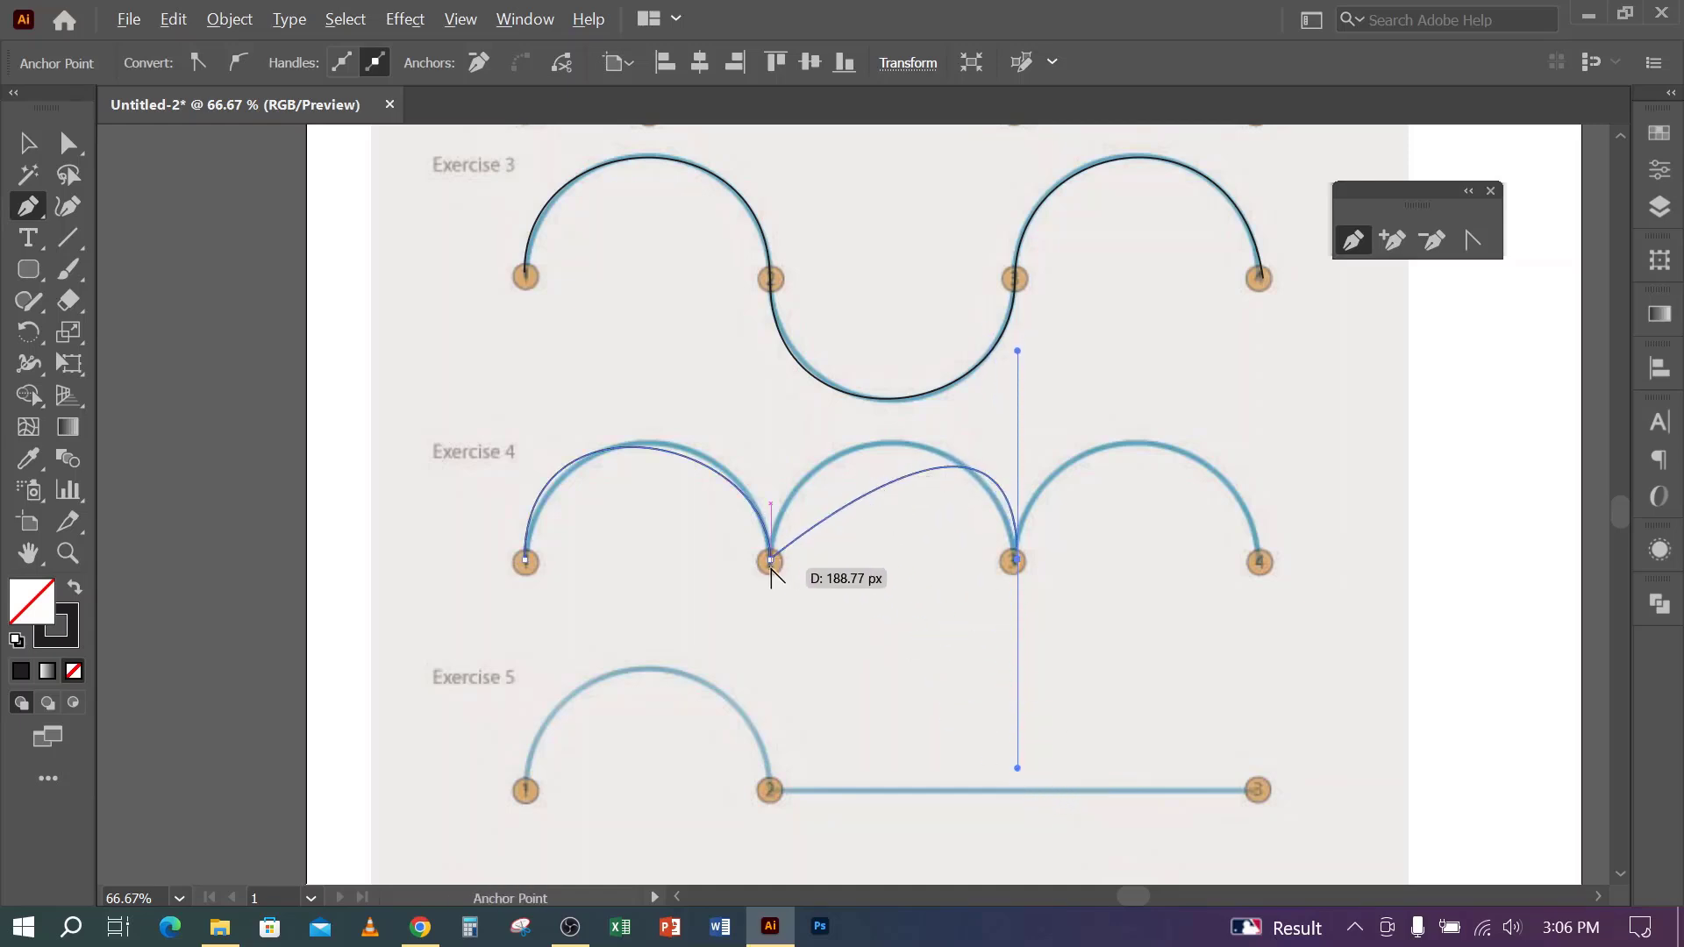
pyautogui.keyDown('alt'); pyautogui.click(770, 560); pyautogui.keyUp('alt')
pyautogui.moveTo(770, 556); pyautogui.dragTo(766, 415)
pyautogui.click(771, 560)
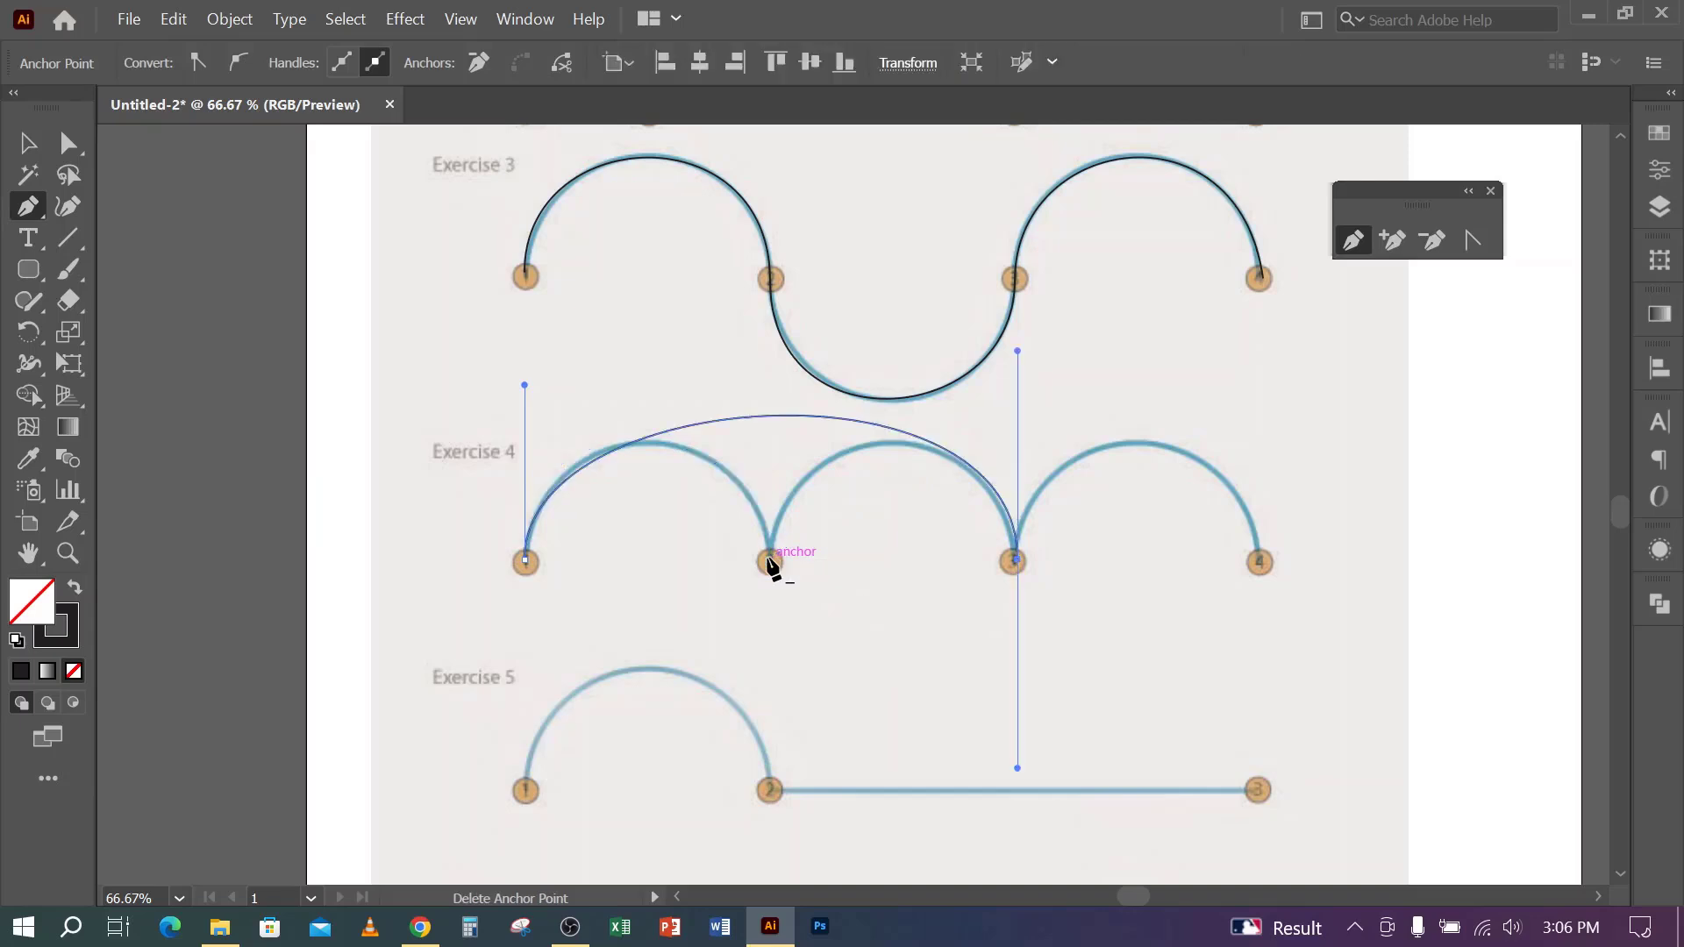
# - Undo the edits at points 2 and 3 and the whole Exercise 4 path
pyautogui.hotkey('ctrl', 'z')
pyautogui.hotkey('ctrl', 'z')
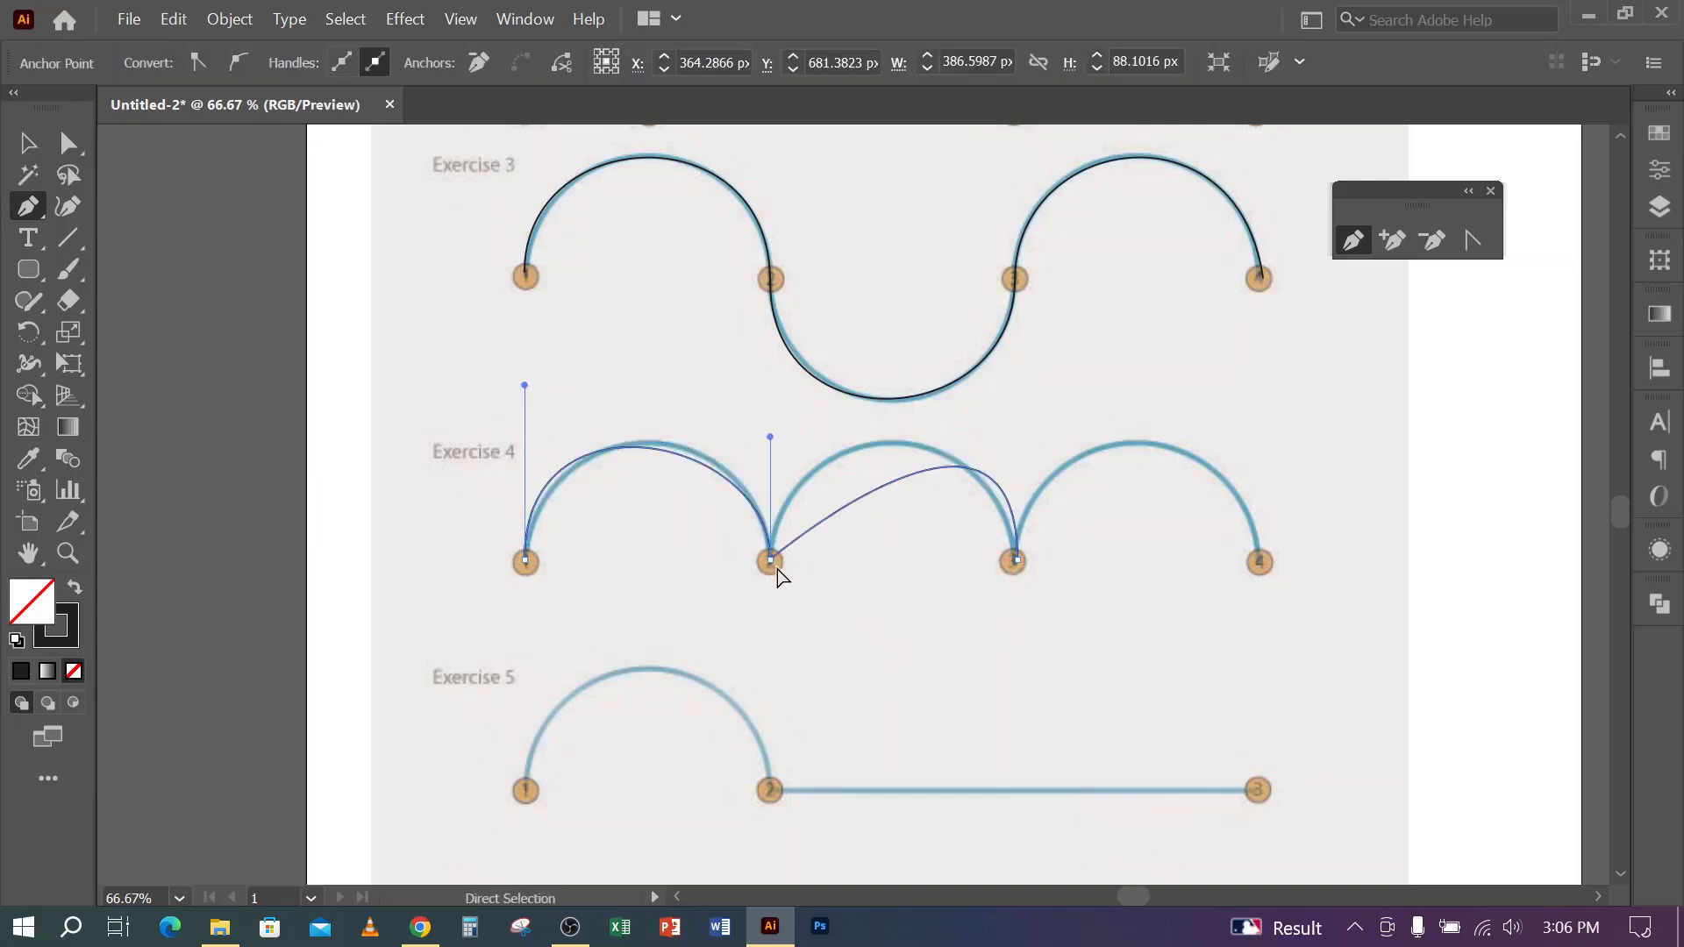
pyautogui.hotkey('ctrl', 'z')
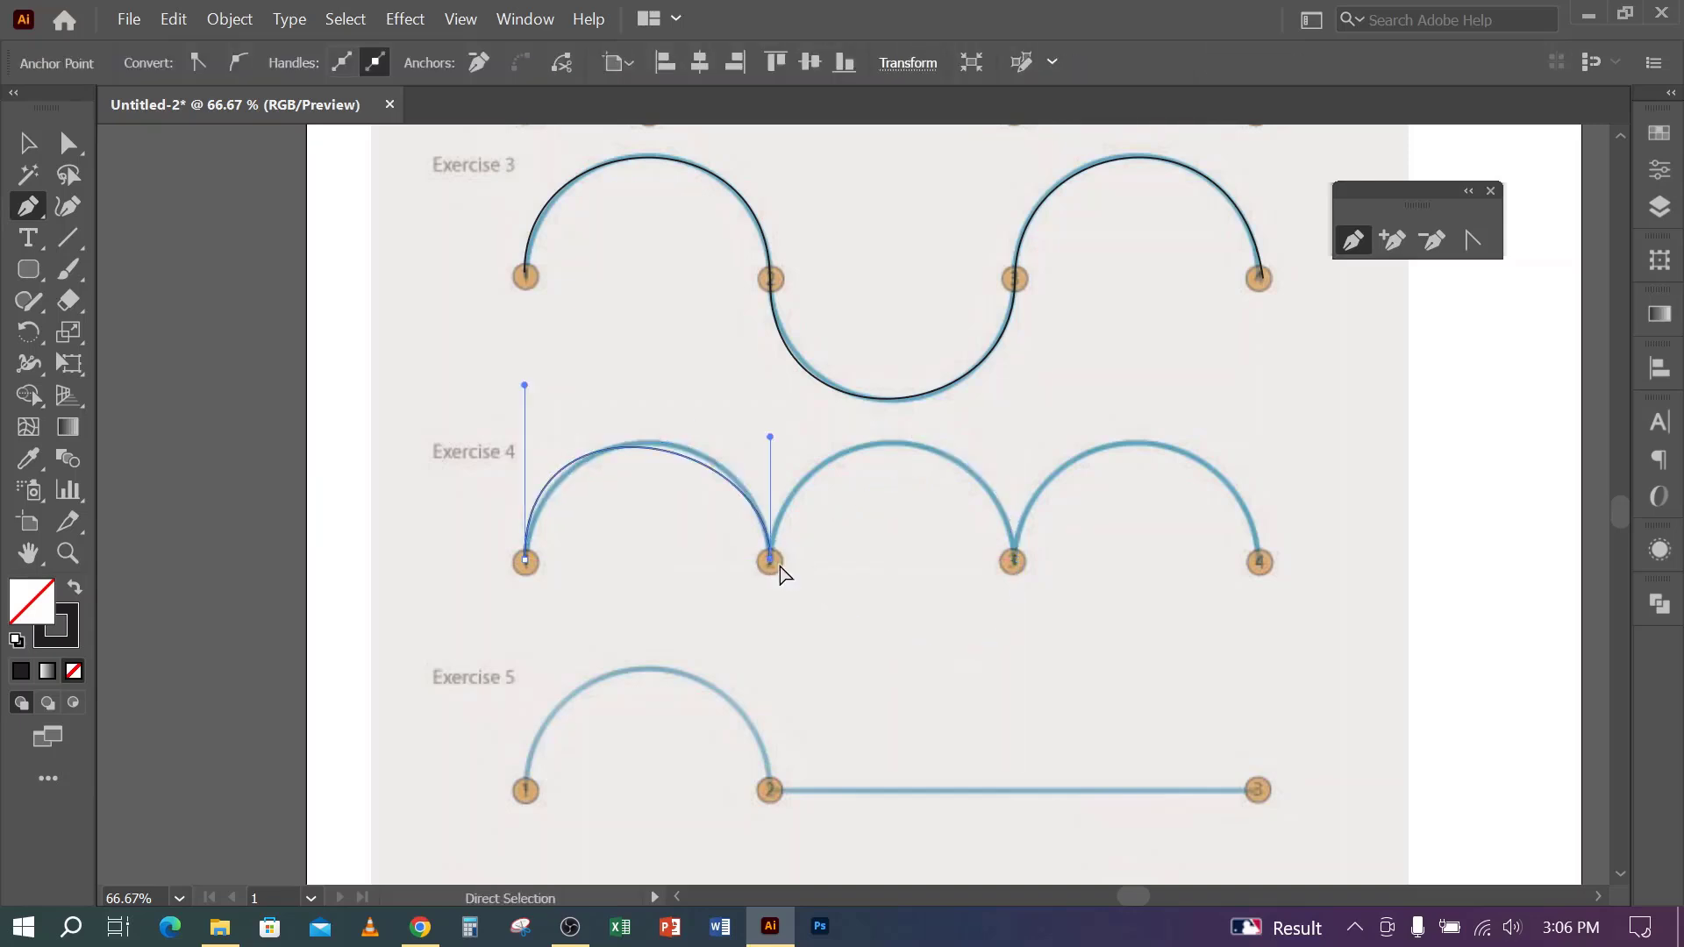
pyautogui.hotkey('ctrl', 'z')
pyautogui.hotkey('ctrl', 'z')
pyautogui.hotkey('ctrl', 'z')
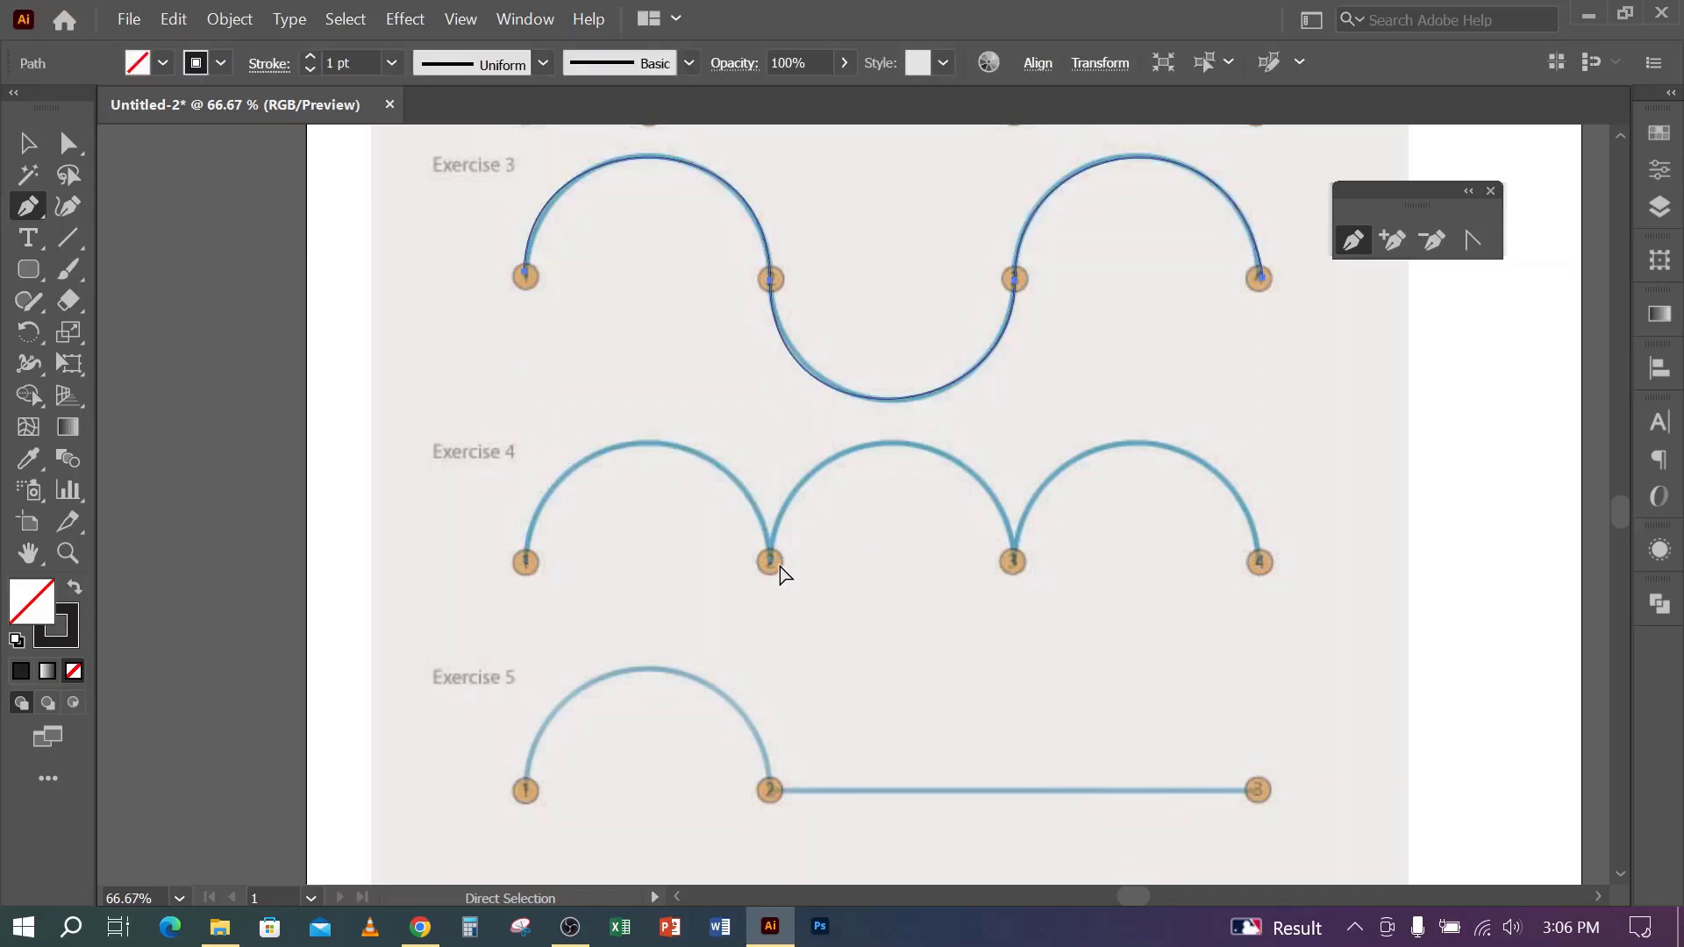
# - Trace Exercise 5 with vertical handles on the arch, removing point 2's outgoing handle before ending with a straight line to point 3
pyautogui.scroll(-2, 772, 607)
pyautogui.scroll(-2, 777, 614)
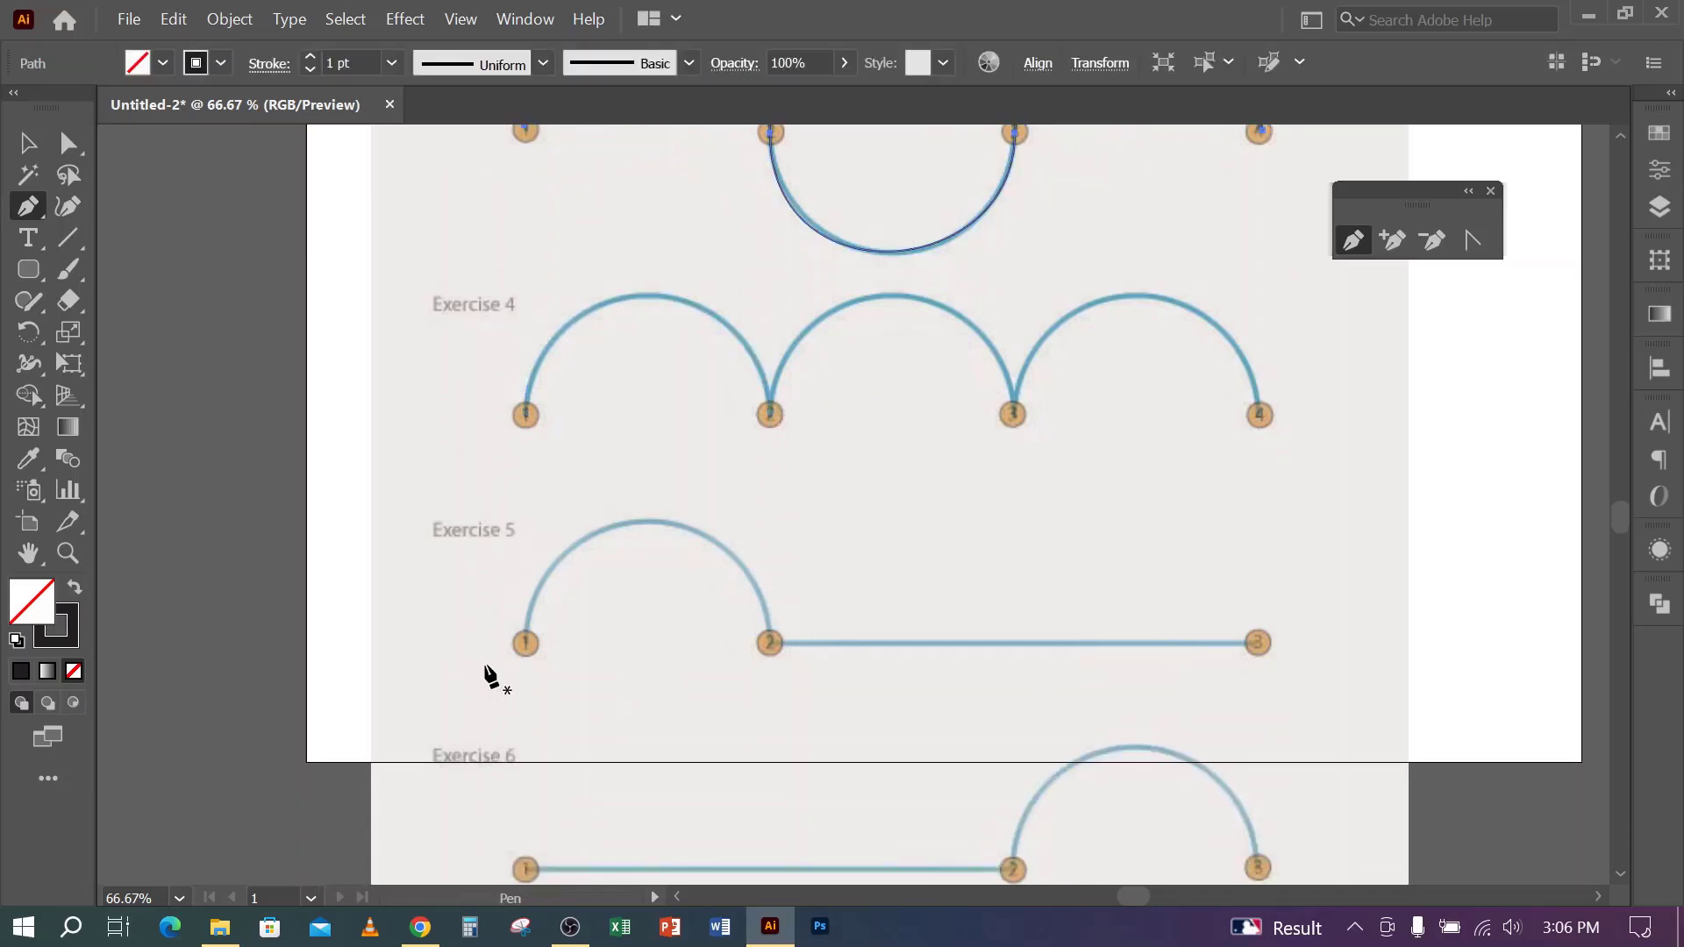
pyautogui.moveTo(523, 641); pyautogui.dragTo(520, 481)
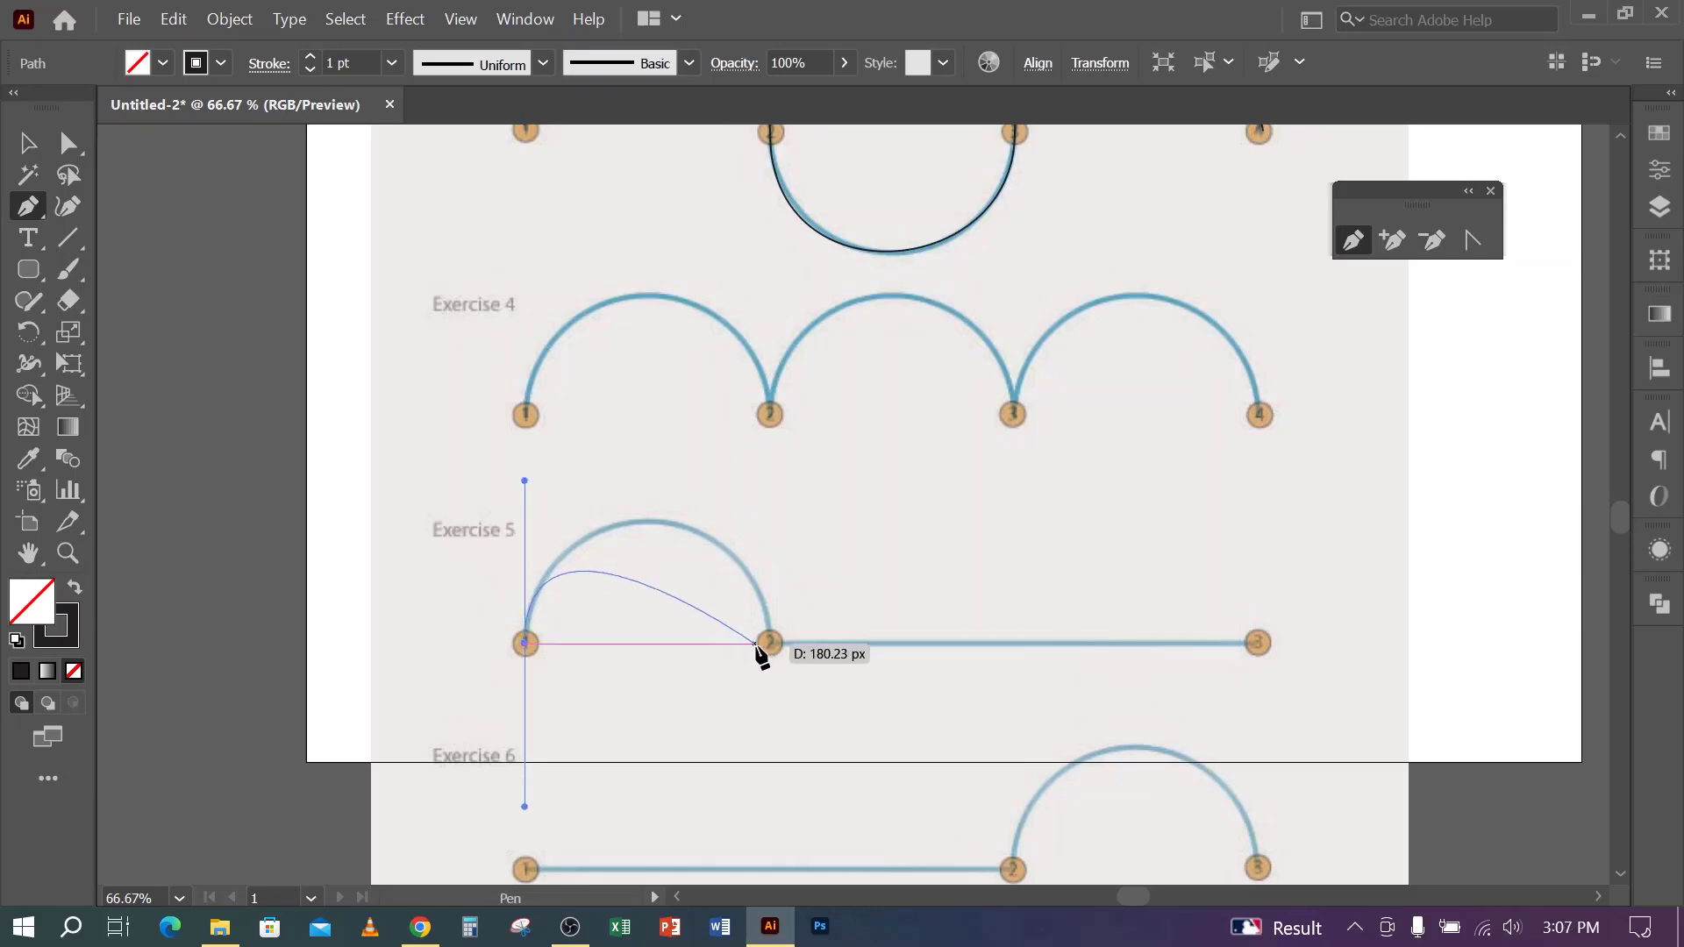
pyautogui.moveTo(770, 643); pyautogui.dragTo(772, 798)
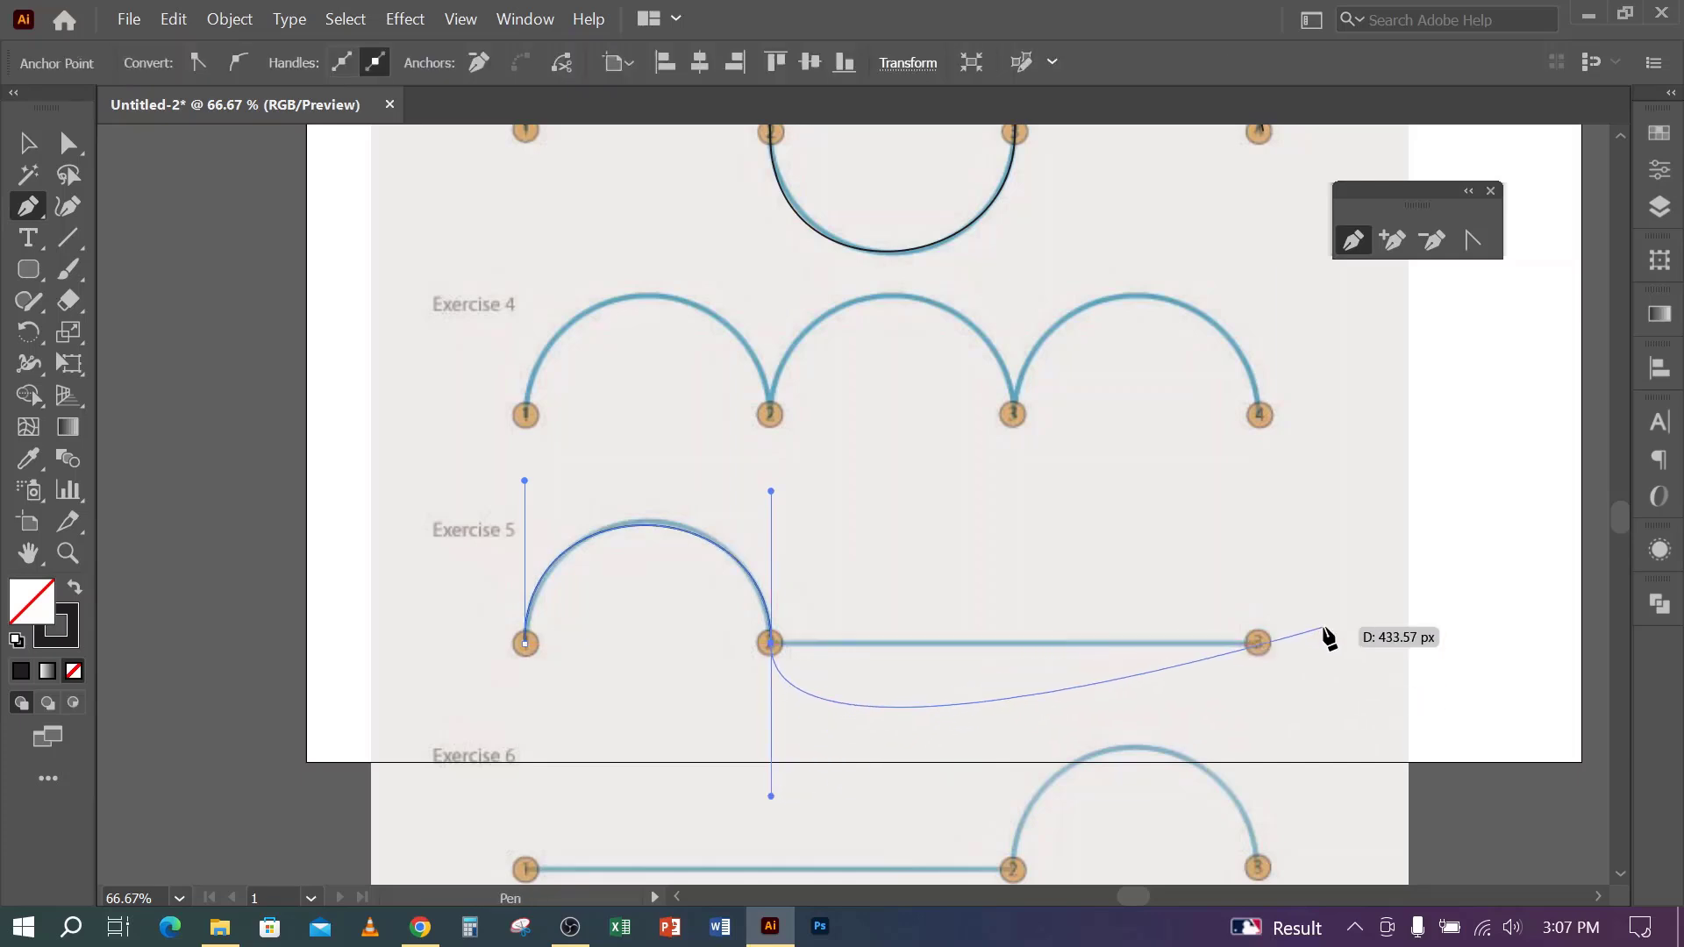
pyautogui.press('alt')
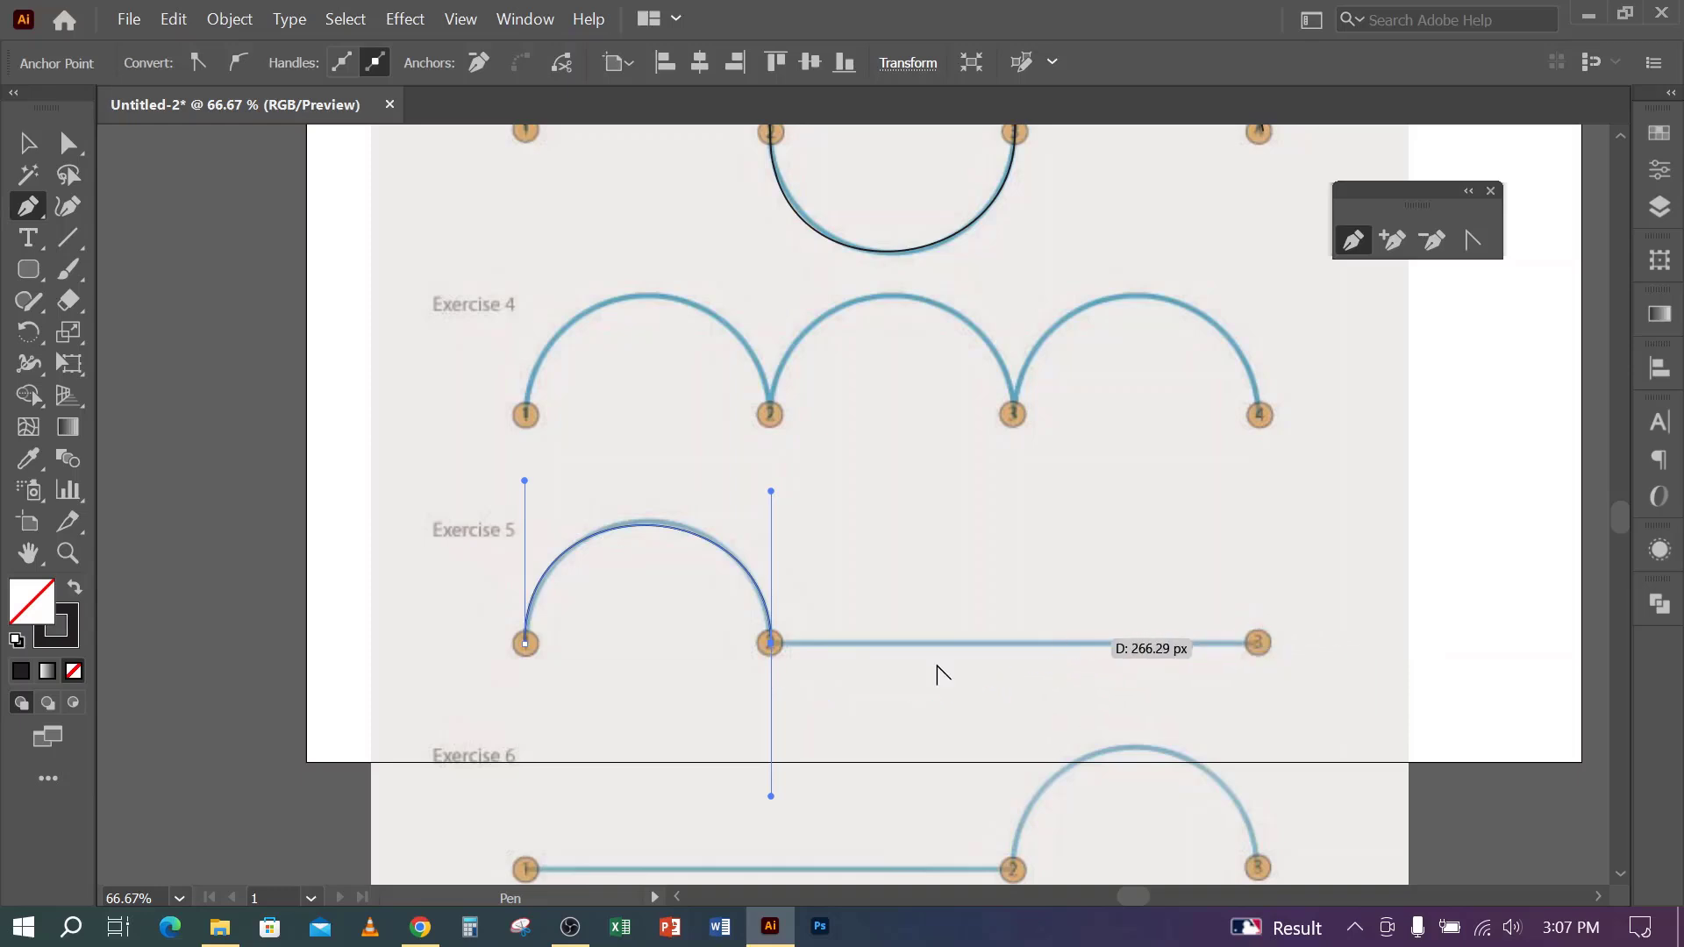
pyautogui.click(770, 642)
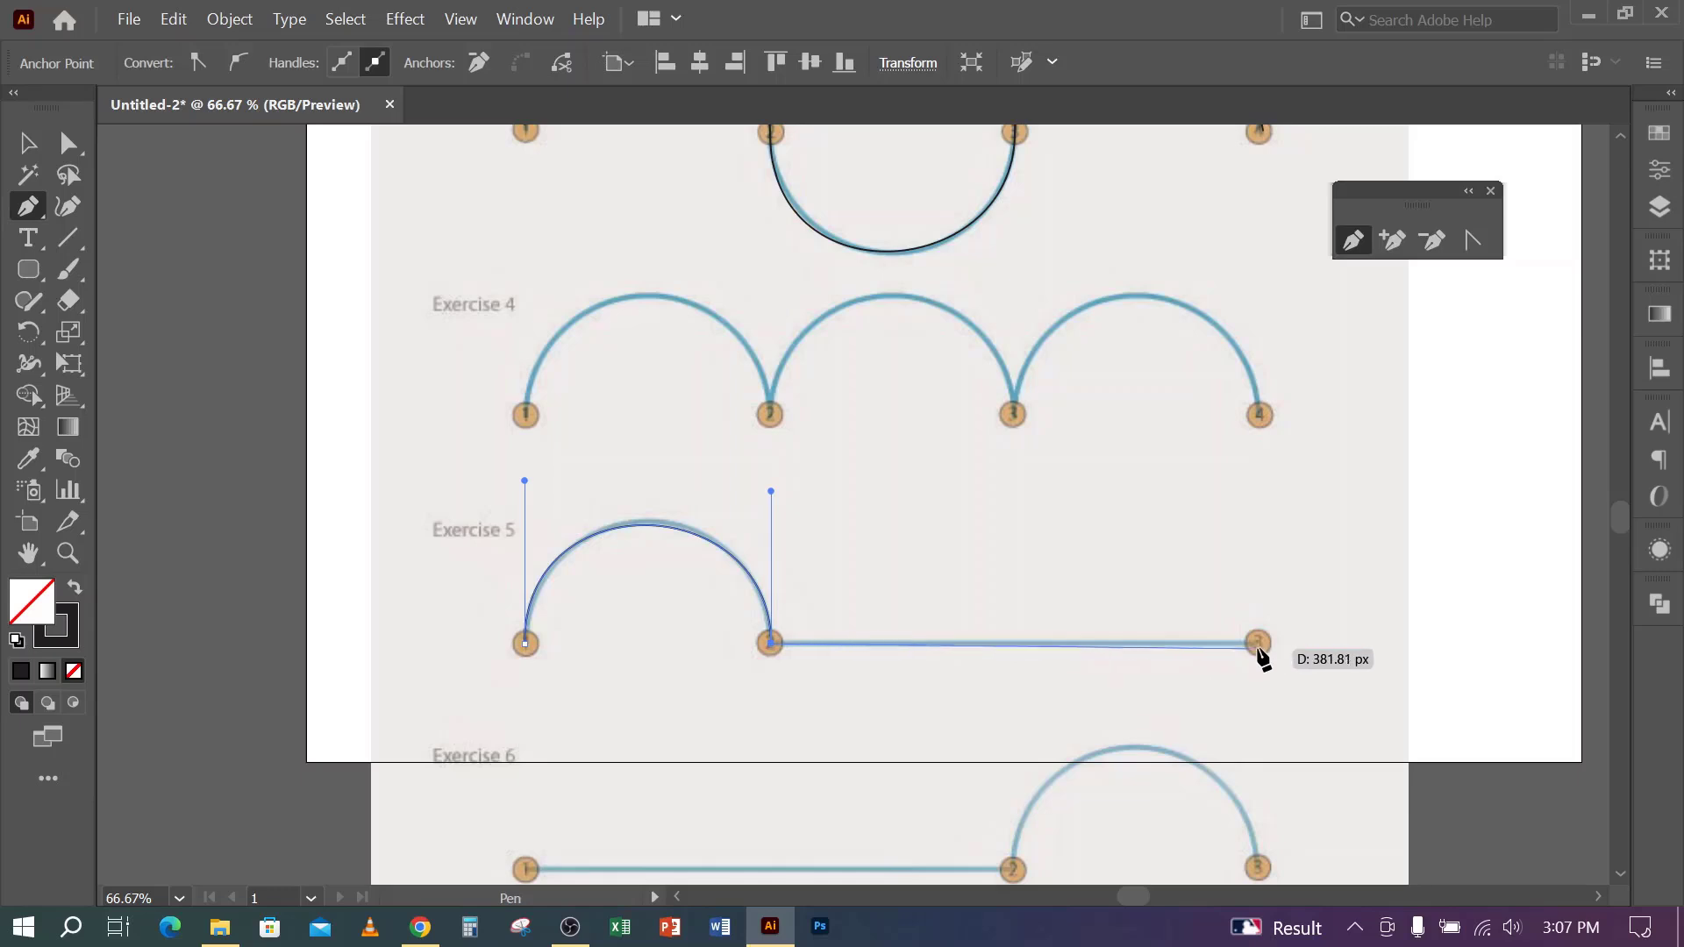
pyautogui.click(1258, 643)
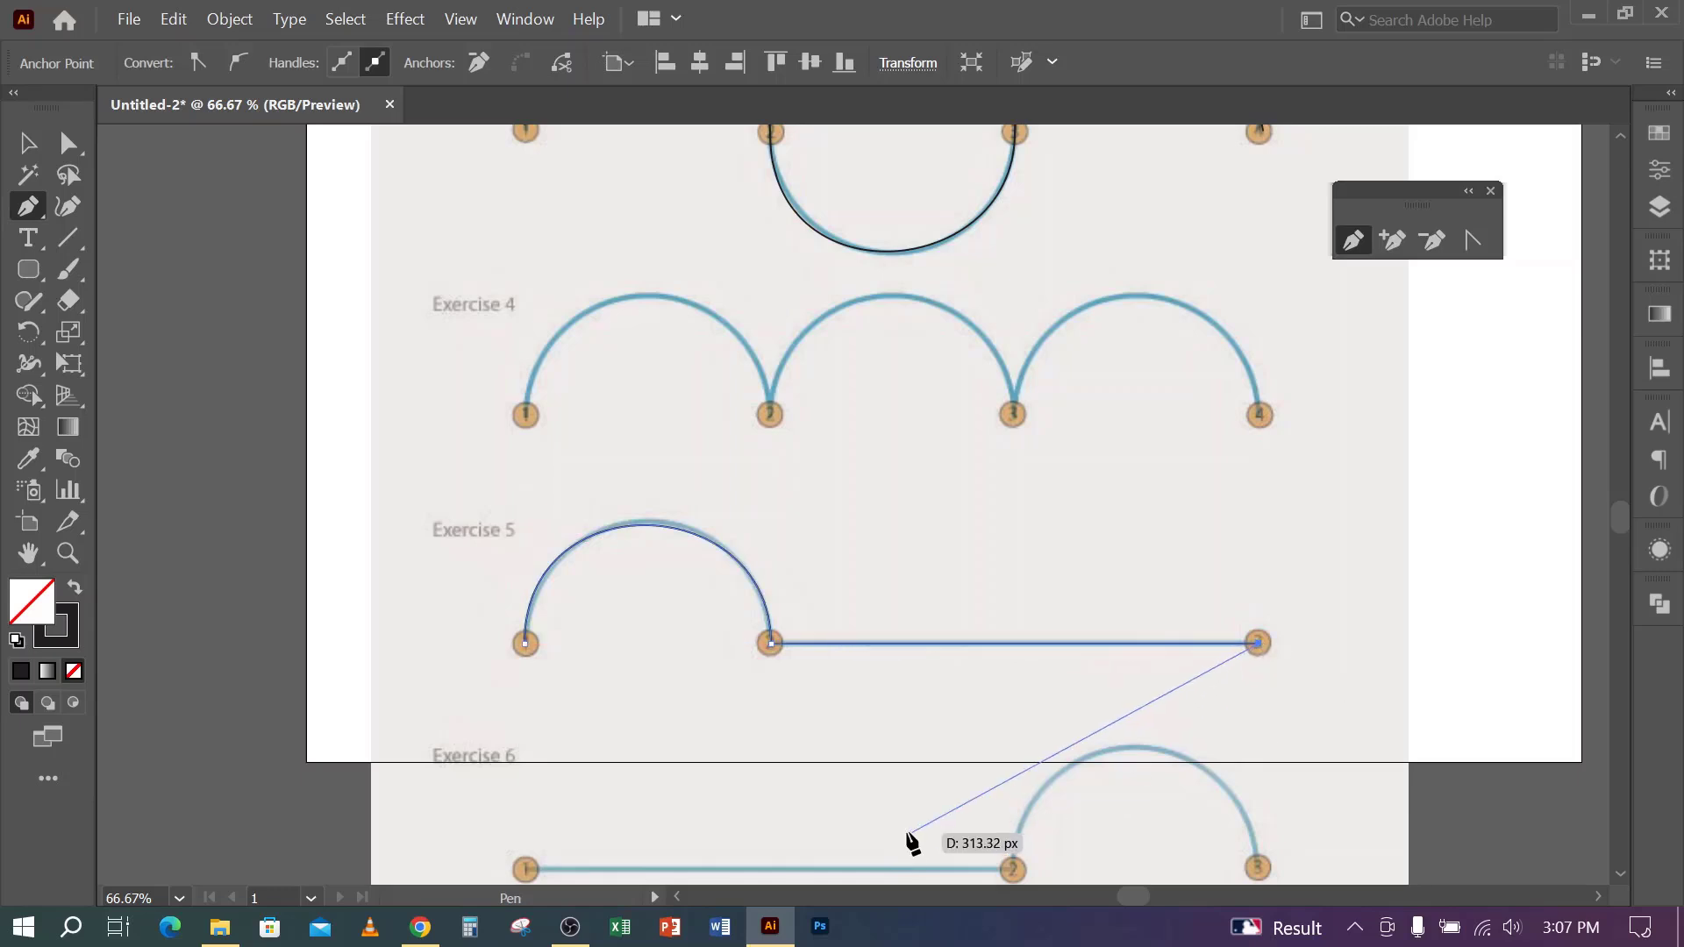
pyautogui.press('Escape')
# - Trace Exercise 6 with a straight line from point 1 to 2 and a vertical-handled arch to point 3, and end the path
pyautogui.scroll(-3, 857, 772)
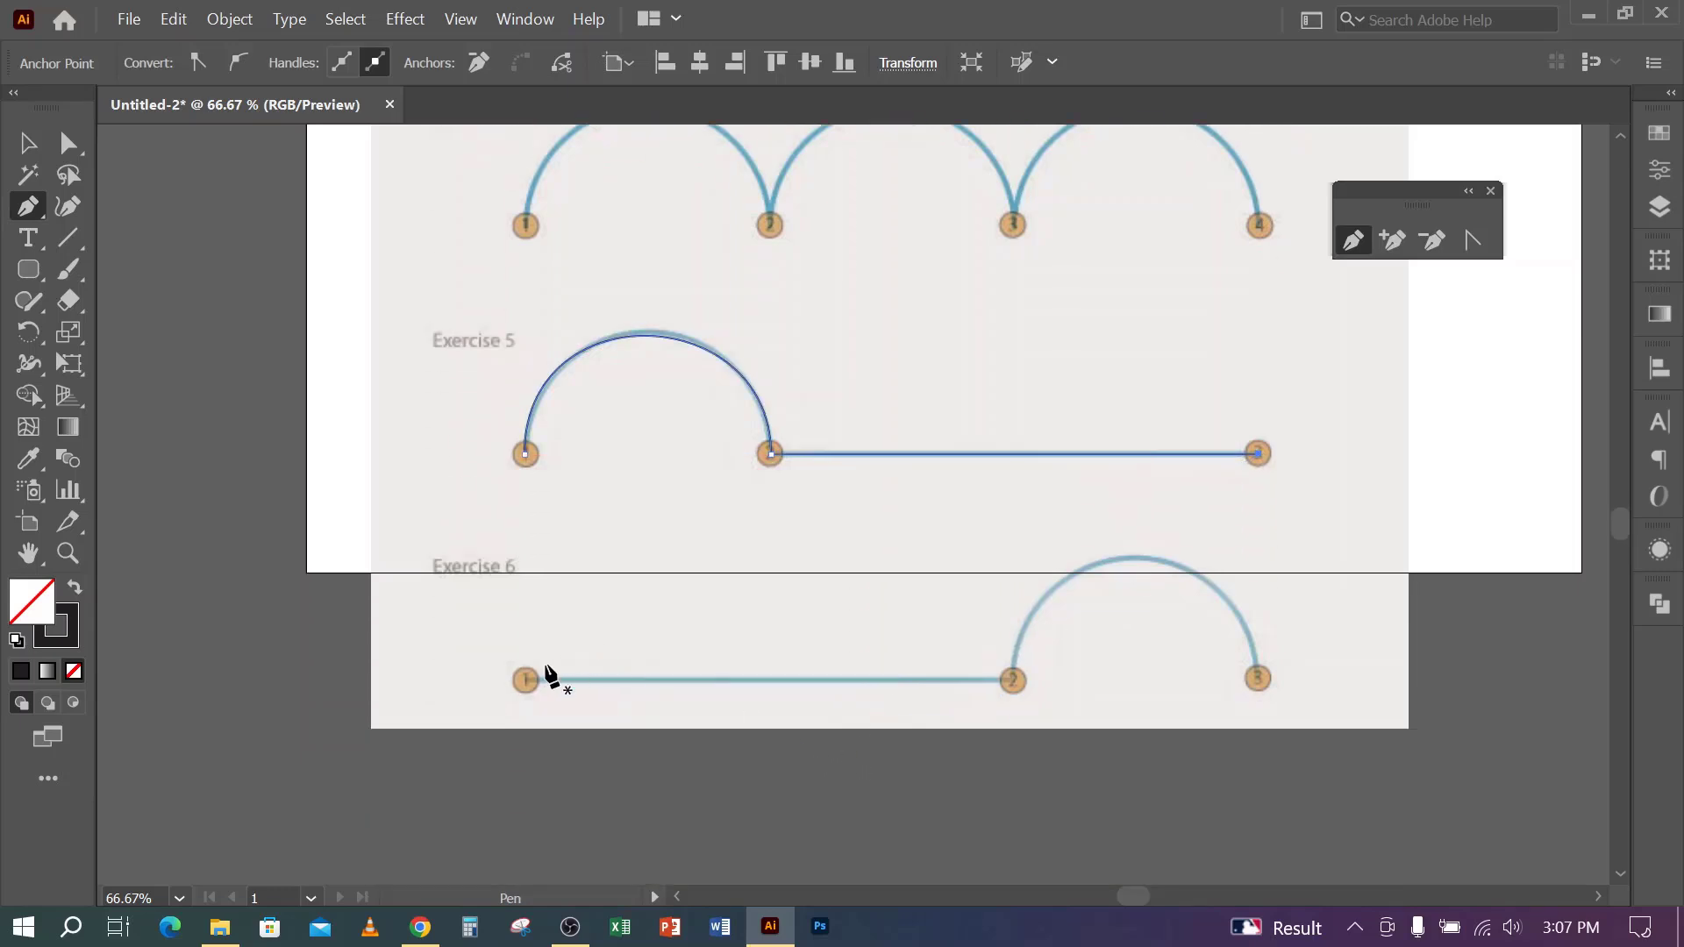
pyautogui.click(527, 680)
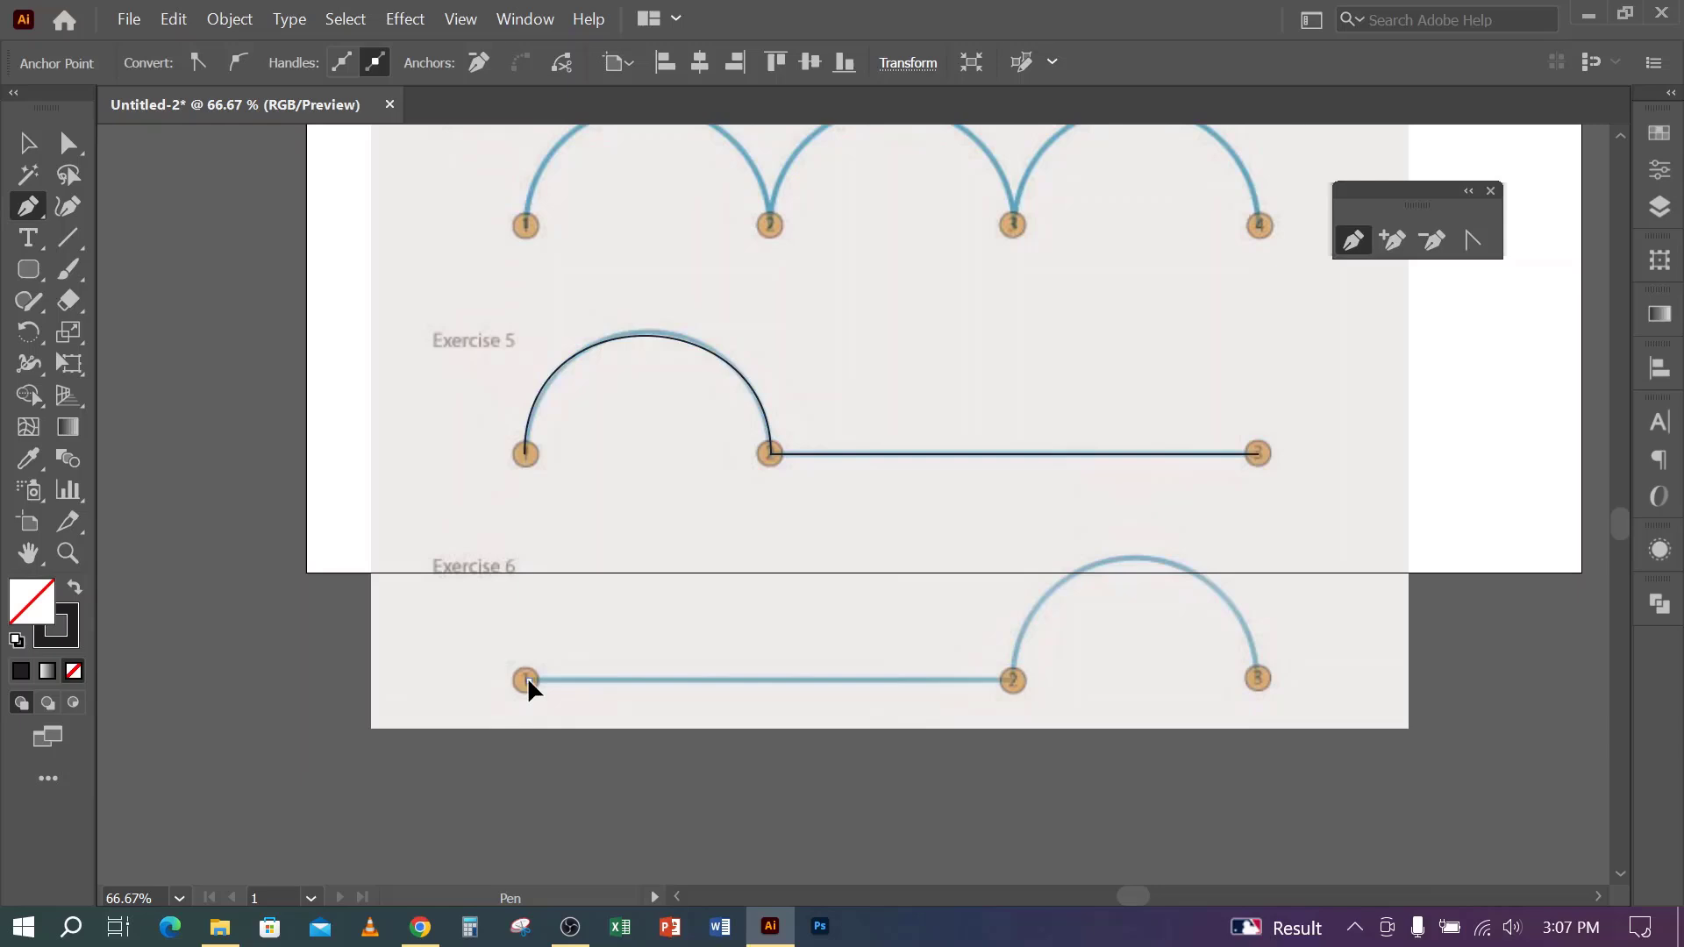
pyautogui.click(1014, 681)
pyautogui.moveTo(1014, 681); pyautogui.dragTo(1012, 509)
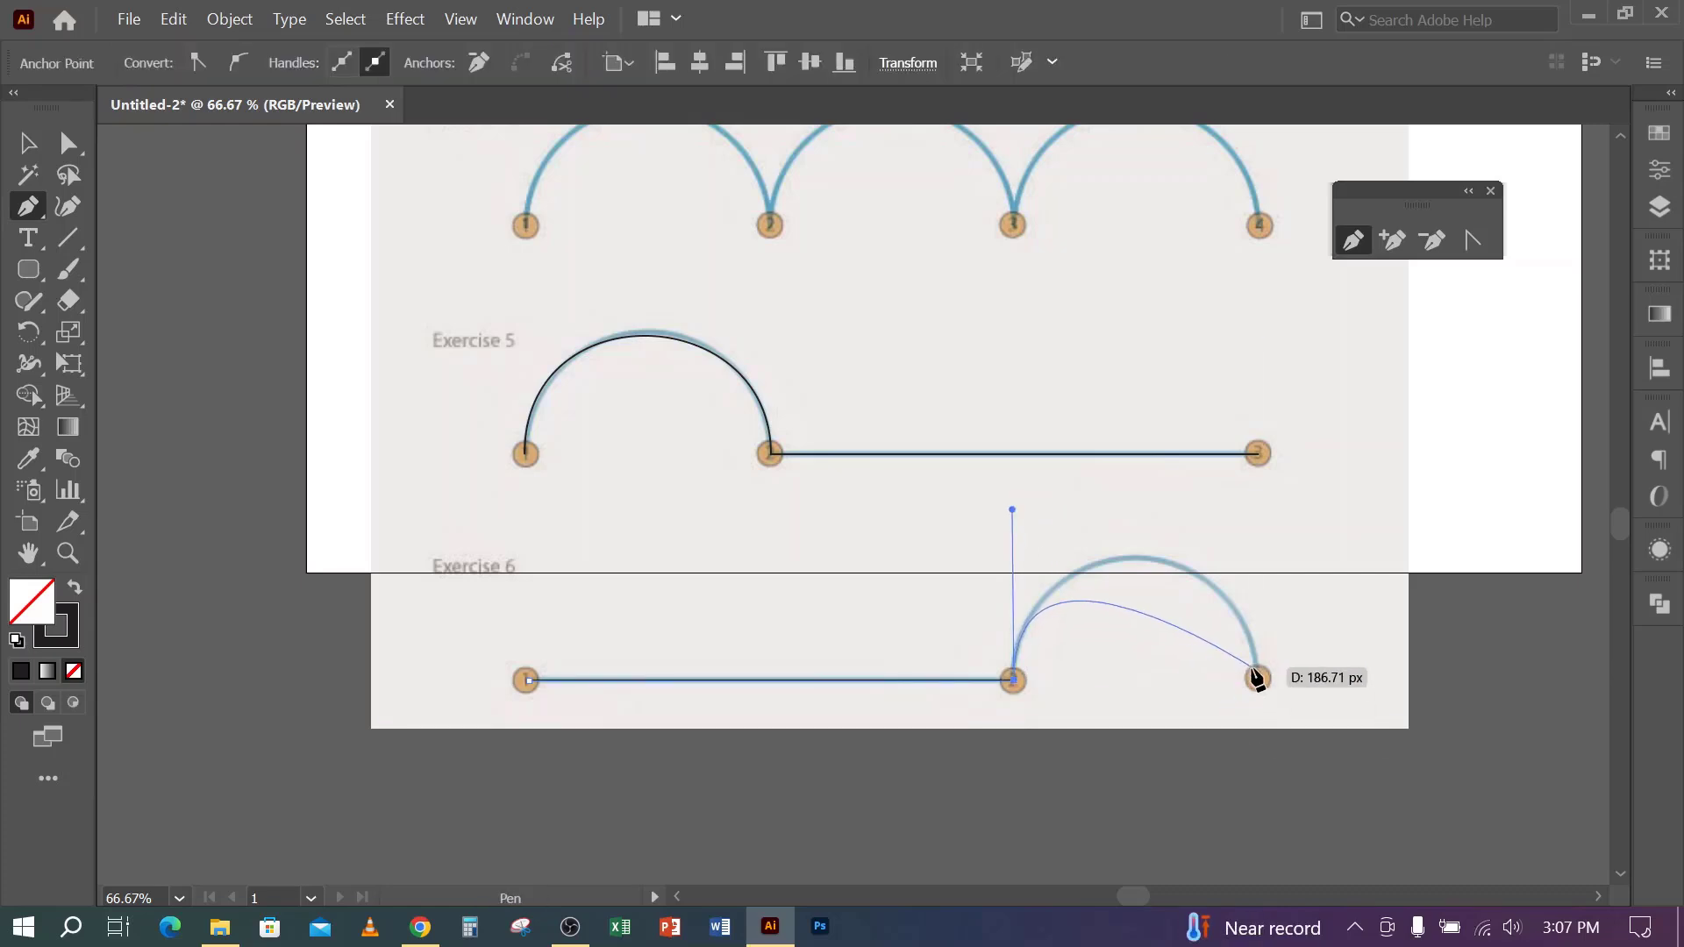
pyautogui.moveTo(1258, 679); pyautogui.dragTo(1253, 825)
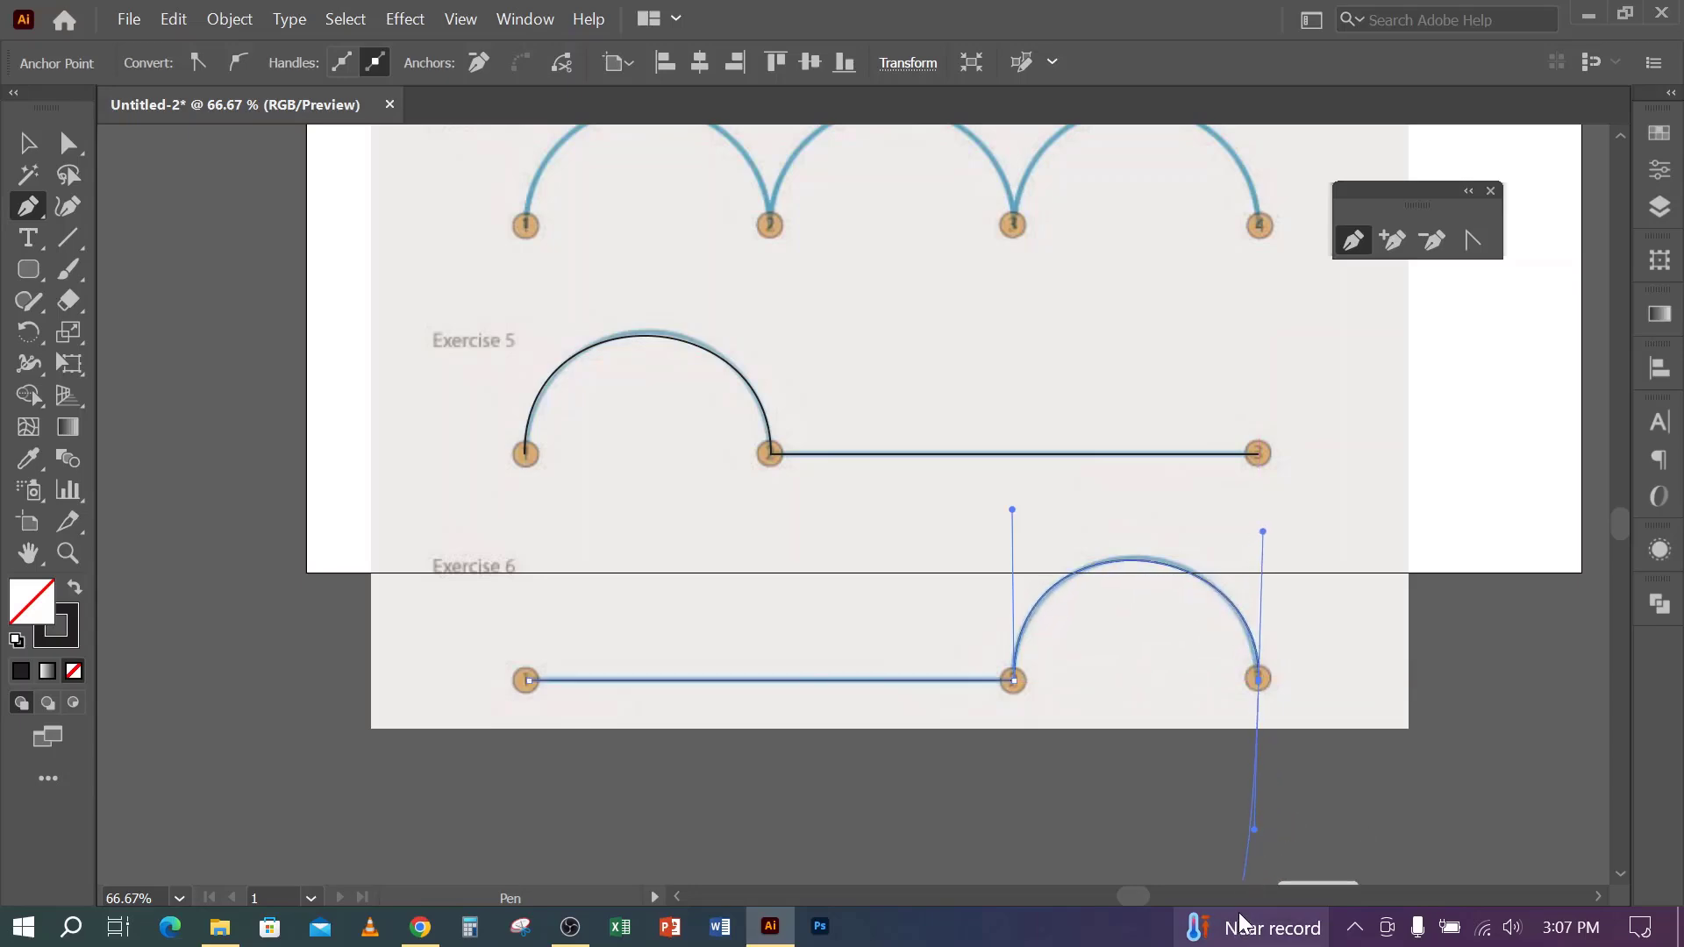
pyautogui.moveTo(1241, 917)
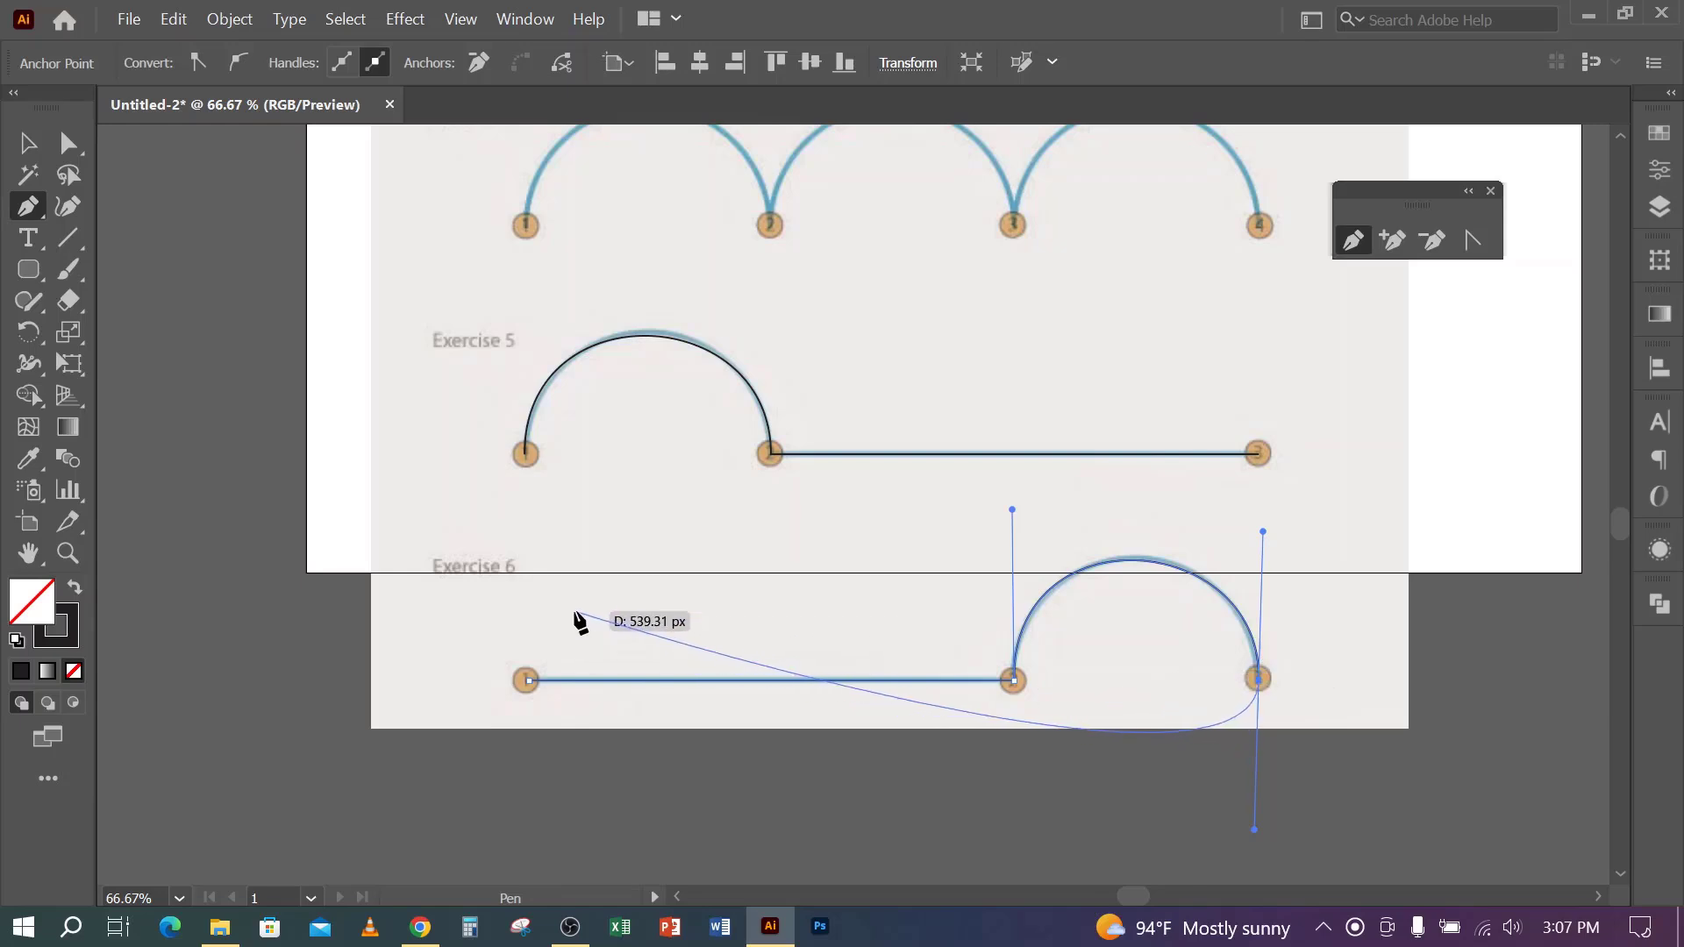
pyautogui.press('Escape')
pyautogui.click(314, 492)
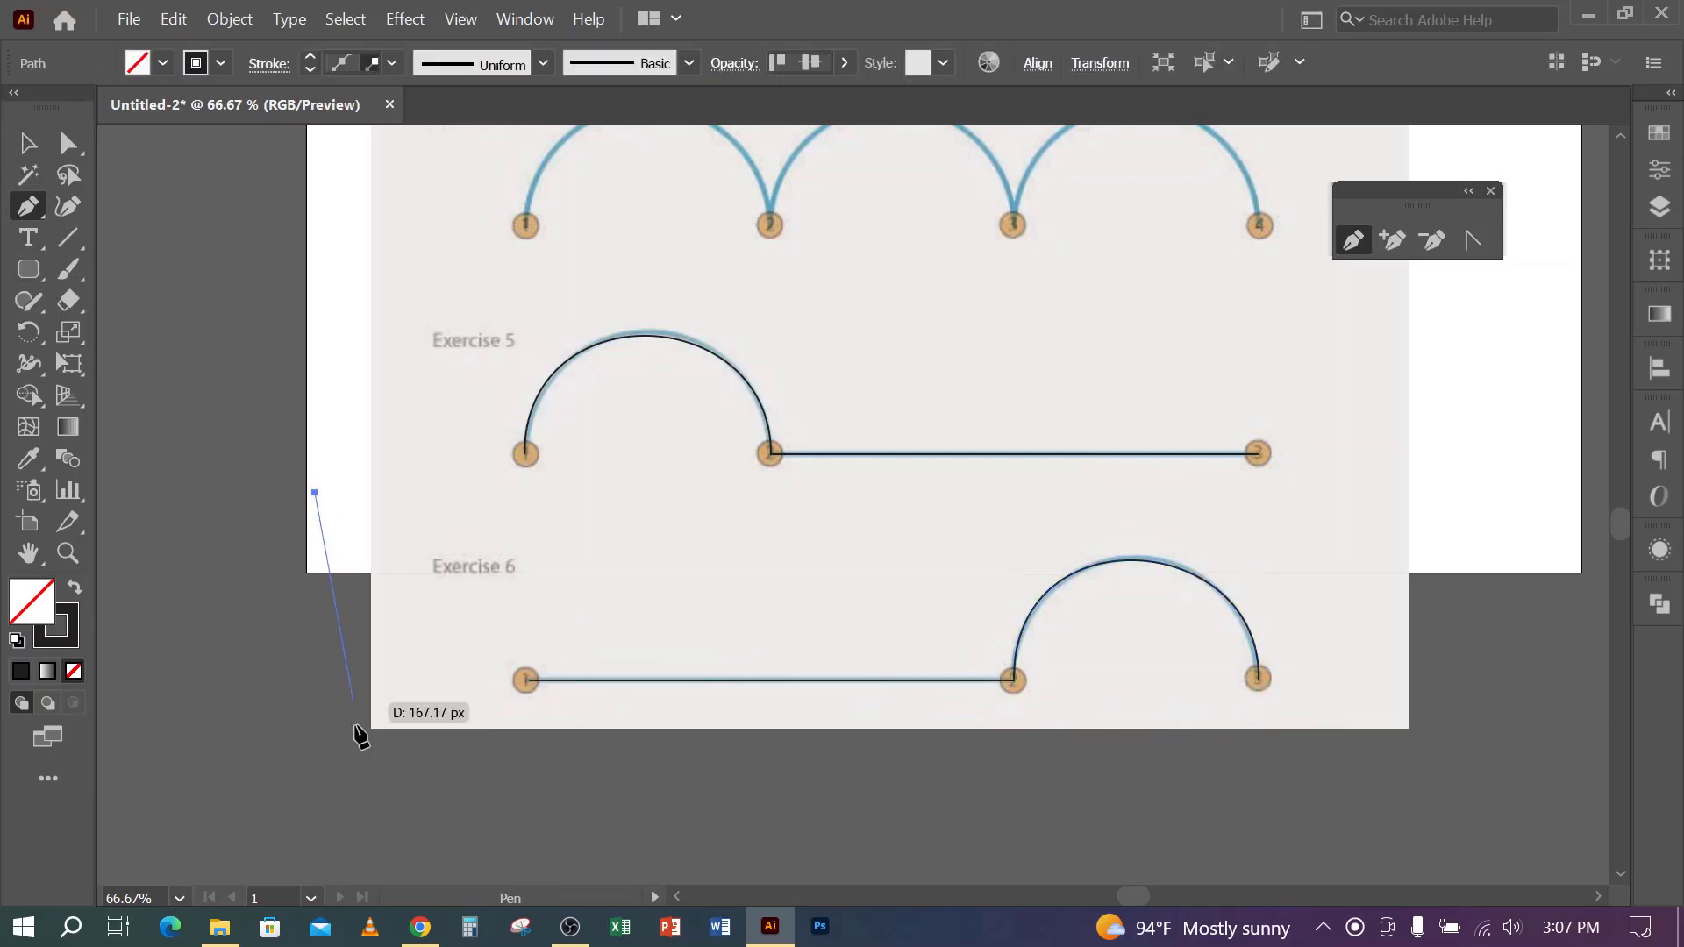
pyautogui.press('ctrl')
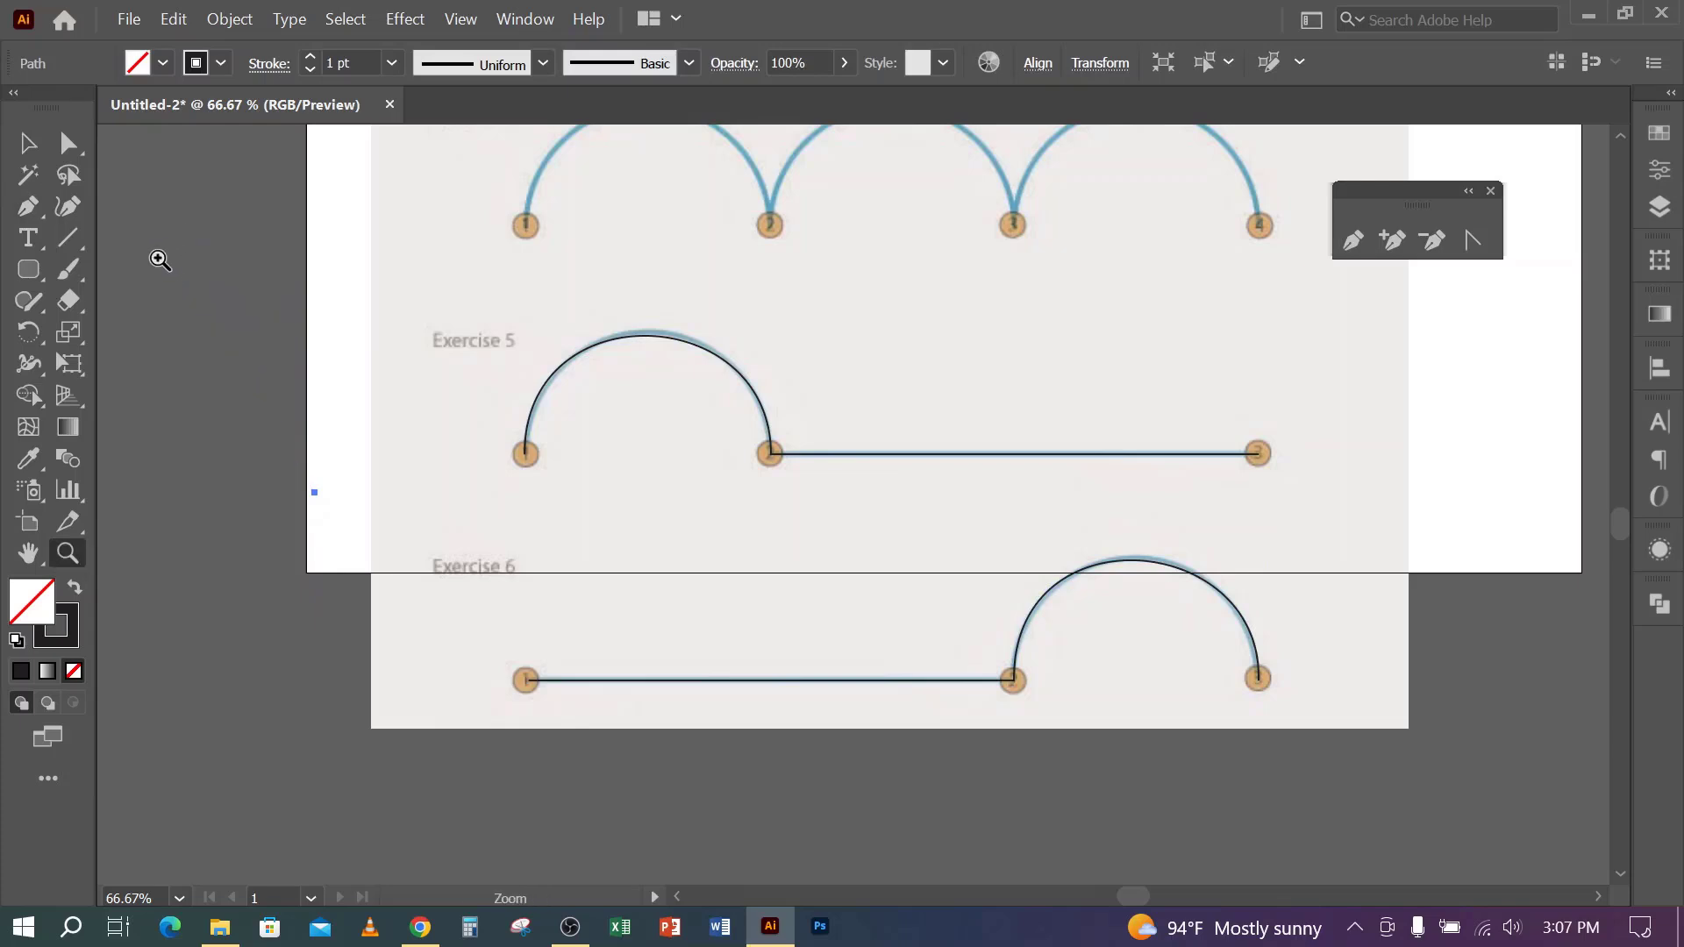
pyautogui.click(27, 143)
# - Place the squirrel image nokta-azalma-illustrator on the empty canvas beside the artboard
pyautogui.scroll(-2, 351, 570)
pyautogui.scroll(-2, 575, 598)
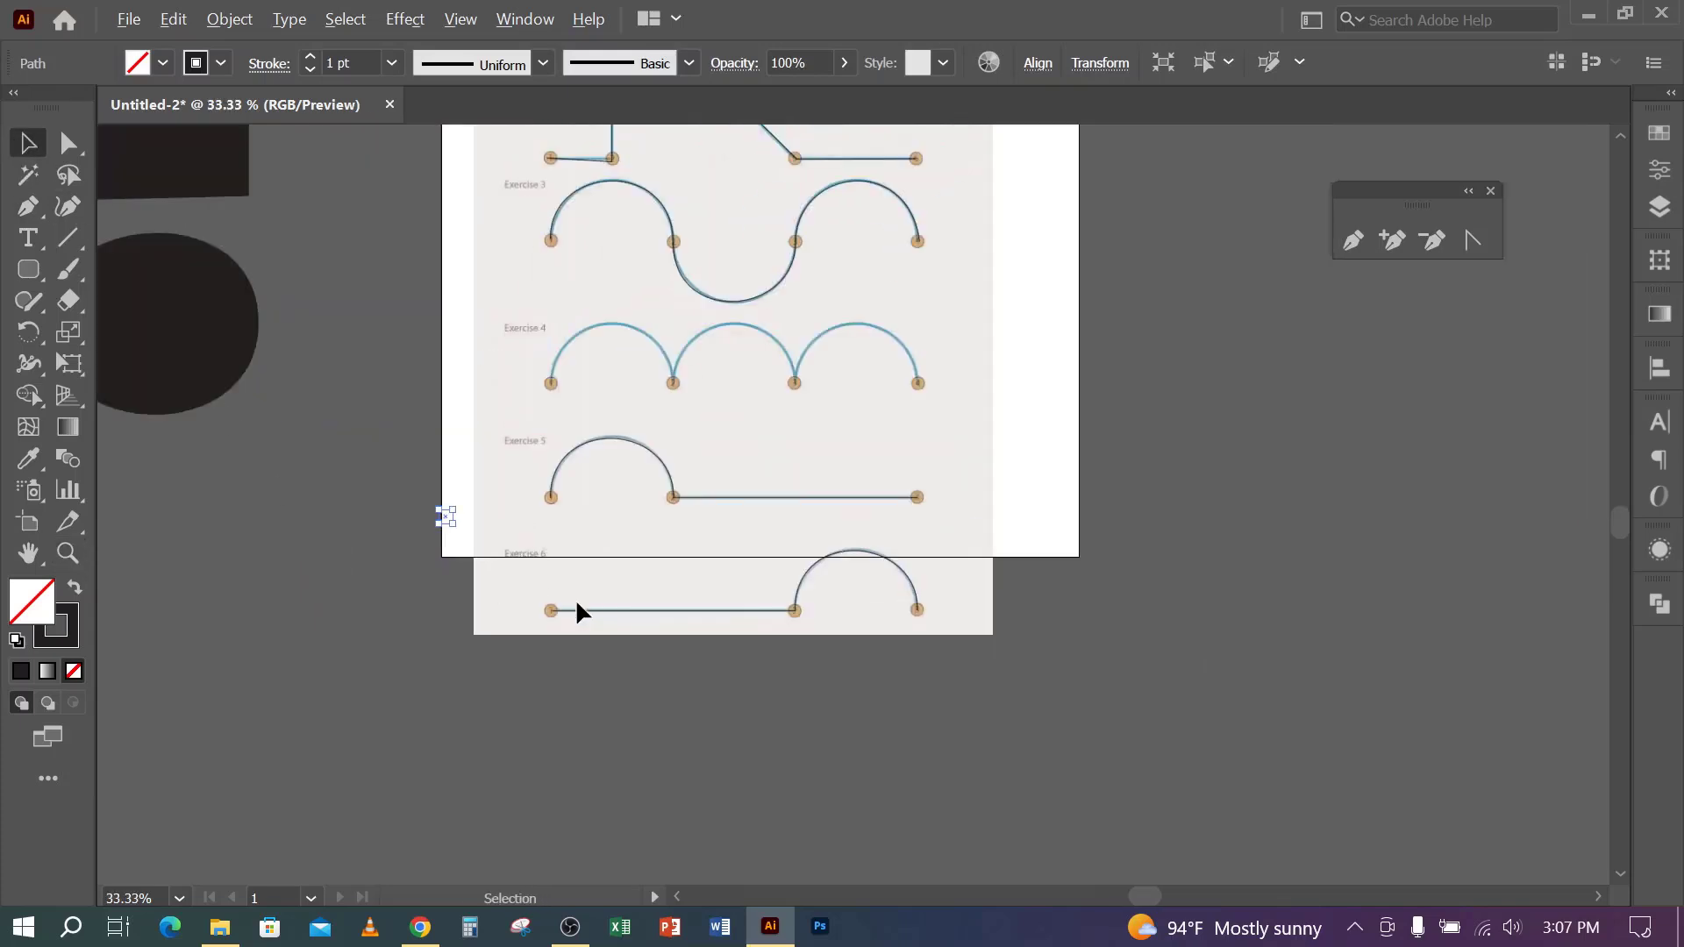
pyautogui.press('space')
pyautogui.moveTo(1205, 402); pyautogui.dragTo(848, 581)
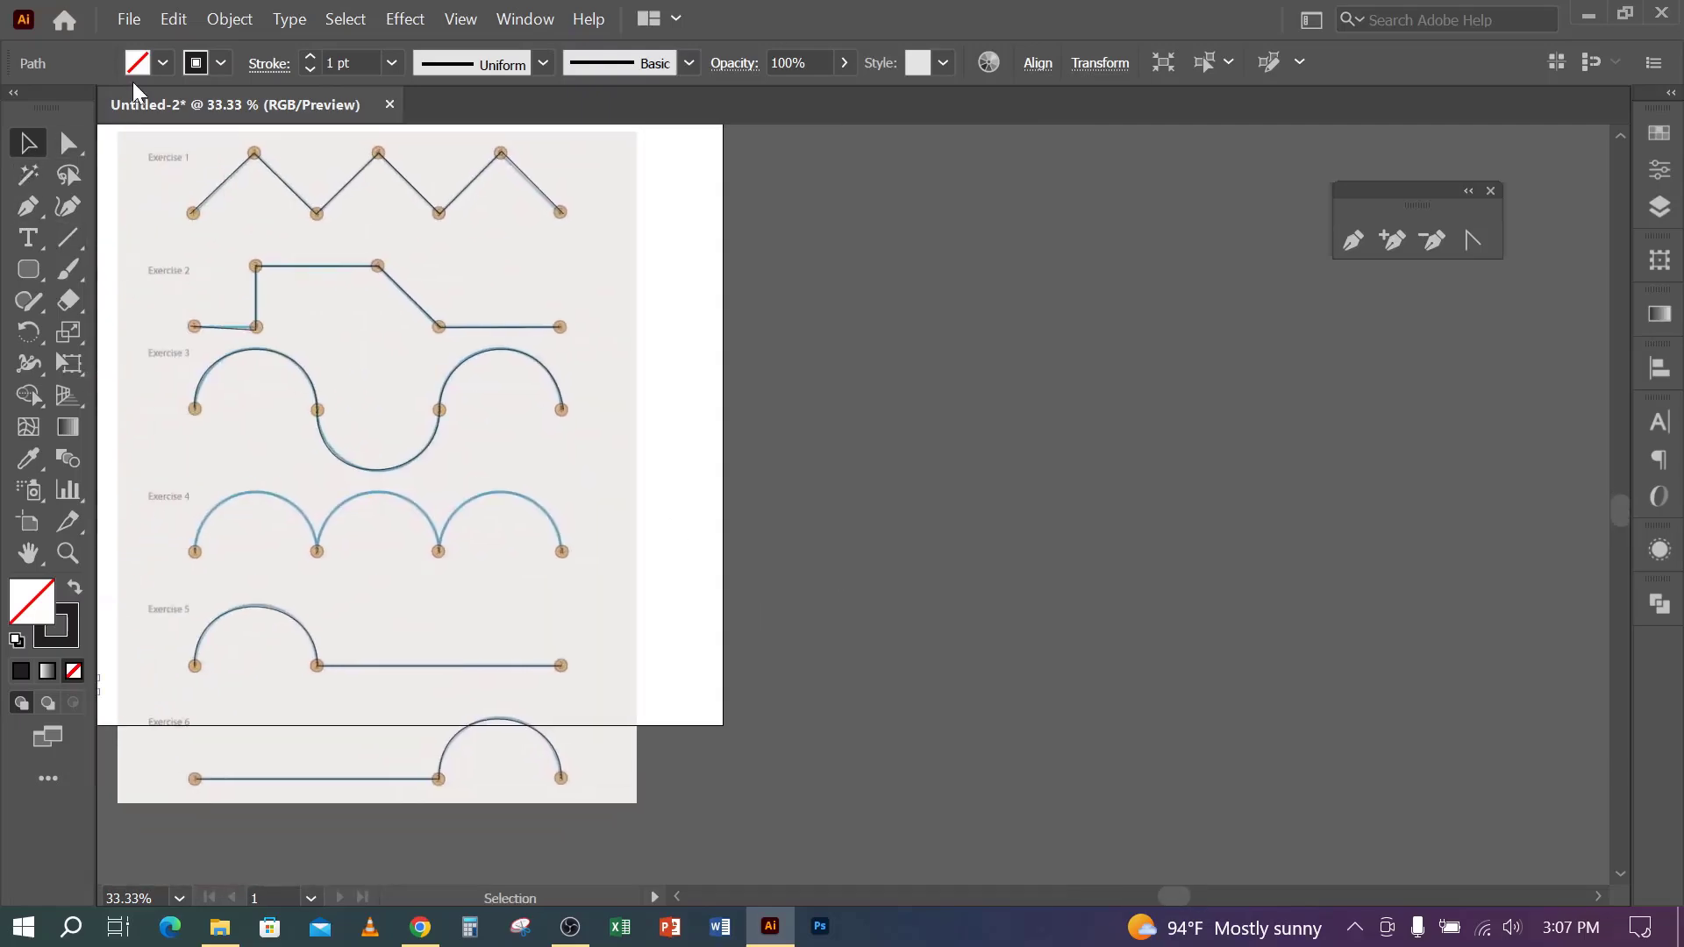
pyautogui.click(129, 19)
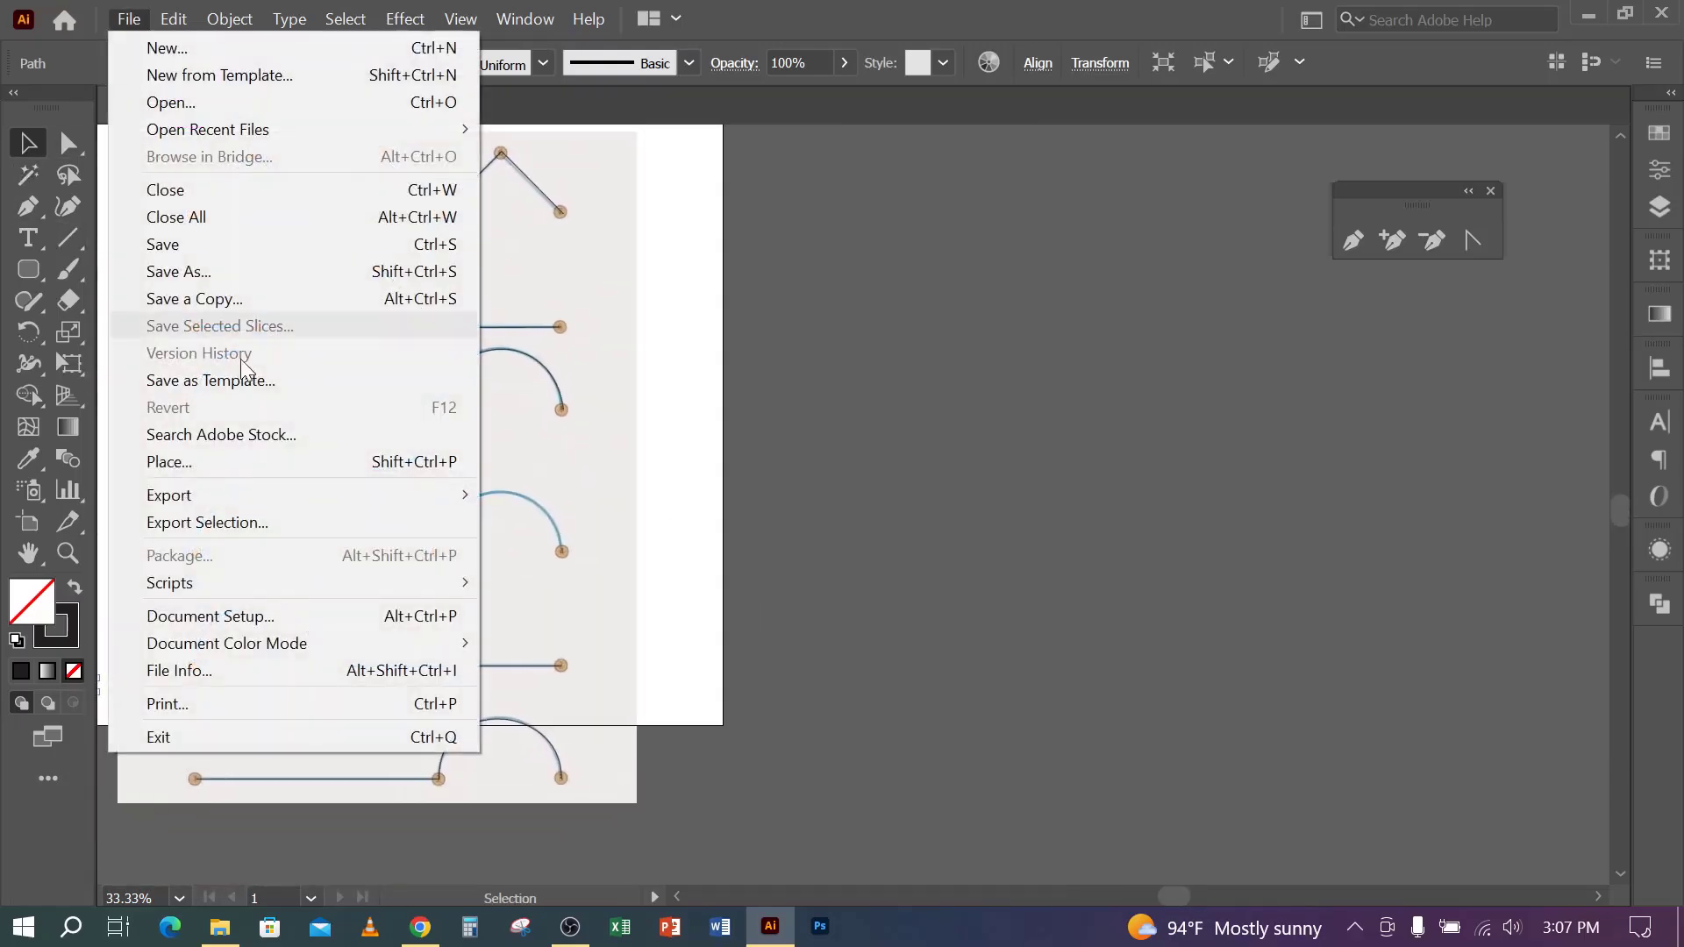
pyautogui.click(241, 465)
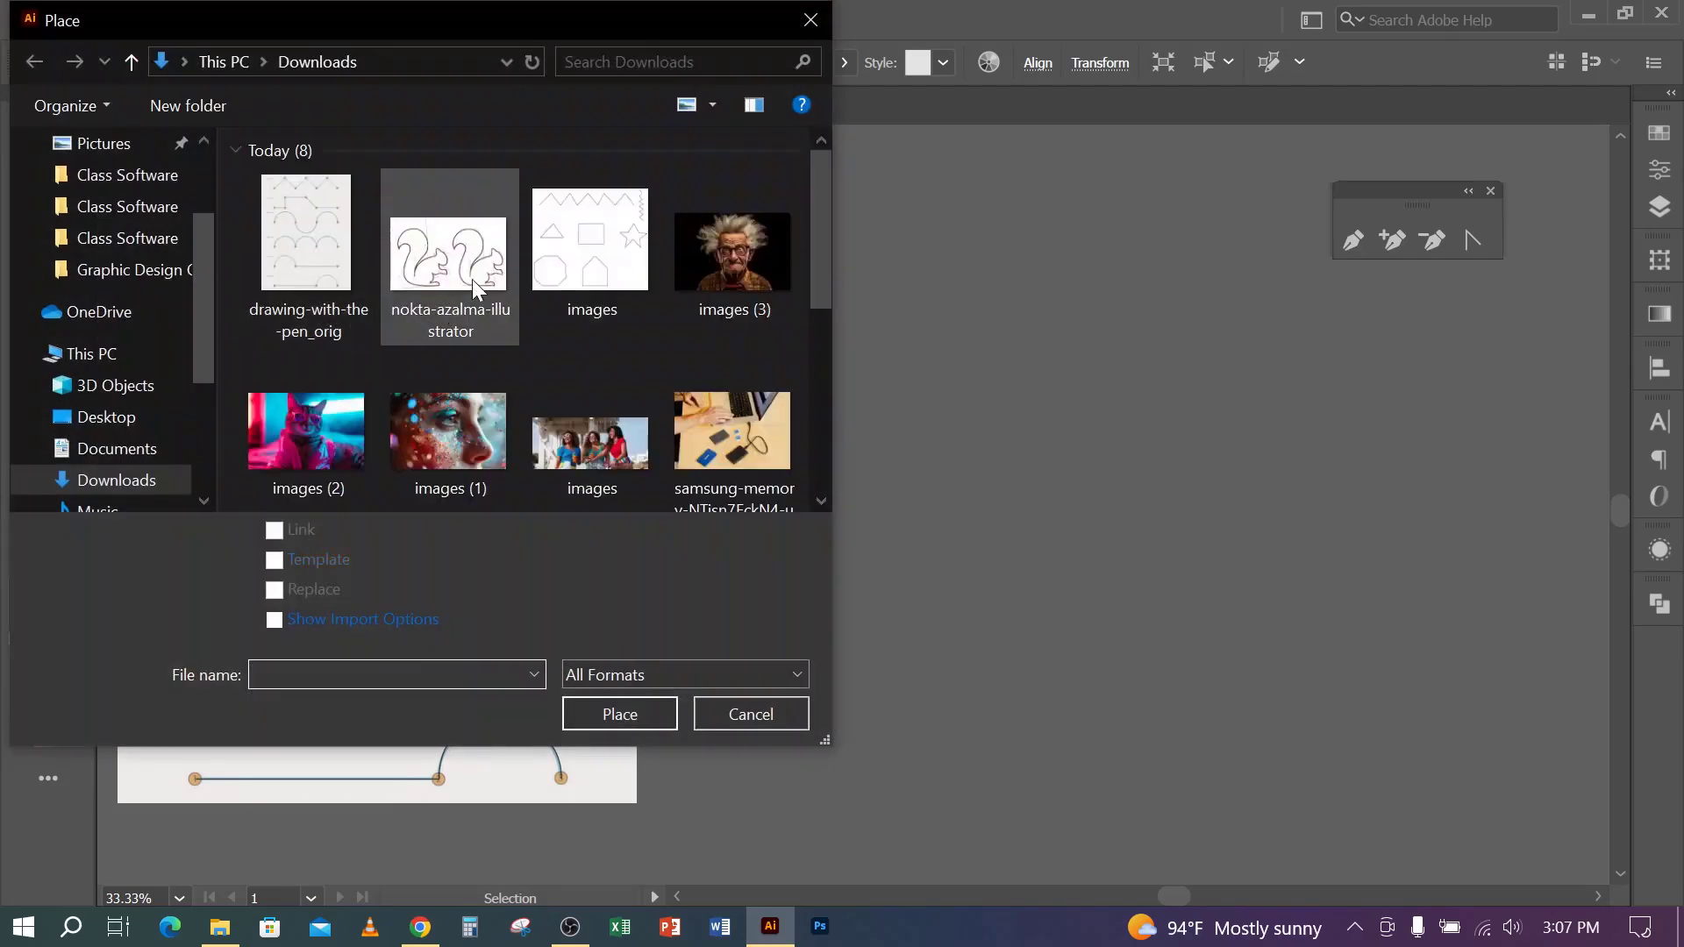
pyautogui.click(452, 263)
pyautogui.click(616, 715)
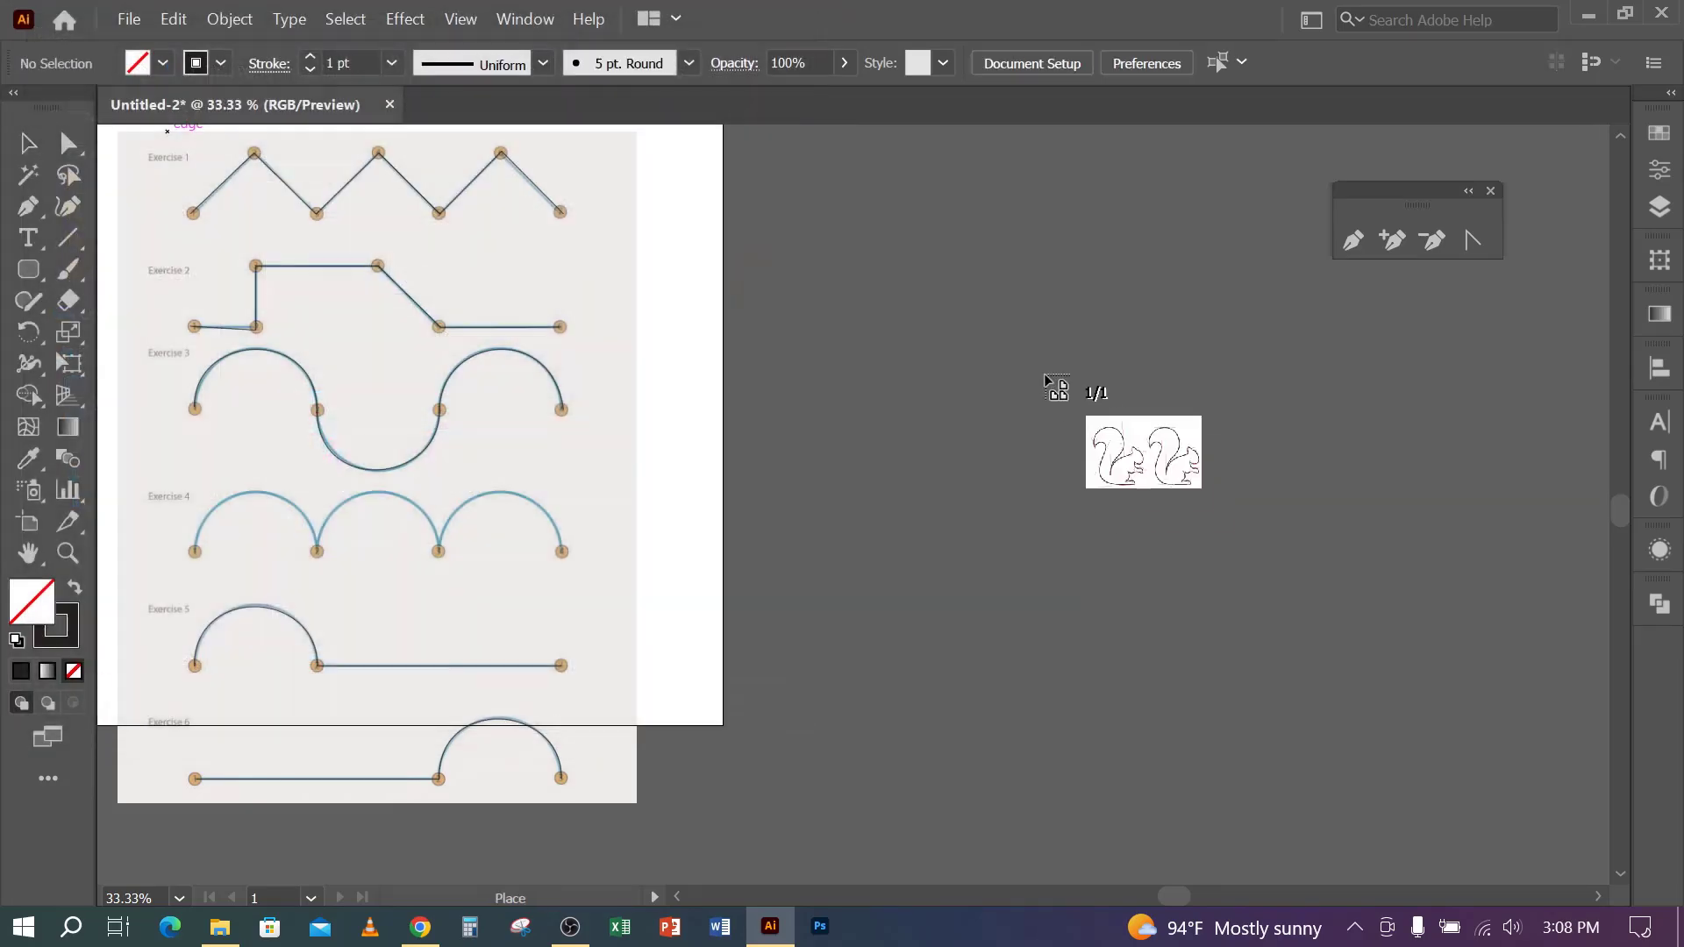
pyautogui.moveTo(874, 252); pyautogui.dragTo(1421, 702)
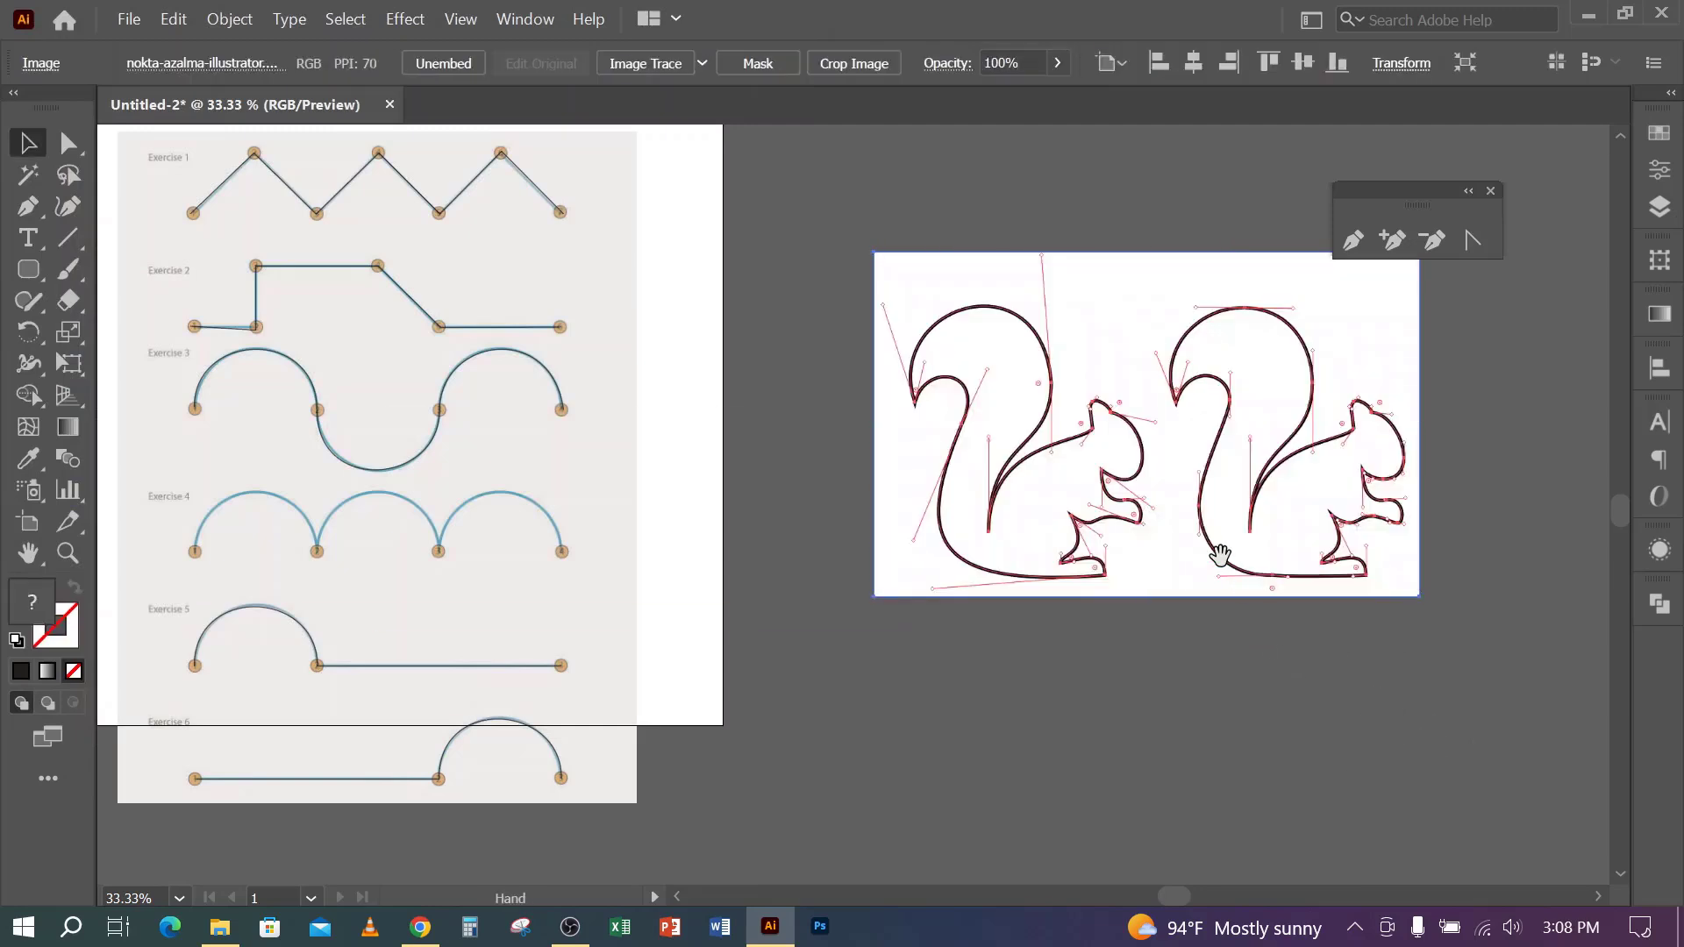
# - Enlarge the placed squirrel image proportionally and deselect it
pyautogui.moveTo(1221, 553); pyautogui.dragTo(860, 620)
pyautogui.moveTo(1042, 500); pyautogui.dragTo(1206, 500)
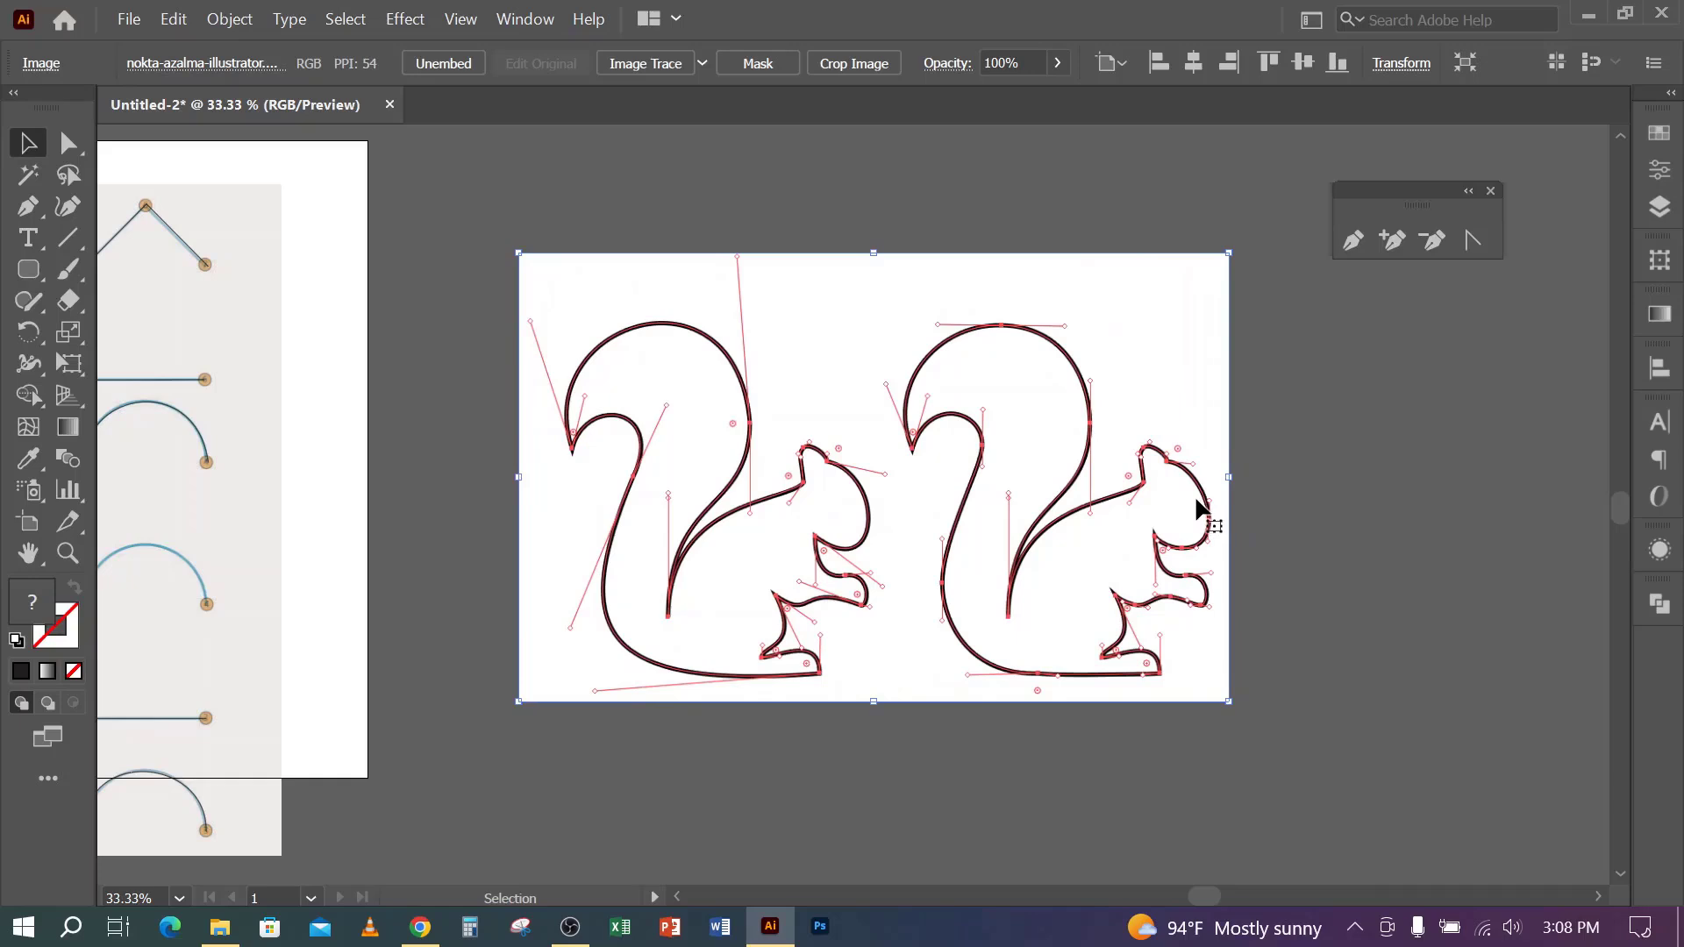
pyautogui.press('a')
pyautogui.hotkey('ctrl', 'shift', 'a')
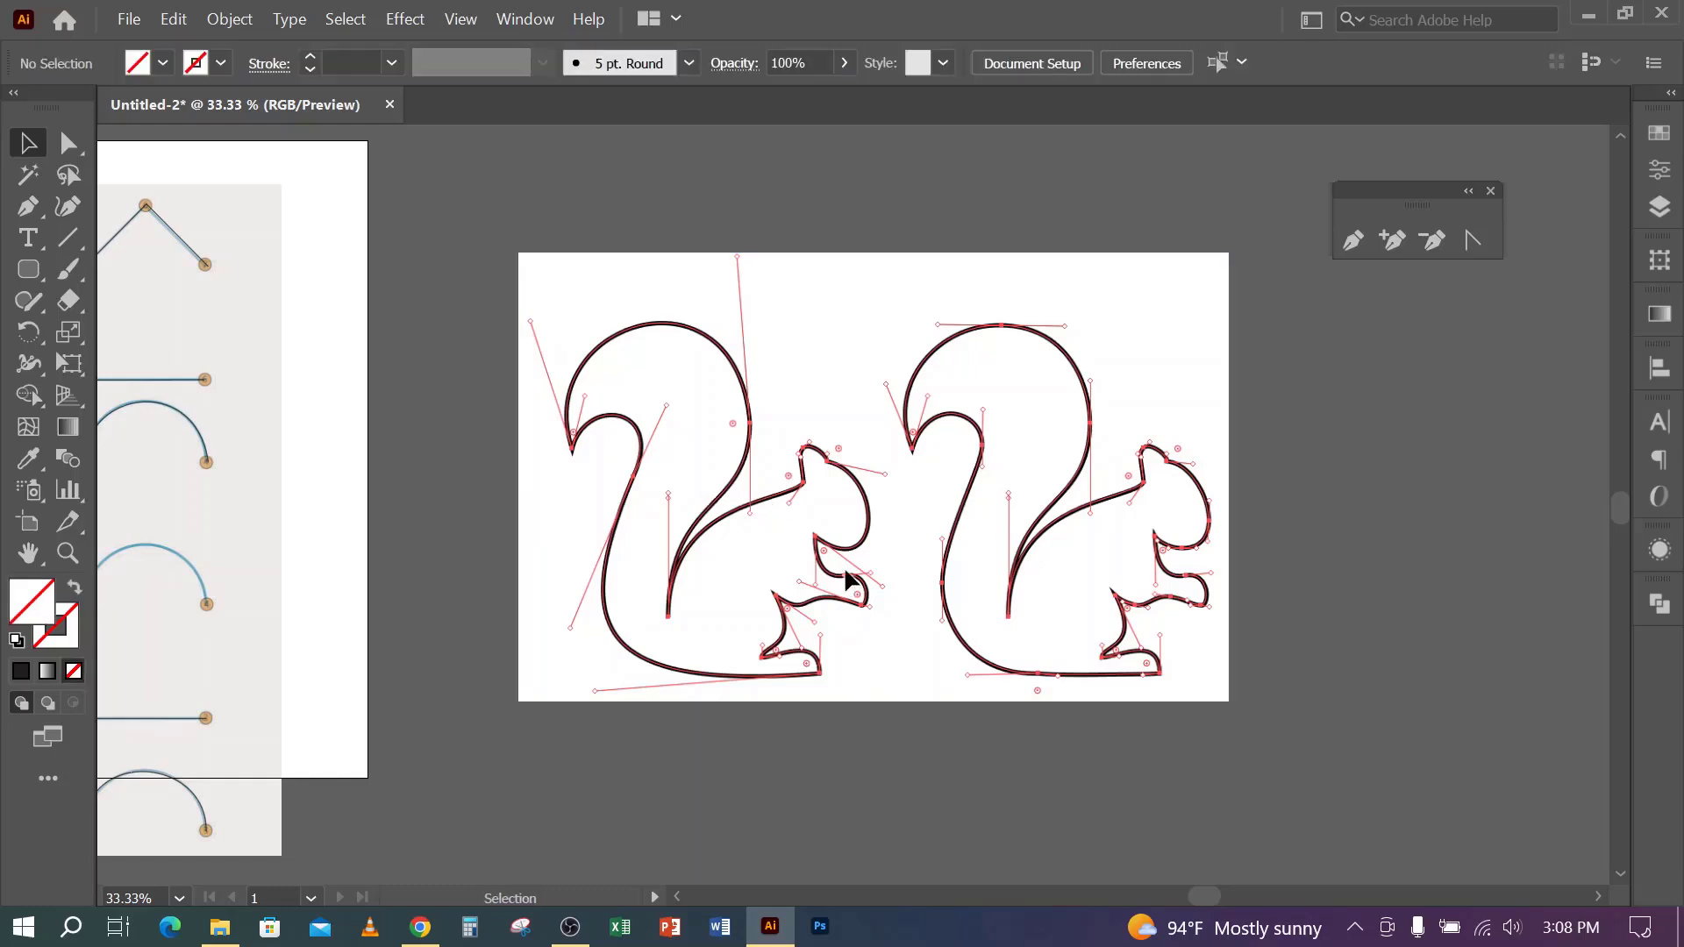
pyautogui.hotkey('ctrl', '+')
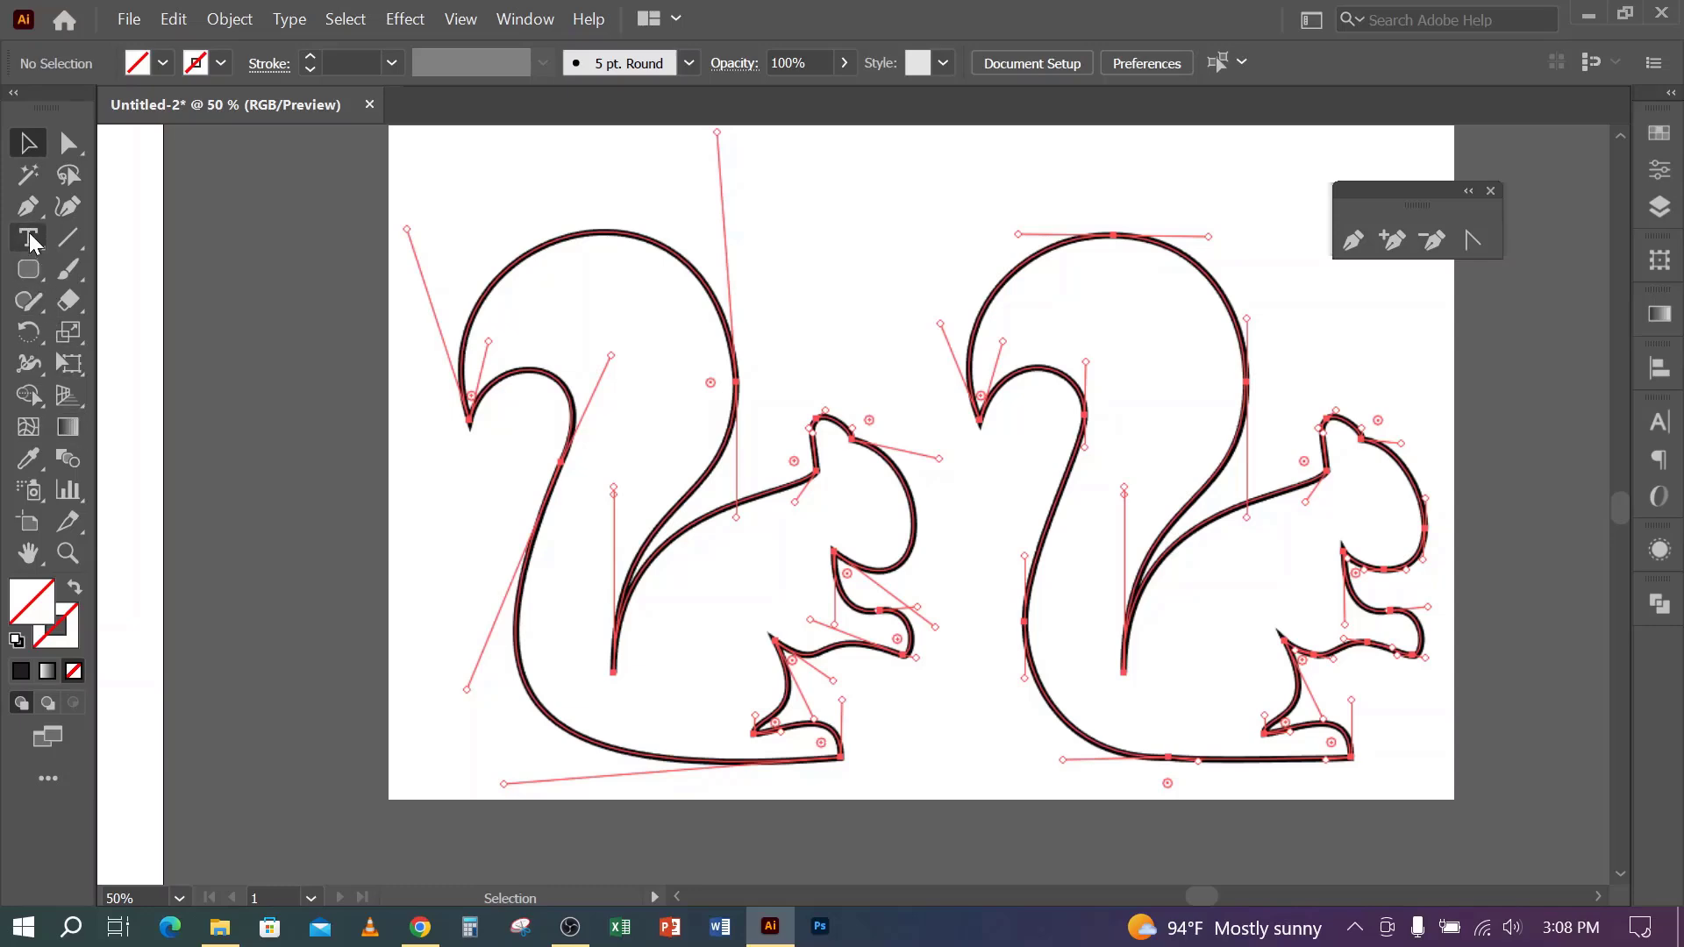
pyautogui.click(27, 207)
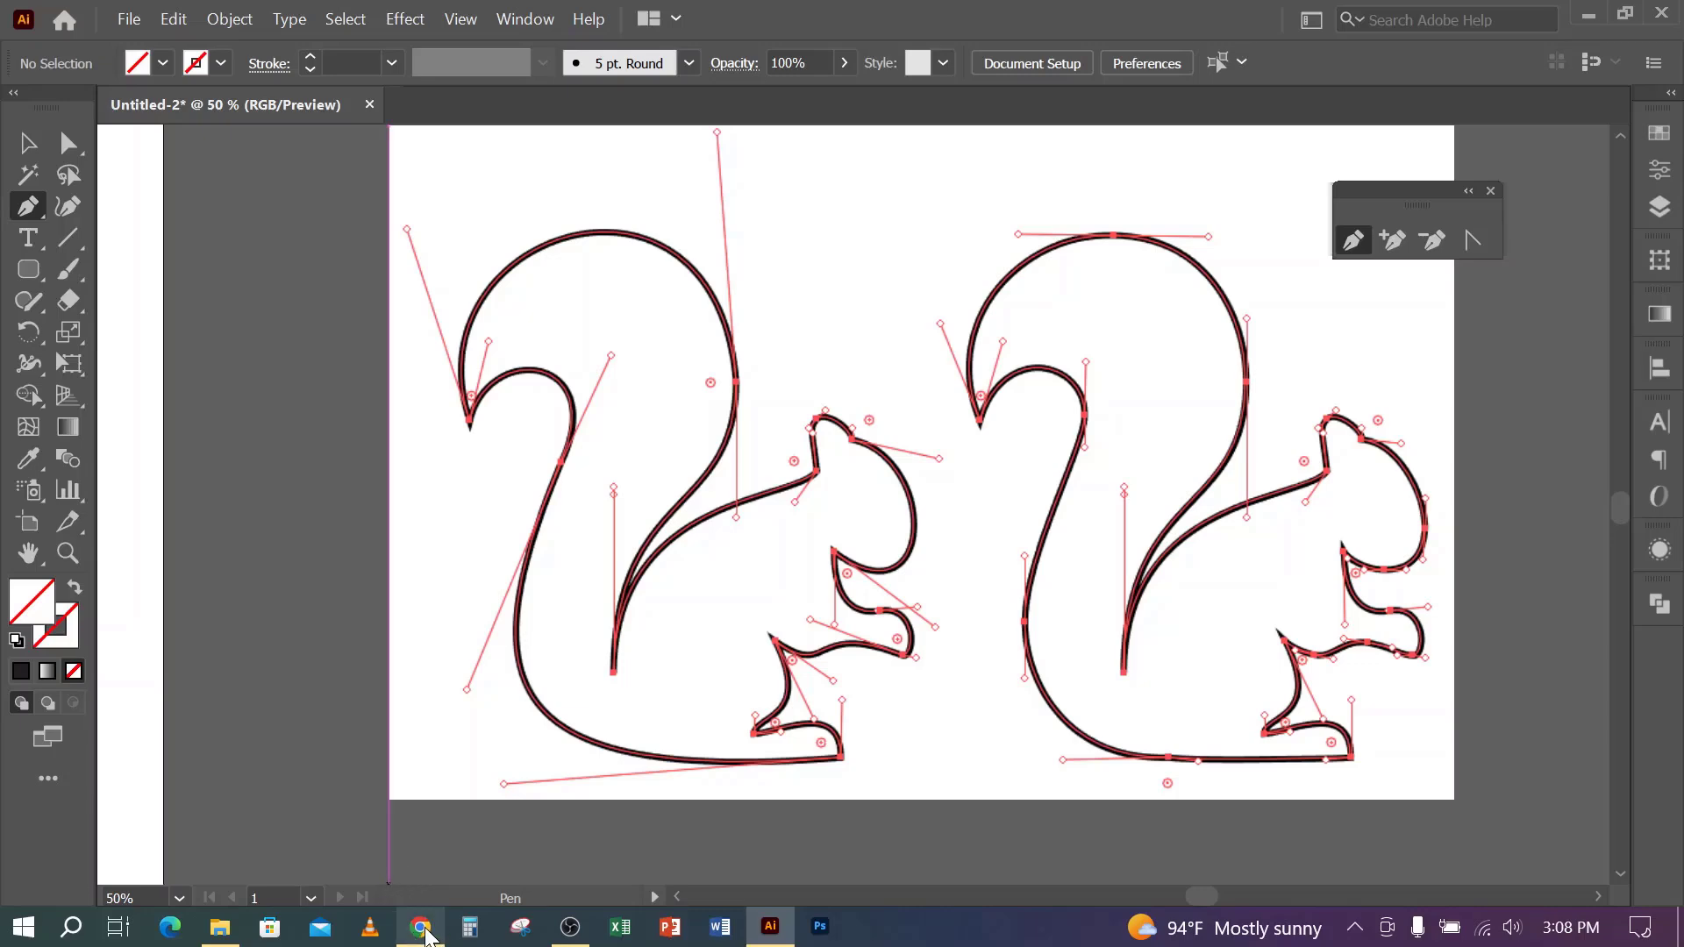
pyautogui.click(569, 931)
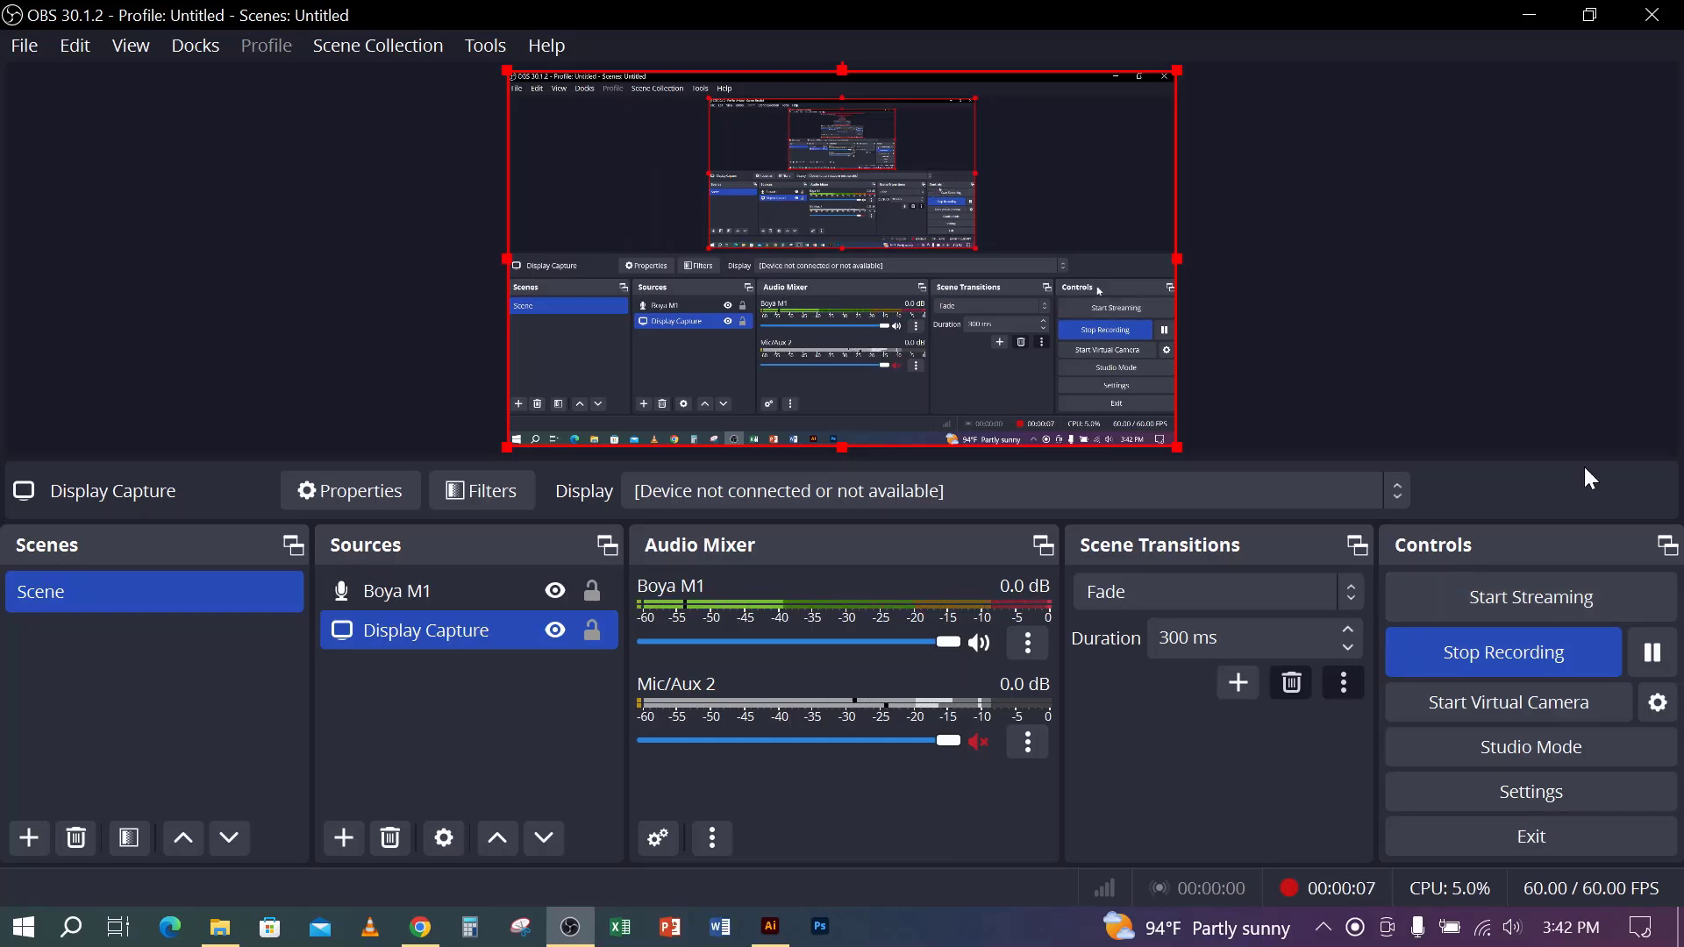
pyautogui.click(1528, 15)
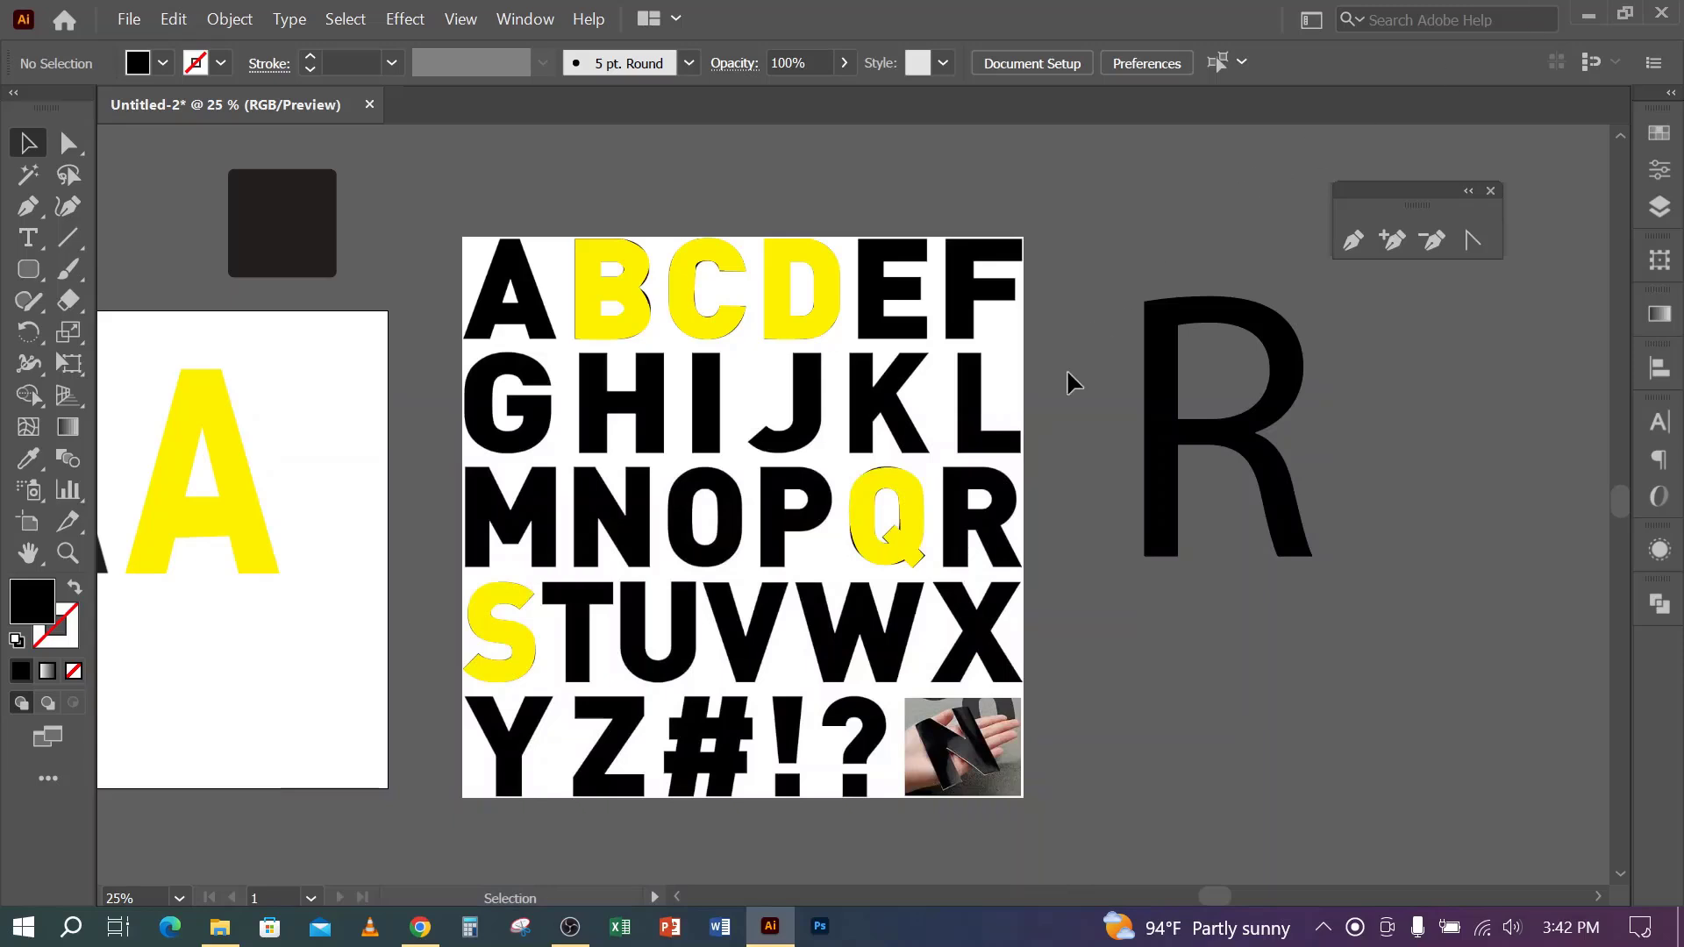
# - Place a single Pen anchor with vertical handles about 270 px long on the empty canvas above the alphabet image and end the path
pyautogui.scroll(1, 989, 537)
pyautogui.scroll(2, 989, 536)
pyautogui.moveTo(1067, 313); pyautogui.dragTo(826, 532)
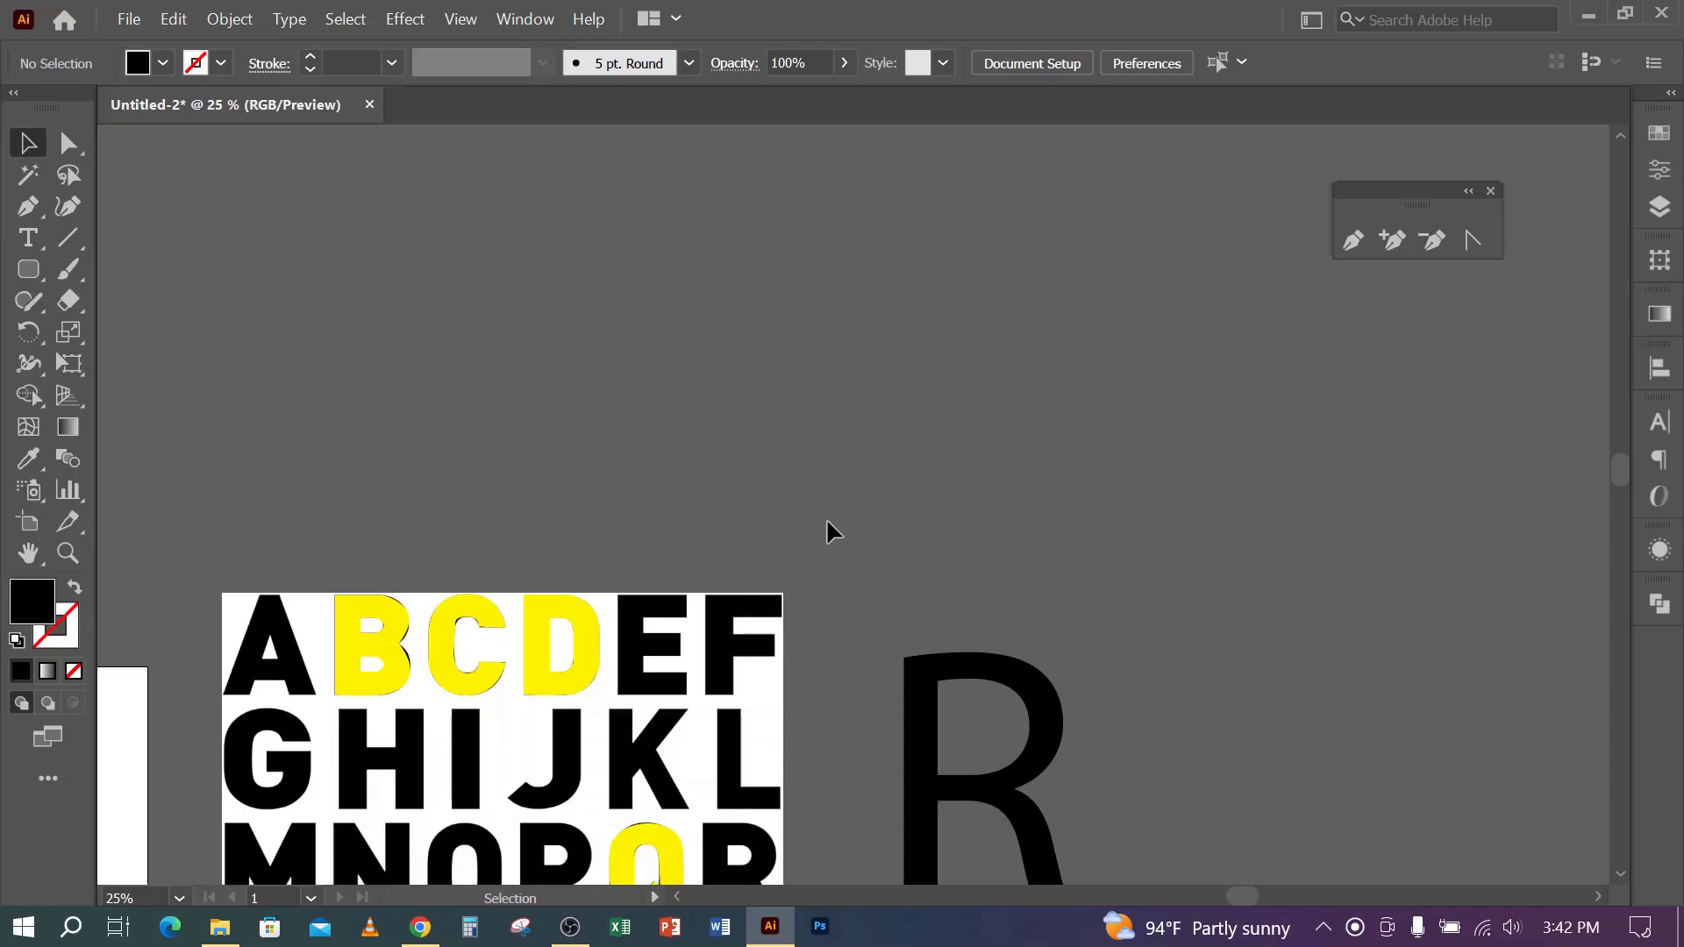
pyautogui.click(27, 209)
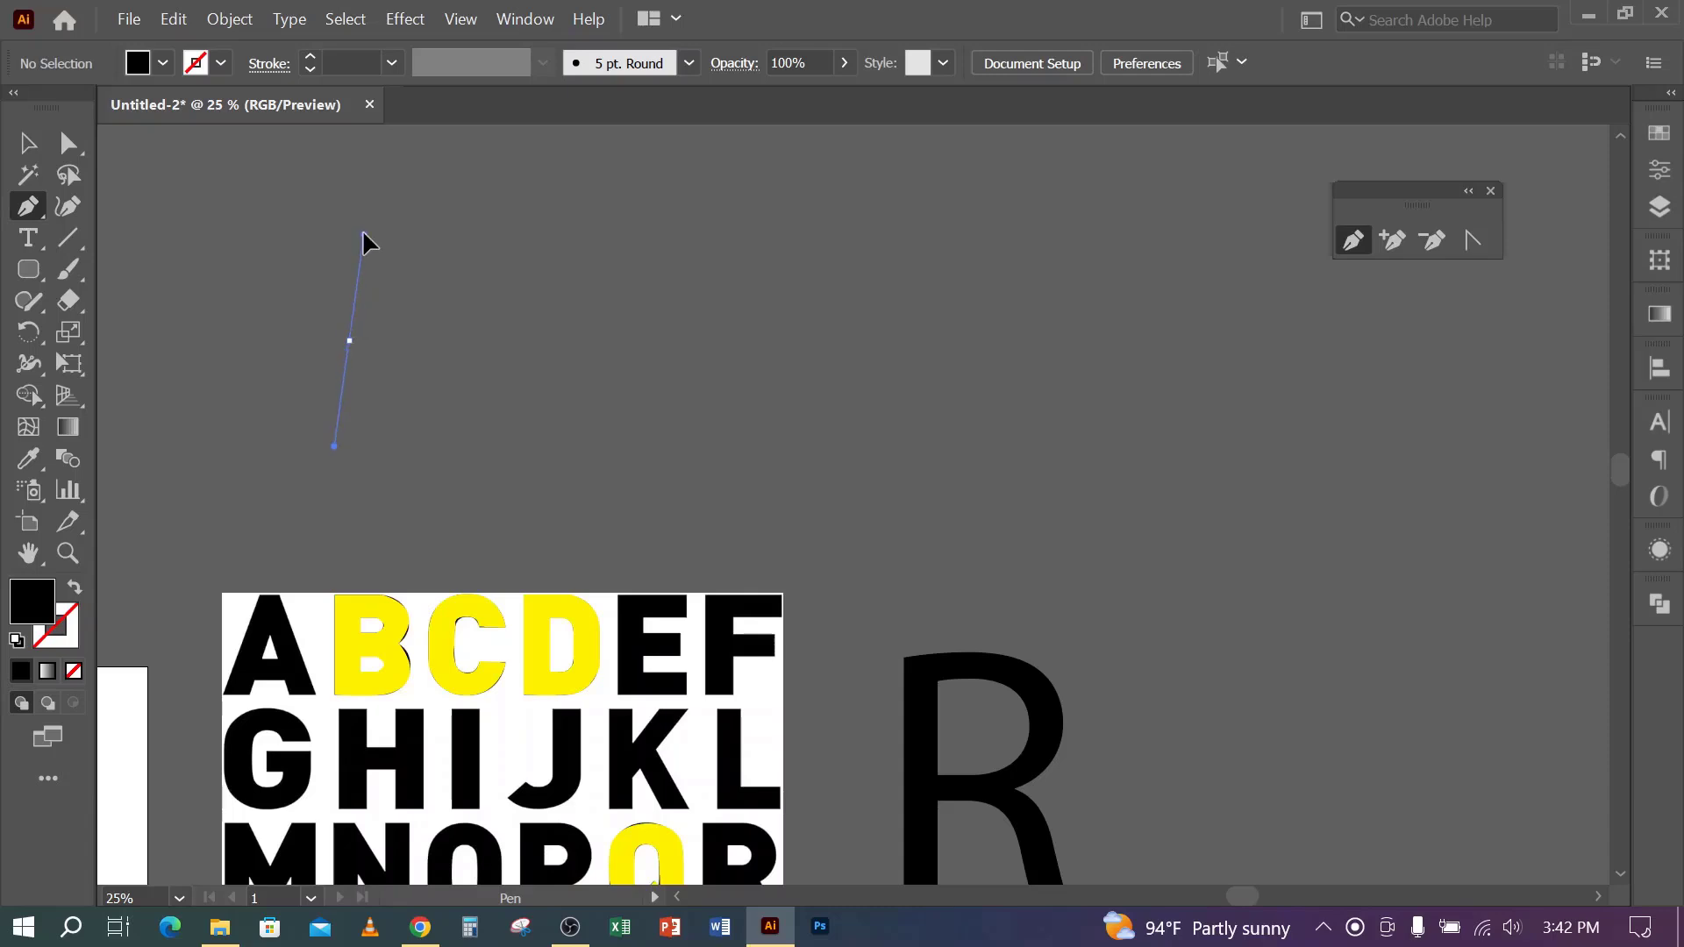
pyautogui.moveTo(363, 234); pyautogui.dragTo(349, 212)
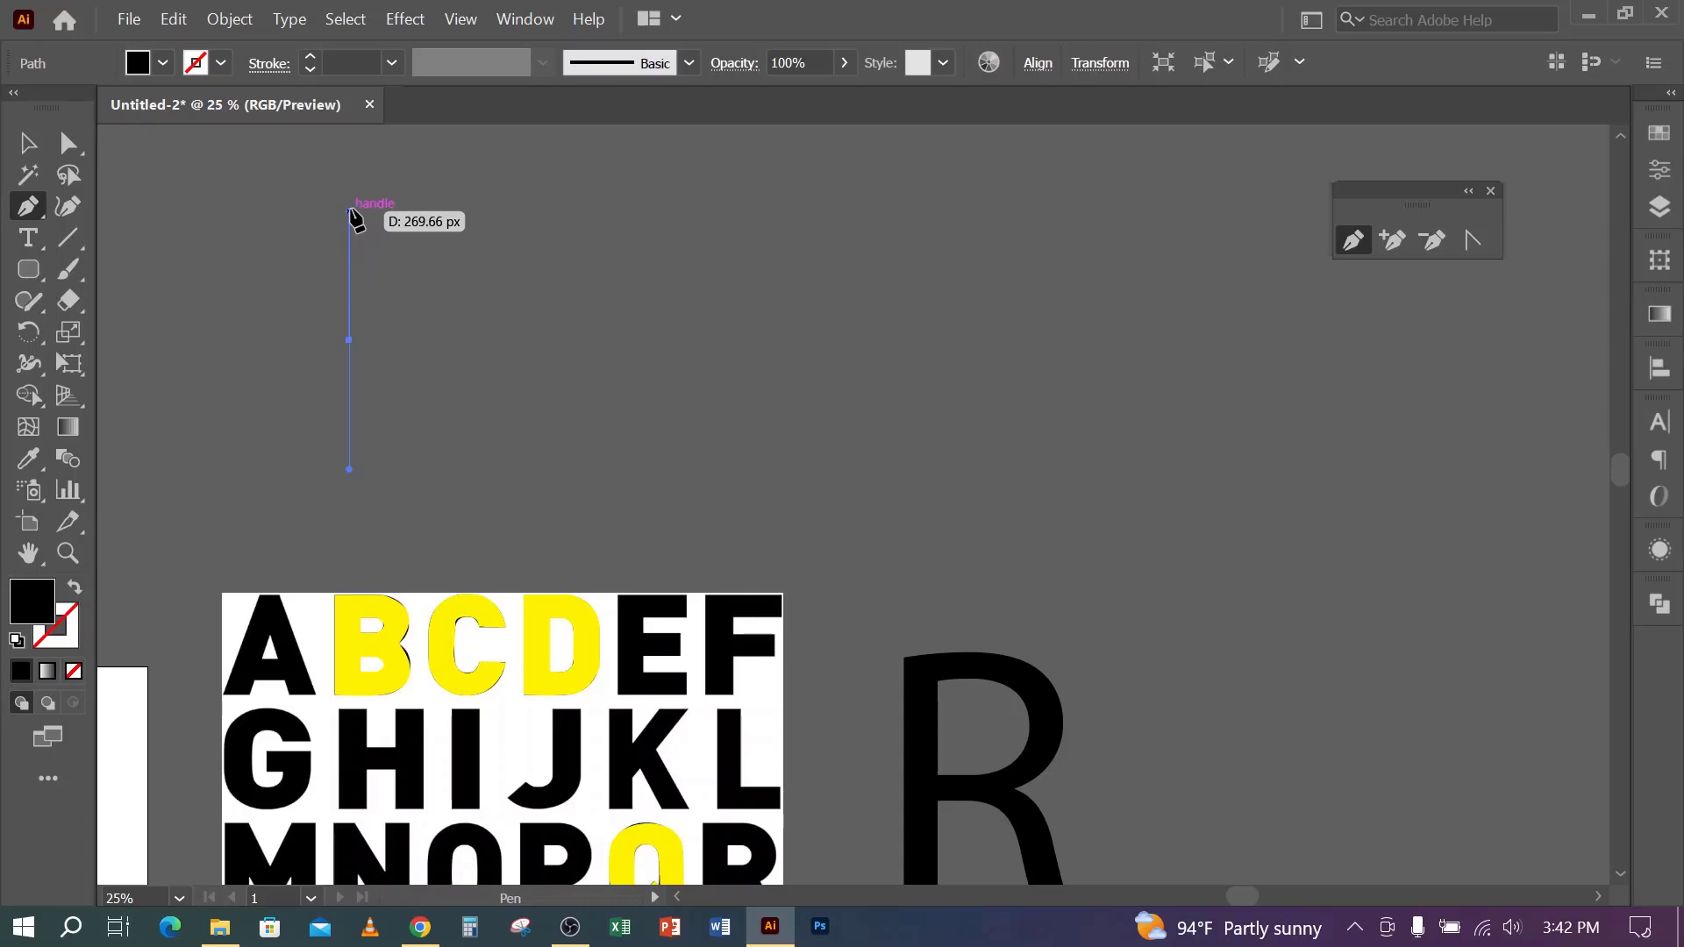
pyautogui.moveTo(350, 211); pyautogui.dragTo(349, 470)
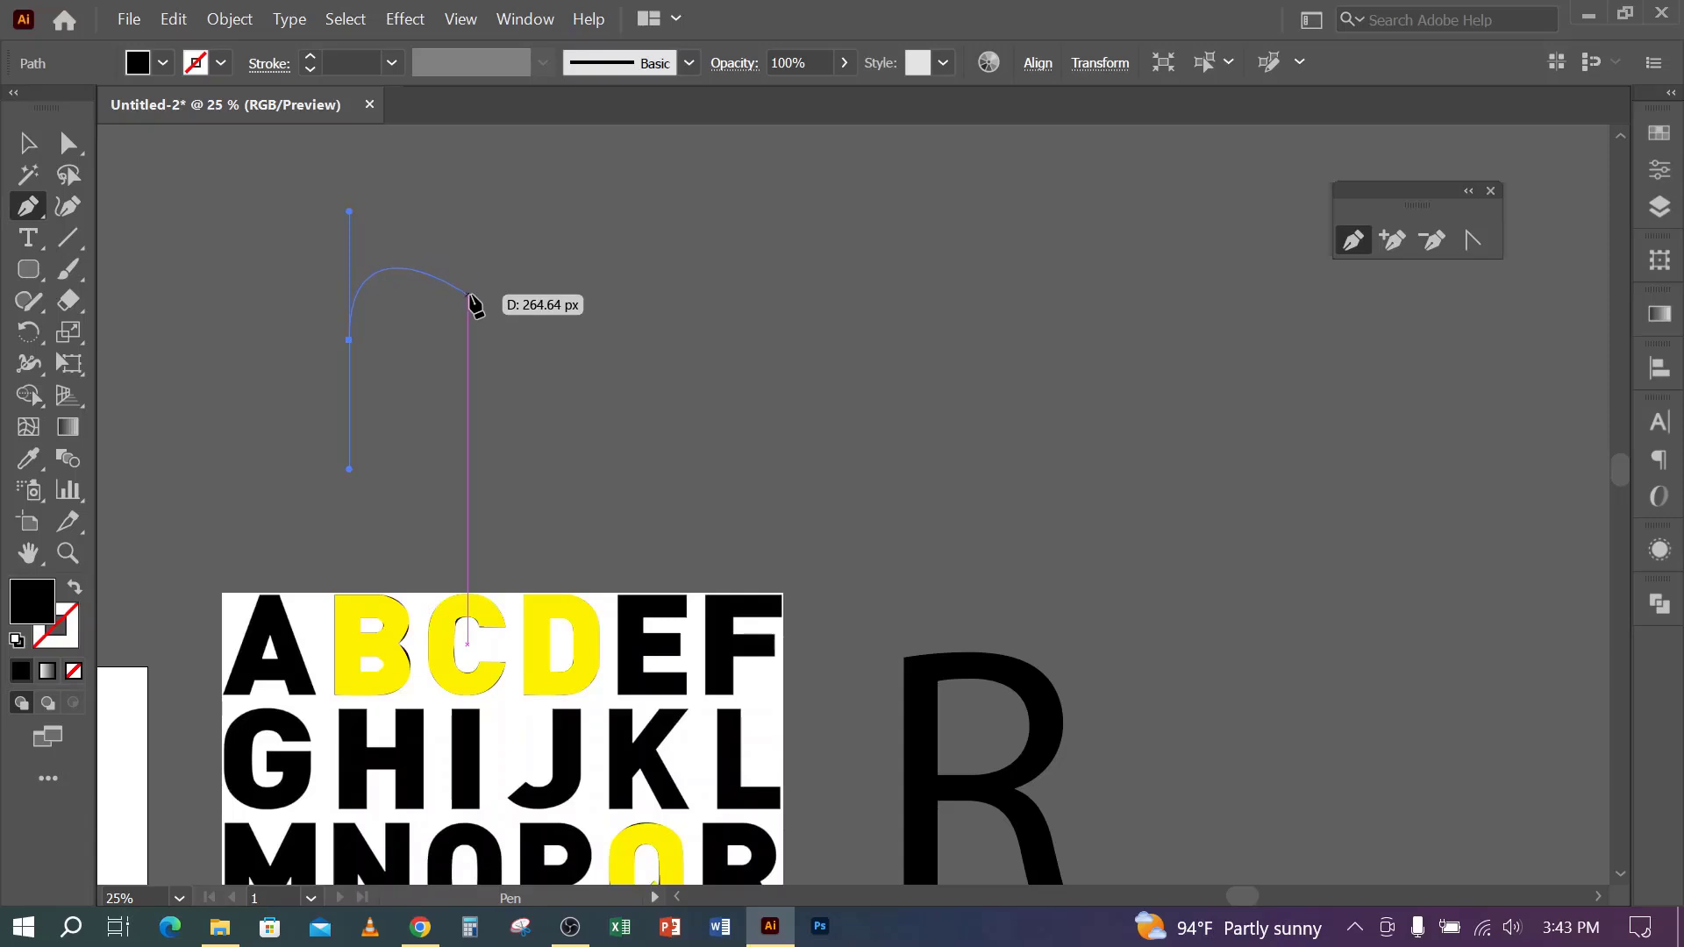
pyautogui.press('Escape')
# - Draw a closed, straight-sided, four-point shape with the Pen tool on the empty canvas above the alphabet image
pyautogui.click(661, 339)
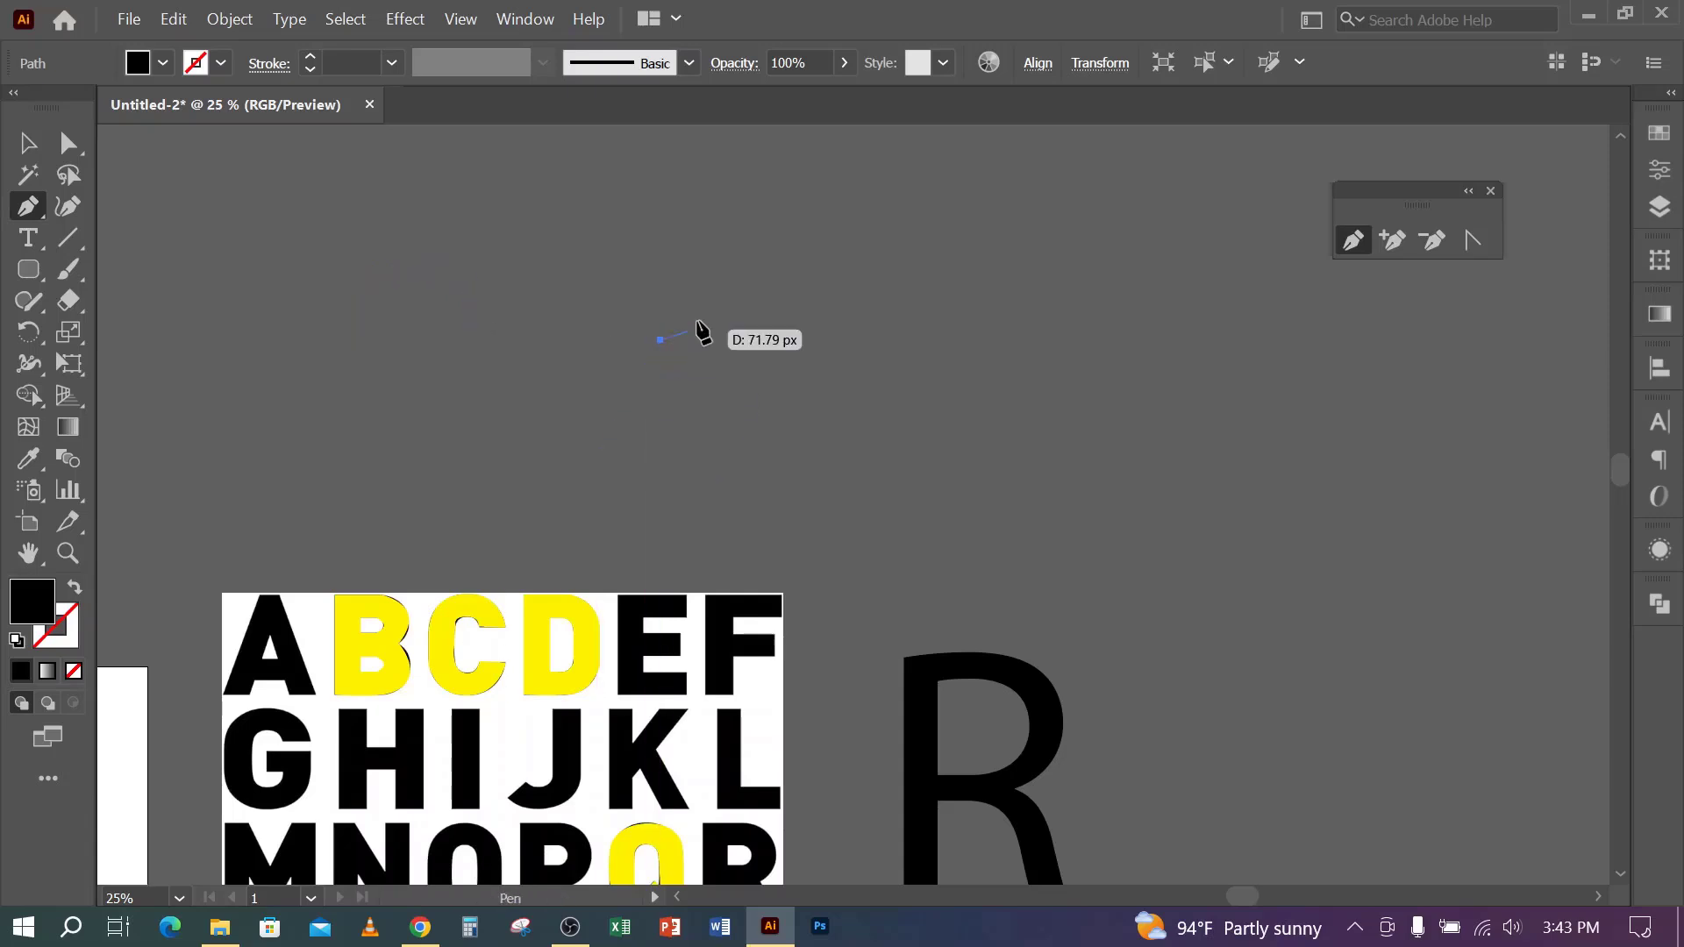
pyautogui.click(775, 215)
pyautogui.click(910, 384)
pyautogui.click(713, 427)
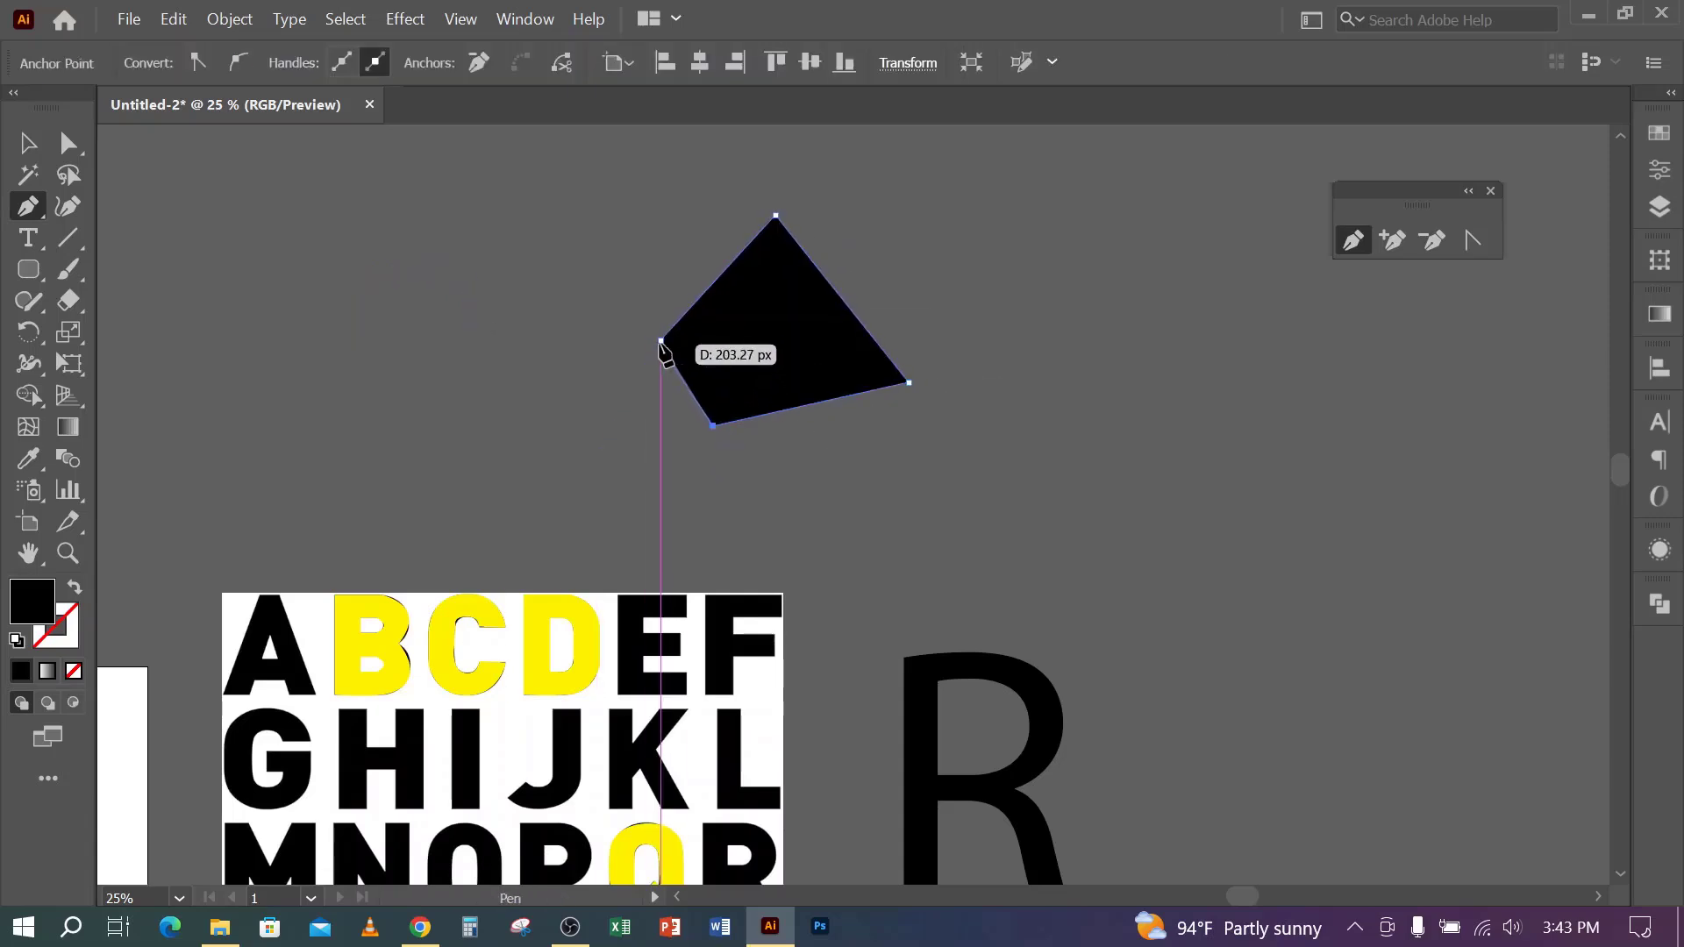
pyautogui.click(660, 340)
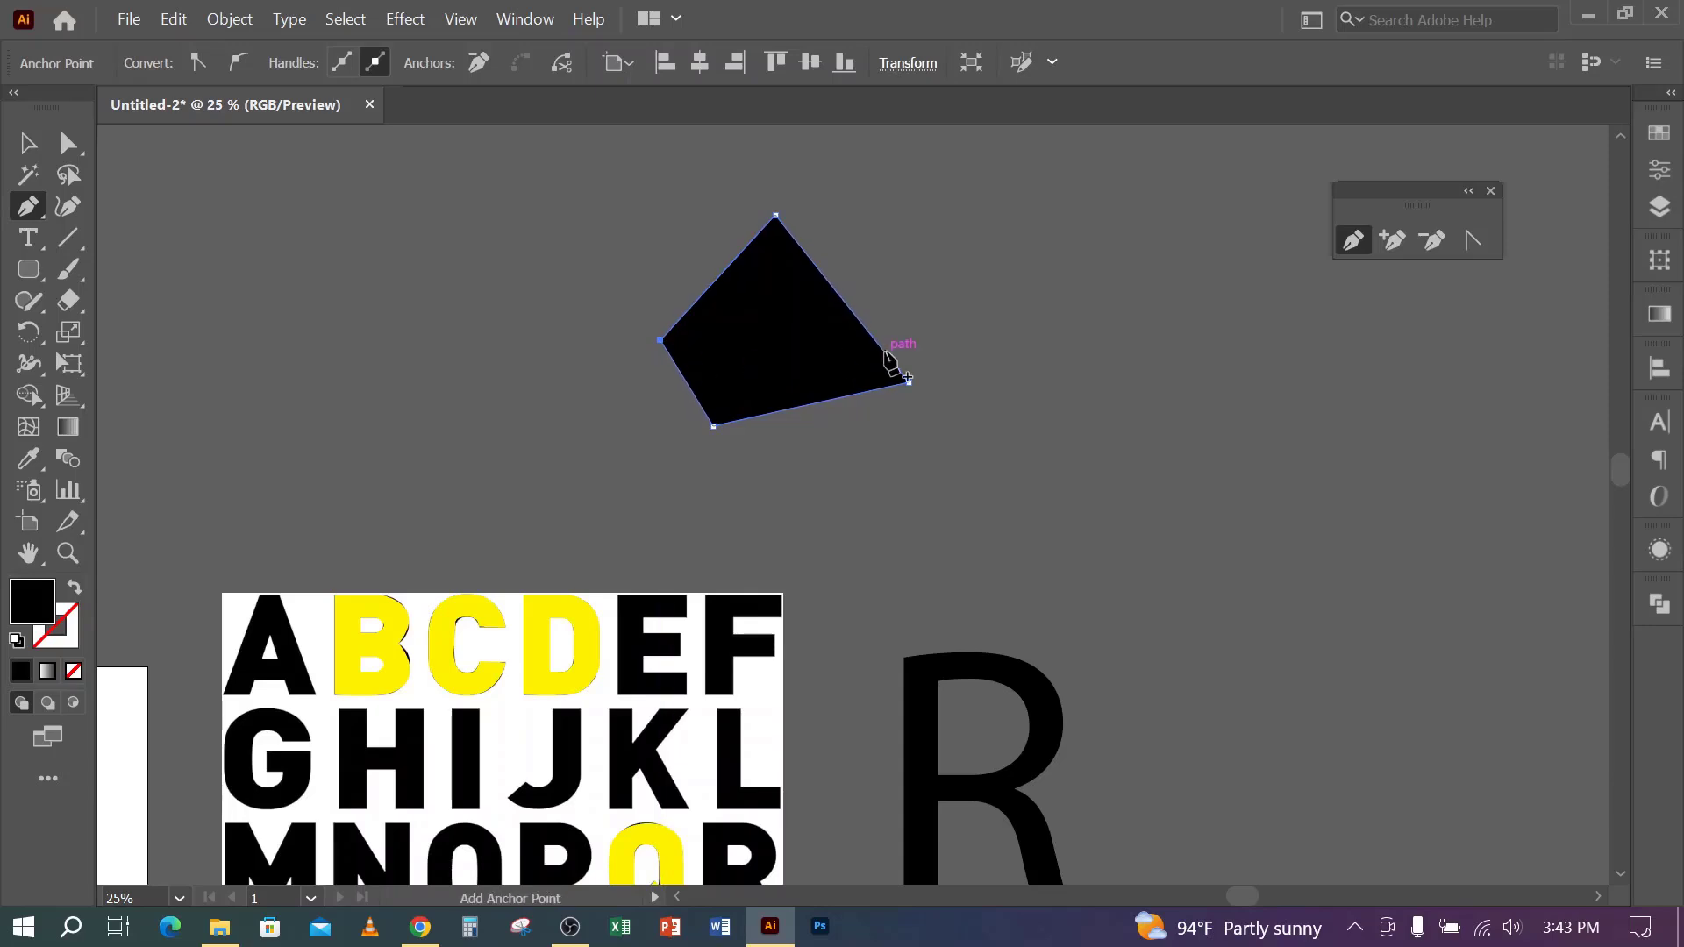
# - Start tracing the alphabet image's R up the stem and along the top edge, swapping to no fill and a black stroke
pyautogui.scroll(3, 549, 447)
pyautogui.scroll(-6, 395, 436)
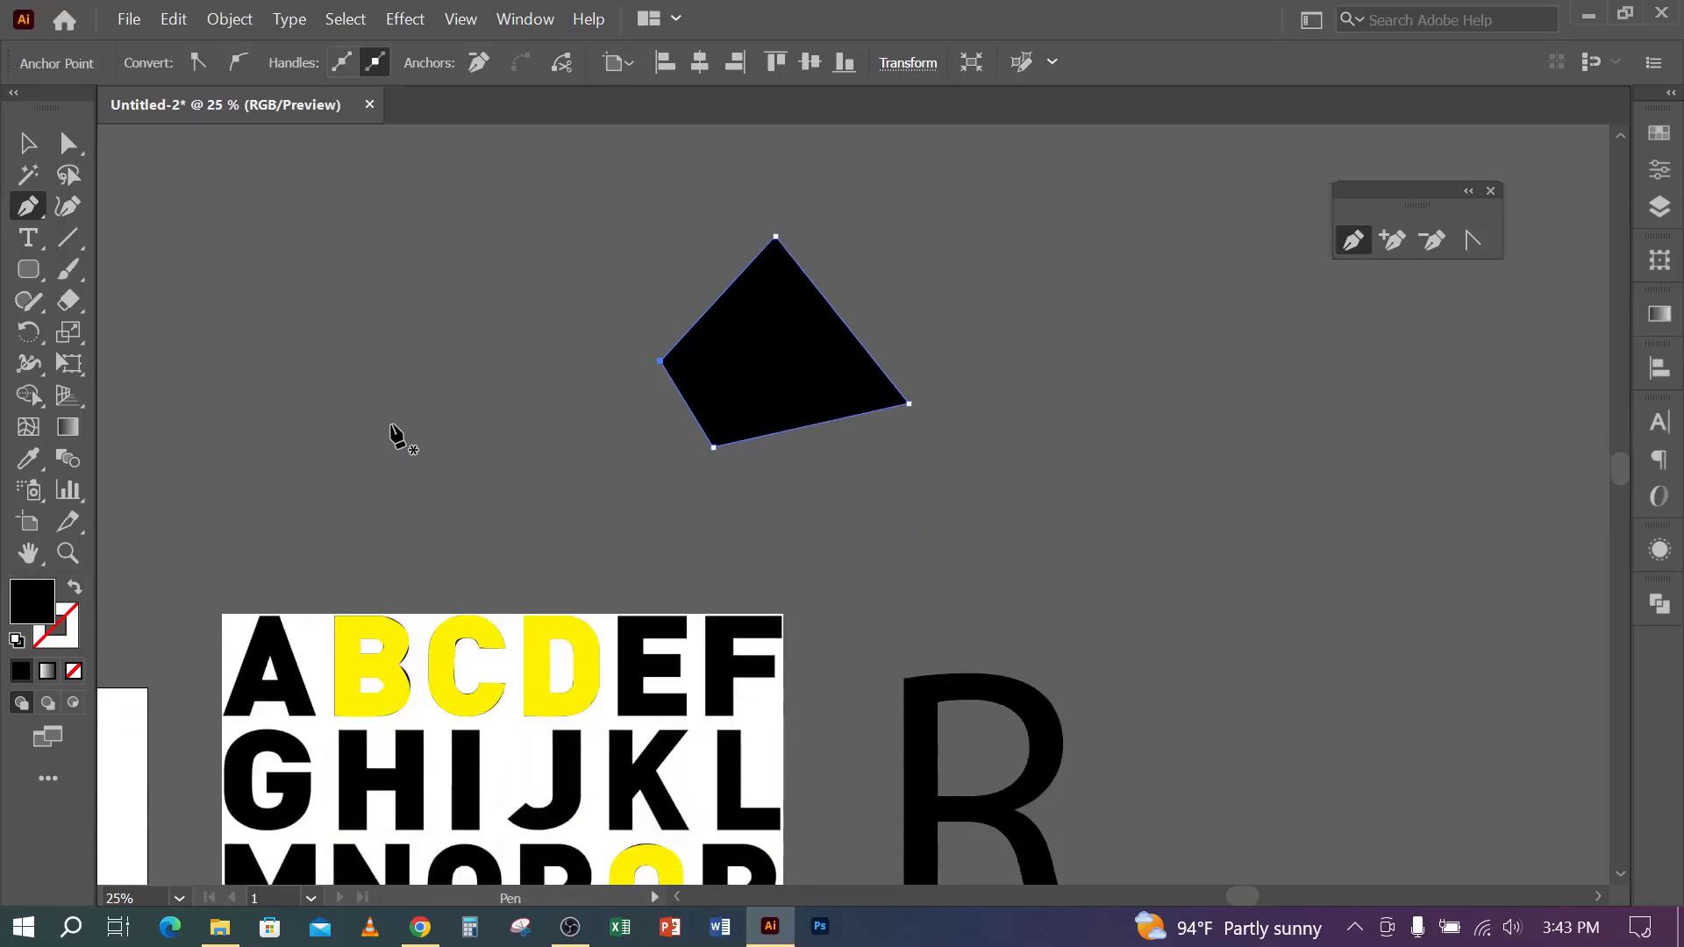
pyautogui.scroll(4, 726, 708)
pyautogui.scroll(2, 702, 614)
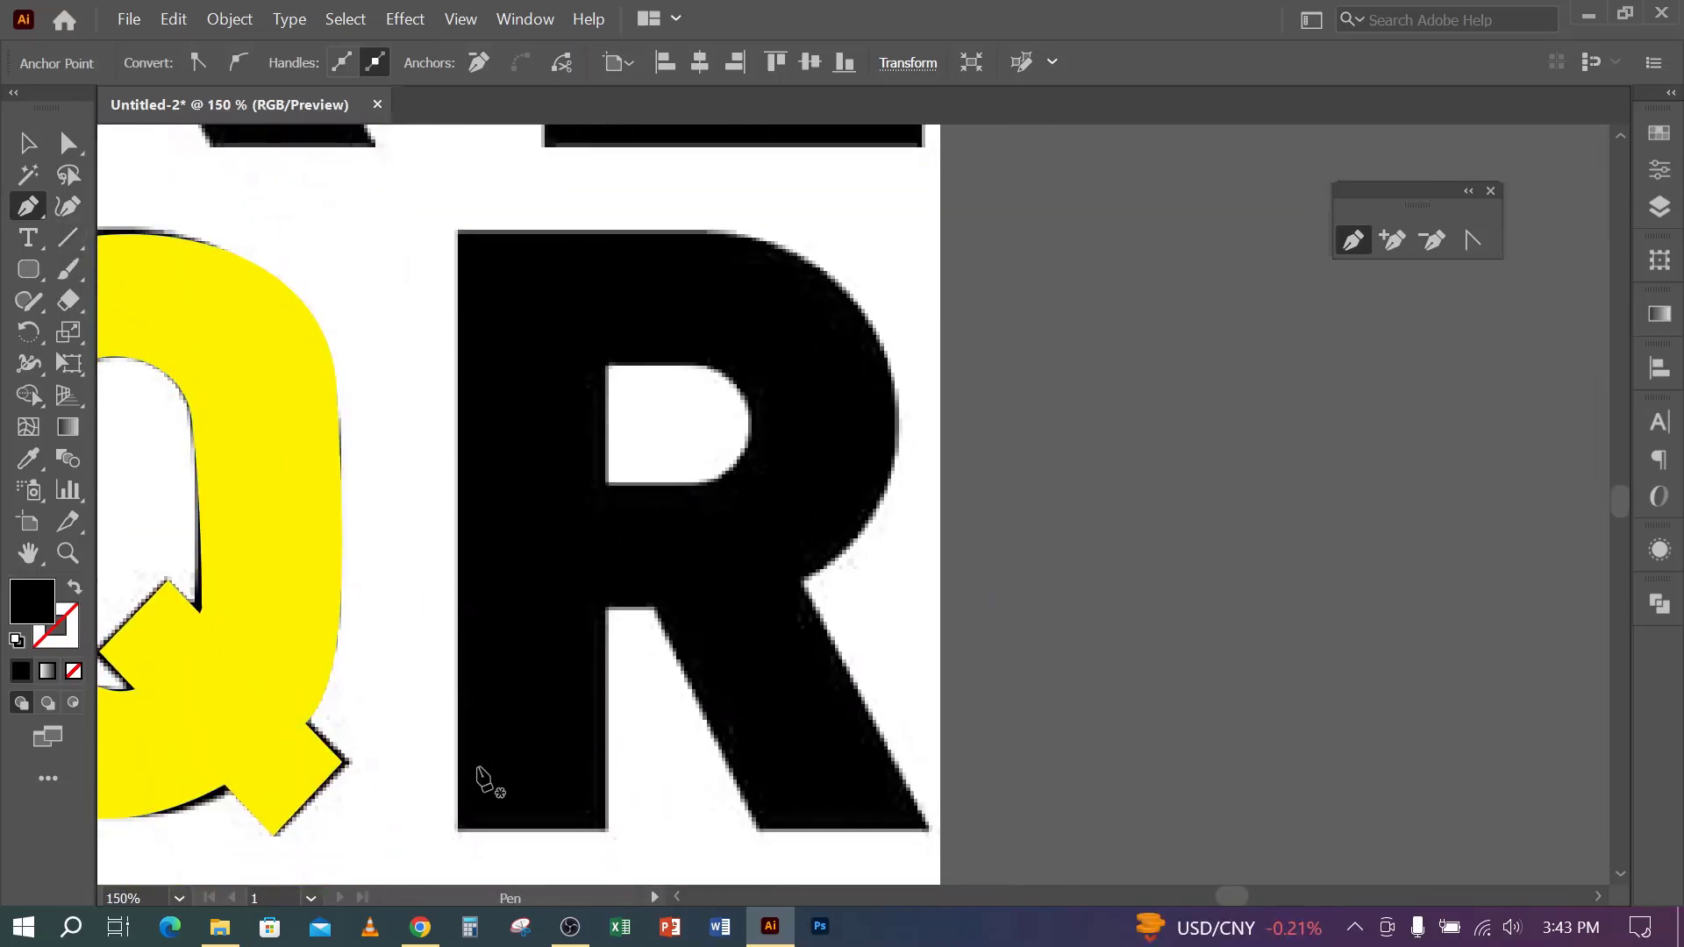
pyautogui.click(460, 829)
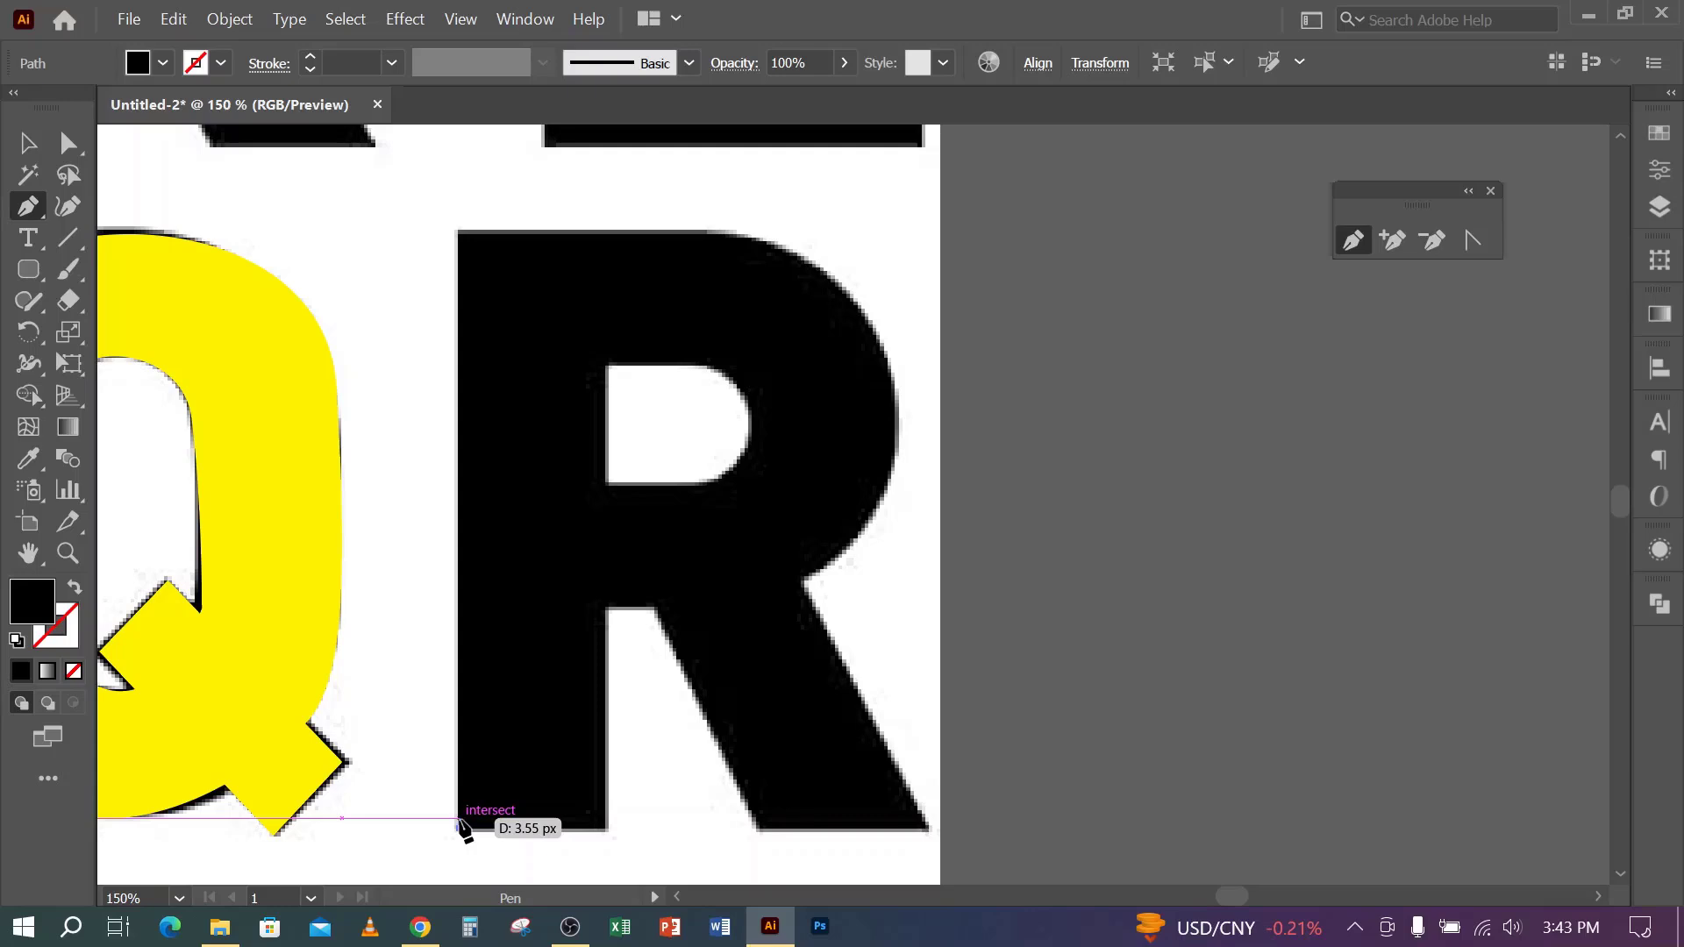
pyautogui.click(460, 233)
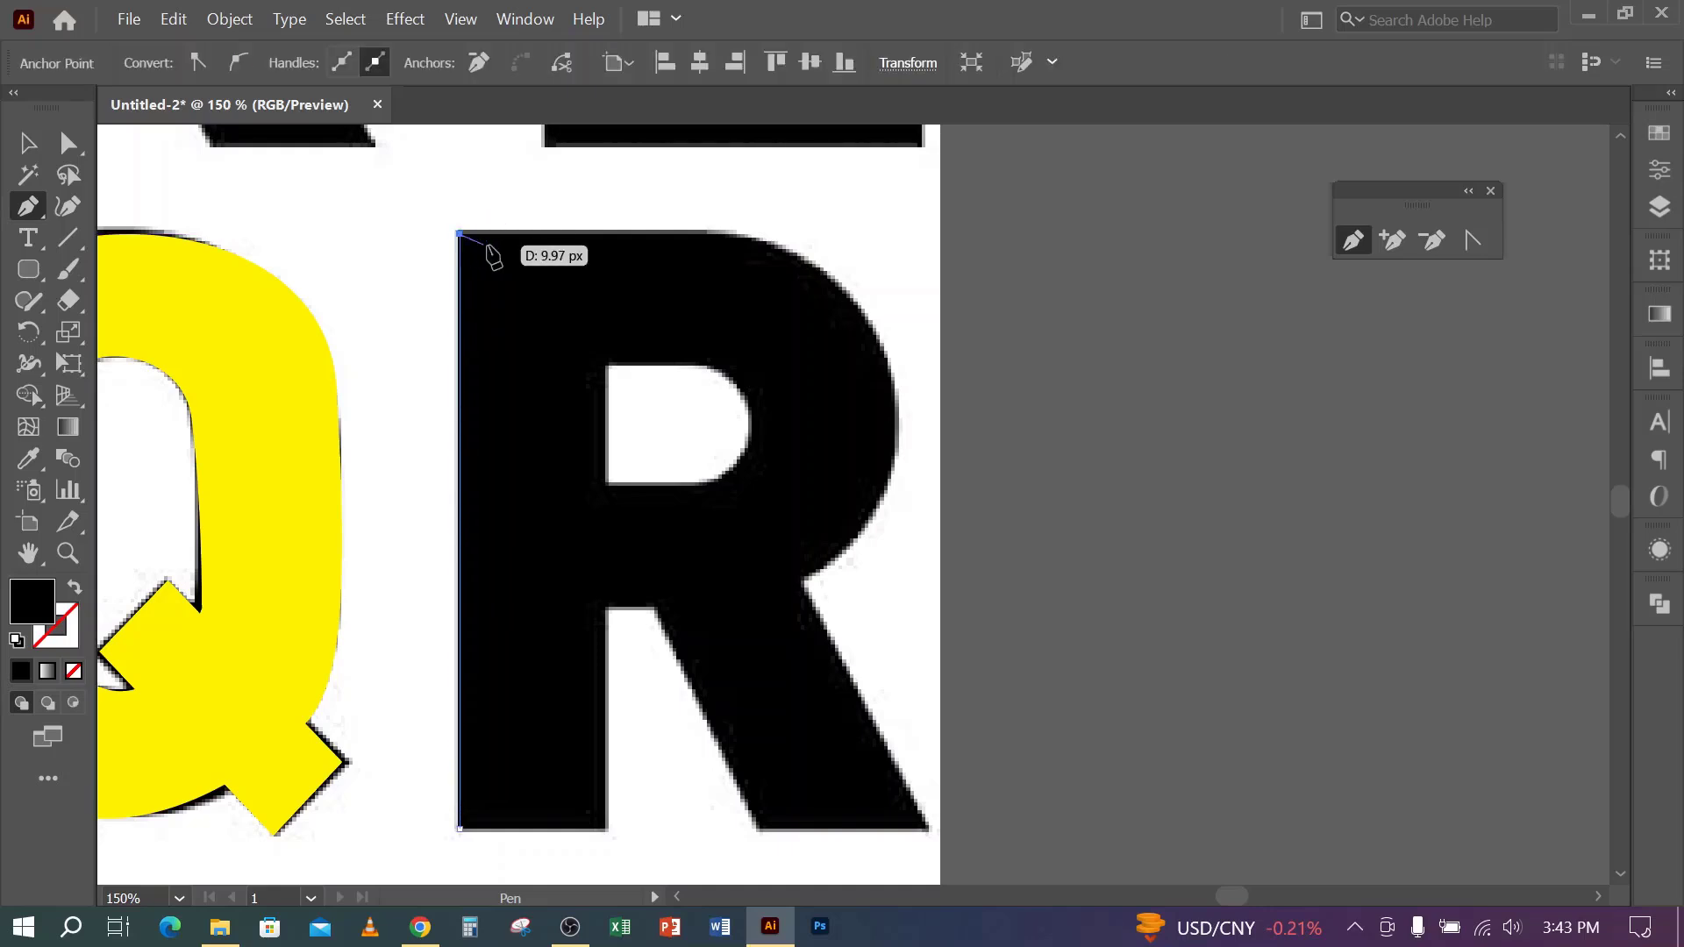
pyautogui.click(712, 234)
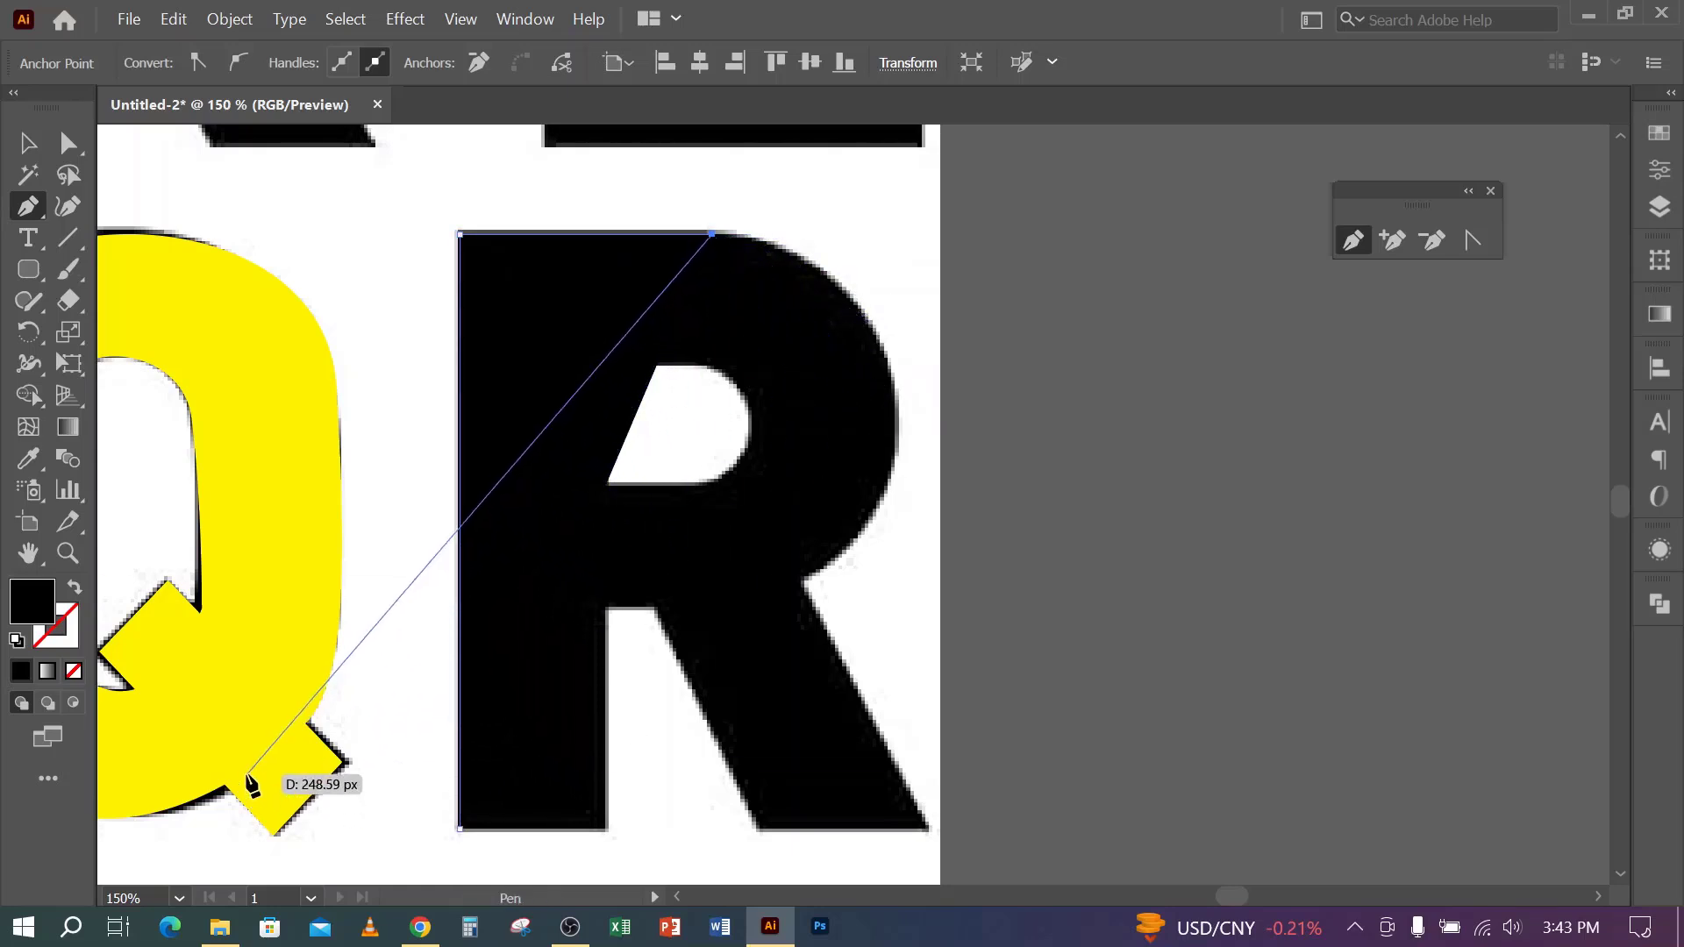
pyautogui.click(76, 587)
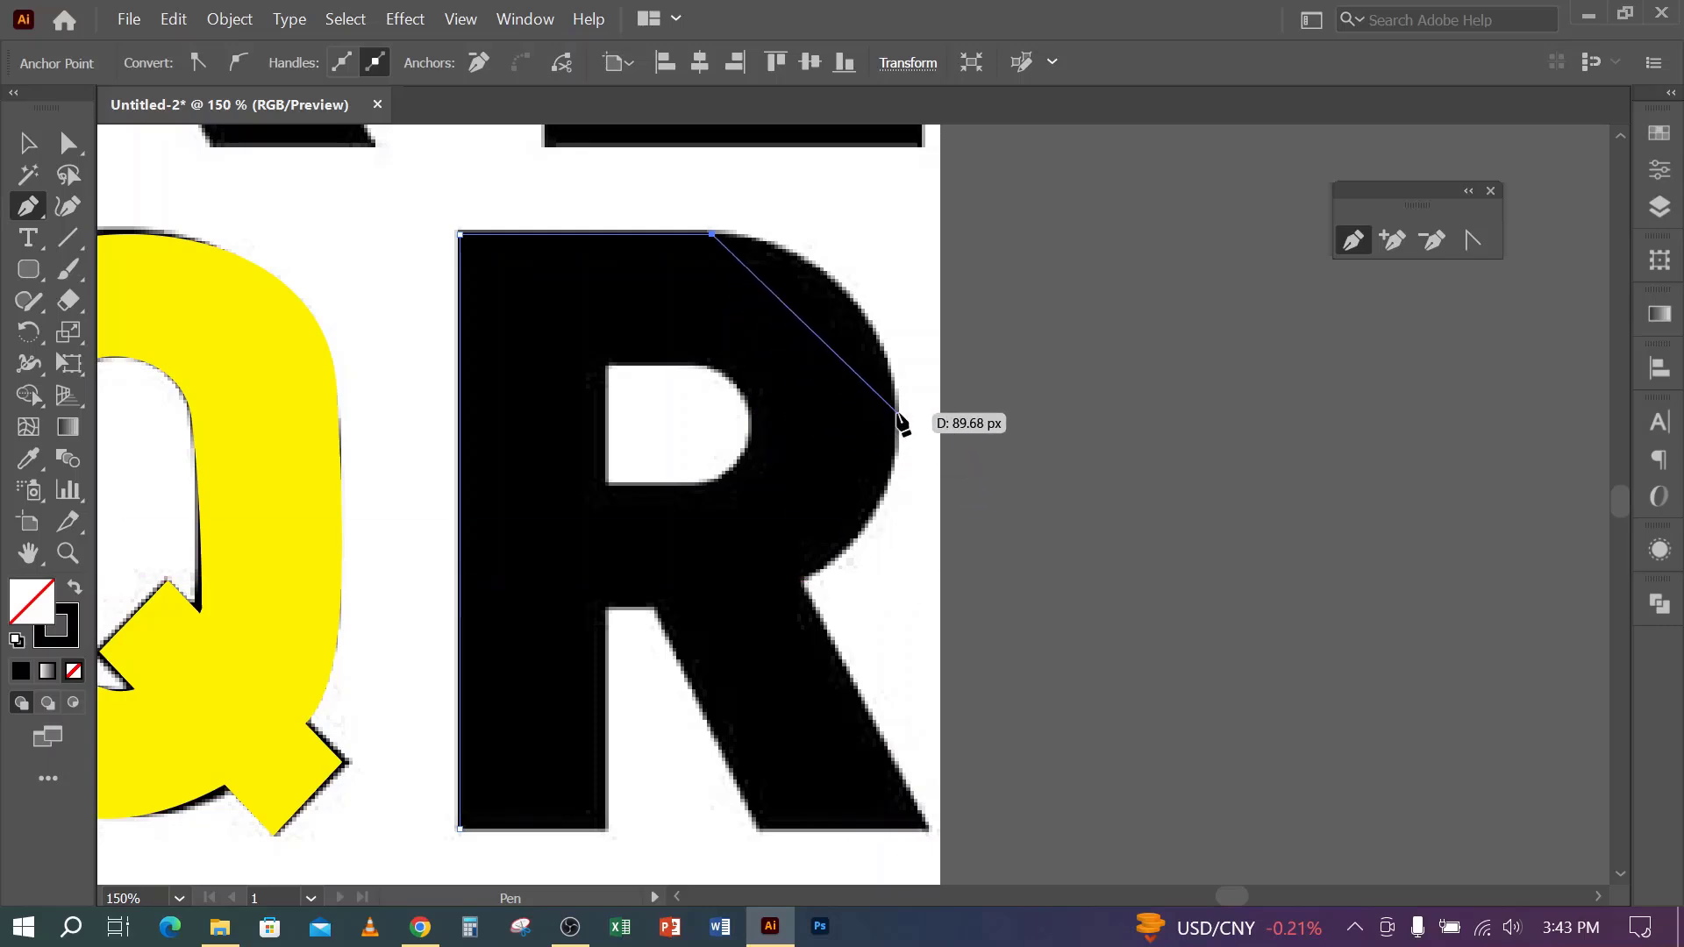
# - Trace the outer curve of the R's bowl through its widest point down to the junction with the diagonal leg
pyautogui.click(897, 409)
pyautogui.moveTo(896, 421); pyautogui.dragTo(888, 574)
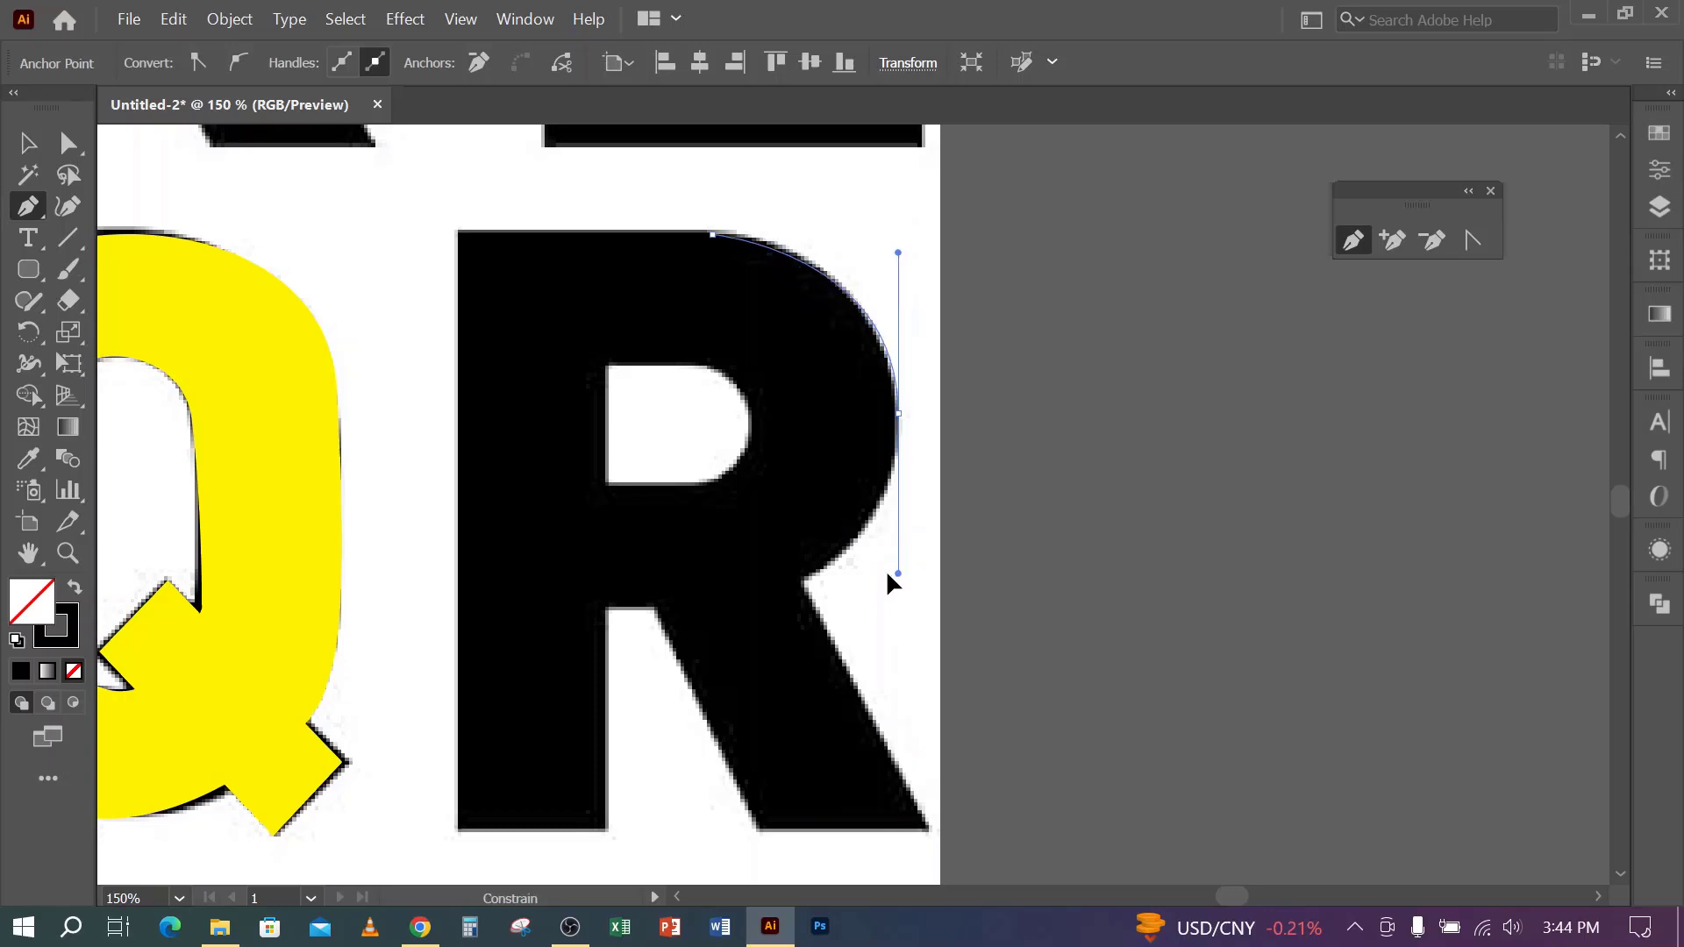
pyautogui.moveTo(888, 575); pyautogui.dragTo(893, 572)
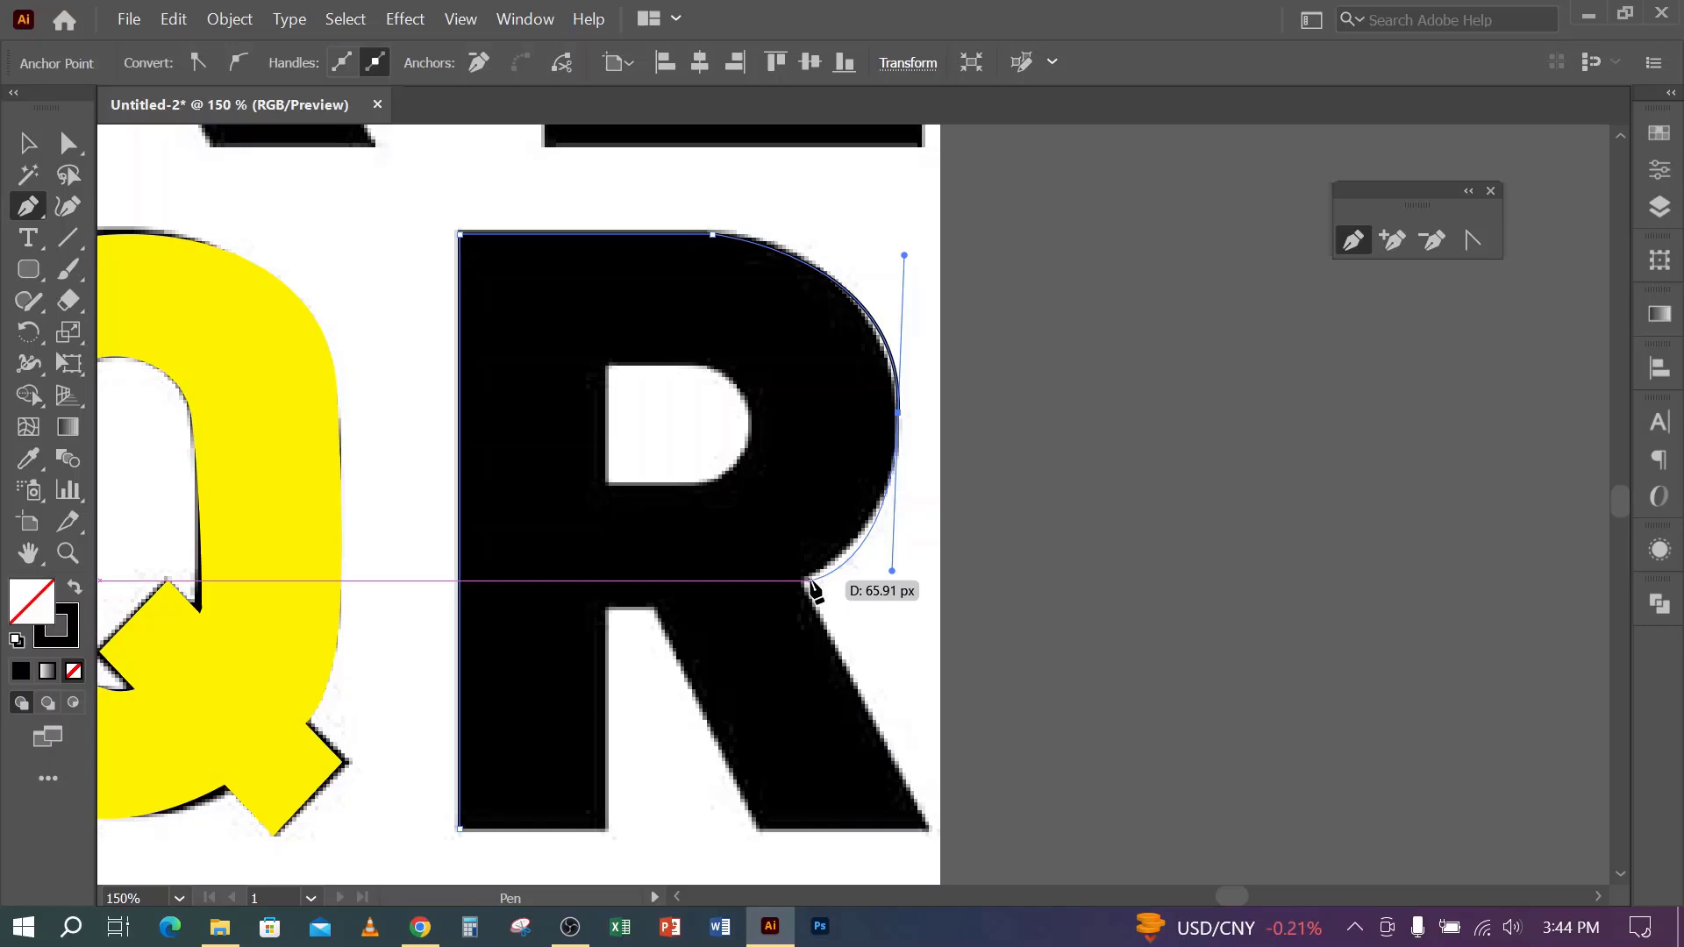
pyautogui.moveTo(801, 583); pyautogui.dragTo(886, 546)
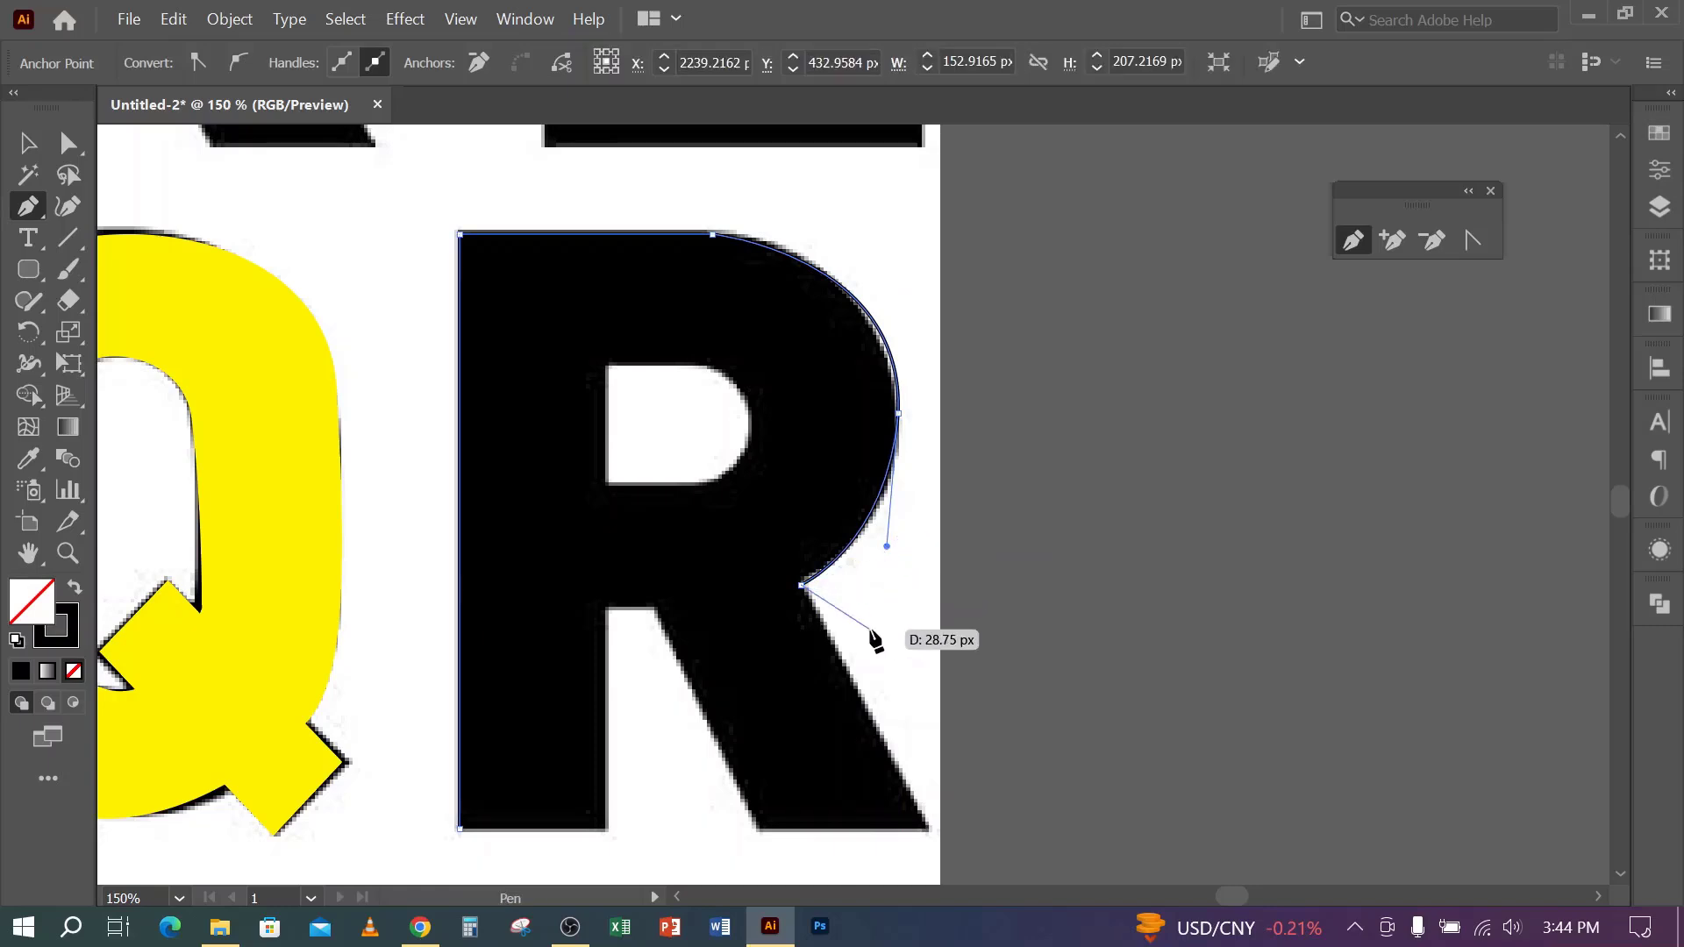
# - Trace the R's diagonal leg, inner notch and stem foot with straight segments and close the outer outline
pyautogui.click(933, 829)
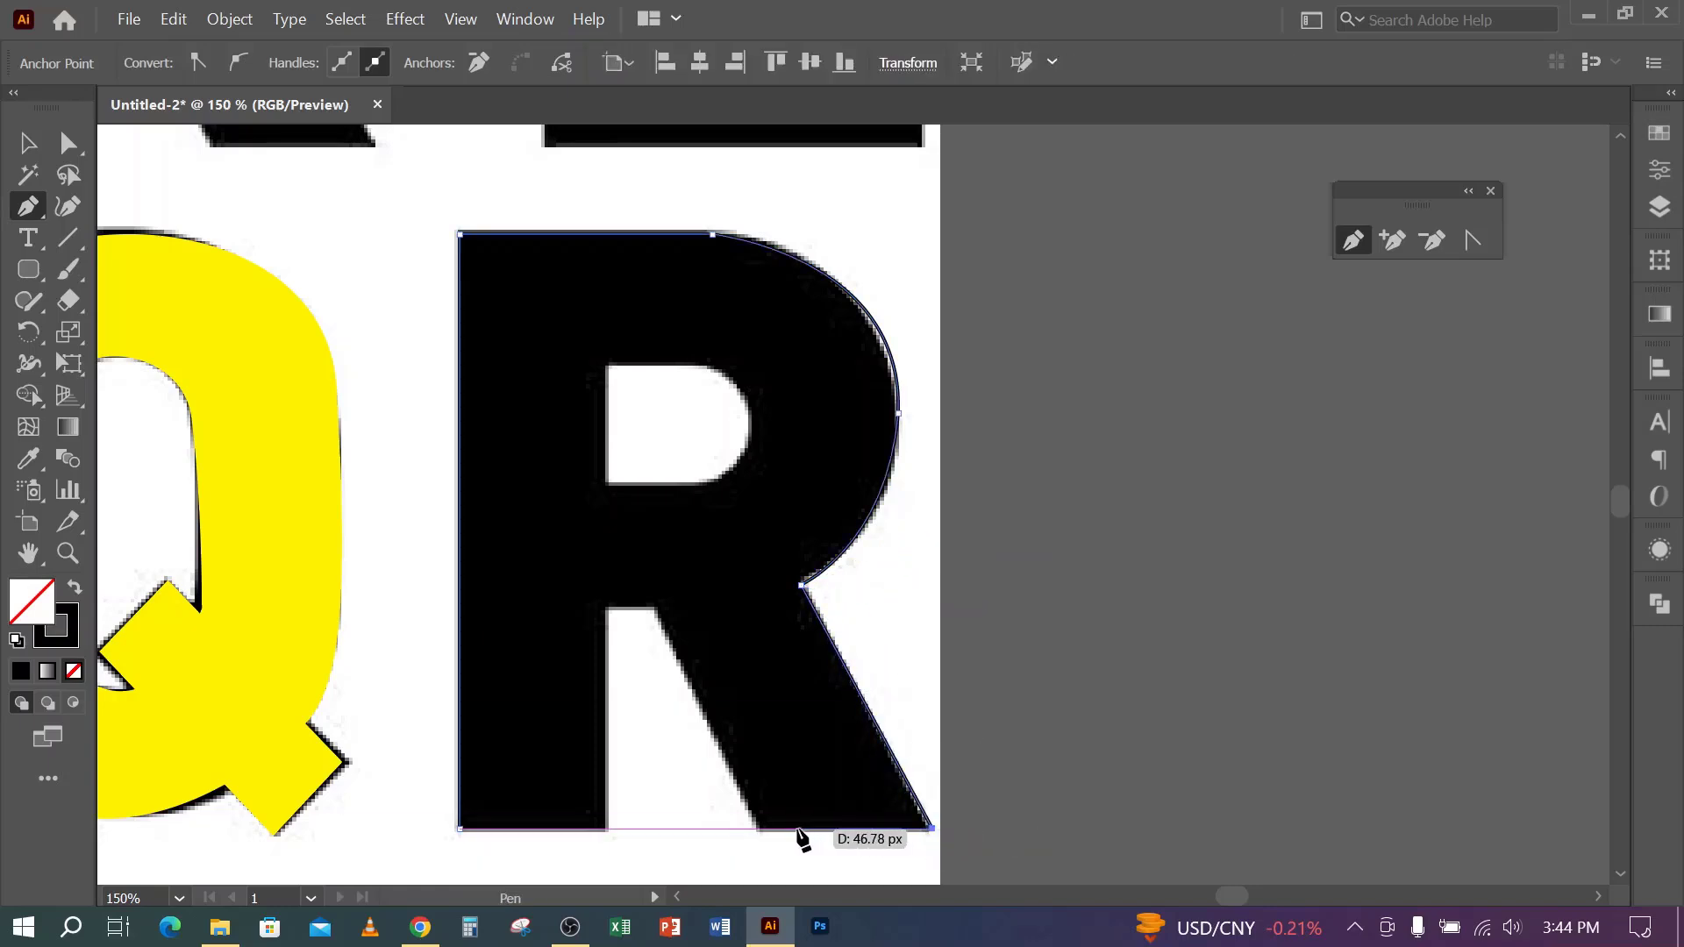
pyautogui.click(762, 833)
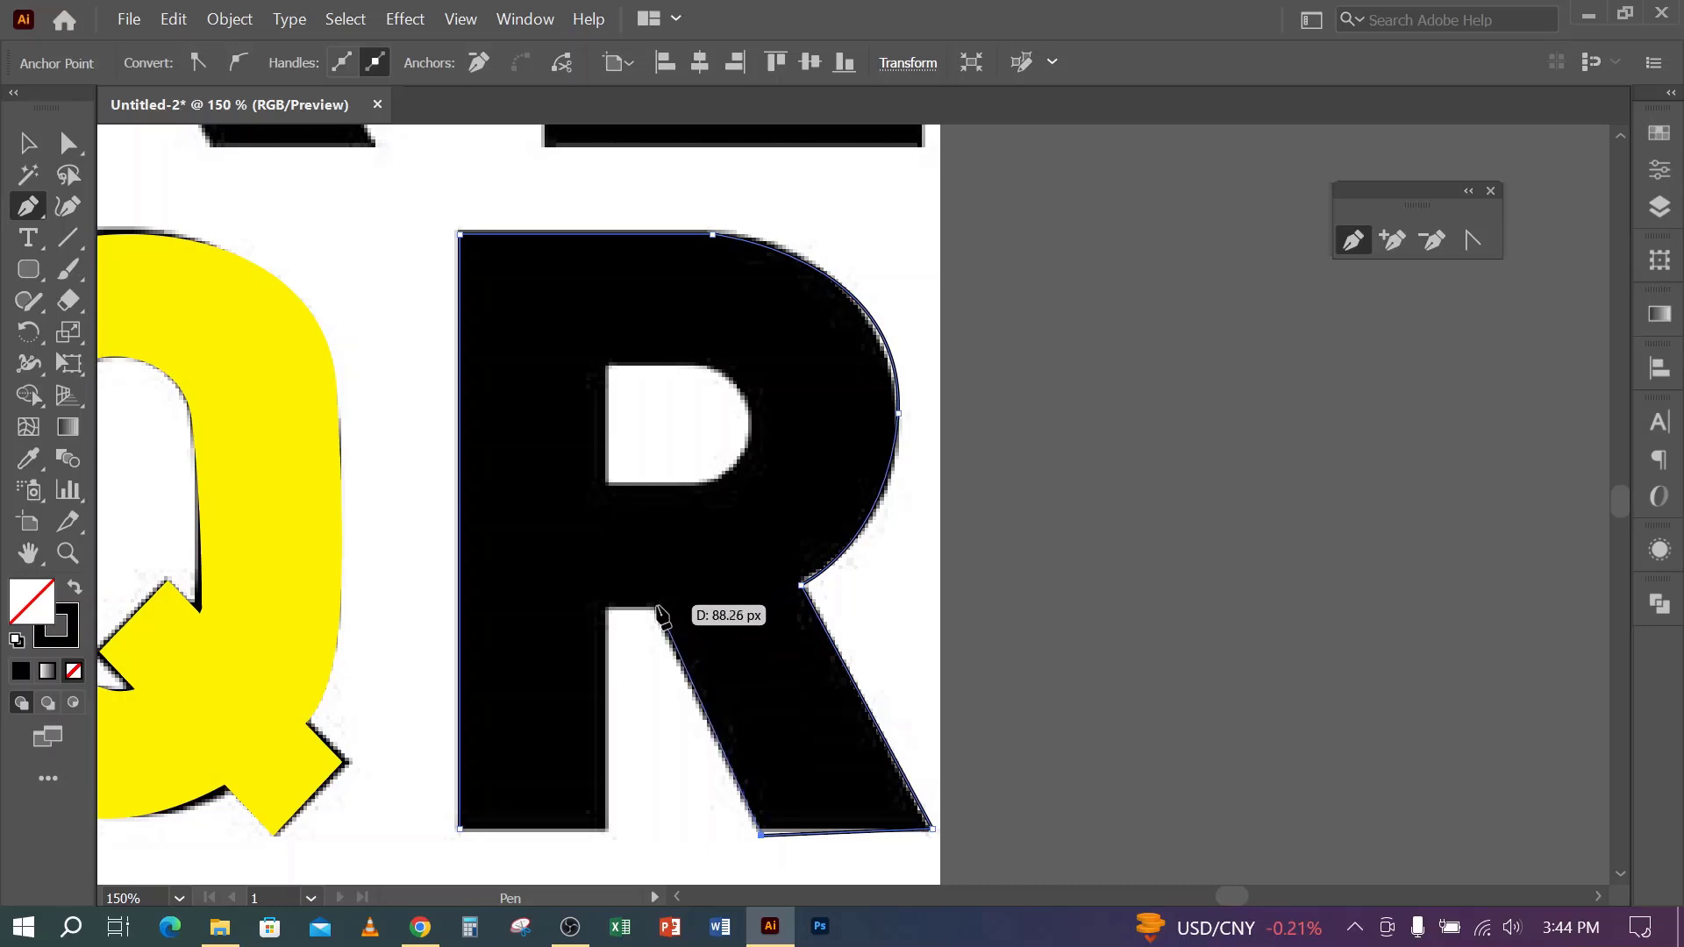
pyautogui.click(656, 606)
pyautogui.click(605, 607)
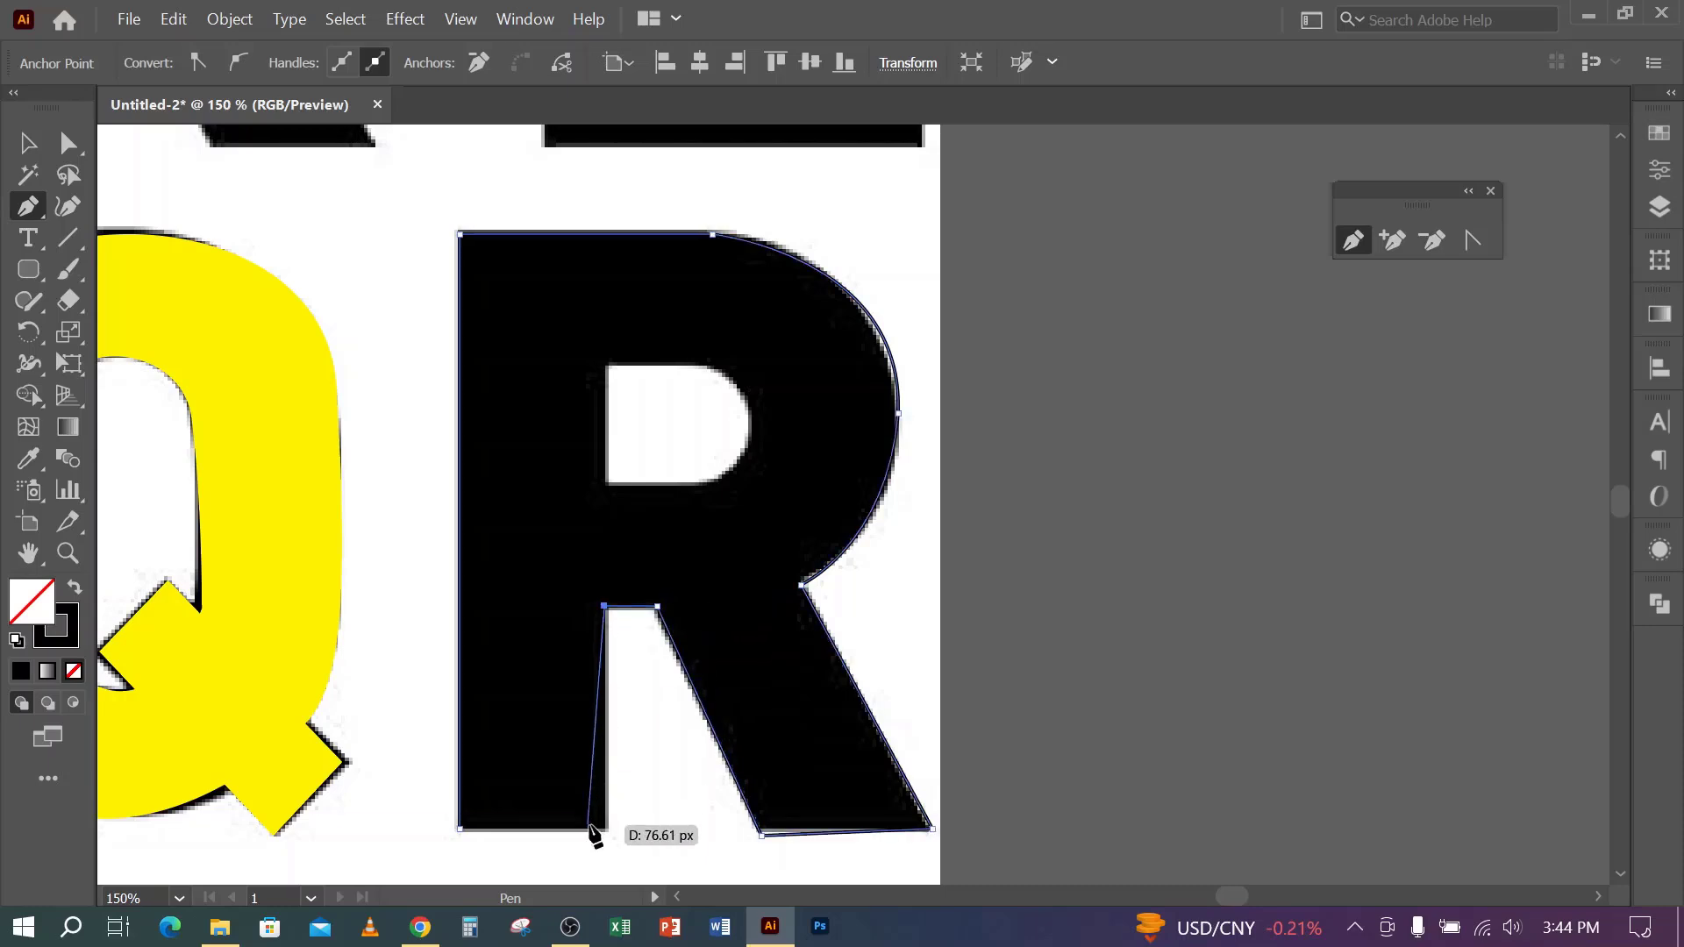
pyautogui.click(606, 830)
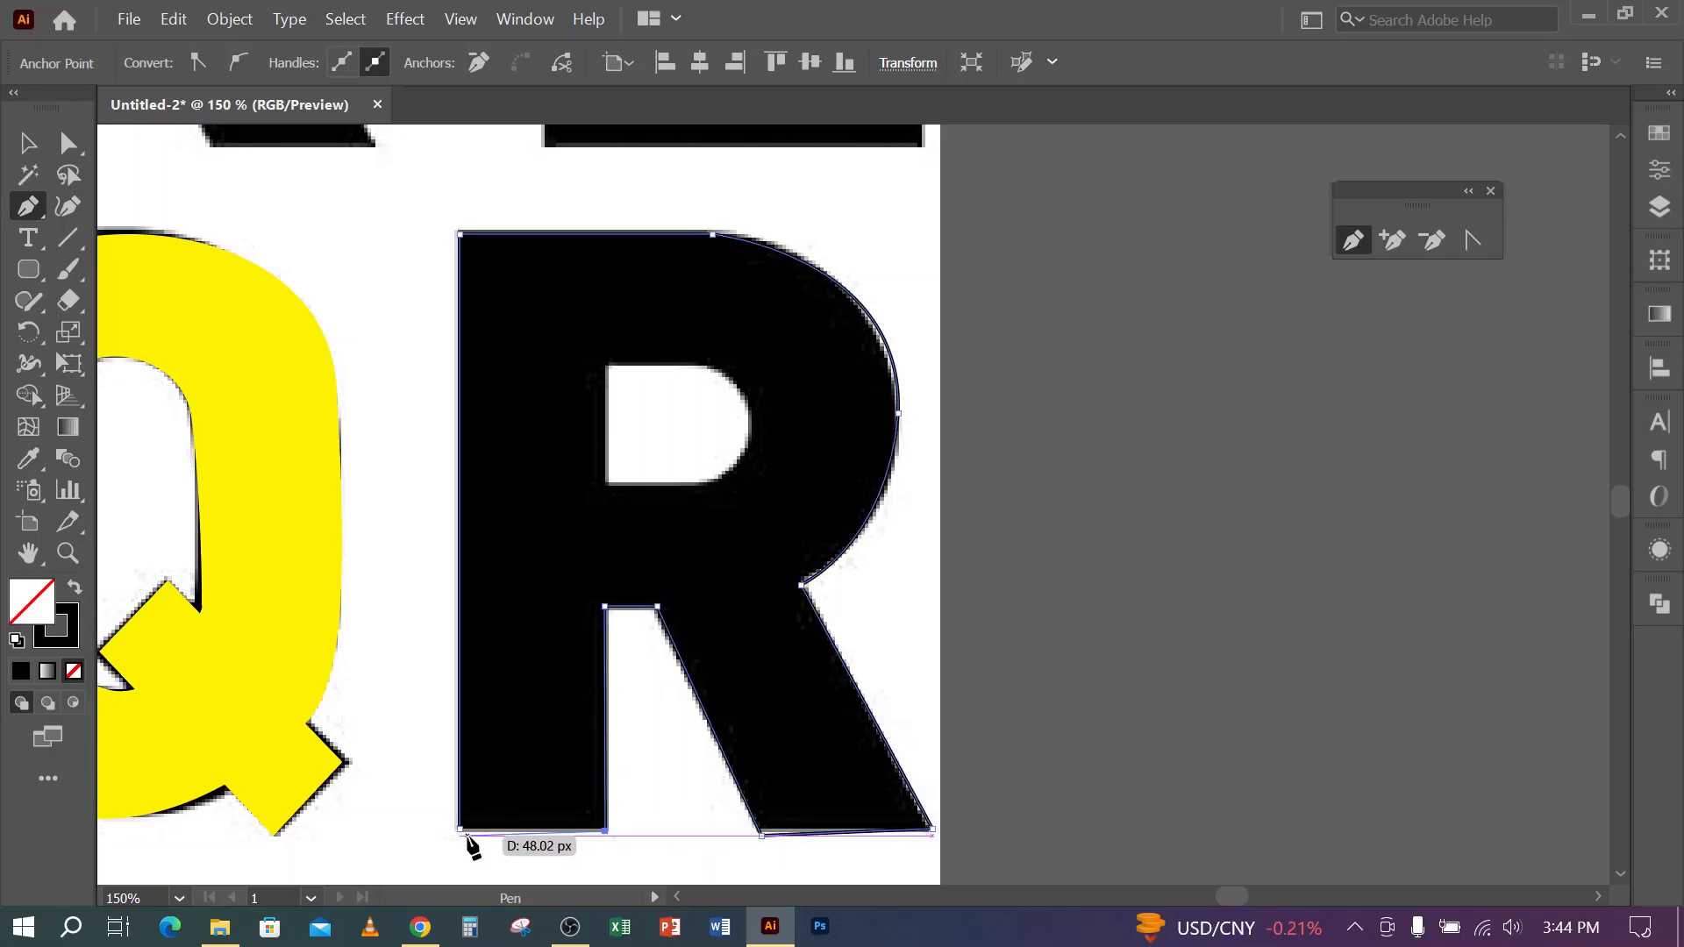
pyautogui.click(458, 829)
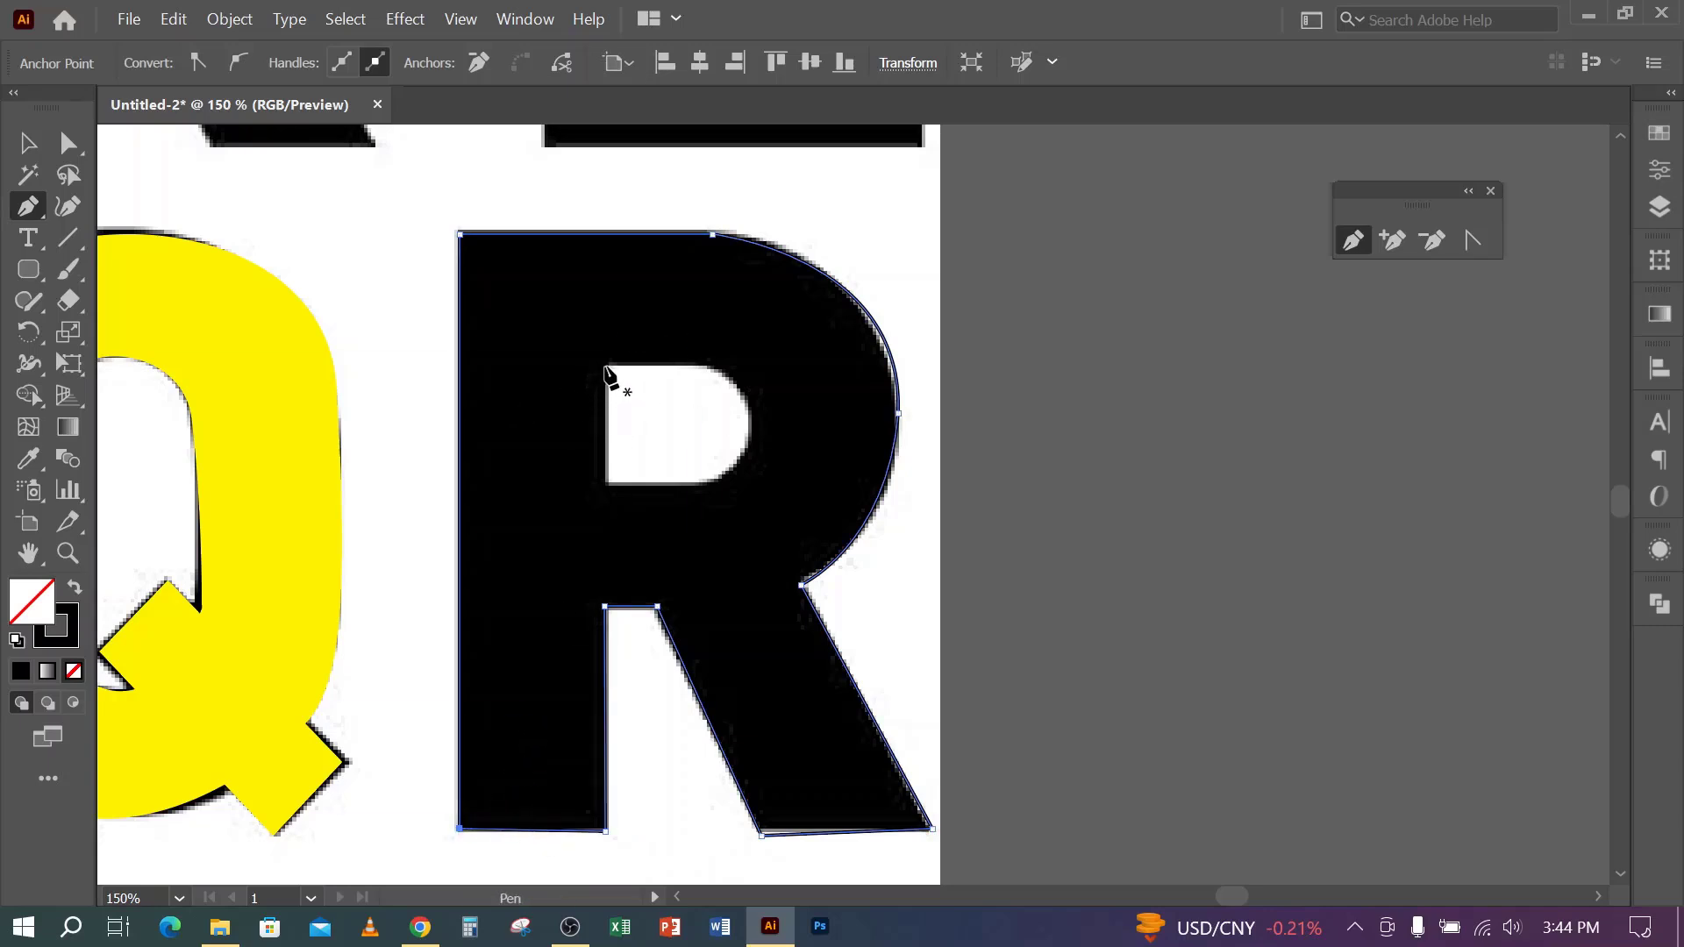
# - Trace the R's inner counter as a separate closed path, with a curve on its rounded side and straight edges elsewhere
pyautogui.click(605, 366)
pyautogui.click(705, 365)
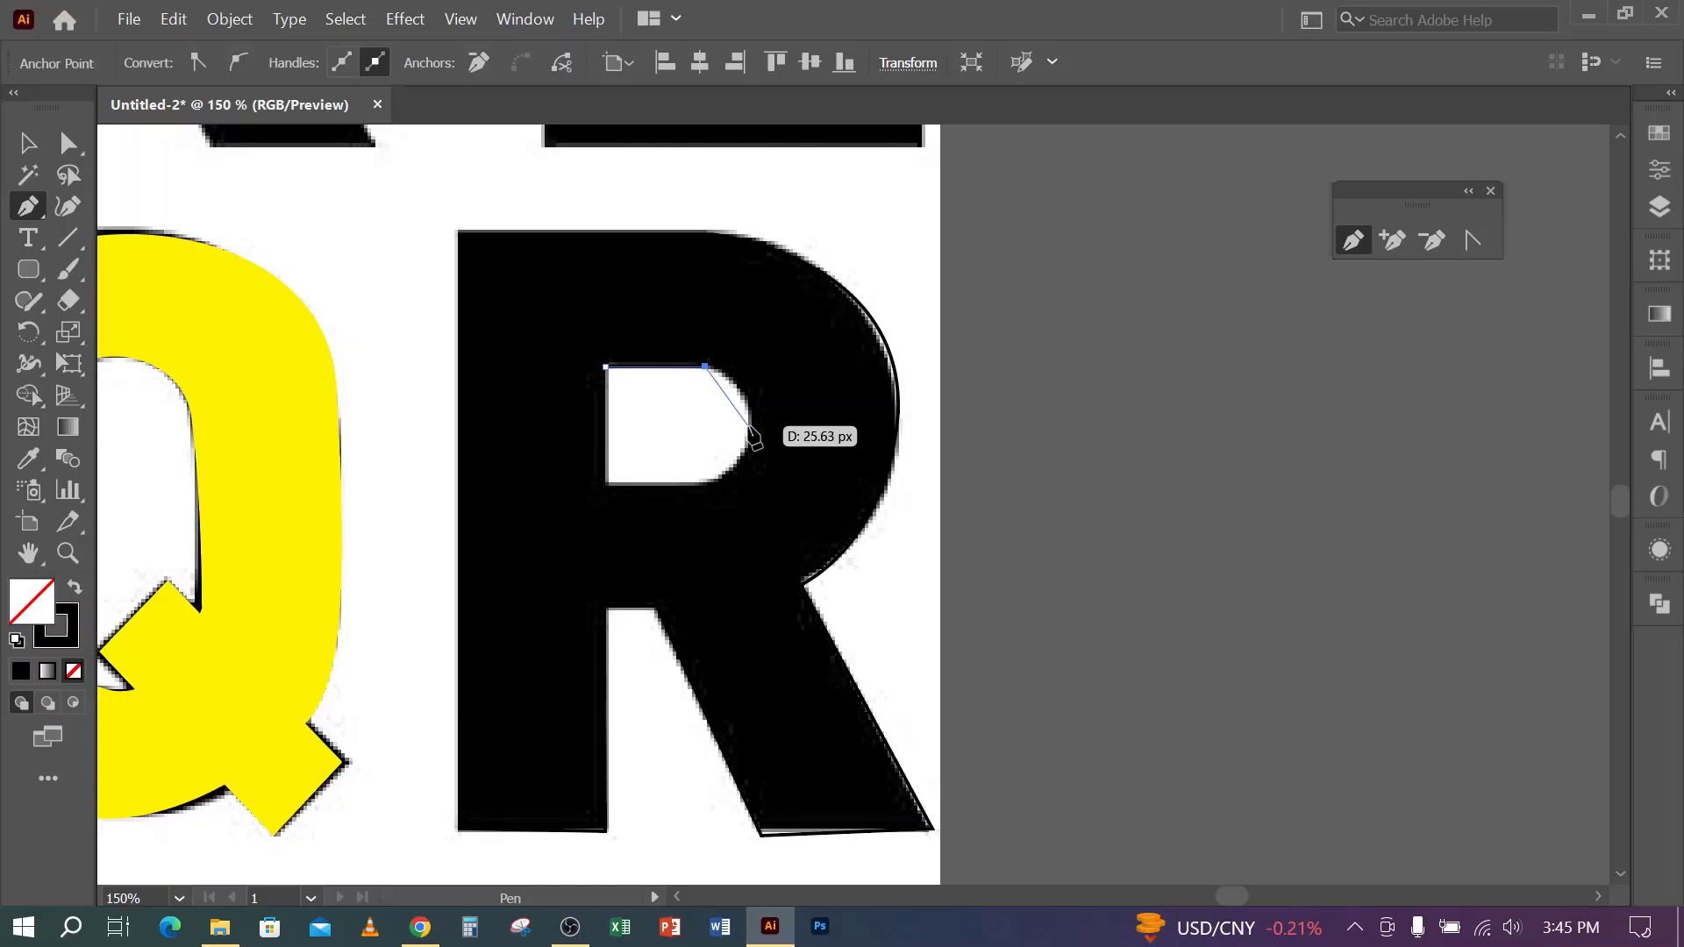
pyautogui.moveTo(749, 420); pyautogui.dragTo(742, 465)
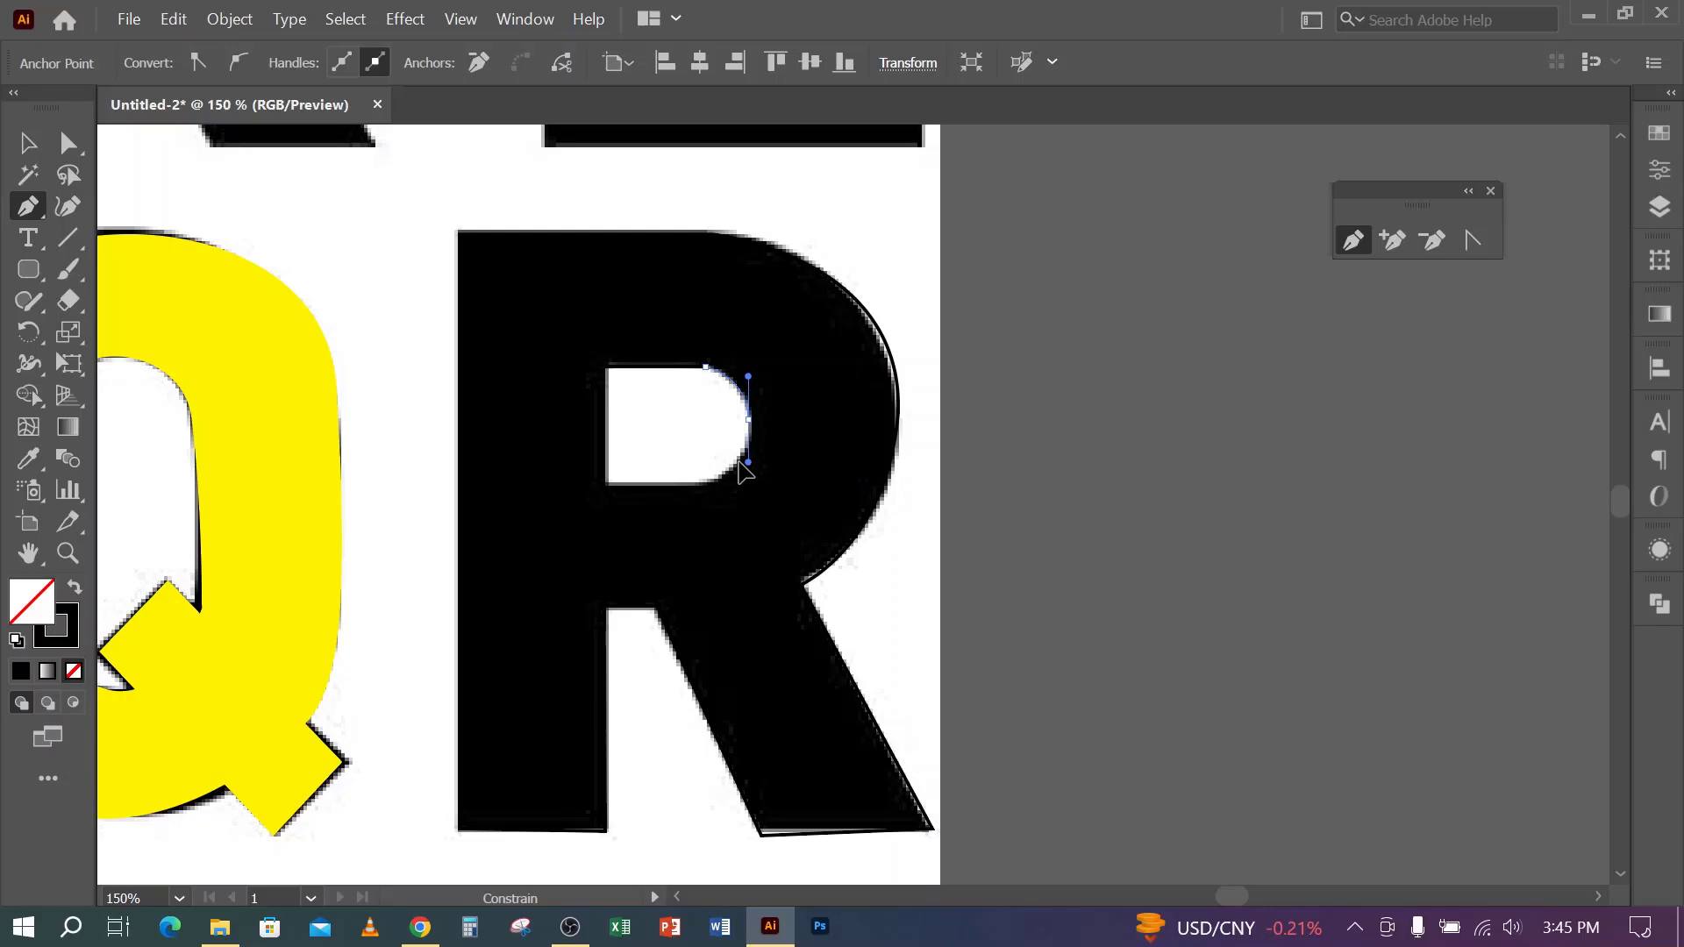
pyautogui.moveTo(744, 472); pyautogui.dragTo(747, 458)
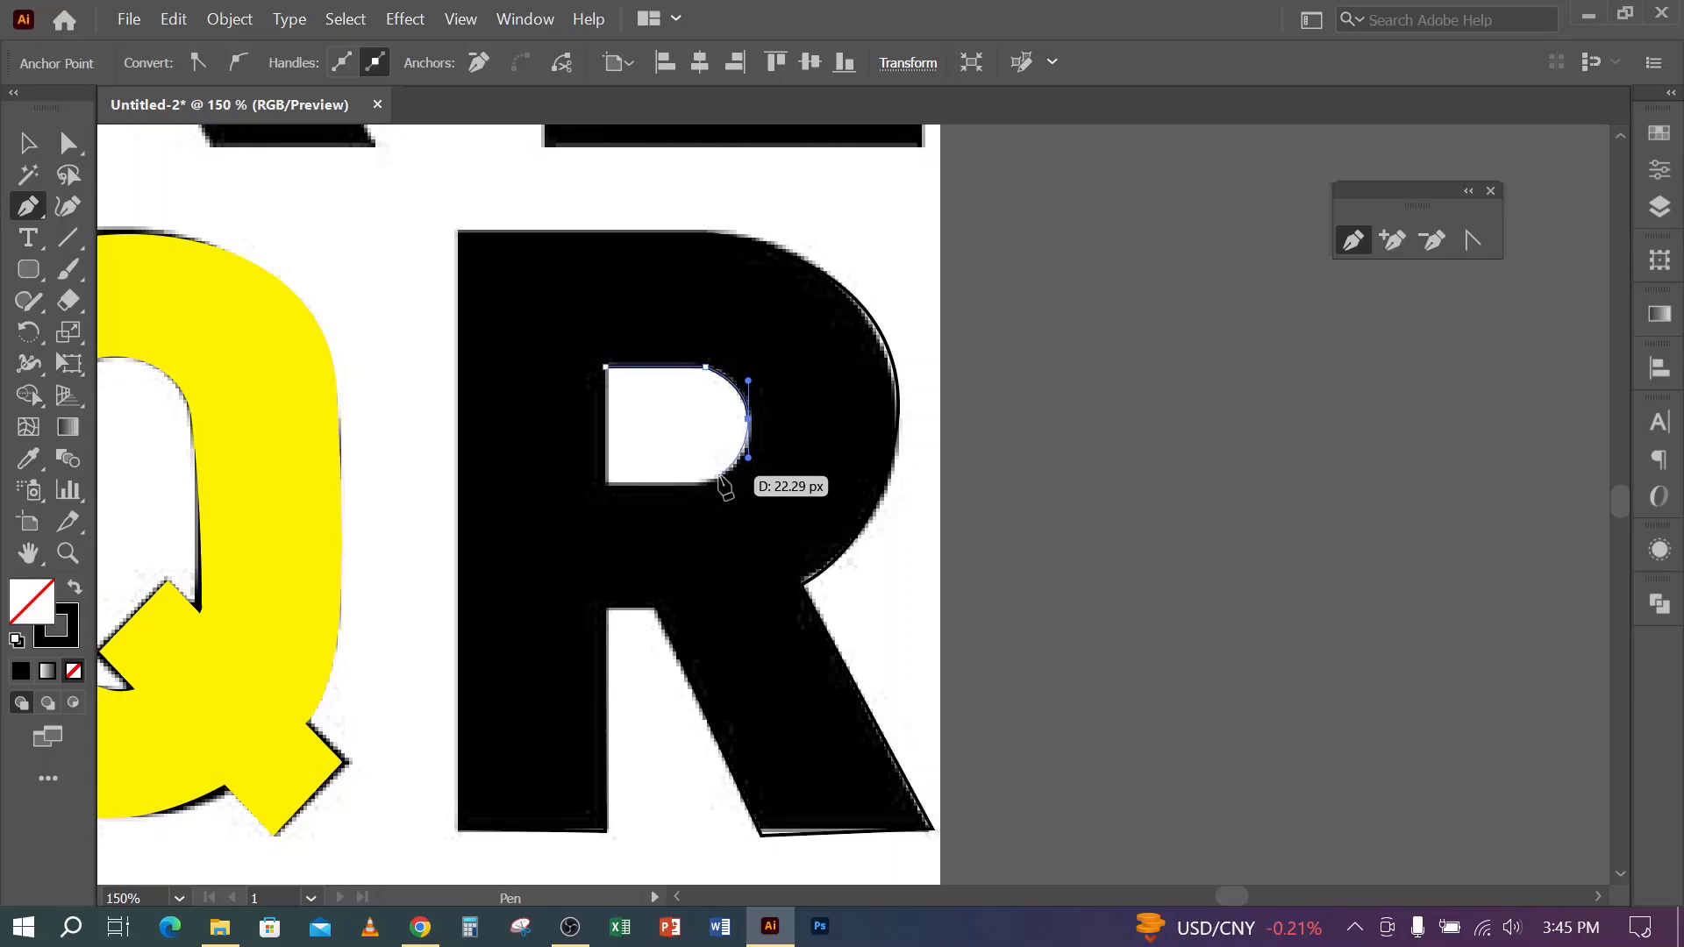
pyautogui.click(712, 479)
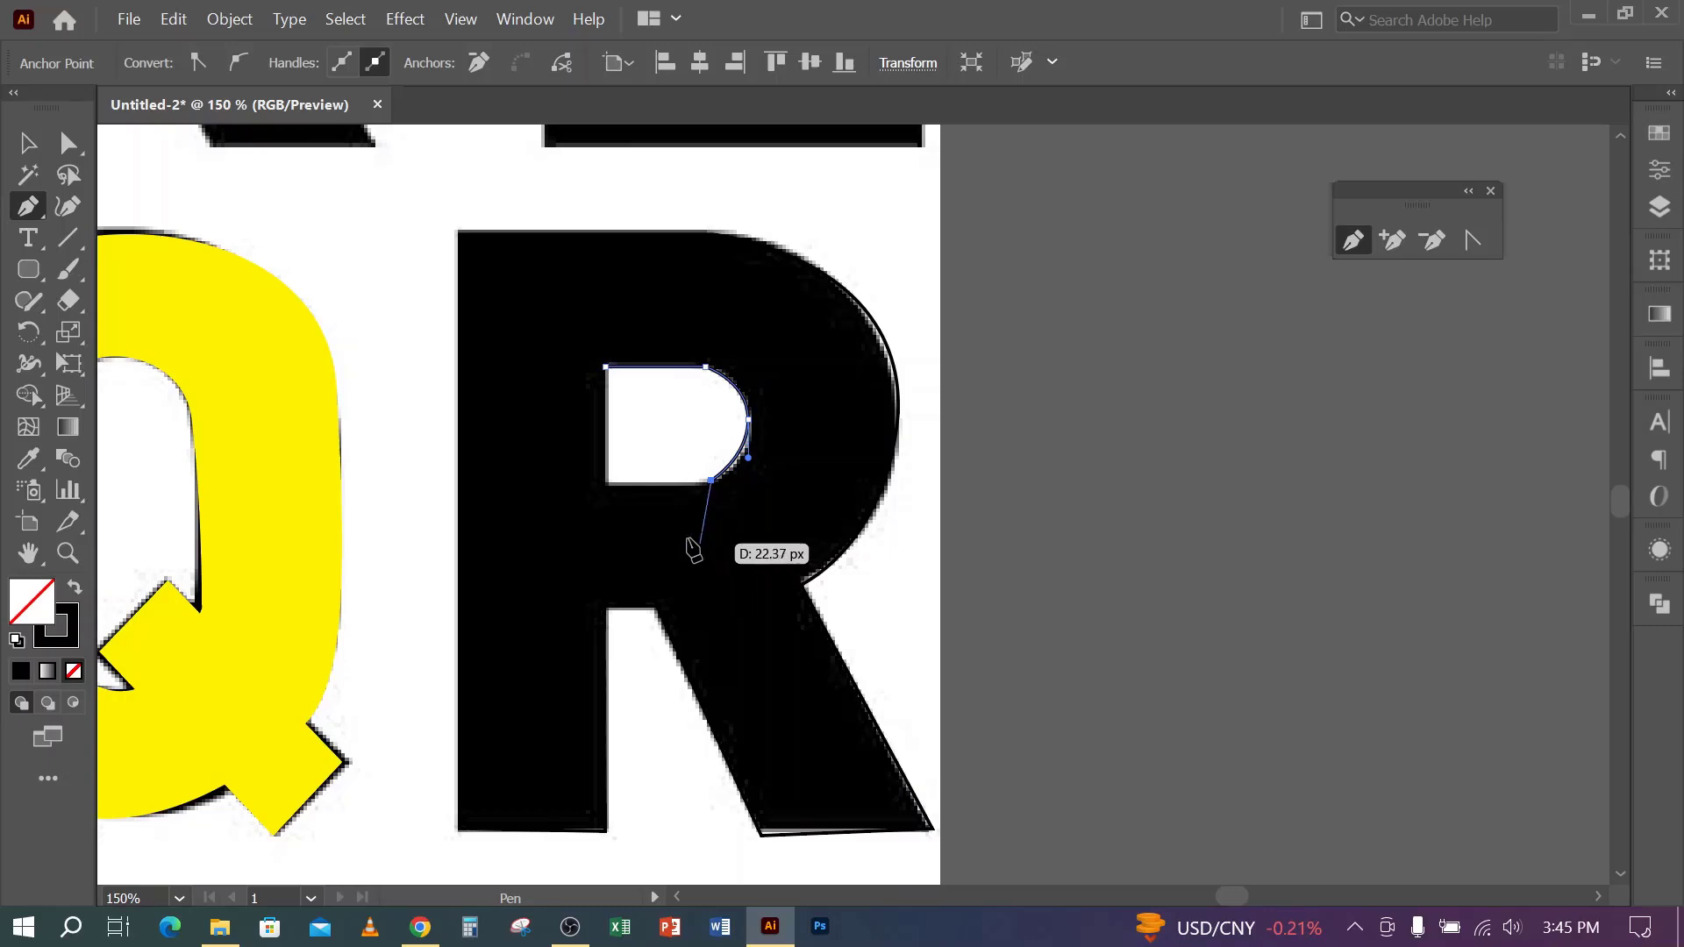
pyautogui.click(605, 487)
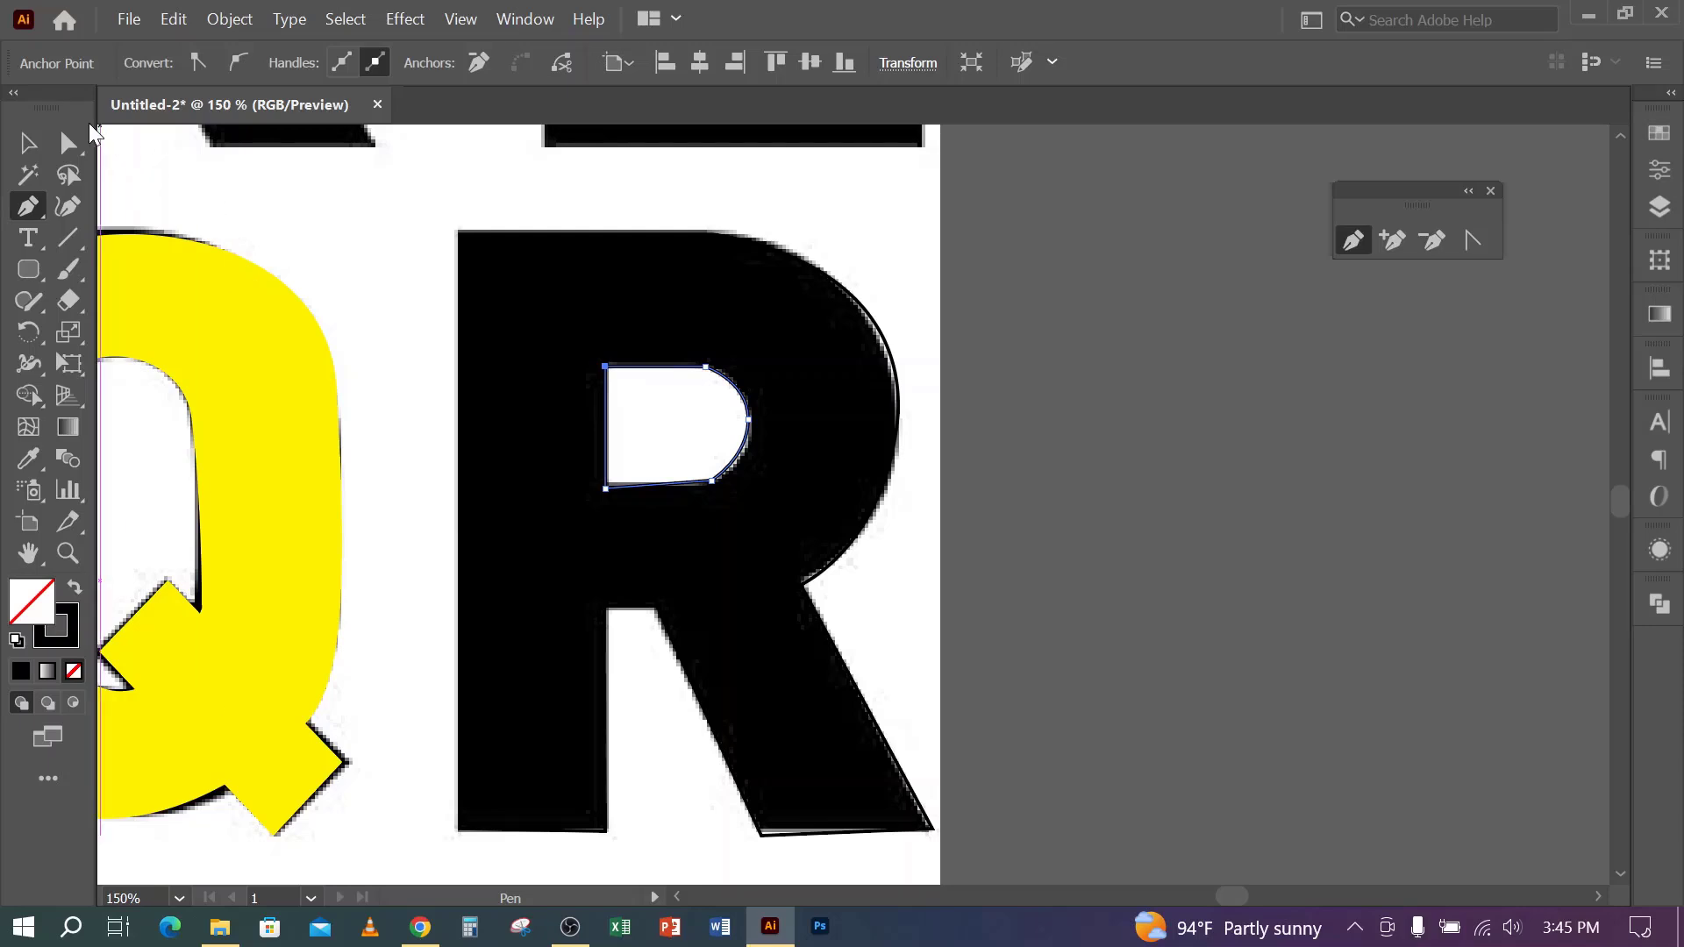
# - Select both traced R paths, move them onto the empty canvas beside the alphabet image, and deselect them
pyautogui.click(27, 143)
pyautogui.moveTo(379, 265); pyautogui.dragTo(743, 601)
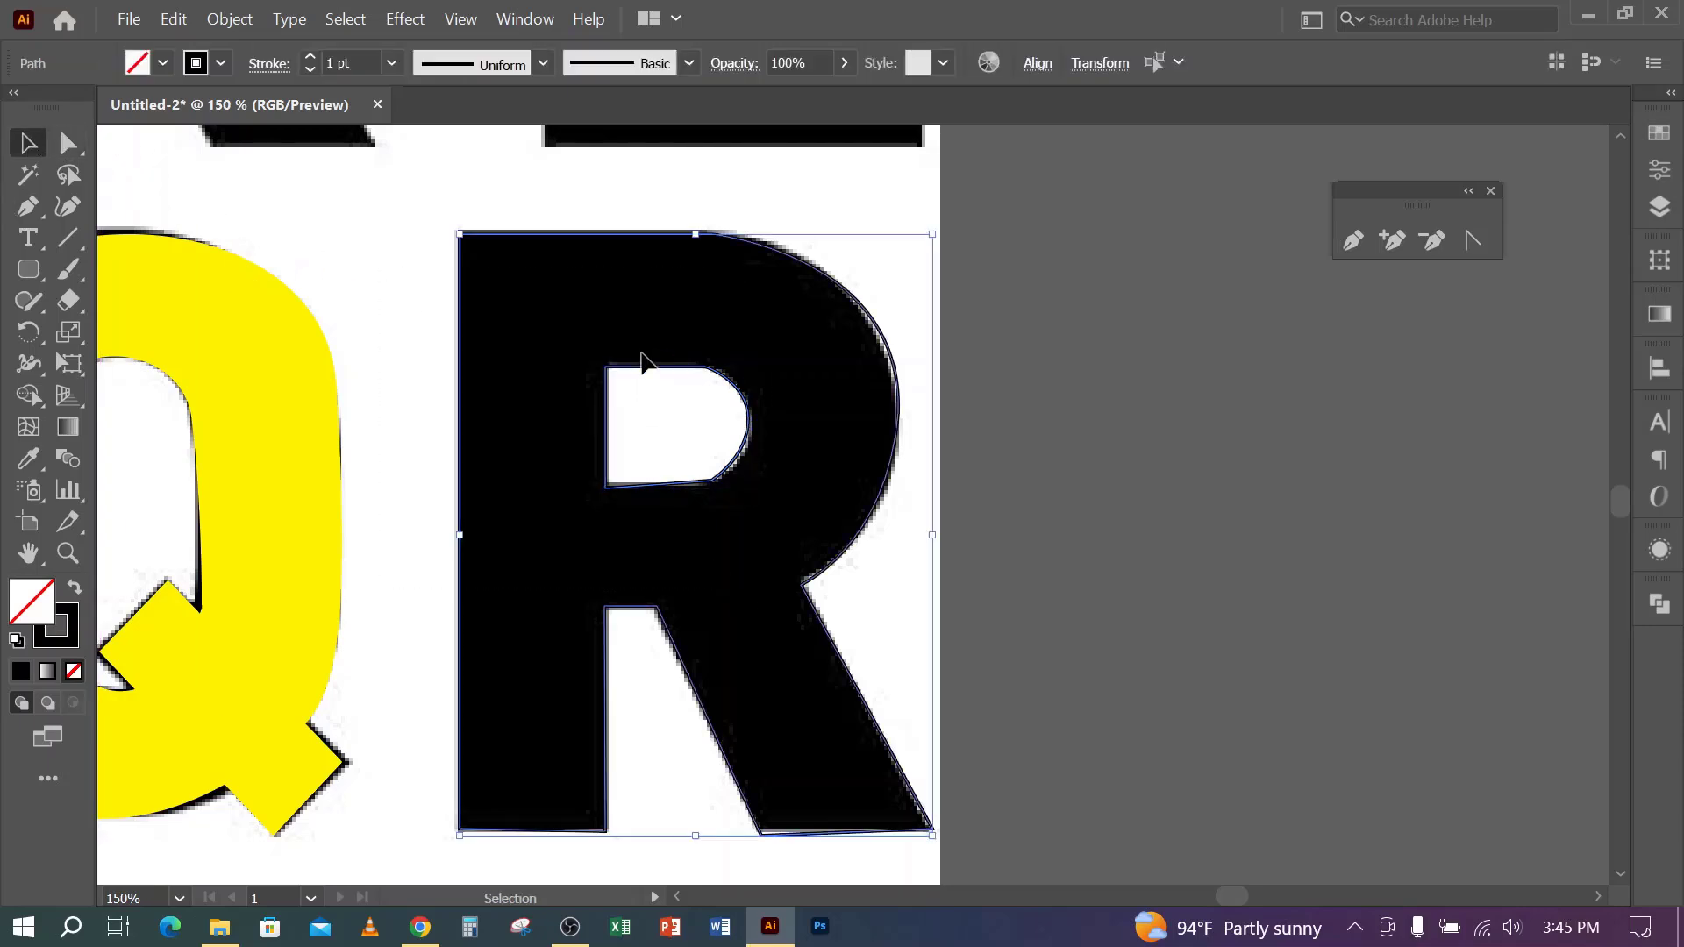
pyautogui.moveTo(654, 368); pyautogui.dragTo(1246, 386)
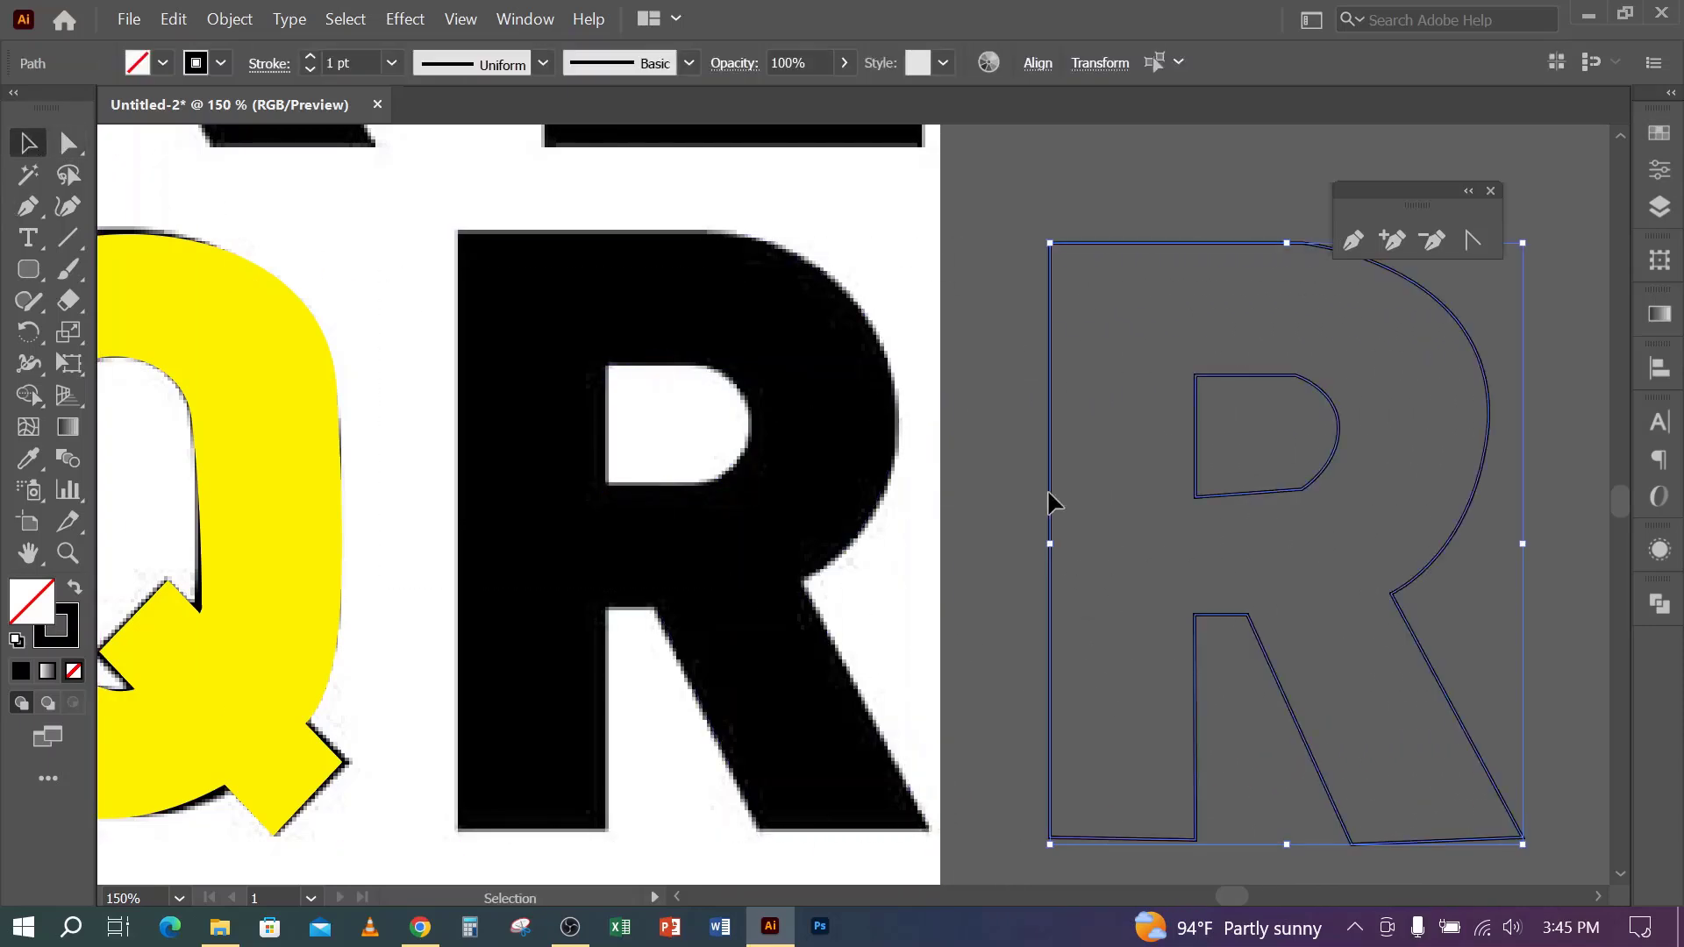
pyautogui.click(998, 537)
pyautogui.scroll(-1, 1064, 504)
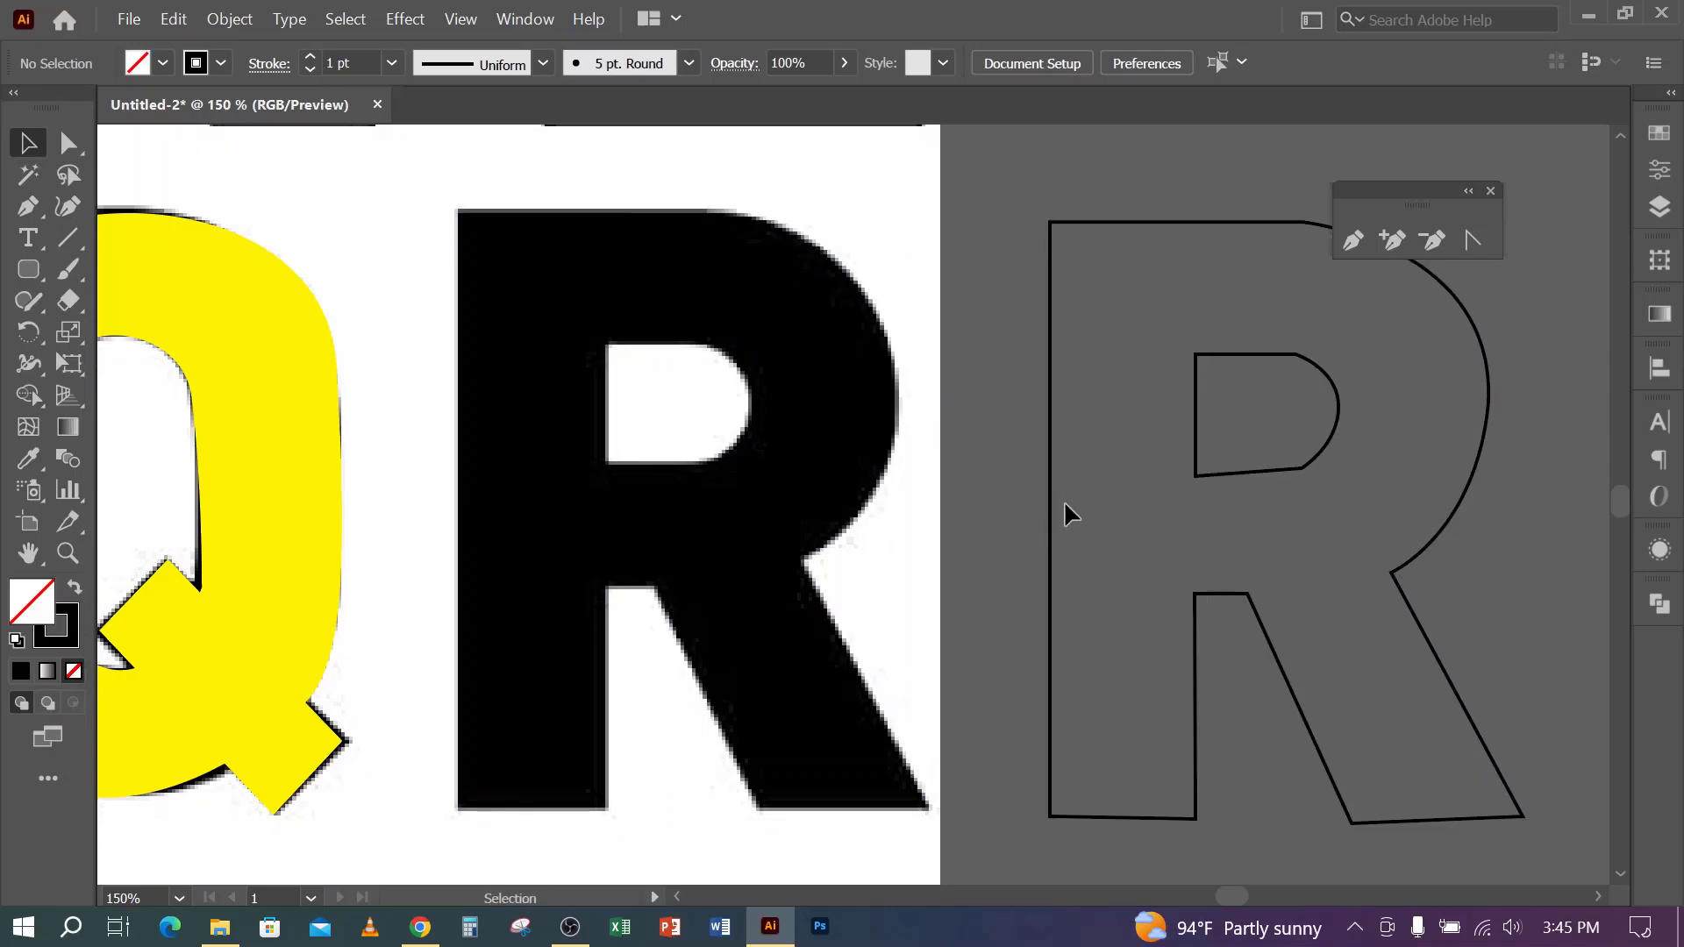
pyautogui.scroll(-1, 1067, 507)
pyautogui.moveTo(1103, 502); pyautogui.dragTo(811, 565)
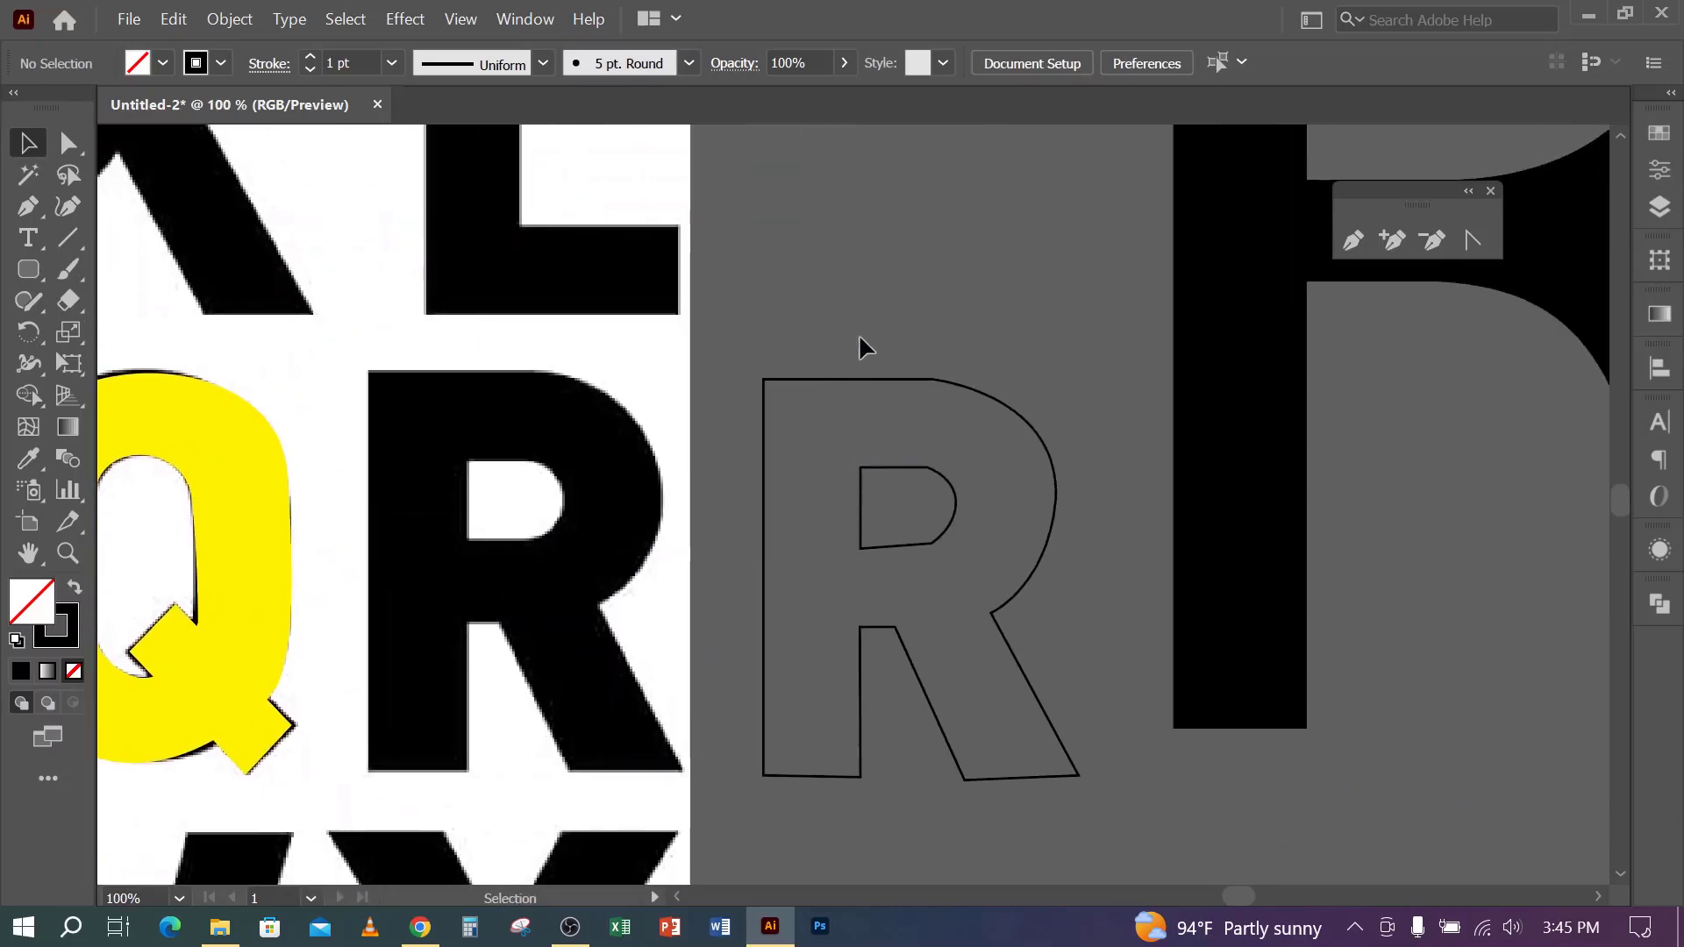
pyautogui.click(935, 542)
pyautogui.click(896, 324)
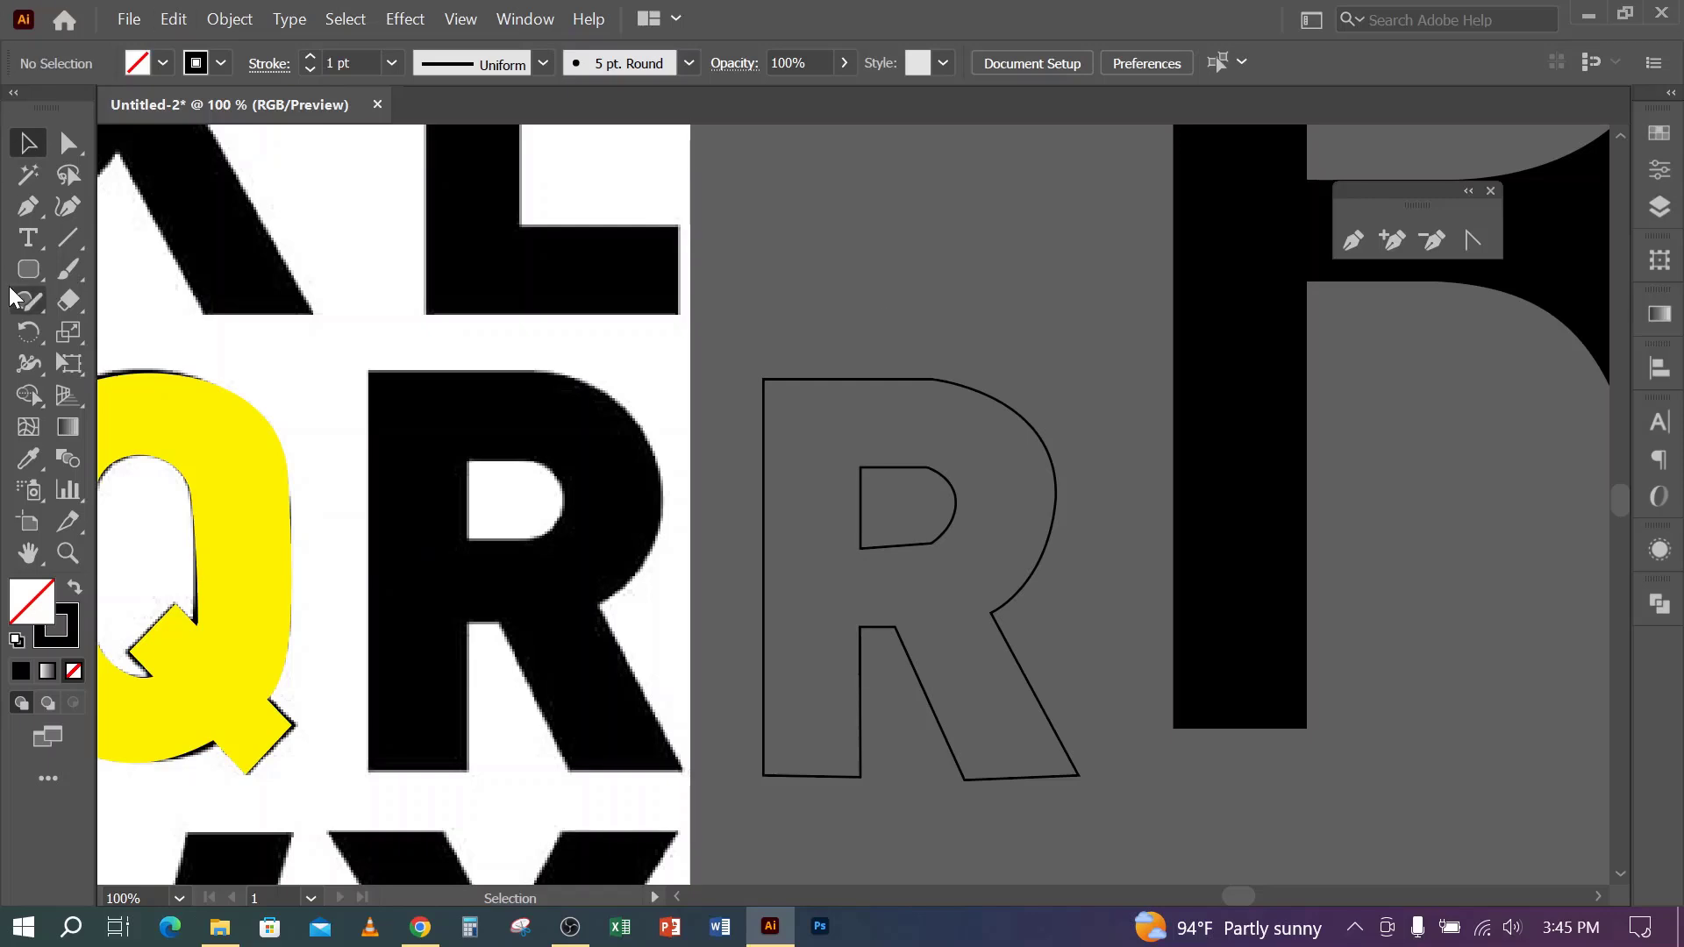
# - Draw a closed three-anchor practice path with one curved anchor on the empty canvas above the alphabet image, and delete it
pyautogui.click(28, 206)
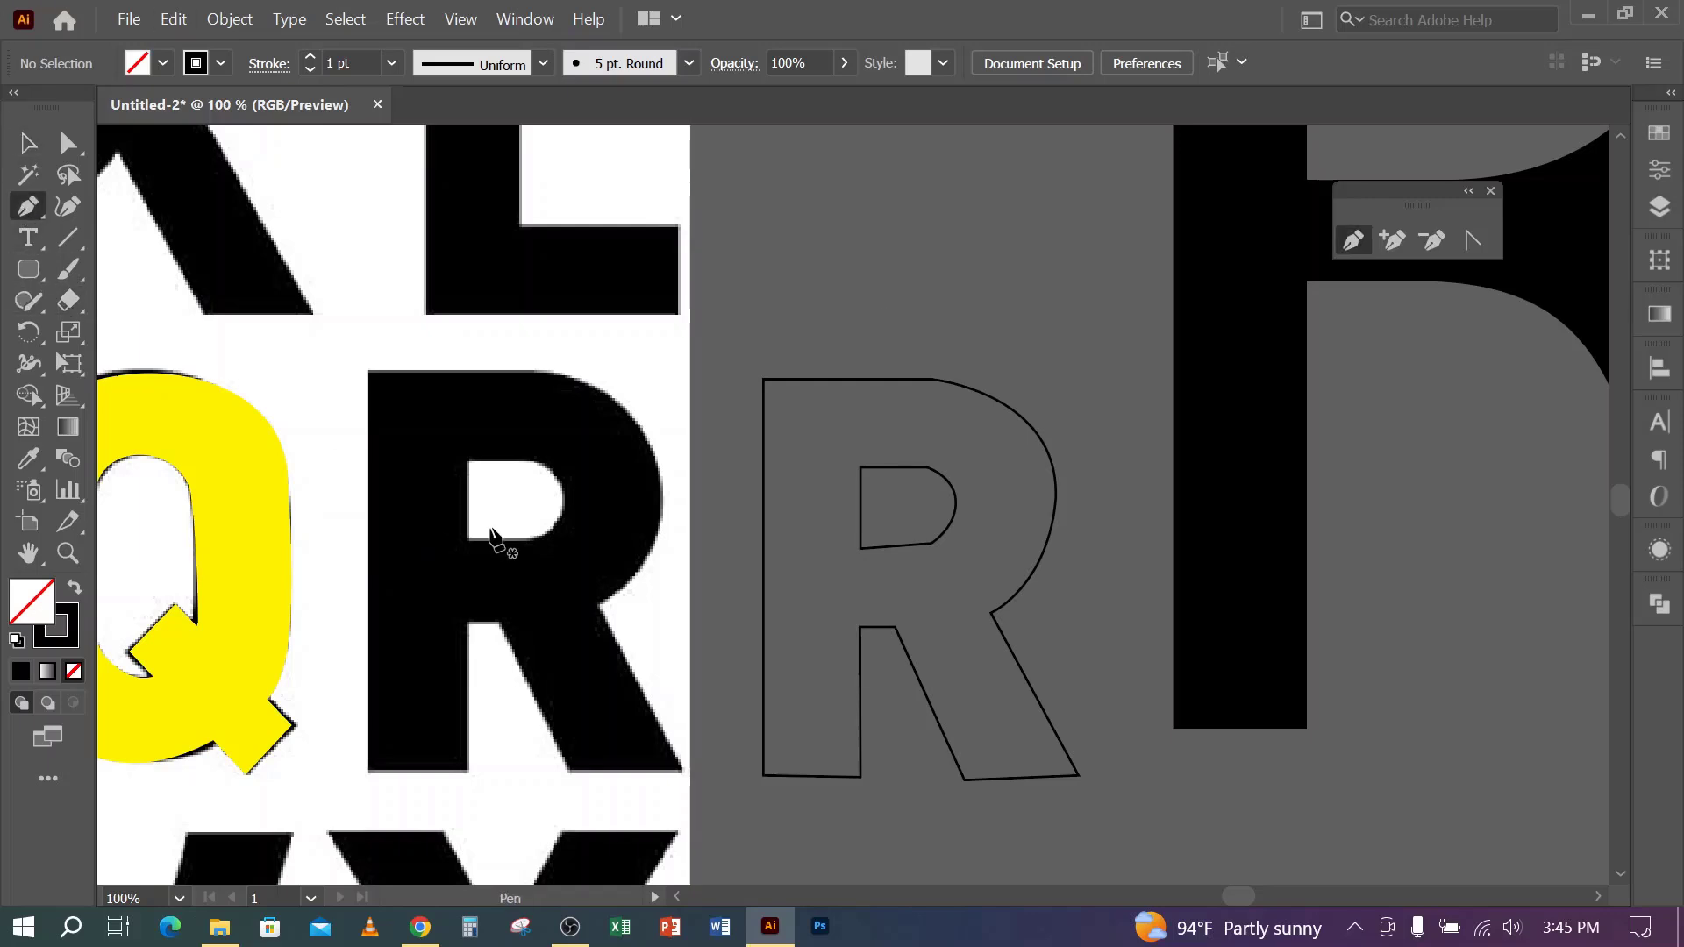
pyautogui.scroll(5, 522, 526)
pyautogui.scroll(7, 518, 517)
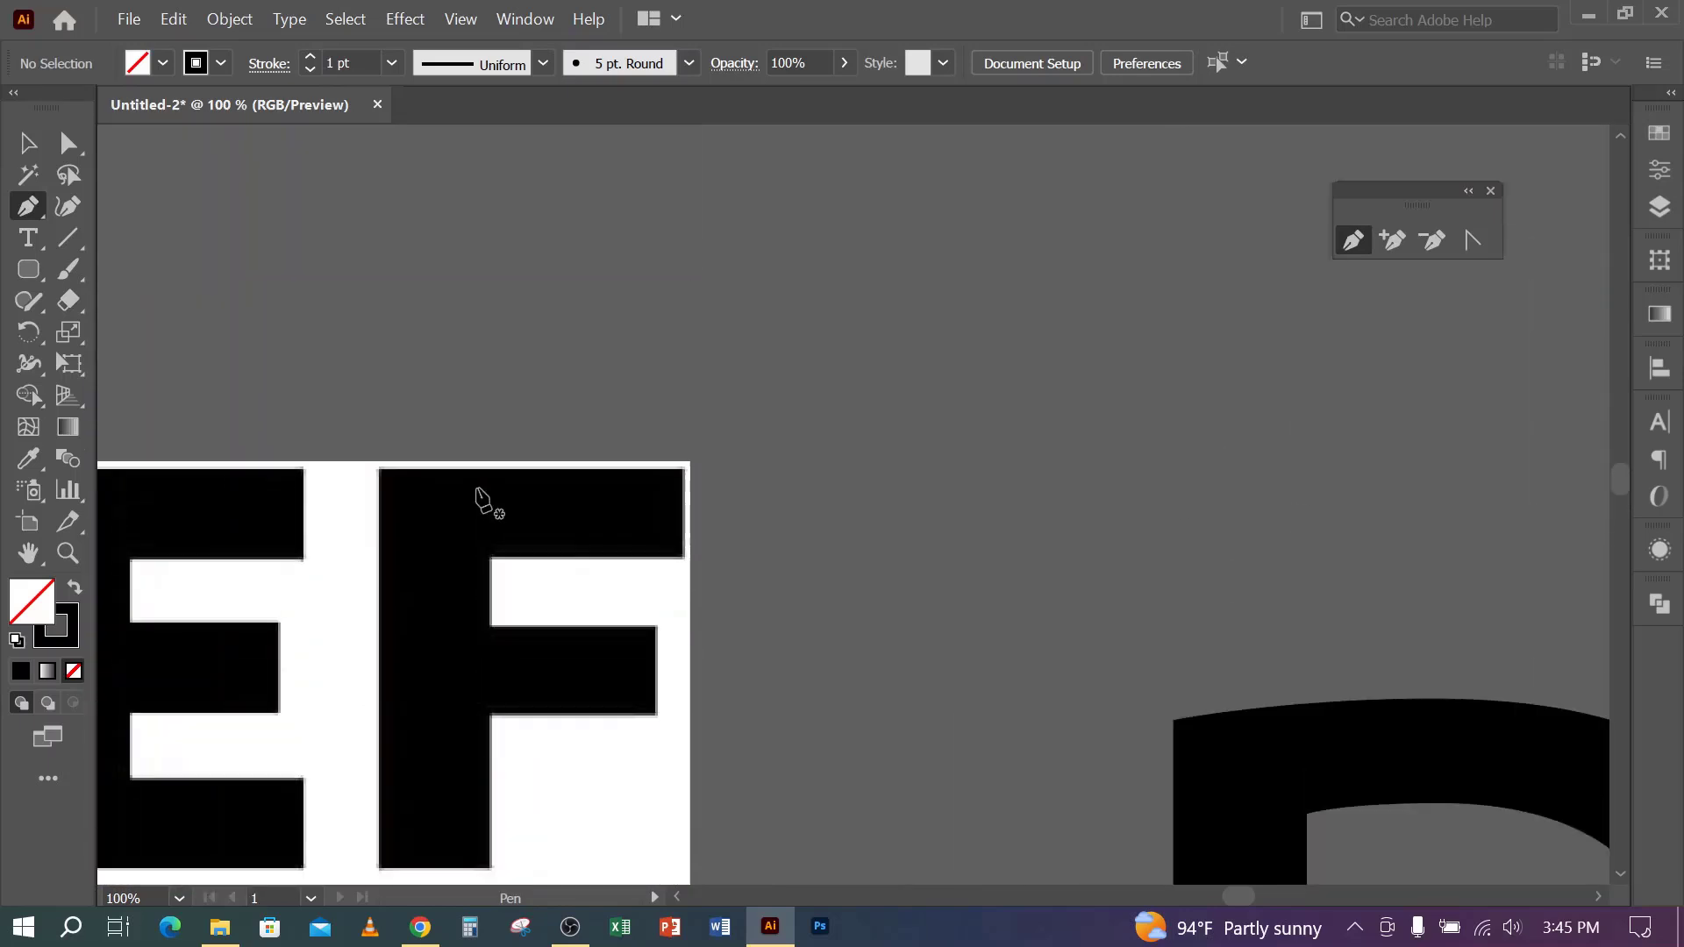
pyautogui.scroll(-1, 566, 497)
pyautogui.scroll(3, 614, 526)
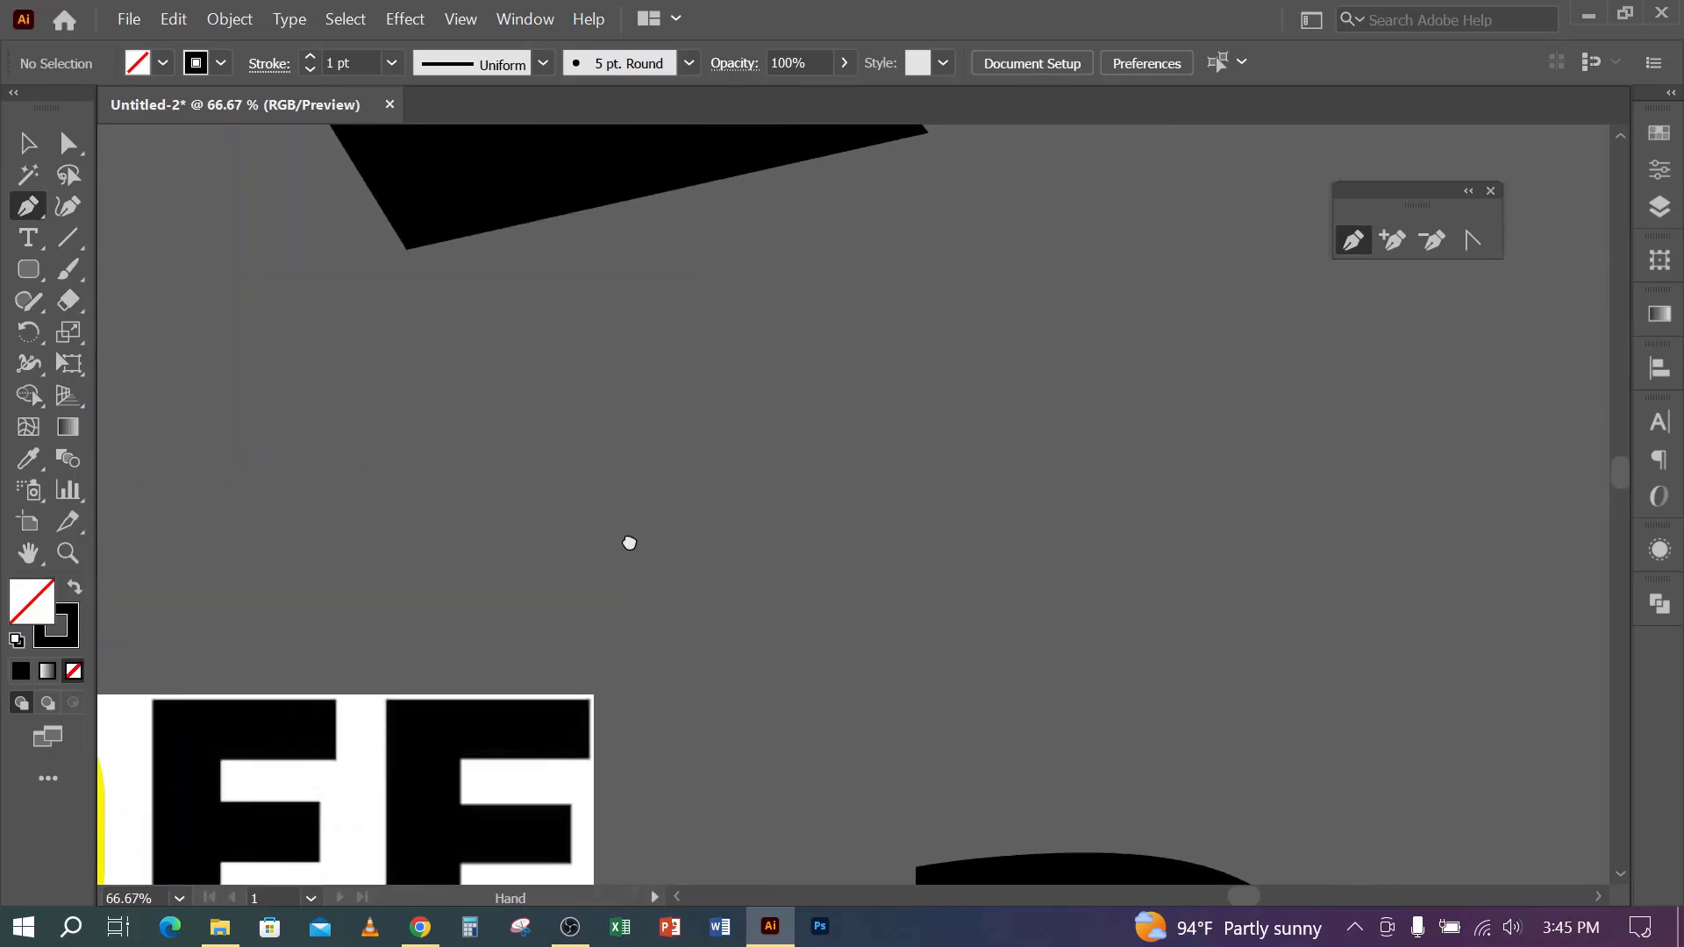
pyautogui.click(465, 478)
pyautogui.moveTo(752, 365); pyautogui.dragTo(1030, 496)
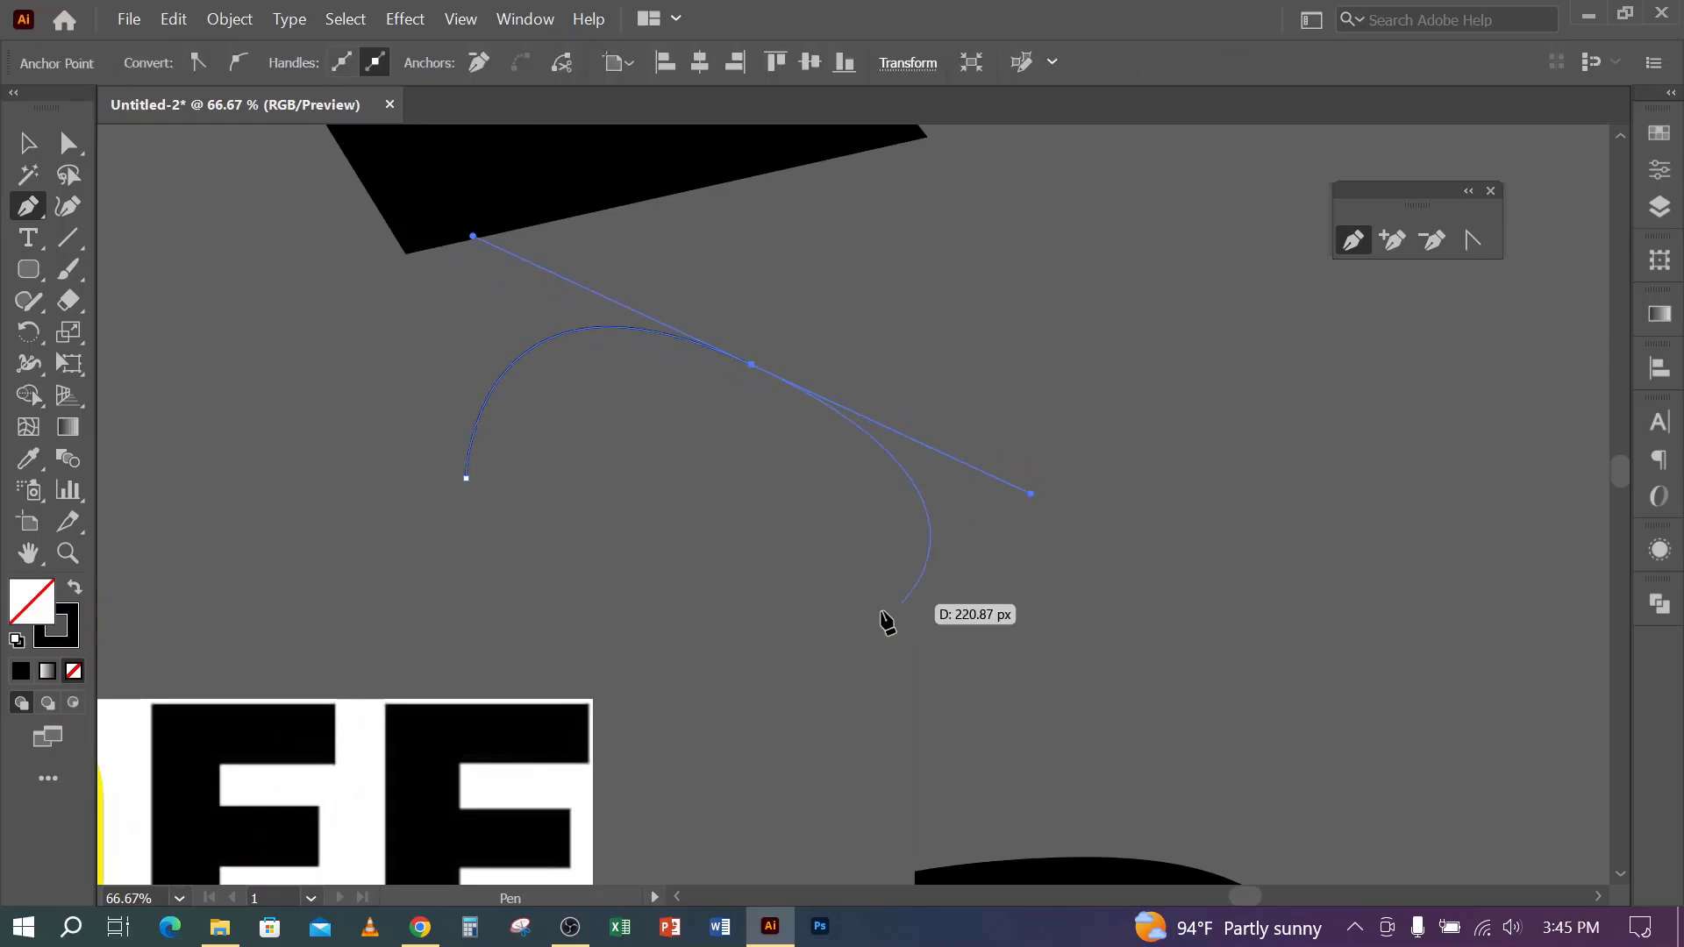
pyautogui.click(627, 633)
pyautogui.click(466, 479)
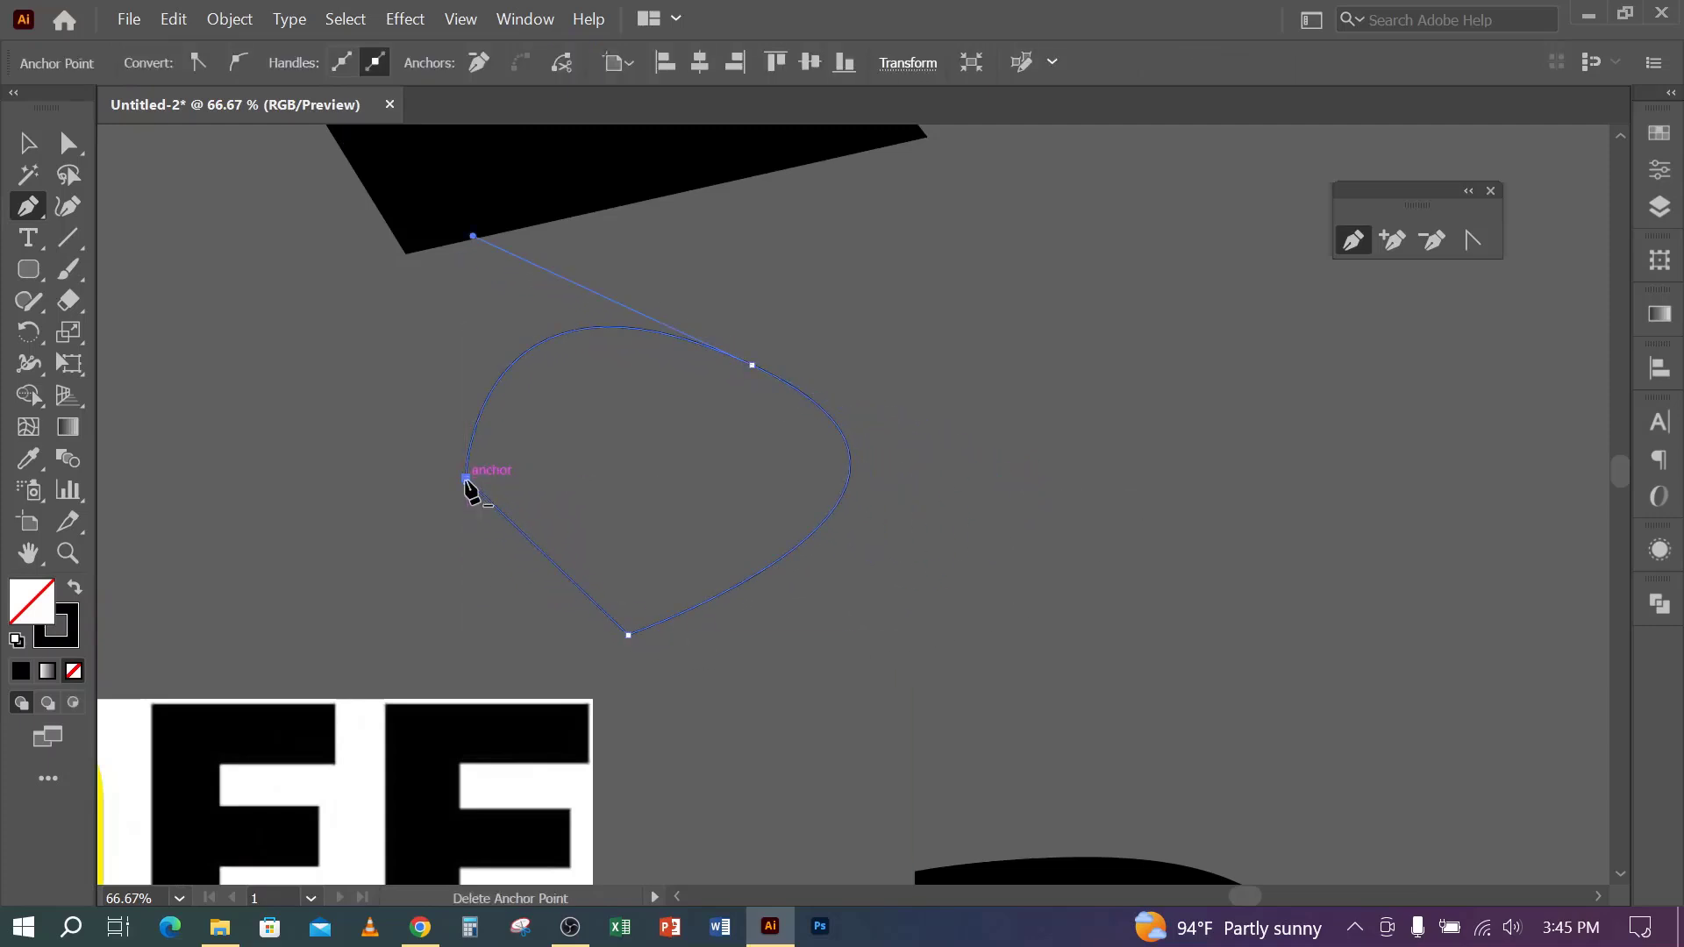
pyautogui.press('v')
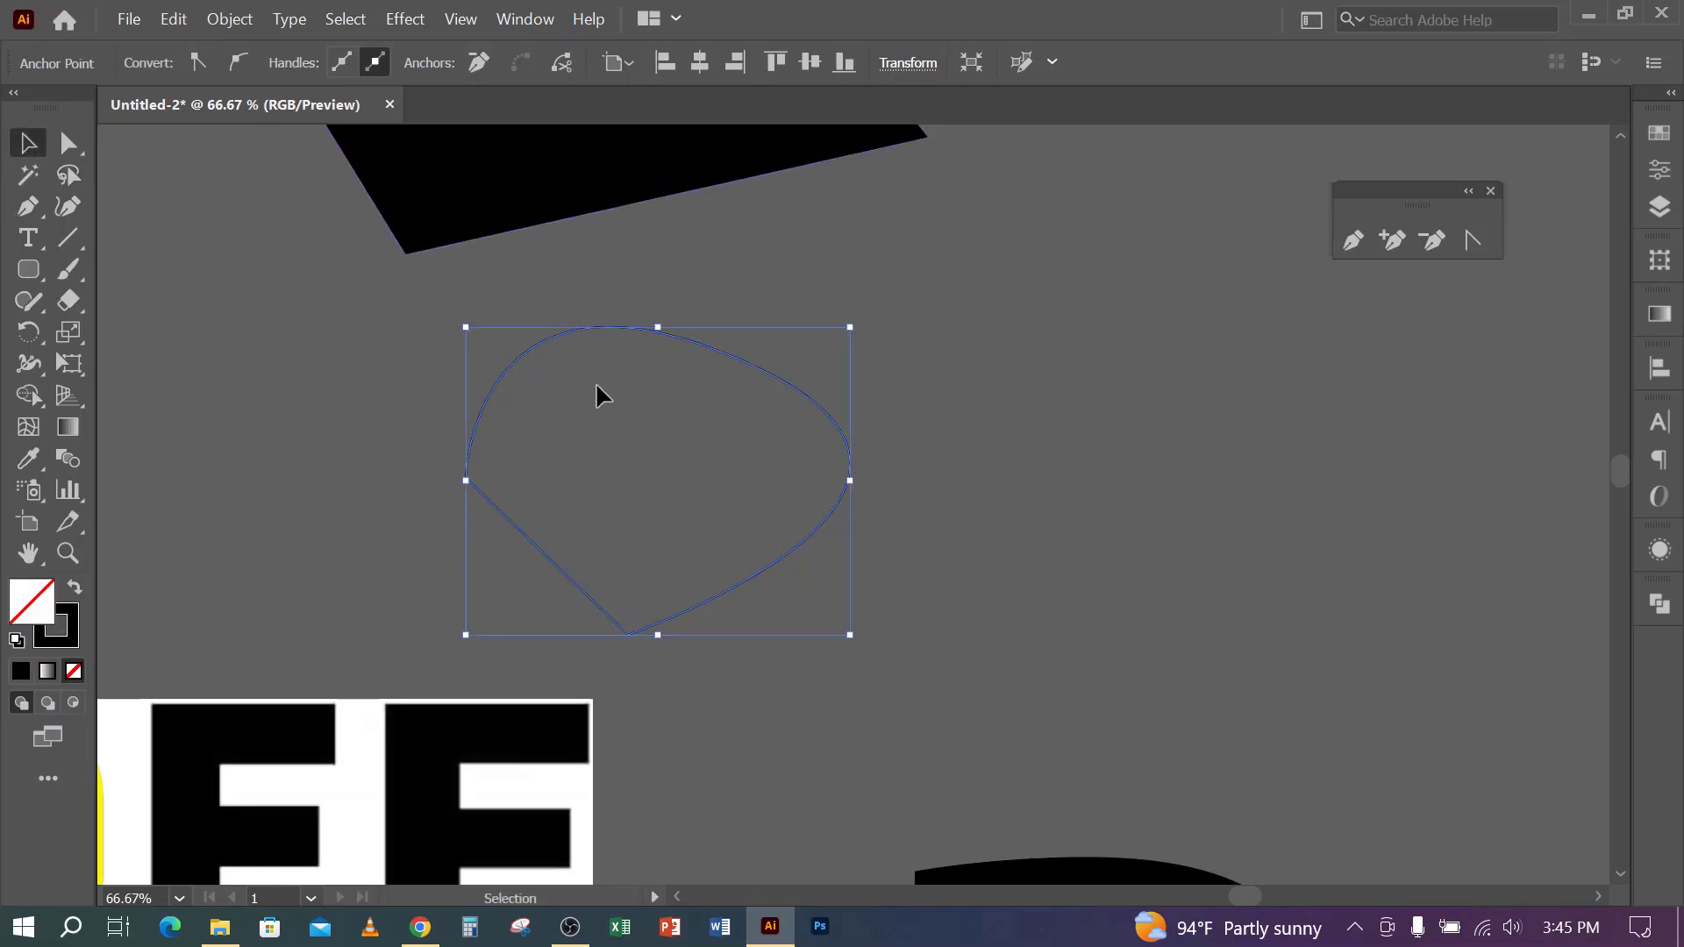
pyautogui.press('Delete')
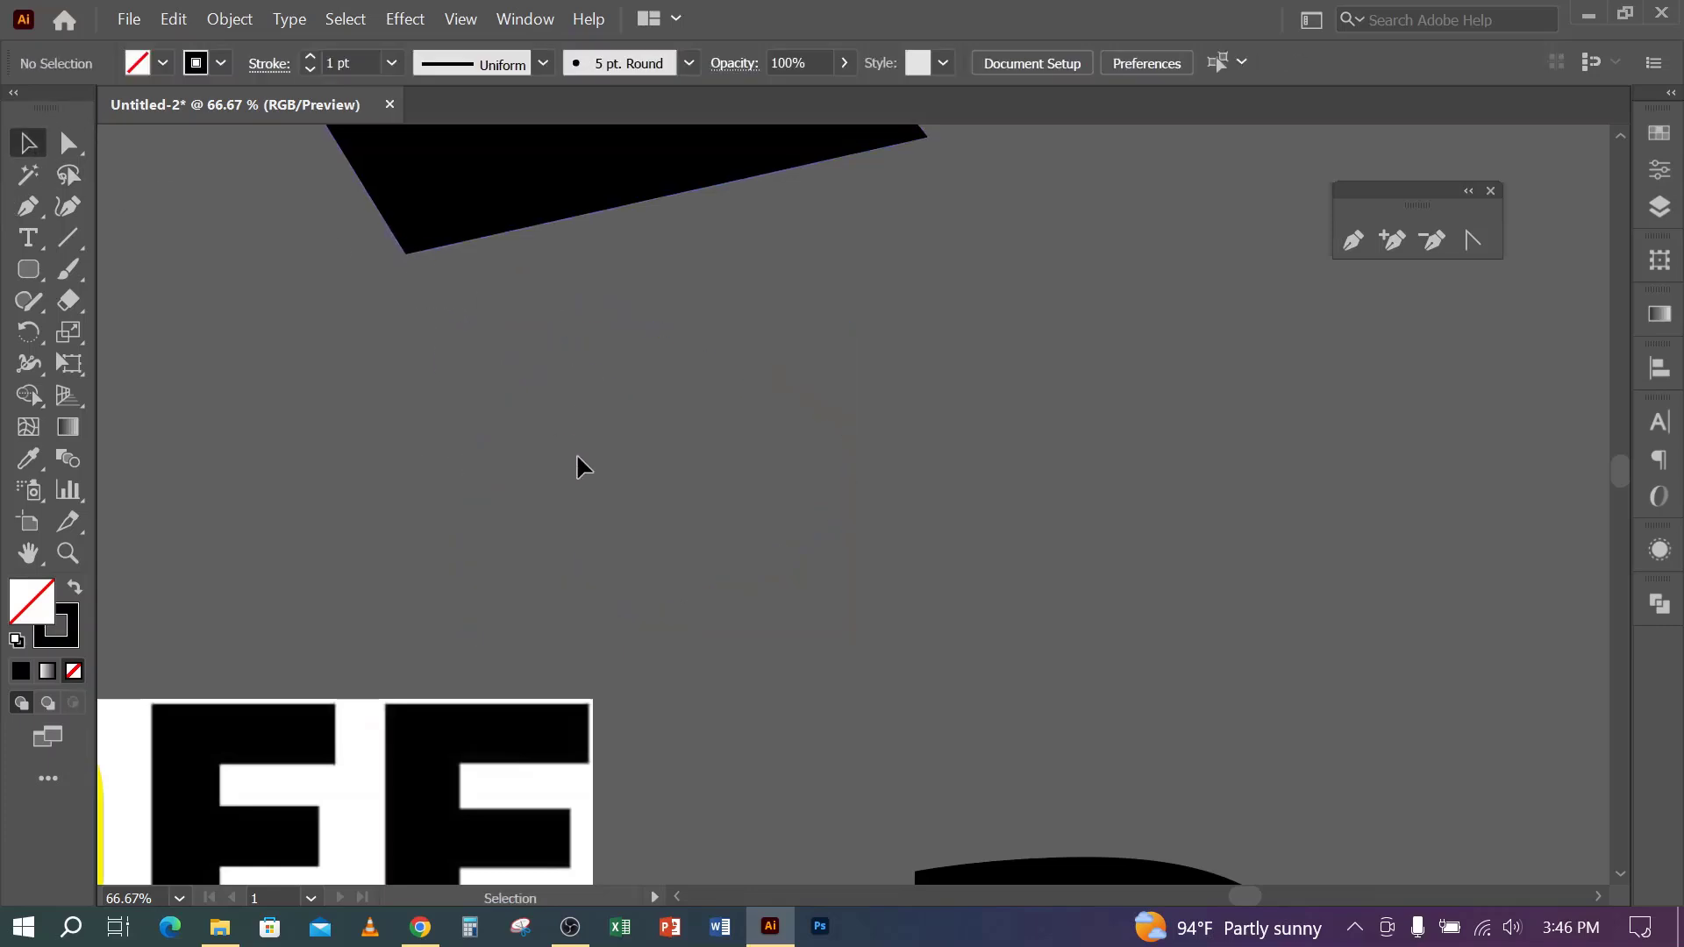
# - Switch to Chrome and close the leftover letter search, pen tool image search, Pixabay, Unsplash and Pexels tabs
pyautogui.click(418, 932)
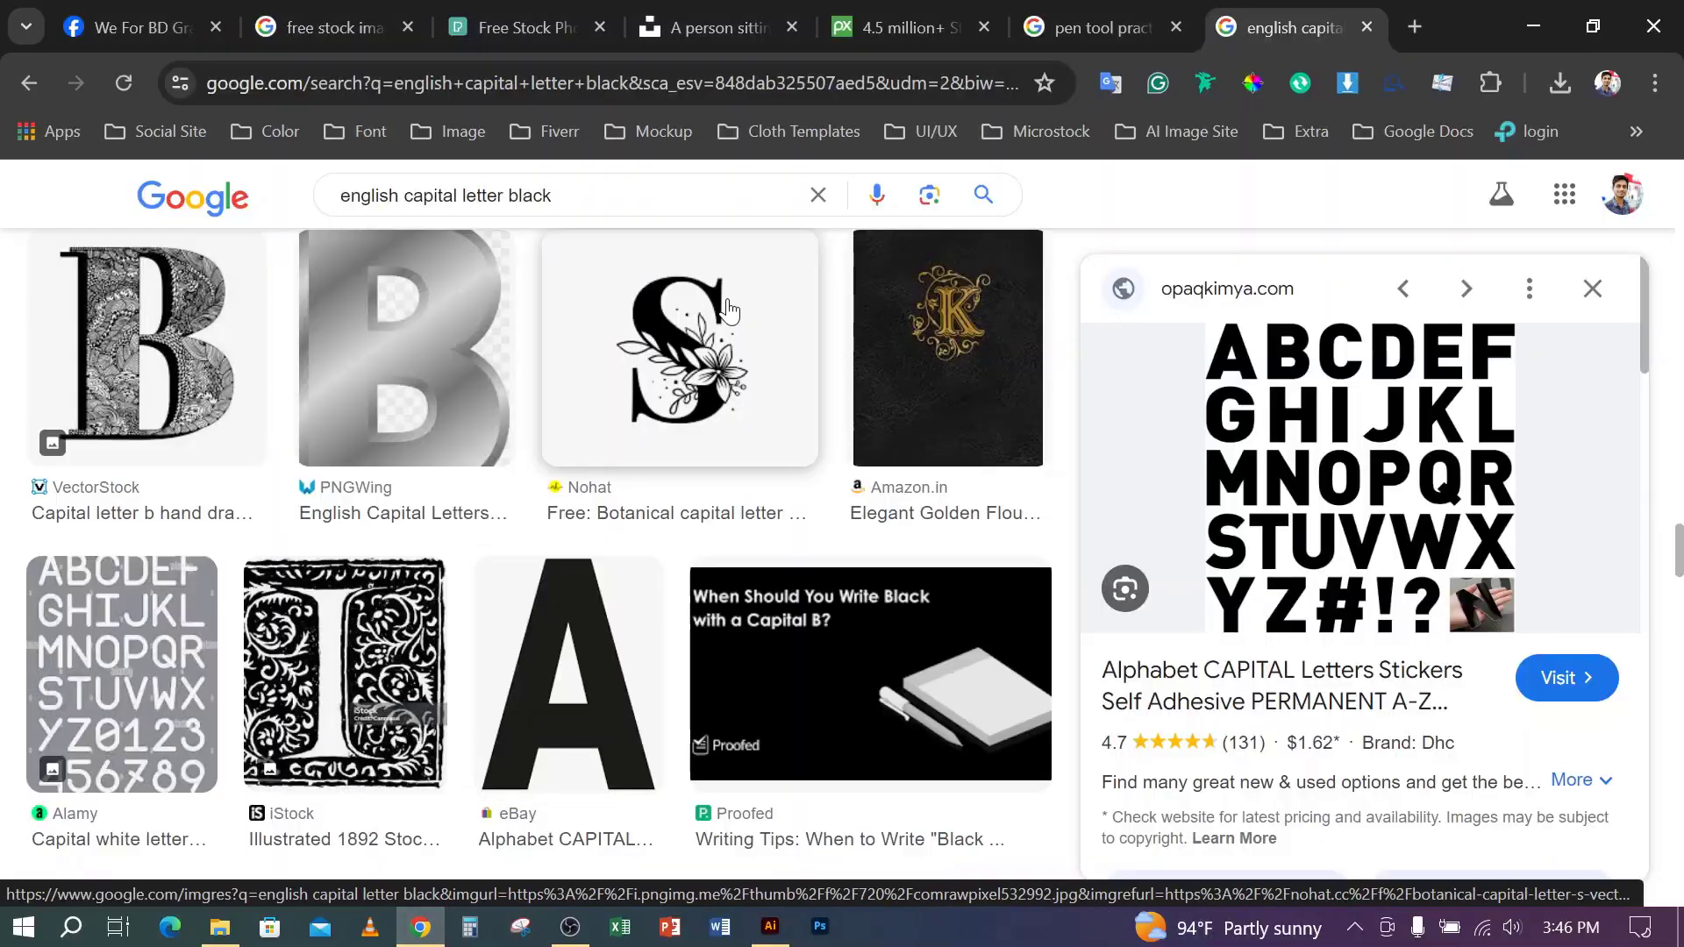
pyautogui.middleClick(1281, 34)
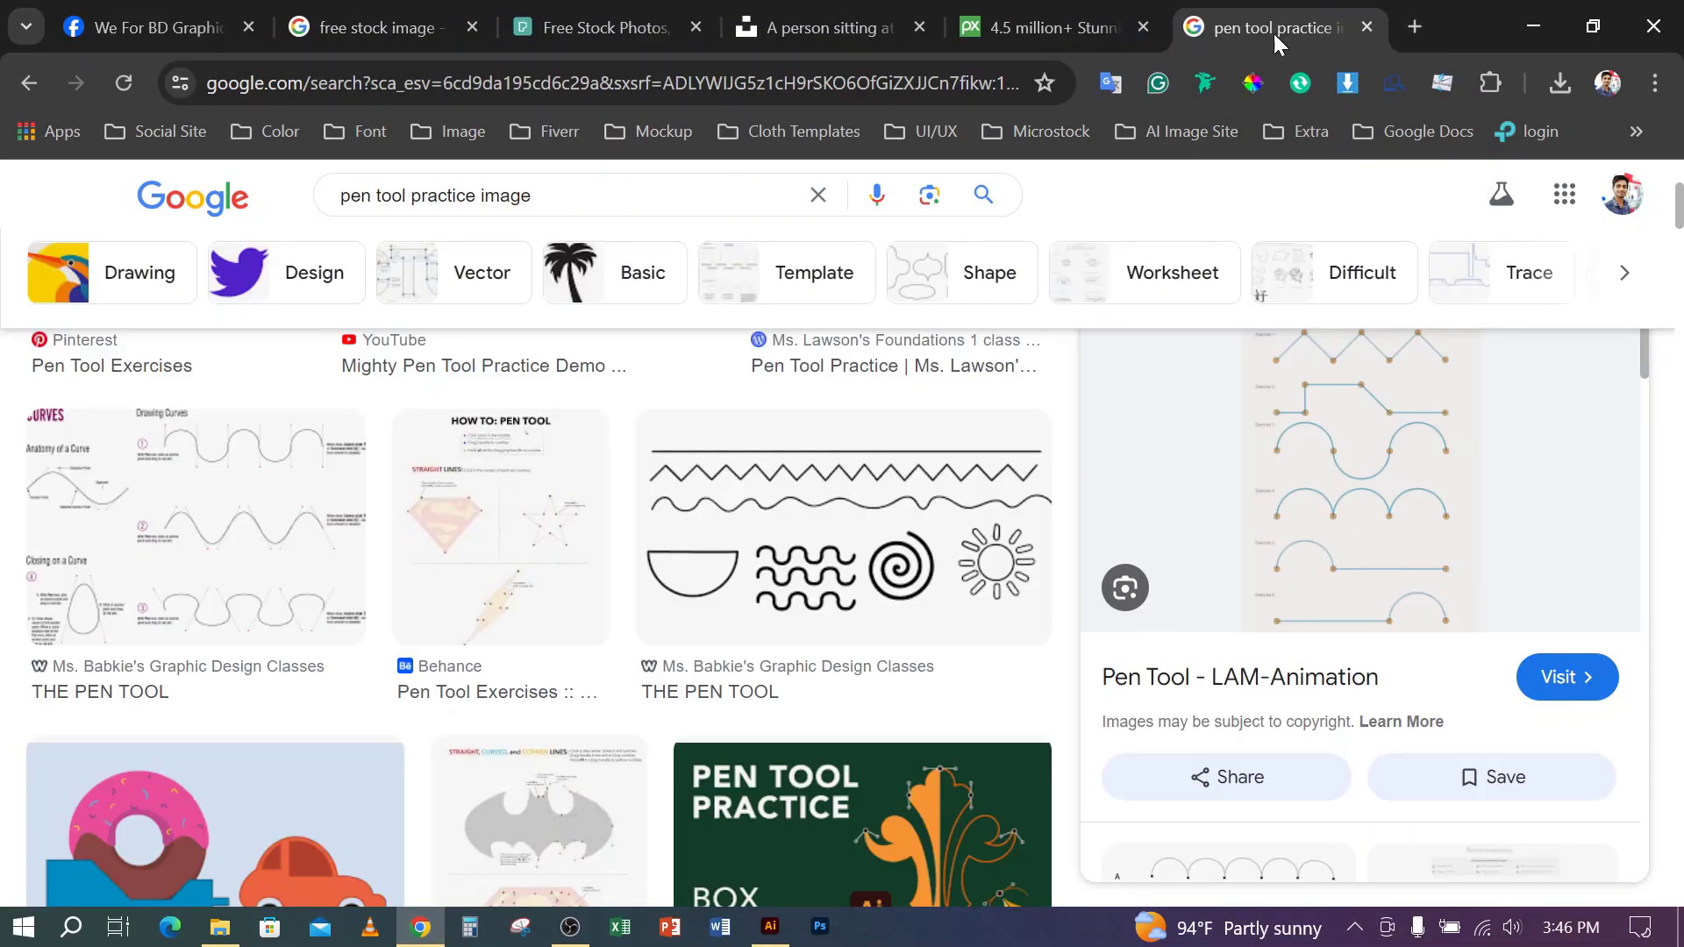
pyautogui.click(1366, 26)
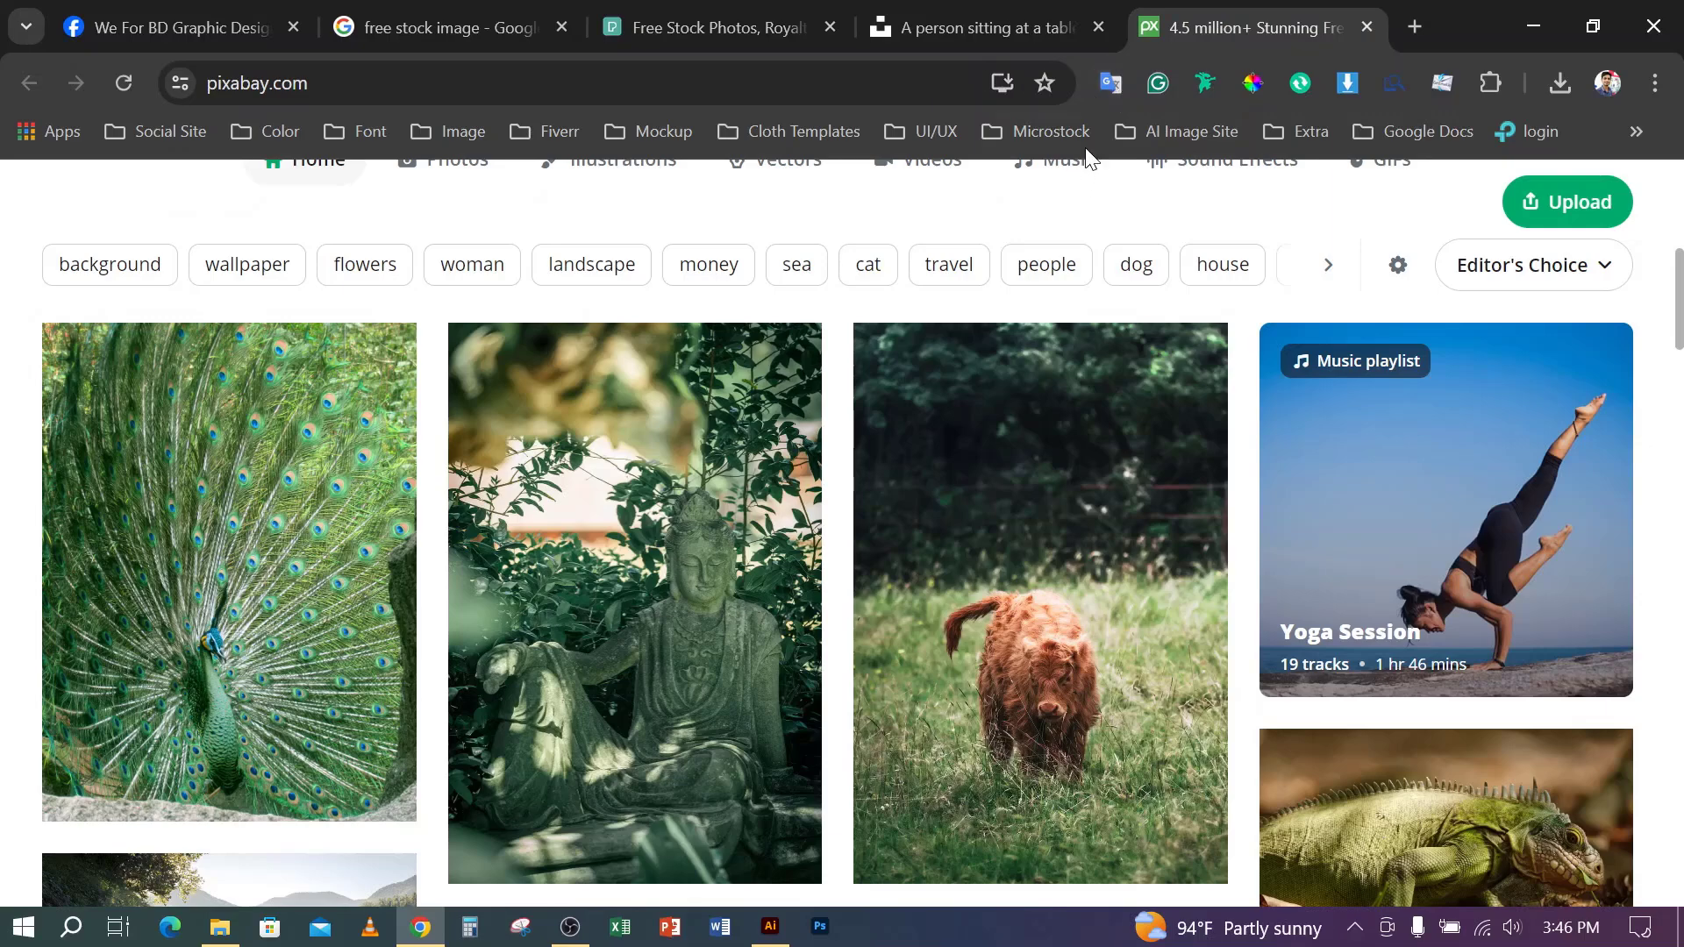
pyautogui.click(1366, 27)
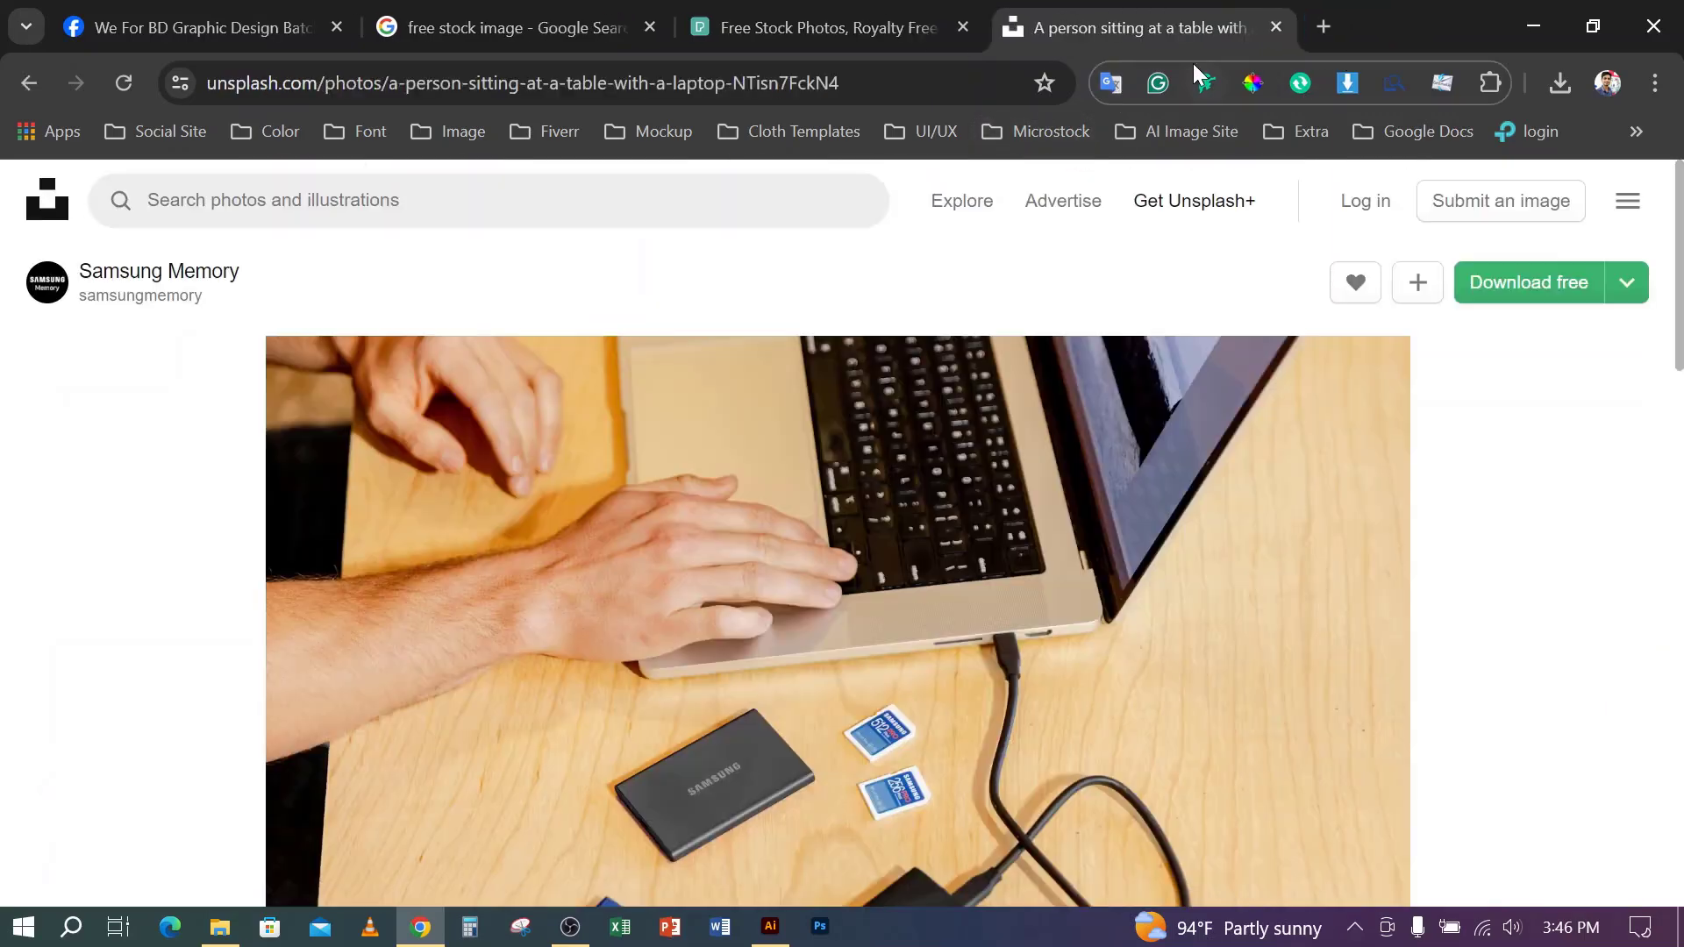
pyautogui.click(1274, 27)
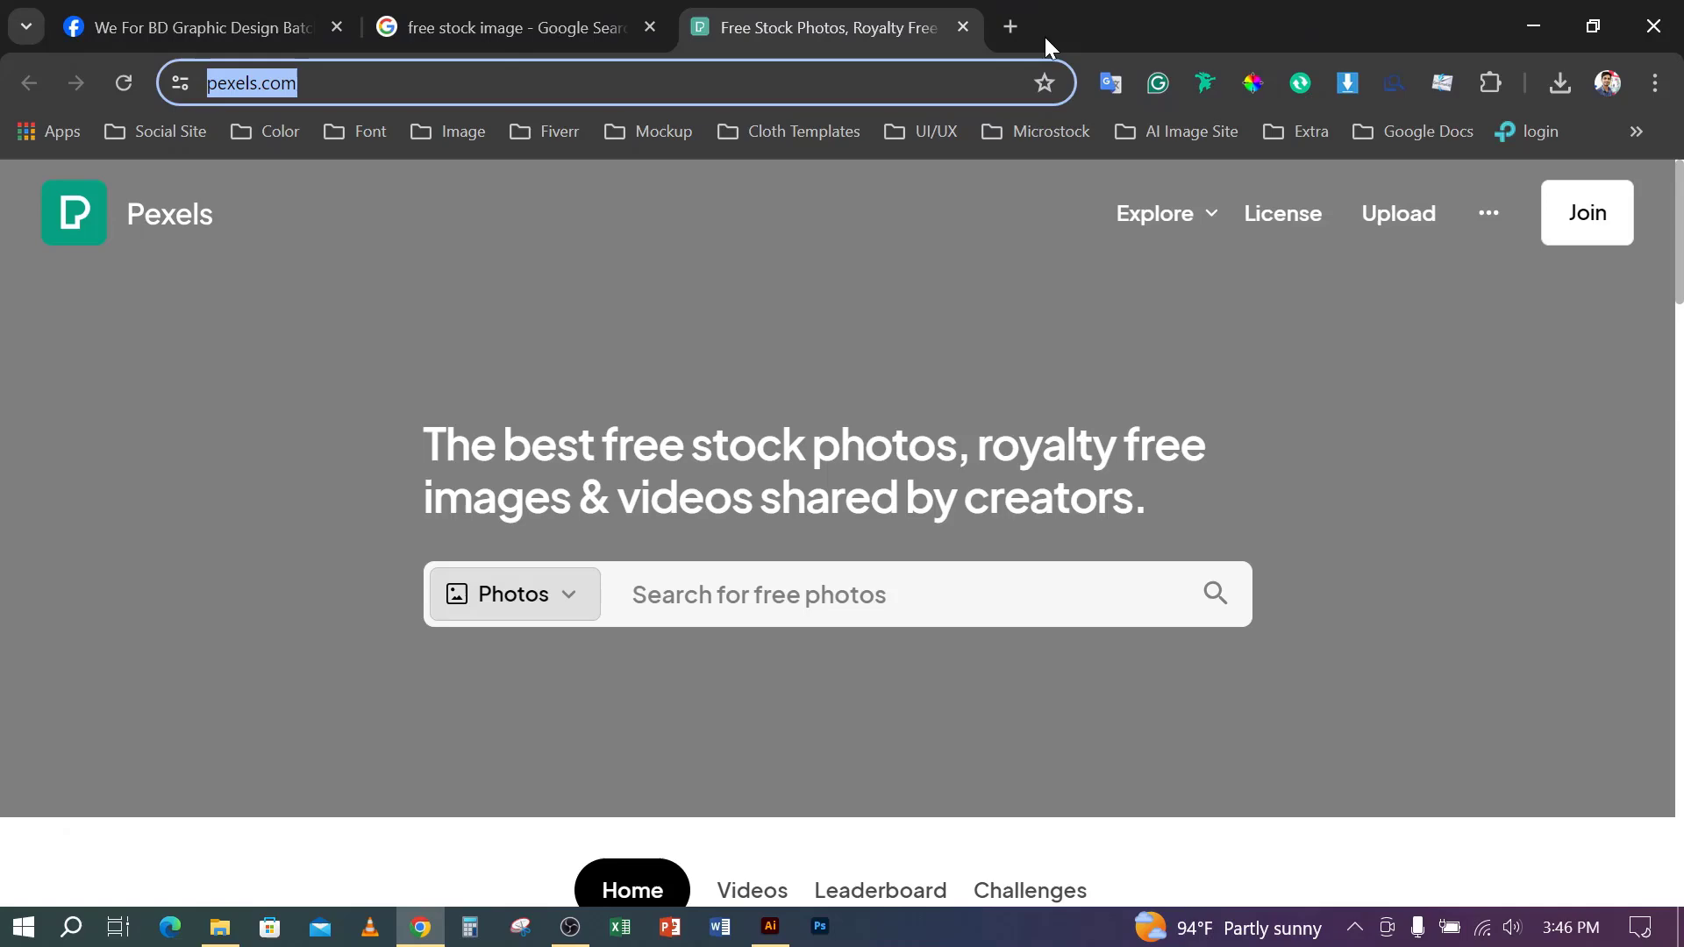
pyautogui.click(963, 28)
# - Search Google for "pen tool practice" in a new tab
pyautogui.click(703, 24)
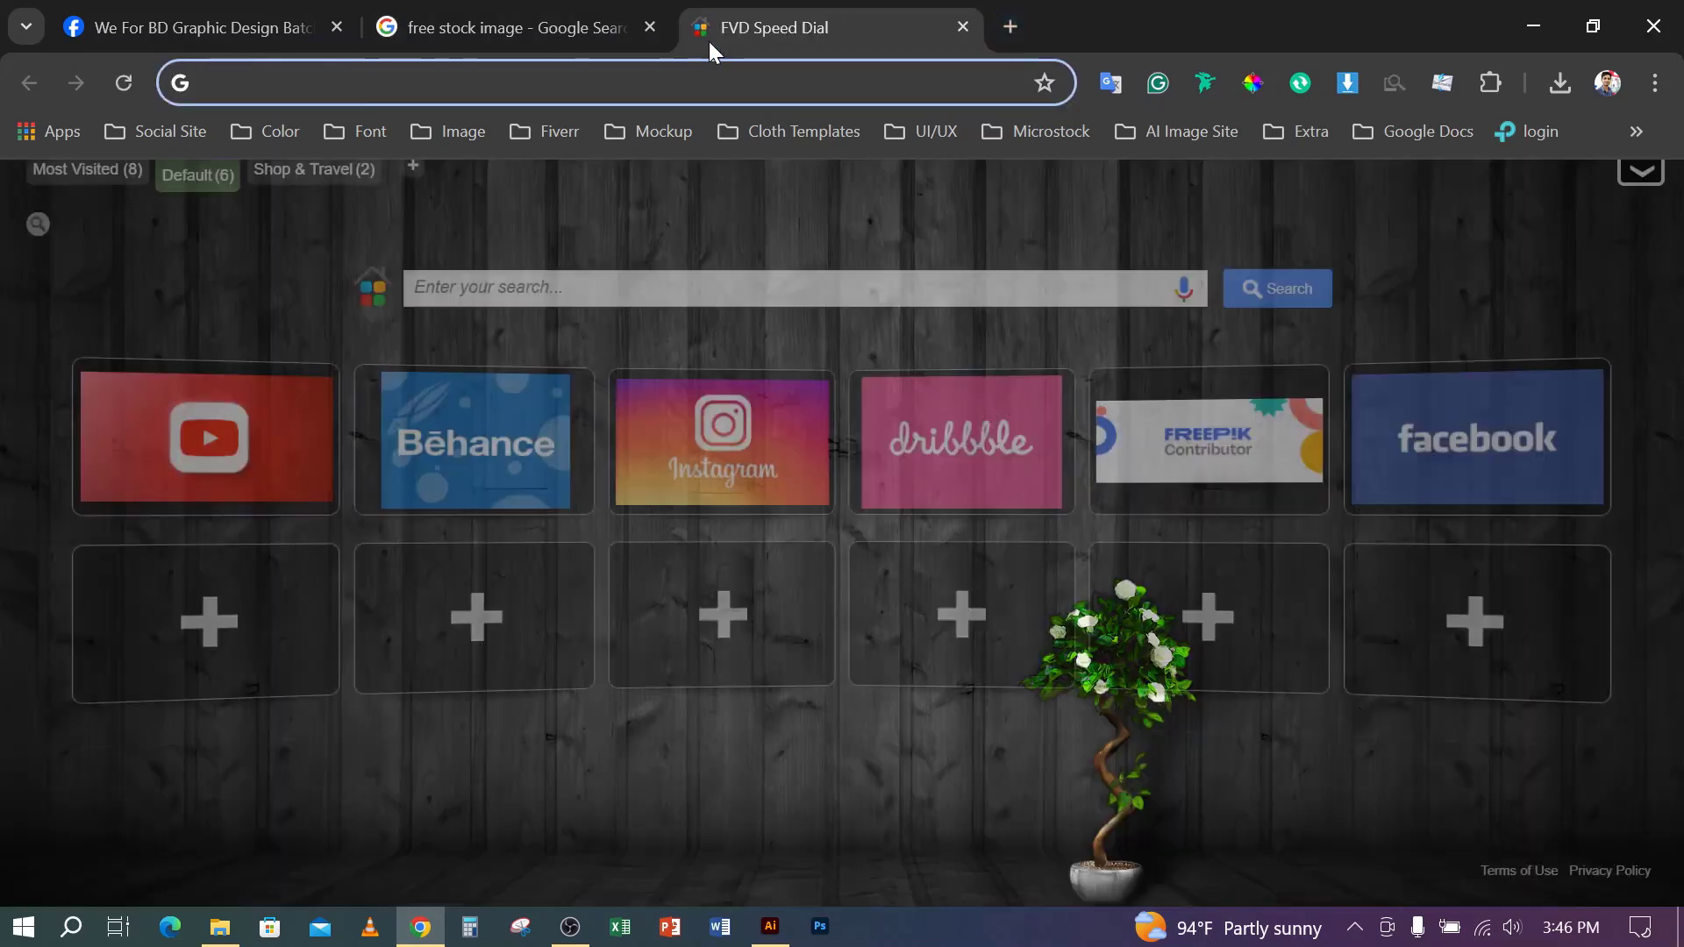
pyautogui.write('pen tool practice image')
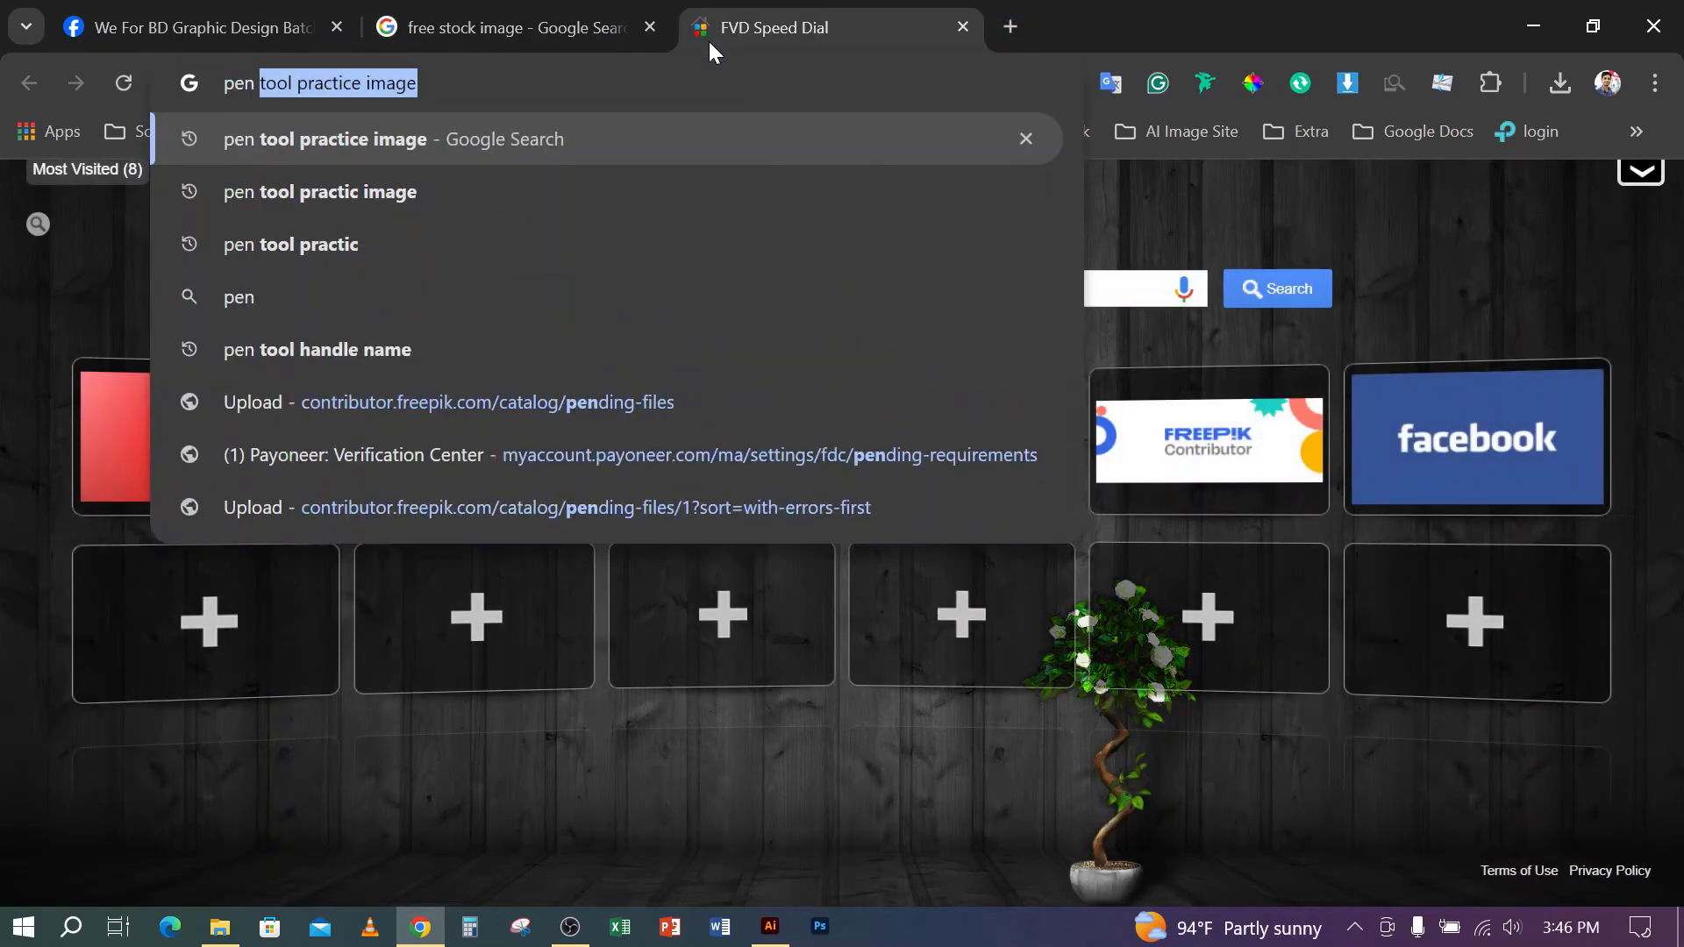
pyautogui.press('Right')
pyautogui.press('BackSpace')
pyautogui.press('BackSpace')
pyautogui.press('BackSpace')
pyautogui.press('BackSpace')
pyautogui.press('BackSpace')
pyautogui.press('BackSpace')
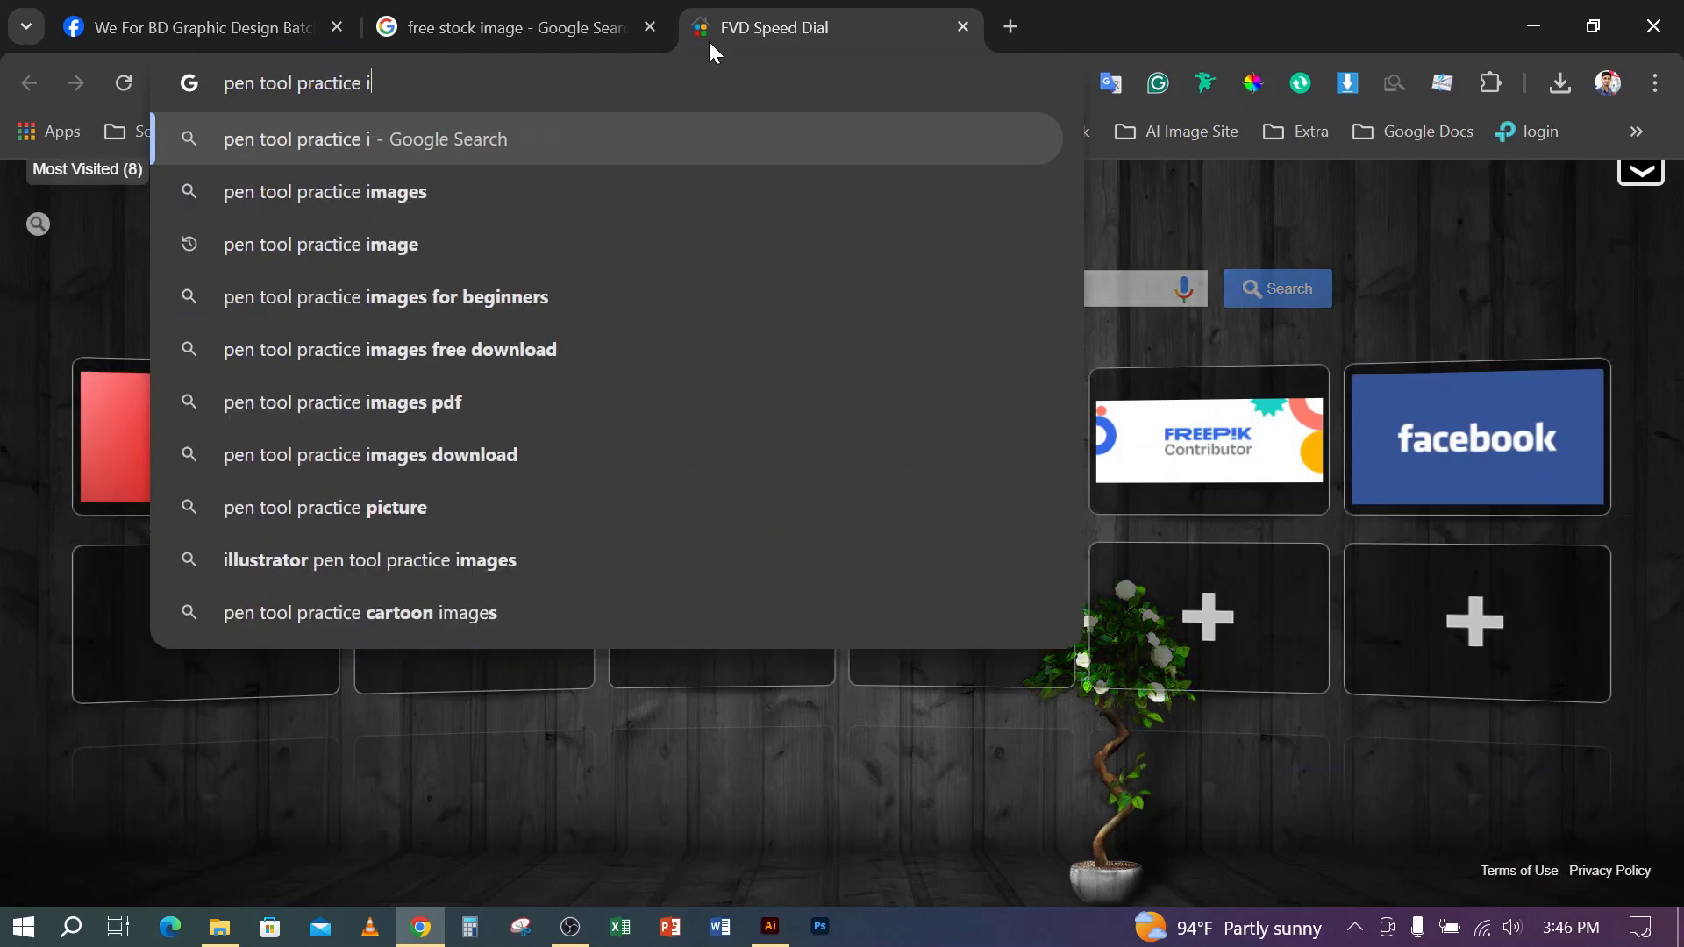
pyautogui.press('Return')
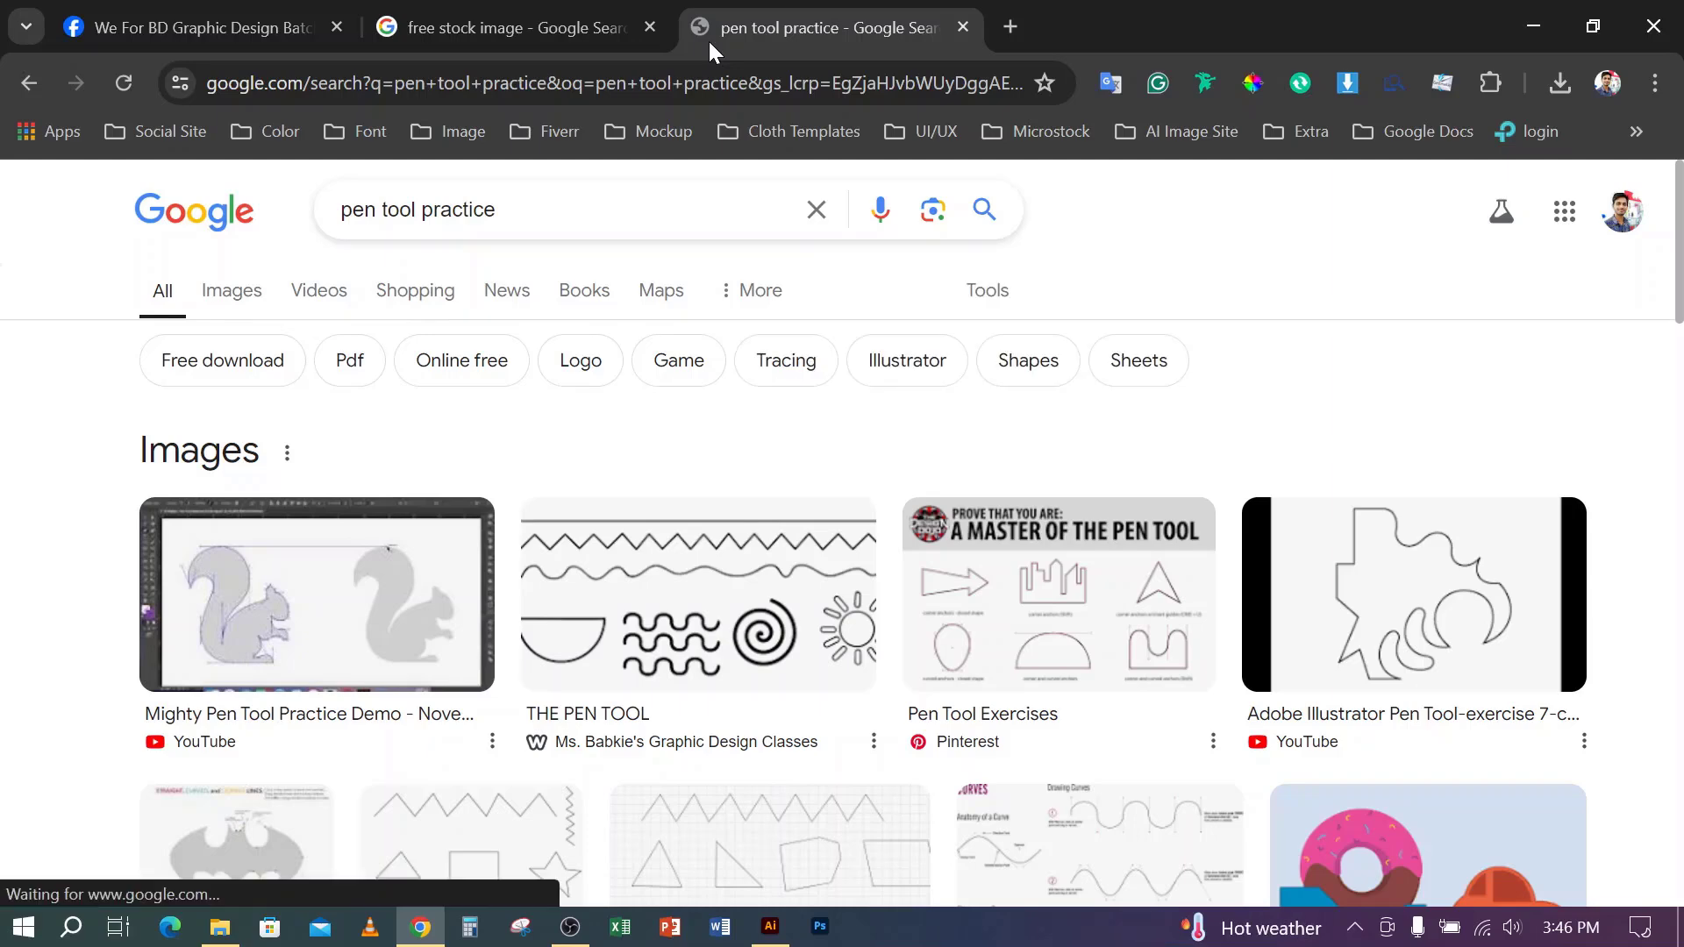
# - Open The Bézier Game (bezier.method.ac) from the search results
pyautogui.scroll(-5, 404, 517)
pyautogui.scroll(-1, 403, 518)
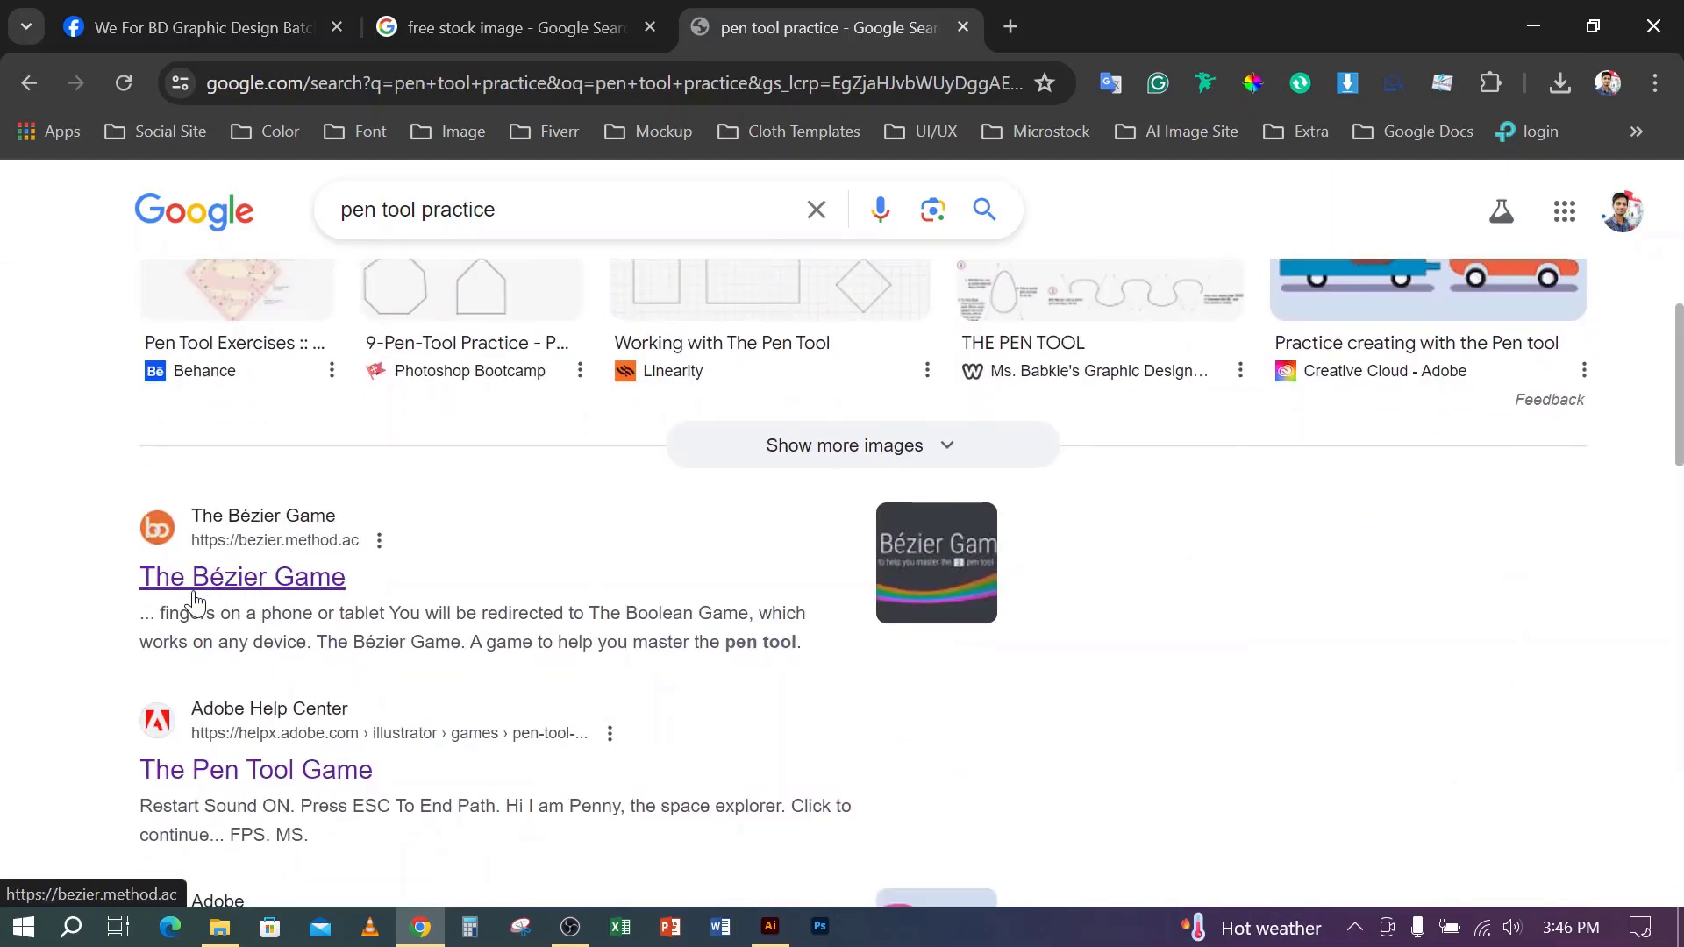
pyautogui.click(241, 587)
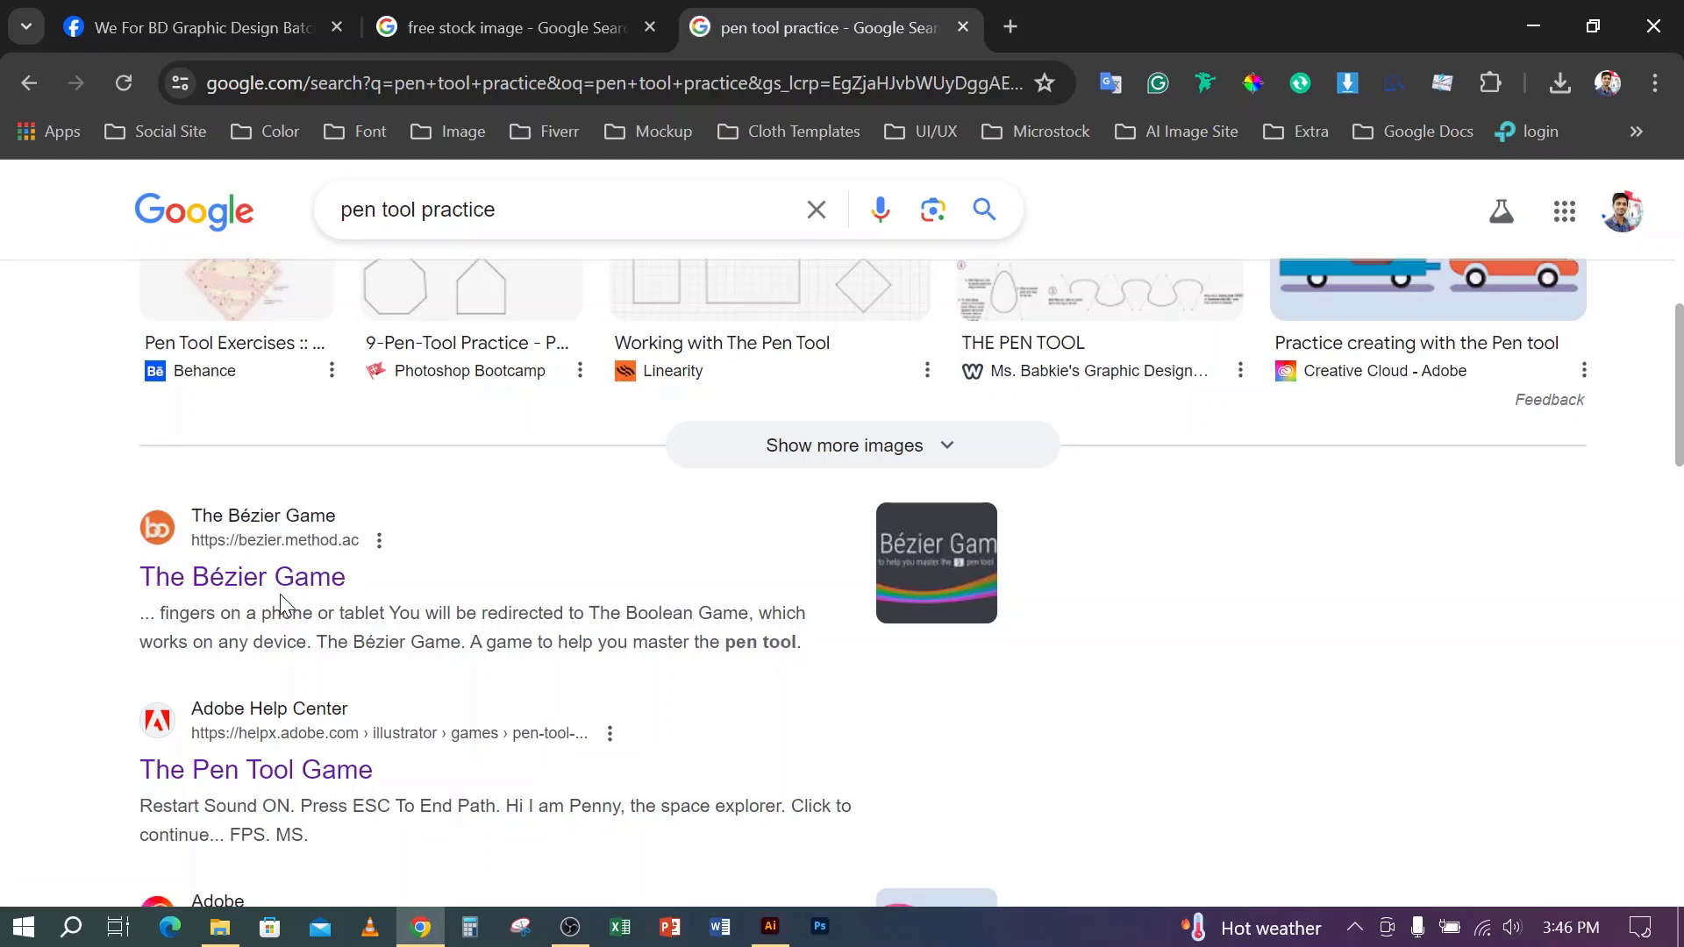
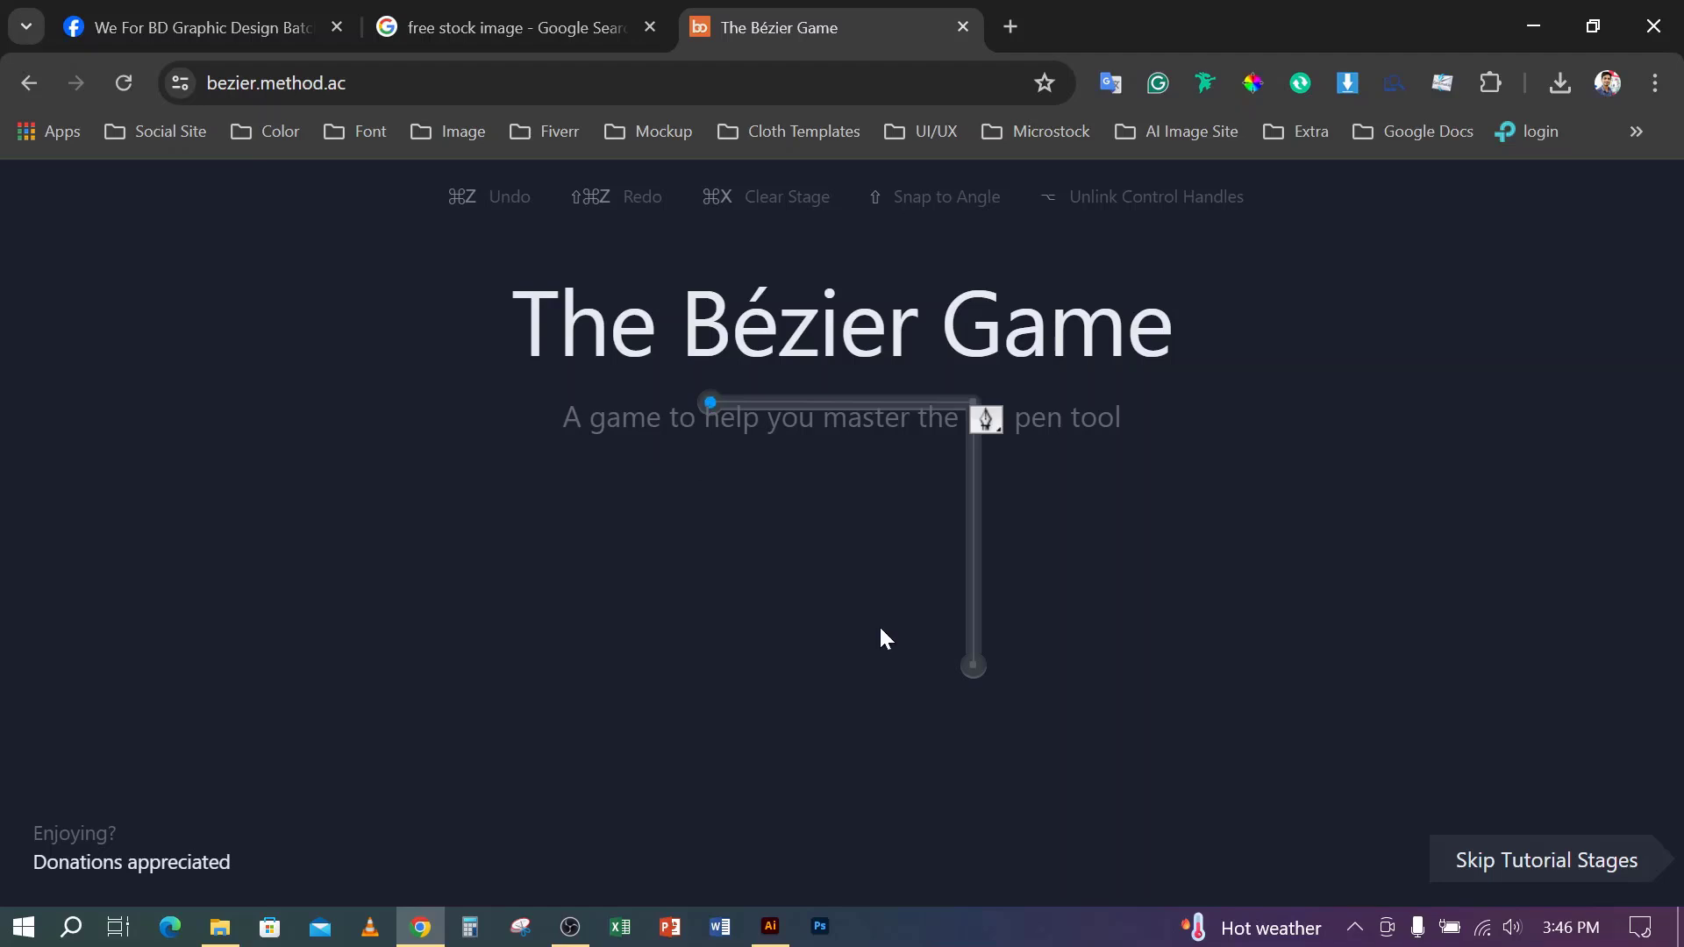
# - Complete the first tutorial stage by tracing its horizontal and vertical lines with three corner nodes
pyautogui.click(711, 403)
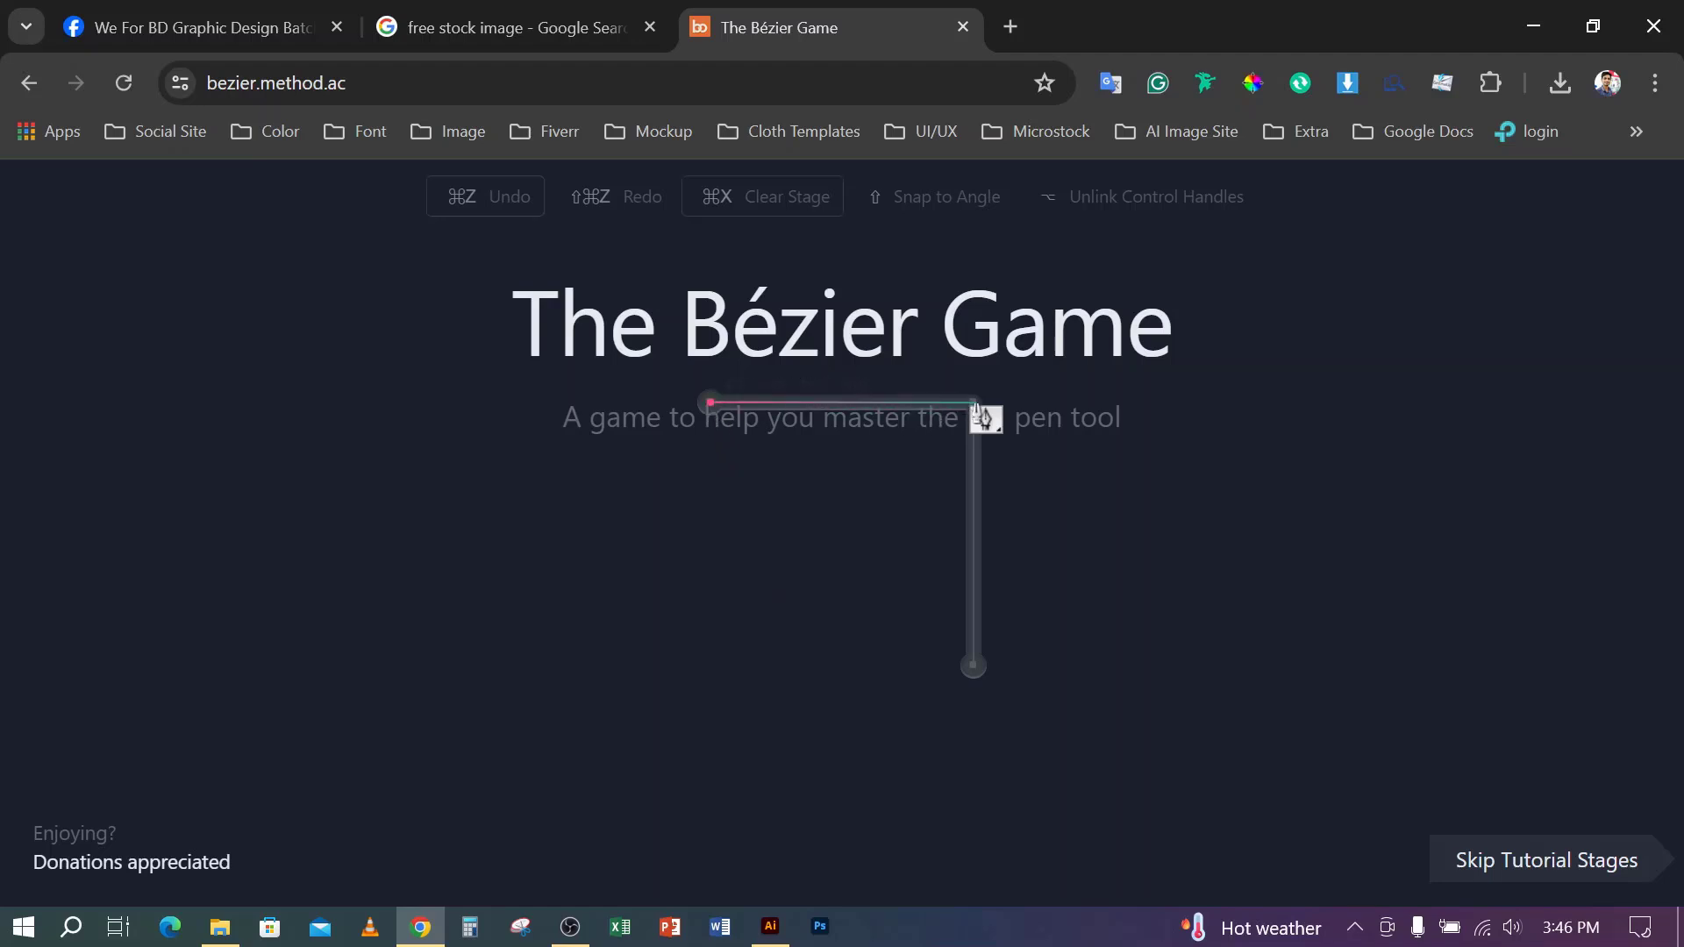
pyautogui.click(973, 404)
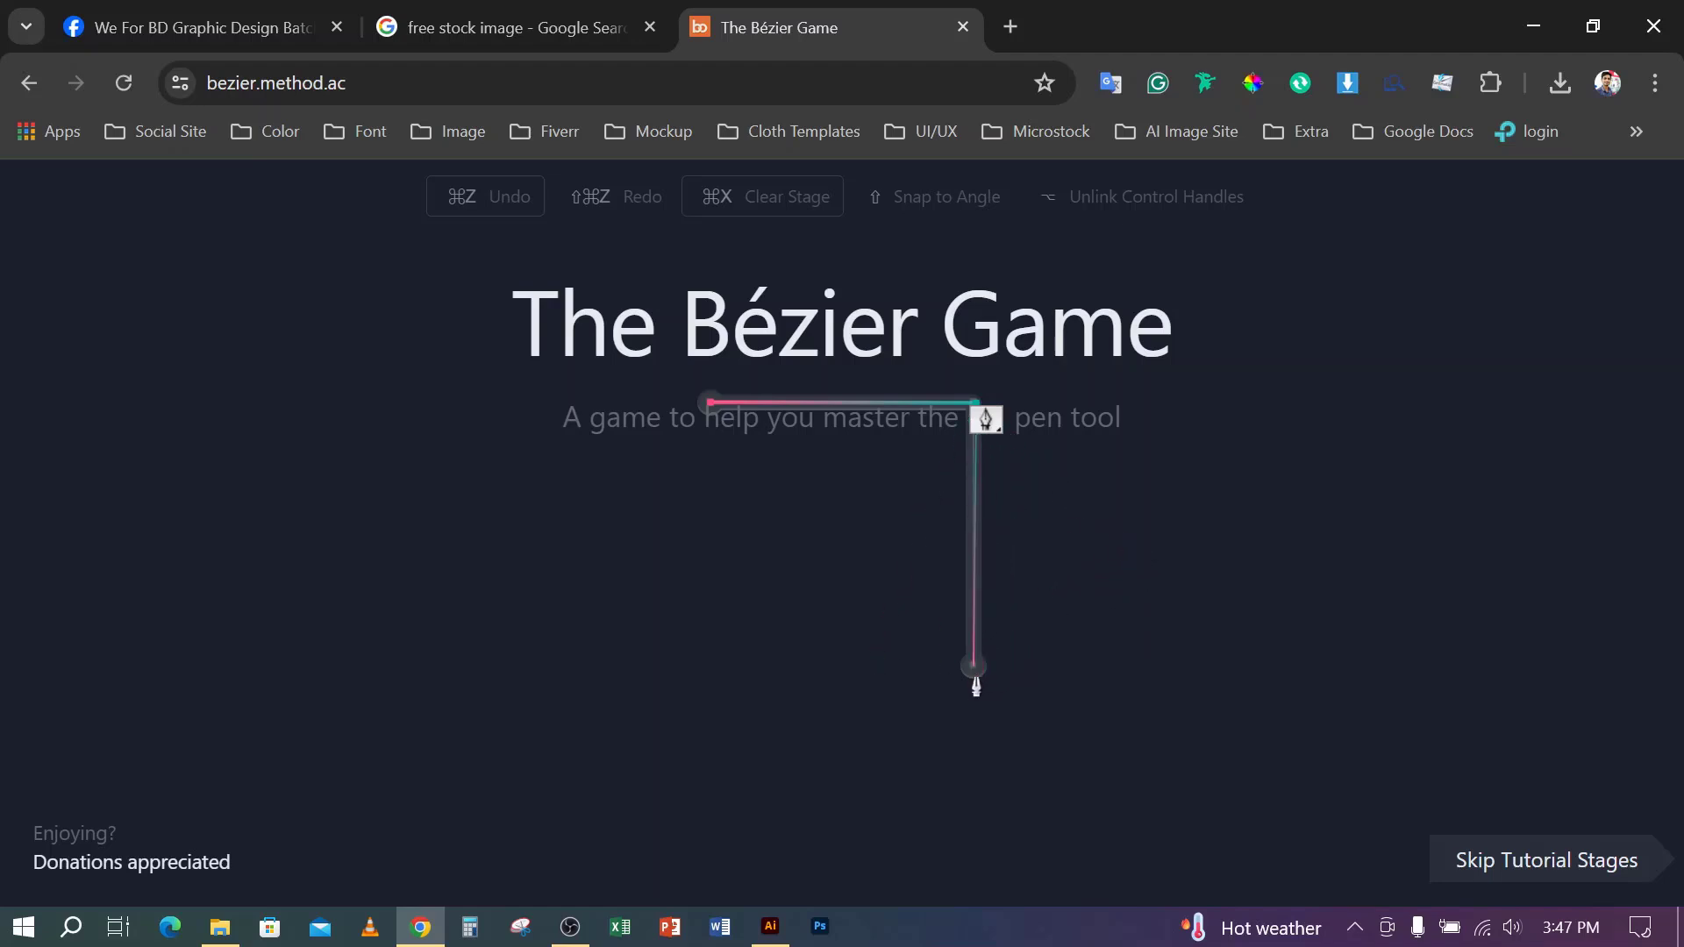
pyautogui.click(972, 668)
pyautogui.click(841, 270)
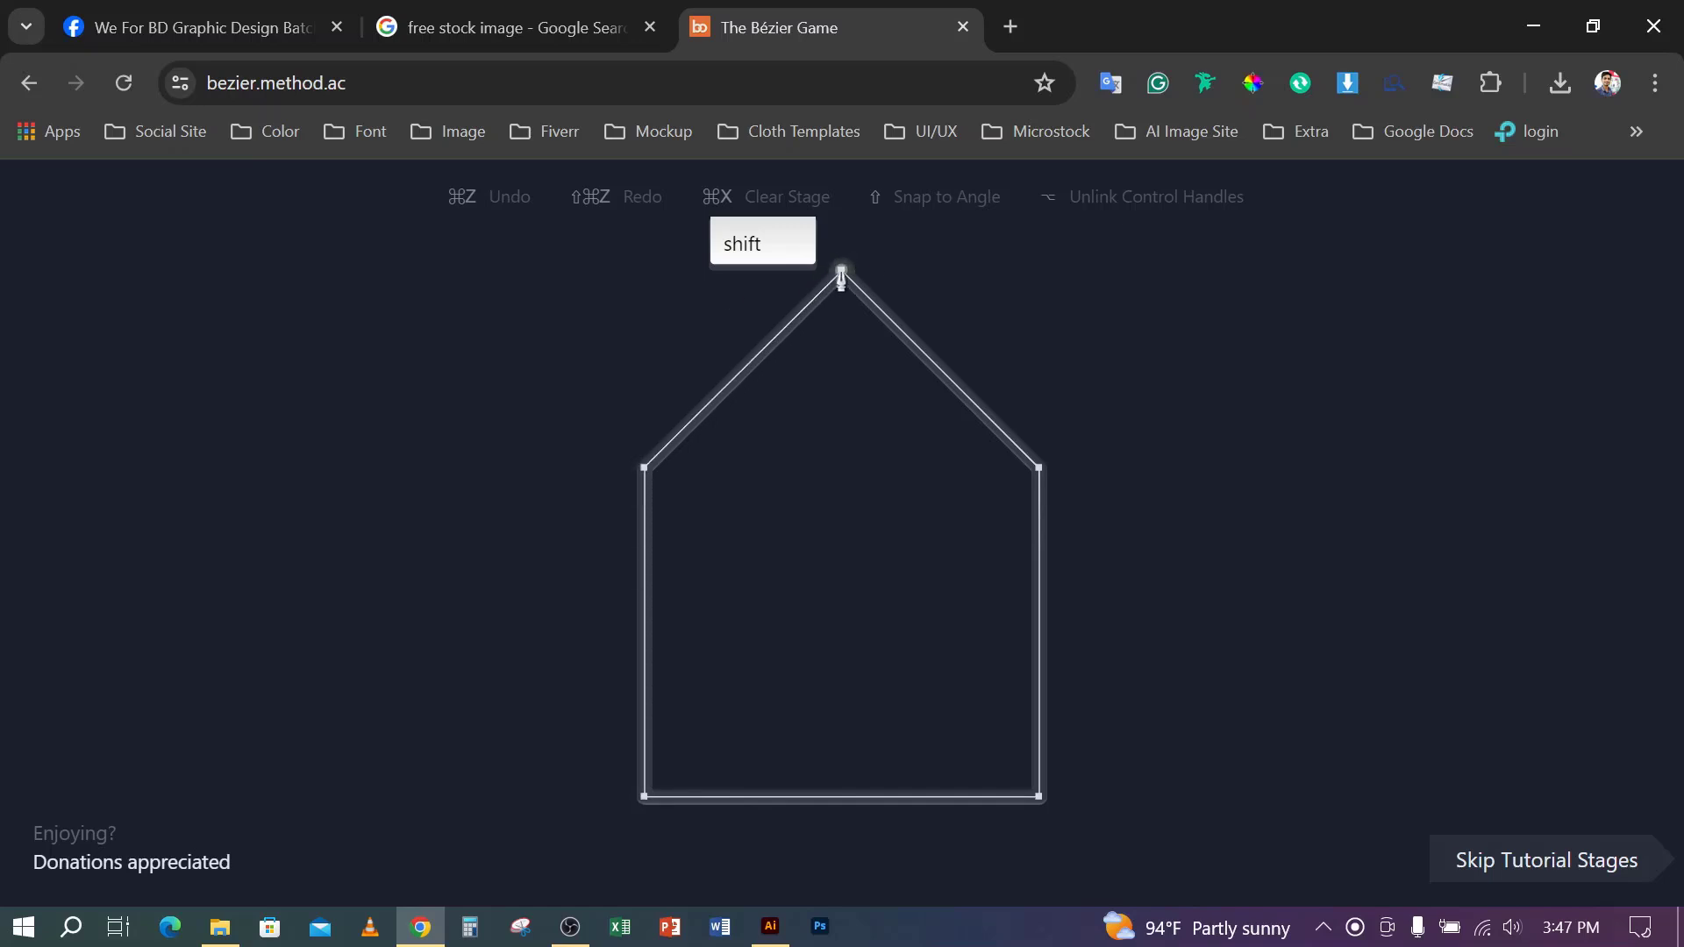
pyautogui.click(841, 272)
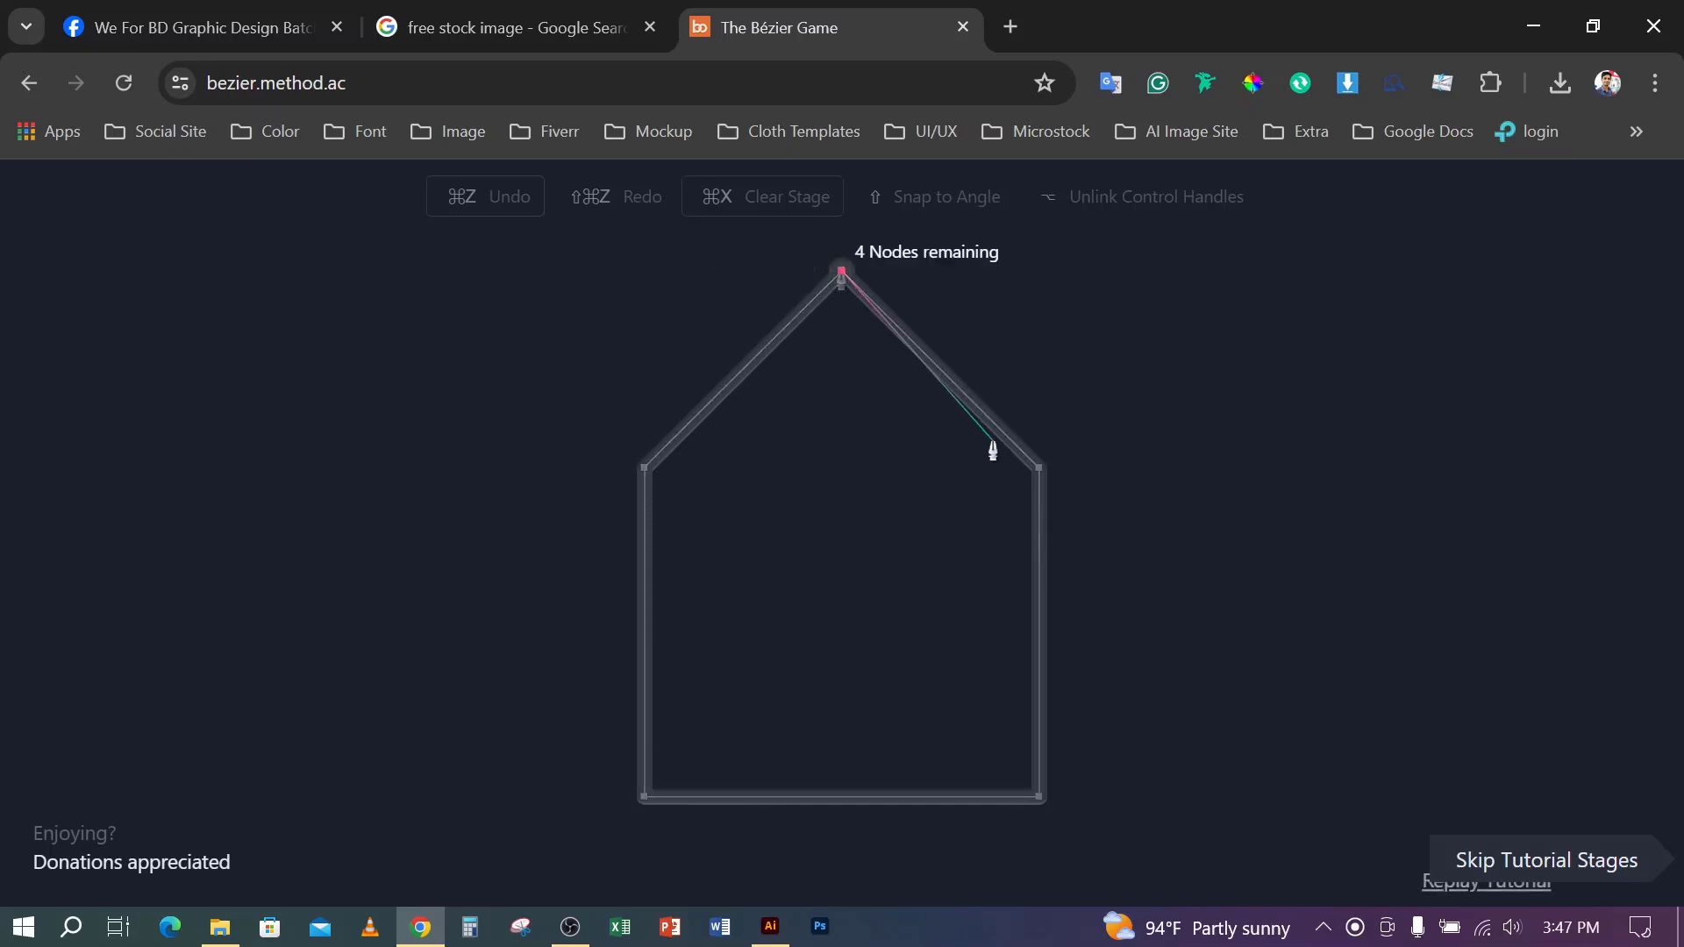
pyautogui.hotkey('ctrl', 'z')
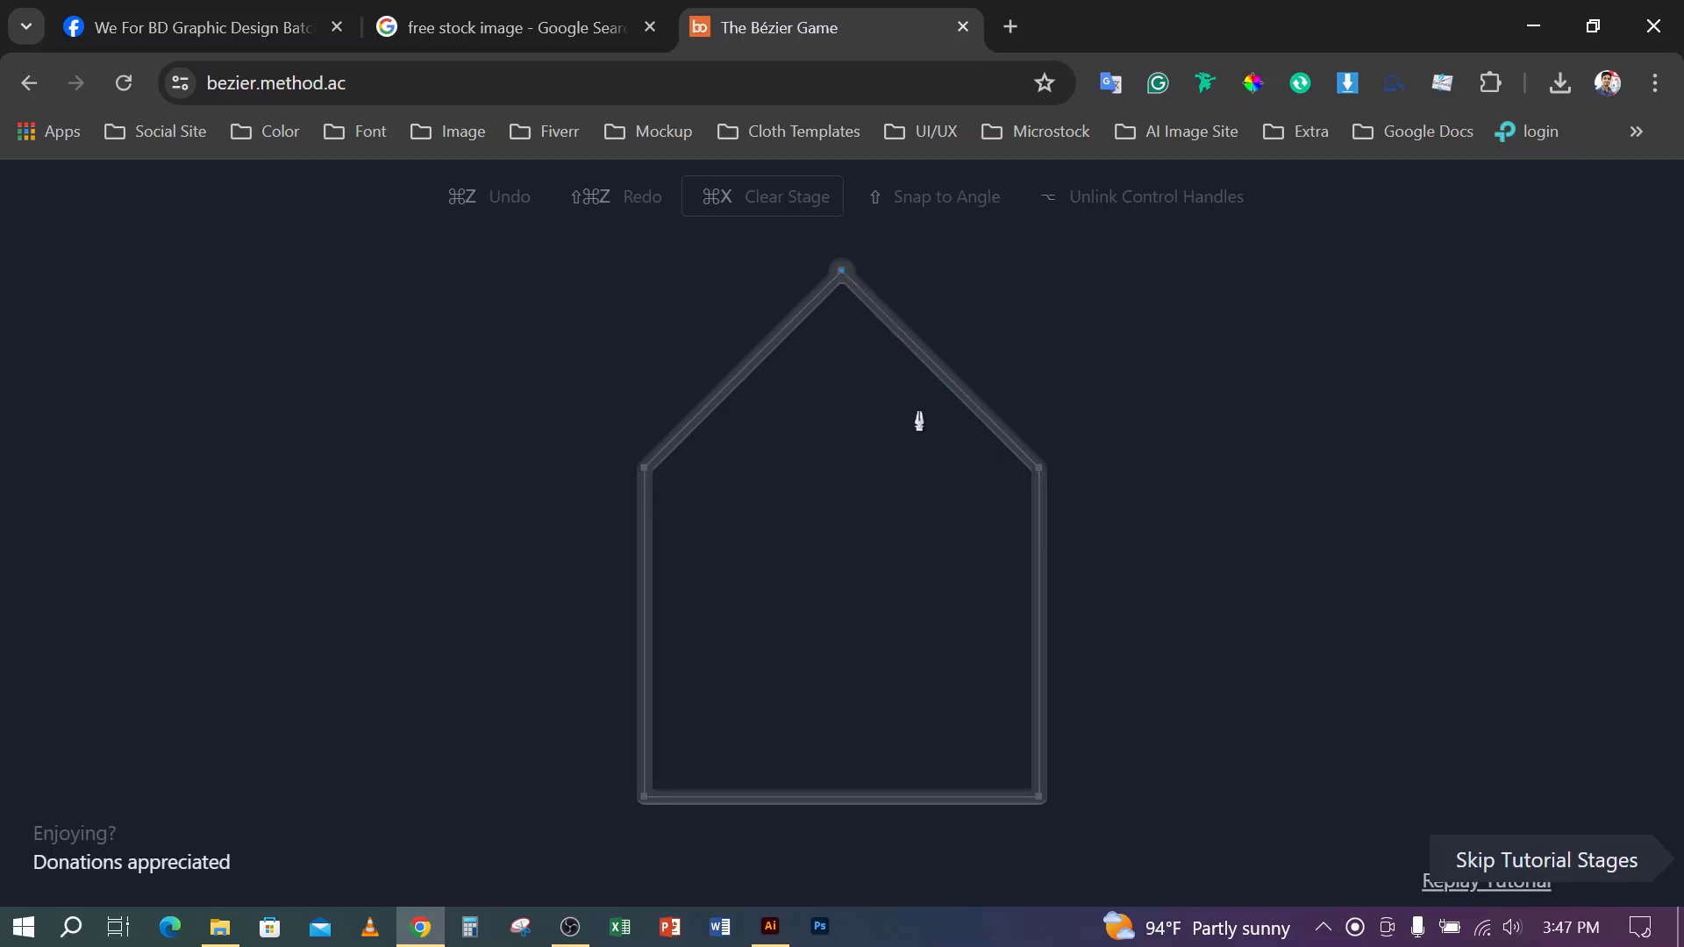
# - Trace the house outline clockwise from its roof peak with straight, angle-snapped segments and close it at the starting node
pyautogui.click(841, 273)
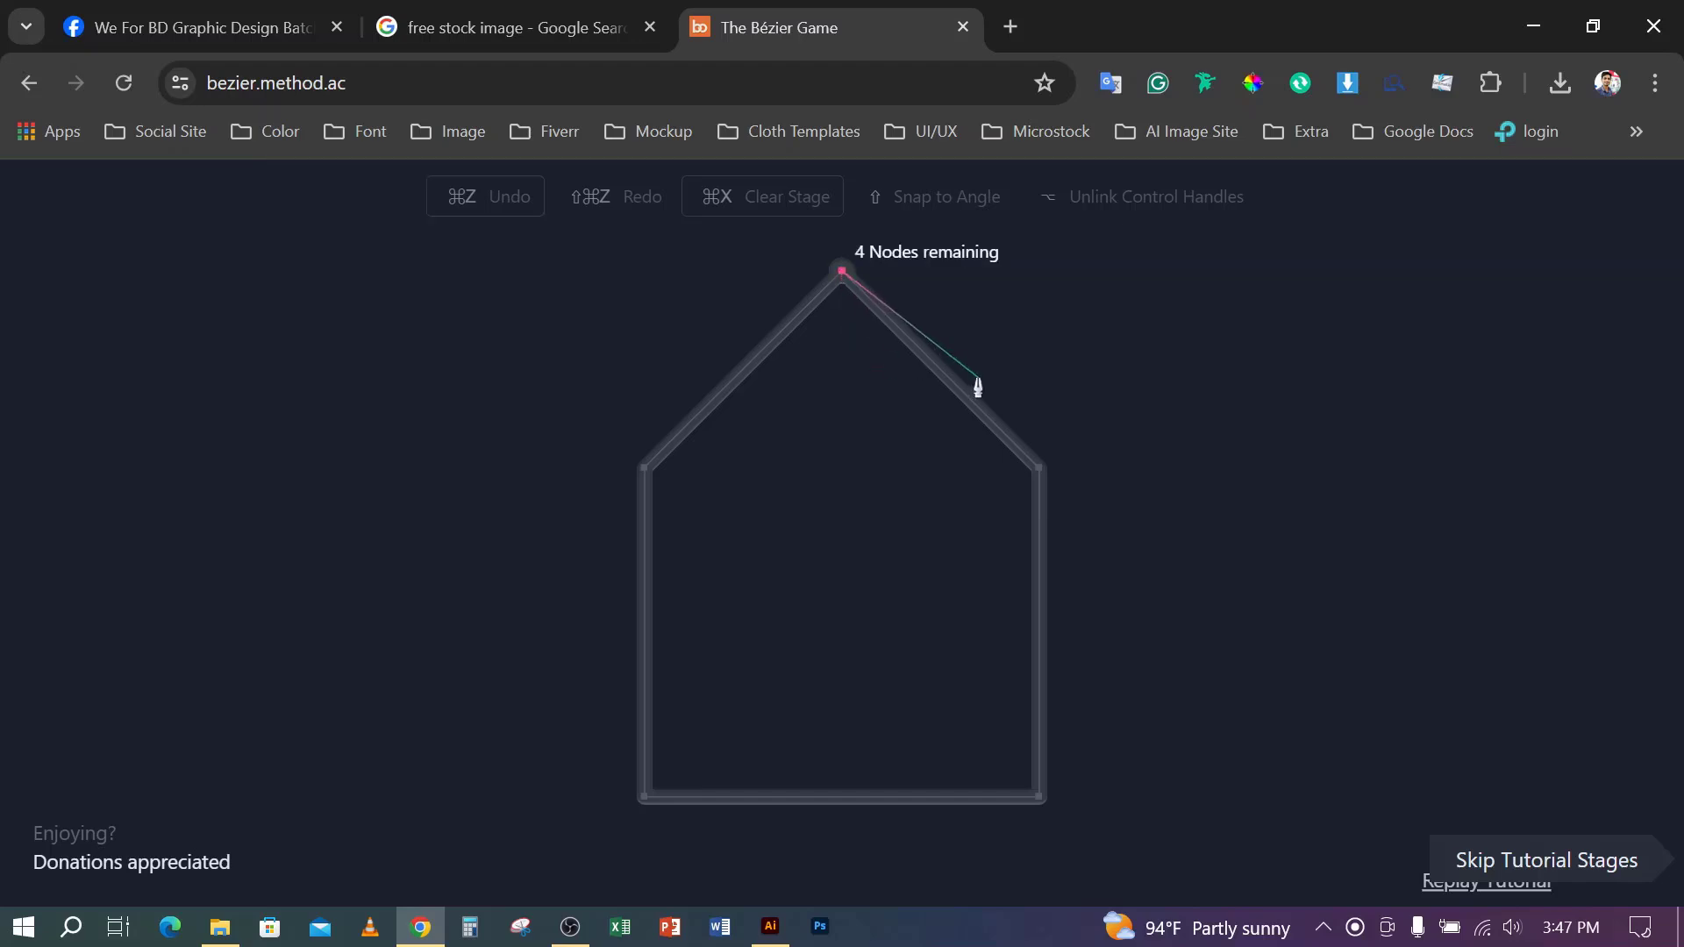
pyautogui.click(1039, 469)
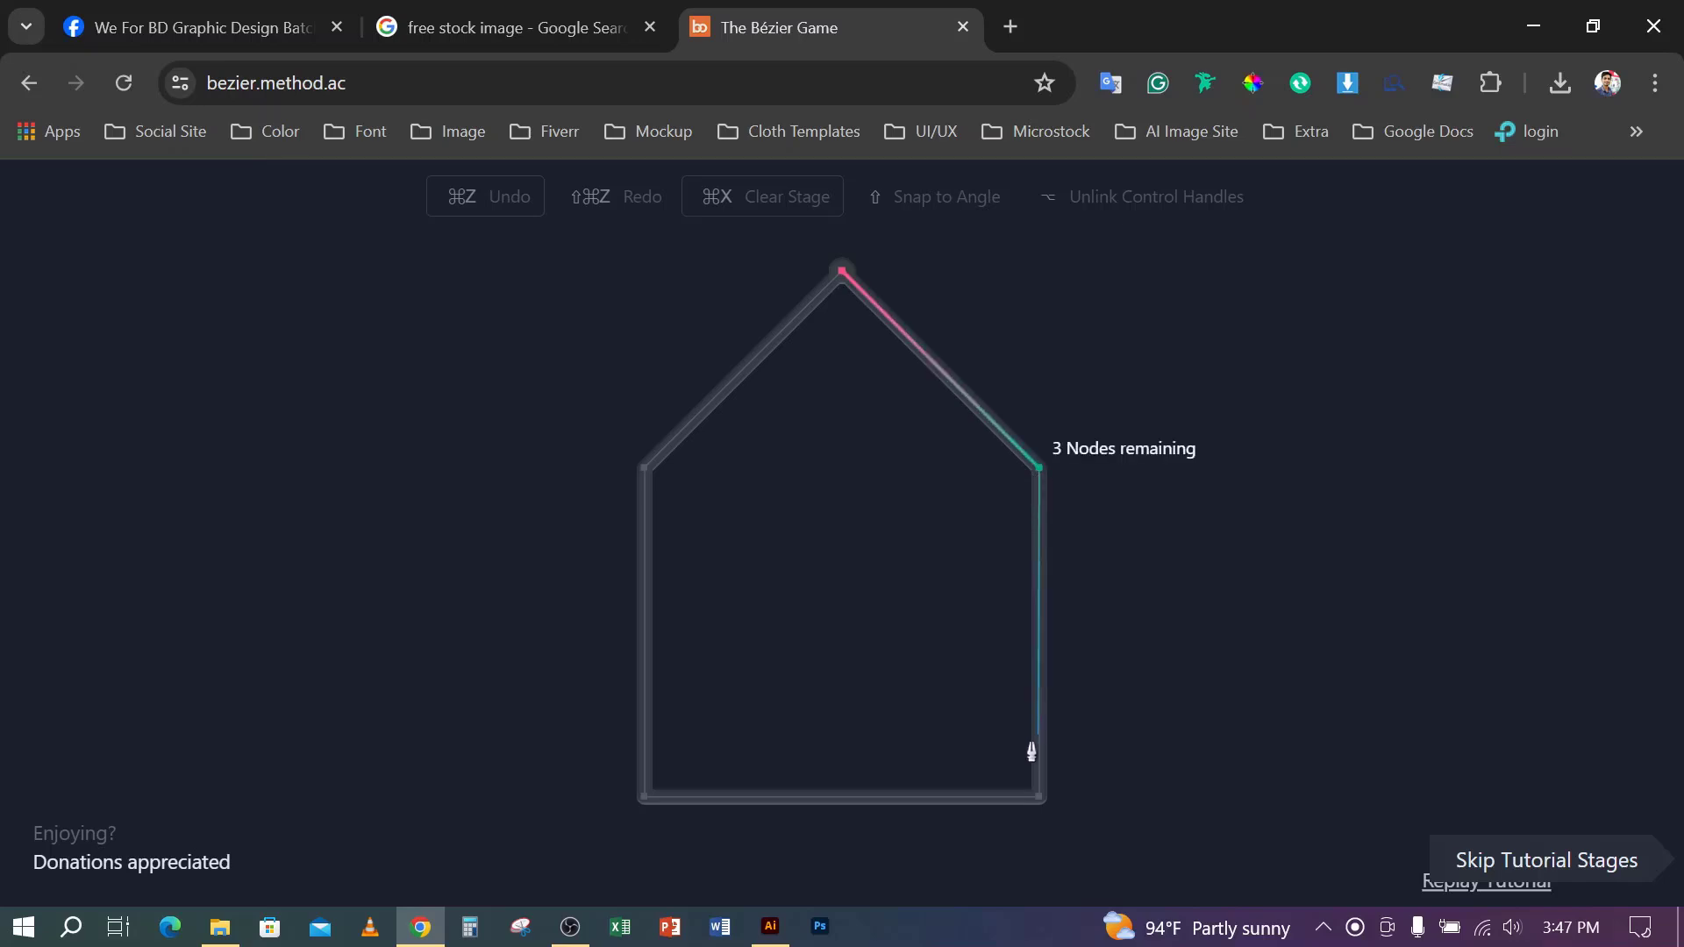
pyautogui.click(1040, 799)
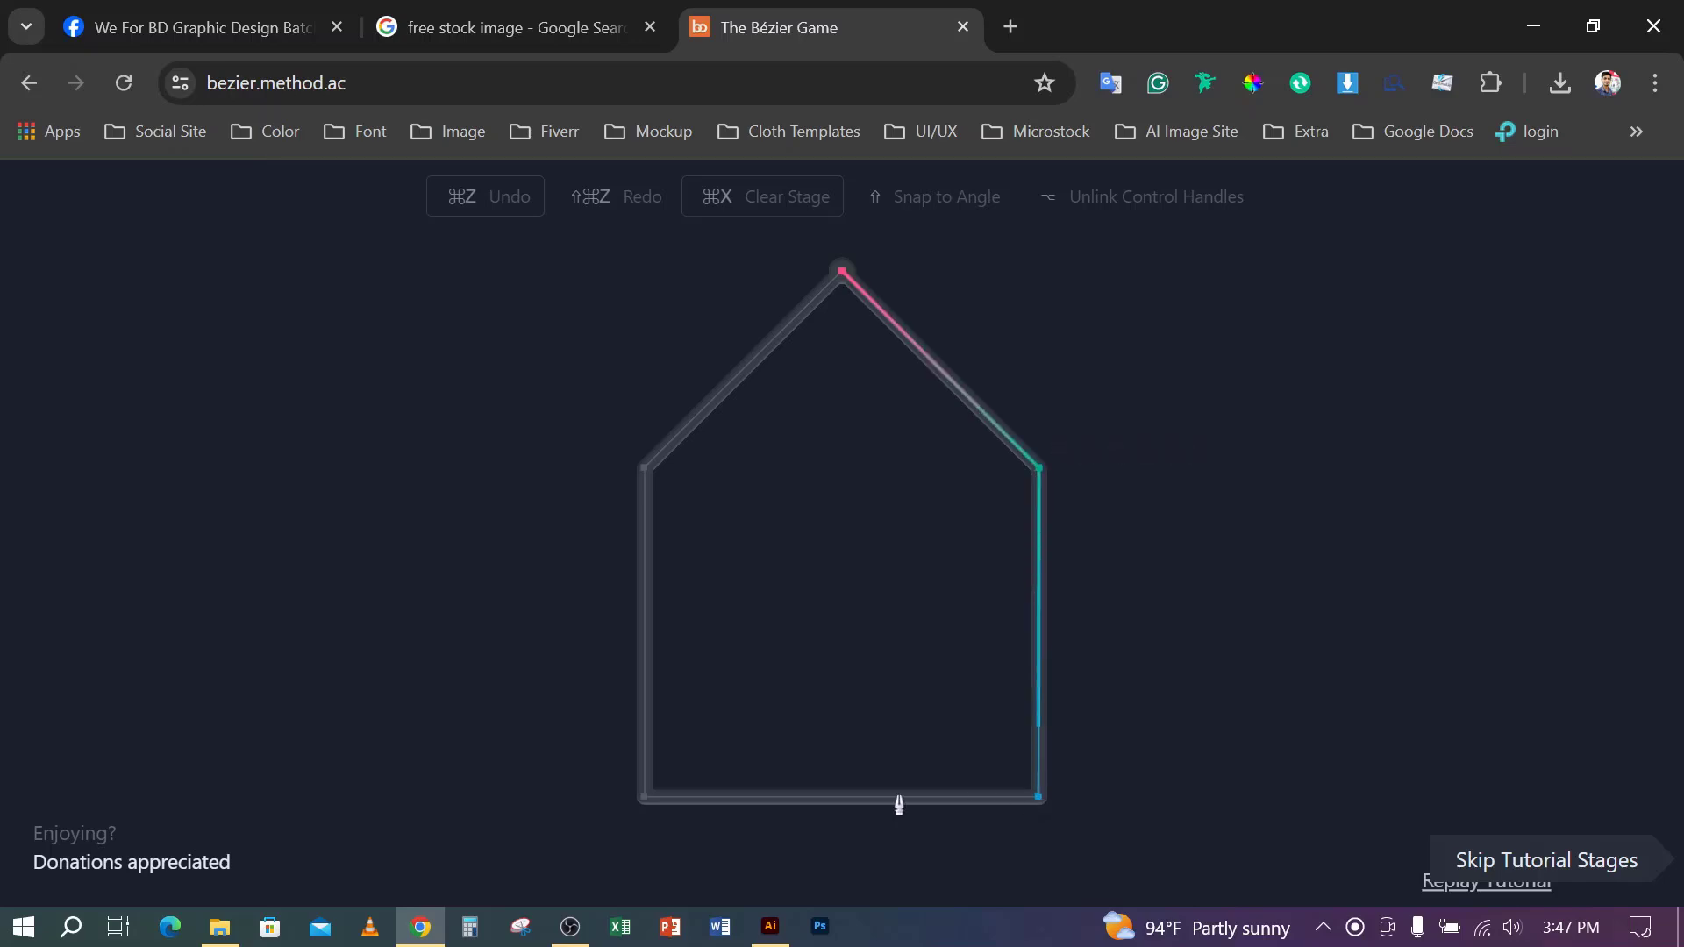
pyautogui.click(639, 798)
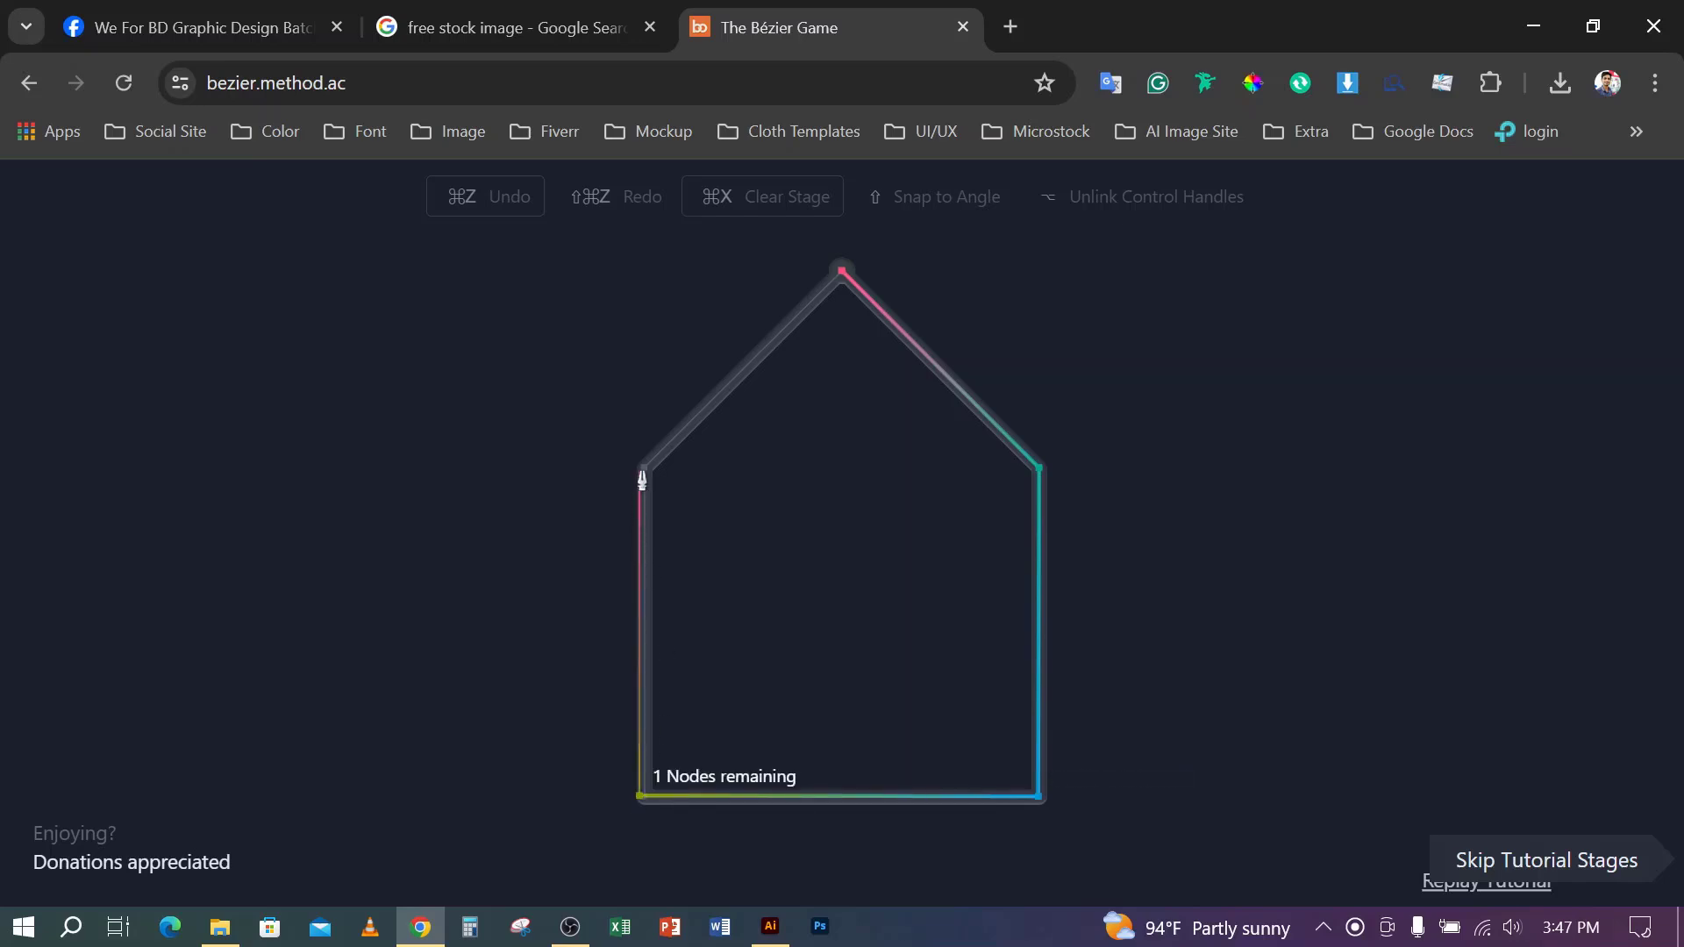
pyautogui.click(640, 474)
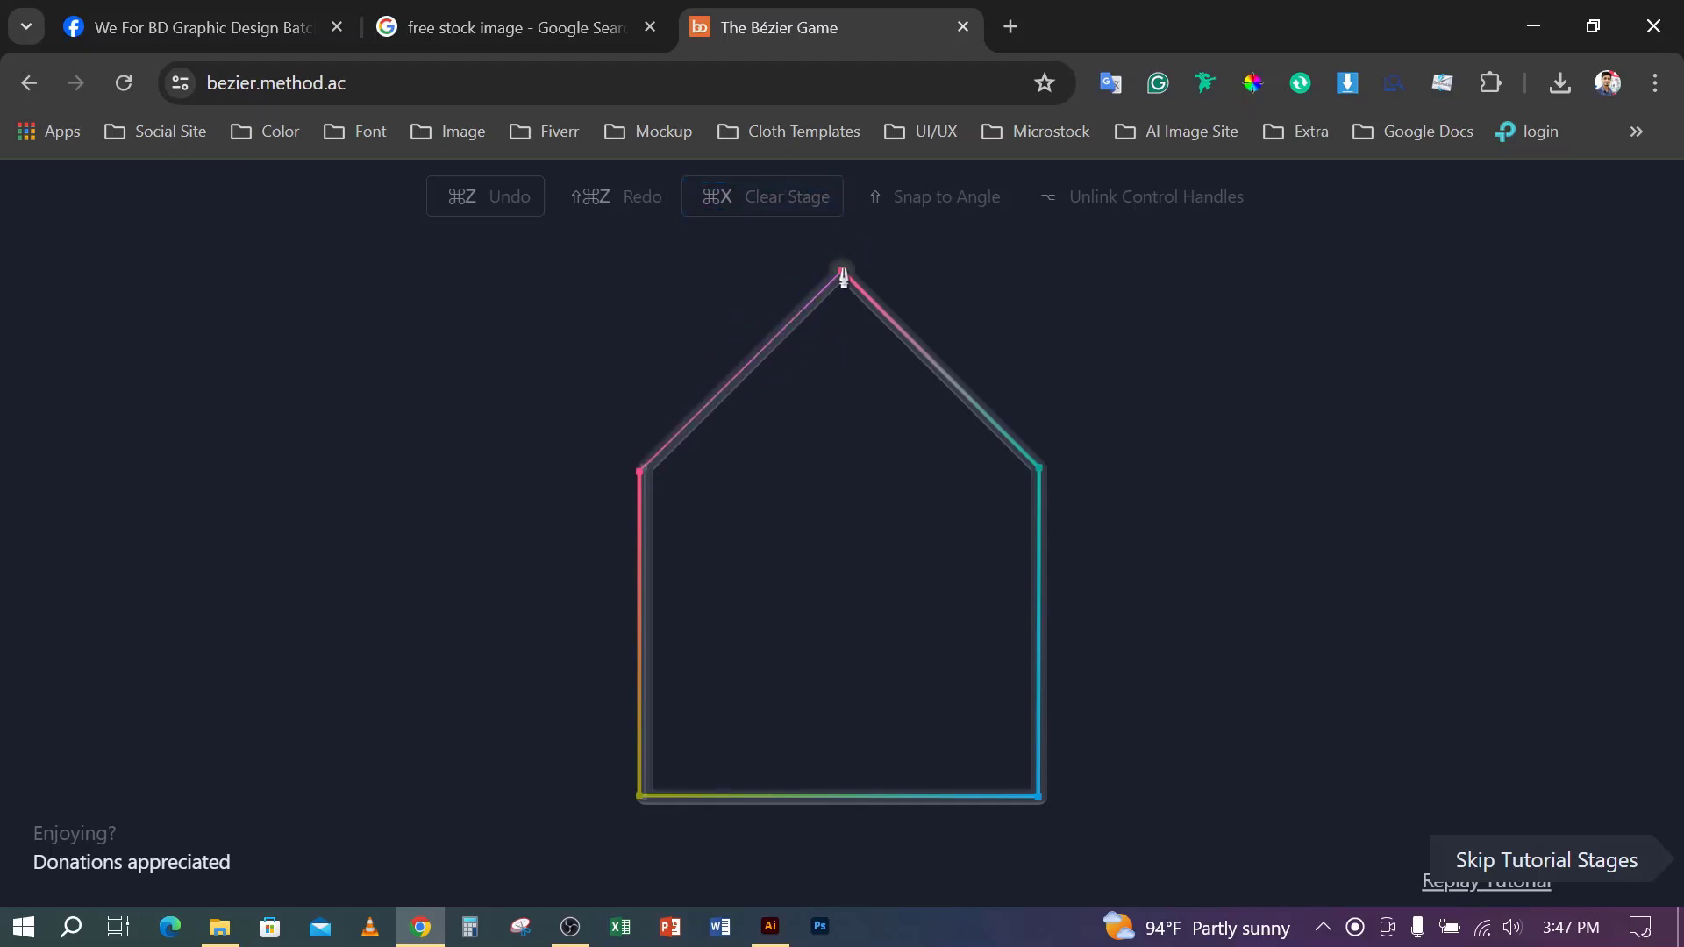
pyautogui.click(843, 275)
# - Trace the circle clockwise from its leftmost node with four smooth nodes, matching the guide handles, and close the path
pyautogui.moveTo(697, 533); pyautogui.dragTo(696, 457)
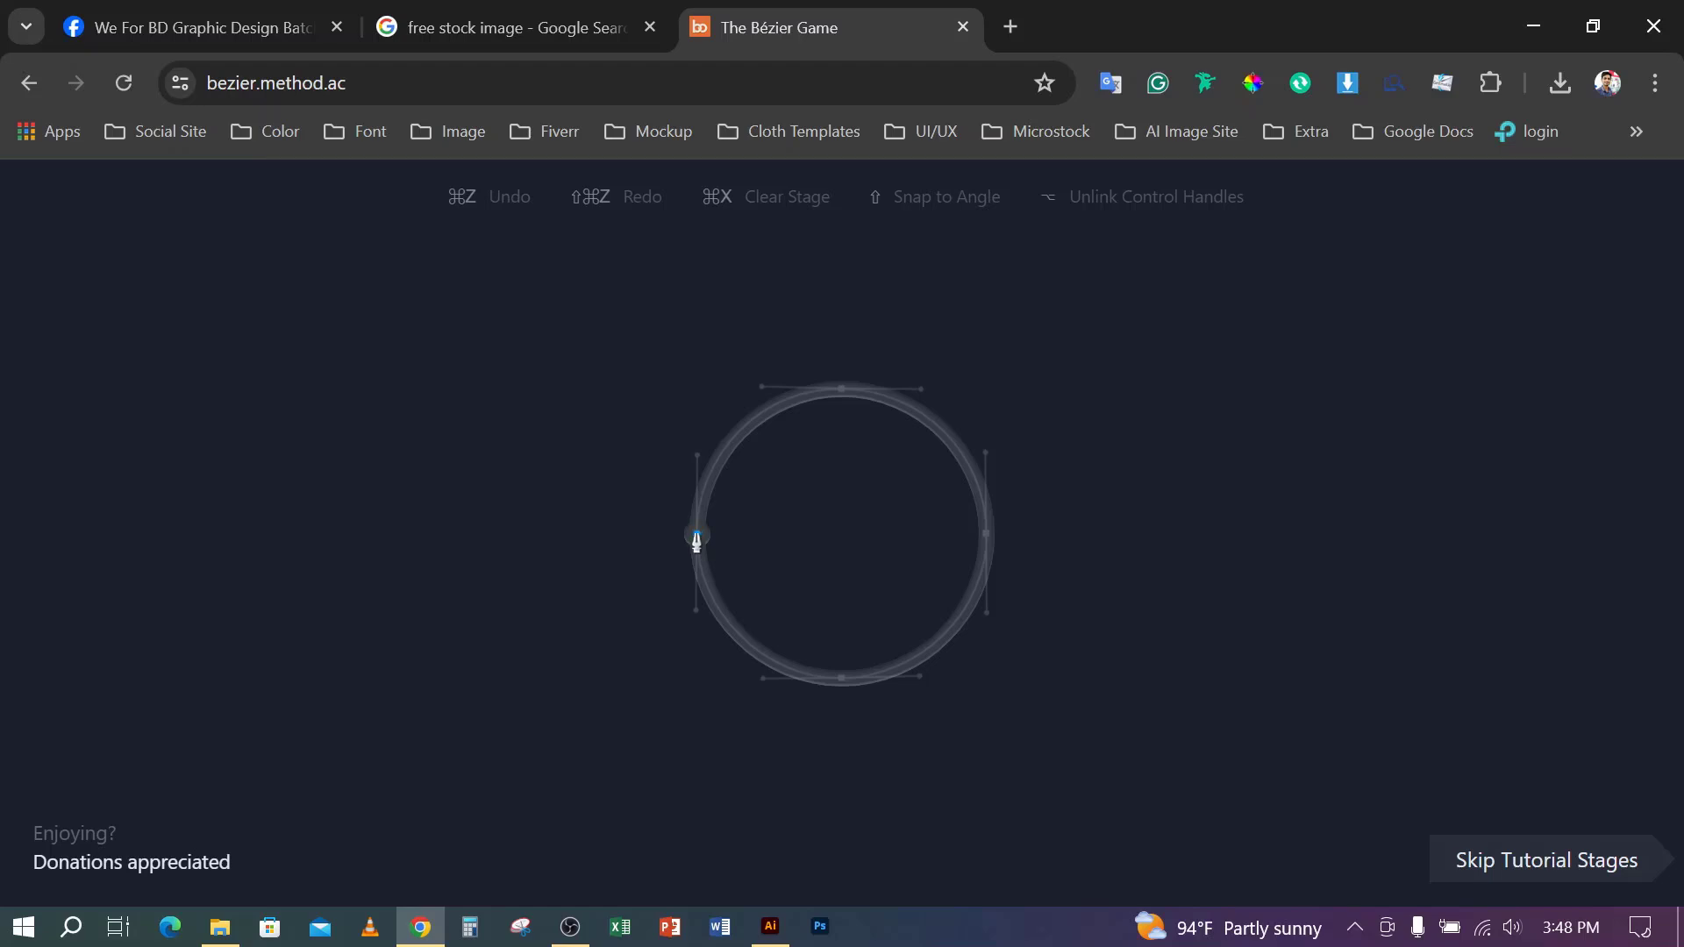
pyautogui.moveTo(697, 535); pyautogui.dragTo(696, 458)
pyautogui.moveTo(695, 458); pyautogui.dragTo(696, 454)
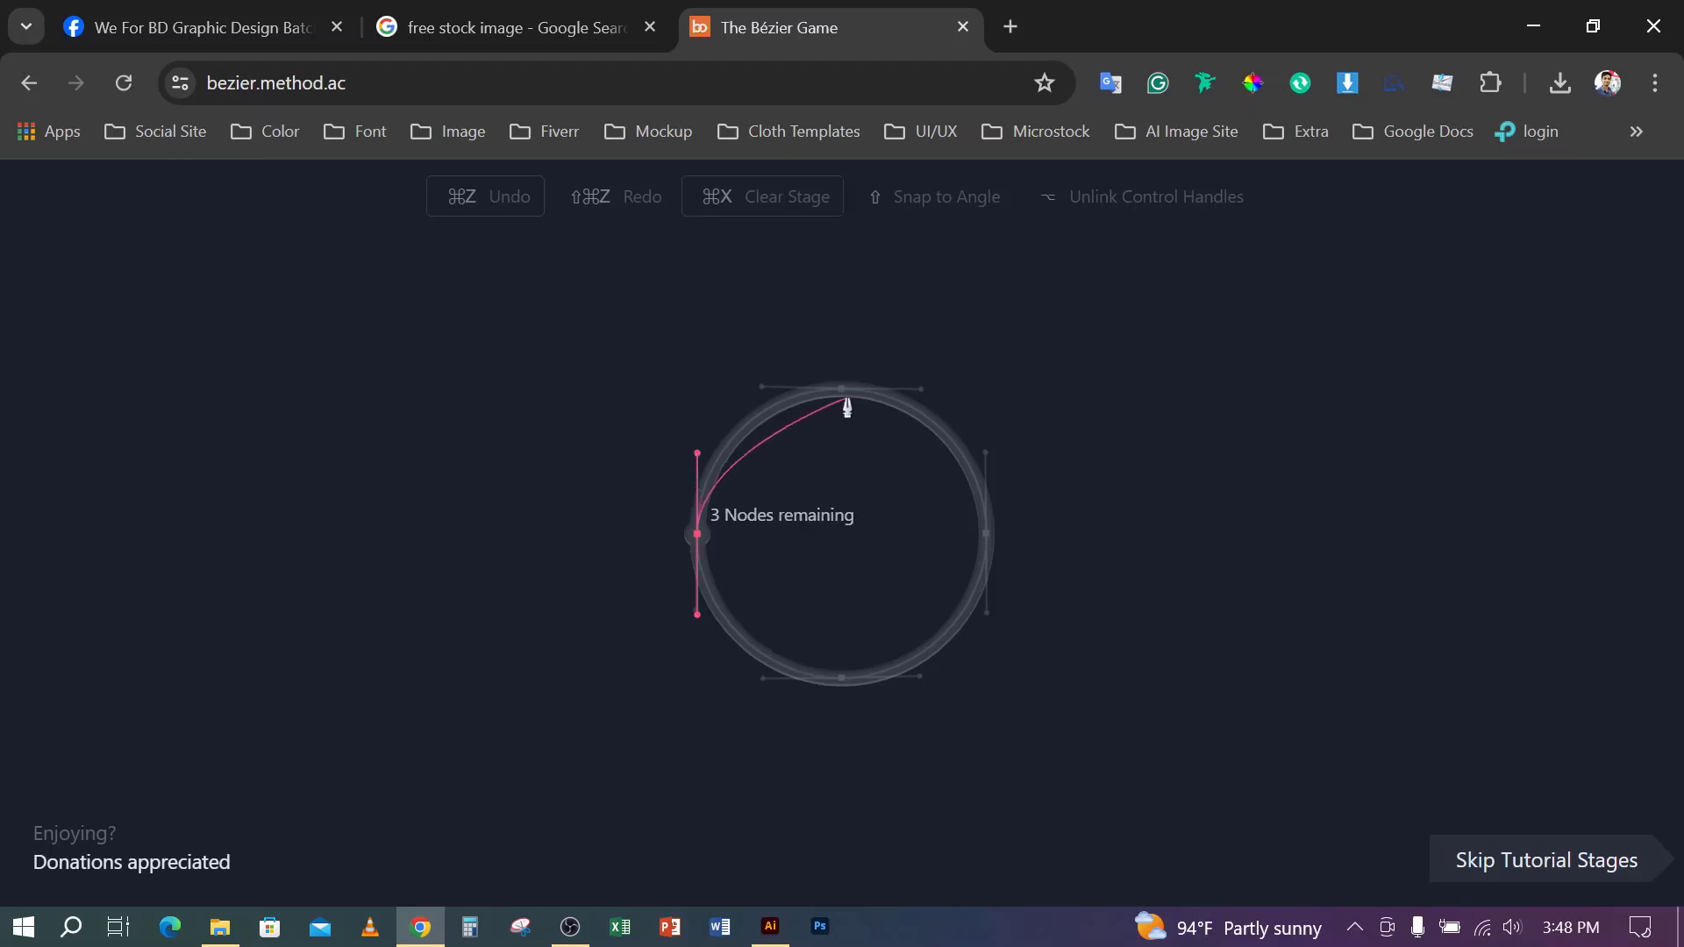
pyautogui.moveTo(843, 396); pyautogui.dragTo(921, 397)
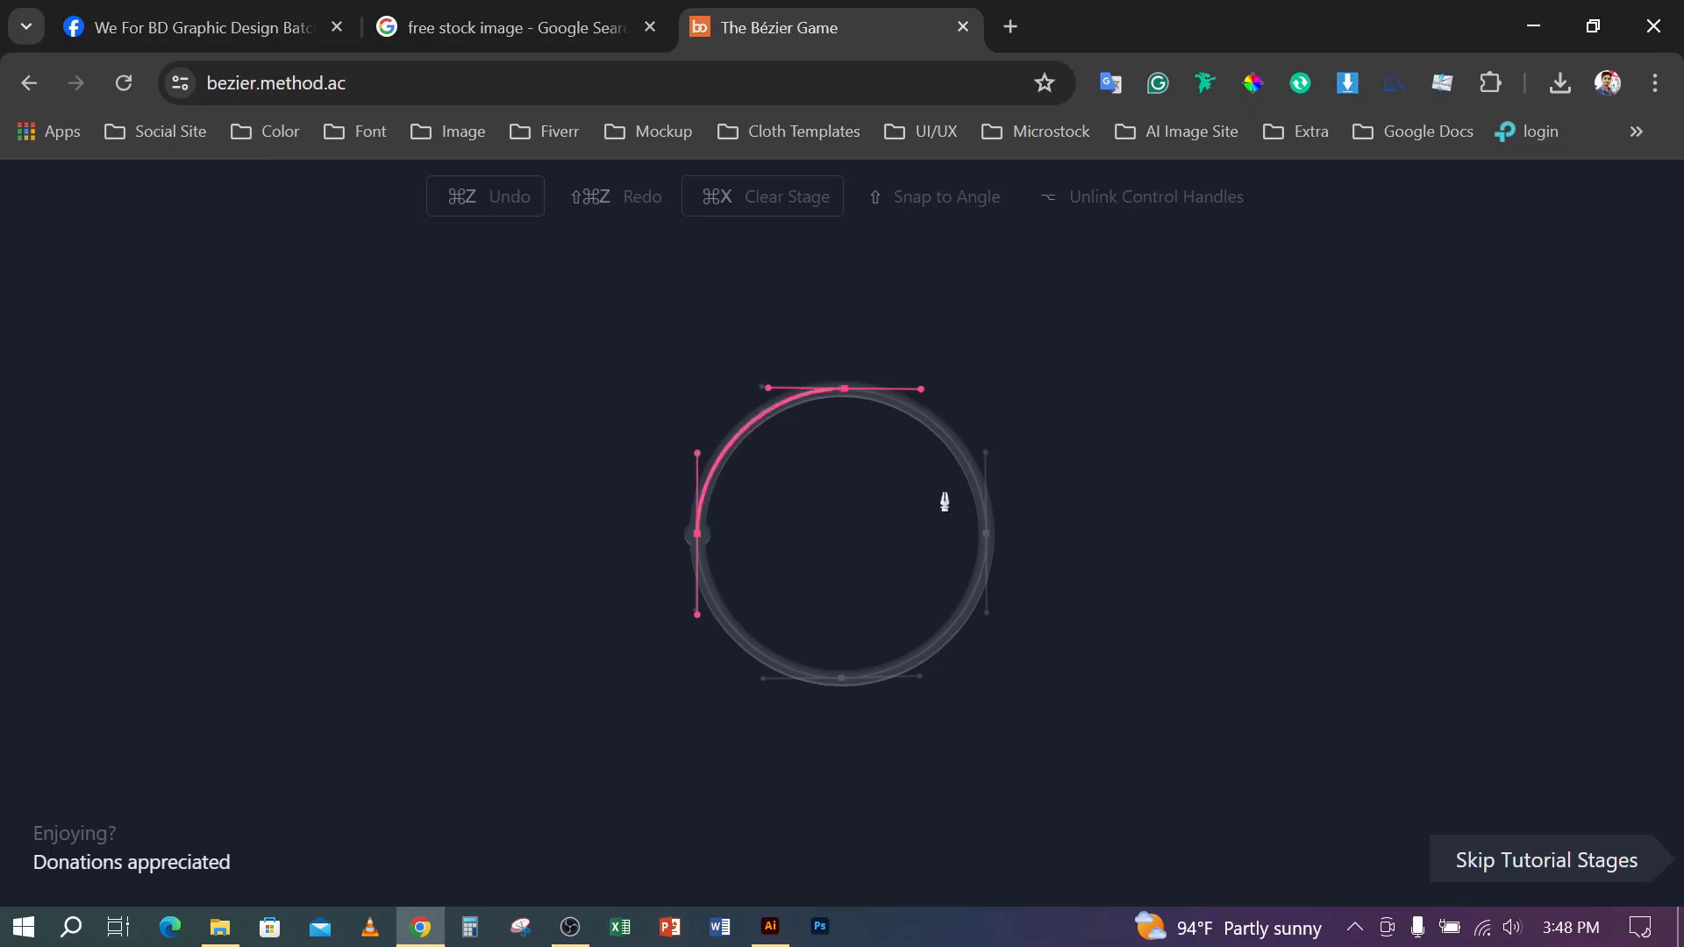
pyautogui.moveTo(986, 533); pyautogui.dragTo(992, 621)
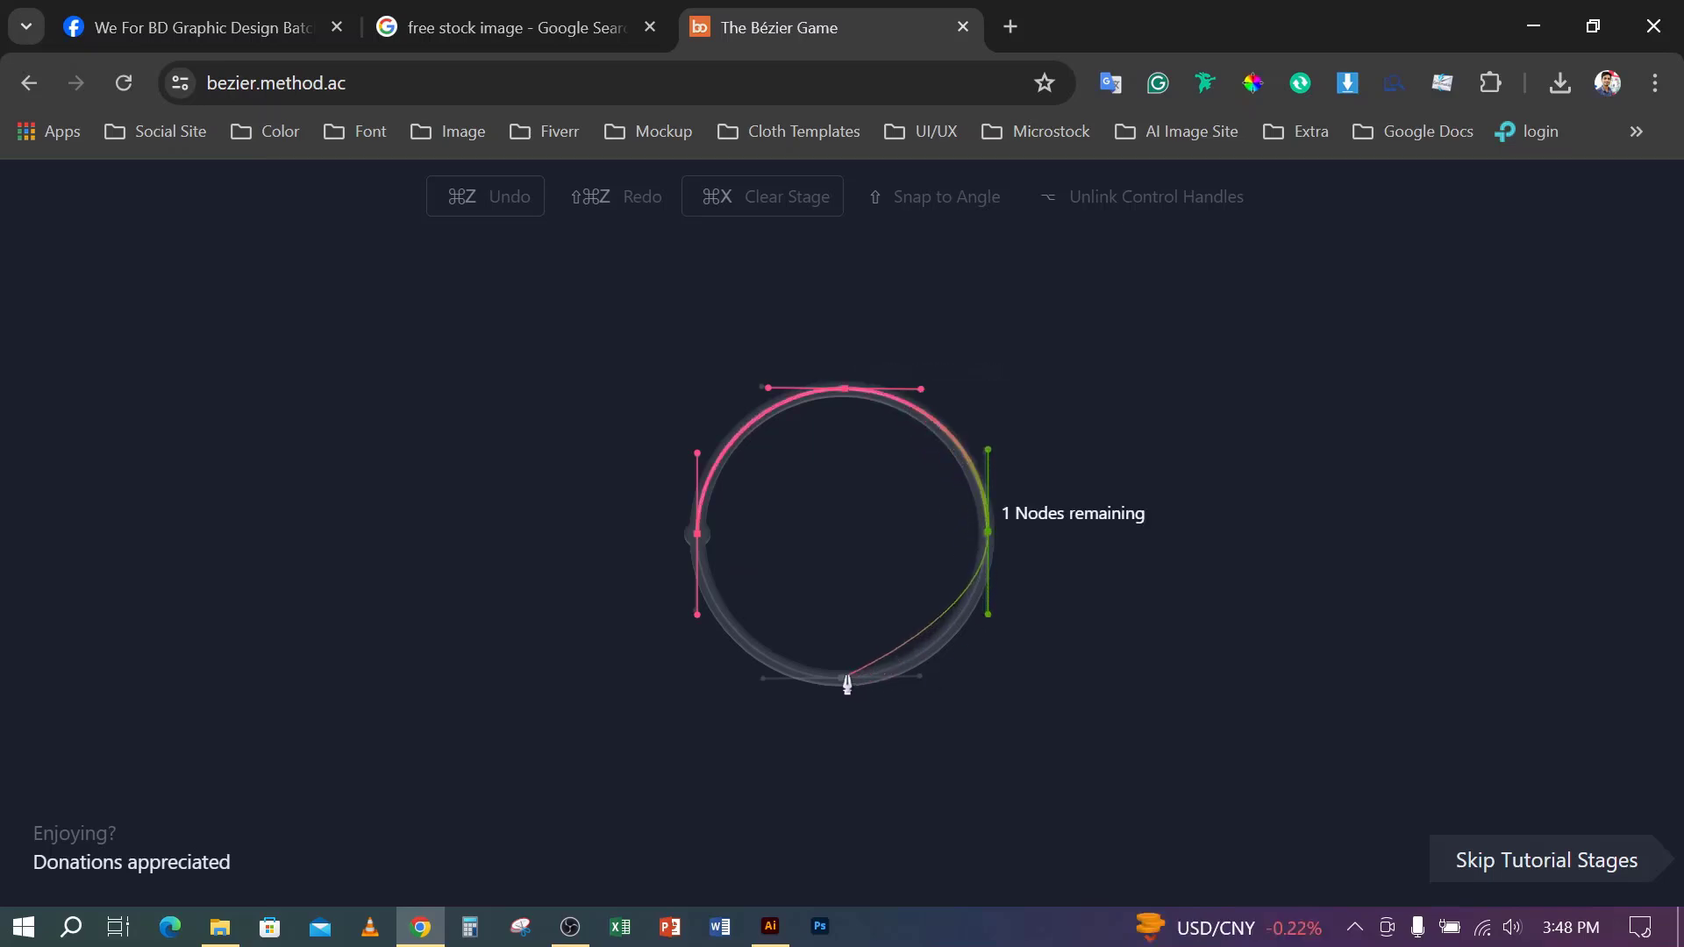
pyautogui.moveTo(845, 685); pyautogui.dragTo(767, 687)
pyautogui.click(698, 533)
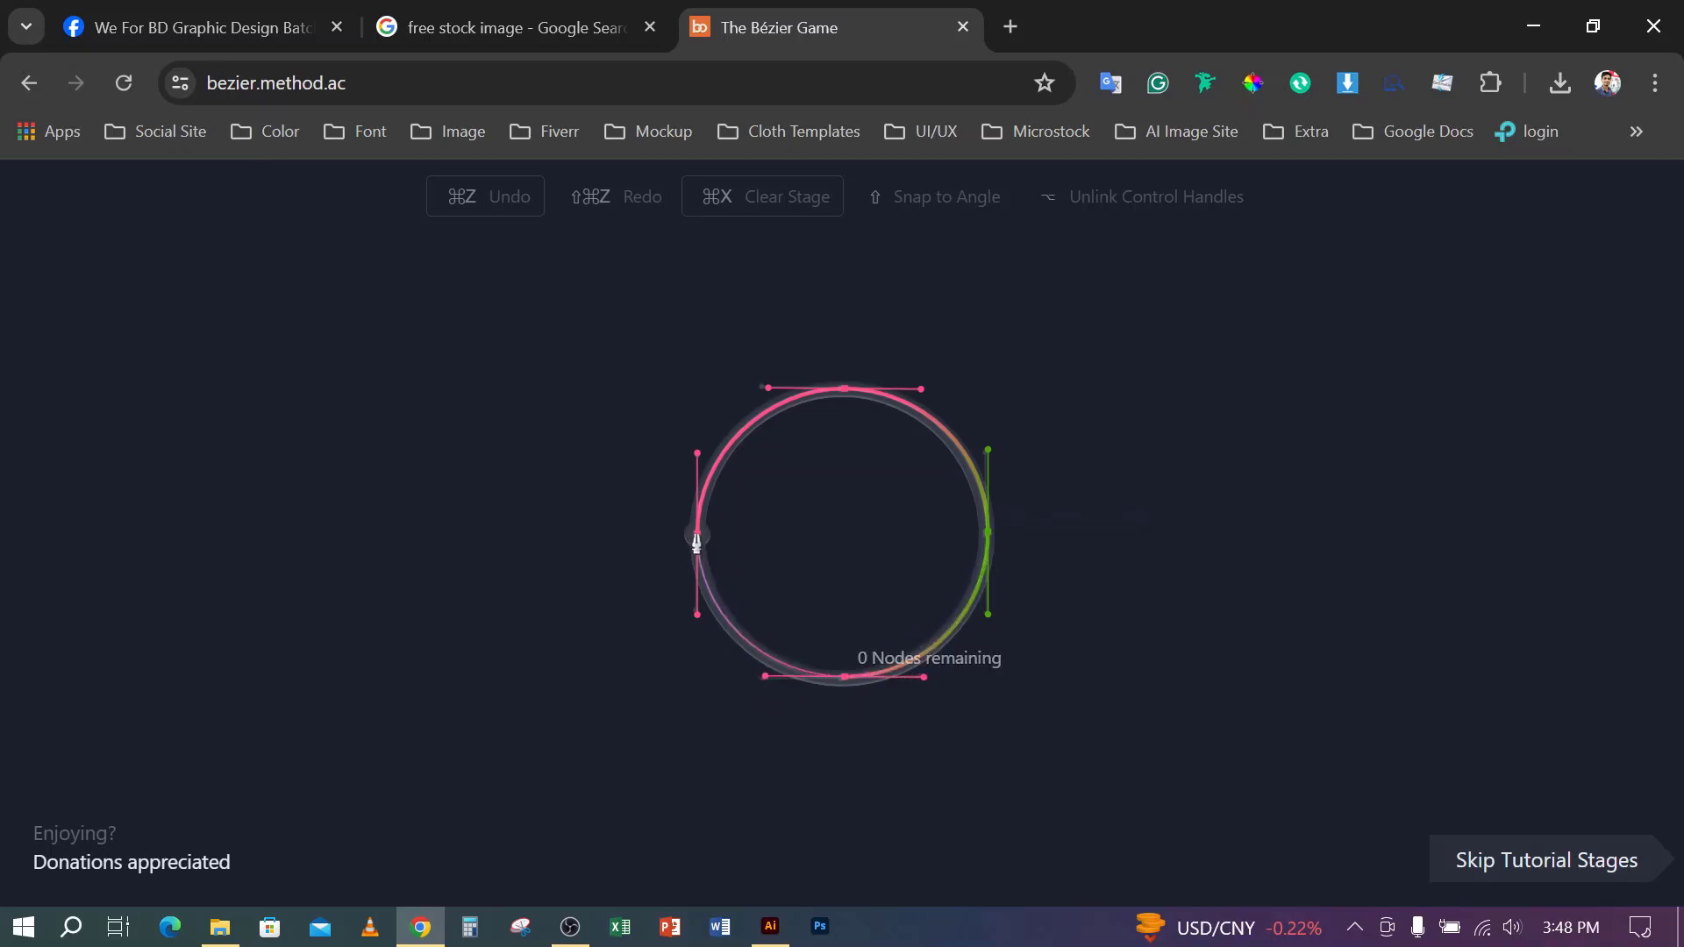
# - Trace the heart clockwise from its top notch with two unlinked-handle nodes, matching the guide handles, and close it at the start
pyautogui.press('alt')
pyautogui.moveTo(909, 493); pyautogui.dragTo(1035, 281)
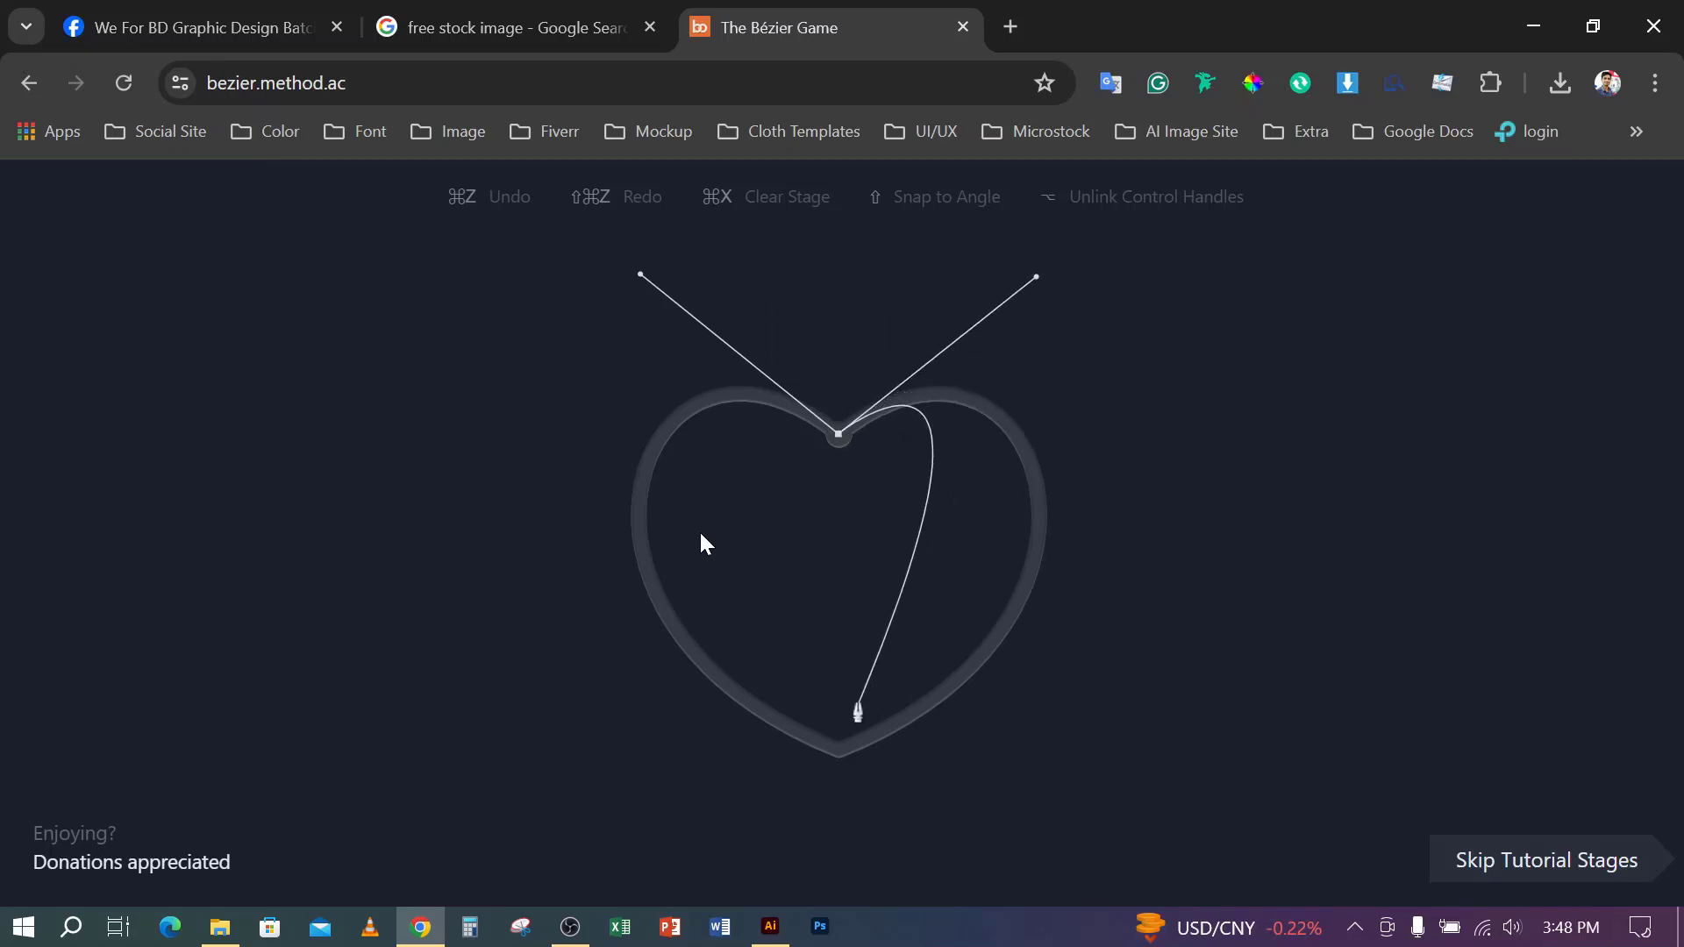
pyautogui.moveTo(838, 749); pyautogui.dragTo(510, 627)
pyautogui.press('alt')
pyautogui.click(839, 434)
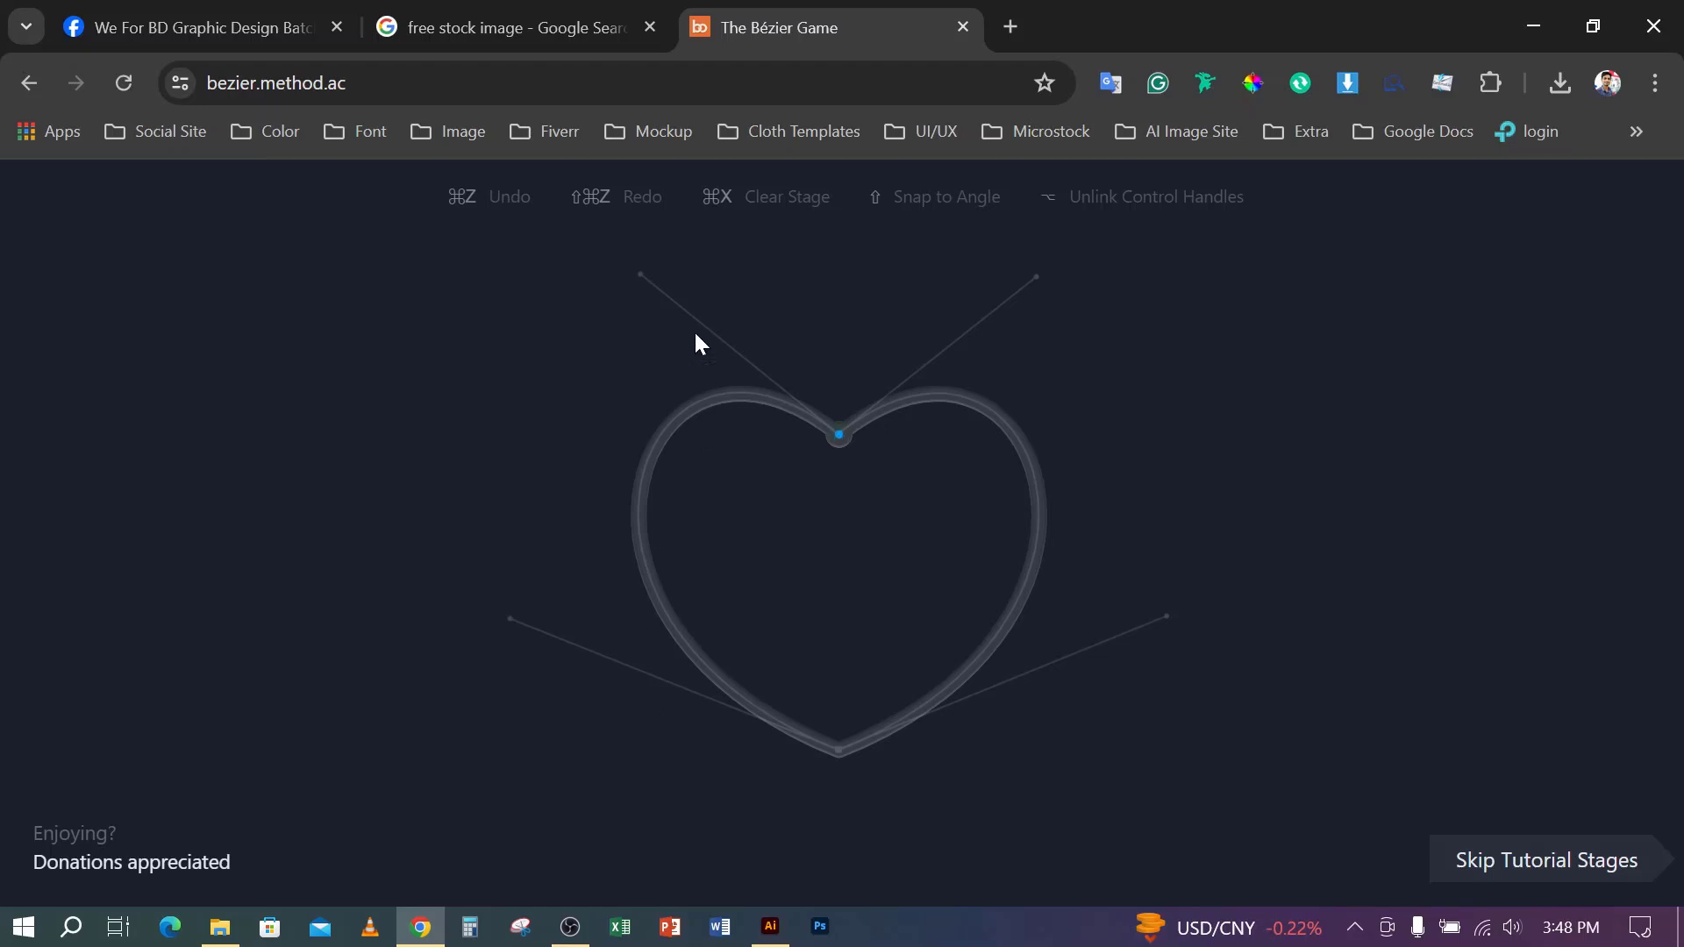
# - Copy The Bézier Game's web address and return to the open post draft in the Facebook group
pyautogui.click(644, 95)
pyautogui.hotkey('ctrl', 'c')
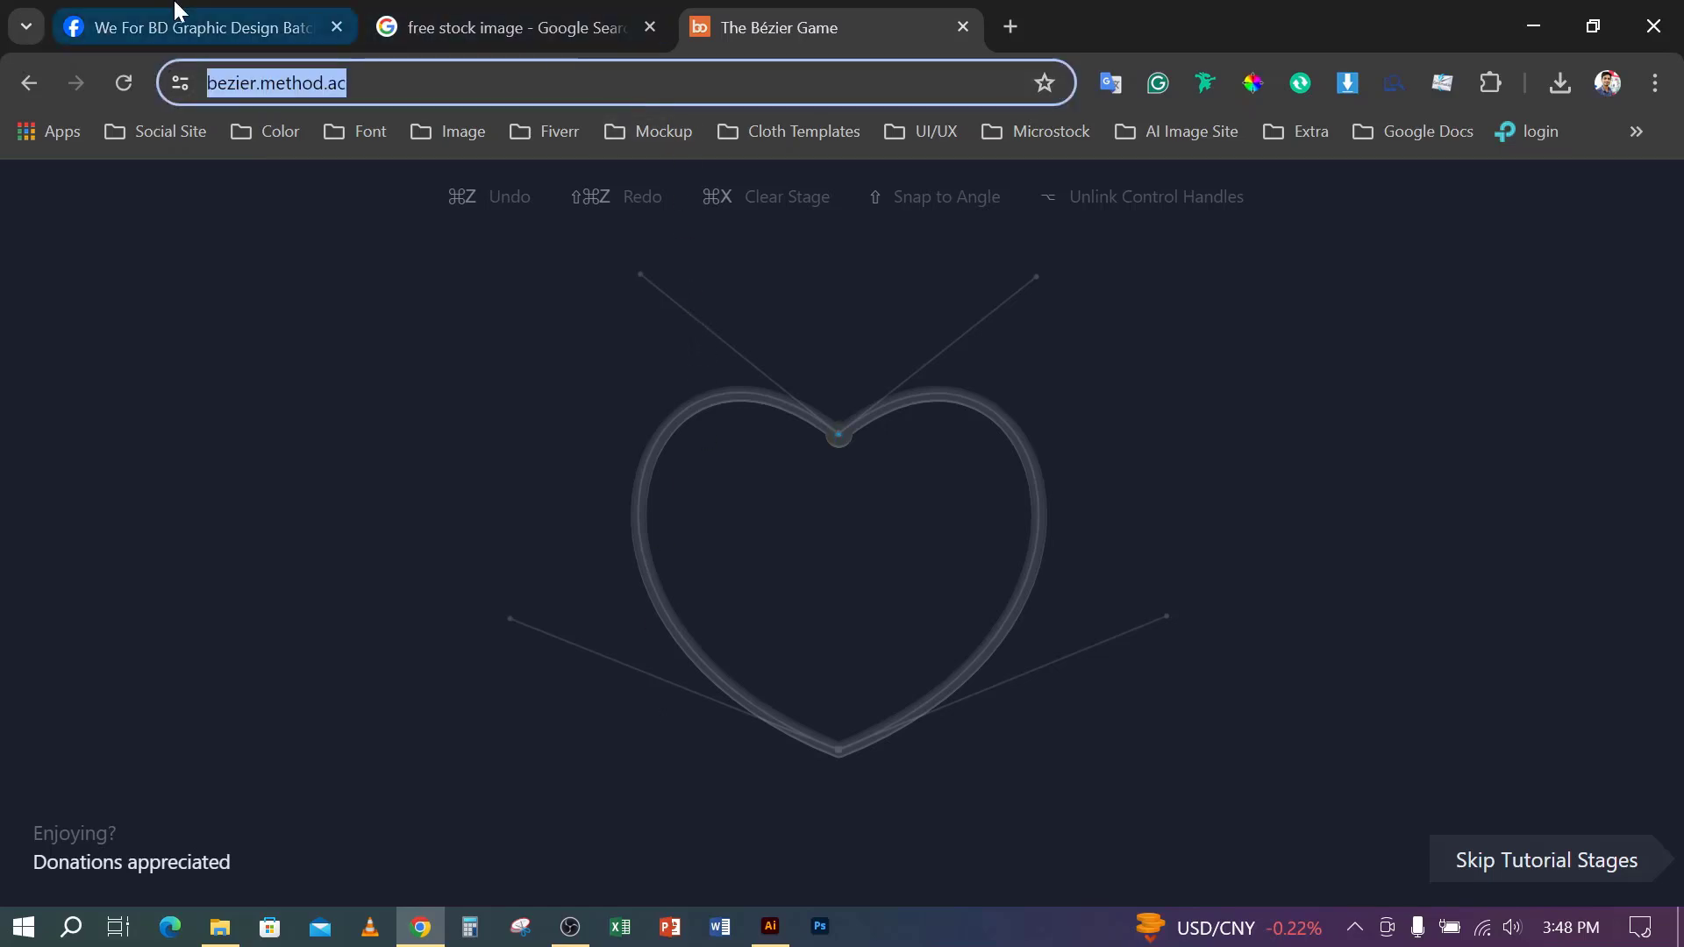
pyautogui.click(141, 21)
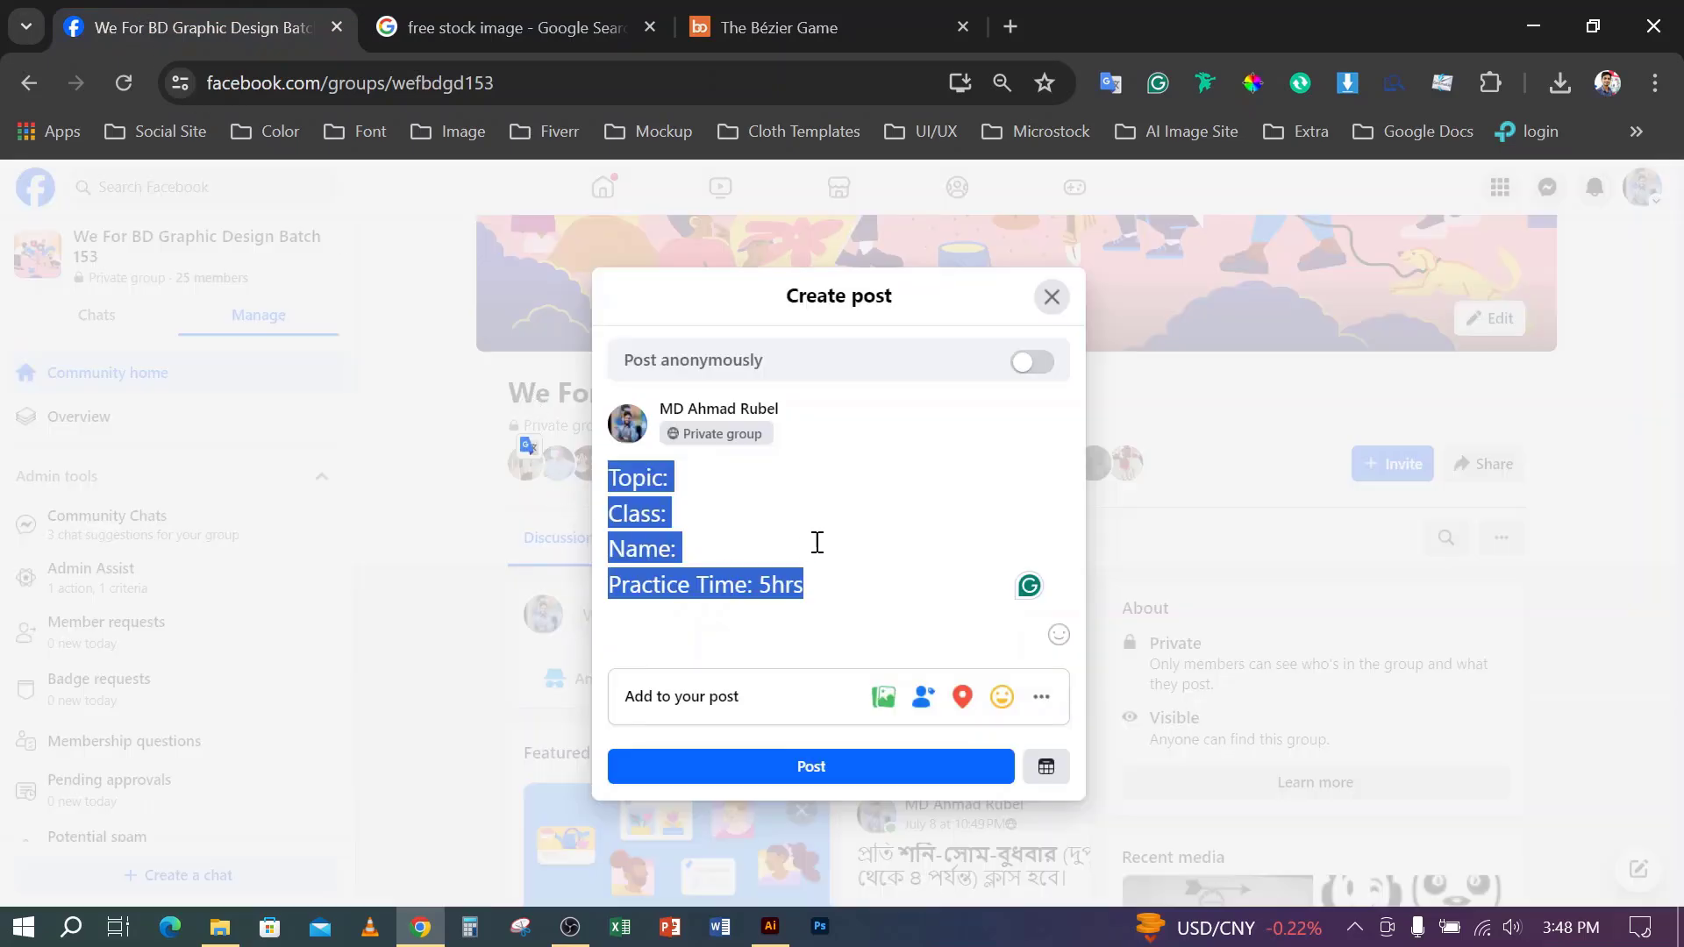
pyautogui.write('Pen')
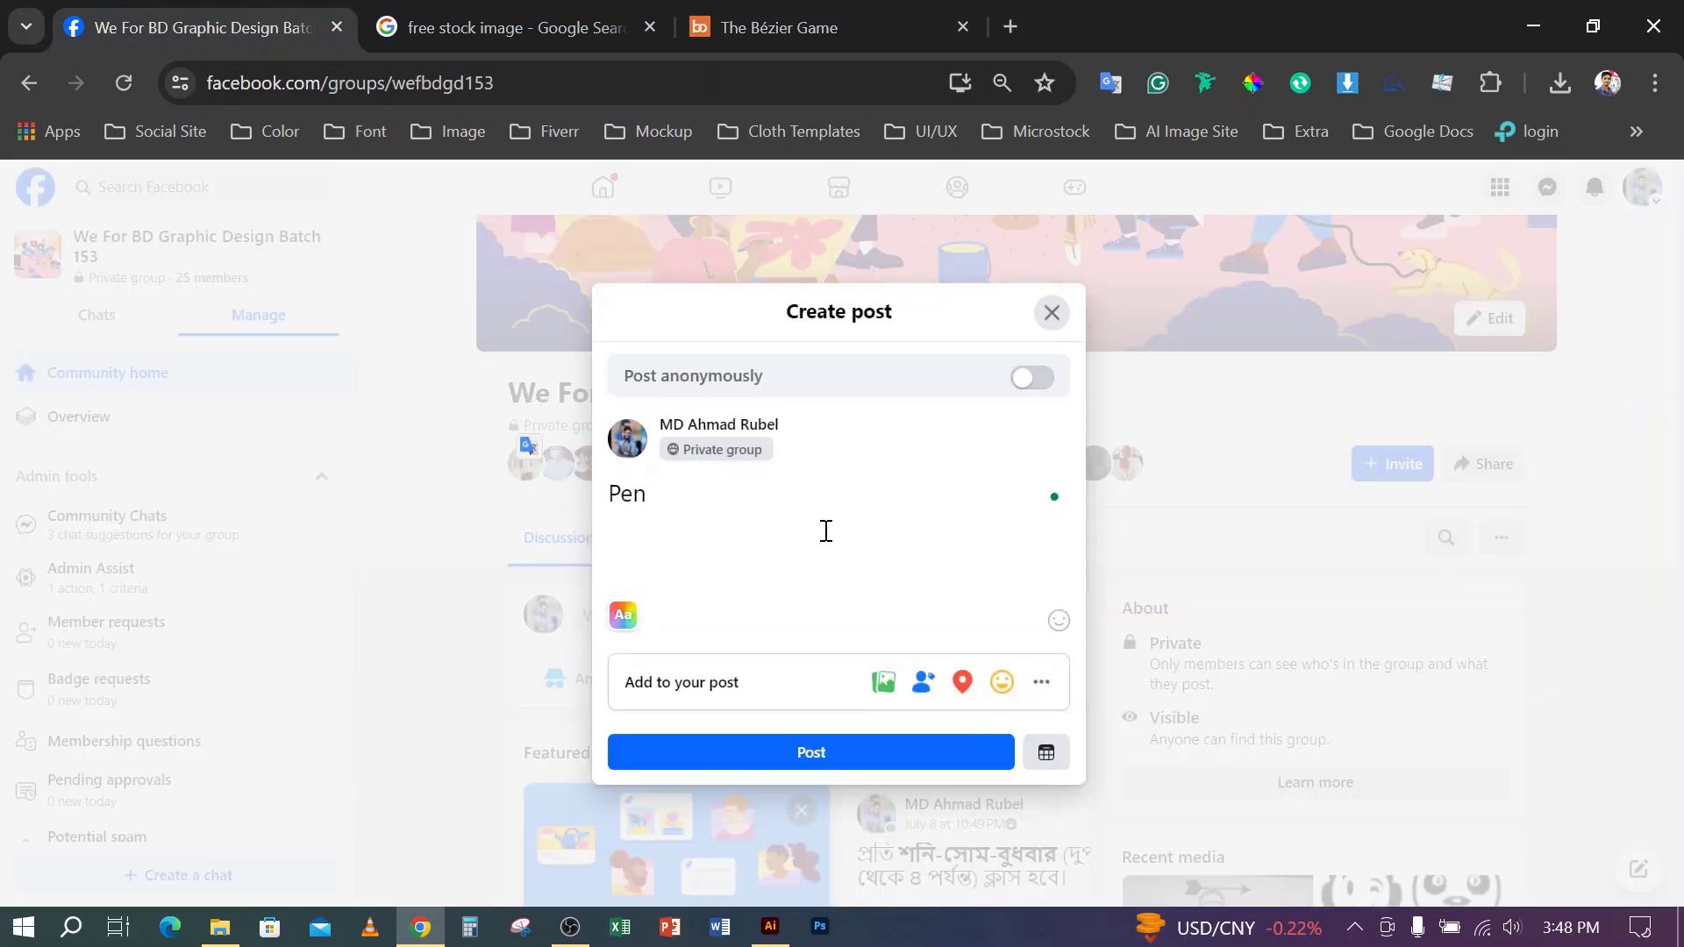
pyautogui.write(' tool Practice Li')
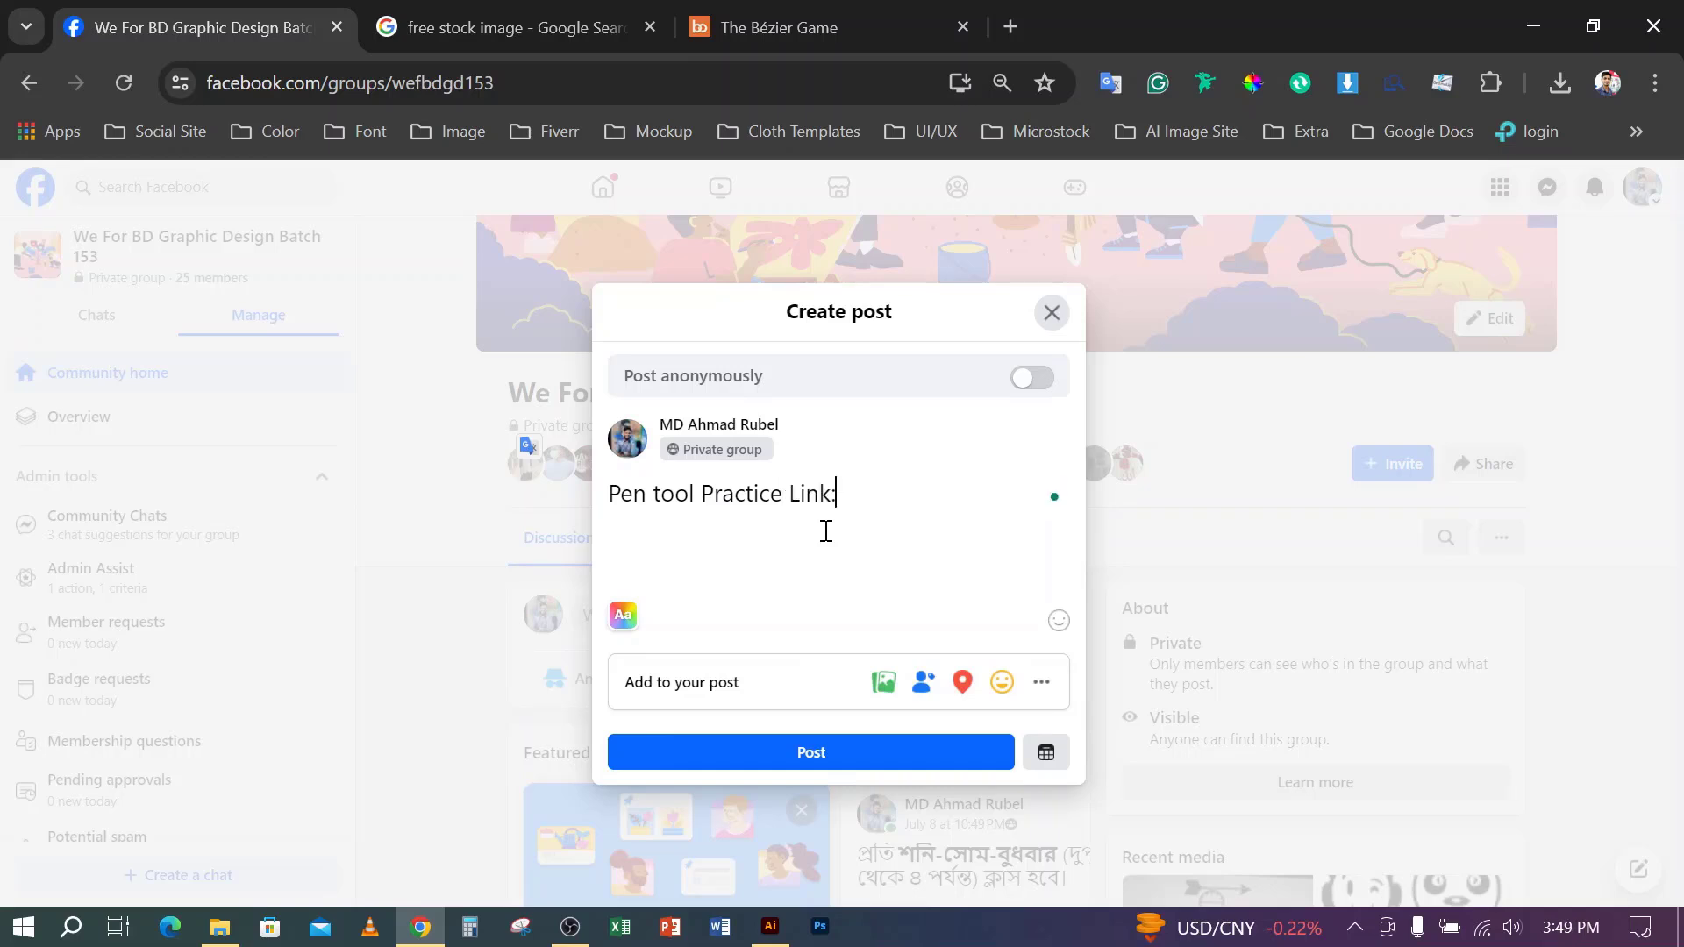
pyautogui.write('nk:')
pyautogui.press('Return')
pyautogui.press('Return')
pyautogui.hotkey('ctrl', 'v')
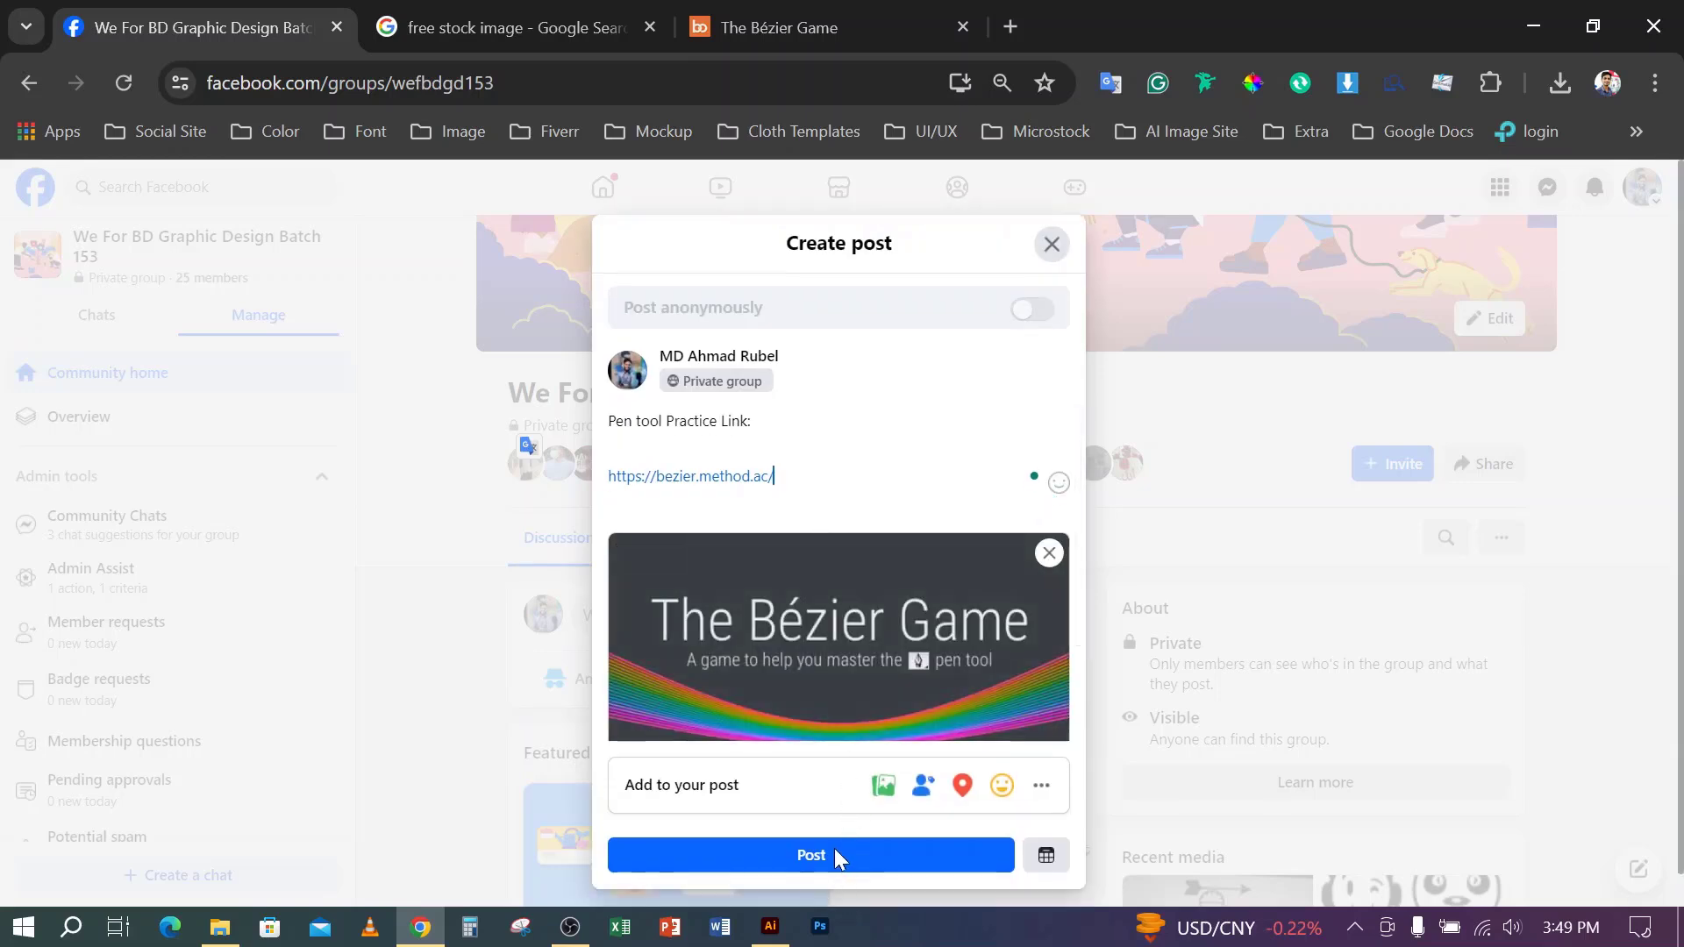
pyautogui.click(834, 856)
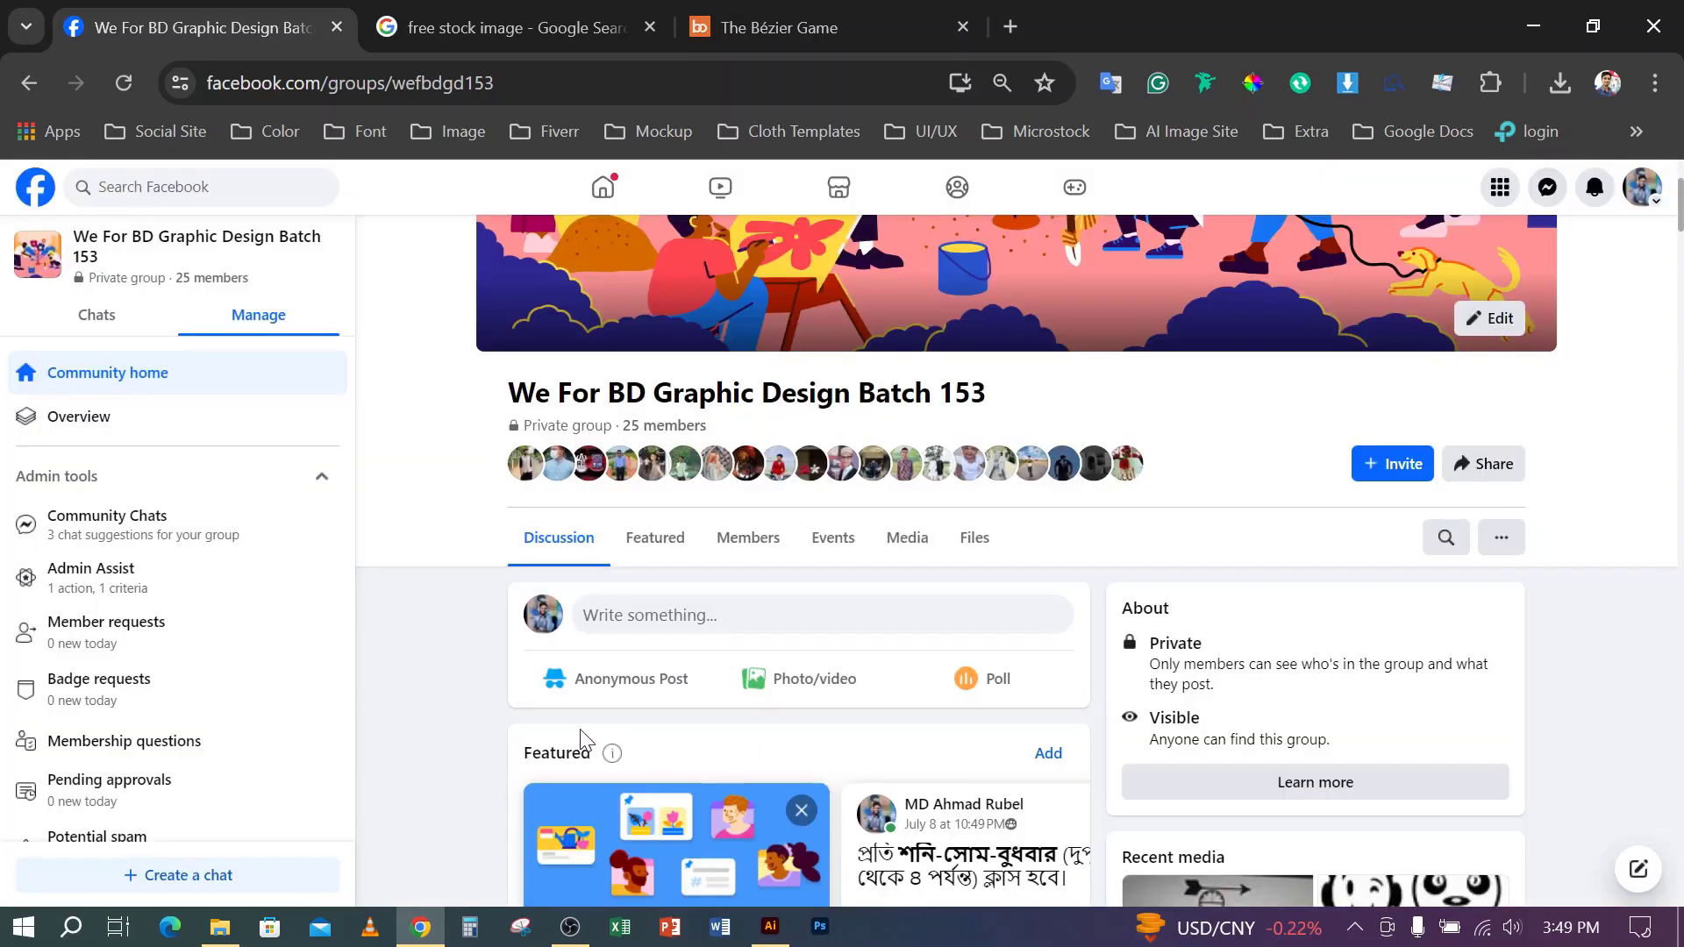
# - Find the new post in the group feed, try its Bézier Game link, and close the page it opens
pyautogui.scroll(-4, 561, 728)
pyautogui.scroll(-2, 544, 716)
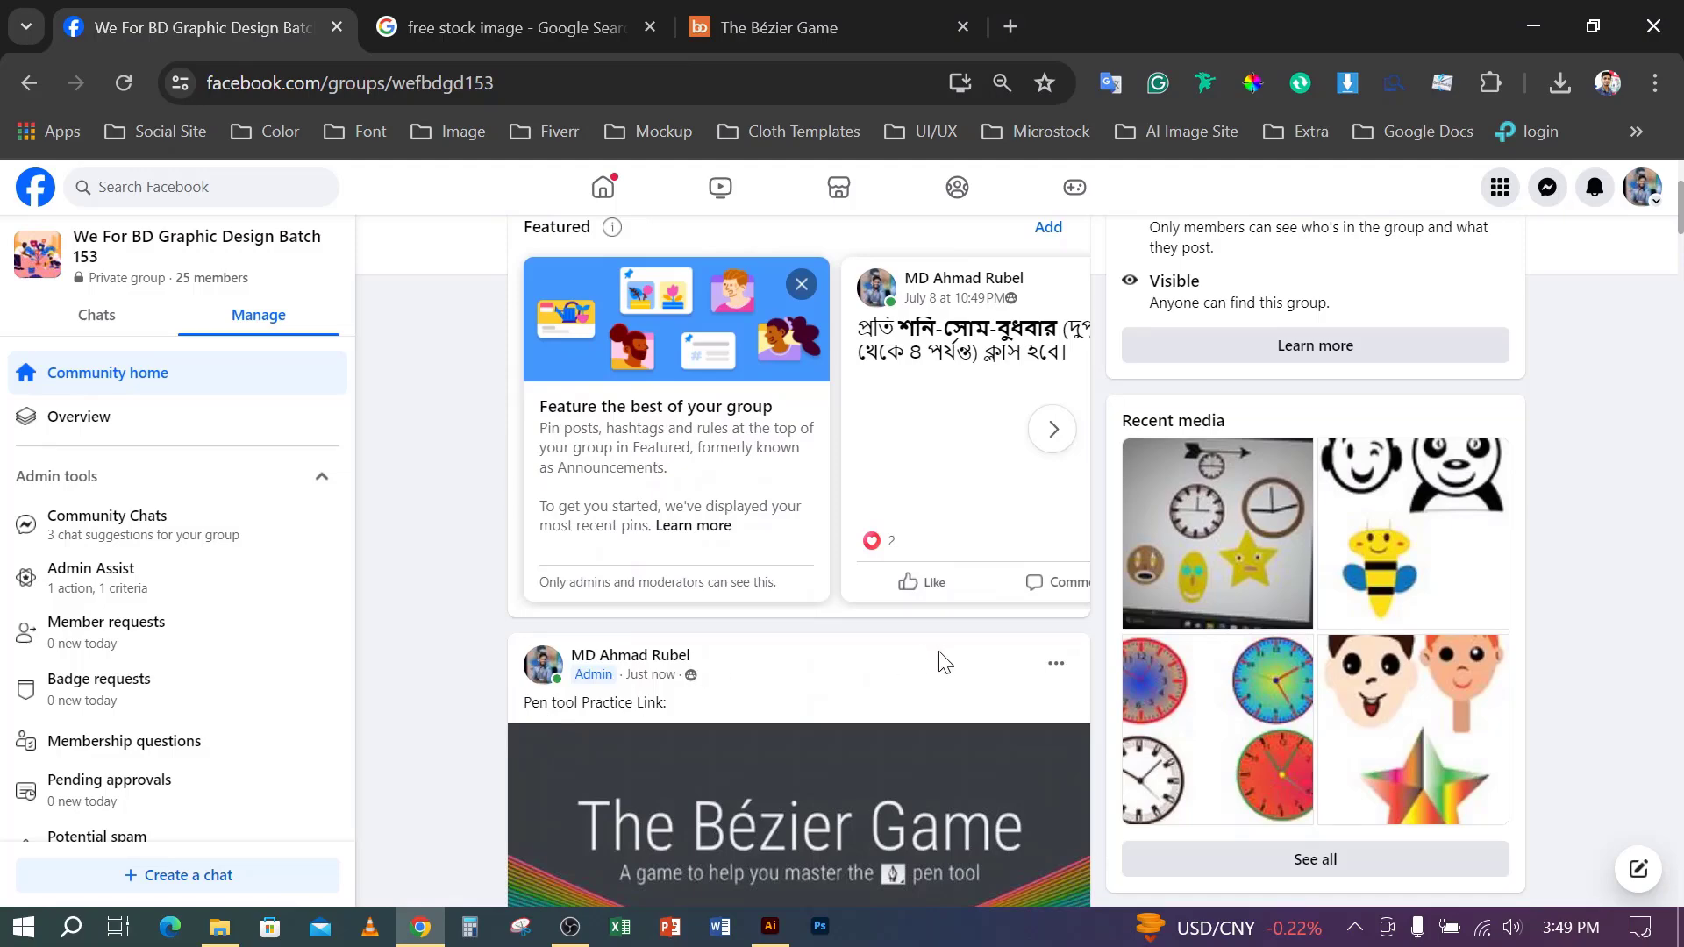
pyautogui.scroll(-1, 1071, 677)
pyautogui.click(1058, 628)
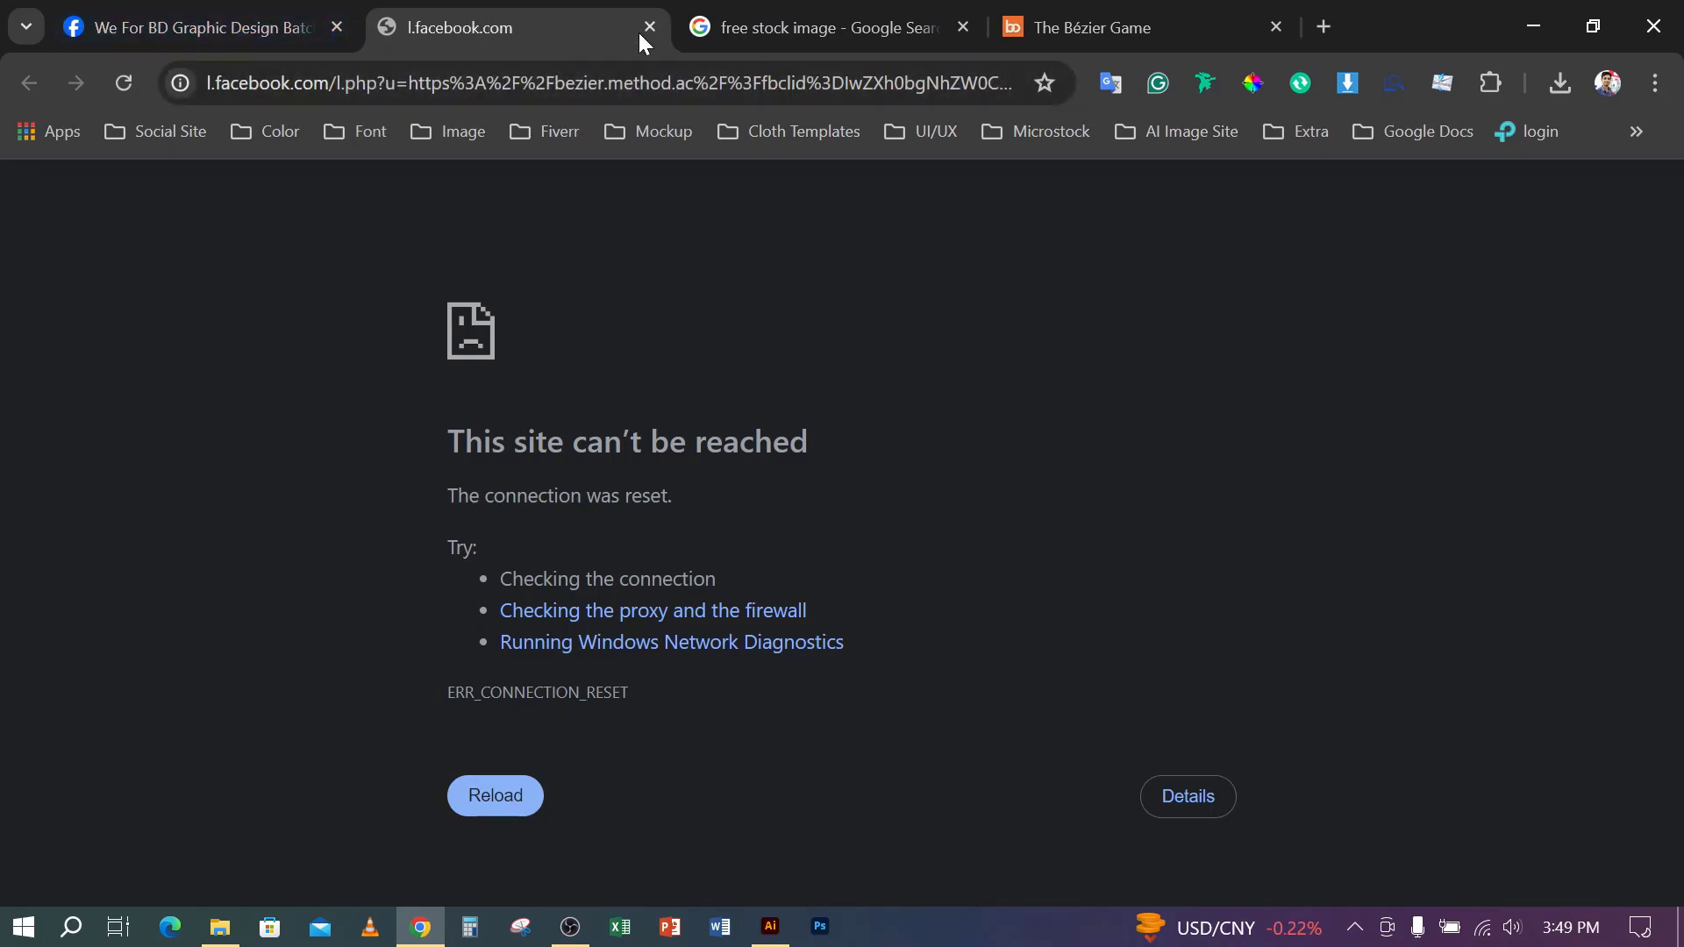
pyautogui.click(647, 29)
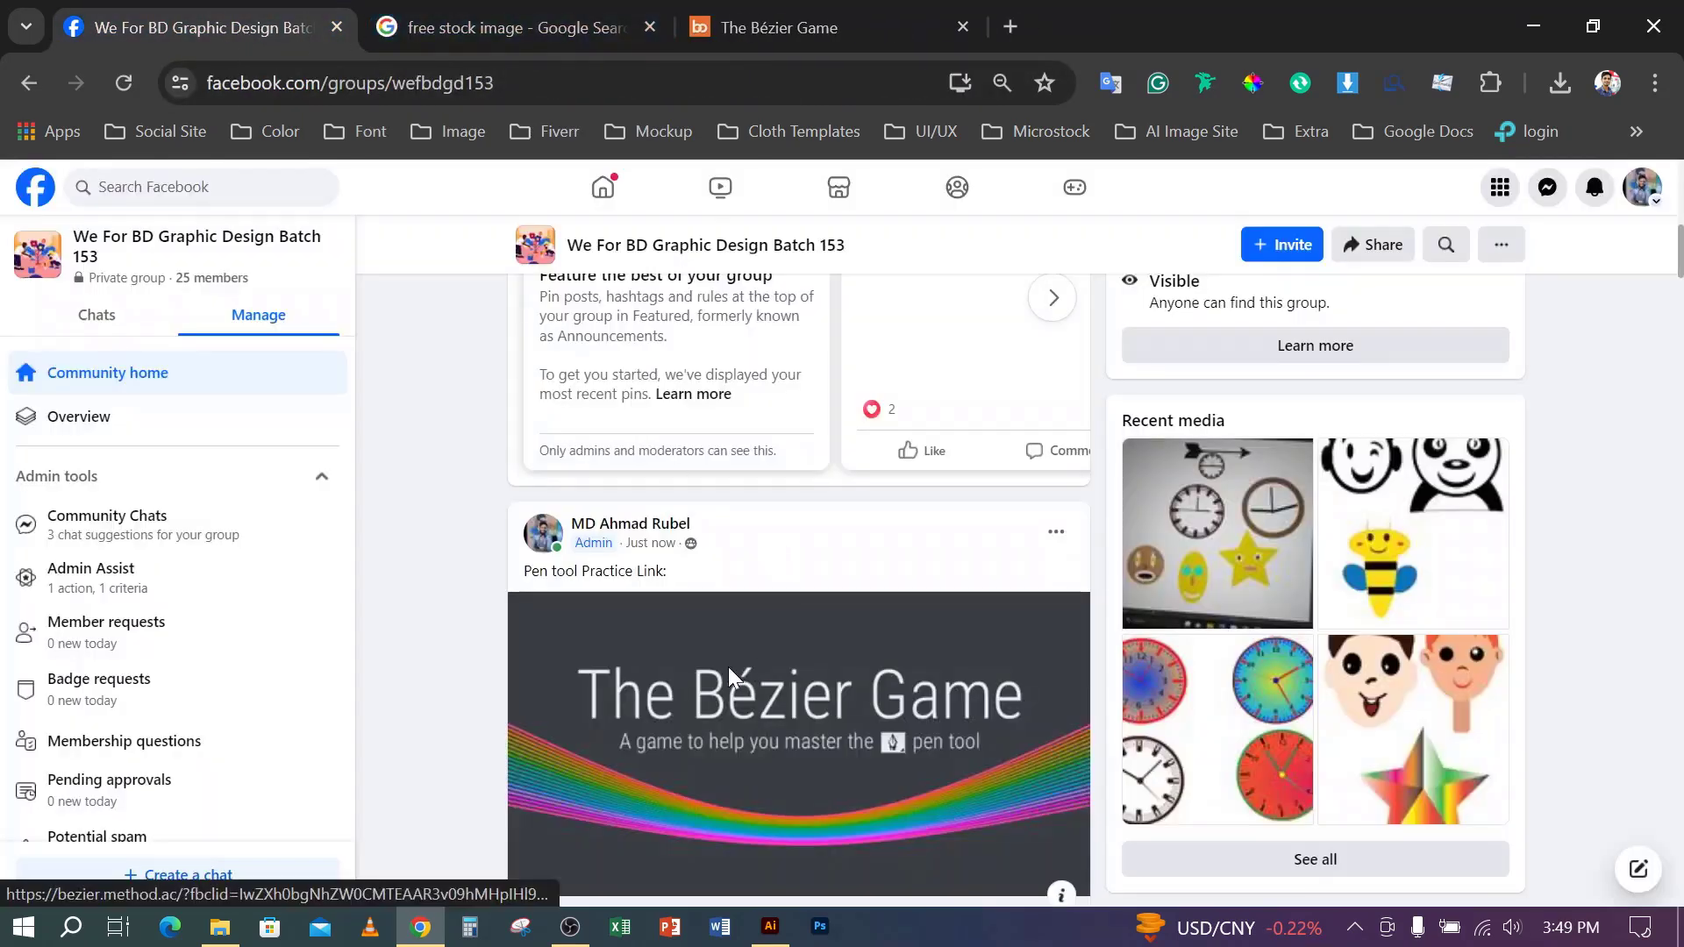
# - Look over the neighbouring group posts, test the Bézier Game link once more, and close the resulting page
pyautogui.scroll(-12, 409, 700)
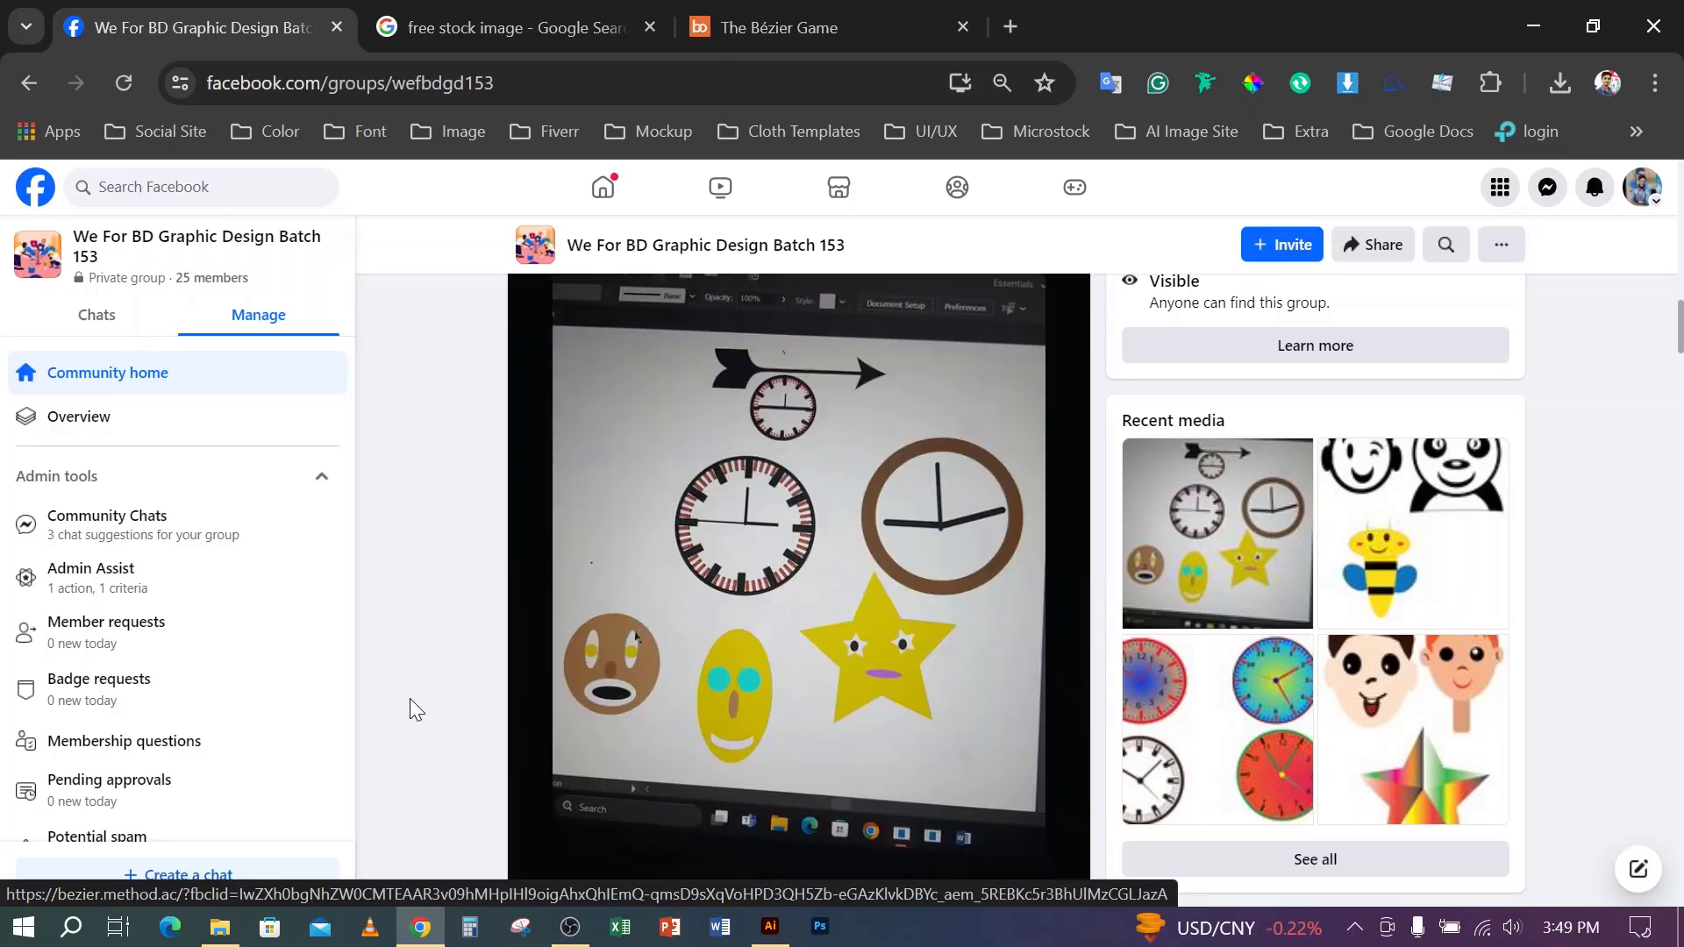
pyautogui.scroll(2, 410, 700)
pyautogui.scroll(7, 409, 699)
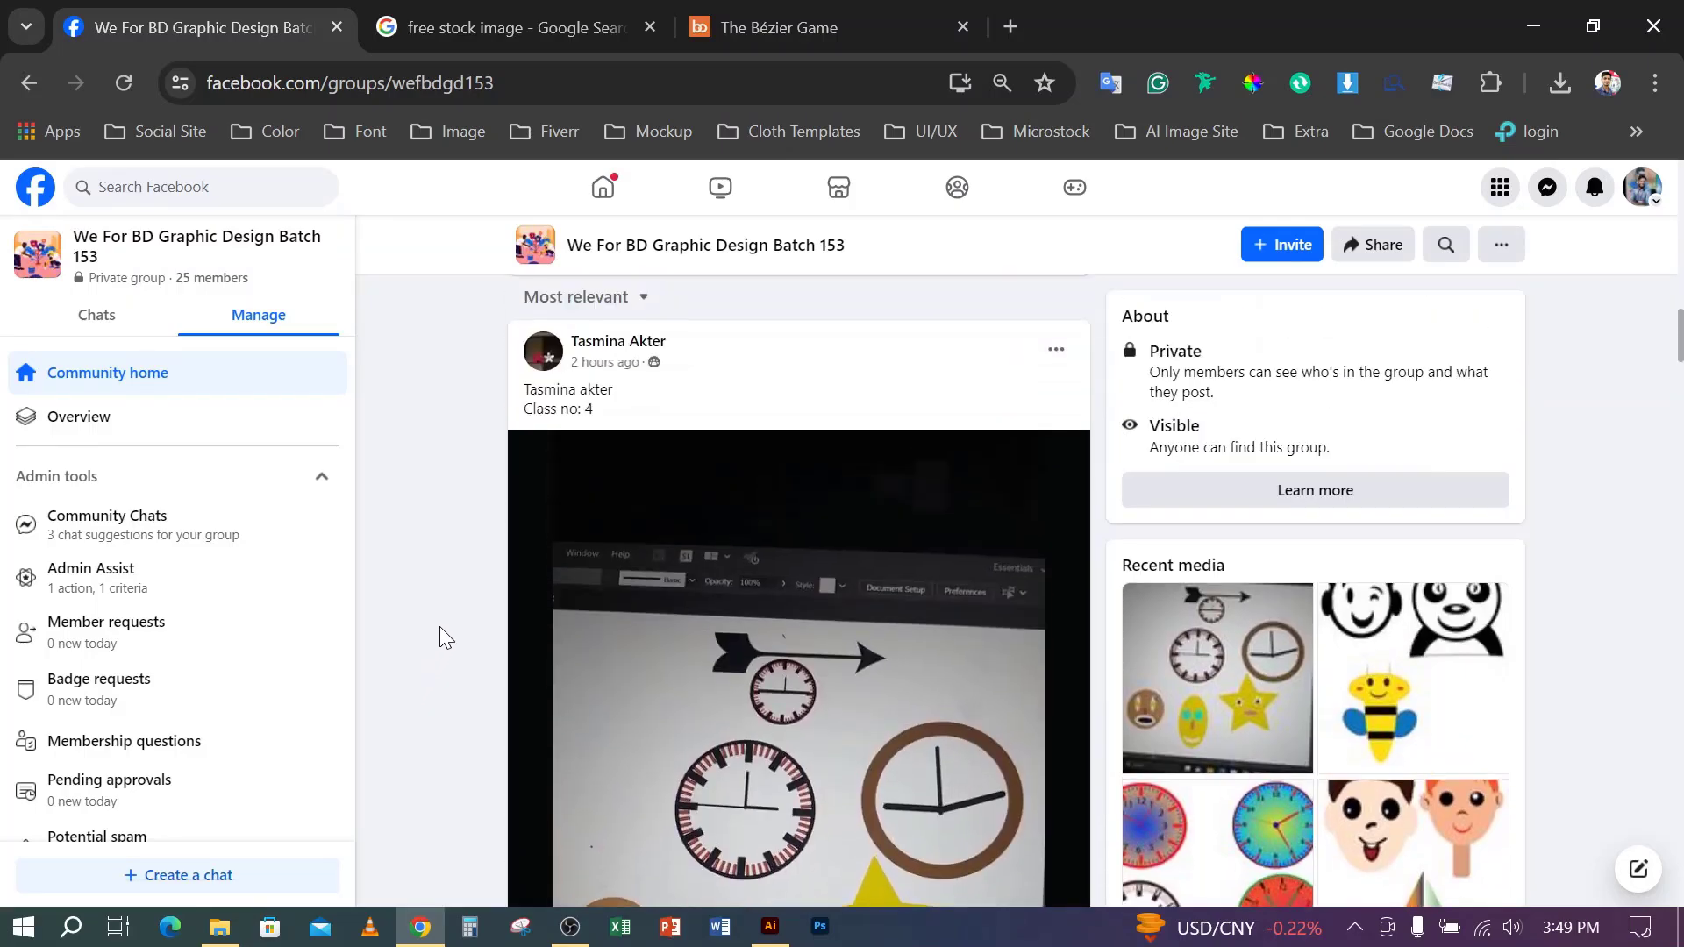
pyautogui.scroll(8, 455, 587)
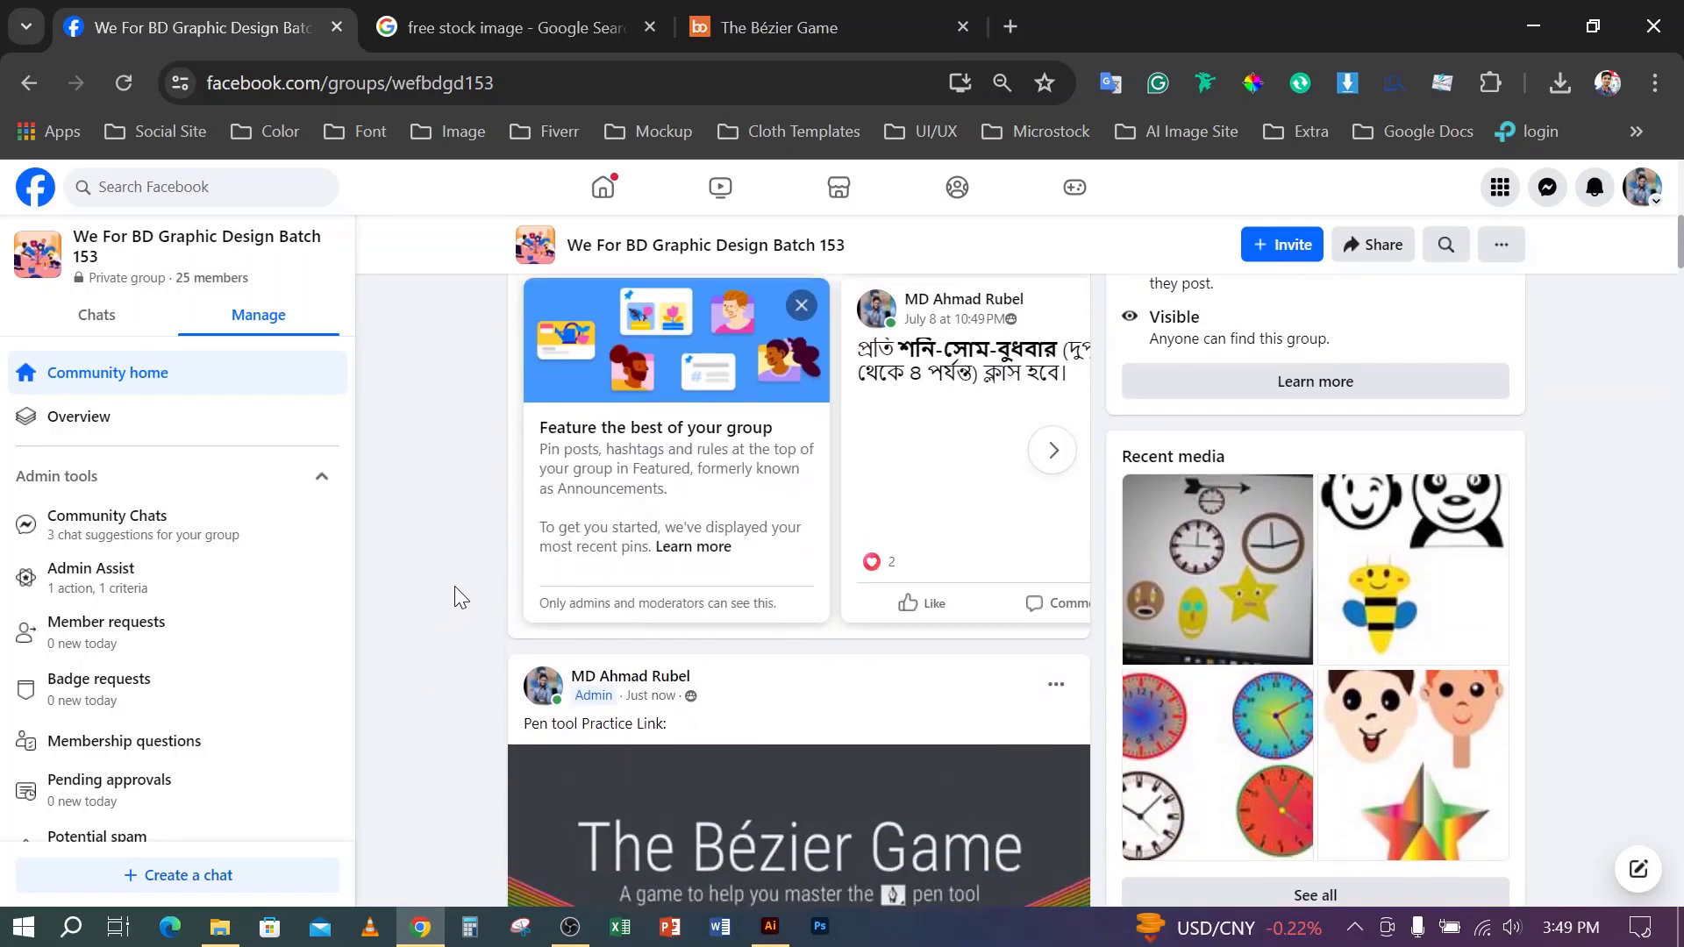
pyautogui.scroll(-8, 456, 583)
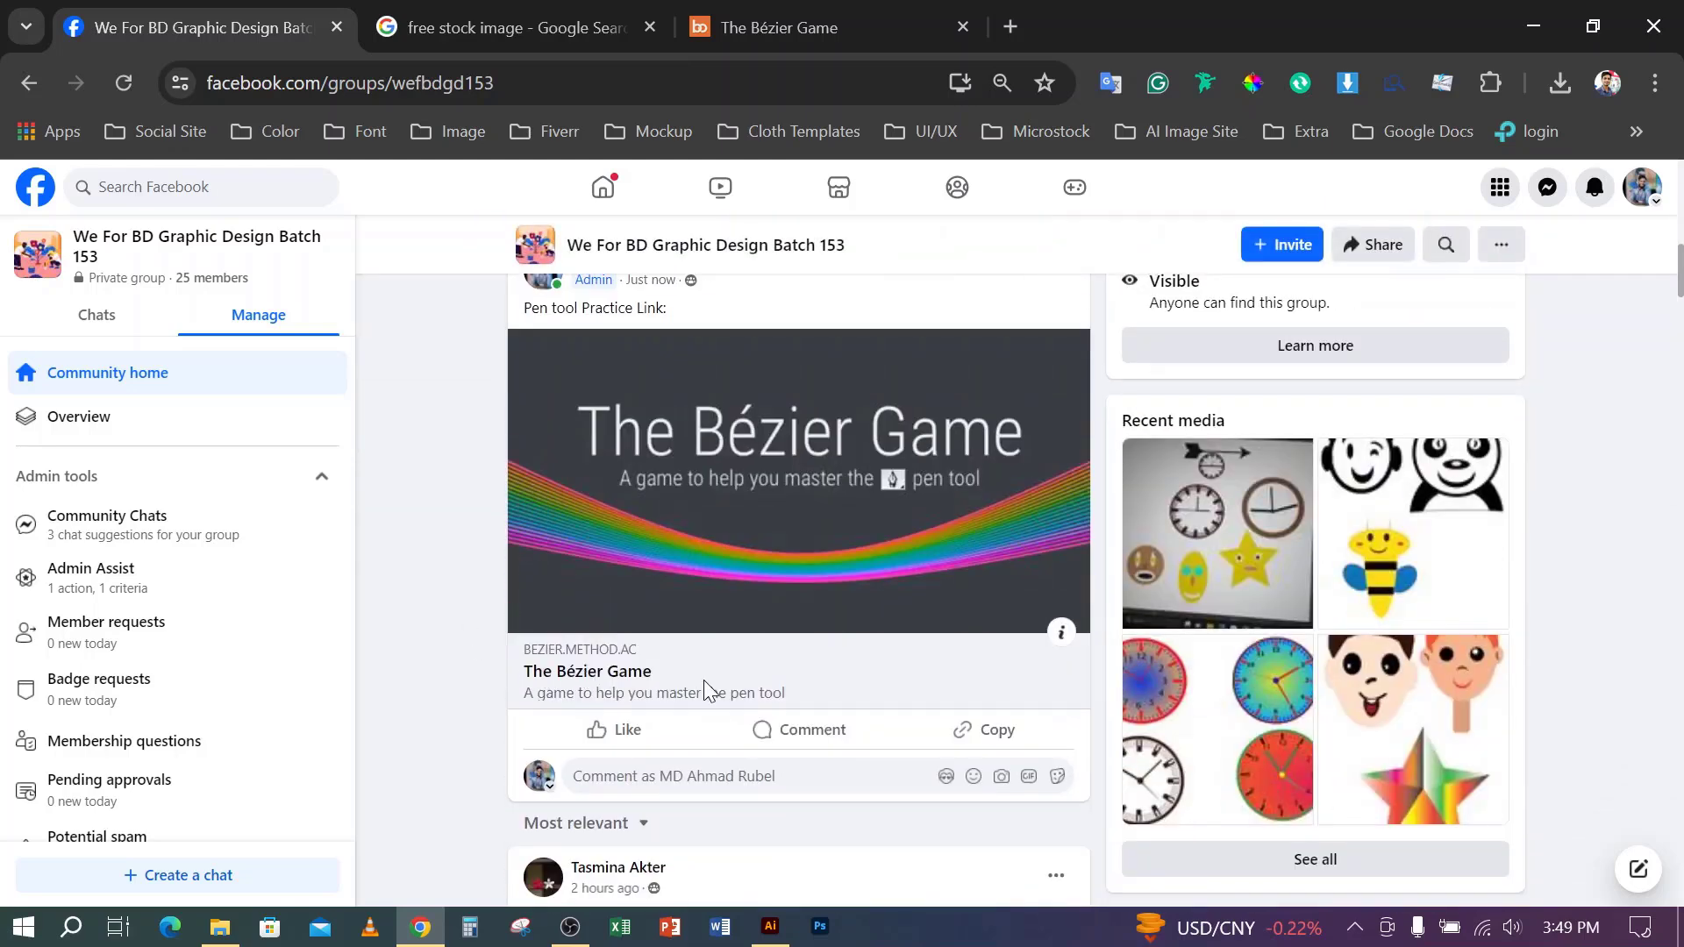
pyautogui.click(737, 683)
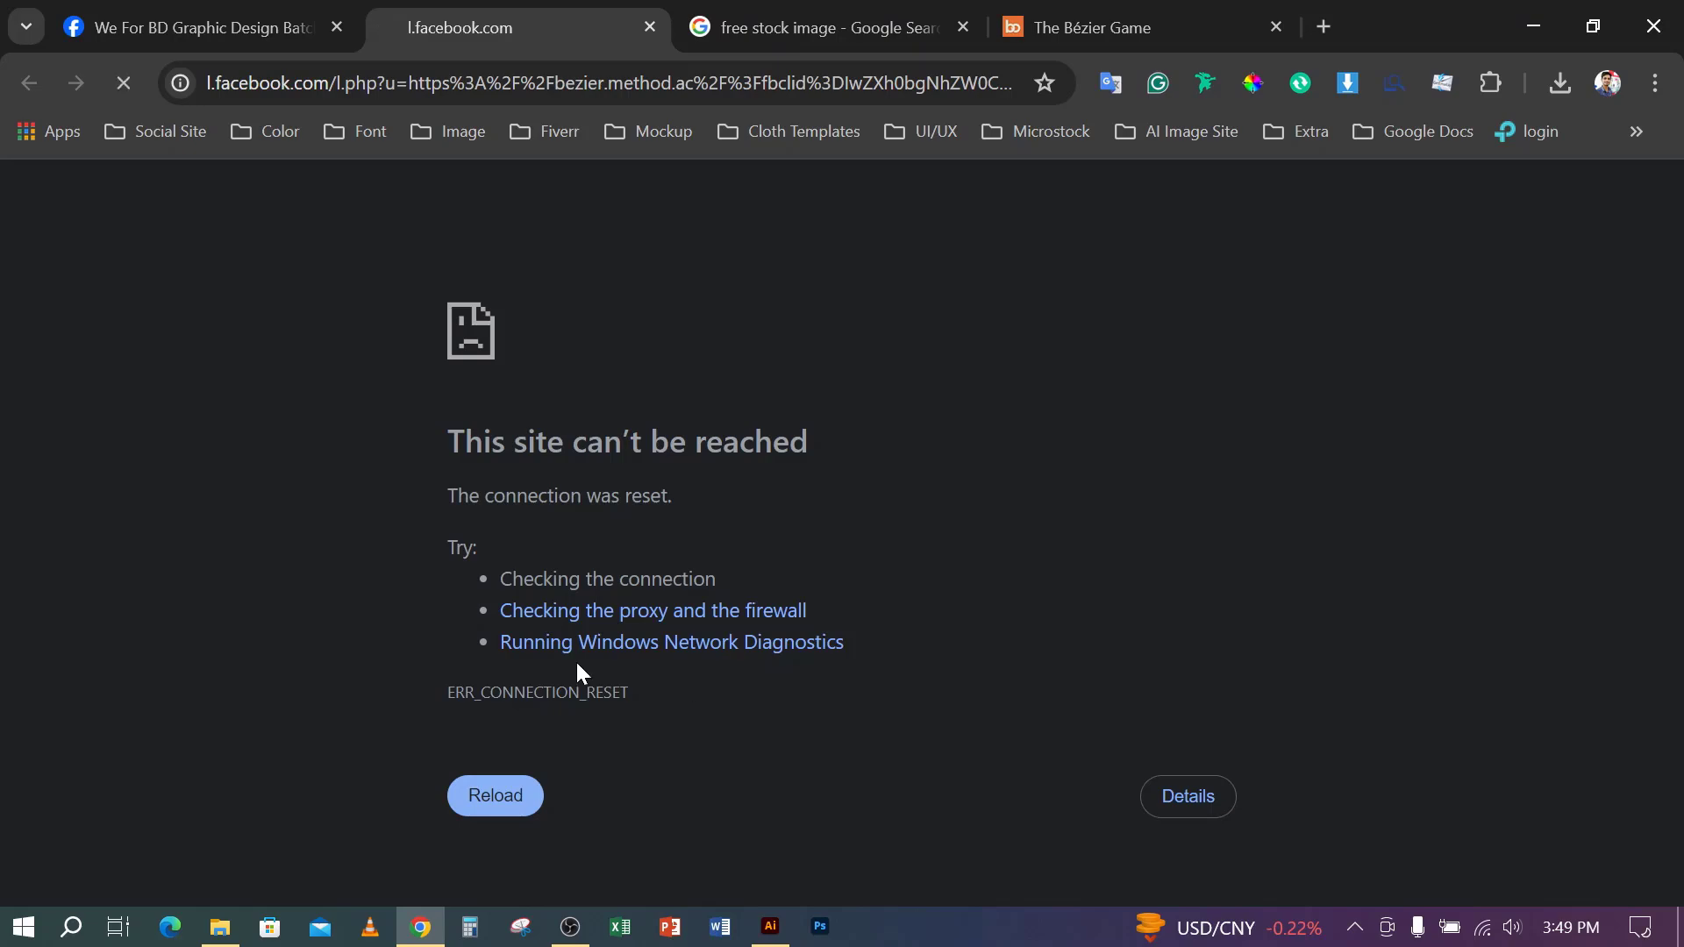
pyautogui.click(651, 27)
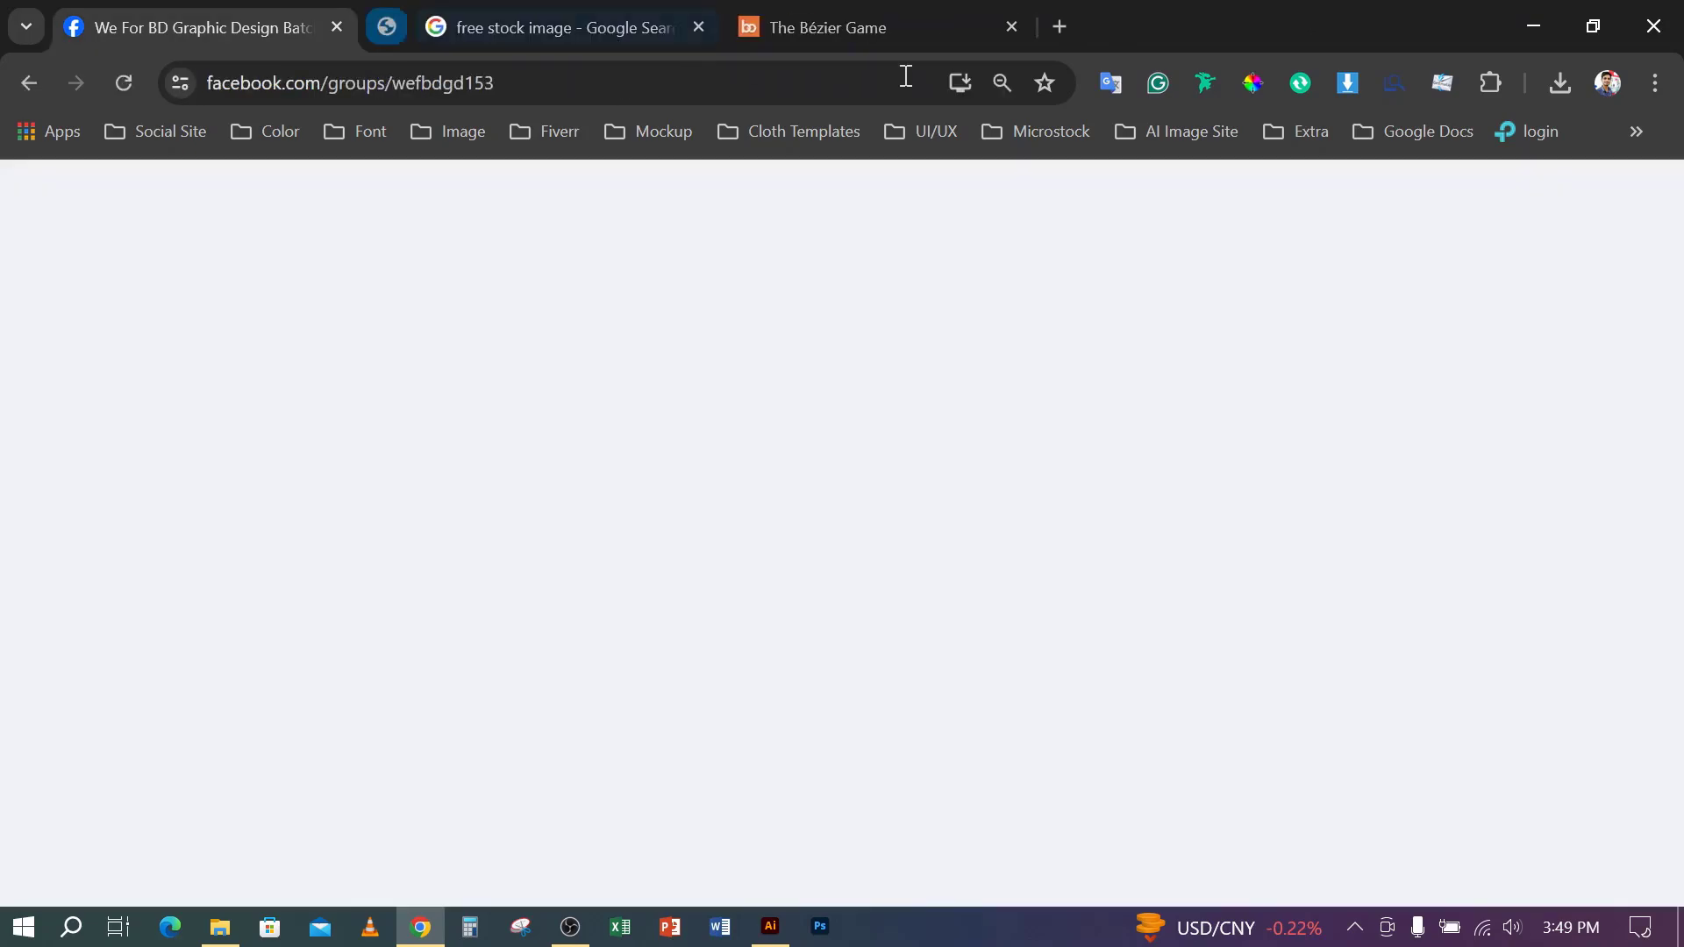
# - Search Google for "pen tool practice" in a new tab and open The Bézier Game from the results
pyautogui.click(798, 27)
pyautogui.click(583, 12)
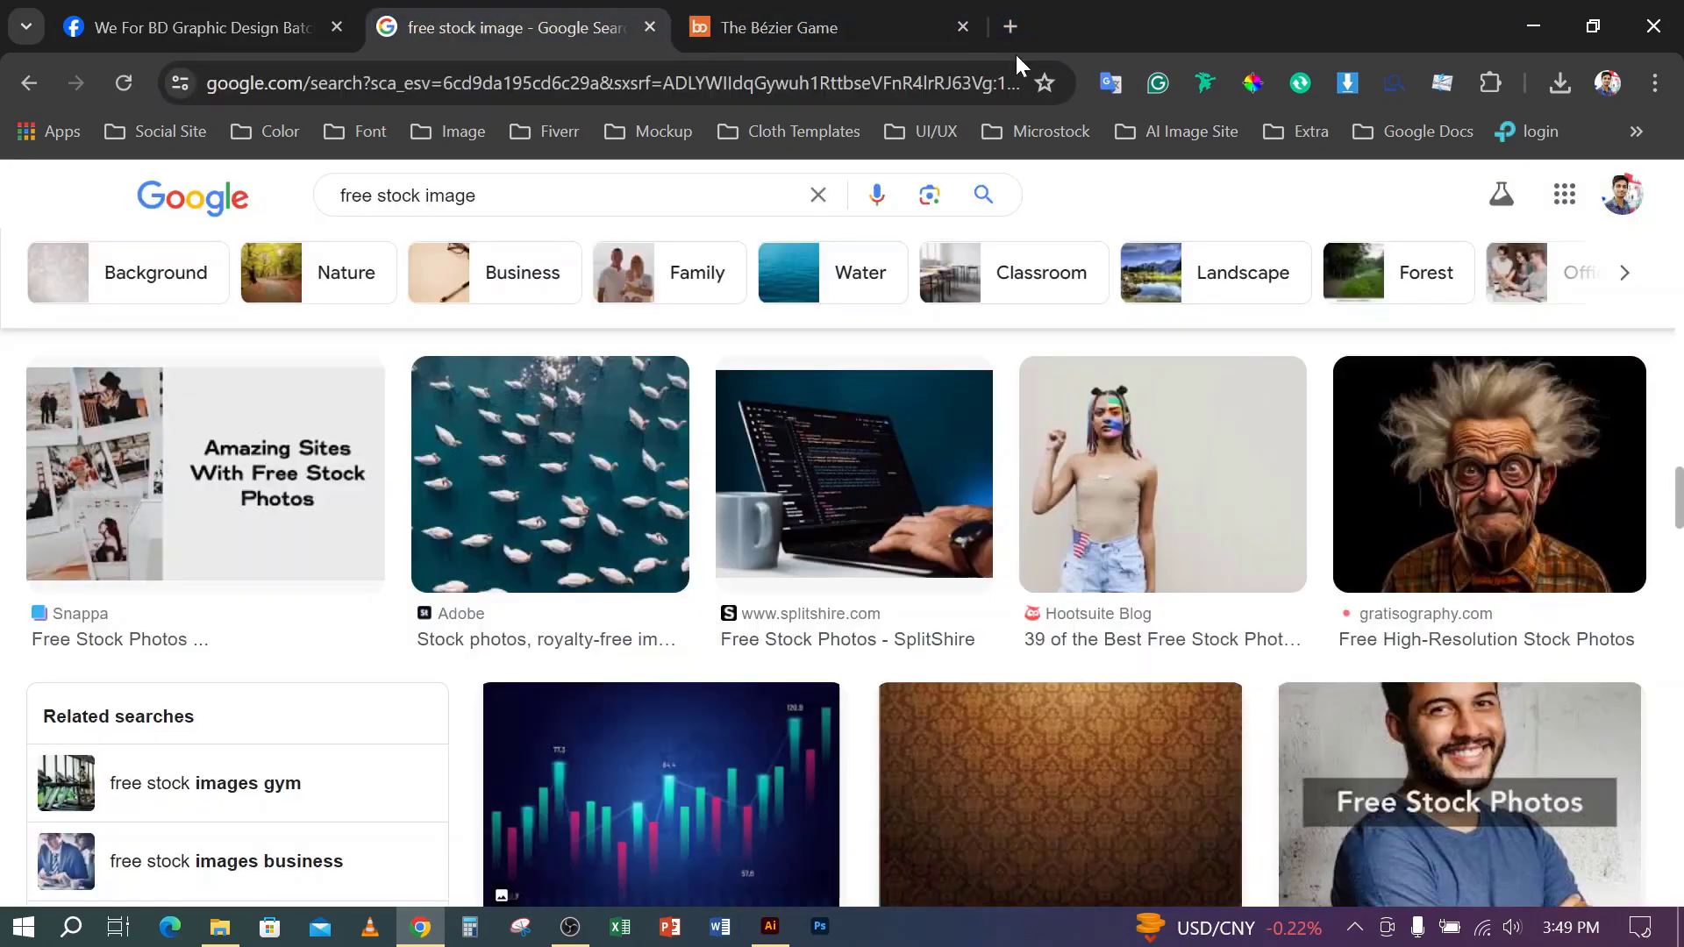
pyautogui.click(1010, 24)
pyautogui.write('pe')
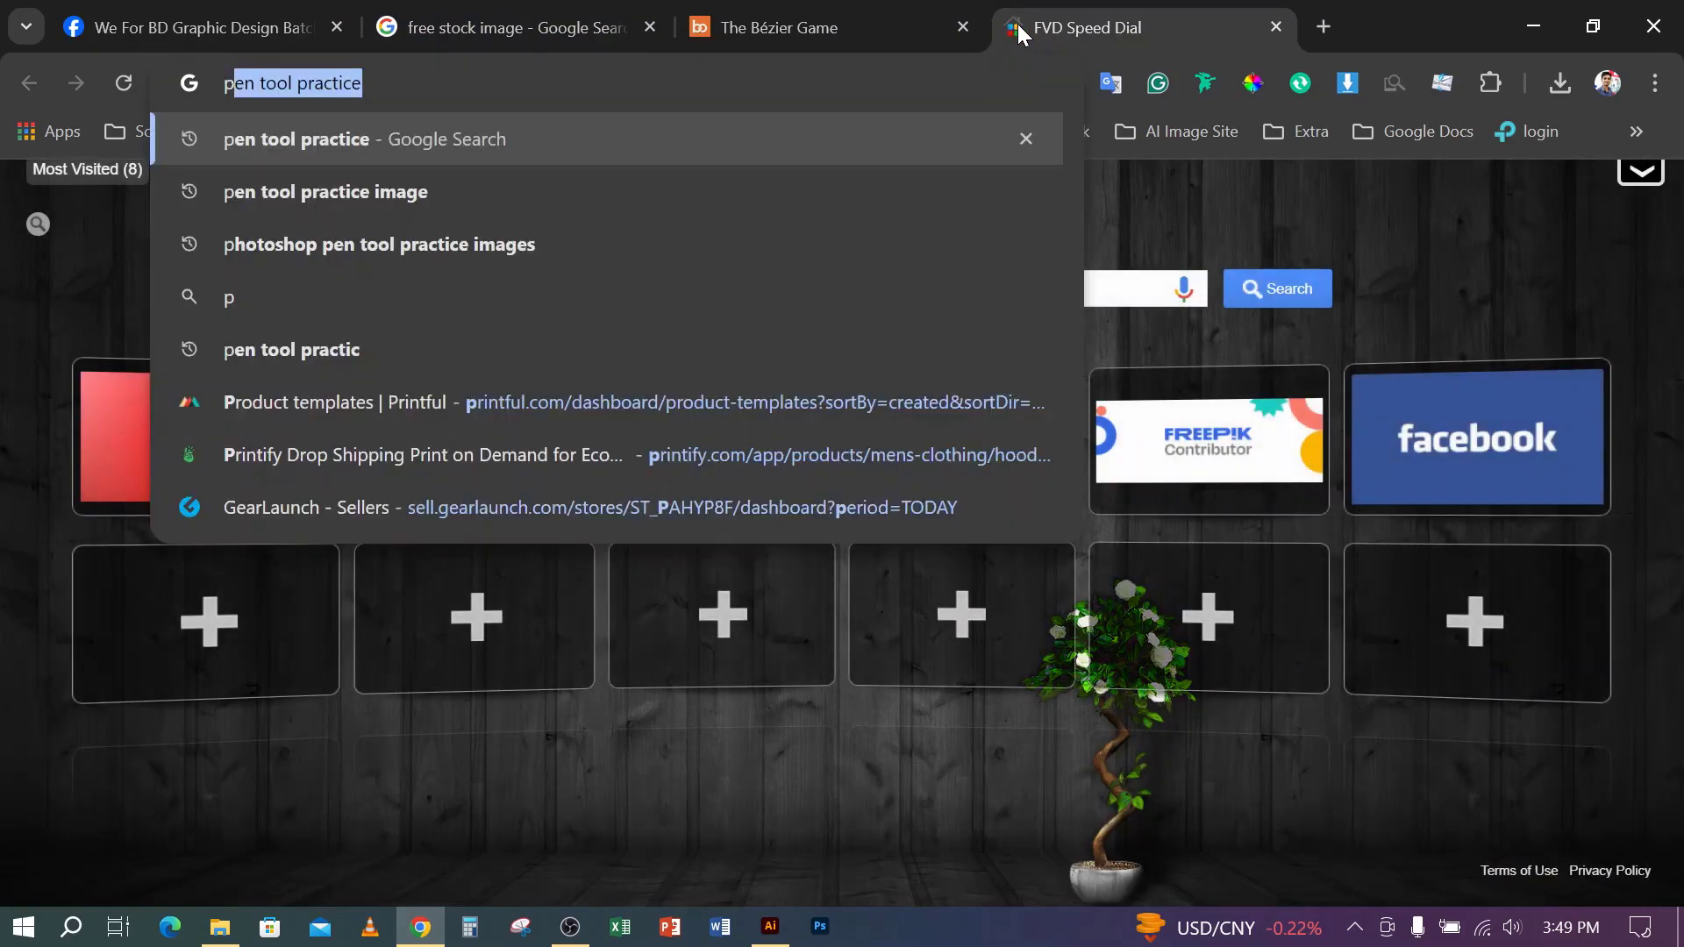
pyautogui.write('n')
pyautogui.press('Return')
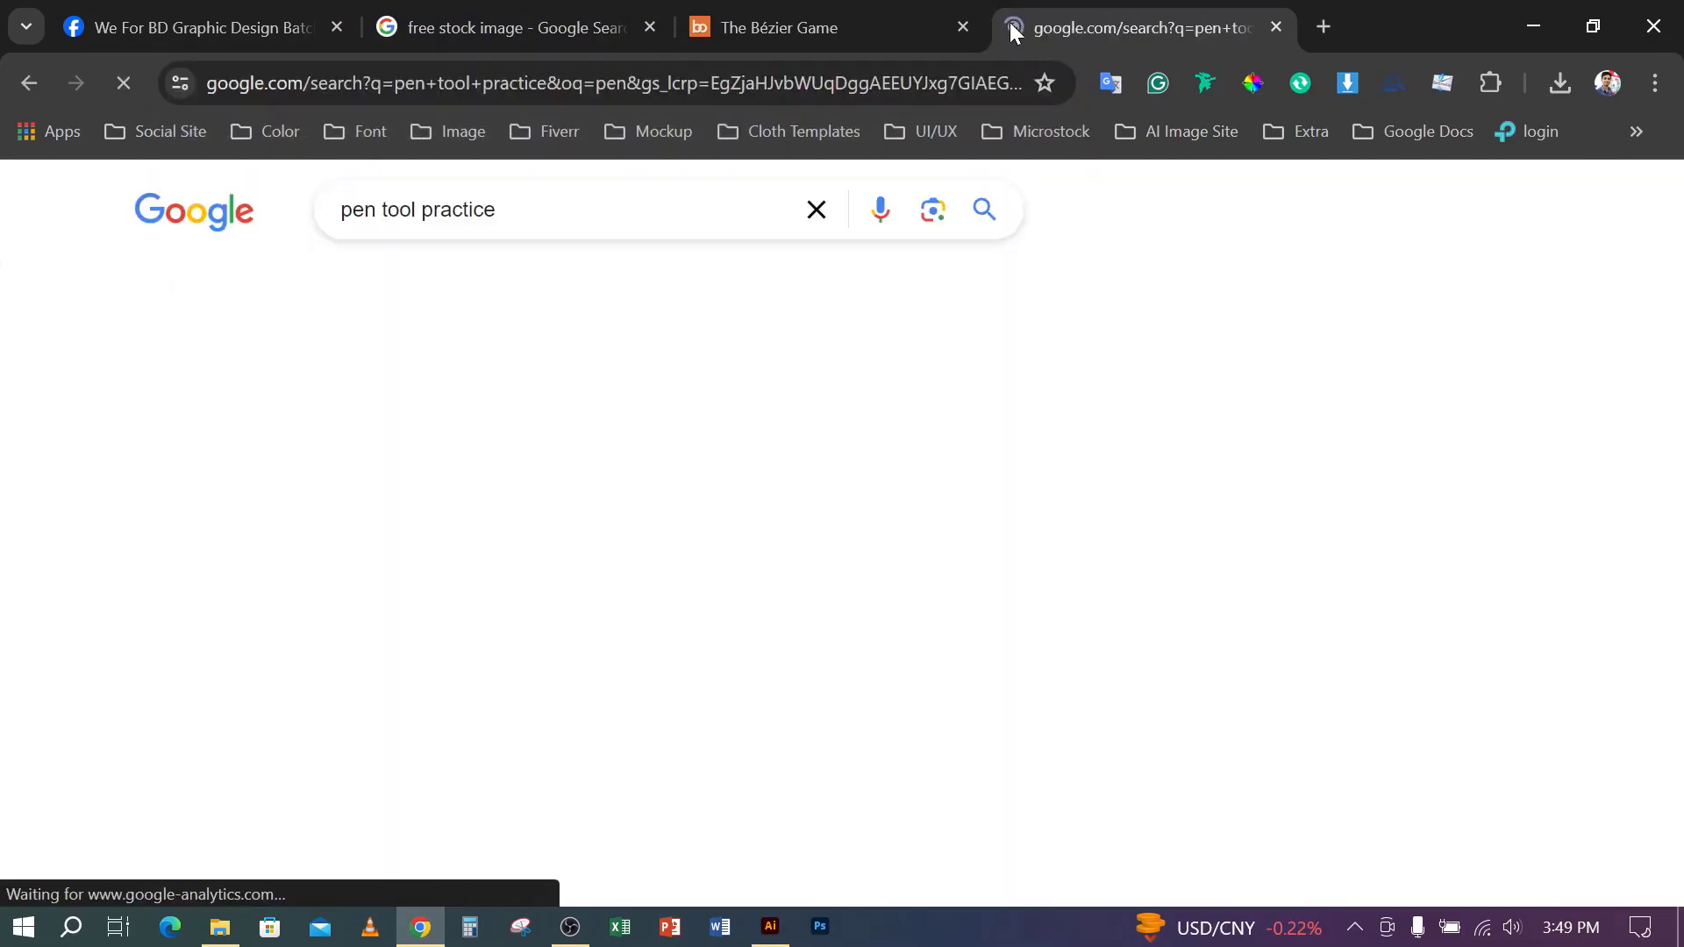
pyautogui.scroll(-9, 546, 372)
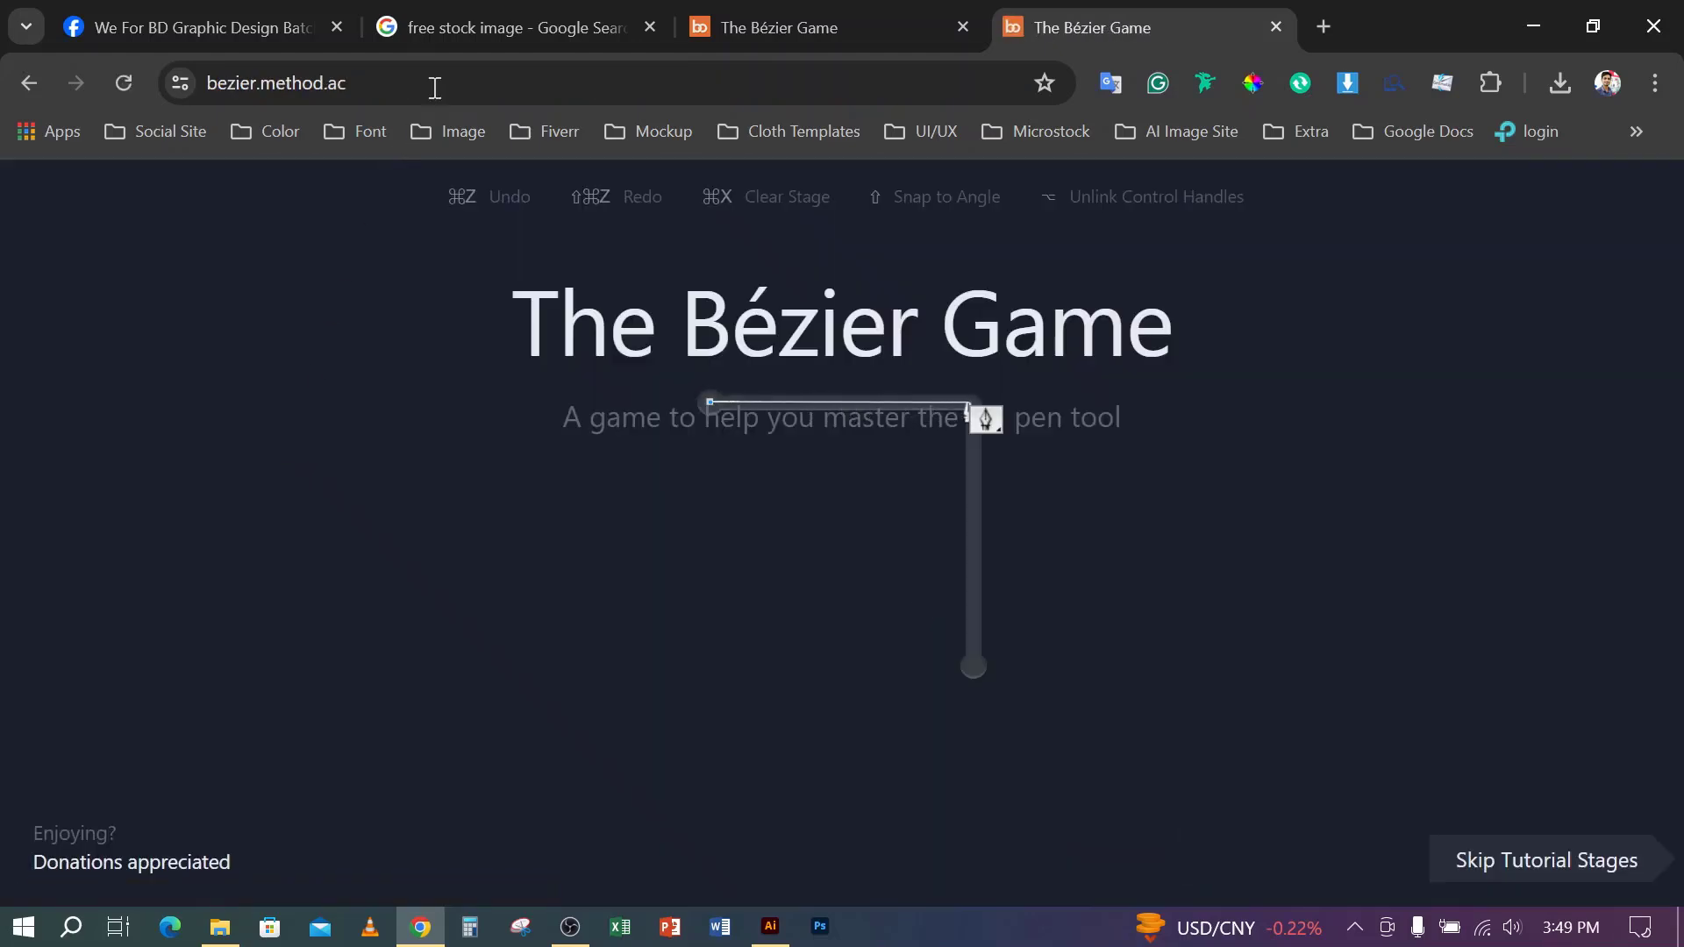
# - Copy the game's address from the newly opened page and go back to the practice-link post in the Facebook group
pyautogui.click(440, 81)
pyautogui.hotkey('ctrl', 'c')
pyautogui.click(235, 20)
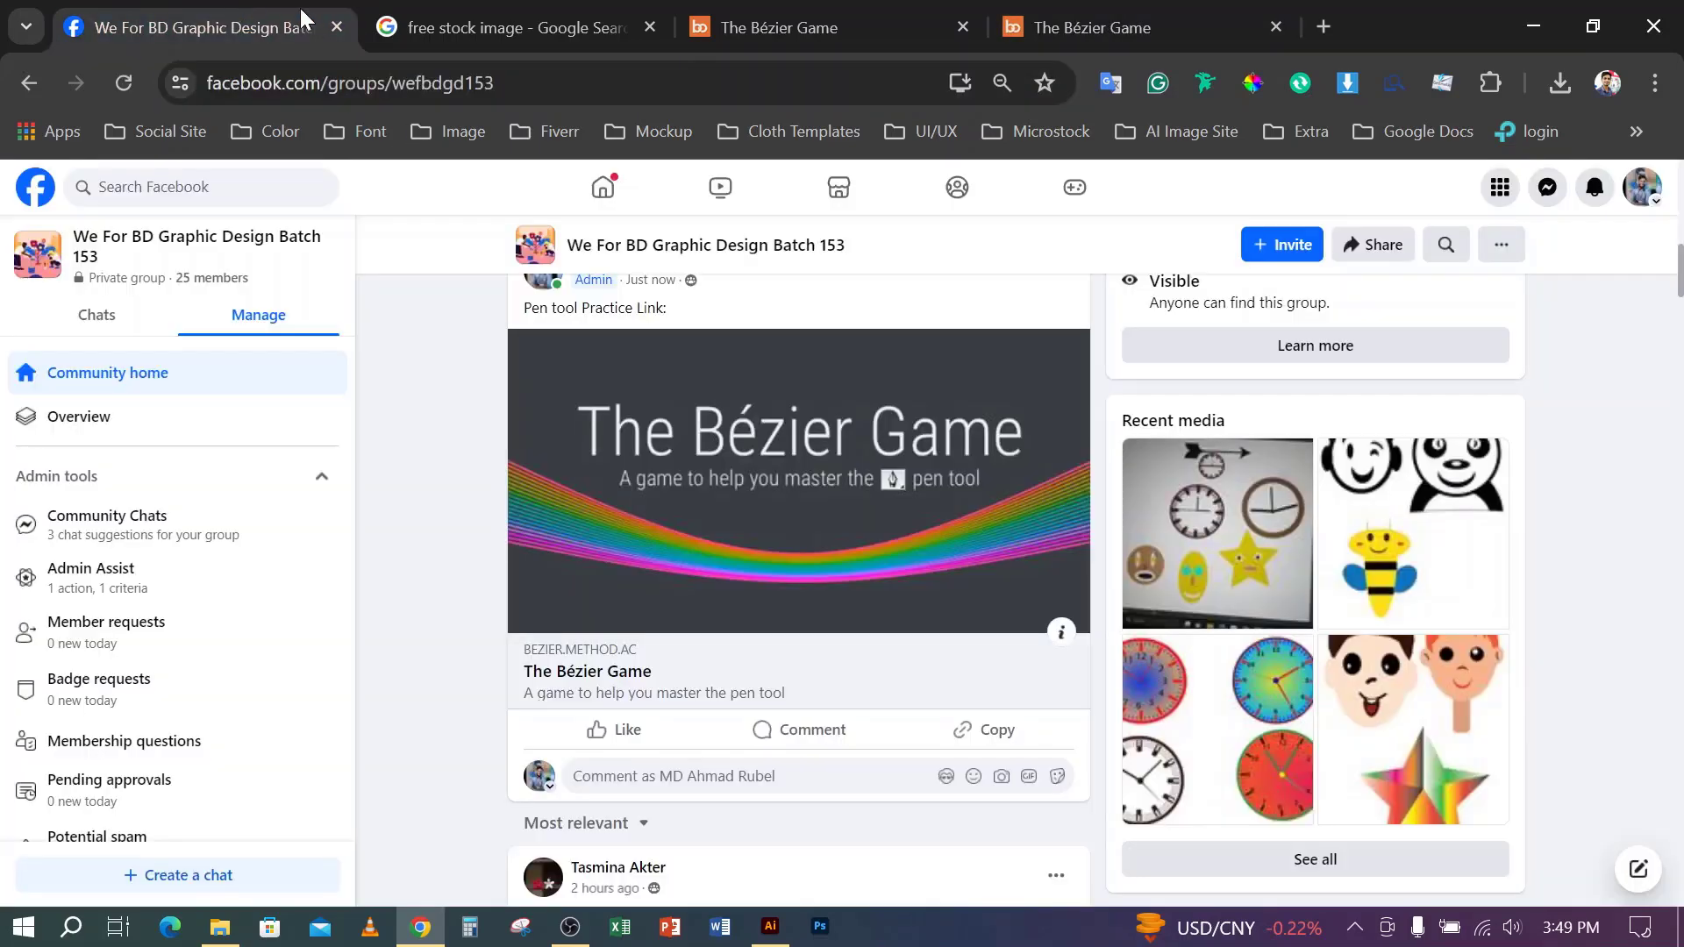
pyautogui.scroll(-2, 644, 596)
pyautogui.scroll(3, 646, 600)
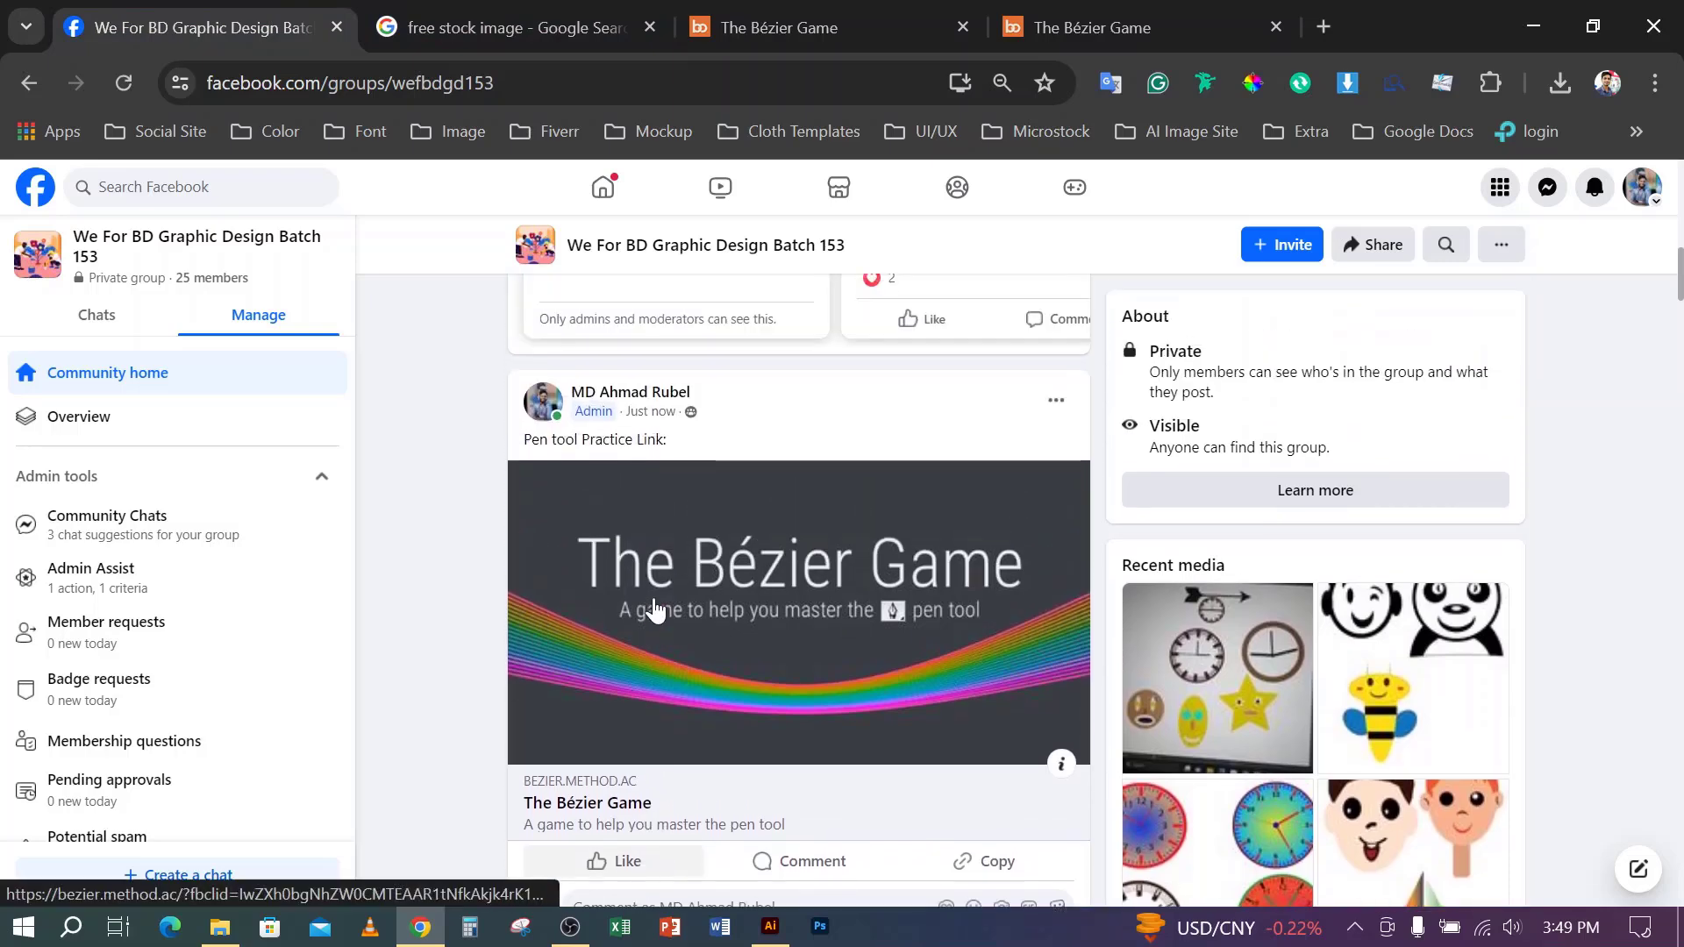
pyautogui.click(1057, 398)
pyautogui.click(563, 27)
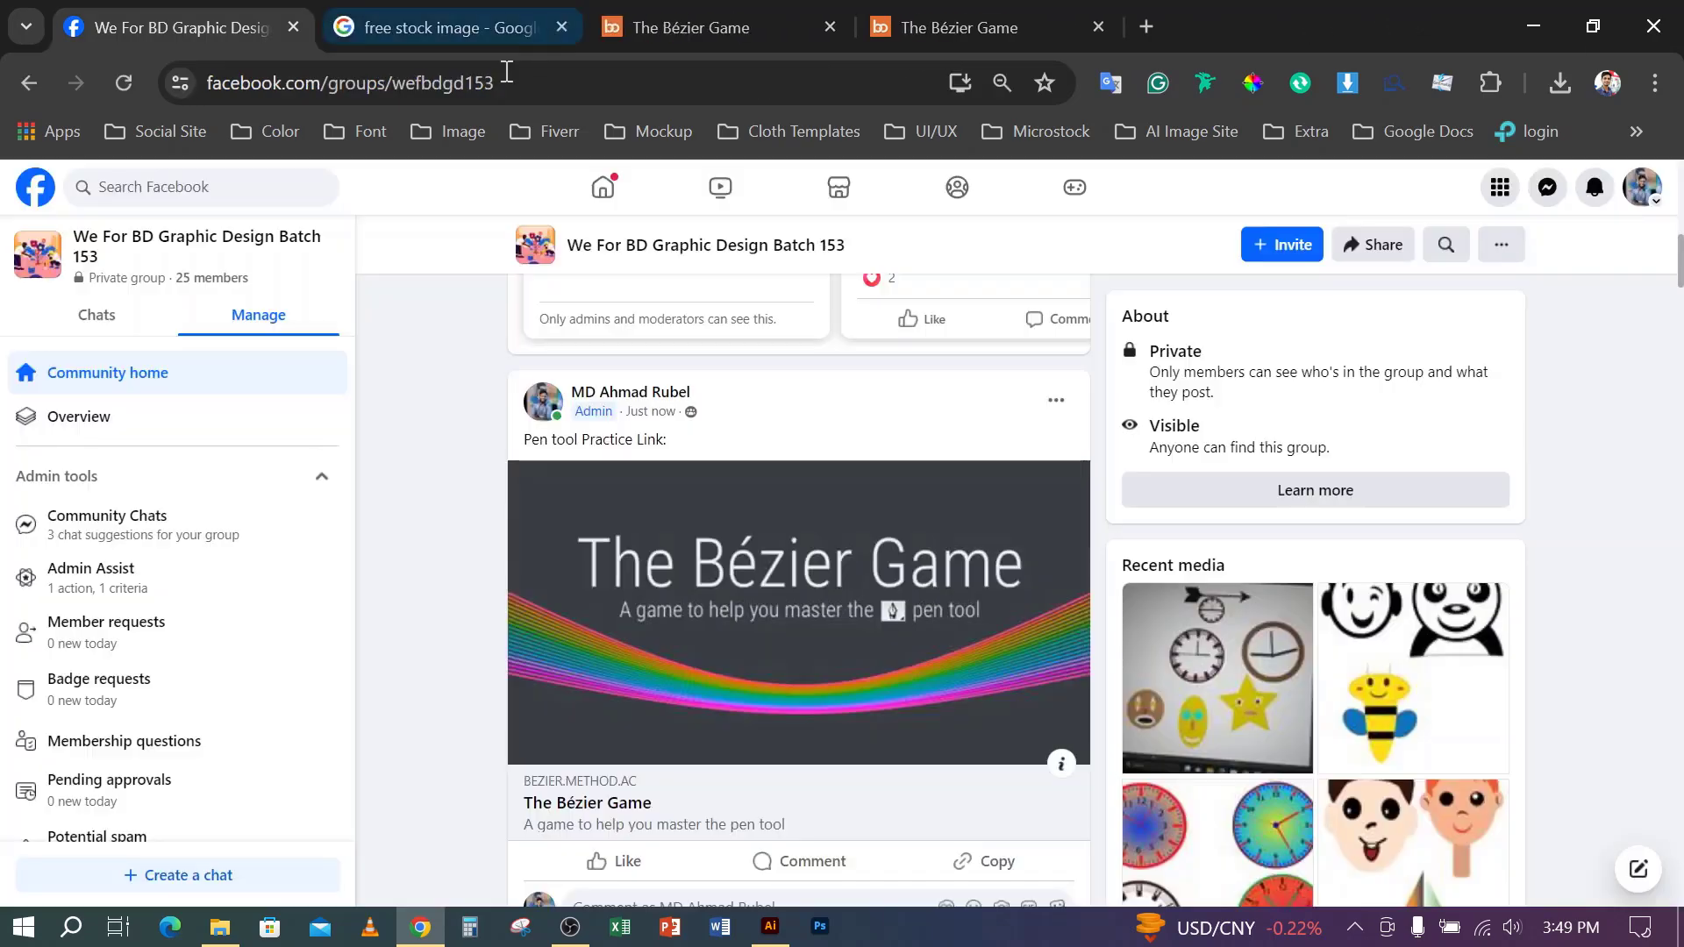
pyautogui.click(1058, 407)
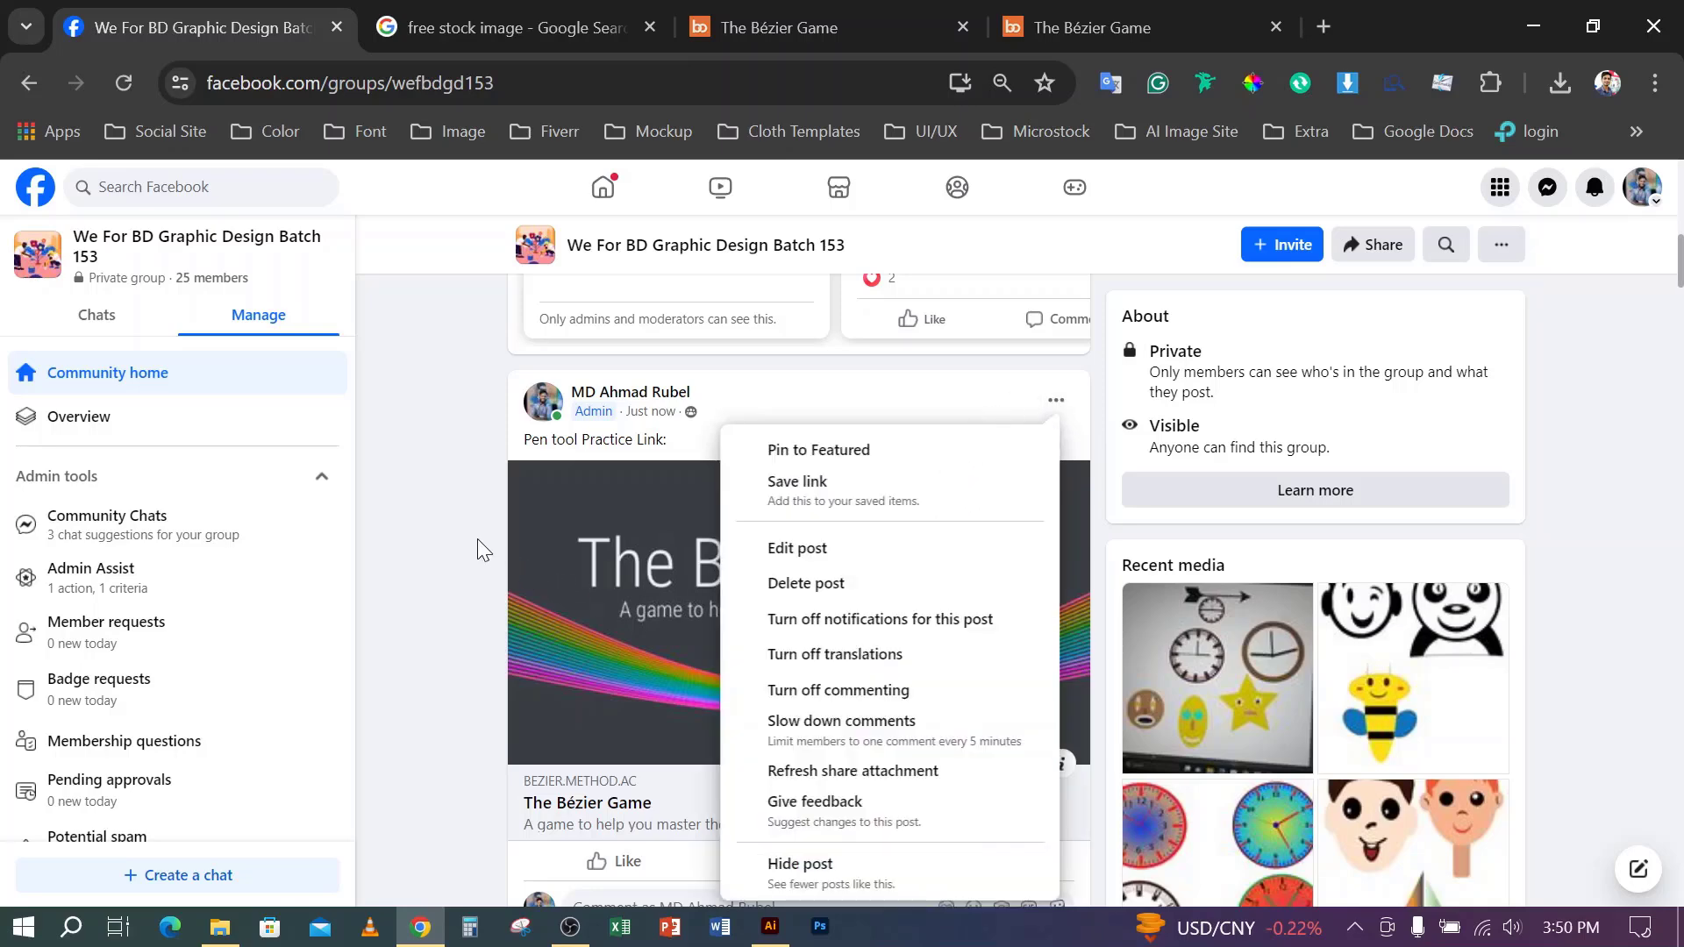
pyautogui.click(833, 558)
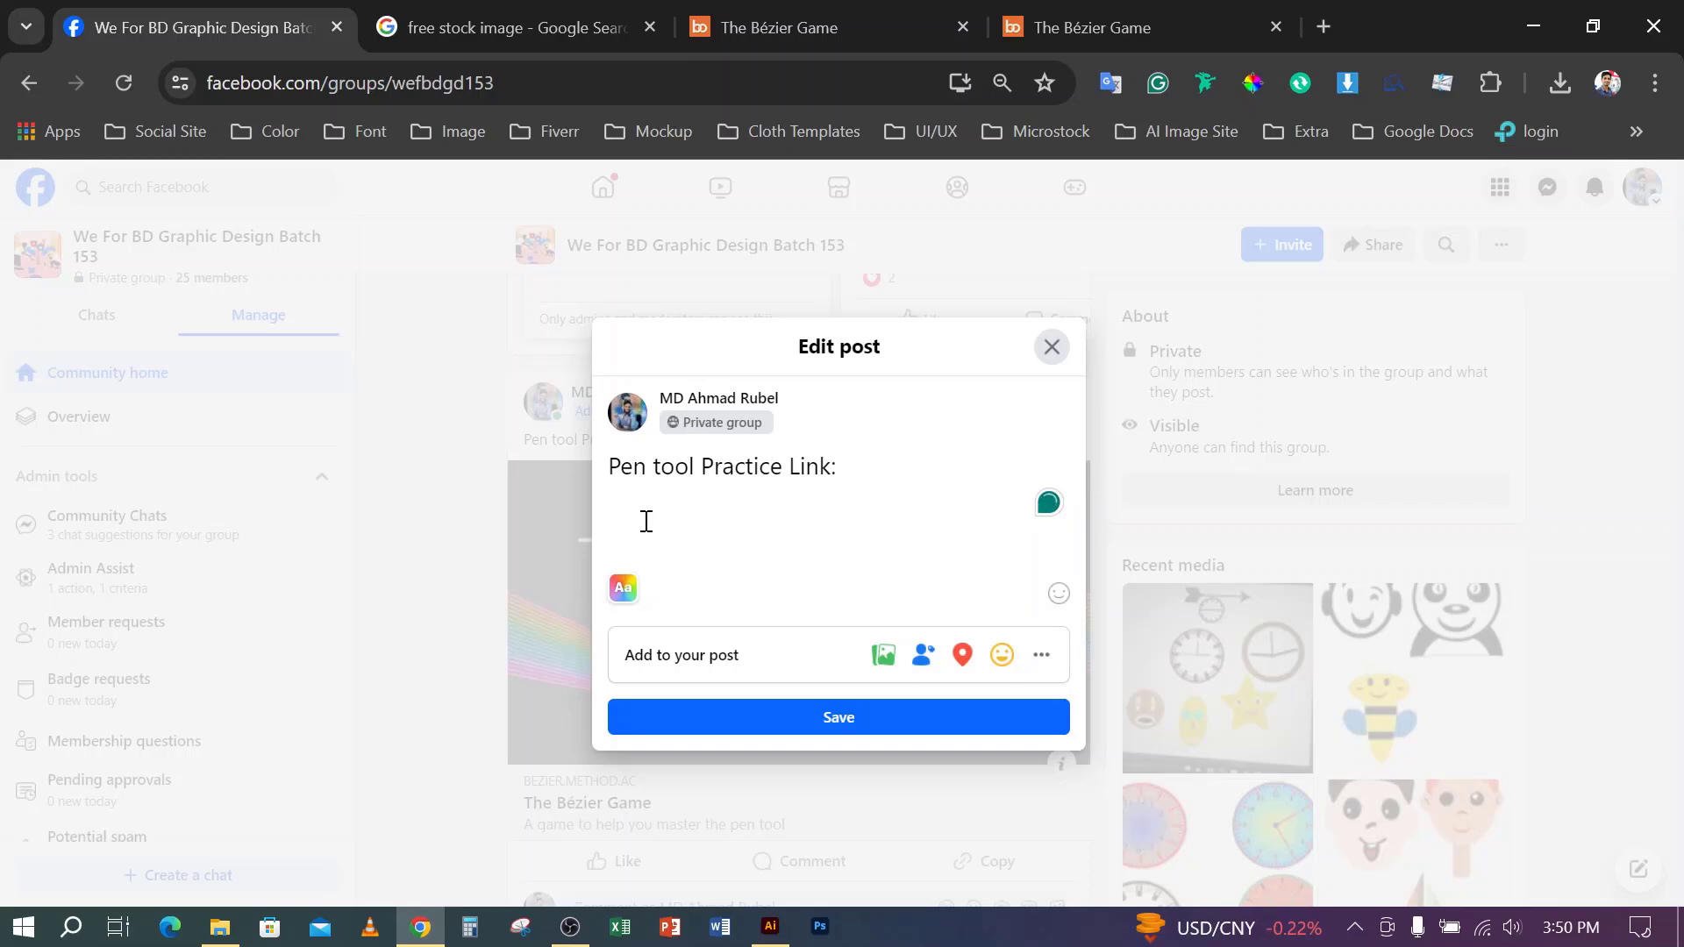
pyautogui.hotkey('ctrl', 'v')
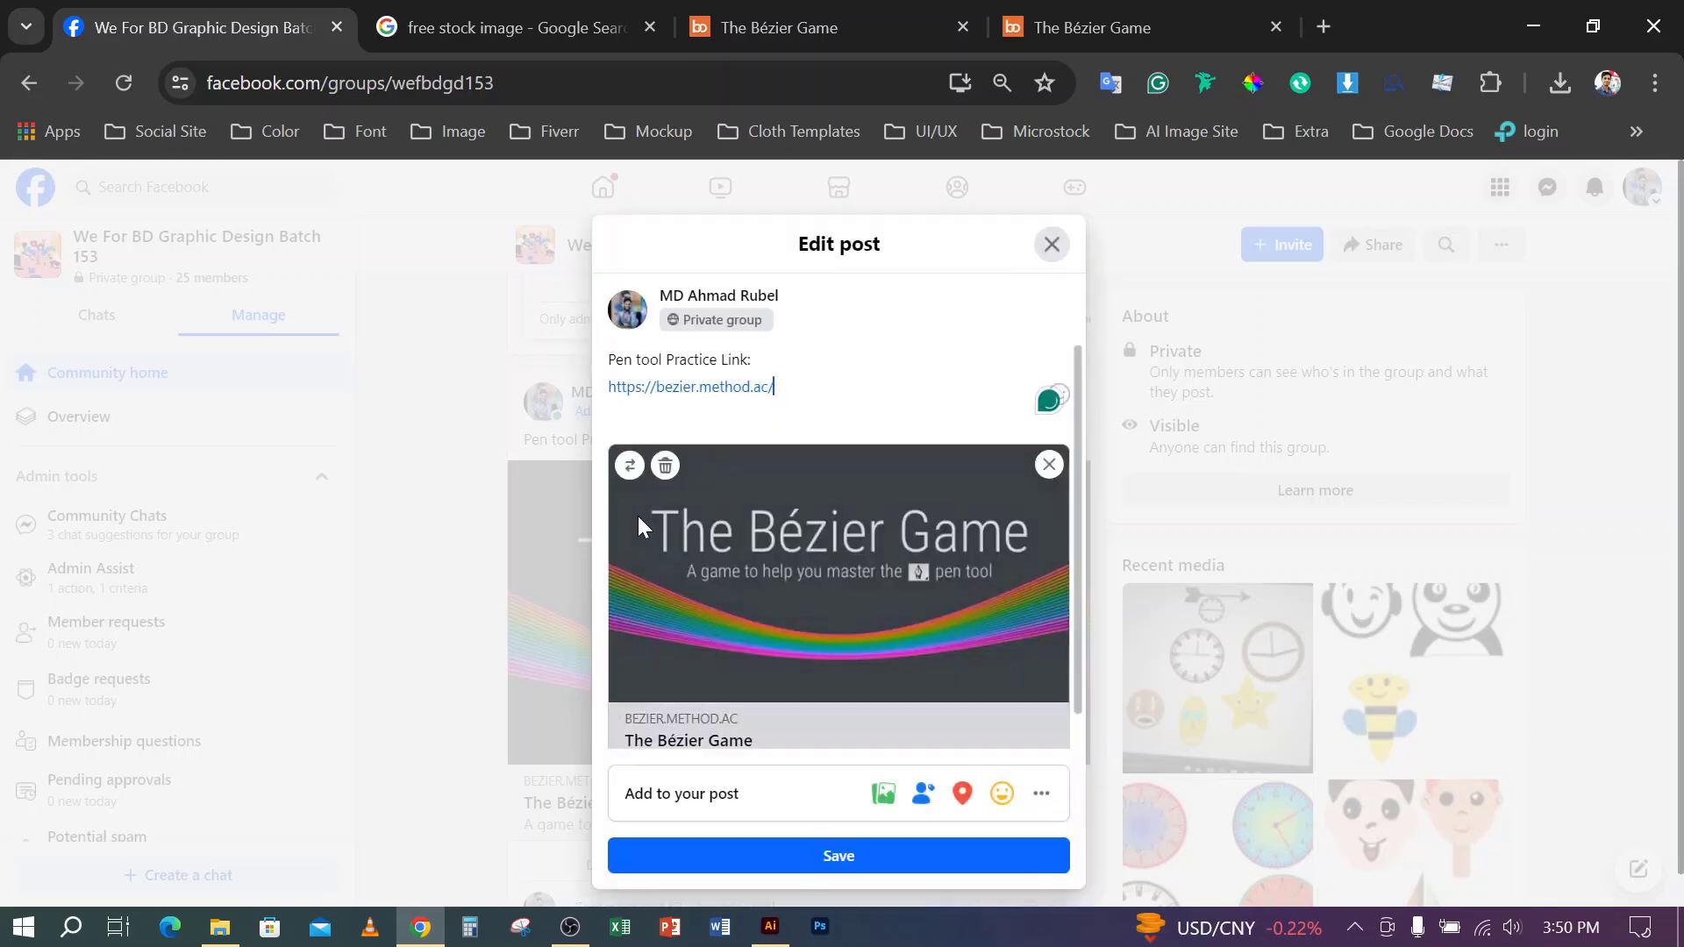
pyautogui.click(804, 856)
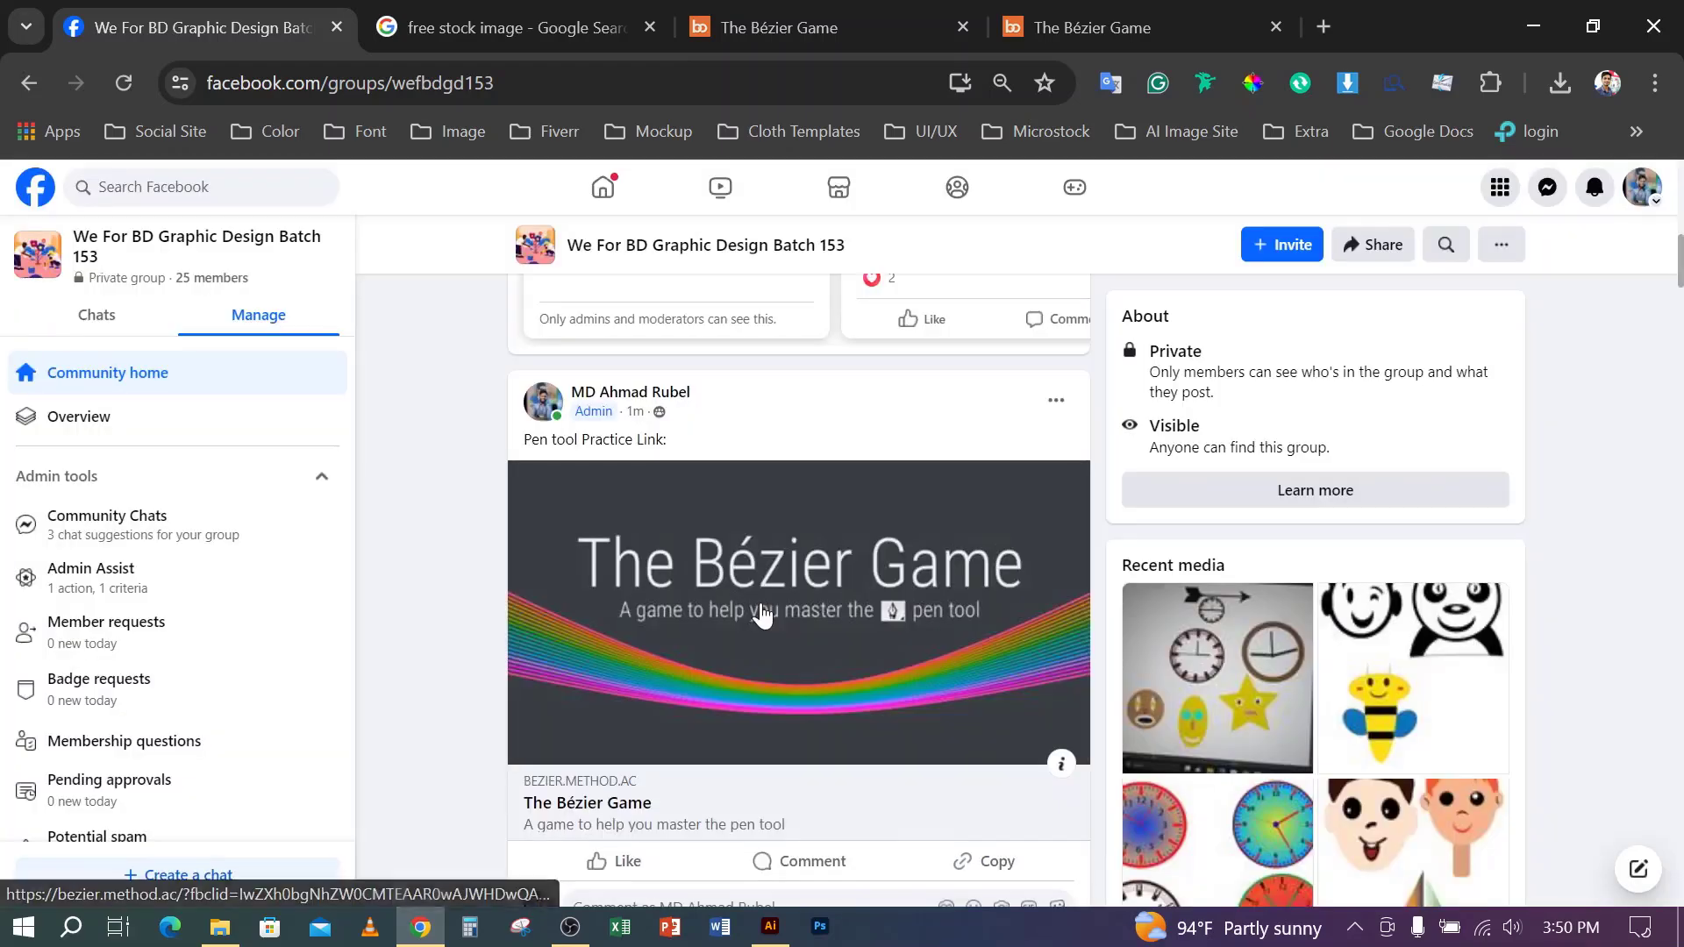
# - Test the edited post's link, then close the page it opens and the duplicate Bézier Game tab
pyautogui.click(628, 814)
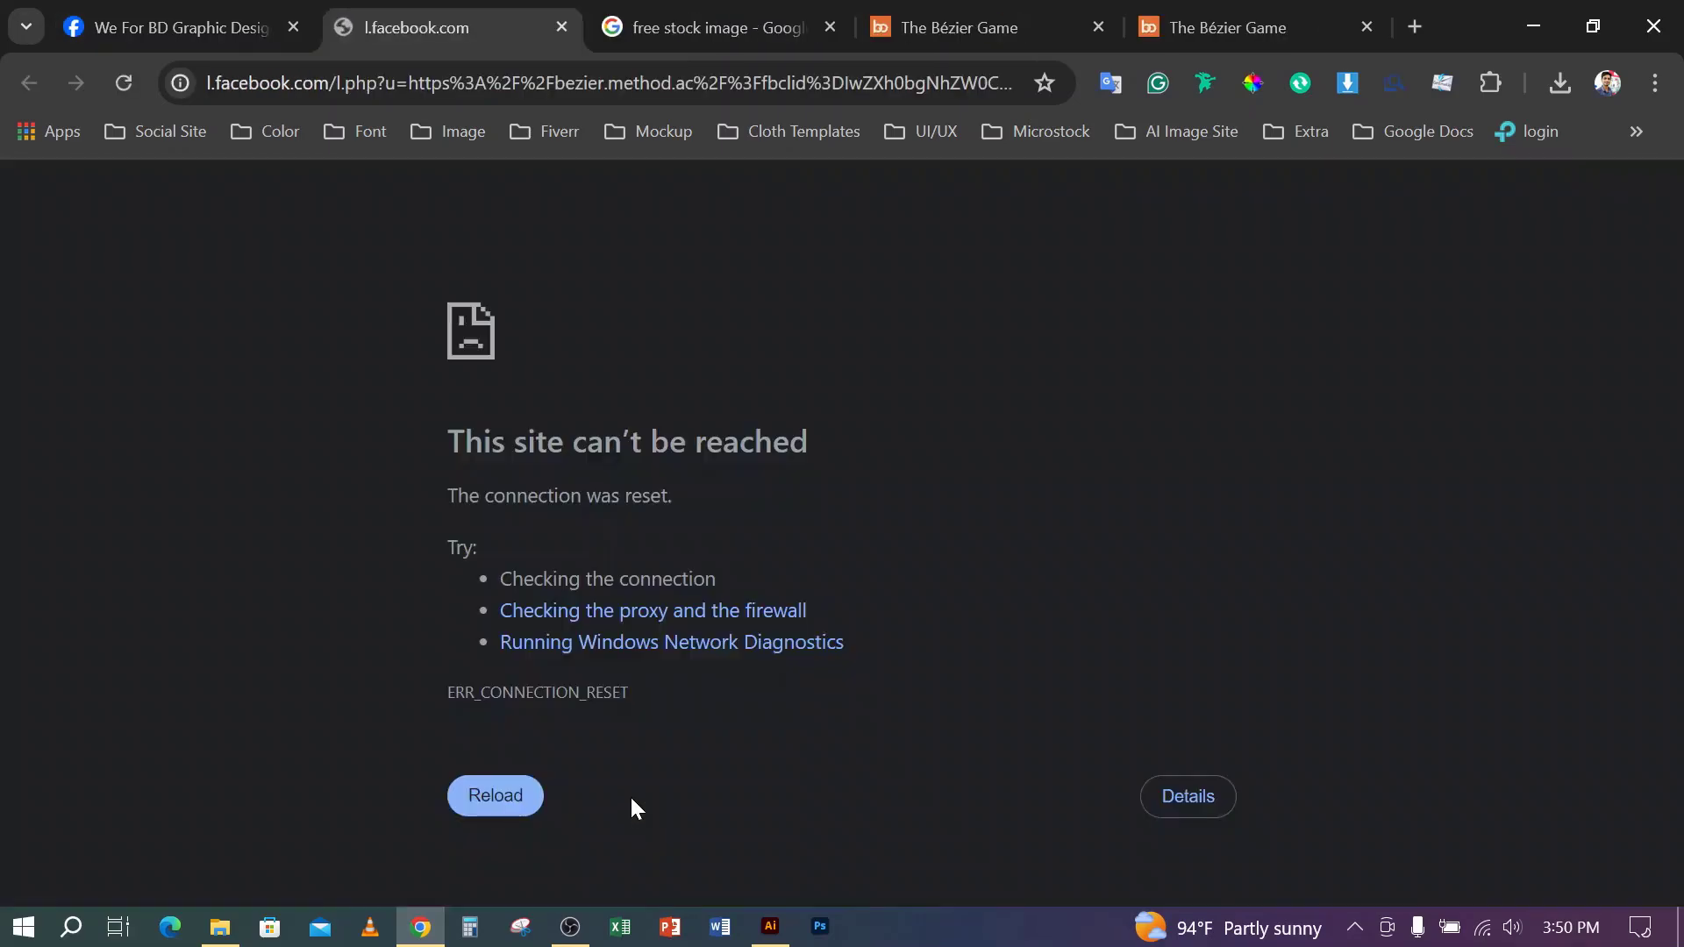
pyautogui.click(562, 27)
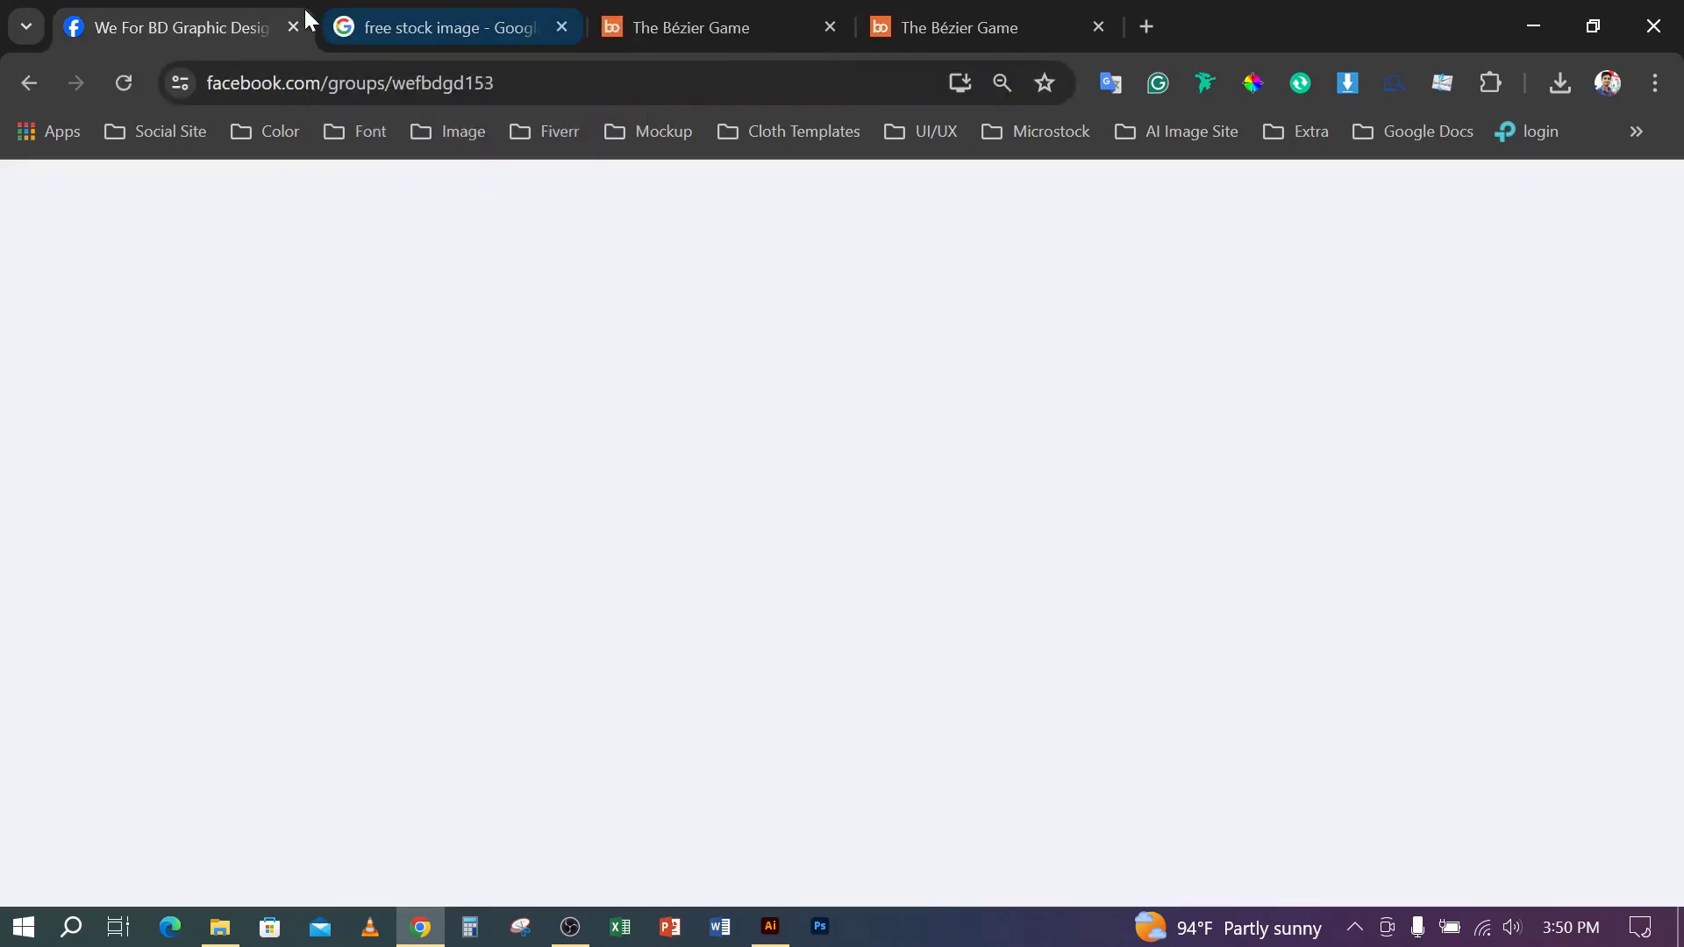
pyautogui.click(830, 27)
pyautogui.click(691, 24)
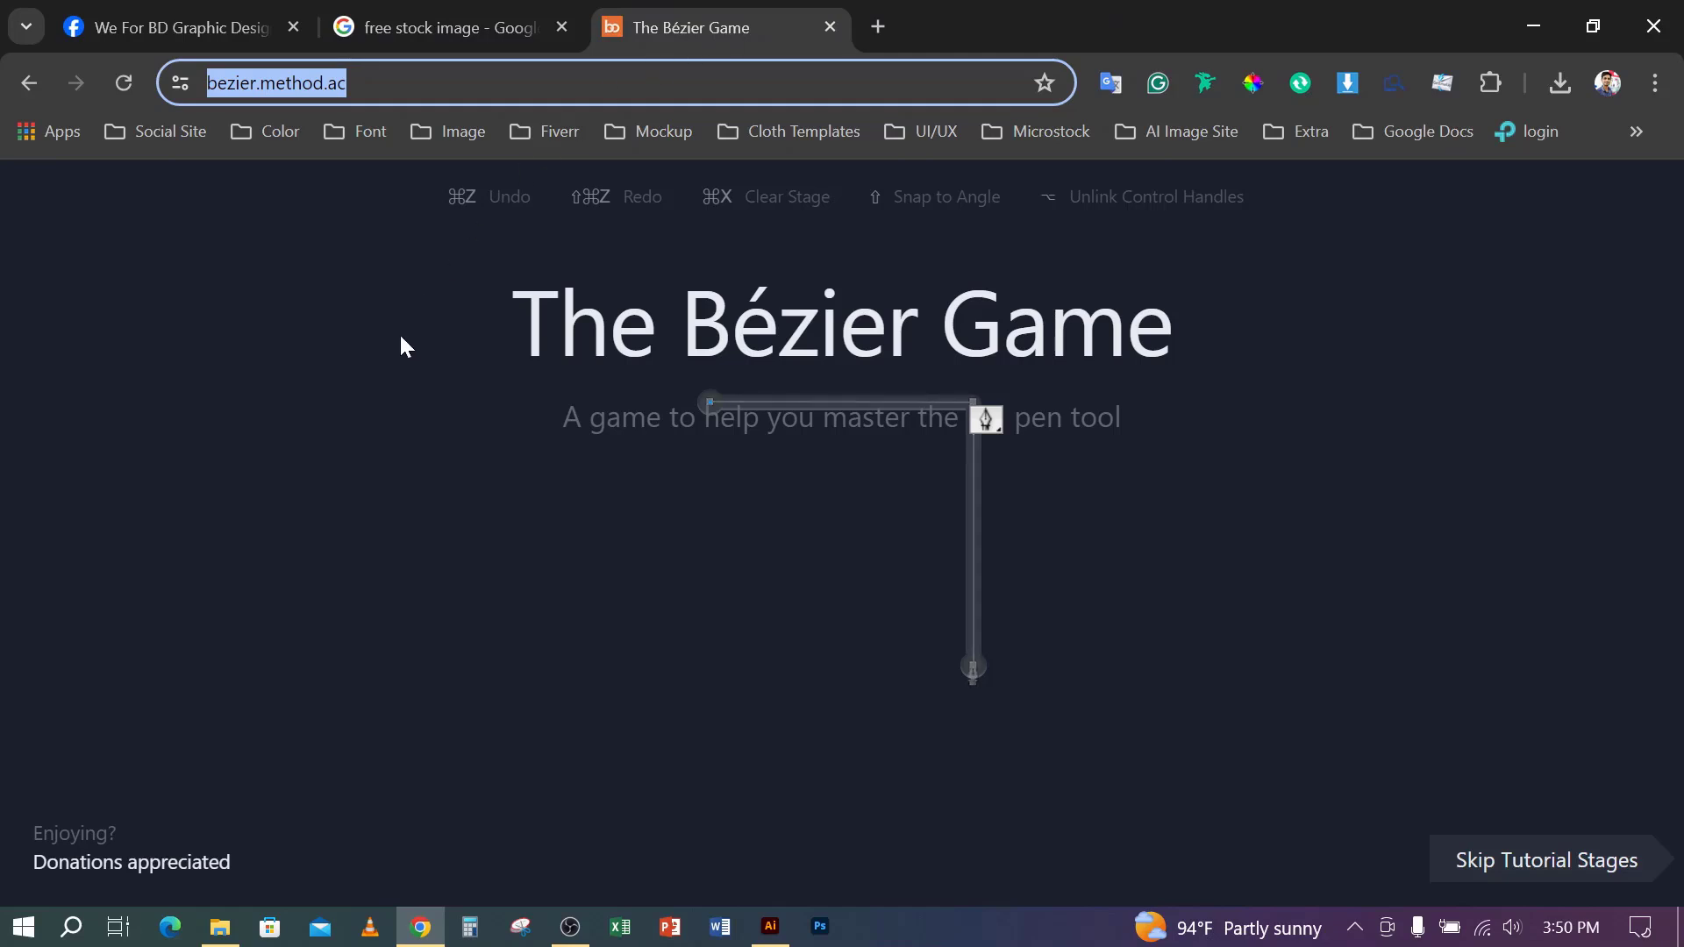
# - Check the practice-link post and the remaining game page, then minimize the browser to return to the letter-tracing document in Illustrator
pyautogui.click(178, 13)
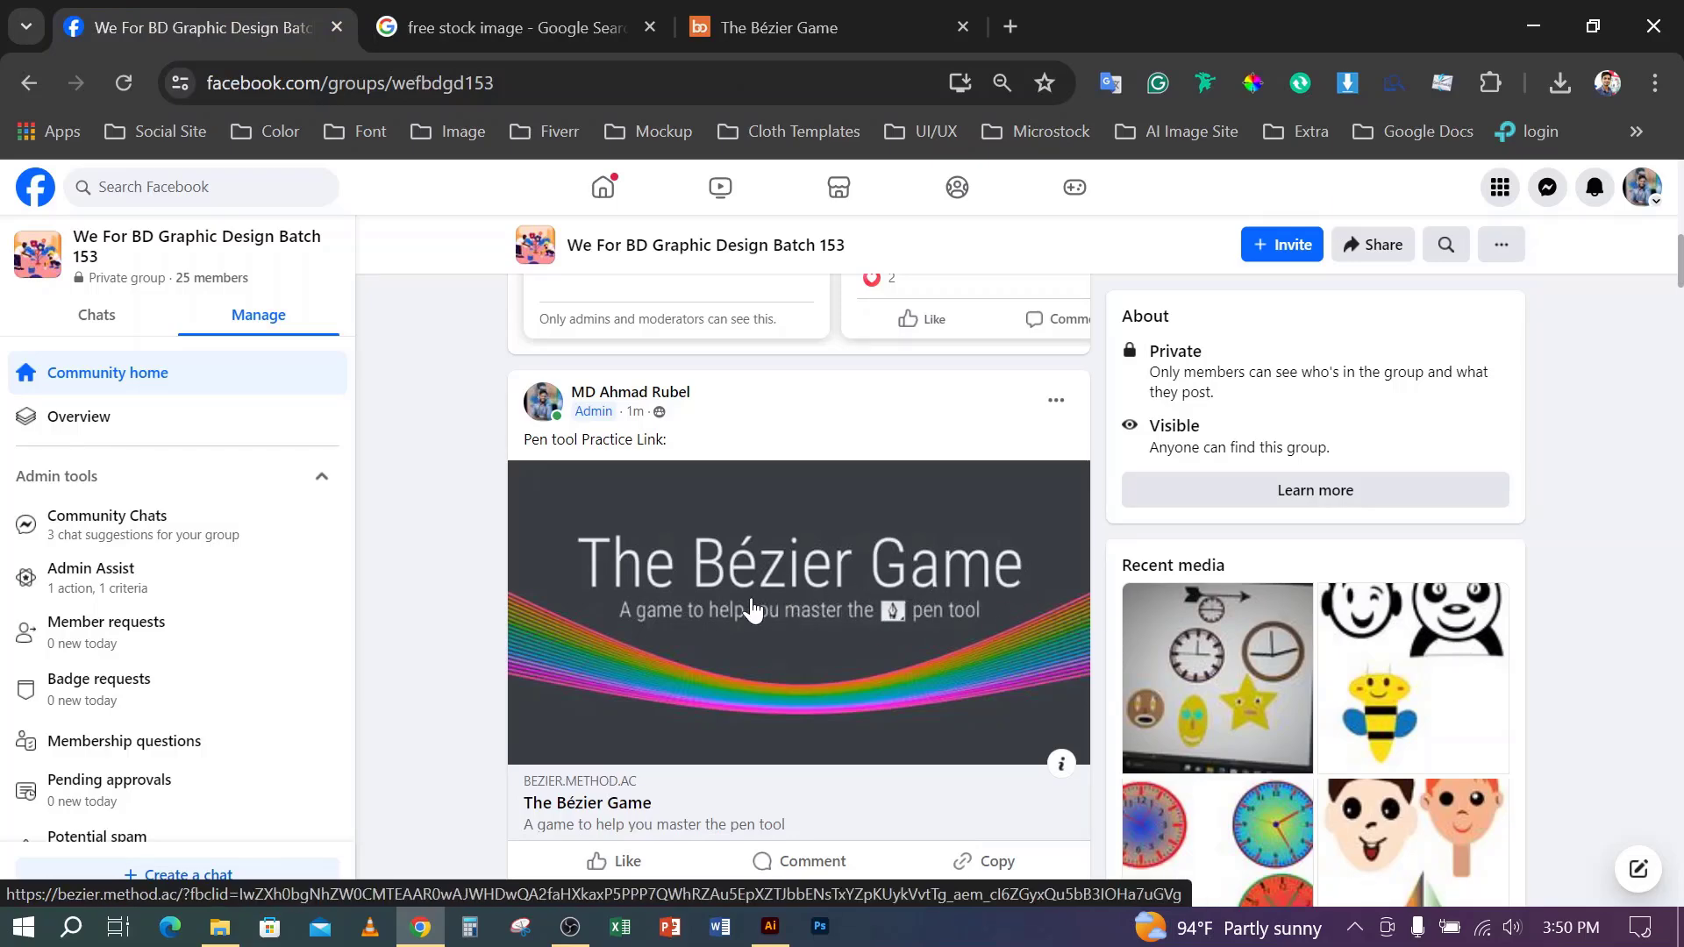
pyautogui.scroll(-1, 539, 688)
pyautogui.click(838, 10)
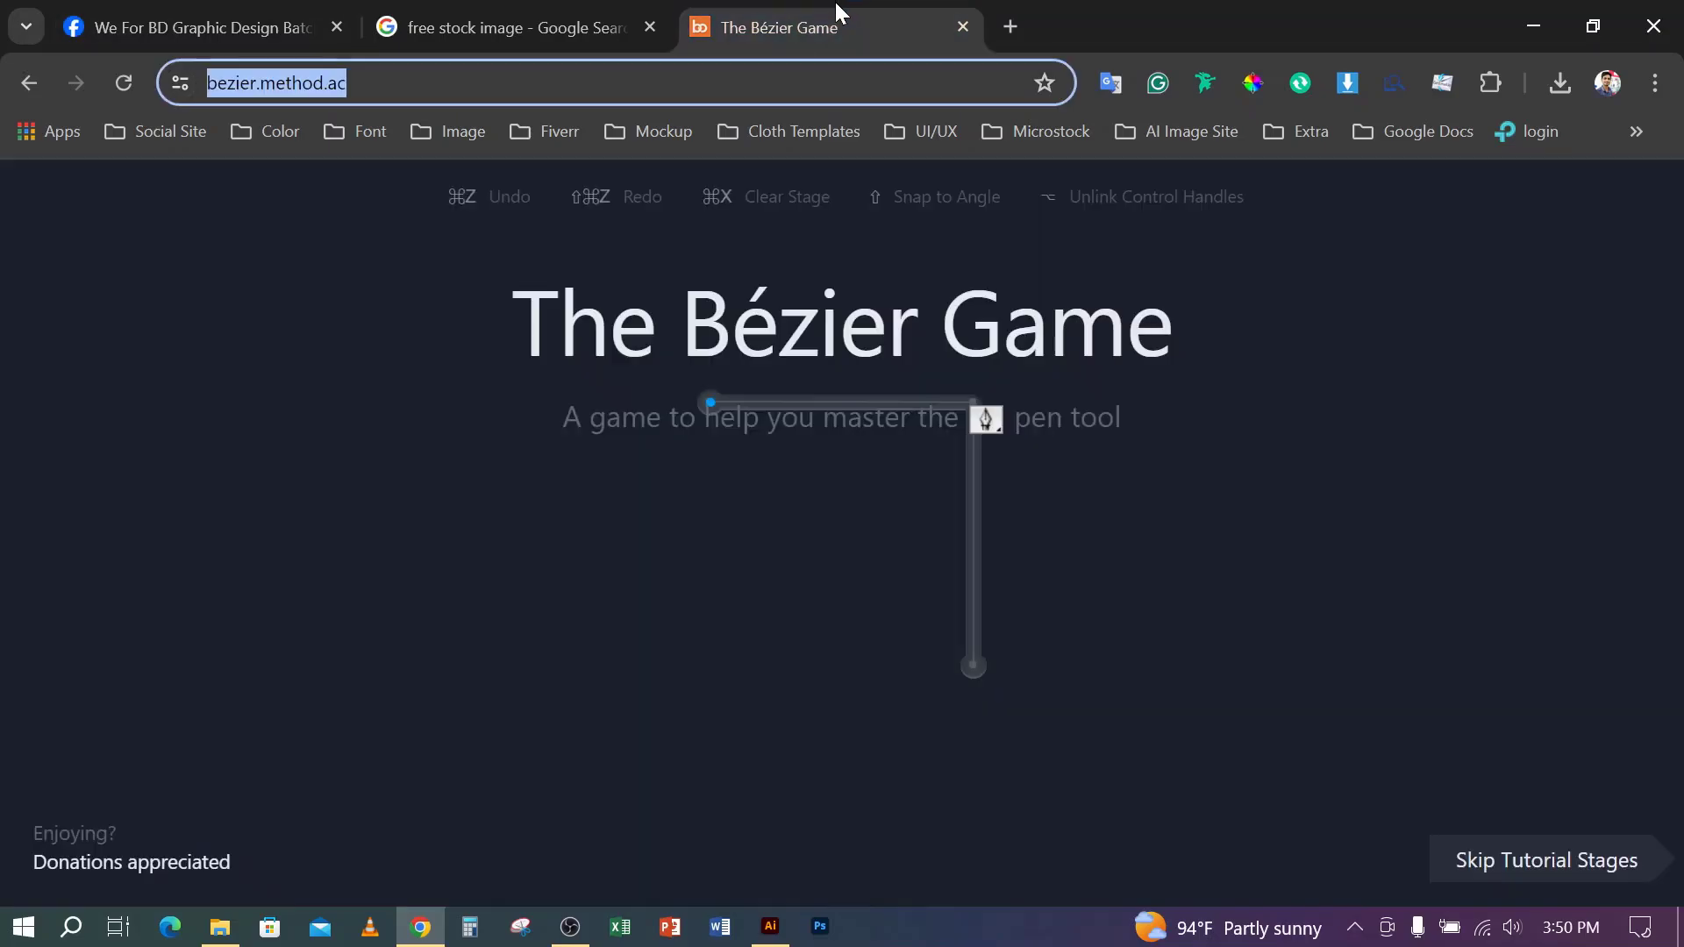
pyautogui.click(1540, 21)
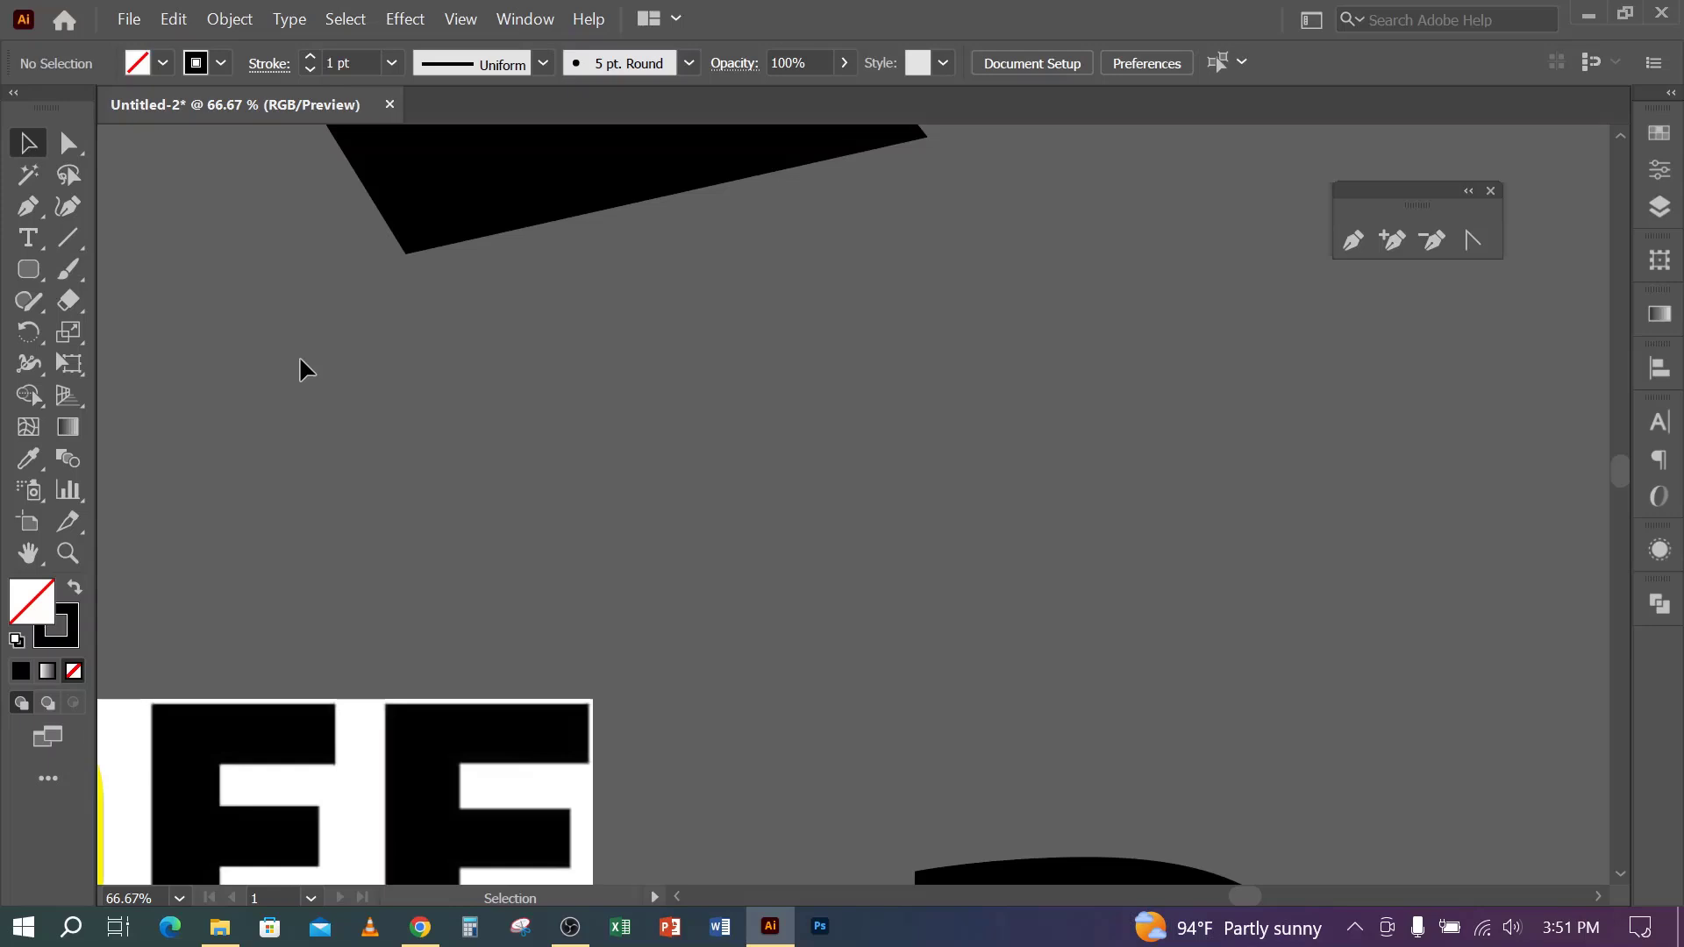
pyautogui.scroll(-5, 299, 368)
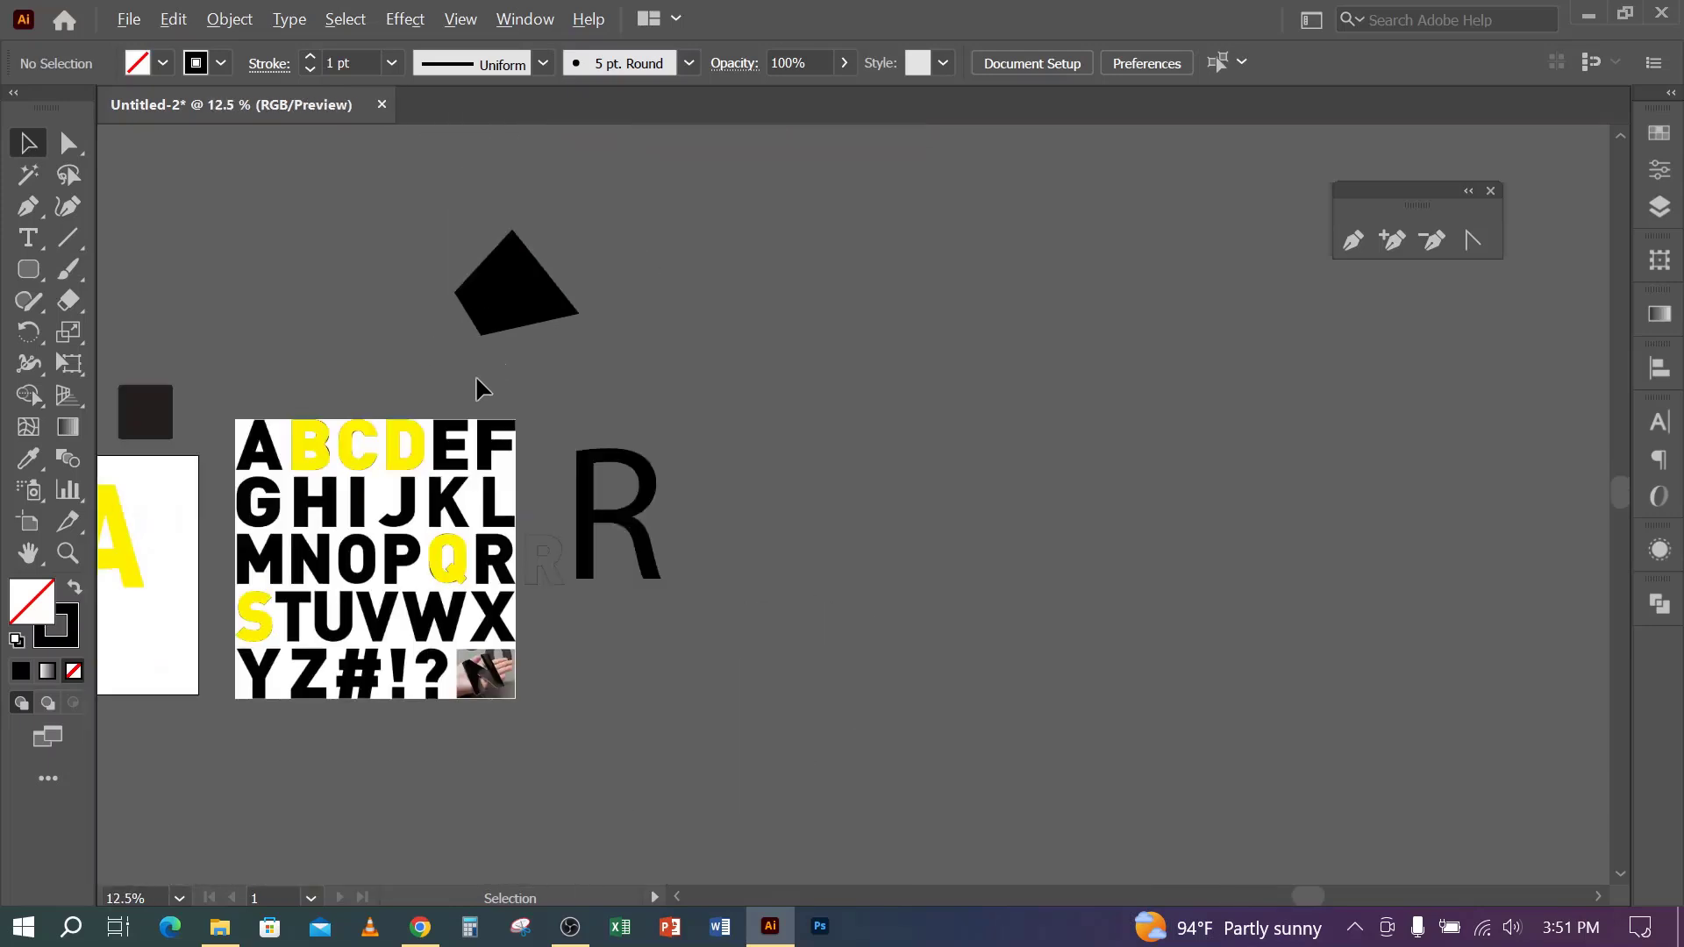
# - Unlock all objects and delete the alphabet reference image beside the artboard together with the yellow letters traced over it
pyautogui.moveTo(482, 387); pyautogui.dragTo(1015, 465)
pyautogui.scroll(2, 671, 498)
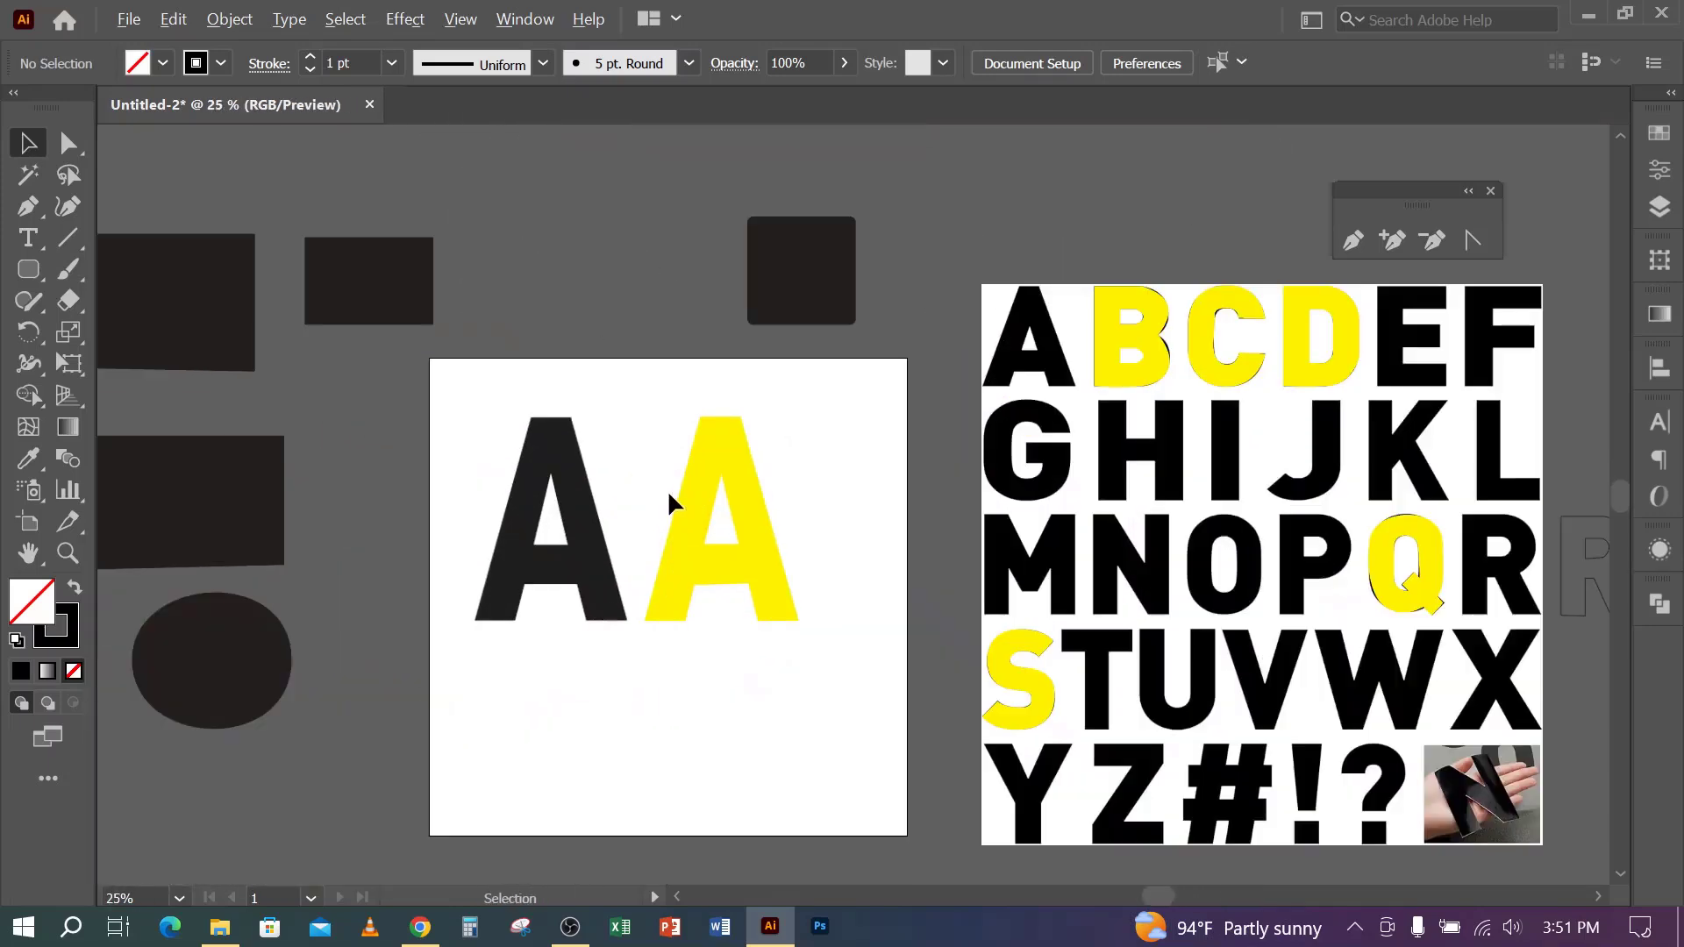
pyautogui.moveTo(459, 408); pyautogui.dragTo(774, 699)
pyautogui.scroll(-1, 702, 654)
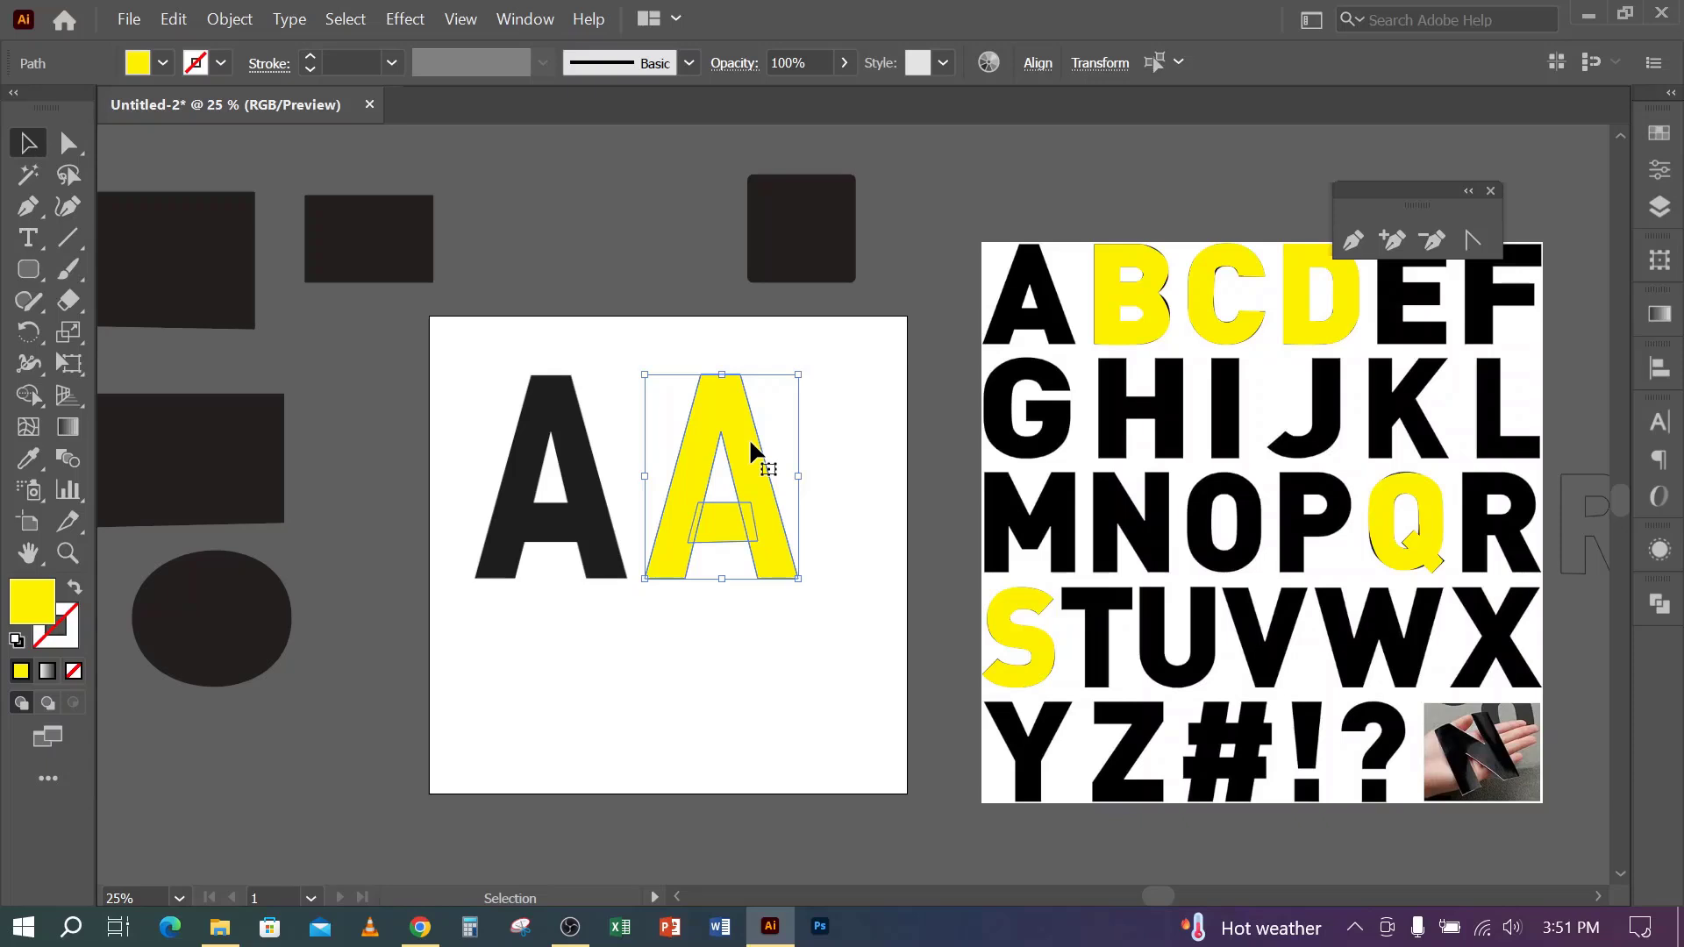
pyautogui.hotkey('ctrl', 'alt', 's')
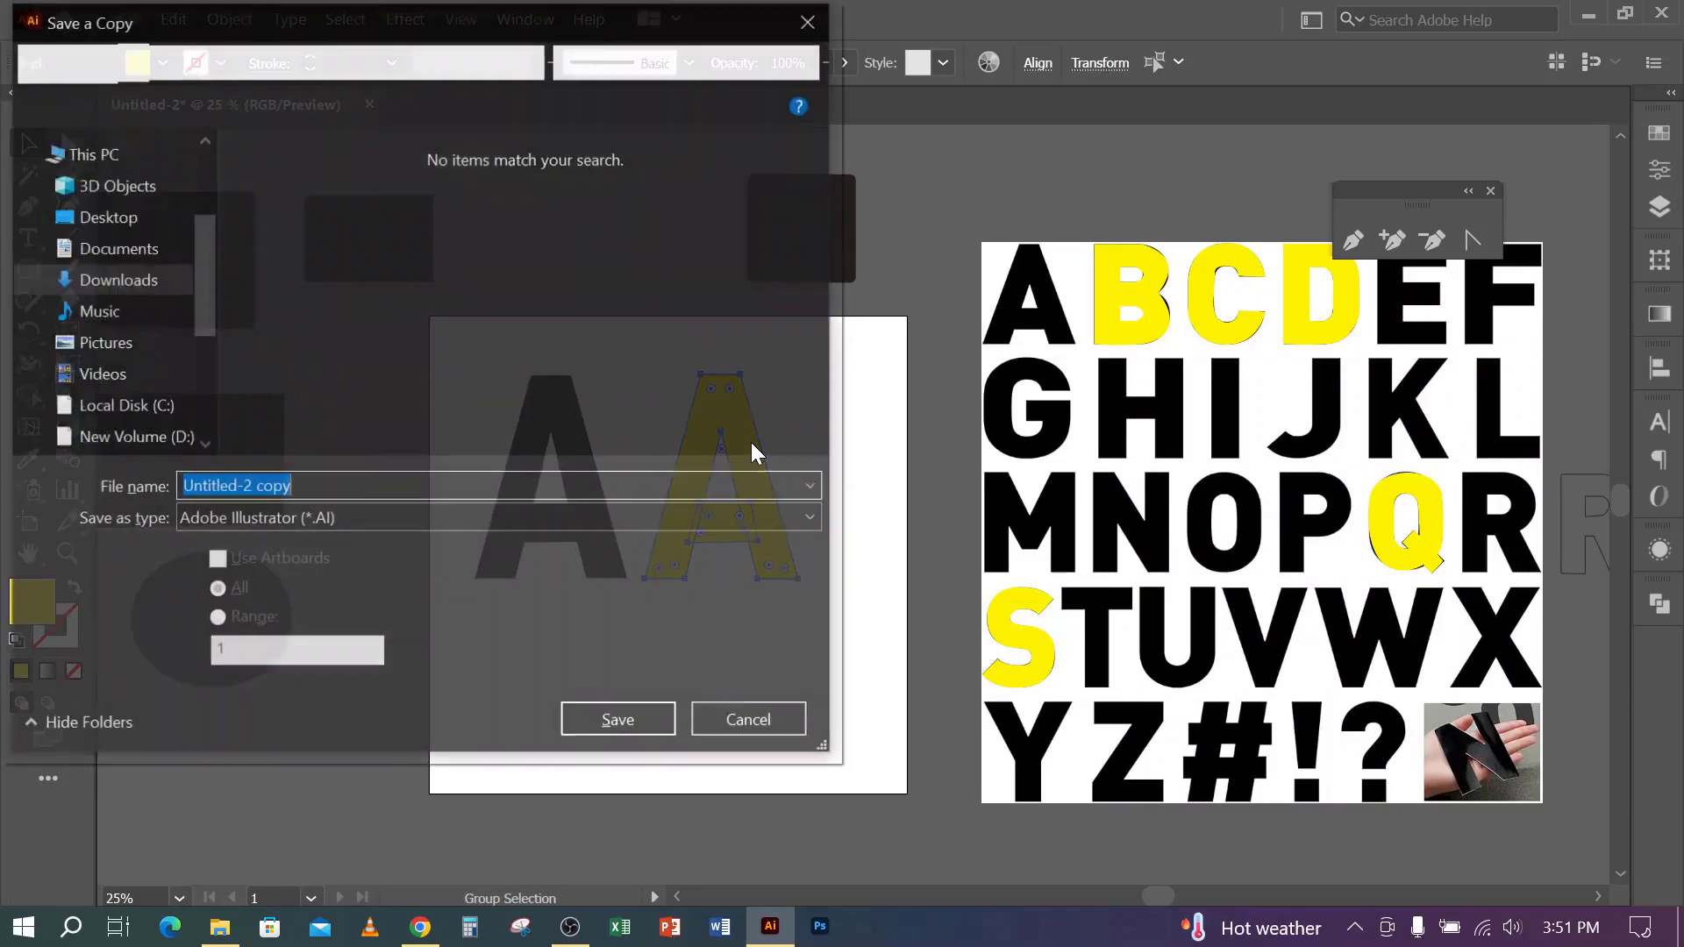
pyautogui.click(808, 18)
pyautogui.moveTo(1102, 295); pyautogui.dragTo(1091, 425)
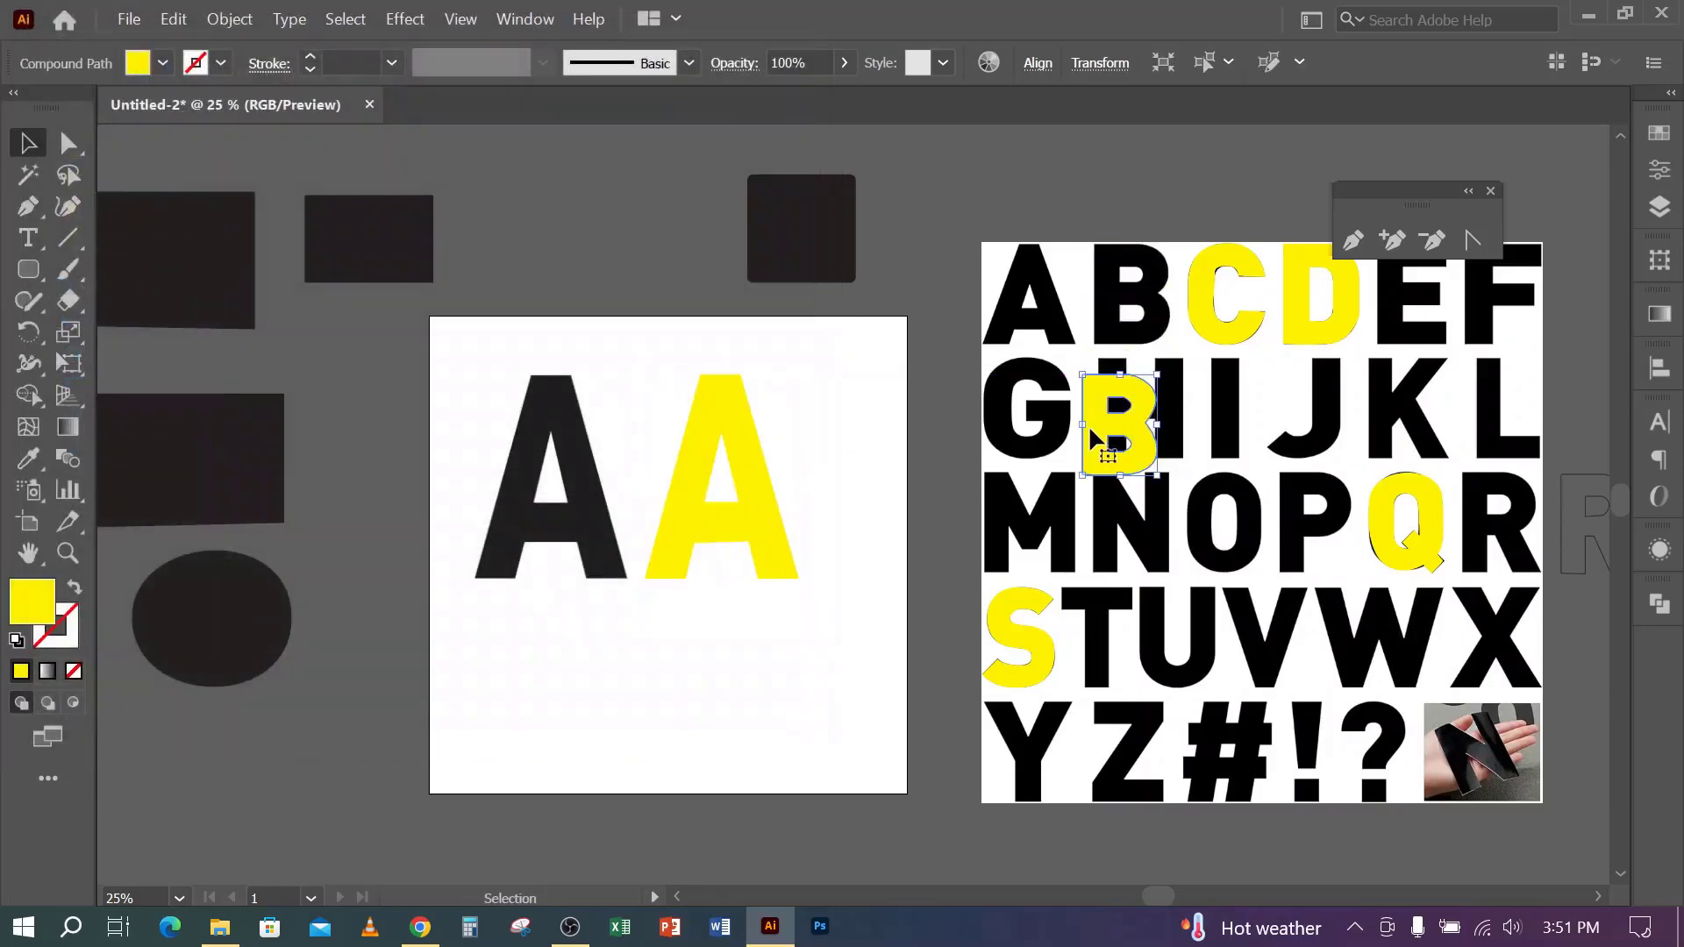
pyautogui.hotkey('ctrl', 'alt', '2')
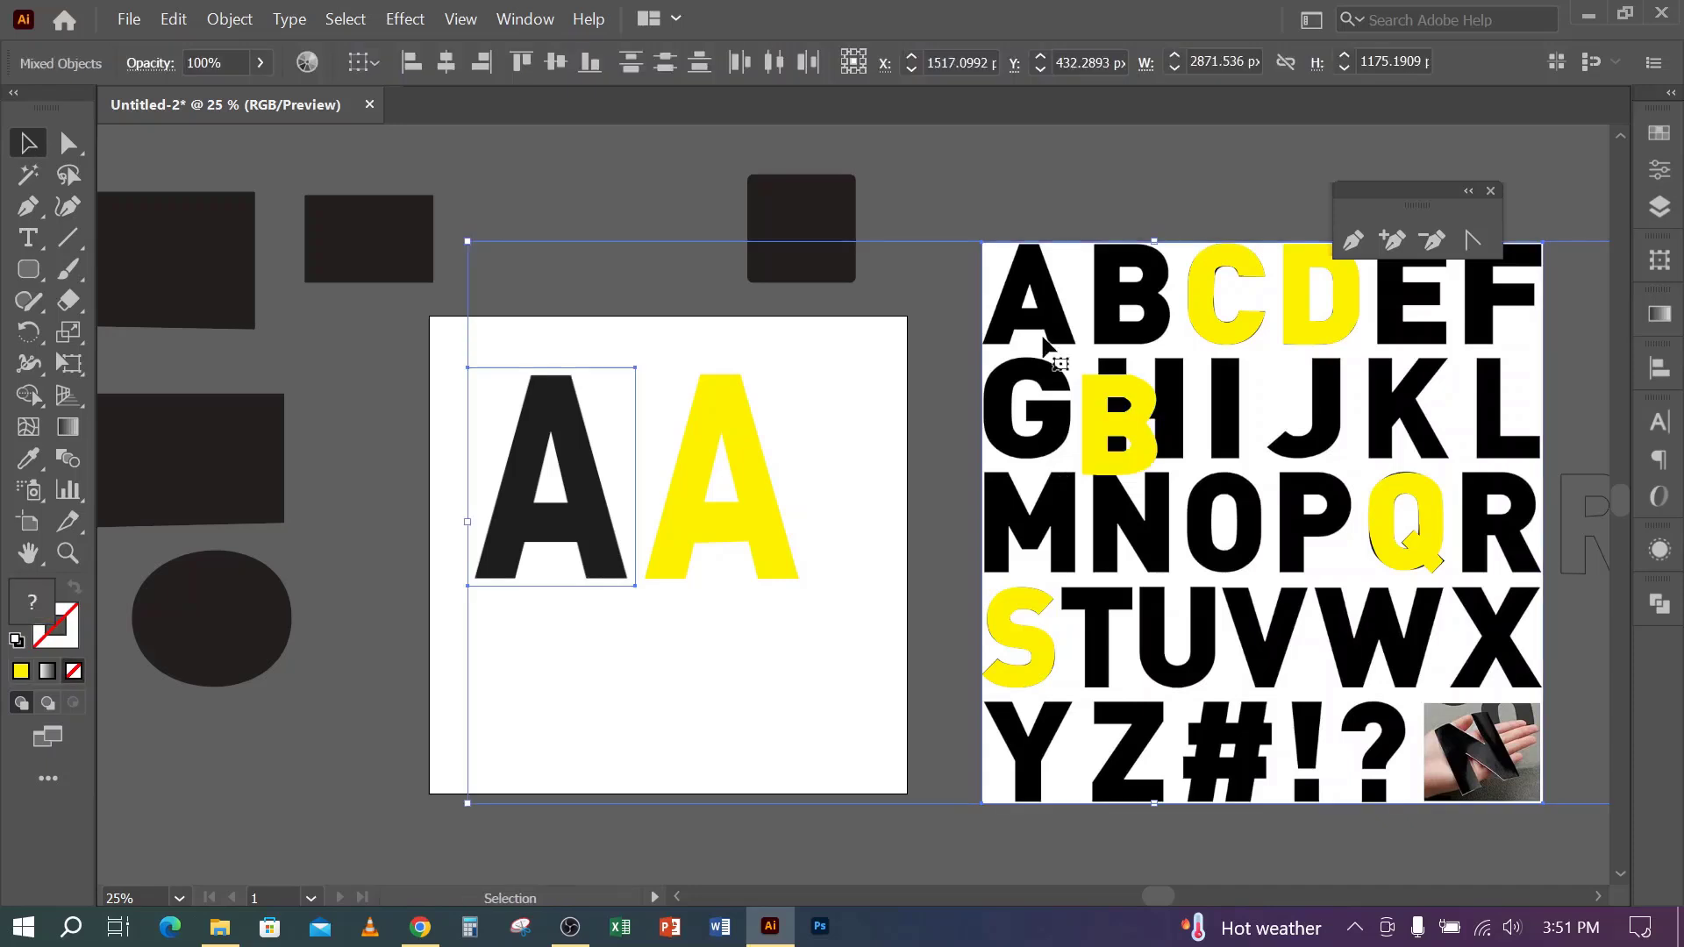
pyautogui.click(976, 216)
pyautogui.moveTo(980, 226); pyautogui.dragTo(1566, 811)
pyautogui.press('Delete')
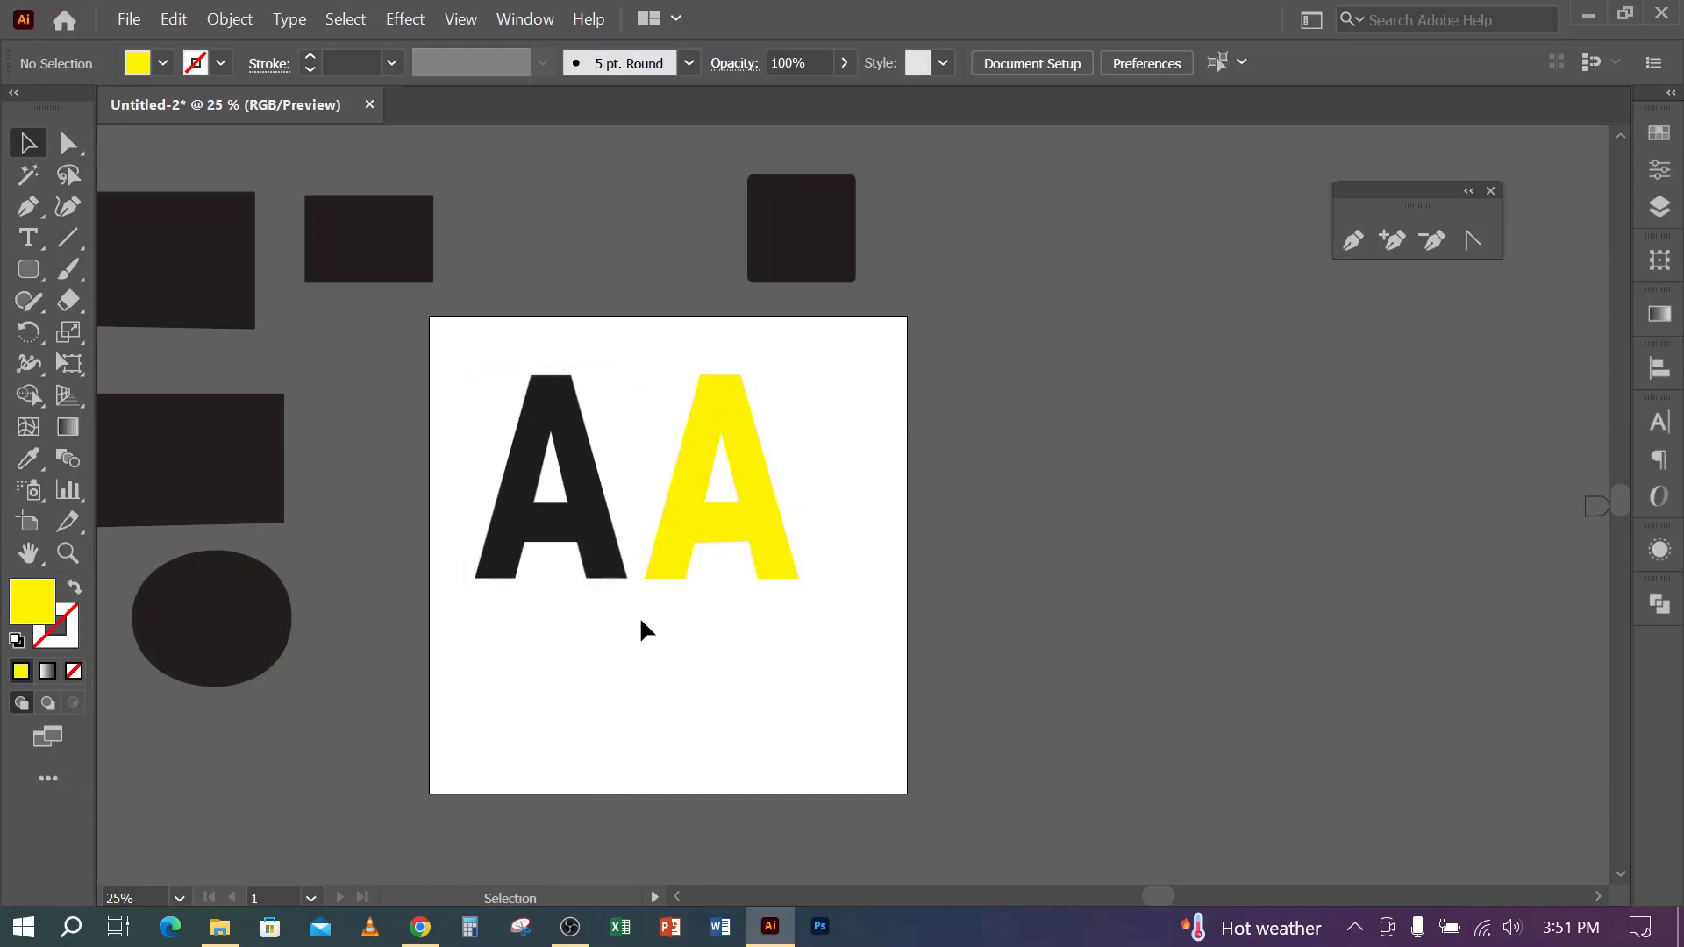
# - Export the artboard through Save for Web with the JPEG High preset and save it to the Desktop as Untitled-2
pyautogui.click(127, 18)
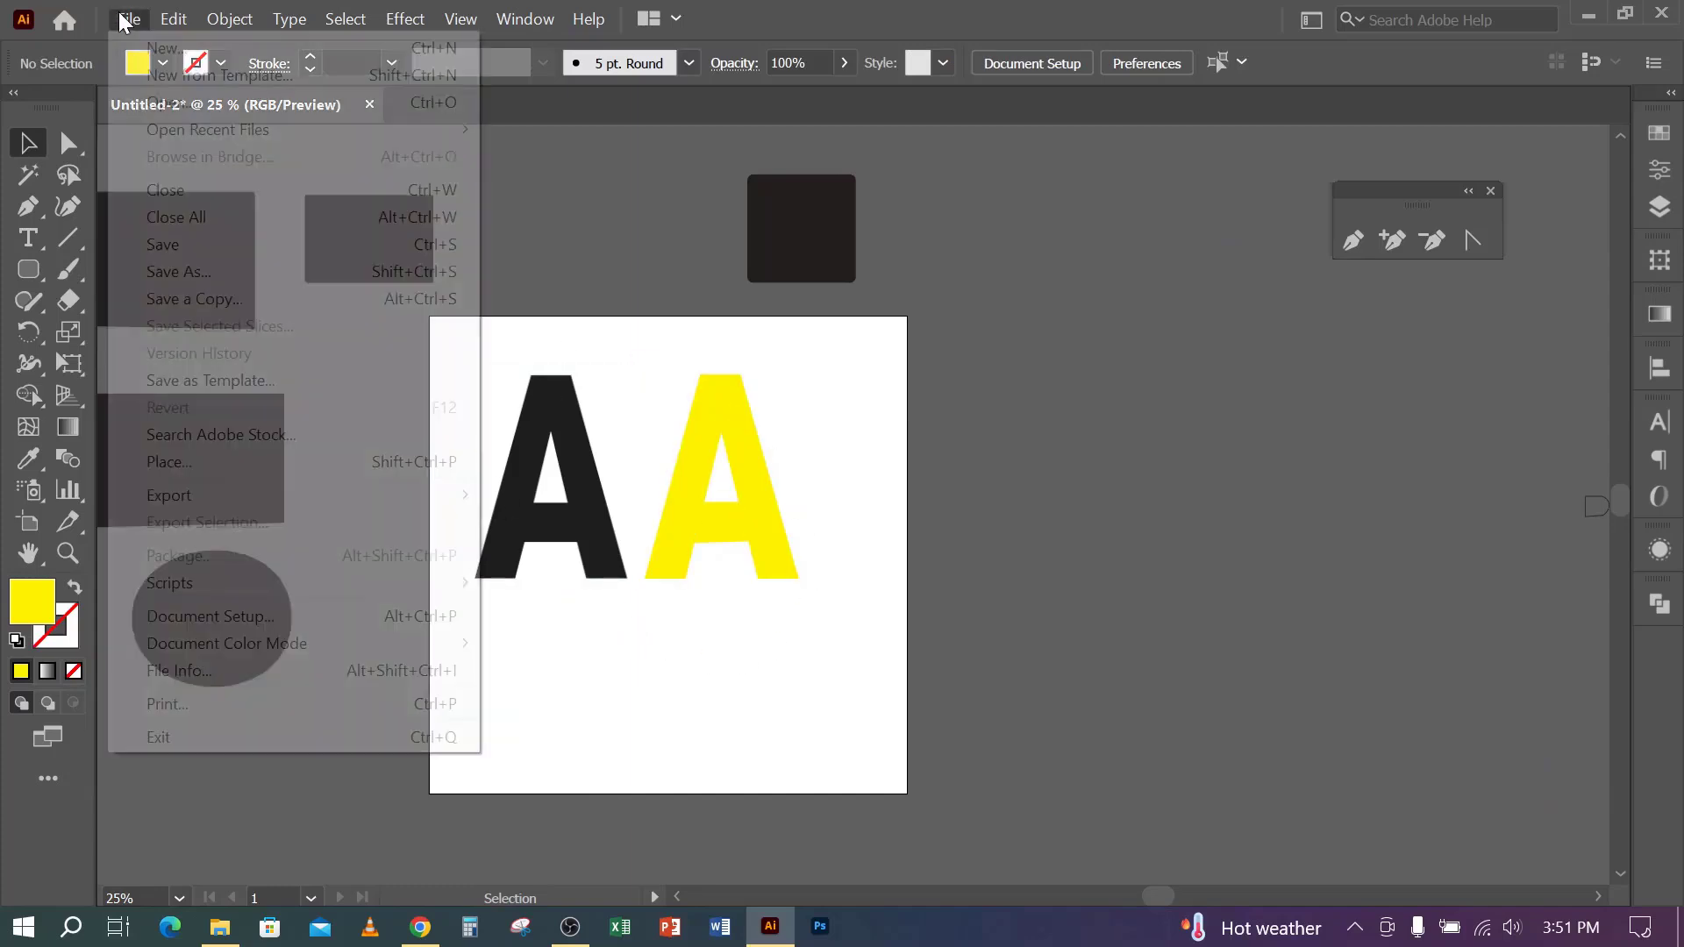
pyautogui.moveTo(163, 507)
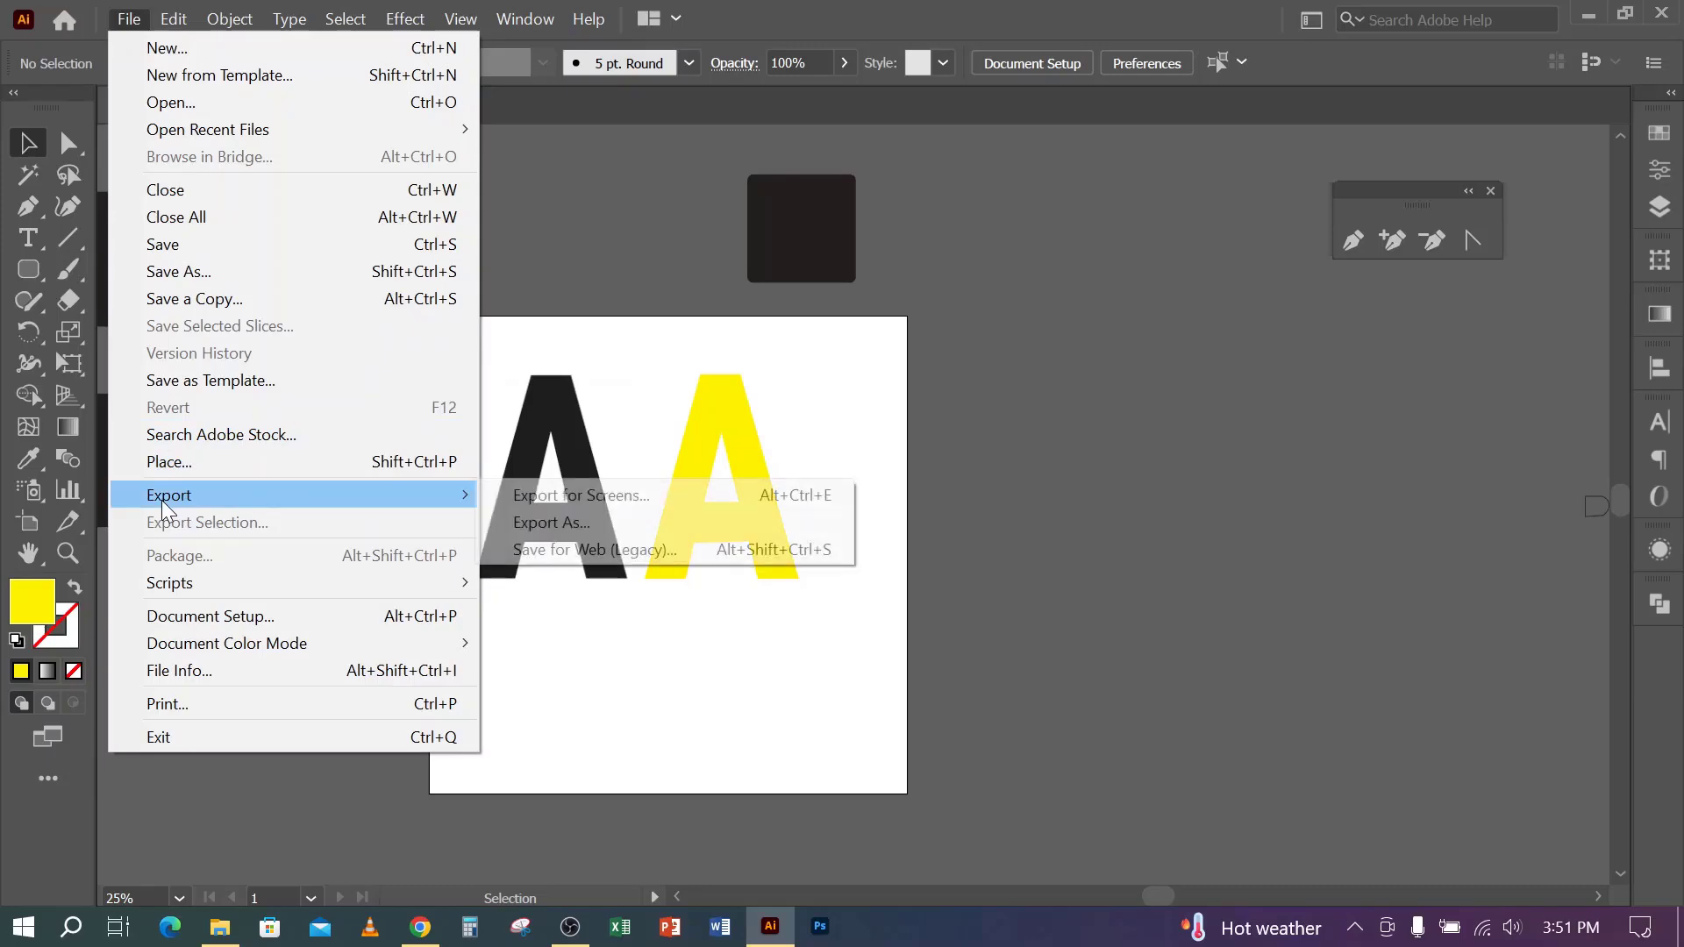
pyautogui.click(585, 555)
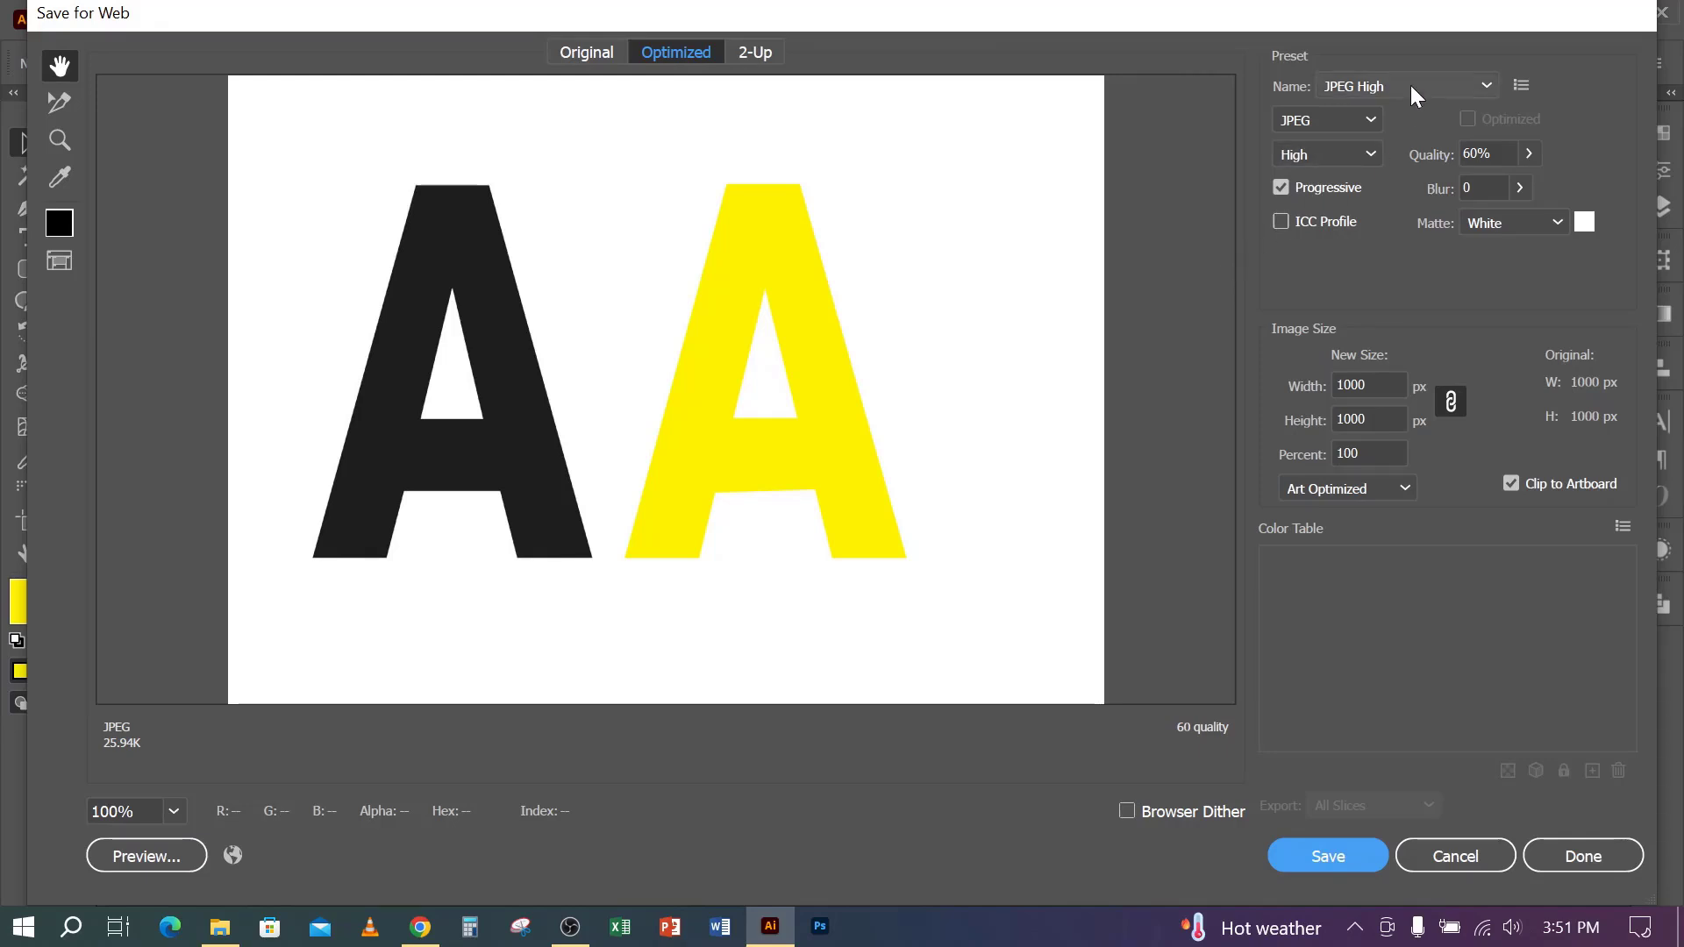
pyautogui.click(1411, 85)
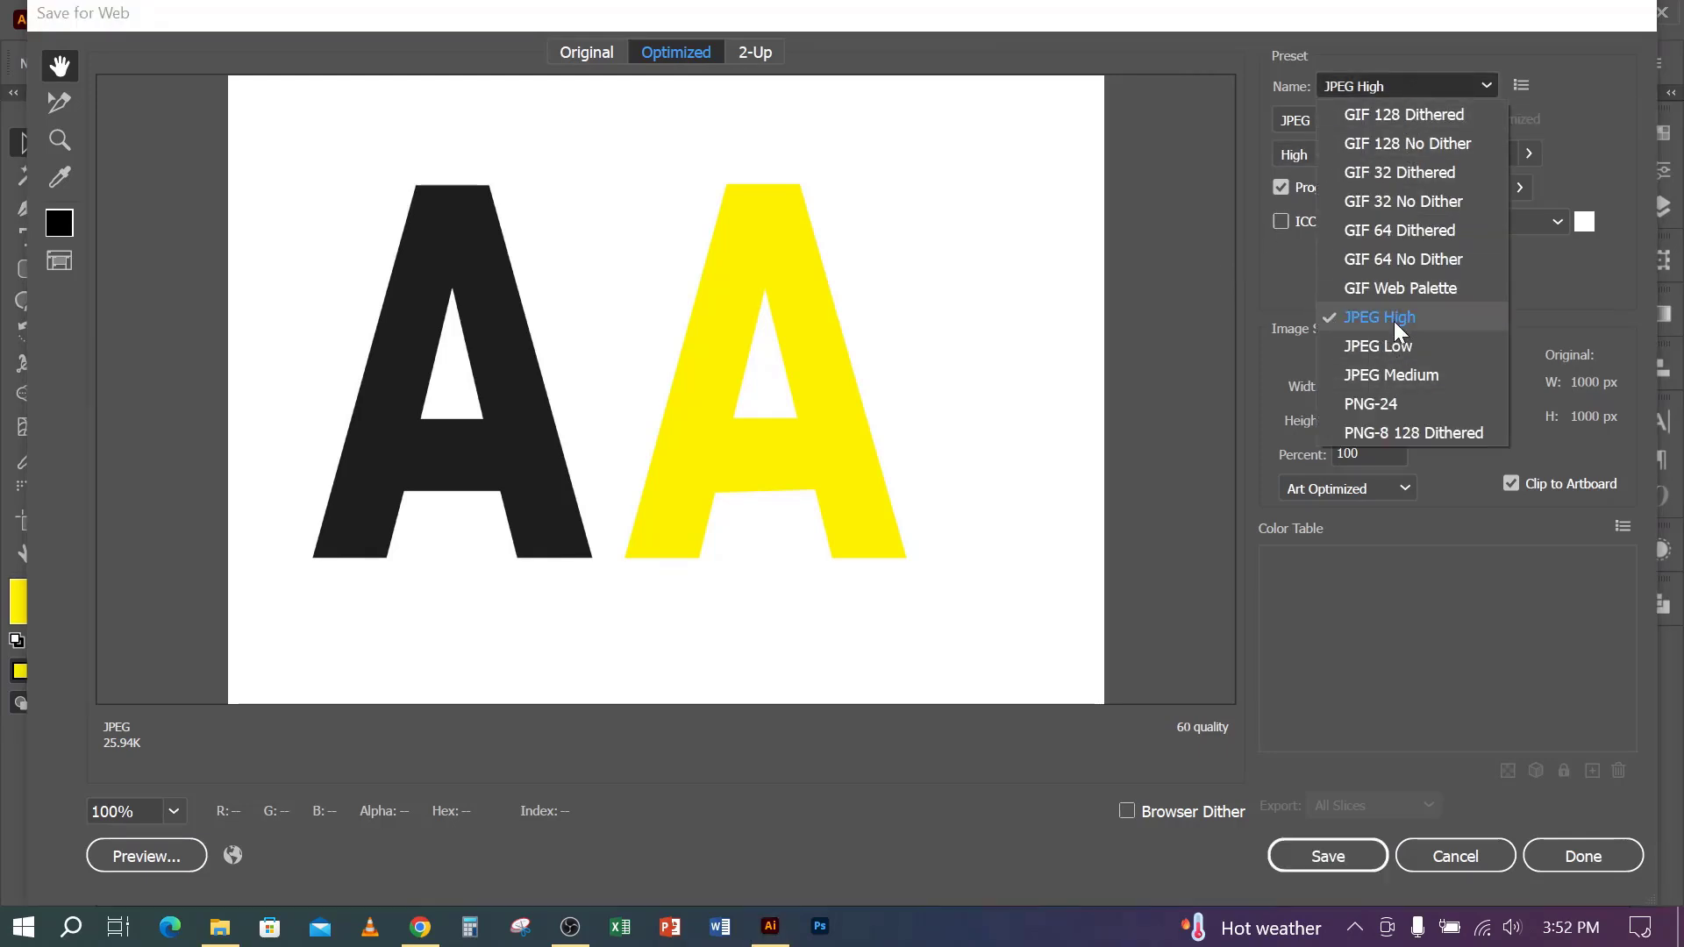
pyautogui.click(1365, 318)
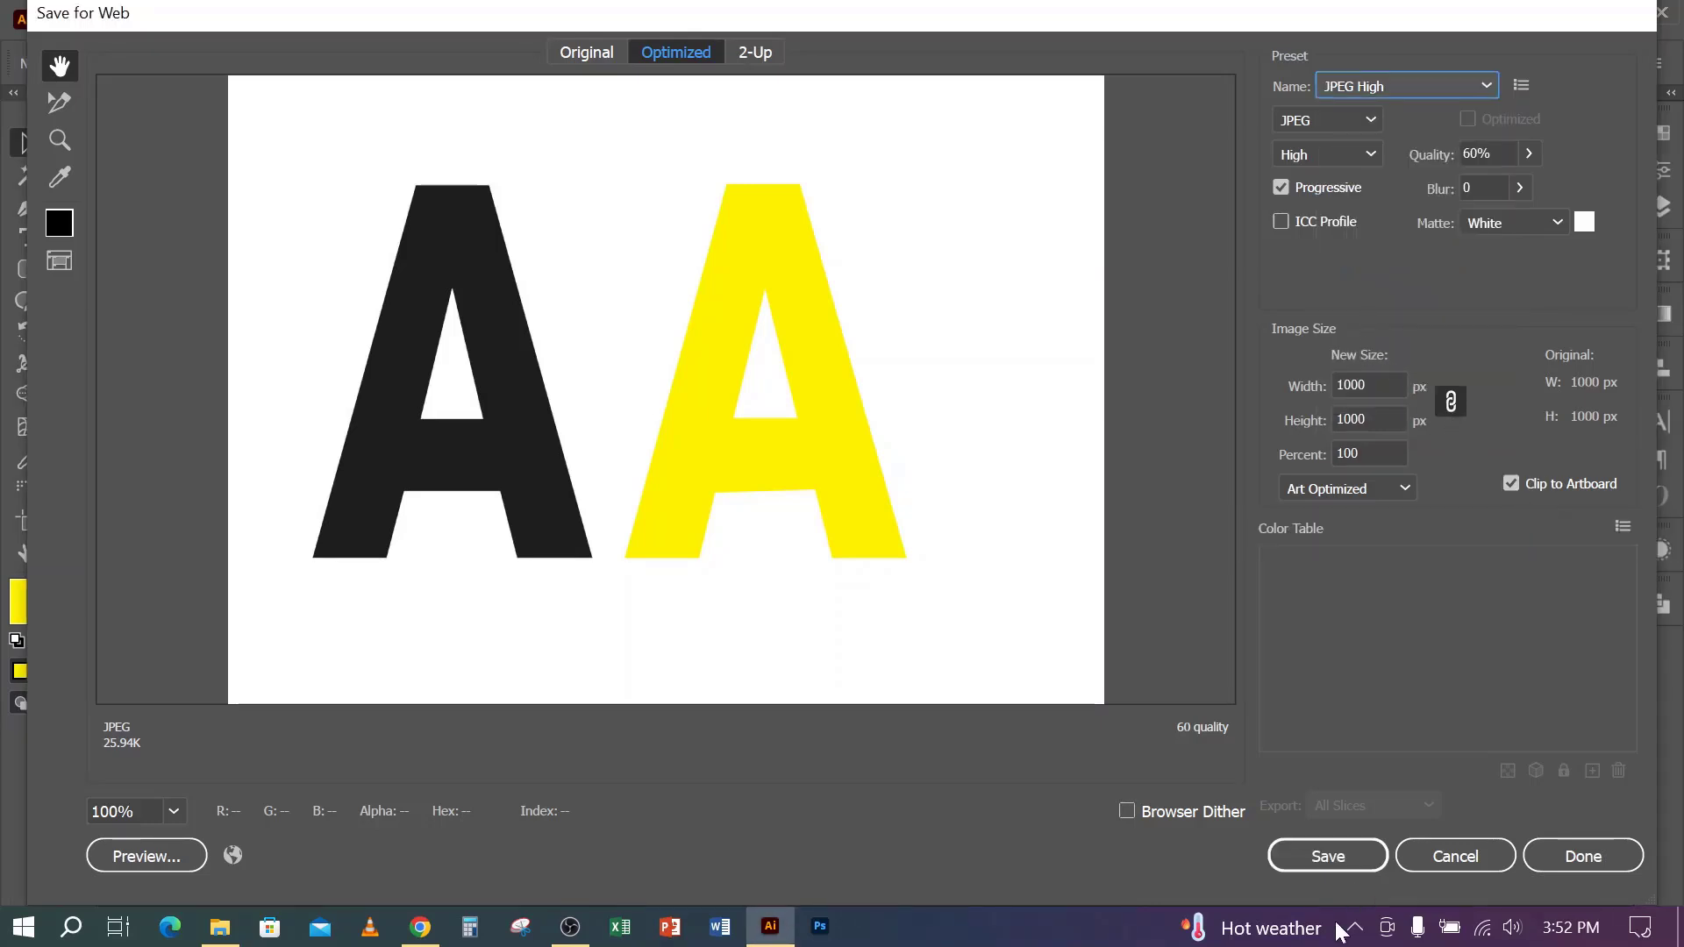
pyautogui.click(1331, 857)
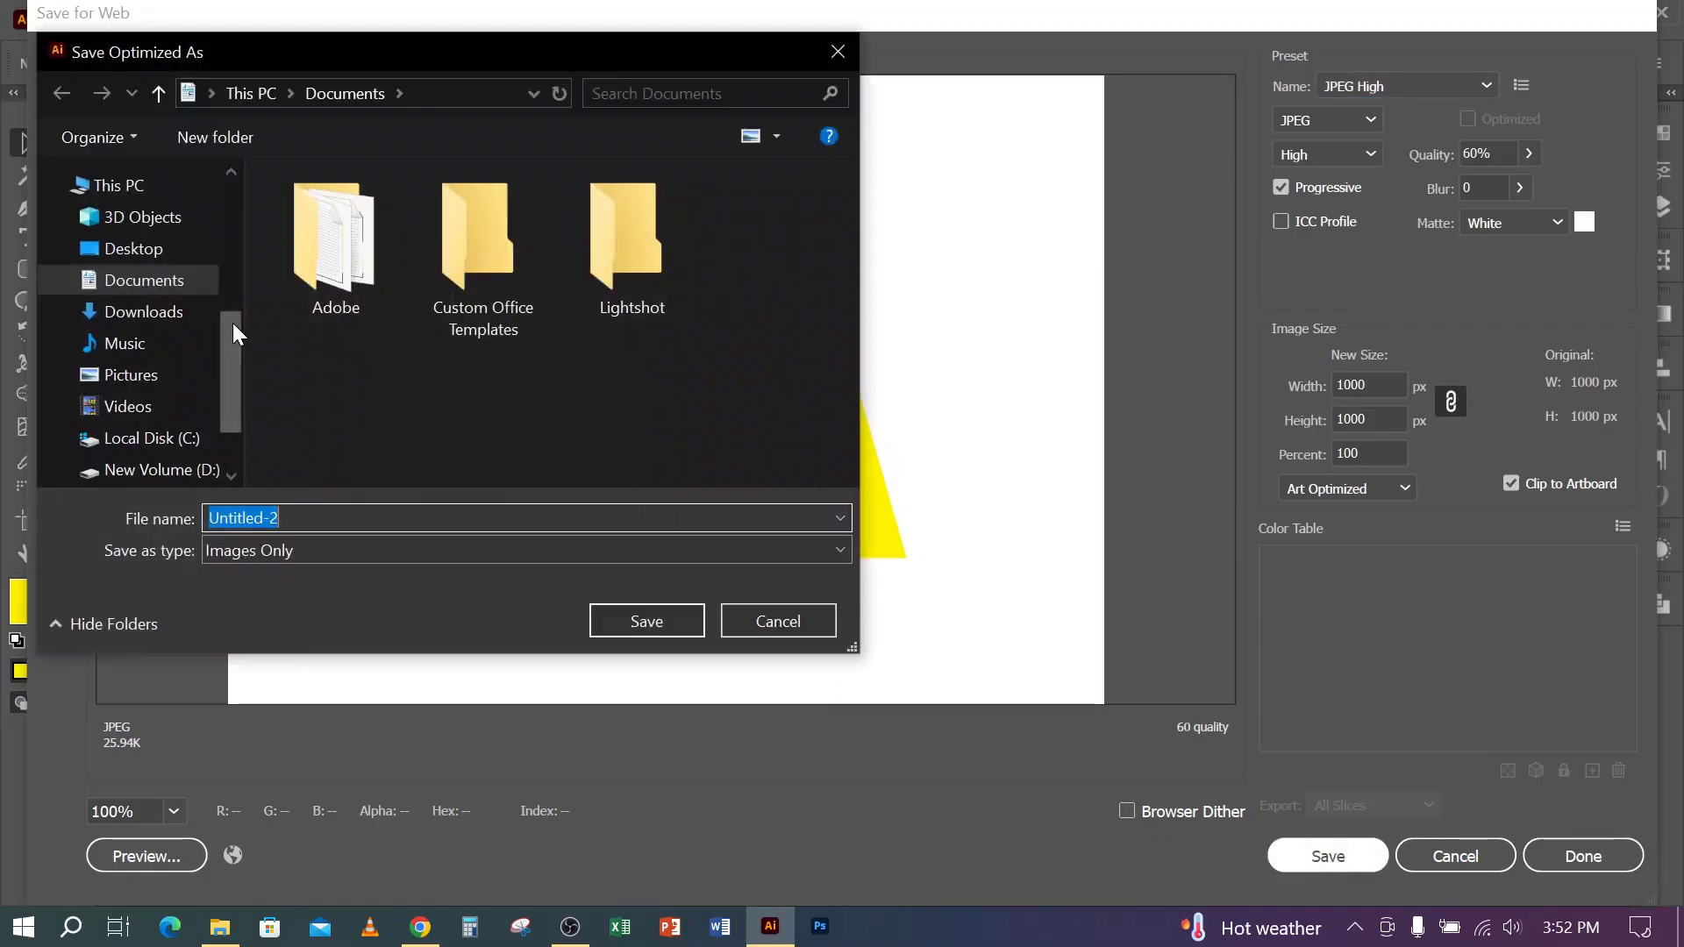
pyautogui.click(106, 250)
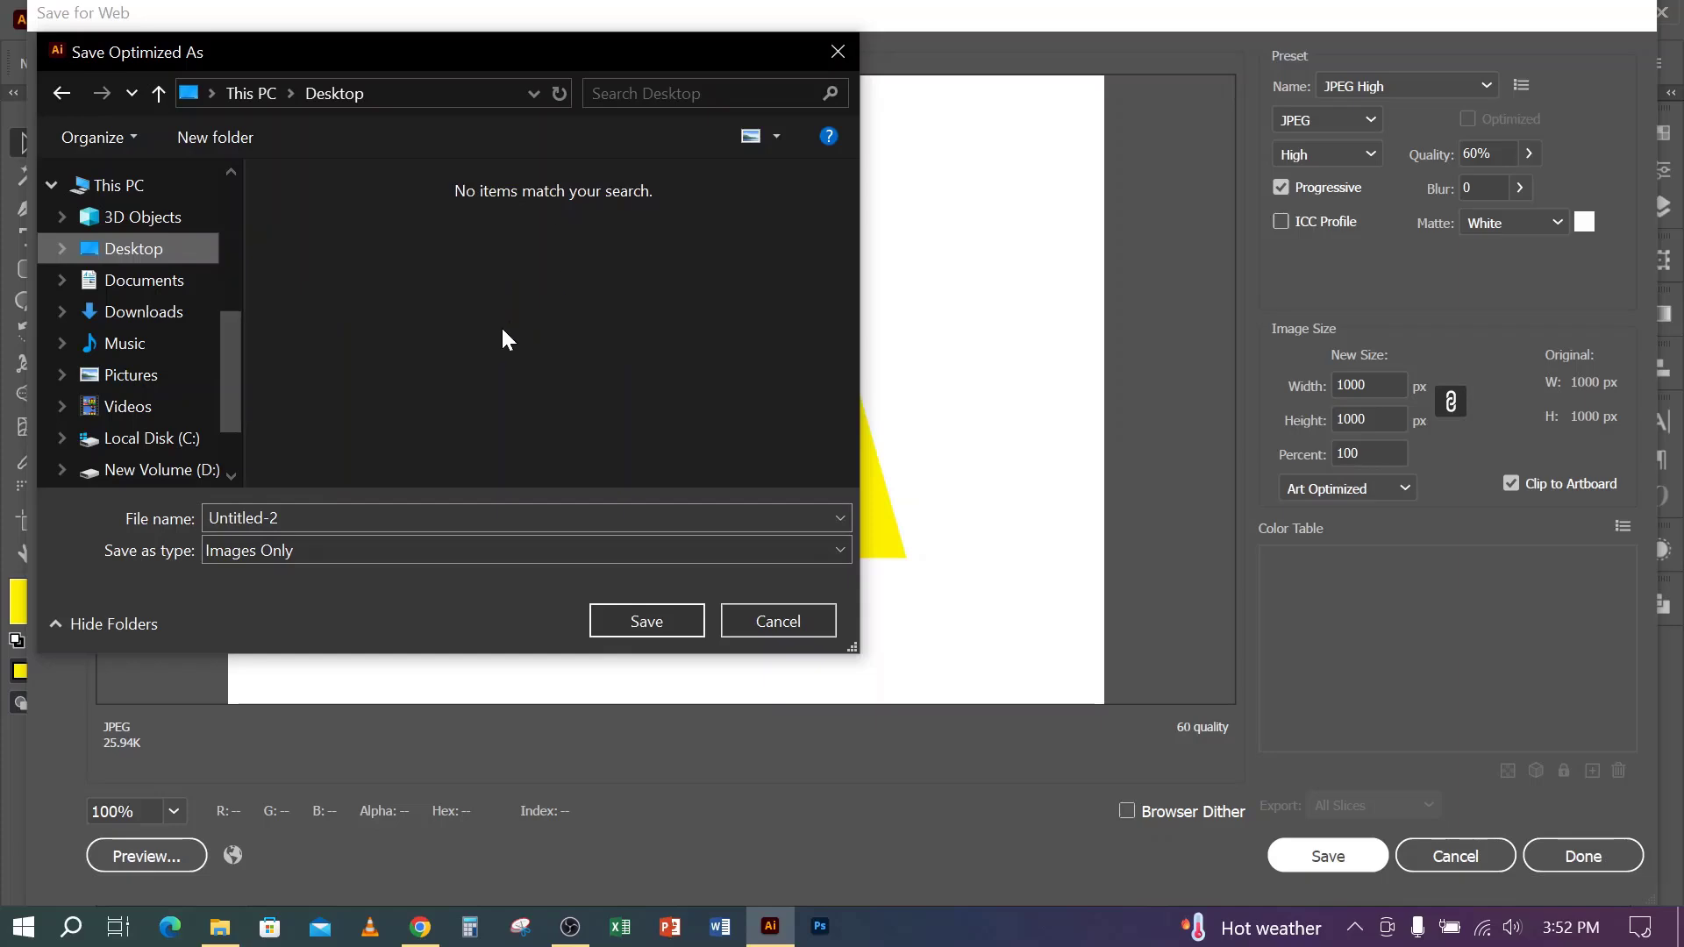
pyautogui.click(645, 625)
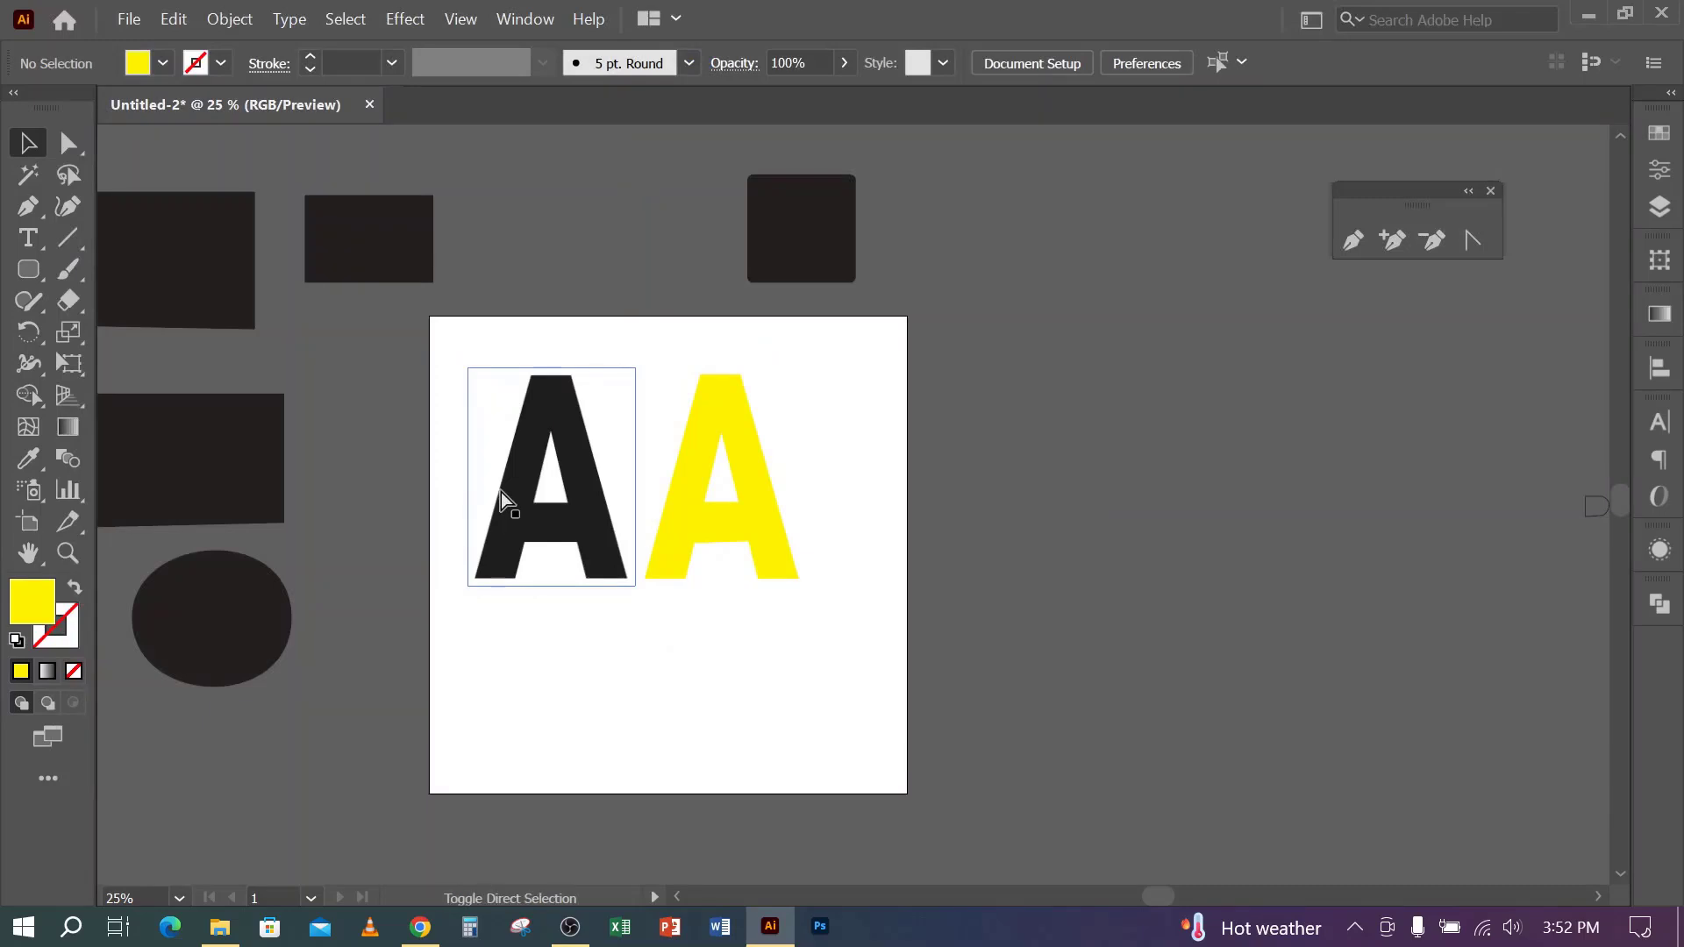
# - Review the file formats offered by Save As for the document, then cancel without saving
pyautogui.click(132, 18)
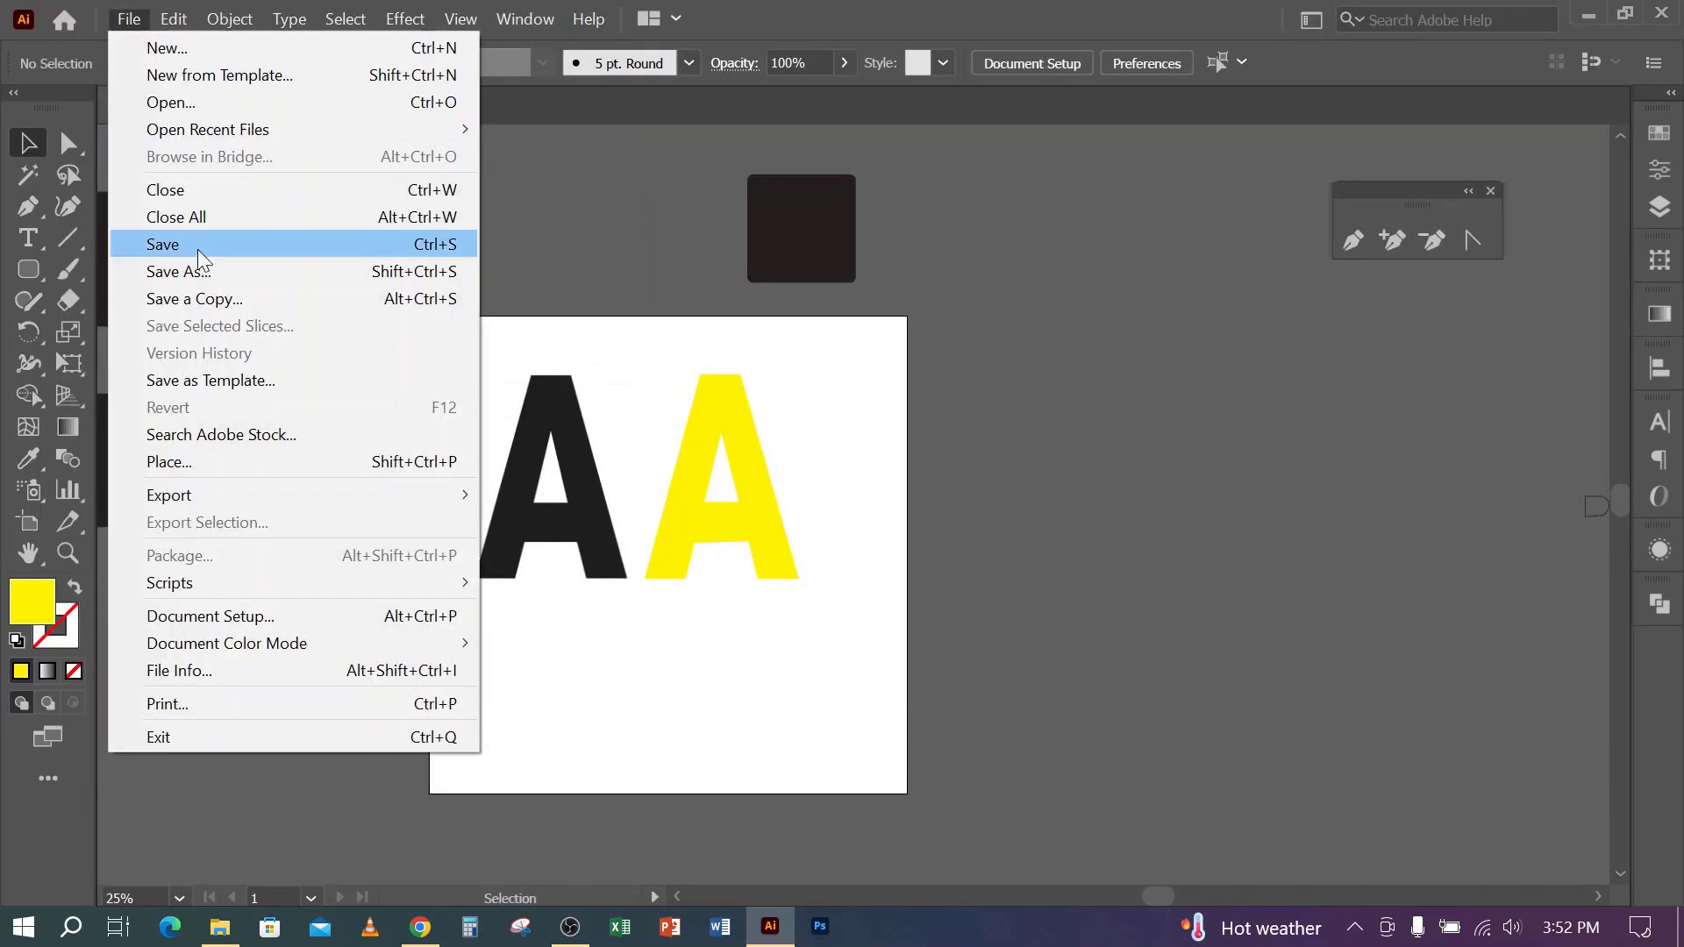
pyautogui.click(191, 273)
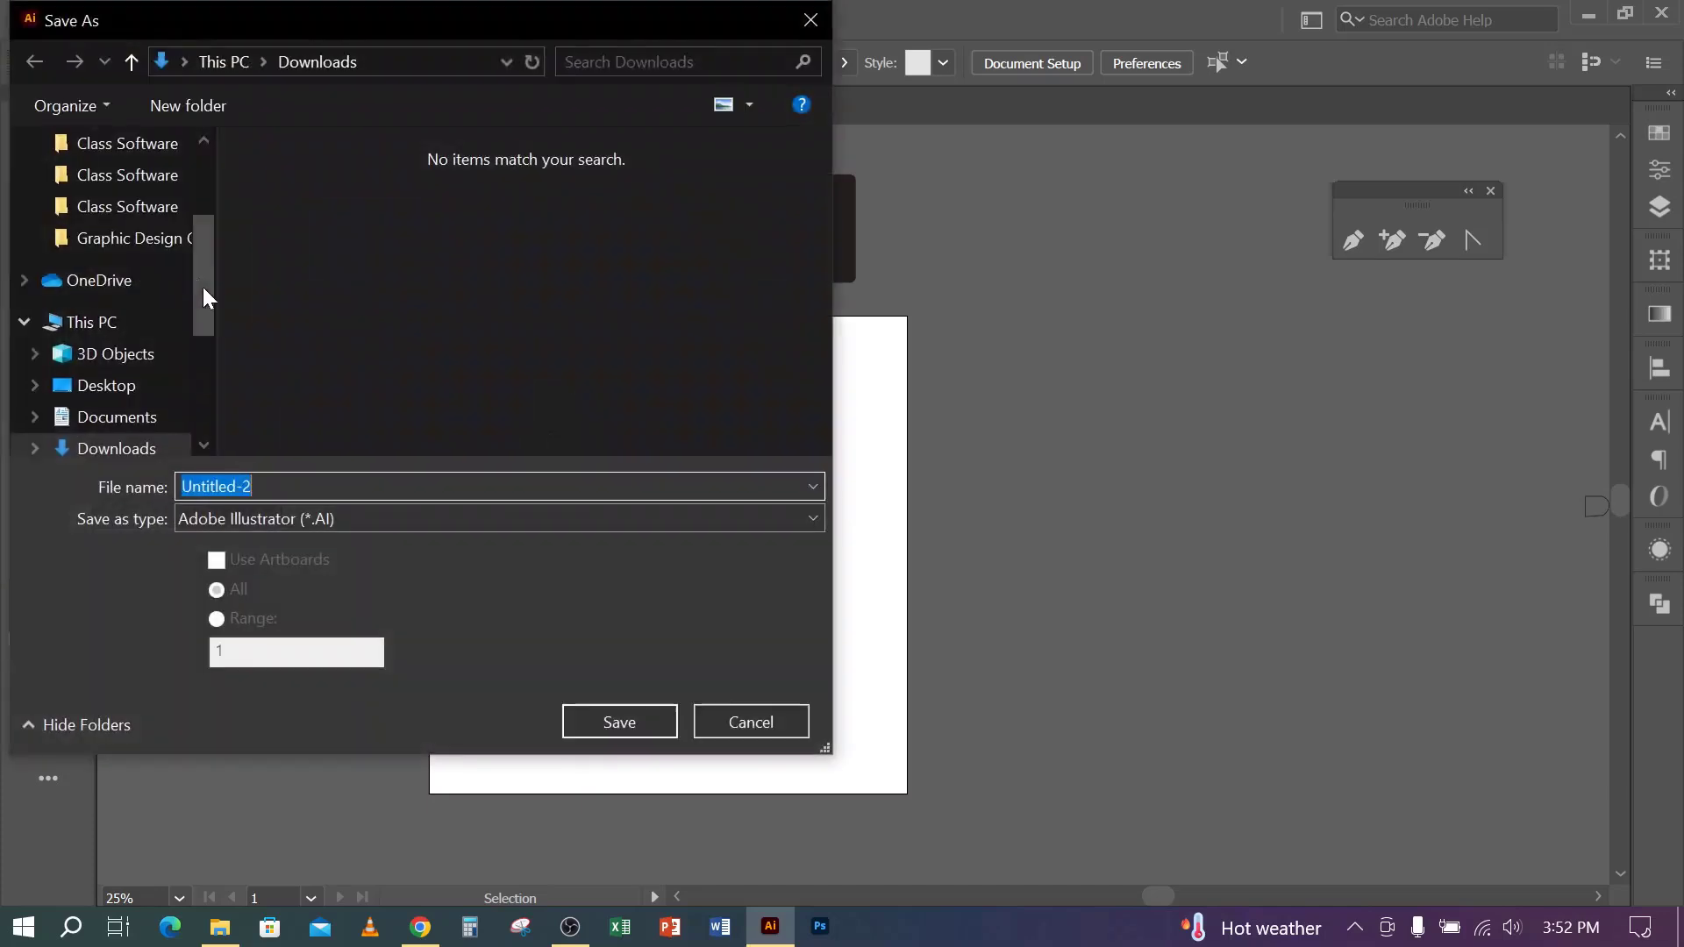
pyautogui.click(354, 524)
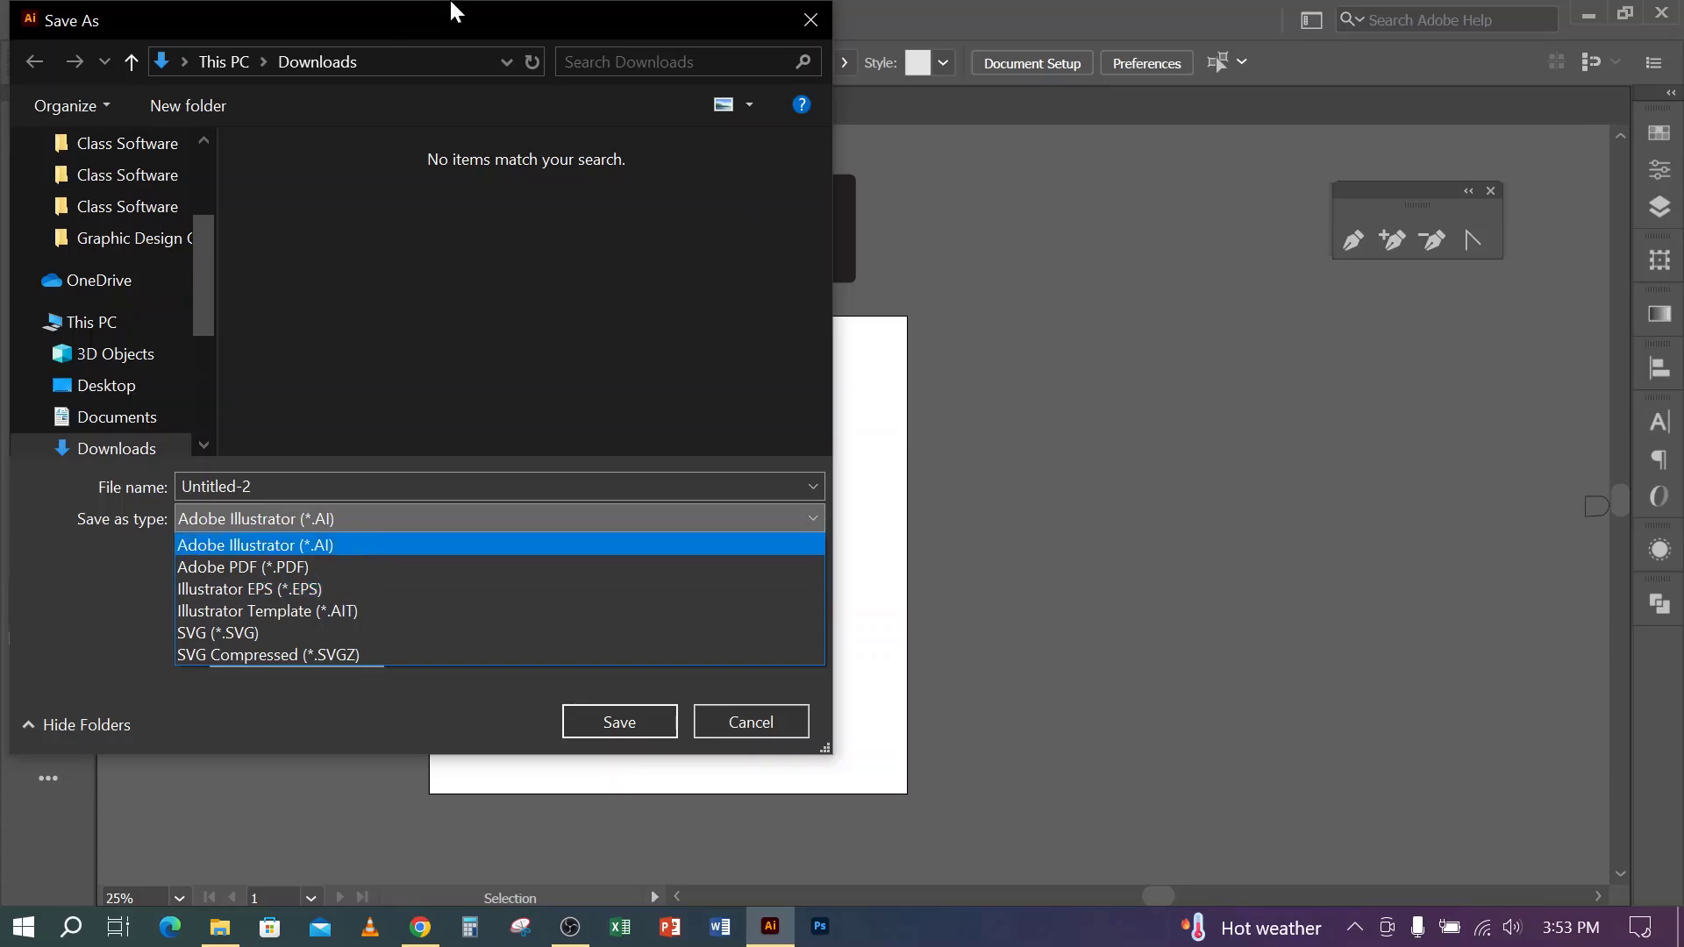
pyautogui.click(817, 17)
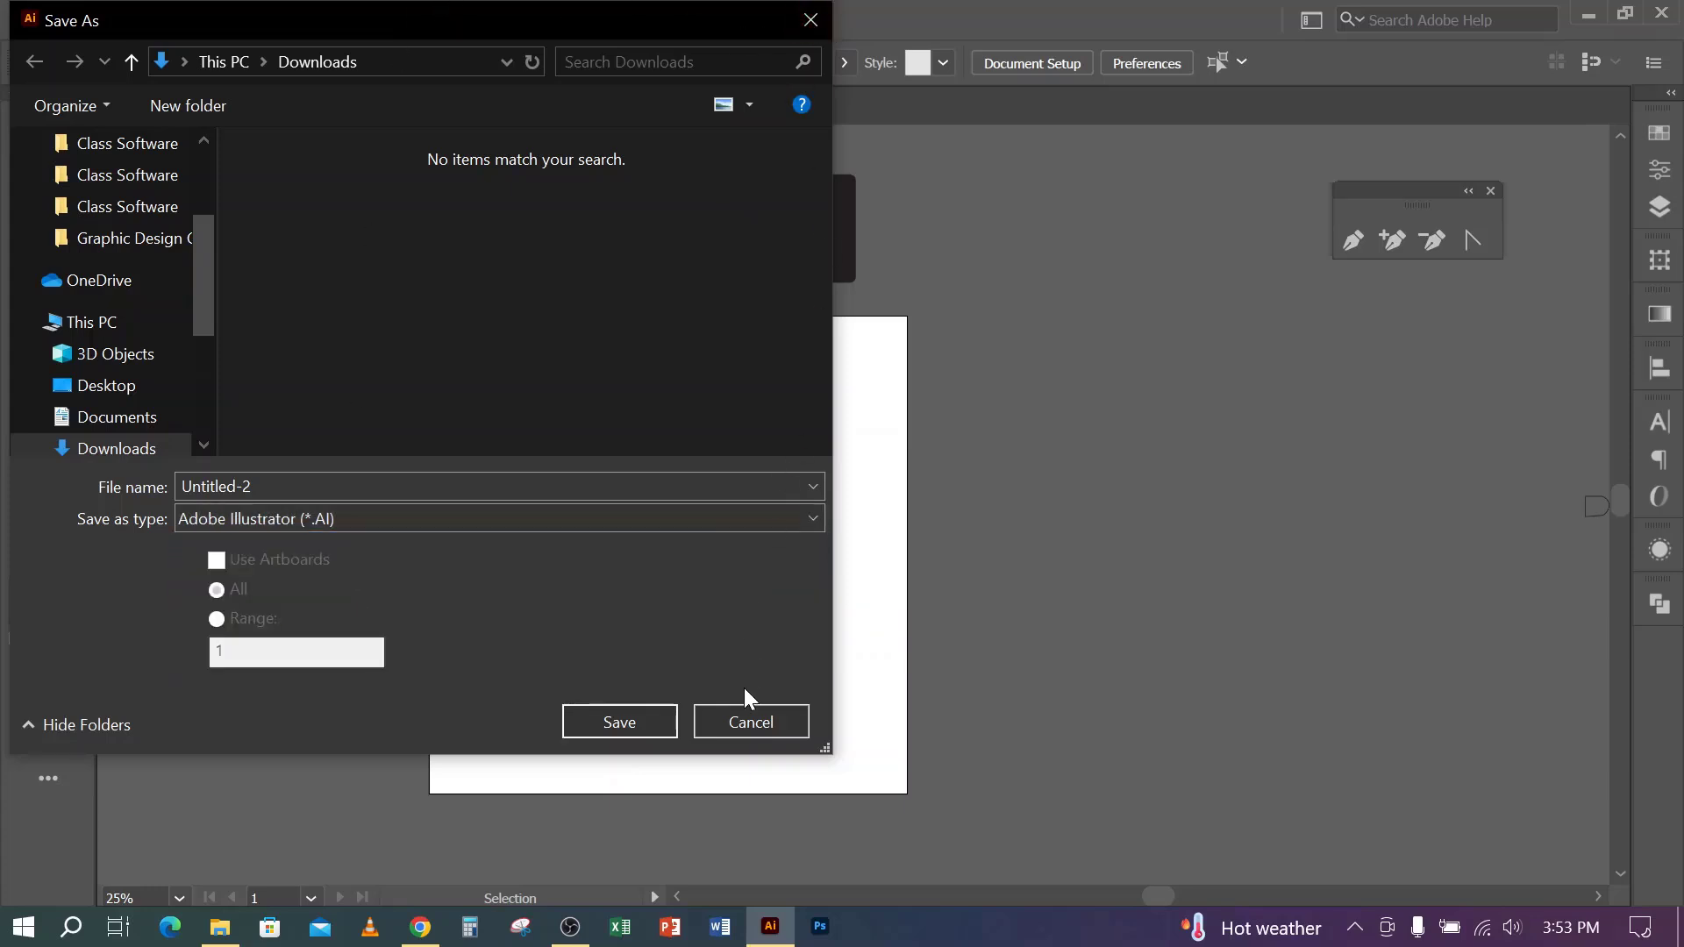
pyautogui.click(746, 725)
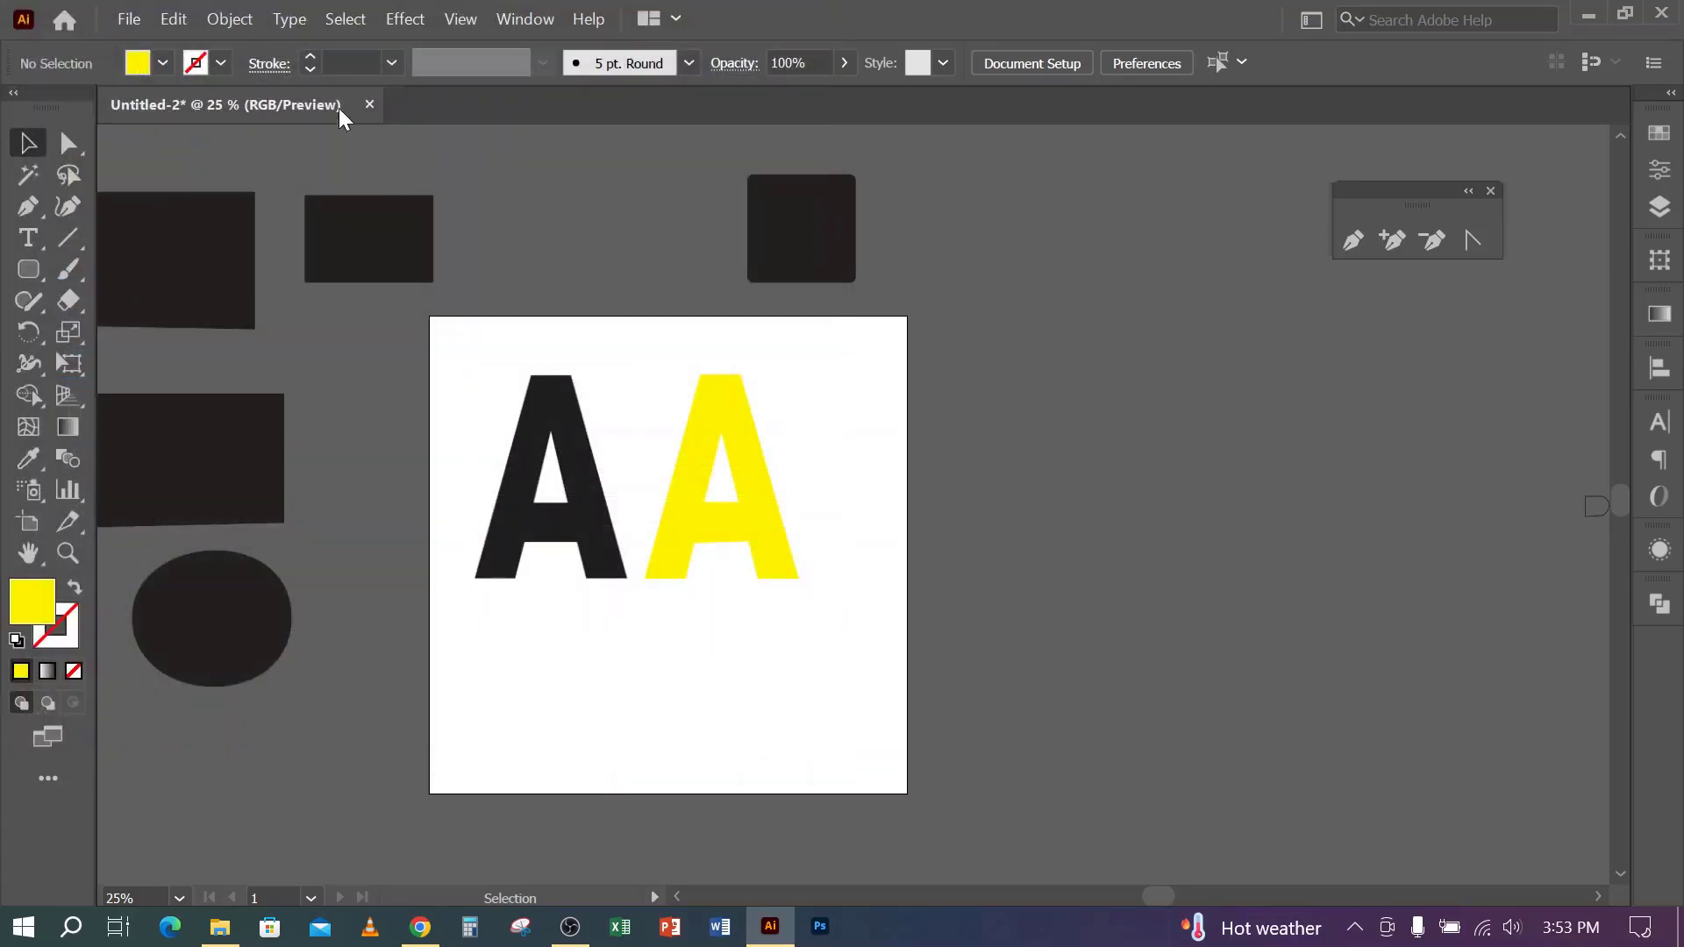
# - Minimize Illustrator and open the Graphic Addmission List 2024 workbook in Excel from its folder on New Volume (D:)
pyautogui.click(1586, 19)
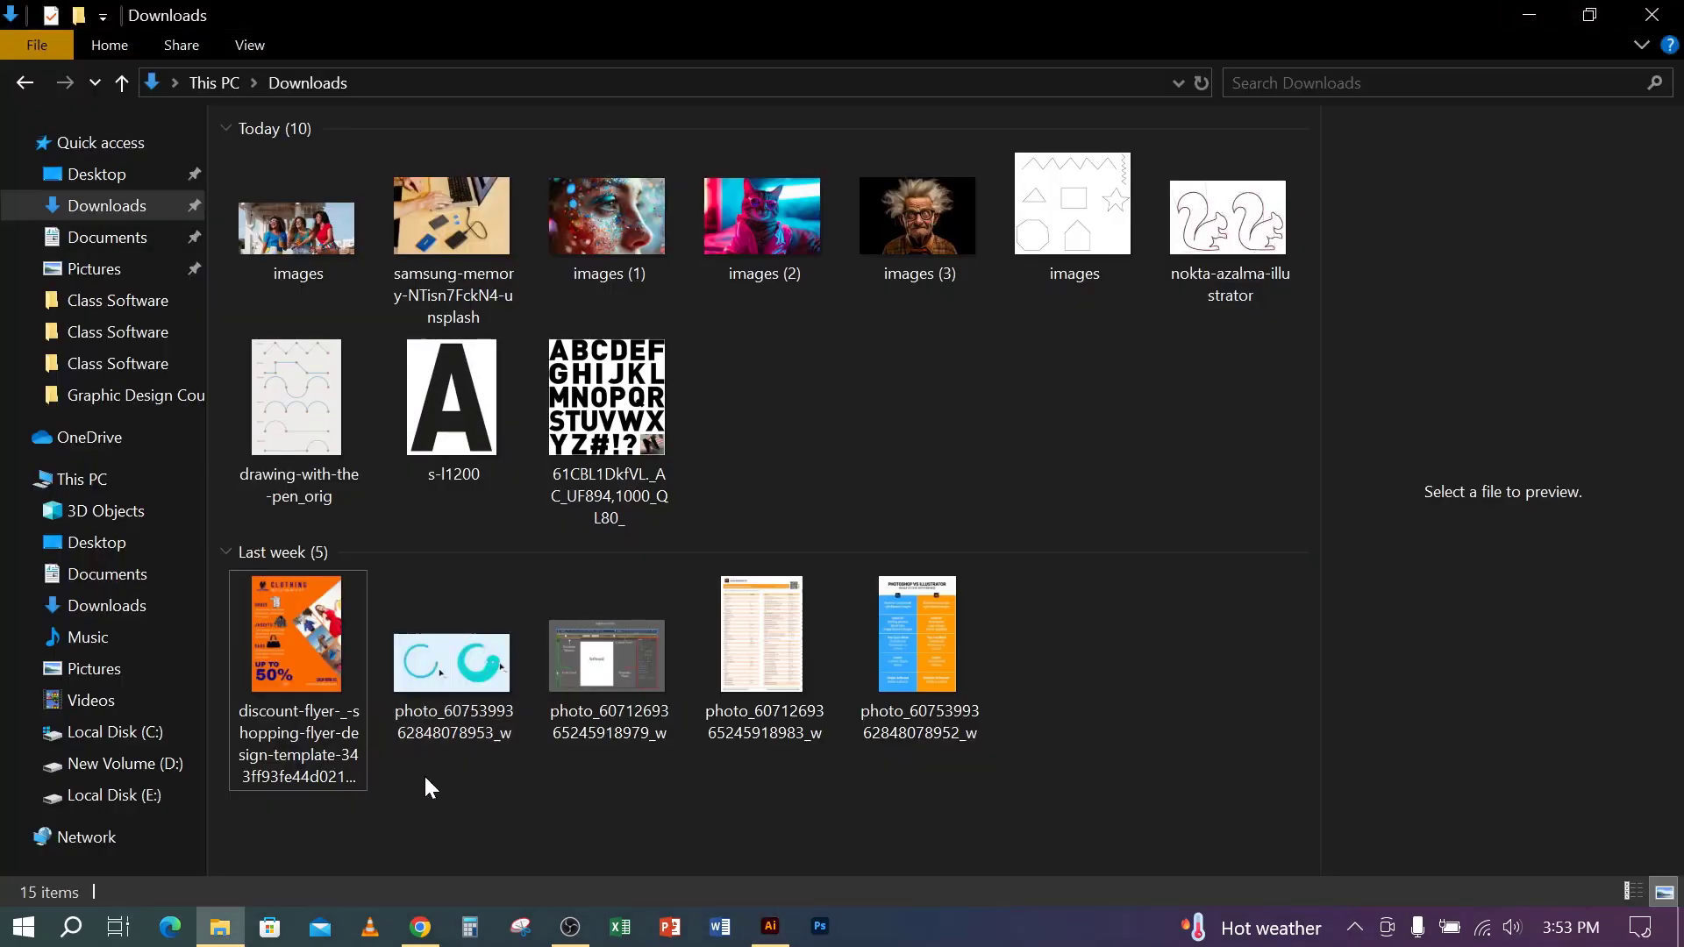
pyautogui.click(144, 765)
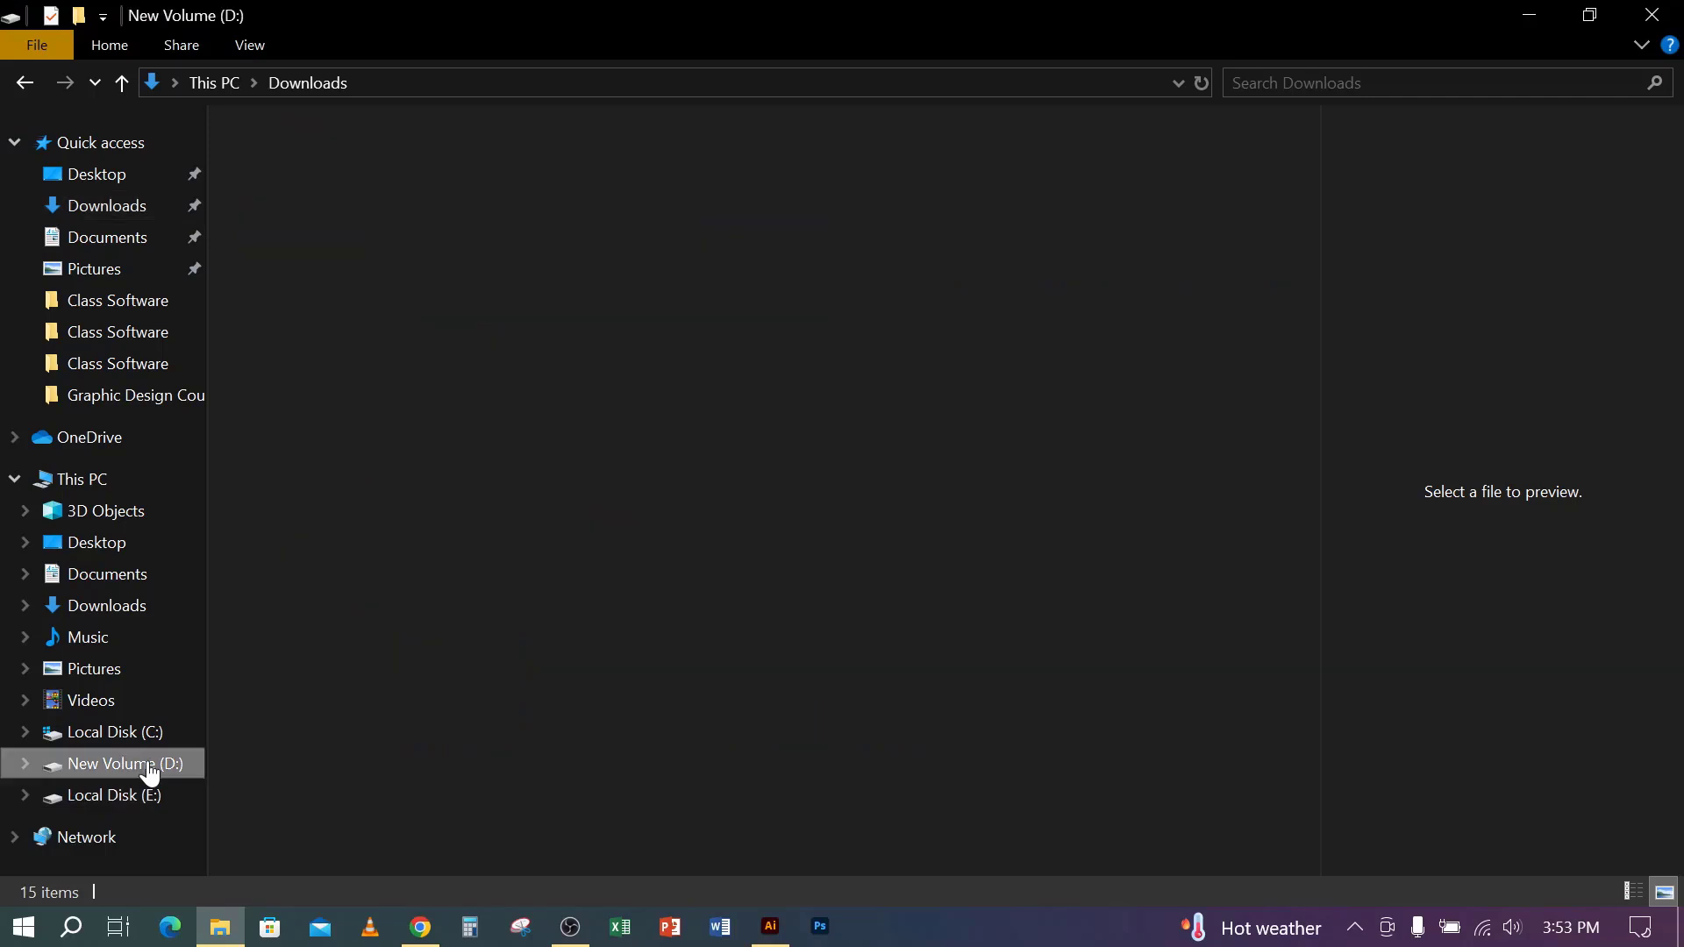
pyautogui.doubleClick(617, 166)
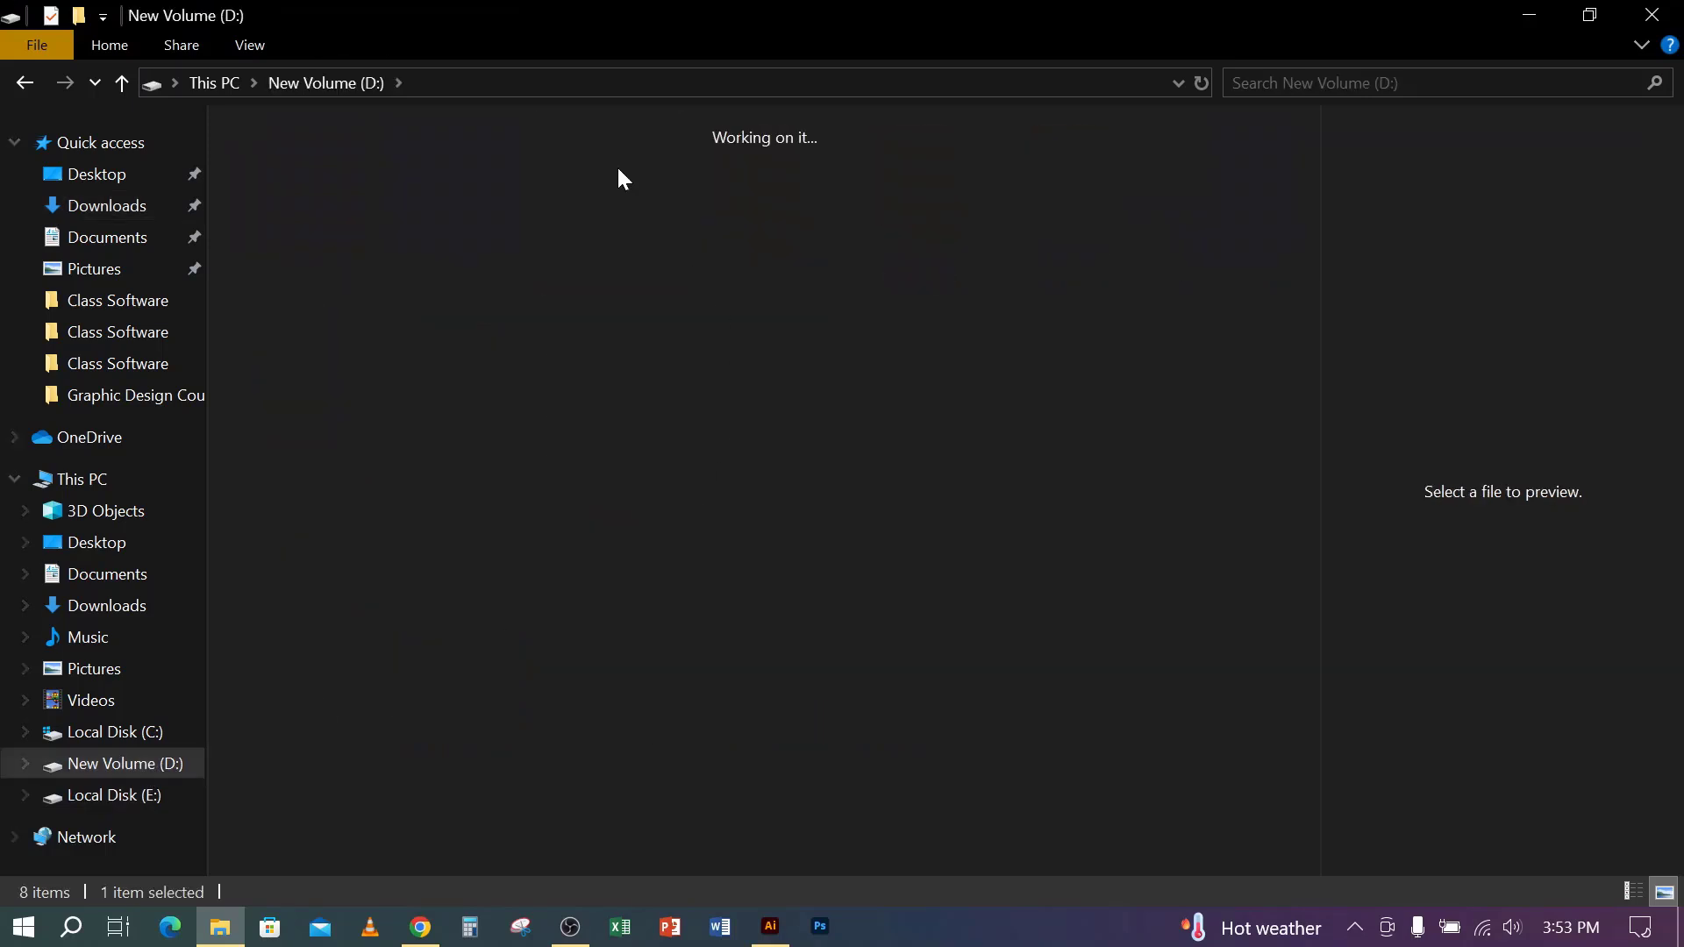
pyautogui.click(768, 186)
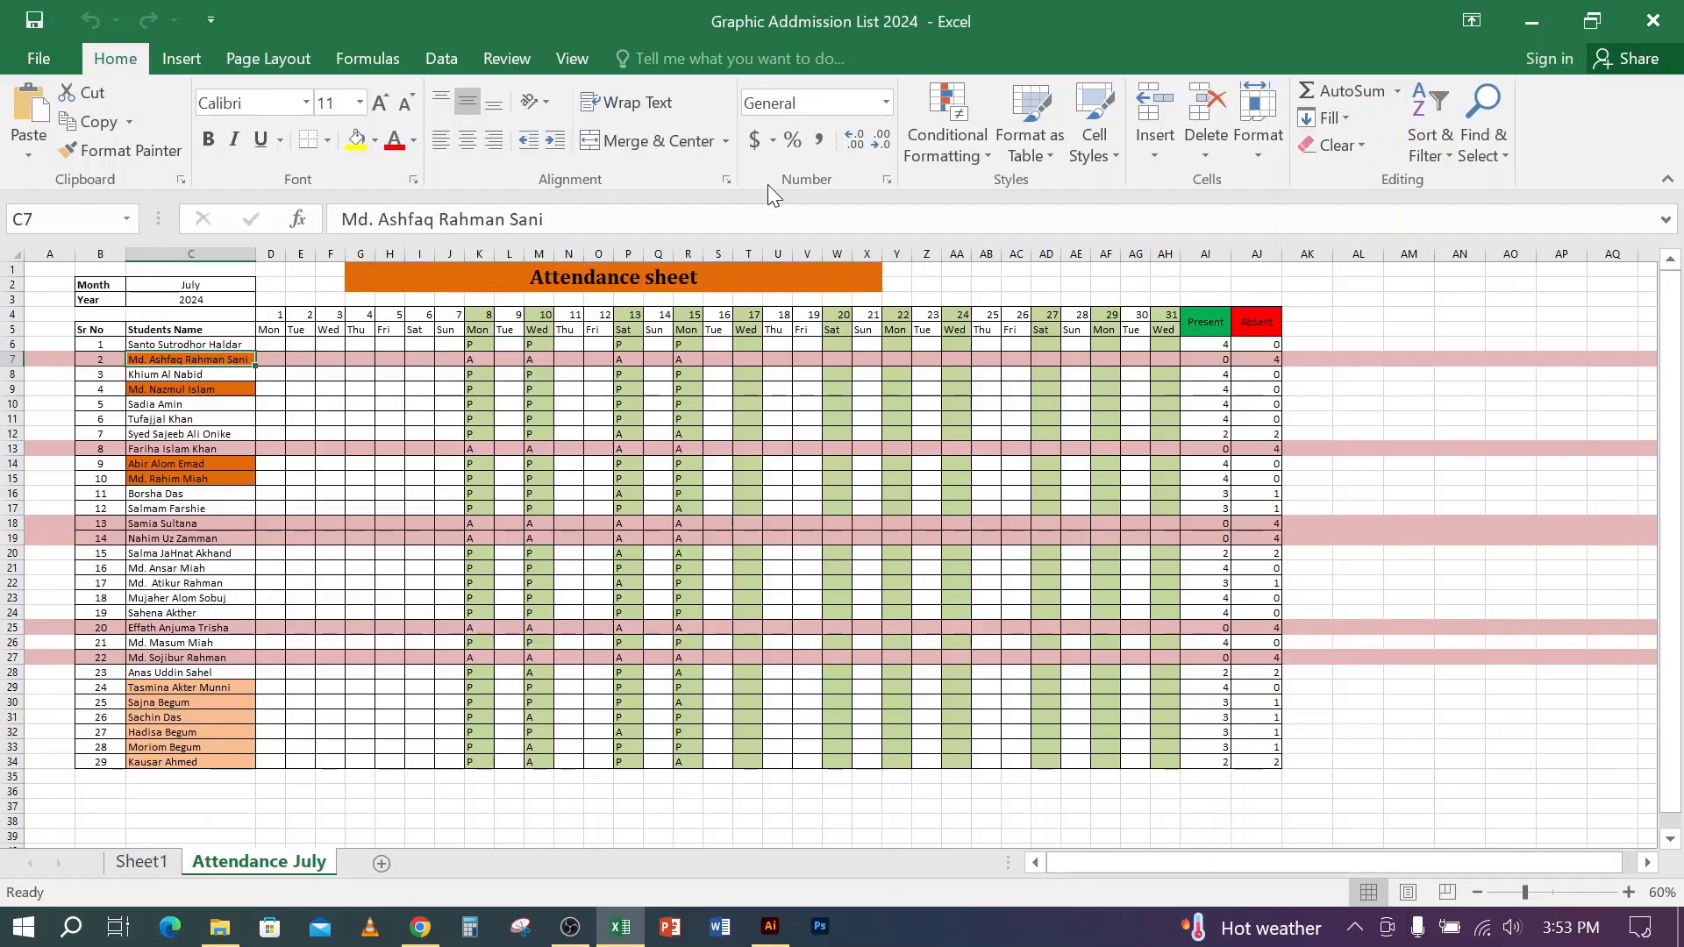
# - Mark students with serial numbers 1 to 7 present (P) for Wednesday 17 July in the attendance sheet
pyautogui.click(1631, 894)
pyautogui.click(1630, 894)
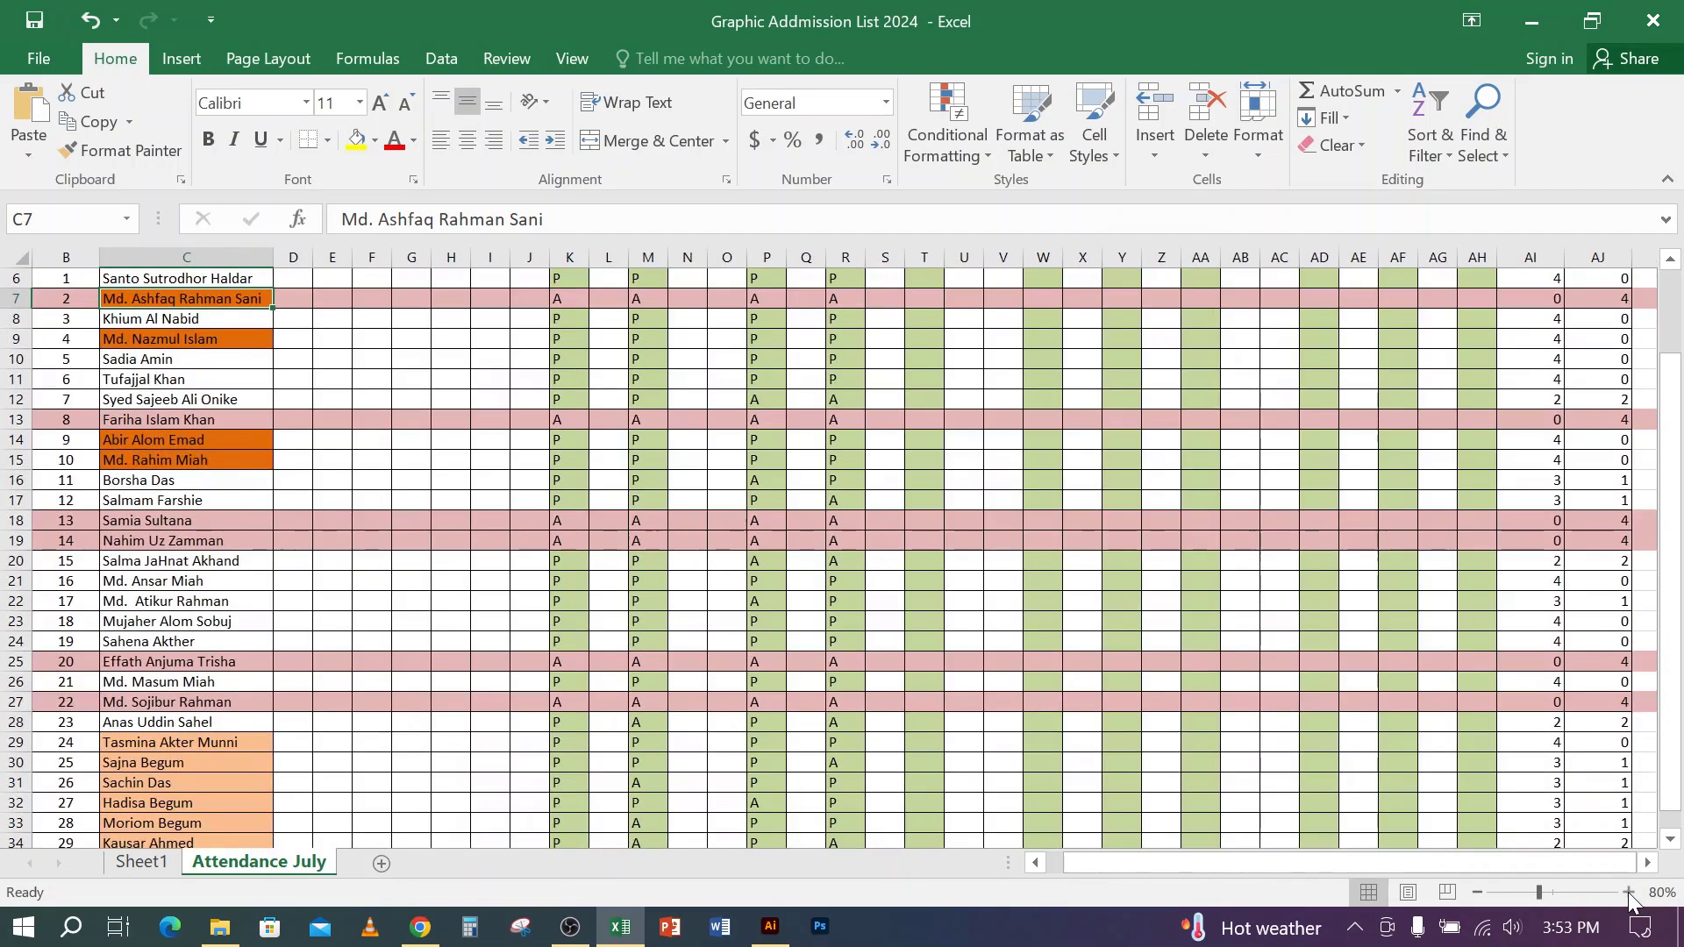
pyautogui.click(1630, 894)
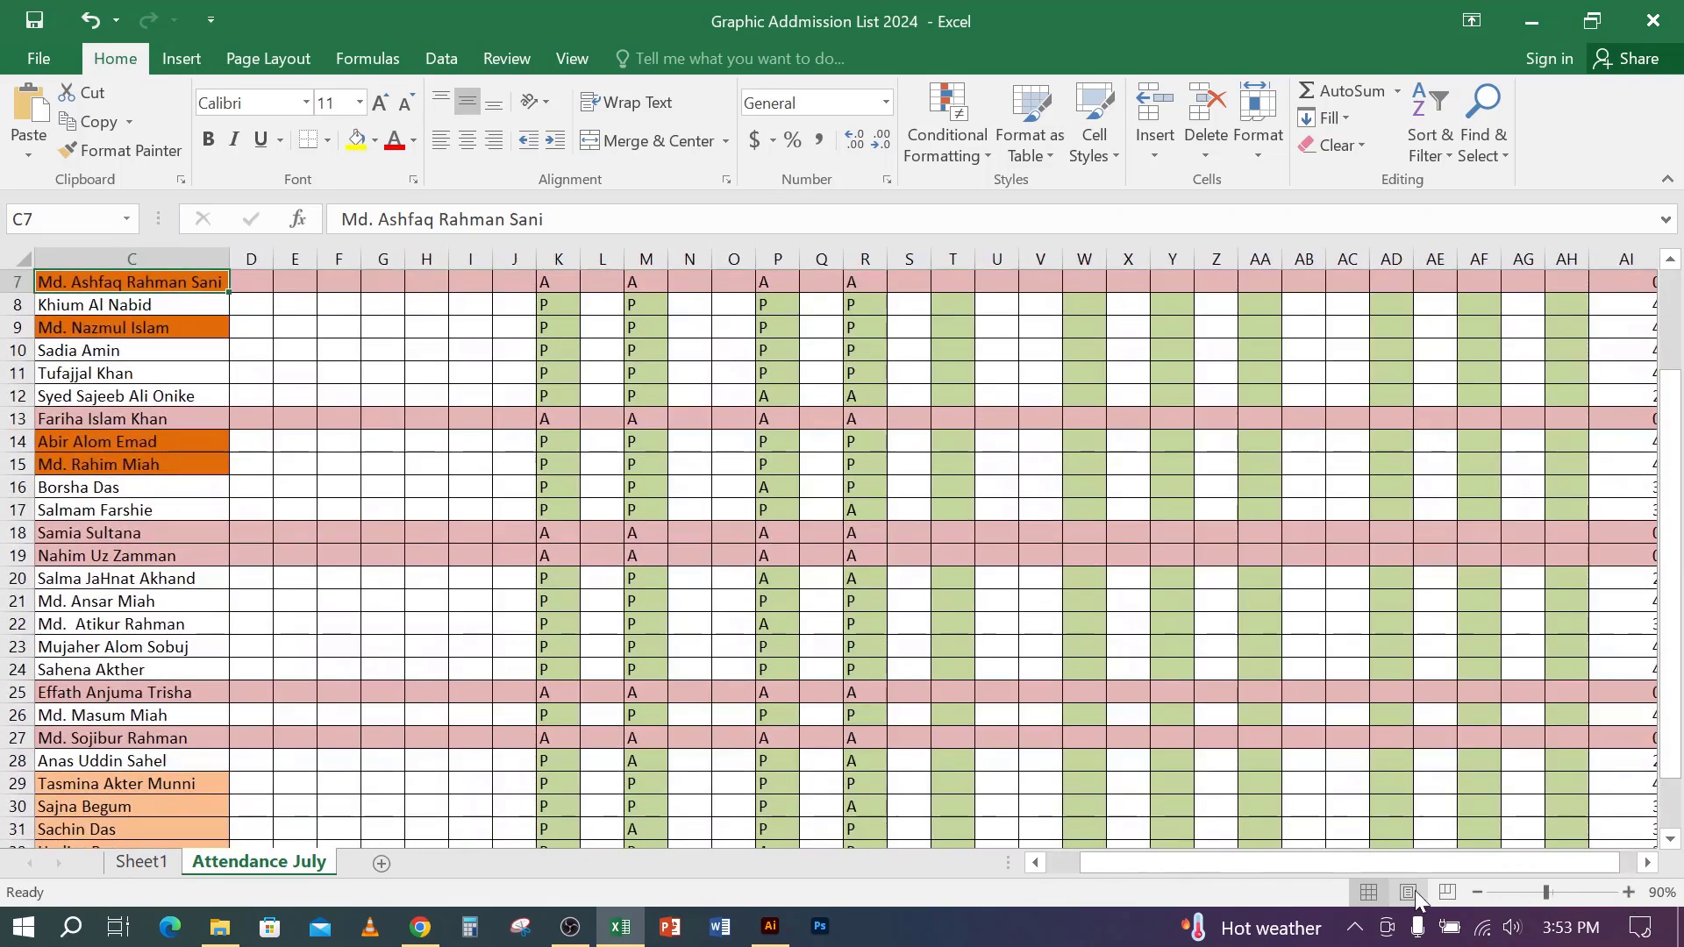
pyautogui.moveTo(1128, 864); pyautogui.dragTo(1081, 872)
pyautogui.scroll(2, 693, 556)
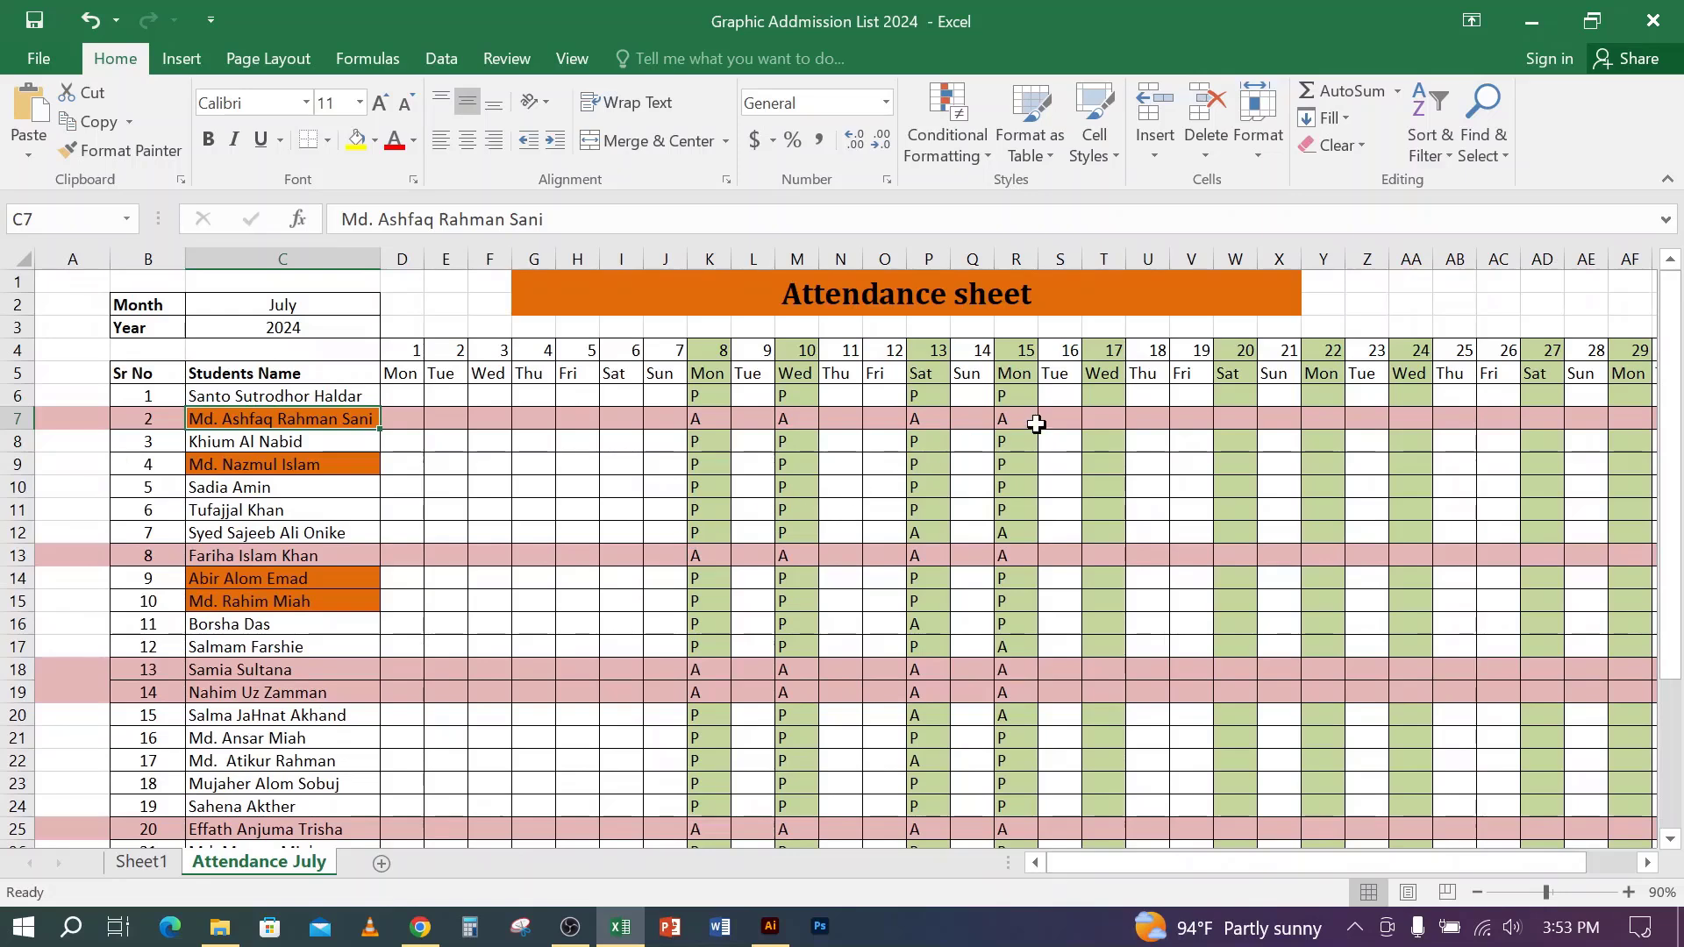
pyautogui.click(1107, 399)
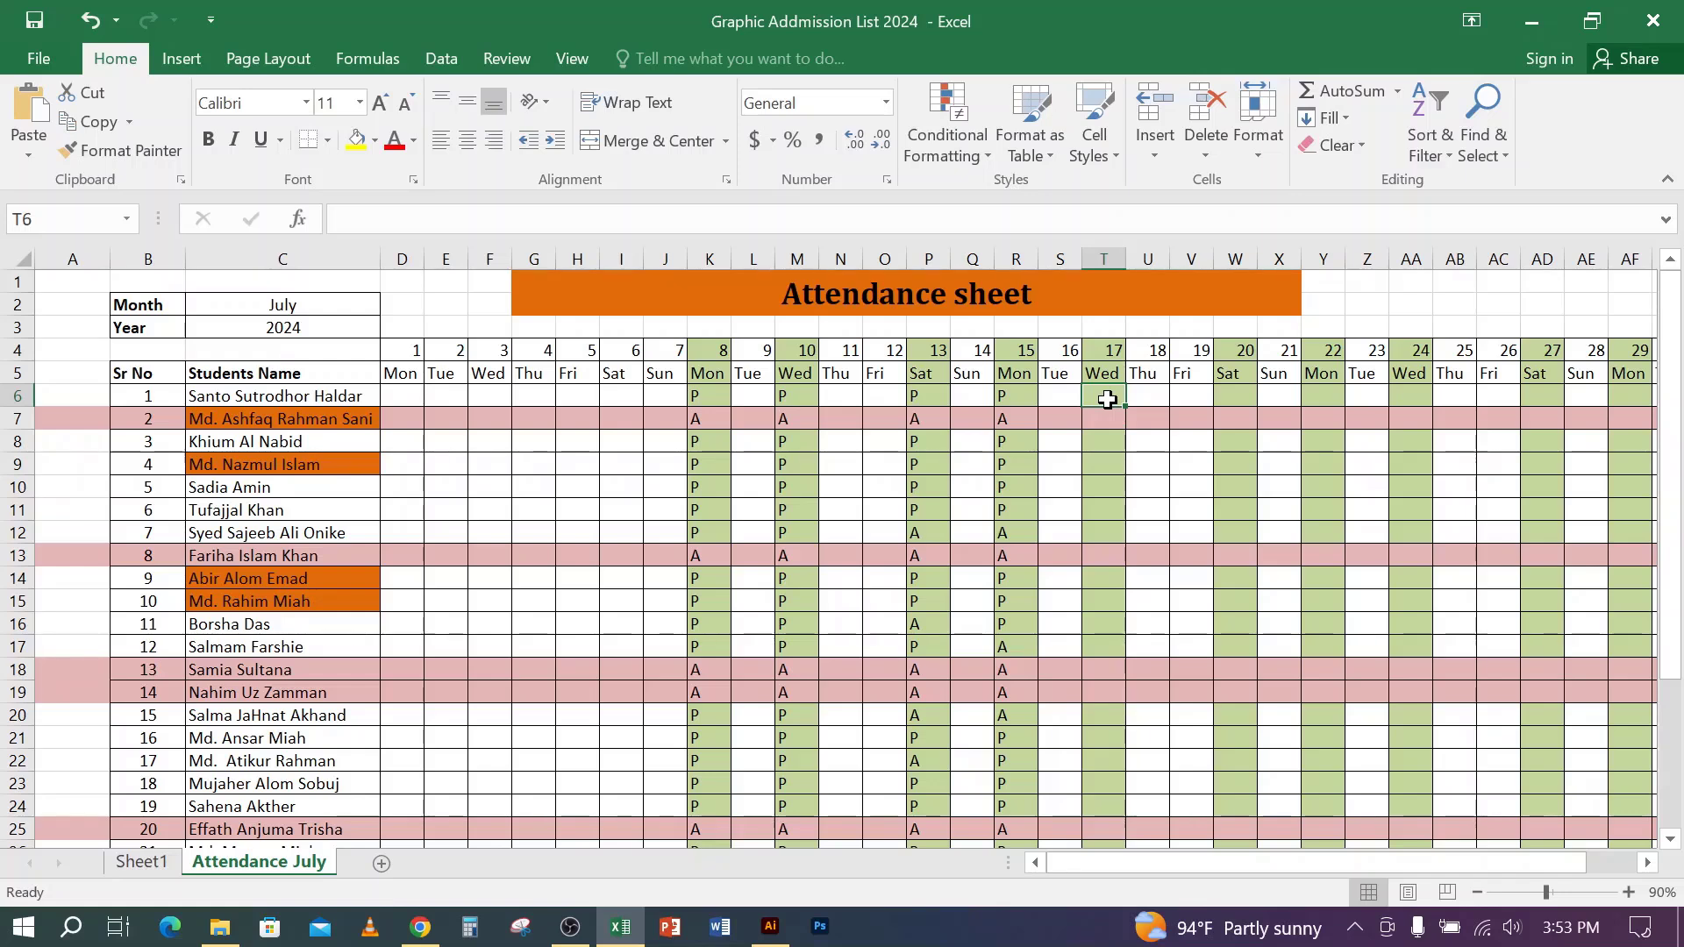
pyautogui.write('P')
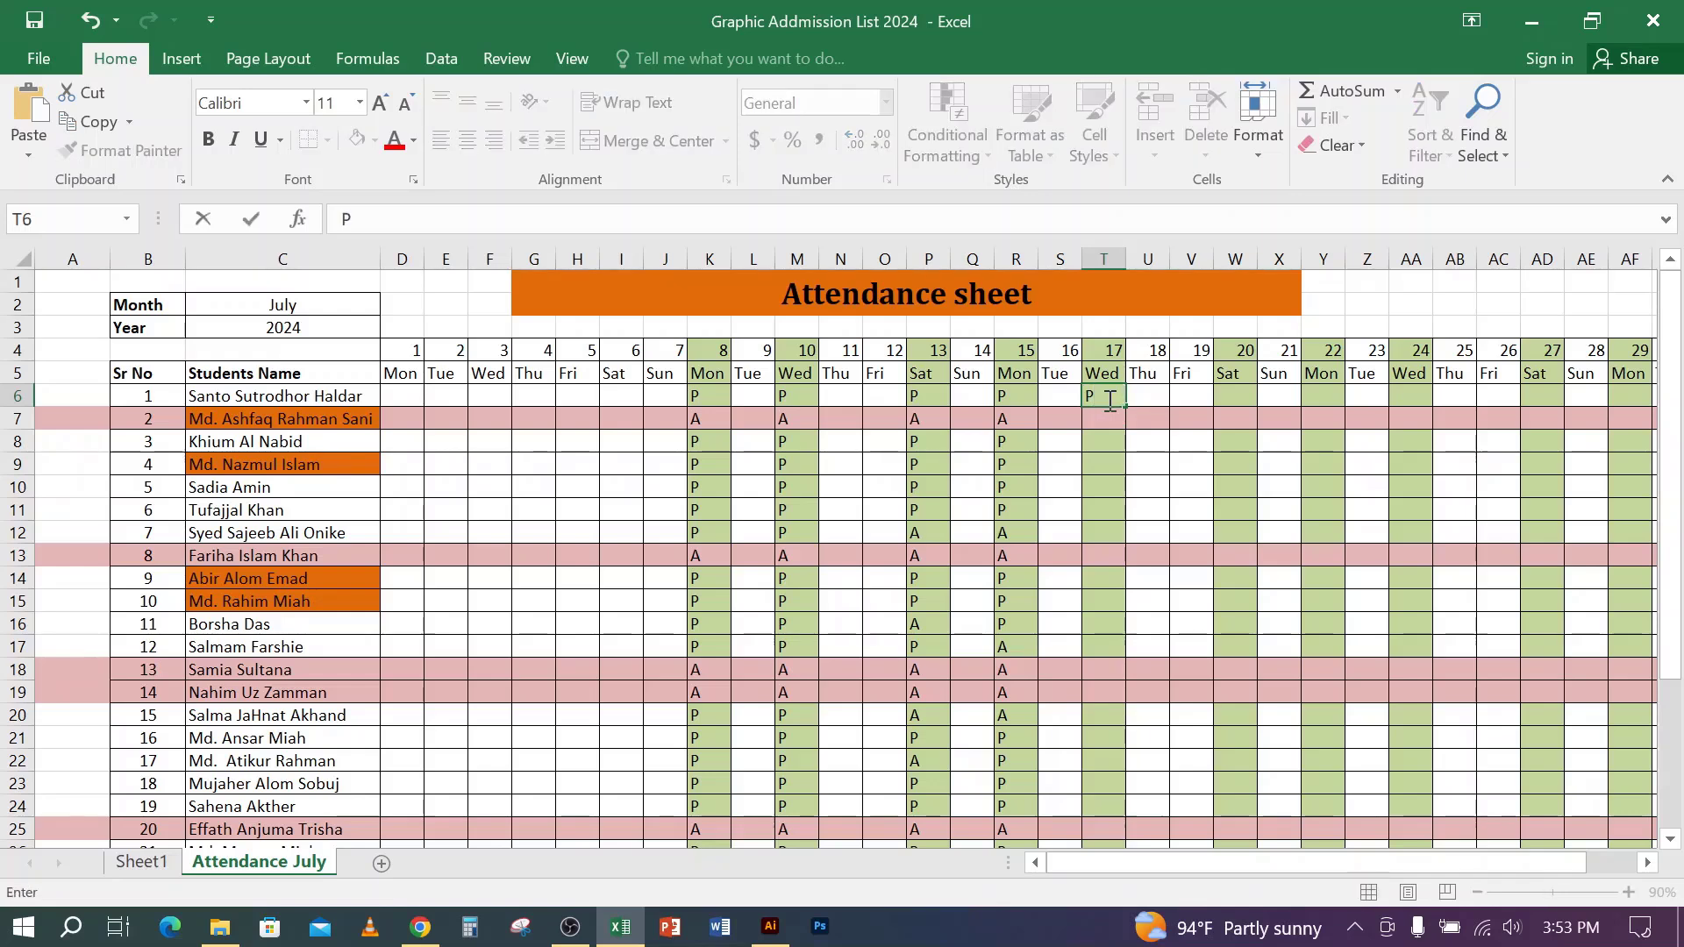
pyautogui.press('Return')
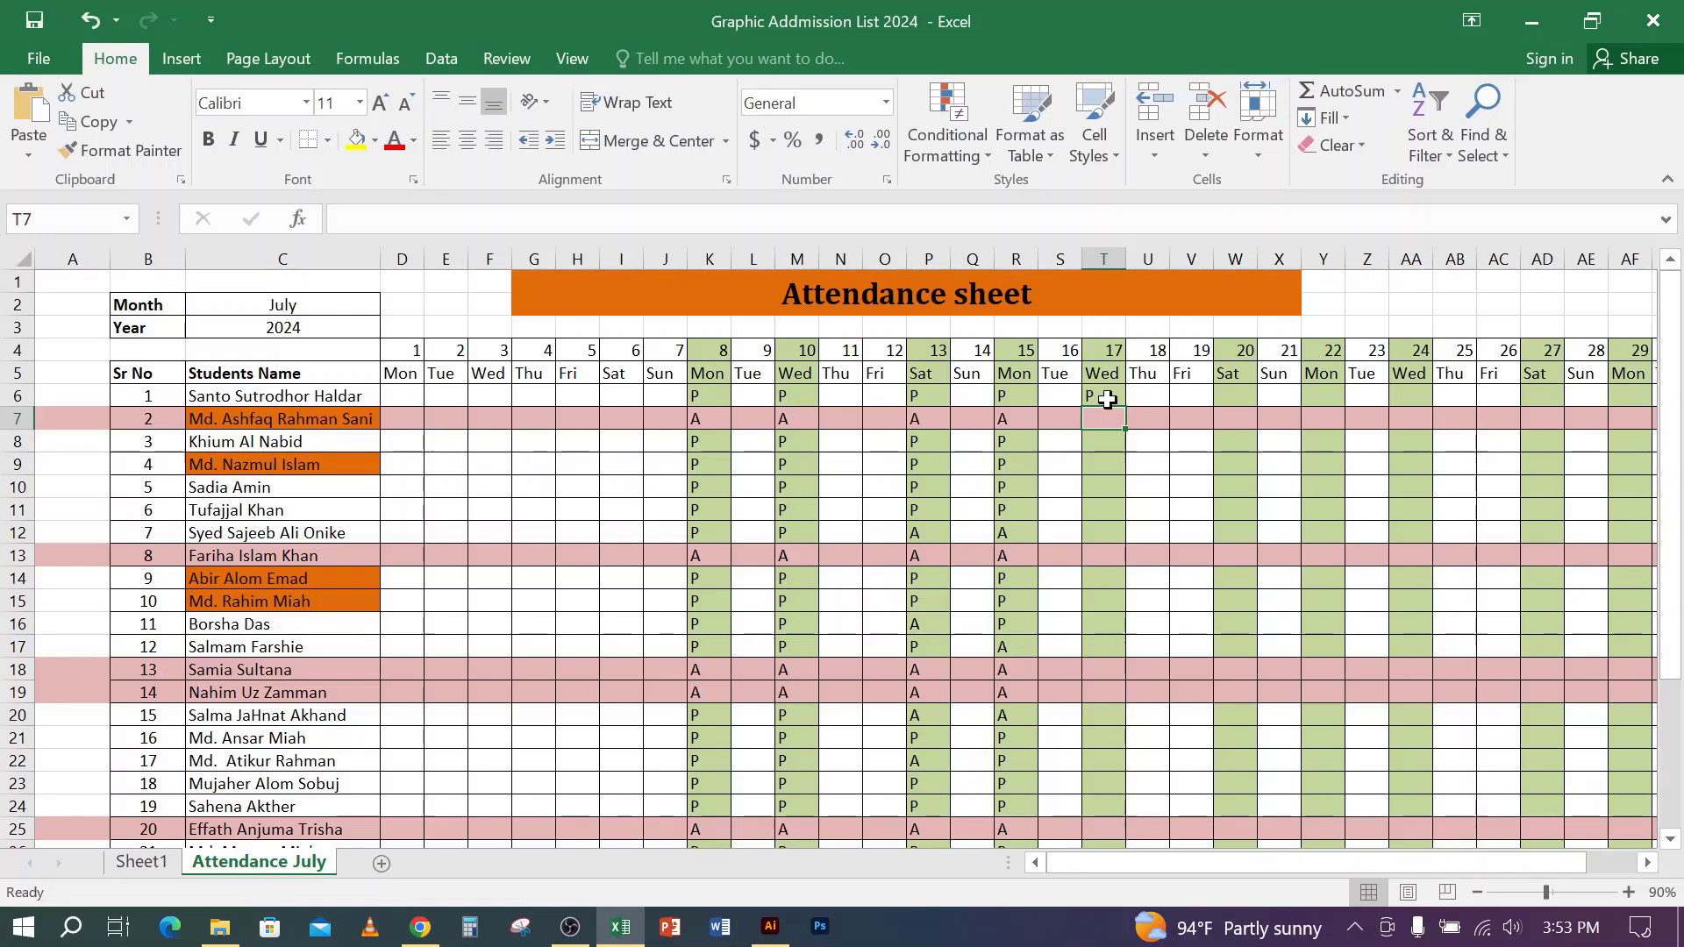
pyautogui.write('P')
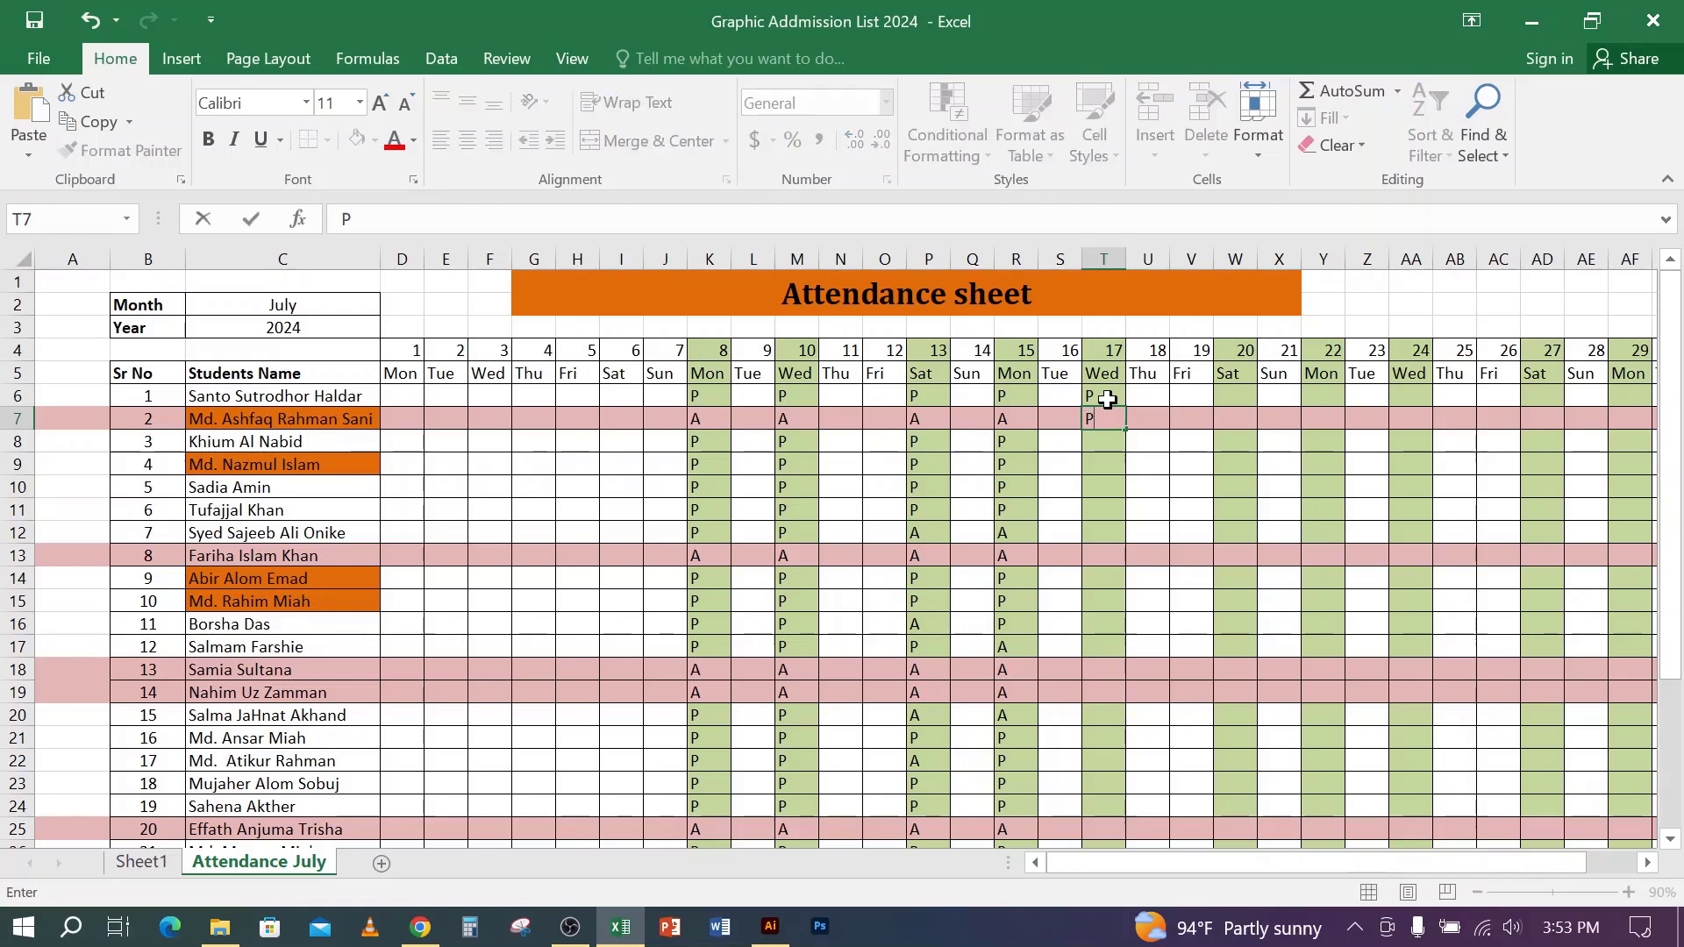
pyautogui.press('Return')
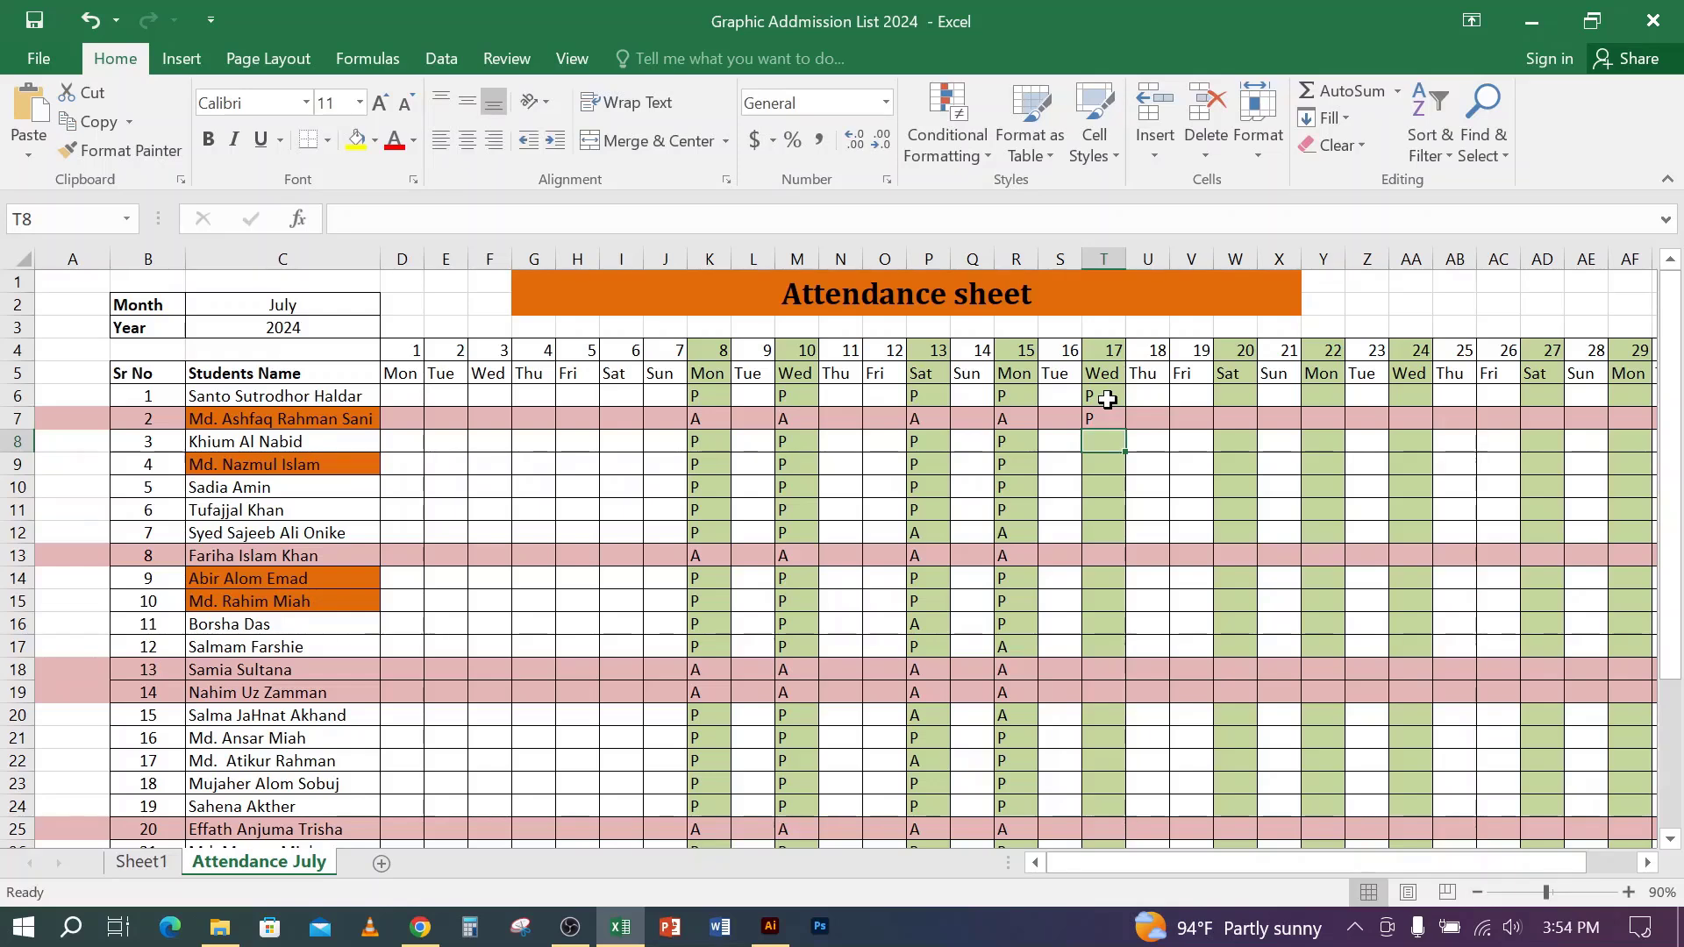
pyautogui.write('P')
pyautogui.press('Return')
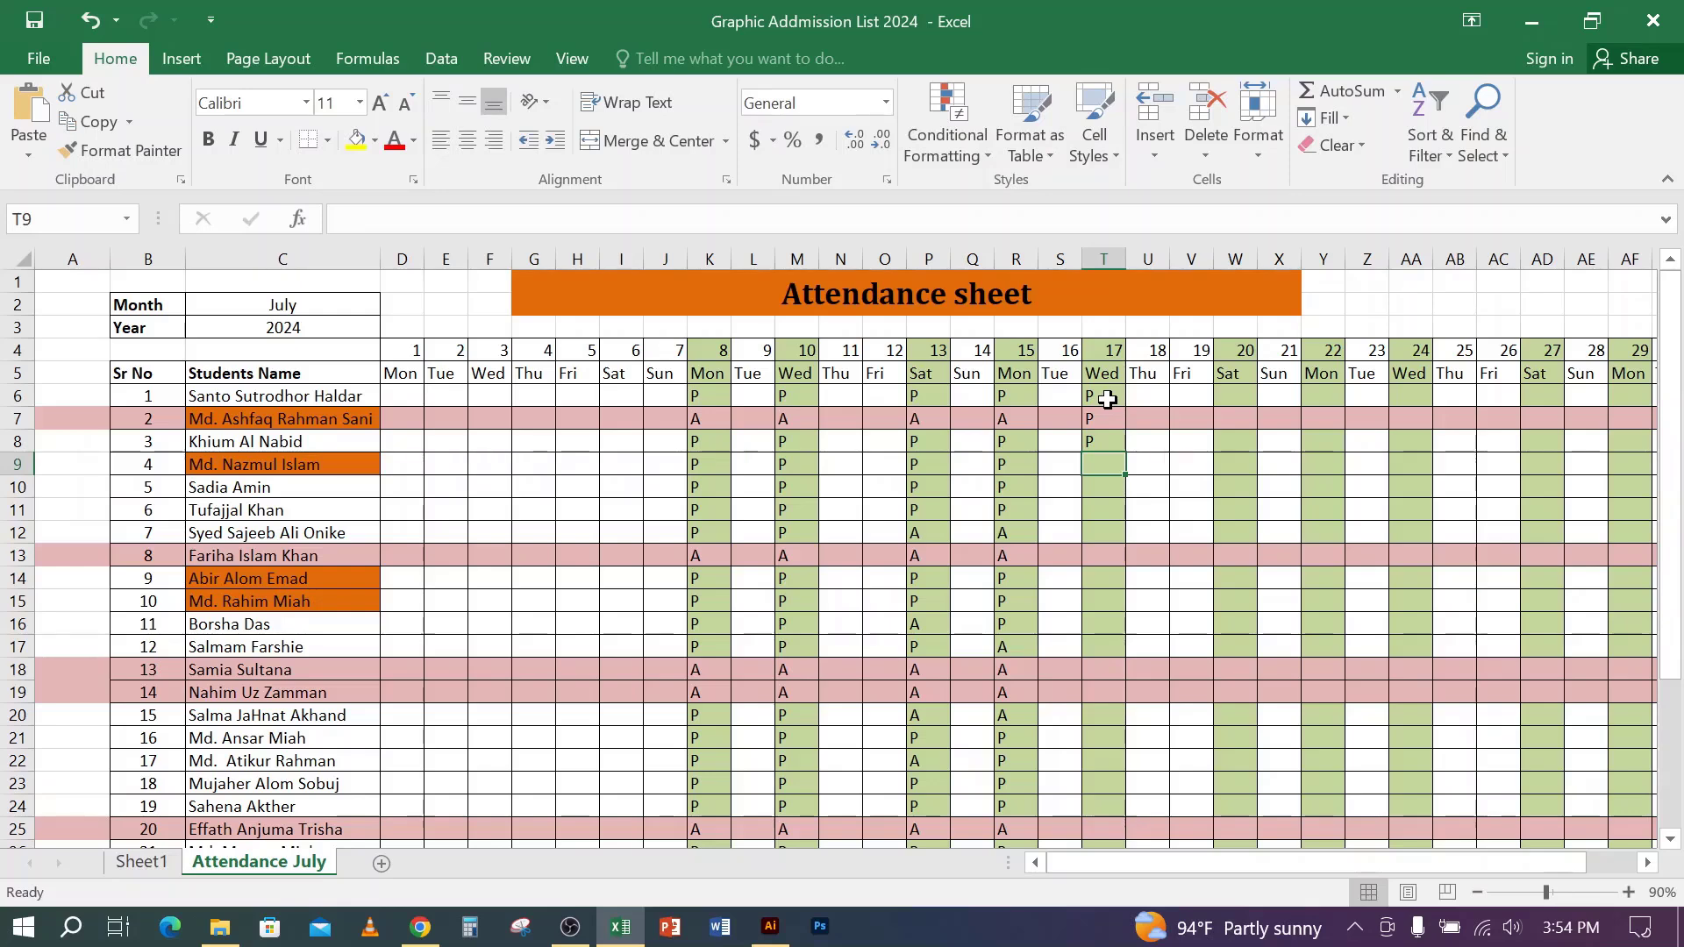
pyautogui.write('P')
pyautogui.press('Return')
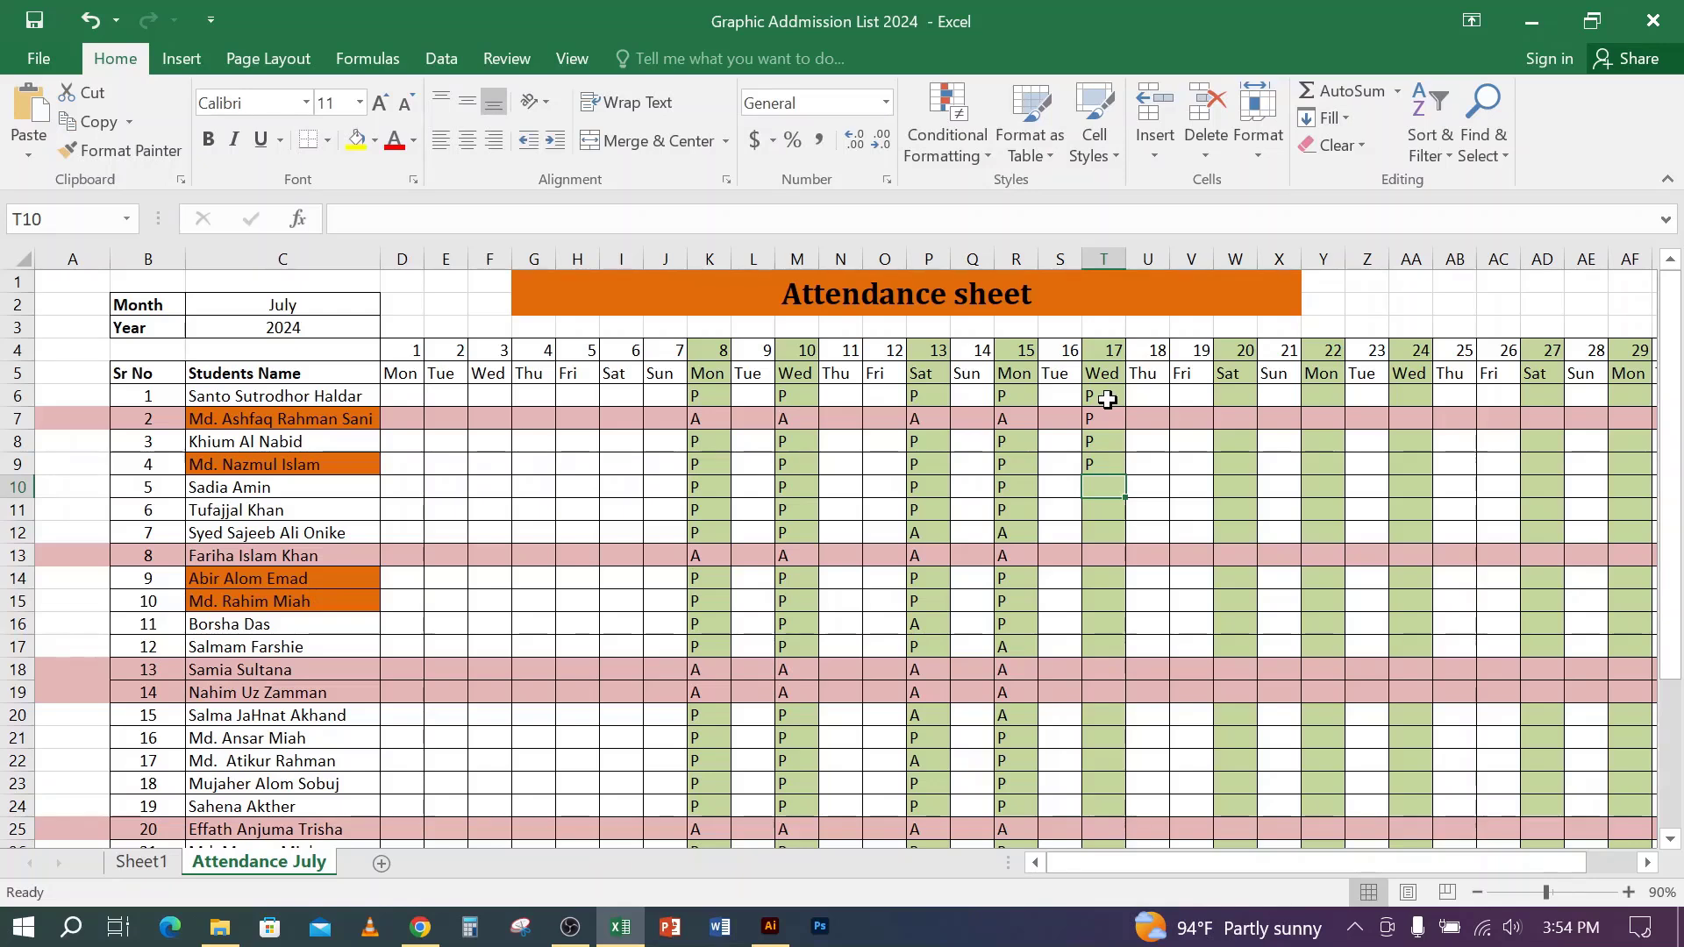
pyautogui.write('P')
pyautogui.press('Return')
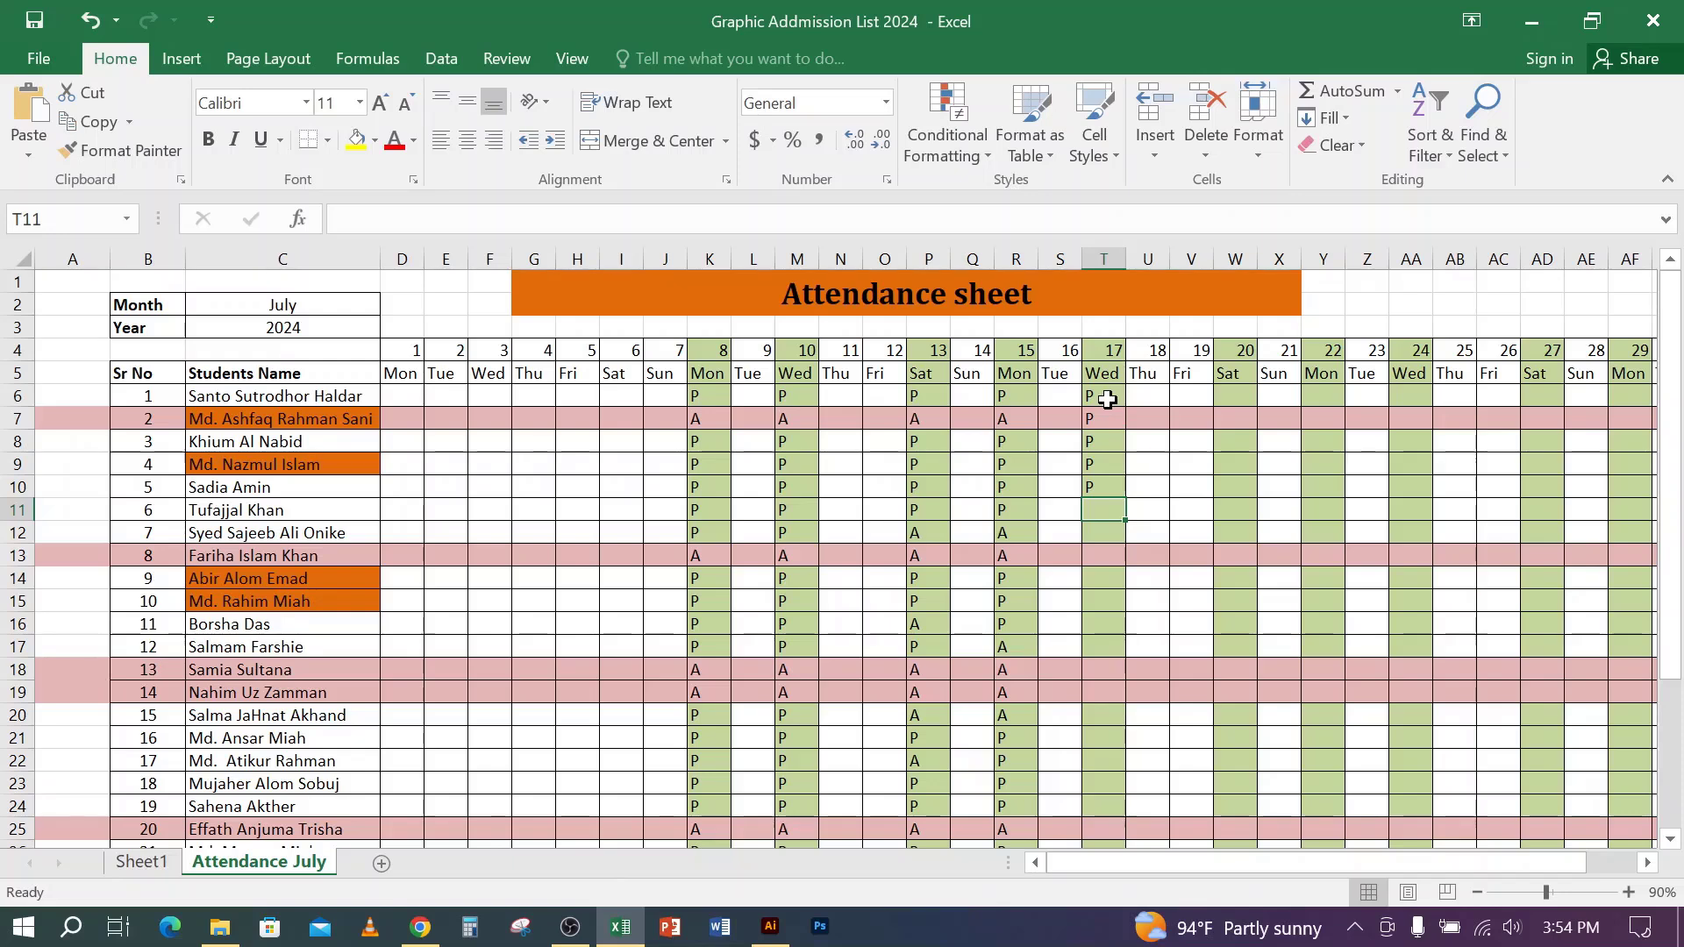
pyautogui.write('P')
pyautogui.press('Return')
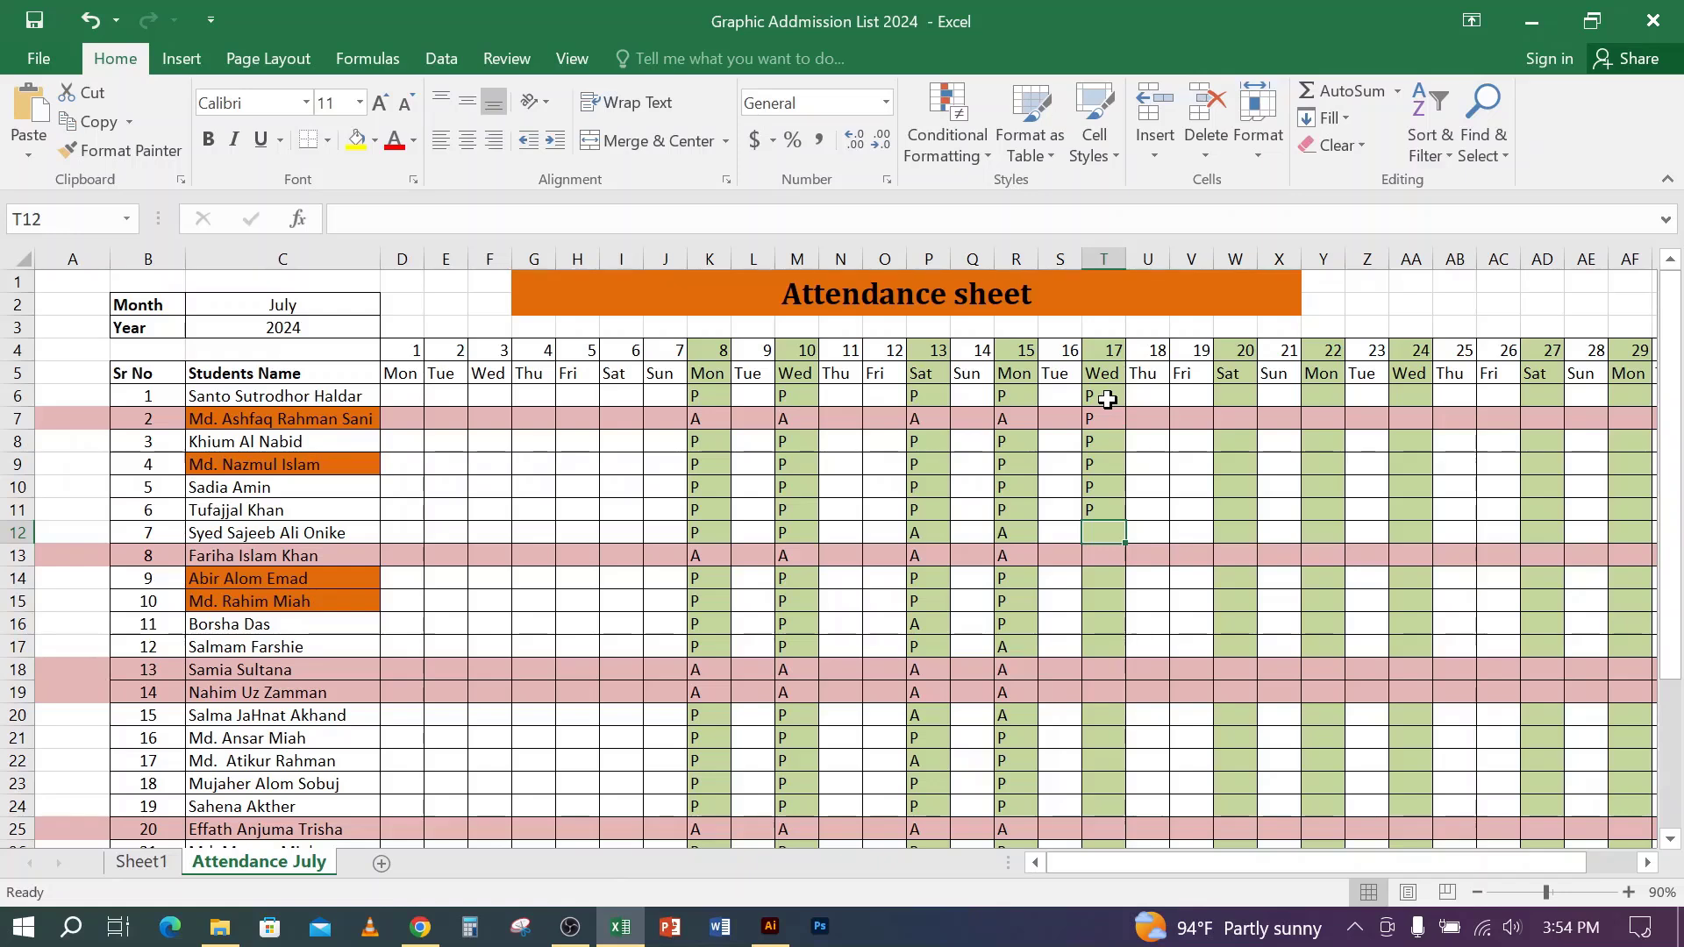
pyautogui.write('P')
pyautogui.press('Return')
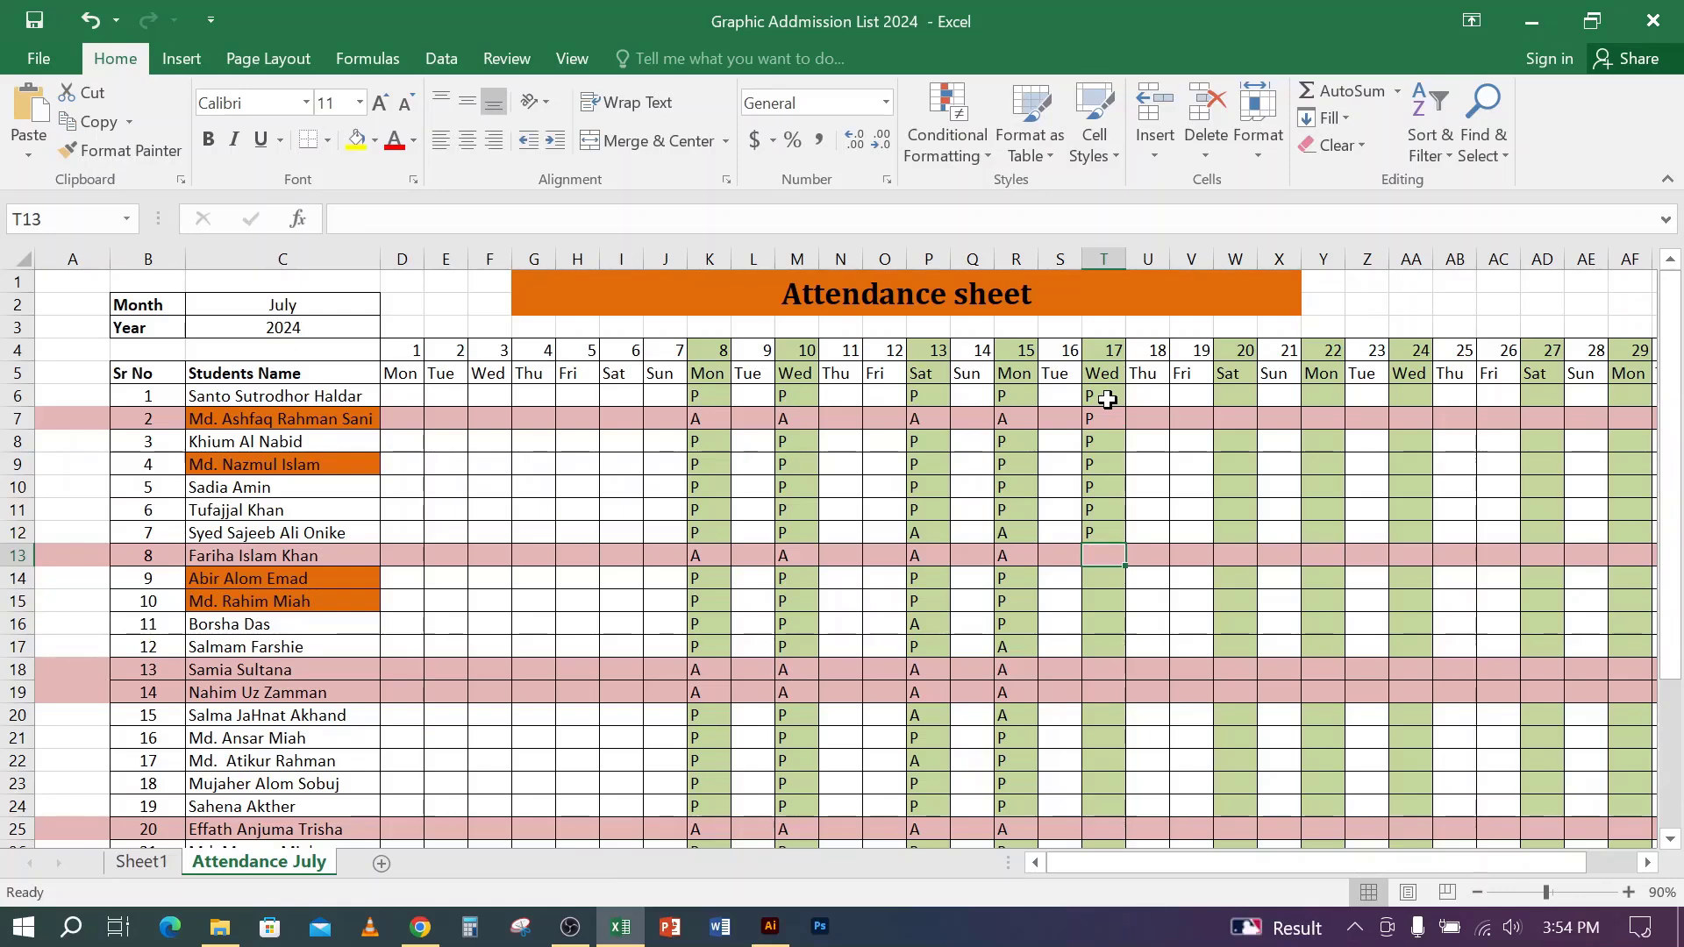
# - For 17 July, enter A for student 8, P for students 9 and 10, and A for student 11
pyautogui.write('A')
pyautogui.press('Return')
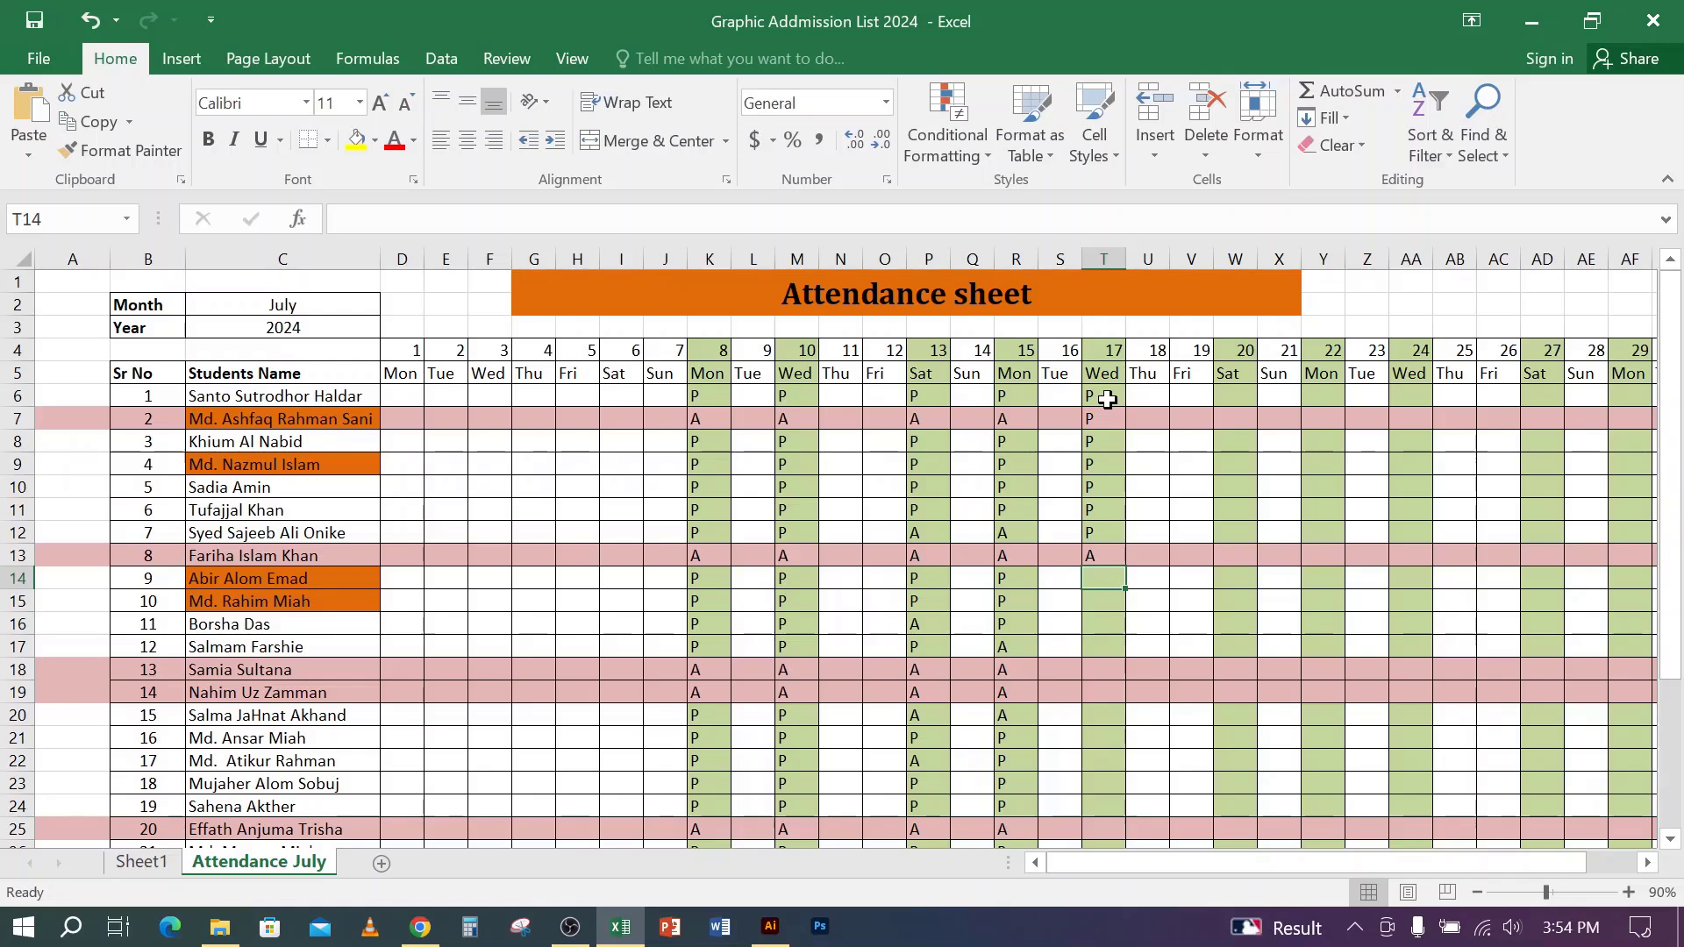
pyautogui.write('P')
pyautogui.press('Return')
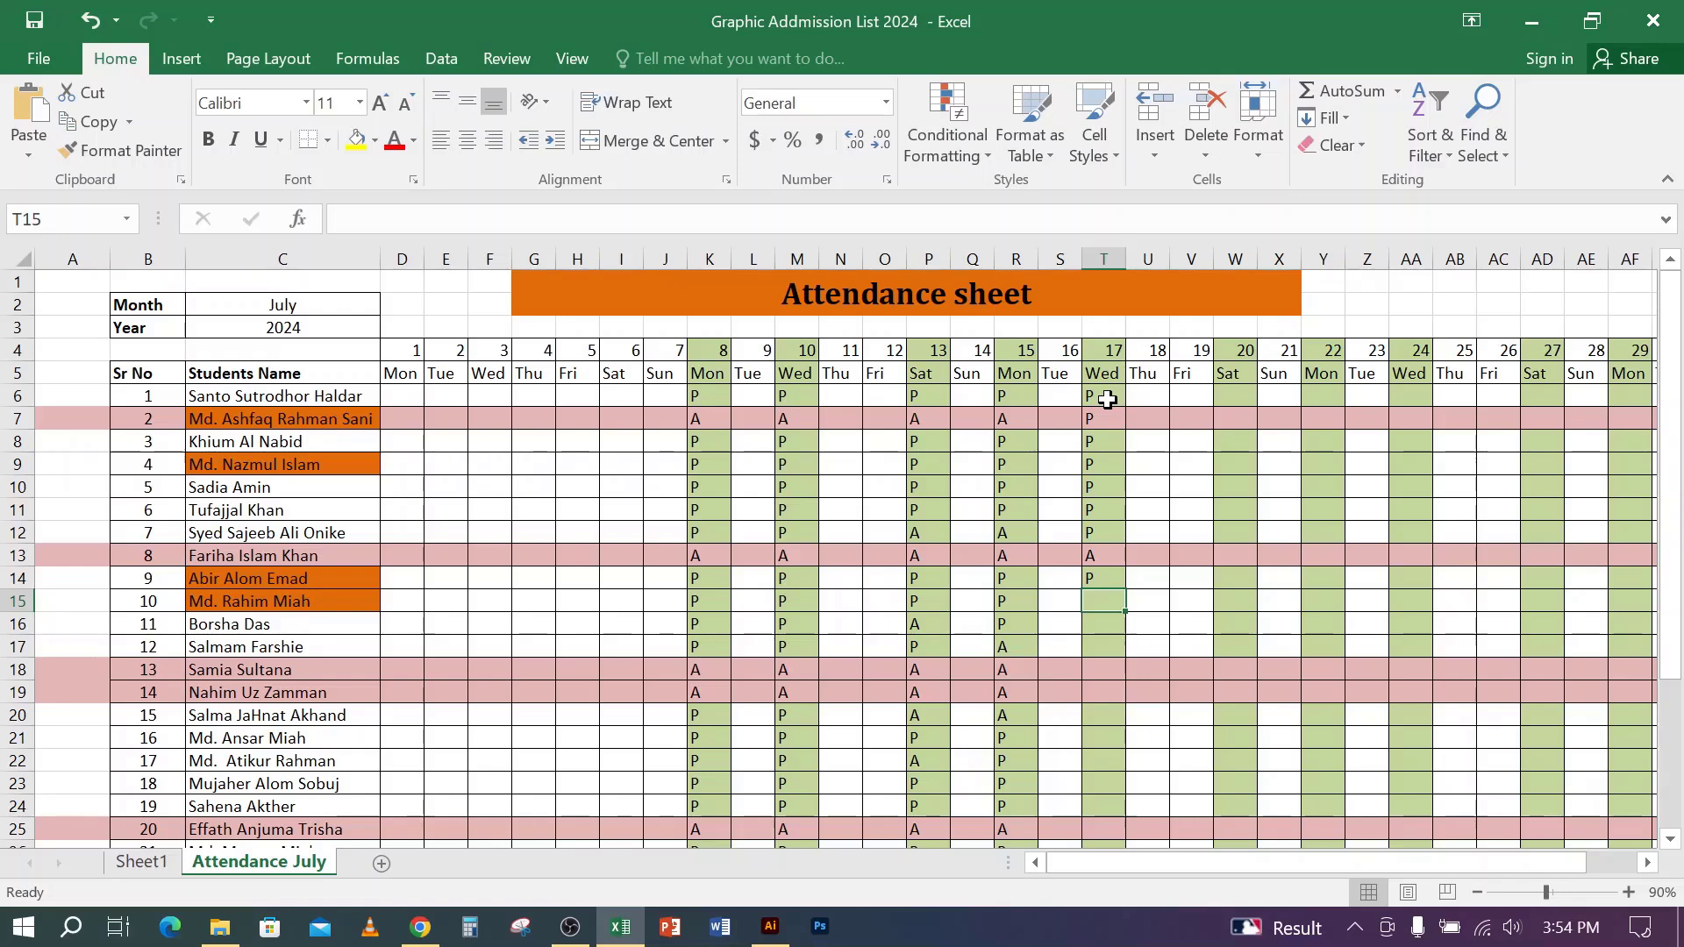
pyautogui.write('P')
pyautogui.press('Return')
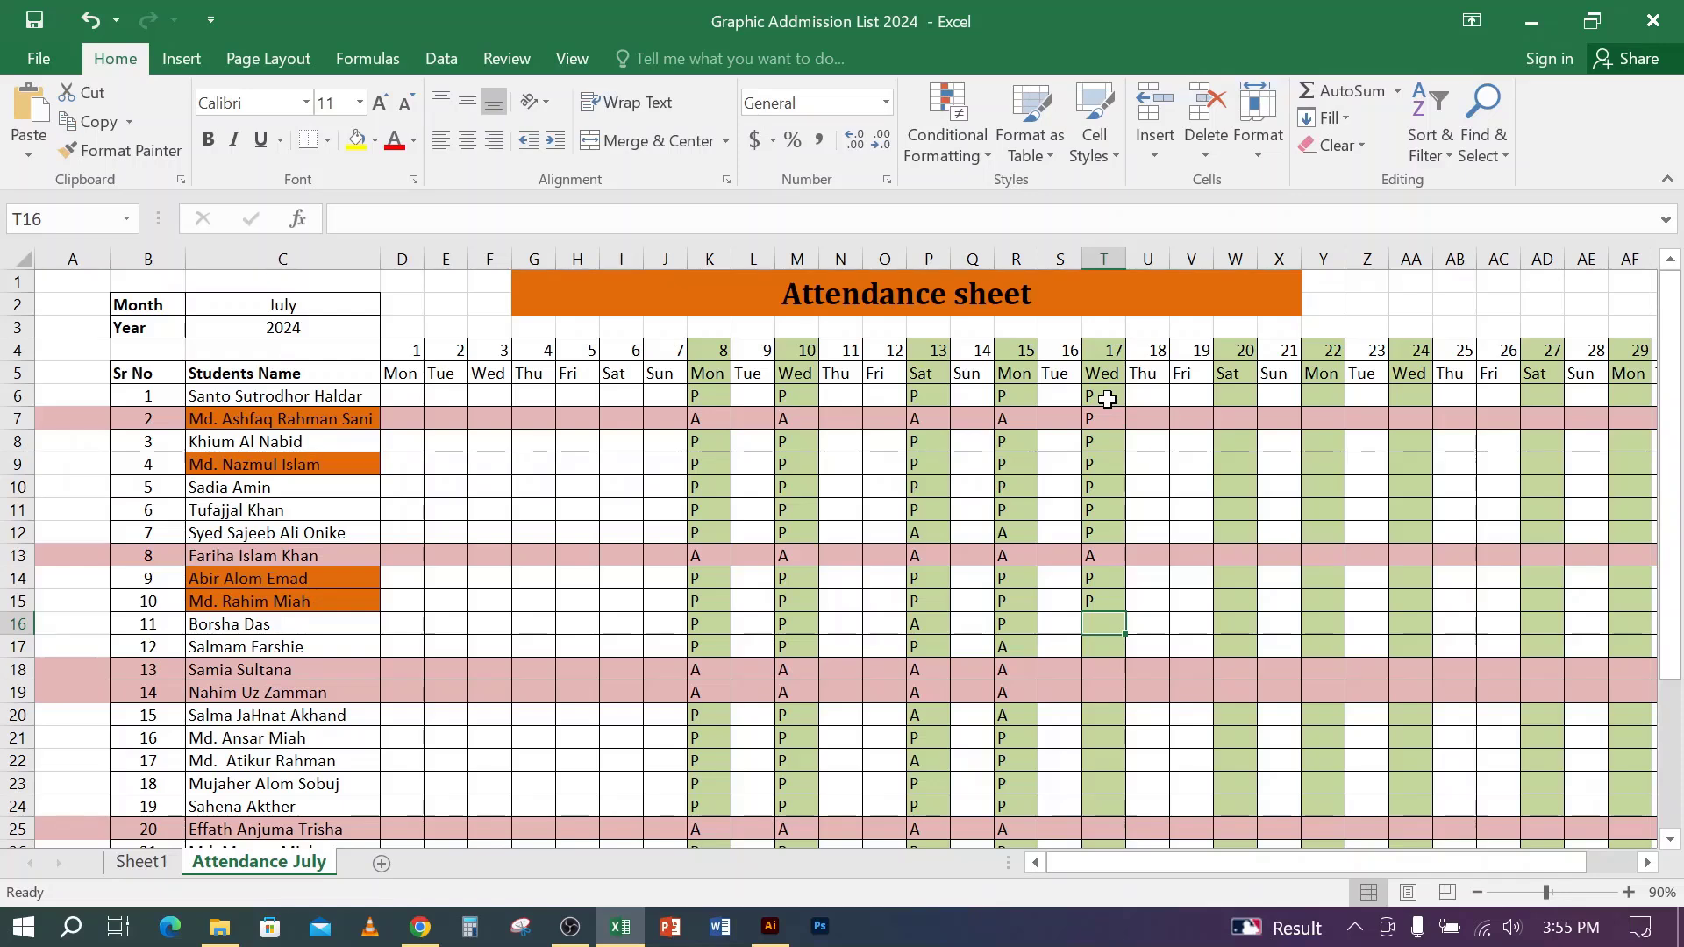
pyautogui.write('A')
pyautogui.press('Return')
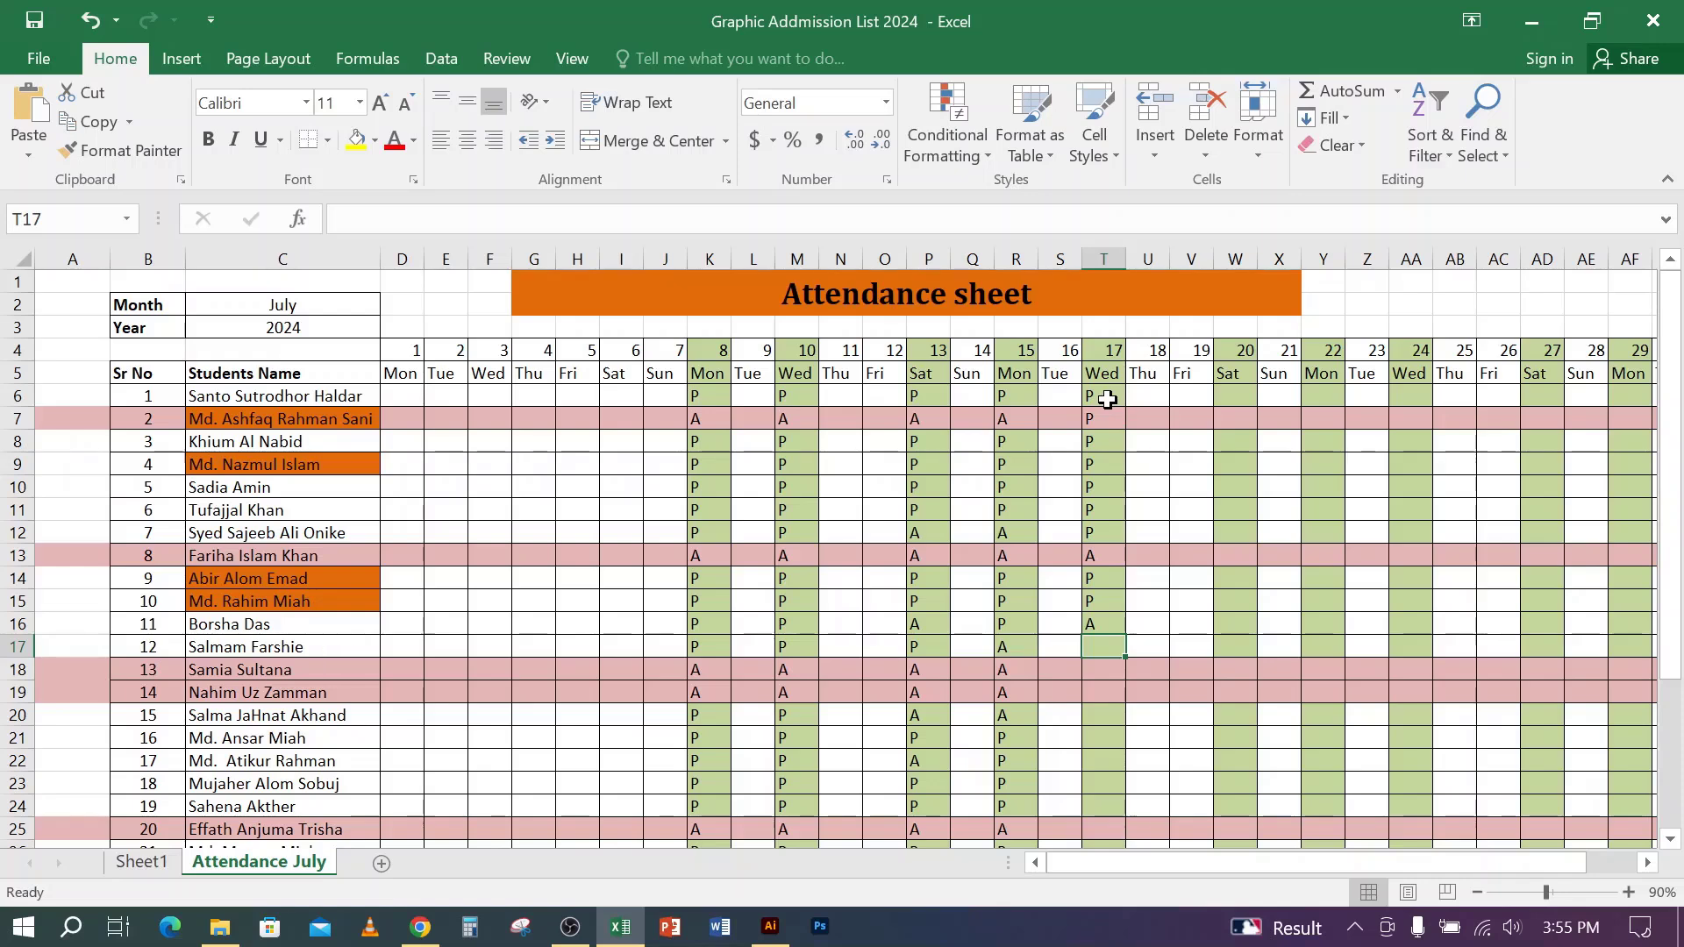
# - Correct the spelling of student 12's first name by replacing its final m with n
pyautogui.click(312, 650)
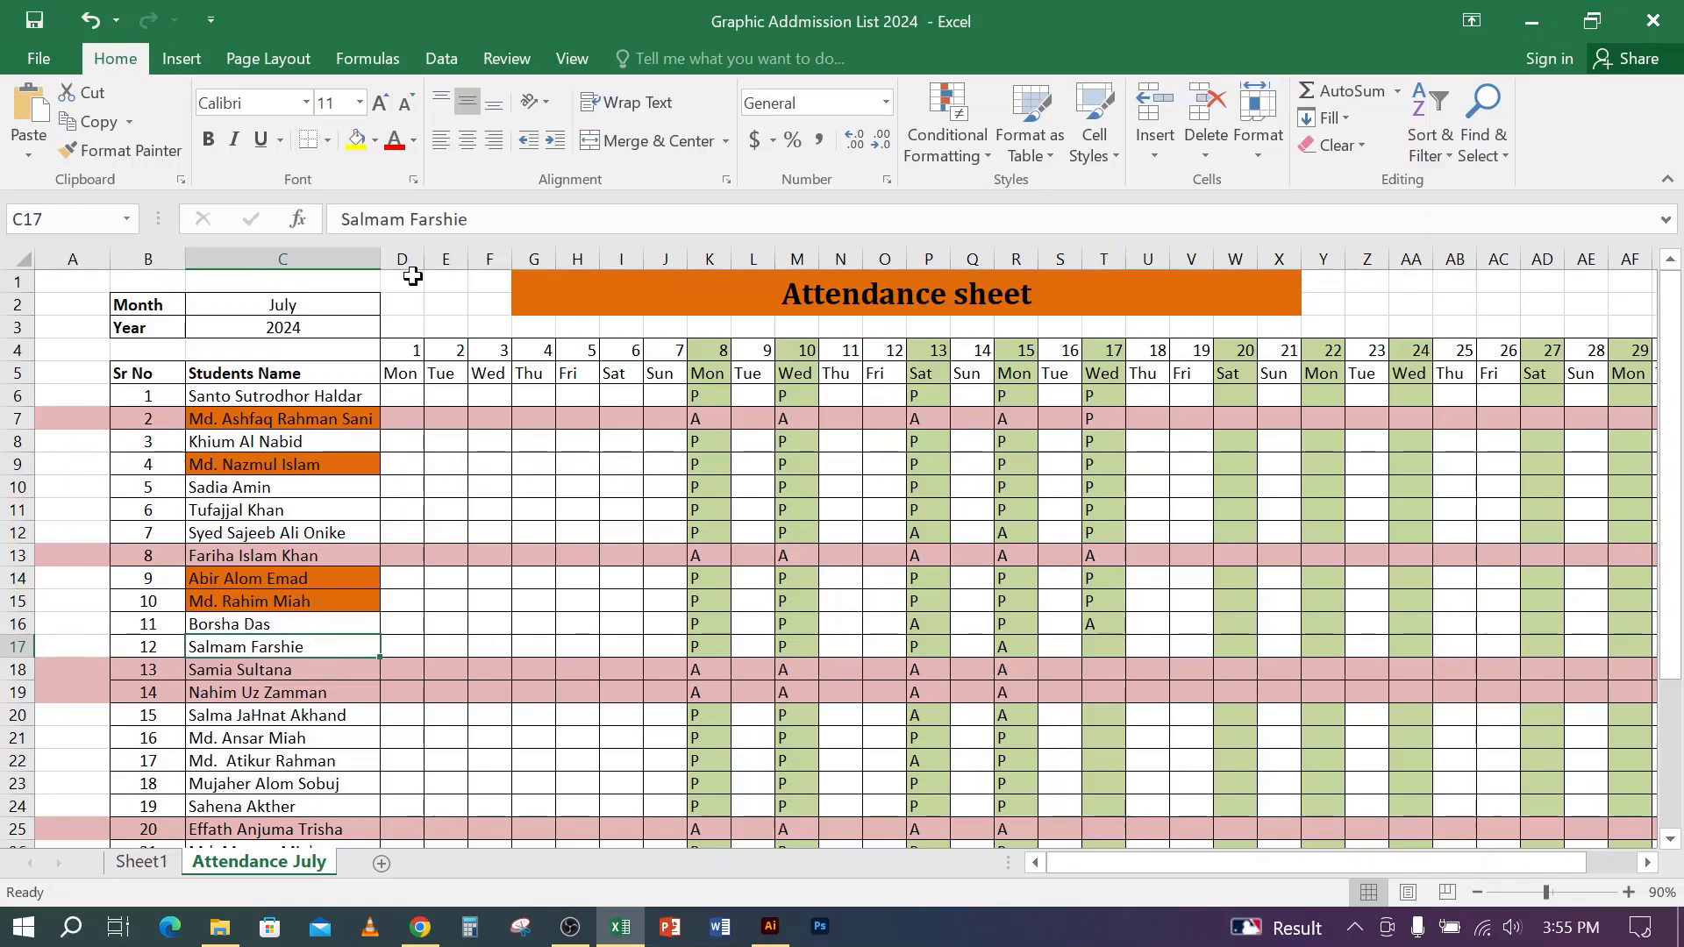
pyautogui.click(414, 219)
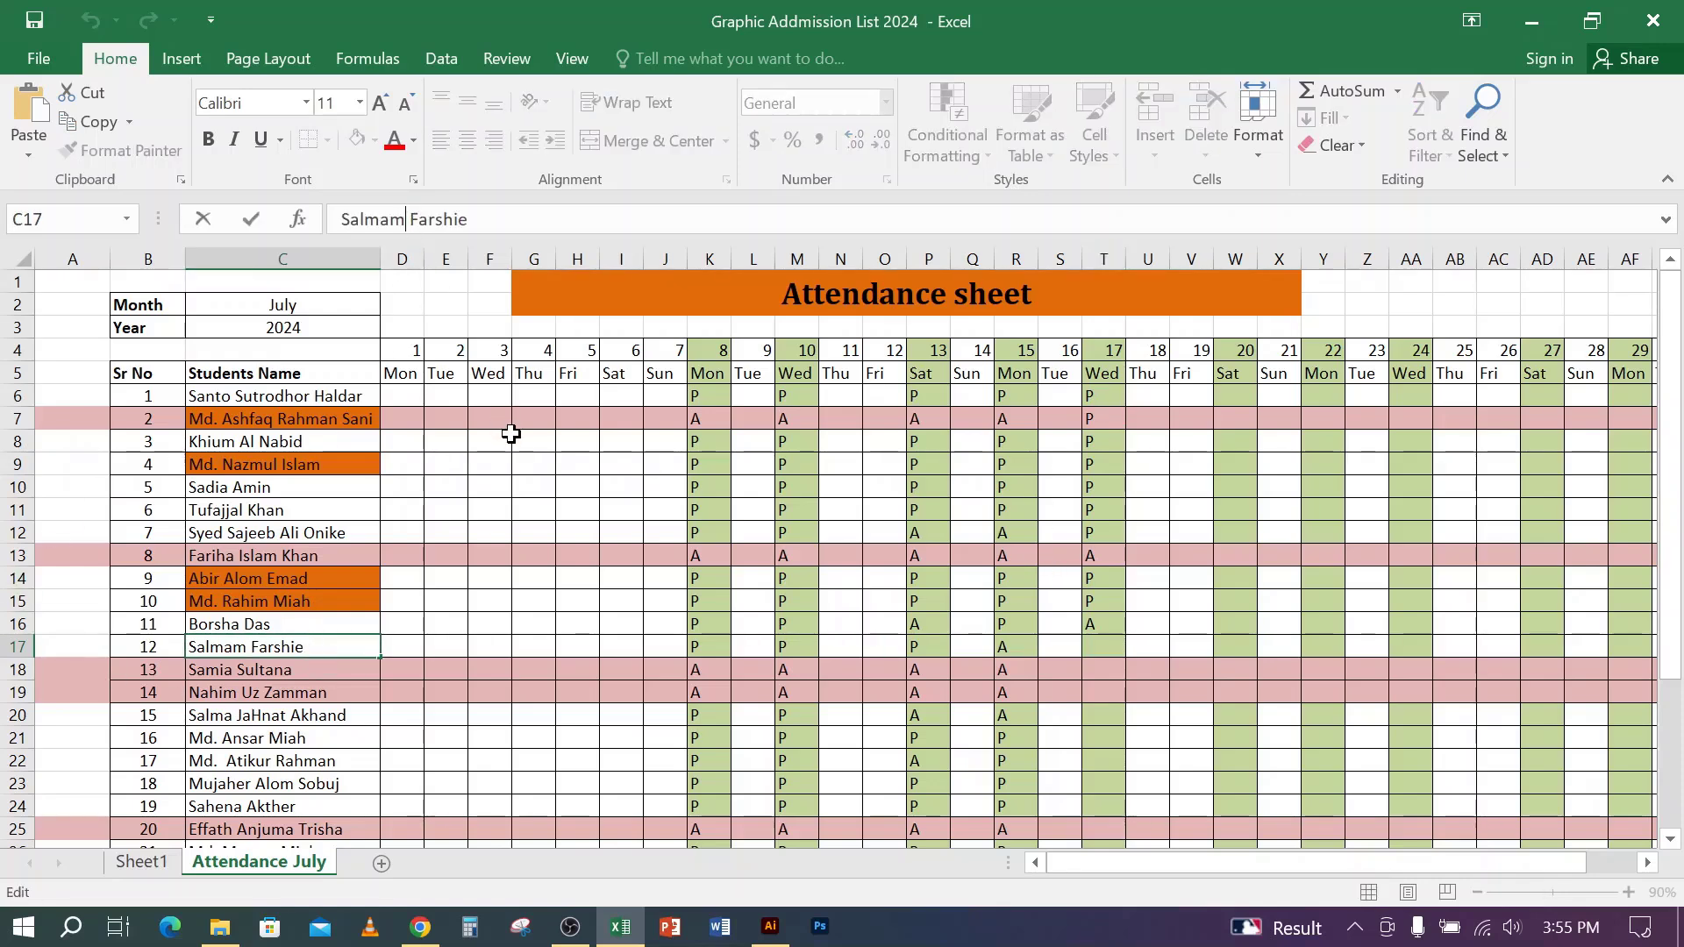
pyautogui.press('BackSpace')
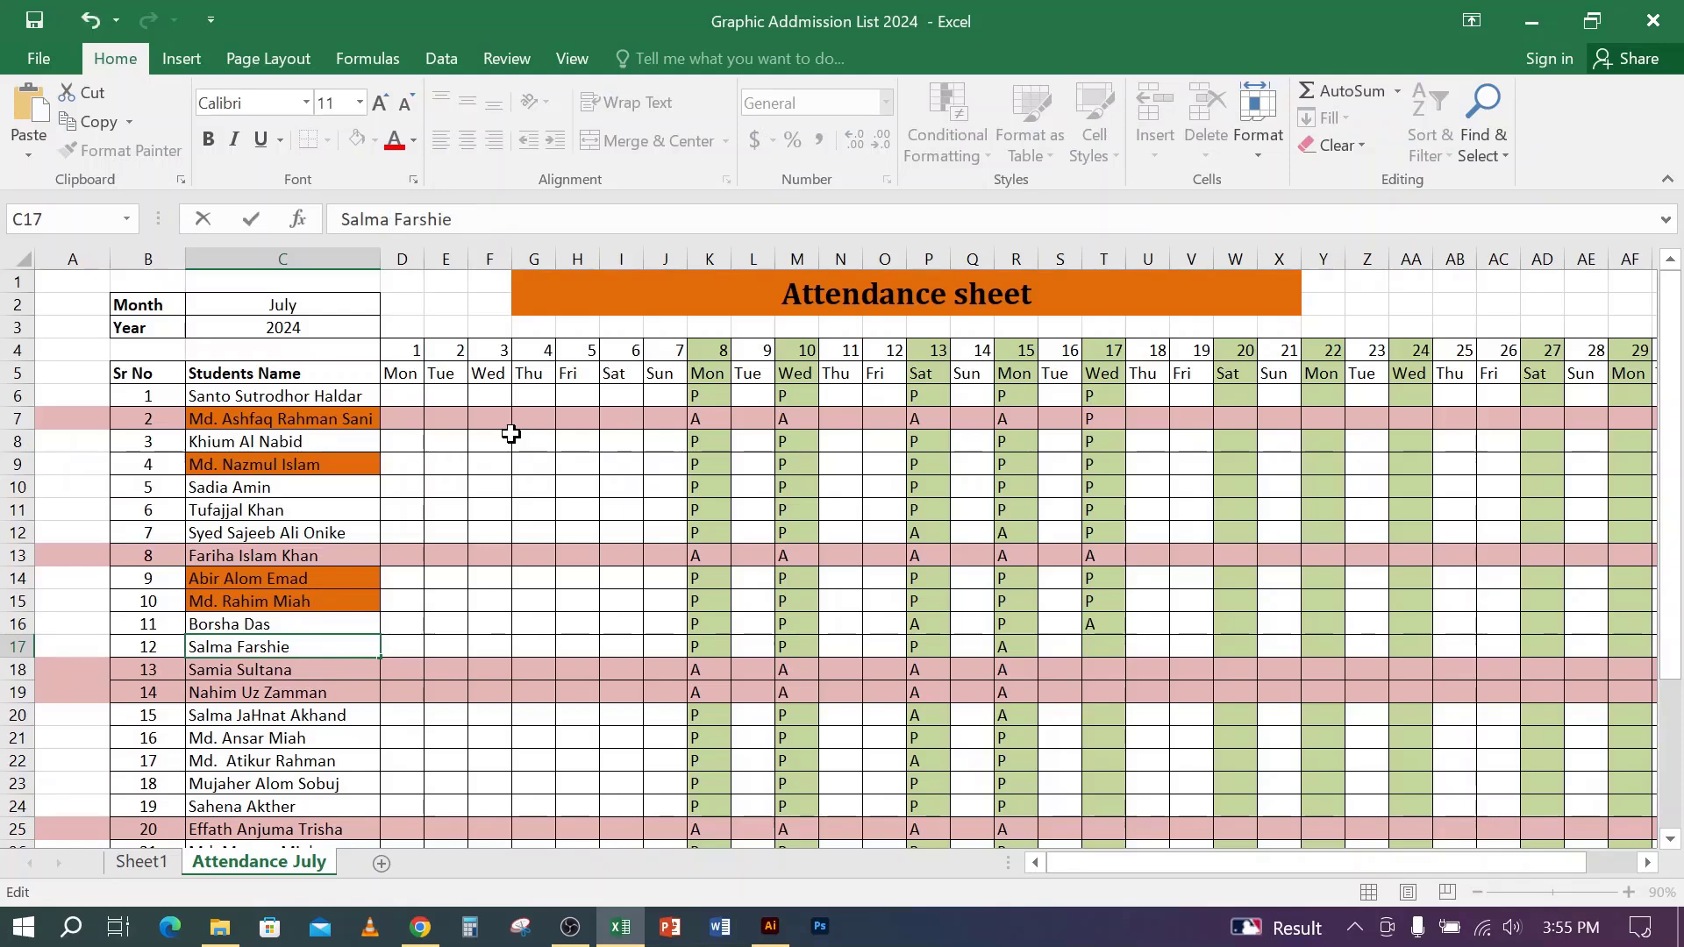
pyautogui.write('n')
# - For 17 July, mark student 12 present (P) and students 13 to 15 absent (A)
pyautogui.click(1117, 647)
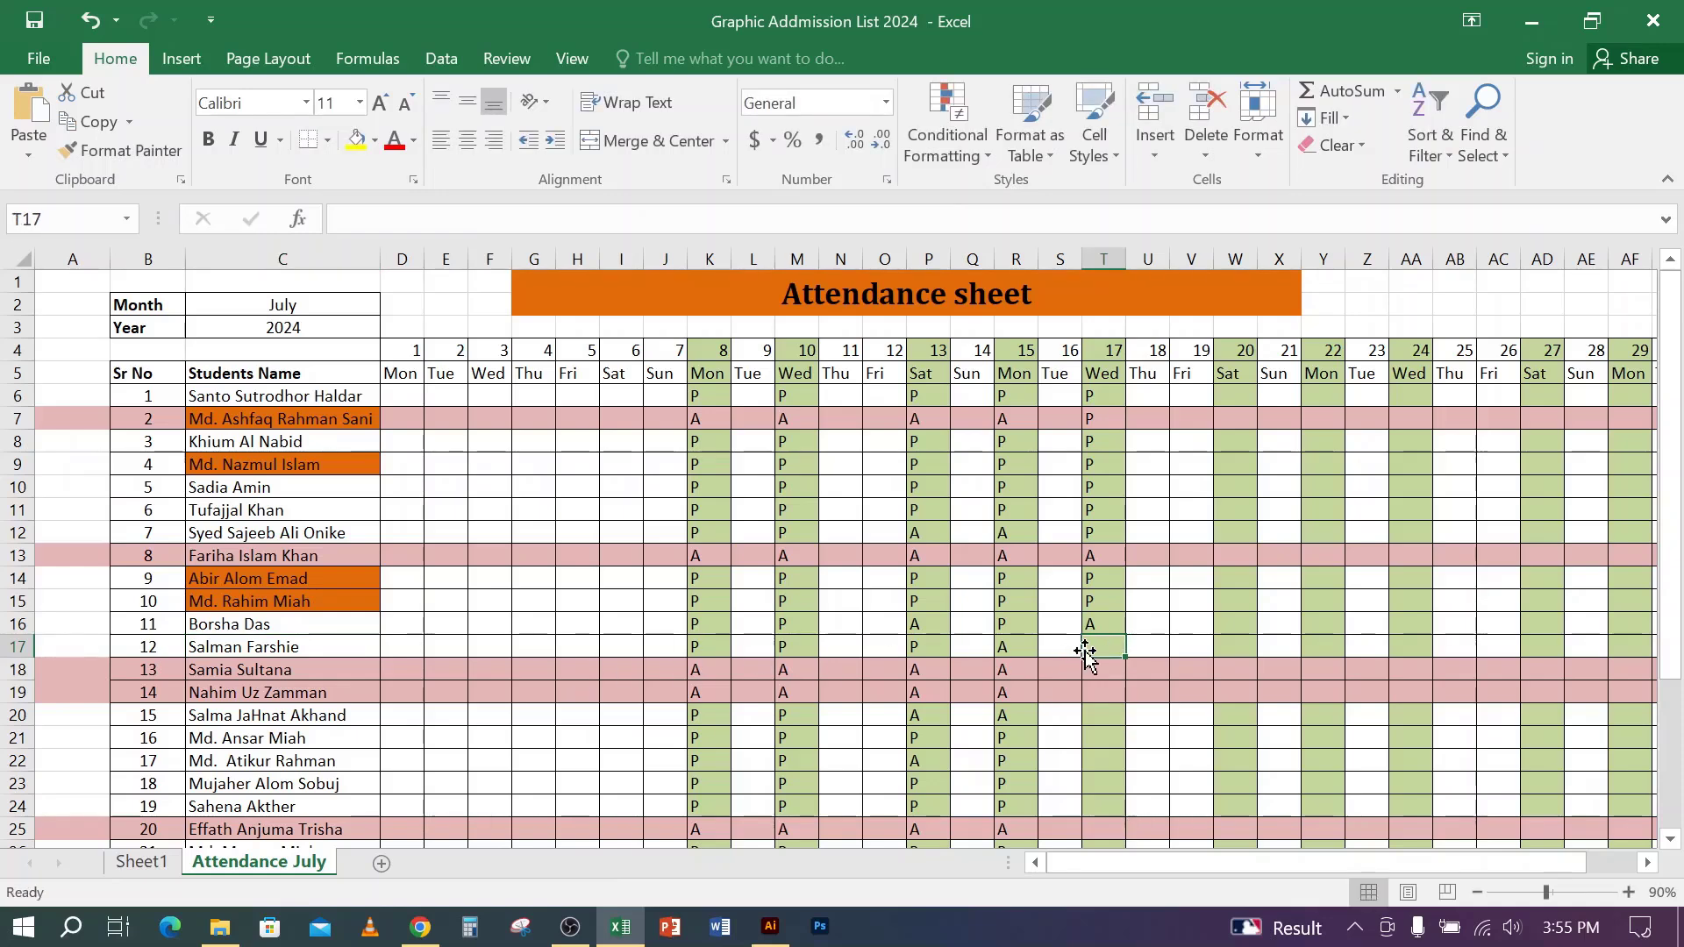
pyautogui.write('P')
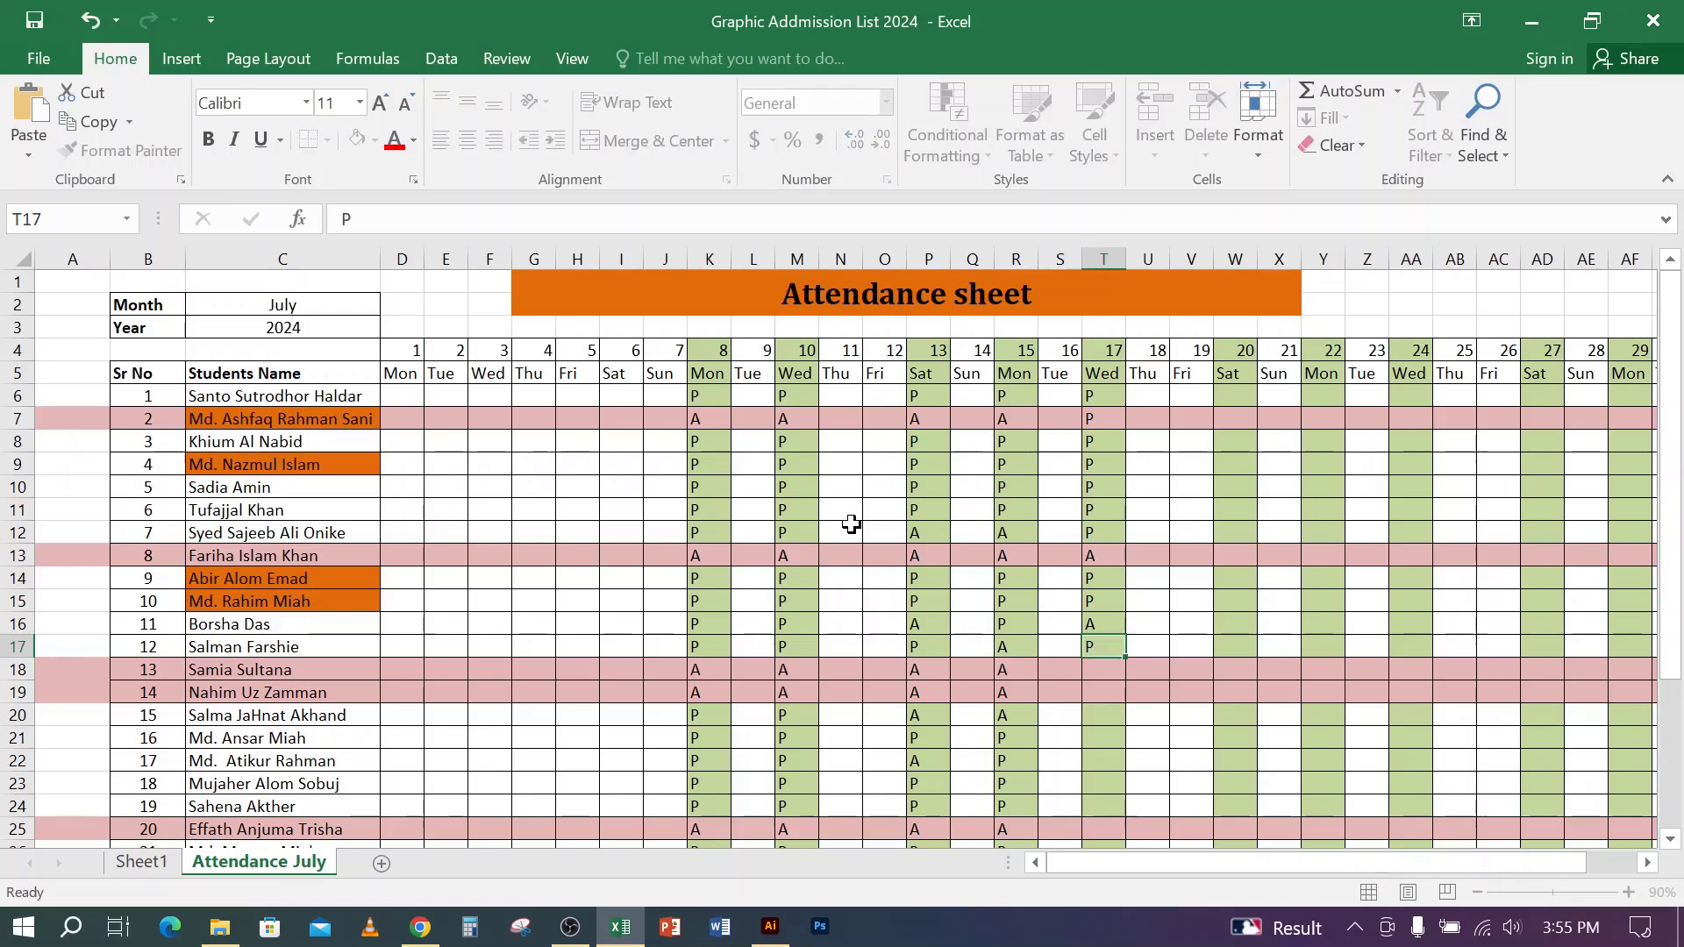
pyautogui.press('Return')
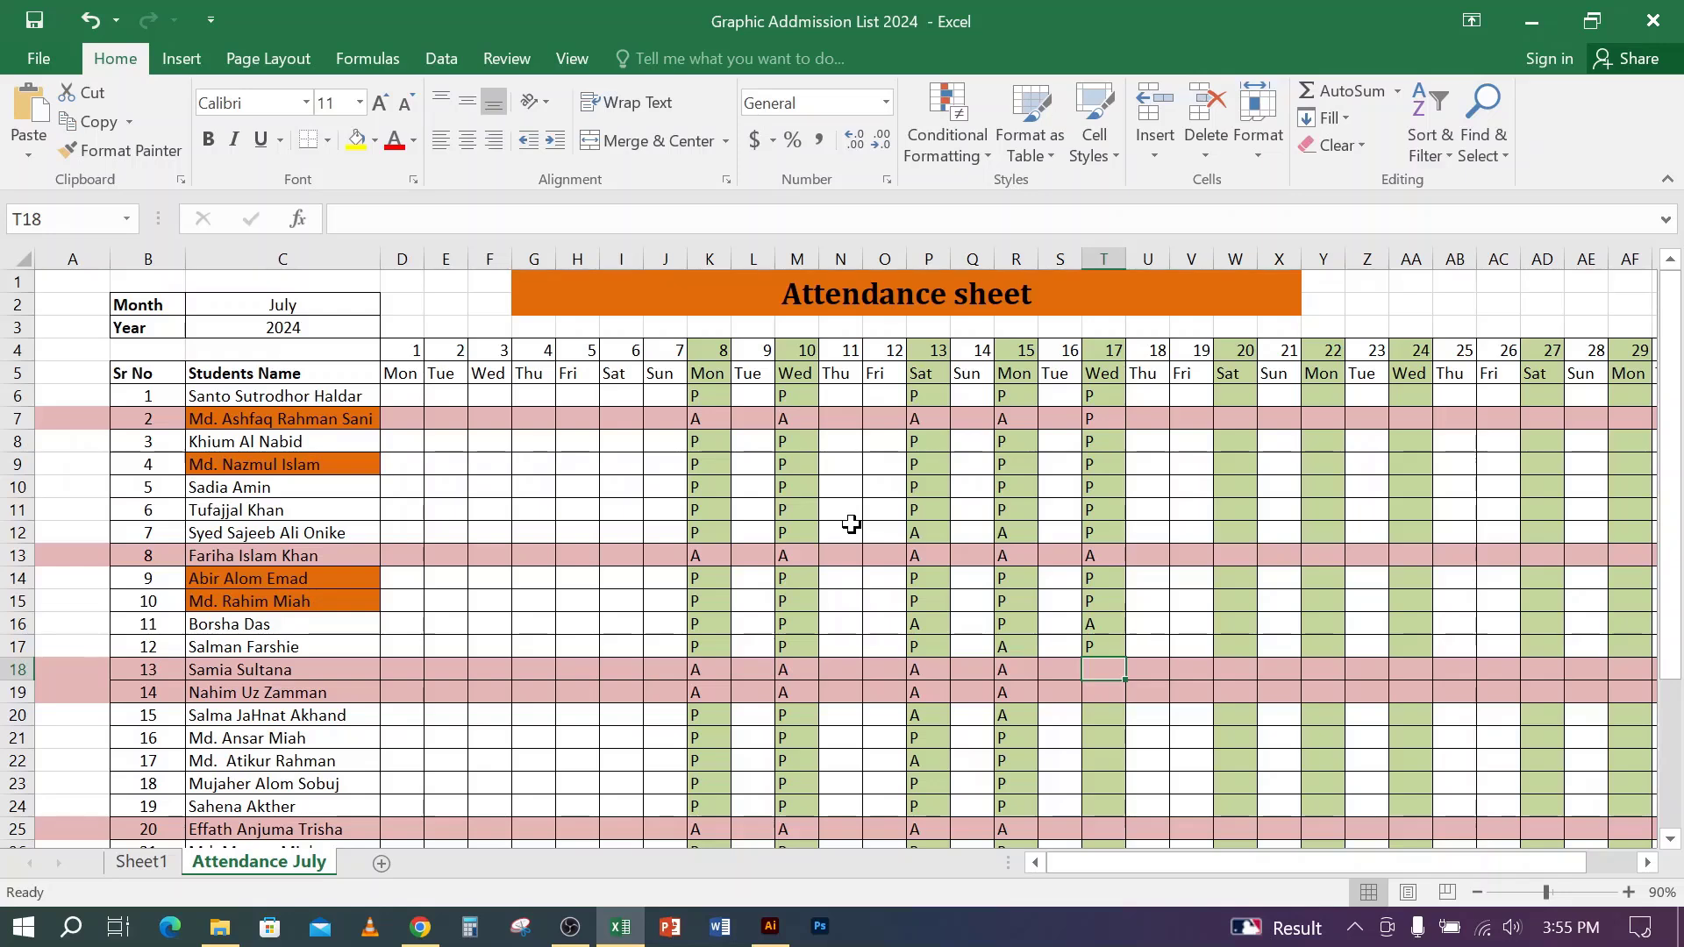
pyautogui.write('A')
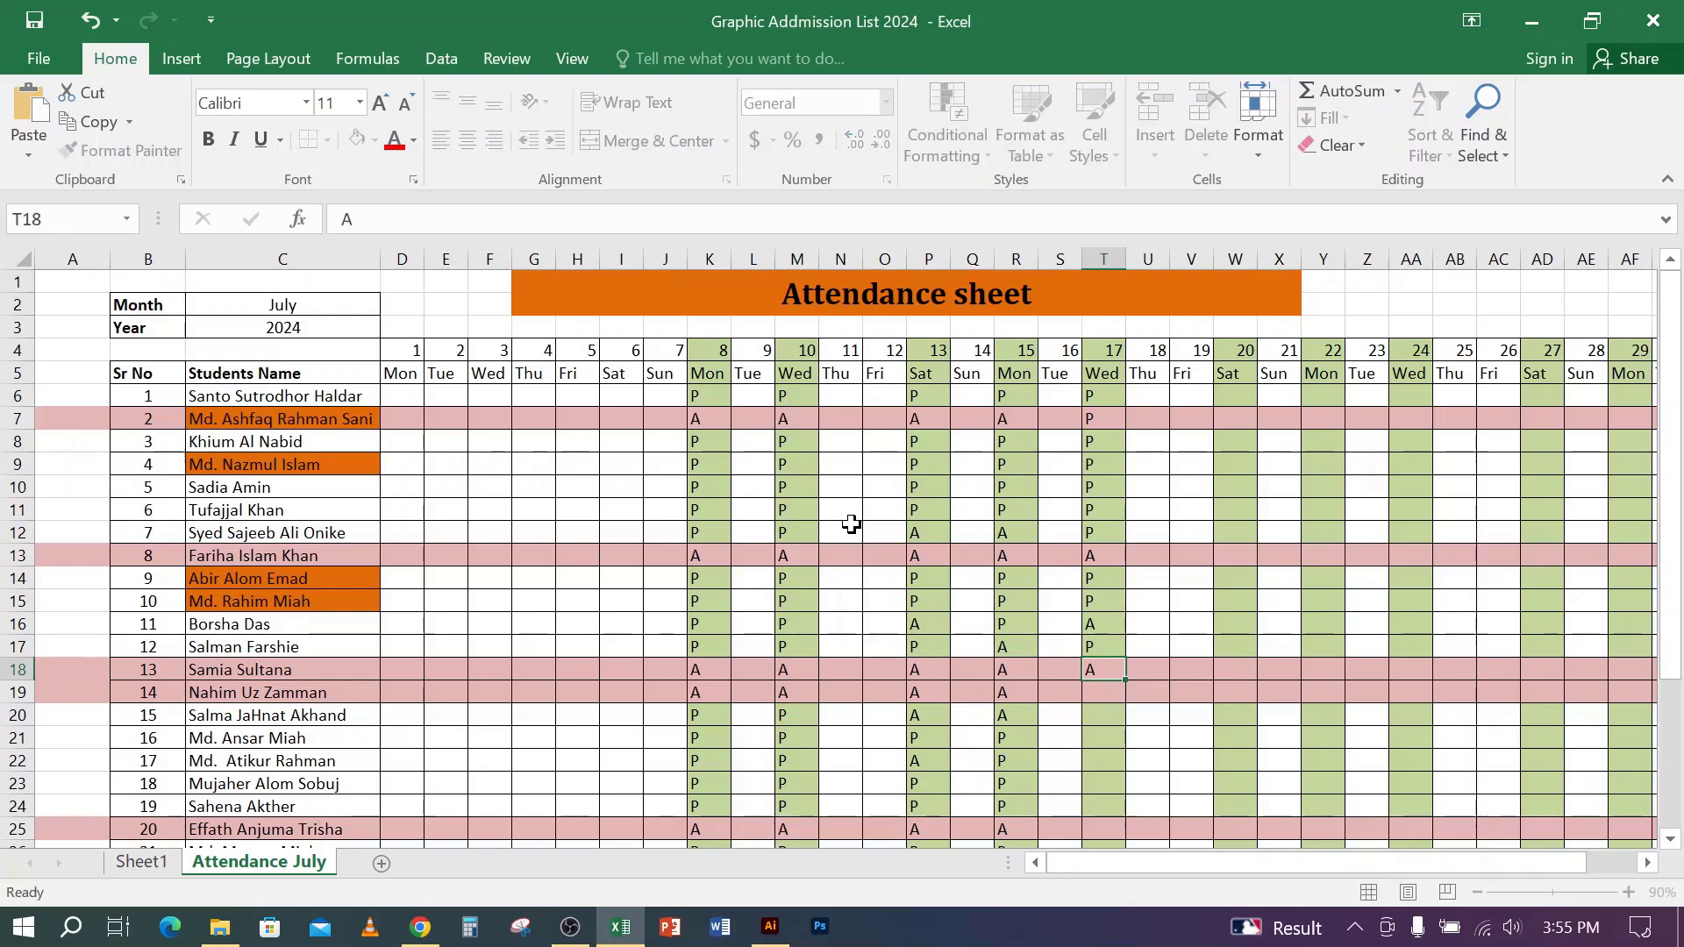
pyautogui.press('Return')
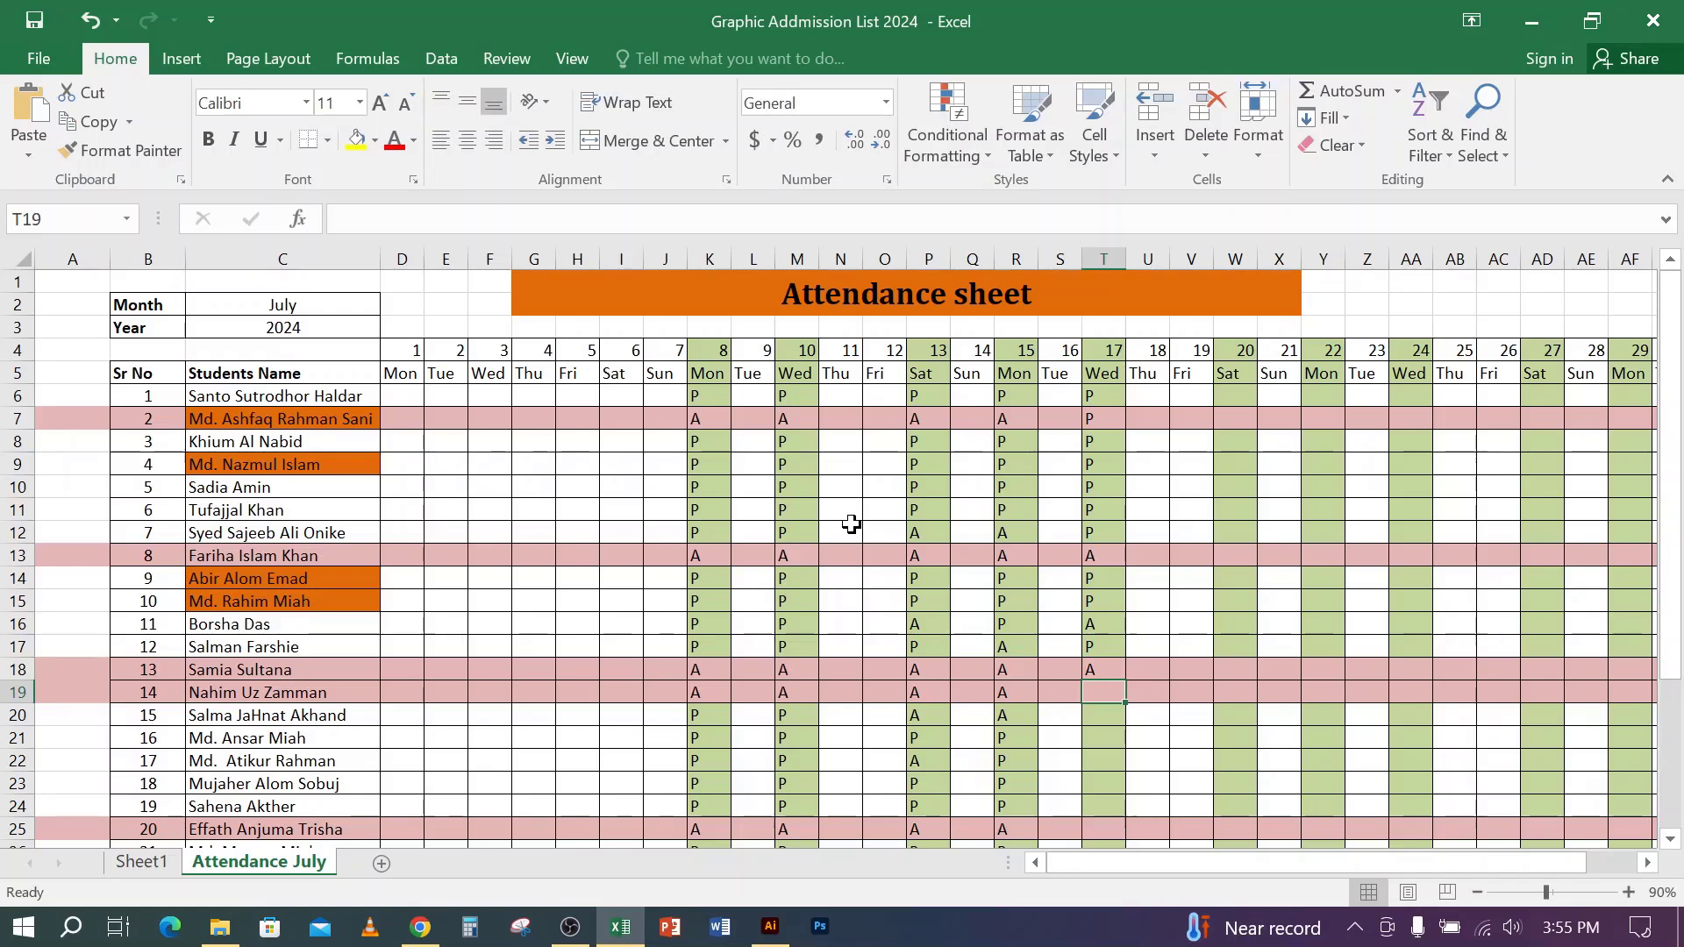
pyautogui.write('A')
pyautogui.press('Return')
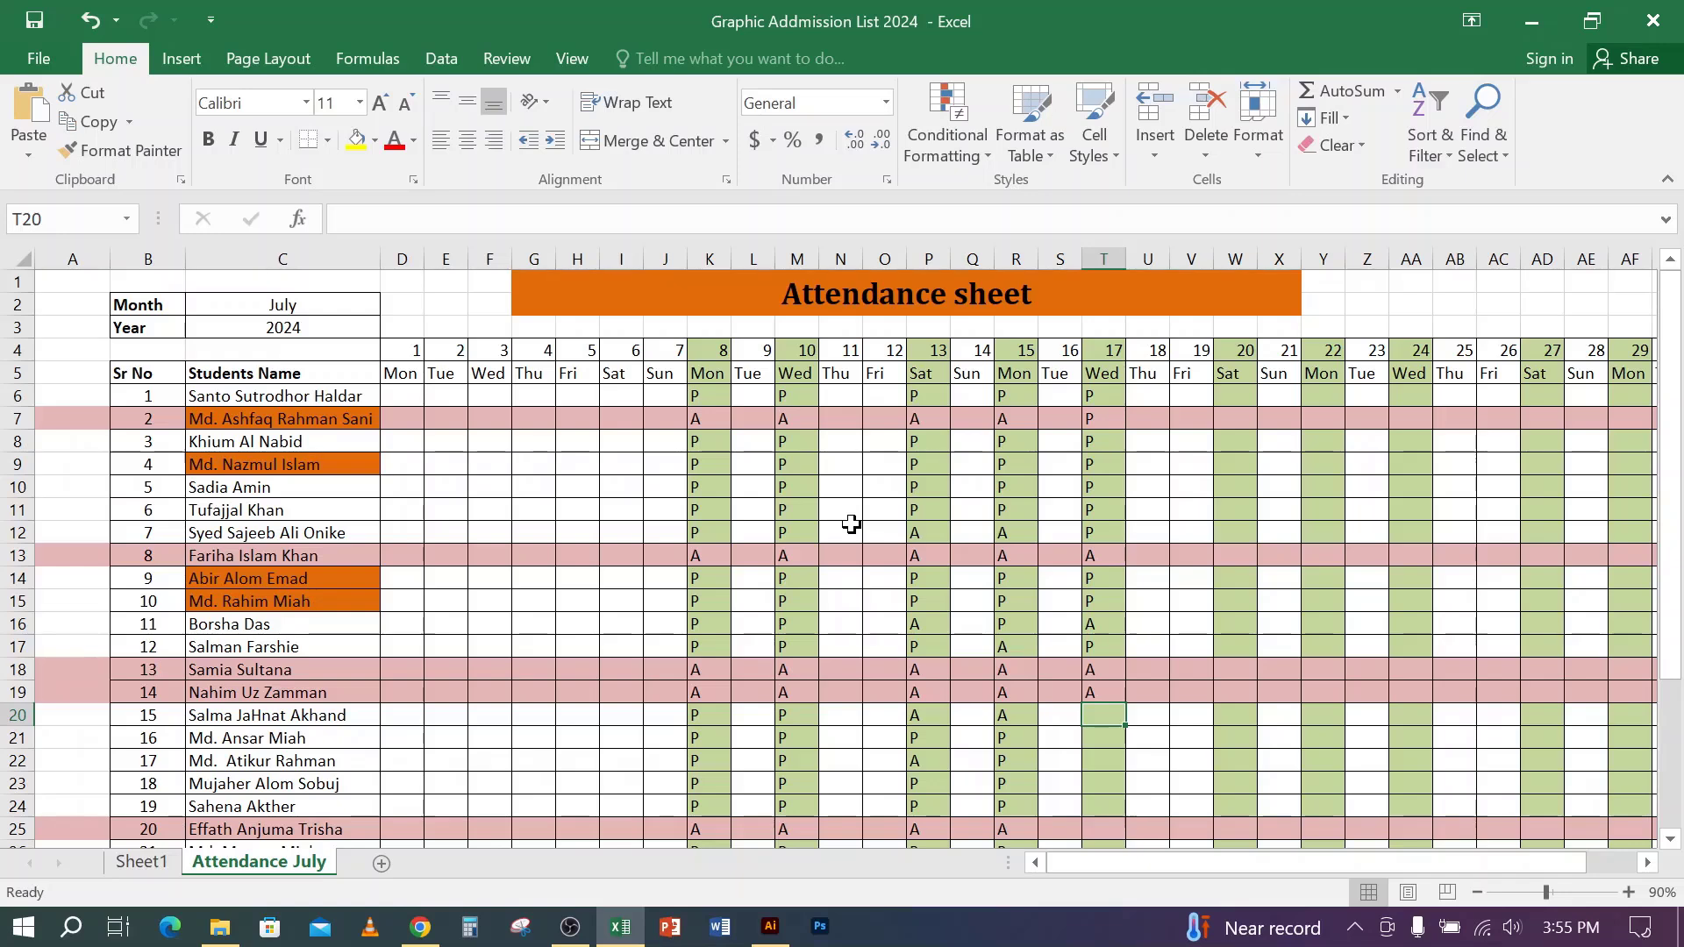
pyautogui.write('A')
pyautogui.press('Return')
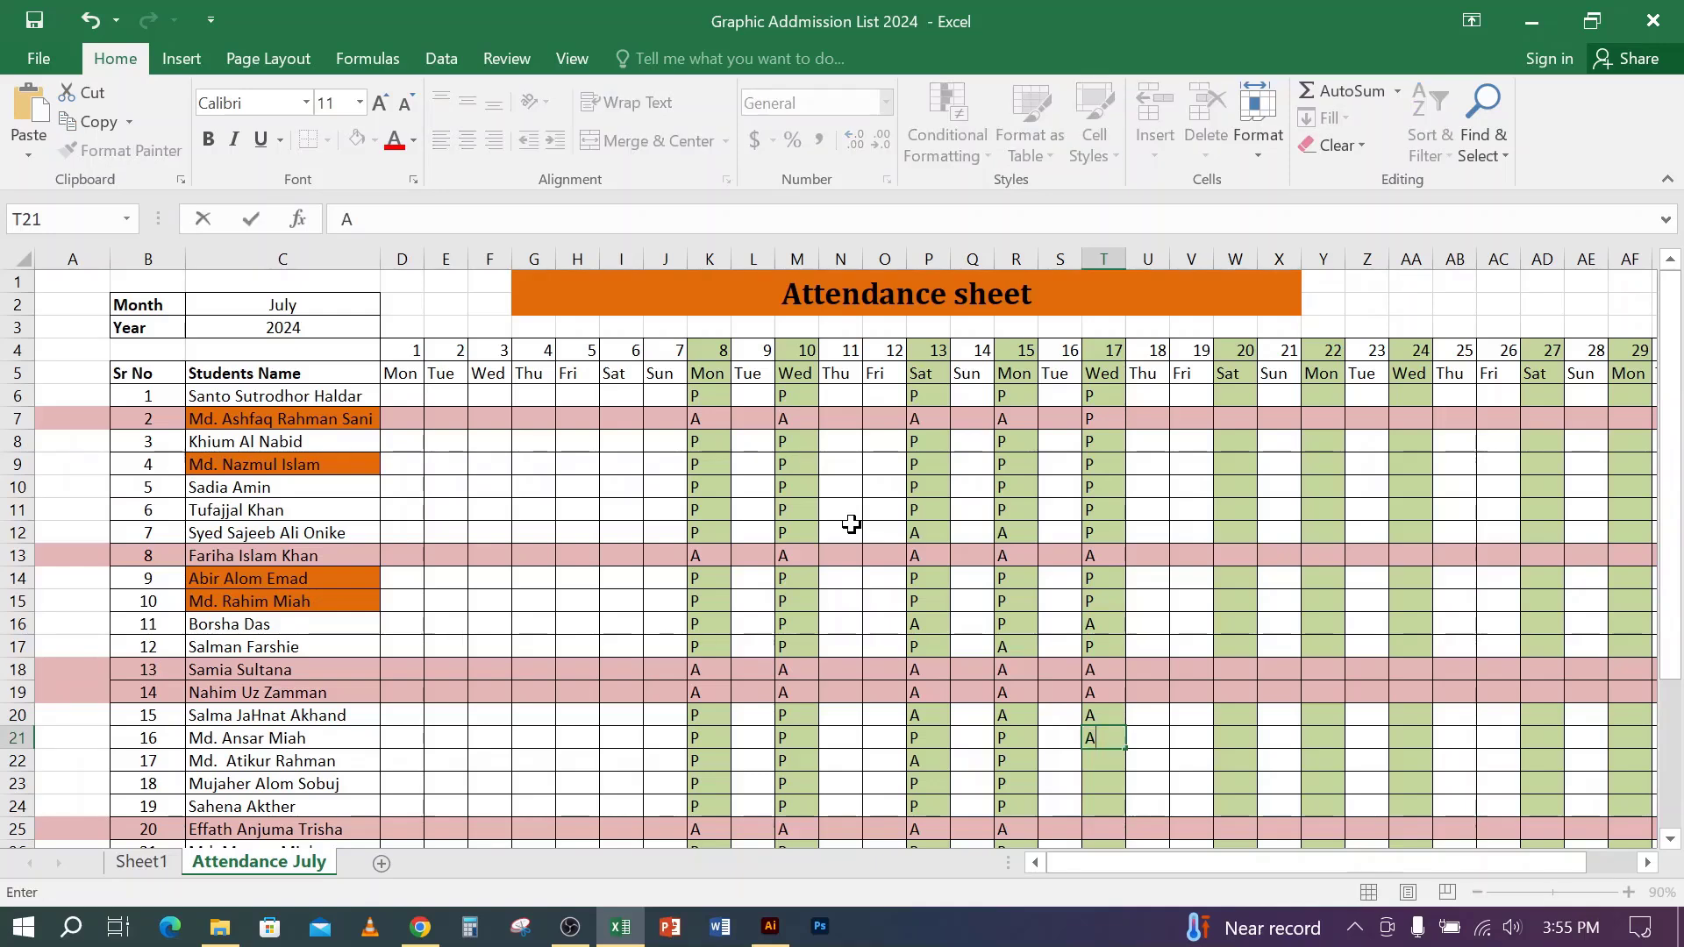
pyautogui.write('A')
pyautogui.press('Return')
pyautogui.press('Up')
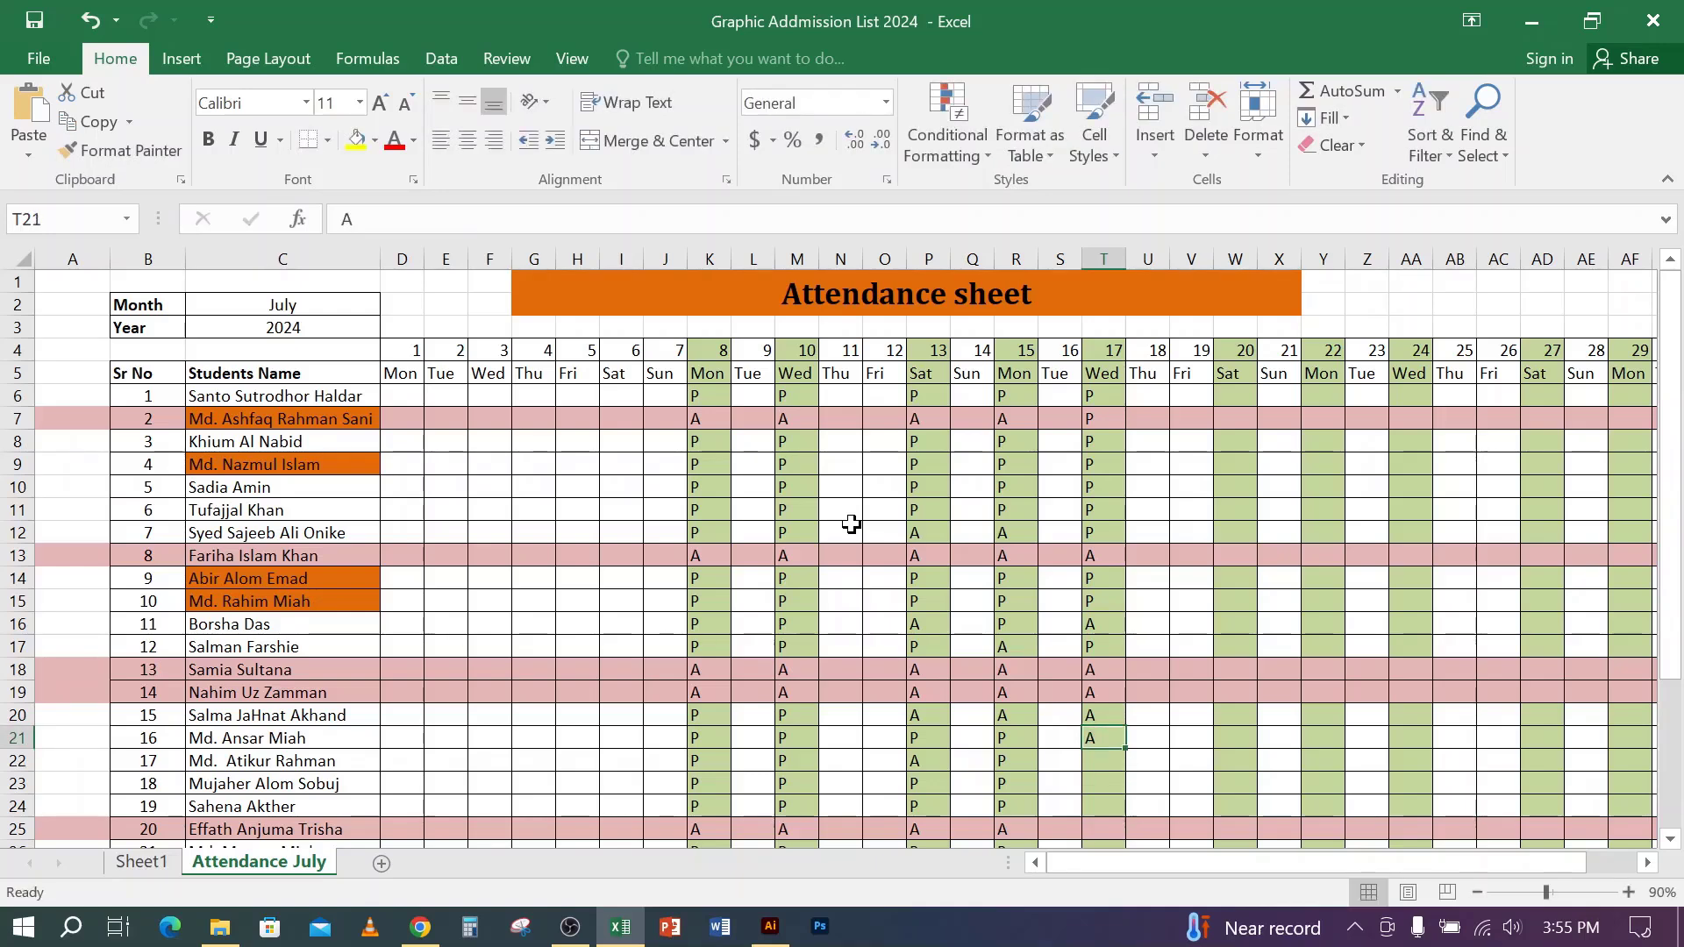
# - For 17 July, enter P for student 16, A for 17, P for 18 and 19, and A for student 20
pyautogui.write('P')
pyautogui.press('Return')
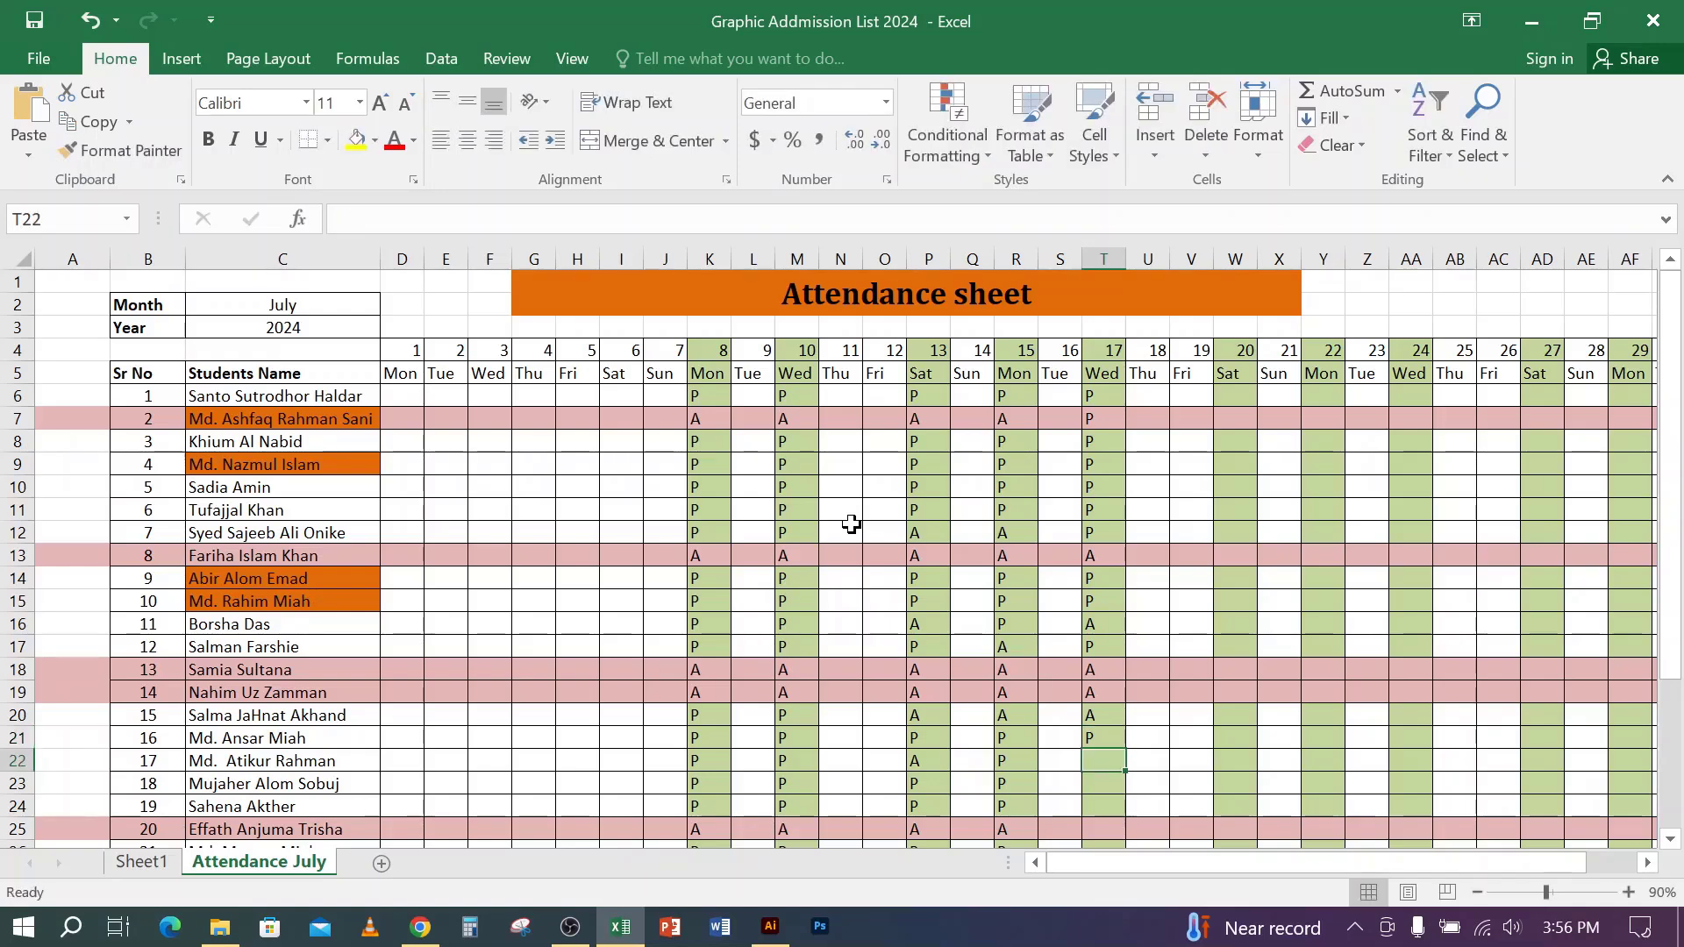
pyautogui.write('A')
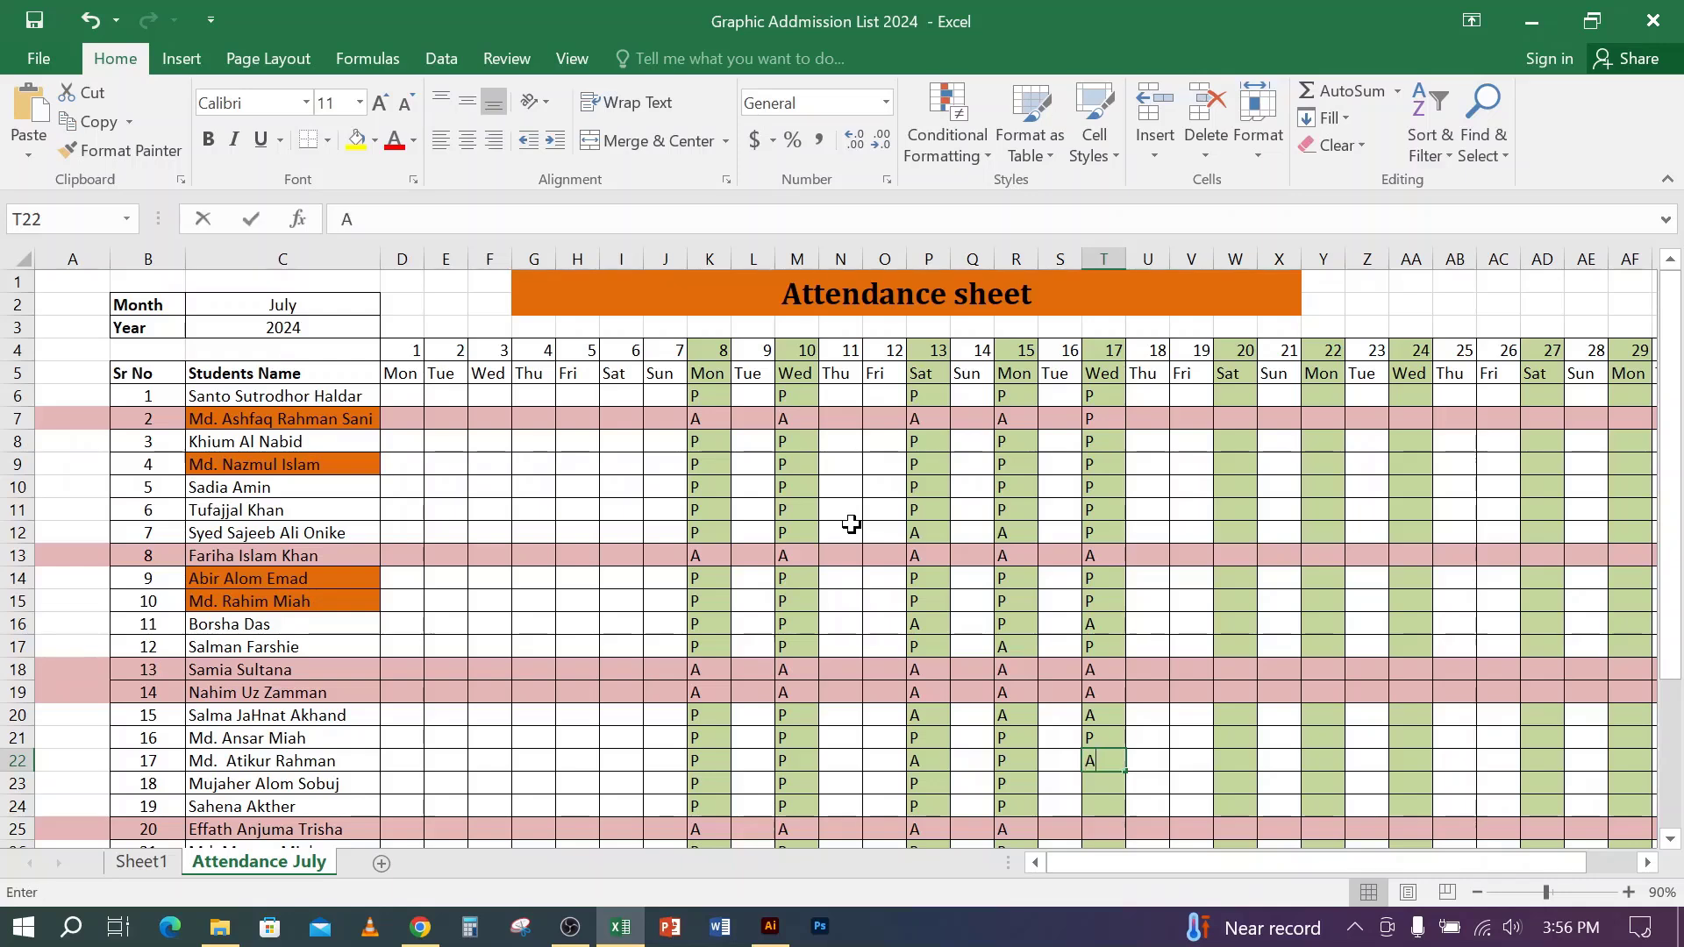
pyautogui.press('Return')
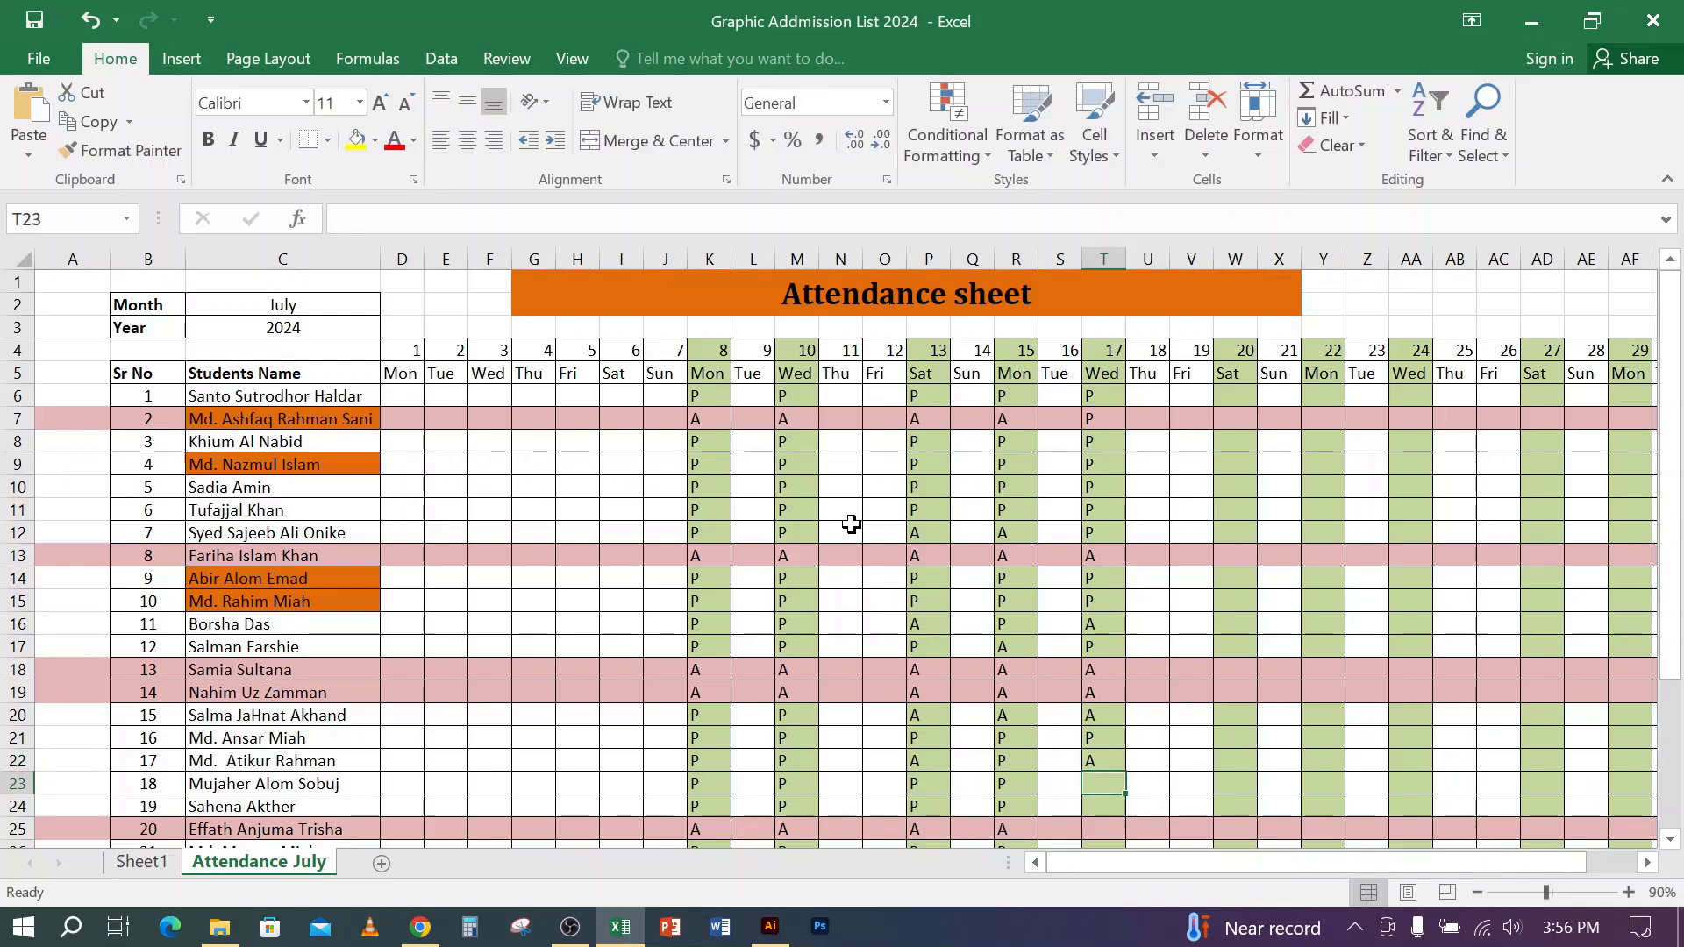
pyautogui.write('P')
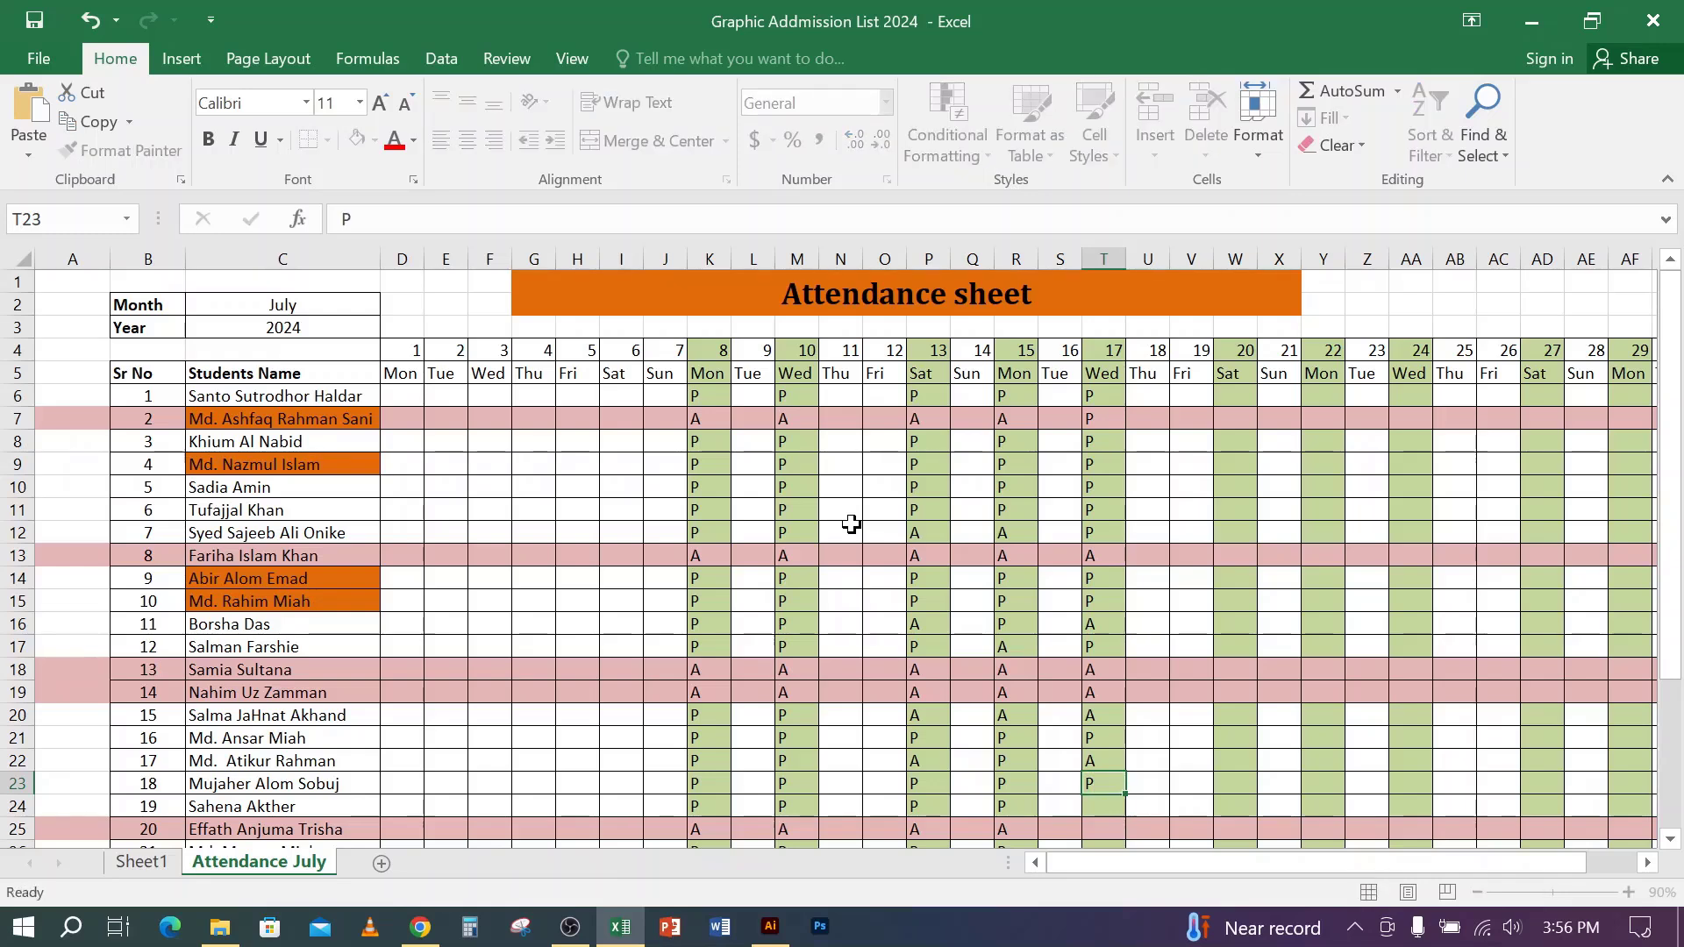
pyautogui.press('Return')
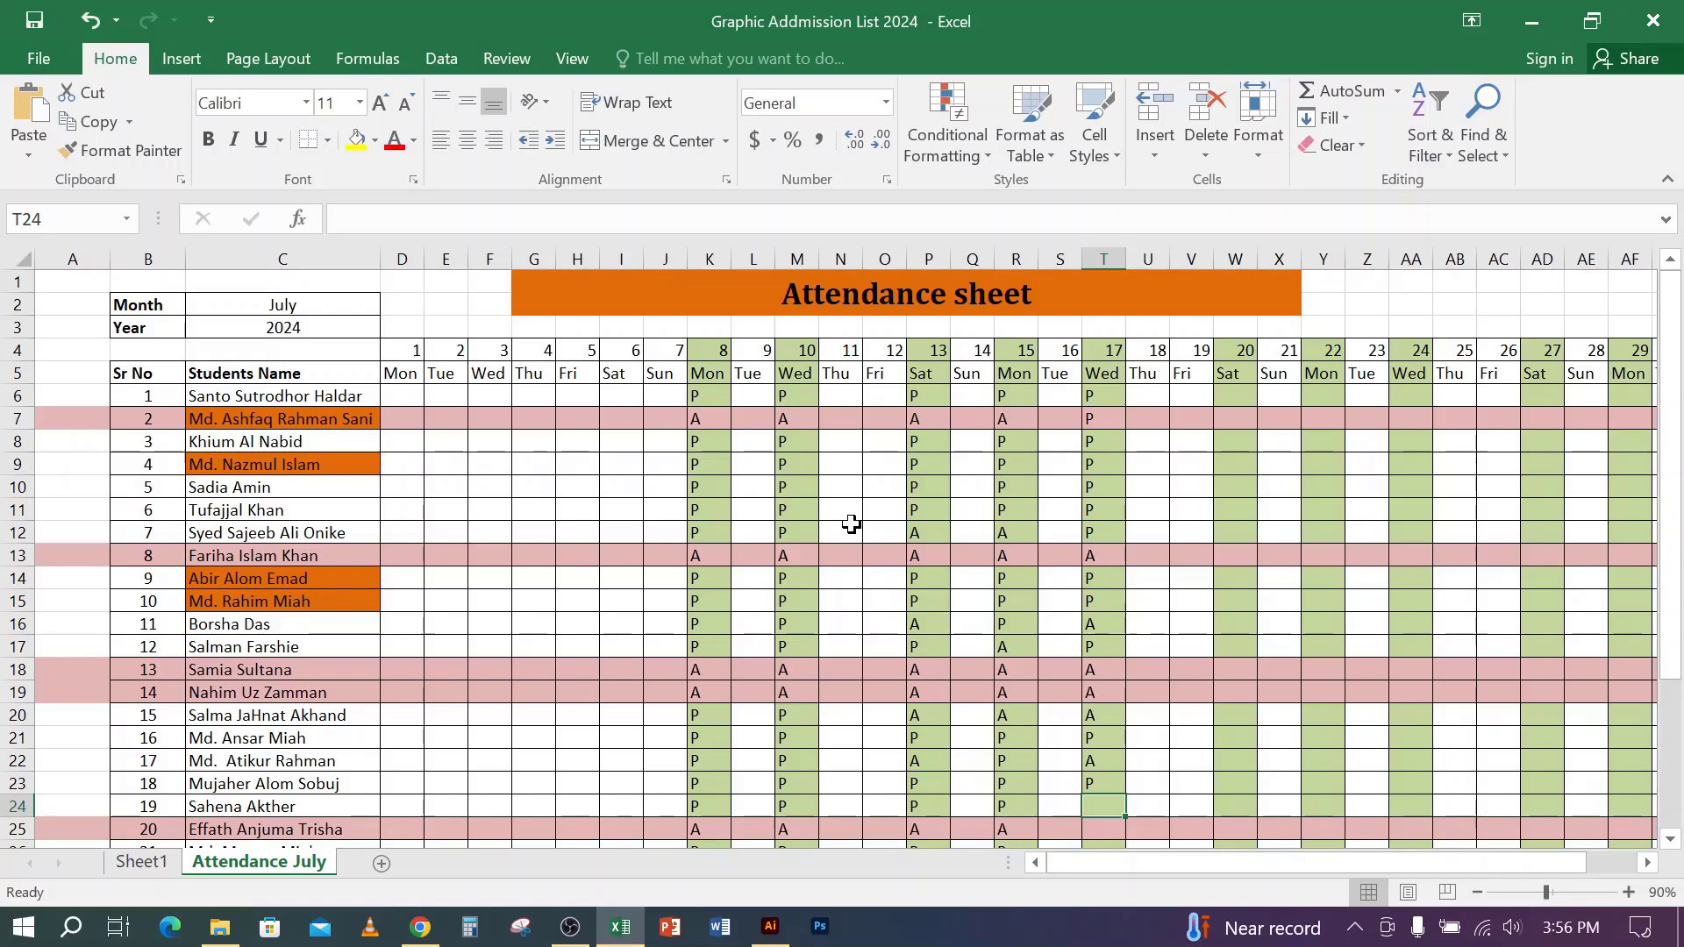
pyautogui.write('P')
pyautogui.press('Return')
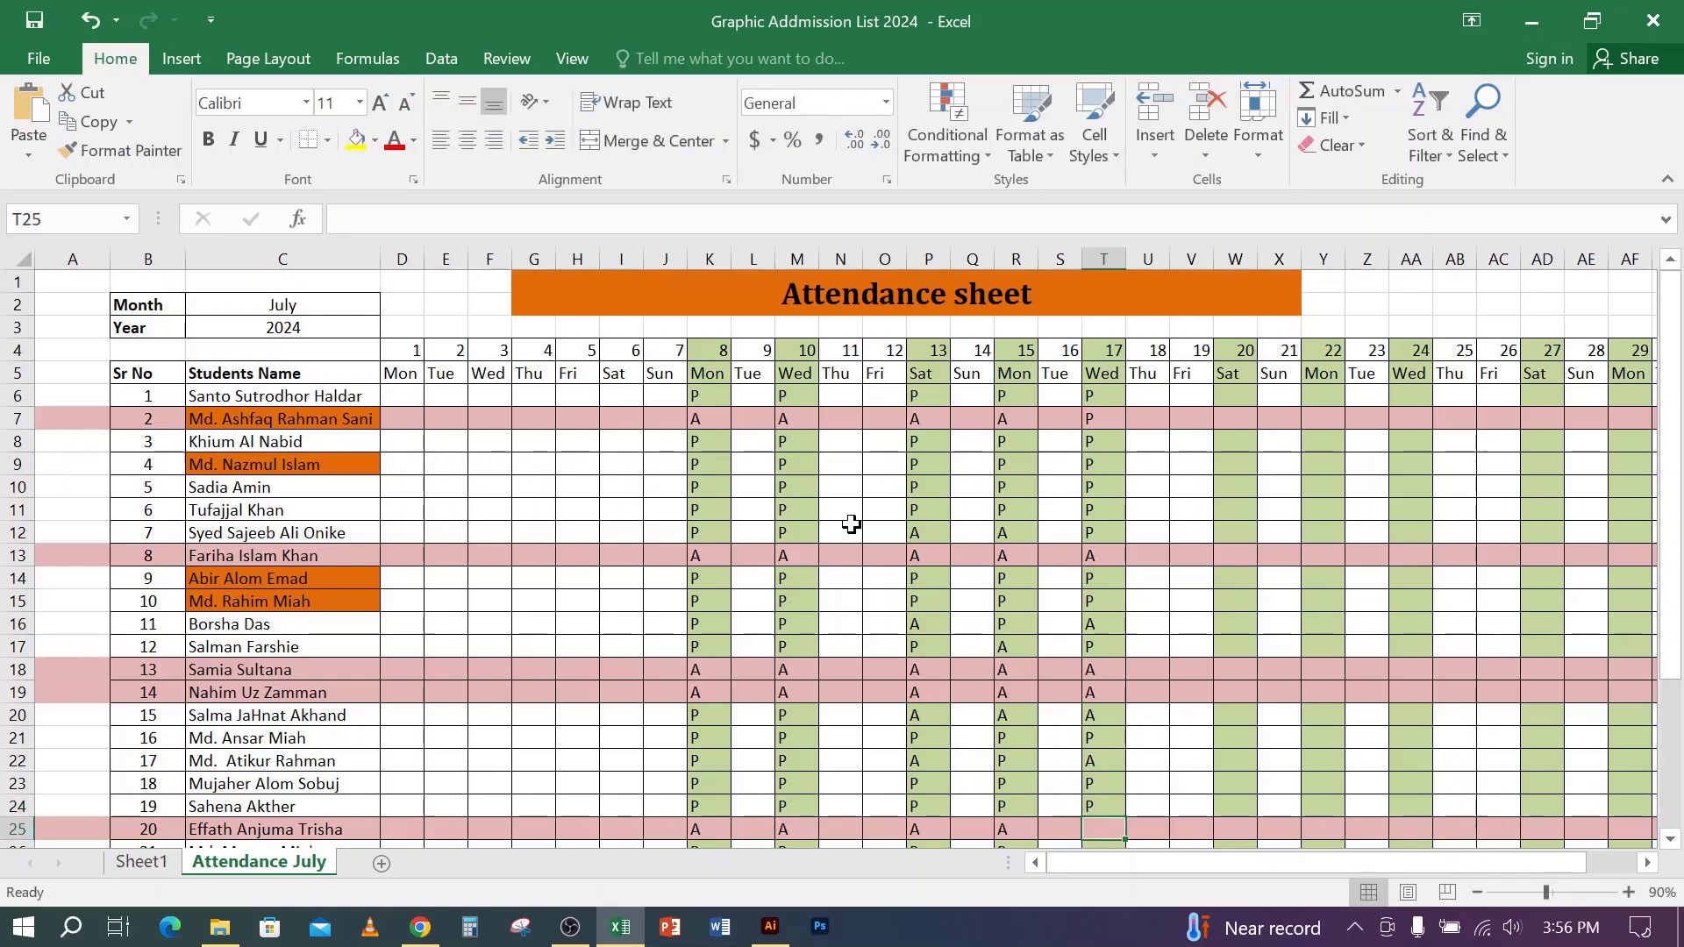
pyautogui.write('A')
pyautogui.press('Return')
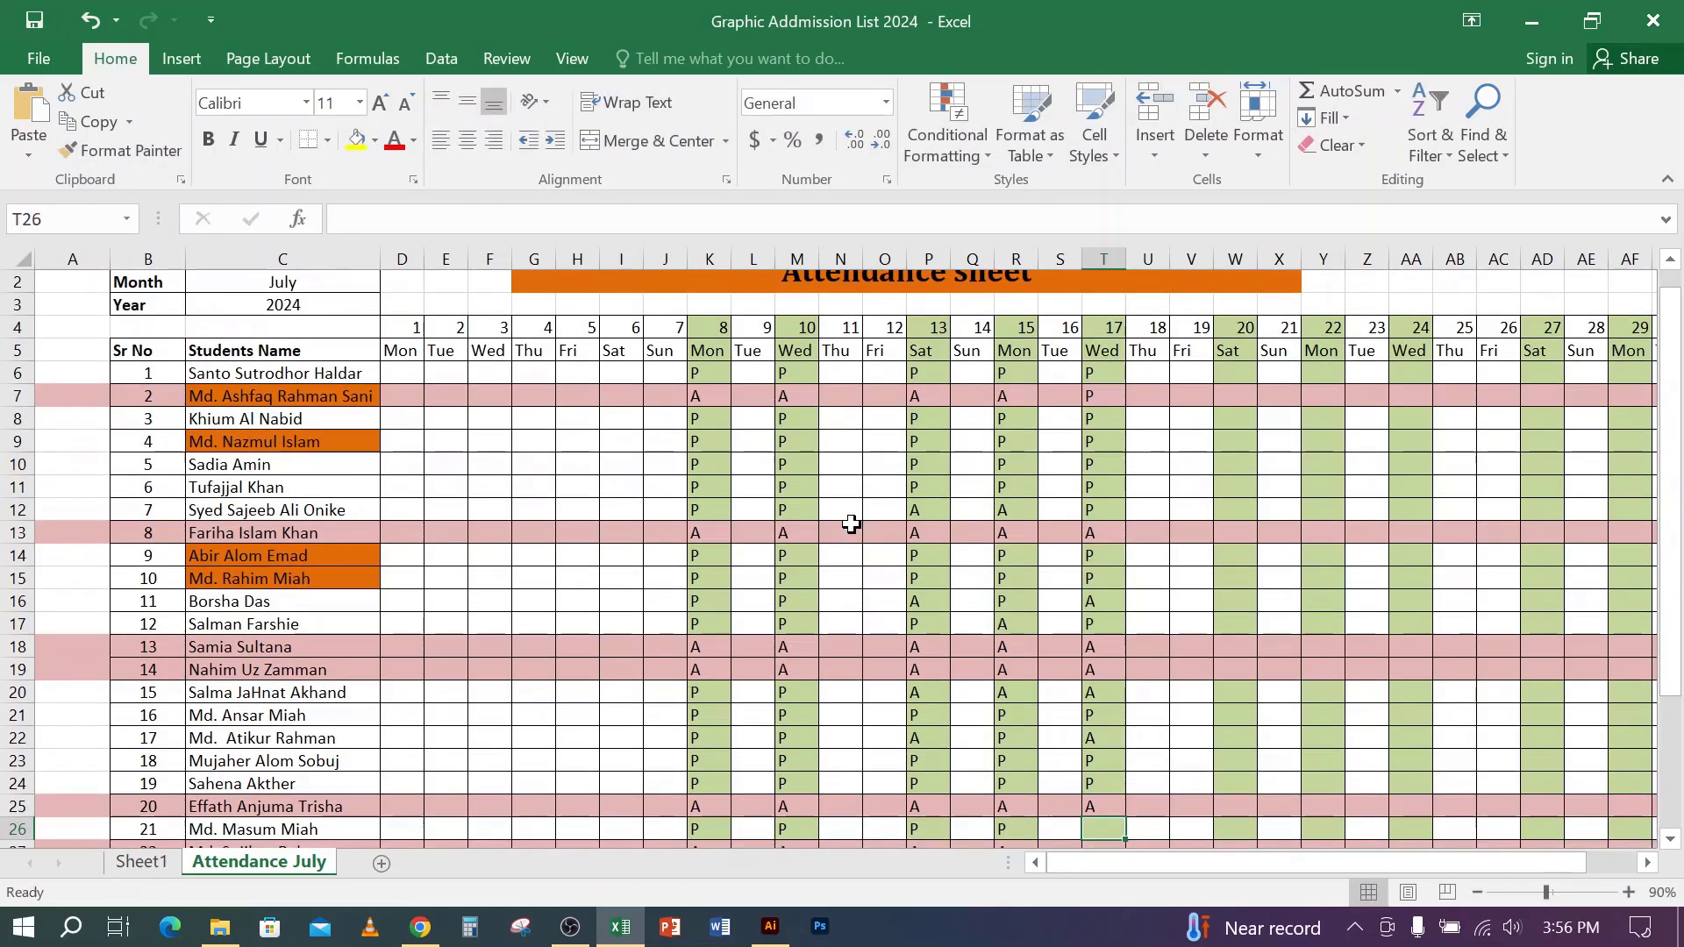
# - For 17 July, enter P for student 21, A for students 22 and 23, and P for student 24
pyautogui.write('P')
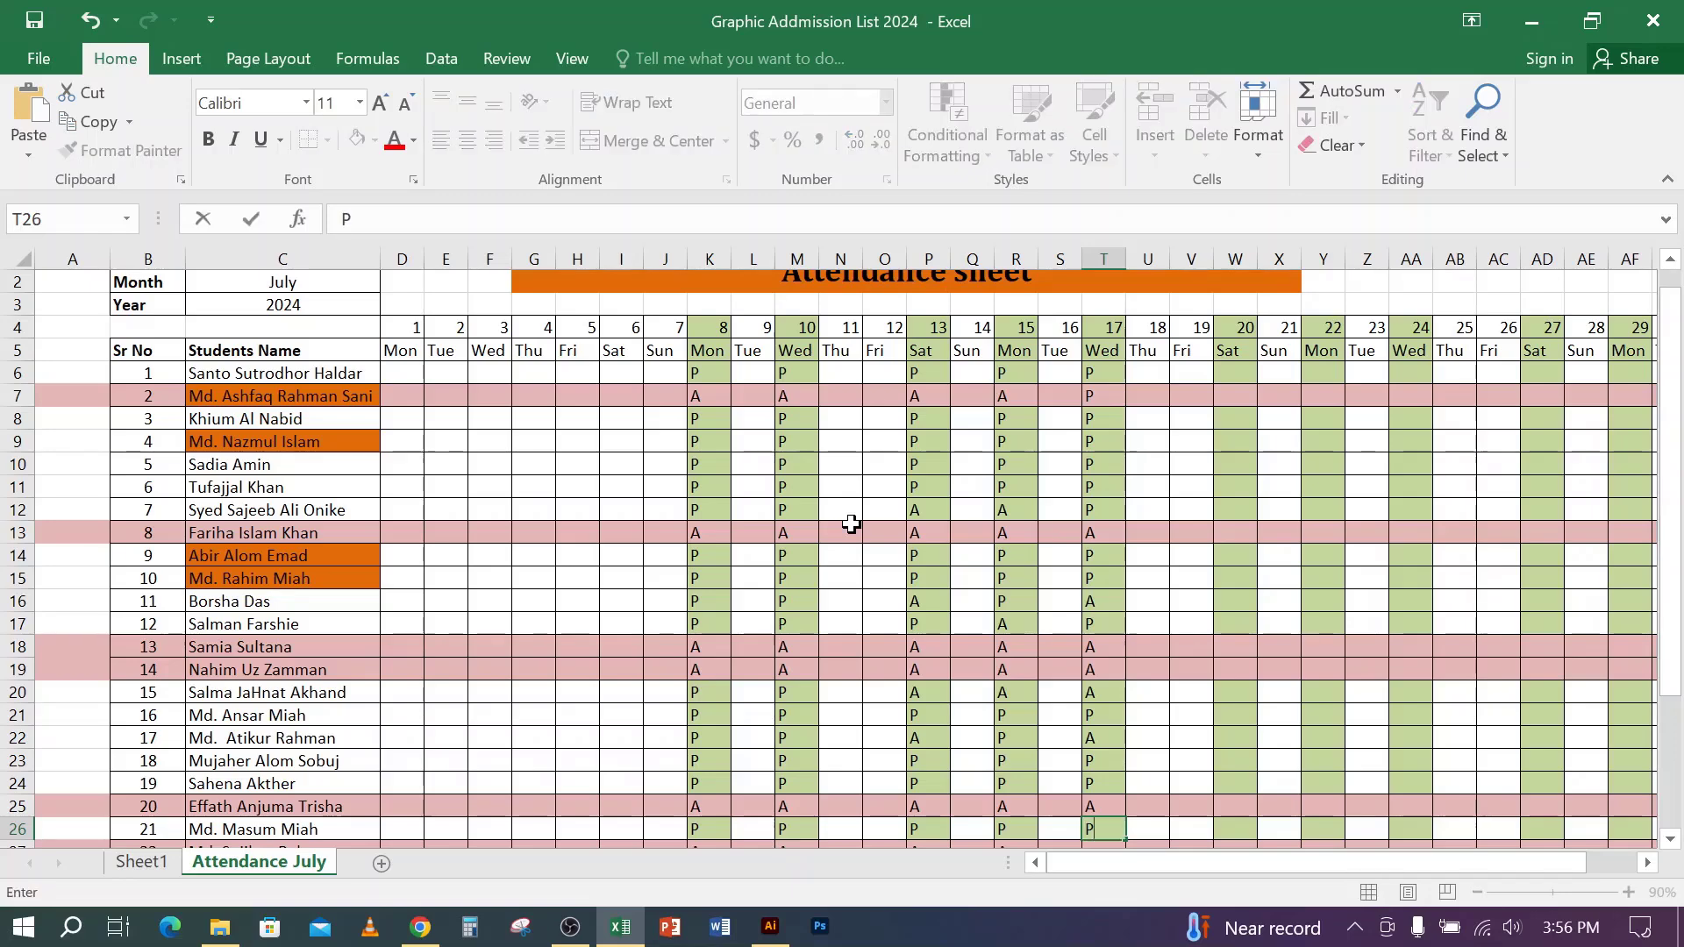
pyautogui.press('Return')
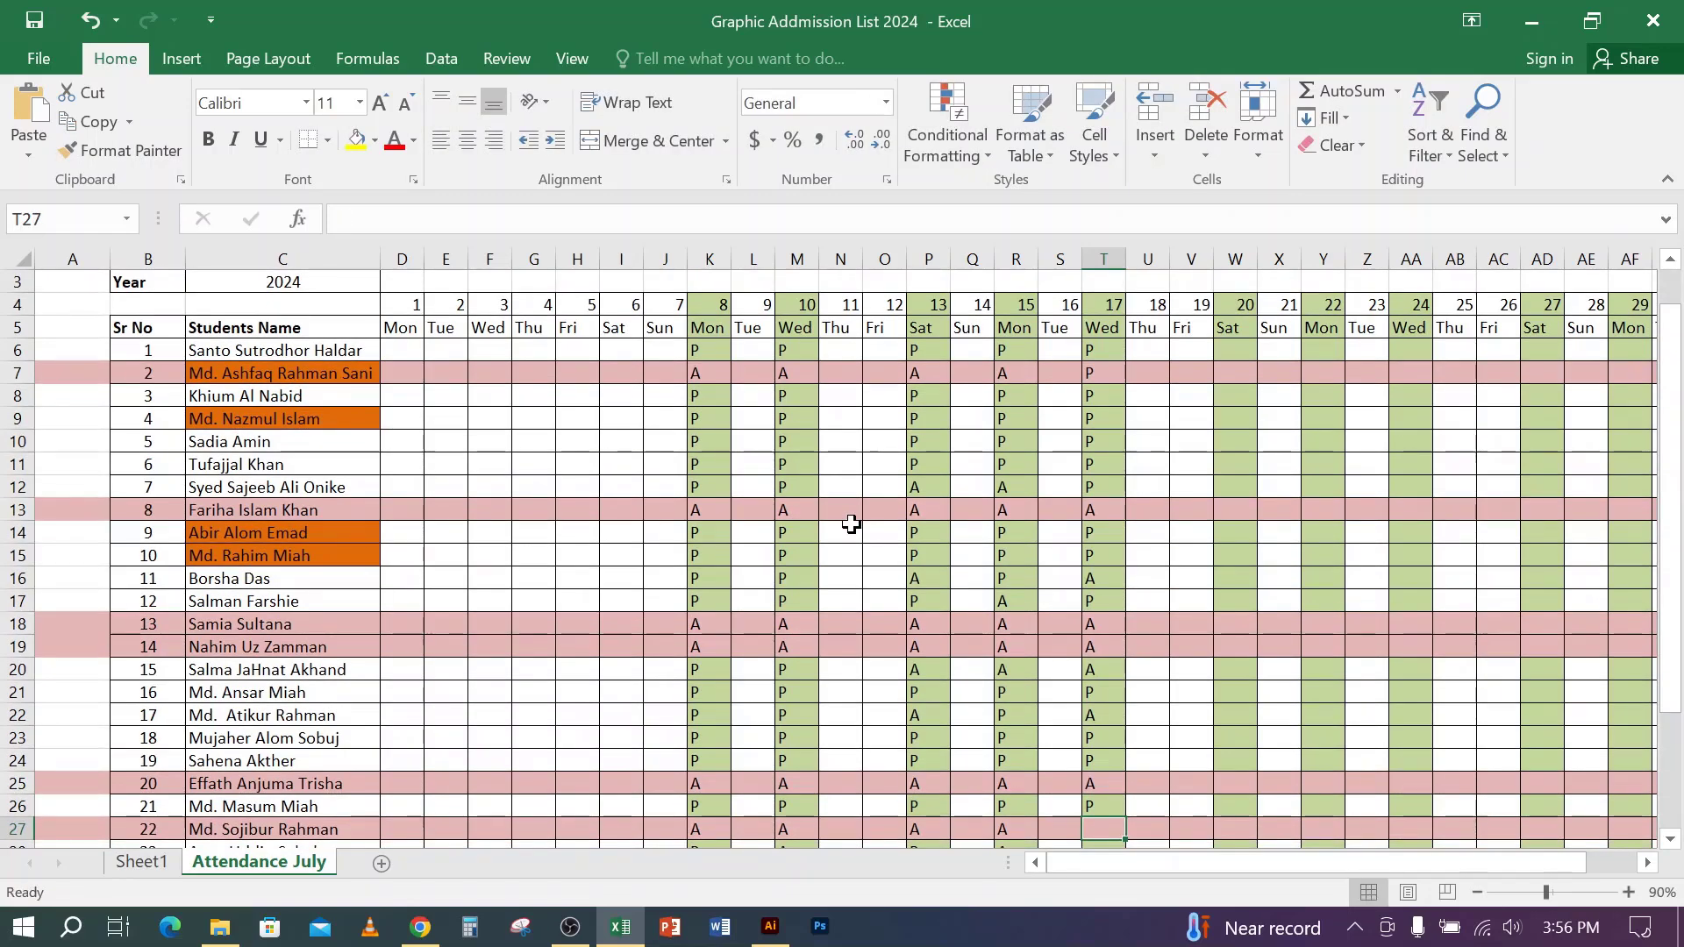
pyautogui.write('A')
pyautogui.press('Return')
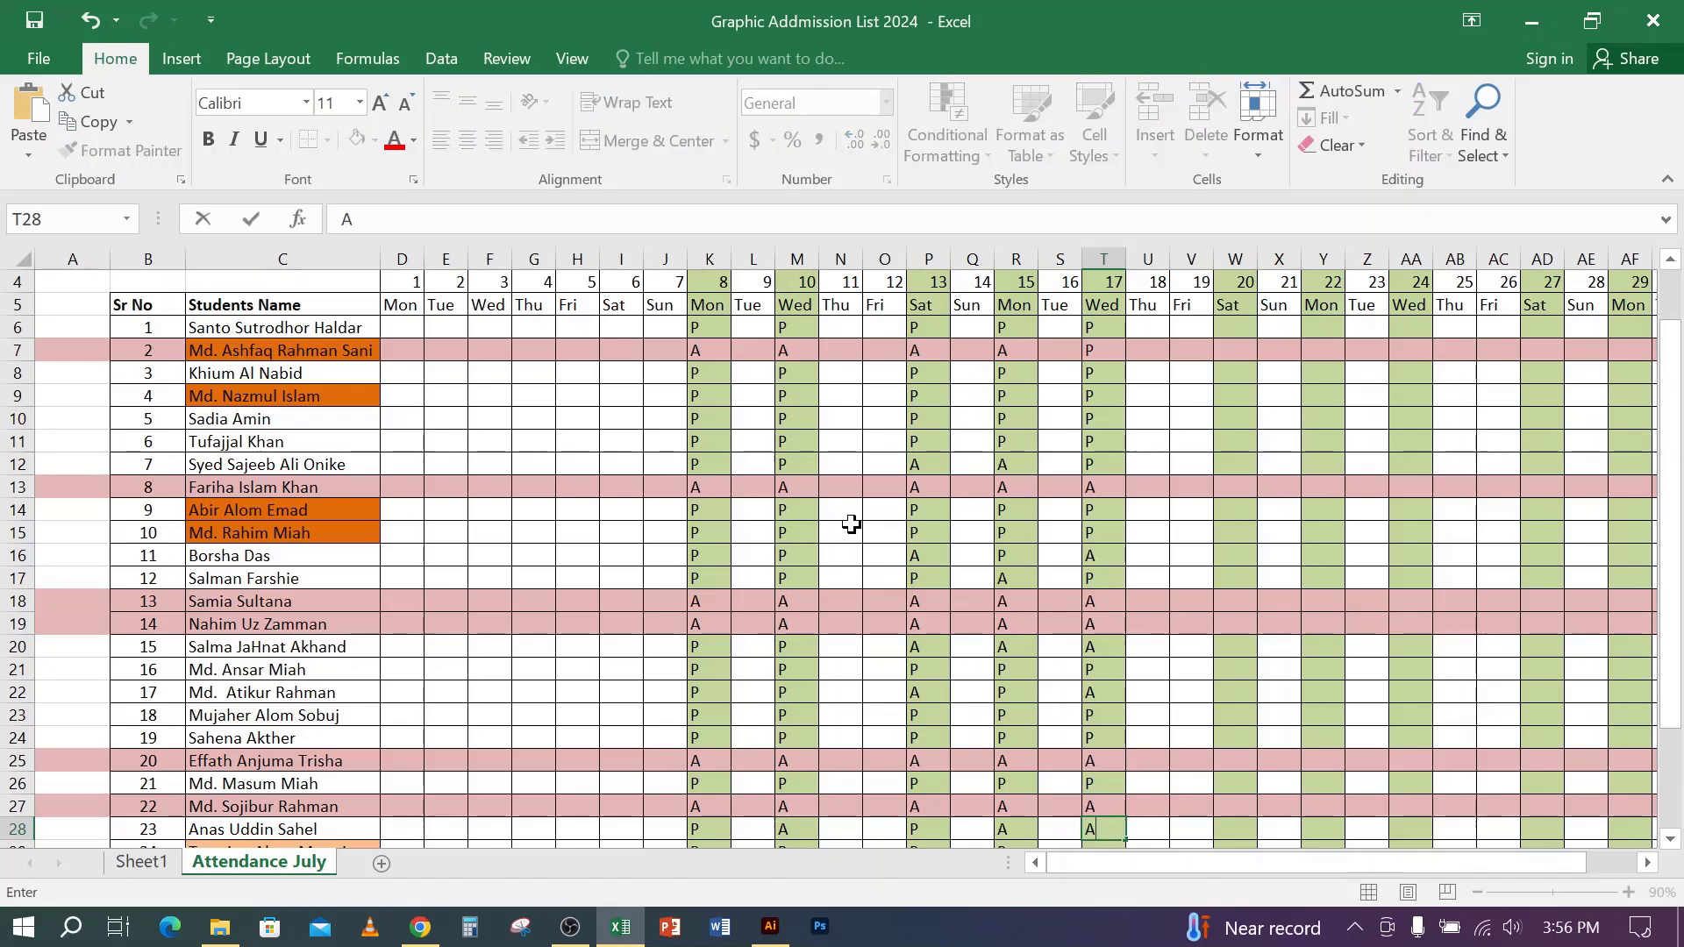
pyautogui.write('A')
pyautogui.press('Return')
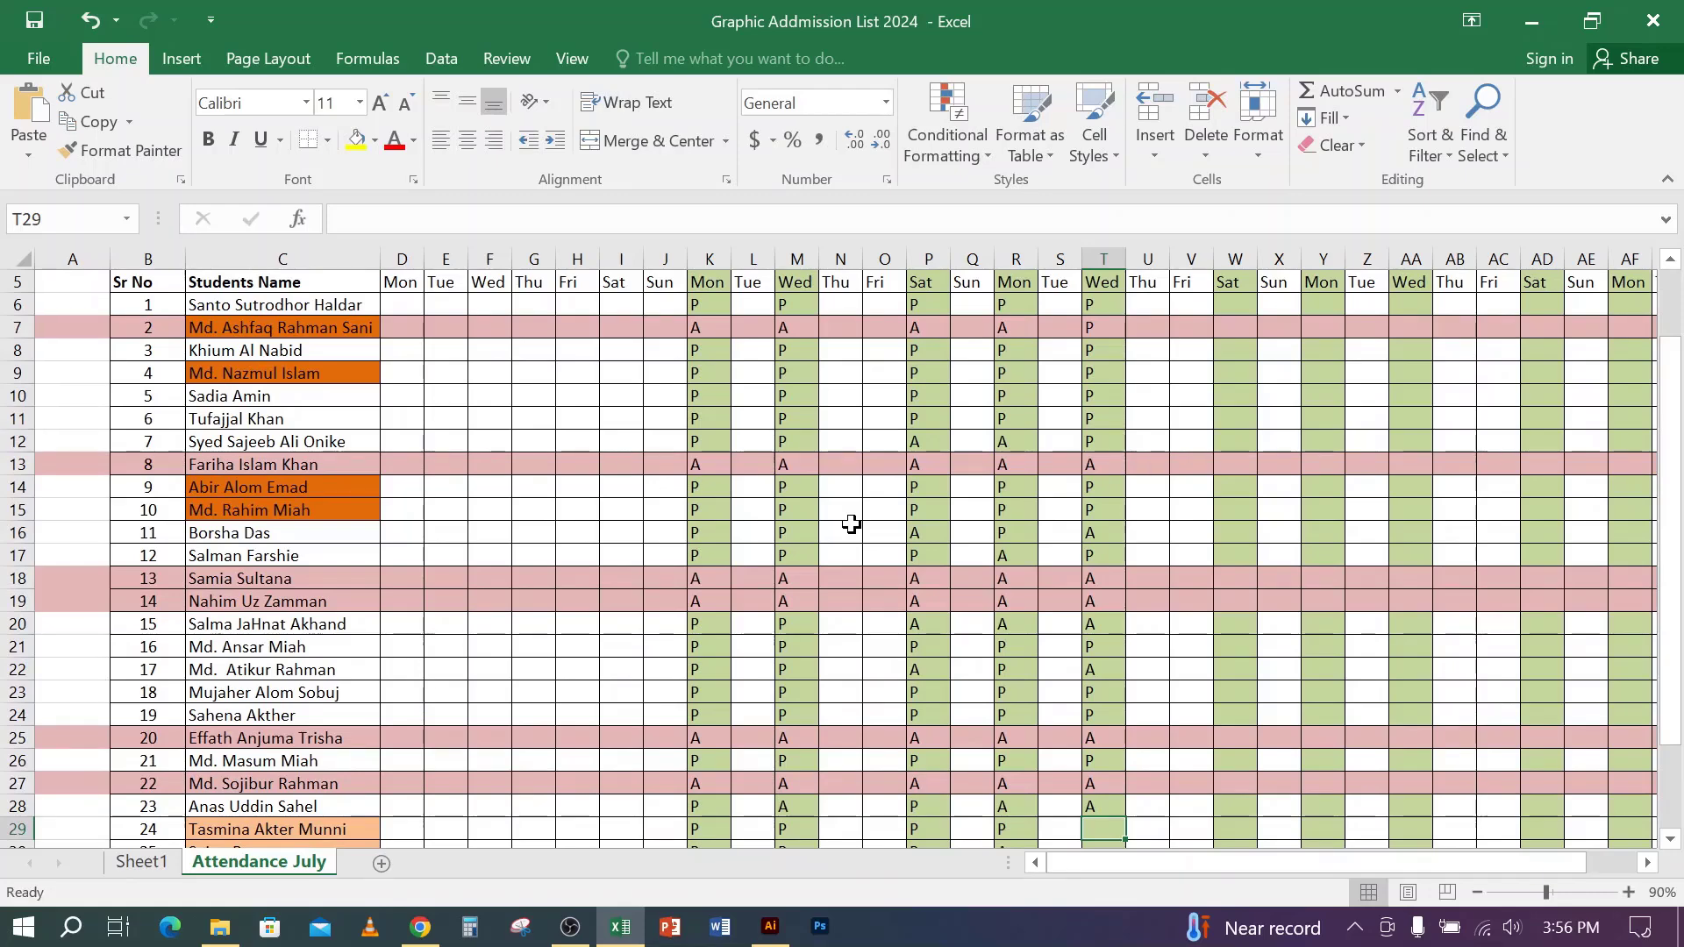
pyautogui.write('P')
pyautogui.press('Return')
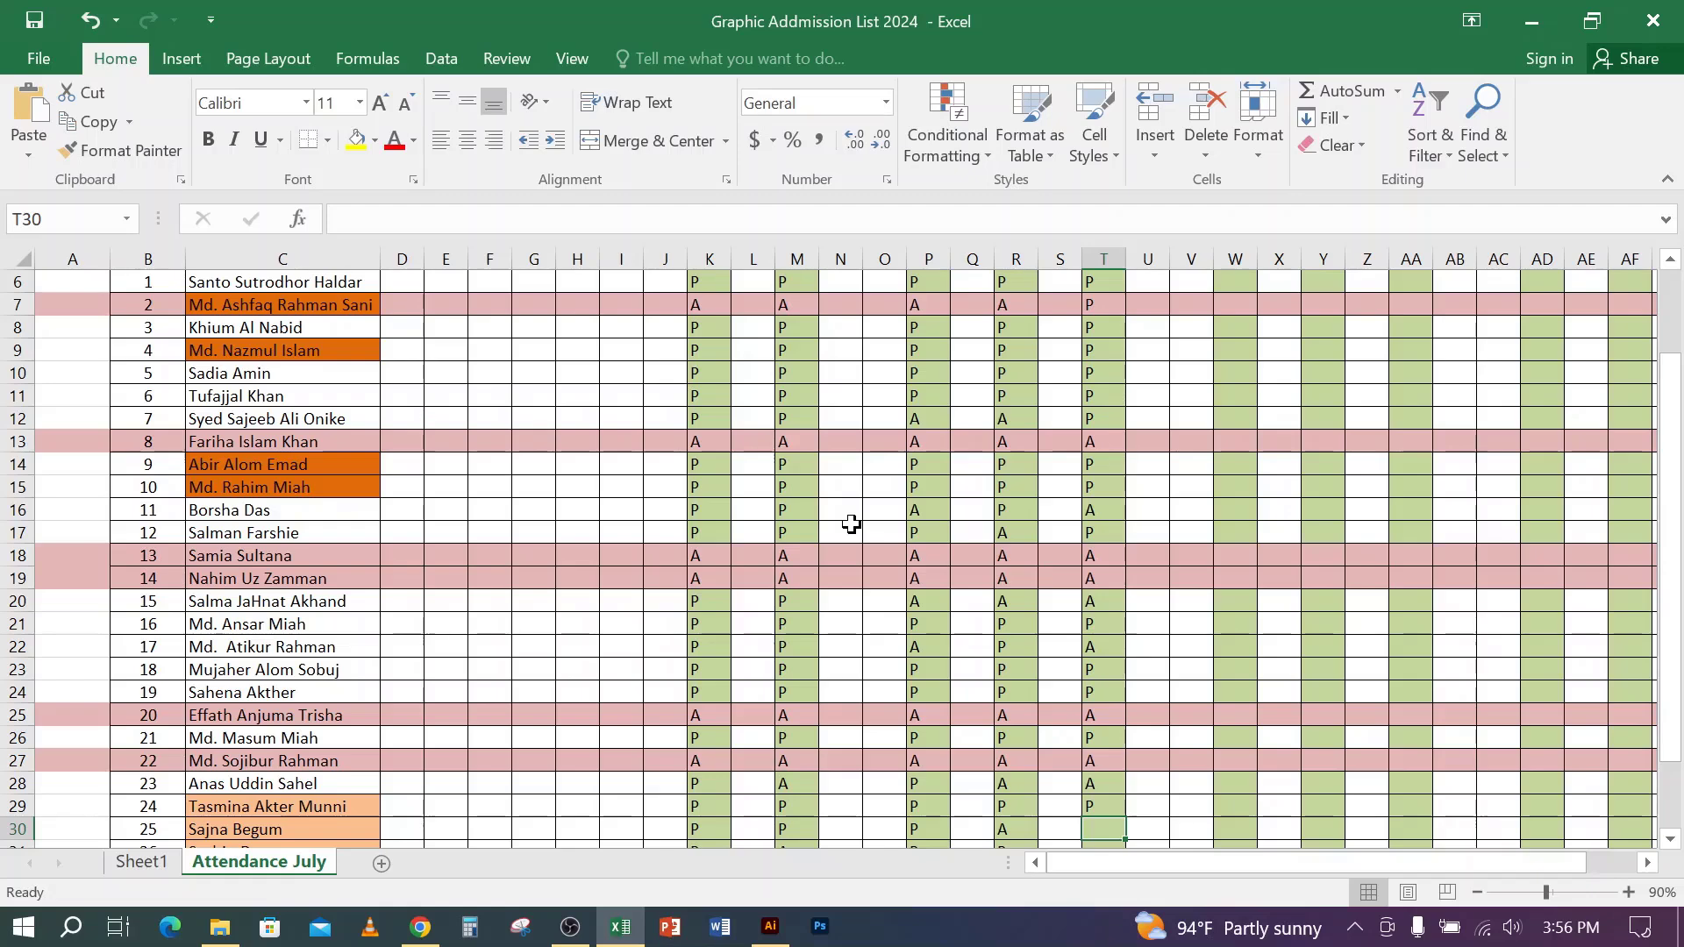
# - For 17 July, enter A for student 25, P for 26, A for 27, and P for student 28
pyautogui.write('A')
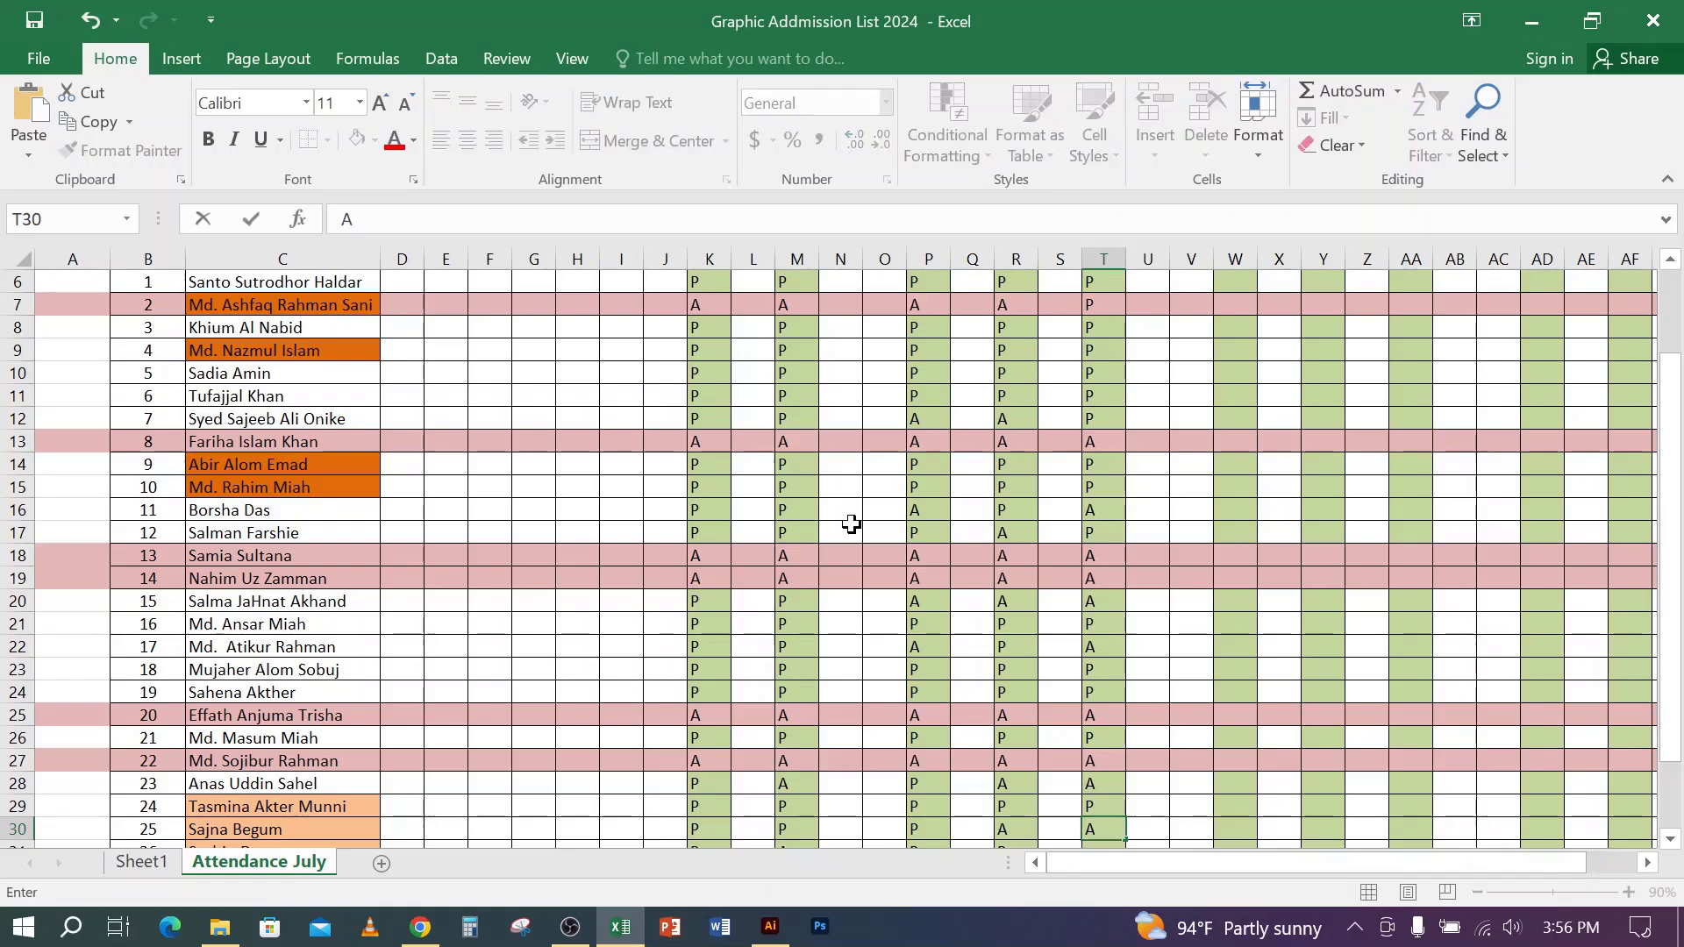
pyautogui.press('Return')
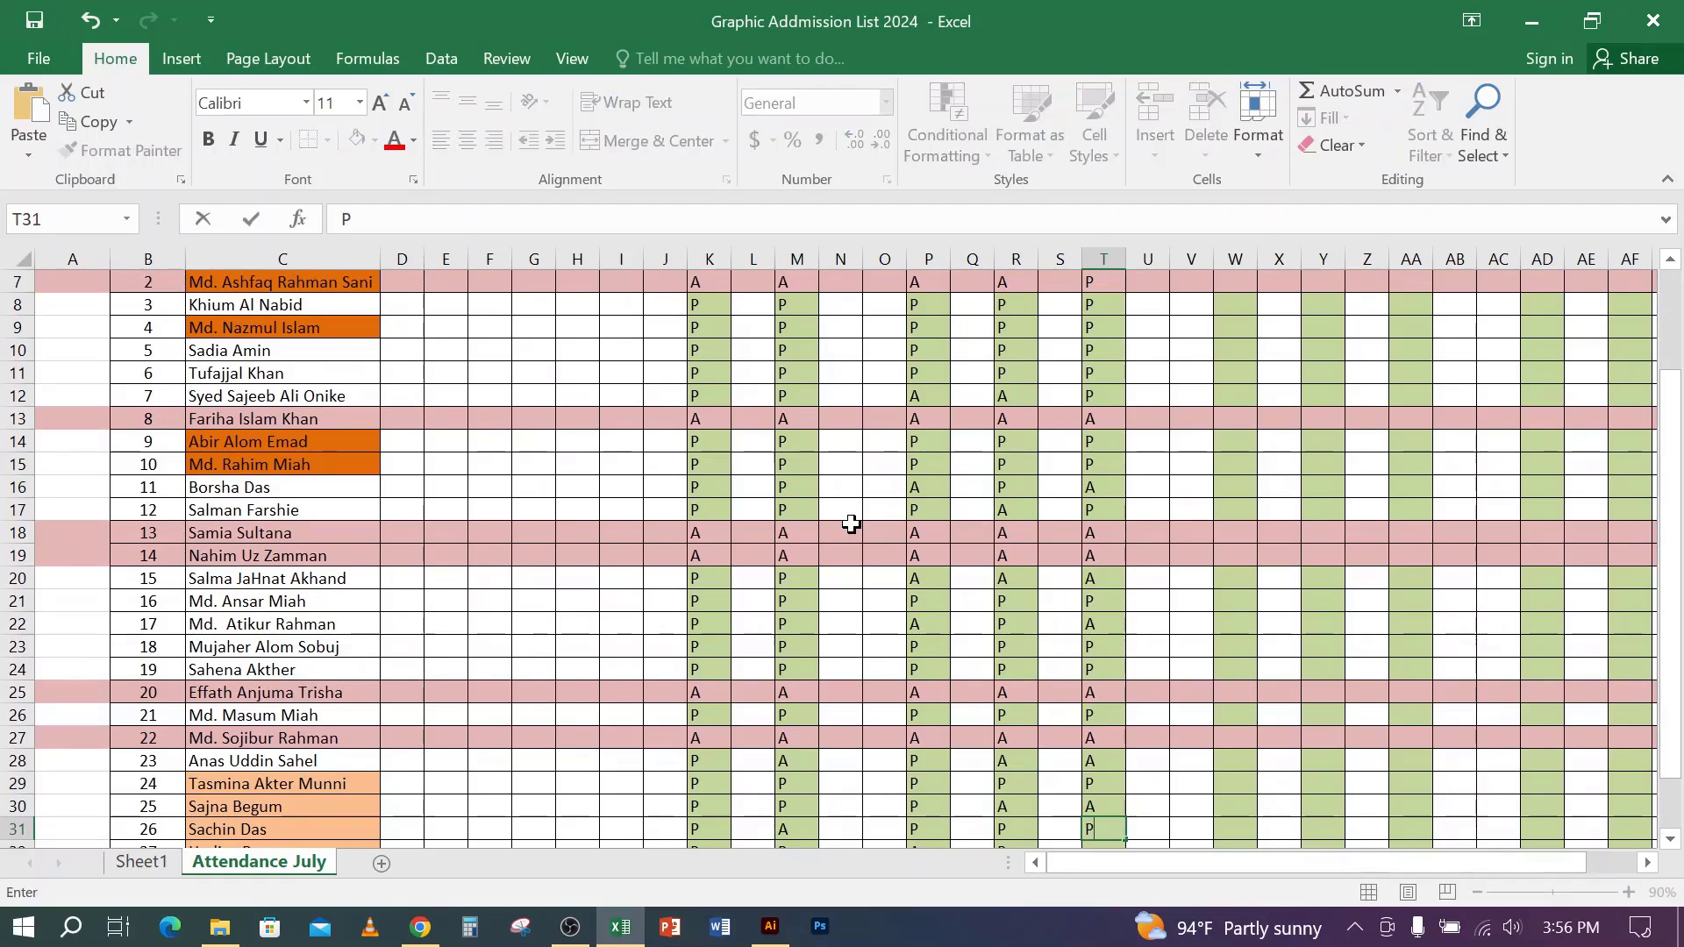
pyautogui.write('P')
pyautogui.press('Return')
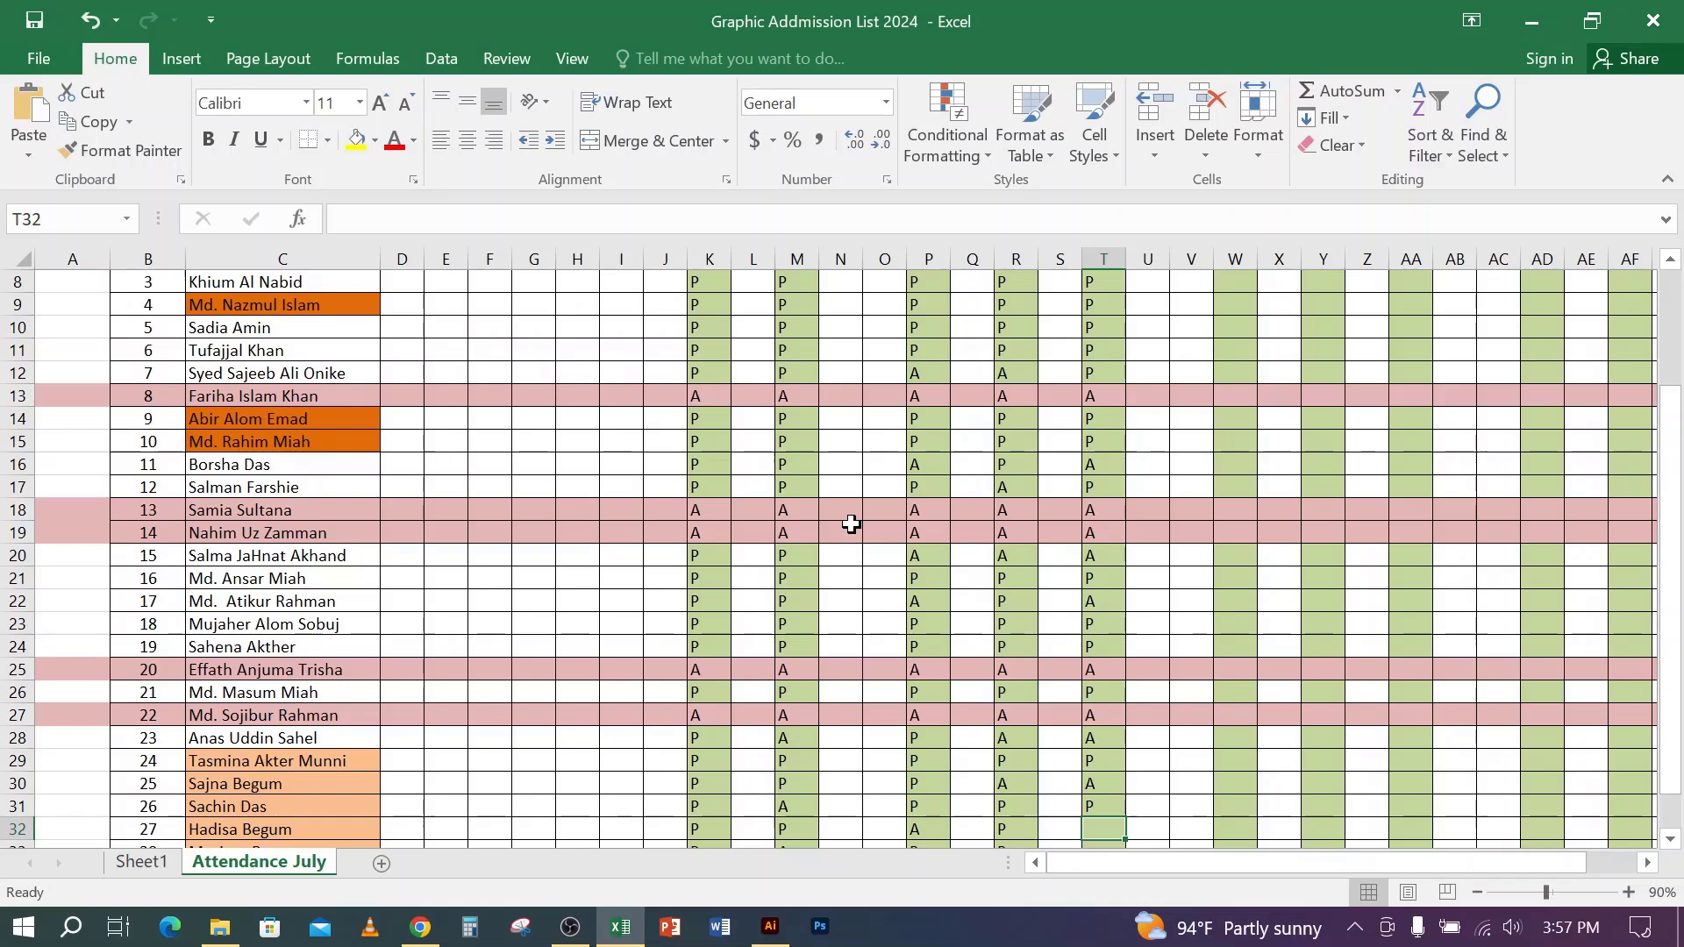
pyautogui.write('A')
pyautogui.press('Return')
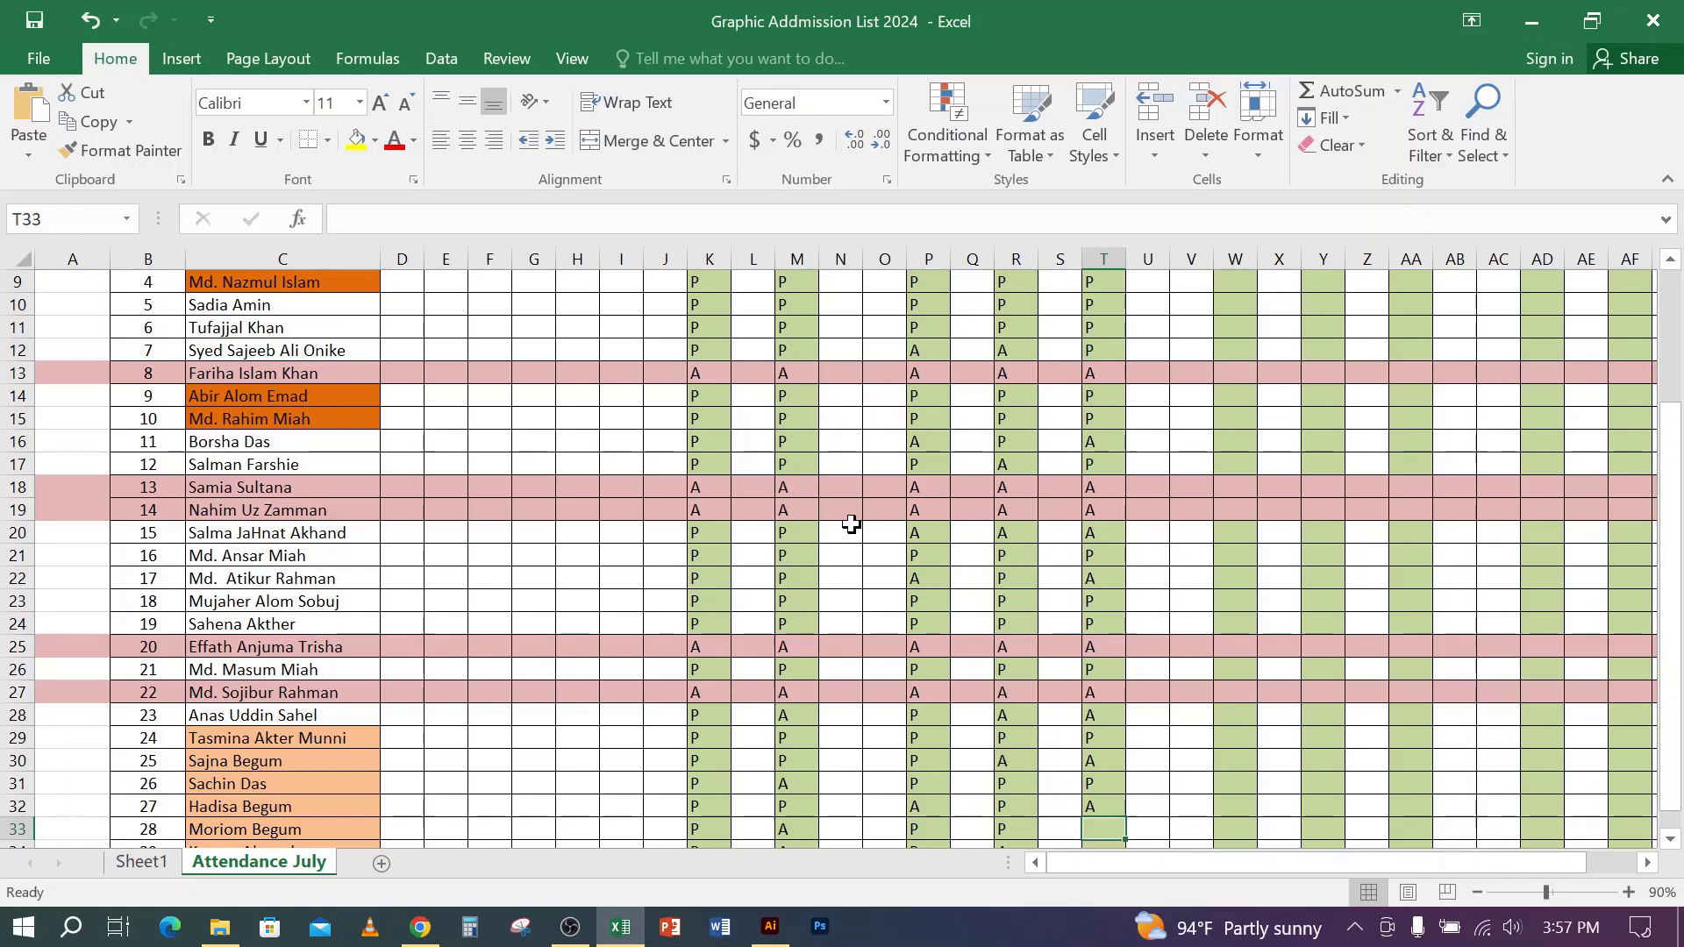
pyautogui.write('P')
pyautogui.press('Return')
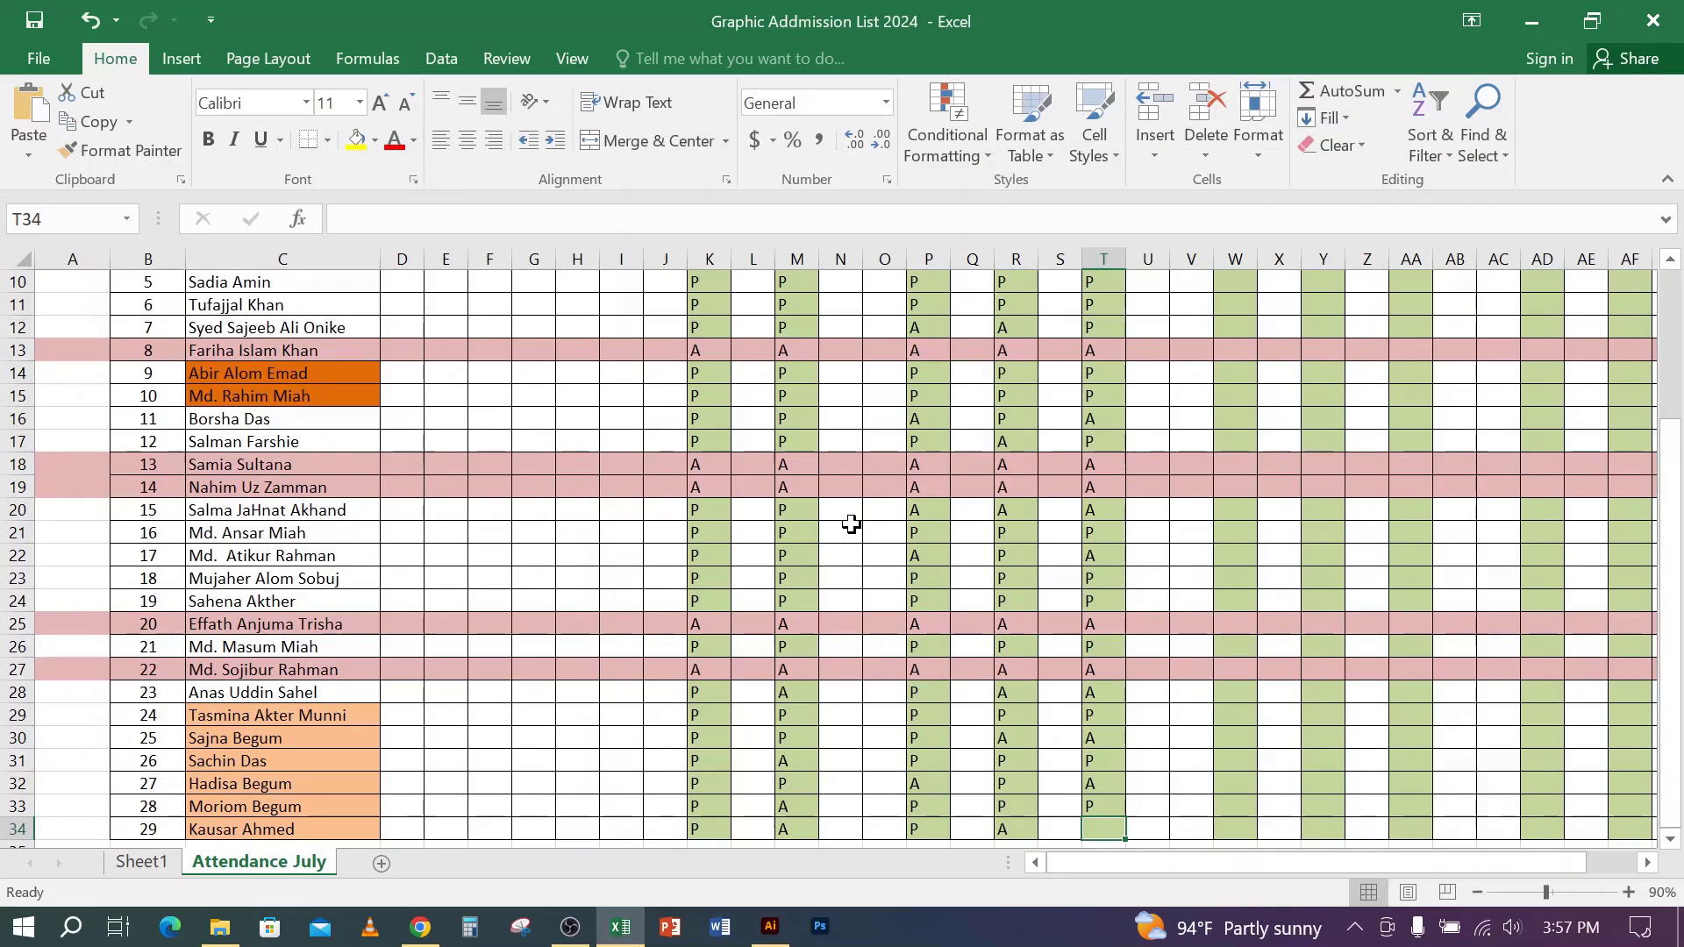
# - For 17 July, mark student 29 absent (A) and save the workbook
pyautogui.press('Up')
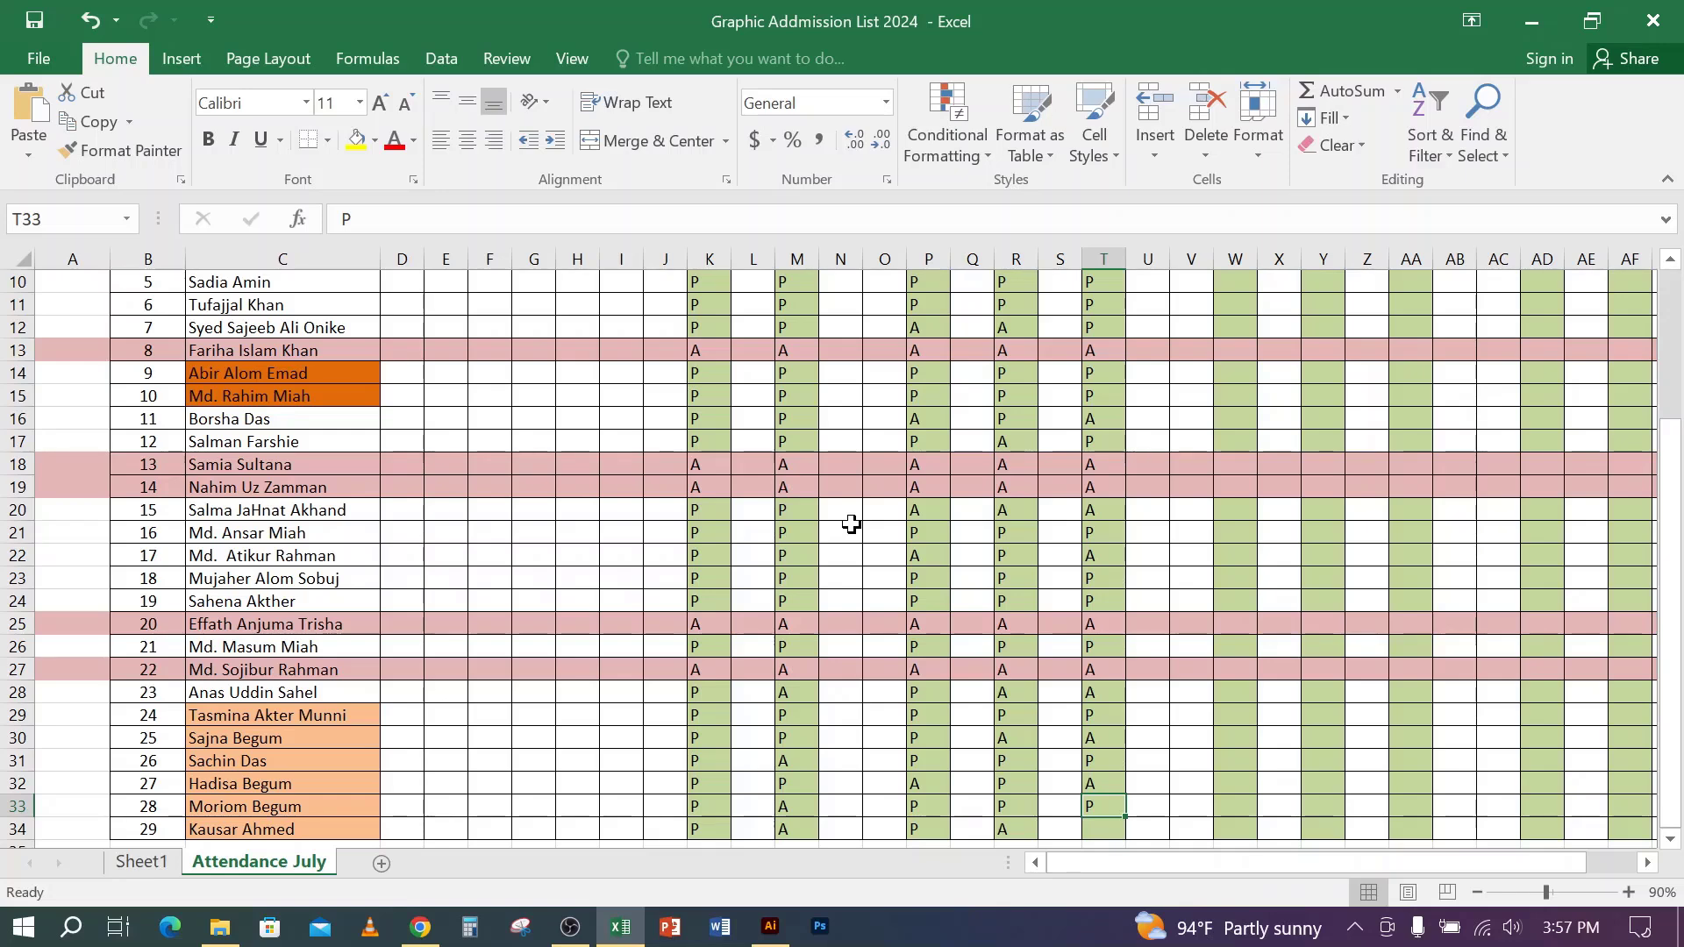
pyautogui.press('Down')
pyautogui.press('Down')
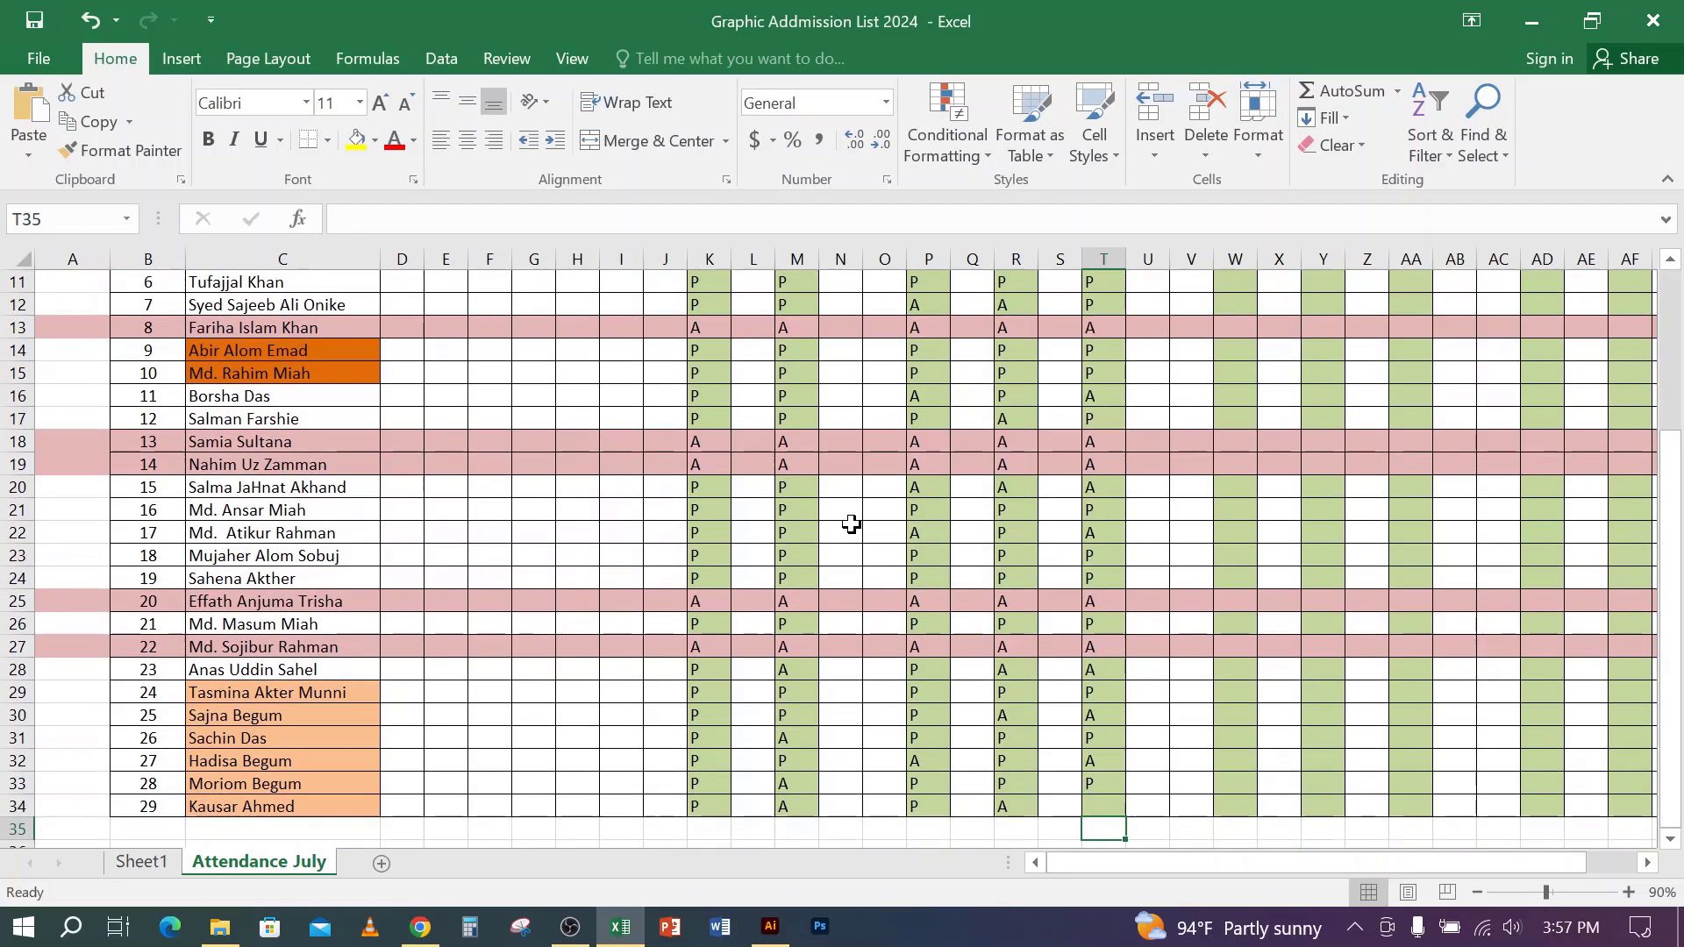
pyautogui.press('Up')
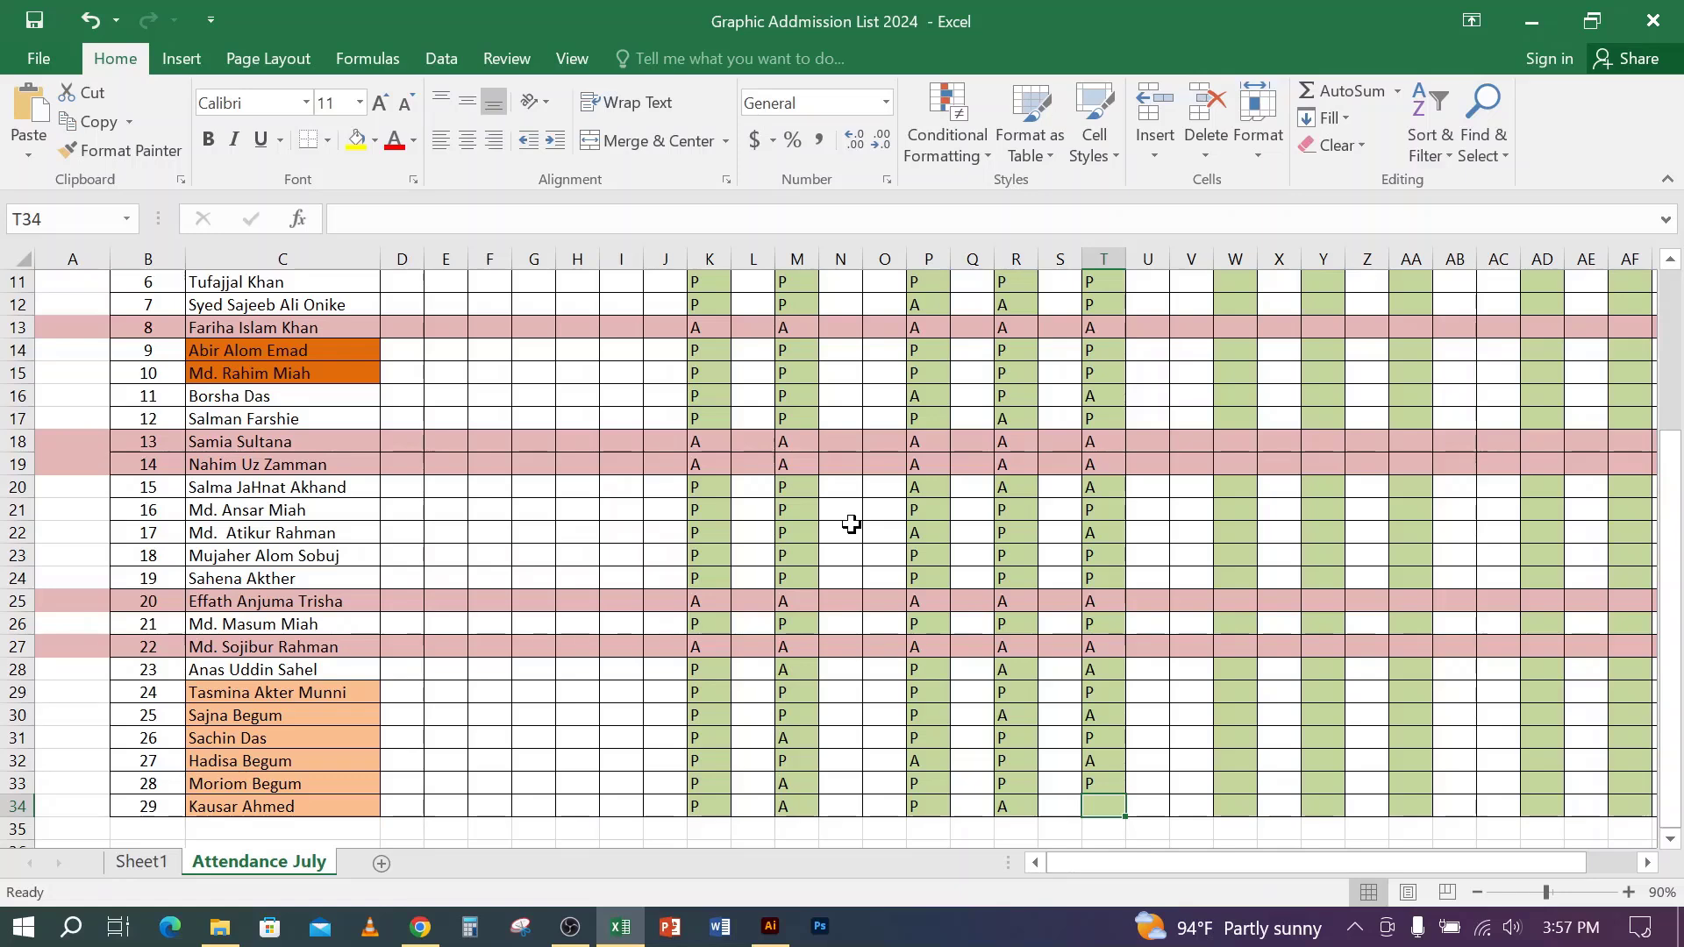
pyautogui.write('A')
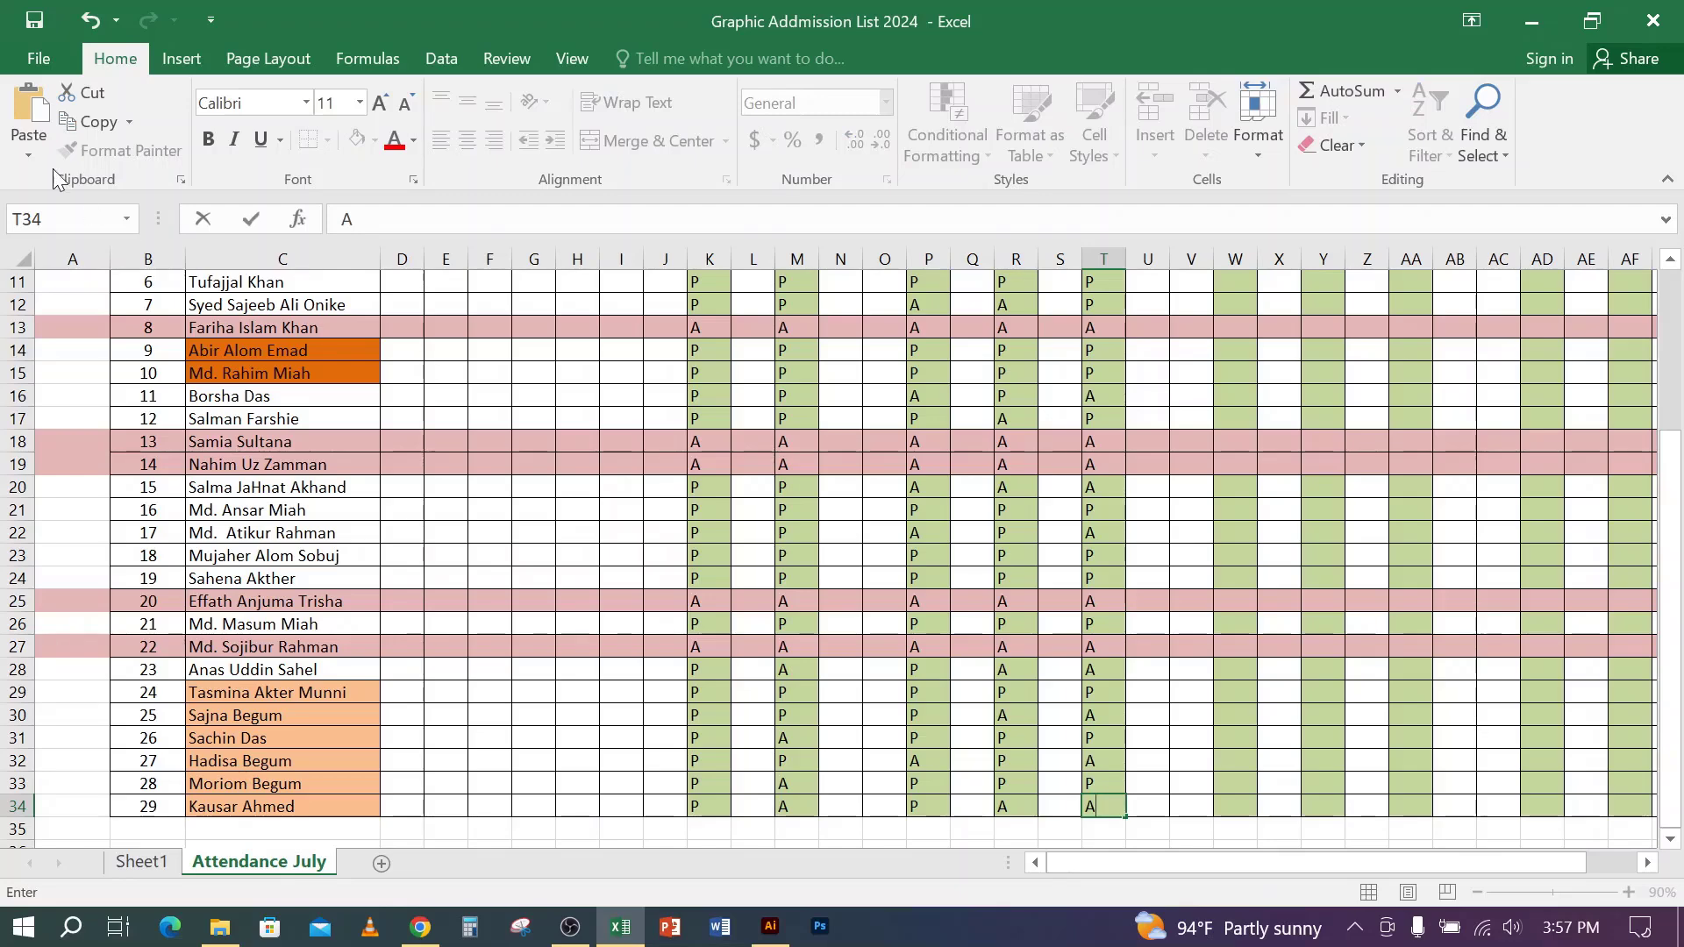
pyautogui.click(35, 20)
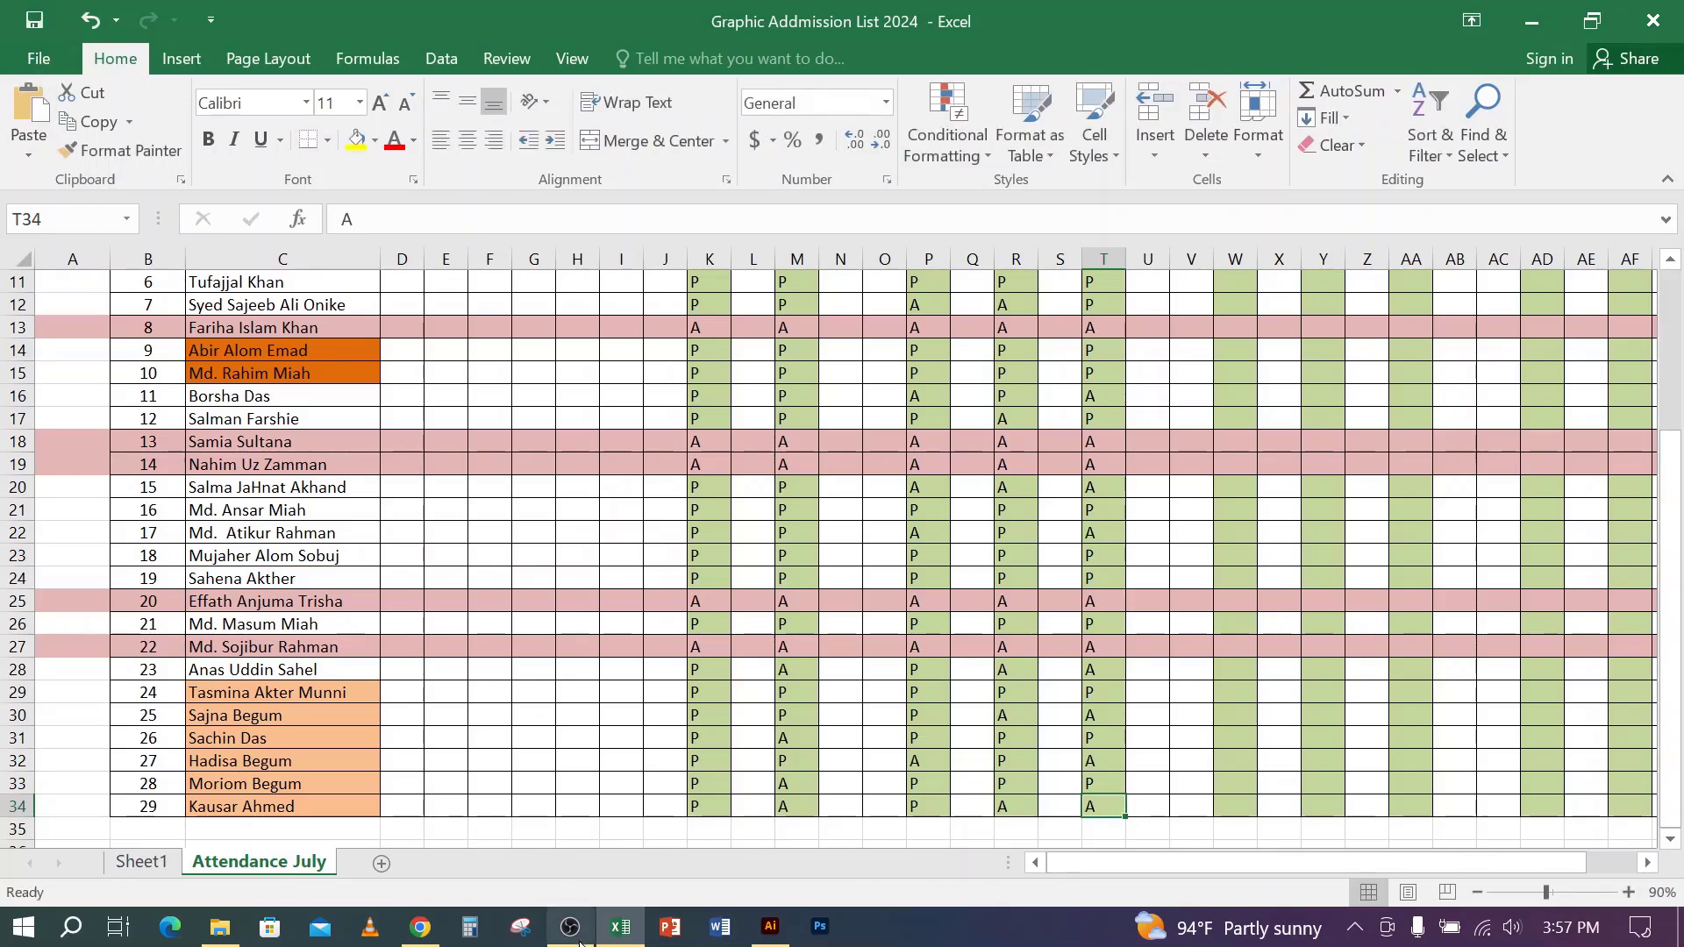